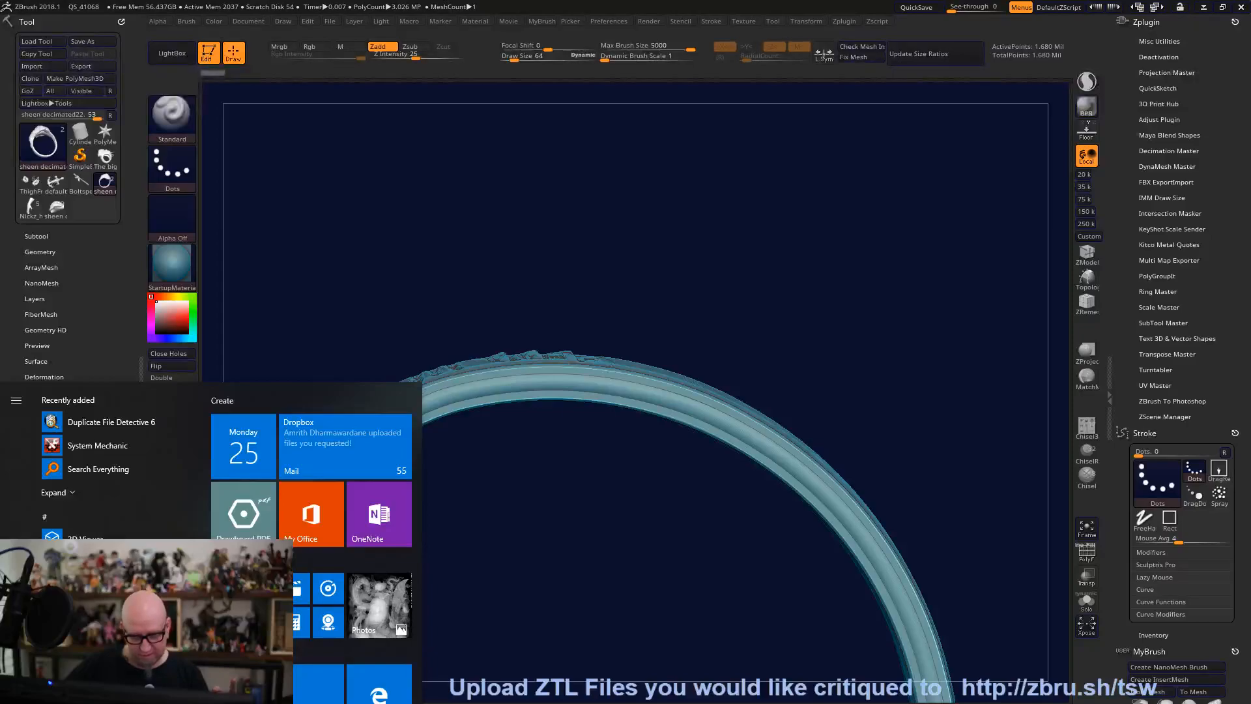
pyautogui.press('super+d')
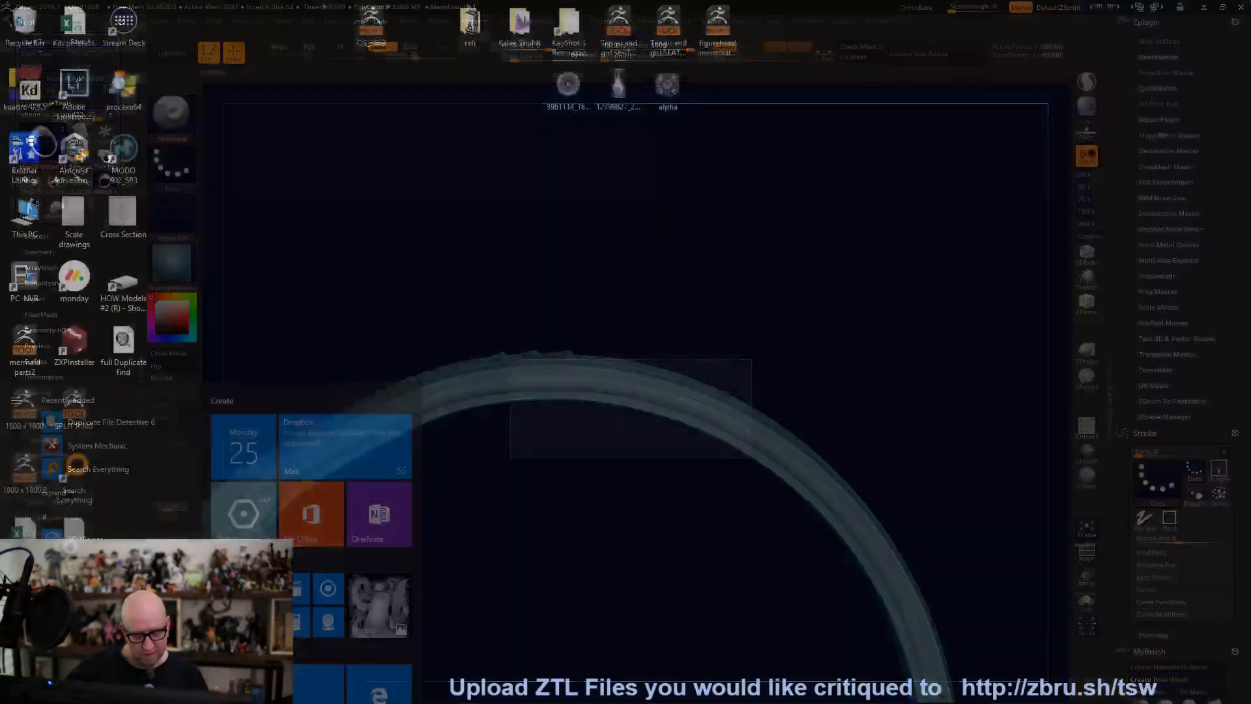
pyautogui.press('super+d')
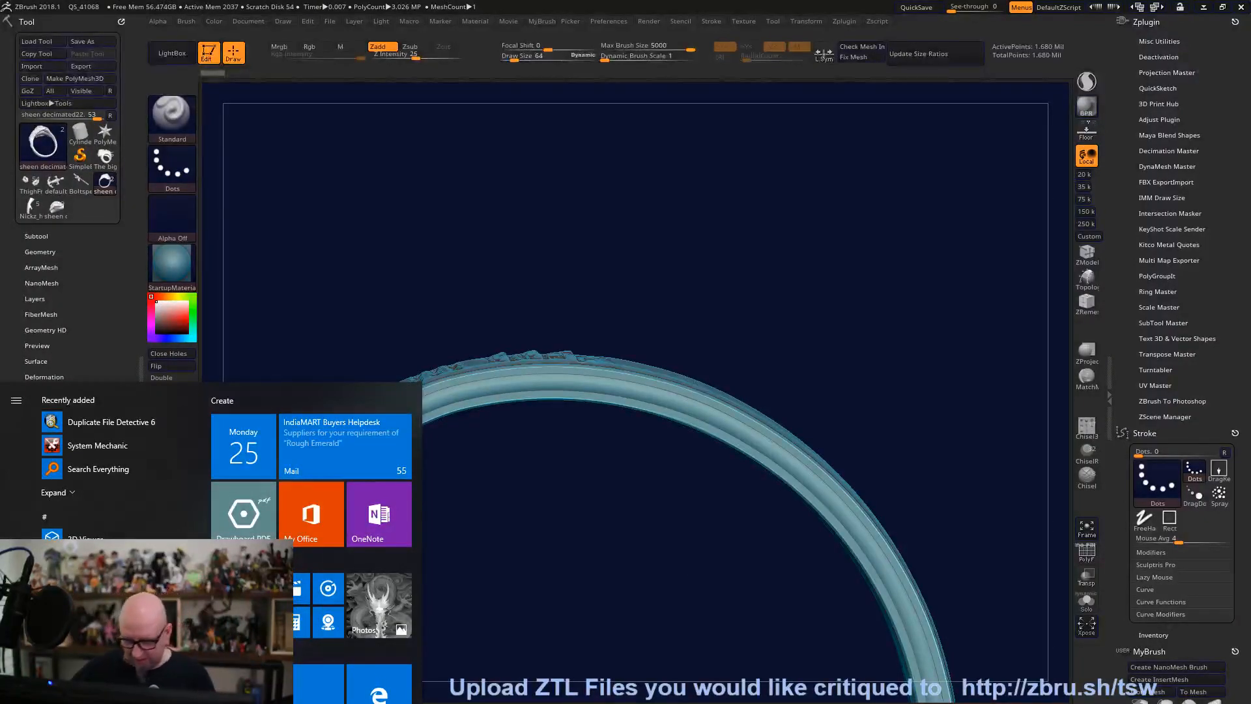
pyautogui.click(772, 354)
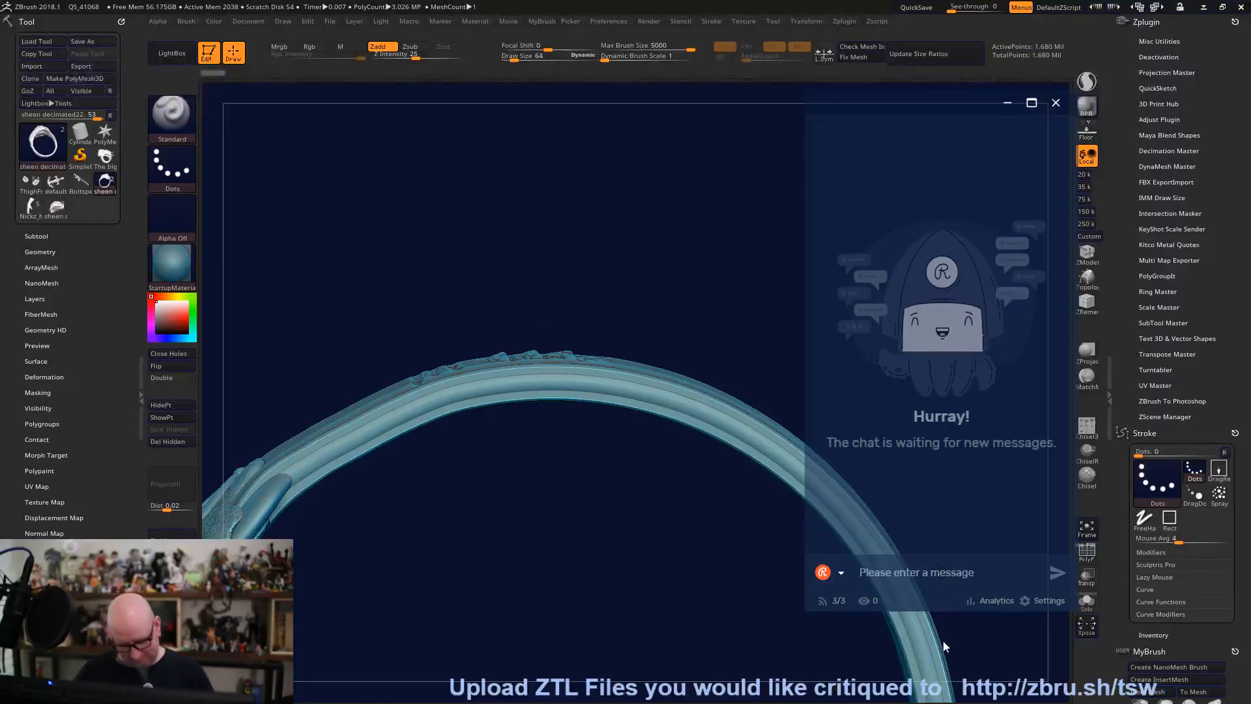
# Send the message "HHHEEEEYYYYYY" in the stream chat.
pyautogui.write('HHHEEEEYYYYYY')
pyautogui.press('Return')
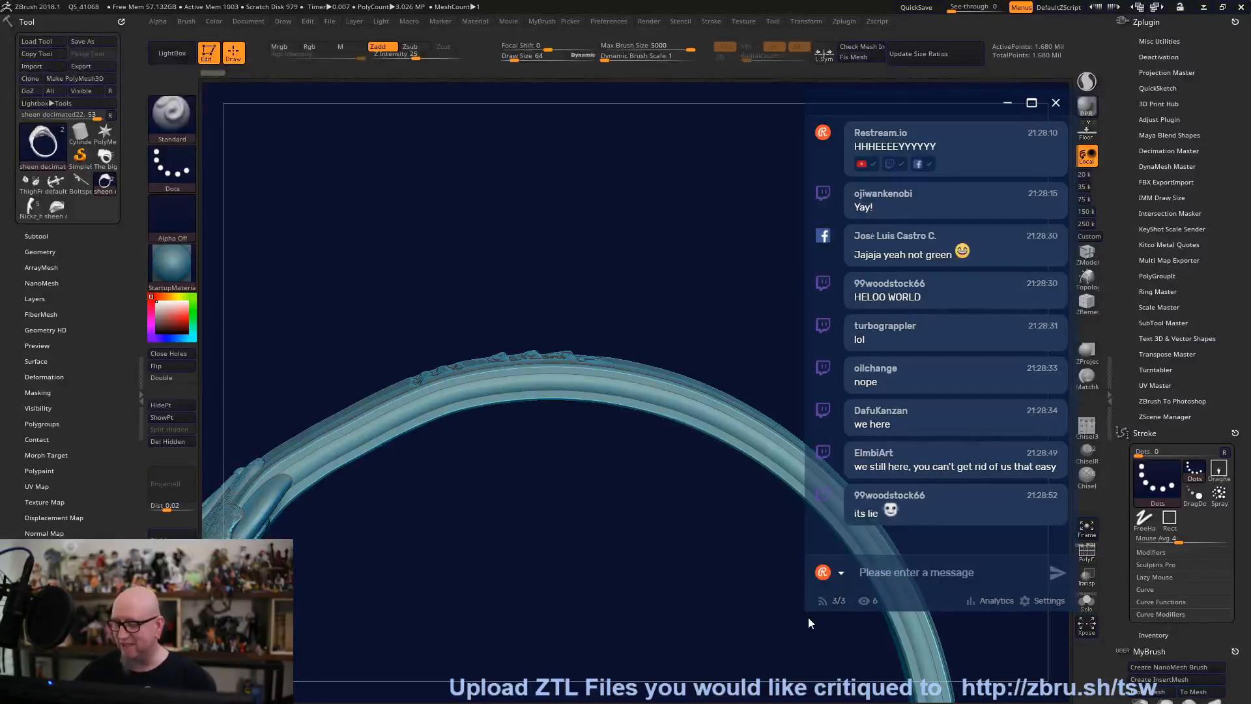
pyautogui.click(799, 590)
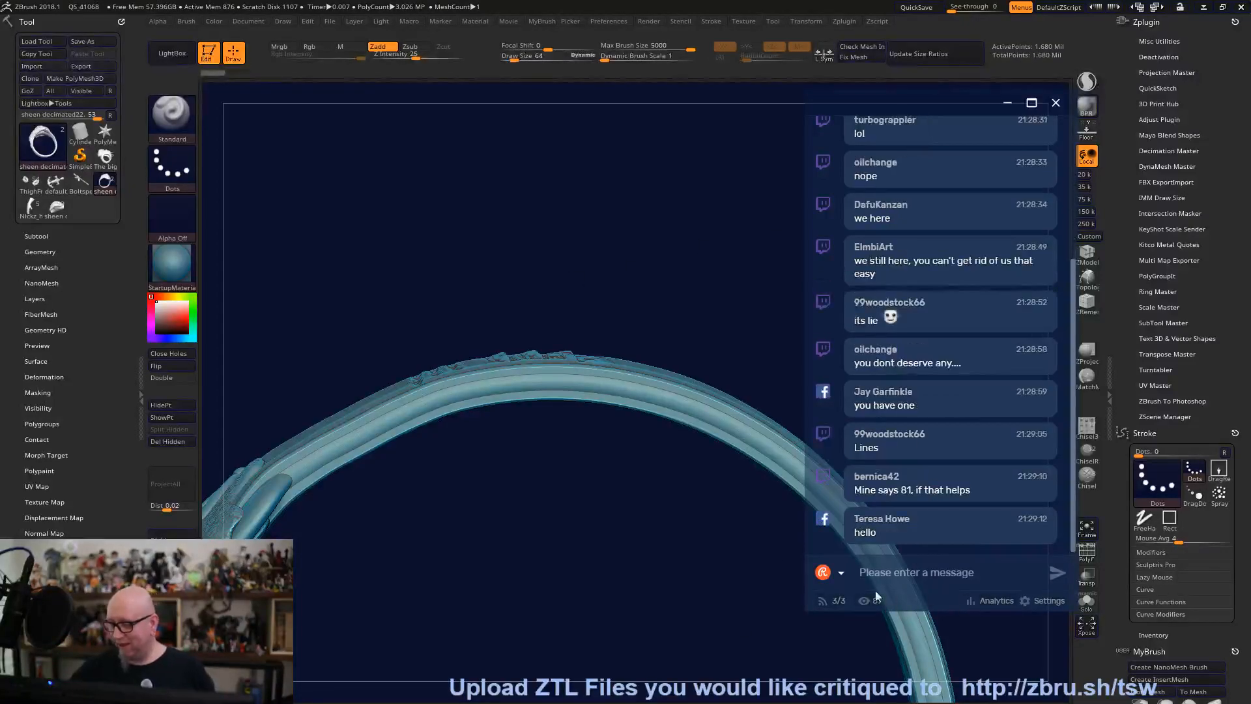
# Set the brush's draw size to 323 for working on the ring.
pyautogui.moveTo(698, 510); pyautogui.dragTo(637, 368)
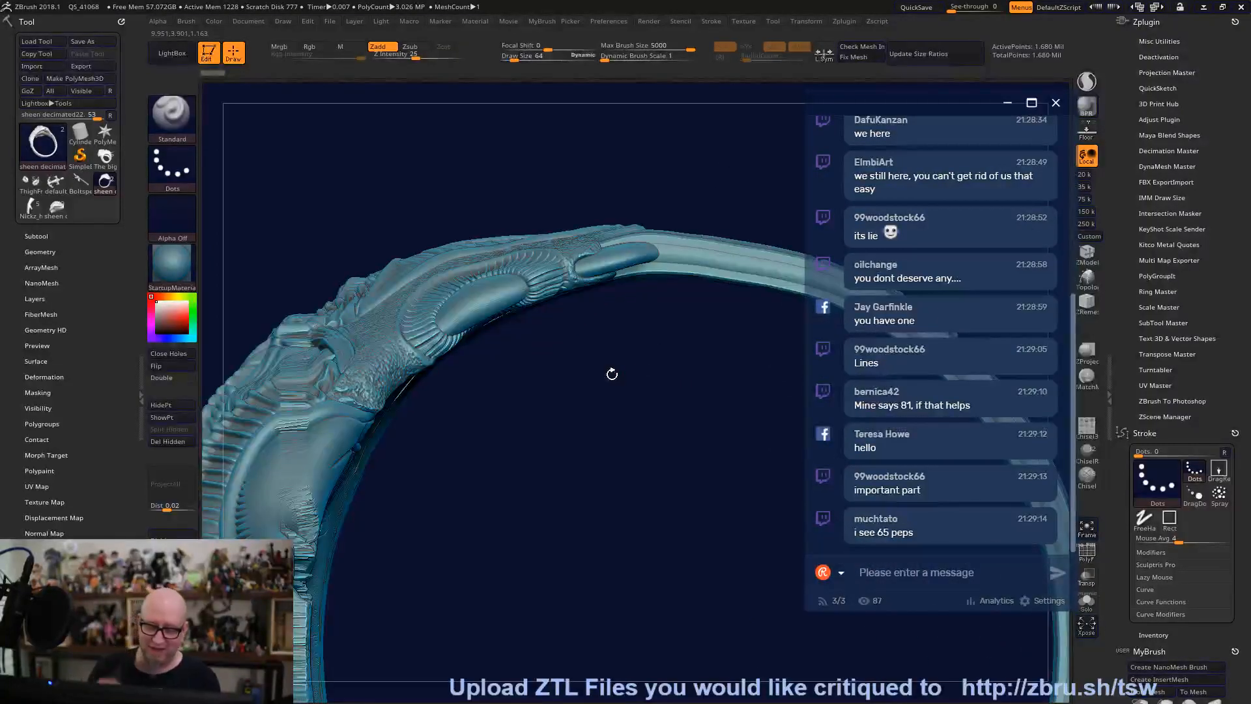
pyautogui.rightClick(506, 452)
pyautogui.moveTo(505, 452); pyautogui.dragTo(515, 448)
pyautogui.press('shift')
pyautogui.keyDown('shift'); pyautogui.moveTo(292, 529); pyautogui.dragTo(312, 573); pyautogui.keyUp('shift')
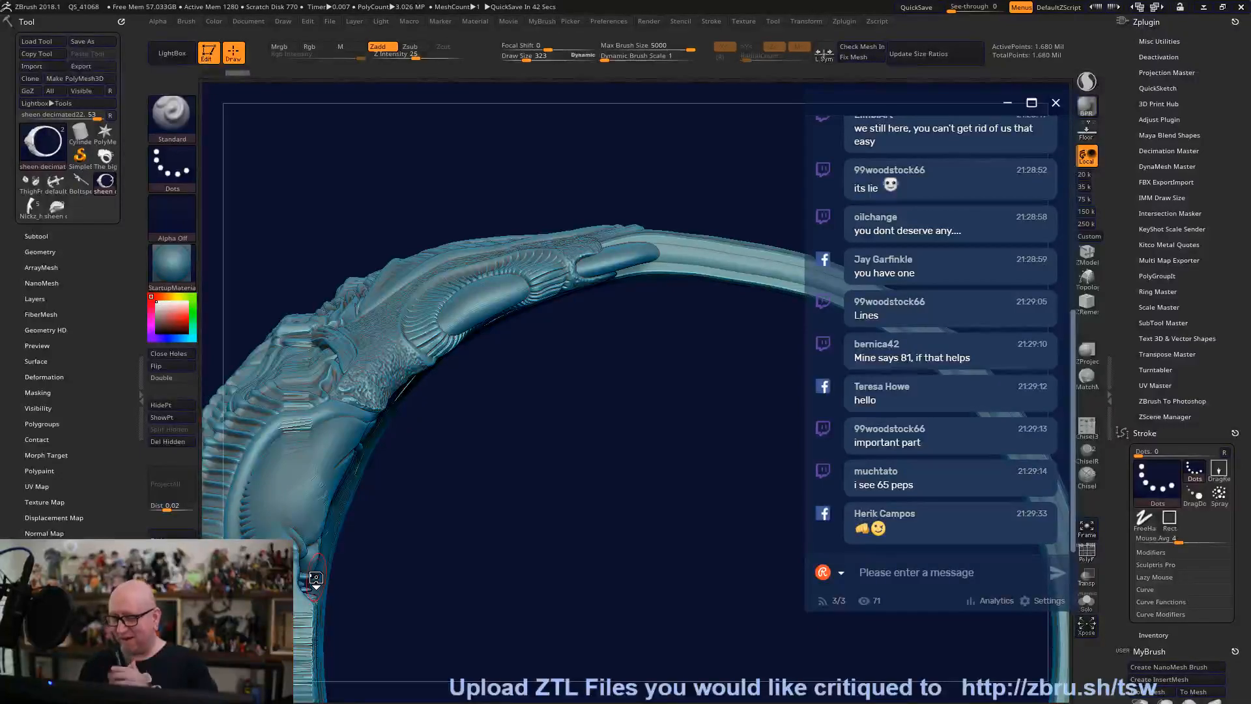
# Show the wireframe on the ring and smooth the long triangles on its plain band with Sculptris Pro enabled.
pyautogui.moveTo(593, 531)
pyautogui.mouseDown()
pyautogui.moveTo(587, 578)
pyautogui.moveTo(589, 544)
pyautogui.moveTo(569, 528)
pyautogui.moveTo(620, 592)
pyautogui.moveTo(542, 650)
pyautogui.moveTo(692, 452)
pyautogui.moveTo(684, 411)
pyautogui.moveTo(690, 549)
pyautogui.moveTo(723, 482)
pyautogui.moveTo(638, 534)
pyautogui.moveTo(681, 477)
pyautogui.mouseUp()
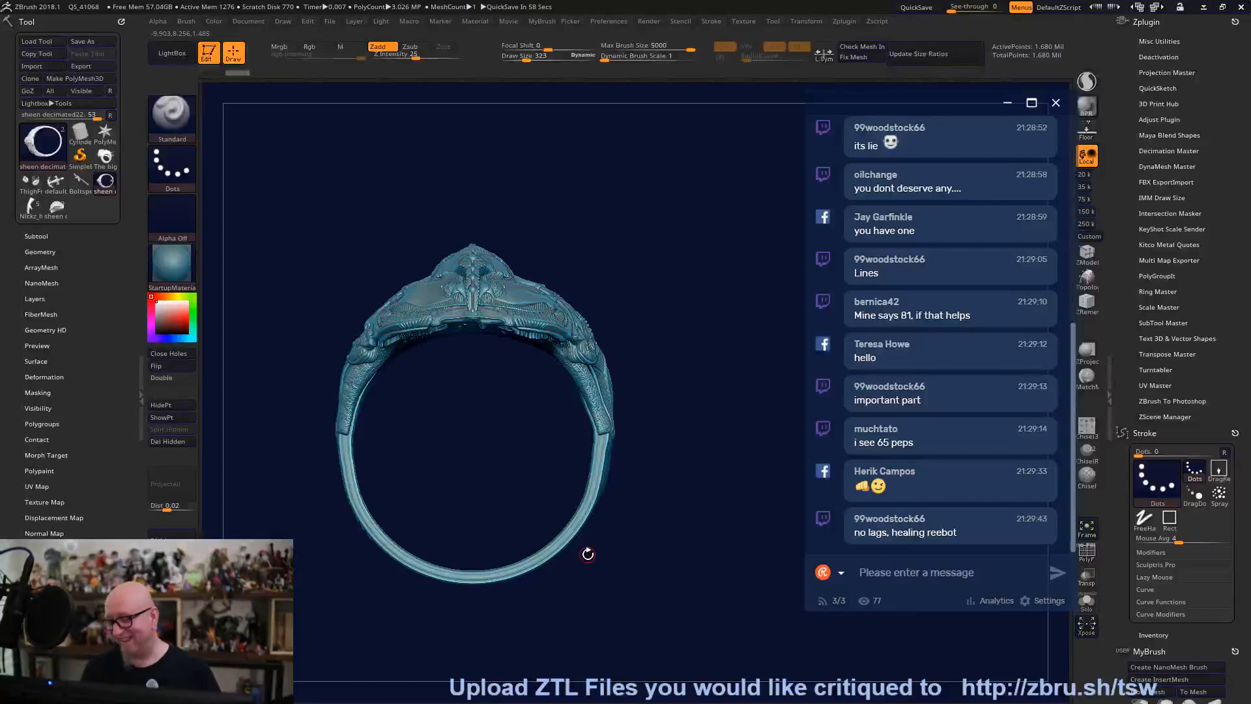
pyautogui.moveTo(637, 612); pyautogui.dragTo(720, 572)
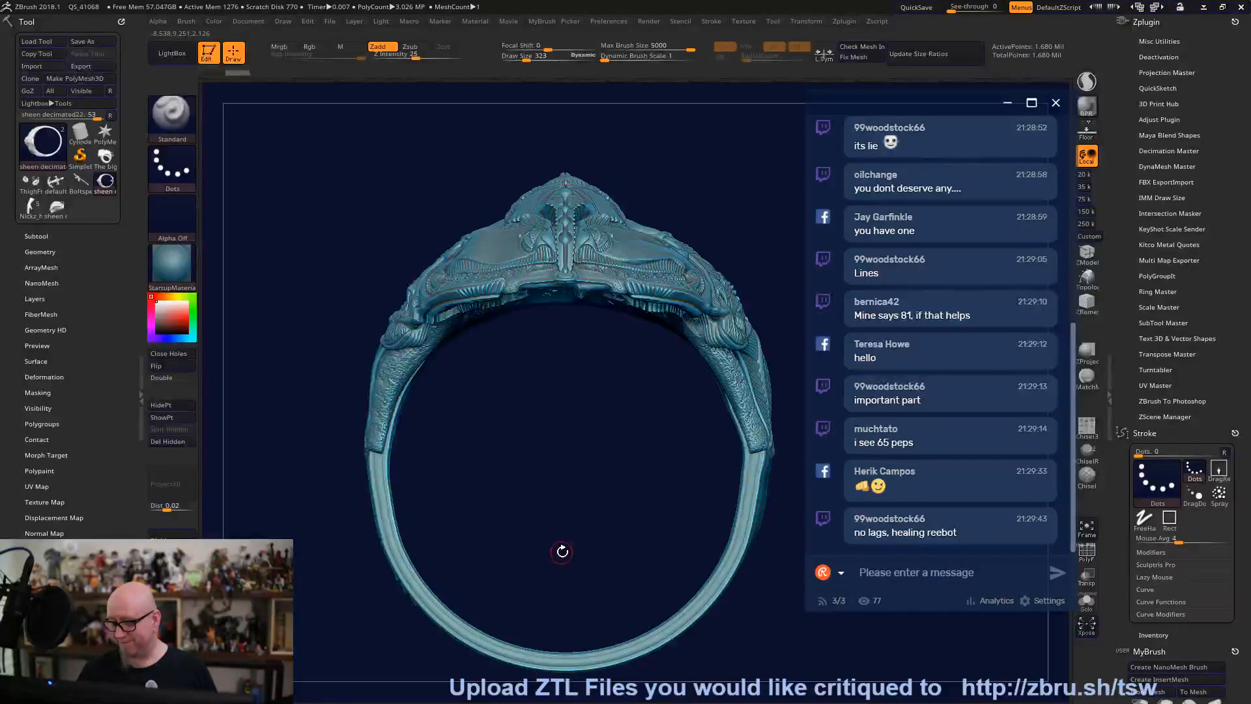
pyautogui.moveTo(562, 551); pyautogui.dragTo(558, 480)
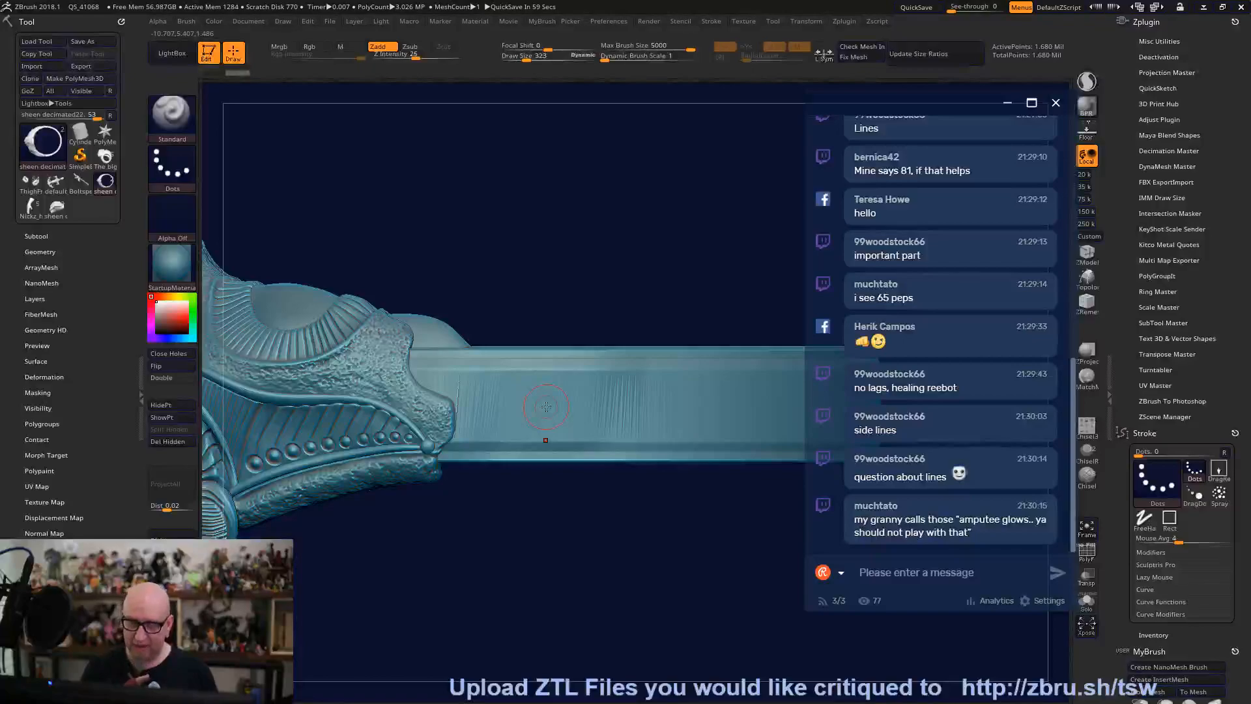
pyautogui.click(1086, 553)
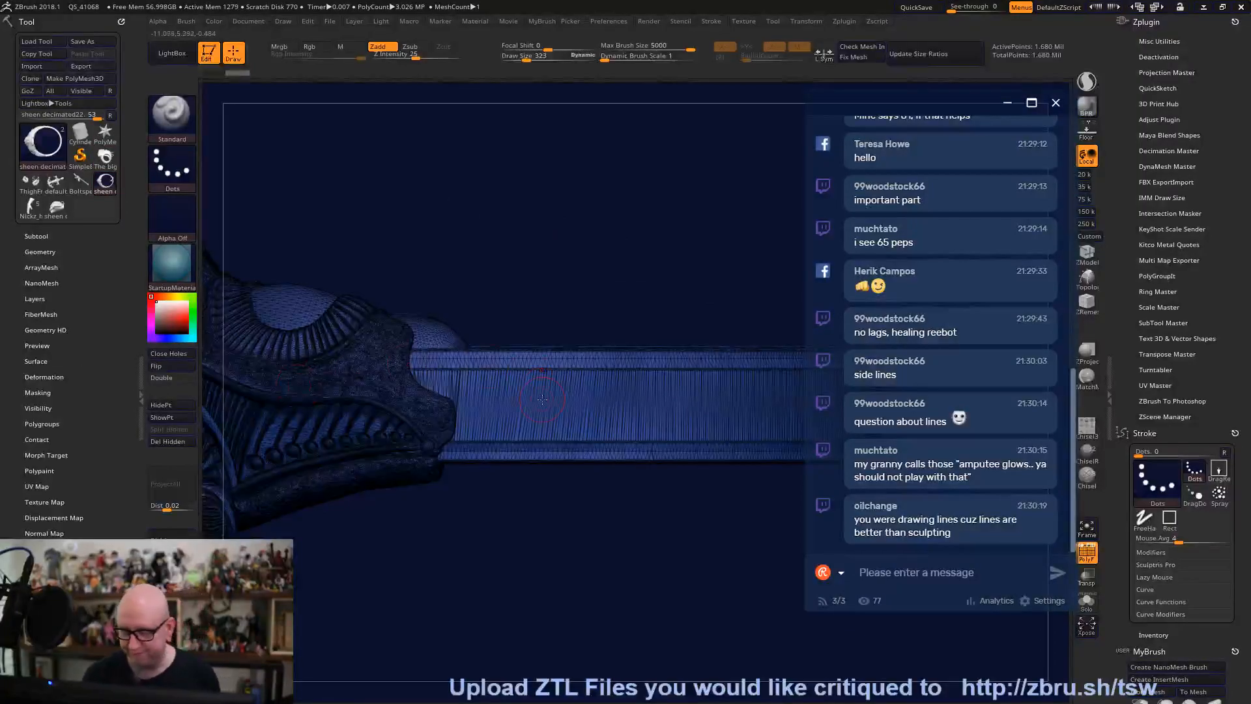
pyautogui.press('shift')
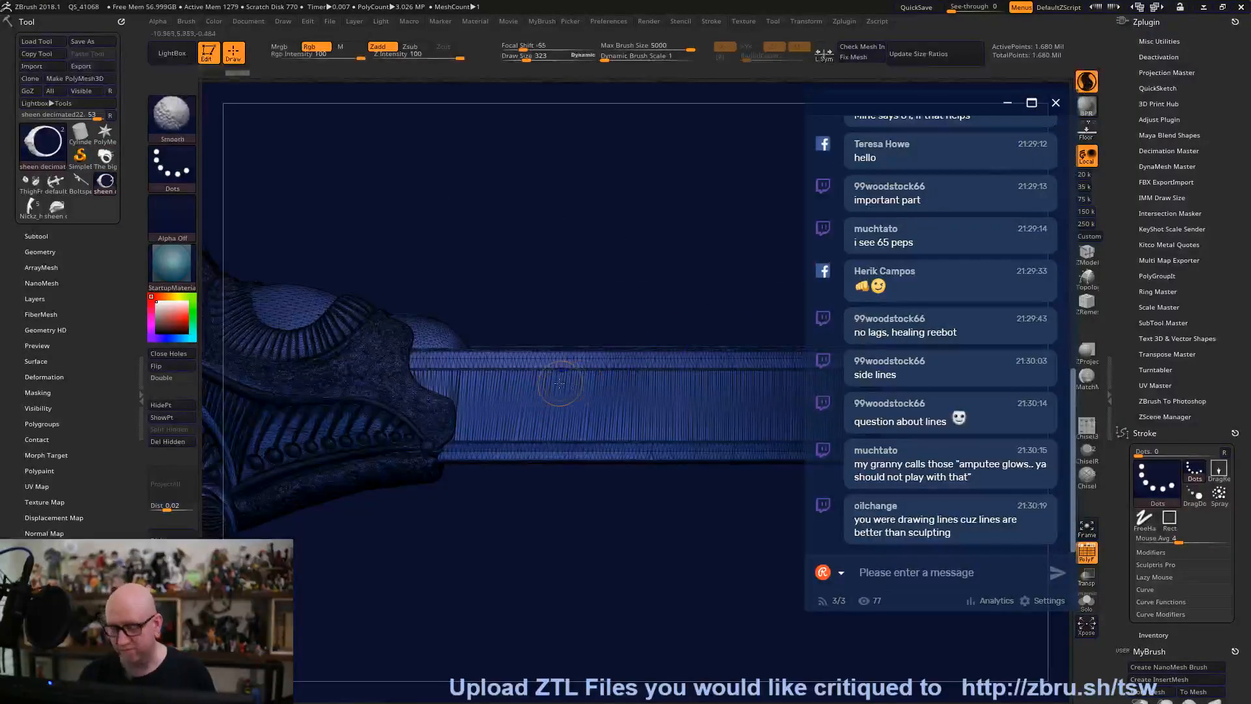
pyautogui.keyDown('shift'); pyautogui.moveTo(515, 384); pyautogui.dragTo(665, 381); pyautogui.keyUp('shift')
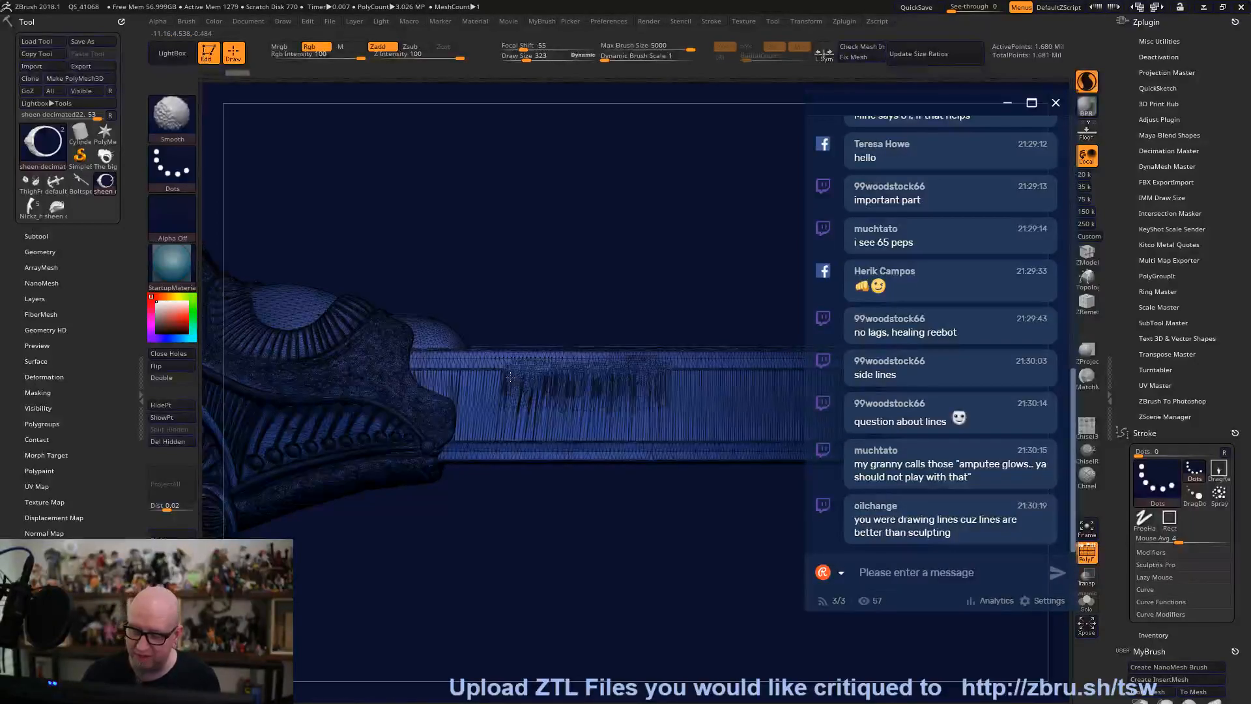
pyautogui.moveTo(510, 379)
pyautogui.keyDown('shift'); pyautogui.mouseDown()
pyautogui.moveTo(508, 433)
pyautogui.moveTo(529, 440)
pyautogui.moveTo(514, 440)
pyautogui.moveTo(662, 436)
pyautogui.moveTo(643, 430)
pyautogui.moveTo(661, 427)
pyautogui.moveTo(660, 386)
pyautogui.moveTo(639, 424)
pyautogui.moveTo(627, 427)
pyautogui.moveTo(624, 410)
pyautogui.moveTo(674, 404)
pyautogui.moveTo(655, 384)
pyautogui.mouseUp(); pyautogui.keyUp('shift')
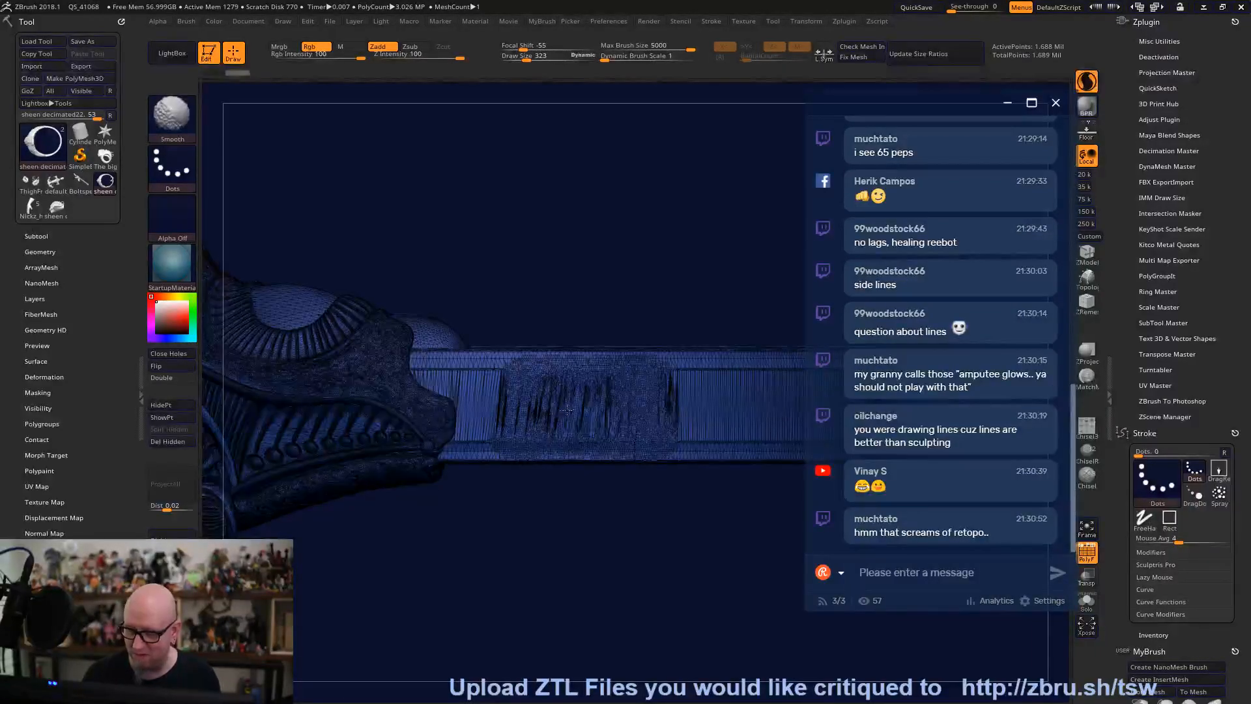
pyautogui.keyDown('shift'); pyautogui.moveTo(650, 271); pyautogui.dragTo(659, 273); pyautogui.keyUp('shift')
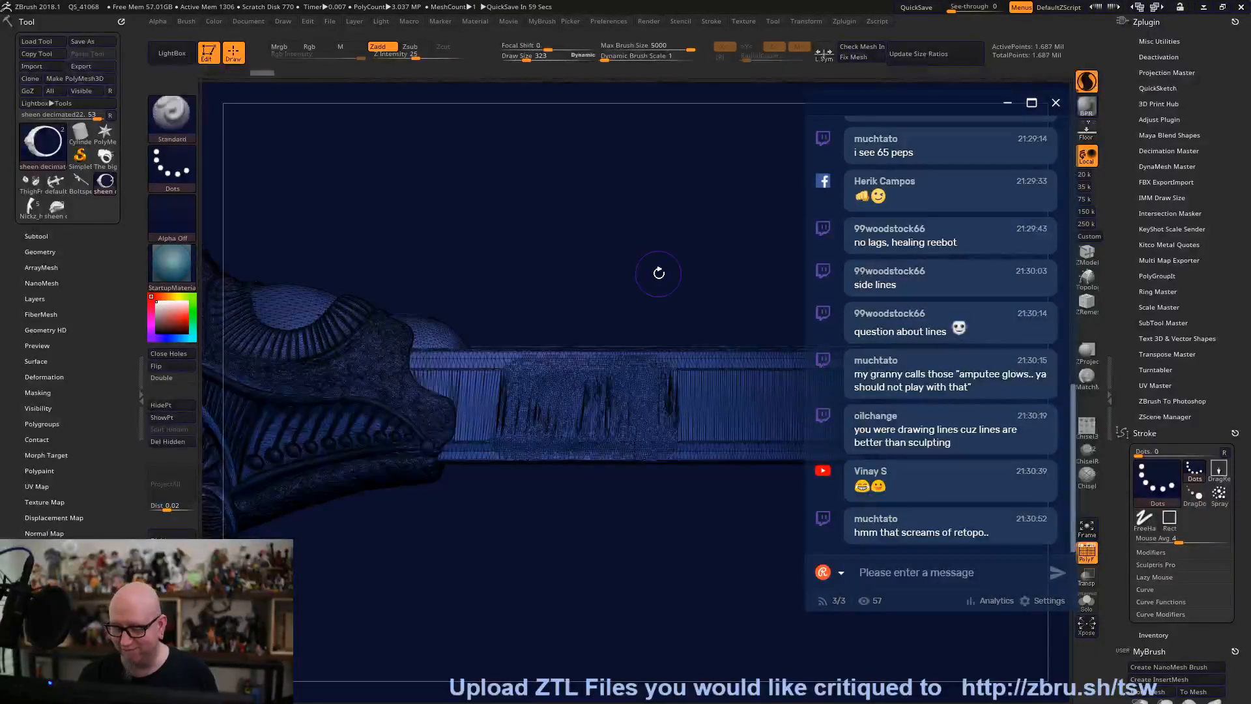
# Smooth the remaining stretched triangles on the band at draw size 446 and hide the wireframe.
pyautogui.press('space')
pyautogui.moveTo(636, 442); pyautogui.dragTo(684, 441)
pyautogui.press('shift')
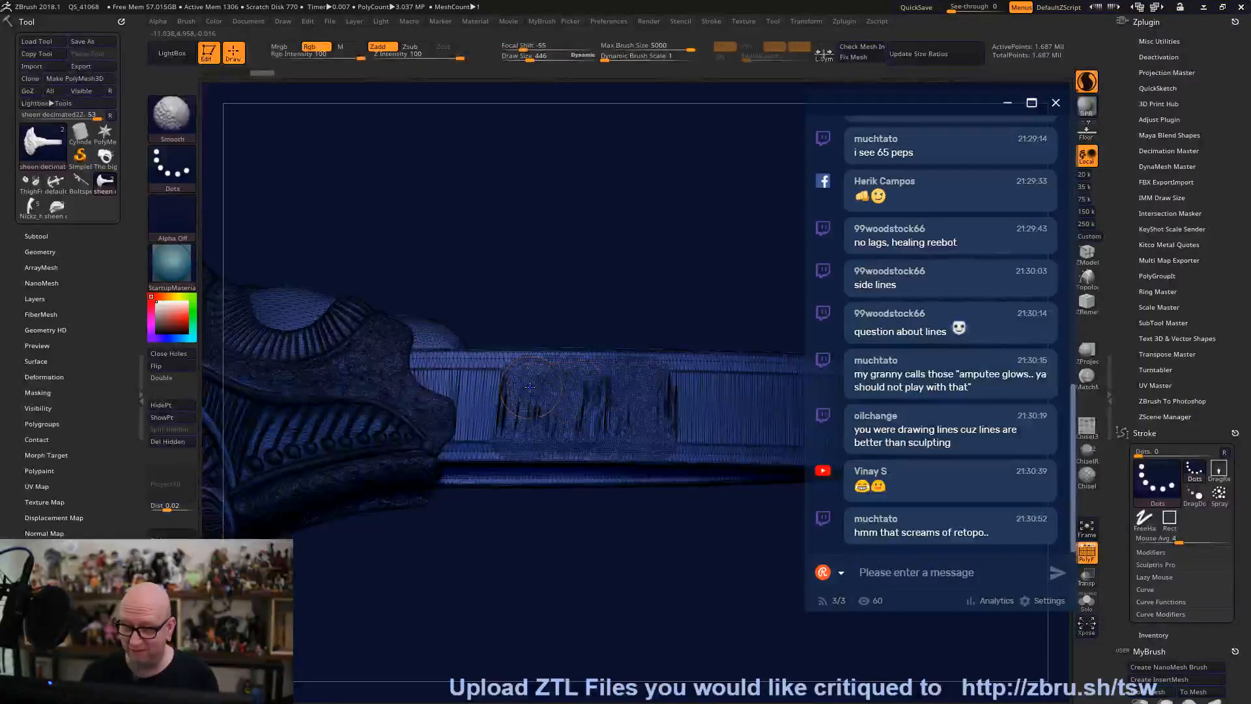
pyautogui.keyDown('shift'); pyautogui.moveTo(559, 407); pyautogui.dragTo(643, 397); pyautogui.keyUp('shift')
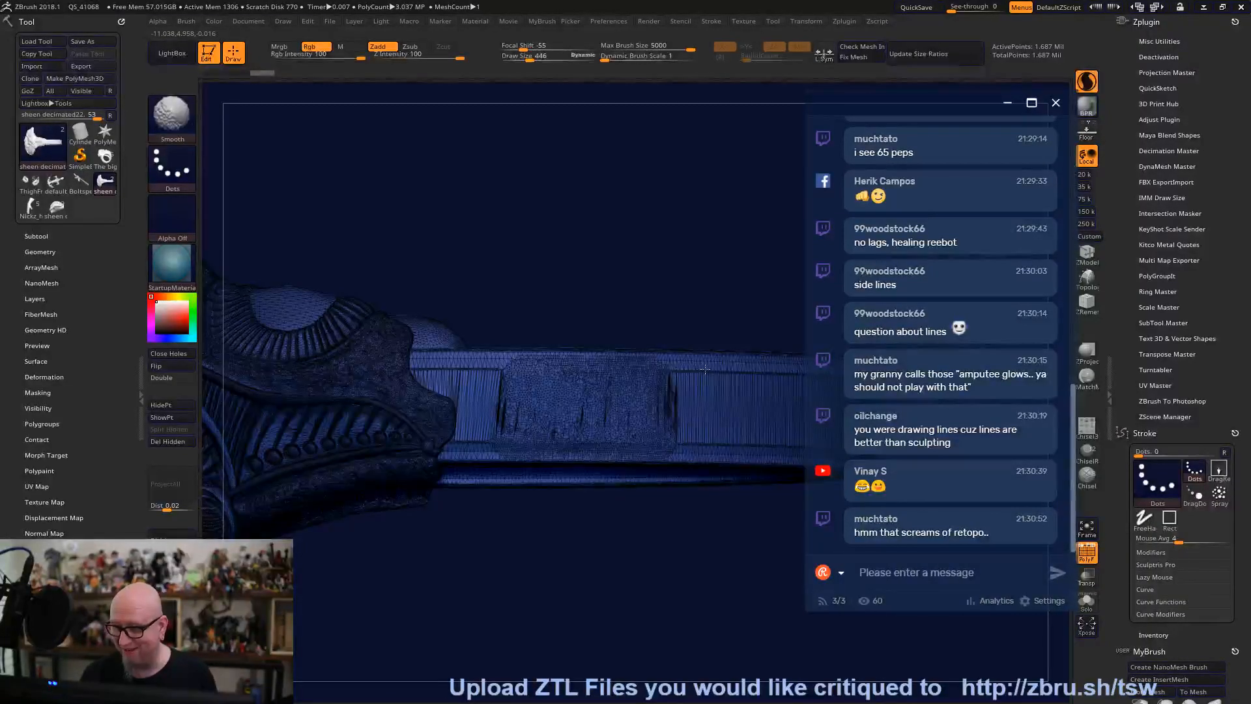
pyautogui.keyDown('shift'); pyautogui.moveTo(657, 398); pyautogui.dragTo(696, 393); pyautogui.keyUp('shift')
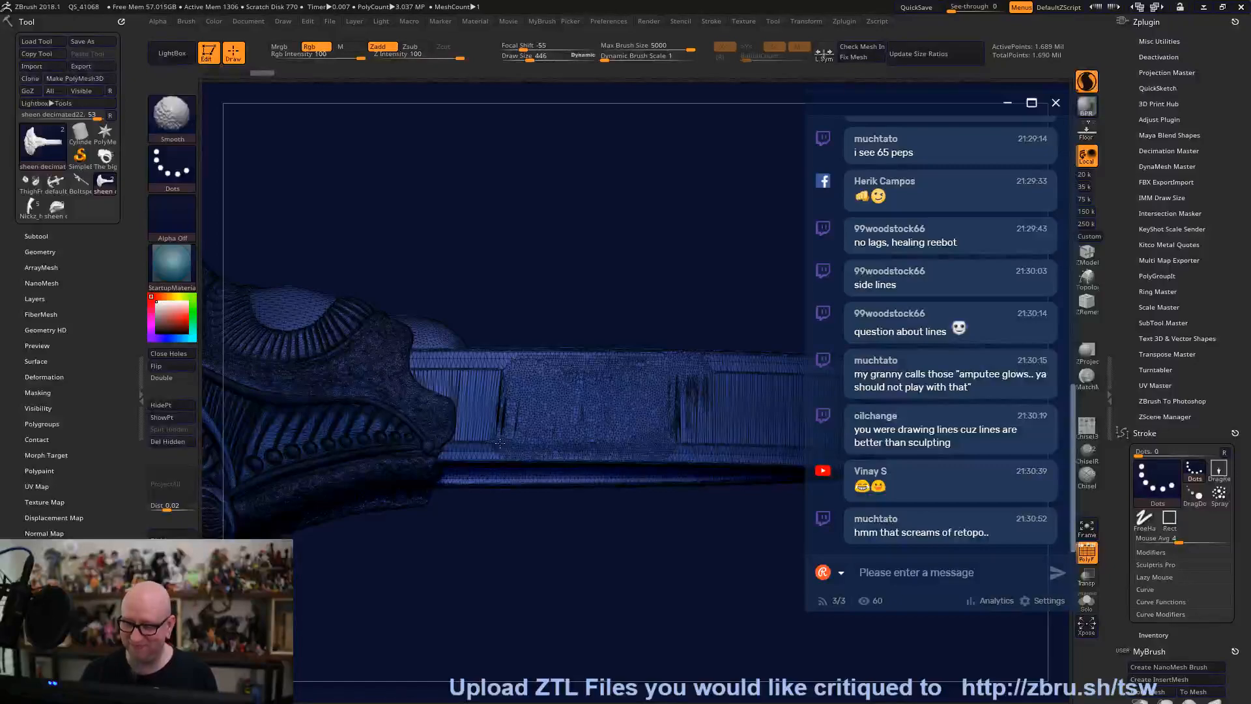
pyautogui.moveTo(564, 600)
pyautogui.mouseDown()
pyautogui.moveTo(593, 561)
pyautogui.moveTo(603, 479)
pyautogui.mouseUp()
pyautogui.hotkey('shift', 'f')
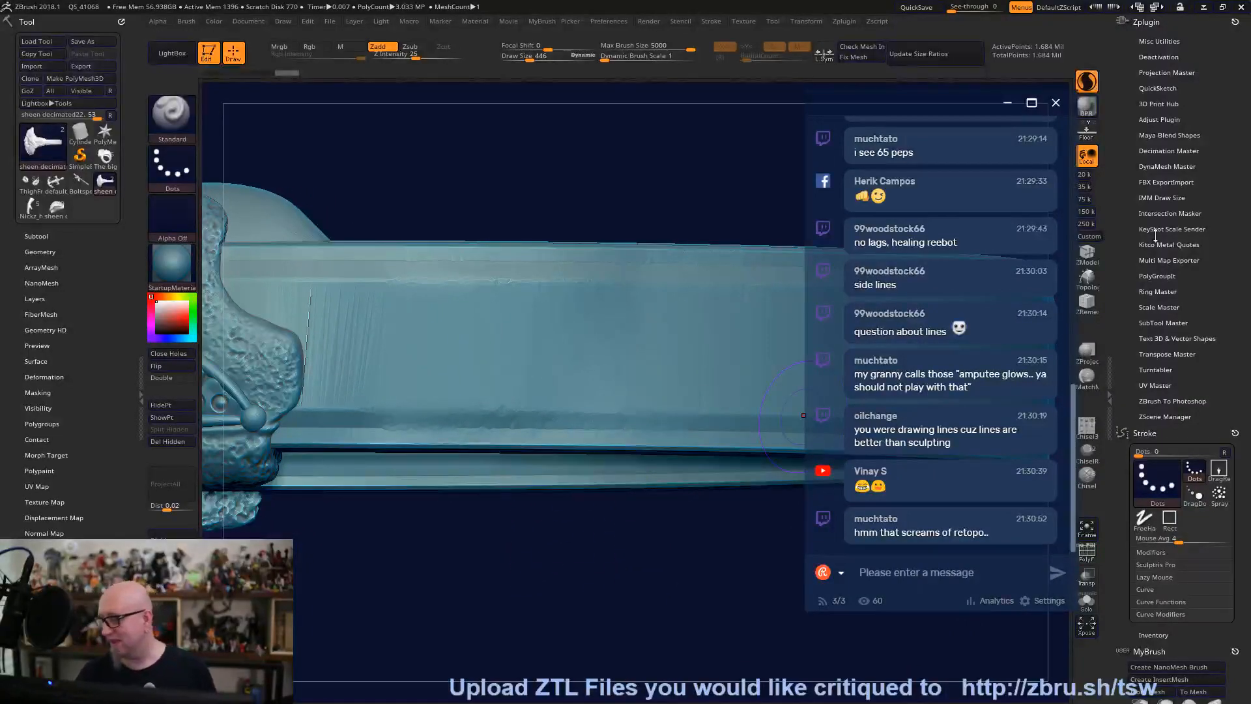
# Choose the SK_TrimPolish brush and set its draw size to 697.
pyautogui.moveTo(1249, 618); pyautogui.dragTo(1237, 557)
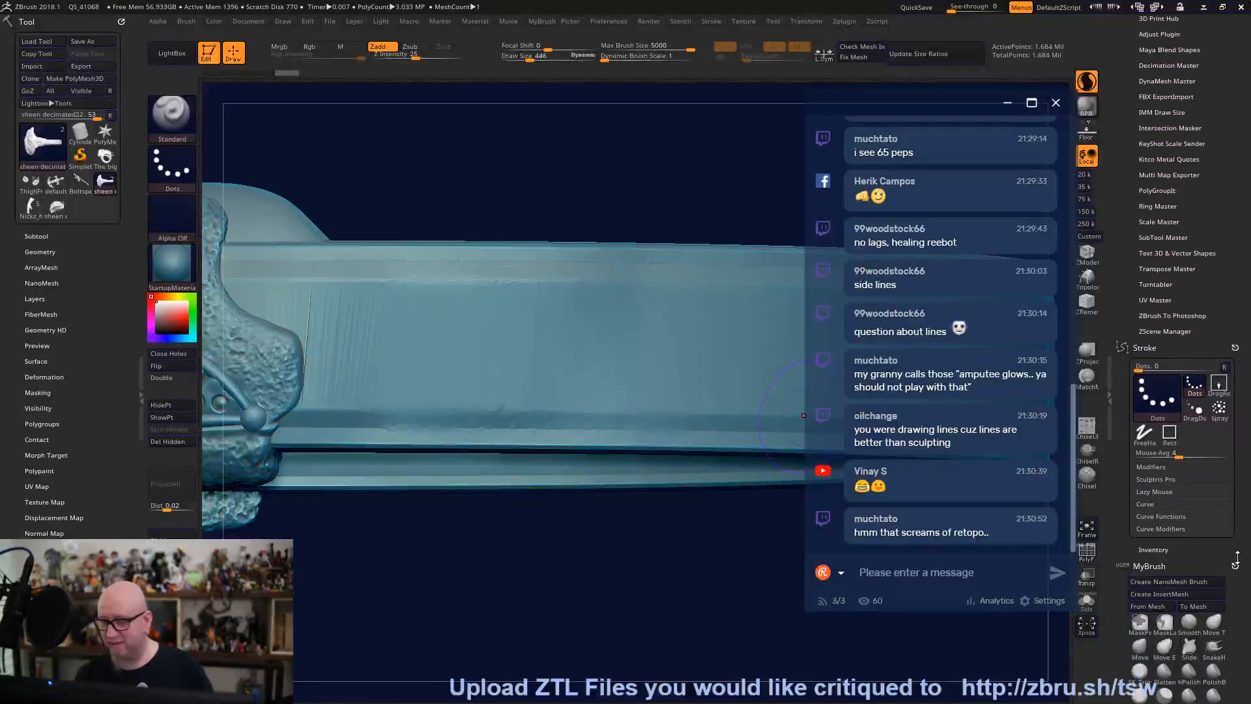
pyautogui.moveTo(1236, 641); pyautogui.dragTo(1231, 576)
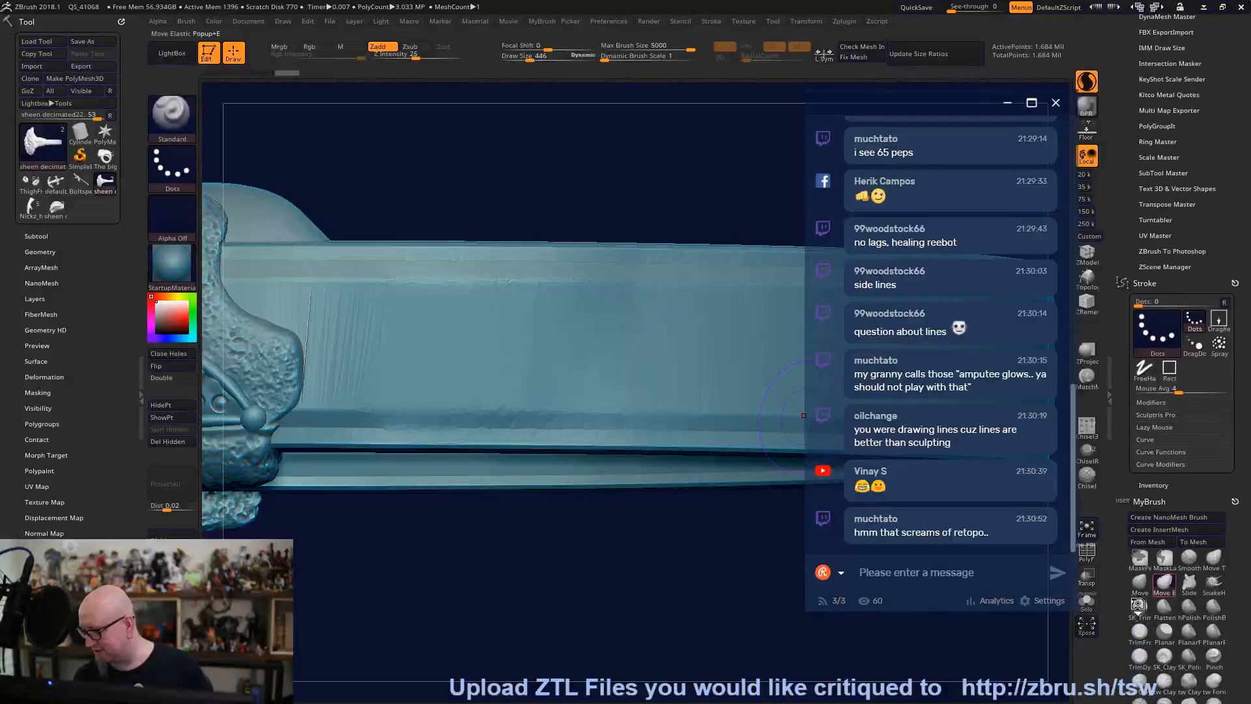
pyautogui.click(1165, 585)
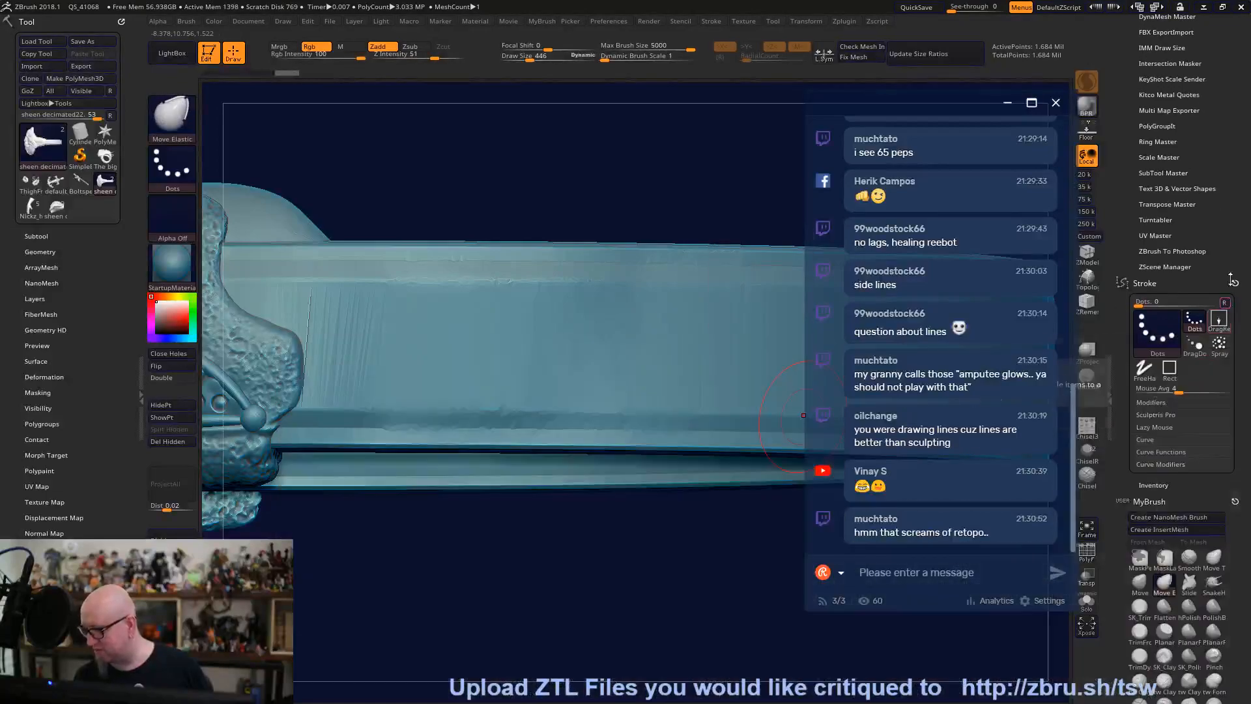
pyautogui.click(1140, 605)
pyautogui.moveTo(471, 326); pyautogui.dragTo(467, 334, button='right')
pyautogui.press('space')
pyautogui.moveTo(444, 319); pyautogui.dragTo(453, 320)
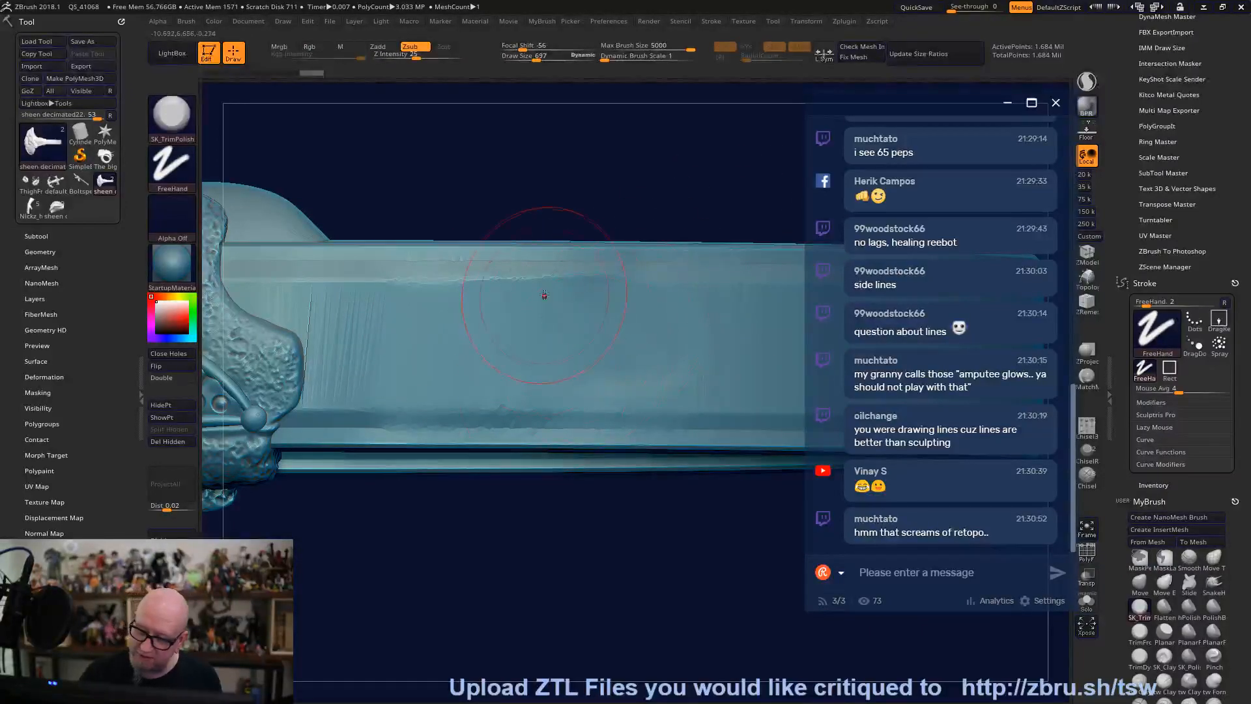
# Polish the surface of the plain band beside the ornament, smoothing the ridged area next to it.
pyautogui.moveTo(475, 315); pyautogui.dragTo(448, 312)
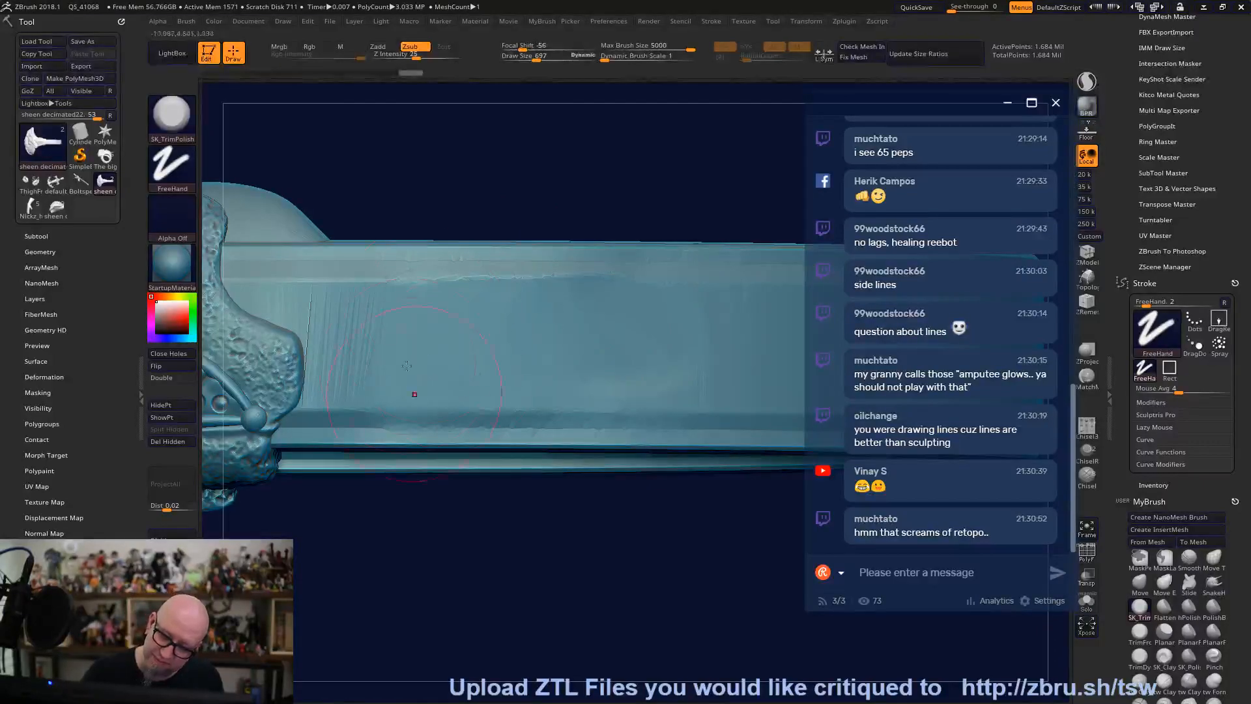
pyautogui.keyDown('shift'); pyautogui.moveTo(358, 341); pyautogui.dragTo(351, 417); pyautogui.keyUp('shift')
pyautogui.moveTo(349, 502); pyautogui.dragTo(482, 560)
pyautogui.moveTo(567, 371)
pyautogui.mouseDown()
pyautogui.moveTo(416, 371)
pyautogui.moveTo(456, 377)
pyautogui.moveTo(453, 417)
pyautogui.moveTo(469, 390)
pyautogui.mouseUp()
pyautogui.moveTo(650, 603)
pyautogui.mouseDown()
pyautogui.moveTo(527, 539)
pyautogui.moveTo(592, 619)
pyautogui.moveTo(596, 591)
pyautogui.moveTo(535, 531)
pyautogui.mouseUp()
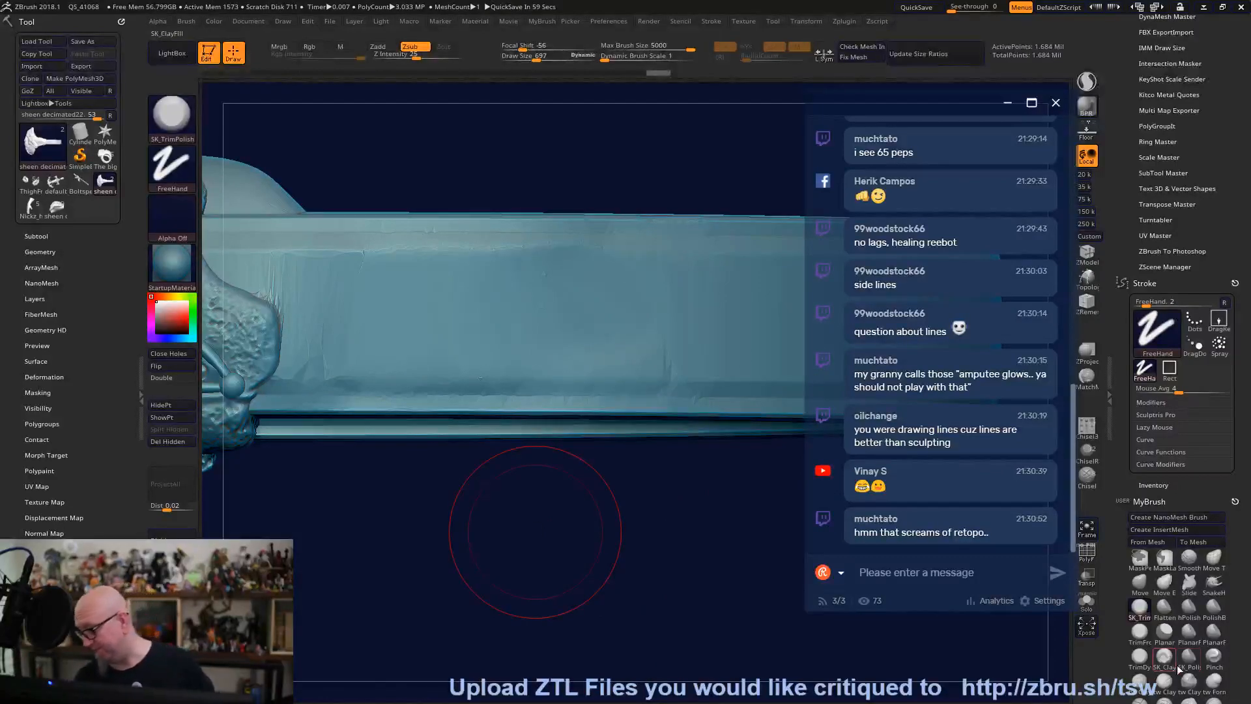
# Choose the tw Orb_Cracks brush and set its draw size to 161 and Z Intensity to 21.
pyautogui.moveTo(1243, 545); pyautogui.dragTo(1231, 581)
pyautogui.moveTo(121, 398); pyautogui.dragTo(115, 25)
pyautogui.moveTo(111, 282); pyautogui.dragTo(109, 651)
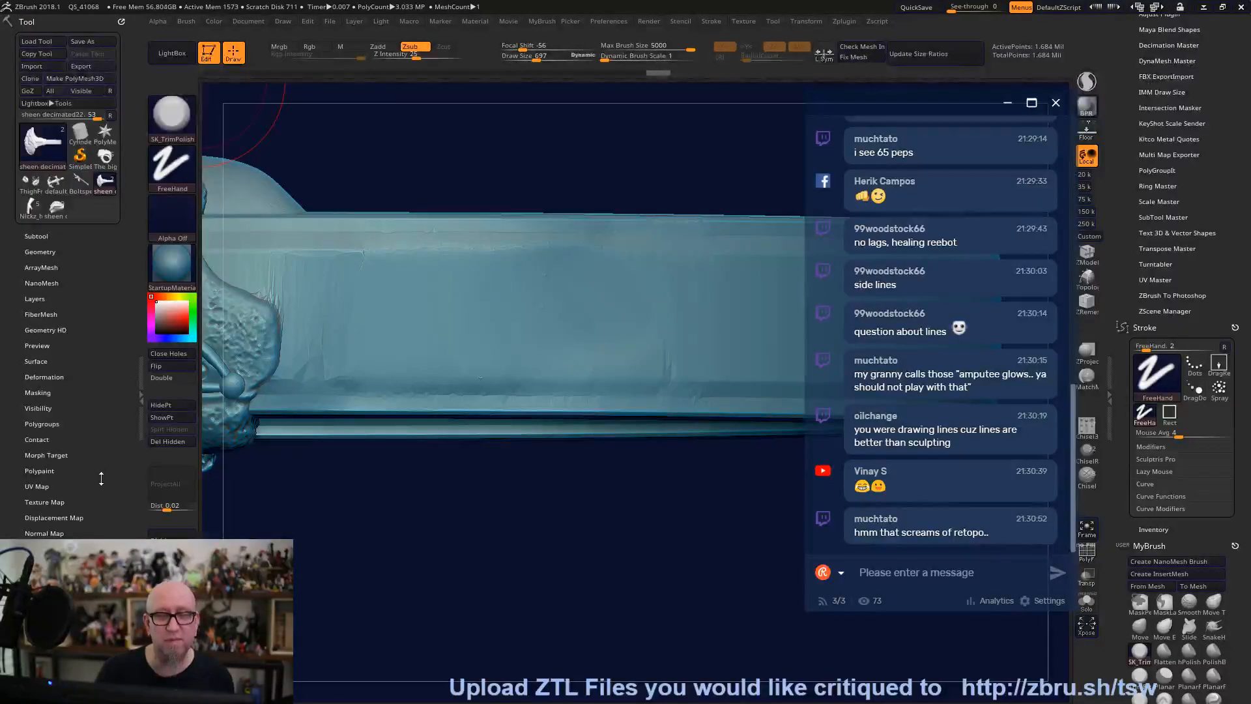
pyautogui.moveTo(1236, 258); pyautogui.dragTo(1247, 424)
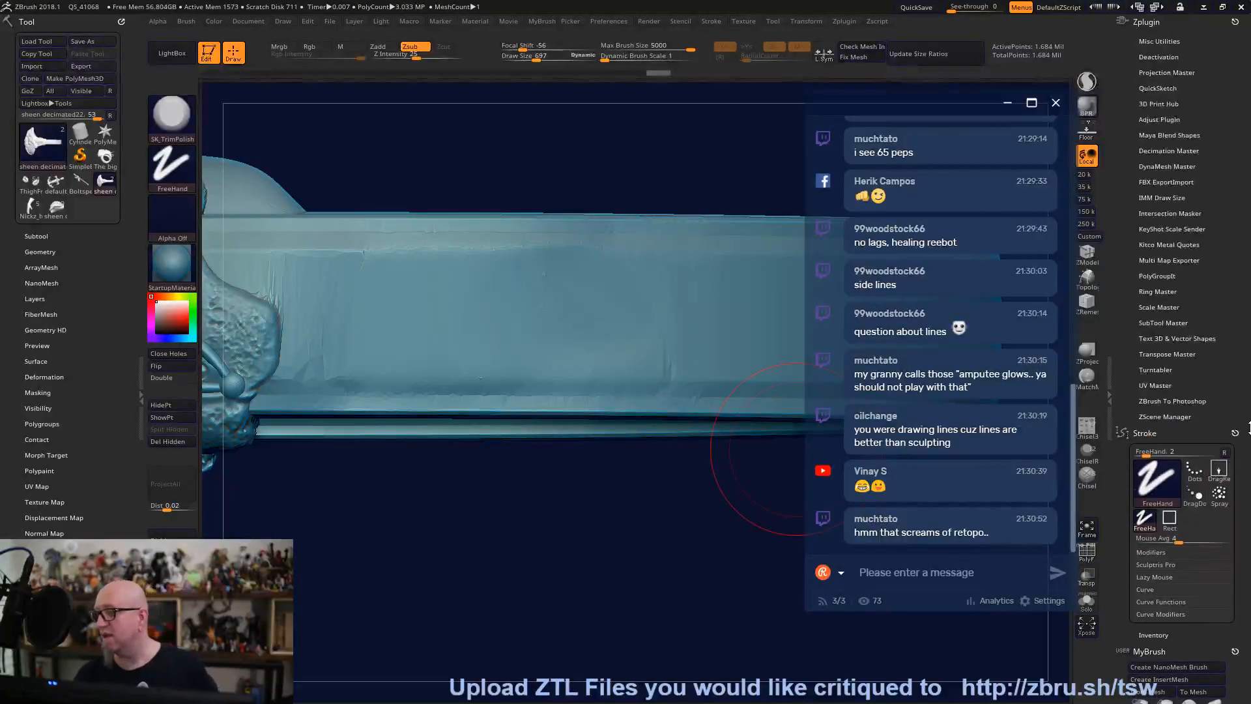
pyautogui.moveTo(1248, 333); pyautogui.dragTo(1247, 297)
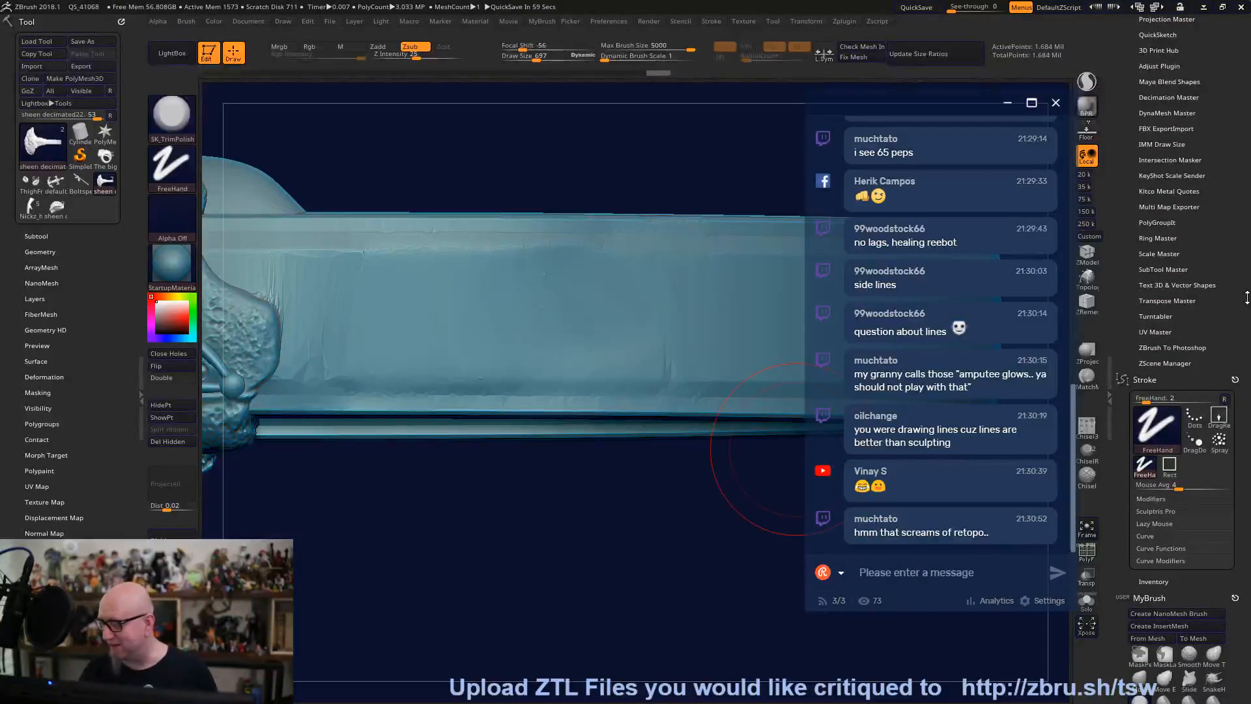
pyautogui.moveTo(1235, 577); pyautogui.dragTo(1231, 273)
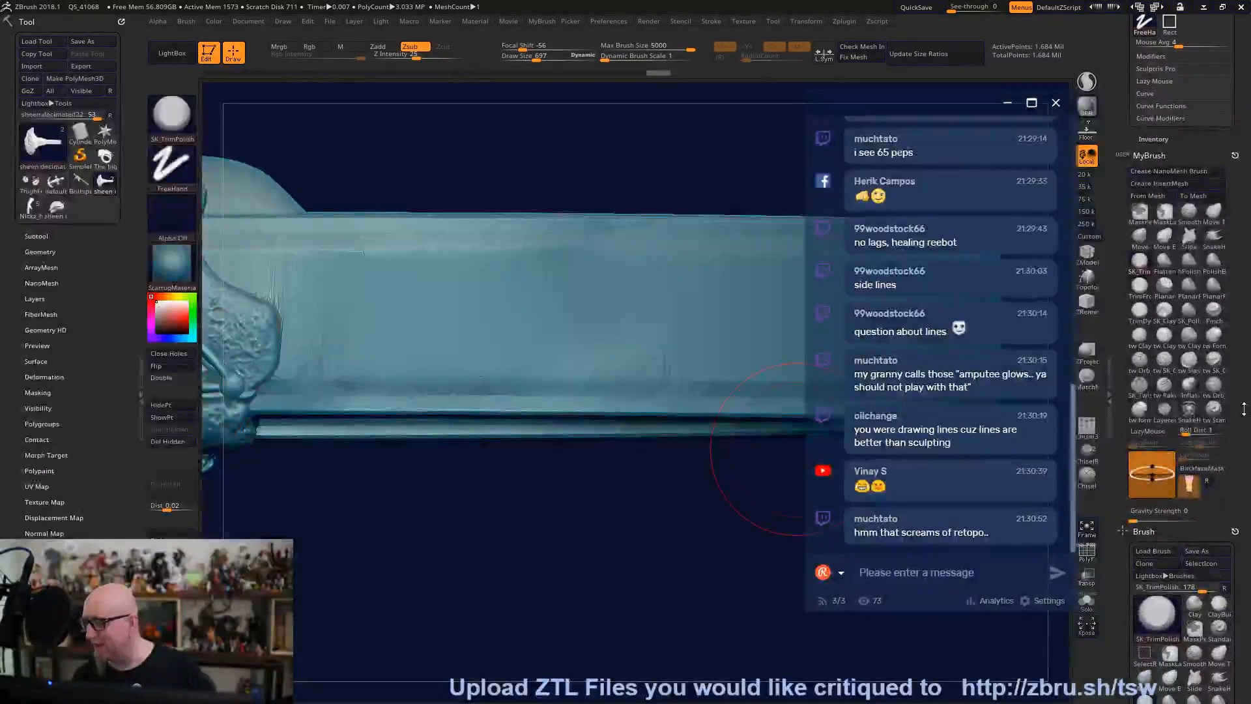
pyautogui.click(1141, 368)
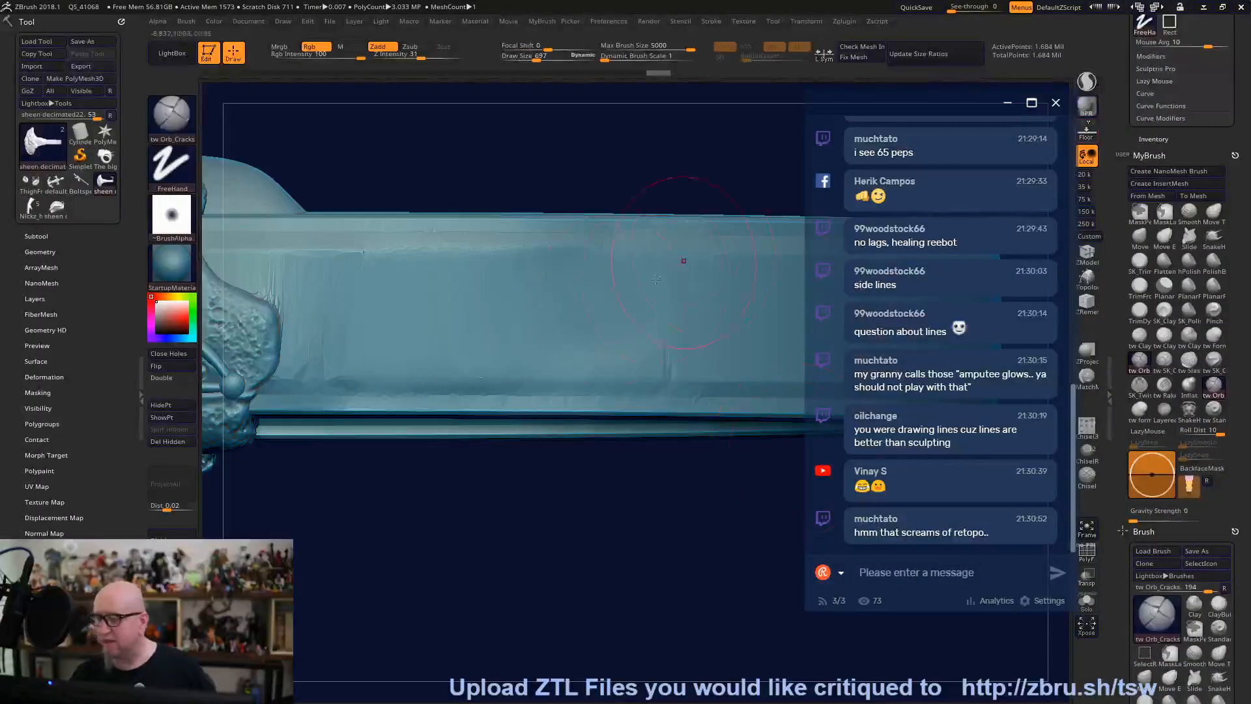
pyautogui.press('space')
pyautogui.moveTo(427, 277); pyautogui.dragTo(395, 249)
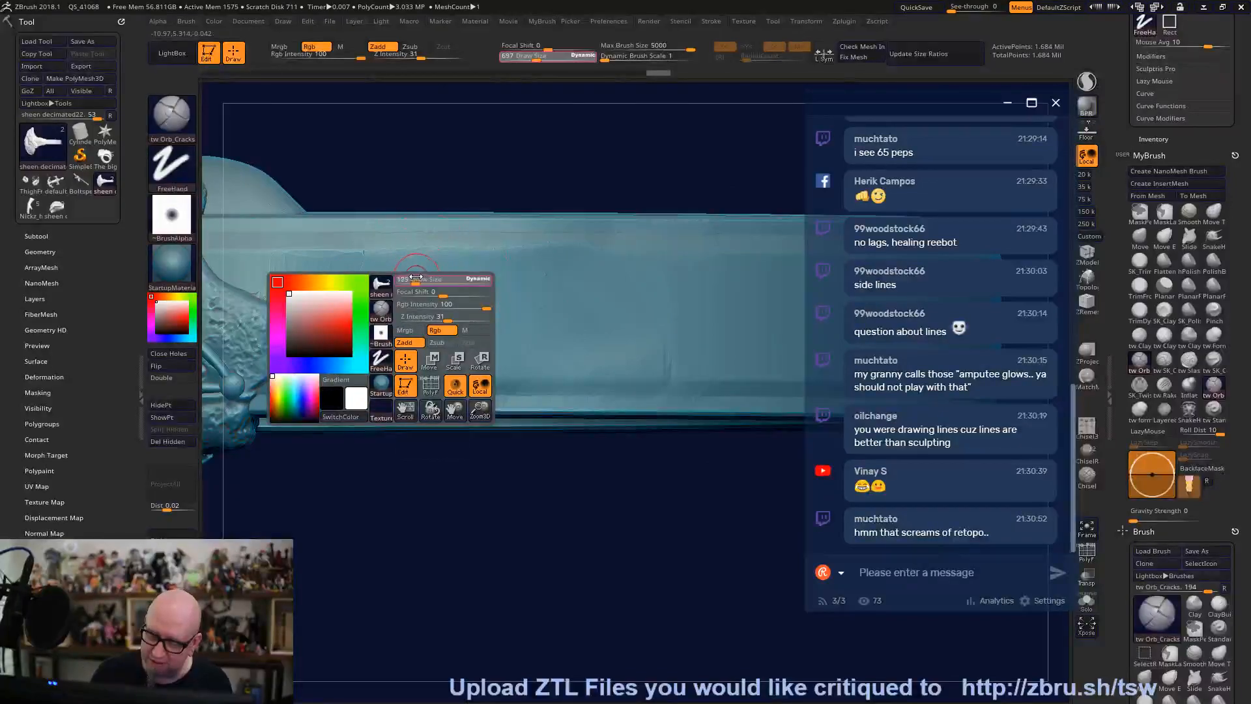
pyautogui.moveTo(421, 57); pyautogui.dragTo(411, 57)
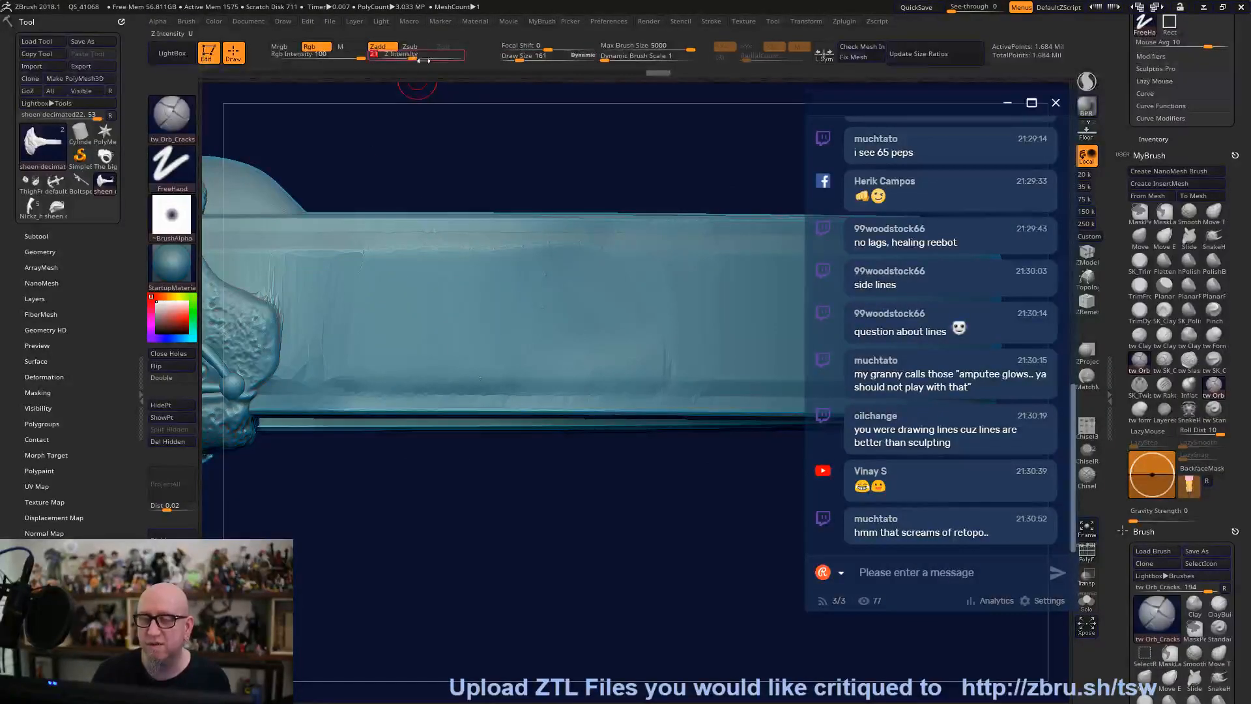
# Undo the first test crack, enable Sculptris Pro and carve two parallel grooves across the band near the ornament.
pyautogui.moveTo(394, 230); pyautogui.dragTo(400, 316)
pyautogui.hotkey('ctrl', 'z')
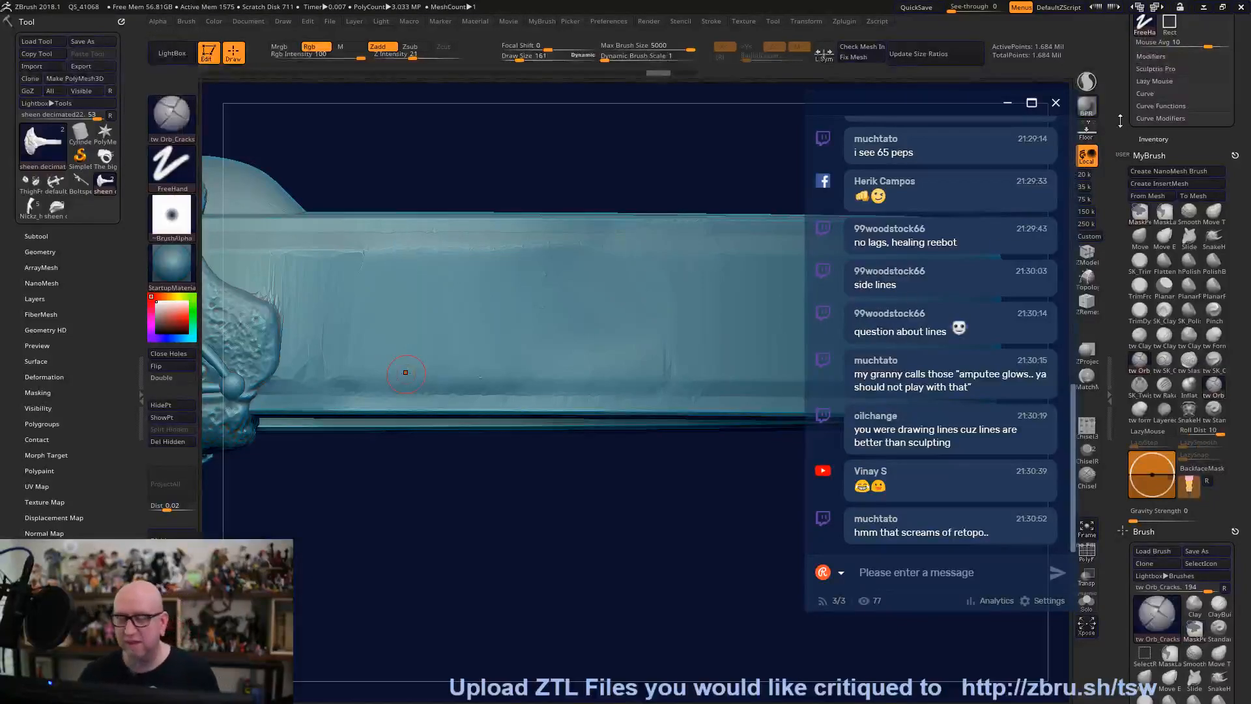
pyautogui.click(1089, 83)
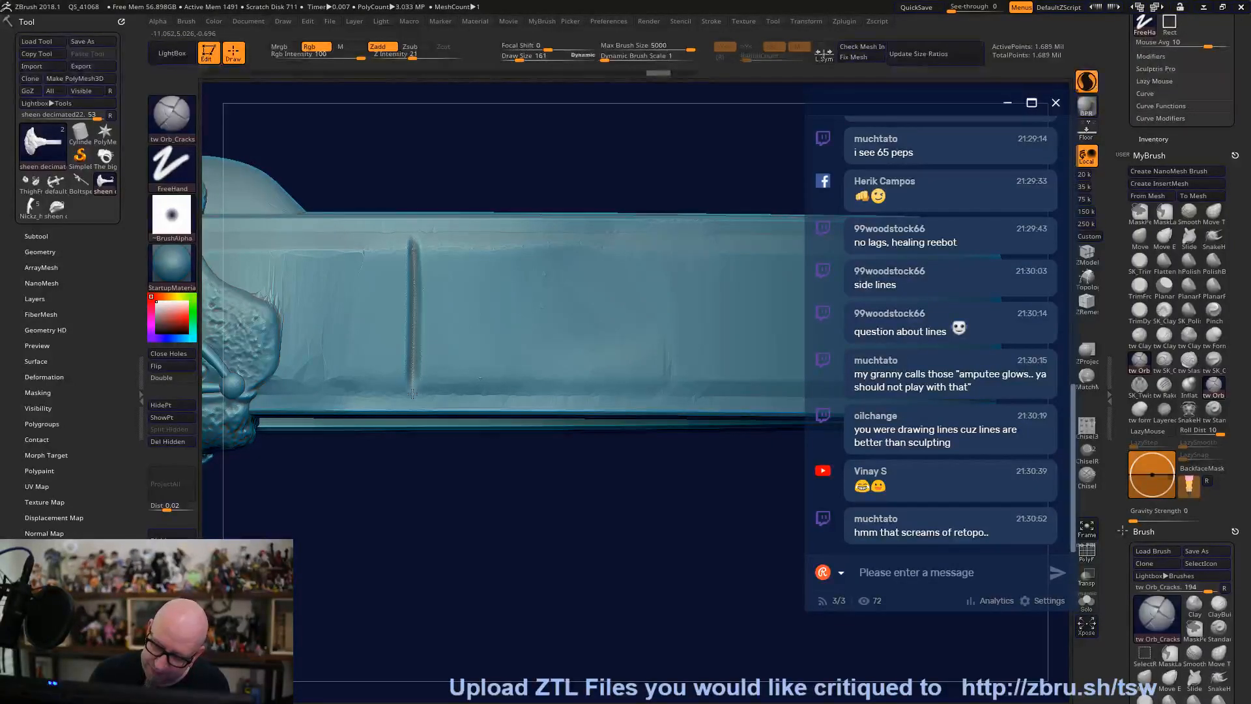
pyautogui.moveTo(444, 243); pyautogui.dragTo(436, 240)
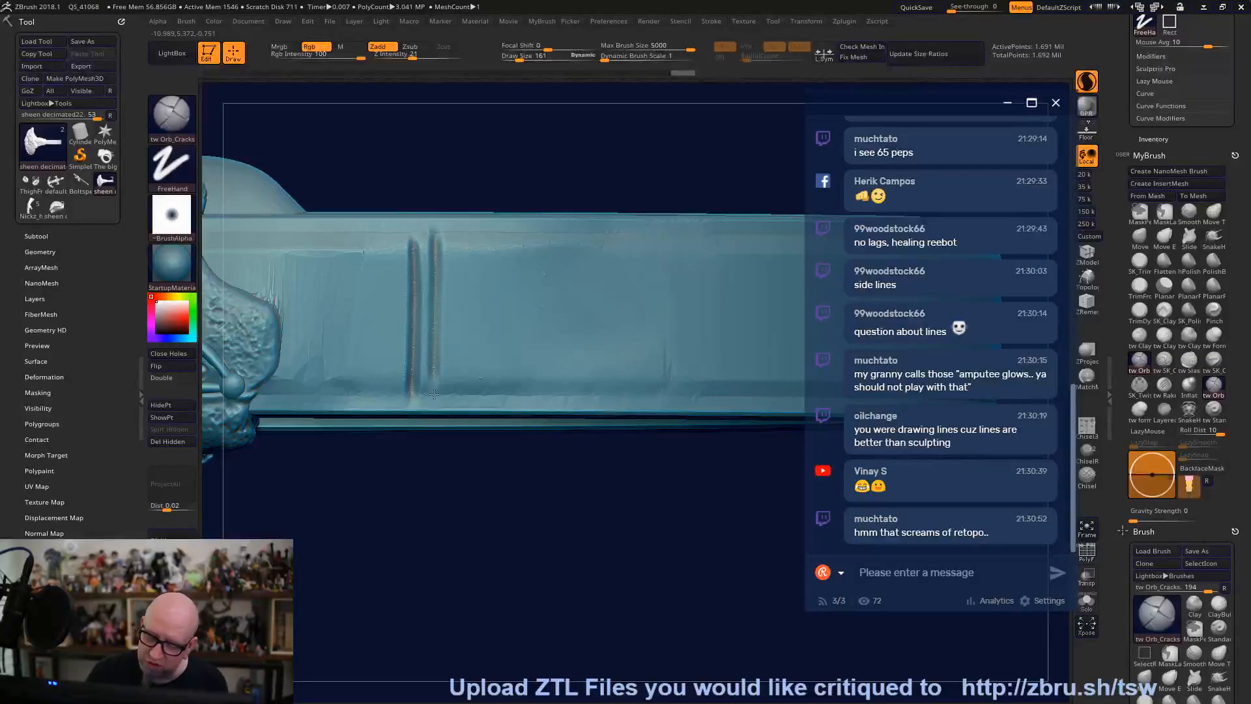
# Finish the lower end of the second groove and carve a third parallel groove beside it across the band.
pyautogui.moveTo(434, 398); pyautogui.dragTo(432, 390)
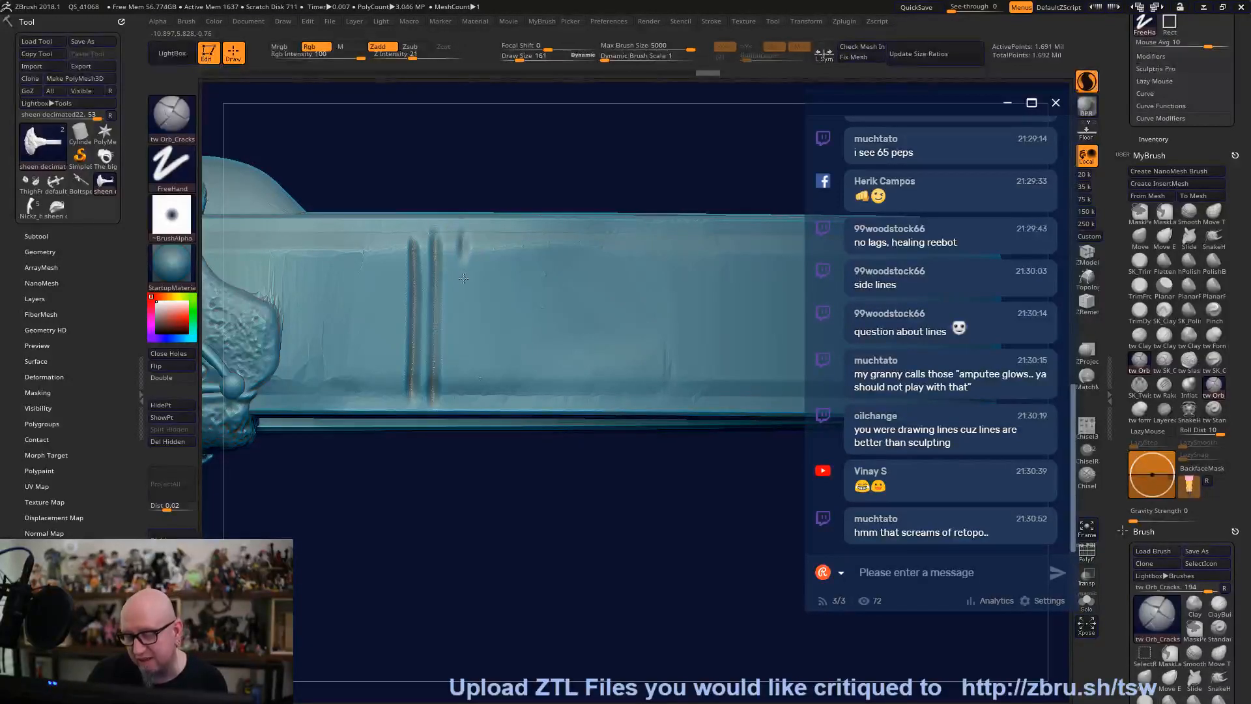
pyautogui.moveTo(455, 378); pyautogui.dragTo(458, 254)
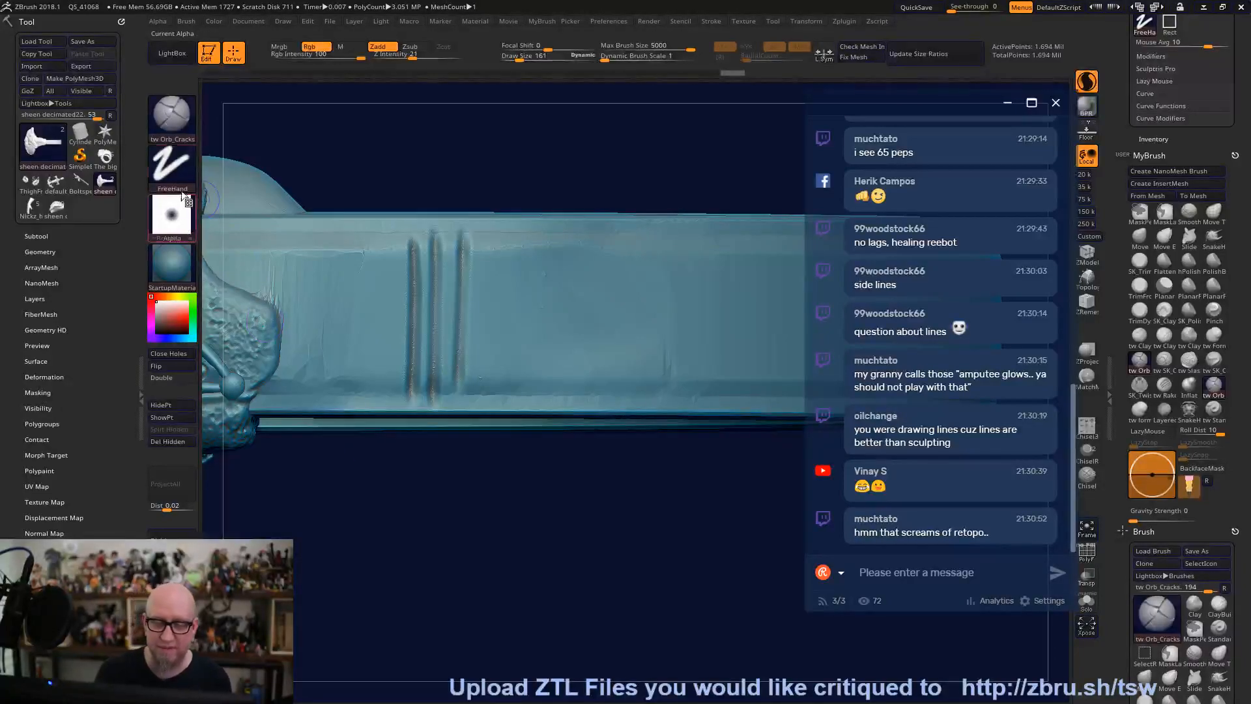
# Apply the SkinShade4 material to the ring, then replace it with the Basic_colorless material.
pyautogui.click(172, 264)
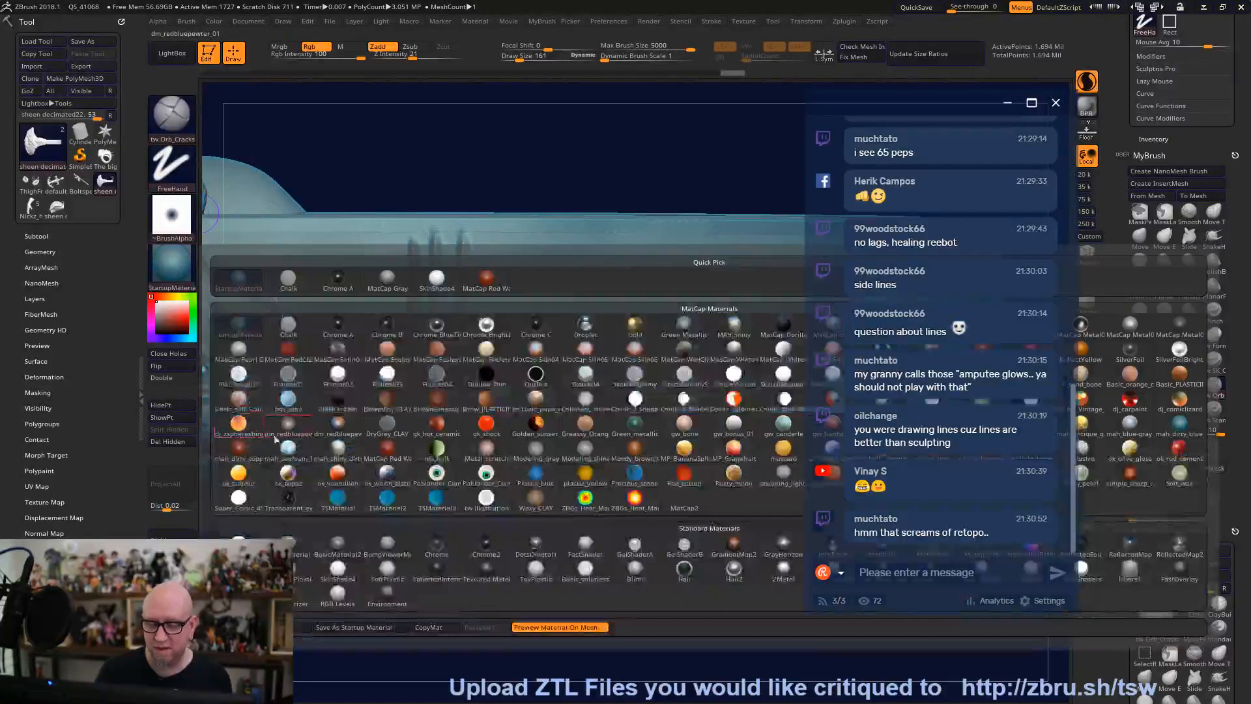
pyautogui.click(337, 569)
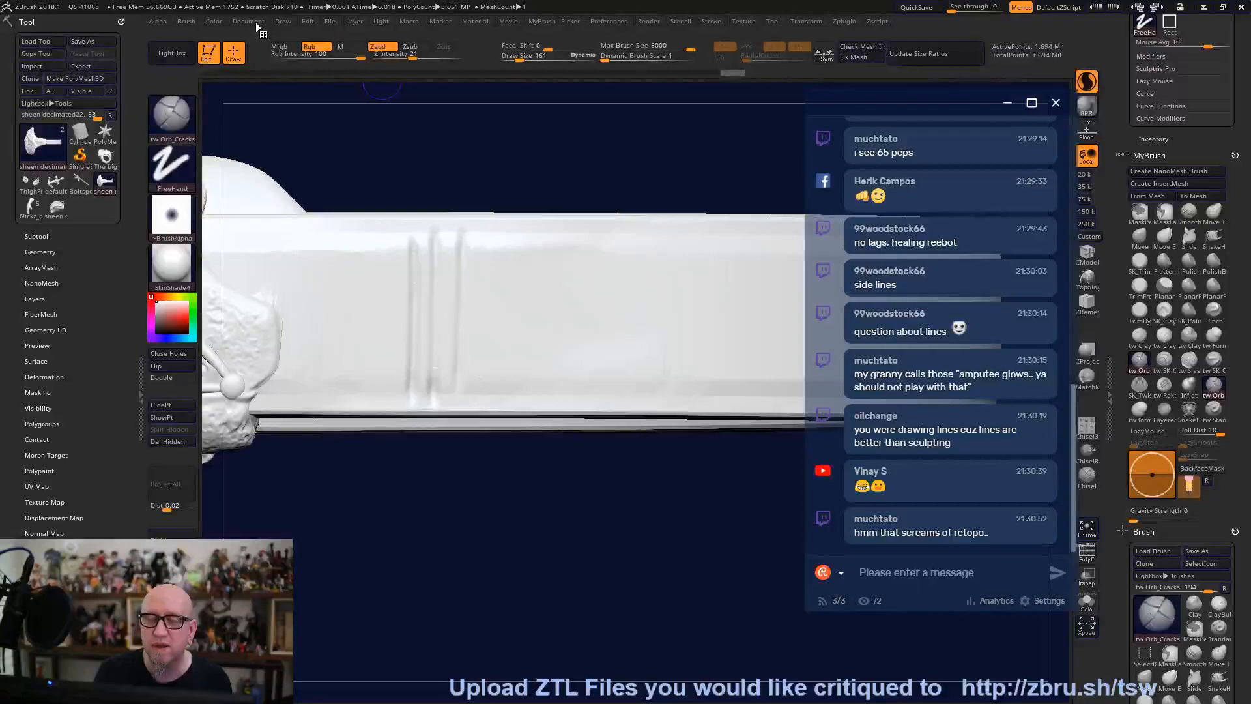
pyautogui.click(180, 272)
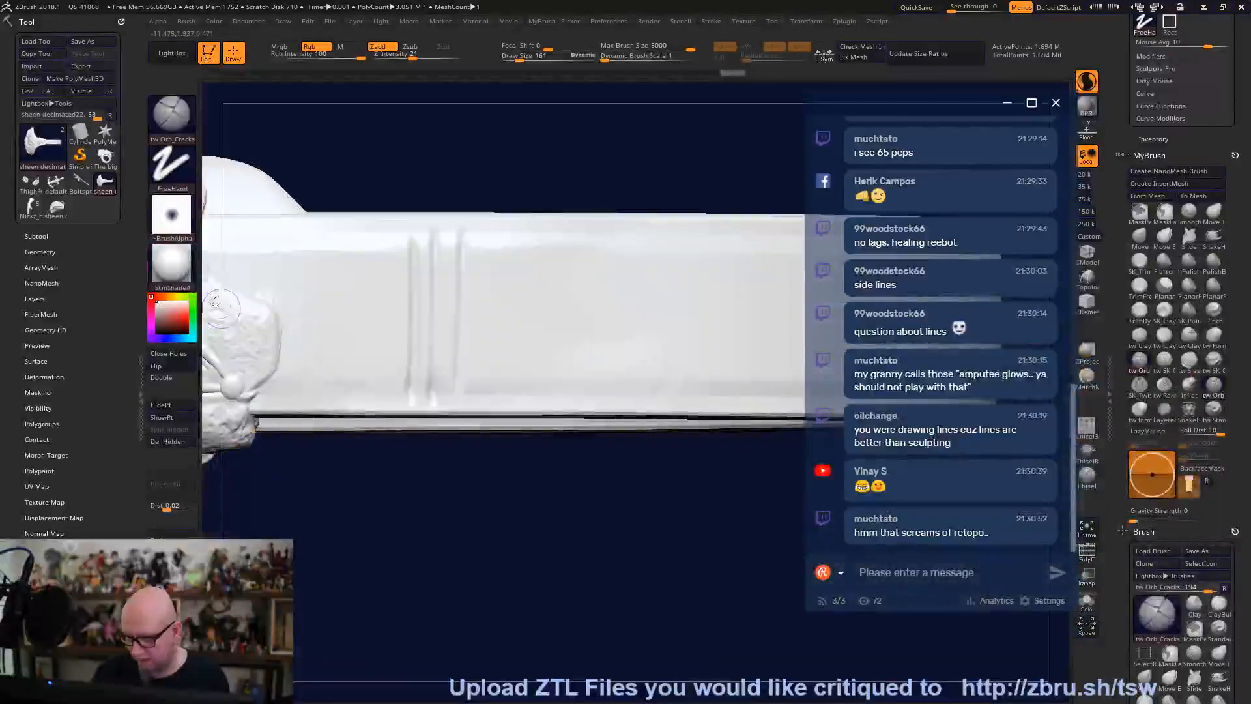
pyautogui.click(173, 267)
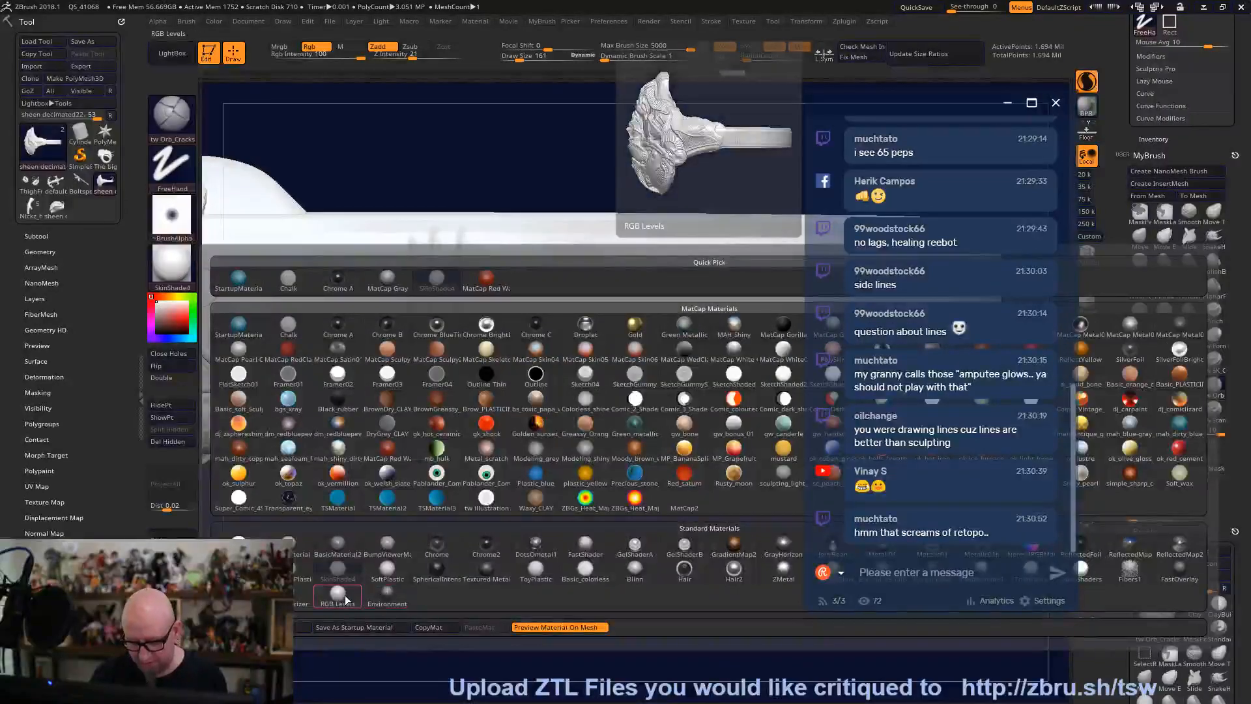
pyautogui.click(588, 569)
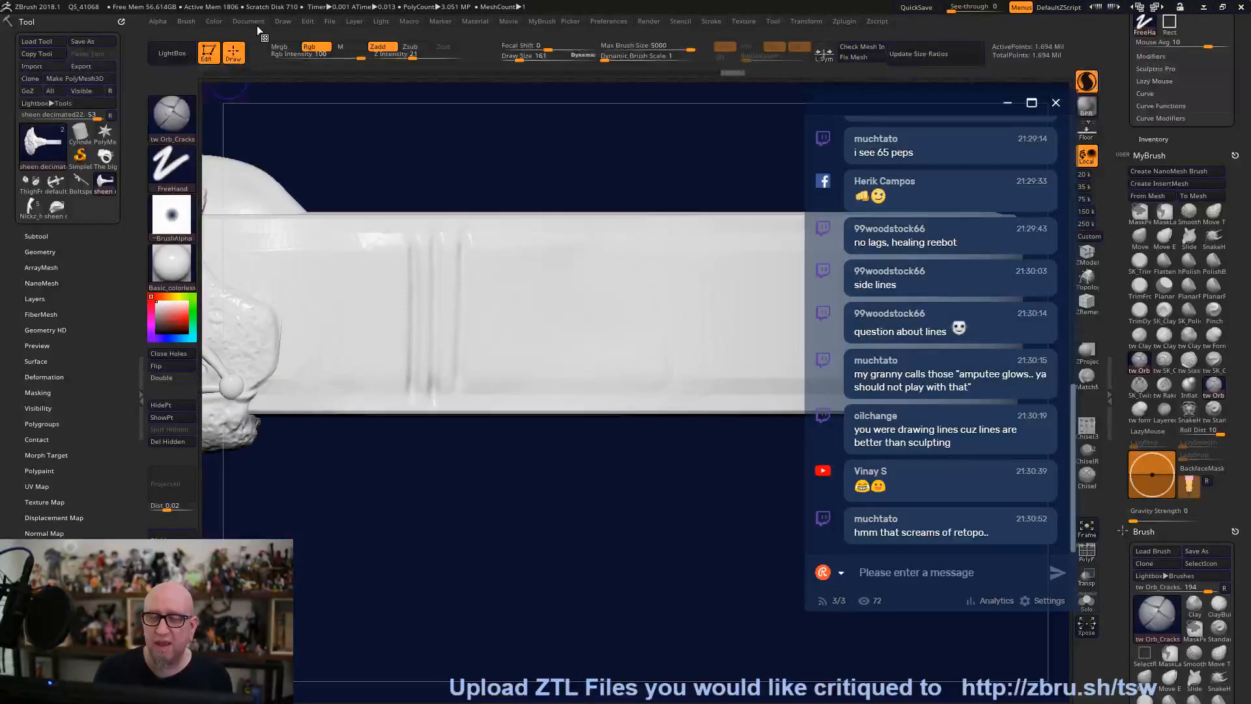
# Fill the ring with white and set up the Paint brush with red as its colour.
pyautogui.click(220, 22)
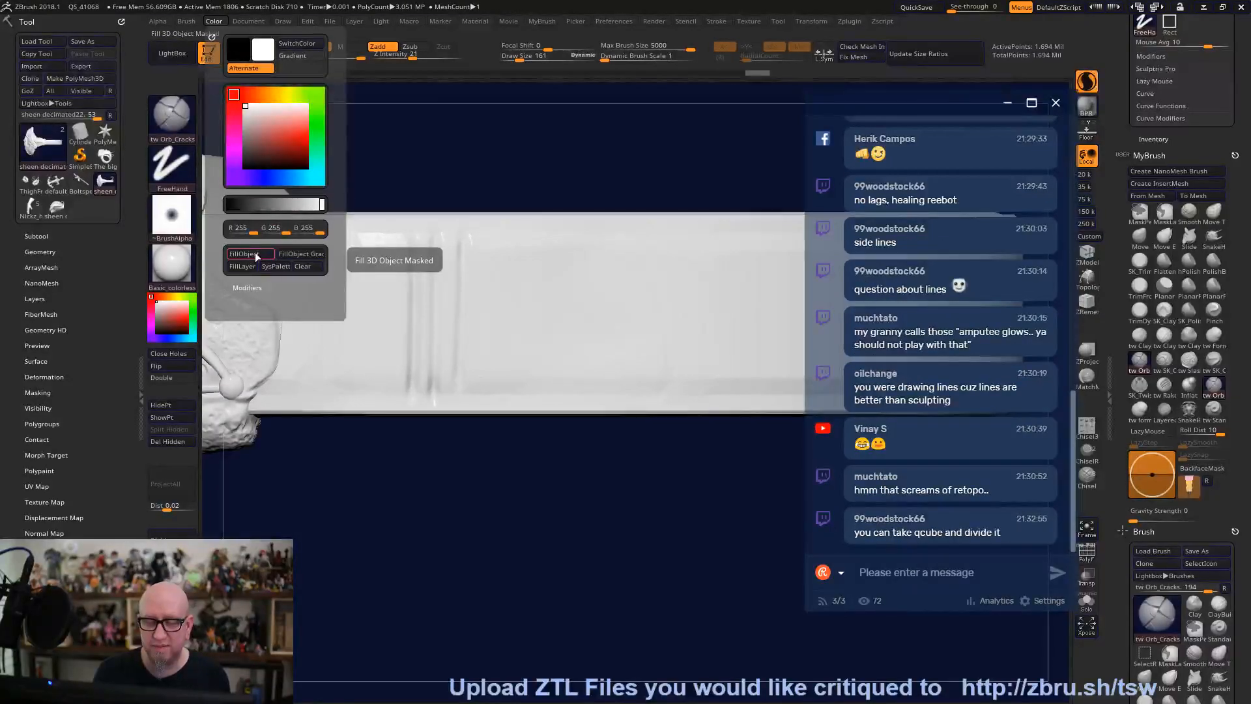
pyautogui.click(305, 137)
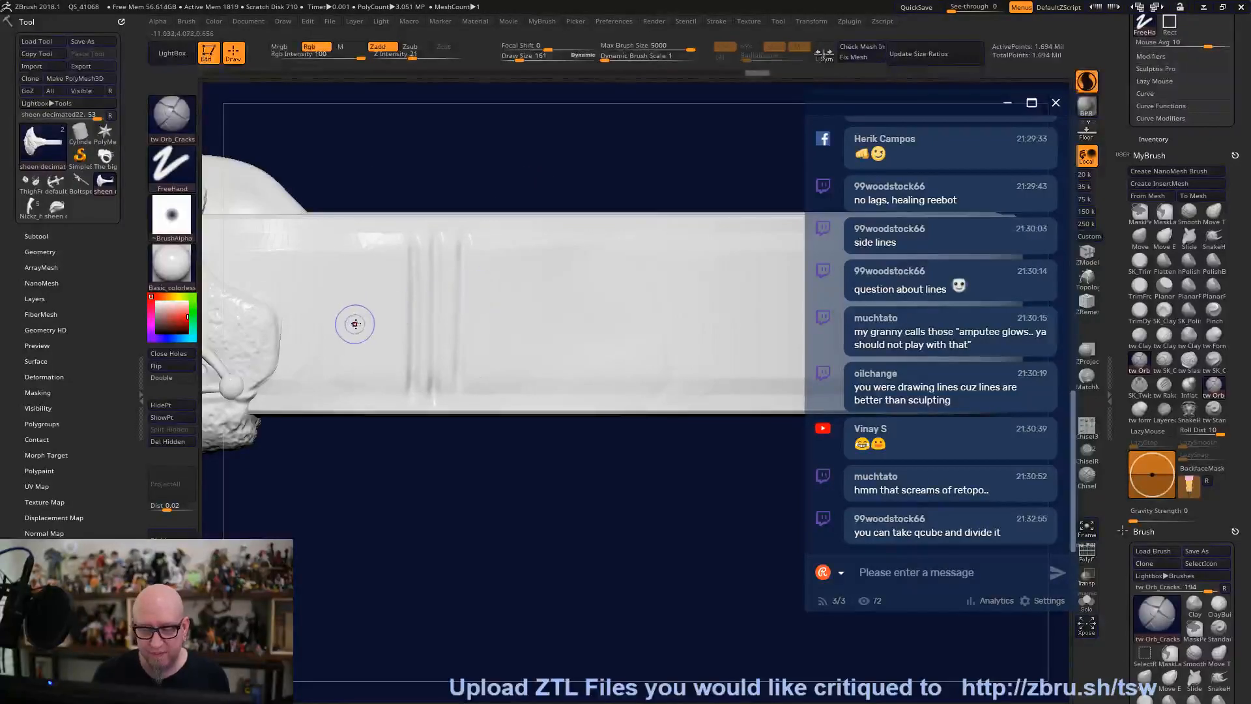
pyautogui.moveTo(1247, 660); pyautogui.dragTo(1247, 599)
pyautogui.press('b')
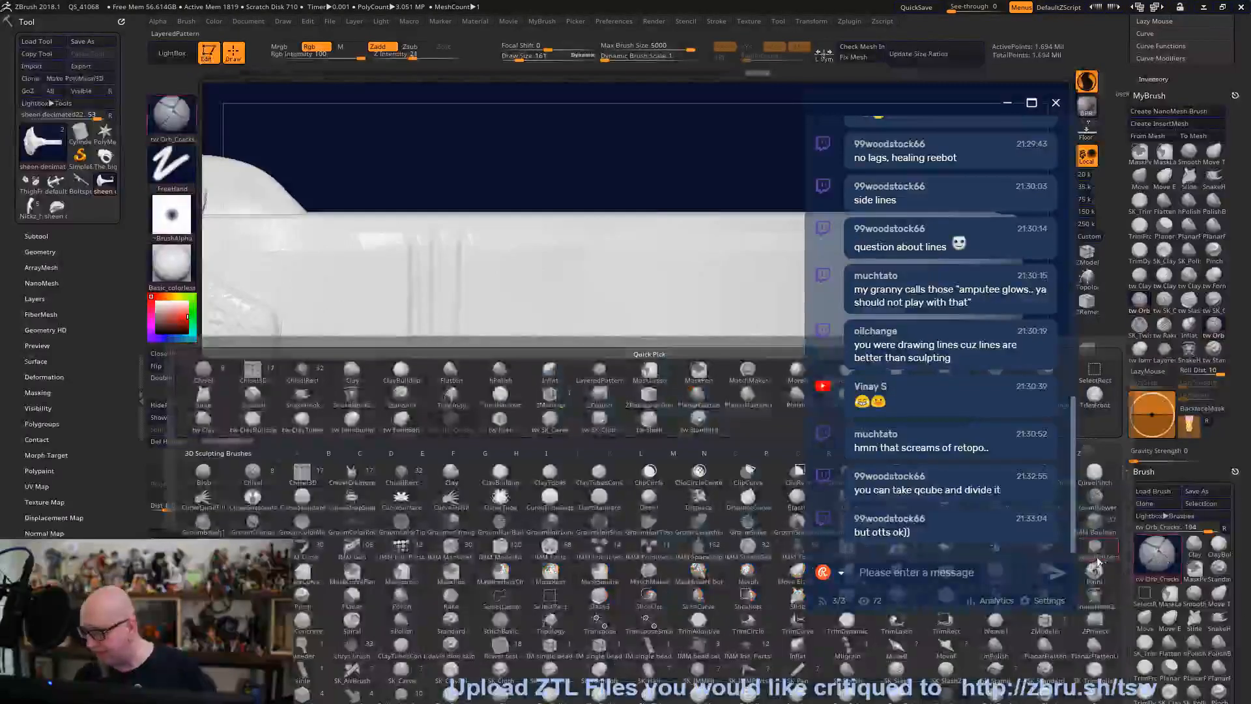
pyautogui.click(1094, 571)
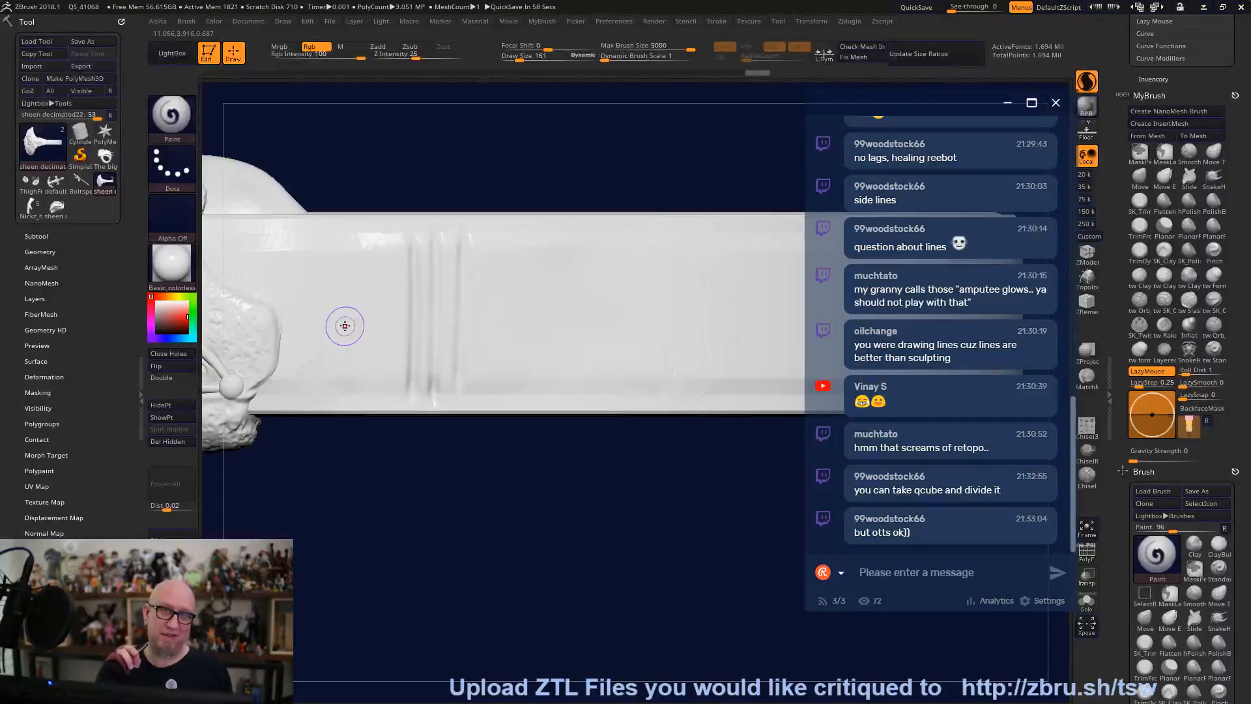
# Undo a test paint stroke across the grooves and turn off LazyMouse for the Paint brush.
pyautogui.moveTo(352, 316); pyautogui.dragTo(426, 314)
pyautogui.hotkey('ctrl', 'z')
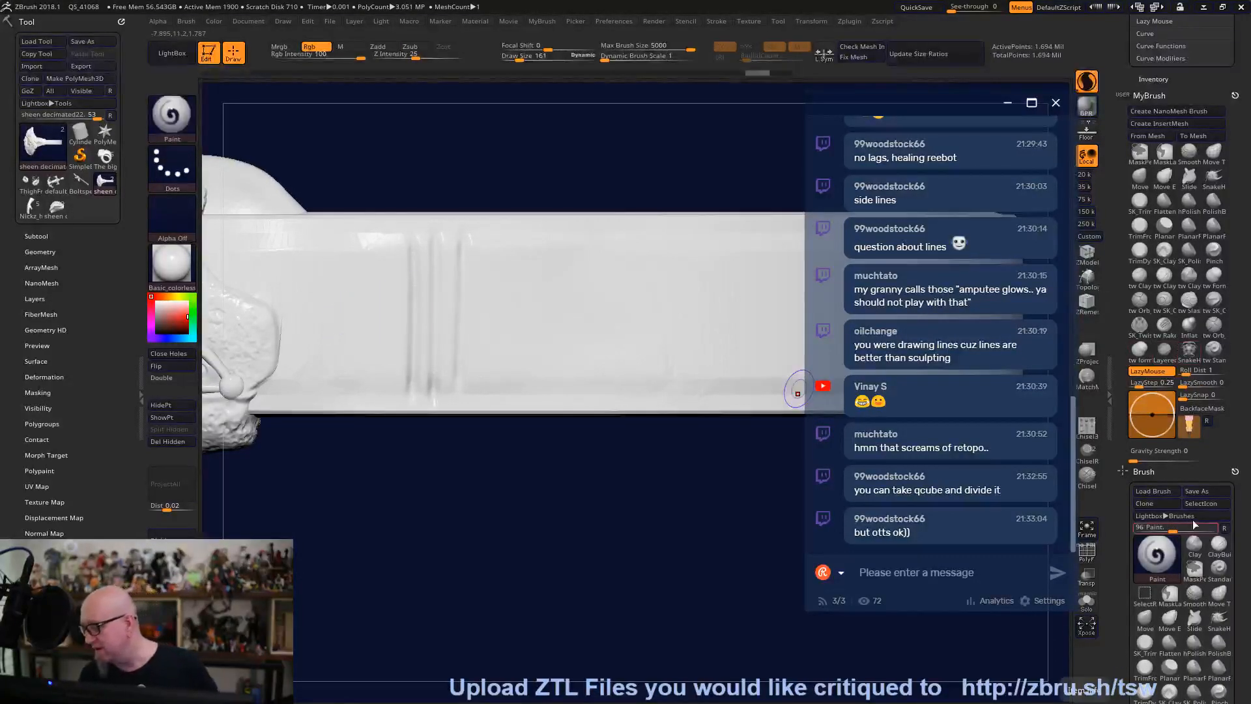
pyautogui.click(1147, 371)
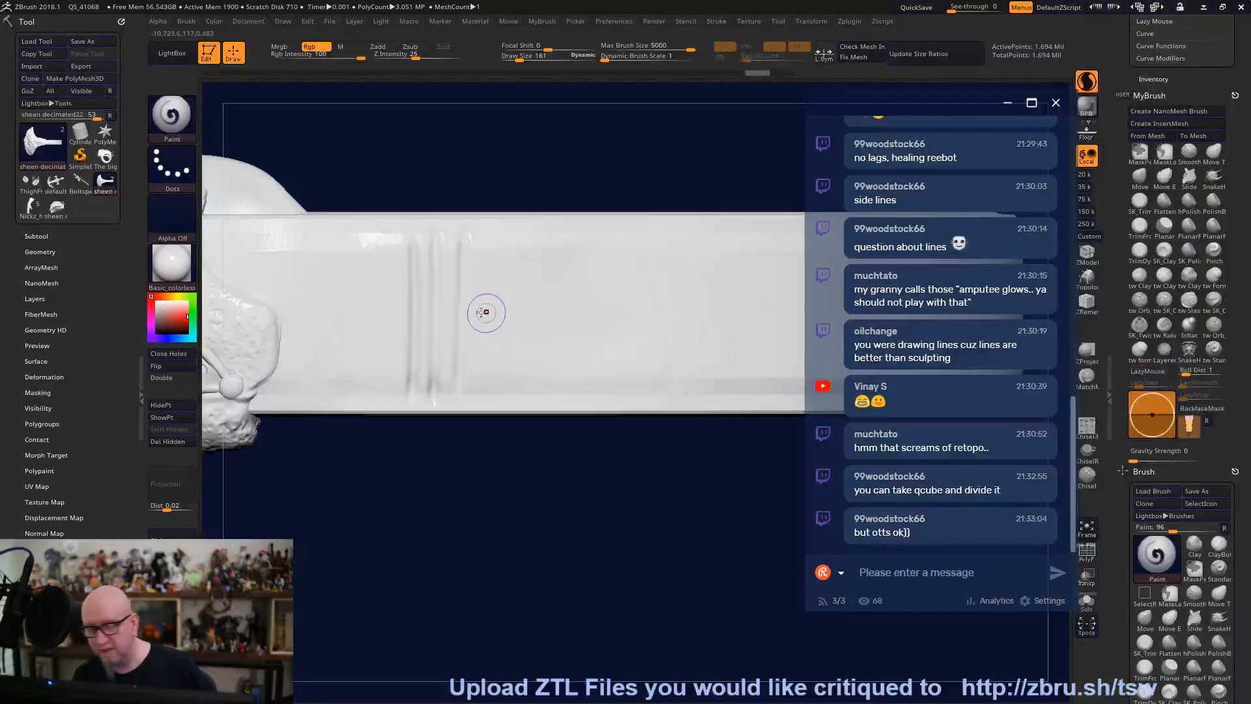
# Set the draw size to 72 and paint a red arrow running along the band across the three grooves.
pyautogui.press('space')
pyautogui.moveTo(473, 309); pyautogui.dragTo(462, 308)
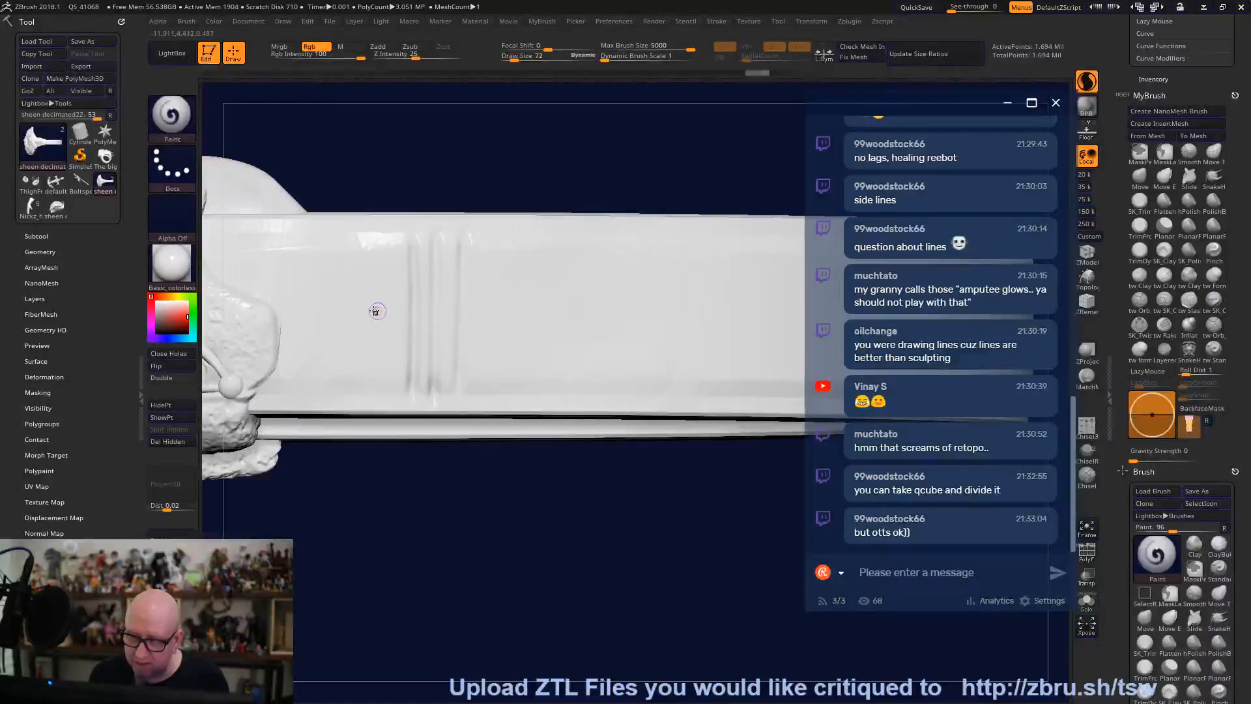
pyautogui.moveTo(358, 314); pyautogui.dragTo(516, 307)
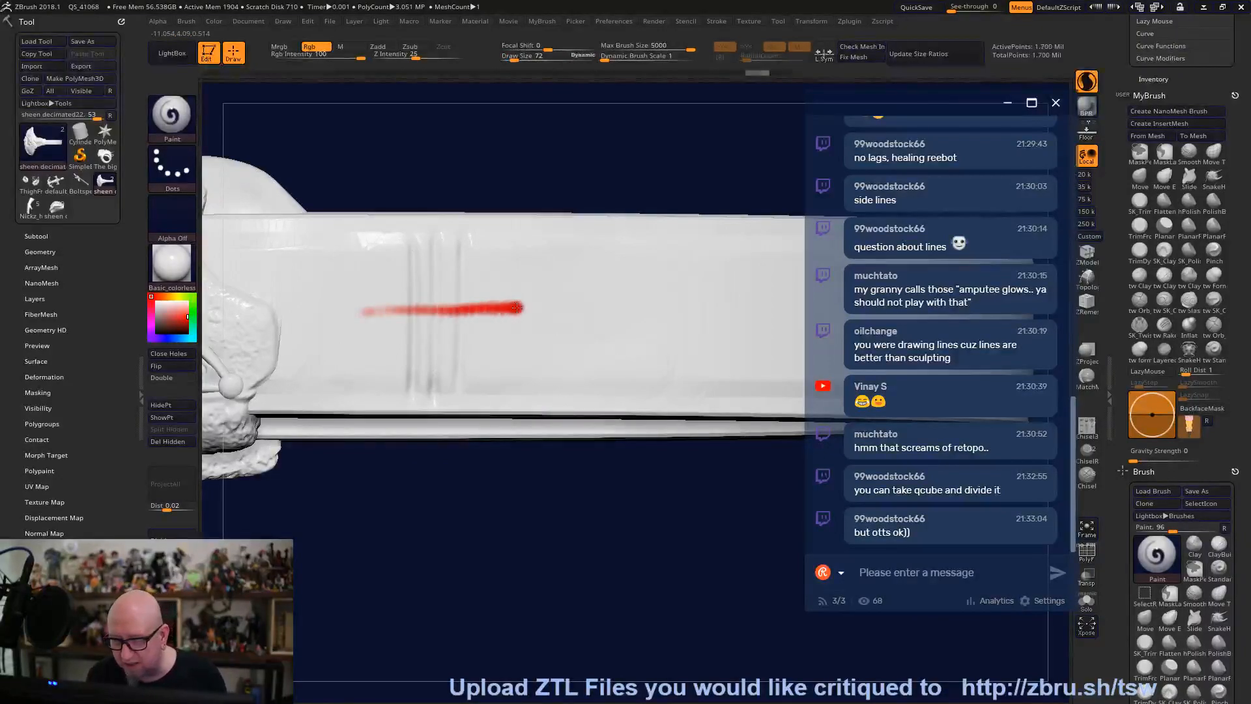
pyautogui.moveTo(532, 484); pyautogui.dragTo(469, 463)
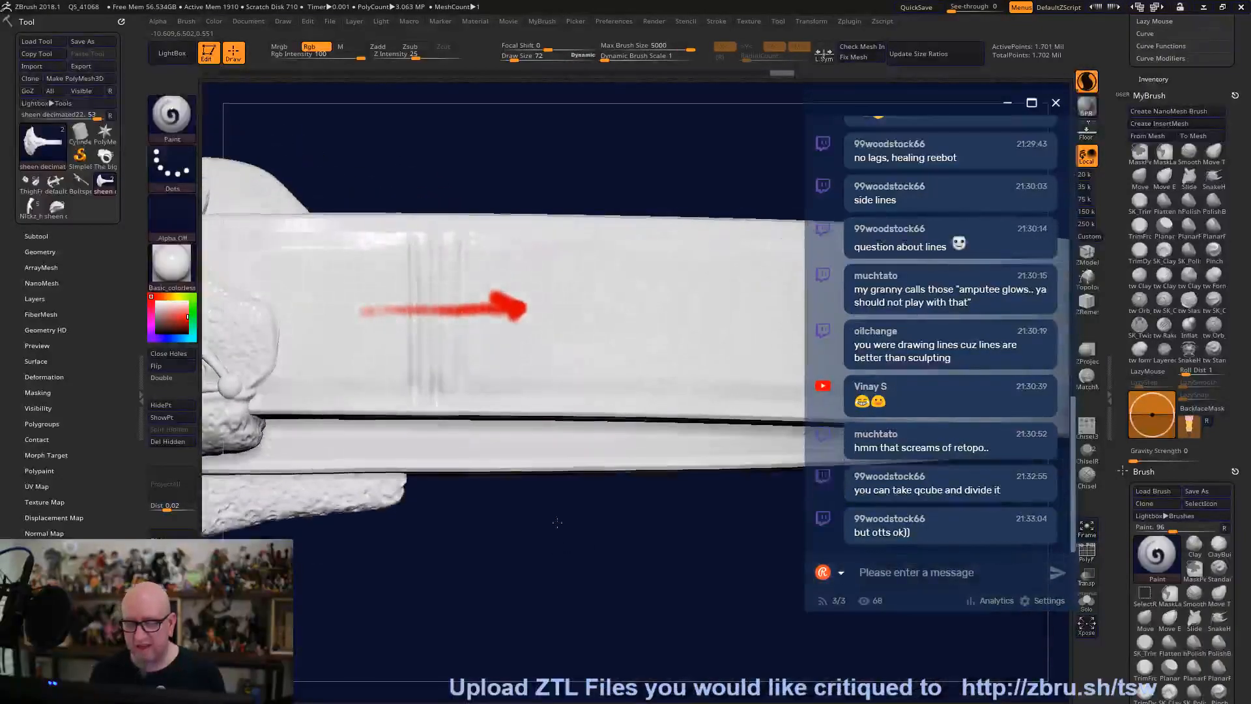
# Apply the Gold material to the ring and view the grooved part of the band at an angle.
pyautogui.click(173, 260)
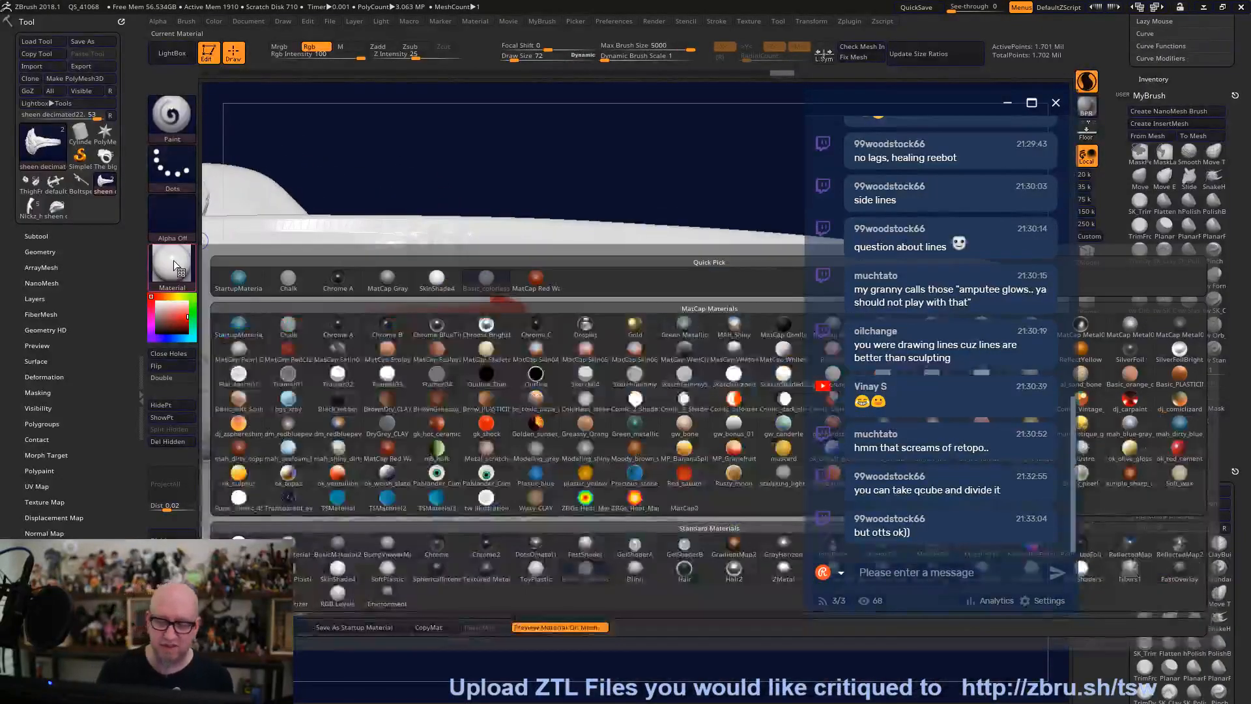
pyautogui.click(634, 324)
pyautogui.moveTo(605, 589); pyautogui.dragTo(579, 546)
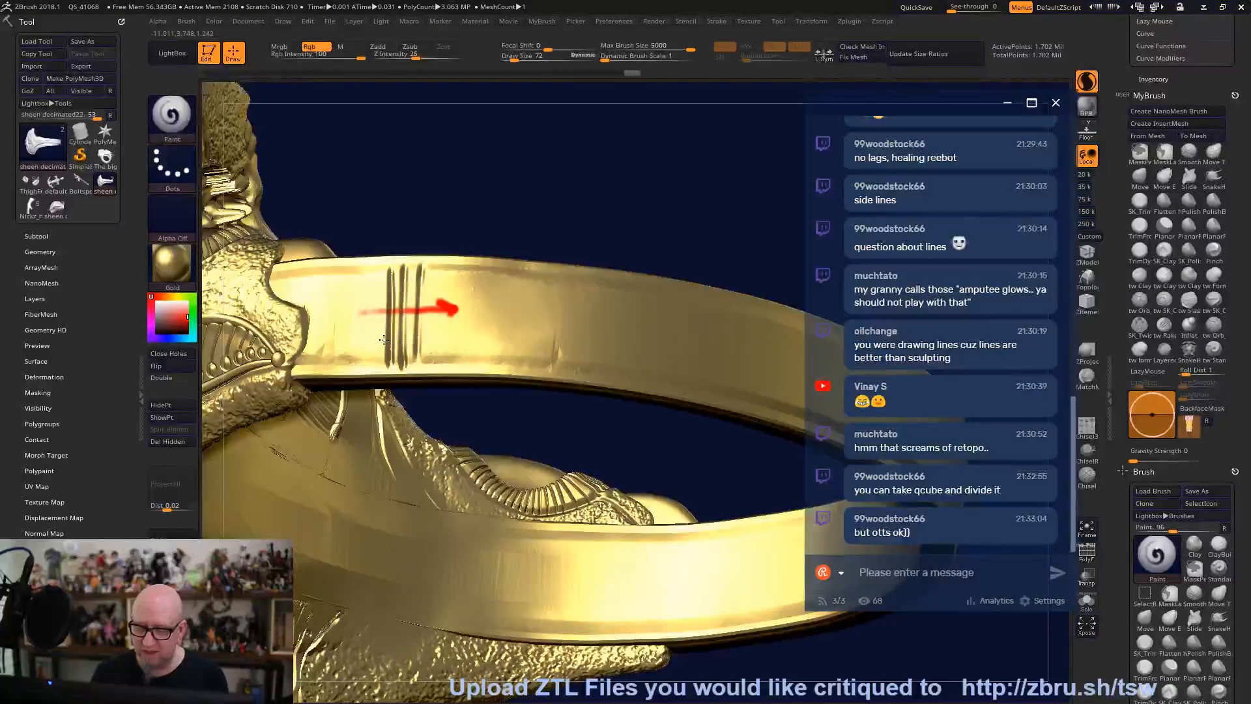
# Paint a dotted red line across the grooves below the arrow and inspect the gold ring from several sides.
pyautogui.moveTo(362, 338); pyautogui.dragTo(357, 338)
pyautogui.moveTo(522, 421); pyautogui.dragTo(542, 426)
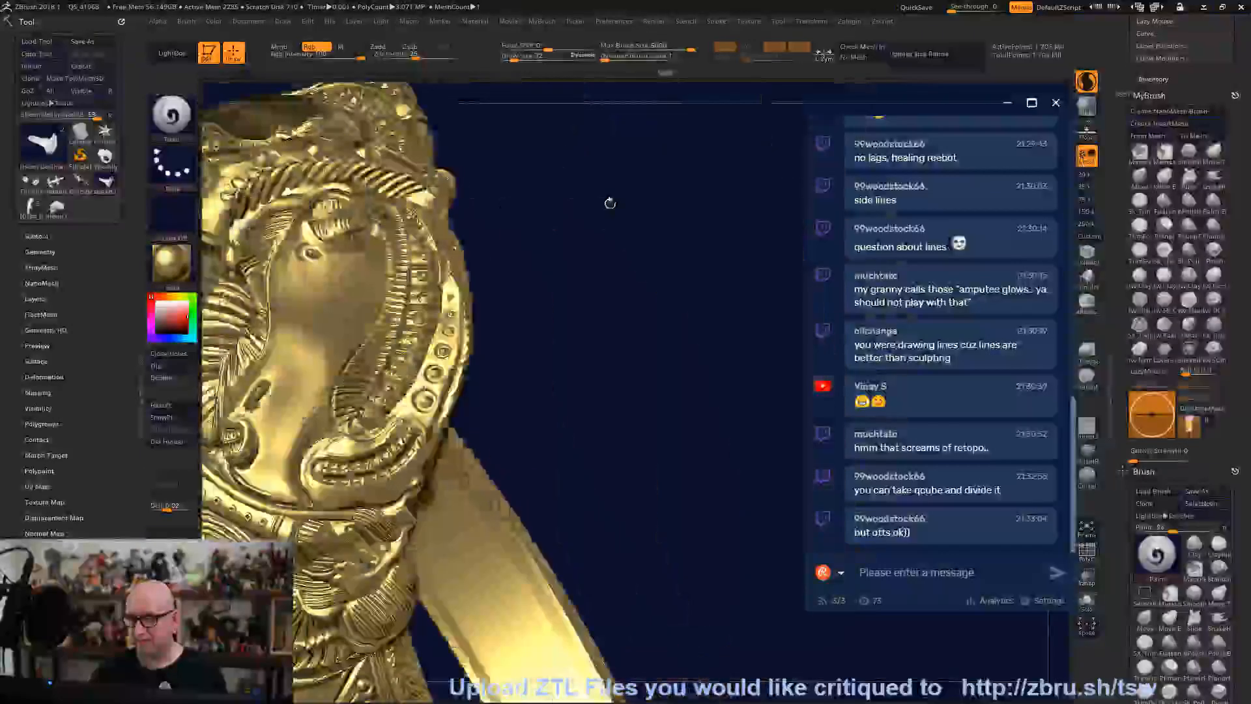
pyautogui.moveTo(609, 204)
pyautogui.mouseDown()
pyautogui.moveTo(709, 478)
pyautogui.moveTo(720, 390)
pyautogui.moveTo(638, 619)
pyautogui.mouseUp()
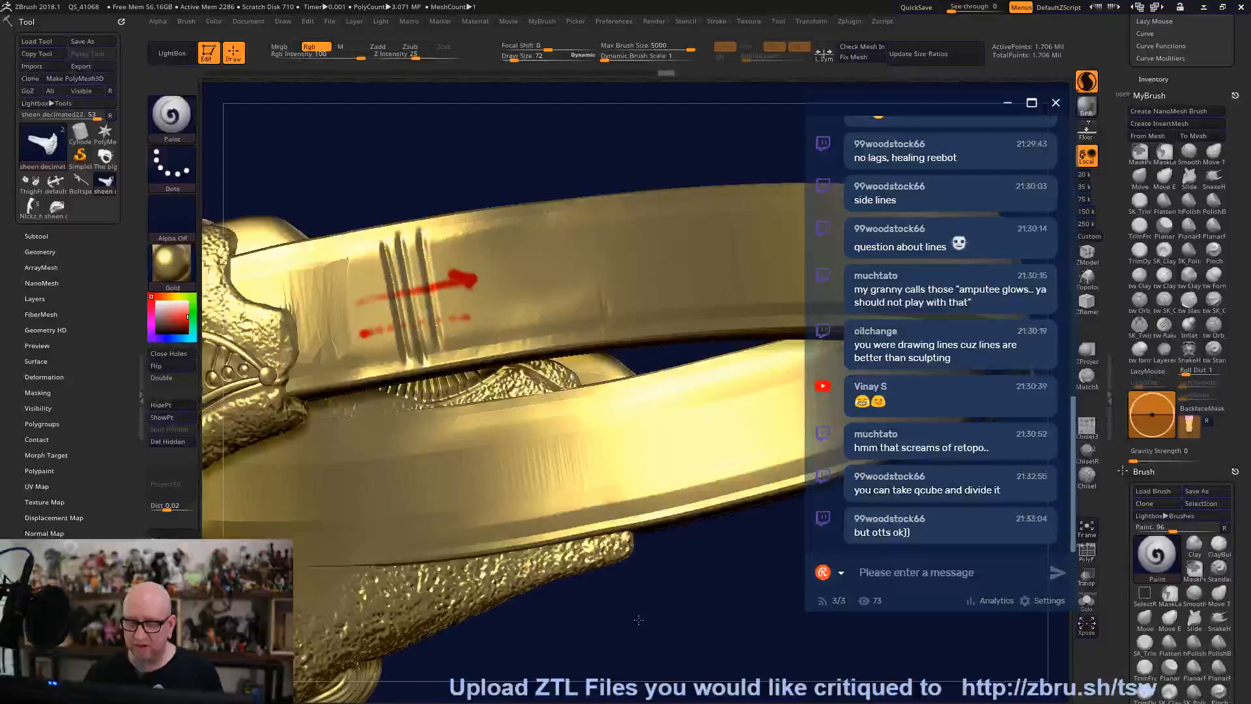
# Switch the ring back to the StartupMaterial and frame the plain band beyond the painted arrow.
pyautogui.keyDown('alt'); pyautogui.moveTo(638, 619); pyautogui.dragTo(179, 266); pyautogui.keyUp('alt')
pyautogui.click(180, 266)
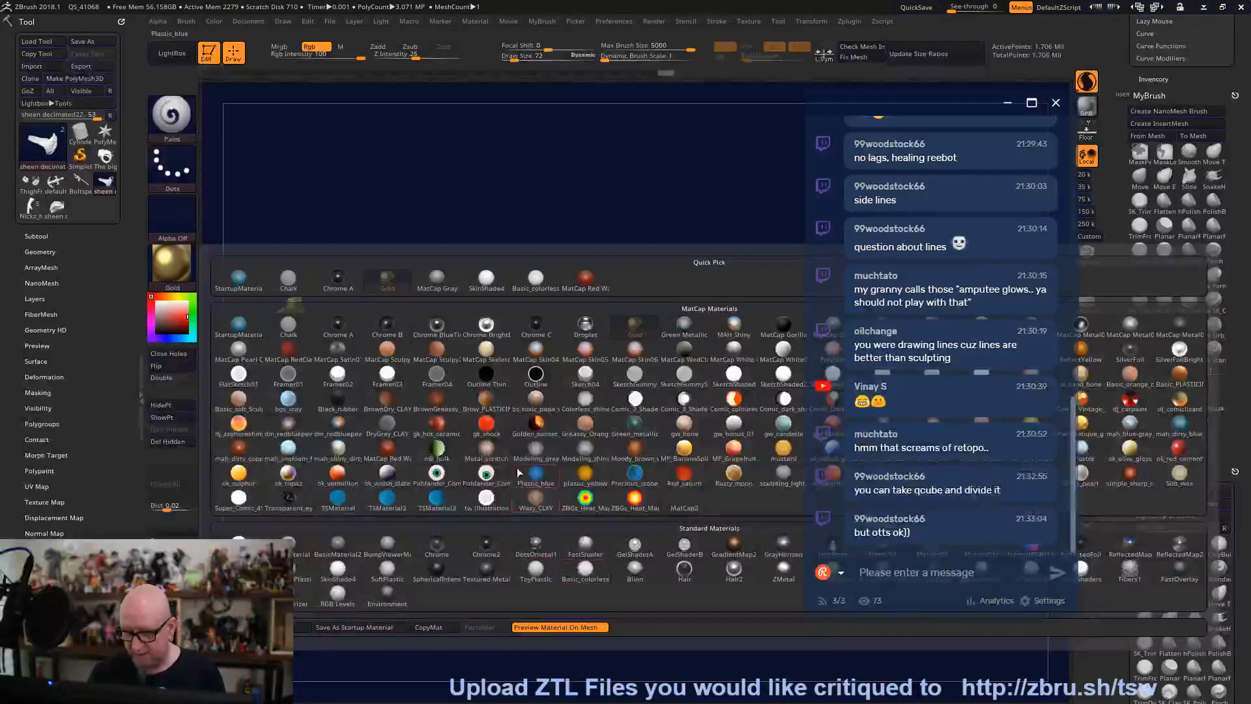
pyautogui.click(239, 326)
pyautogui.keyDown('alt'); pyautogui.moveTo(310, 543); pyautogui.dragTo(619, 632); pyautogui.keyUp('alt')
# Choose the SK_Twist brush, set its draw size to 148 and sculpt a groove across the band beyond the arrow.
pyautogui.click(1139, 324)
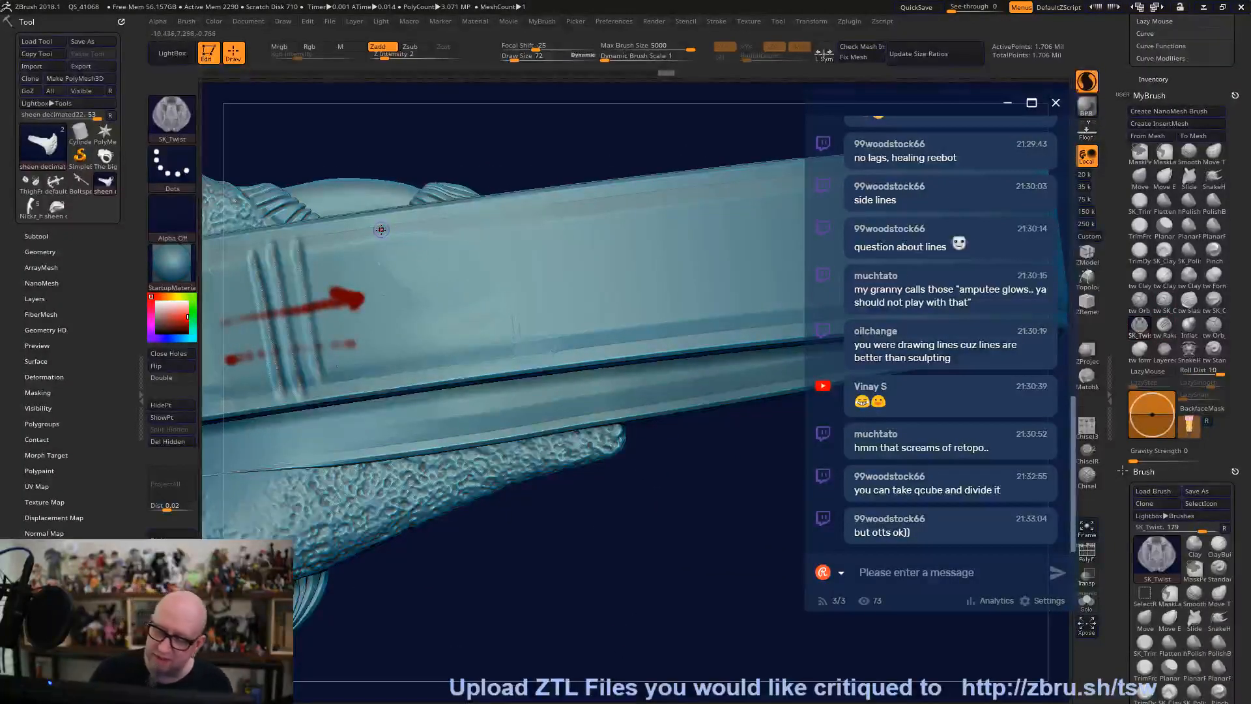
pyautogui.rightClick(384, 233)
pyautogui.moveTo(385, 232); pyautogui.dragTo(384, 229)
pyautogui.rightClick(378, 230)
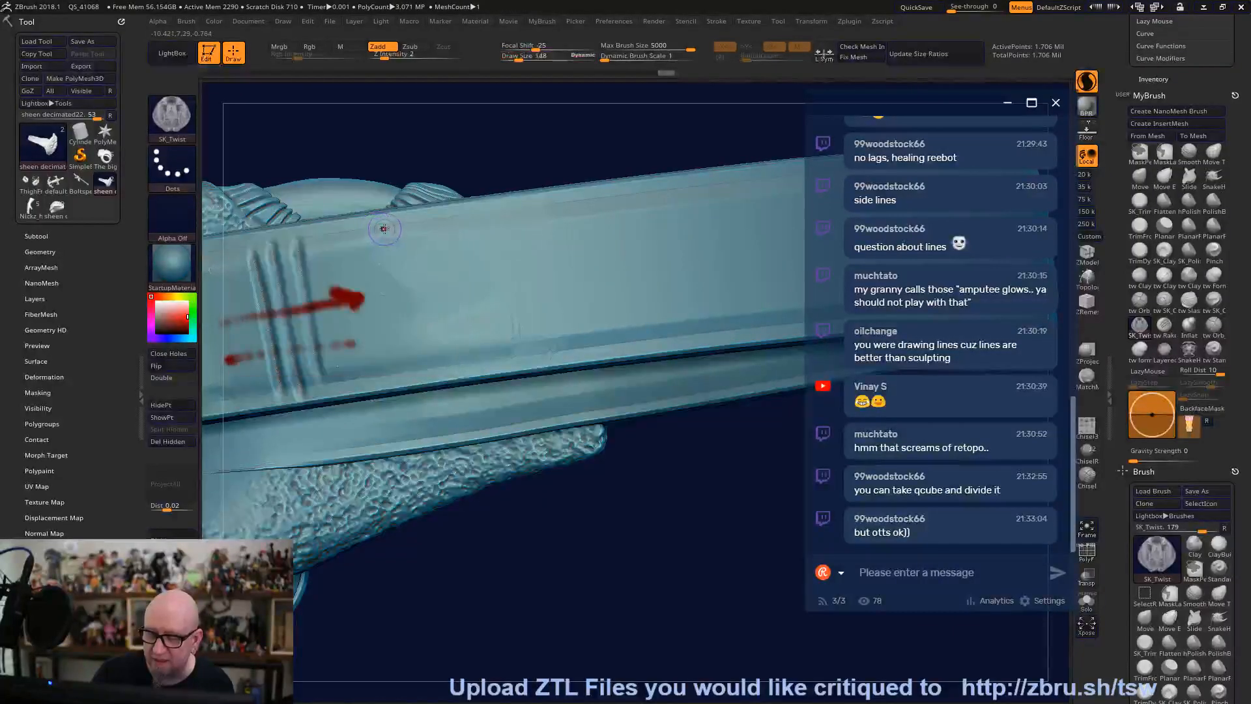
pyautogui.moveTo(389, 258); pyautogui.dragTo(401, 372)
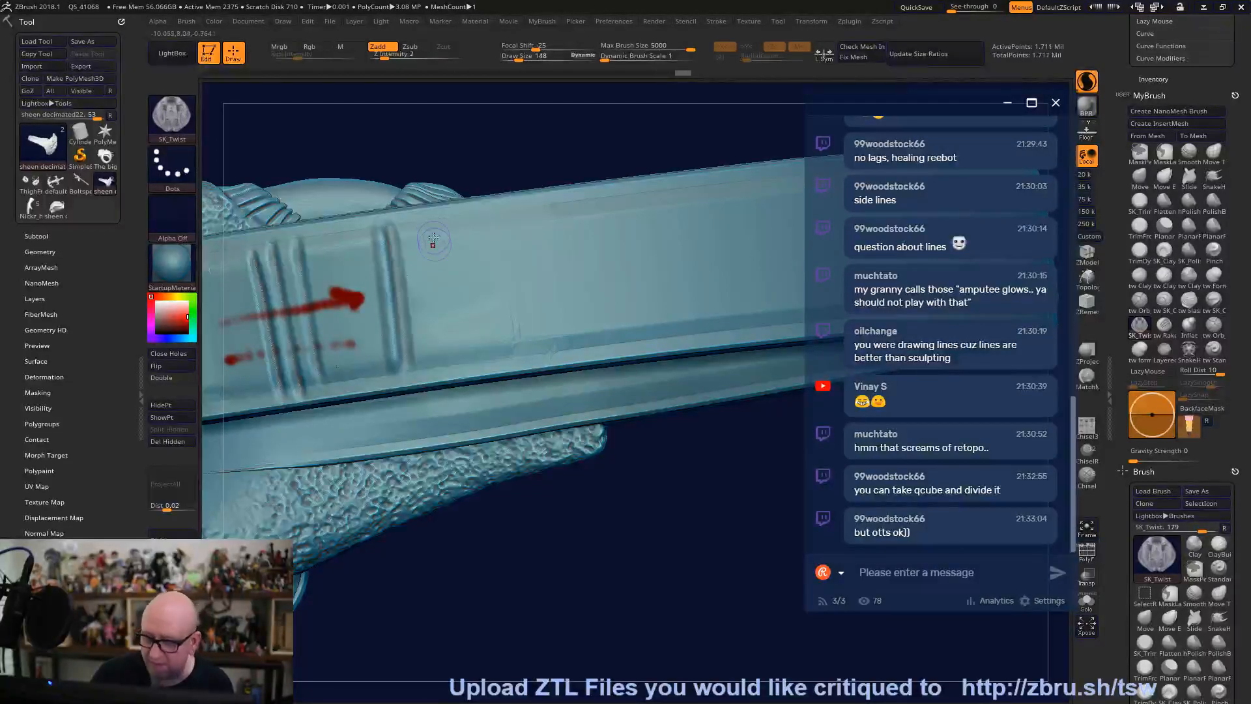
# Turn off Sculptris Pro to try a stroke beside the new groove, then turn it back on.
pyautogui.press('shift')
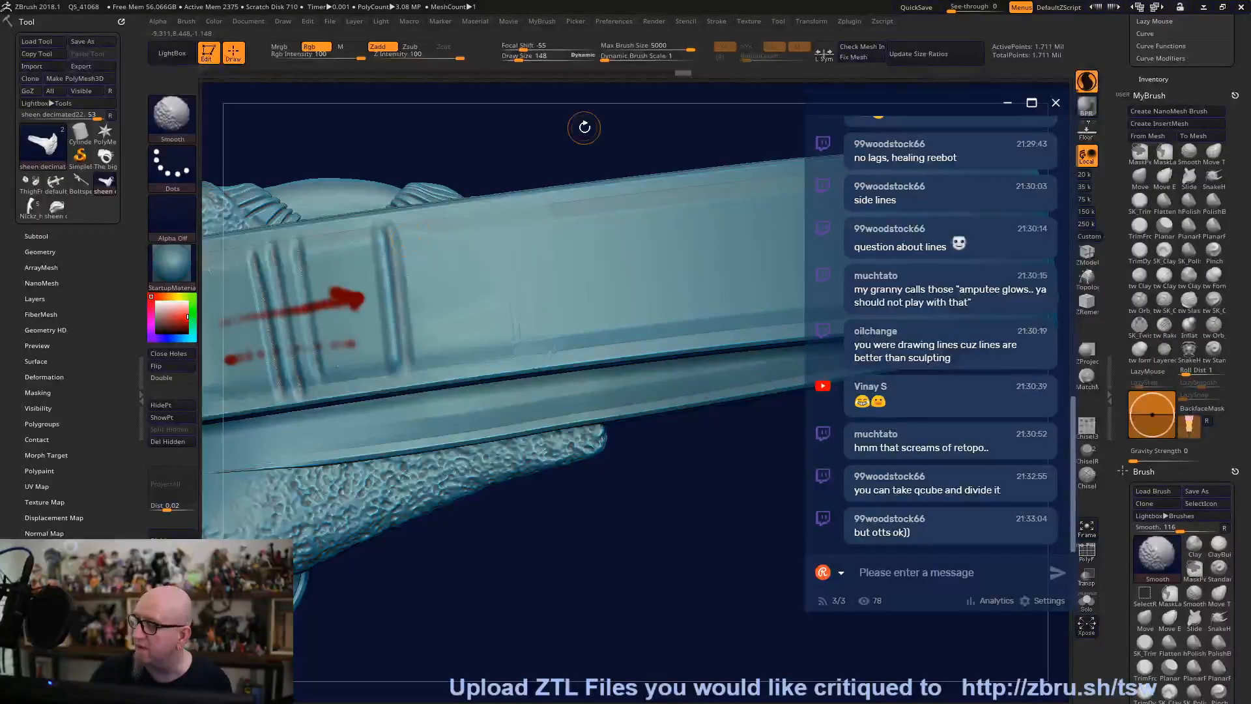
pyautogui.click(1086, 80)
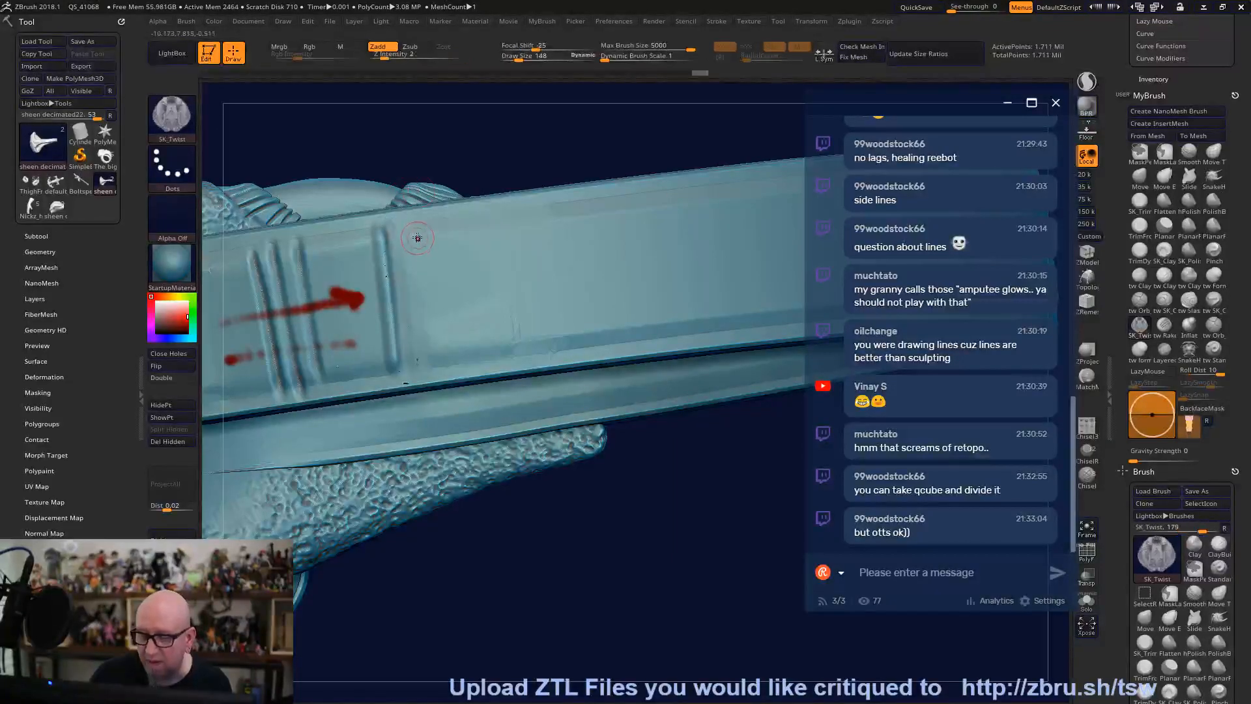
pyautogui.click(1086, 81)
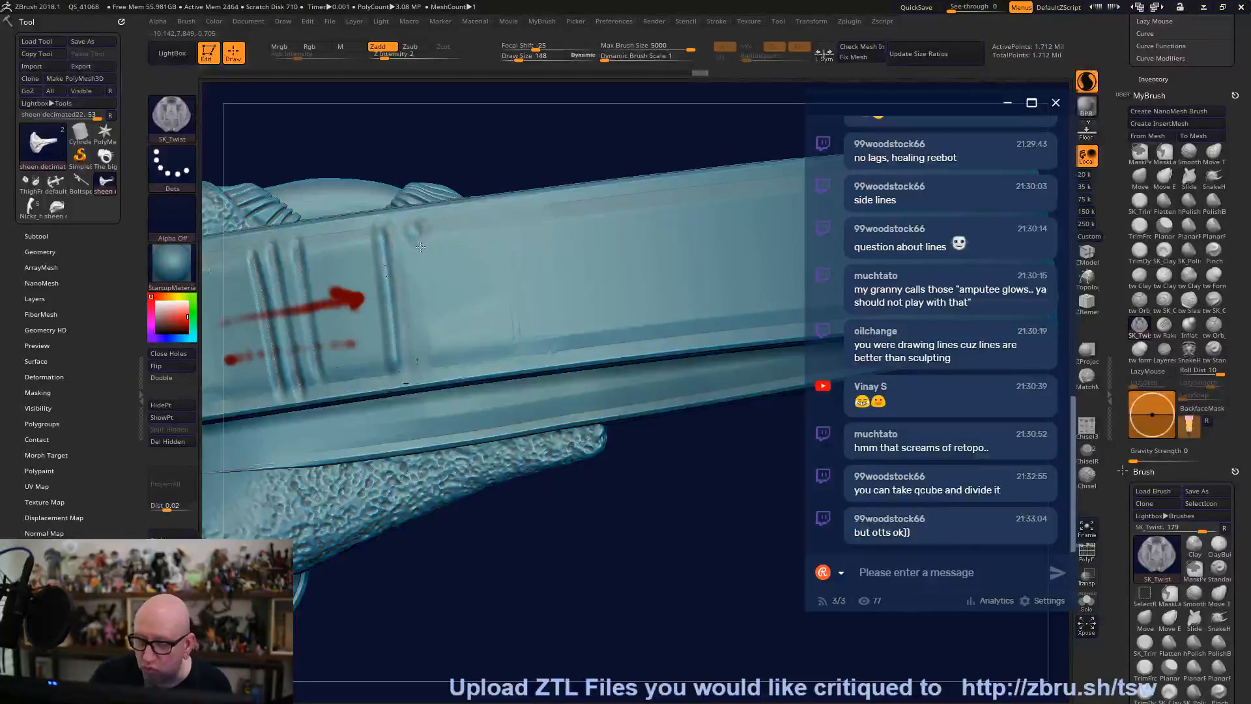
# Sculpt two more parallel SK_Twist grooves across the band beside the first one.
pyautogui.moveTo(429, 326)
pyautogui.mouseDown()
pyautogui.moveTo(429, 357)
pyautogui.moveTo(438, 348)
pyautogui.mouseUp()
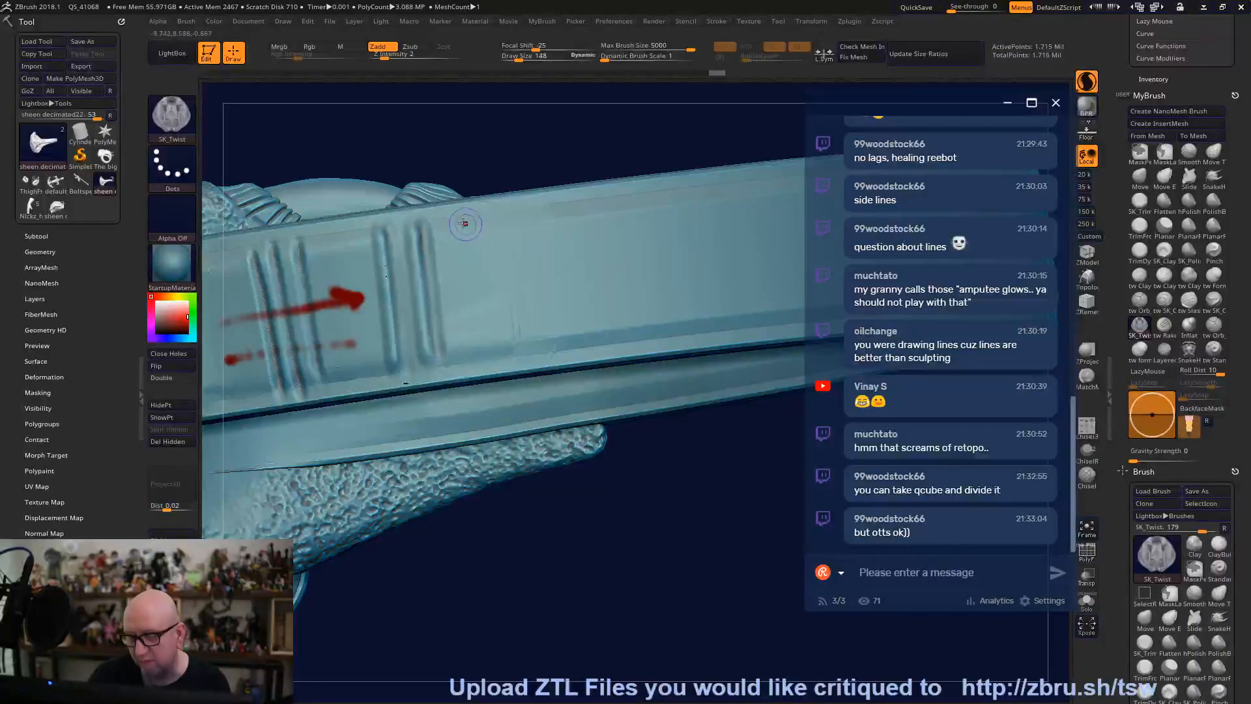
pyautogui.moveTo(465, 246); pyautogui.dragTo(468, 268)
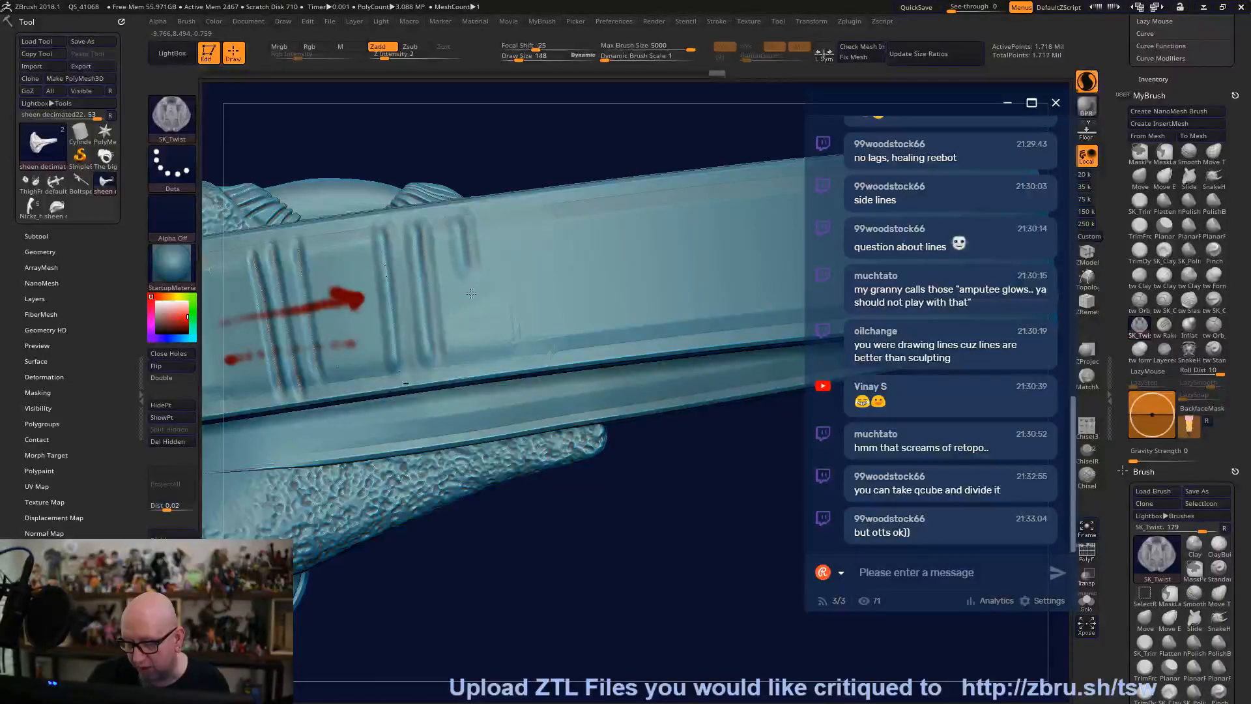
pyautogui.moveTo(472, 316); pyautogui.dragTo(474, 366)
# Choose the hPolish brush and flatten the surface between and beside the three new grooves.
pyautogui.click(1188, 202)
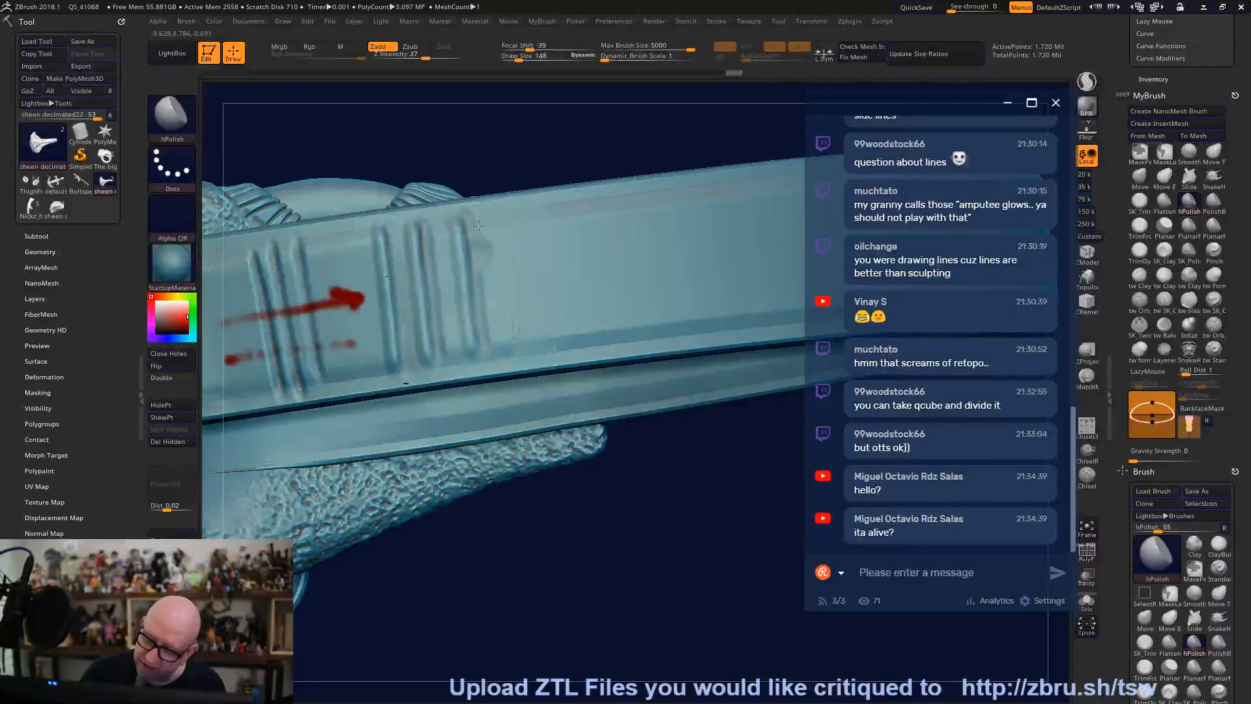
pyautogui.press('ctrl')
pyautogui.press('shift')
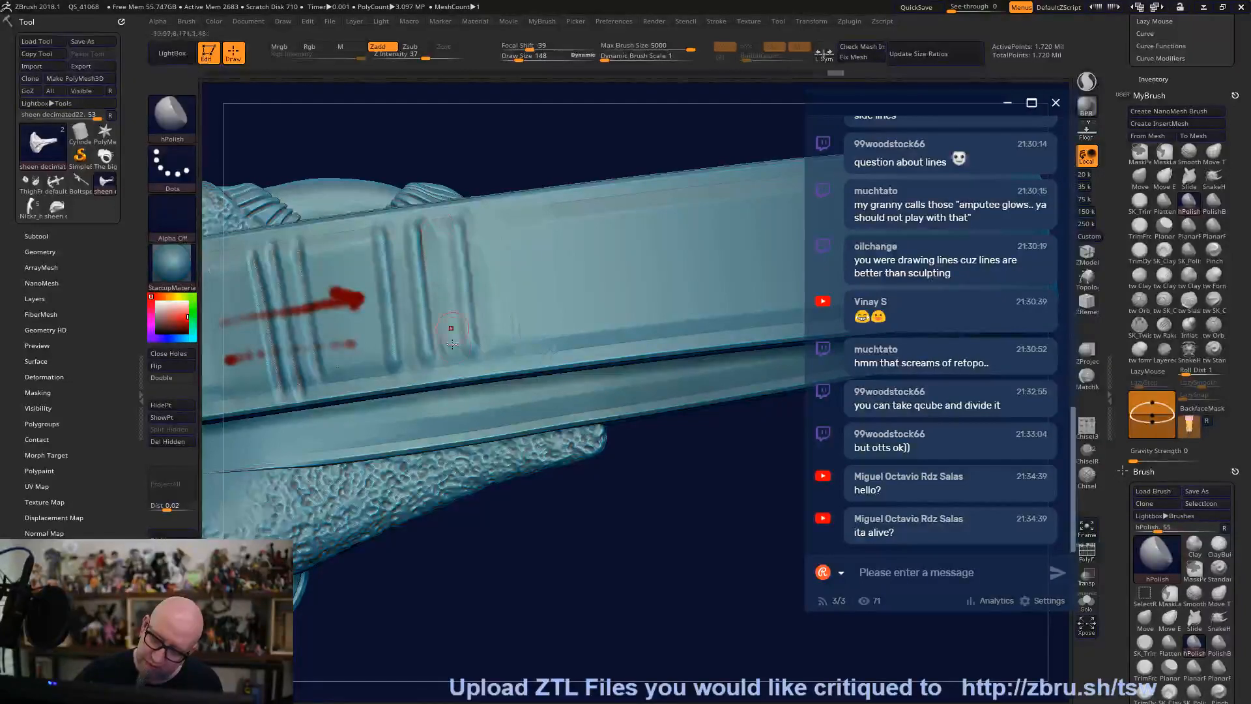
pyautogui.press('shift')
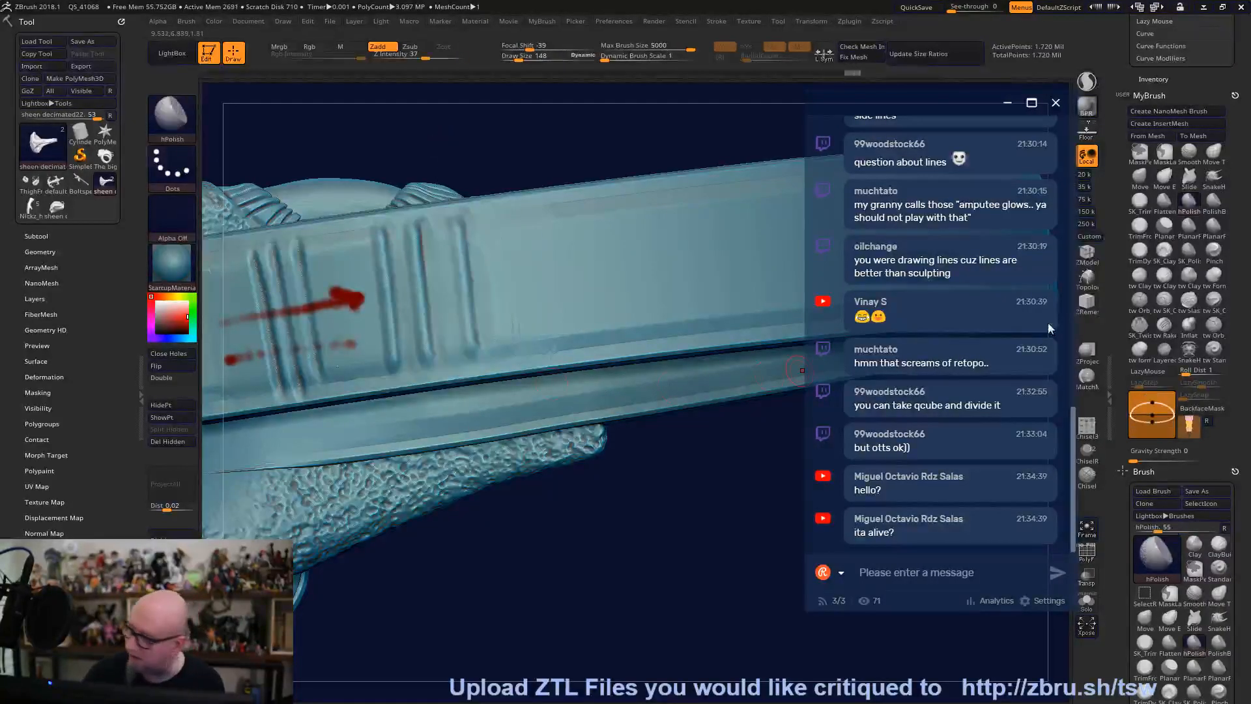
# Choose the SK_ClayFill brush and build up the surface between the three new grooves.
pyautogui.click(1163, 250)
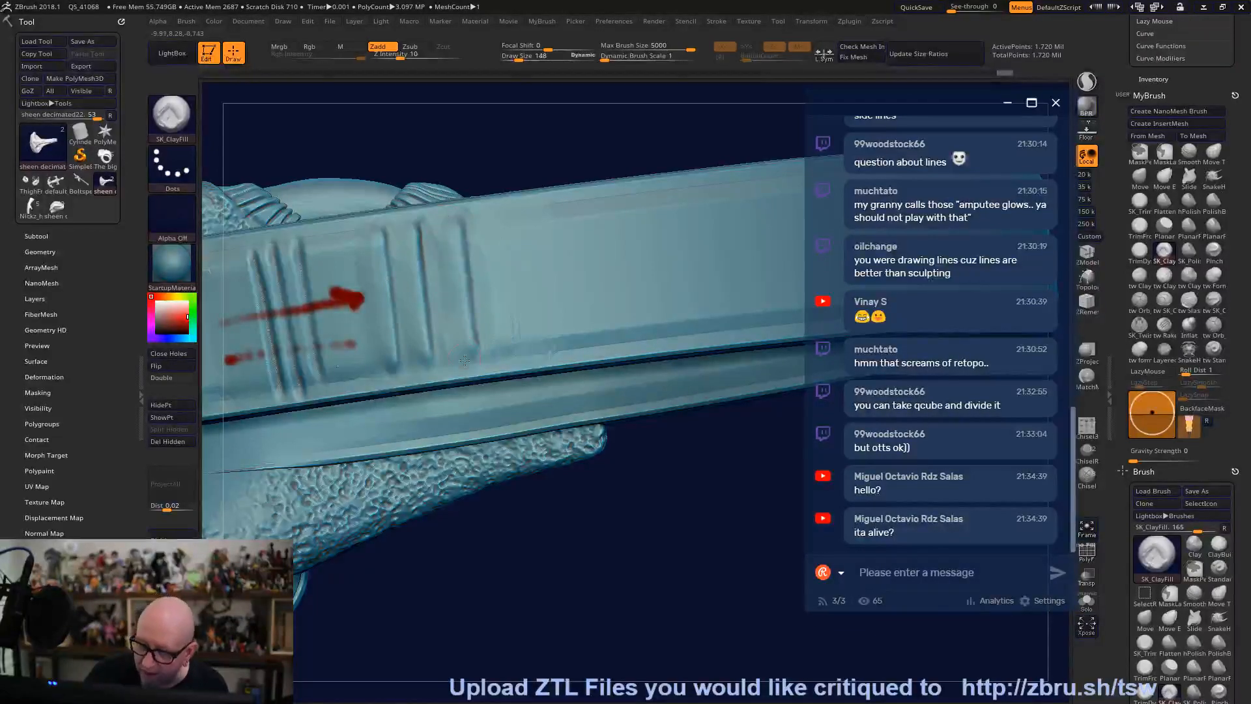
pyautogui.moveTo(490, 557); pyautogui.dragTo(677, 551)
# Apply the Gold material to the ring and view both sets of grooves along the band.
pyautogui.click(182, 262)
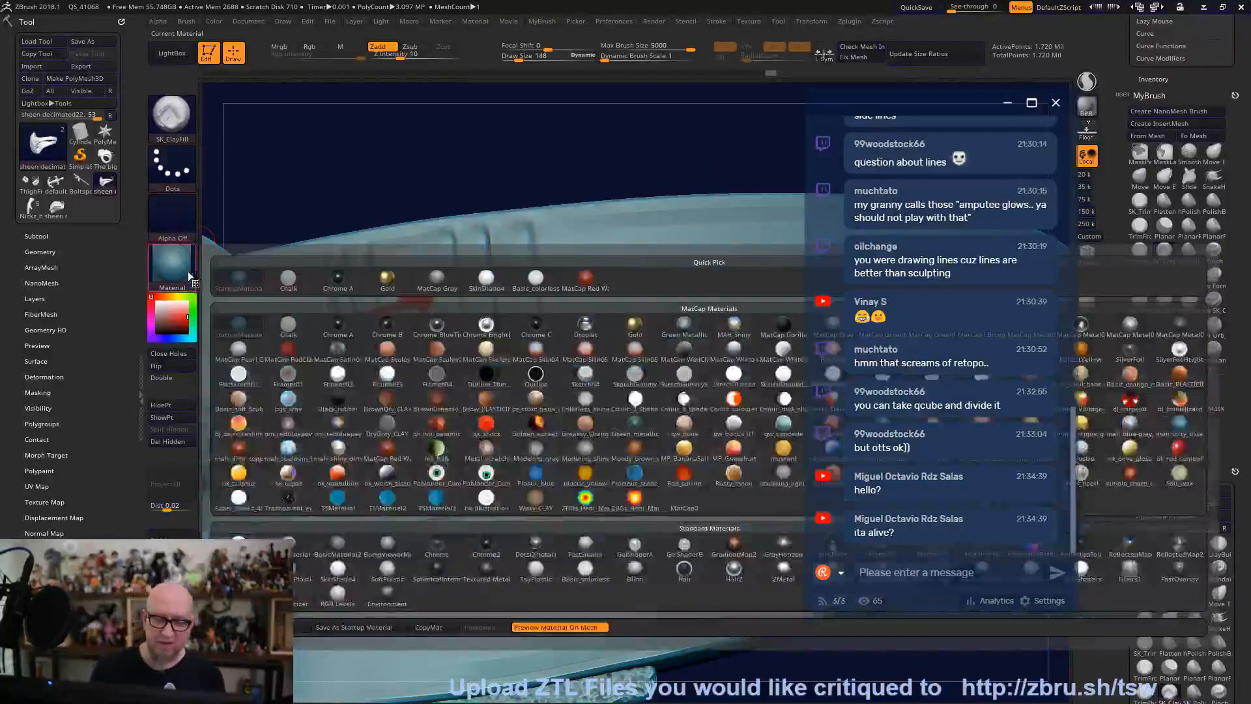
pyautogui.click(387, 282)
pyautogui.moveTo(477, 457)
pyautogui.mouseDown()
pyautogui.moveTo(655, 418)
pyautogui.moveTo(642, 430)
pyautogui.mouseUp()
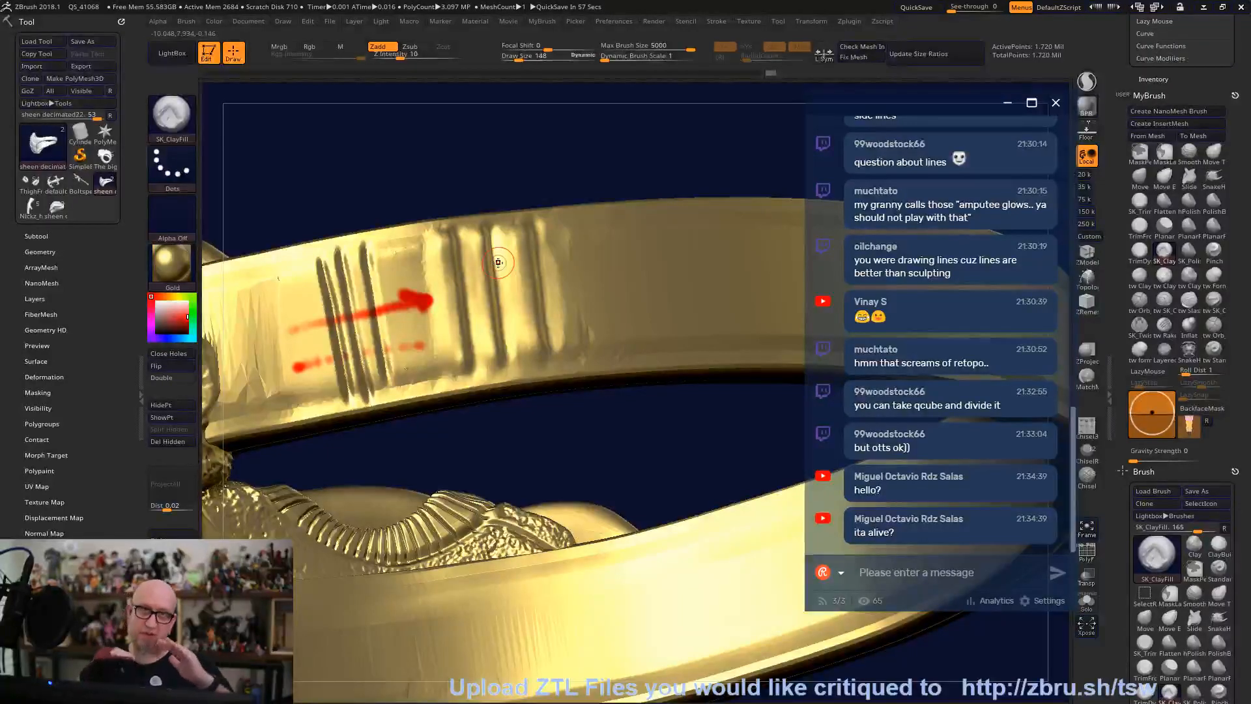
# Examine the gold ring's face and the sides of its head from several angles.
pyautogui.moveTo(628, 433); pyautogui.dragTo(650, 517)
pyautogui.moveTo(557, 589); pyautogui.dragTo(680, 529)
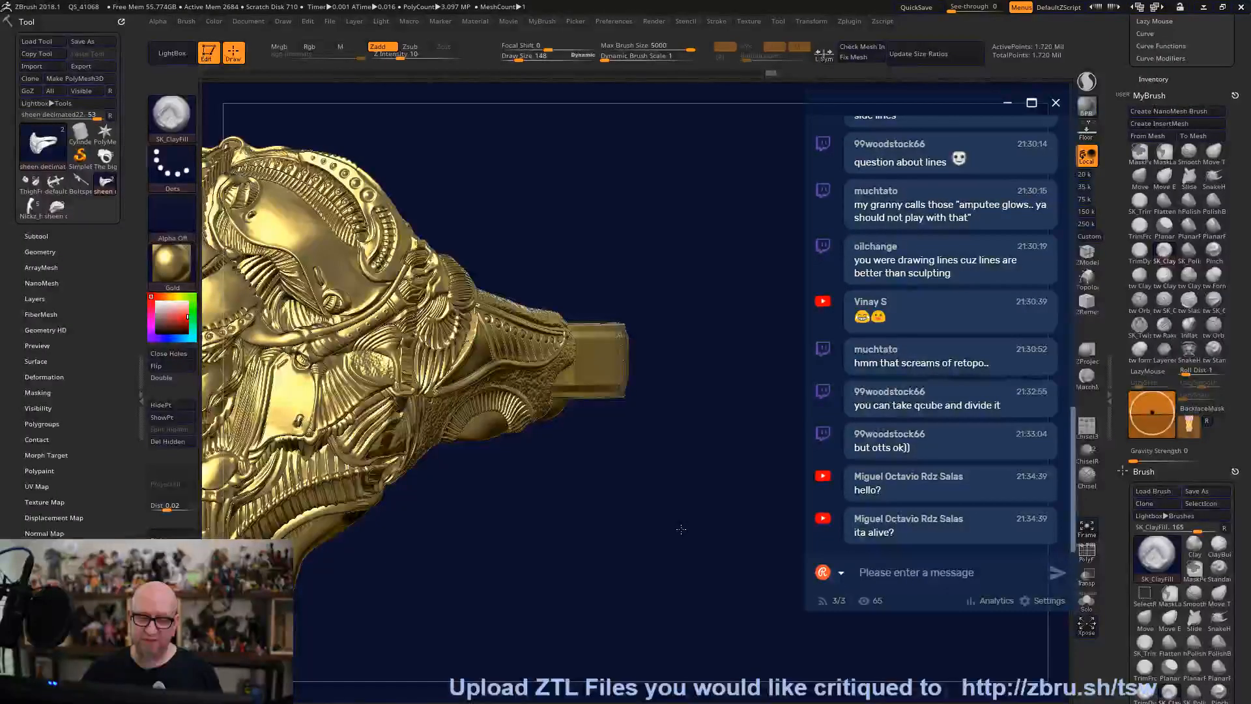
pyautogui.moveTo(681, 529); pyautogui.dragTo(559, 512)
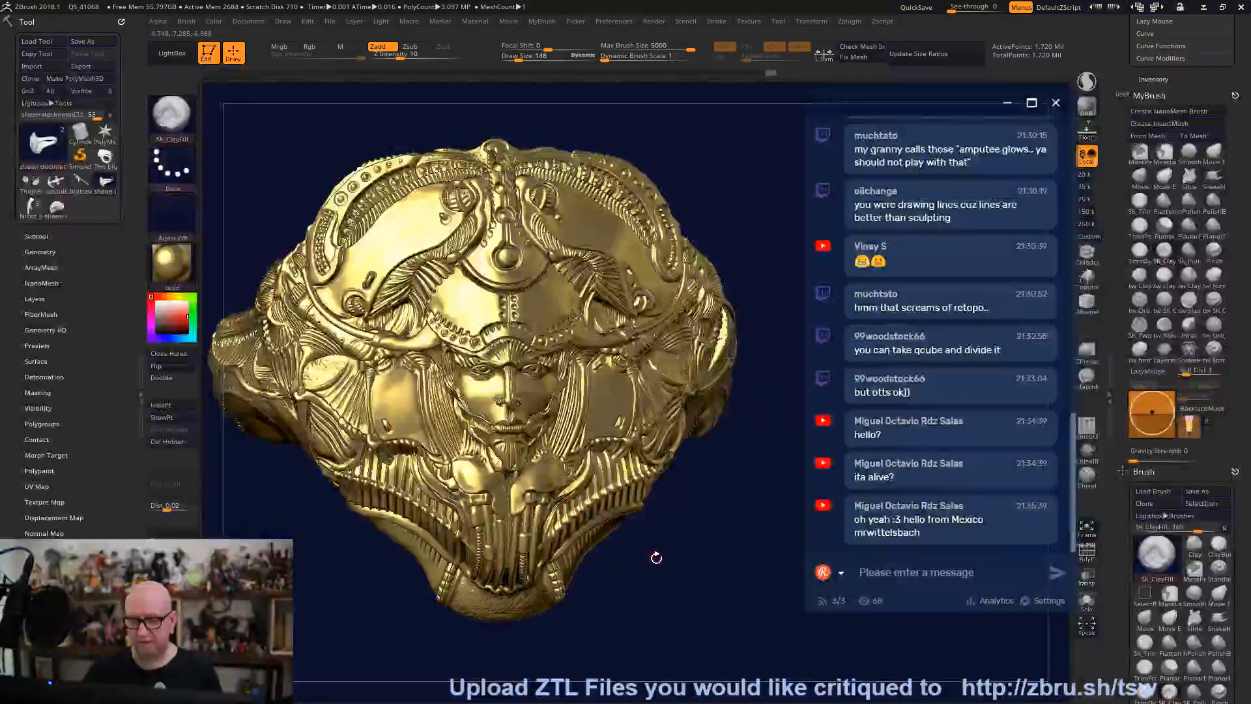
pyautogui.moveTo(617, 541); pyautogui.dragTo(629, 553)
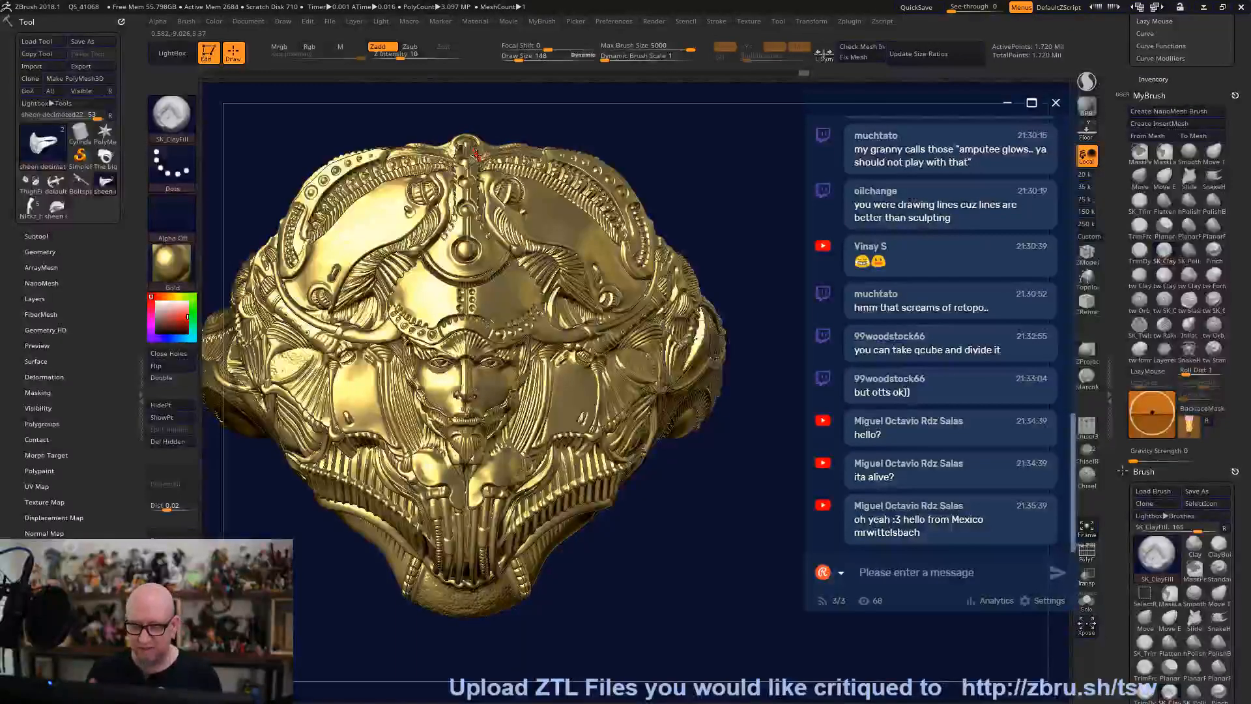
pyautogui.moveTo(648, 573); pyautogui.dragTo(603, 400)
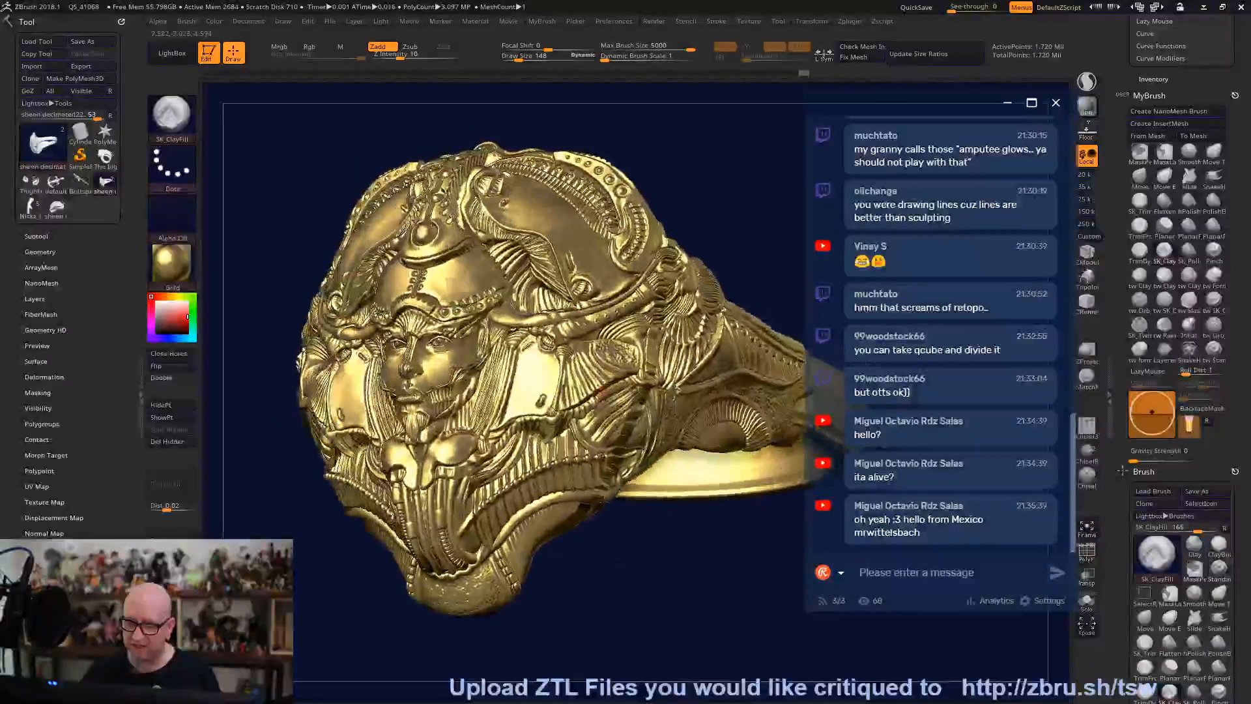
pyautogui.moveTo(618, 573); pyautogui.dragTo(608, 578)
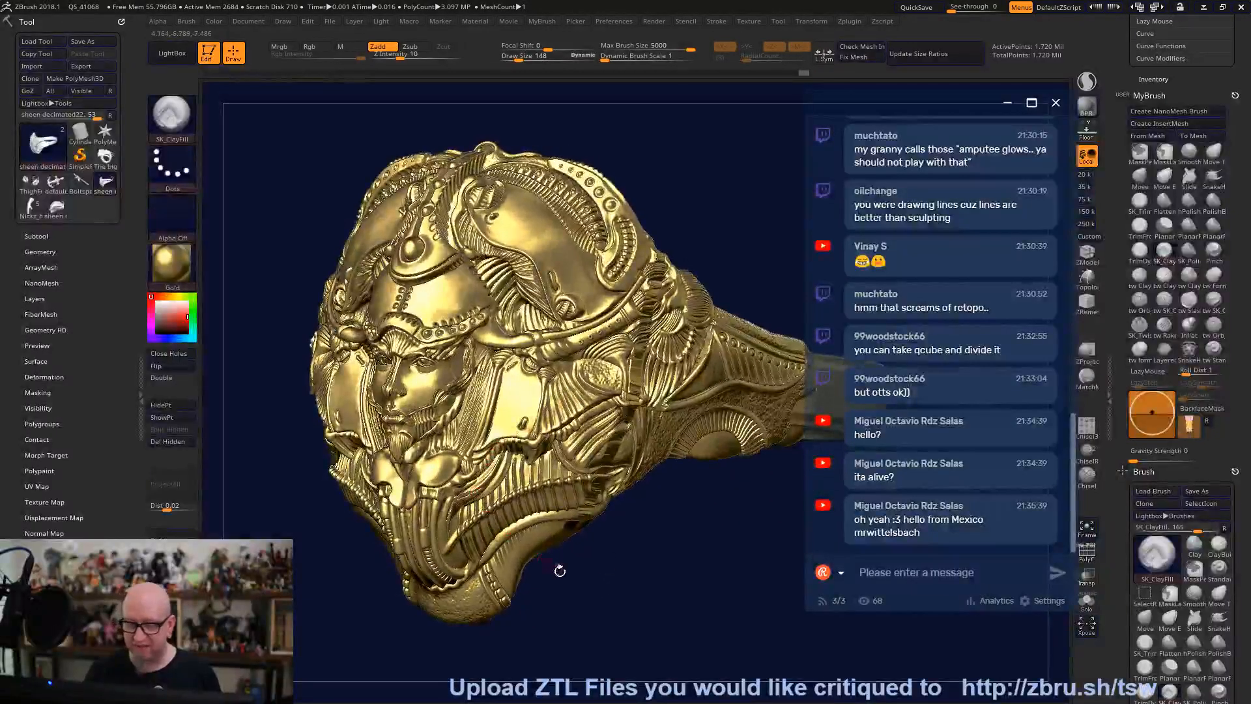
pyautogui.moveTo(559, 571); pyautogui.dragTo(554, 568)
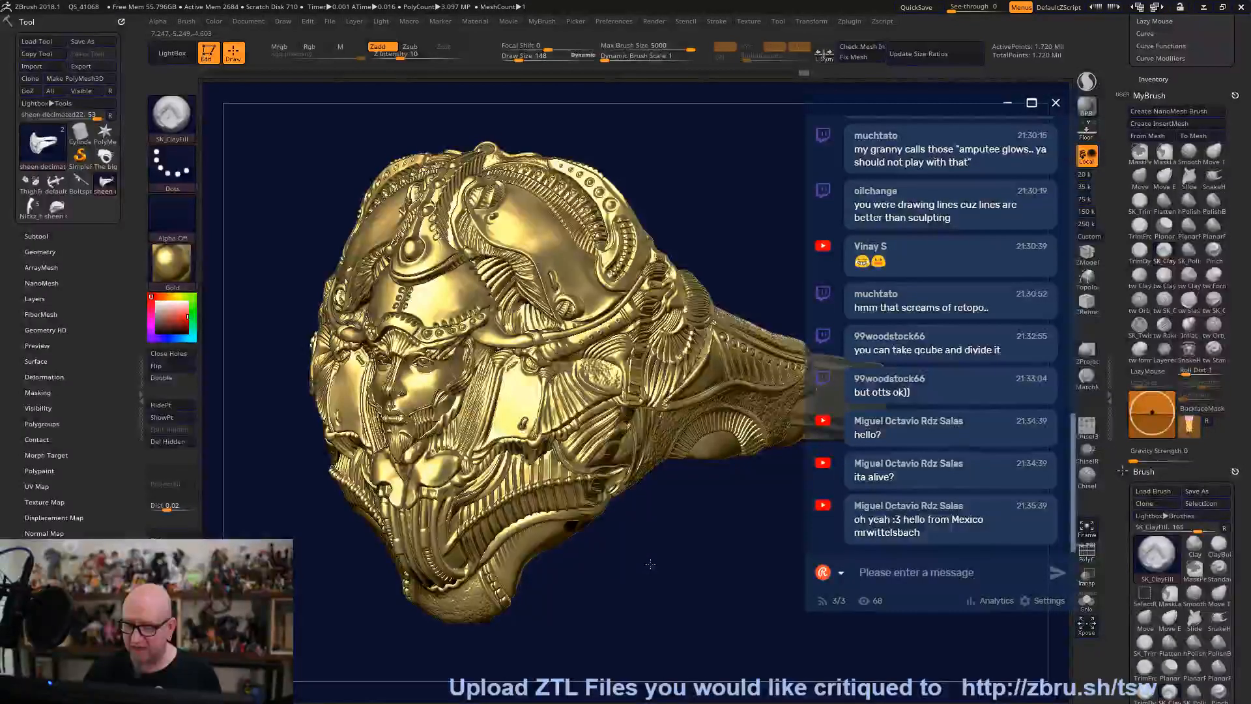
pyautogui.moveTo(650, 563); pyautogui.dragTo(650, 563)
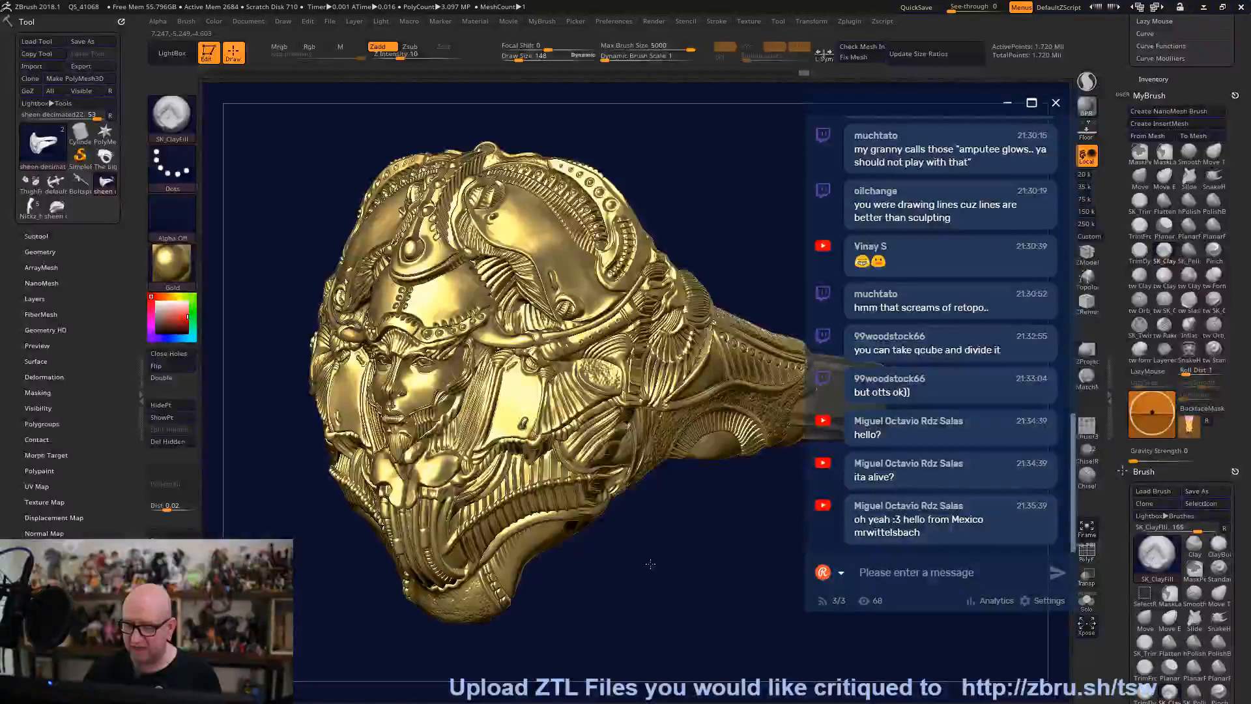
# Apply the StartupMaterial to the ring and view the two sets of grooves on the band.
pyautogui.click(173, 260)
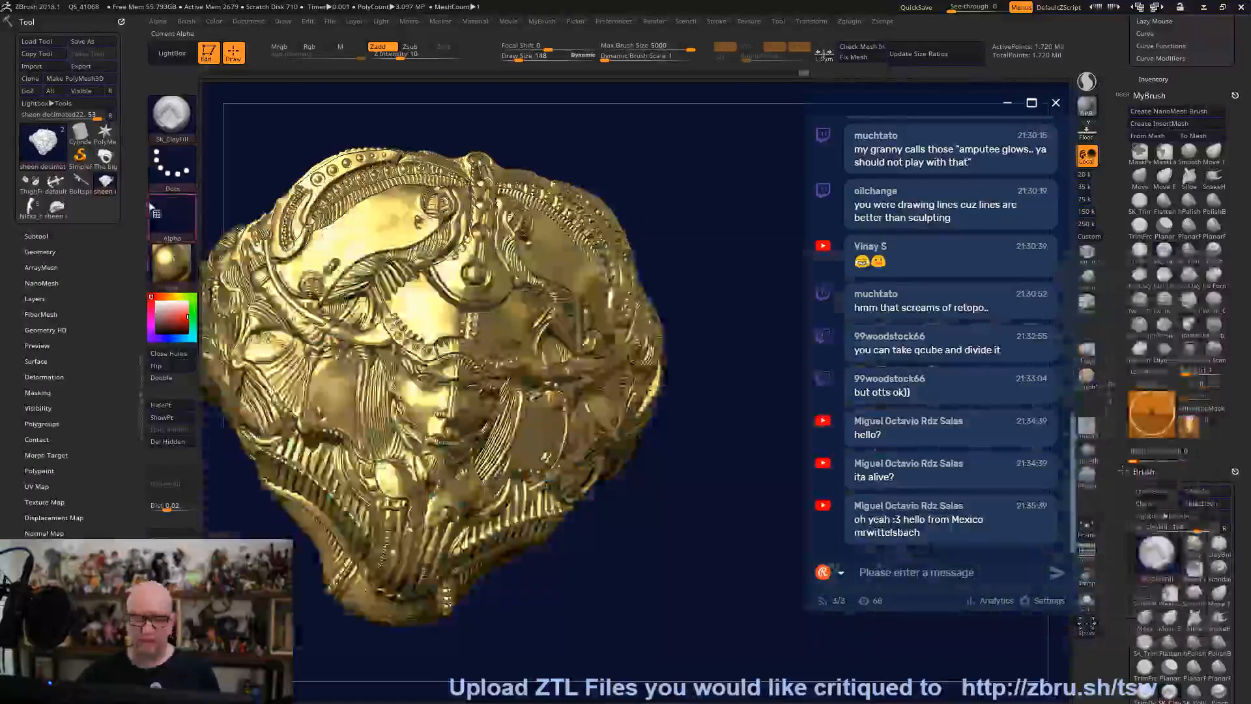
pyautogui.click(175, 256)
pyautogui.click(238, 276)
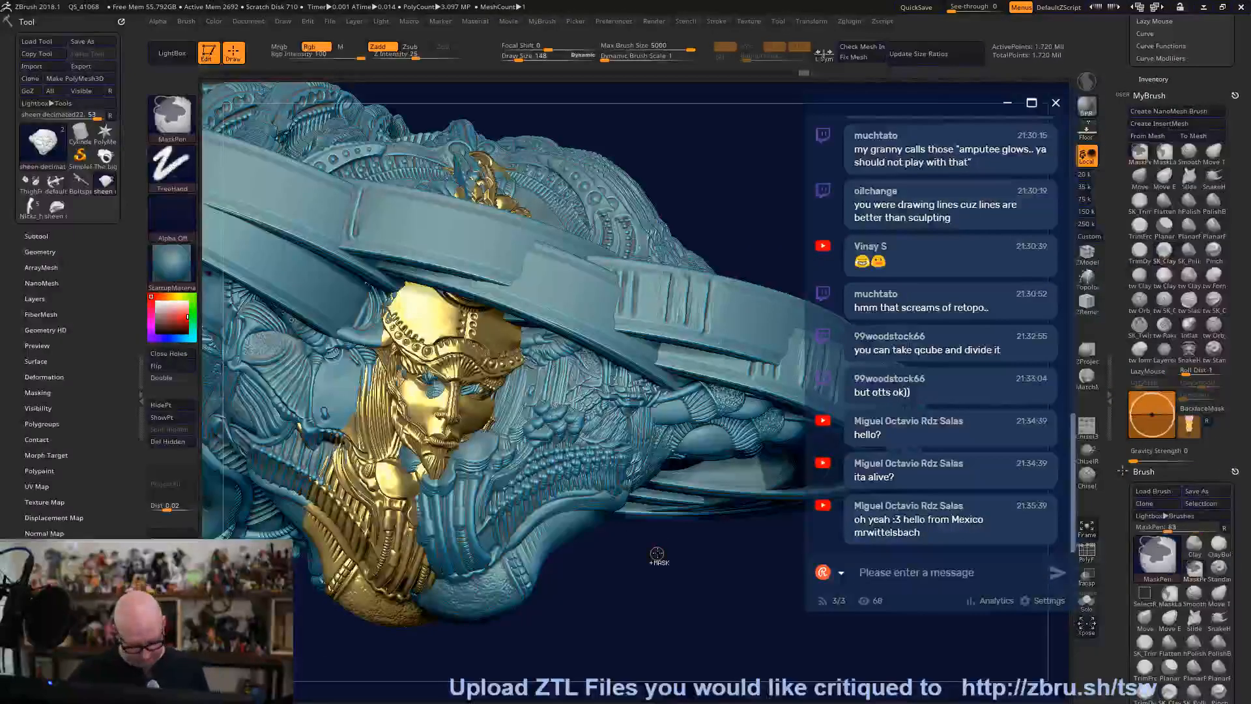
pyautogui.moveTo(654, 548); pyautogui.dragTo(443, 290)
pyautogui.moveTo(260, 128); pyautogui.dragTo(668, 312)
pyautogui.moveTo(736, 574); pyautogui.dragTo(602, 519)
pyautogui.keyDown('alt'); pyautogui.moveTo(639, 433); pyautogui.dragTo(217, 292); pyautogui.keyUp('alt')
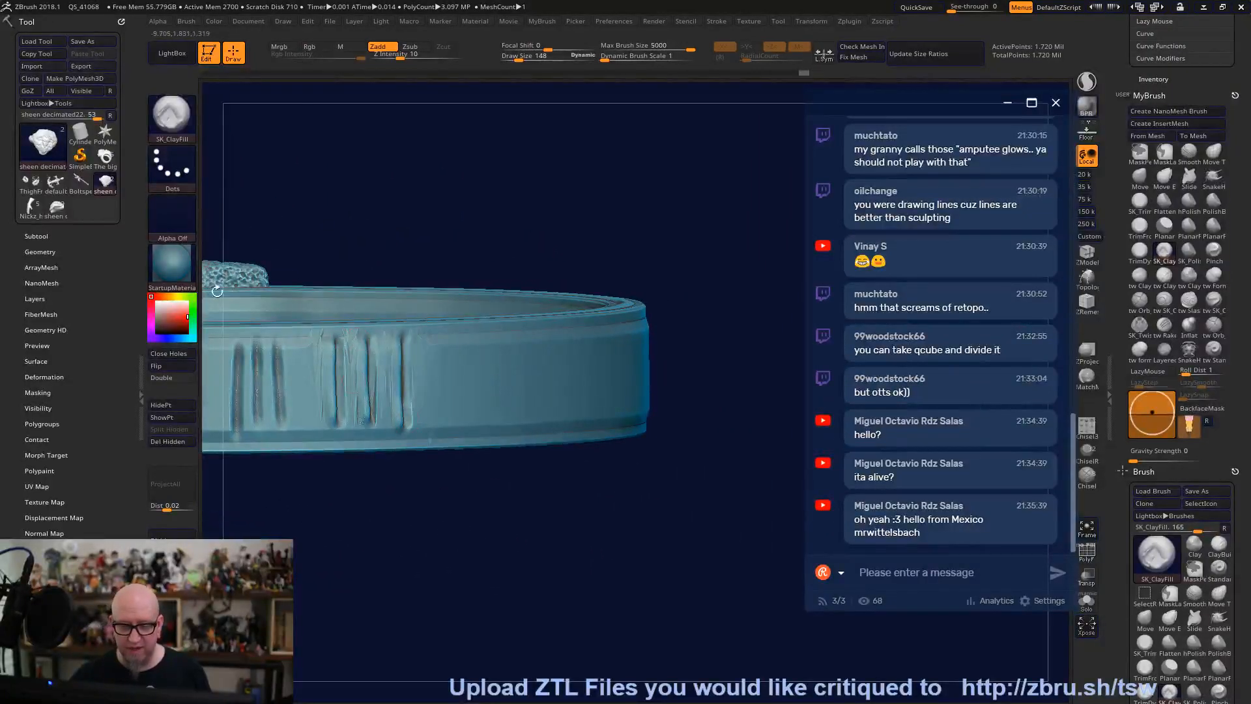
# Switch to the PolyMesh3D star and set the colour to white.
pyautogui.click(105, 135)
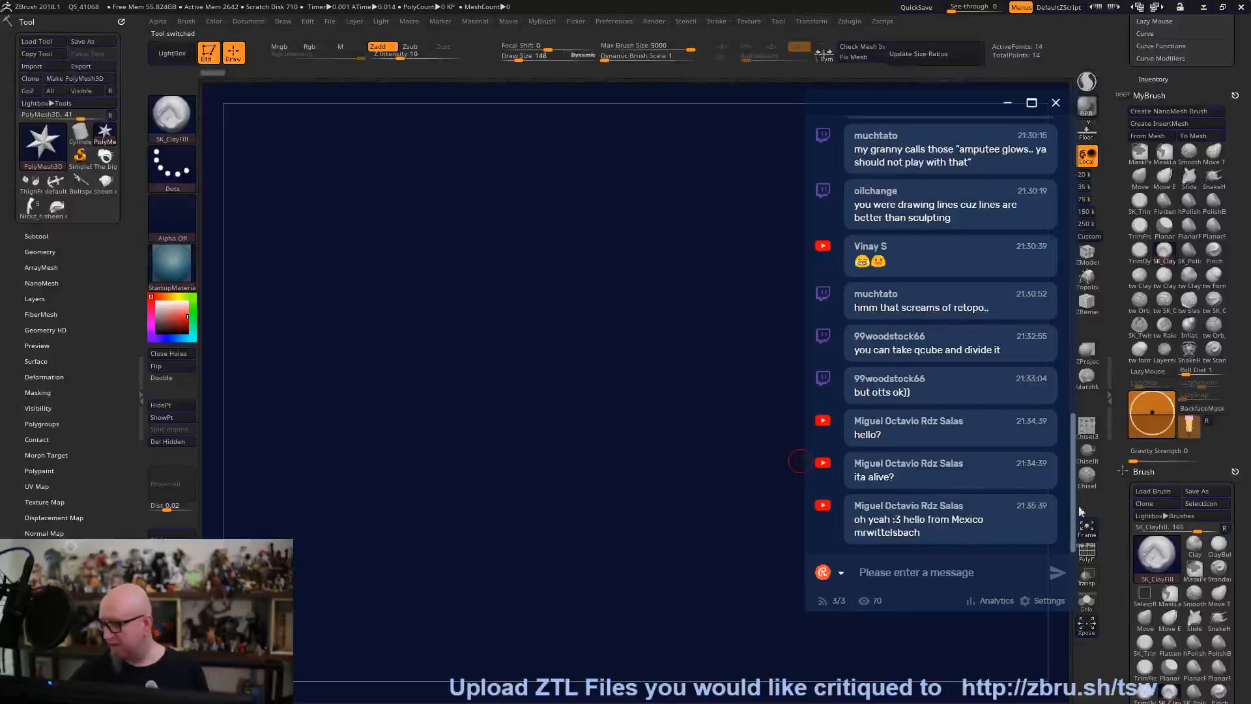
pyautogui.click(1087, 538)
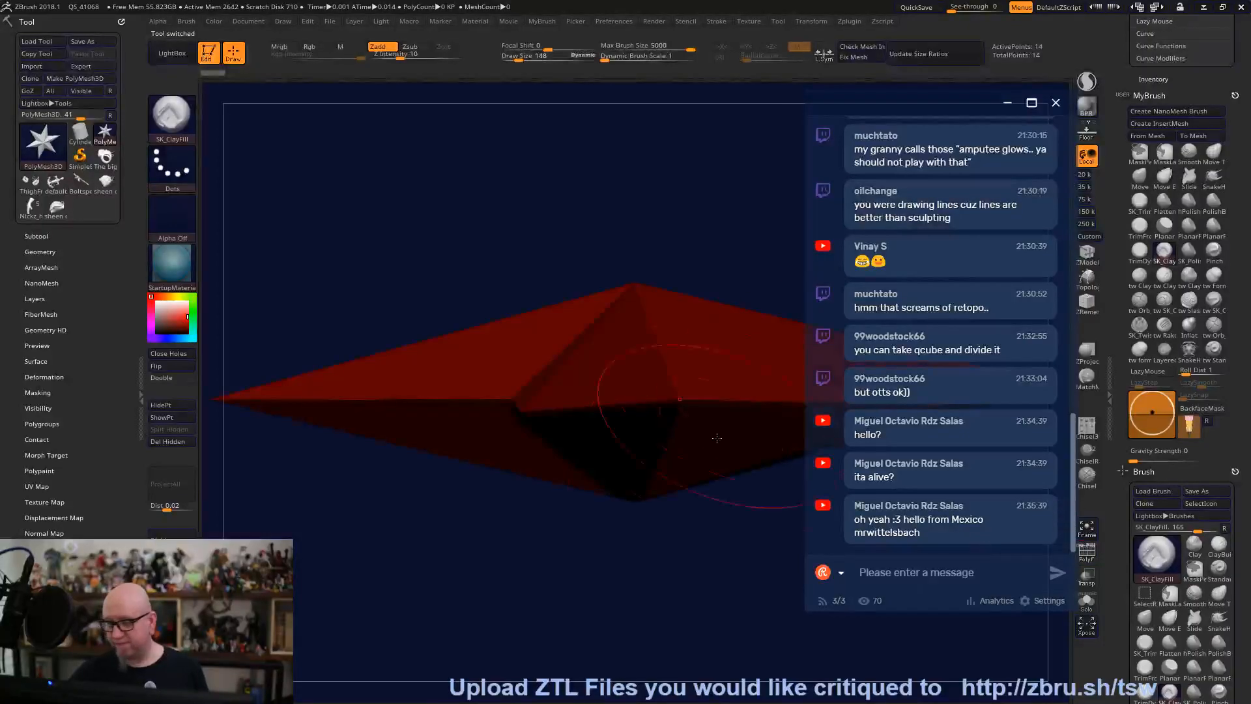
pyautogui.moveTo(169, 312); pyautogui.dragTo(133, 271)
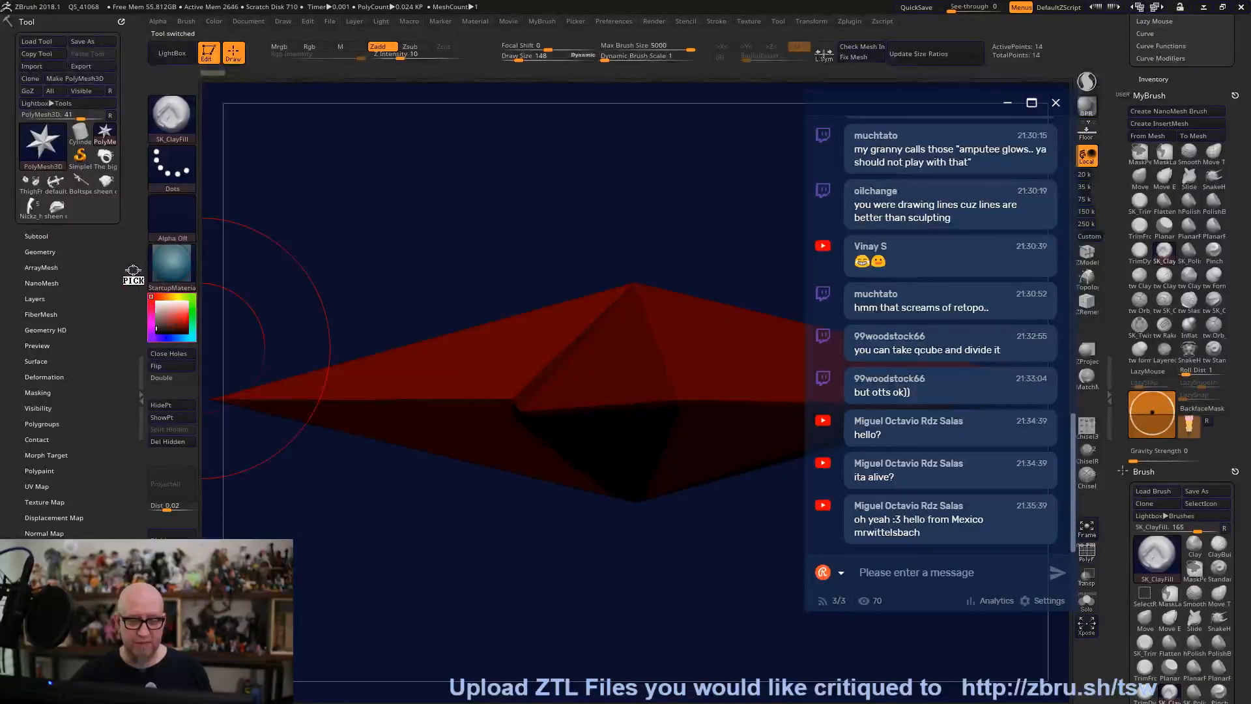
pyautogui.keyDown('shift'); pyautogui.moveTo(273, 335); pyautogui.dragTo(264, 301); pyautogui.keyUp('shift')
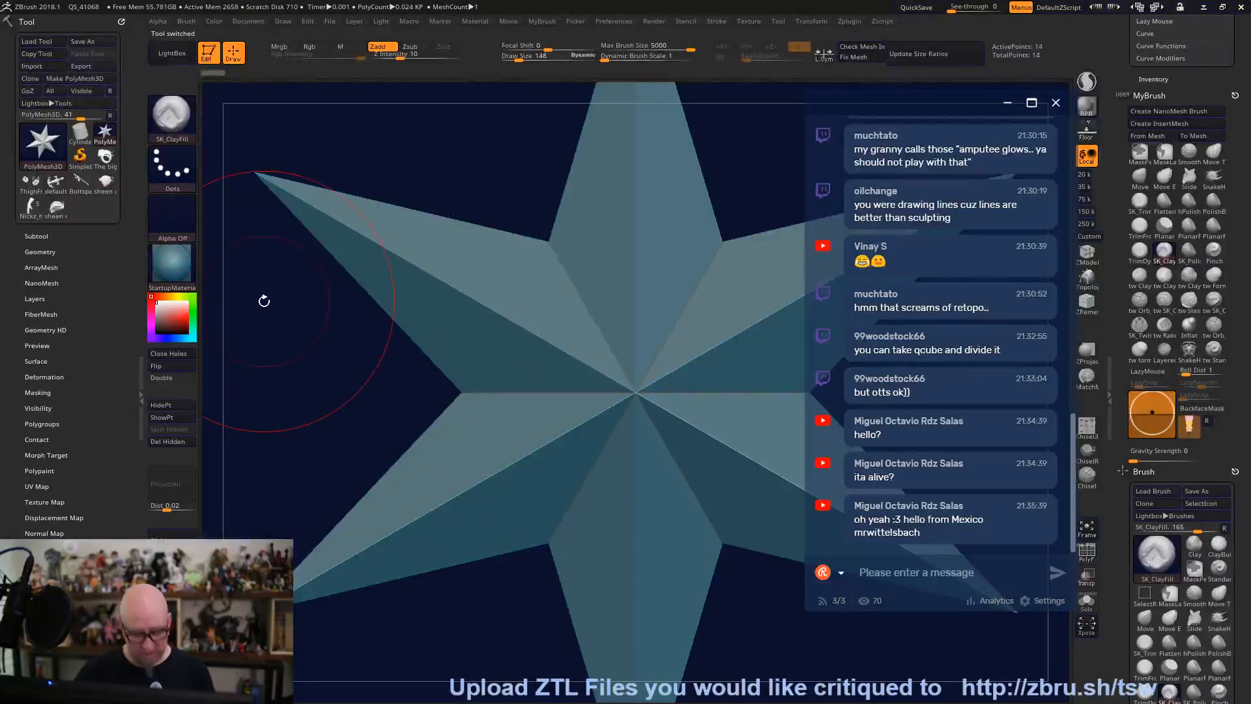
# Convert the star into a cube through the gizmo's customization options.
pyautogui.press('w')
pyautogui.press('f')
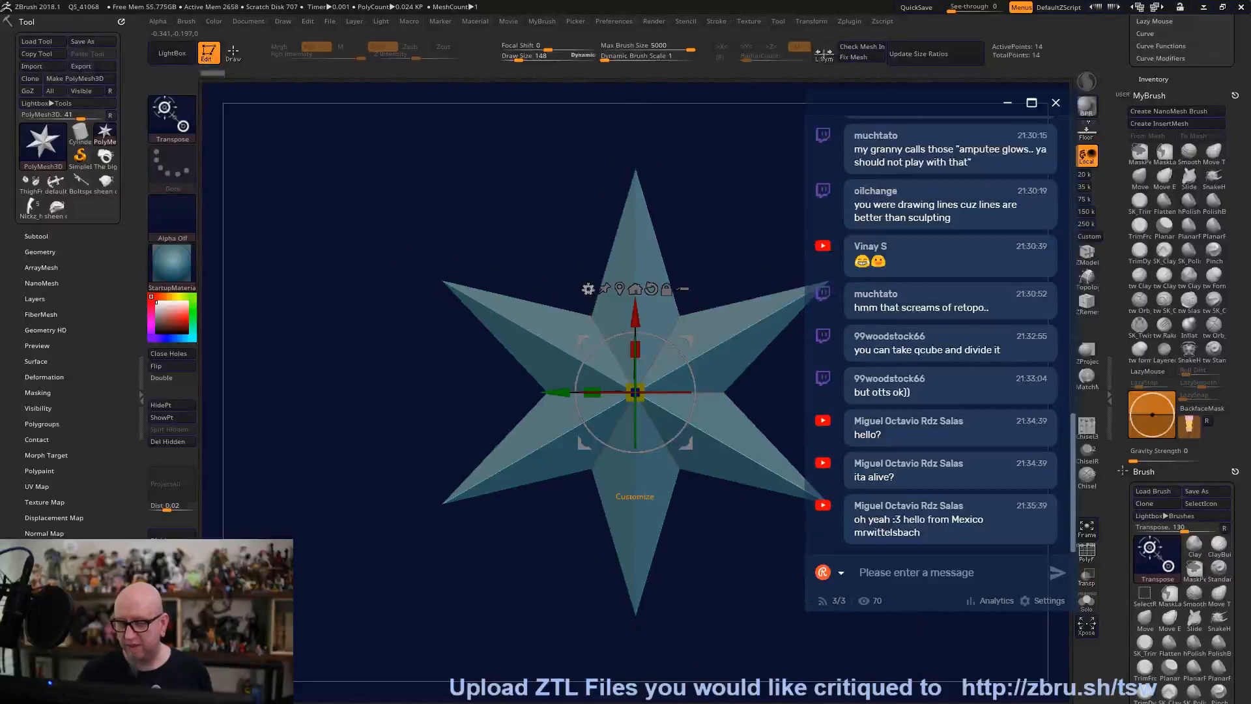
pyautogui.click(653, 287)
pyautogui.click(694, 287)
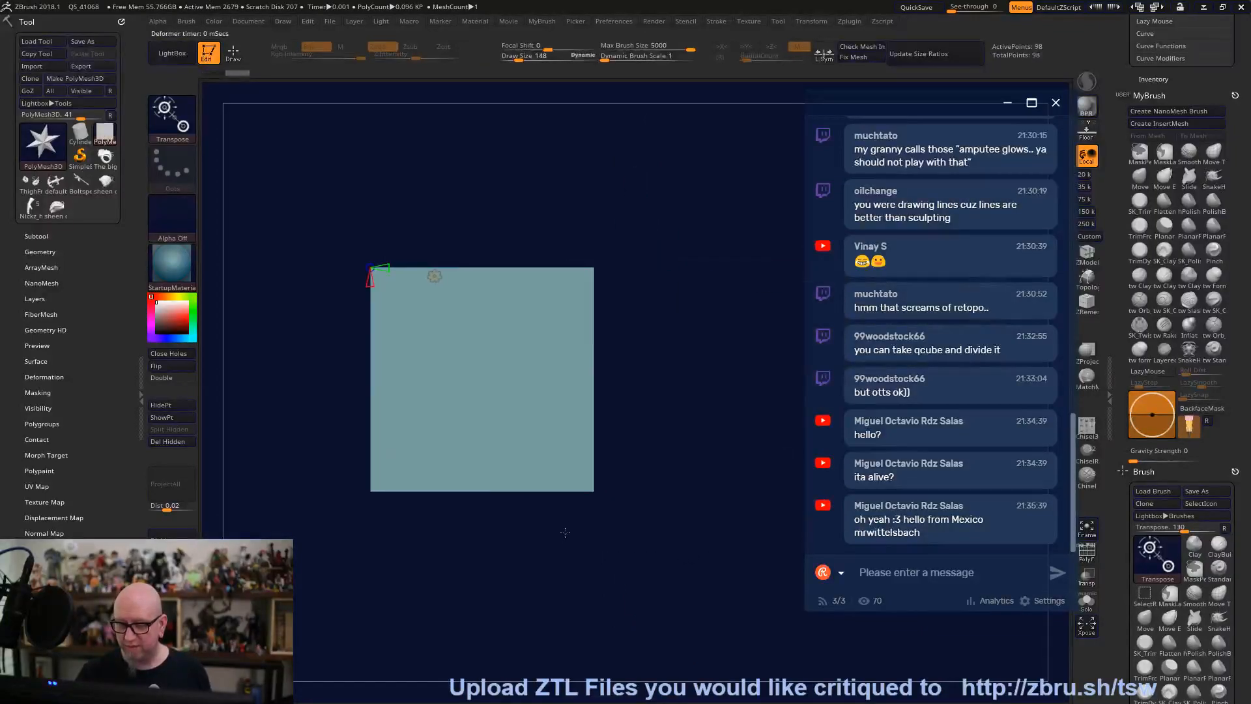
# Subdivide the cube seven times so it is dense enough for sculpting.
pyautogui.click(171, 538)
pyautogui.click(171, 538)
pyautogui.click(171, 538)
pyautogui.click(171, 538)
pyautogui.click(171, 538)
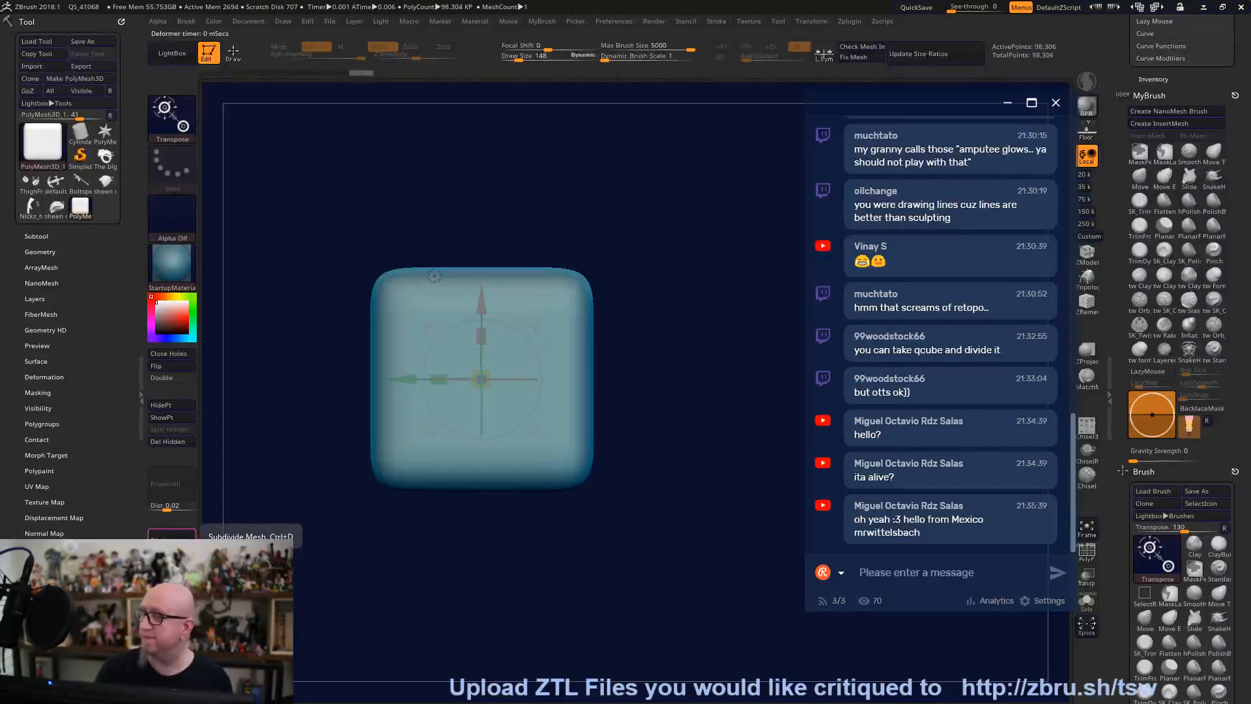
pyautogui.click(172, 538)
pyautogui.click(172, 538)
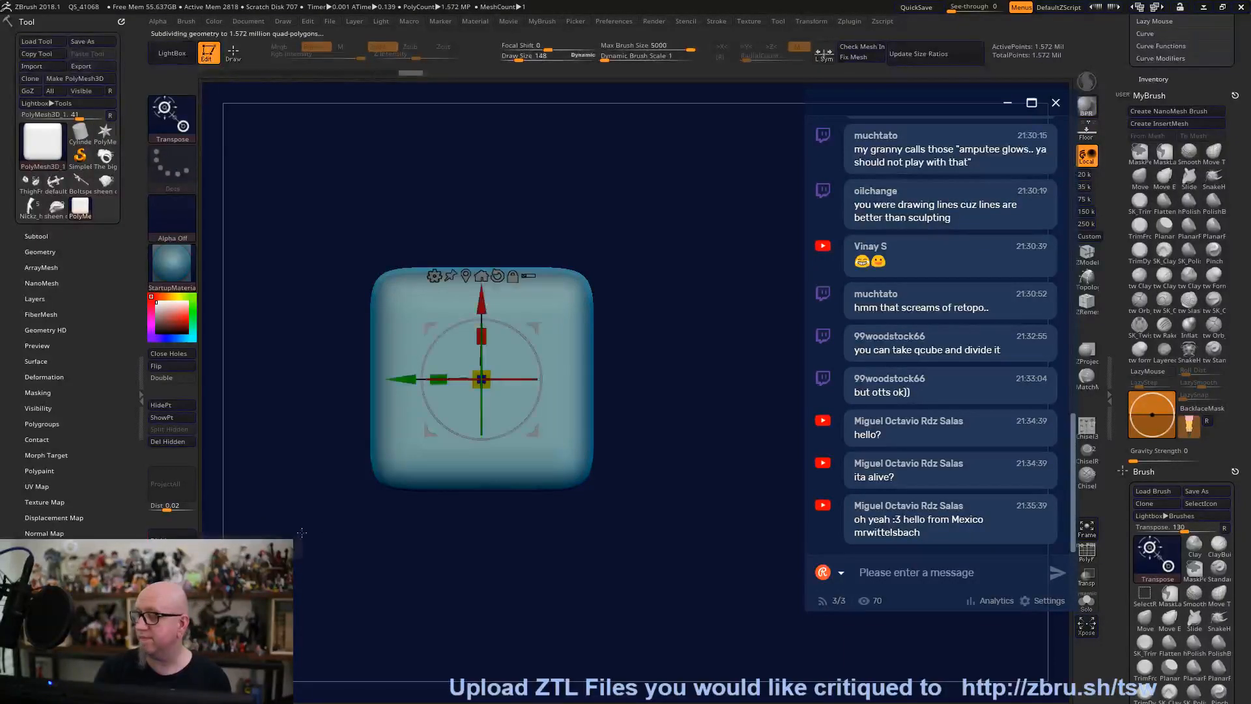
pyautogui.press('f')
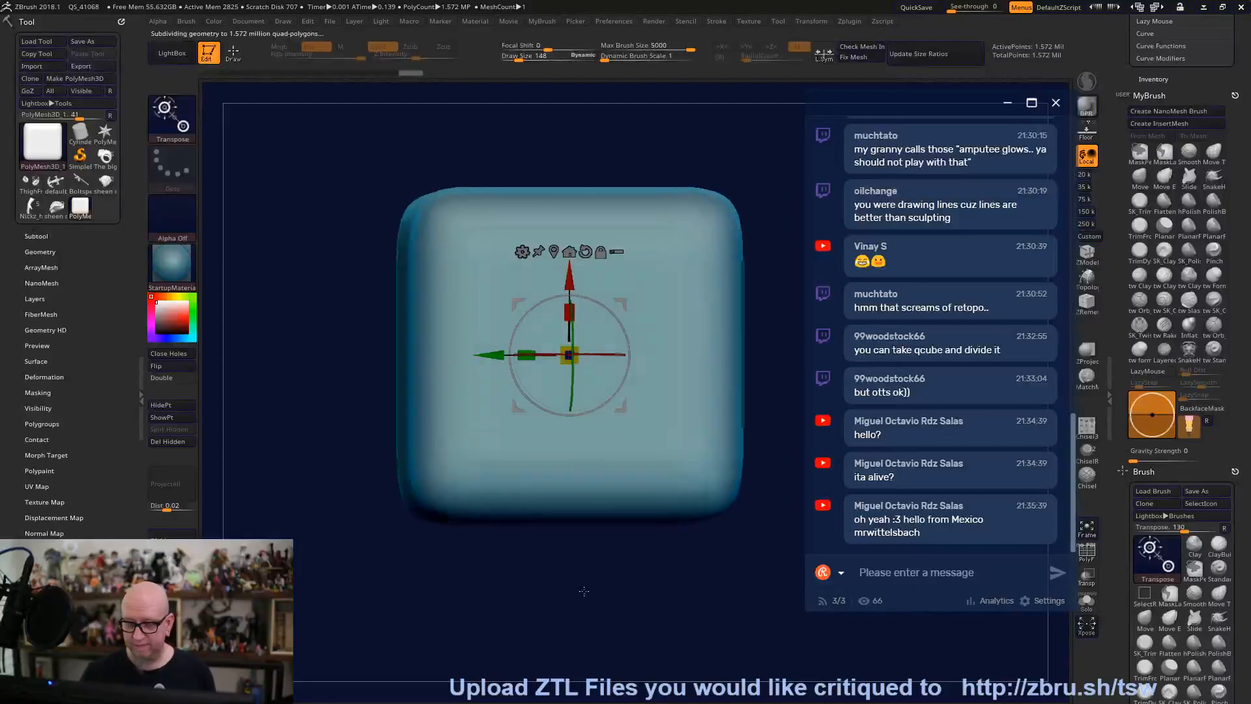
pyautogui.moveTo(569, 355); pyautogui.dragTo(609, 465)
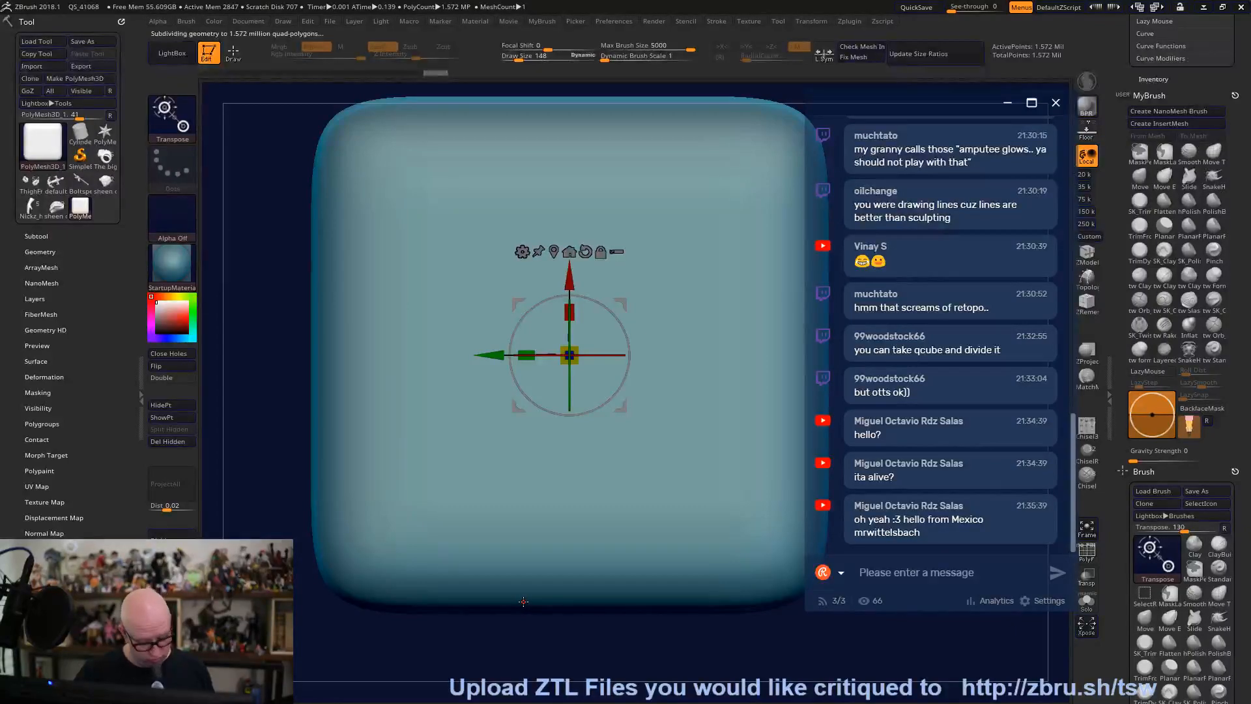
# Sculpt several wavy, roughly parallel lines on the cube's front face with the tw Orb_Cracks brush at draw size 15.
pyautogui.press('q')
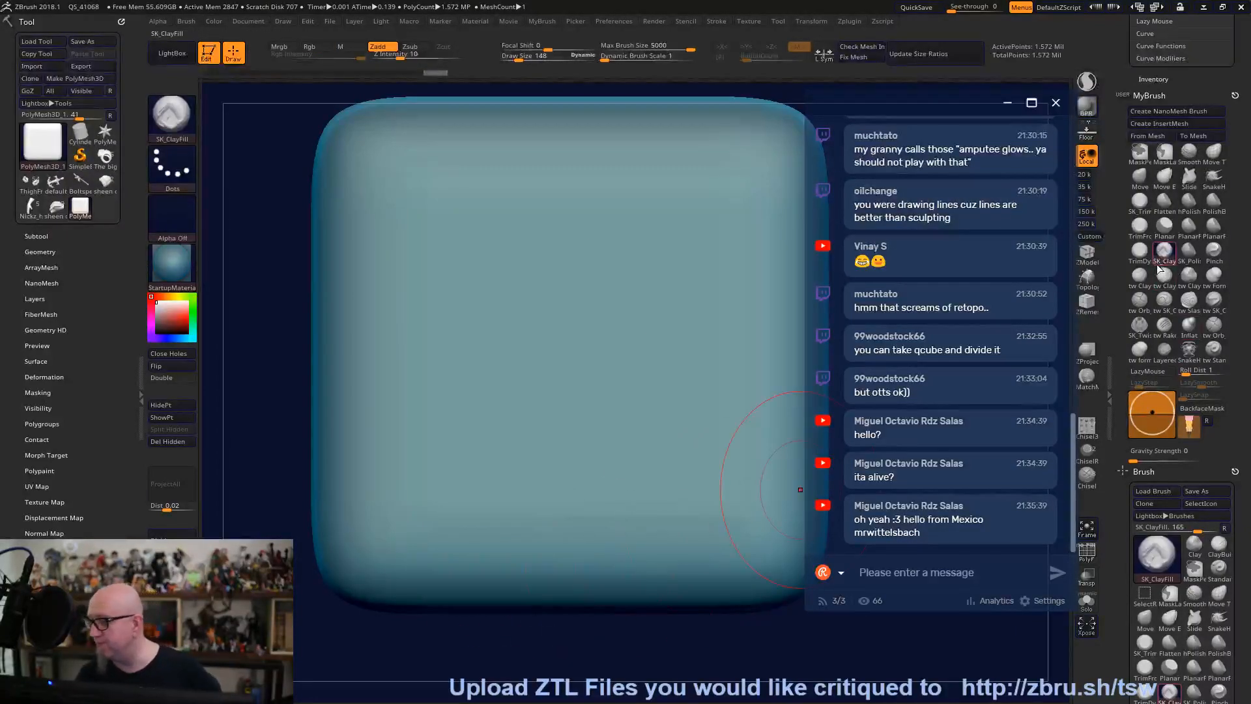
pyautogui.click(1140, 299)
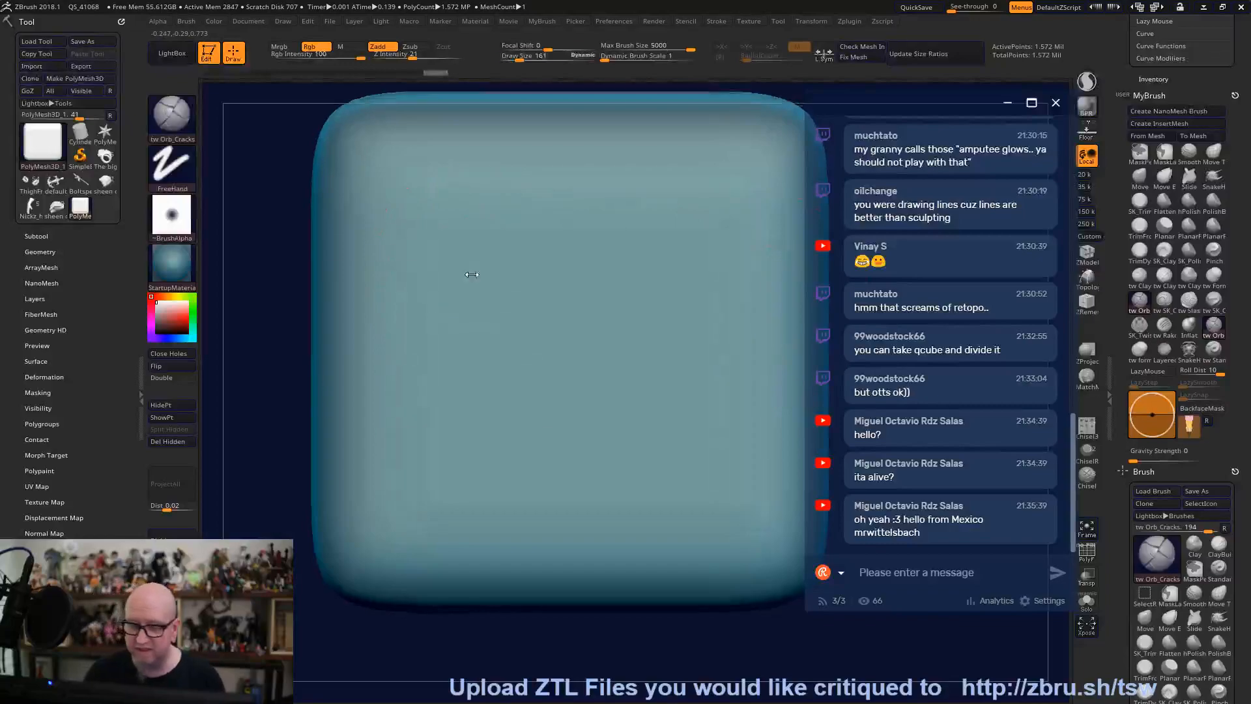
pyautogui.press('space')
pyautogui.moveTo(470, 272); pyautogui.dragTo(460, 271)
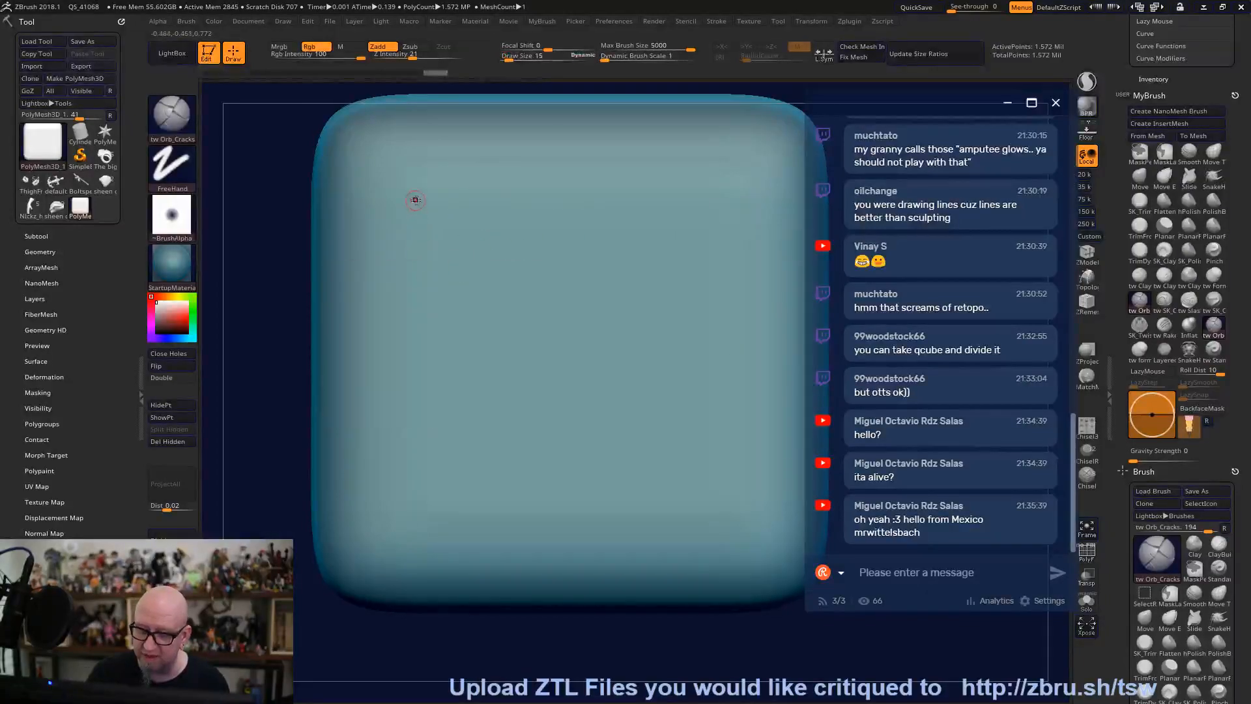
pyautogui.moveTo(422, 197); pyautogui.dragTo(396, 318)
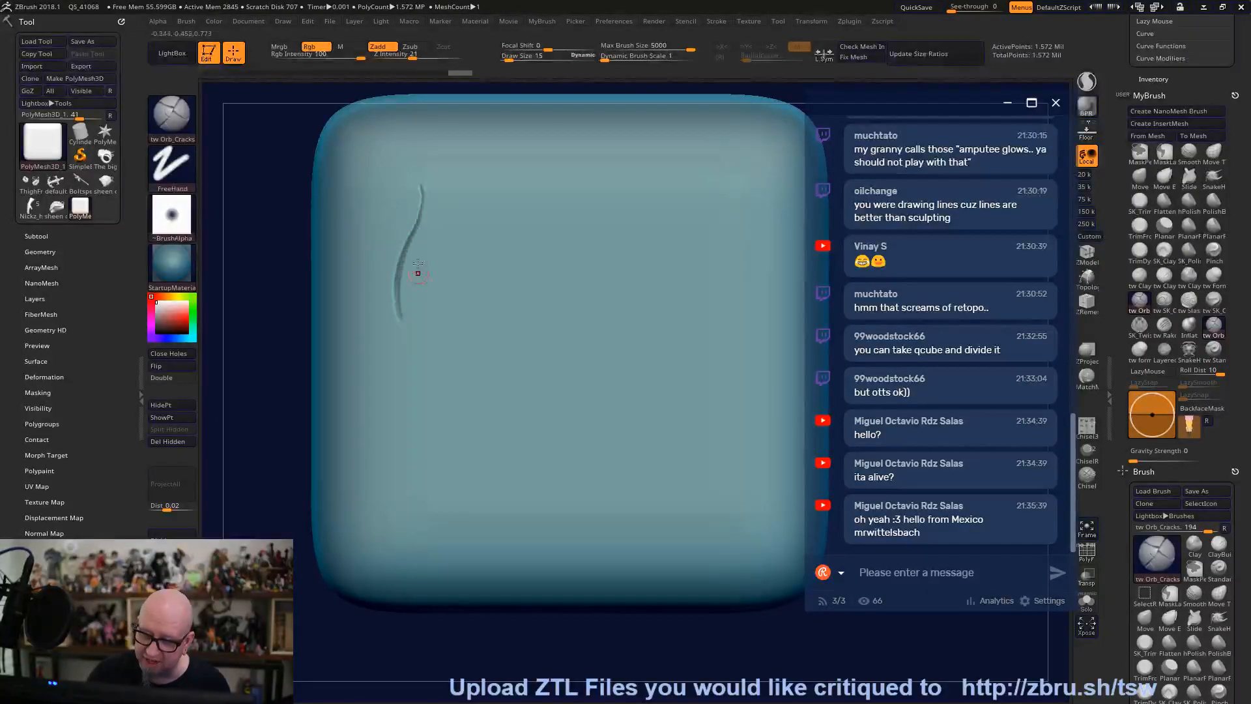
pyautogui.moveTo(413, 250); pyautogui.dragTo(405, 374)
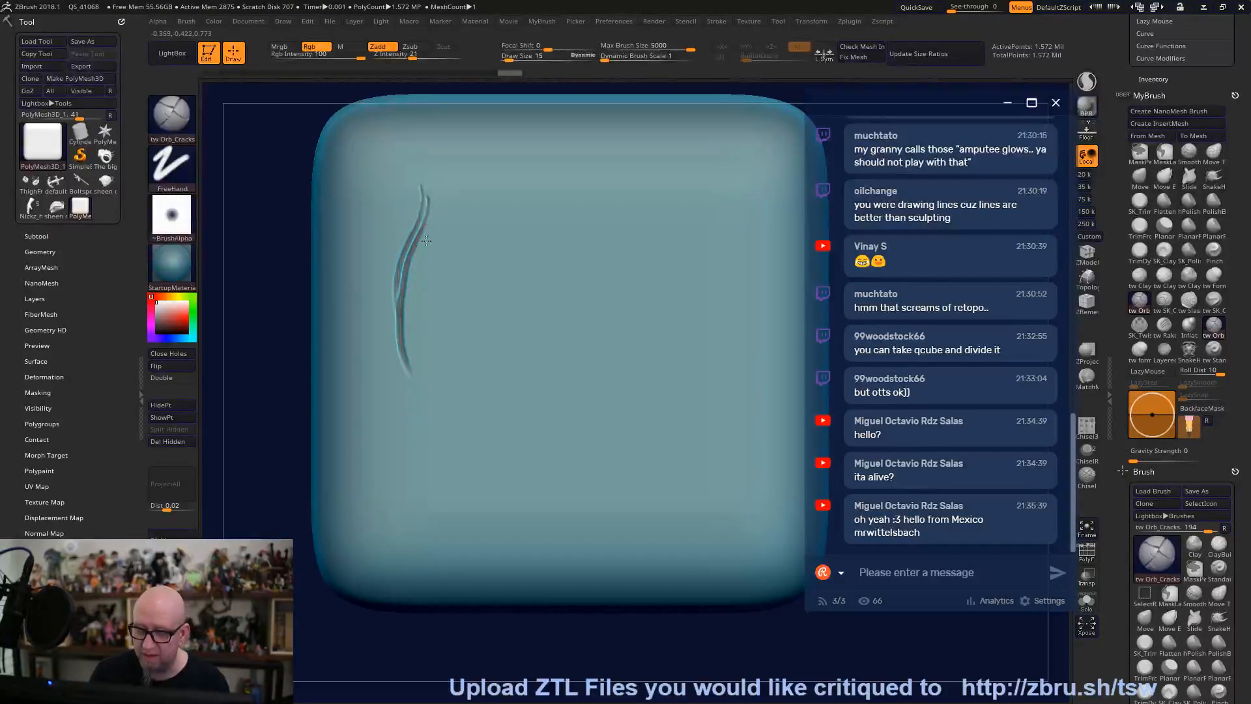
pyautogui.moveTo(406, 389); pyautogui.dragTo(411, 415)
pyautogui.moveTo(417, 323)
pyautogui.mouseDown()
pyautogui.moveTo(441, 231)
pyautogui.moveTo(428, 187)
pyautogui.moveTo(417, 243)
pyautogui.mouseUp()
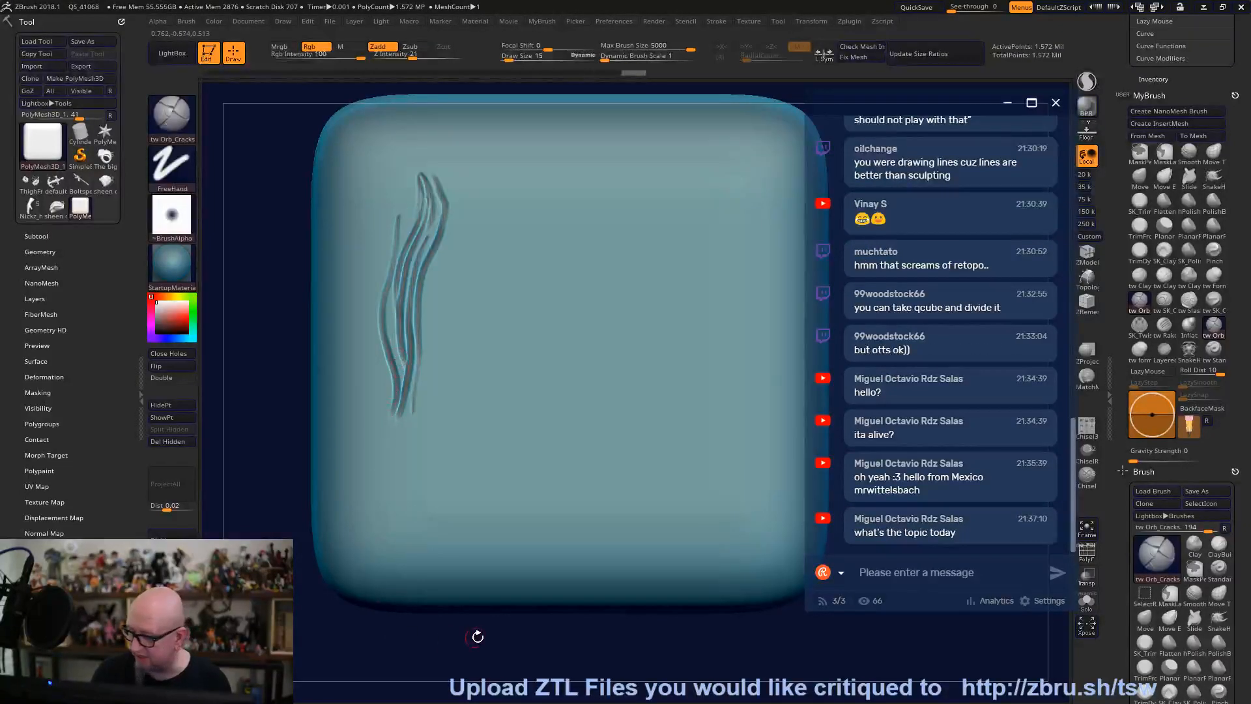
# Mask a curved strip beside the wavy lines at draw size 41 and invert the mask.
pyautogui.moveTo(469, 640); pyautogui.dragTo(443, 645)
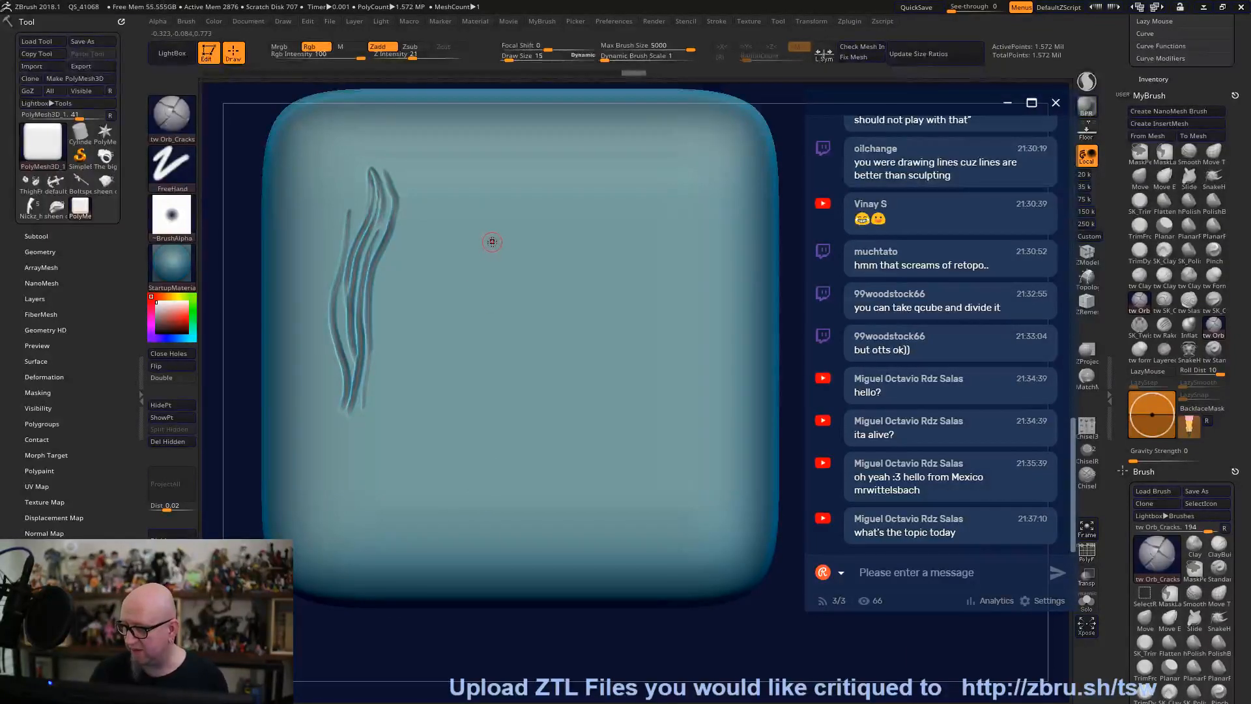
pyautogui.press('space')
pyautogui.moveTo(492, 241); pyautogui.dragTo(521, 242)
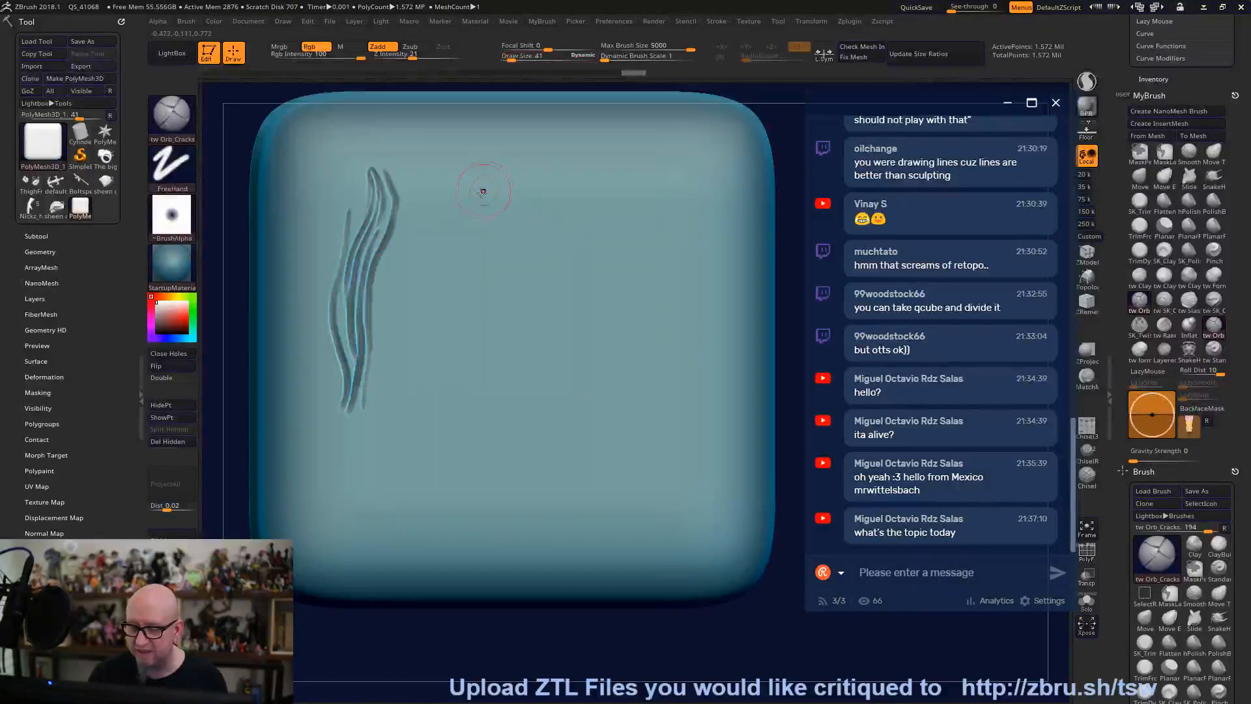
pyautogui.keyDown('ctrl'); pyautogui.moveTo(482, 189); pyautogui.dragTo(456, 397); pyautogui.keyUp('ctrl')
pyautogui.moveTo(469, 628); pyautogui.dragTo(624, 487)
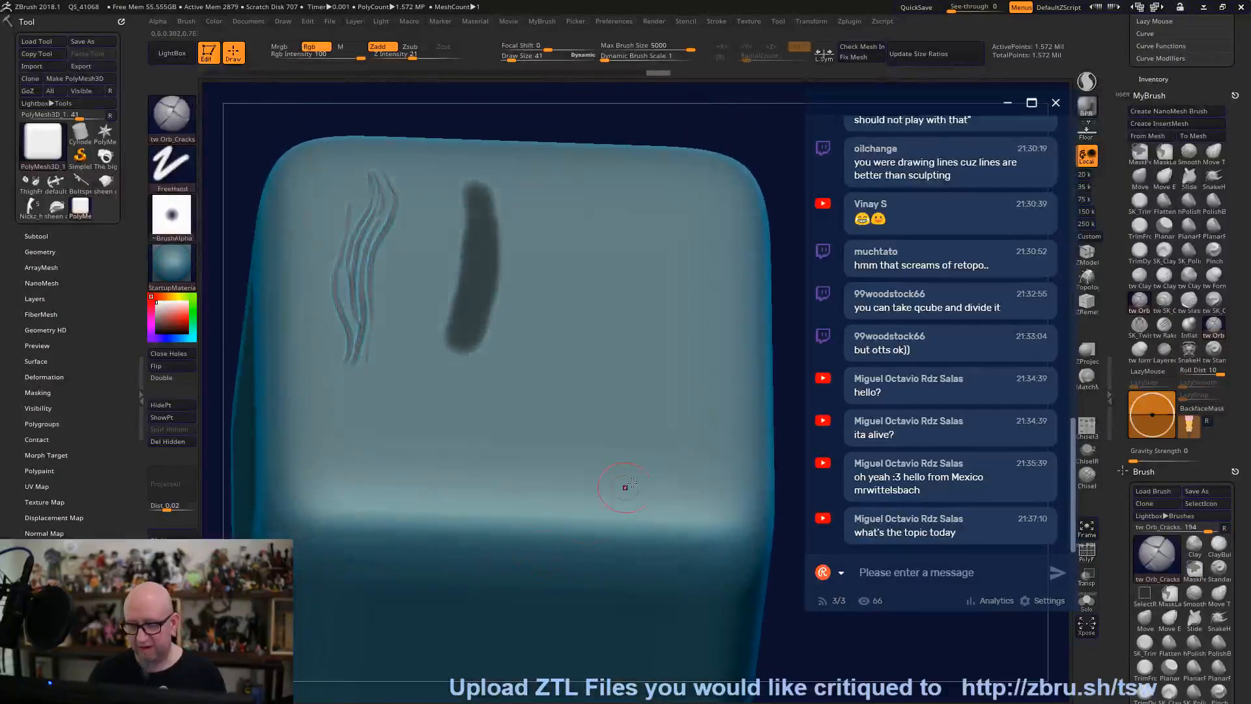
pyautogui.moveTo(485, 189)
pyautogui.keyDown('ctrl'); pyautogui.mouseDown()
pyautogui.moveTo(518, 225)
pyautogui.moveTo(512, 319)
pyautogui.moveTo(450, 433)
pyautogui.moveTo(463, 271)
pyautogui.moveTo(450, 391)
pyautogui.mouseUp(); pyautogui.keyUp('ctrl')
pyautogui.keyDown('ctrl'); pyautogui.click(790, 215); pyautogui.keyUp('ctrl')
pyautogui.moveTo(791, 215); pyautogui.dragTo(719, 236)
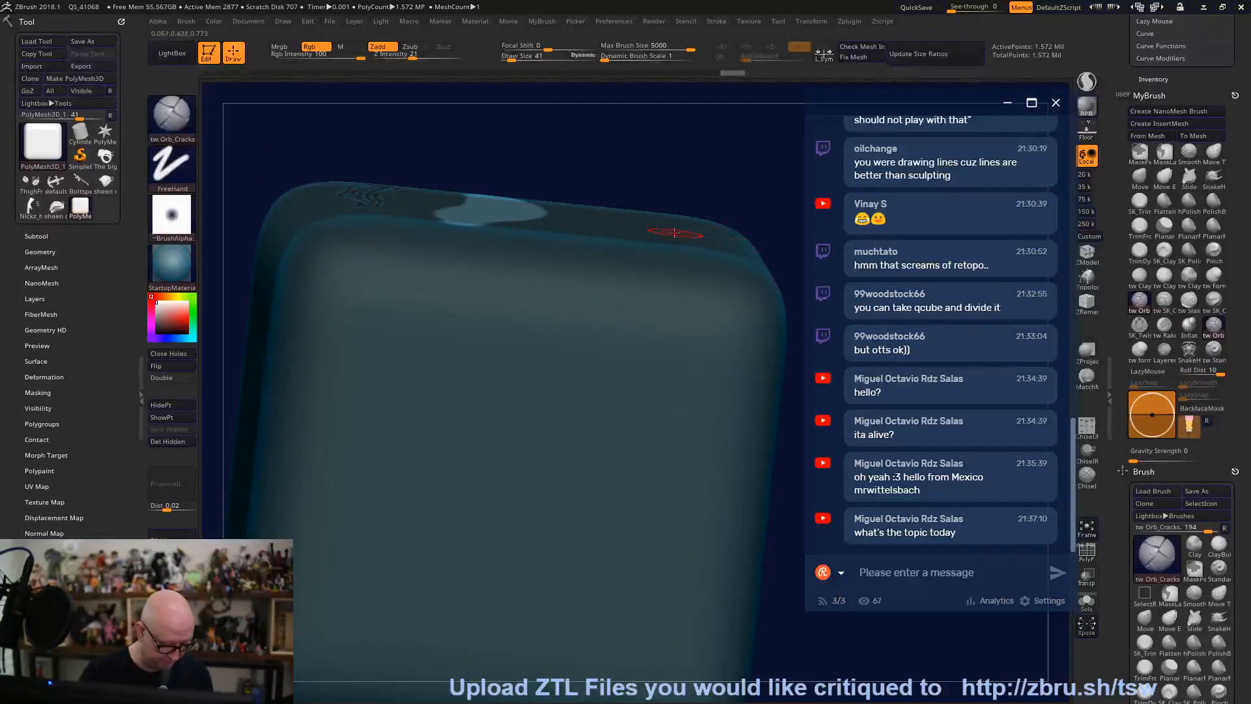
# Raise the unmasked strip slightly above the cube's surface with the gizmo.
pyautogui.press('w')
pyautogui.keyDown('alt'); pyautogui.click(496, 207); pyautogui.keyUp('alt')
pyautogui.moveTo(486, 286); pyautogui.dragTo(488, 275)
pyautogui.moveTo(790, 287); pyautogui.dragTo(714, 357)
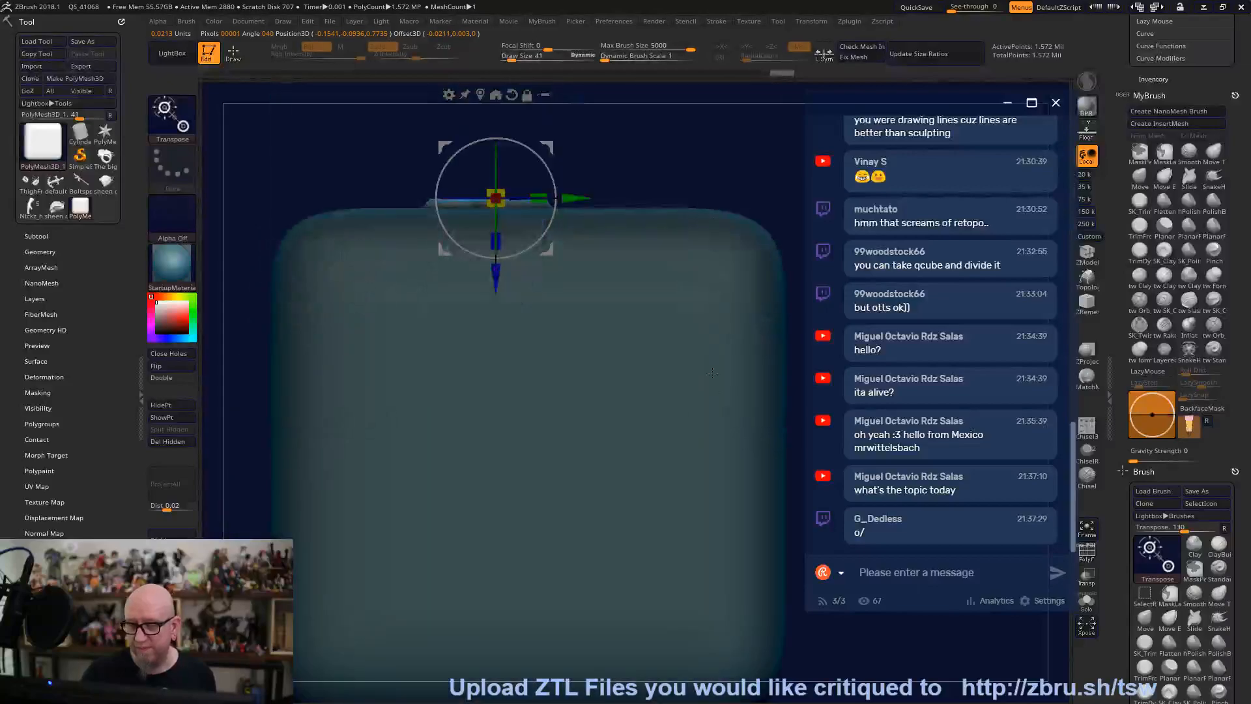
pyautogui.moveTo(798, 584); pyautogui.dragTo(836, 687)
pyautogui.keyDown('shift'); pyautogui.moveTo(836, 655); pyautogui.dragTo(819, 652); pyautogui.keyUp('shift')
pyautogui.moveTo(637, 558)
pyautogui.keyDown('alt'); pyautogui.mouseDown()
pyautogui.moveTo(575, 639)
pyautogui.moveTo(556, 617)
pyautogui.mouseUp(); pyautogui.keyUp('alt')
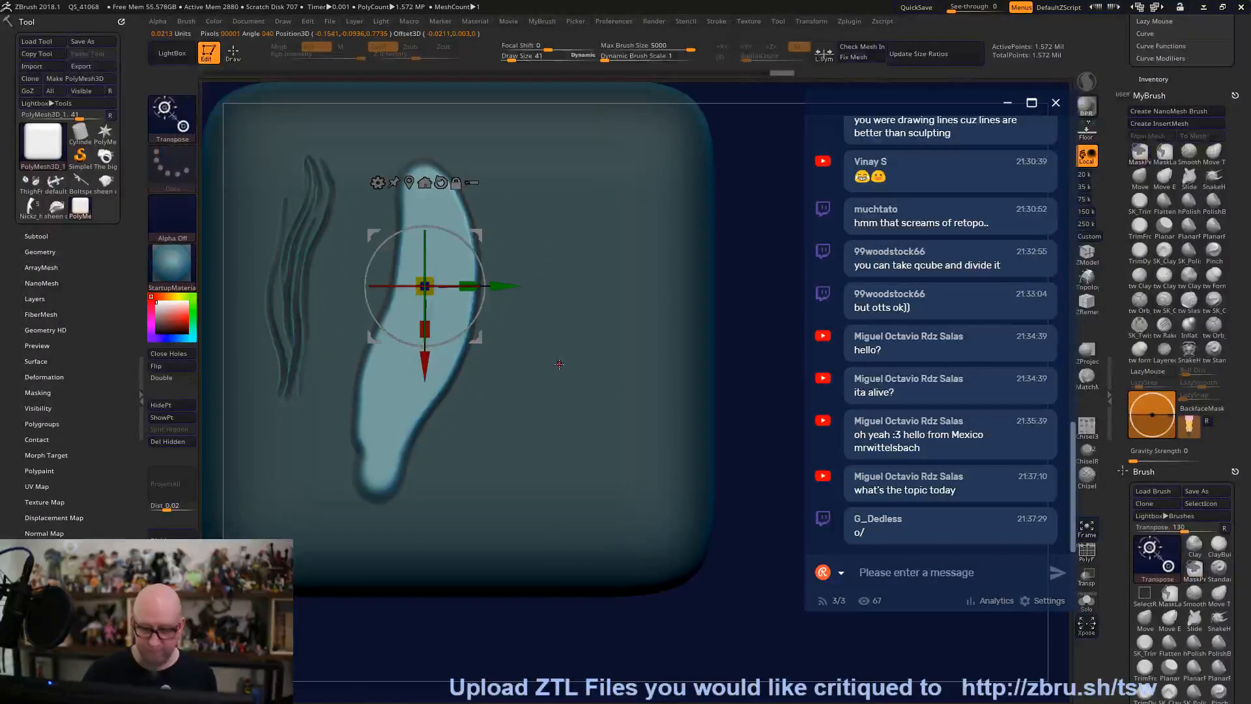
# Mask the inner edge of the raised strip along its curve.
pyautogui.press('q')
pyautogui.moveTo(405, 195)
pyautogui.keyDown('ctrl'); pyautogui.mouseDown()
pyautogui.moveTo(409, 259)
pyautogui.moveTo(357, 470)
pyautogui.mouseUp(); pyautogui.keyUp('ctrl')
pyautogui.moveTo(482, 630); pyautogui.dragTo(477, 594)
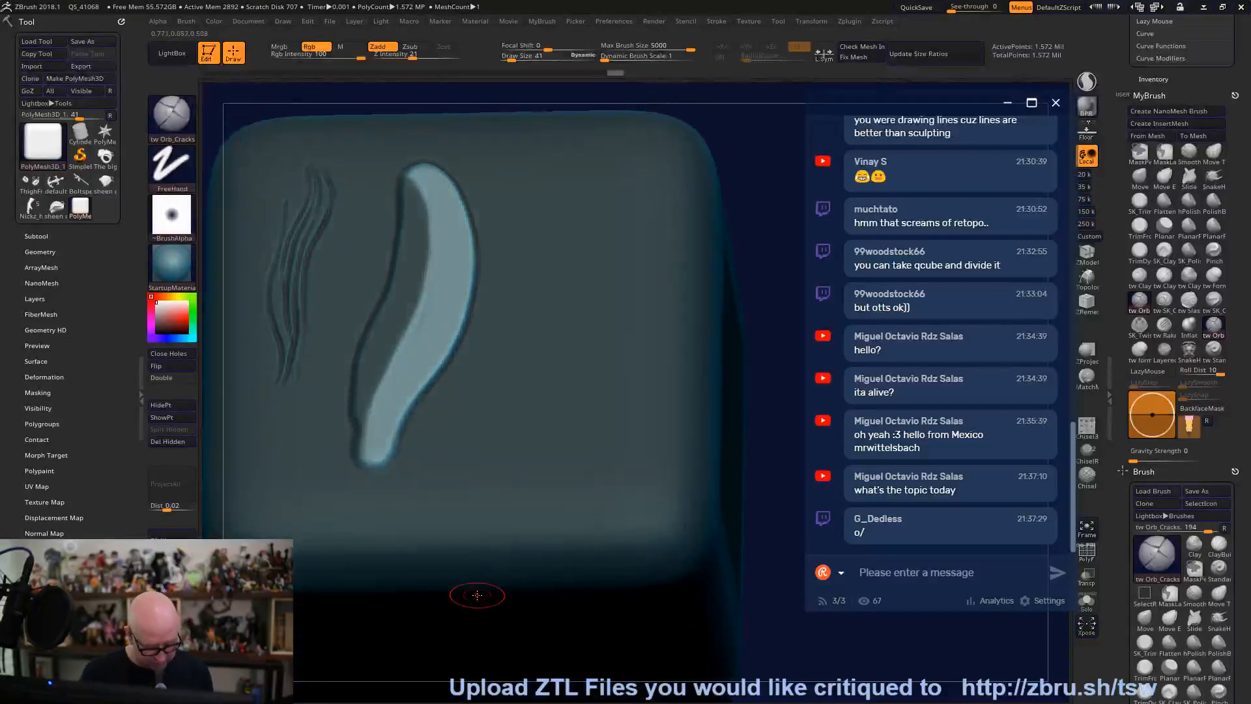
# Raise the remaining unmasked part of the strip as a second tier and clear the mask.
pyautogui.press('w')
pyautogui.moveTo(428, 309); pyautogui.dragTo(428, 297)
pyautogui.keyDown('ctrl'); pyautogui.moveTo(492, 639); pyautogui.dragTo(472, 643); pyautogui.keyUp('ctrl')
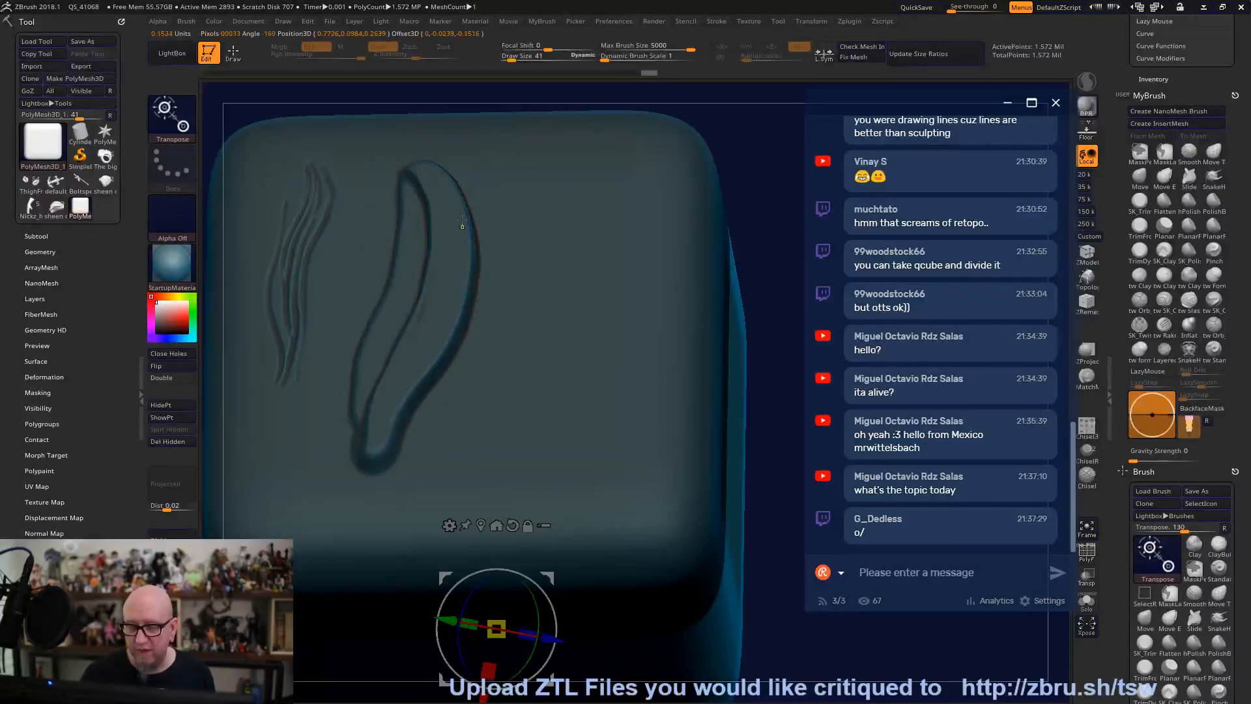
pyautogui.keyDown('ctrl'); pyautogui.click(778, 186); pyautogui.keyUp('ctrl')
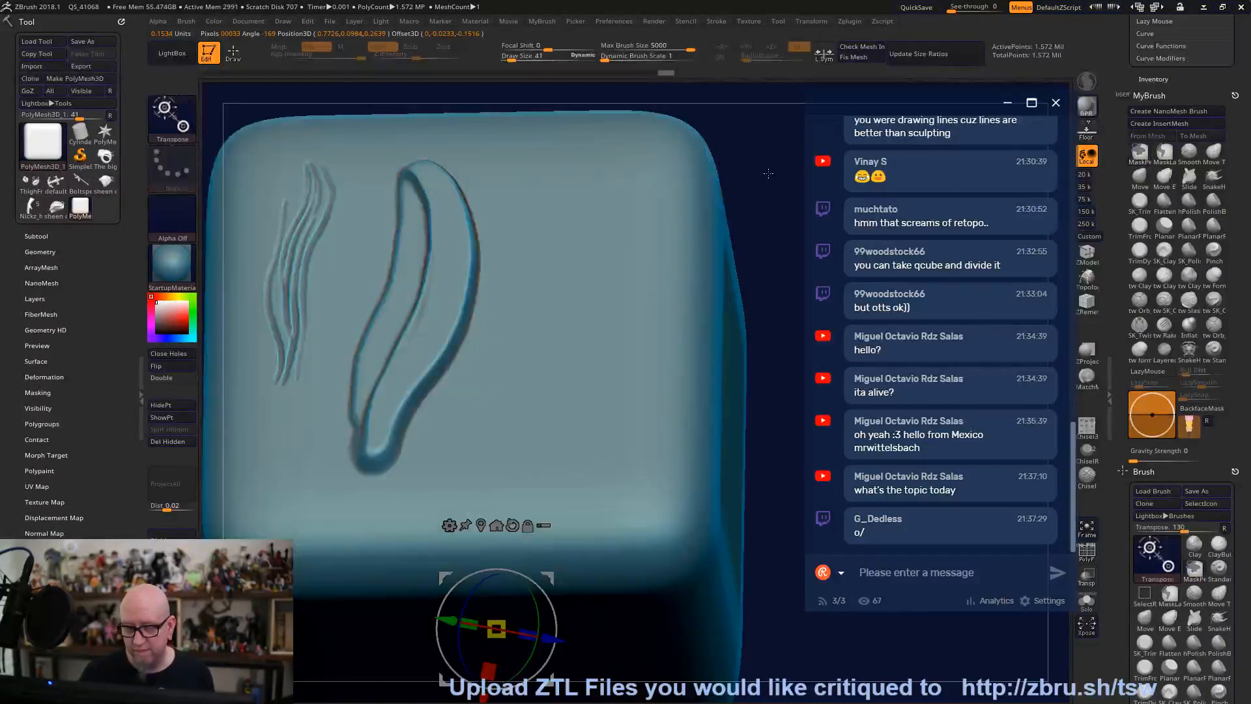
# Mask the outer edge of the raised strip along its curve and invert the mask.
pyautogui.press('q')
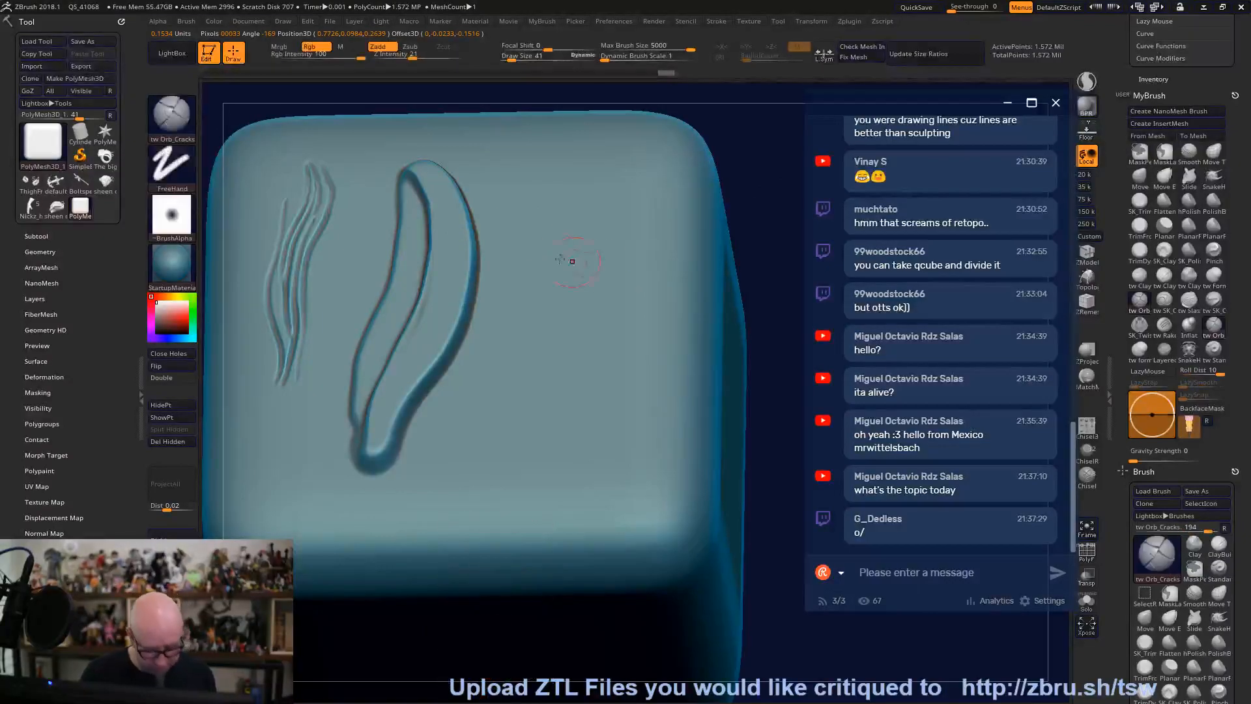
pyautogui.moveTo(442, 173)
pyautogui.keyDown('ctrl'); pyautogui.mouseDown()
pyautogui.moveTo(465, 244)
pyautogui.moveTo(381, 469)
pyautogui.mouseUp(); pyautogui.keyUp('ctrl')
pyautogui.keyDown('ctrl'); pyautogui.click(762, 328); pyautogui.keyUp('ctrl')
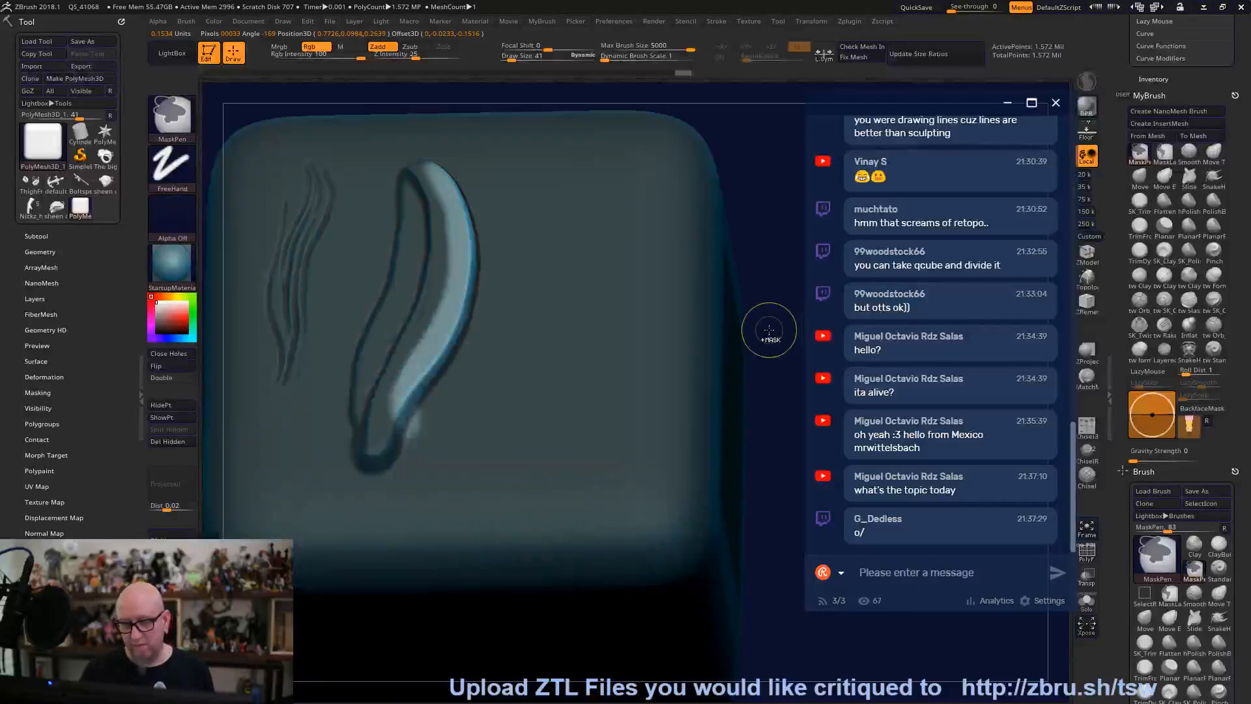
# Reset the gizmo's orientation, move the unmasked outer band of the strip away from the cube's surface and clear the mask.
pyautogui.press('w')
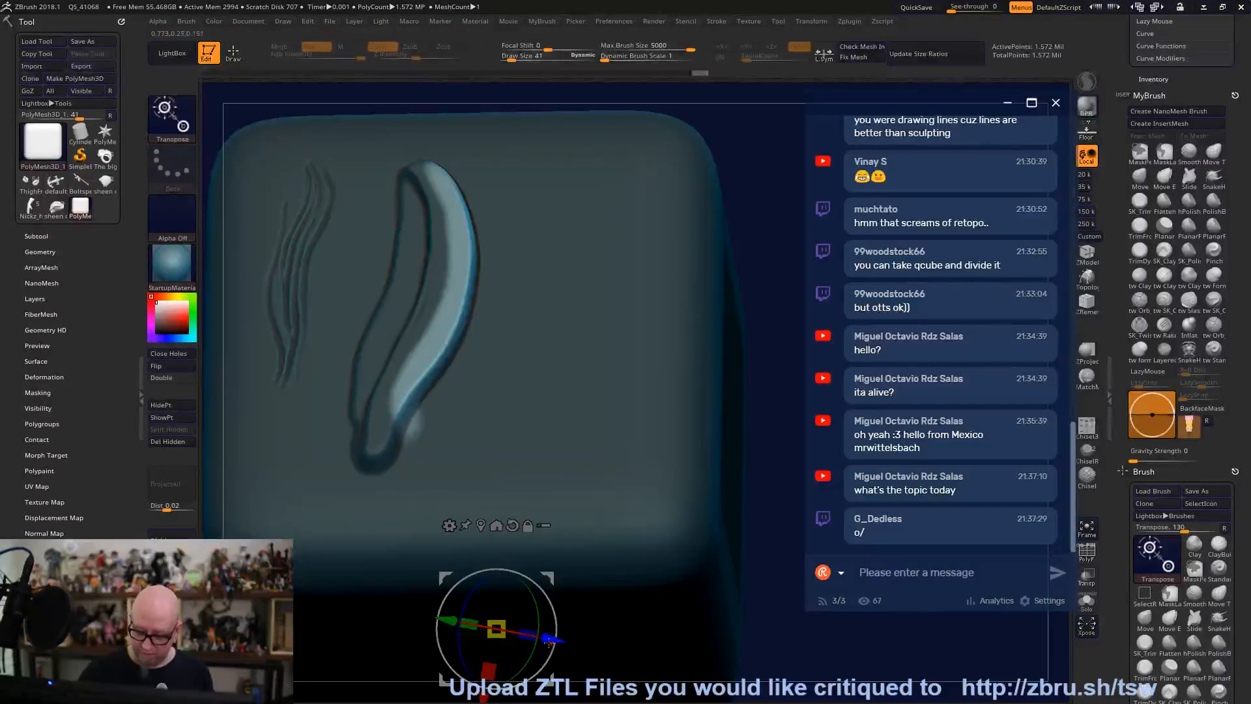
pyautogui.click(512, 525)
pyautogui.keyDown('alt'); pyautogui.moveTo(670, 588); pyautogui.dragTo(649, 518); pyautogui.keyUp('alt')
pyautogui.moveTo(479, 591); pyautogui.dragTo(480, 595)
pyautogui.moveTo(764, 312); pyautogui.dragTo(495, 270)
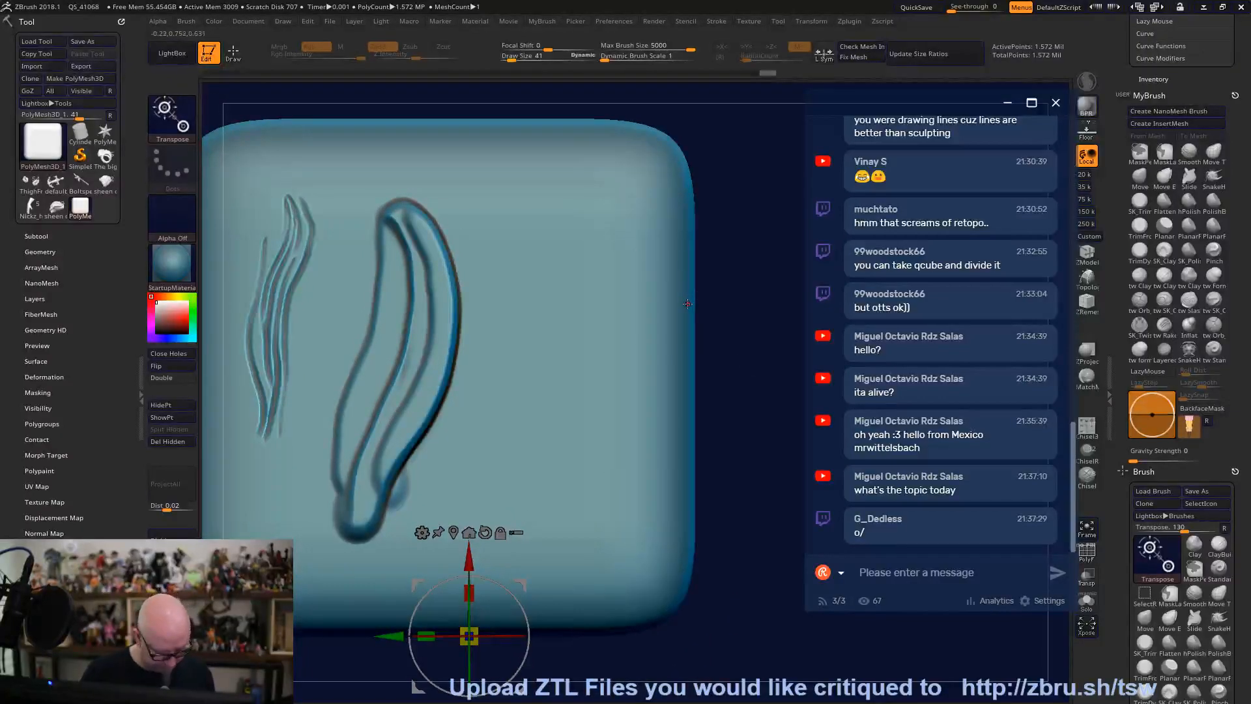
# Mask the cube's body, leaving only the raised strip unmasked.
pyautogui.moveTo(733, 384); pyautogui.dragTo(647, 386)
pyautogui.moveTo(230, 145)
pyautogui.keyDown('ctrl'); pyautogui.mouseDown()
pyautogui.moveTo(269, 446)
pyautogui.moveTo(311, 565)
pyautogui.mouseUp(); pyautogui.keyUp('ctrl')
pyautogui.moveTo(339, 635); pyautogui.dragTo(696, 318)
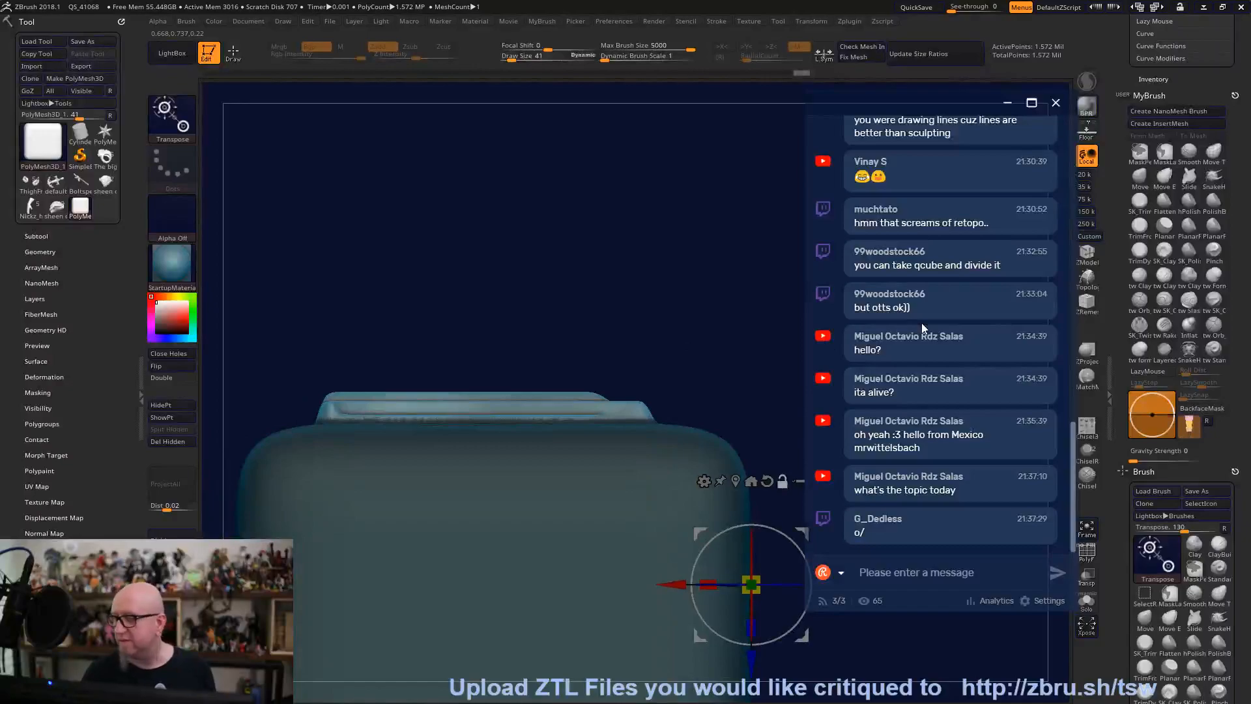
# Bend the strip's raised profile into waves with the Move Elastic brush at draw size 161.
pyautogui.click(1164, 182)
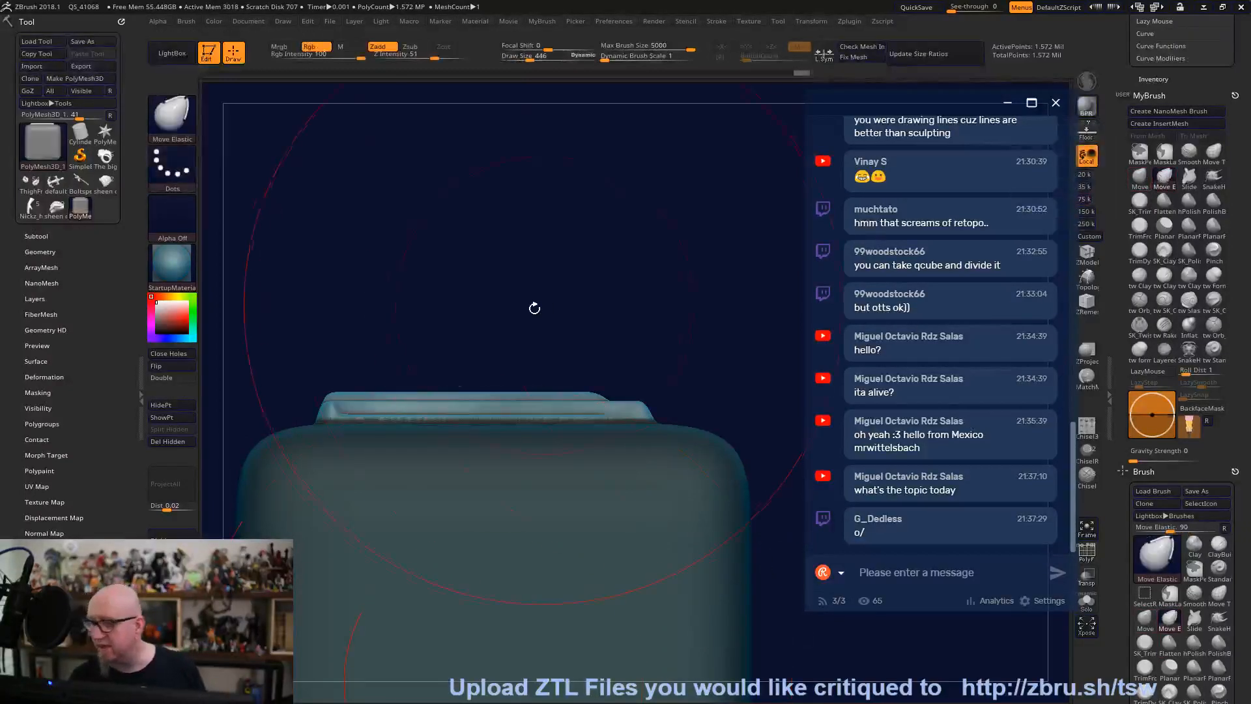
pyautogui.press('space')
pyautogui.moveTo(536, 308); pyautogui.dragTo(528, 307)
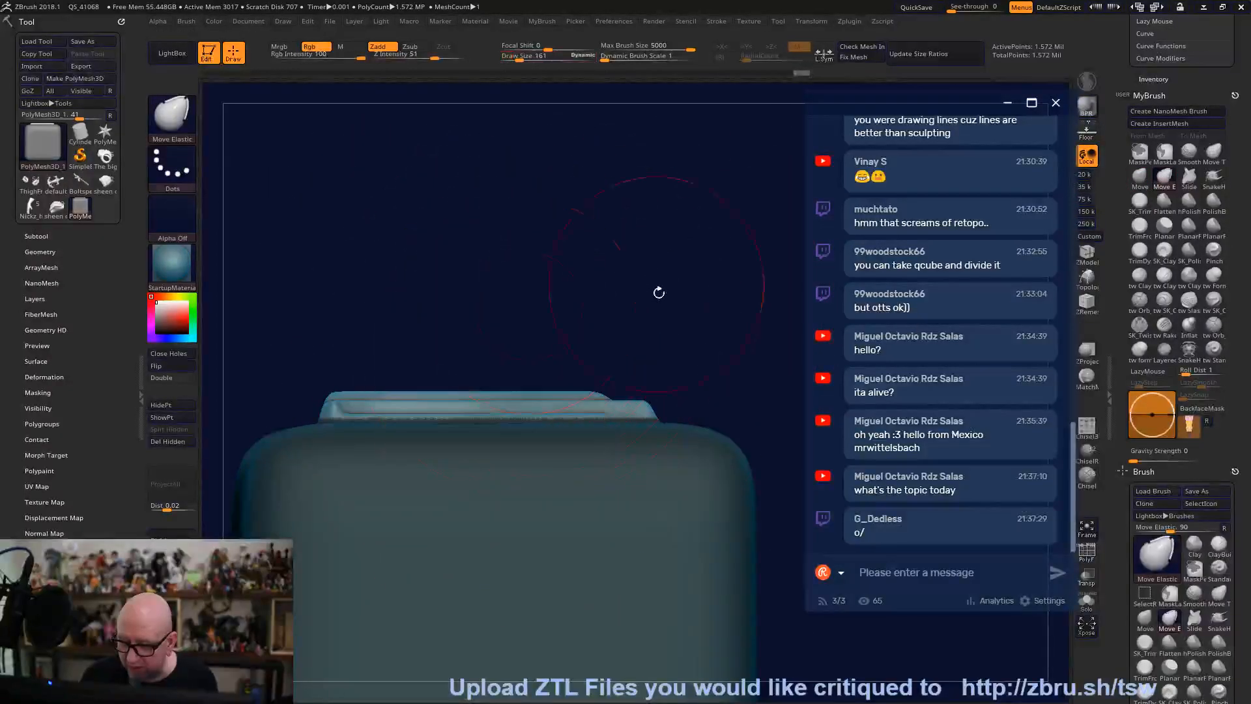
pyautogui.moveTo(586, 402); pyautogui.dragTo(593, 413)
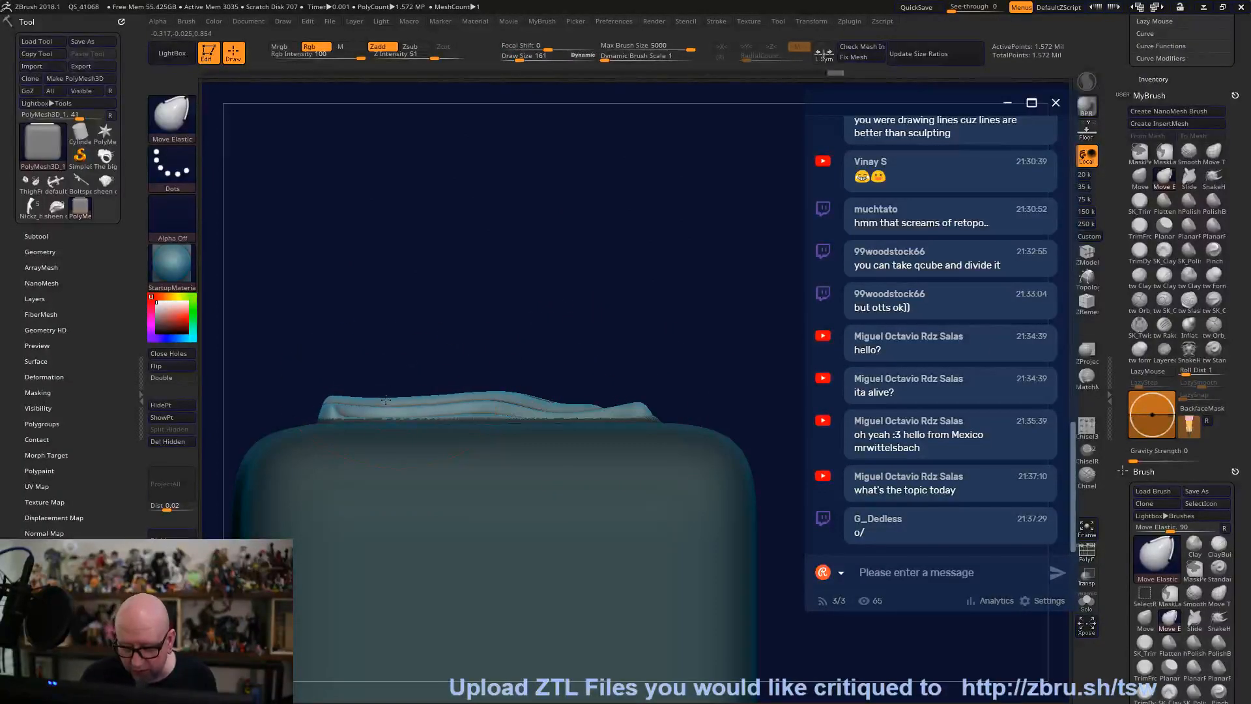
# Refine the ends and side profile of the strip with Move Elastic at draw size 56, lowering the Z Intensity to 13.
pyautogui.press('space')
pyautogui.moveTo(329, 402); pyautogui.dragTo(324, 402)
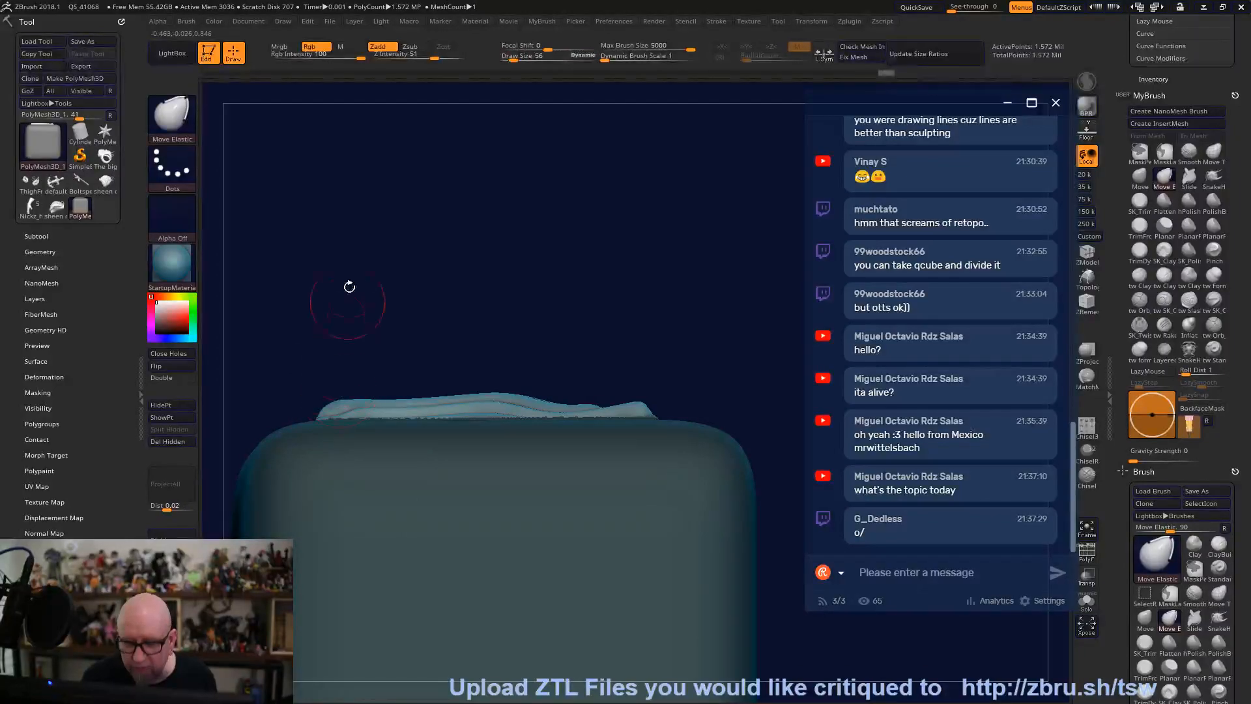
pyautogui.moveTo(435, 55); pyautogui.dragTo(404, 55)
pyautogui.moveTo(619, 195); pyautogui.dragTo(620, 282)
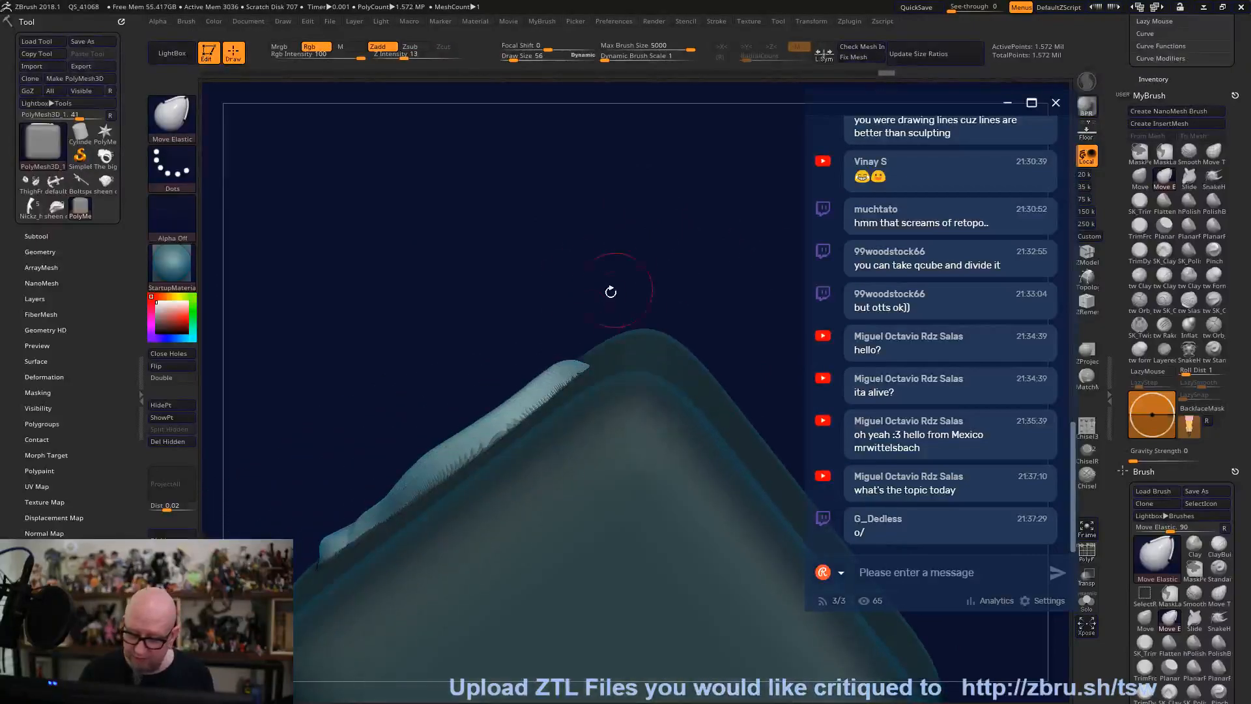
pyautogui.moveTo(561, 372)
pyautogui.mouseDown()
pyautogui.moveTo(531, 391)
pyautogui.moveTo(566, 371)
pyautogui.mouseUp()
pyautogui.moveTo(434, 446); pyautogui.dragTo(438, 452)
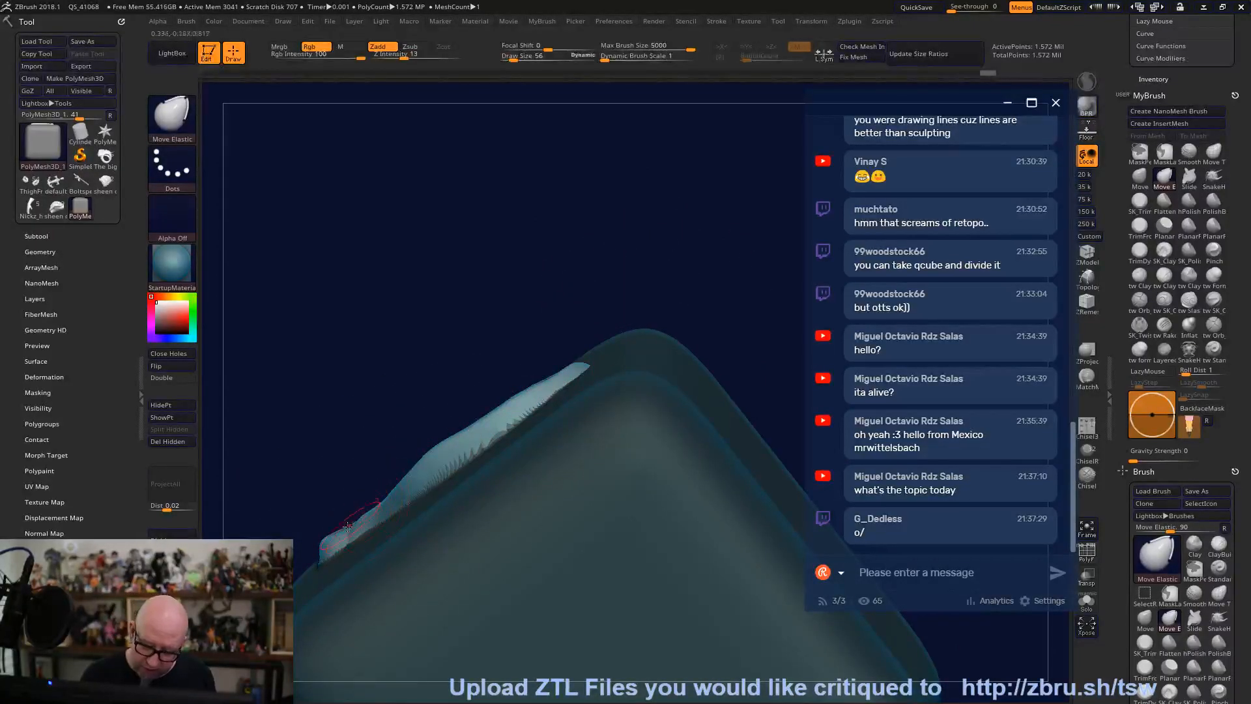
pyautogui.moveTo(456, 514); pyautogui.dragTo(729, 502)
# Choose the SK_Twist brush and set its draw size to 19.
pyautogui.click(1141, 326)
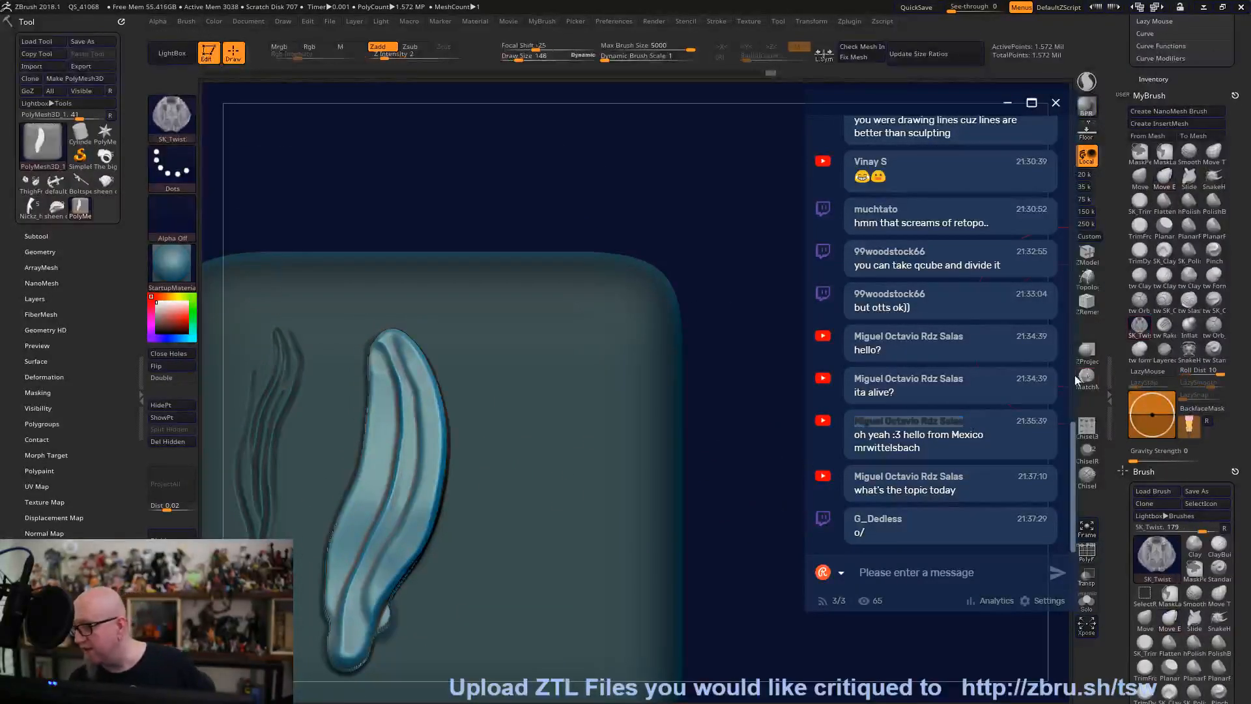
pyautogui.press('space')
pyautogui.moveTo(405, 355); pyautogui.dragTo(396, 353)
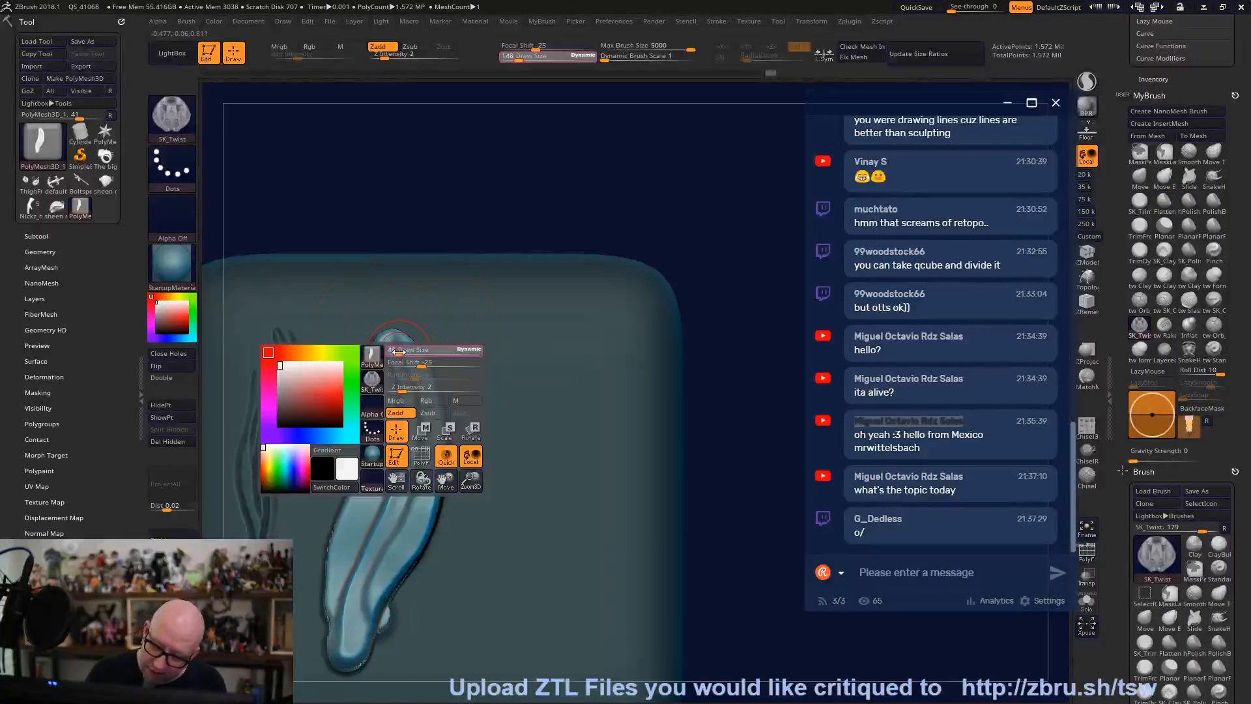
pyautogui.keyDown('alt'); pyautogui.moveTo(548, 179); pyautogui.dragTo(671, 96); pyautogui.keyUp('alt')
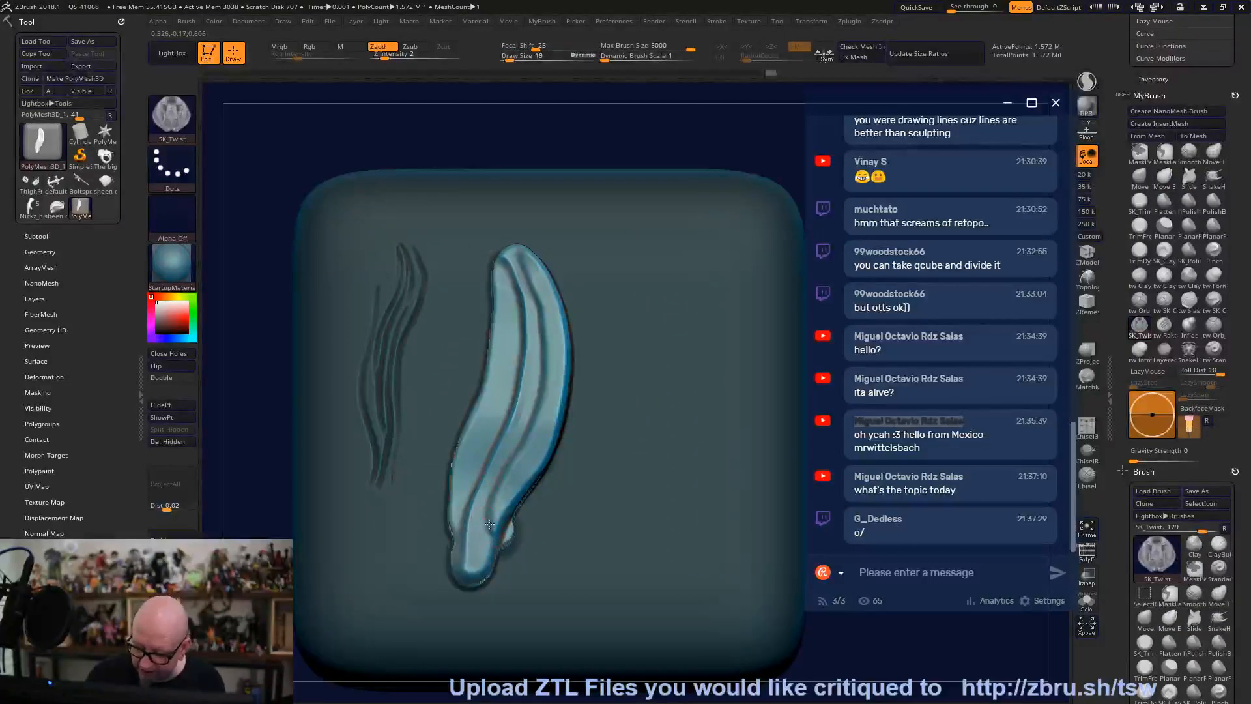
# Try an SK_Twist stroke up the middle of the strip and undo it.
pyautogui.moveTo(522, 440)
pyautogui.mouseDown()
pyautogui.moveTo(538, 339)
pyautogui.moveTo(521, 244)
pyautogui.mouseUp()
pyautogui.moveTo(680, 127)
pyautogui.keyDown('alt'); pyautogui.mouseDown()
pyautogui.moveTo(653, 129)
pyautogui.moveTo(628, 93)
pyautogui.mouseUp(); pyautogui.keyUp('alt')
pyautogui.hotkey('ctrl', 'z')
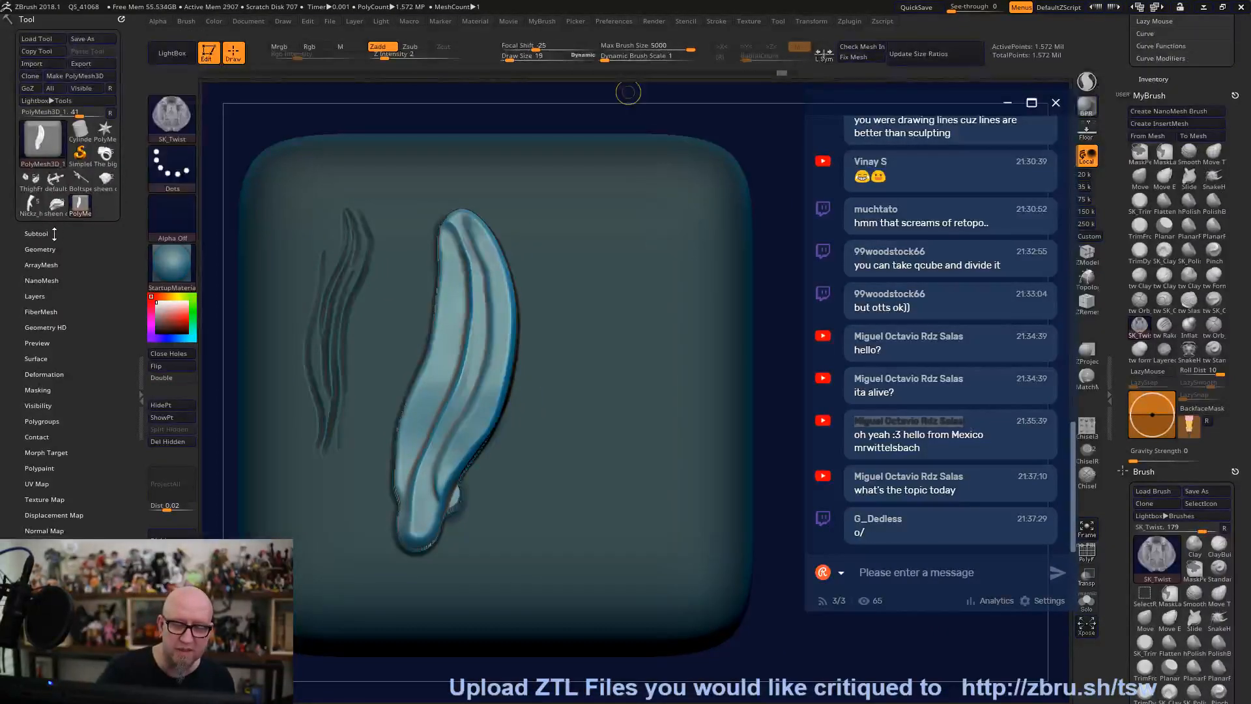
# Duplicate the cube subtool, start sculpting the copy's strip with SK_Twist and hide the original.
pyautogui.click(40, 235)
pyautogui.click(54, 533)
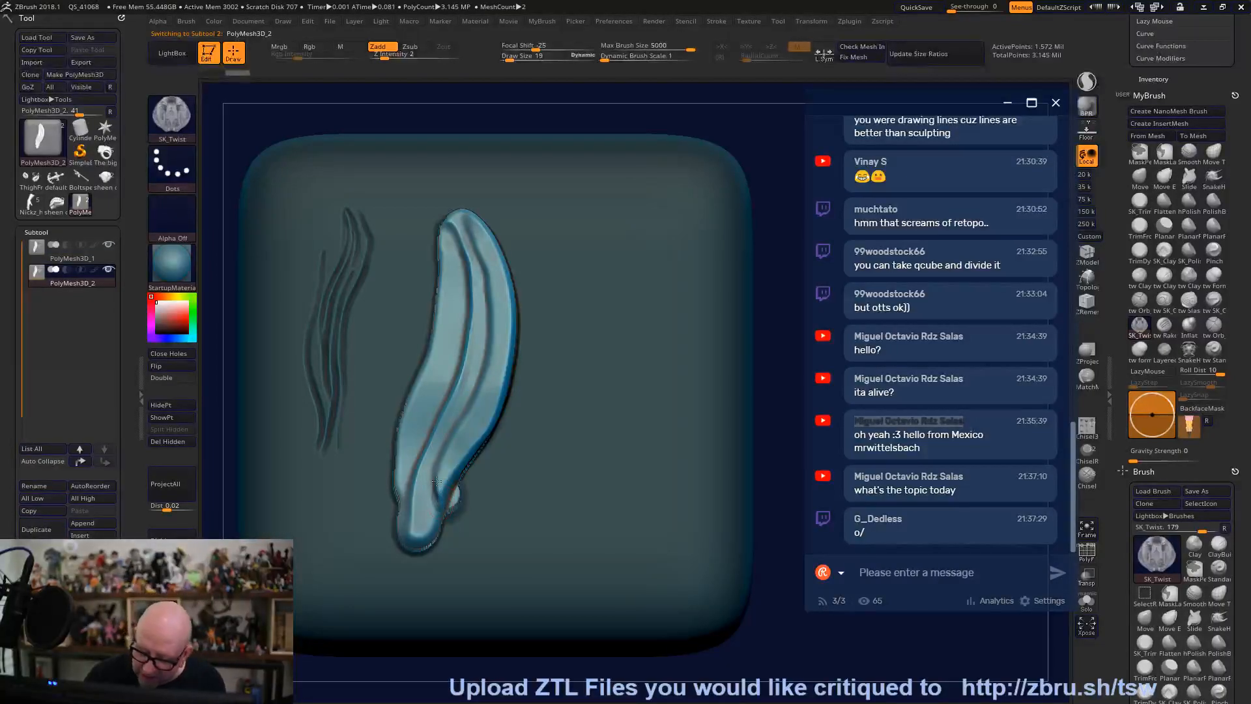
pyautogui.moveTo(444, 447)
pyautogui.mouseDown()
pyautogui.moveTo(482, 356)
pyautogui.moveTo(486, 299)
pyautogui.moveTo(469, 238)
pyautogui.mouseUp()
pyautogui.click(109, 244)
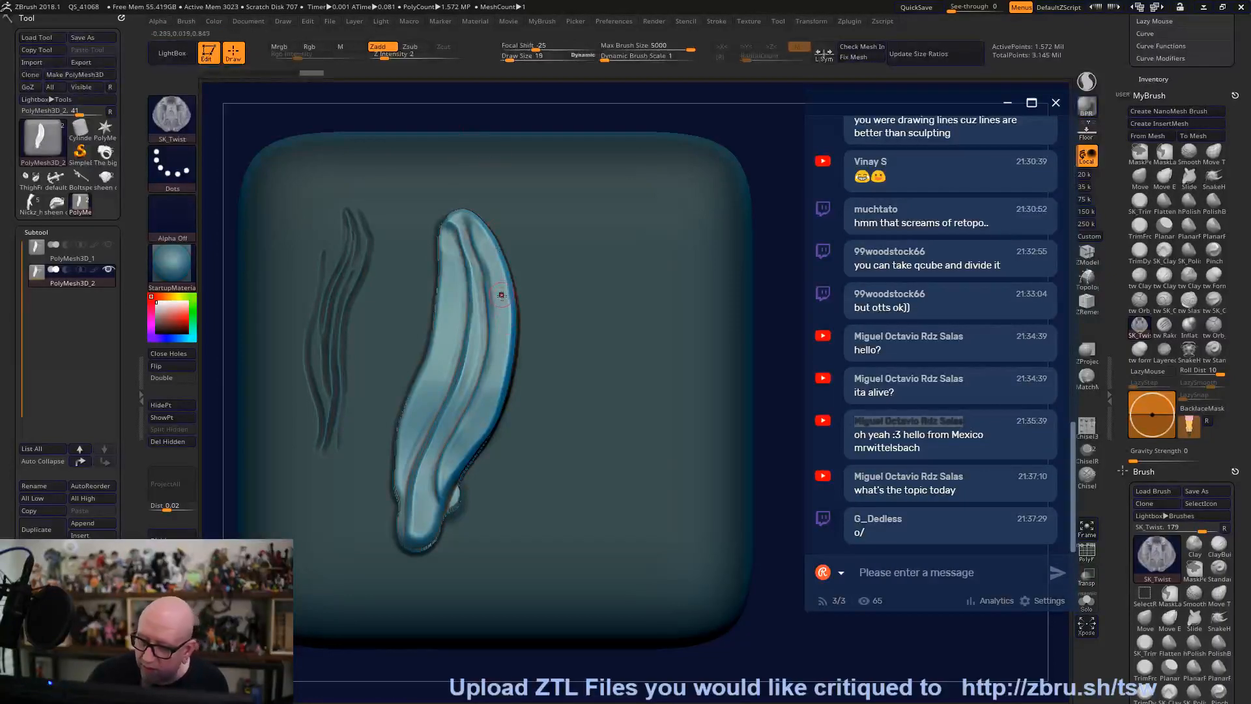
# Sculpt flowing lines along the whole length of the duplicate's strip with SK_Twist strokes.
pyautogui.moveTo(504, 345); pyautogui.dragTo(448, 485)
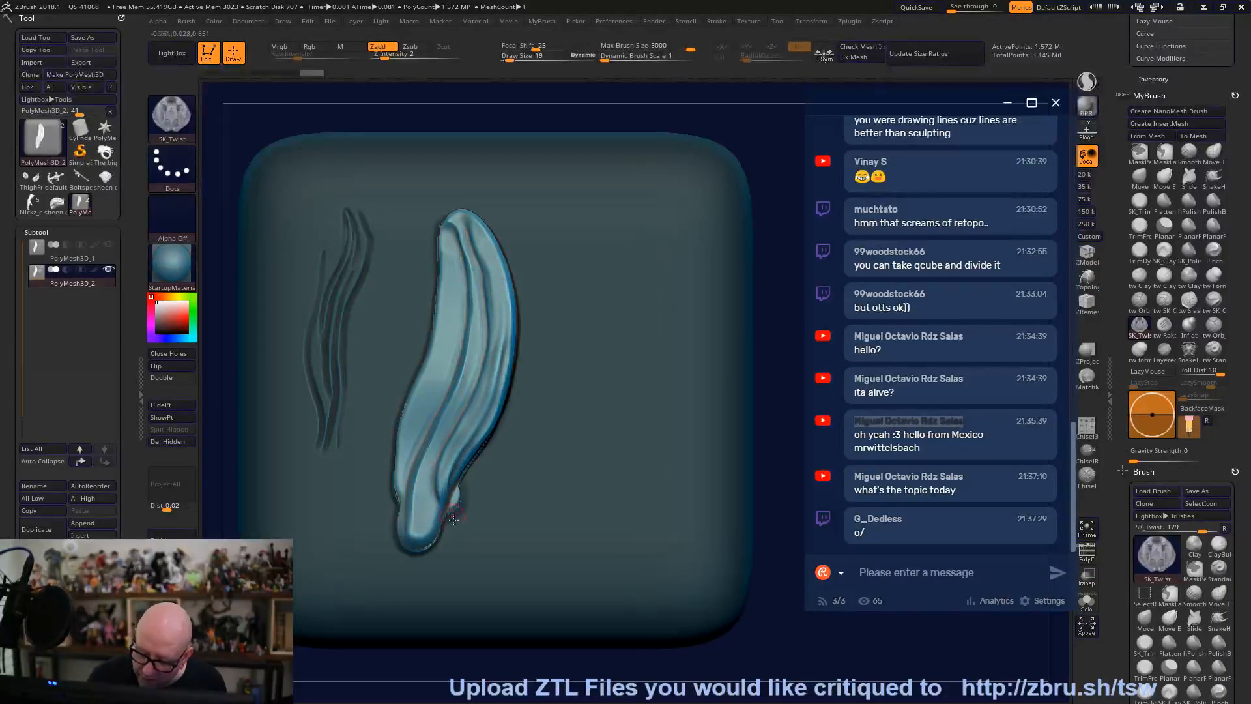
pyautogui.moveTo(503, 279); pyautogui.dragTo(486, 236)
pyautogui.moveTo(461, 398)
pyautogui.mouseDown()
pyautogui.moveTo(424, 533)
pyautogui.moveTo(433, 478)
pyautogui.mouseUp()
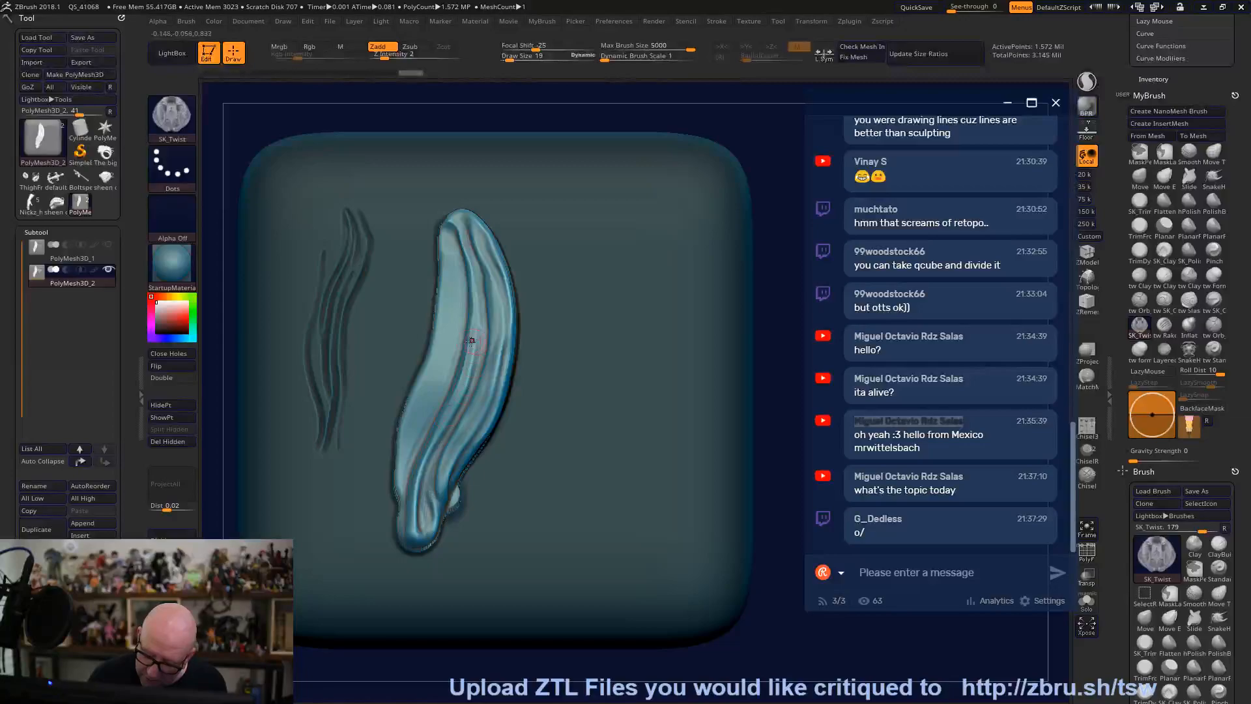
pyautogui.moveTo(454, 324)
pyautogui.mouseDown()
pyautogui.moveTo(448, 372)
pyautogui.moveTo(451, 325)
pyautogui.moveTo(402, 475)
pyautogui.mouseUp()
pyautogui.moveTo(409, 414); pyautogui.dragTo(439, 267)
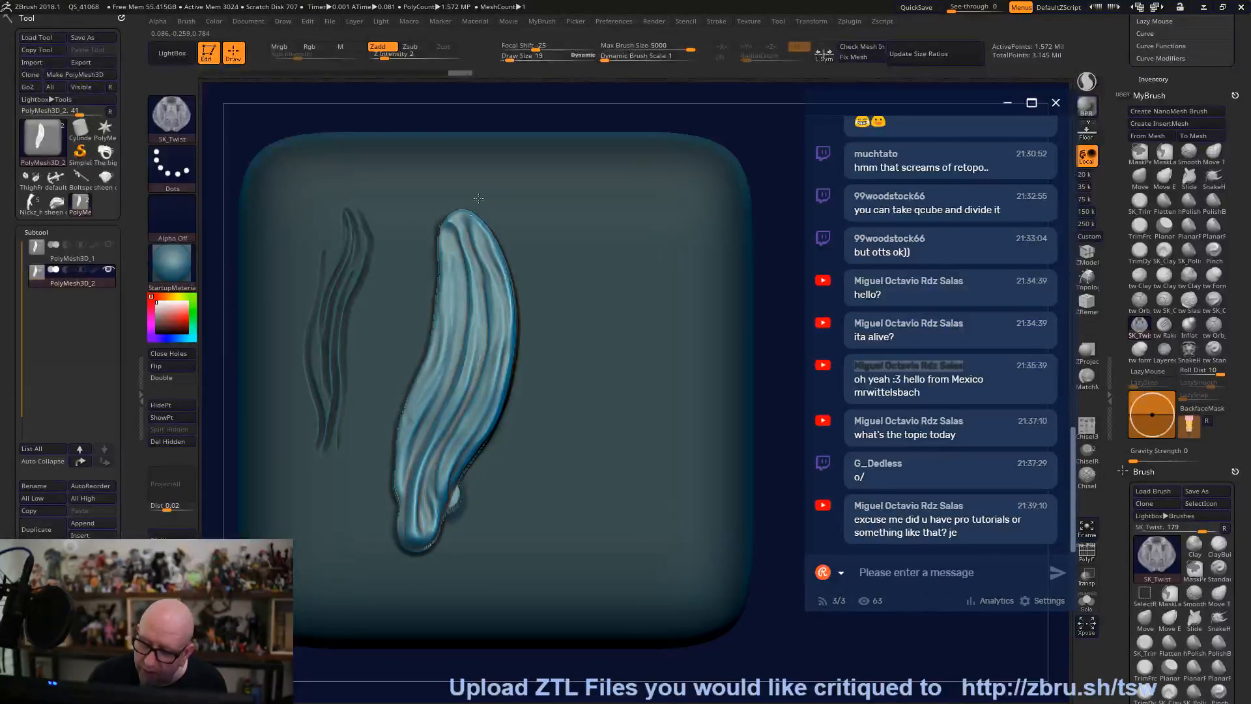
pyautogui.keyDown('alt'); pyautogui.moveTo(773, 332); pyautogui.dragTo(777, 311); pyautogui.keyUp('alt')
pyautogui.moveTo(459, 355); pyautogui.dragTo(423, 462)
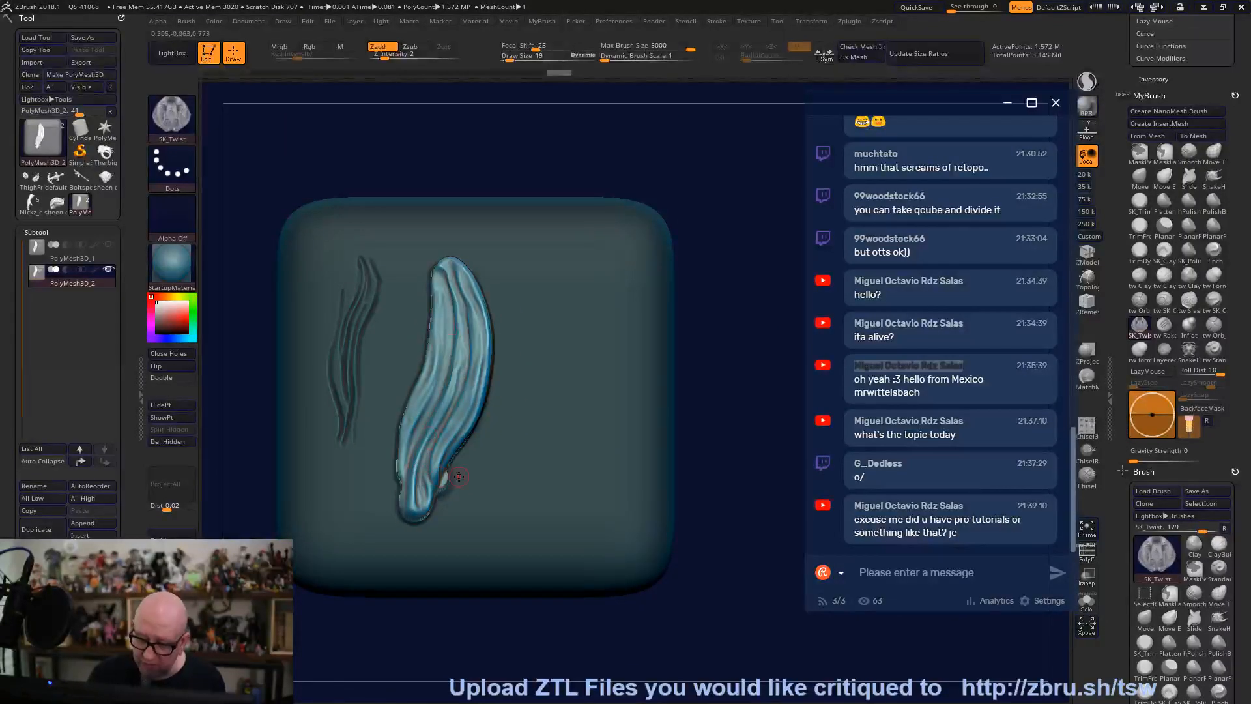
# Switch to the original subtool, hide the duplicate and choose the tw Orb_Cracks brush.
pyautogui.click(63, 249)
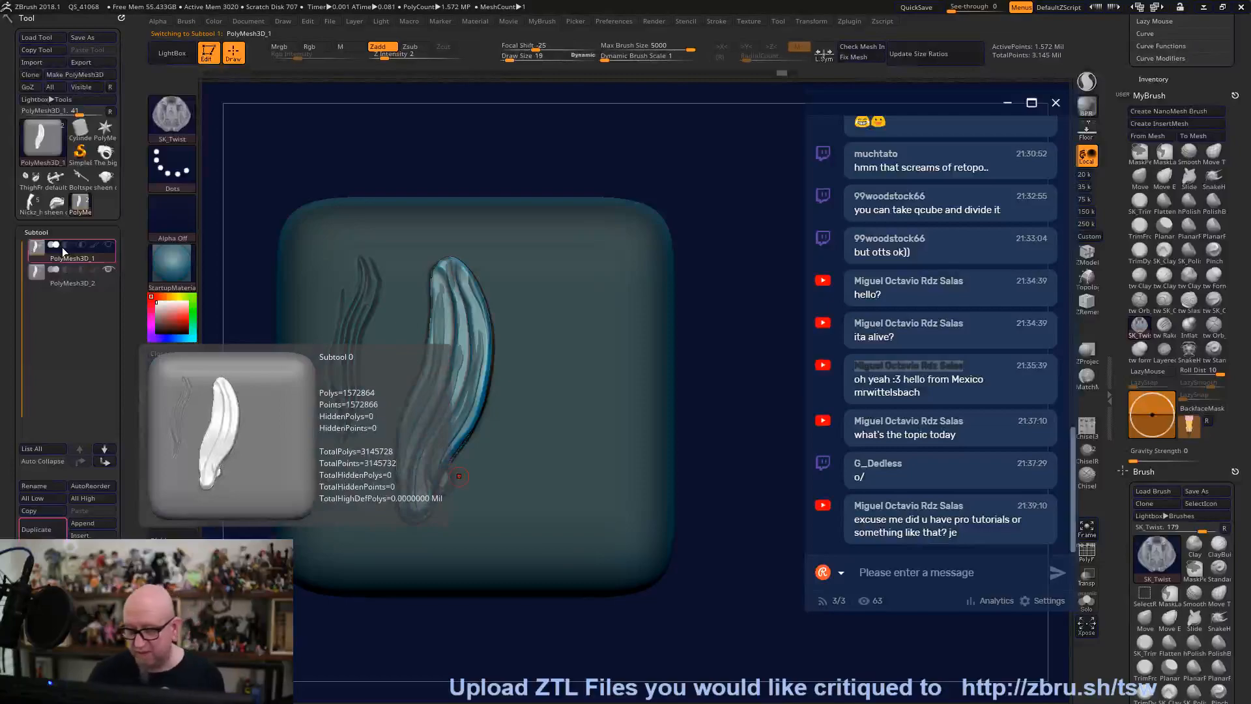
pyautogui.click(109, 268)
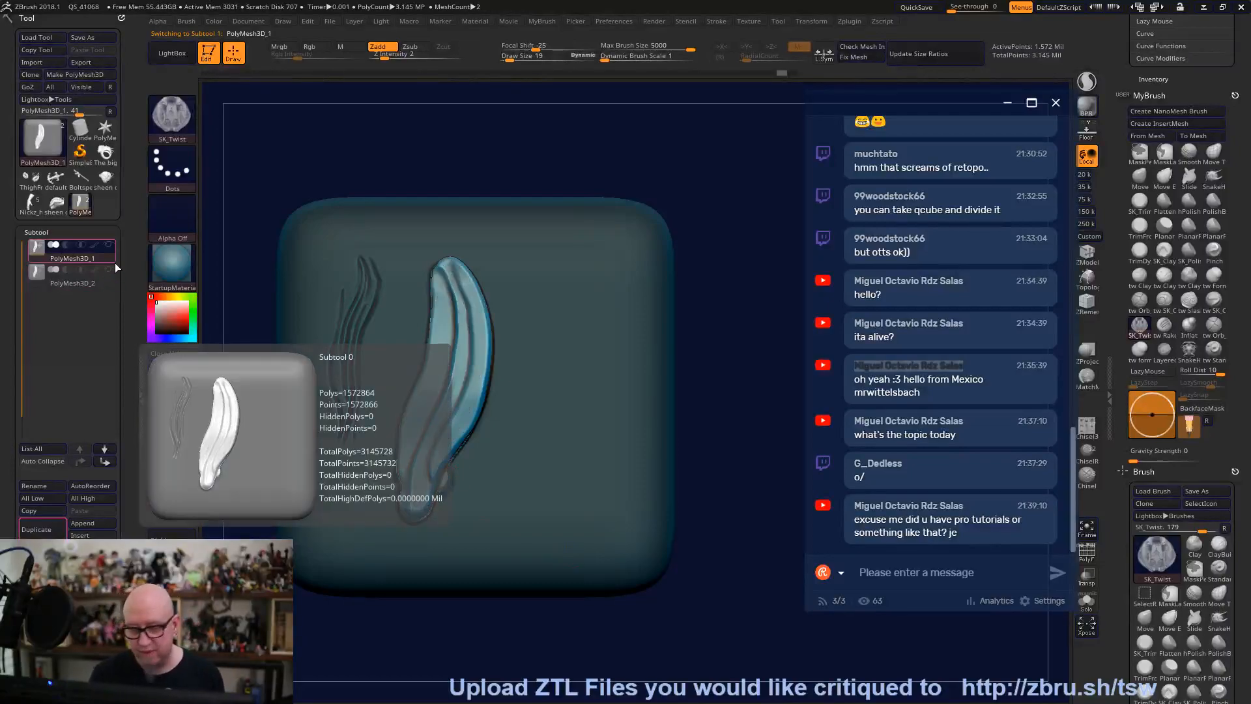
pyautogui.click(1143, 303)
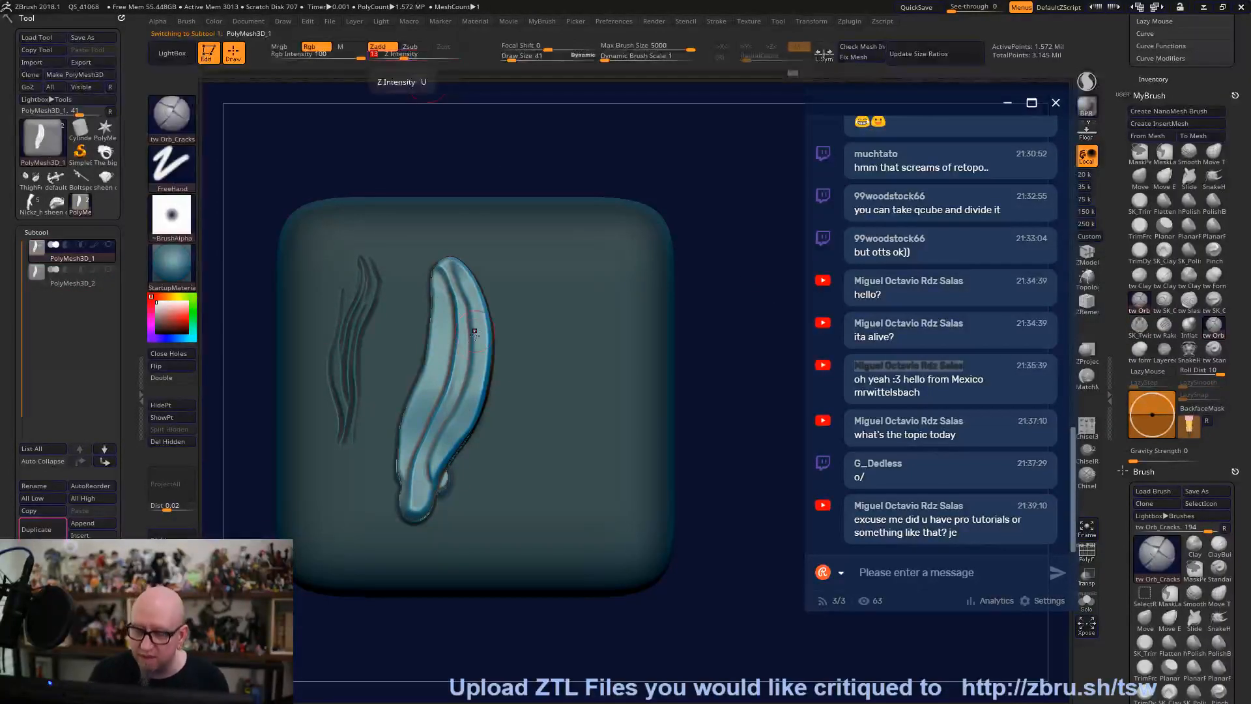
# Try tw Orb_Cracks strokes along the original strip at draw size 41 and Z Intensity 13.
pyautogui.moveTo(471, 297)
pyautogui.mouseDown()
pyautogui.moveTo(480, 355)
pyautogui.moveTo(457, 449)
pyautogui.mouseUp()
pyautogui.moveTo(476, 406); pyautogui.dragTo(469, 401)
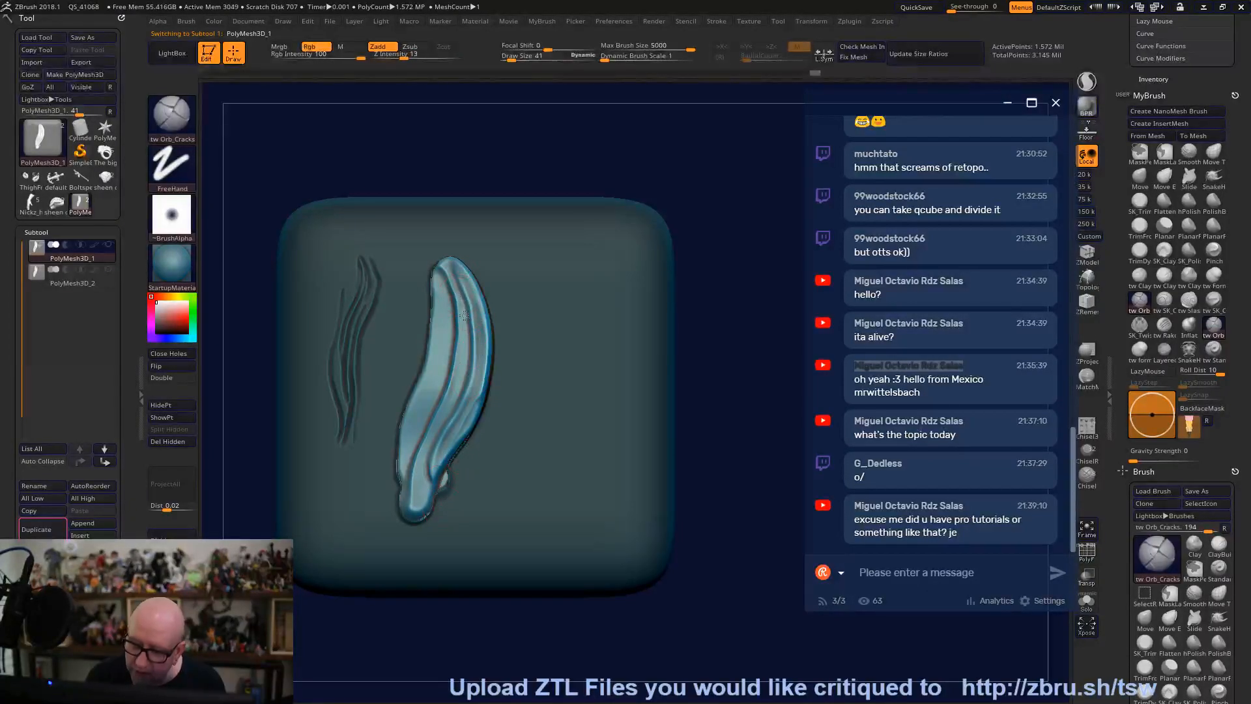
pyautogui.moveTo(420, 505)
pyautogui.mouseDown()
pyautogui.moveTo(440, 282)
pyautogui.moveTo(443, 306)
pyautogui.mouseUp()
pyautogui.press('ctrl')
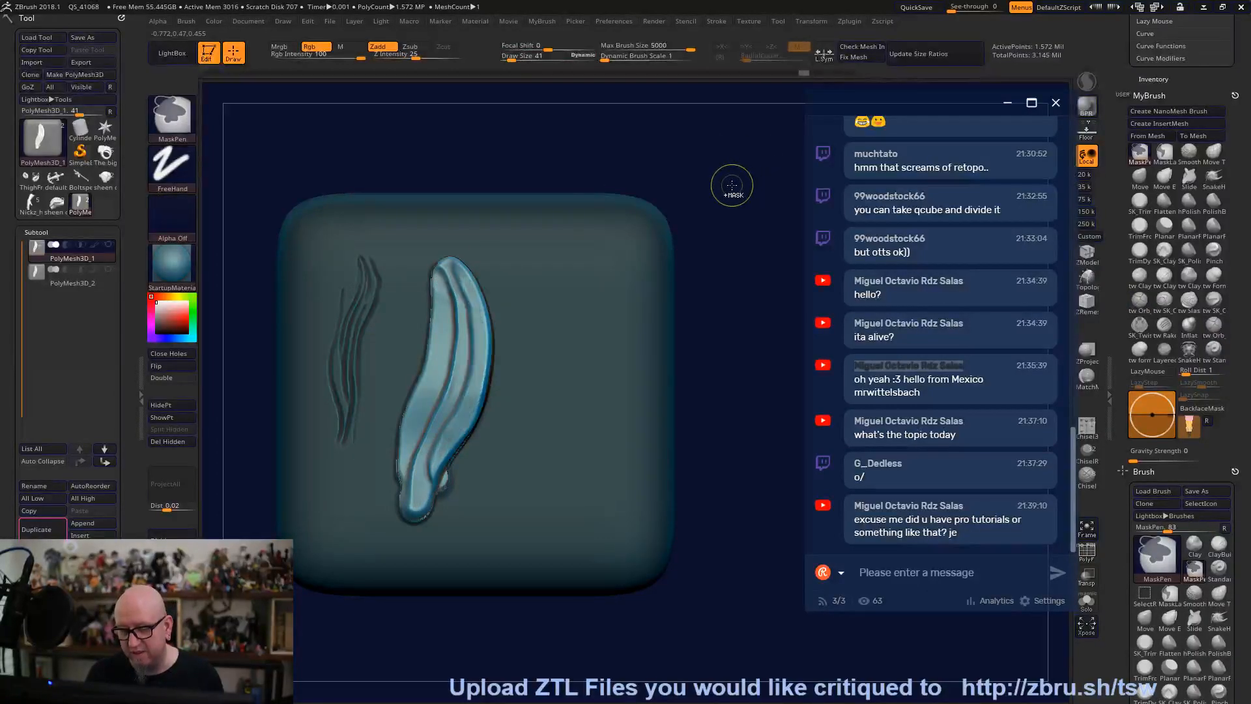
# Set the crack brush's draw size to 11 and Z Intensity to 22.
pyautogui.rightClick(690, 181)
pyautogui.click(688, 180)
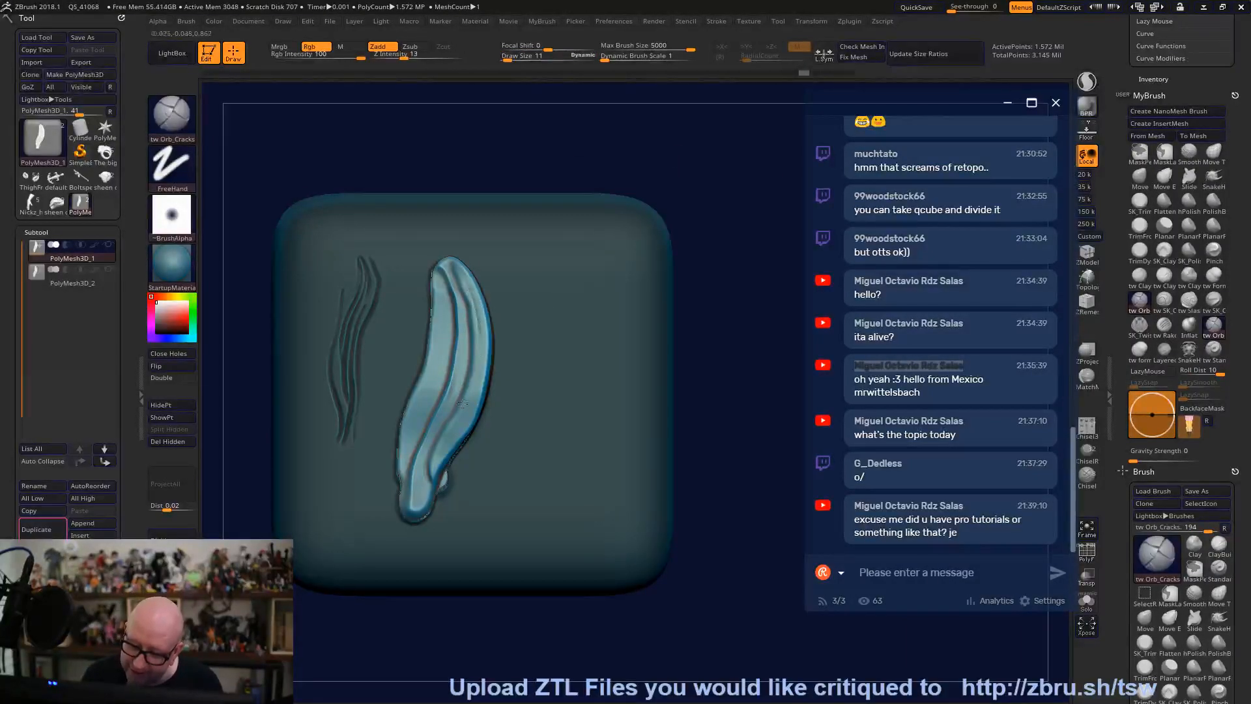
pyautogui.keyDown('alt'); pyautogui.moveTo(720, 156); pyautogui.dragTo(704, 154); pyautogui.keyUp('alt')
pyautogui.moveTo(401, 55); pyautogui.dragTo(413, 55)
pyautogui.keyDown('alt'); pyautogui.moveTo(722, 156); pyautogui.dragTo(727, 228); pyautogui.keyUp('alt')
# Carve fine, closely spaced lines along the full length of the original's strip, including its lower tip.
pyautogui.moveTo(430, 255)
pyautogui.mouseDown()
pyautogui.moveTo(462, 360)
pyautogui.moveTo(421, 495)
pyautogui.mouseUp()
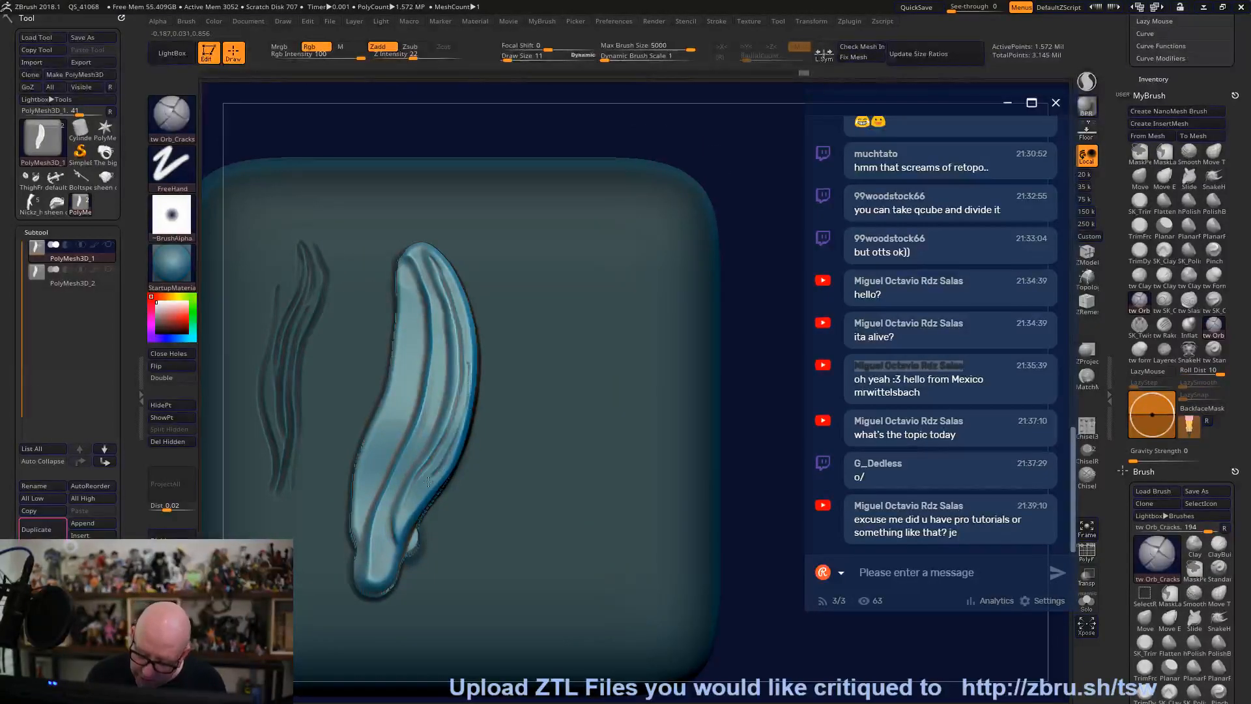
pyautogui.moveTo(433, 295)
pyautogui.mouseDown()
pyautogui.moveTo(441, 352)
pyautogui.moveTo(420, 443)
pyautogui.mouseUp()
pyautogui.moveTo(387, 510); pyautogui.dragTo(381, 577)
pyautogui.moveTo(390, 485); pyautogui.dragTo(369, 581)
pyautogui.moveTo(393, 516); pyautogui.dragTo(386, 569)
pyautogui.moveTo(418, 323); pyautogui.dragTo(390, 443)
pyautogui.moveTo(411, 321); pyautogui.dragTo(365, 473)
pyautogui.moveTo(753, 574)
pyautogui.keyDown('alt'); pyautogui.mouseDown()
pyautogui.moveTo(522, 603)
pyautogui.moveTo(481, 594)
pyautogui.moveTo(423, 648)
pyautogui.mouseUp(); pyautogui.keyUp('alt')
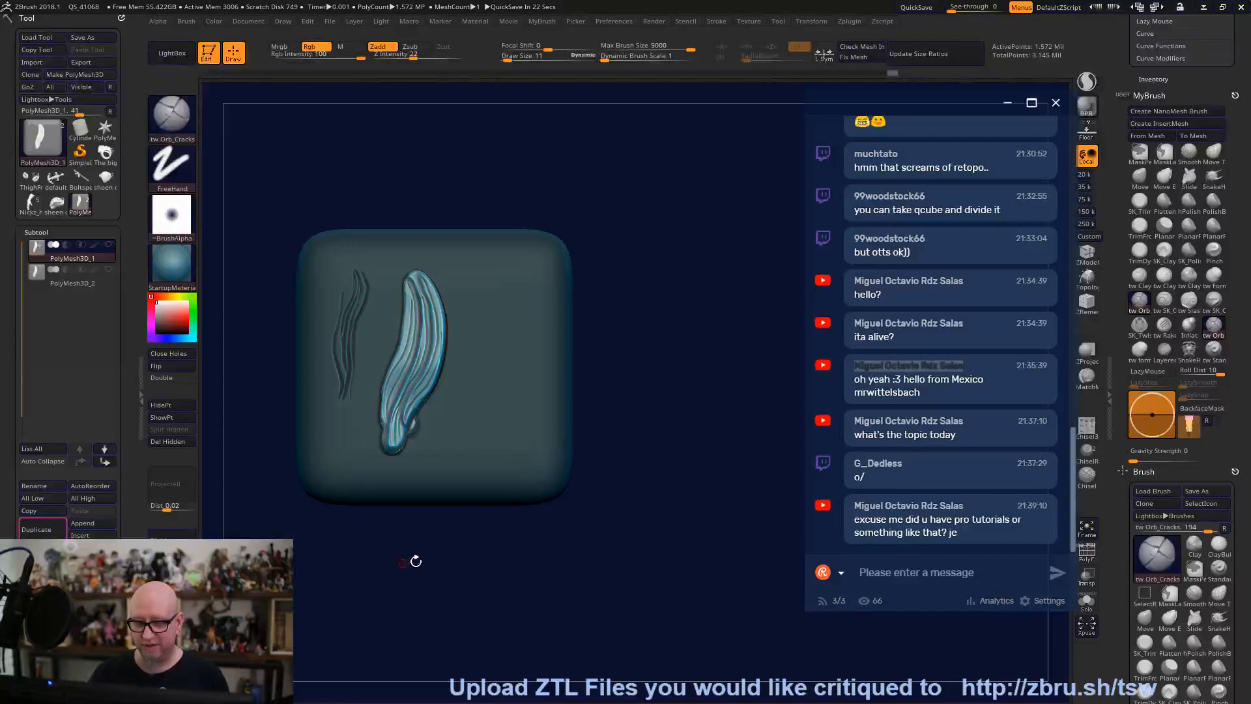
# Switch to the duplicate subtool and carve rows of short cross strokes along its strip's ridges with tw Orb_Cracks.
pyautogui.moveTo(600, 539); pyautogui.dragTo(634, 477)
pyautogui.click(82, 280)
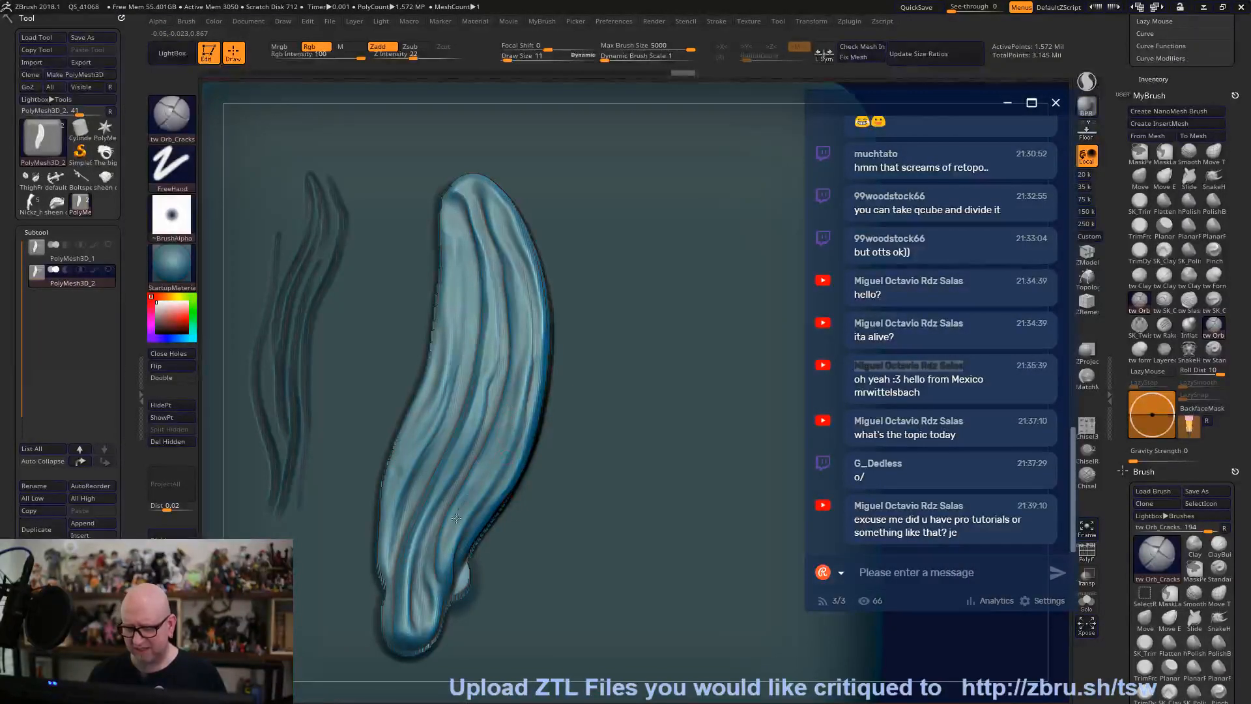
pyautogui.moveTo(906, 671); pyautogui.dragTo(781, 665)
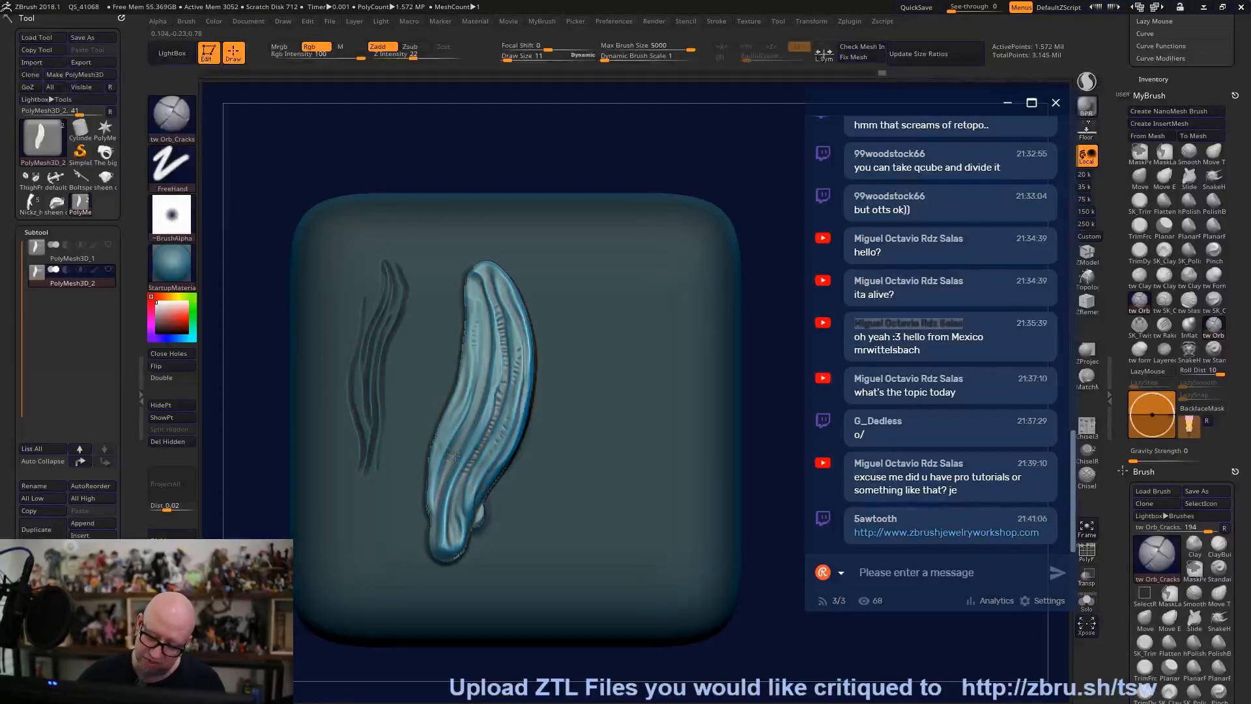
pyautogui.keyDown('alt'); pyautogui.moveTo(733, 162); pyautogui.dragTo(706, 95); pyautogui.keyUp('alt')
pyautogui.keyDown('alt'); pyautogui.moveTo(500, 608); pyautogui.dragTo(483, 510); pyautogui.keyUp('alt')
# Change the material to MAH_Shiny.
pyautogui.click(175, 266)
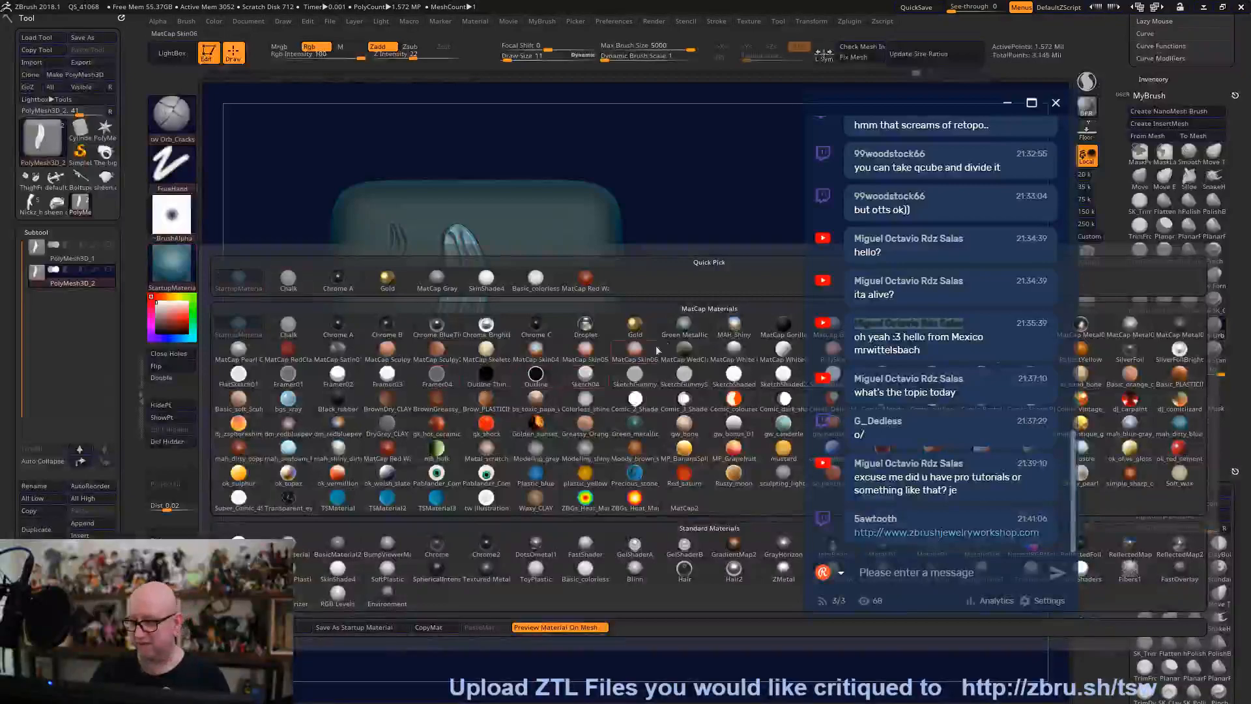
pyautogui.click(733, 324)
pyautogui.moveTo(684, 573); pyautogui.dragTo(703, 526)
# Switch to the original subtool and carve short cracks across the lines of its strip.
pyautogui.click(60, 258)
pyautogui.keyDown('alt'); pyautogui.moveTo(703, 526); pyautogui.dragTo(742, 596); pyautogui.keyUp('alt')
pyautogui.moveTo(444, 261); pyautogui.dragTo(513, 274)
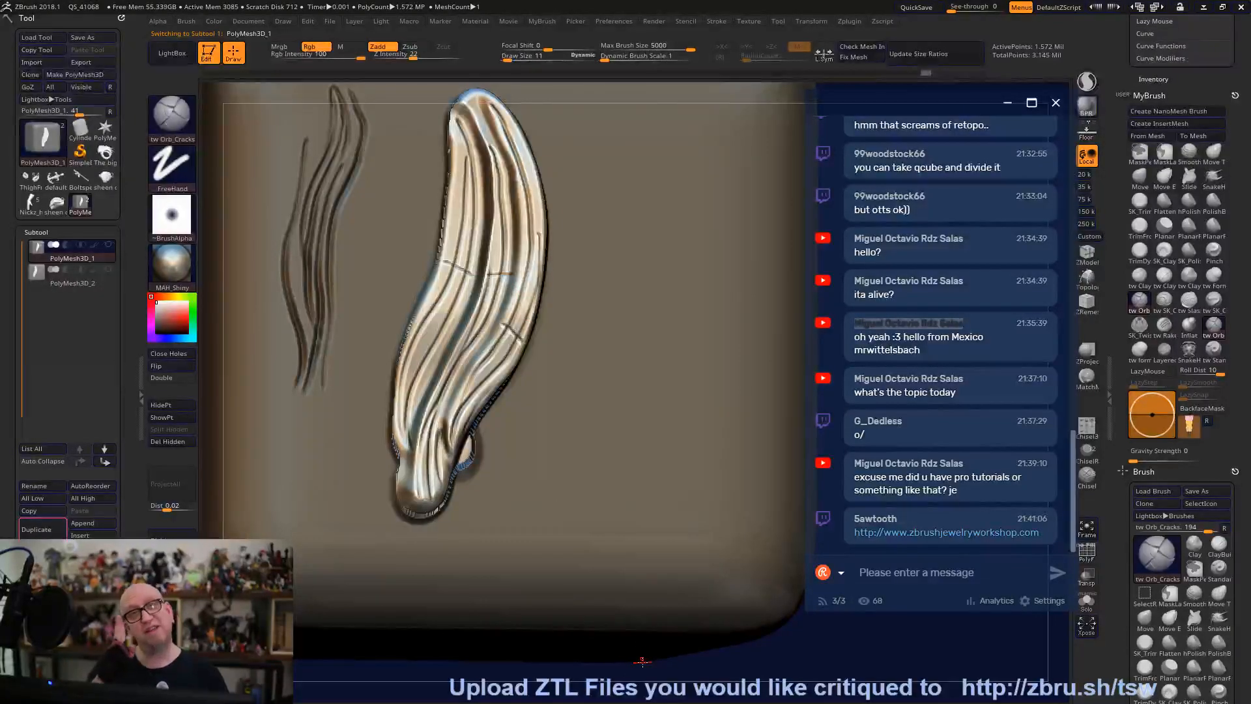
# Switch to the duplicate subtool and carve short cracks across its strip's ridges.
pyautogui.click(59, 284)
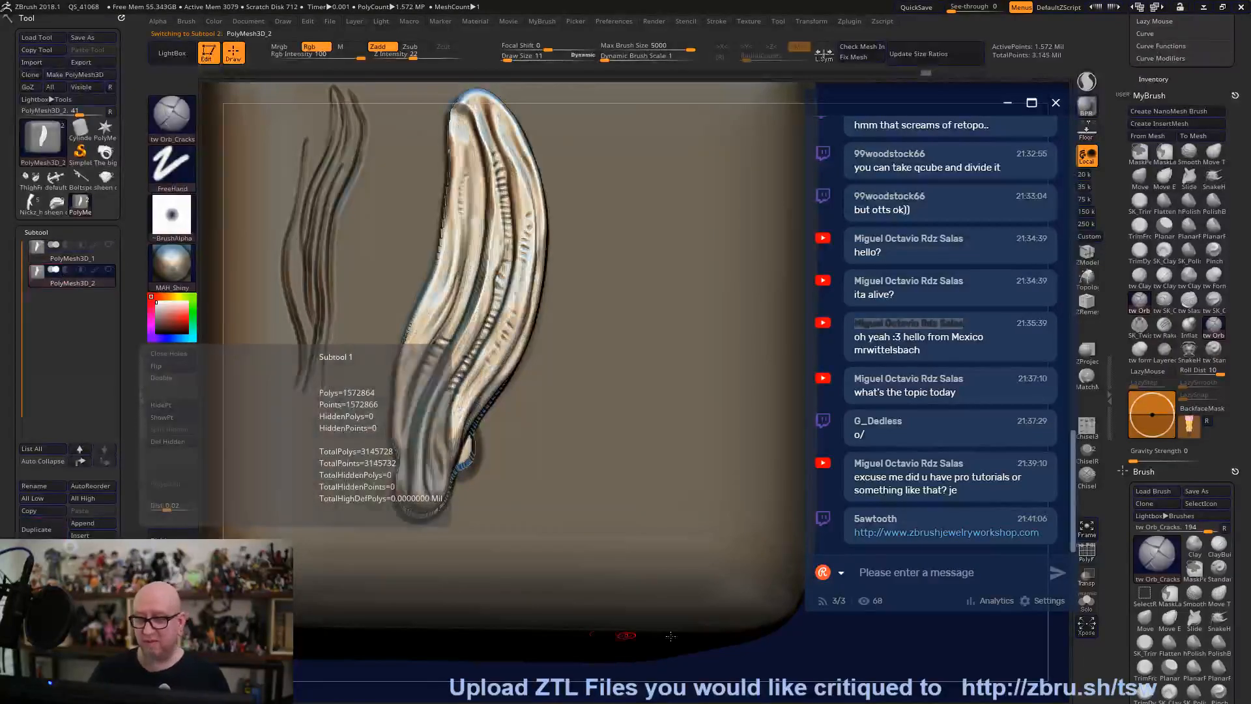
pyautogui.moveTo(803, 601); pyautogui.dragTo(796, 637)
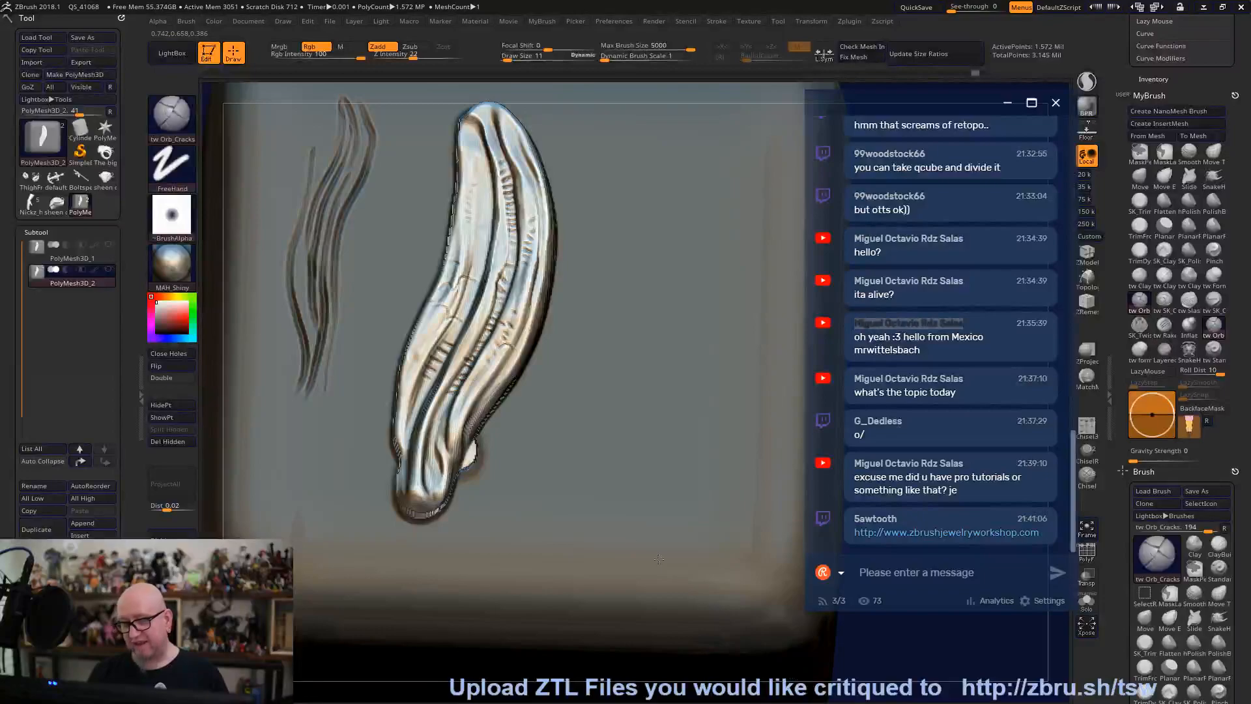
# Examine the carved strips on the duplicate and original subtools from several angles and compare their line details.
pyautogui.keyDown('alt'); pyautogui.moveTo(778, 682); pyautogui.dragTo(262, 495); pyautogui.keyUp('alt')
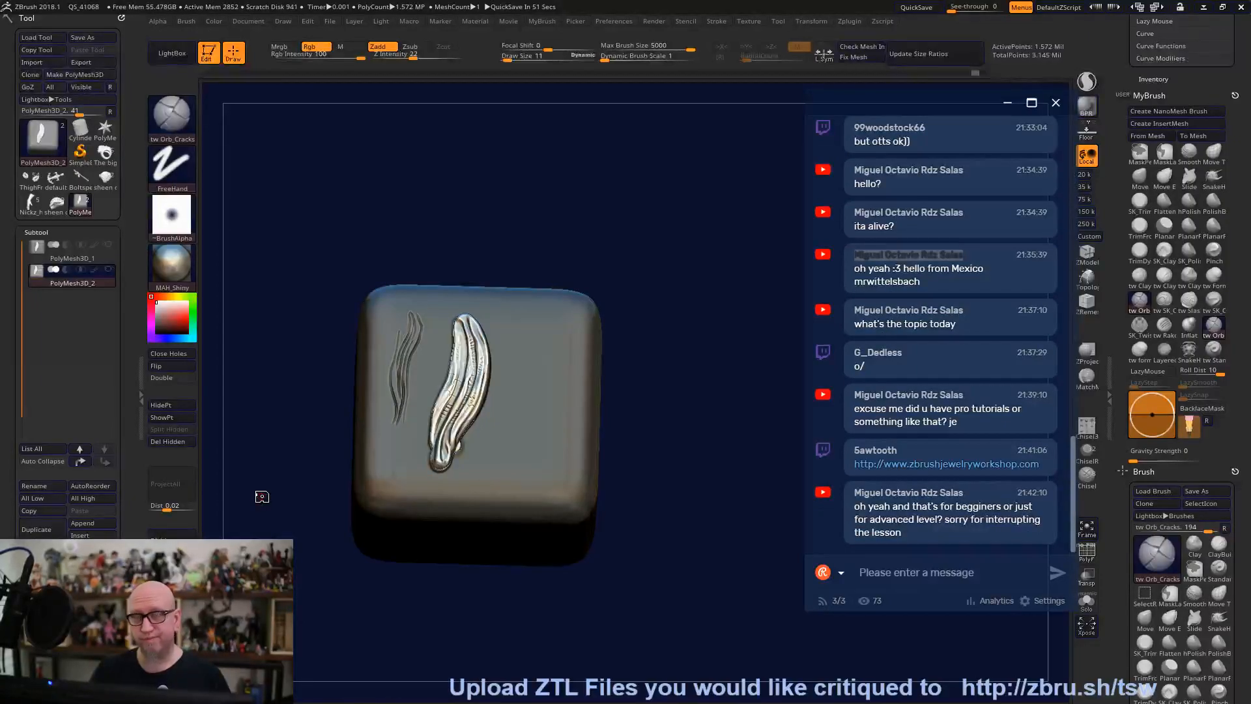
pyautogui.keyDown('shift'); pyautogui.moveTo(549, 619); pyautogui.dragTo(553, 632); pyautogui.keyUp('shift')
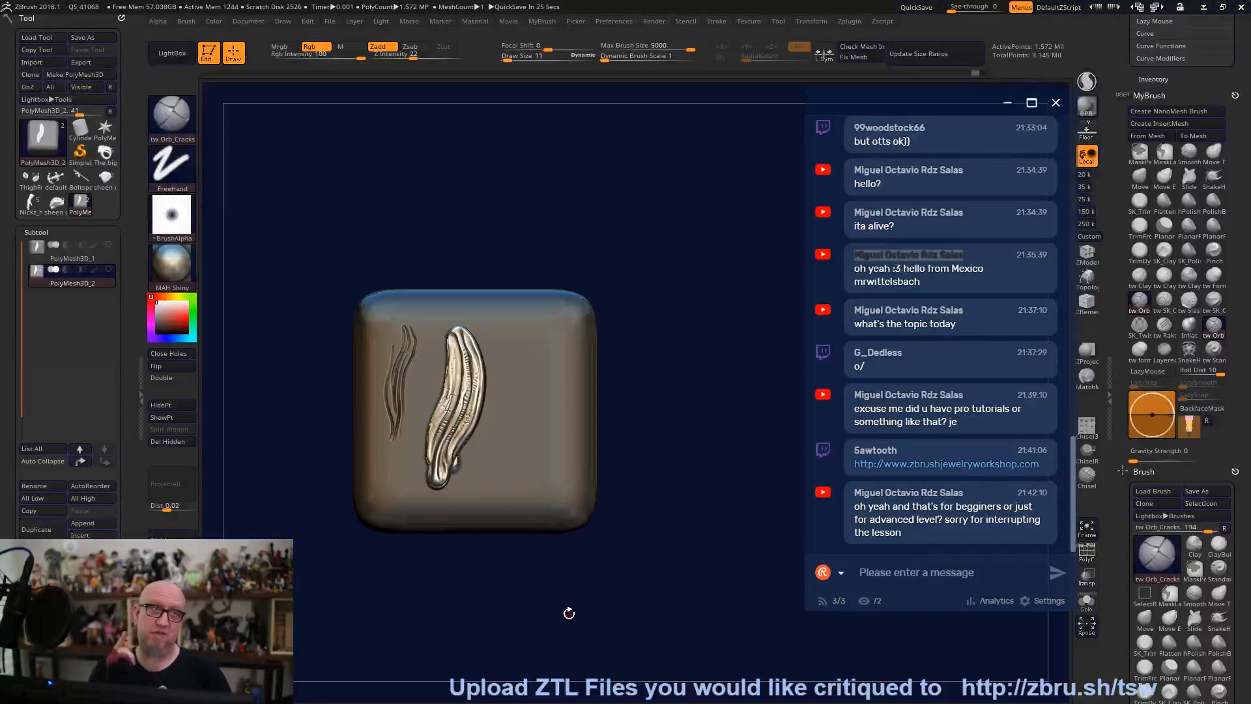
pyautogui.moveTo(569, 612)
pyautogui.mouseDown()
pyautogui.moveTo(628, 559)
pyautogui.moveTo(652, 587)
pyautogui.moveTo(727, 580)
pyautogui.moveTo(496, 571)
pyautogui.mouseUp()
pyautogui.keyDown('alt'); pyautogui.click(496, 571); pyautogui.keyUp('alt')
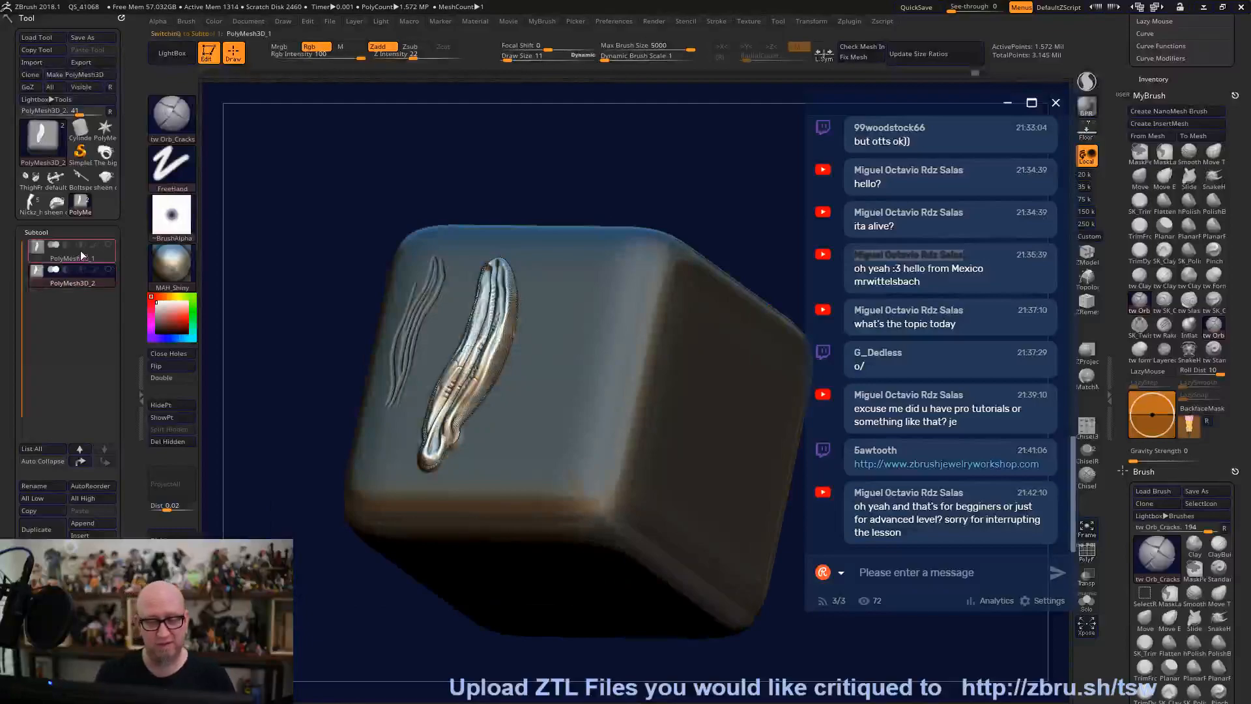
pyautogui.keyDown('shift'); pyautogui.moveTo(769, 417); pyautogui.dragTo(733, 216); pyautogui.keyUp('shift')
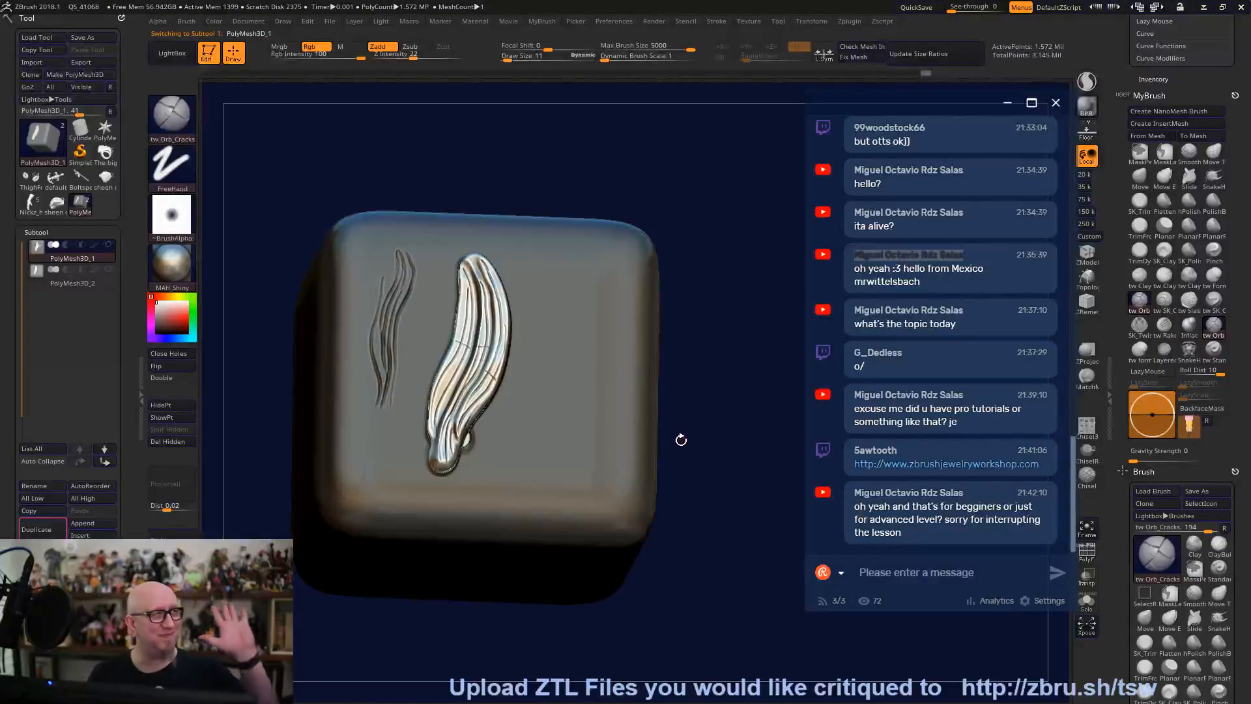
pyautogui.moveTo(679, 455)
pyautogui.keyDown('alt'); pyautogui.mouseDown()
pyautogui.moveTo(693, 550)
pyautogui.moveTo(706, 553)
pyautogui.moveTo(681, 567)
pyautogui.moveTo(695, 418)
pyautogui.moveTo(697, 472)
pyautogui.mouseUp(); pyautogui.keyUp('alt')
pyautogui.moveTo(479, 464)
pyautogui.keyDown('alt'); pyautogui.mouseDown()
pyautogui.moveTo(479, 340)
pyautogui.moveTo(758, 153)
pyautogui.moveTo(619, 456)
pyautogui.mouseUp(); pyautogui.keyUp('alt')
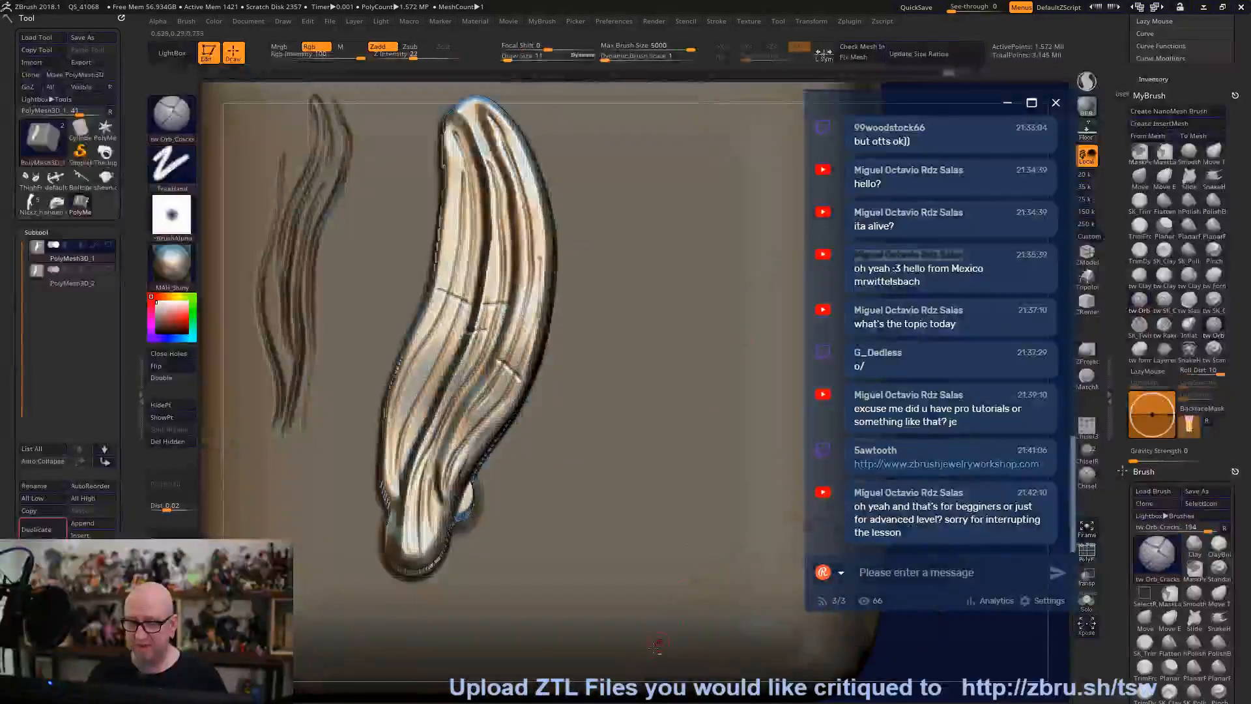
pyautogui.moveTo(600, 586)
pyautogui.keyDown('alt'); pyautogui.mouseDown()
pyautogui.moveTo(600, 615)
pyautogui.moveTo(602, 595)
pyautogui.moveTo(566, 580)
pyautogui.mouseUp(); pyautogui.keyUp('alt')
pyautogui.press('ctrl')
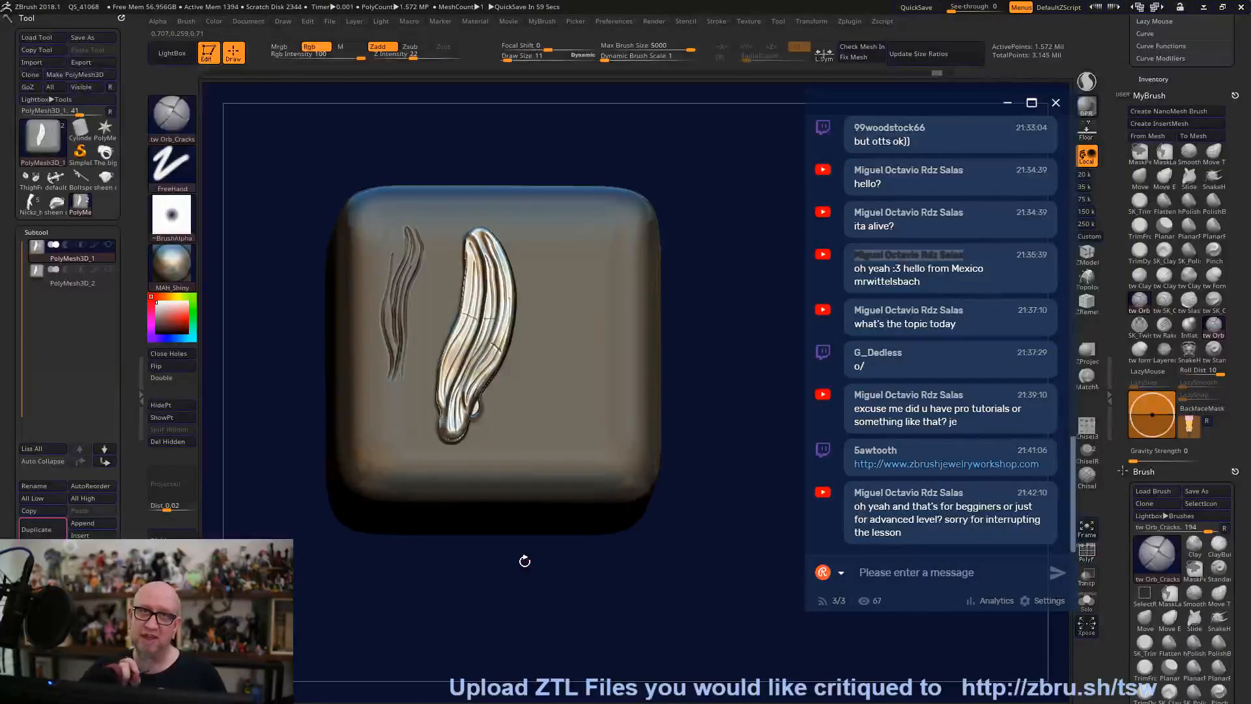
pyautogui.press('ctrl')
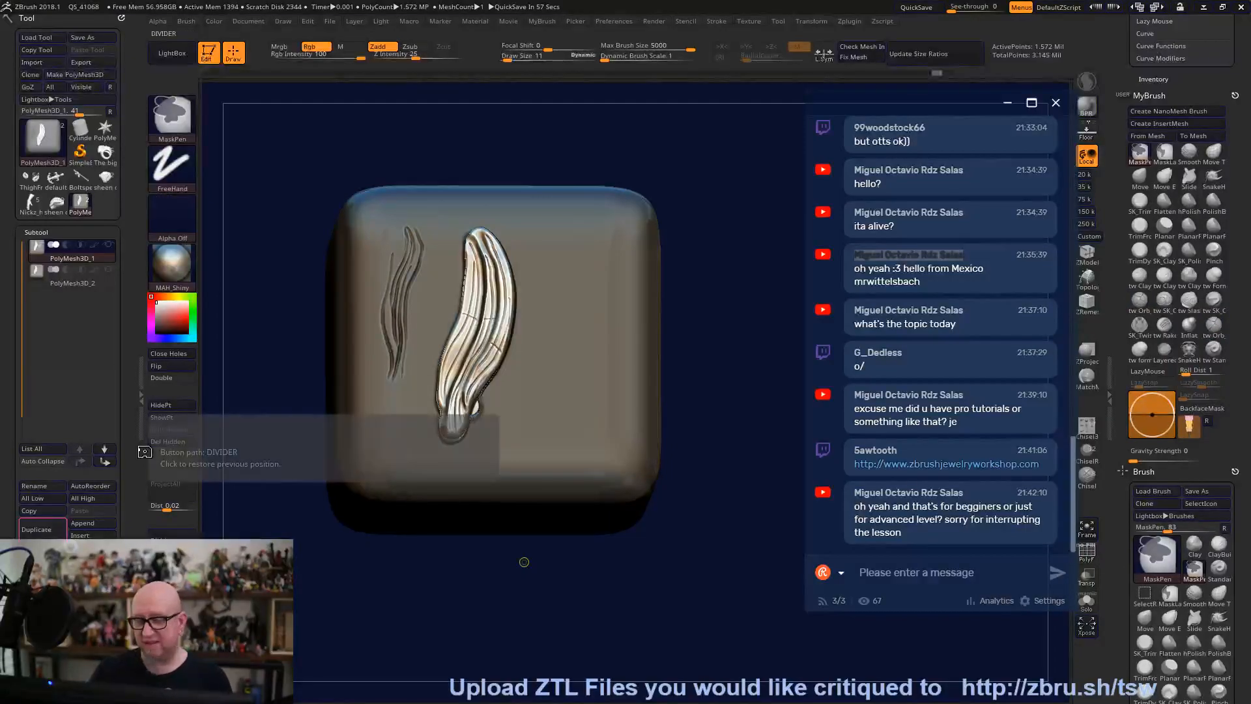
# Delete the duplicate subtool PolyMesh3D_2.
pyautogui.click(110, 278)
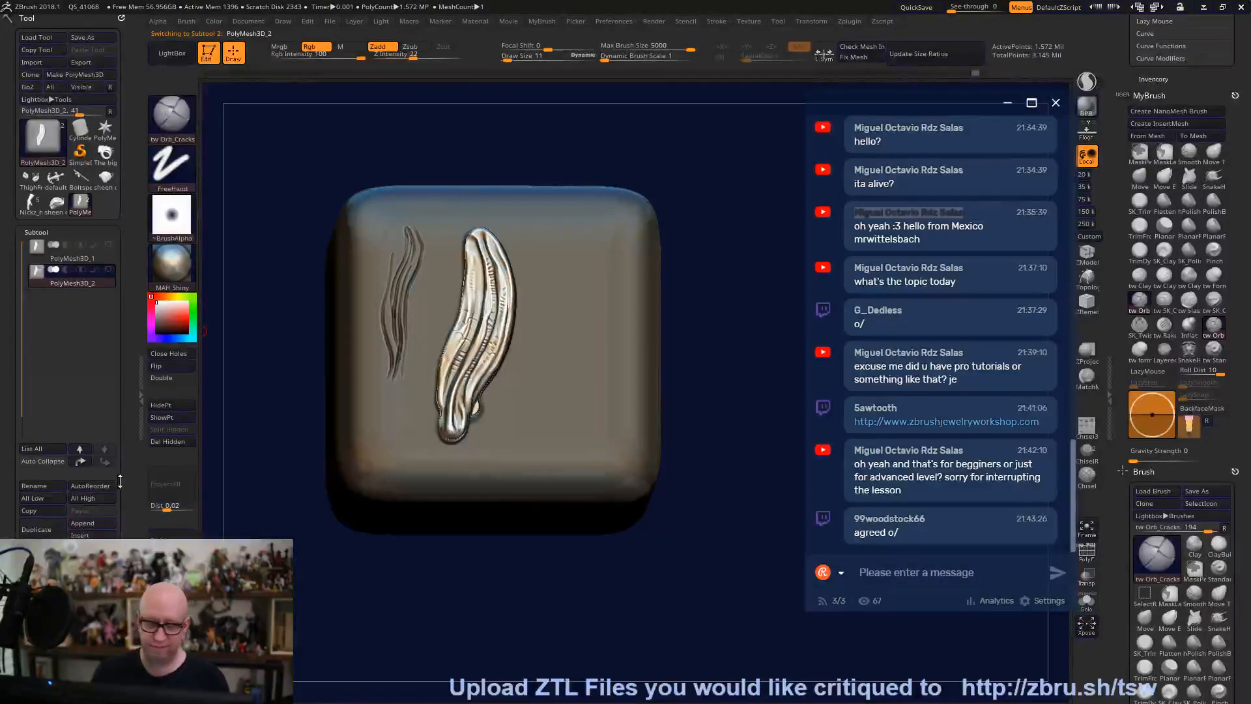
pyautogui.click(168, 441)
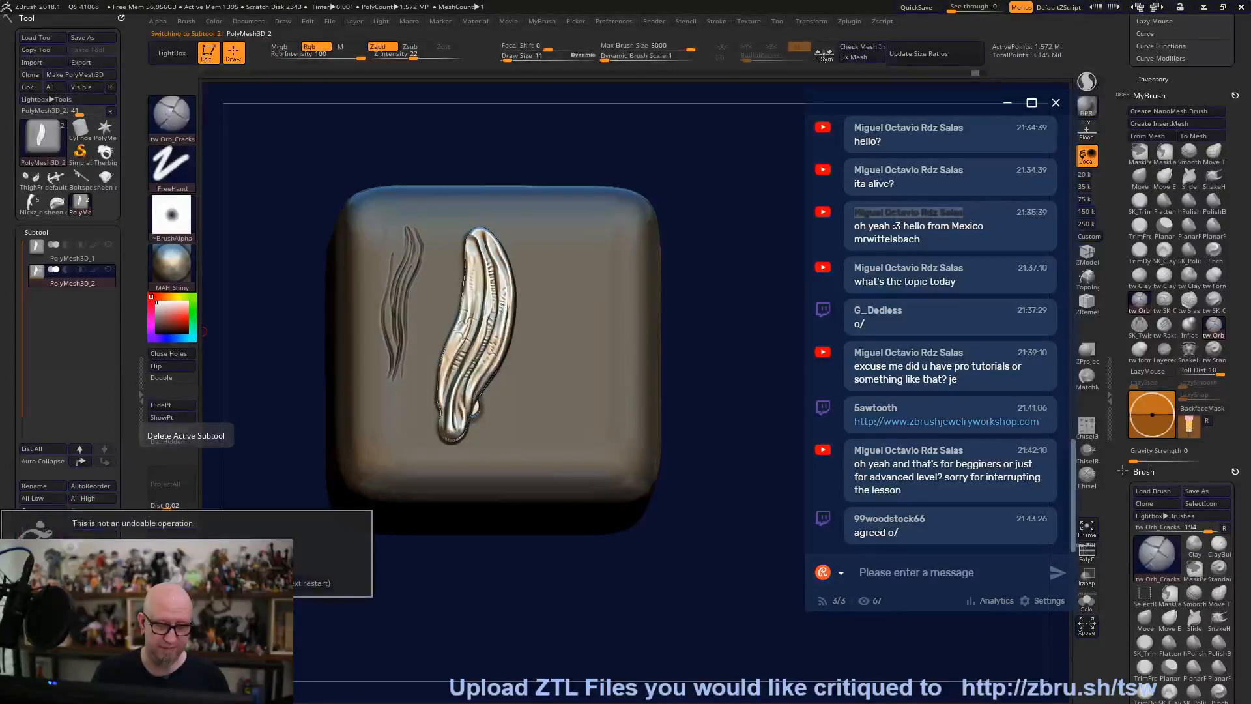
pyautogui.click(79, 553)
# Ready the tw ClayTubes brush for the cube's blank side with a draw size of 48.
pyautogui.moveTo(391, 586); pyautogui.dragTo(388, 615)
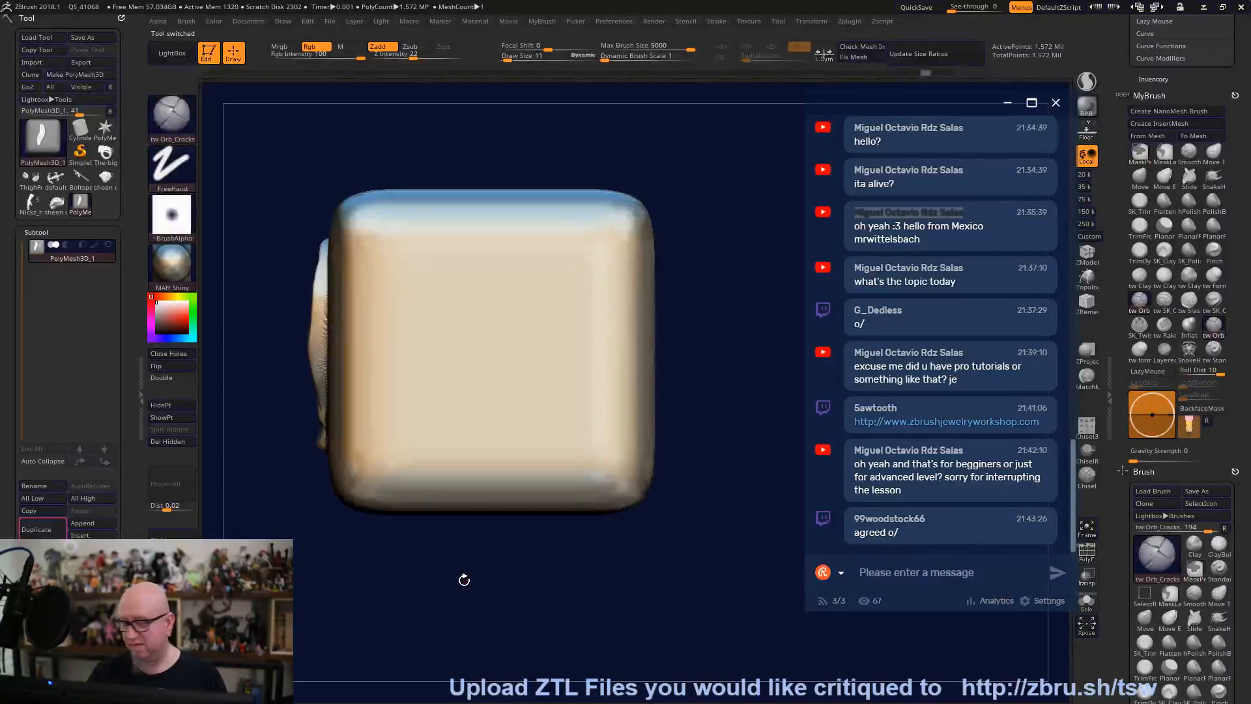
pyautogui.click(1140, 277)
pyautogui.moveTo(568, 624)
pyautogui.mouseDown()
pyautogui.moveTo(575, 569)
pyautogui.moveTo(536, 405)
pyautogui.mouseUp()
pyautogui.press('space')
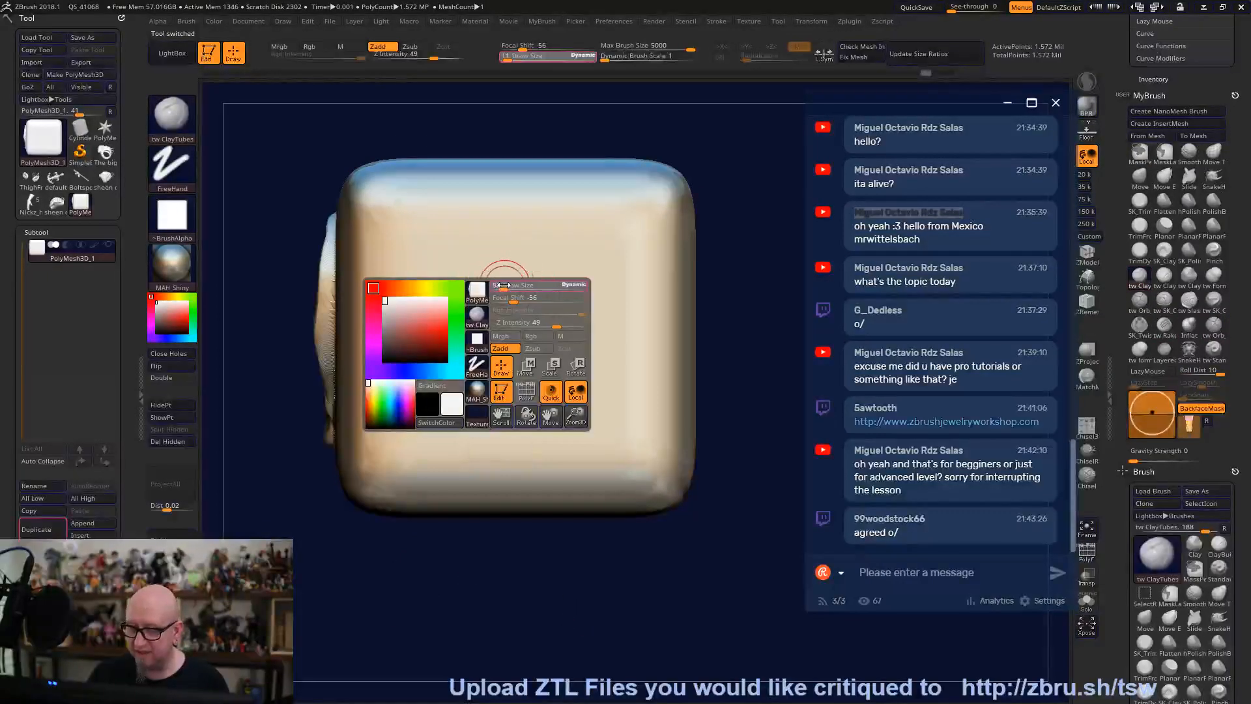
pyautogui.moveTo(501, 287); pyautogui.dragTo(508, 288)
pyautogui.press('shift')
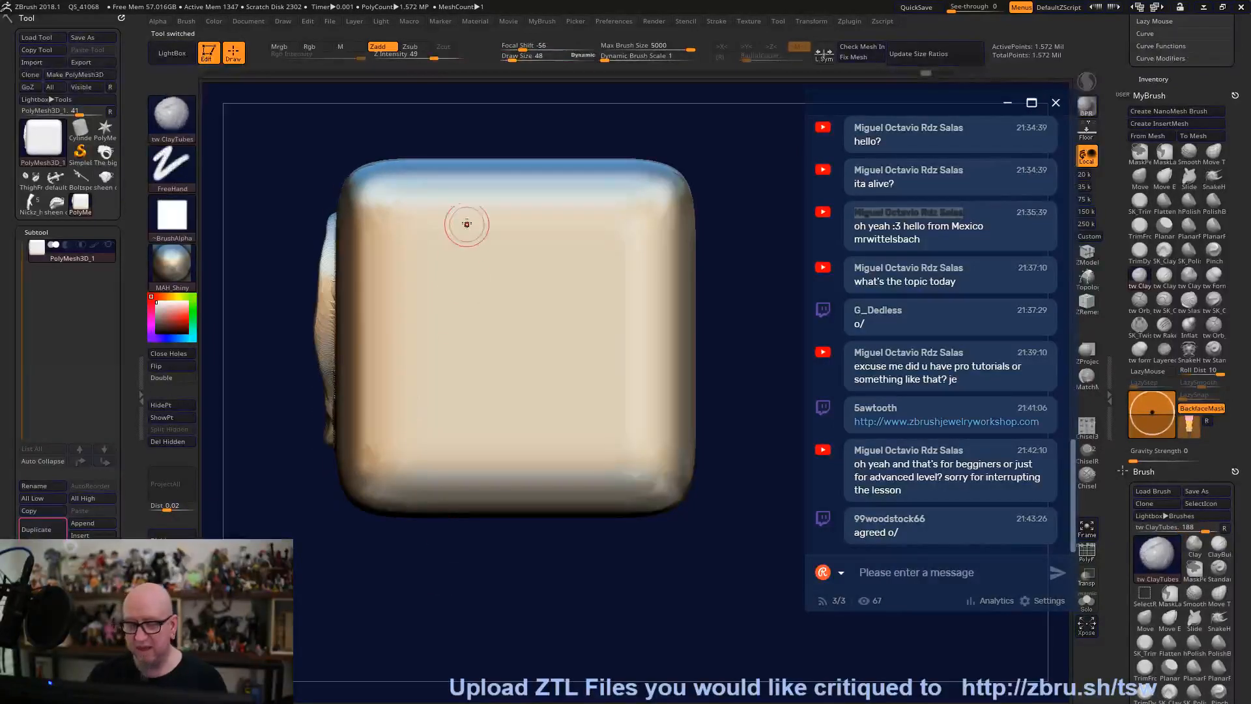
# Build up overlapping stepped clay layers on the cube's blank side with tw ClayTubes, each smaller than the one beneath.
pyautogui.moveTo(464, 196); pyautogui.dragTo(464, 401)
pyautogui.moveTo(465, 176); pyautogui.dragTo(458, 303)
pyautogui.moveTo(485, 374); pyautogui.dragTo(577, 292)
pyautogui.moveTo(476, 433)
pyautogui.mouseDown()
pyautogui.moveTo(590, 312)
pyautogui.moveTo(495, 306)
pyautogui.moveTo(527, 225)
pyautogui.moveTo(549, 353)
pyautogui.moveTo(469, 443)
pyautogui.moveTo(438, 378)
pyautogui.mouseUp()
pyautogui.moveTo(518, 420)
pyautogui.mouseDown()
pyautogui.moveTo(512, 398)
pyautogui.moveTo(590, 261)
pyautogui.moveTo(531, 212)
pyautogui.moveTo(498, 267)
pyautogui.moveTo(479, 263)
pyautogui.moveTo(488, 391)
pyautogui.moveTo(553, 303)
pyautogui.moveTo(508, 325)
pyautogui.moveTo(502, 340)
pyautogui.moveTo(573, 254)
pyautogui.mouseUp()
pyautogui.moveTo(504, 310)
pyautogui.mouseDown()
pyautogui.moveTo(524, 267)
pyautogui.moveTo(564, 286)
pyautogui.moveTo(489, 364)
pyautogui.mouseUp()
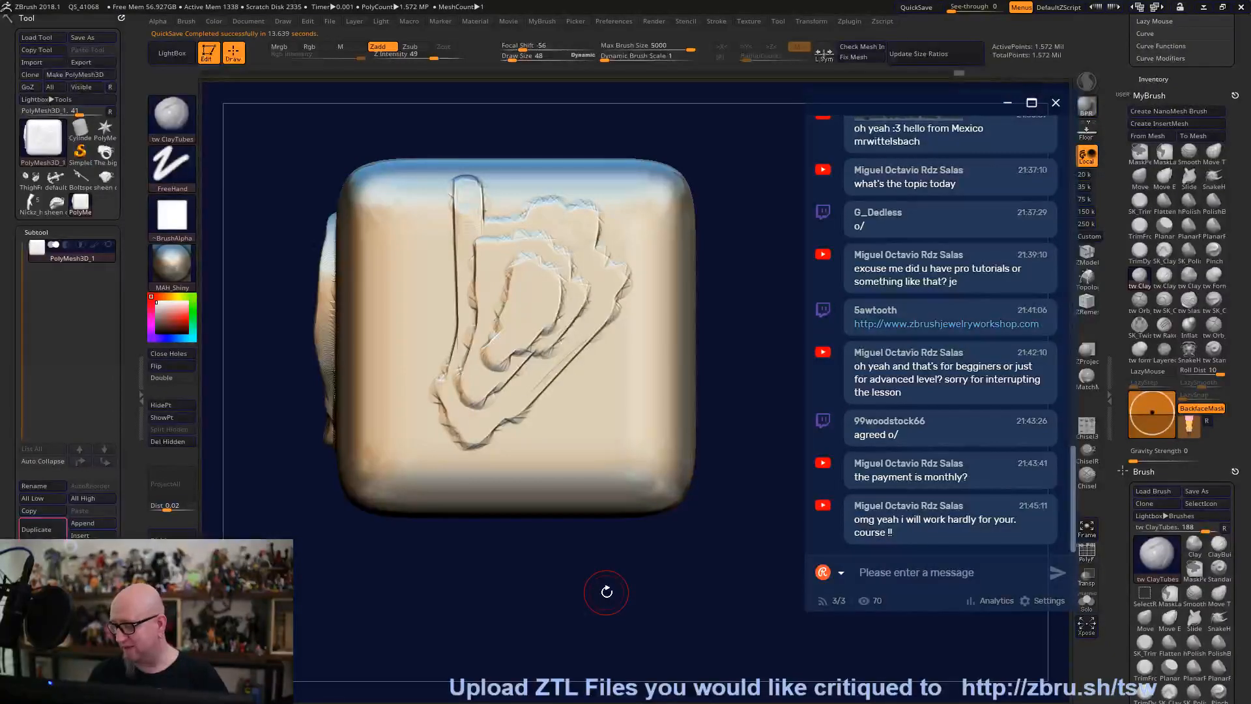
# Undo the stepped clay layers on the cube's blank side.
pyautogui.moveTo(562, 622)
pyautogui.mouseDown()
pyautogui.moveTo(566, 605)
pyautogui.moveTo(568, 648)
pyautogui.moveTo(543, 621)
pyautogui.moveTo(516, 642)
pyautogui.moveTo(535, 658)
pyautogui.moveTo(519, 648)
pyautogui.mouseUp()
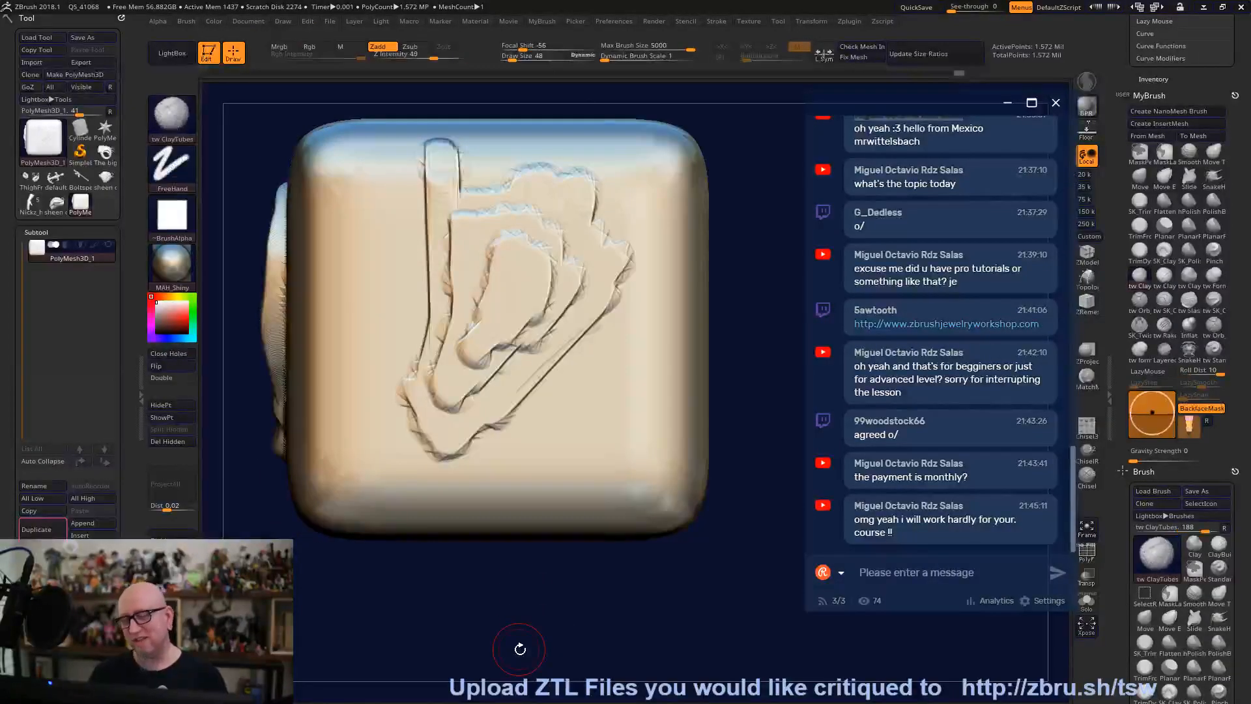
pyautogui.hotkey('ctrl', 'z')
pyautogui.hotkey('ctrl', 'z')
pyautogui.hotkey('ctrl', 'z')
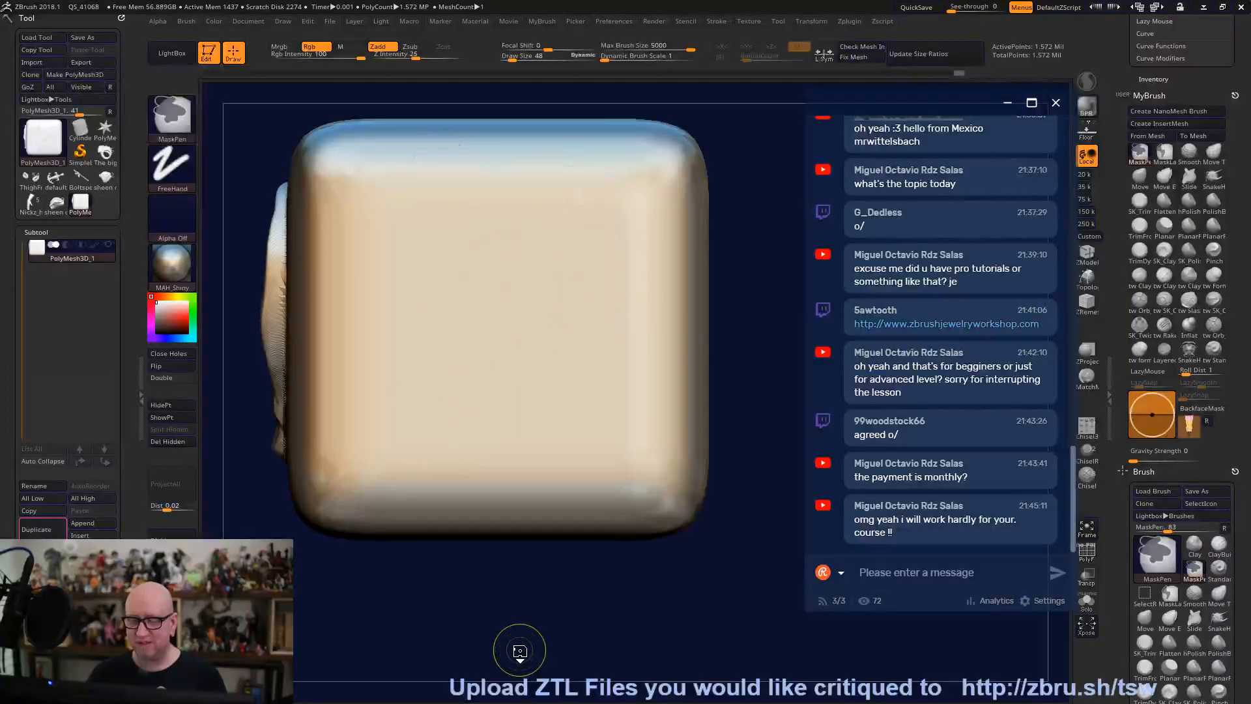
pyautogui.hotkey('ctrl', 'shift')
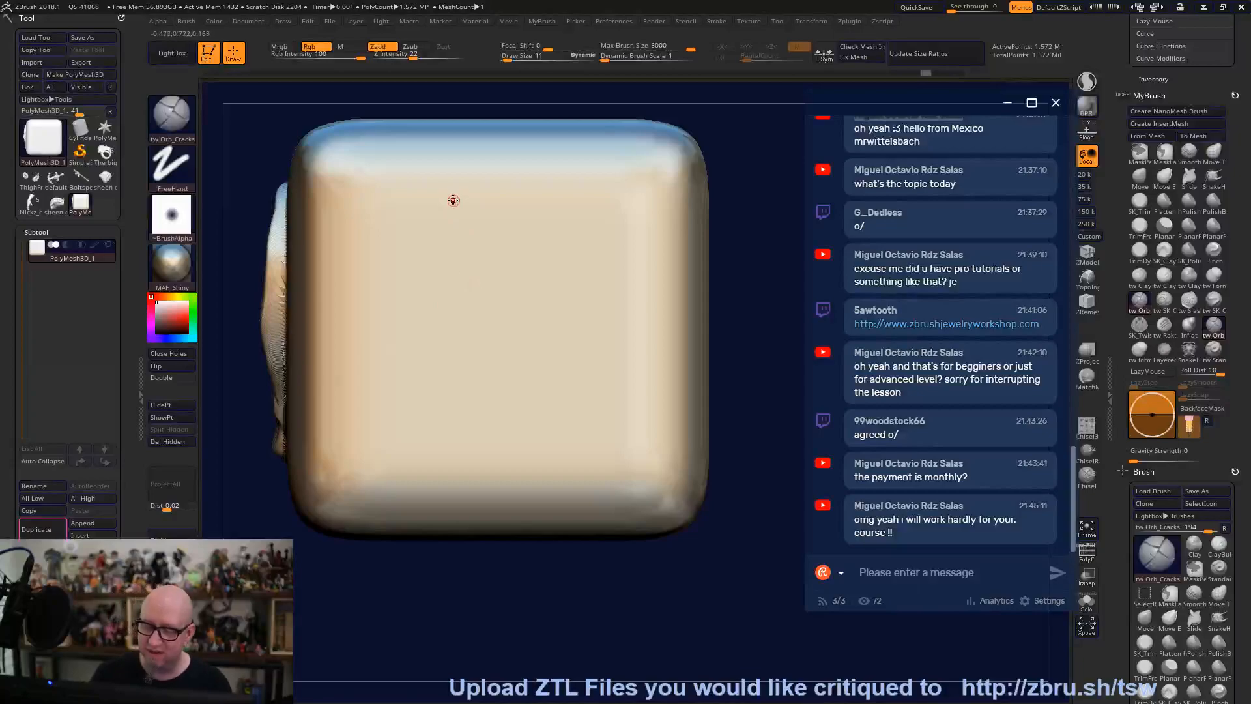
# Try to carve a large curved outline with sharp corners on the cube's blank side with tw Orb_Cracks.
pyautogui.moveTo(459, 212)
pyautogui.mouseDown()
pyautogui.moveTo(414, 315)
pyautogui.moveTo(413, 402)
pyautogui.moveTo(546, 441)
pyautogui.moveTo(593, 384)
pyautogui.mouseUp()
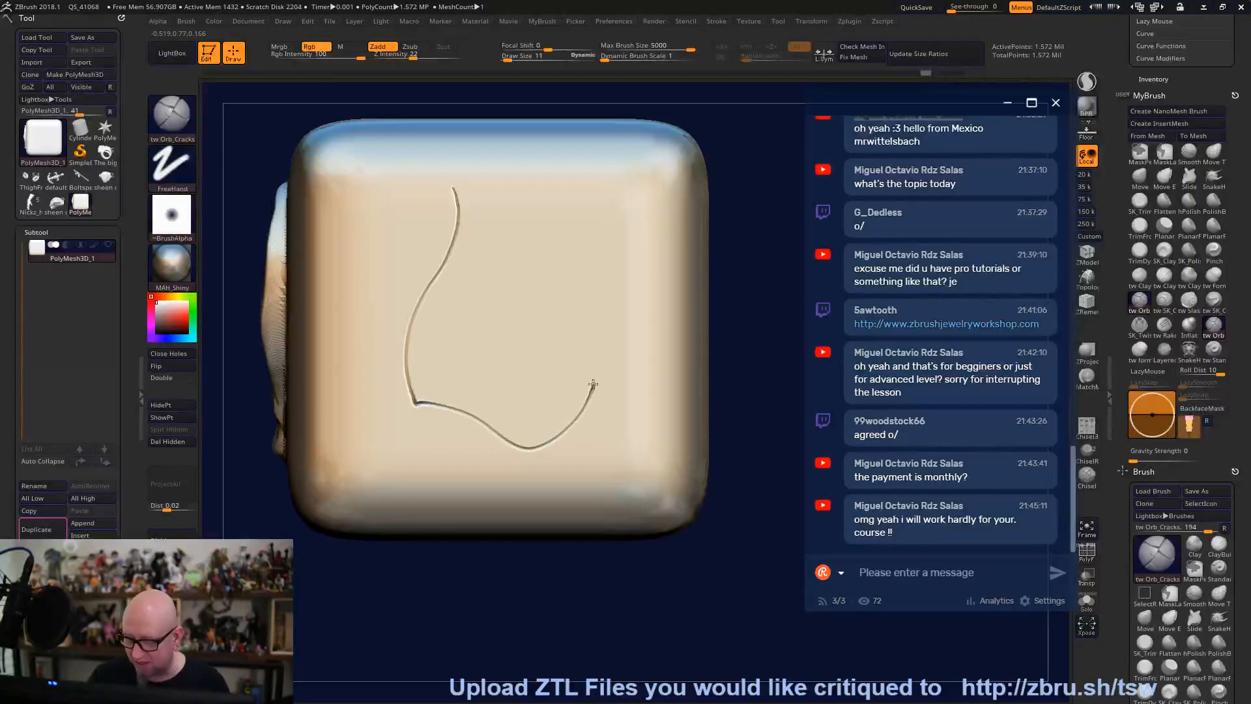
pyautogui.moveTo(540, 335)
pyautogui.mouseDown()
pyautogui.moveTo(553, 246)
pyautogui.moveTo(474, 180)
pyautogui.mouseUp()
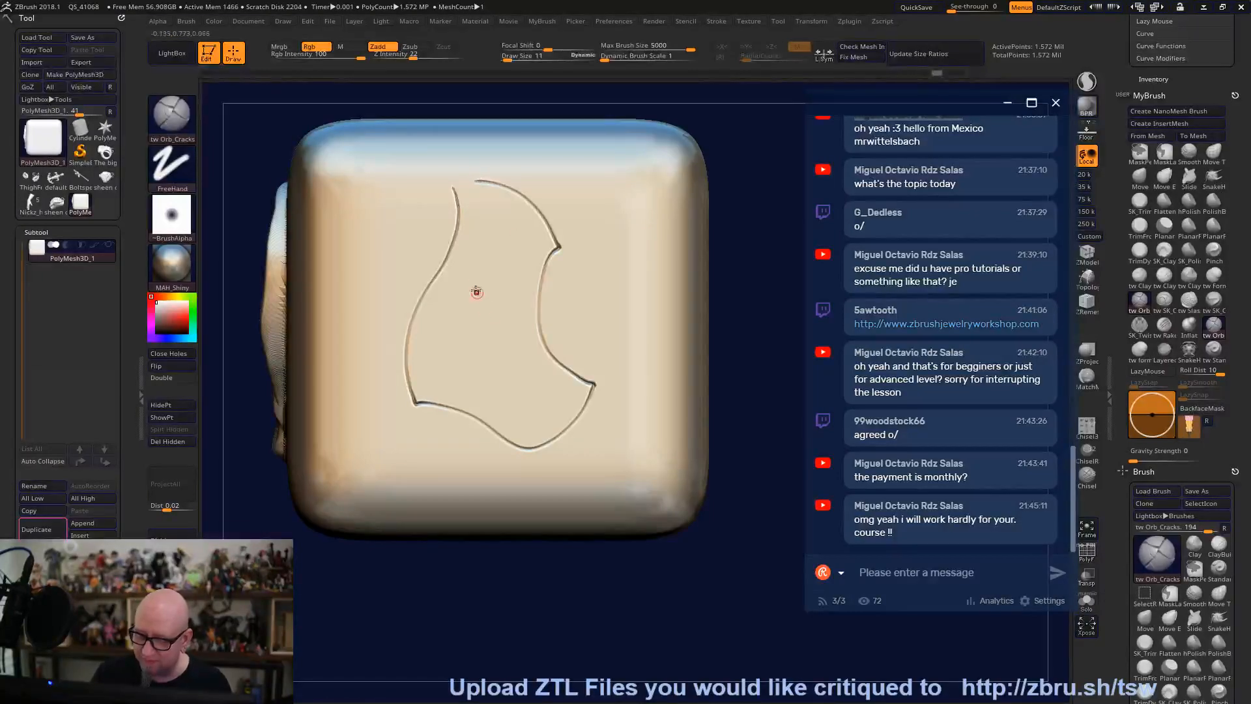
pyautogui.hotkey('ctrl', 'z')
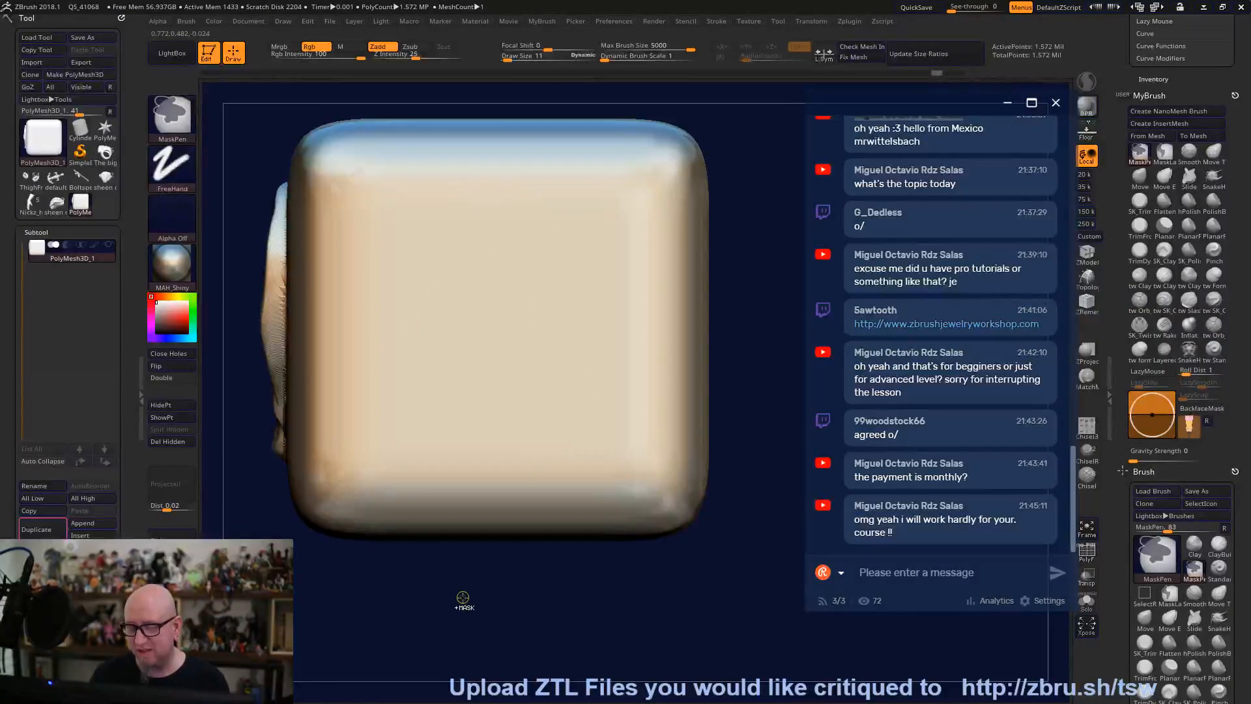
# Carve a pouch outline with a flap and a round button using tw Orb_Cracks at draw size 24.
pyautogui.press('space')
pyautogui.moveTo(441, 209)
pyautogui.mouseDown()
pyautogui.moveTo(424, 202)
pyautogui.moveTo(485, 211)
pyautogui.moveTo(494, 361)
pyautogui.mouseUp()
pyautogui.moveTo(389, 228)
pyautogui.mouseDown()
pyautogui.moveTo(383, 364)
pyautogui.moveTo(495, 370)
pyautogui.moveTo(495, 265)
pyautogui.moveTo(443, 215)
pyautogui.moveTo(381, 231)
pyautogui.moveTo(420, 291)
pyautogui.moveTo(461, 291)
pyautogui.moveTo(494, 222)
pyautogui.mouseUp()
pyautogui.moveTo(438, 271); pyautogui.dragTo(440, 267)
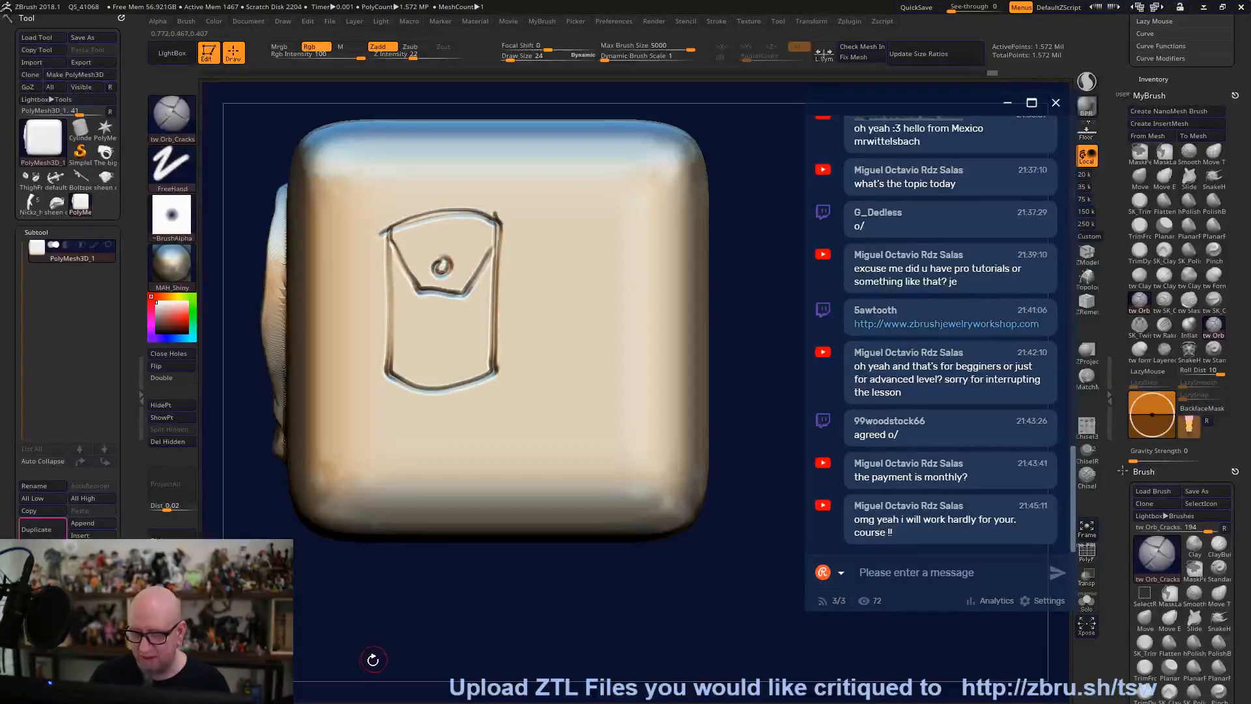
# Undo the carved pouch outline strokes on the cube's blank side.
pyautogui.moveTo(367, 640); pyautogui.dragTo(401, 643)
pyautogui.hotkey('ctrl', 'z')
pyautogui.hotkey('ctrl', 'z')
pyautogui.hotkey('ctrl', 'z')
pyautogui.hotkey('ctrl', 'z')
pyautogui.hotkey('ctrl', 'z')
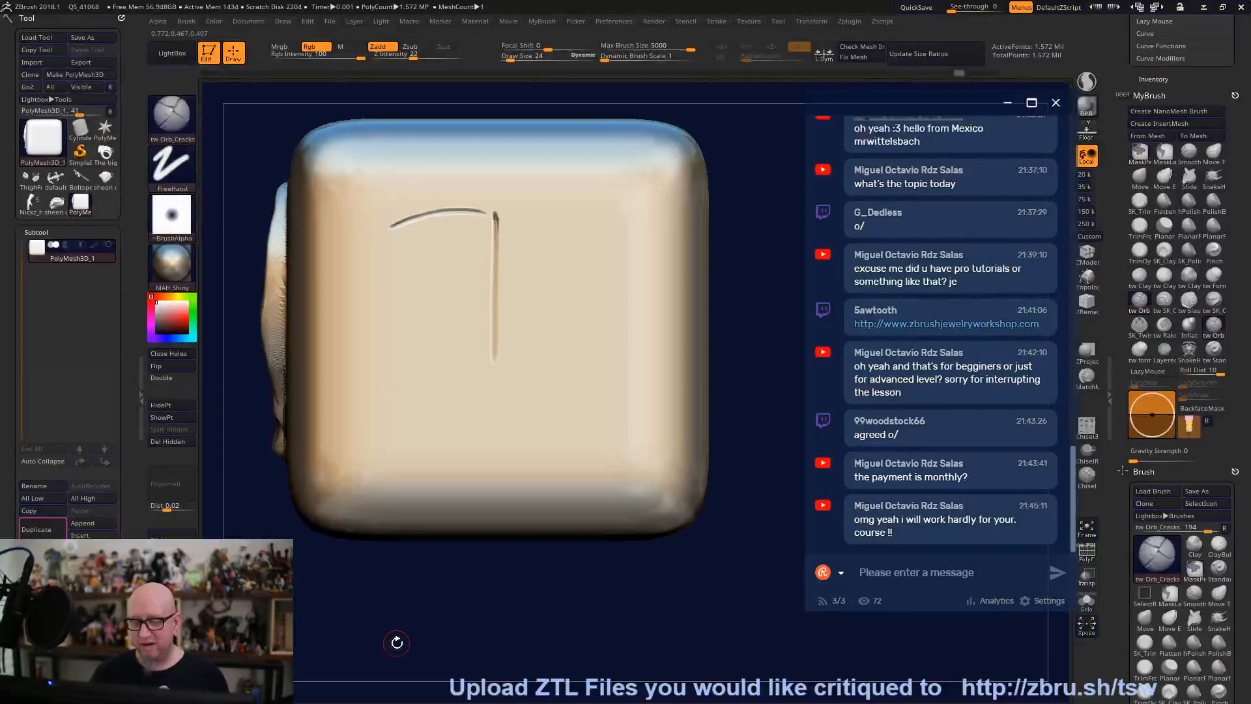
# Build up a raised rounded pouch block on the cleared cube side with tw ClayTubes and smooth its surface.
pyautogui.click(1138, 299)
pyautogui.click(1143, 286)
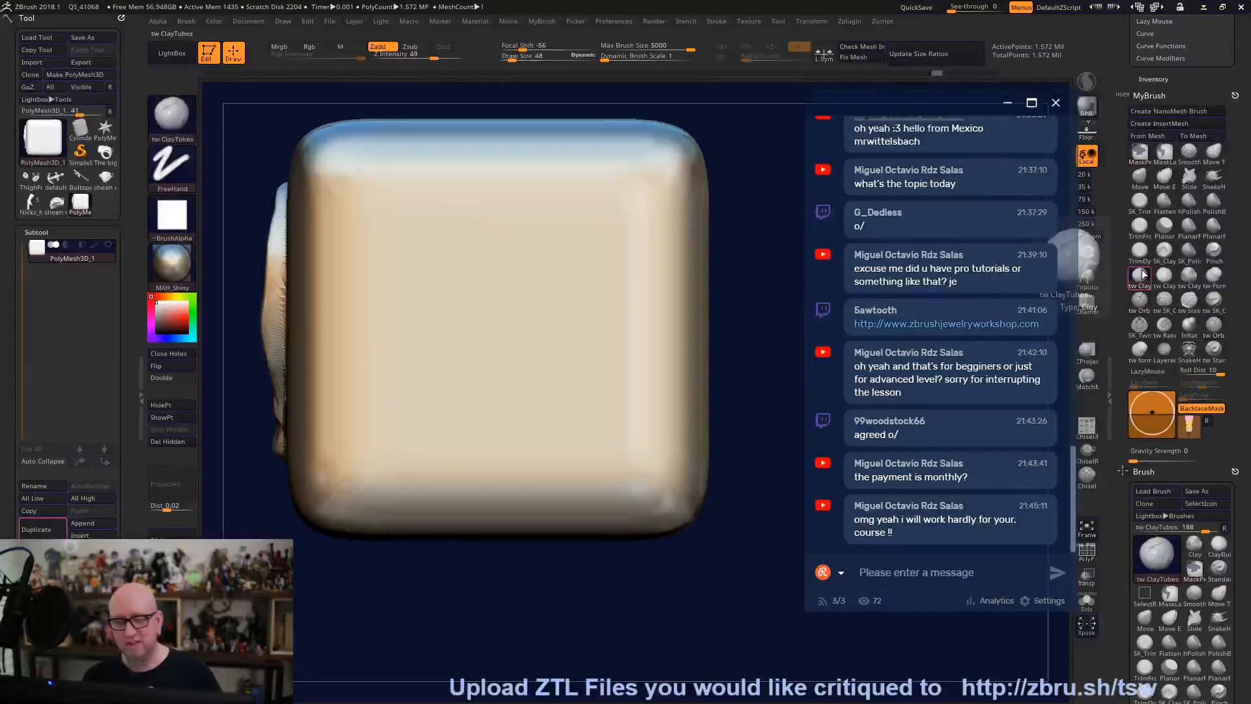
pyautogui.hotkey('ctrl', 'z')
pyautogui.moveTo(415, 243)
pyautogui.mouseDown()
pyautogui.moveTo(427, 254)
pyautogui.moveTo(419, 329)
pyautogui.moveTo(456, 244)
pyautogui.moveTo(439, 238)
pyautogui.moveTo(499, 244)
pyautogui.moveTo(488, 323)
pyautogui.moveTo(417, 339)
pyautogui.moveTo(438, 324)
pyautogui.moveTo(453, 267)
pyautogui.moveTo(424, 300)
pyautogui.moveTo(430, 244)
pyautogui.moveTo(418, 335)
pyautogui.moveTo(433, 355)
pyautogui.moveTo(466, 352)
pyautogui.moveTo(474, 336)
pyautogui.moveTo(488, 221)
pyautogui.moveTo(427, 228)
pyautogui.moveTo(466, 247)
pyautogui.moveTo(446, 352)
pyautogui.moveTo(456, 339)
pyautogui.mouseUp()
pyautogui.moveTo(469, 260)
pyautogui.keyDown('shift'); pyautogui.mouseDown()
pyautogui.moveTo(422, 232)
pyautogui.moveTo(409, 355)
pyautogui.moveTo(482, 355)
pyautogui.moveTo(502, 267)
pyautogui.moveTo(435, 249)
pyautogui.moveTo(417, 306)
pyautogui.mouseUp(); pyautogui.keyUp('shift')
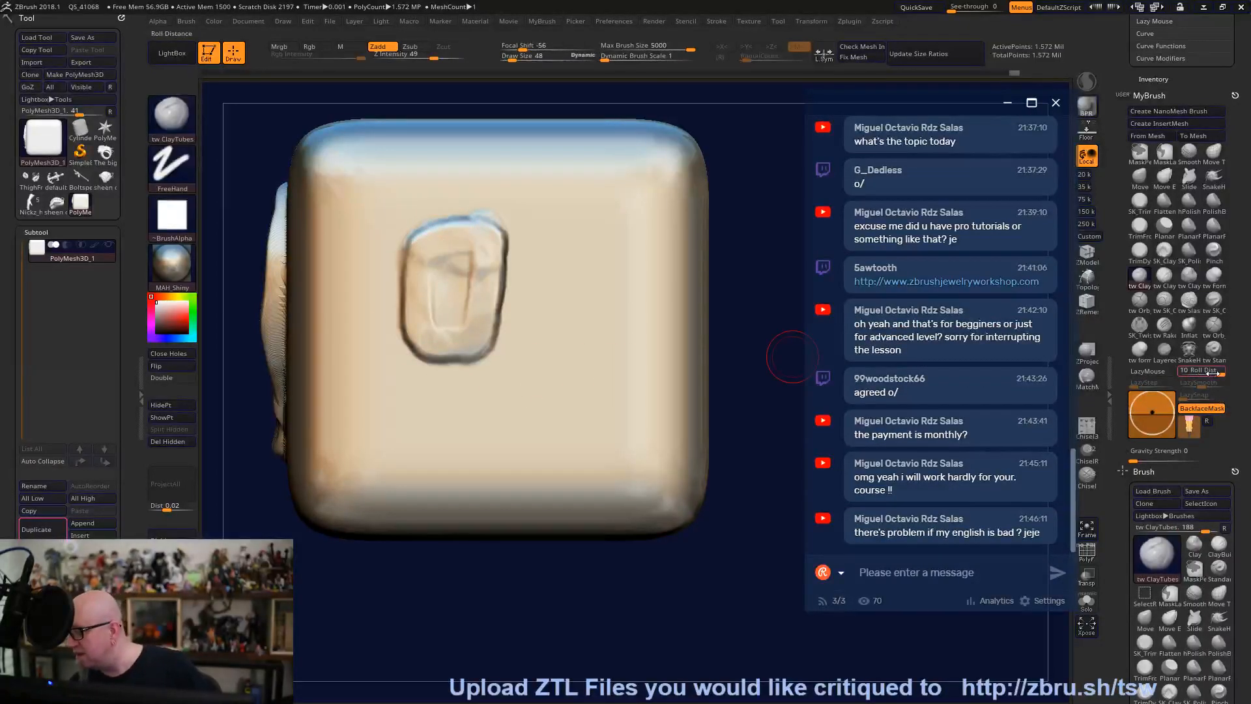
# Set the Z Intensity to 10 and build up the pouch's flap and cloth folds with tw ClayTubes.
pyautogui.click(1162, 375)
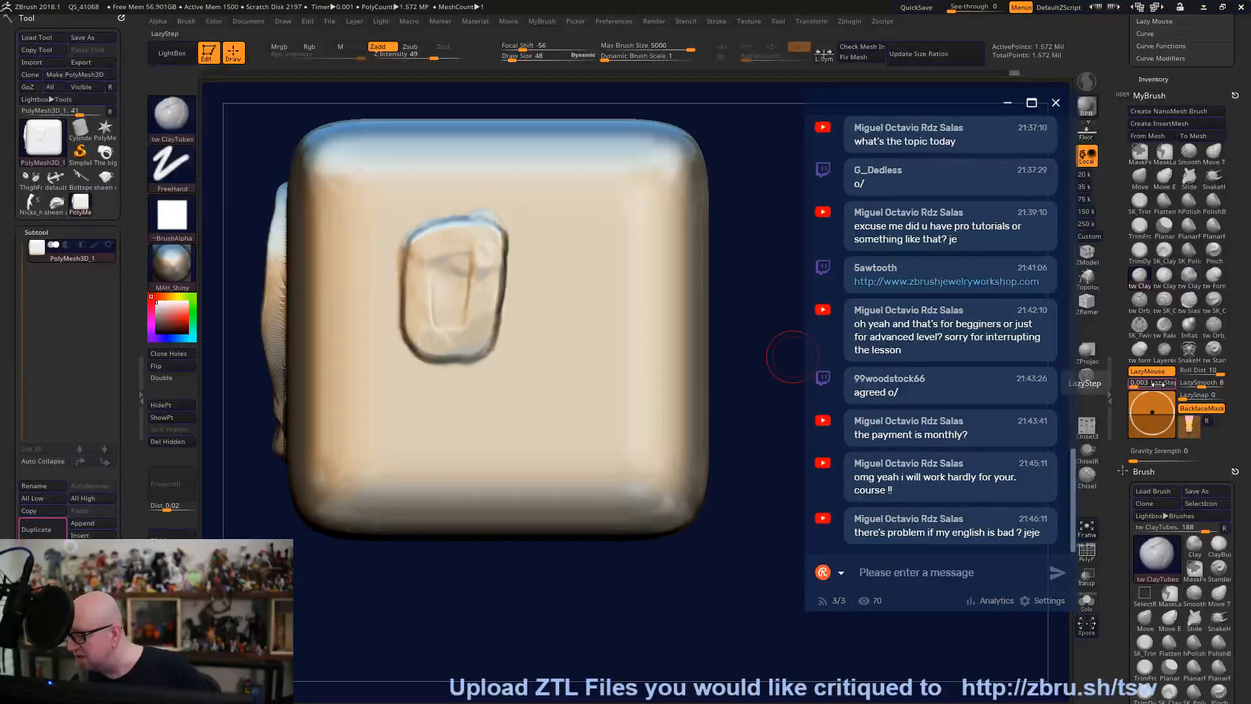
pyautogui.click(1166, 371)
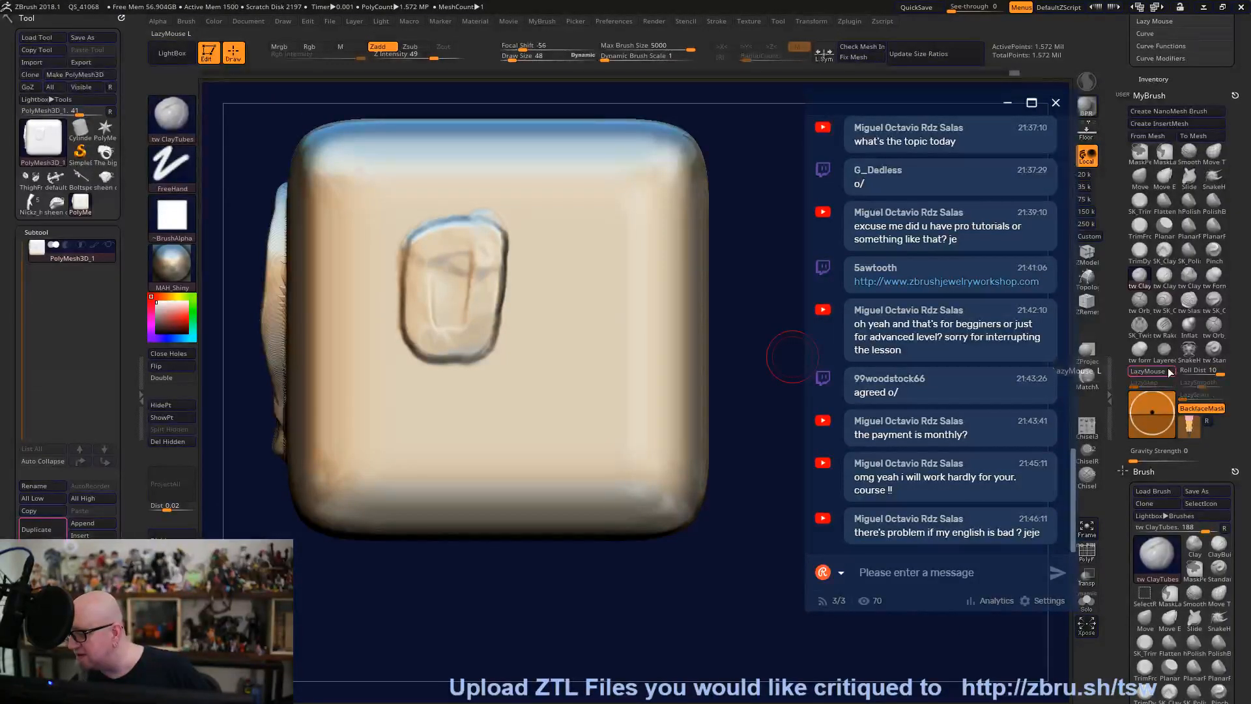
pyautogui.moveTo(435, 56); pyautogui.dragTo(398, 56)
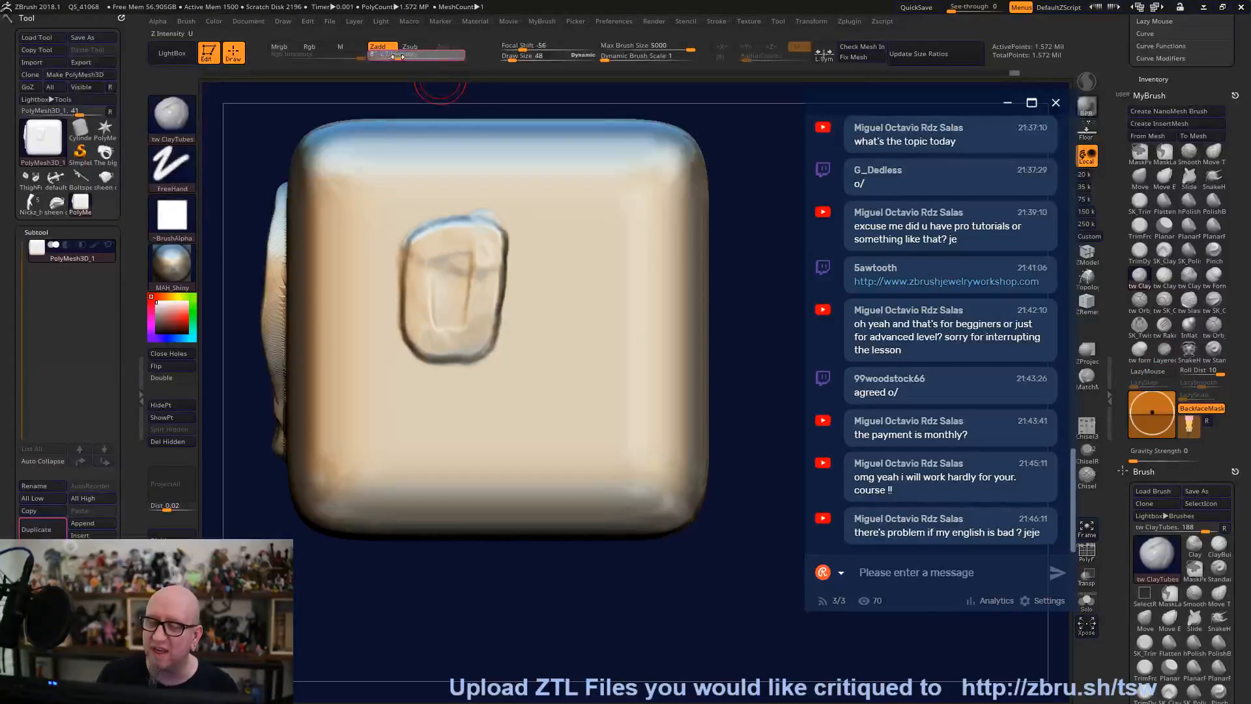
pyautogui.moveTo(450, 228)
pyautogui.mouseDown()
pyautogui.moveTo(398, 267)
pyautogui.moveTo(436, 228)
pyautogui.moveTo(415, 262)
pyautogui.moveTo(414, 303)
pyautogui.moveTo(419, 339)
pyautogui.moveTo(440, 356)
pyautogui.moveTo(490, 322)
pyautogui.moveTo(501, 238)
pyautogui.moveTo(433, 238)
pyautogui.moveTo(423, 277)
pyautogui.moveTo(468, 293)
pyautogui.moveTo(424, 274)
pyautogui.moveTo(436, 349)
pyautogui.moveTo(481, 316)
pyautogui.moveTo(451, 350)
pyautogui.moveTo(430, 338)
pyautogui.moveTo(450, 312)
pyautogui.moveTo(414, 352)
pyautogui.moveTo(444, 341)
pyautogui.moveTo(472, 355)
pyautogui.moveTo(477, 332)
pyautogui.moveTo(417, 312)
pyautogui.moveTo(436, 322)
pyautogui.moveTo(430, 313)
pyautogui.moveTo(423, 336)
pyautogui.moveTo(475, 306)
pyautogui.moveTo(483, 339)
pyautogui.moveTo(482, 281)
pyautogui.moveTo(477, 319)
pyautogui.moveTo(469, 274)
pyautogui.moveTo(456, 342)
pyautogui.moveTo(417, 352)
pyautogui.moveTo(465, 338)
pyautogui.mouseUp()
pyautogui.moveTo(440, 265)
pyautogui.mouseDown()
pyautogui.moveTo(485, 307)
pyautogui.moveTo(498, 293)
pyautogui.moveTo(482, 273)
pyautogui.moveTo(429, 263)
pyautogui.moveTo(443, 231)
pyautogui.moveTo(489, 277)
pyautogui.moveTo(482, 238)
pyautogui.moveTo(427, 236)
pyautogui.moveTo(437, 265)
pyautogui.moveTo(483, 242)
pyautogui.mouseUp()
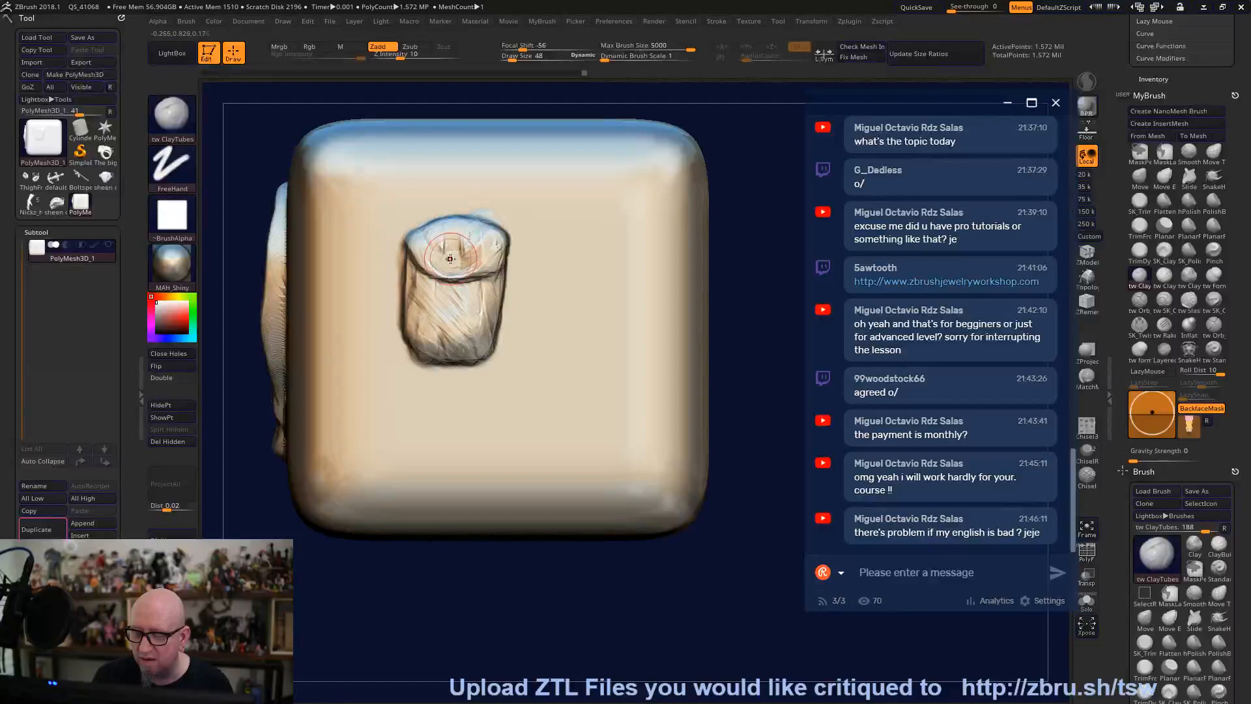
# Refine the pouch with light tw ClayTubes strokes below the flap and across its body.
pyautogui.keyDown('ctrl'); pyautogui.moveTo(553, 202); pyautogui.dragTo(636, 248, button='right'); pyautogui.keyUp('ctrl')
pyautogui.moveTo(512, 568)
pyautogui.mouseDown(button='right')
pyautogui.moveTo(469, 547)
pyautogui.moveTo(573, 469)
pyautogui.moveTo(612, 520)
pyautogui.mouseUp(button='right')
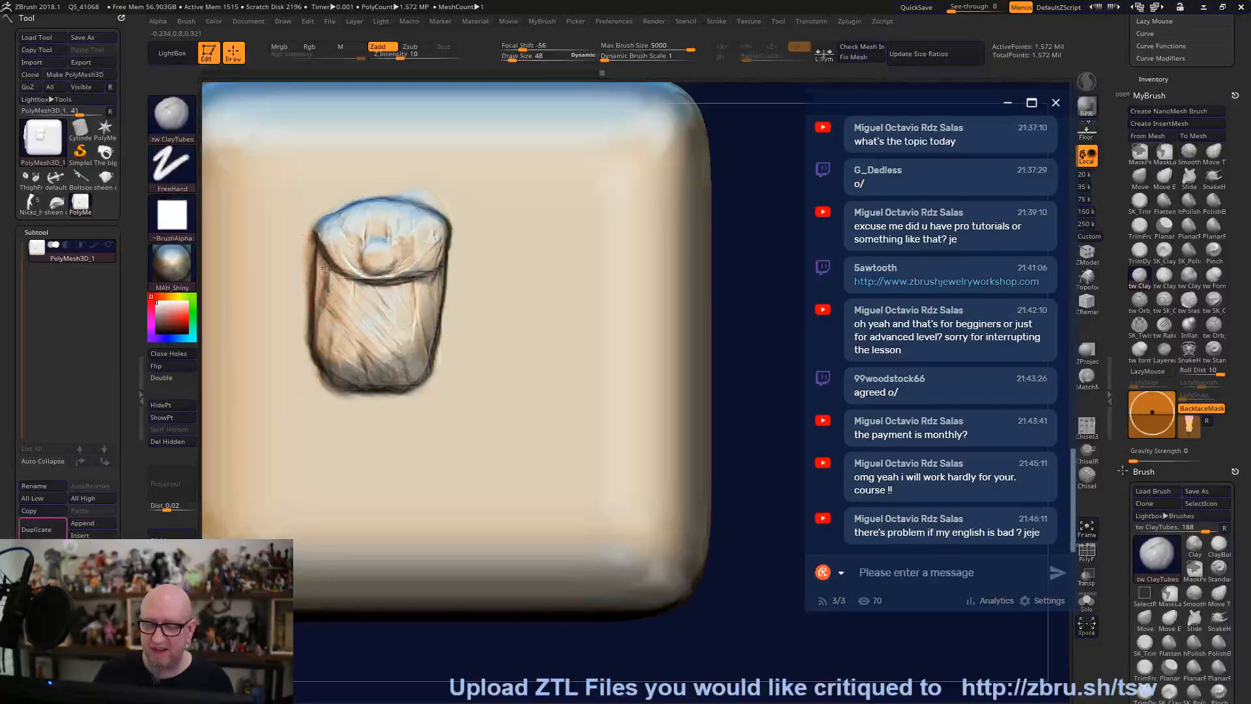
pyautogui.moveTo(431, 277)
pyautogui.mouseDown()
pyautogui.moveTo(438, 237)
pyautogui.moveTo(397, 316)
pyautogui.moveTo(351, 303)
pyautogui.moveTo(326, 274)
pyautogui.moveTo(326, 326)
pyautogui.moveTo(385, 394)
pyautogui.moveTo(423, 293)
pyautogui.moveTo(400, 391)
pyautogui.moveTo(379, 307)
pyautogui.moveTo(404, 342)
pyautogui.moveTo(420, 296)
pyautogui.moveTo(387, 307)
pyautogui.moveTo(328, 288)
pyautogui.mouseUp()
pyautogui.moveTo(717, 260); pyautogui.dragTo(669, 260)
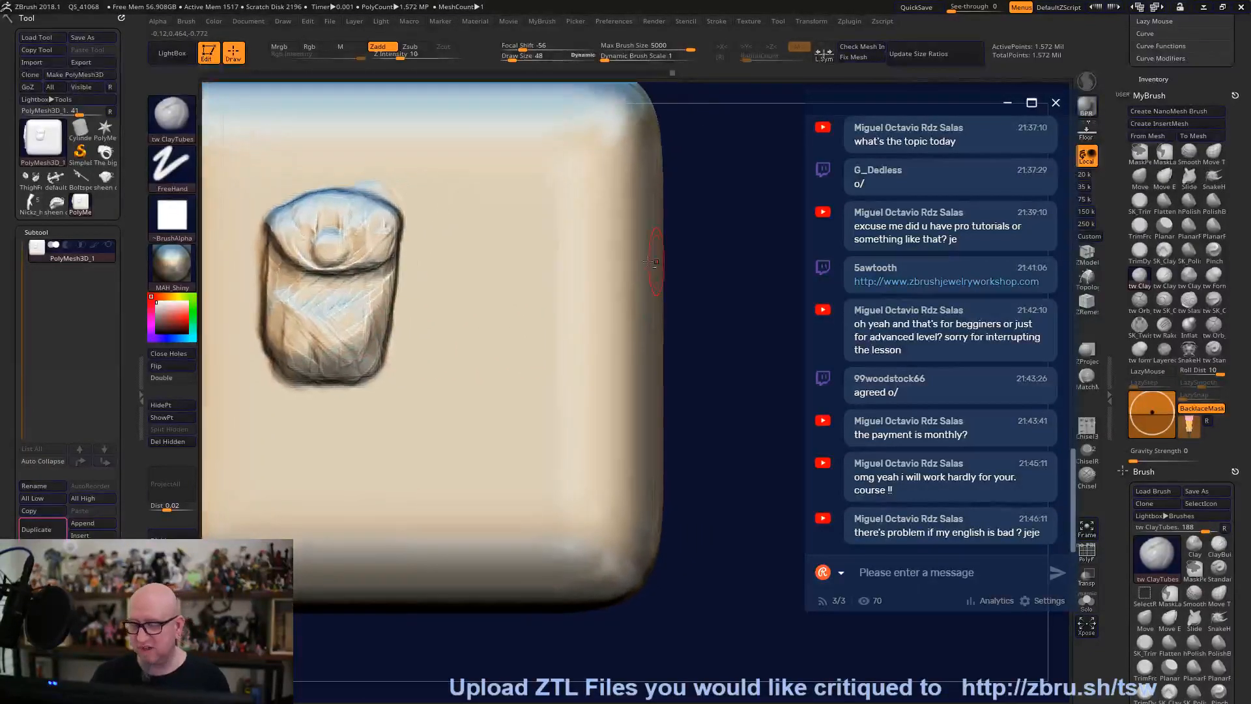
pyautogui.moveTo(376, 301); pyautogui.dragTo(358, 306)
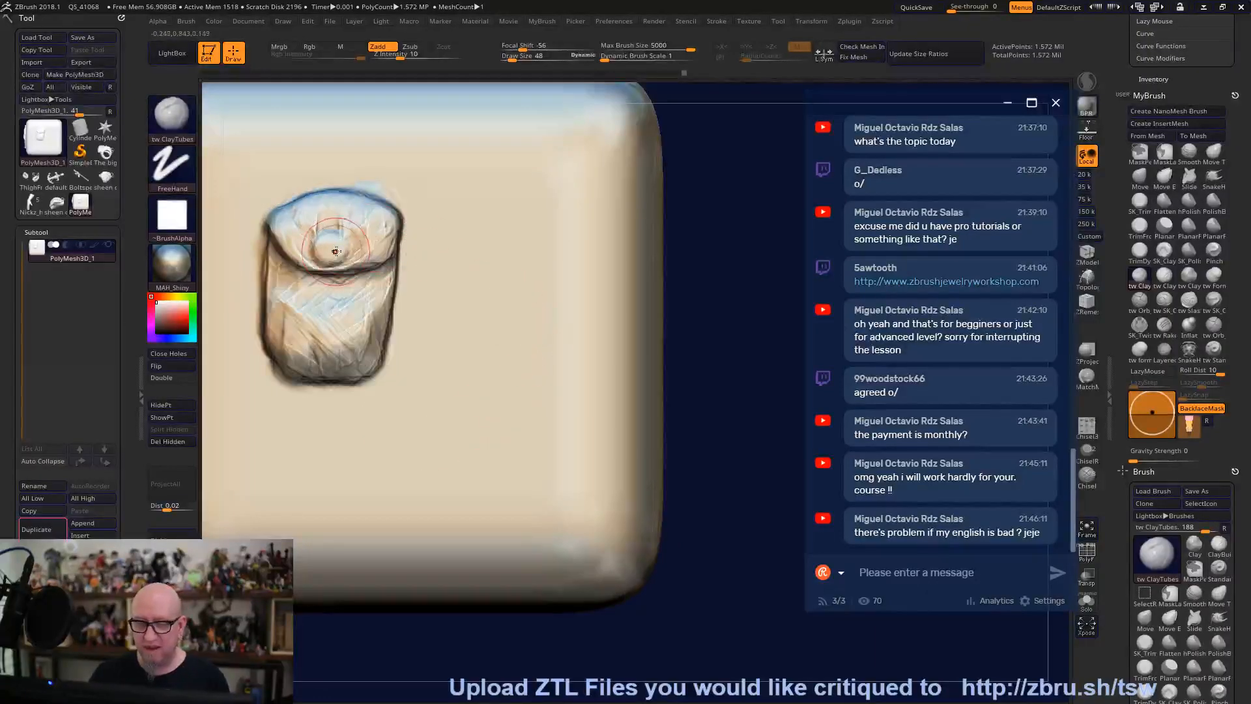
# Sculpt a second, smaller pouch with a flap and round button beside the first using tw ClayTubes.
pyautogui.moveTo(456, 228)
pyautogui.mouseDown()
pyautogui.moveTo(458, 352)
pyautogui.moveTo(515, 357)
pyautogui.moveTo(534, 293)
pyautogui.moveTo(525, 218)
pyautogui.moveTo(459, 224)
pyautogui.moveTo(503, 332)
pyautogui.moveTo(459, 238)
pyautogui.moveTo(462, 320)
pyautogui.mouseUp()
pyautogui.moveTo(507, 345)
pyautogui.mouseDown()
pyautogui.moveTo(544, 286)
pyautogui.moveTo(499, 221)
pyautogui.moveTo(469, 300)
pyautogui.moveTo(493, 260)
pyautogui.moveTo(459, 296)
pyautogui.moveTo(446, 228)
pyautogui.moveTo(485, 274)
pyautogui.moveTo(541, 234)
pyautogui.moveTo(495, 215)
pyautogui.moveTo(508, 221)
pyautogui.moveTo(492, 253)
pyautogui.moveTo(497, 209)
pyautogui.mouseUp()
pyautogui.moveTo(658, 287)
pyautogui.mouseDown()
pyautogui.moveTo(701, 331)
pyautogui.moveTo(722, 264)
pyautogui.mouseUp()
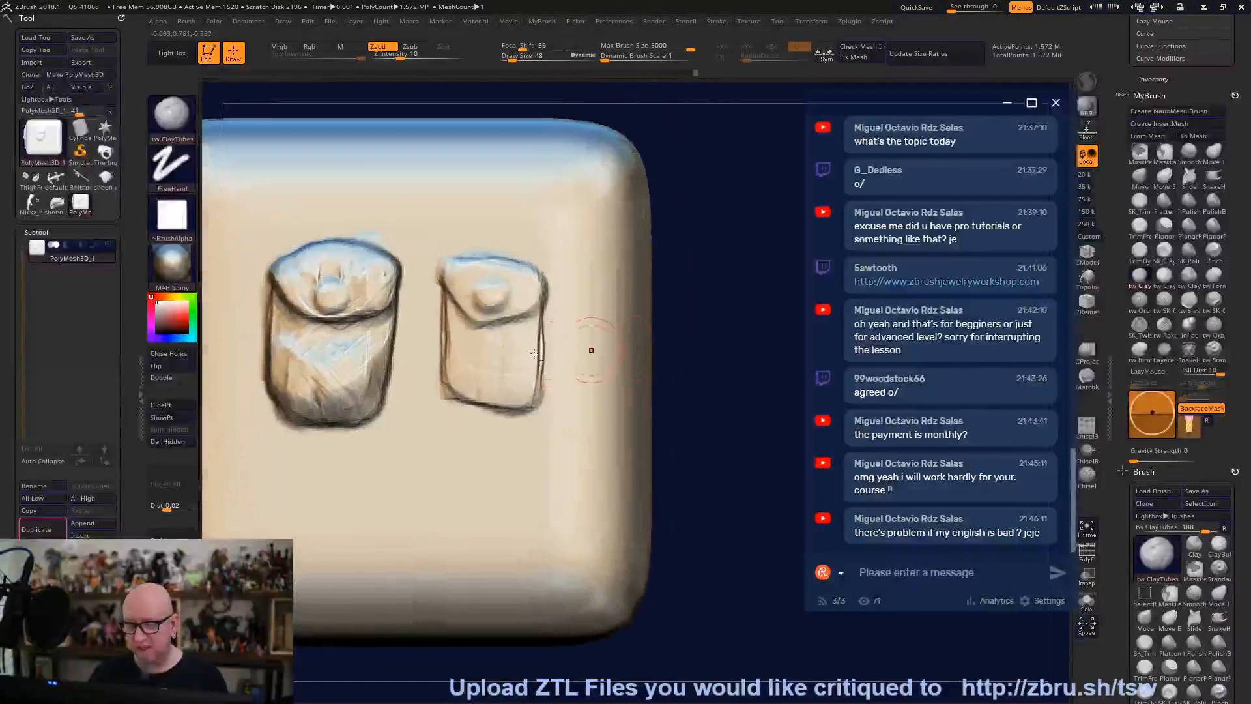
# Carve crisp grooves around the smaller pouch's body, along its flap edge and around its round button with tw Orb_Cracks.
pyautogui.click(1139, 300)
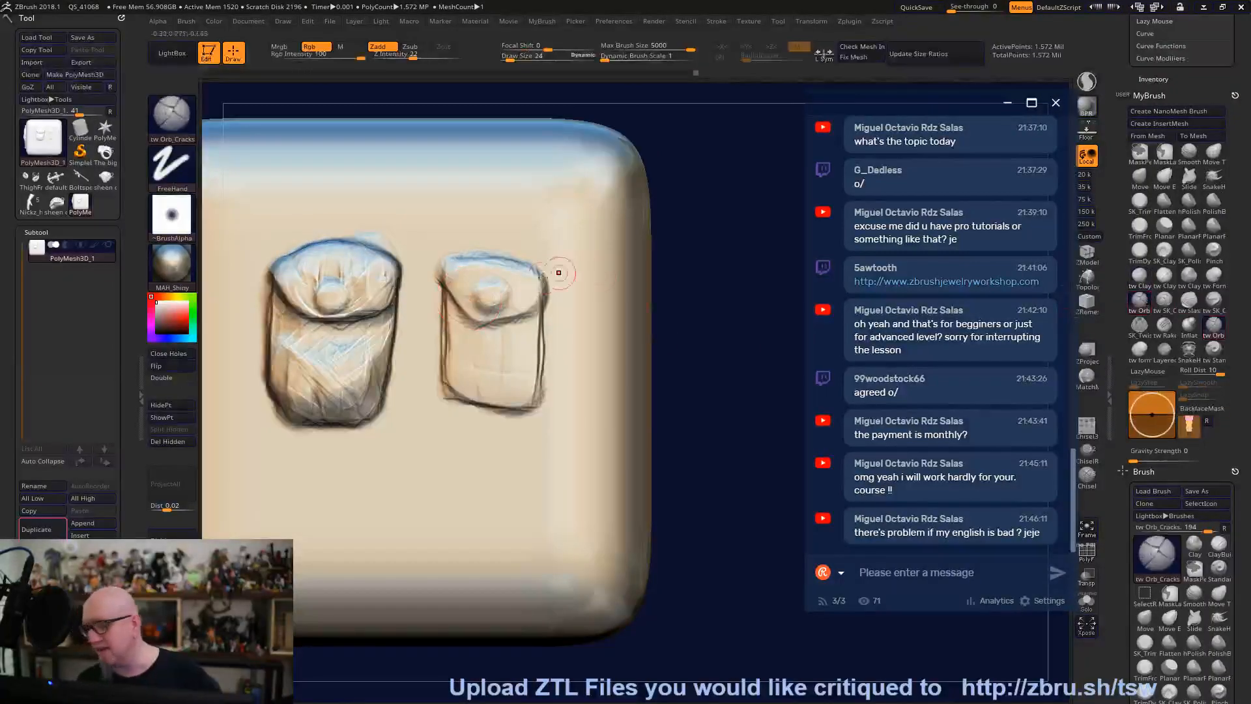
pyautogui.moveTo(441, 259); pyautogui.dragTo(444, 388)
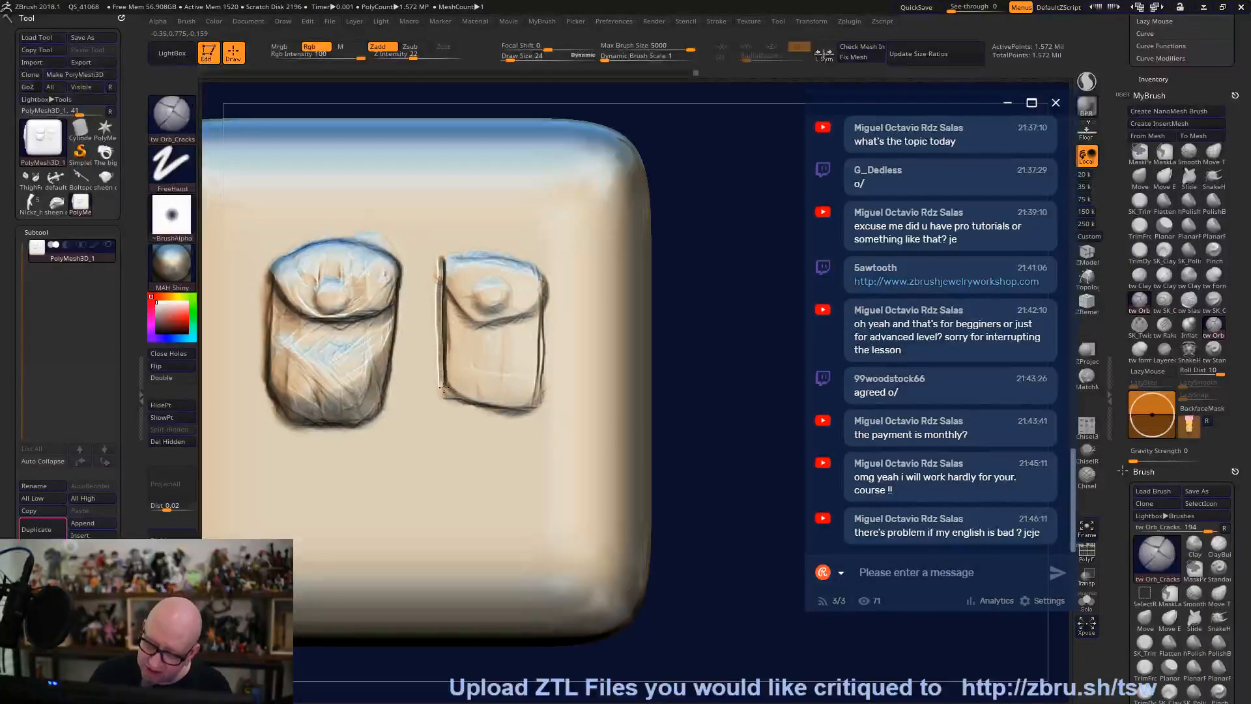
pyautogui.moveTo(524, 411); pyautogui.dragTo(535, 384)
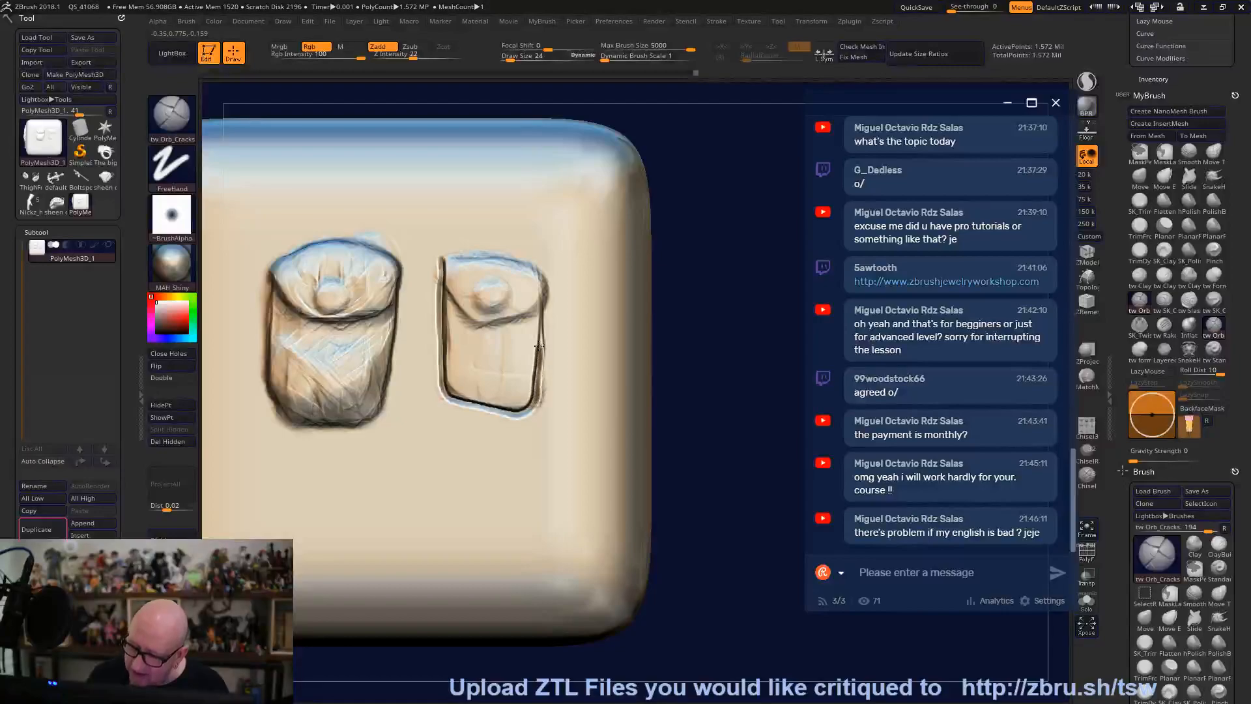
pyautogui.moveTo(480, 257)
pyautogui.mouseDown()
pyautogui.moveTo(440, 259)
pyautogui.moveTo(449, 295)
pyautogui.mouseUp()
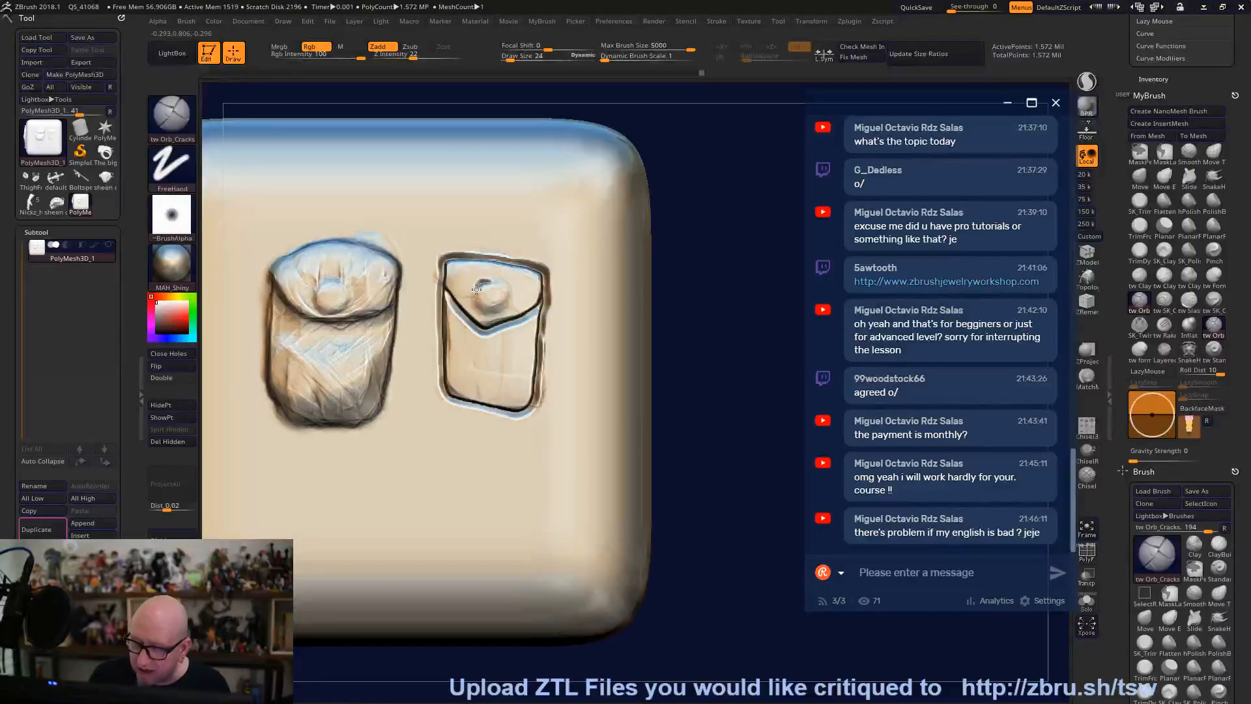
pyautogui.moveTo(499, 307)
pyautogui.mouseDown()
pyautogui.moveTo(482, 287)
pyautogui.moveTo(479, 299)
pyautogui.mouseUp()
pyautogui.moveTo(698, 396); pyautogui.dragTo(661, 414)
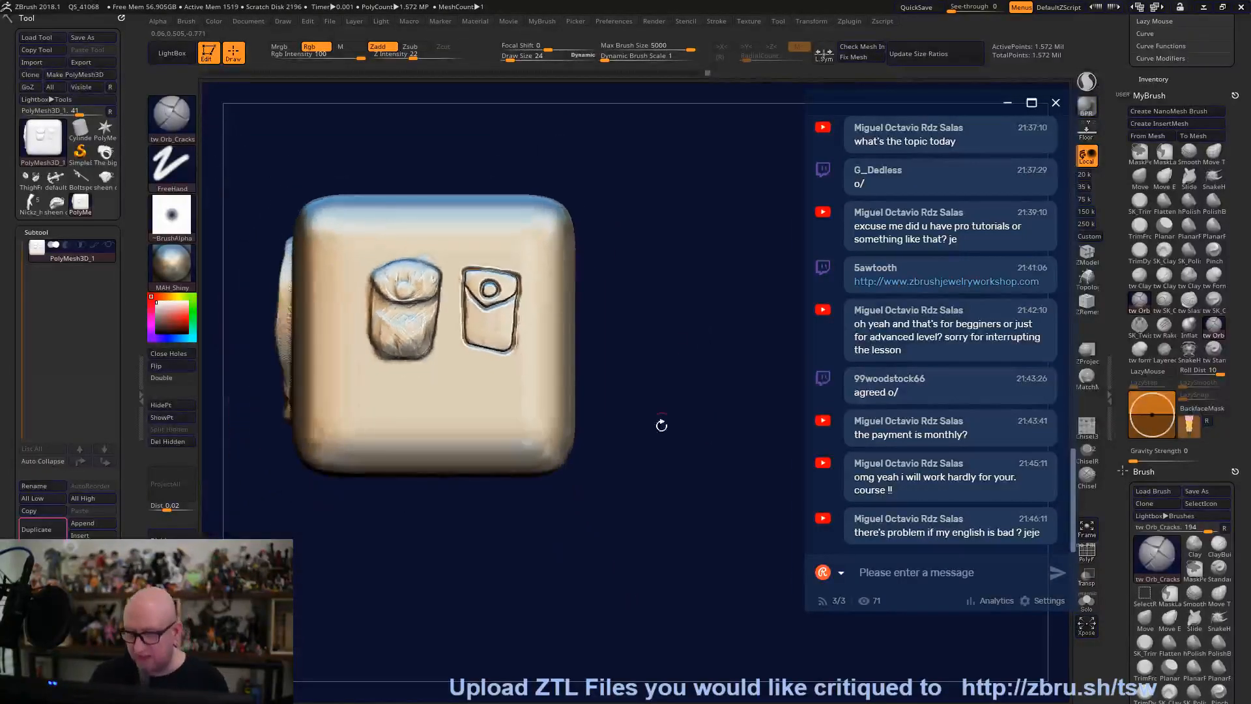
pyautogui.moveTo(636, 550); pyautogui.dragTo(626, 565)
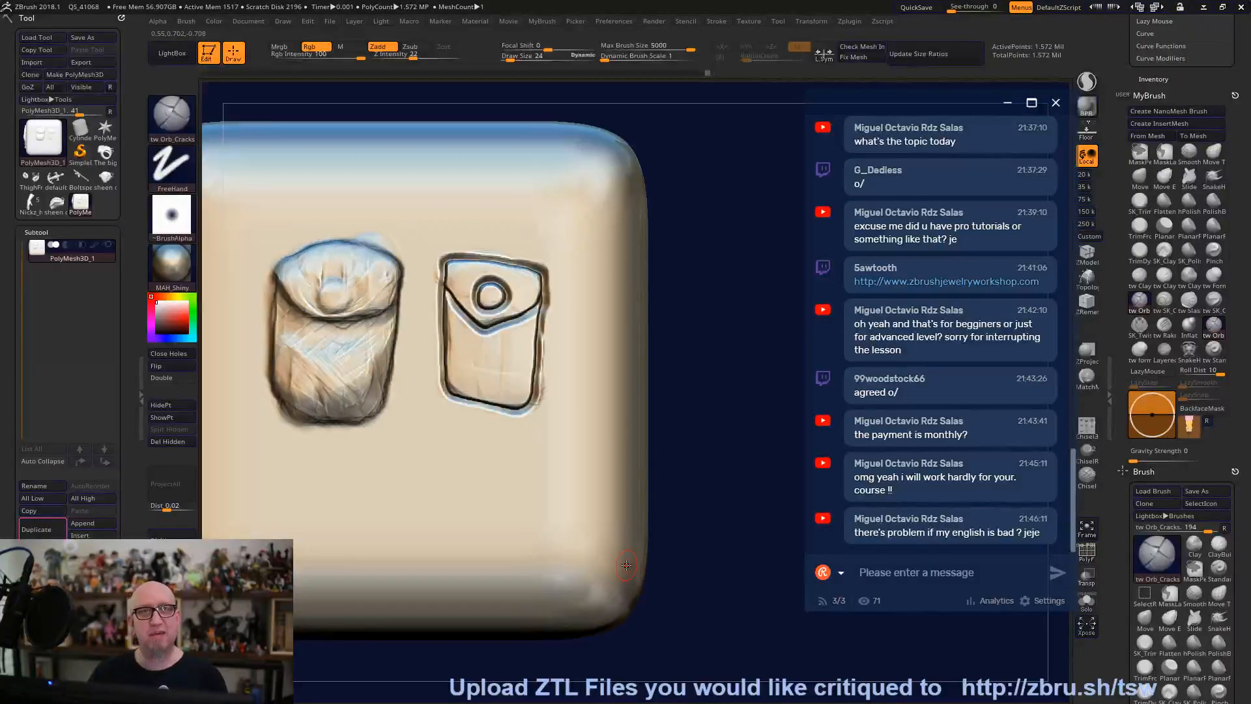
pyautogui.moveTo(672, 455); pyautogui.dragTo(726, 395)
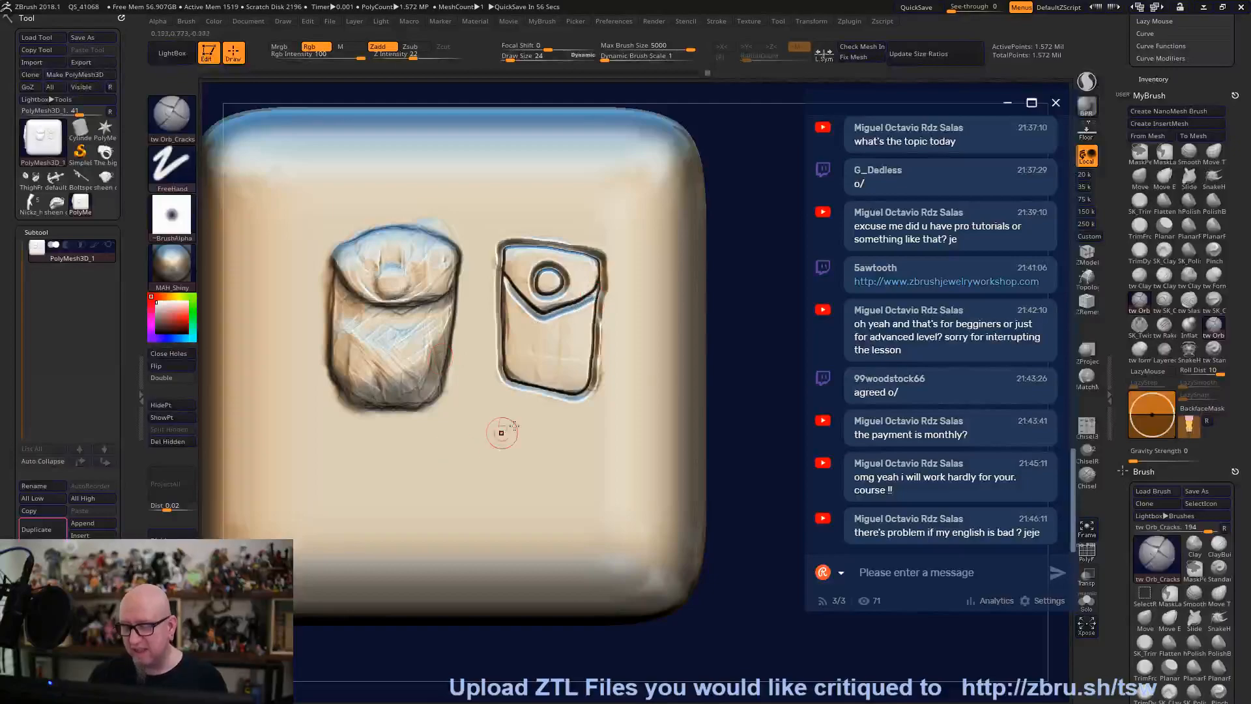
# Carve five short parallel slots above the smaller pouch with tw Orb_Cracks and raise a rectangular panel around them with tw ClayTubes.
pyautogui.moveTo(745, 447); pyautogui.dragTo(664, 324)
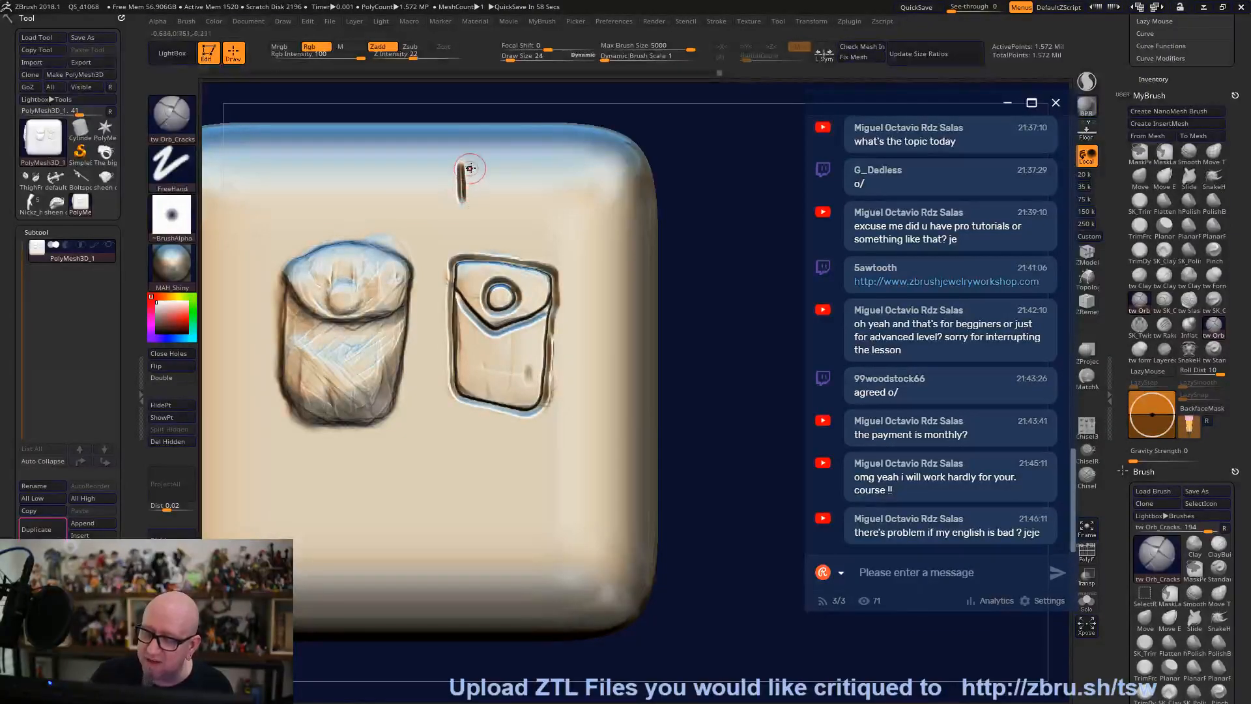
pyautogui.moveTo(480, 161); pyautogui.dragTo(485, 199)
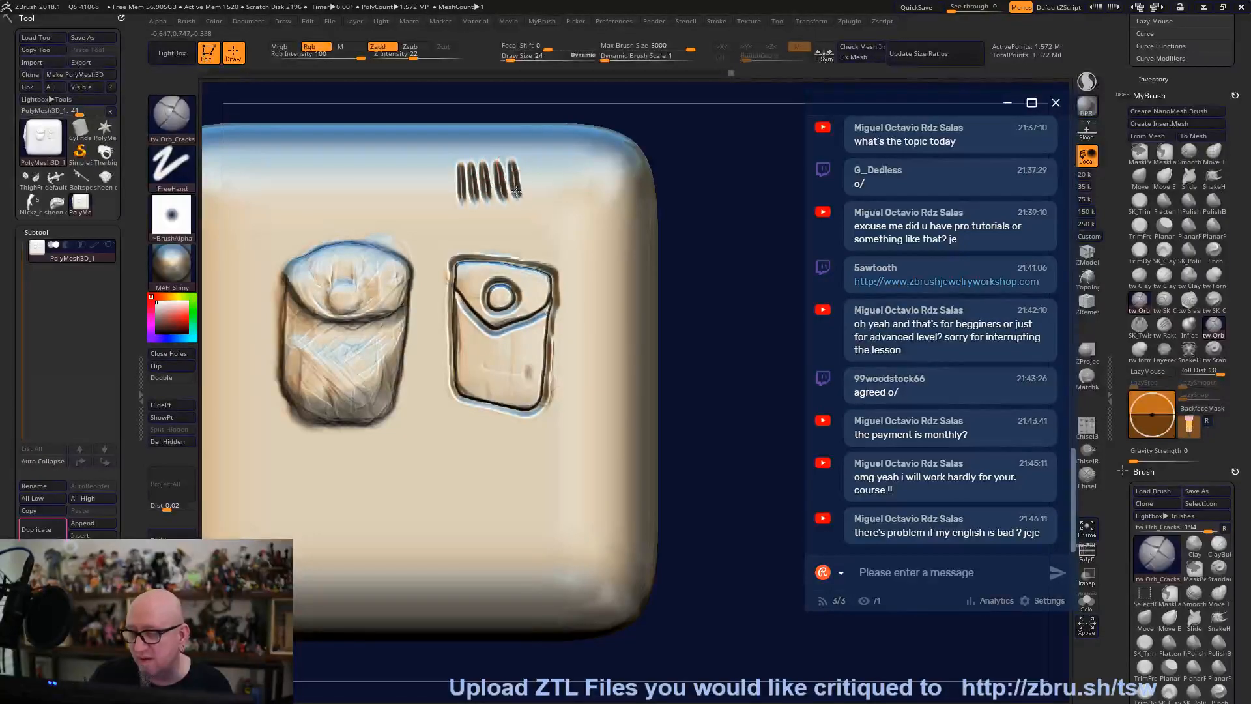
pyautogui.click(1139, 279)
pyautogui.moveTo(490, 155)
pyautogui.mouseDown()
pyautogui.moveTo(527, 156)
pyautogui.moveTo(537, 192)
pyautogui.moveTo(499, 218)
pyautogui.moveTo(459, 212)
pyautogui.mouseUp()
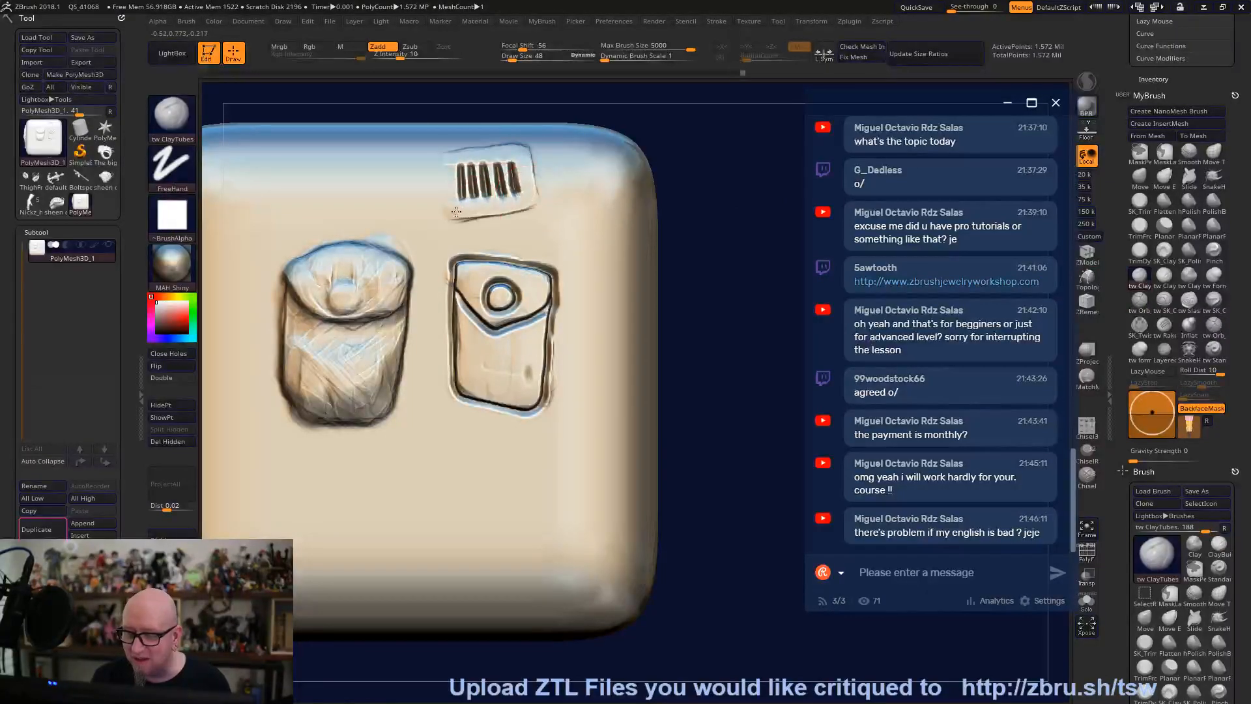
pyautogui.moveTo(703, 268); pyautogui.dragTo(583, 320)
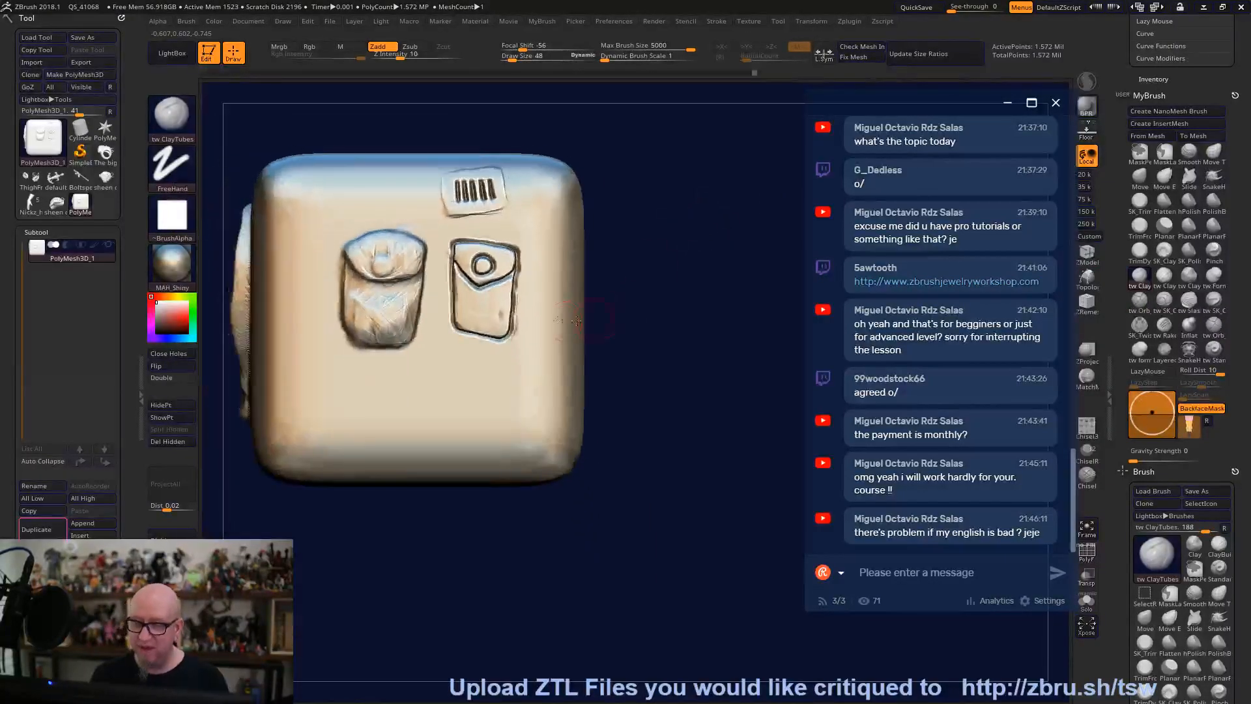
pyautogui.moveTo(680, 326)
pyautogui.mouseDown()
pyautogui.moveTo(652, 293)
pyautogui.moveTo(518, 221)
pyautogui.moveTo(484, 434)
pyautogui.mouseUp()
pyautogui.keyDown('alt'); pyautogui.moveTo(373, 546); pyautogui.dragTo(479, 632); pyautogui.keyUp('alt')
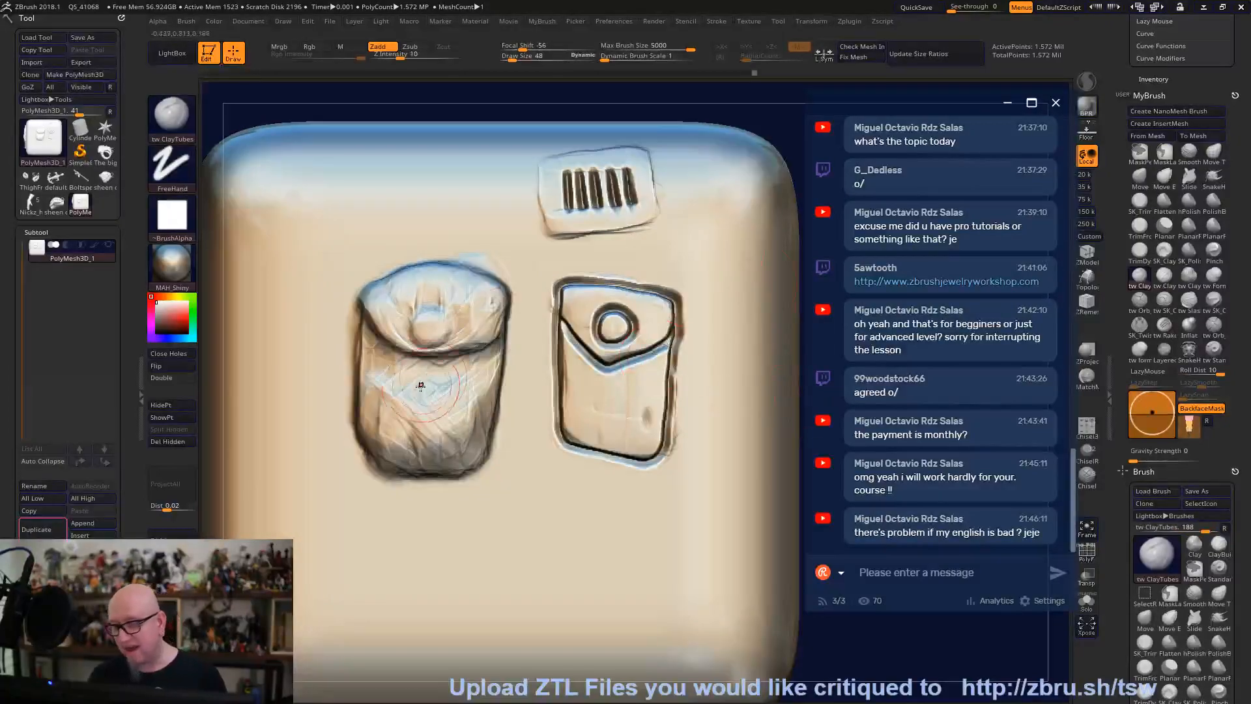
# Try carving the larger pouch's outline, flap edge and button with tw Orb_Cracks, and undo those strokes.
pyautogui.click(1139, 300)
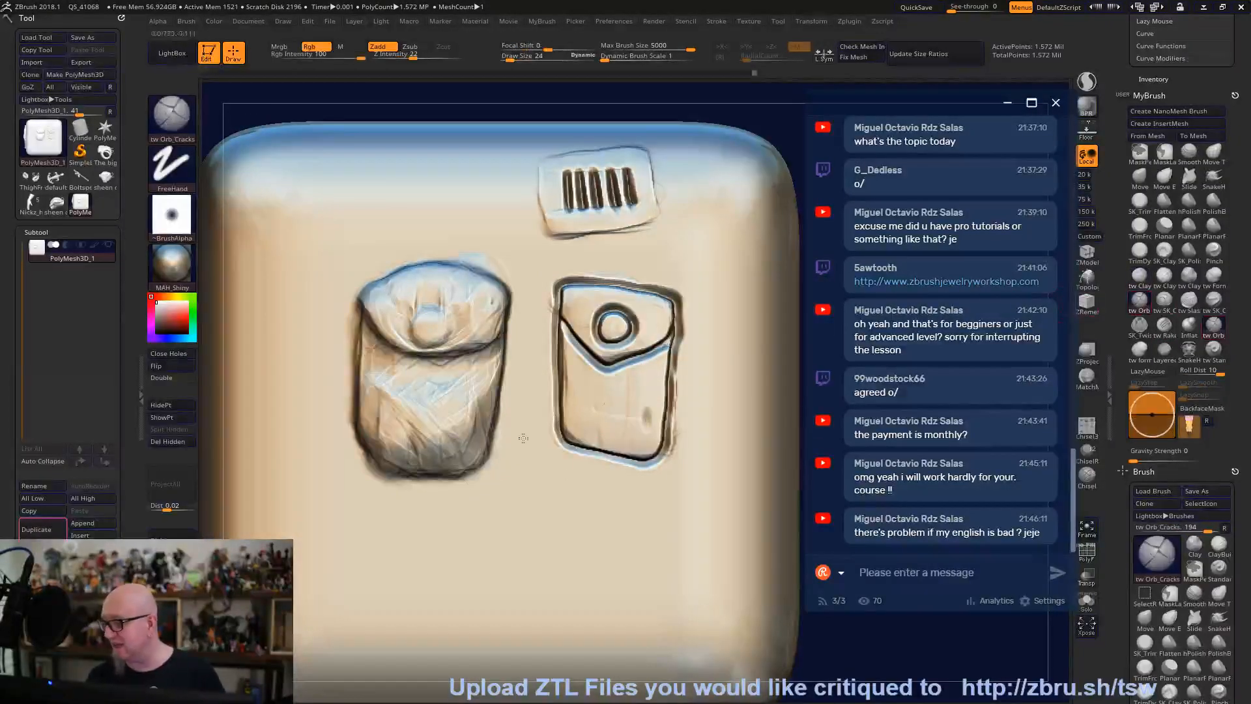
pyautogui.moveTo(361, 324); pyautogui.dragTo(355, 435)
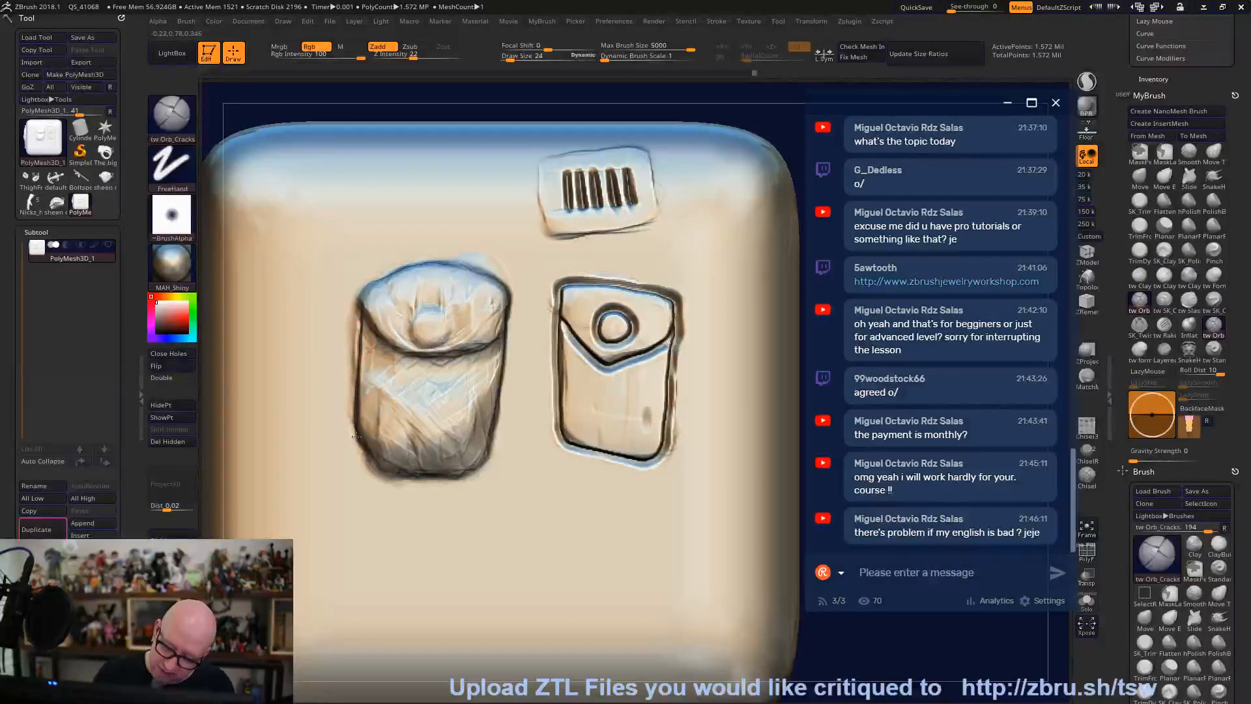
pyautogui.moveTo(416, 479)
pyautogui.mouseDown()
pyautogui.moveTo(494, 449)
pyautogui.moveTo(507, 349)
pyautogui.mouseUp()
pyautogui.moveTo(508, 287)
pyautogui.mouseDown()
pyautogui.moveTo(417, 261)
pyautogui.moveTo(362, 322)
pyautogui.moveTo(385, 352)
pyautogui.moveTo(471, 360)
pyautogui.moveTo(465, 309)
pyautogui.moveTo(412, 316)
pyautogui.moveTo(443, 332)
pyautogui.moveTo(430, 316)
pyautogui.mouseUp()
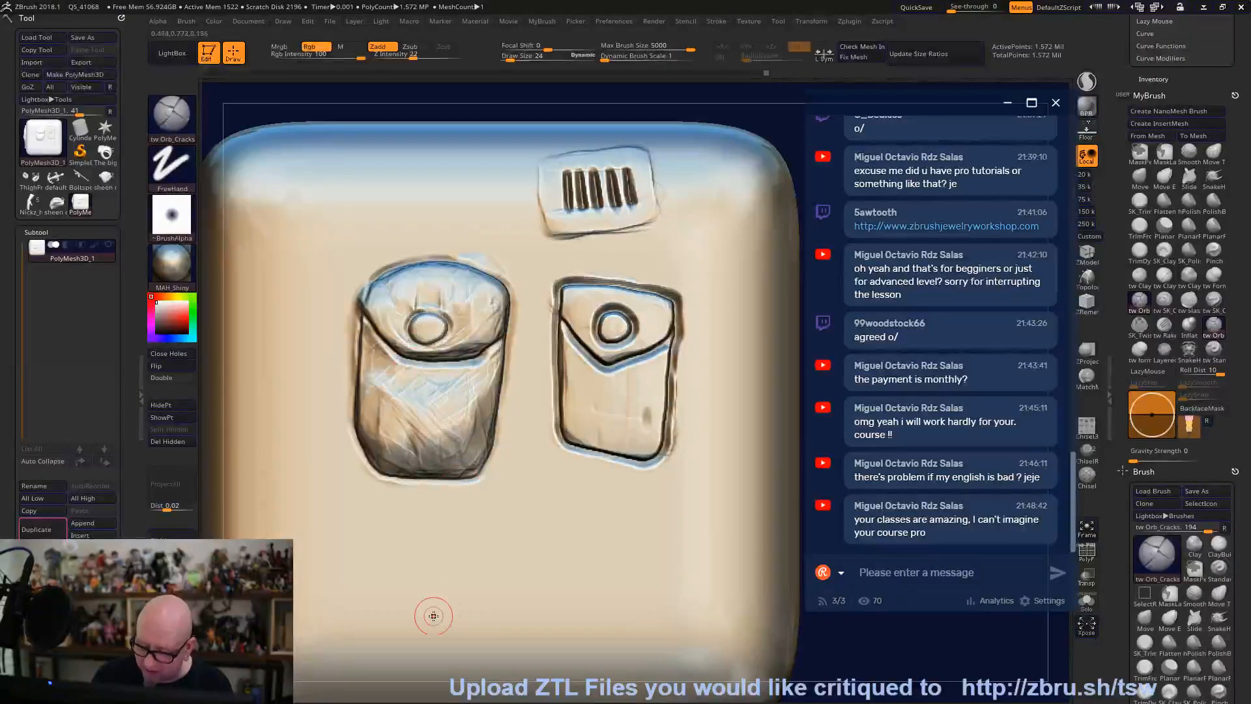
pyautogui.hotkey('ctrl', 'z')
pyautogui.hotkey('ctrl', 'z')
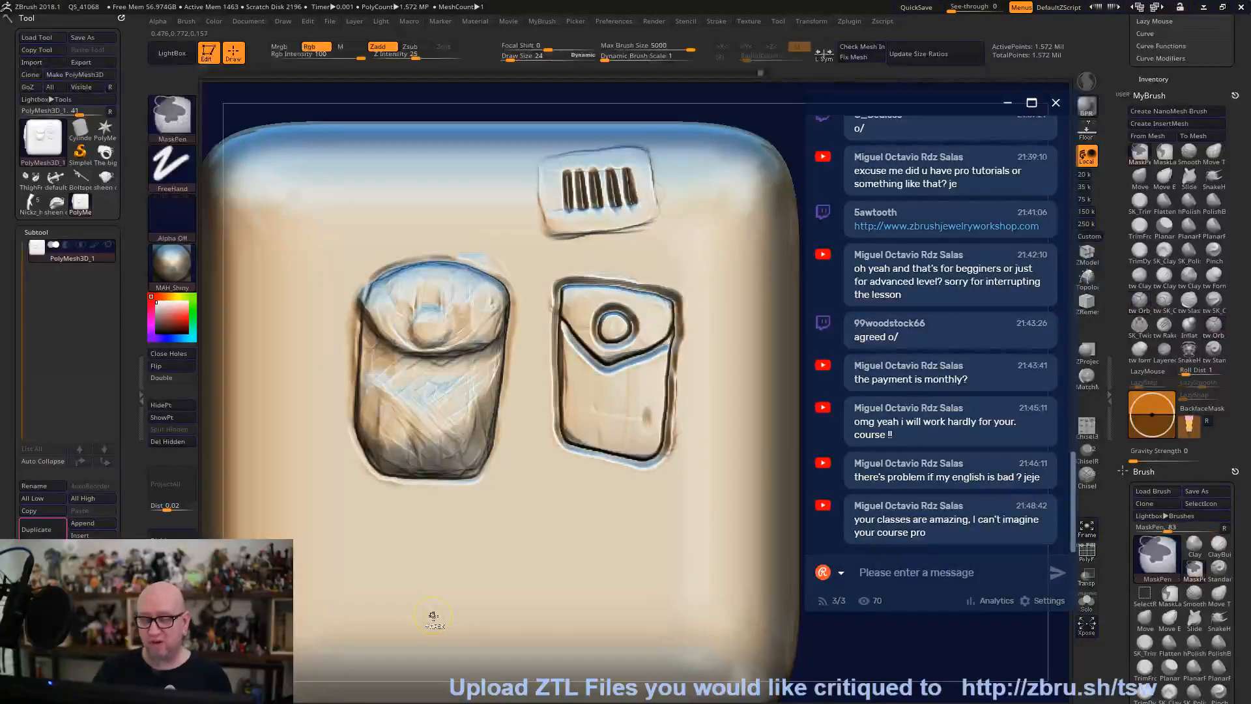
pyautogui.hotkey('ctrl', 'z')
# Carve short fold marks by the smaller pouch's flap, and define the larger pouch's flap edge and button with SK_Twist at draw size 15.
pyautogui.moveTo(642, 389)
pyautogui.mouseDown()
pyautogui.moveTo(636, 366)
pyautogui.moveTo(654, 333)
pyautogui.mouseUp()
pyautogui.moveTo(846, 653)
pyautogui.mouseDown()
pyautogui.moveTo(913, 664)
pyautogui.moveTo(858, 669)
pyautogui.moveTo(881, 647)
pyautogui.mouseUp()
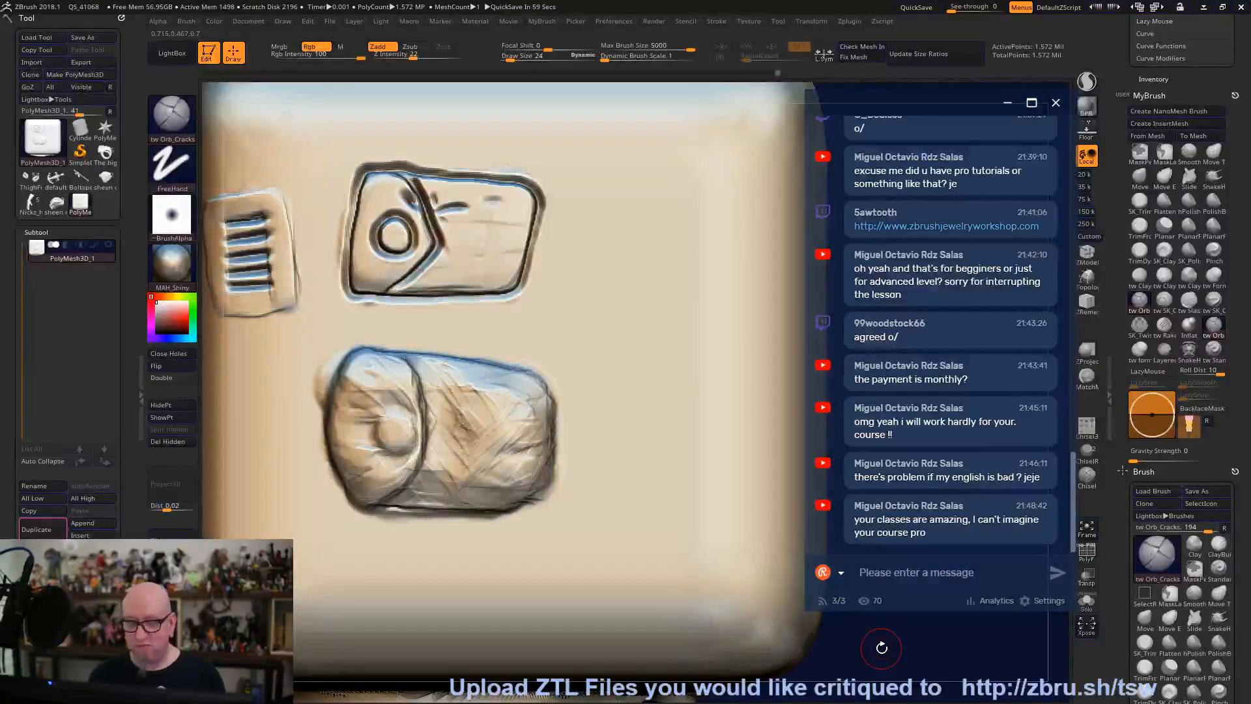
pyautogui.click(1138, 323)
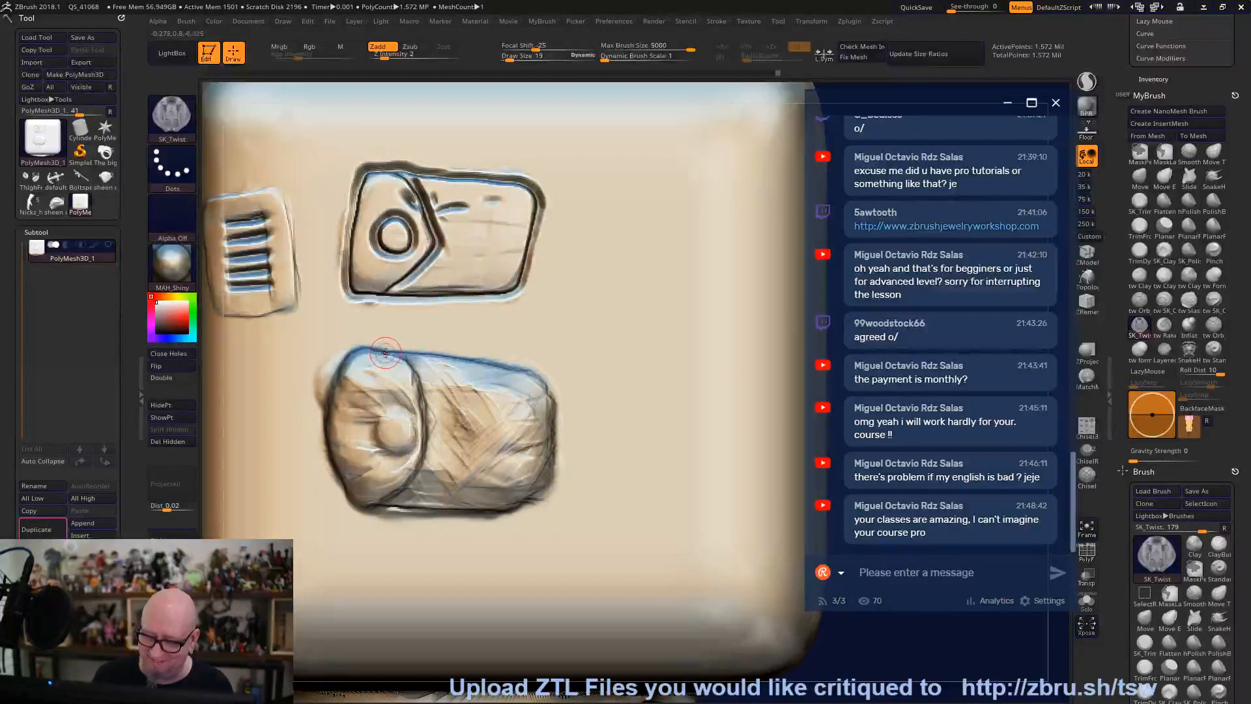
pyautogui.press('space')
pyautogui.moveTo(386, 352); pyautogui.dragTo(383, 353)
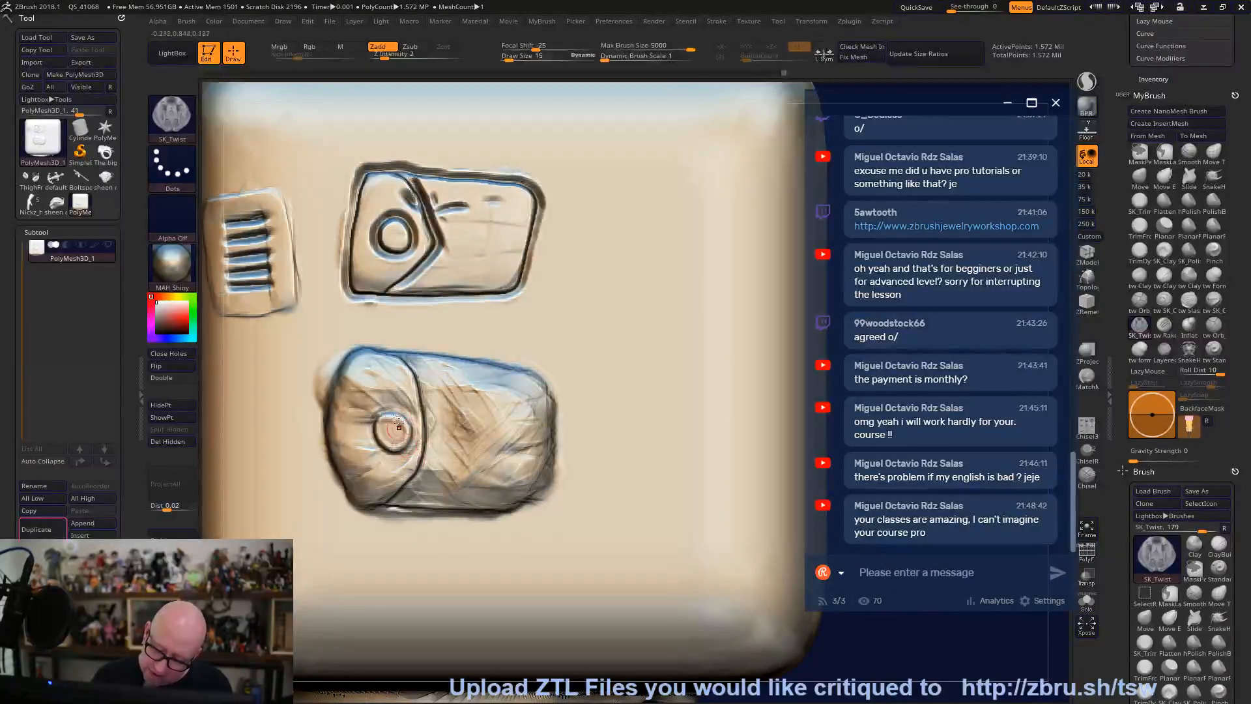
pyautogui.press('shift')
pyautogui.moveTo(472, 691); pyautogui.dragTo(478, 617)
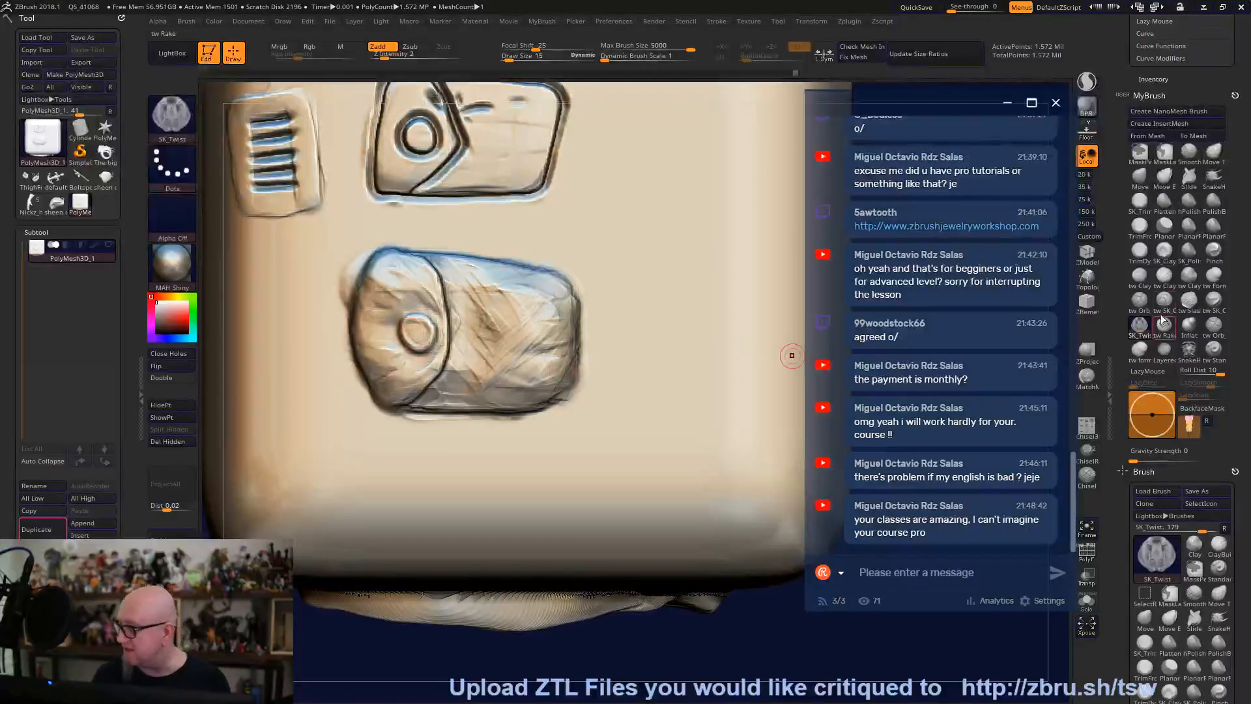
# Refine the larger pouch's button with fine tw ClayTubes strokes at draw size 8.
pyautogui.click(1139, 276)
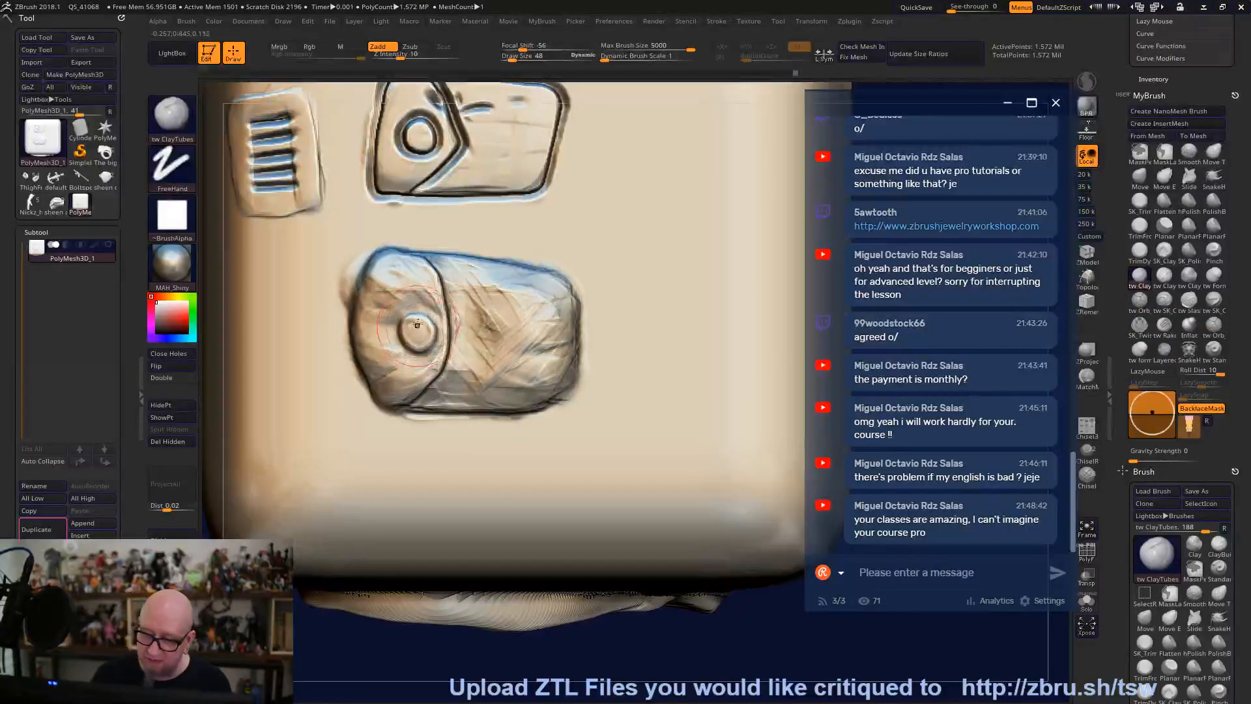
pyautogui.press('space')
pyautogui.moveTo(412, 321); pyautogui.dragTo(411, 322)
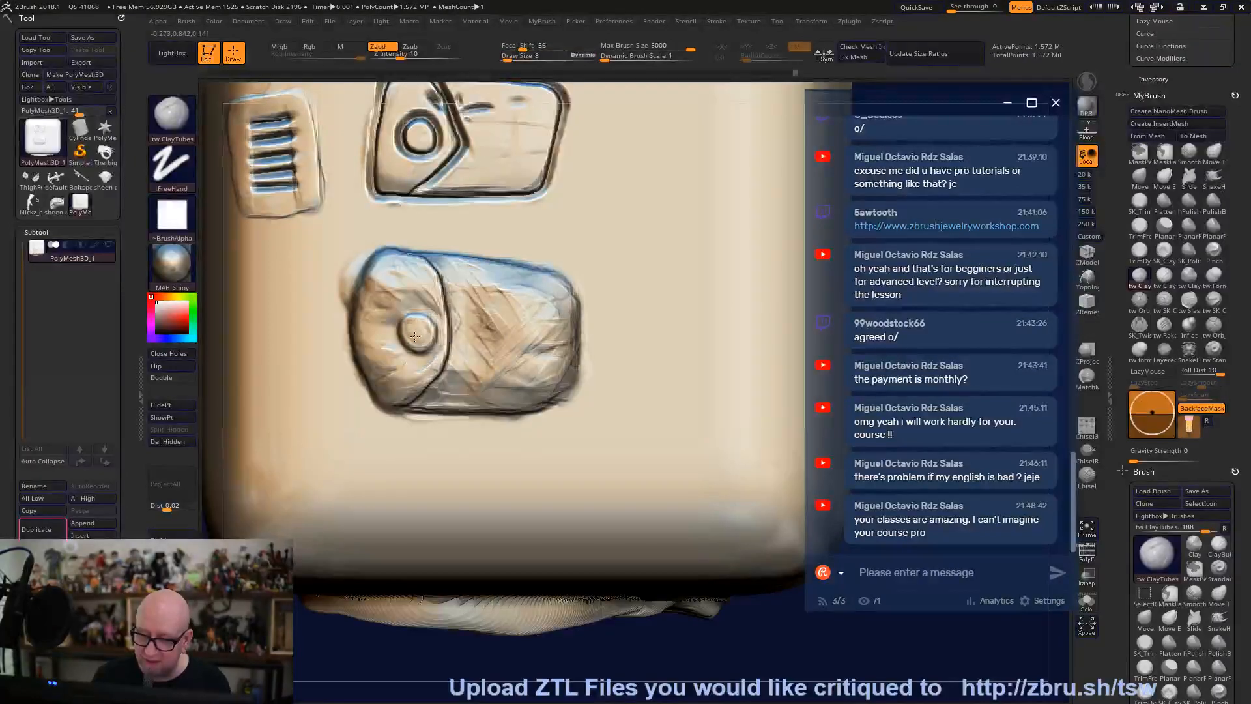
# Sculpt a thin stepped panel line across the cube side below the pouches with tw ClayTubes.
pyautogui.press('f')
pyautogui.moveTo(579, 632); pyautogui.dragTo(476, 543)
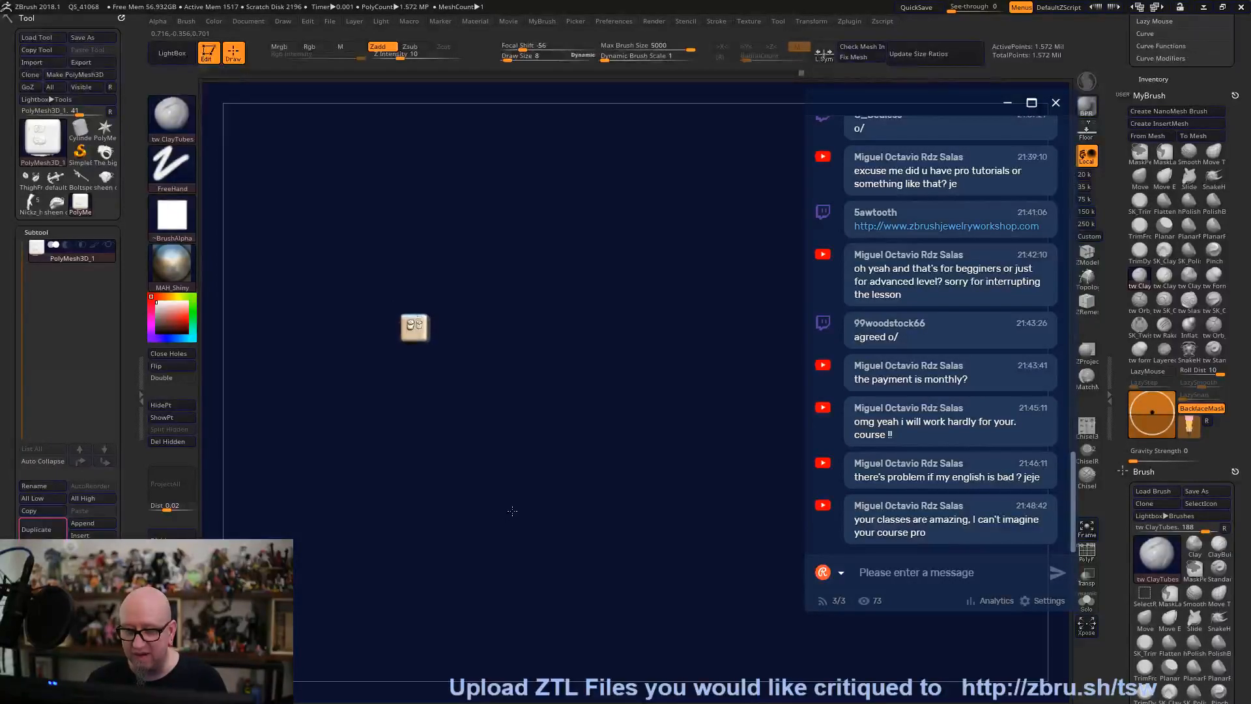
pyautogui.keyDown('alt'); pyautogui.moveTo(518, 534); pyautogui.dragTo(529, 458); pyautogui.keyUp('alt')
pyautogui.moveTo(674, 420)
pyautogui.mouseDown()
pyautogui.moveTo(671, 357)
pyautogui.moveTo(480, 401)
pyautogui.mouseUp()
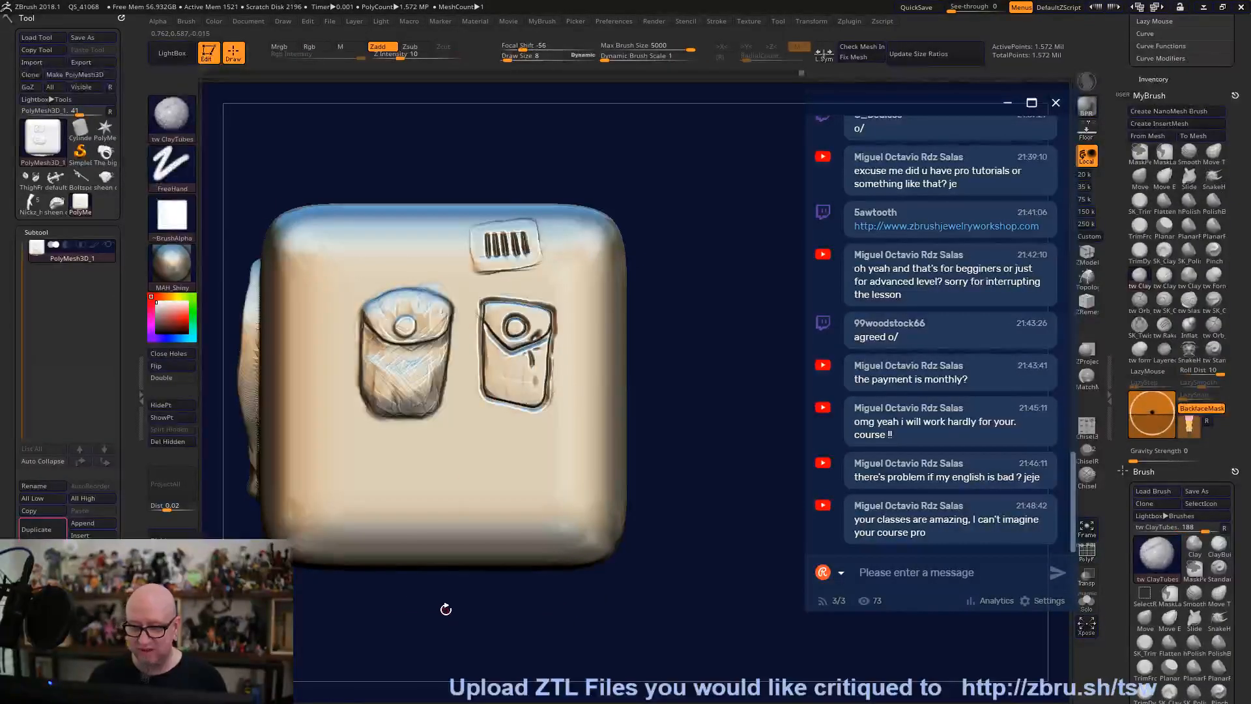
pyautogui.moveTo(432, 482); pyautogui.dragTo(380, 478, button='right')
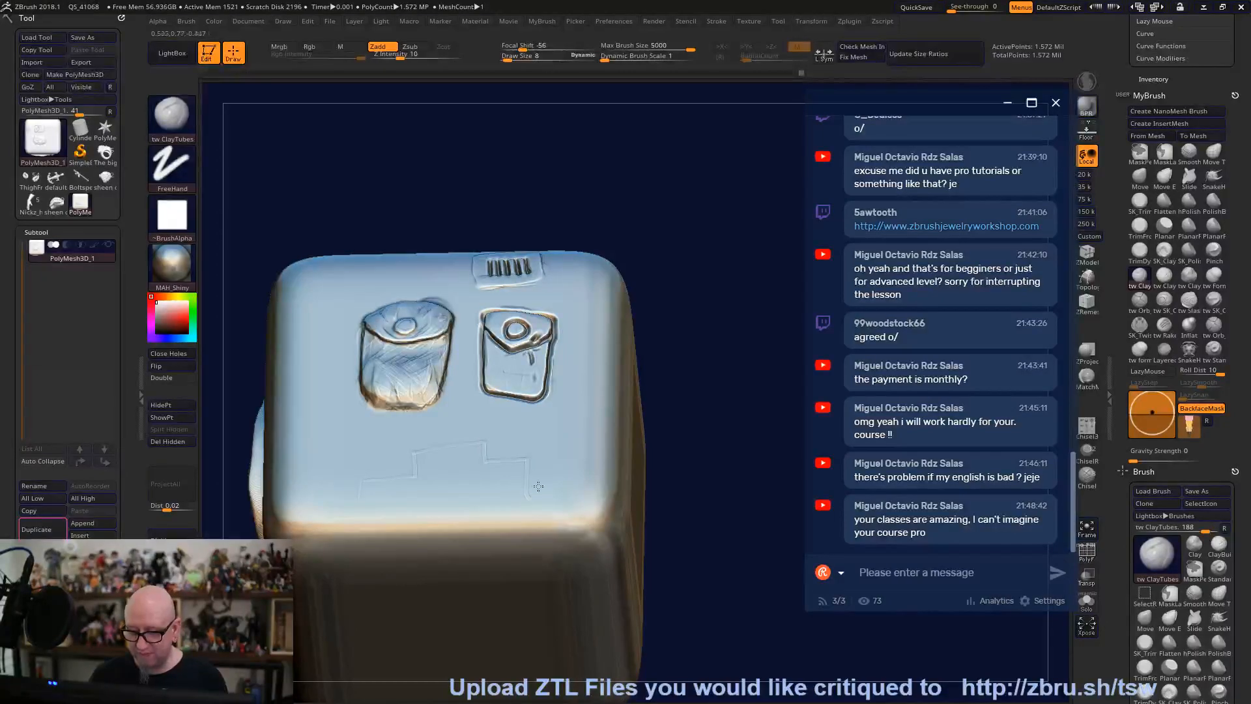
pyautogui.moveTo(532, 496); pyautogui.dragTo(709, 424, button='right')
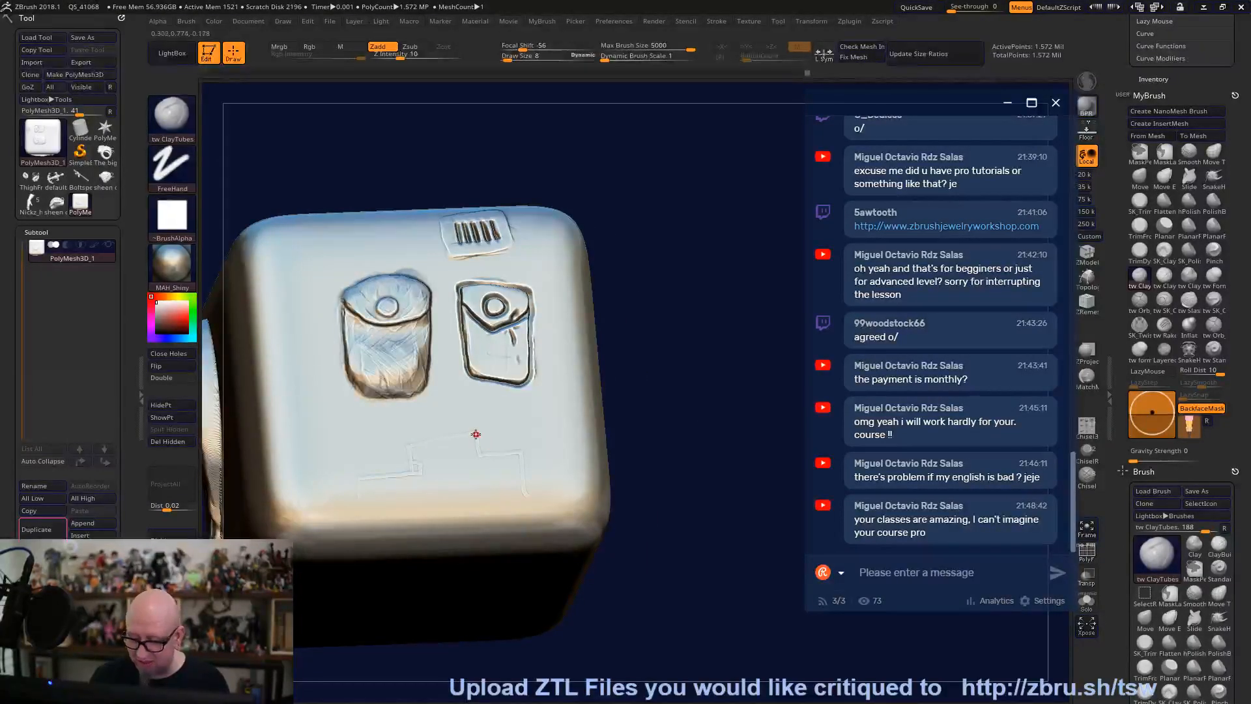
pyautogui.moveTo(664, 433)
pyautogui.mouseDown(button='right')
pyautogui.moveTo(682, 447)
pyautogui.moveTo(580, 525)
pyautogui.moveTo(561, 600)
pyautogui.moveTo(656, 585)
pyautogui.moveTo(703, 341)
pyautogui.moveTo(632, 481)
pyautogui.moveTo(521, 478)
pyautogui.moveTo(399, 609)
pyautogui.mouseUp(button='right')
pyautogui.moveTo(679, 499); pyautogui.dragTo(687, 505, button='right')
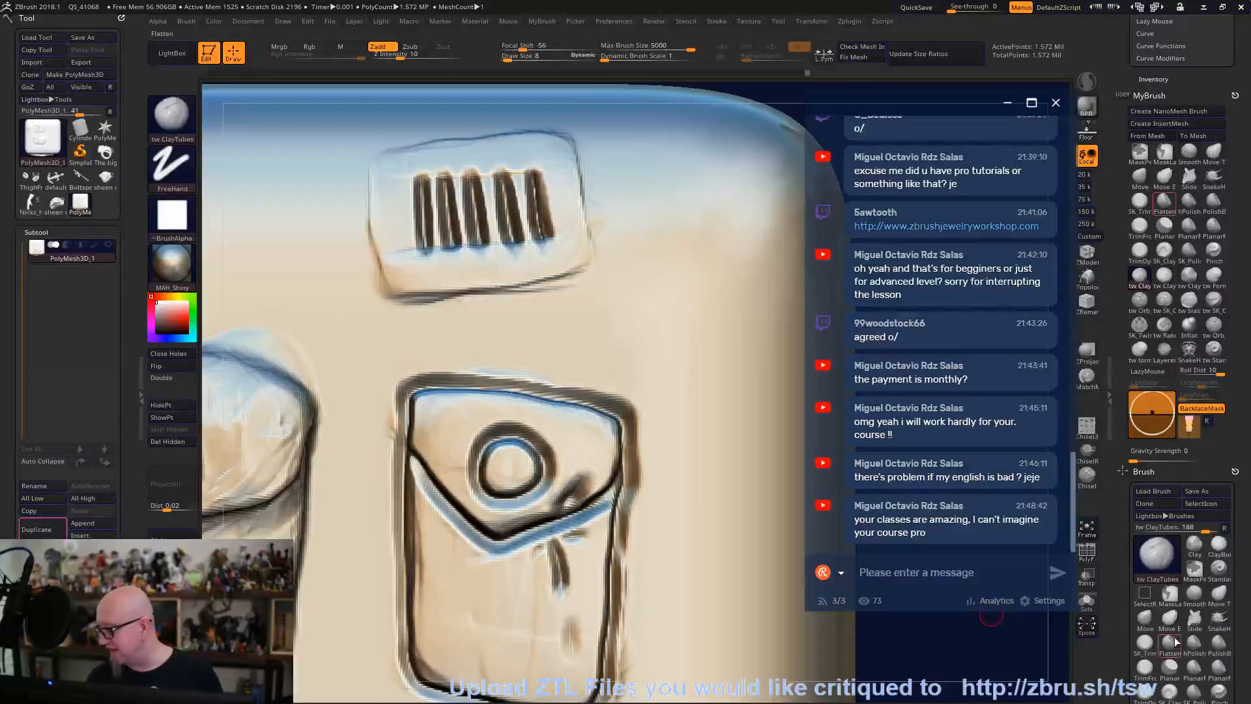
# Switch to the Slide brush at draw size 19 and mask the larger pouch's flap and button.
pyautogui.click(1195, 619)
pyautogui.moveTo(825, 694); pyautogui.dragTo(844, 534, button='right')
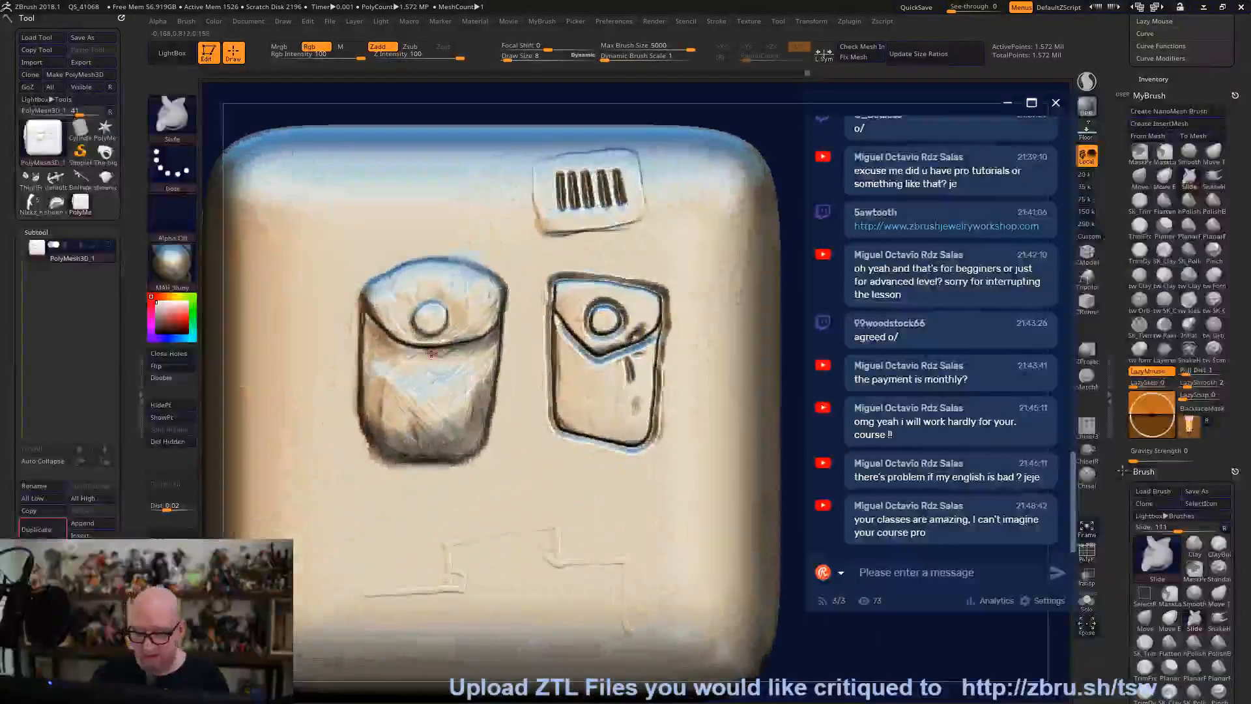
pyautogui.press('space')
pyautogui.moveTo(441, 352); pyautogui.dragTo(431, 358)
pyautogui.press('space')
pyautogui.press('ctrl')
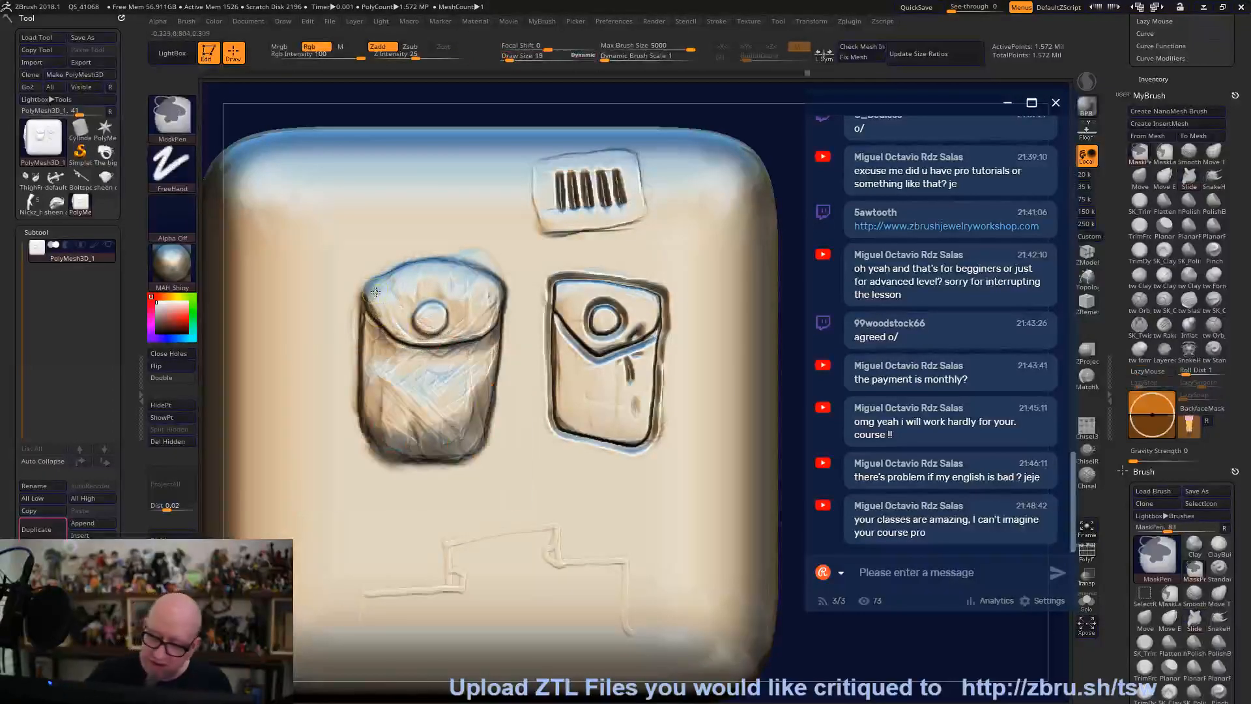
pyautogui.keyDown('ctrl'); pyautogui.moveTo(495, 299); pyautogui.dragTo(381, 289); pyautogui.keyUp('ctrl')
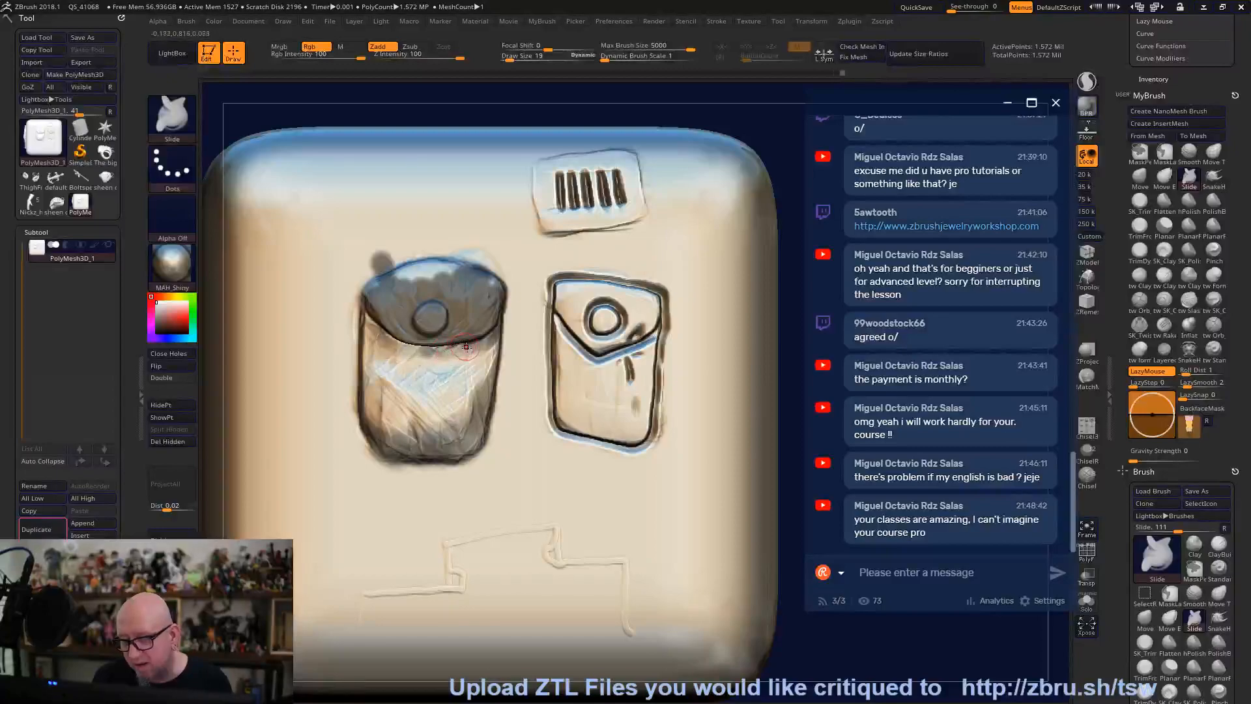
# Smooth the larger pouch's body just below the masked flap and clear the mask.
pyautogui.press('shift')
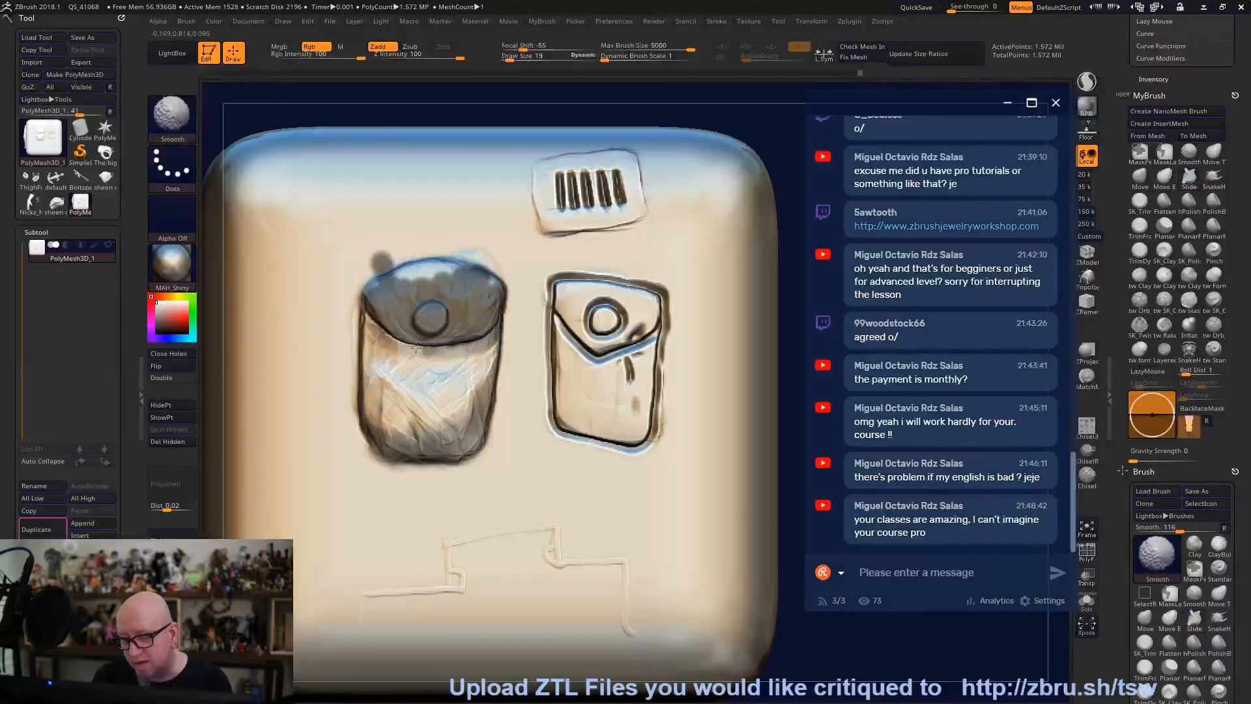
pyautogui.moveTo(727, 177)
pyautogui.mouseDown()
pyautogui.moveTo(695, 173)
pyautogui.moveTo(611, 365)
pyautogui.mouseUp()
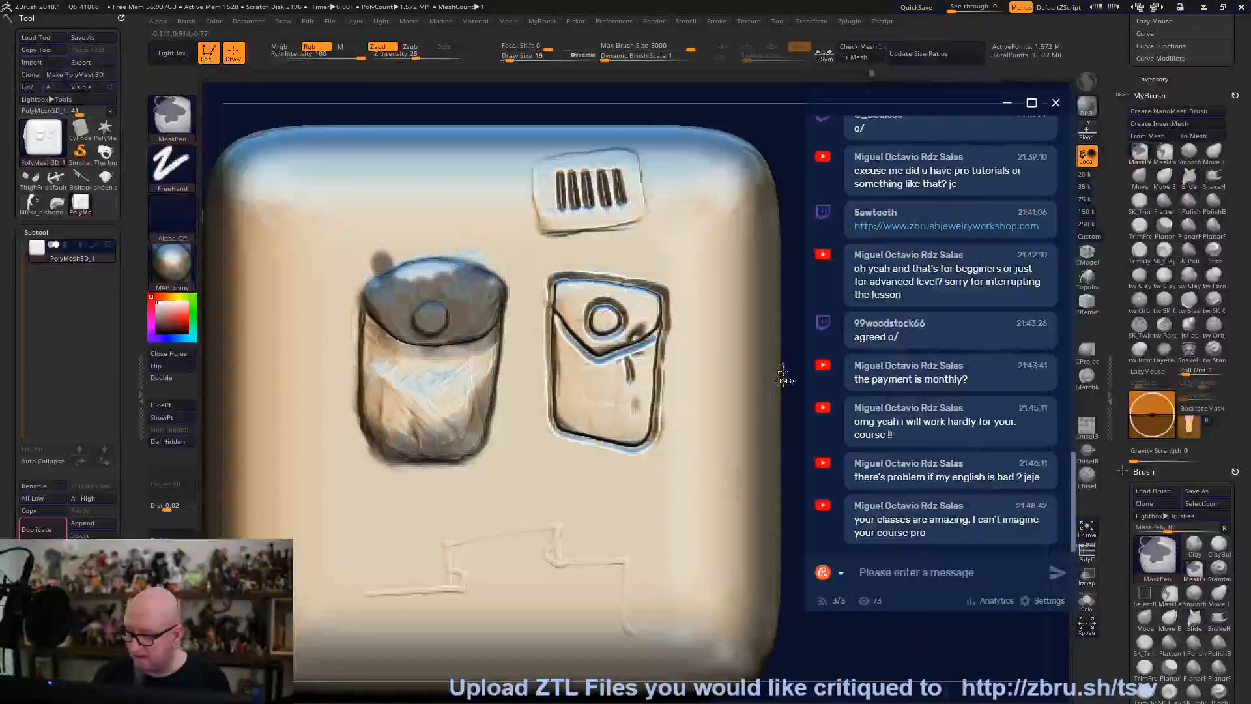
pyautogui.keyDown('ctrl'); pyautogui.moveTo(779, 132); pyautogui.dragTo(792, 148); pyautogui.keyUp('ctrl')
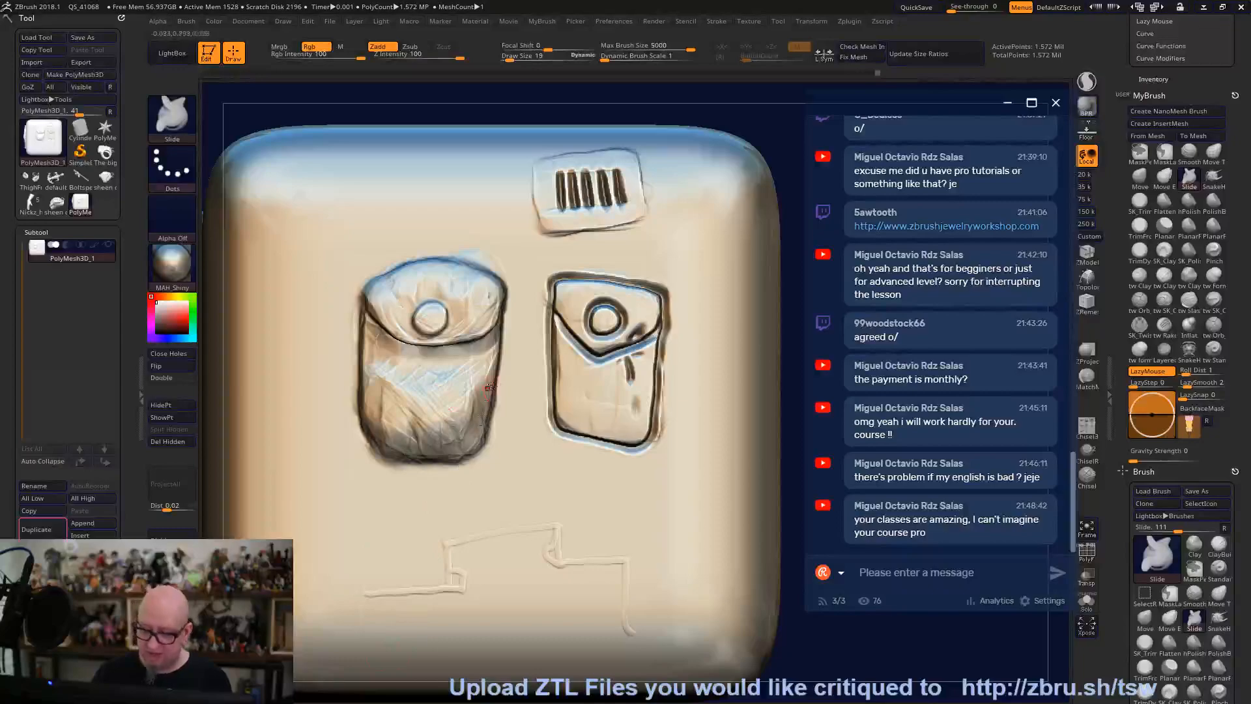
# Refine the larger pouch's body below the flap with tw ClayTubes strokes at draw size 15.
pyautogui.click(1139, 275)
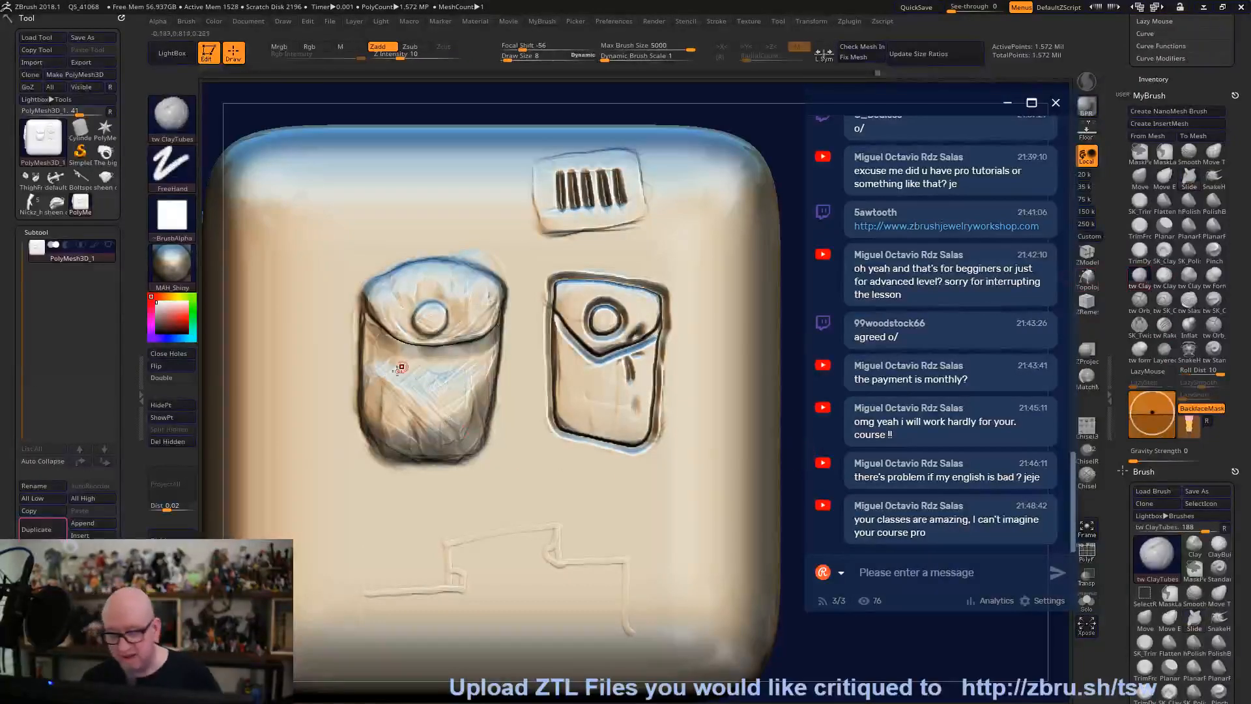
pyautogui.rightClick(376, 333)
pyautogui.moveTo(374, 339); pyautogui.dragTo(379, 339)
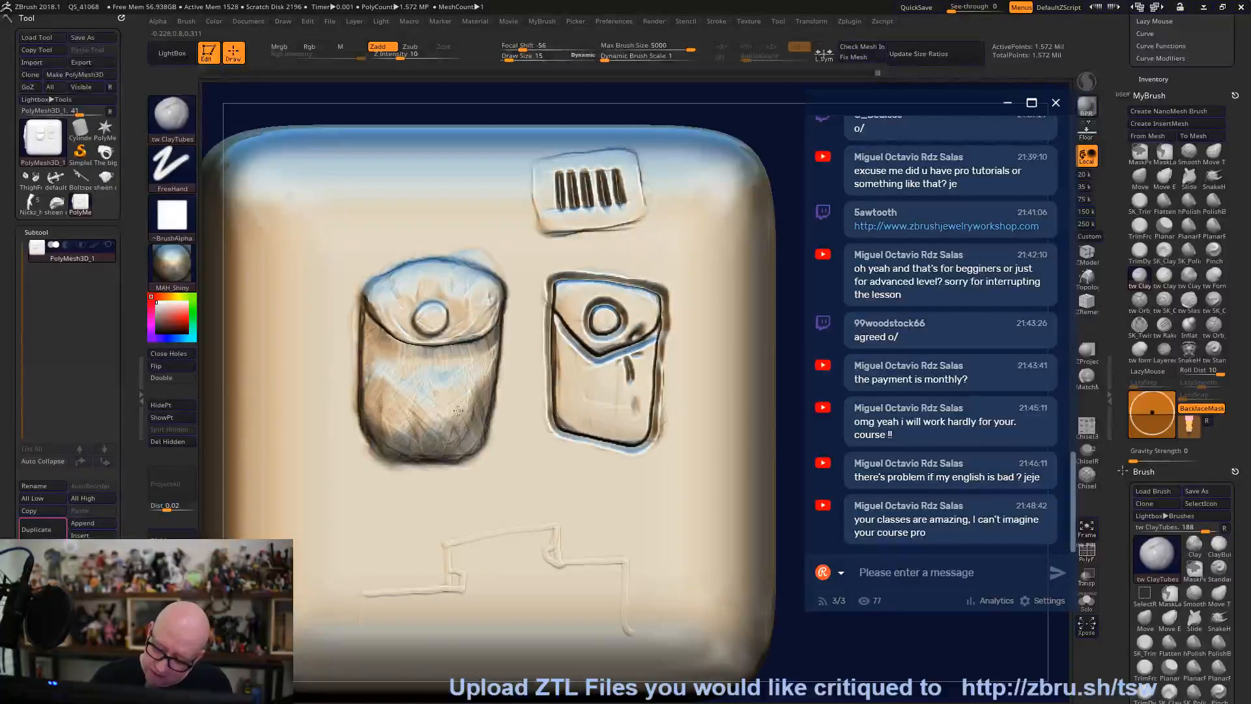
# Refine the larger pouch's flap with tw ClayTubes strokes at draw size 15 and inspect the pouches from other angles.
pyautogui.moveTo(454, 304); pyautogui.dragTo(491, 316)
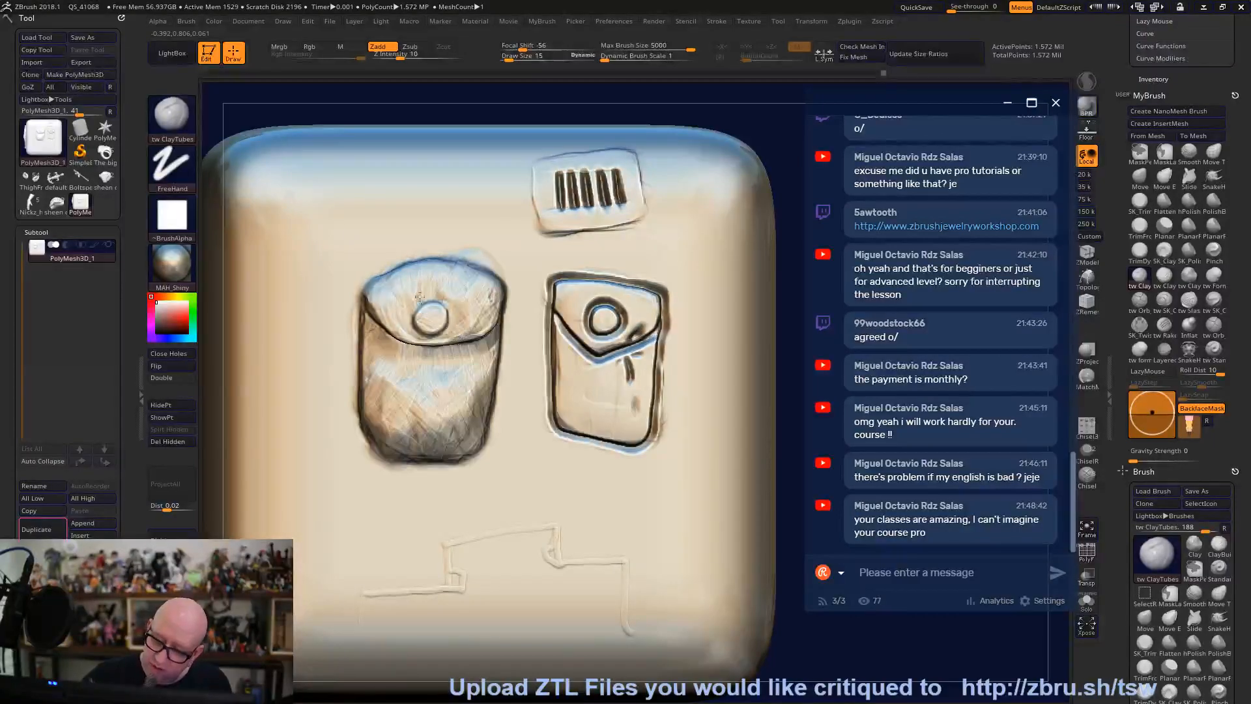
pyautogui.moveTo(809, 656)
pyautogui.keyDown('alt'); pyautogui.mouseDown()
pyautogui.moveTo(726, 558)
pyautogui.moveTo(639, 612)
pyautogui.mouseUp(); pyautogui.keyUp('alt')
pyautogui.moveTo(534, 590)
pyautogui.mouseDown()
pyautogui.moveTo(547, 645)
pyautogui.moveTo(538, 618)
pyautogui.moveTo(562, 617)
pyautogui.moveTo(548, 620)
pyautogui.mouseUp()
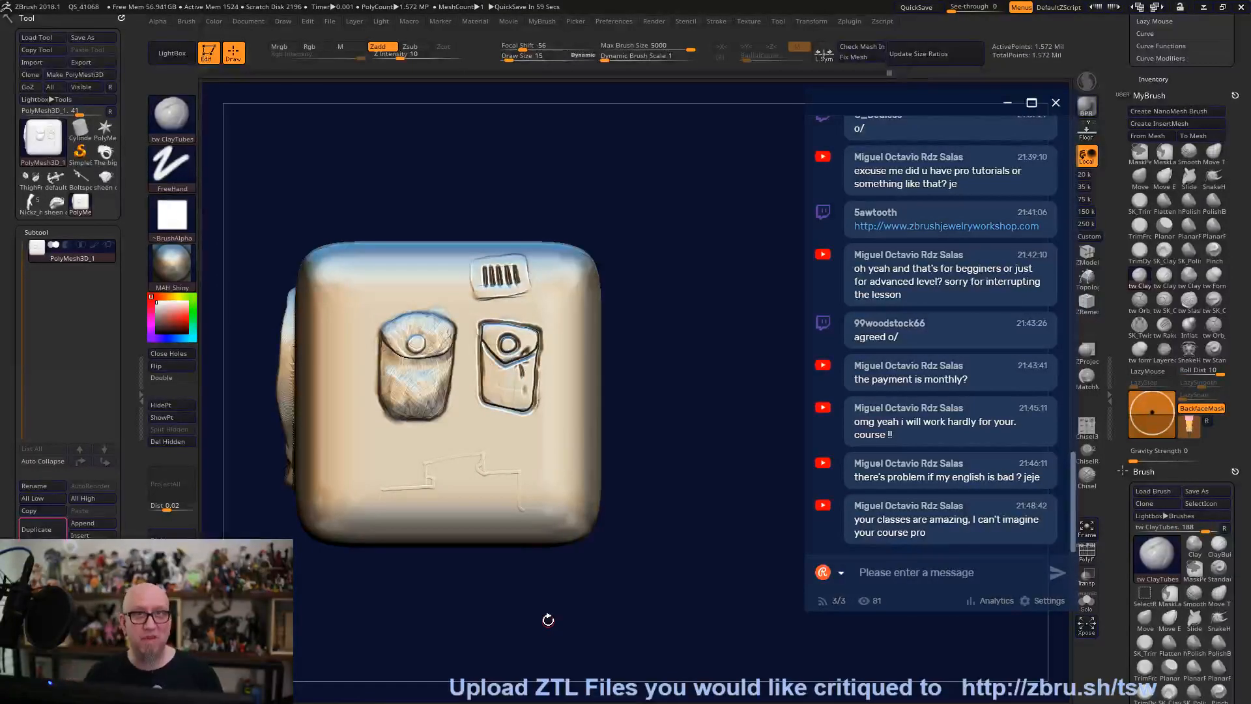
pyautogui.moveTo(548, 619)
pyautogui.mouseDown()
pyautogui.moveTo(586, 521)
pyautogui.moveTo(684, 341)
pyautogui.moveTo(695, 343)
pyautogui.moveTo(675, 393)
pyautogui.moveTo(627, 372)
pyautogui.moveTo(765, 324)
pyautogui.mouseUp()
pyautogui.moveTo(502, 645)
pyautogui.keyDown('alt'); pyautogui.mouseDown()
pyautogui.moveTo(474, 627)
pyautogui.moveTo(478, 636)
pyautogui.mouseUp(); pyautogui.keyUp('alt')
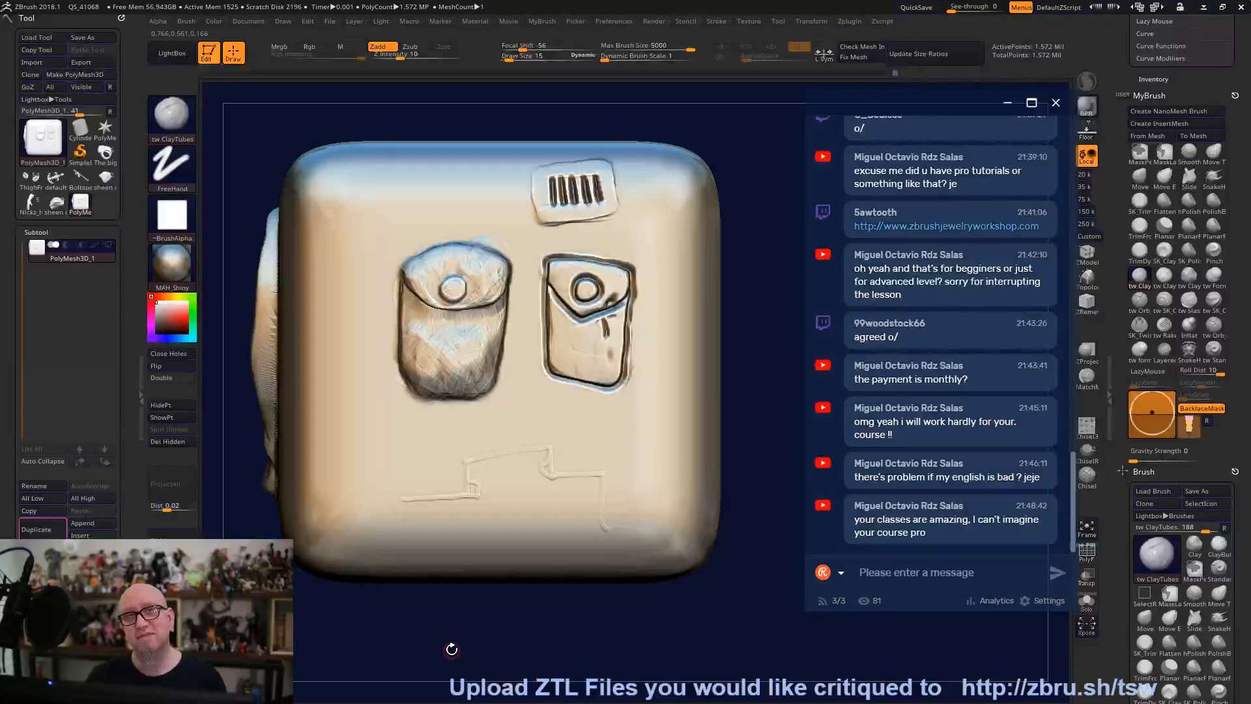
pyautogui.moveTo(450, 647); pyautogui.dragTo(466, 558)
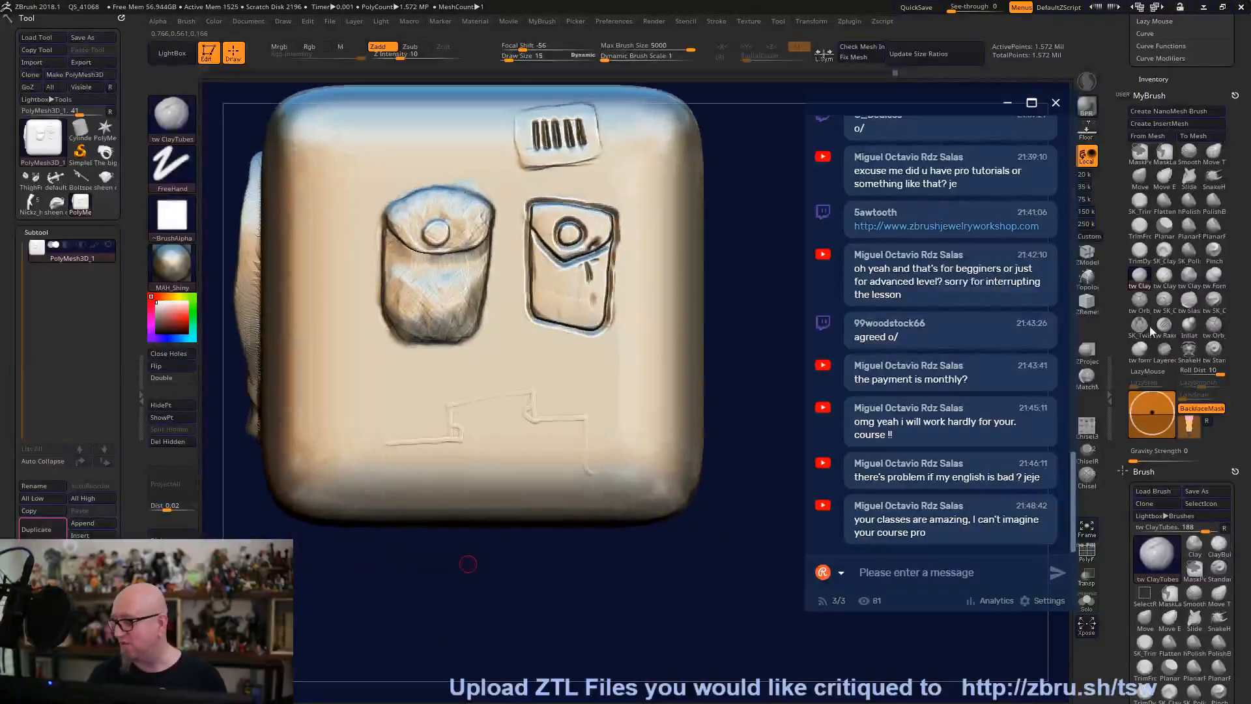
# Try to carve parallel wavy lines between the pouches and the panel line with tw Orb_Cracks at draw size 11.
pyautogui.press('2')
pyautogui.moveTo(390, 458); pyautogui.dragTo(378, 458, button='right')
pyautogui.moveTo(404, 393); pyautogui.dragTo(400, 392)
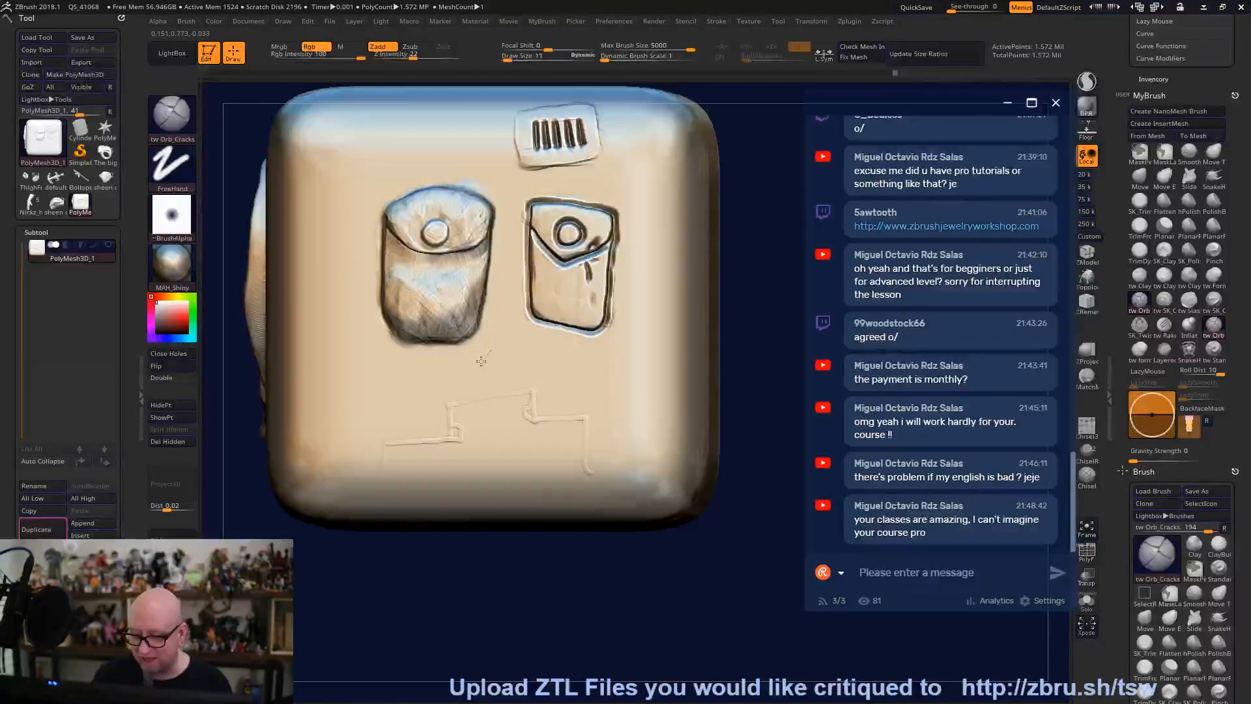
pyautogui.moveTo(450, 404); pyautogui.dragTo(505, 305)
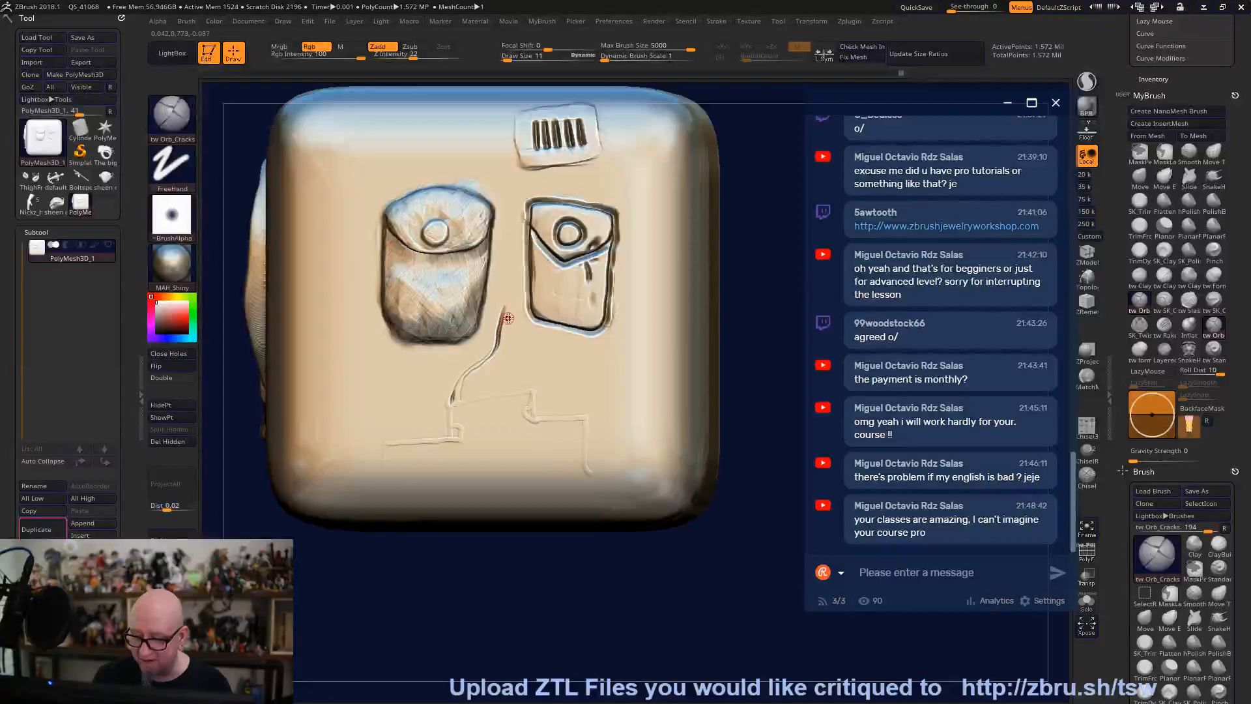
pyautogui.moveTo(480, 369)
pyautogui.mouseDown()
pyautogui.moveTo(467, 388)
pyautogui.moveTo(519, 300)
pyautogui.mouseUp()
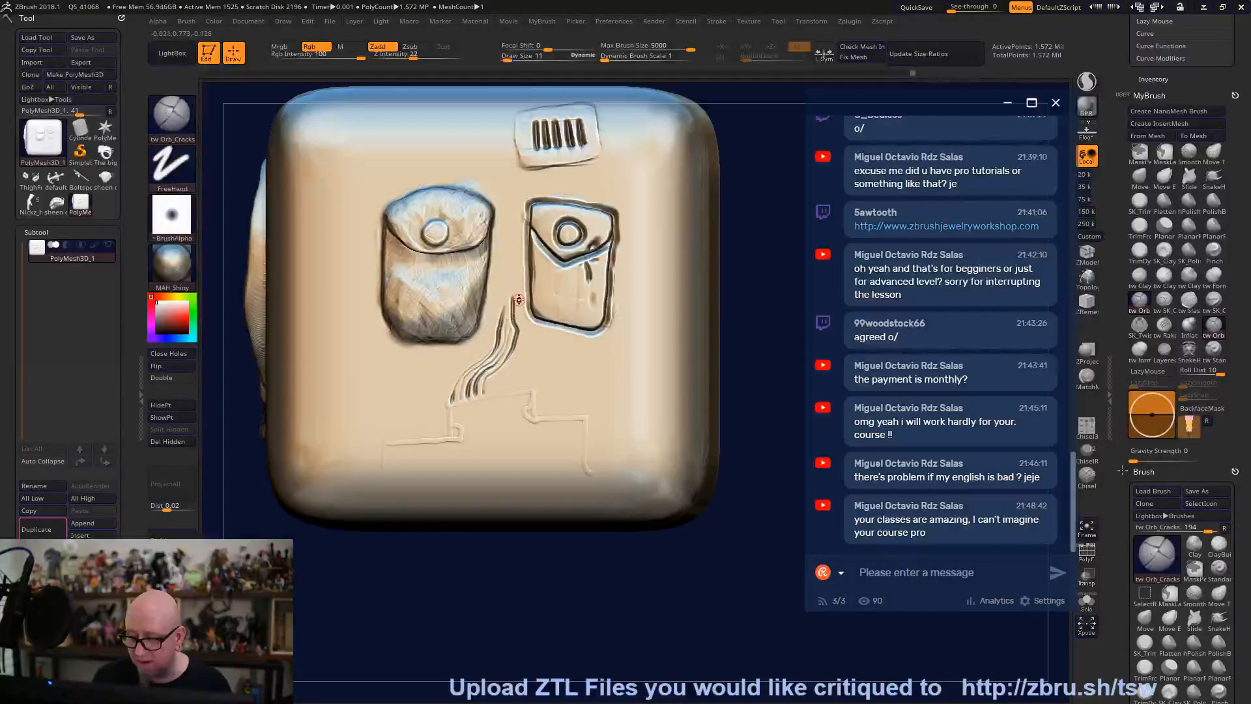
pyautogui.keyDown('alt'); pyautogui.moveTo(482, 570); pyautogui.dragTo(495, 519); pyautogui.keyUp('alt')
pyautogui.moveTo(495, 519)
pyautogui.keyDown('alt'); pyautogui.mouseDown()
pyautogui.moveTo(400, 560)
pyautogui.moveTo(586, 600)
pyautogui.moveTo(561, 608)
pyautogui.mouseUp(); pyautogui.keyUp('alt')
pyautogui.keyDown('alt'); pyautogui.moveTo(490, 621); pyautogui.dragTo(572, 588); pyautogui.keyUp('alt')
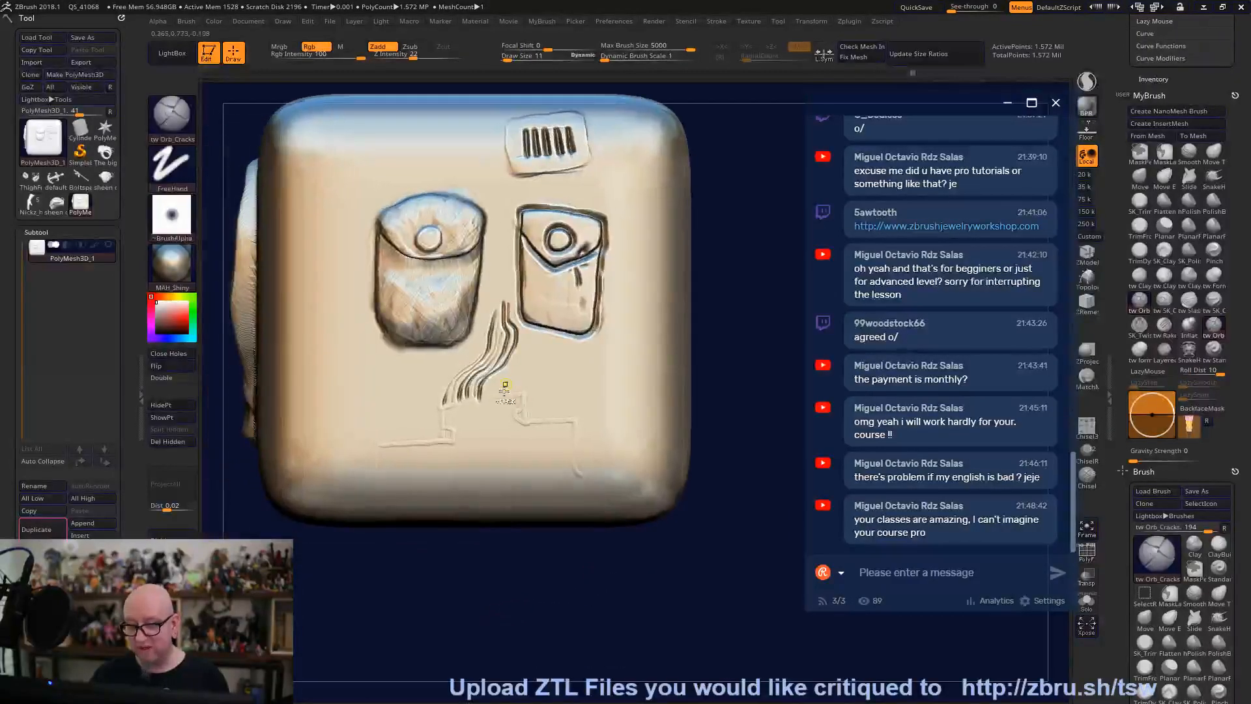
# Undo the wavy crack strokes carved between the pouches and the panel line.
pyautogui.hotkey('ctrl', 'z')
pyautogui.hotkey('ctrl', 'z')
pyautogui.hotkey('ctrl', 'z')
pyautogui.hotkey('ctrl', 'z')
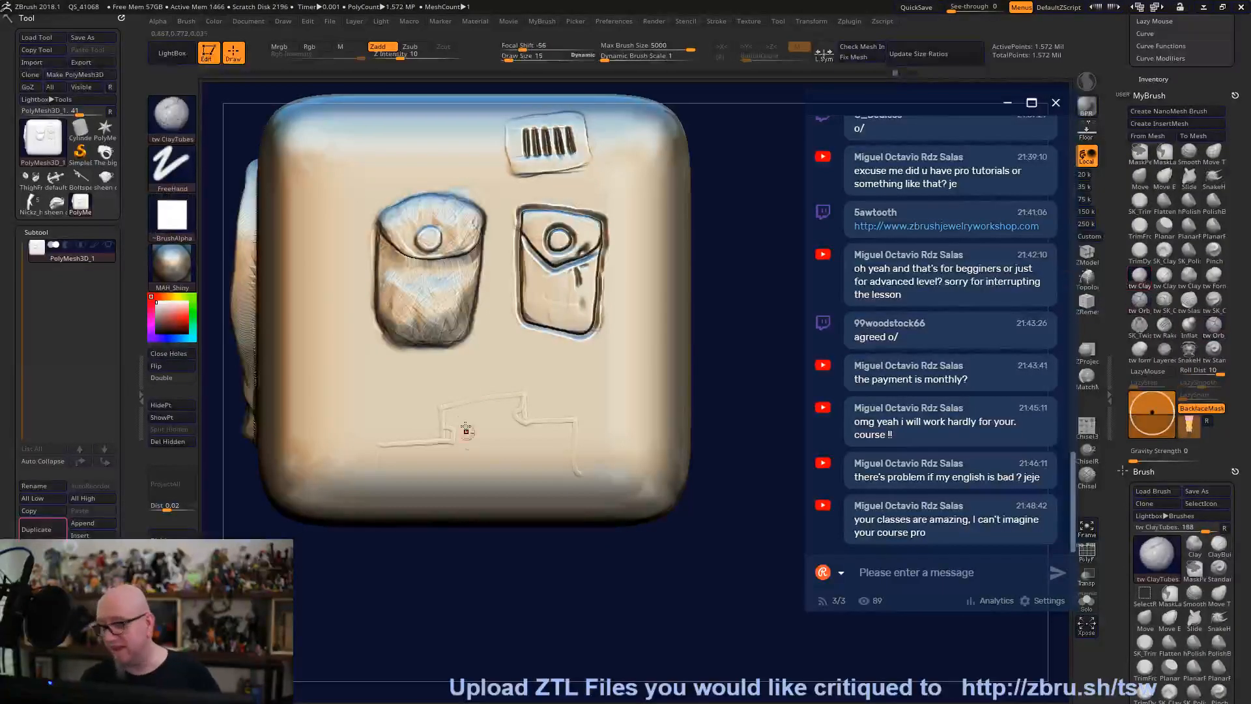
pyautogui.hotkey('ctrl', 'z')
# Build up a tapered hair-like mass below and between the pouches with tw ClayTubes at draw size 29.
pyautogui.press('space')
pyautogui.moveTo(478, 346)
pyautogui.mouseDown()
pyautogui.moveTo(445, 388)
pyautogui.moveTo(480, 329)
pyautogui.mouseUp()
pyautogui.moveTo(436, 389)
pyautogui.mouseDown()
pyautogui.moveTo(432, 405)
pyautogui.moveTo(483, 337)
pyautogui.moveTo(466, 397)
pyautogui.moveTo(492, 391)
pyautogui.moveTo(498, 352)
pyautogui.moveTo(521, 394)
pyautogui.moveTo(505, 323)
pyautogui.moveTo(553, 411)
pyautogui.moveTo(506, 349)
pyautogui.moveTo(504, 308)
pyautogui.moveTo(488, 314)
pyautogui.moveTo(557, 381)
pyautogui.moveTo(564, 418)
pyautogui.moveTo(473, 317)
pyautogui.moveTo(431, 403)
pyautogui.moveTo(480, 336)
pyautogui.moveTo(521, 340)
pyautogui.moveTo(496, 372)
pyautogui.moveTo(500, 391)
pyautogui.moveTo(525, 393)
pyautogui.moveTo(509, 352)
pyautogui.moveTo(547, 416)
pyautogui.moveTo(514, 343)
pyautogui.moveTo(505, 392)
pyautogui.moveTo(507, 332)
pyautogui.moveTo(504, 389)
pyautogui.moveTo(490, 373)
pyautogui.moveTo(516, 380)
pyautogui.moveTo(523, 413)
pyautogui.mouseUp()
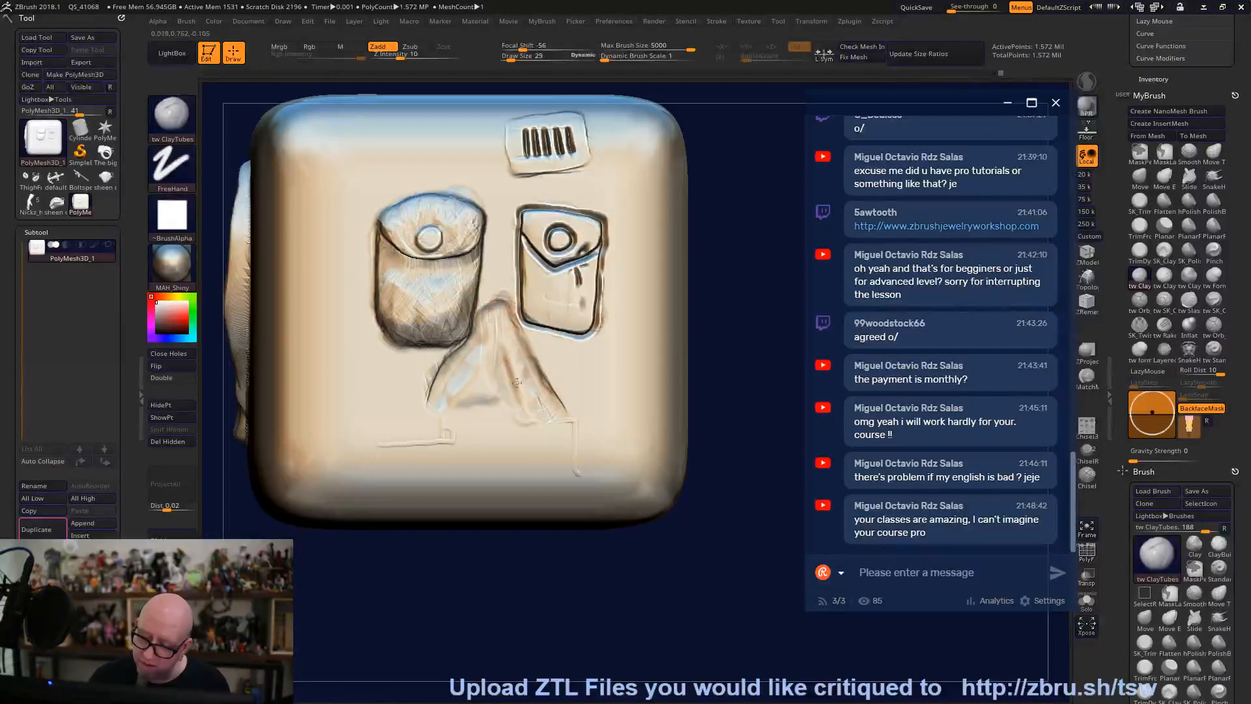
# Carve flowing hair strands into the tapered mass with tw Orb_Cracks at draw size 11.
pyautogui.click(1139, 300)
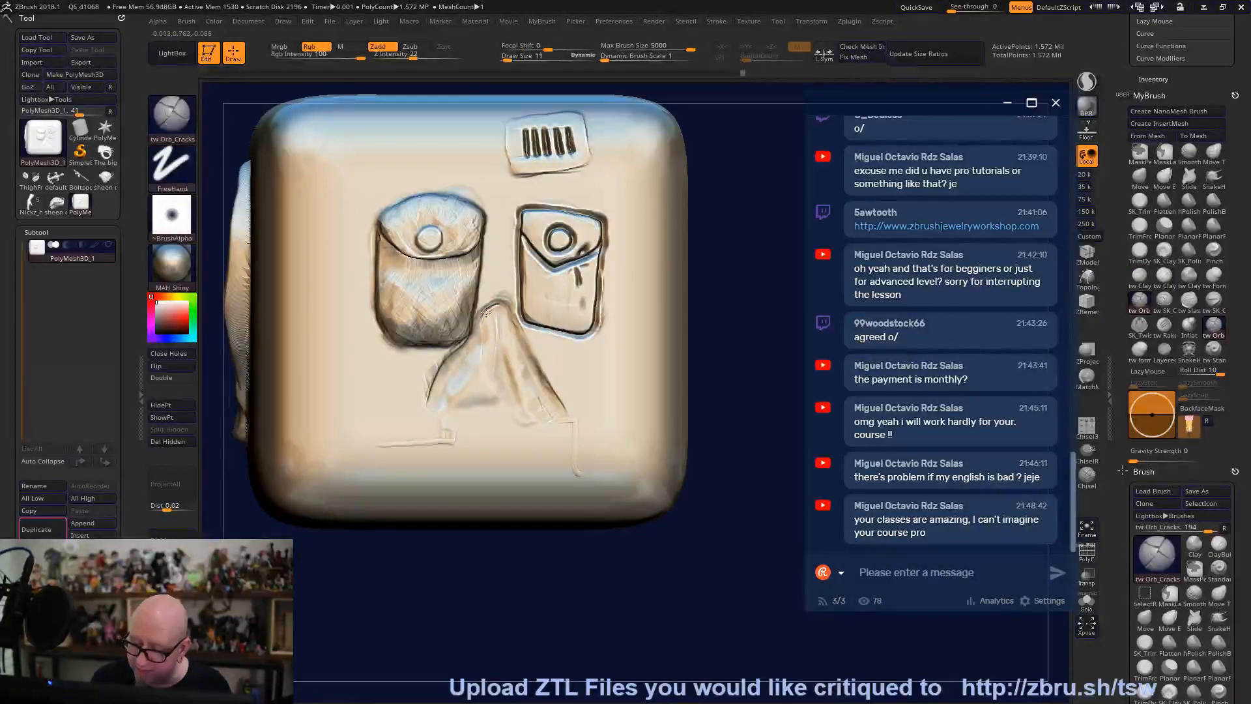
pyautogui.moveTo(447, 368); pyautogui.dragTo(436, 408)
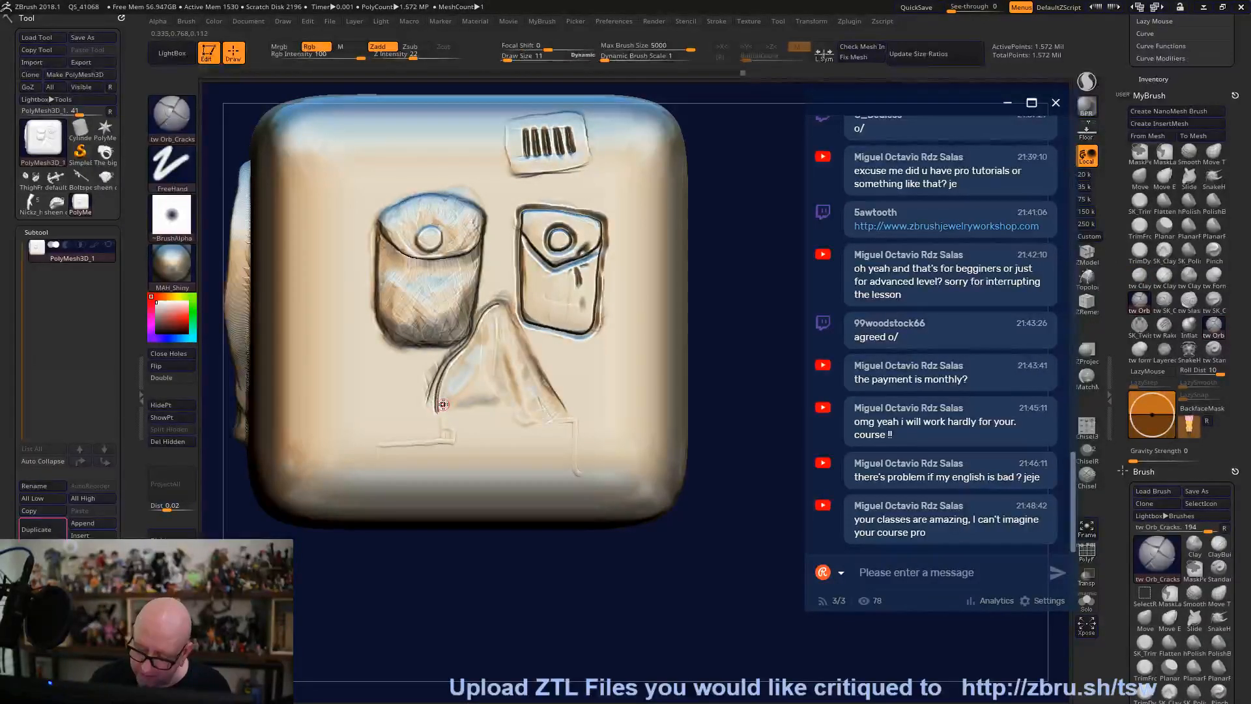
pyautogui.moveTo(480, 336)
pyautogui.mouseDown()
pyautogui.moveTo(498, 312)
pyautogui.moveTo(456, 404)
pyautogui.moveTo(495, 349)
pyautogui.moveTo(502, 311)
pyautogui.moveTo(490, 404)
pyautogui.moveTo(509, 316)
pyautogui.mouseUp()
pyautogui.moveTo(505, 359)
pyautogui.mouseDown()
pyautogui.moveTo(514, 417)
pyautogui.moveTo(515, 329)
pyautogui.moveTo(529, 410)
pyautogui.moveTo(554, 420)
pyautogui.mouseUp()
pyautogui.moveTo(530, 573)
pyautogui.mouseDown()
pyautogui.moveTo(523, 599)
pyautogui.moveTo(506, 482)
pyautogui.mouseUp()
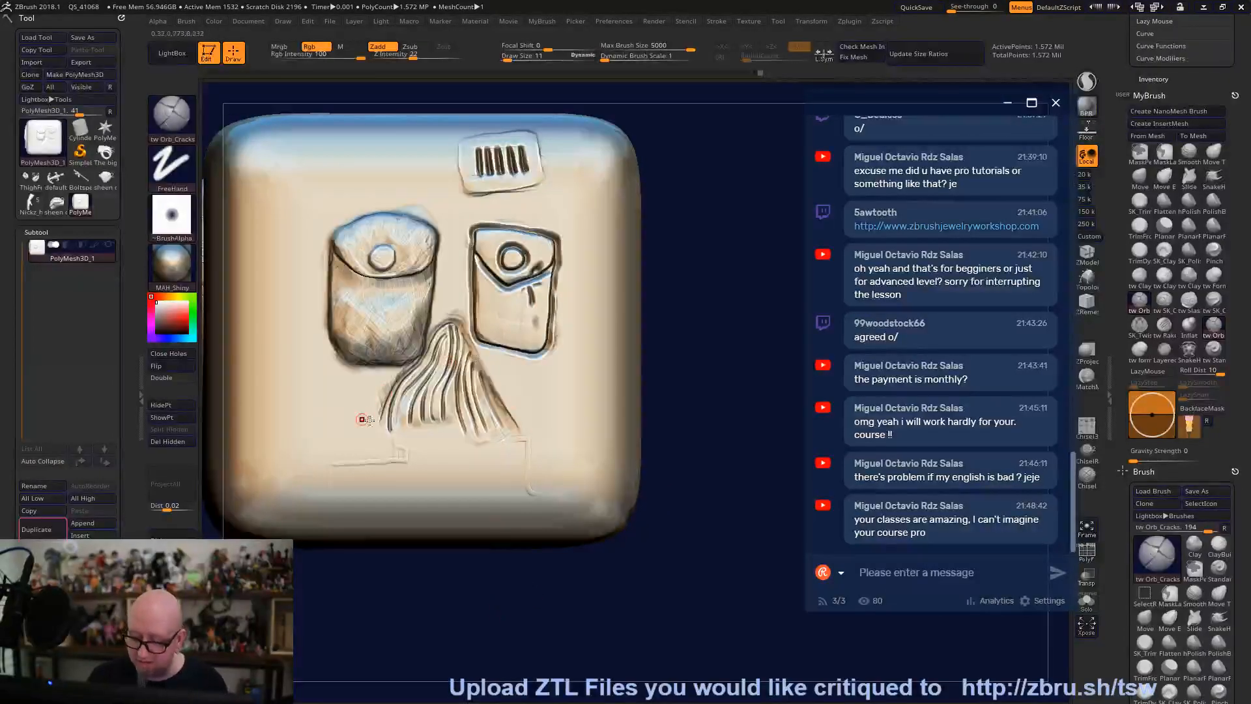
# Carve short grass-like strokes beside the hair mass and a long wavy line beneath it with tw Orb_Cracks.
pyautogui.moveTo(510, 395)
pyautogui.mouseDown()
pyautogui.moveTo(513, 416)
pyautogui.moveTo(524, 412)
pyautogui.mouseUp()
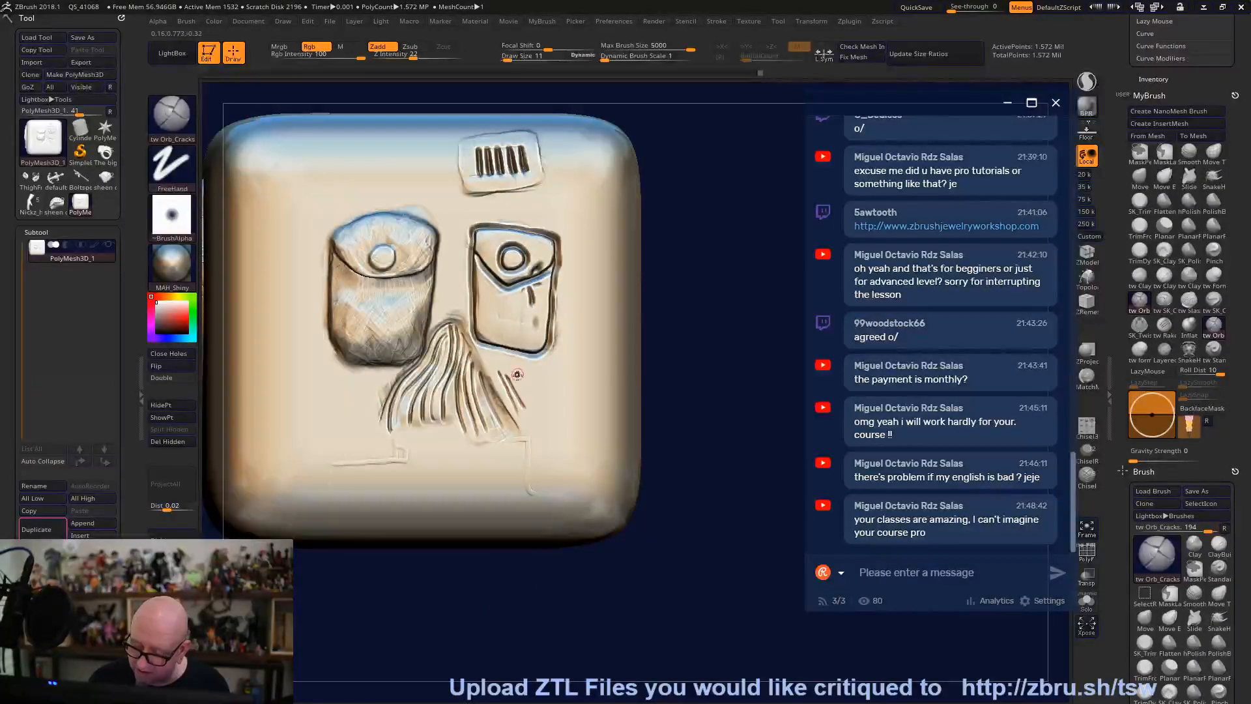
pyautogui.moveTo(625, 614)
pyautogui.mouseDown()
pyautogui.moveTo(670, 573)
pyautogui.moveTo(665, 525)
pyautogui.moveTo(677, 541)
pyautogui.moveTo(667, 550)
pyautogui.moveTo(684, 547)
pyautogui.mouseUp()
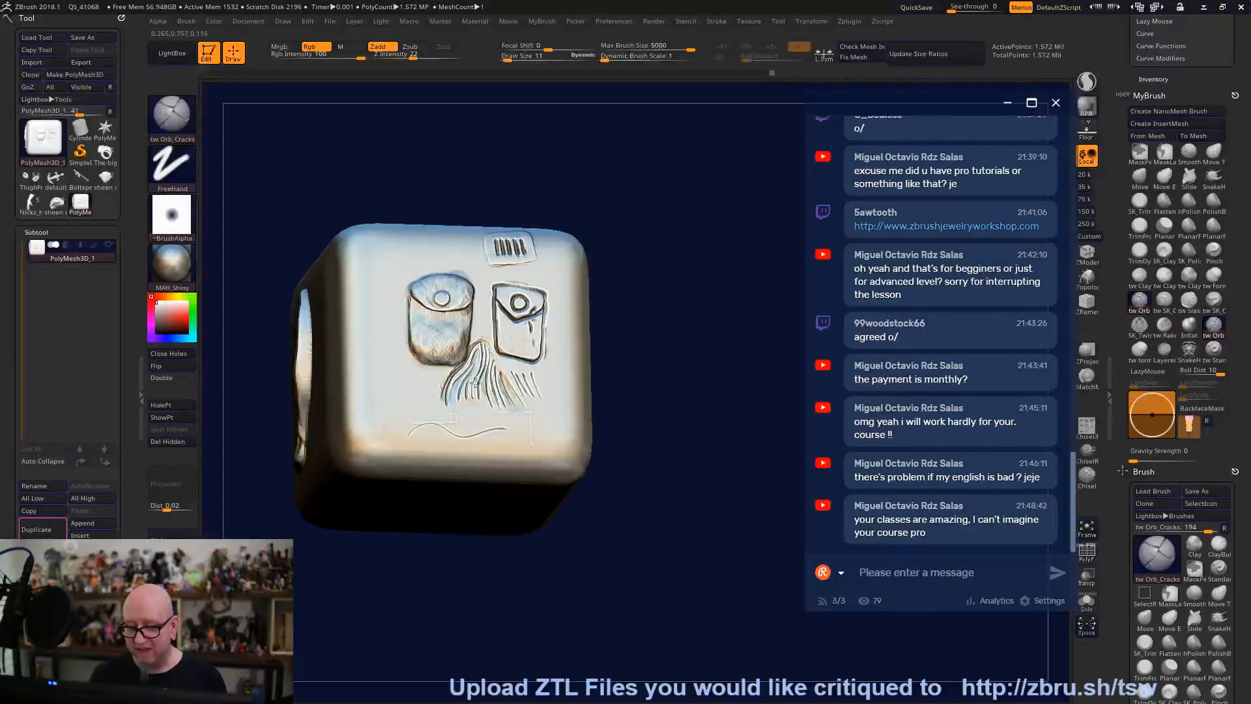
pyautogui.moveTo(546, 399)
pyautogui.mouseDown(button='right')
pyautogui.moveTo(514, 391)
pyautogui.moveTo(528, 392)
pyautogui.mouseUp(button='right')
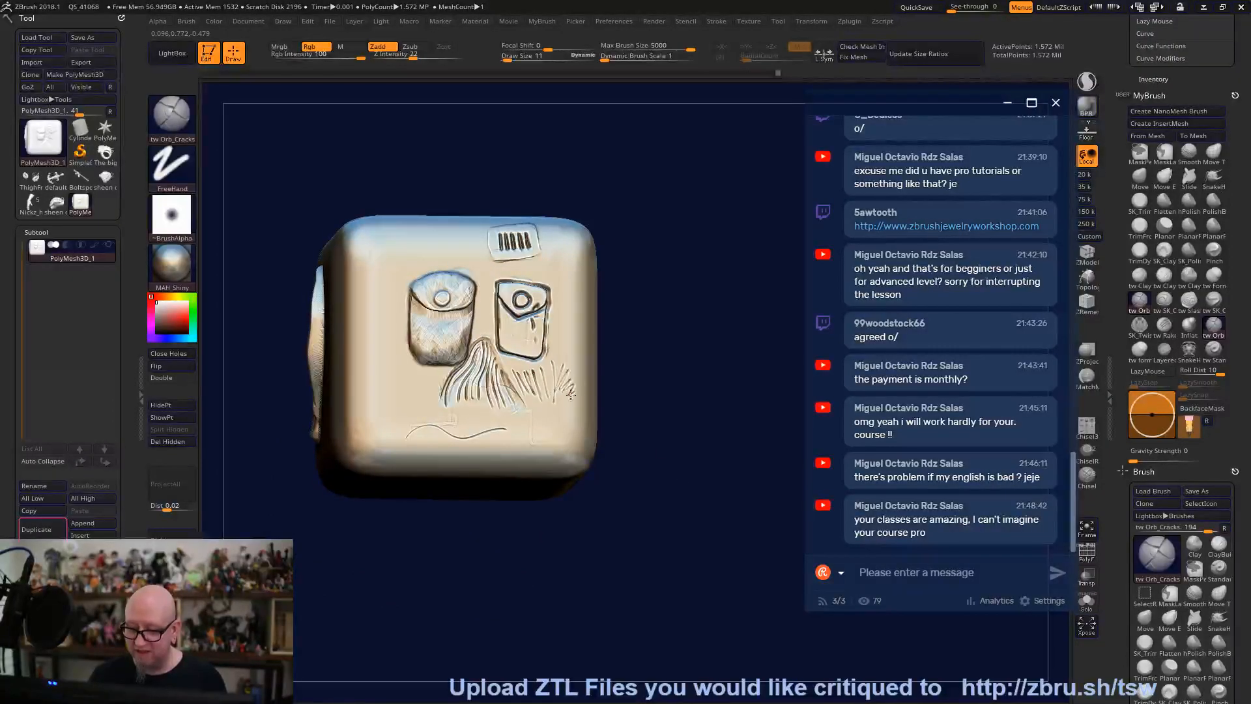
pyautogui.moveTo(686, 590)
pyautogui.mouseDown()
pyautogui.moveTo(696, 576)
pyautogui.moveTo(669, 598)
pyautogui.moveTo(649, 527)
pyautogui.mouseUp()
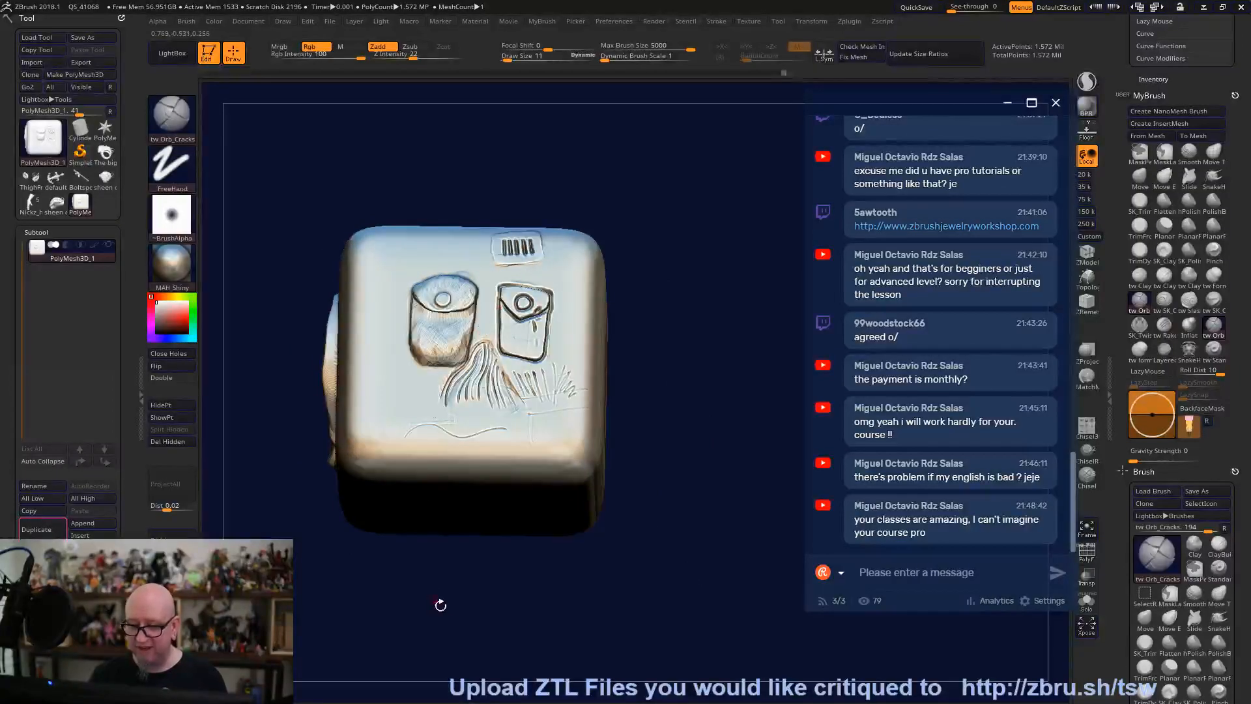
pyautogui.moveTo(438, 600); pyautogui.dragTo(446, 555)
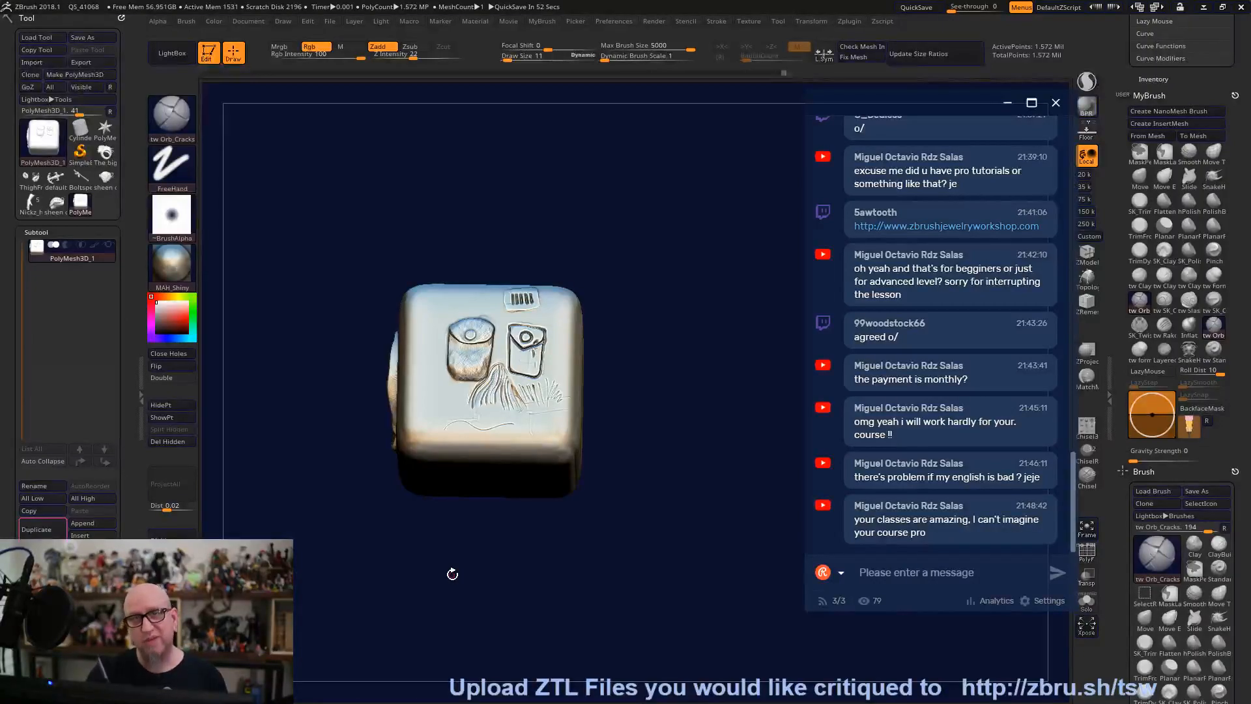
pyautogui.moveTo(452, 574)
pyautogui.mouseDown()
pyautogui.moveTo(678, 553)
pyautogui.moveTo(673, 588)
pyautogui.mouseUp()
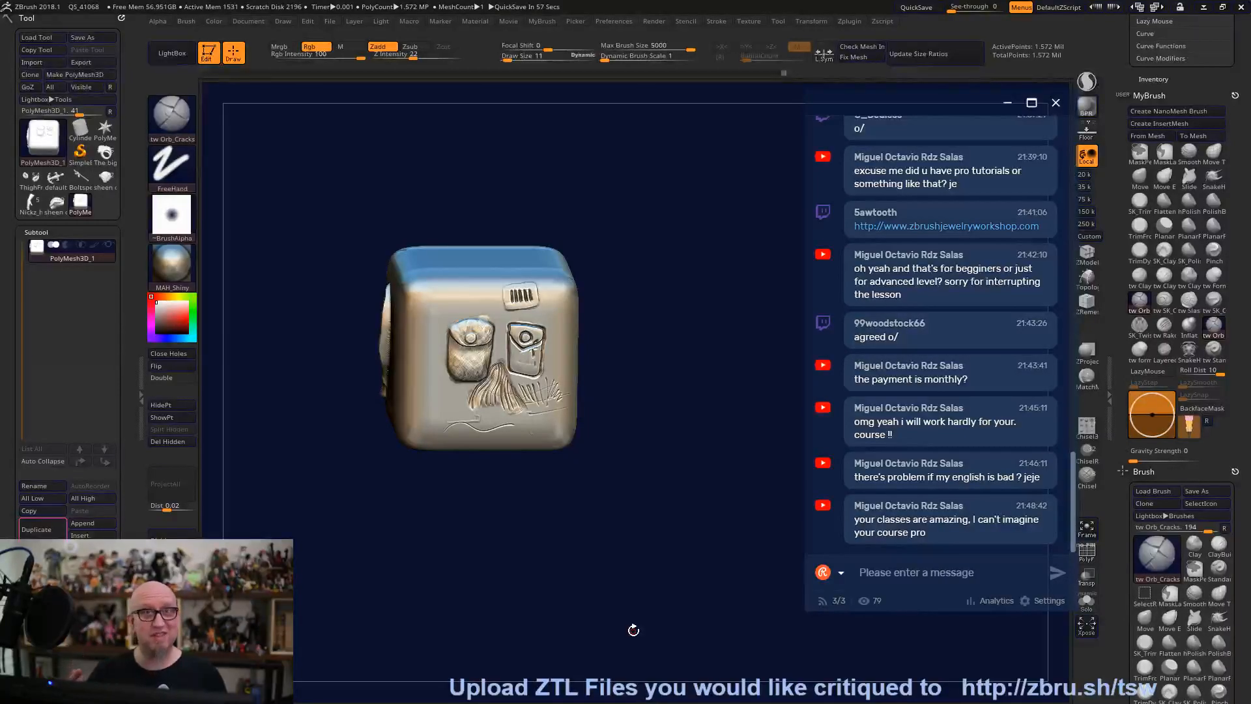
pyautogui.moveTo(540, 583); pyautogui.dragTo(539, 576)
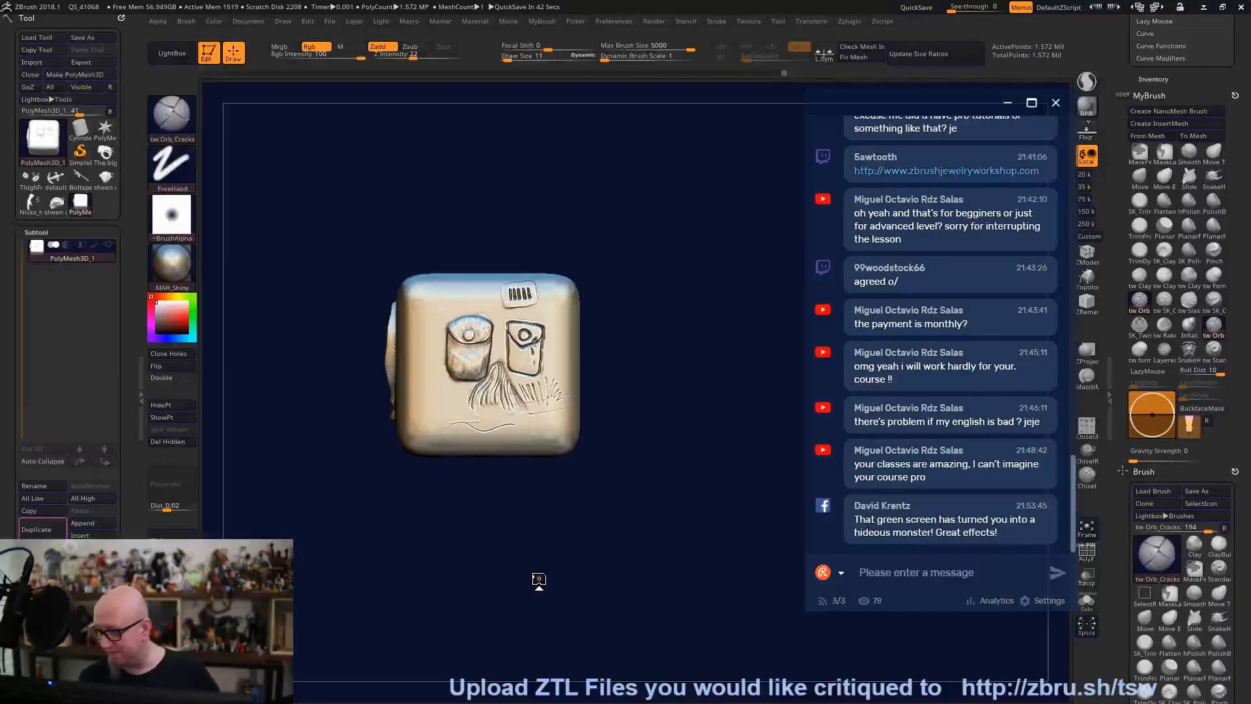
pyautogui.moveTo(539, 580)
pyautogui.mouseDown()
pyautogui.moveTo(574, 582)
pyautogui.moveTo(580, 595)
pyautogui.moveTo(596, 584)
pyautogui.moveTo(609, 603)
pyautogui.moveTo(585, 607)
pyautogui.moveTo(578, 652)
pyautogui.mouseUp()
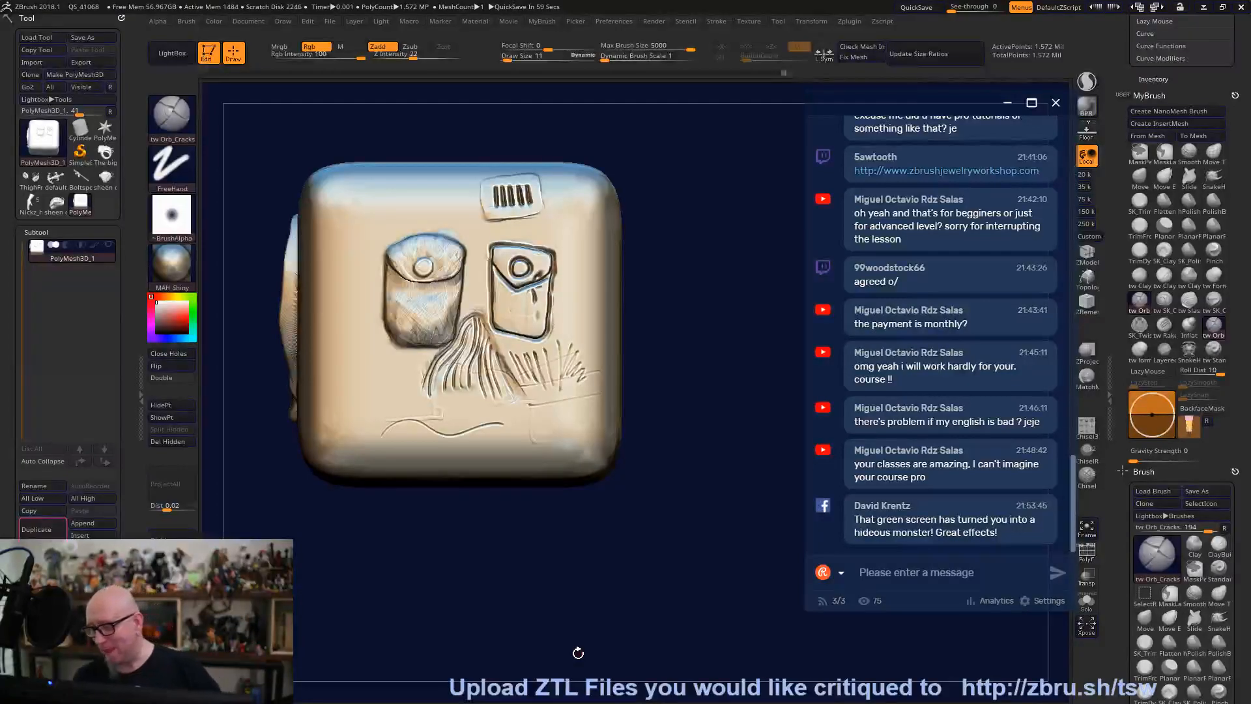
pyautogui.moveTo(608, 587)
pyautogui.mouseDown()
pyautogui.moveTo(670, 526)
pyautogui.moveTo(595, 477)
pyautogui.mouseUp()
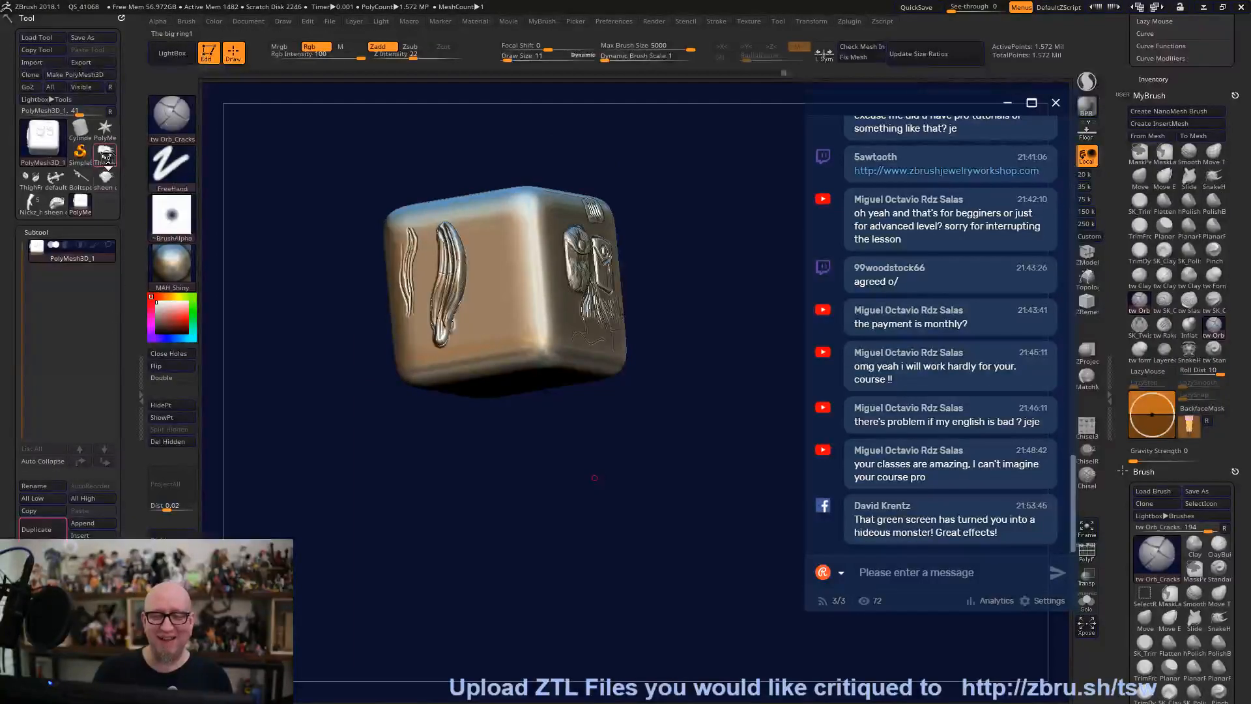
# Switch to the sheen decimated22 ring model, apply StartupMaterial, and show its ornamented face from the front.
pyautogui.moveTo(25, 216)
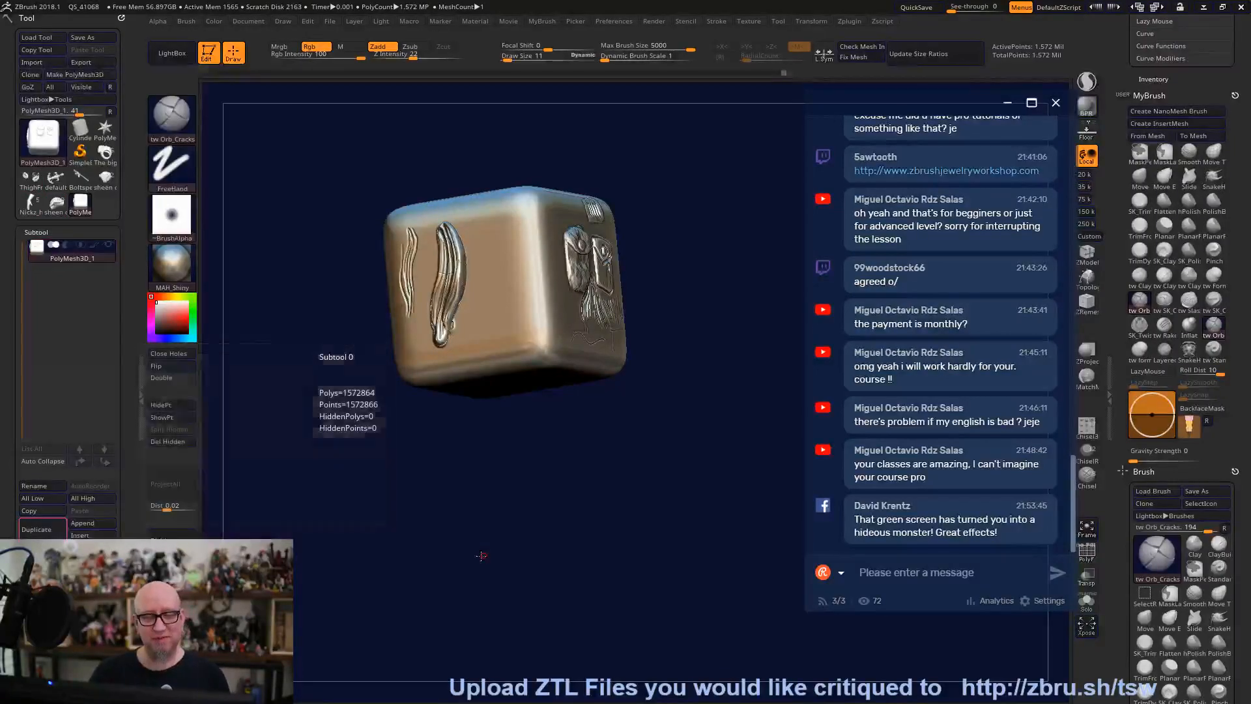
pyautogui.moveTo(481, 553); pyautogui.dragTo(441, 505)
pyautogui.click(105, 179)
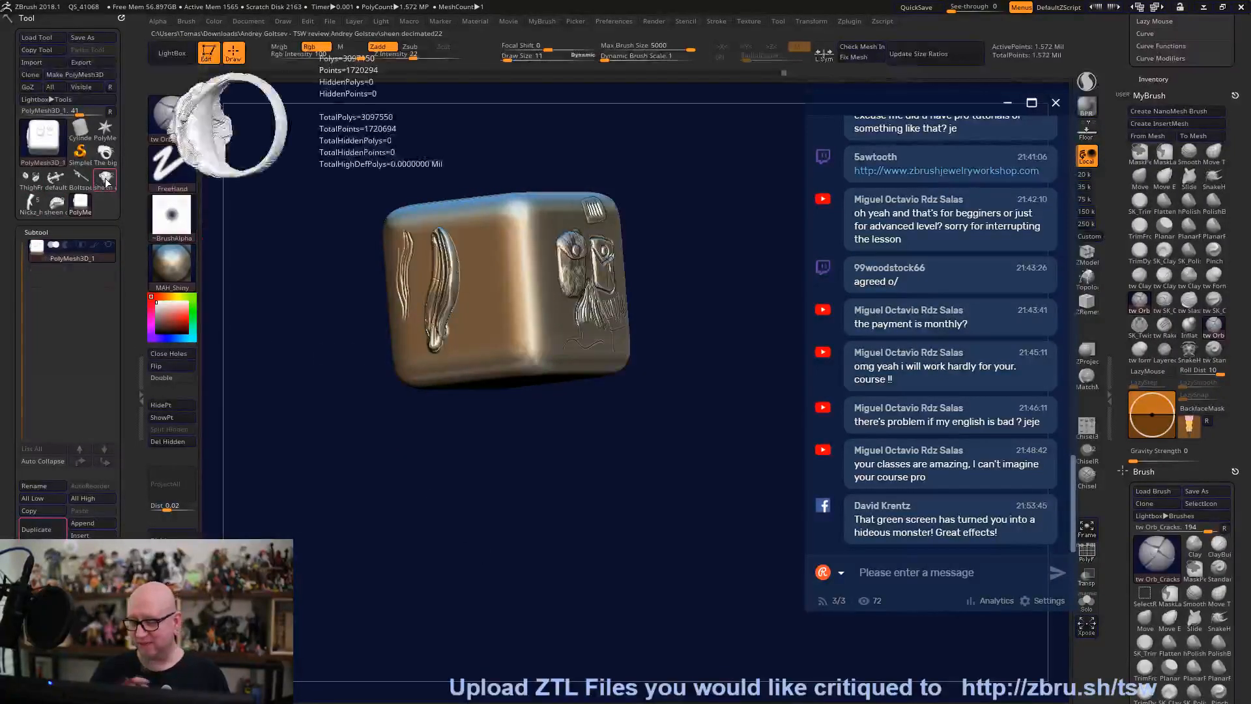
pyautogui.click(106, 179)
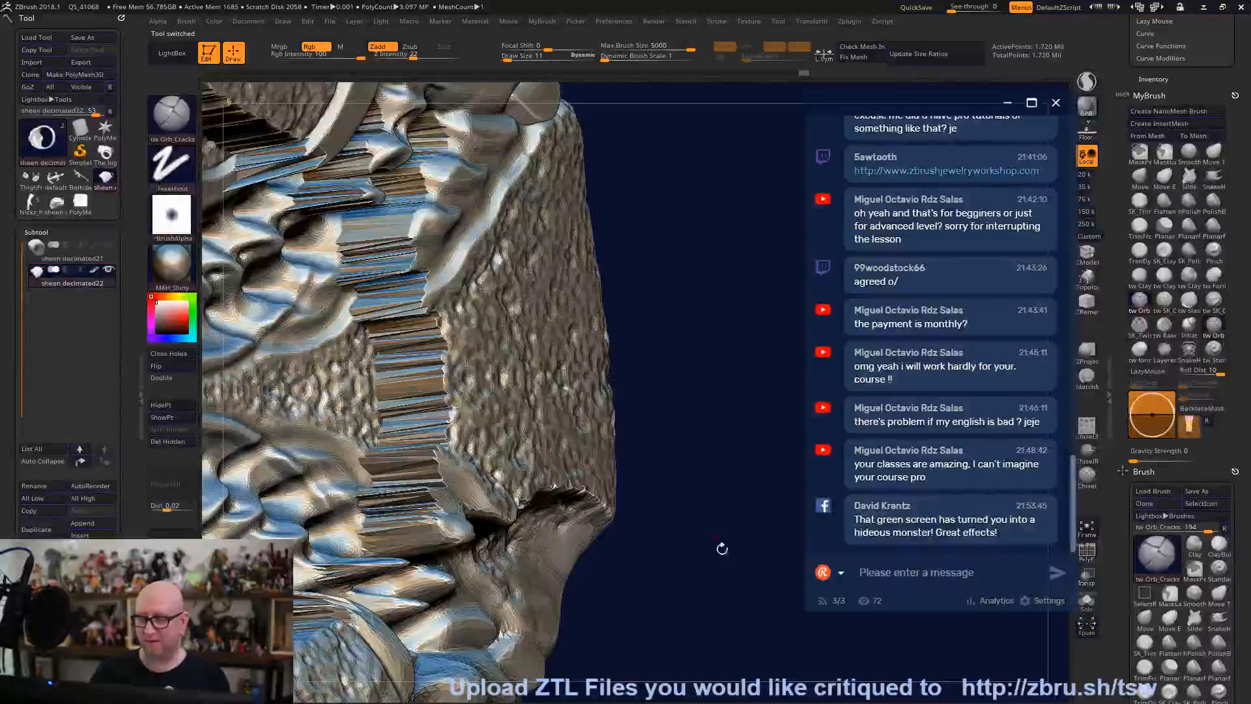
pyautogui.click(182, 274)
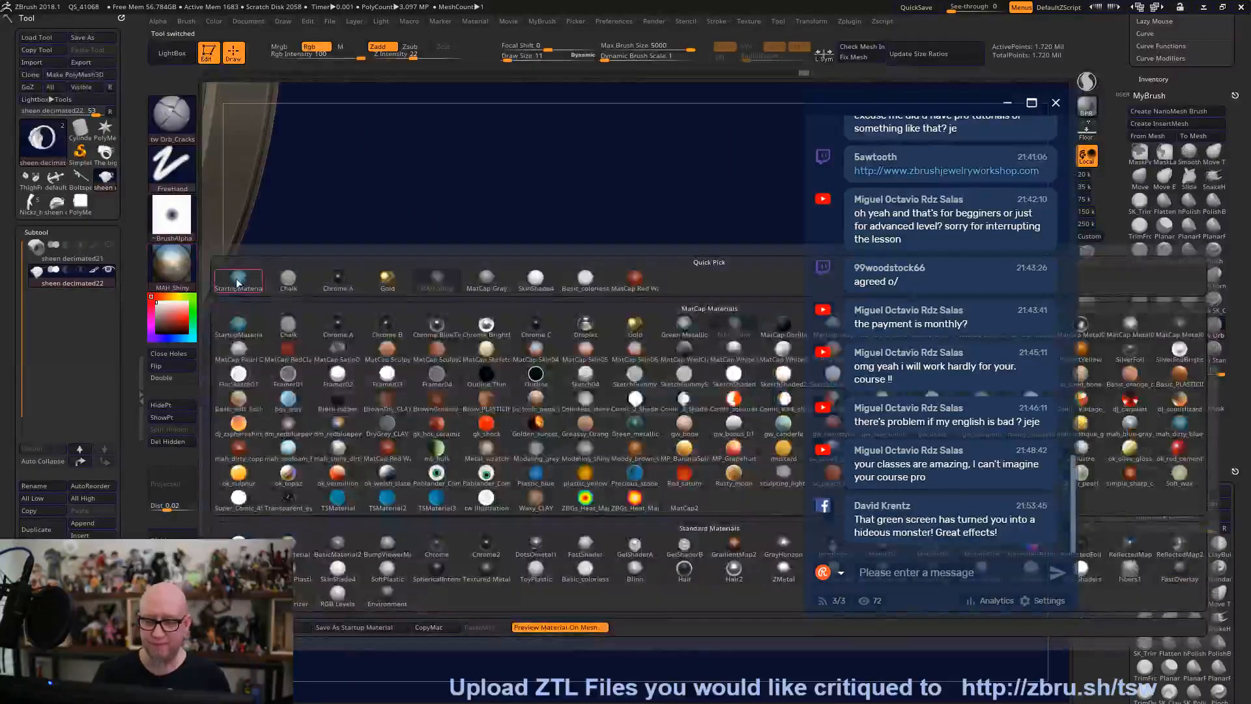
pyautogui.click(238, 279)
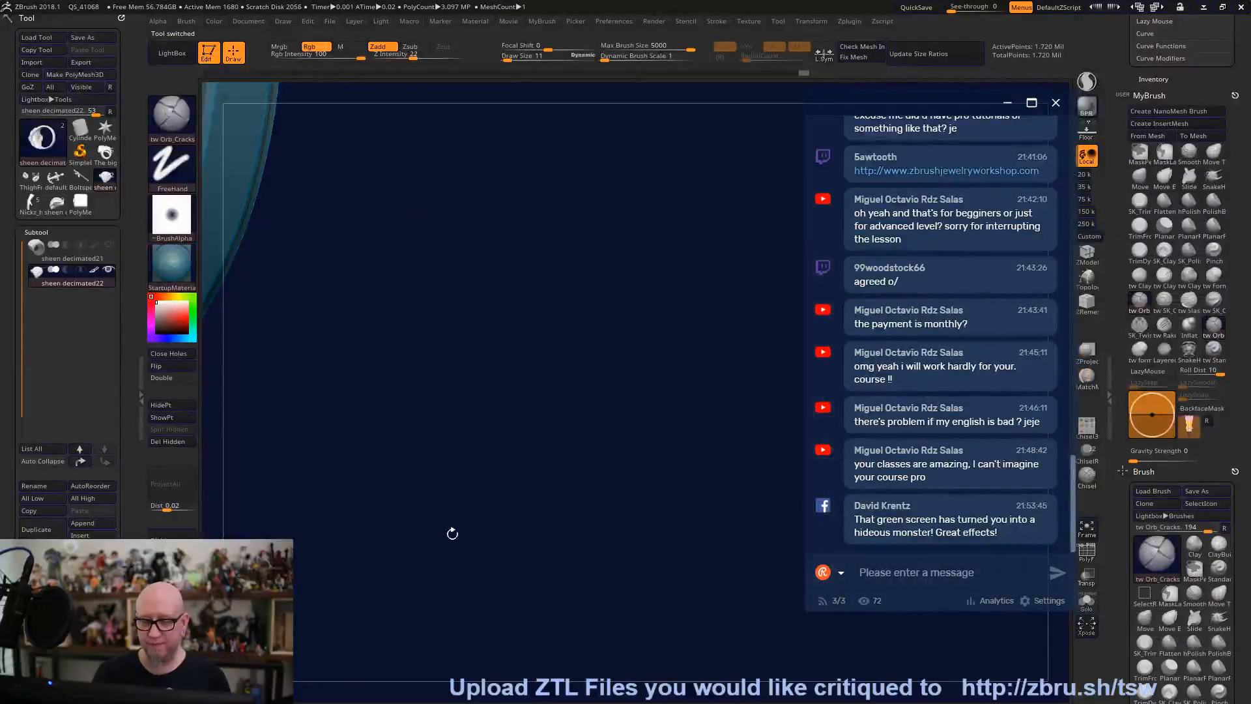
pyautogui.click(1086, 528)
pyautogui.moveTo(903, 645); pyautogui.dragTo(665, 588)
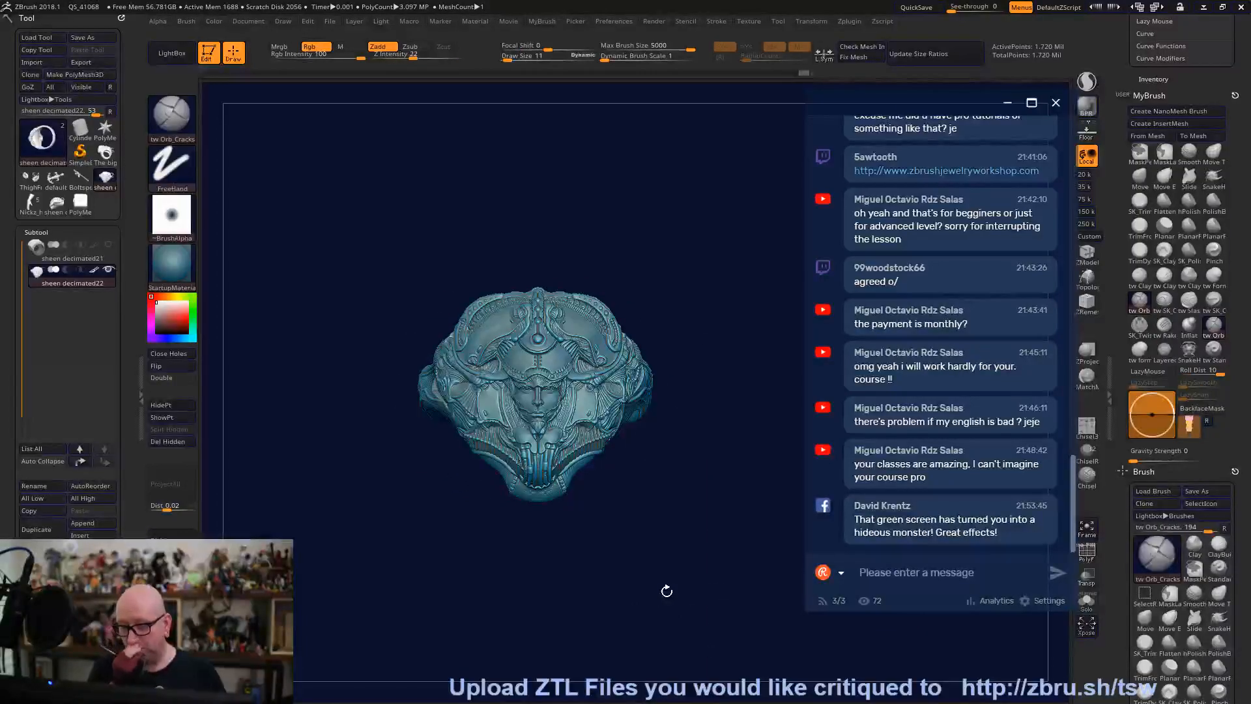
pyautogui.keyDown('alt'); pyautogui.moveTo(665, 589); pyautogui.dragTo(624, 640); pyautogui.keyUp('alt')
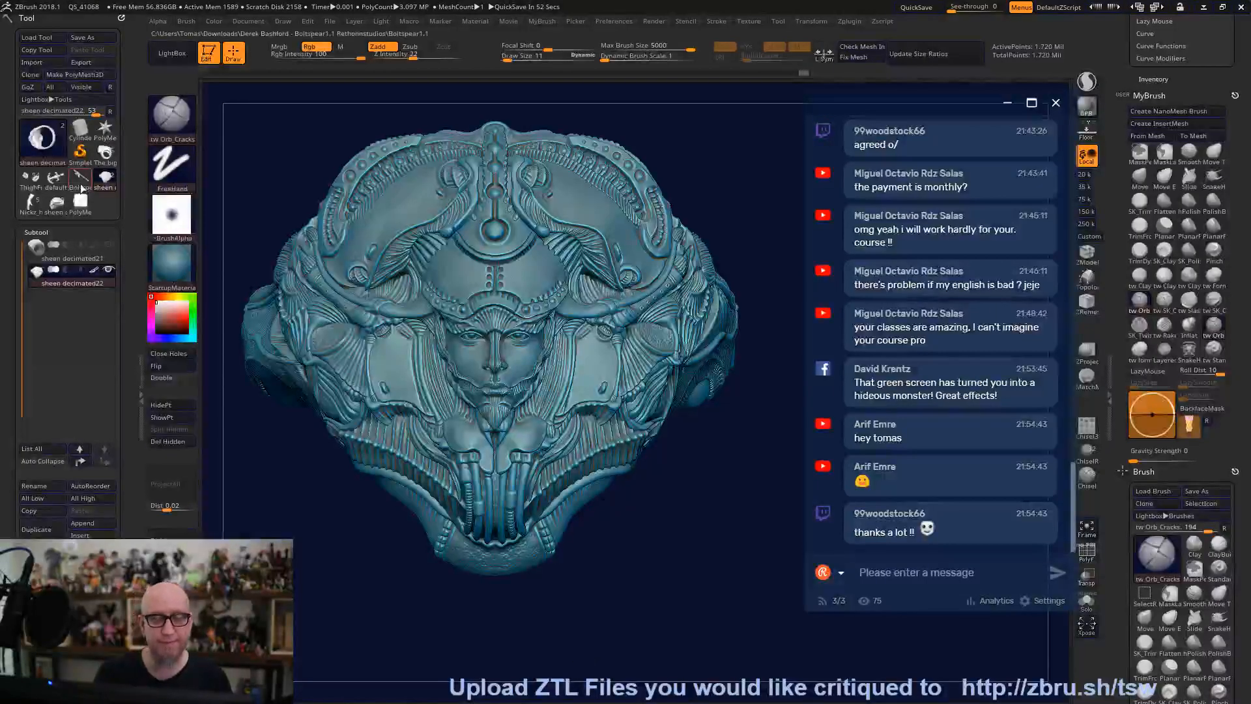
# Switch to the ThighFrameHi robot model and show the full horned figure from the front.
pyautogui.moveTo(32, 186)
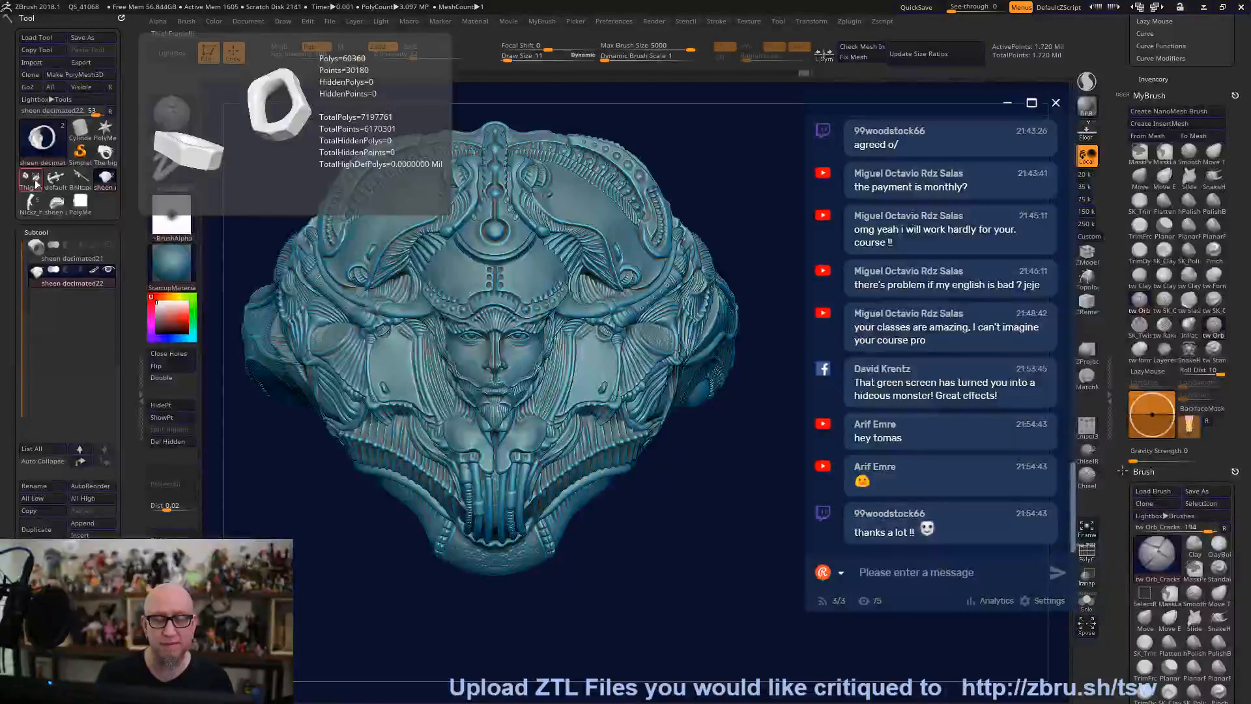
pyautogui.click(34, 183)
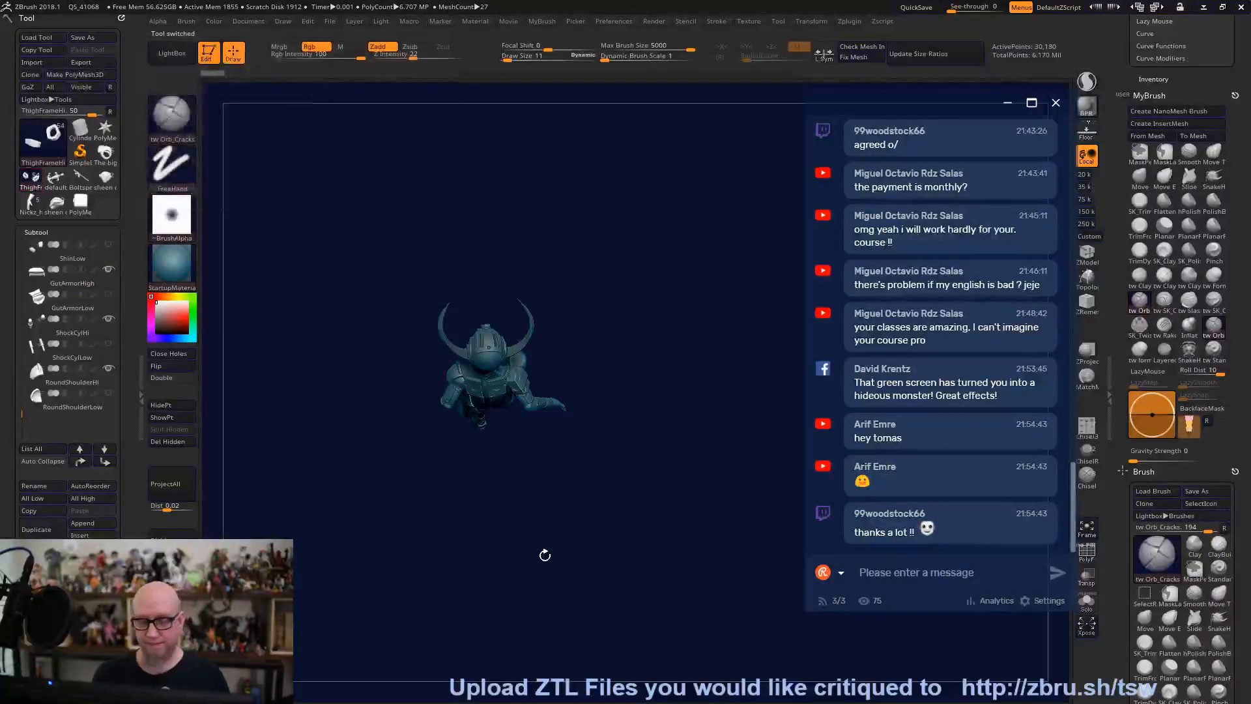
pyautogui.moveTo(607, 601); pyautogui.dragTo(617, 512)
pyautogui.moveTo(720, 586); pyautogui.dragTo(639, 578)
pyautogui.moveTo(401, 450); pyautogui.dragTo(301, 491)
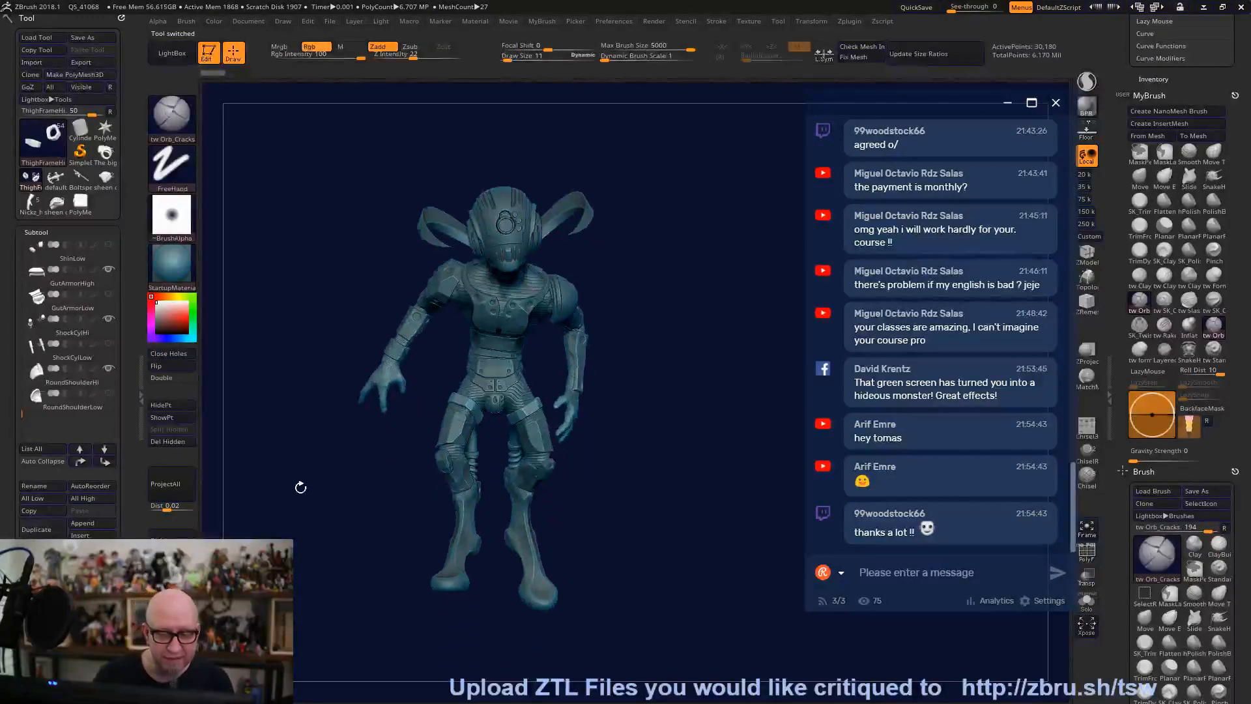
pyautogui.click(79, 258)
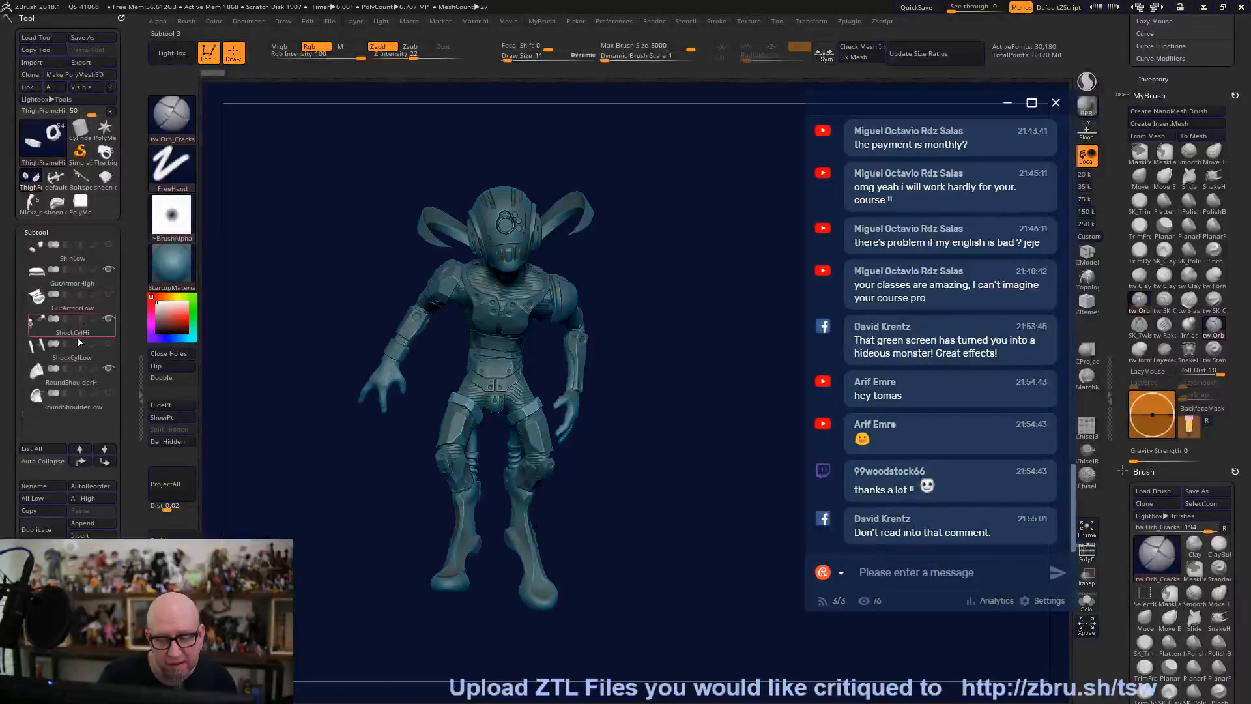
pyautogui.click(81, 394)
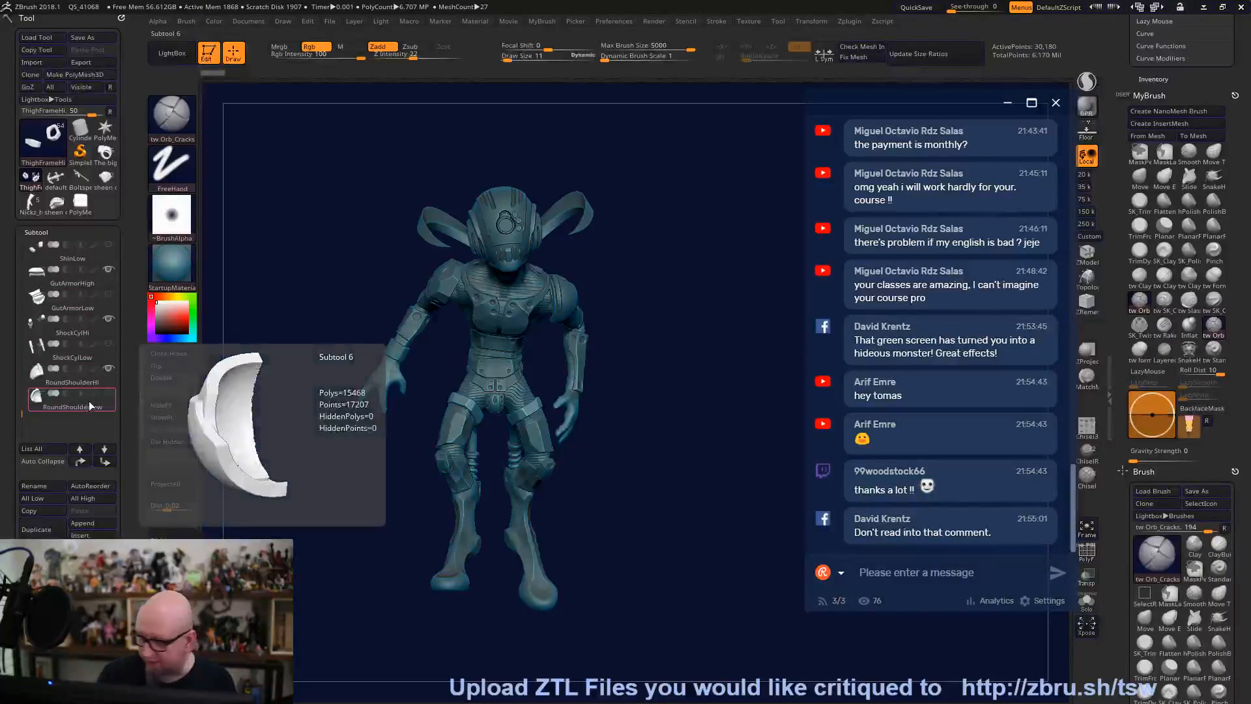
pyautogui.moveTo(689, 614)
pyautogui.keyDown('alt'); pyautogui.mouseDown()
pyautogui.moveTo(691, 590)
pyautogui.moveTo(692, 602)
pyautogui.mouseUp(); pyautogui.keyUp('alt')
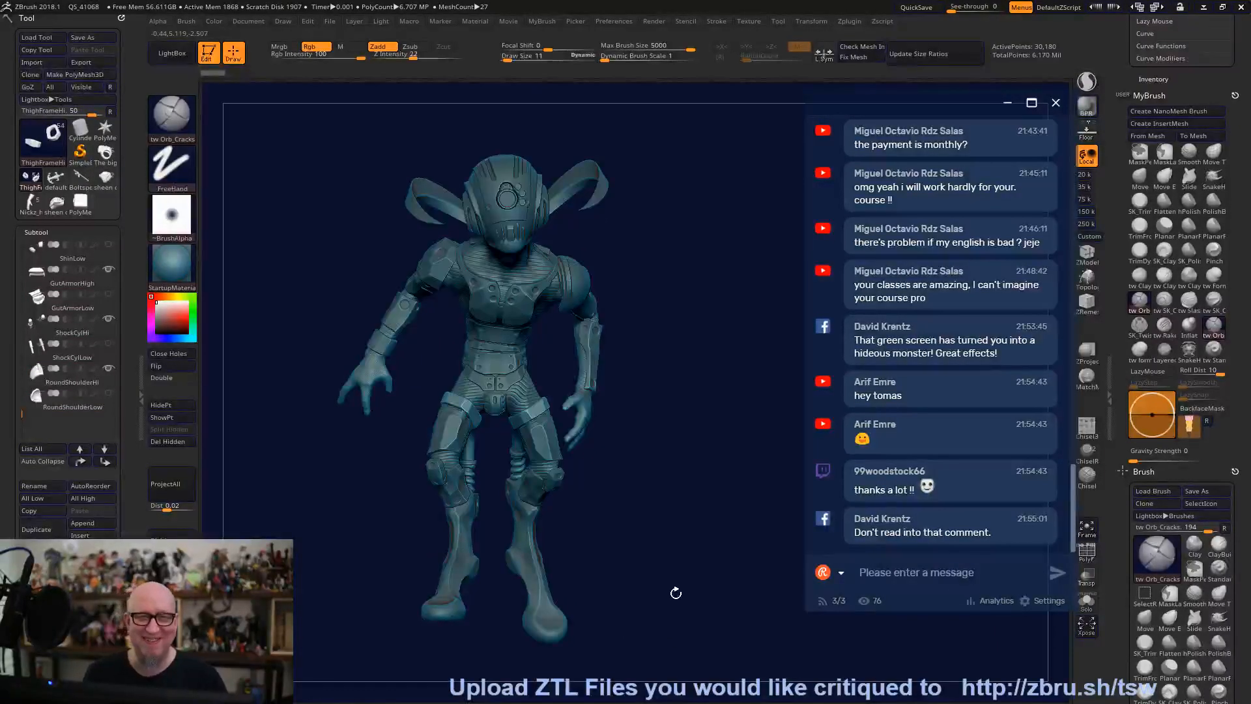
# Switch to the anchor pendant model and show it upright from the front, filling the view.
pyautogui.moveTo(676, 593); pyautogui.dragTo(673, 589)
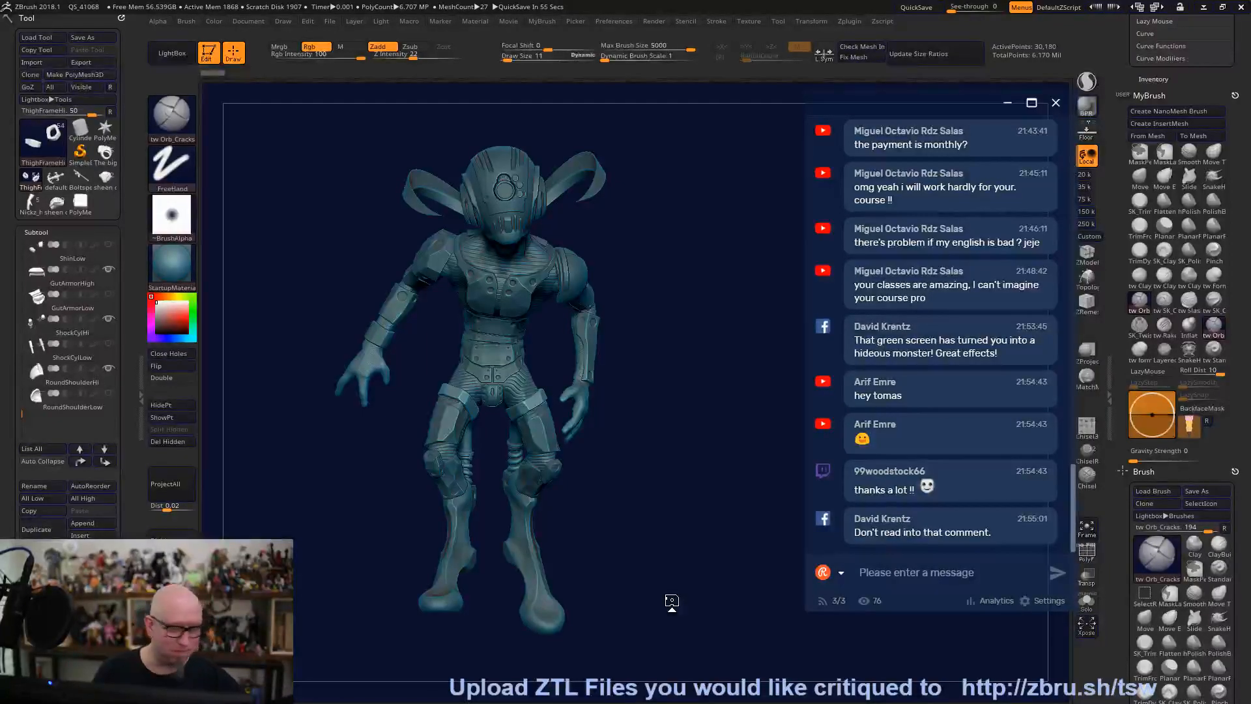
pyautogui.moveTo(670, 489); pyautogui.dragTo(689, 481)
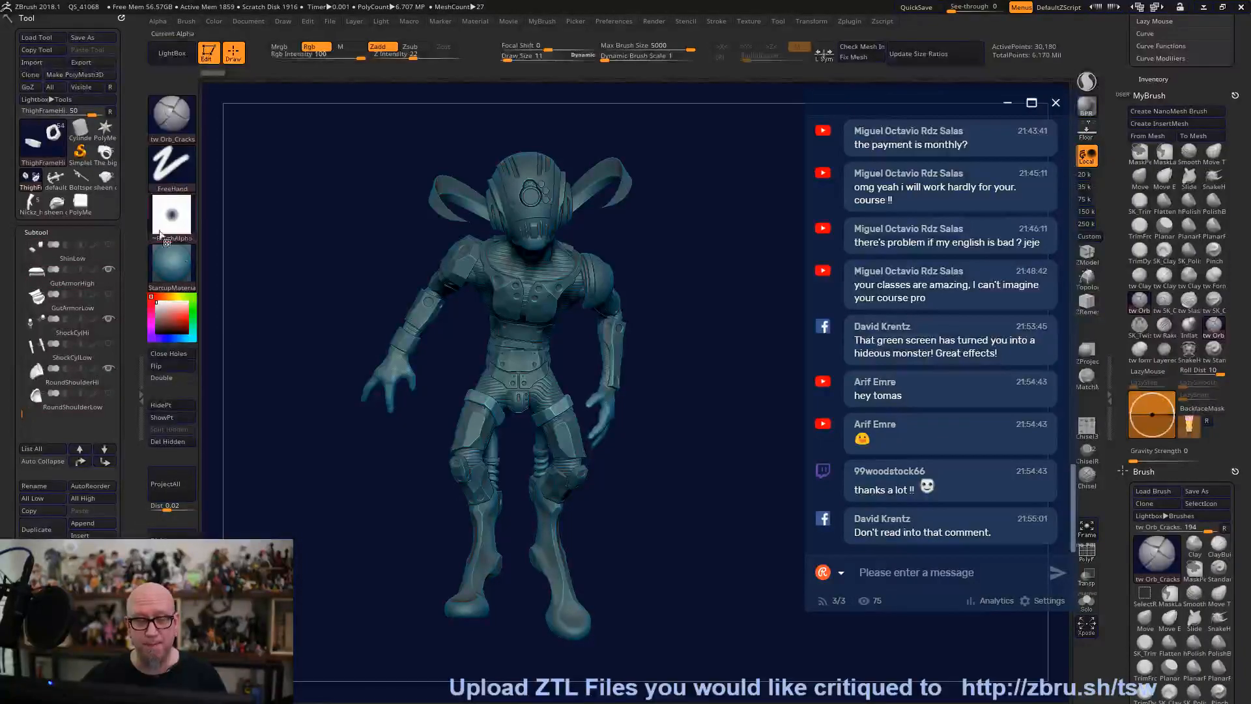
pyautogui.moveTo(102, 192)
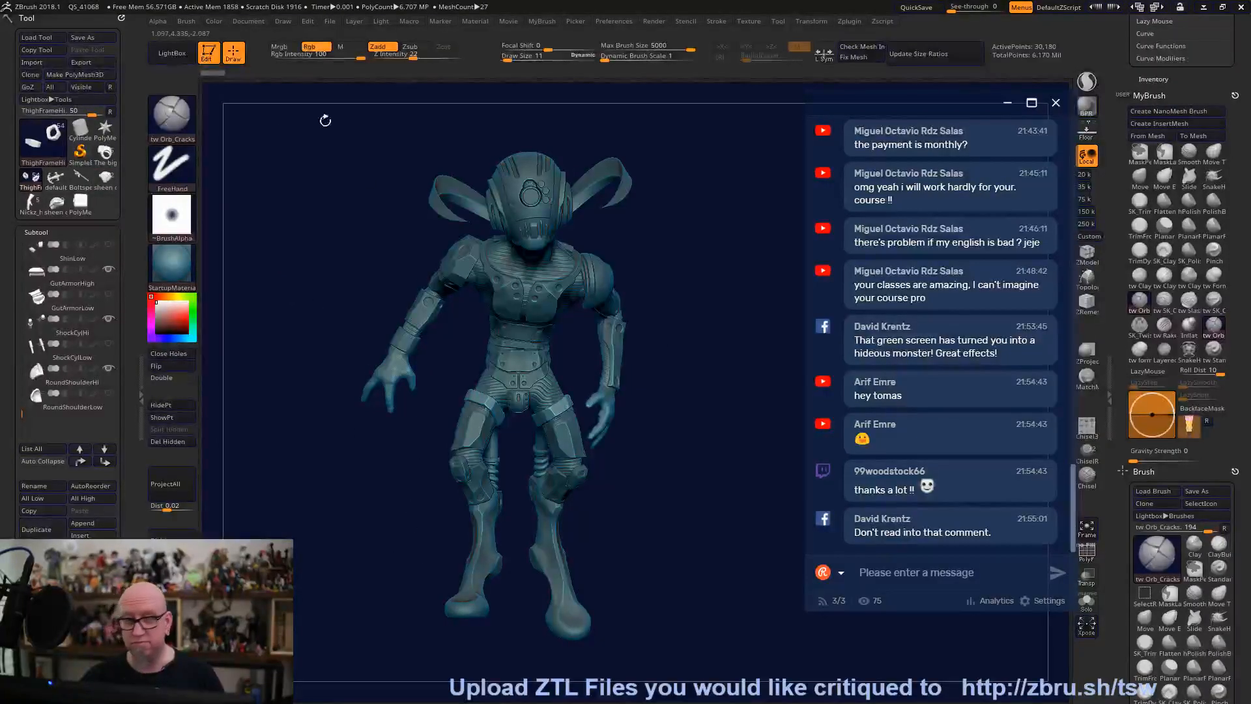
pyautogui.click(55, 176)
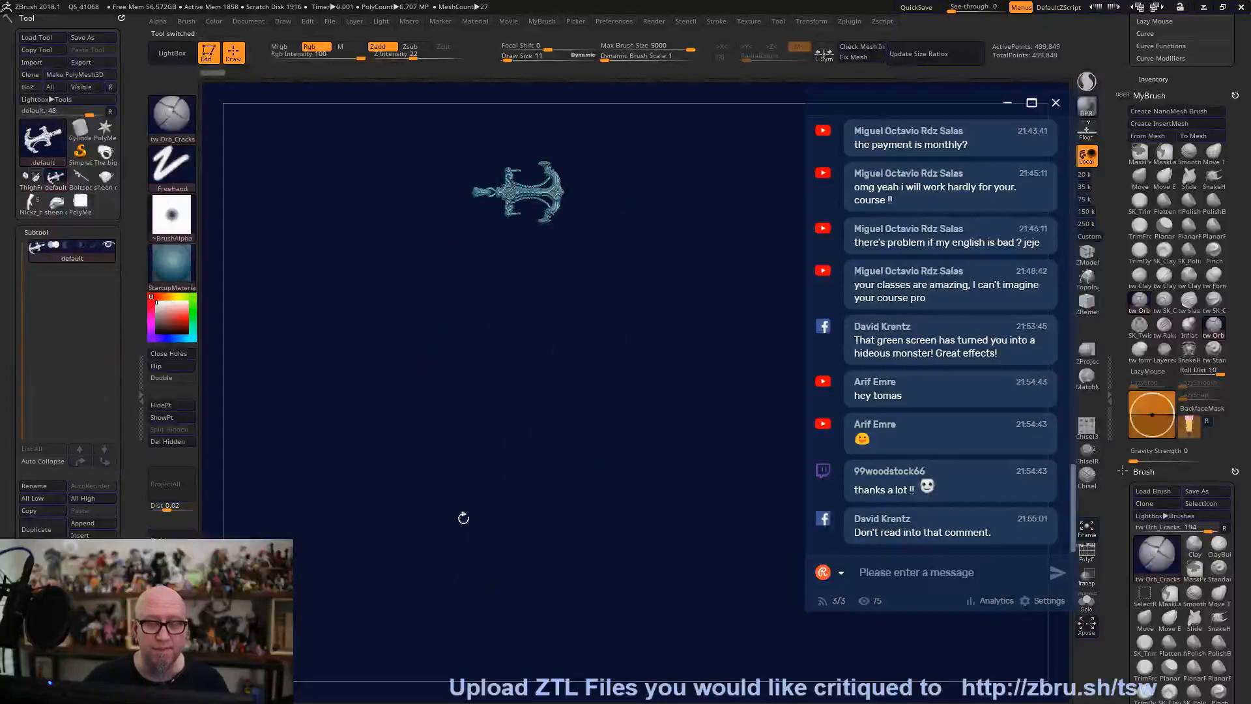
pyautogui.keyDown('alt'); pyautogui.moveTo(617, 304); pyautogui.dragTo(582, 499); pyautogui.keyUp('alt')
pyautogui.moveTo(531, 407); pyautogui.dragTo(560, 553)
pyautogui.keyDown('alt'); pyautogui.moveTo(575, 501); pyautogui.dragTo(603, 619); pyautogui.keyUp('alt')
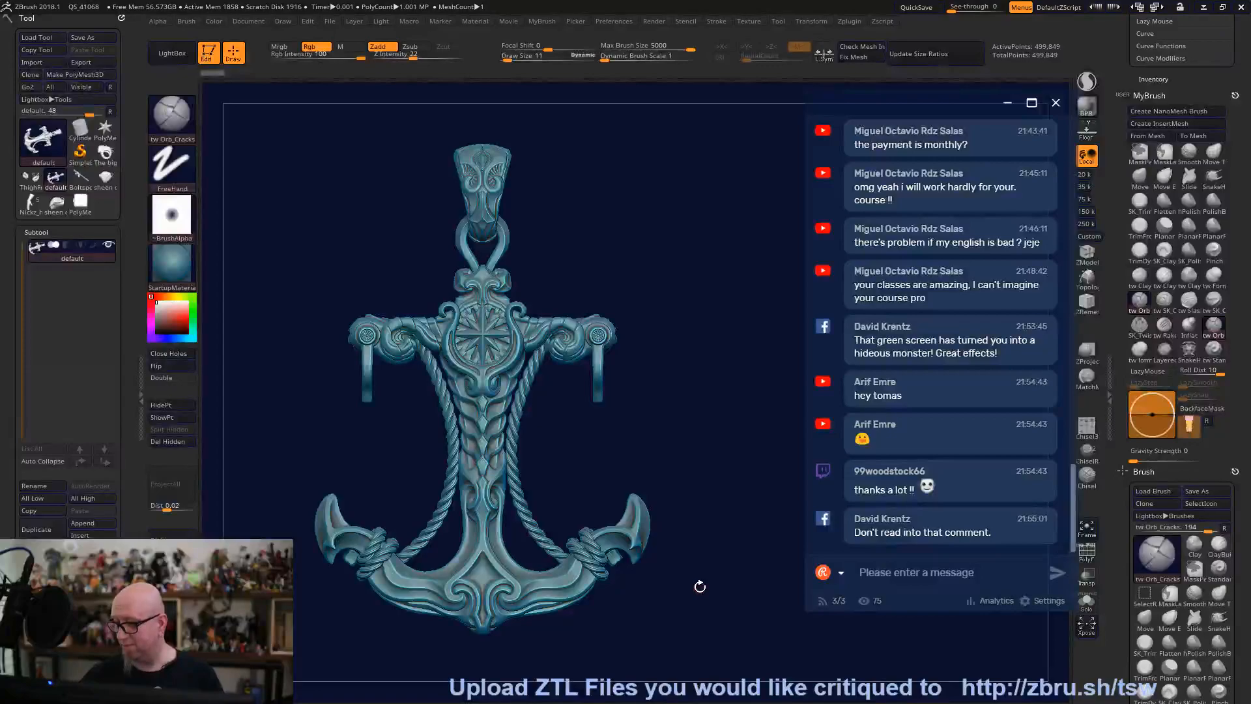
pyautogui.moveTo(694, 605); pyautogui.dragTo(691, 591)
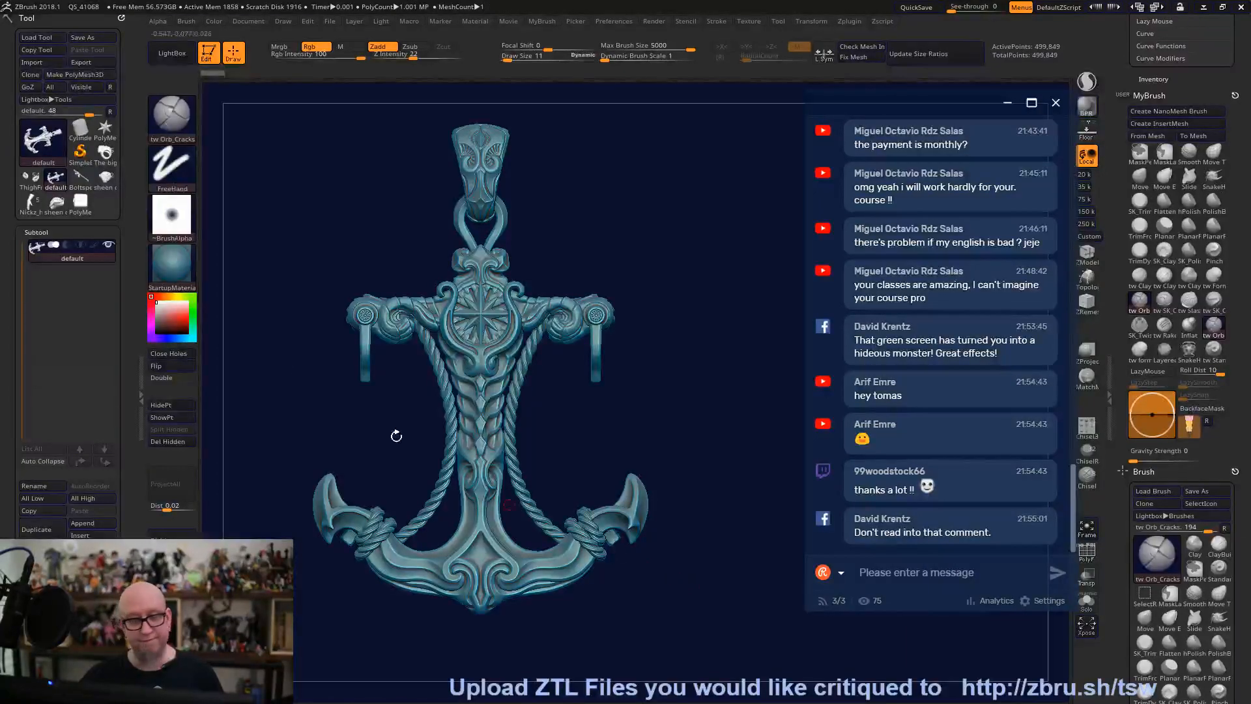
# Switch to the Boltspear1.1 weapon model and show its full length from the side.
pyautogui.click(76, 178)
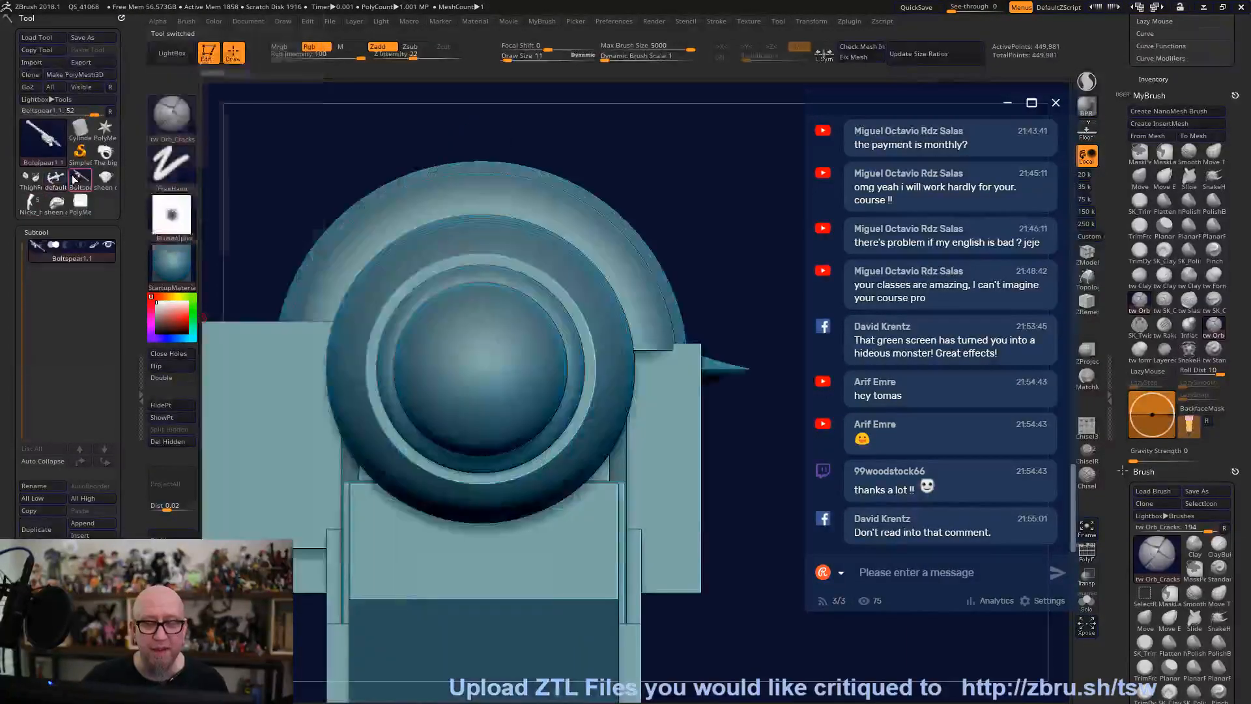
pyautogui.keyDown('alt'); pyautogui.moveTo(706, 415); pyautogui.dragTo(553, 290); pyautogui.keyUp('alt')
pyautogui.moveTo(625, 474); pyautogui.dragTo(535, 435)
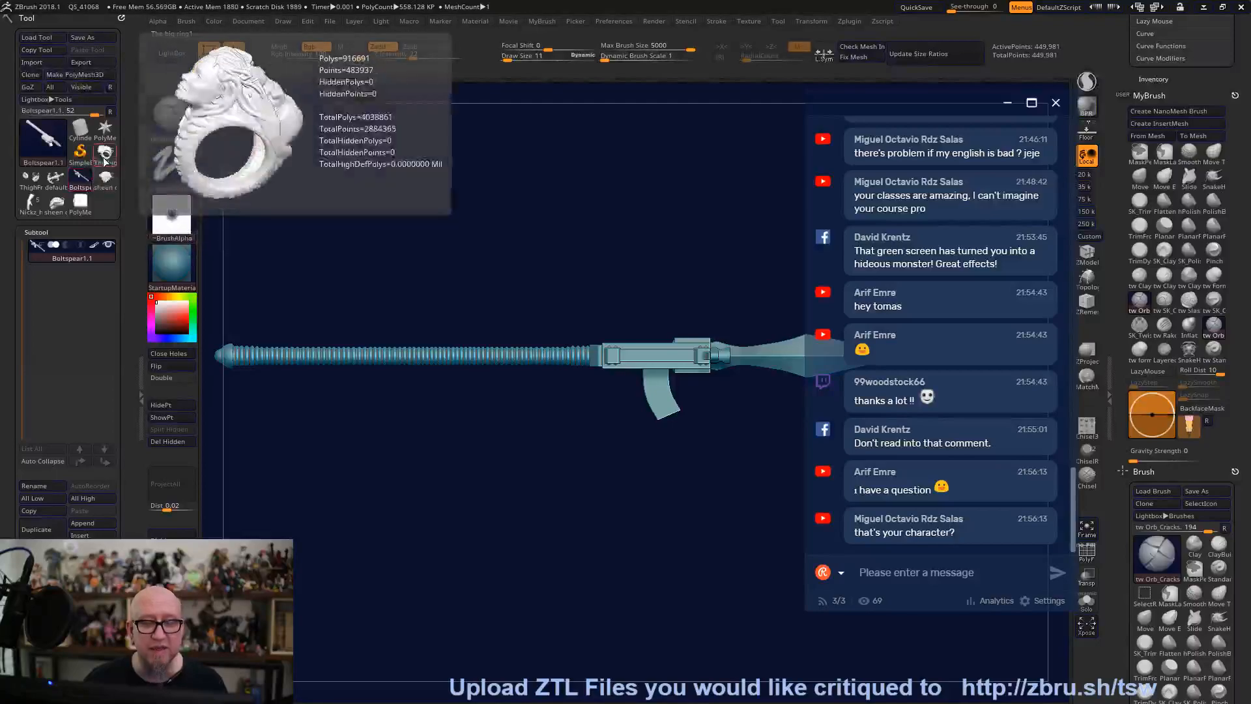
# Look through the ThighFrameHi and Nickz_humanMaleAverage models and bring up the sheen decimated120 ring.
pyautogui.moveTo(77, 187)
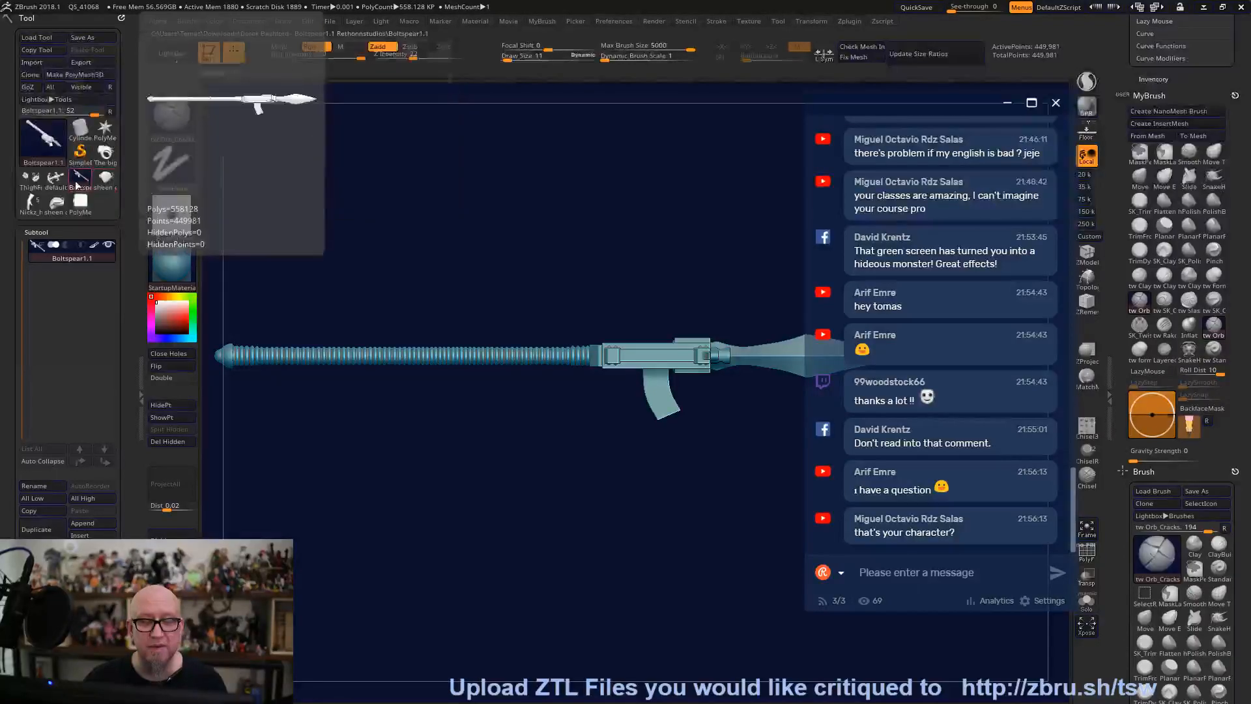
pyautogui.click(30, 181)
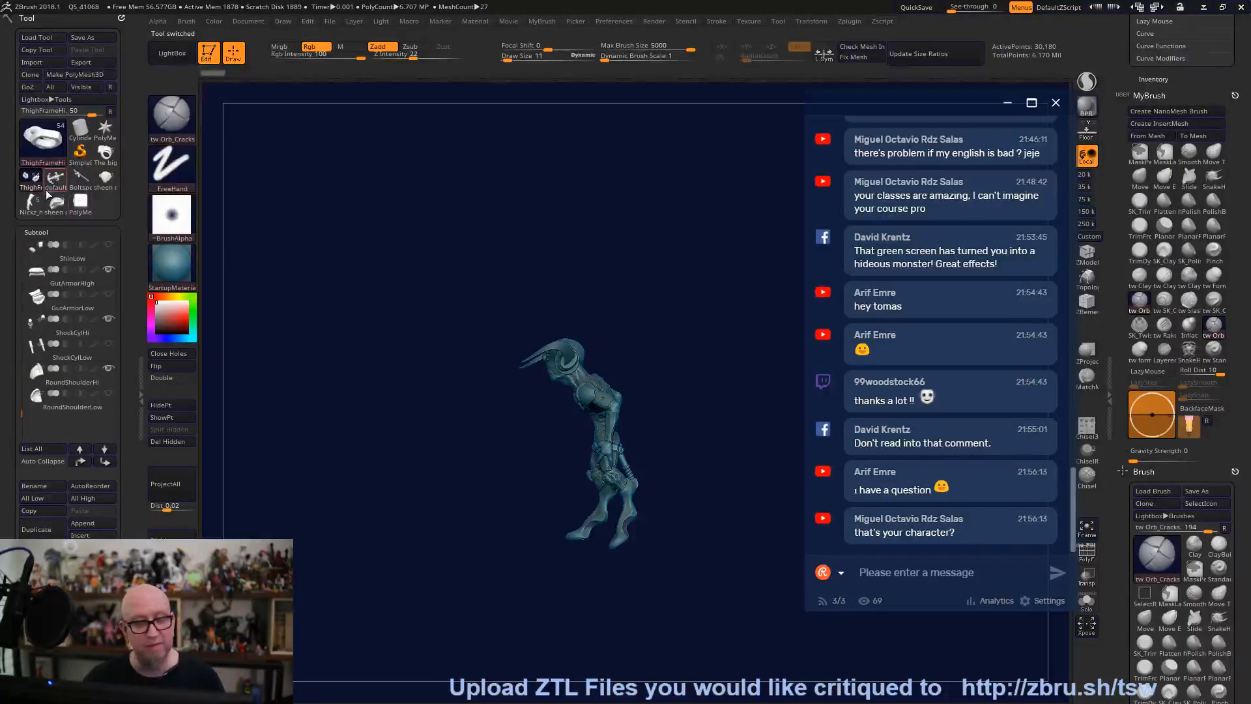
pyautogui.click(28, 213)
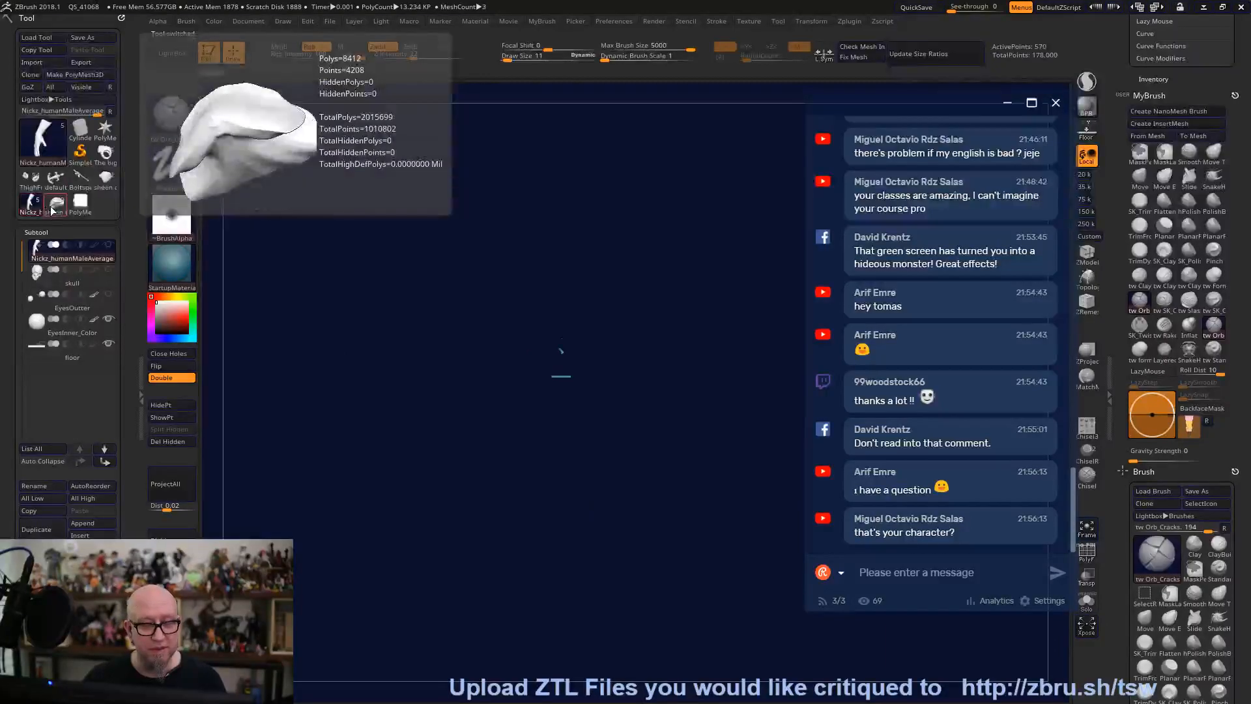
pyautogui.click(57, 203)
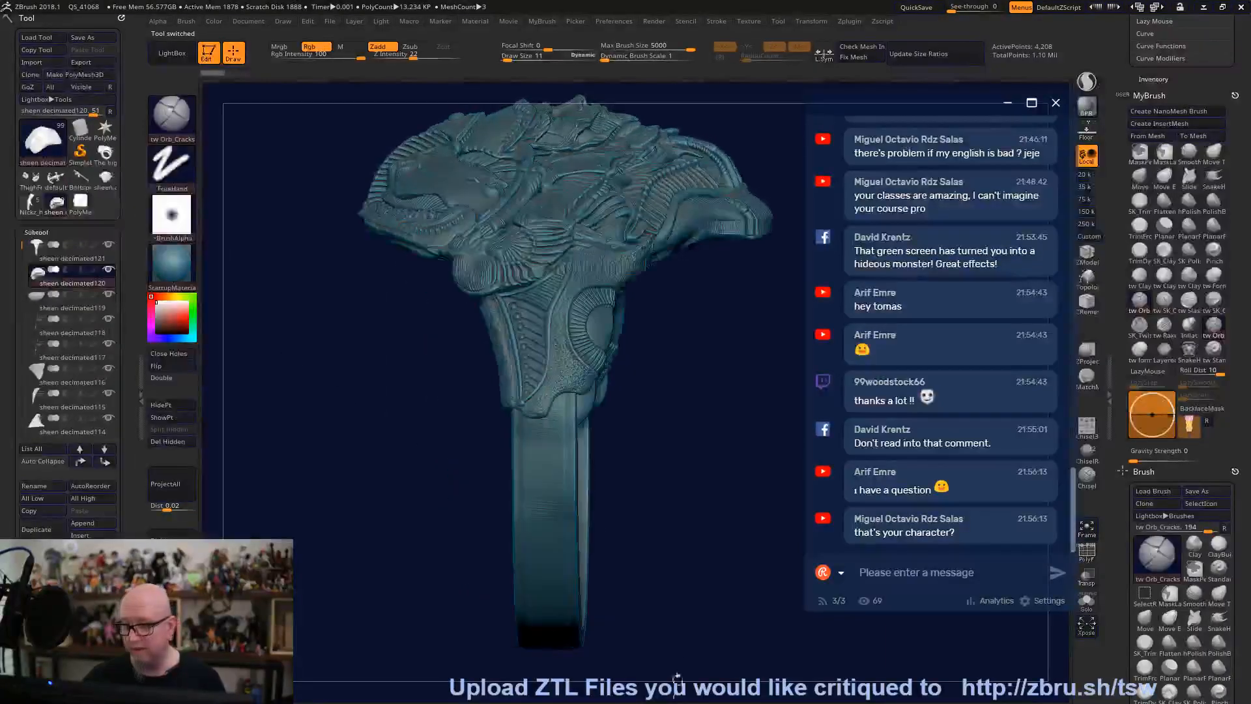
pyautogui.press('super')
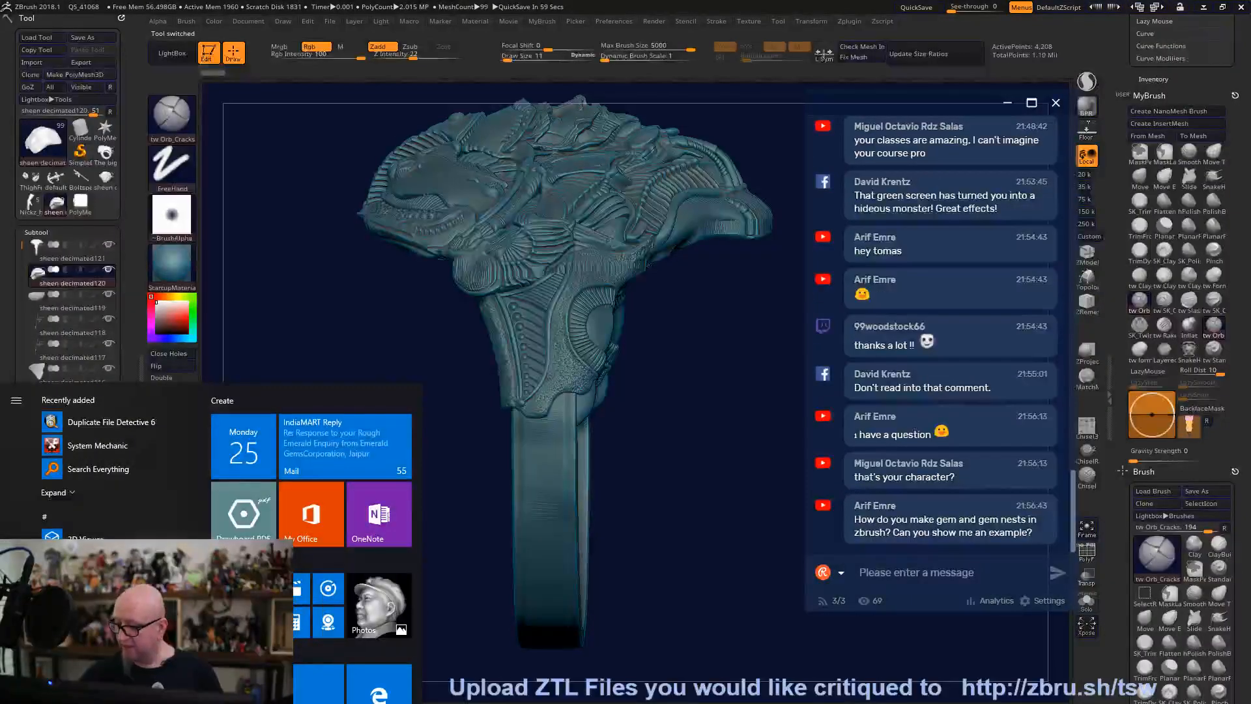
pyautogui.moveTo(377, 702)
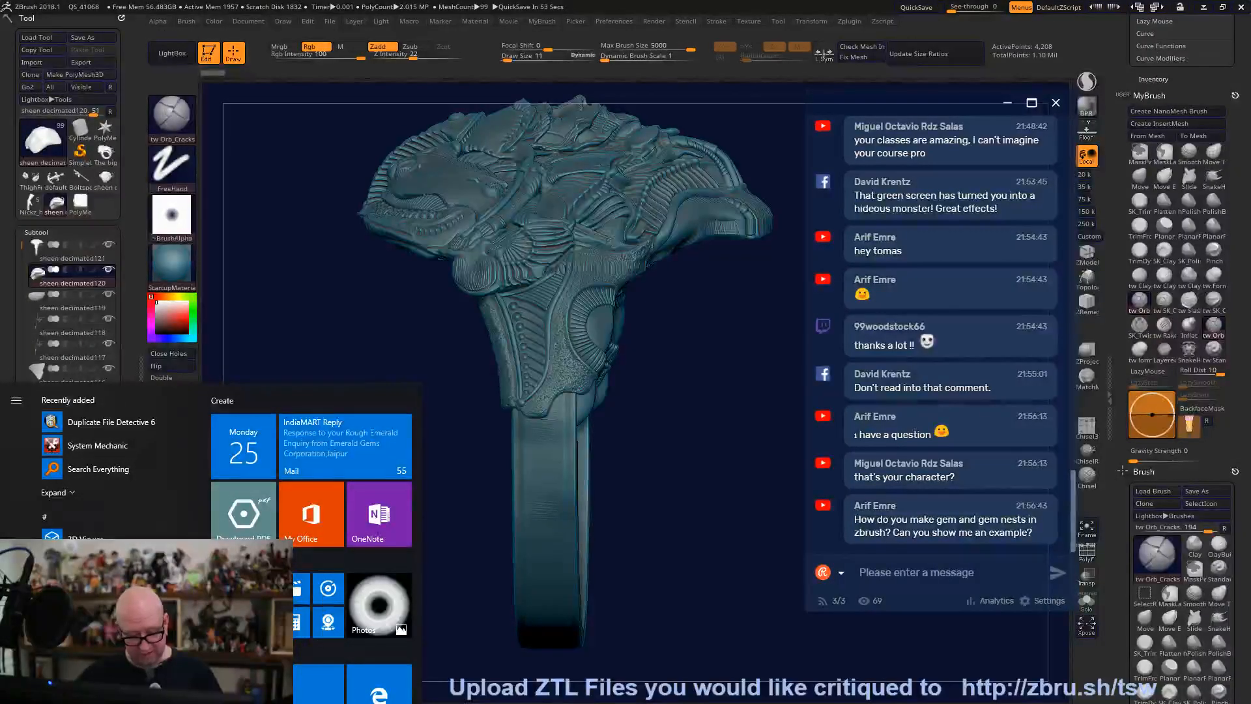
pyautogui.press('Escape')
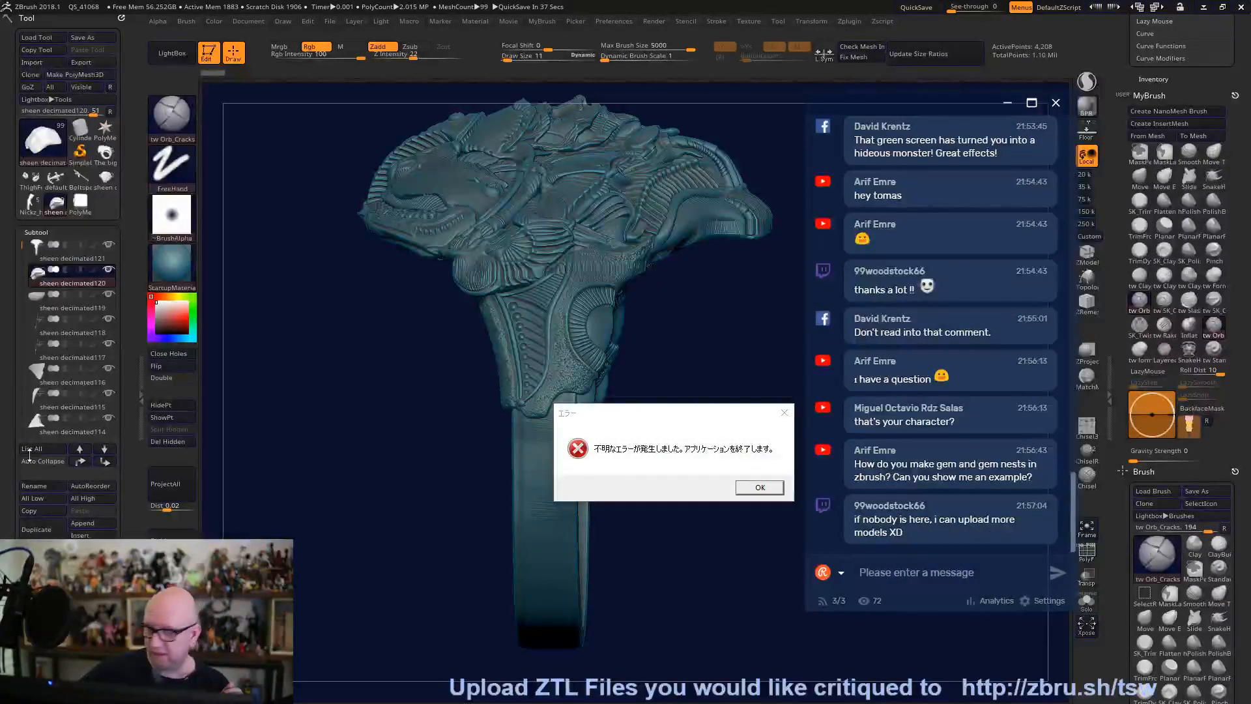
pyautogui.click(785, 413)
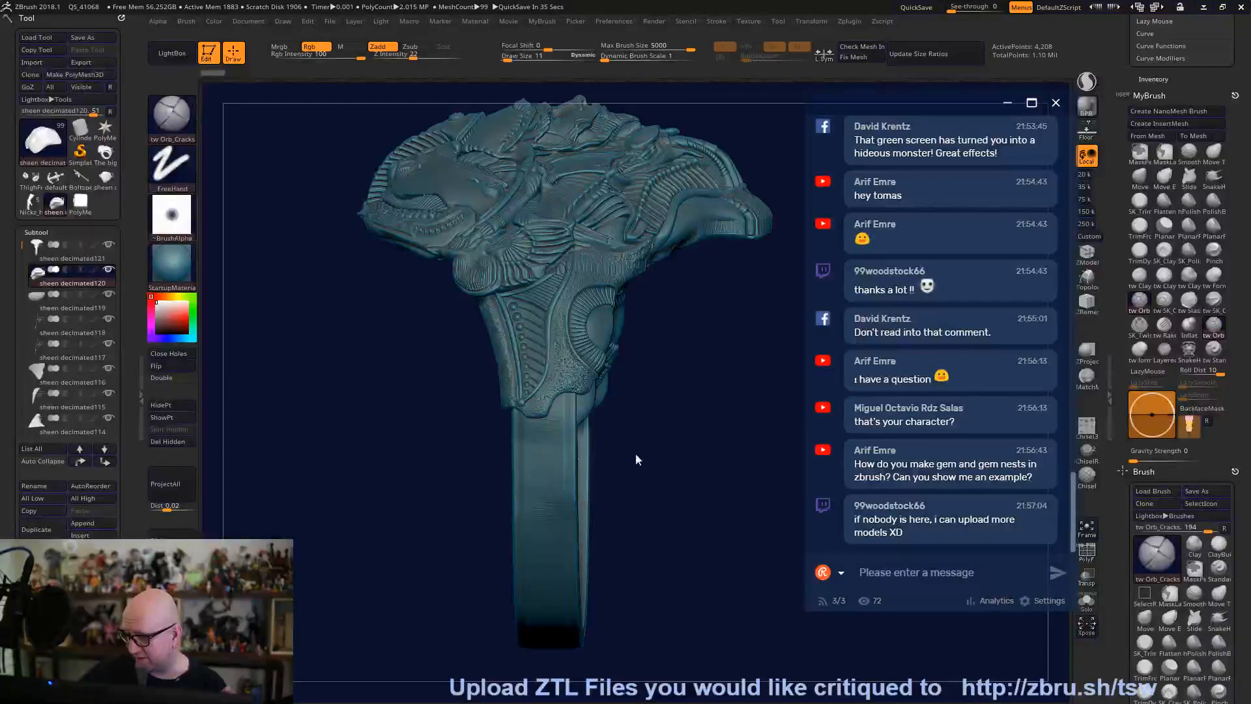
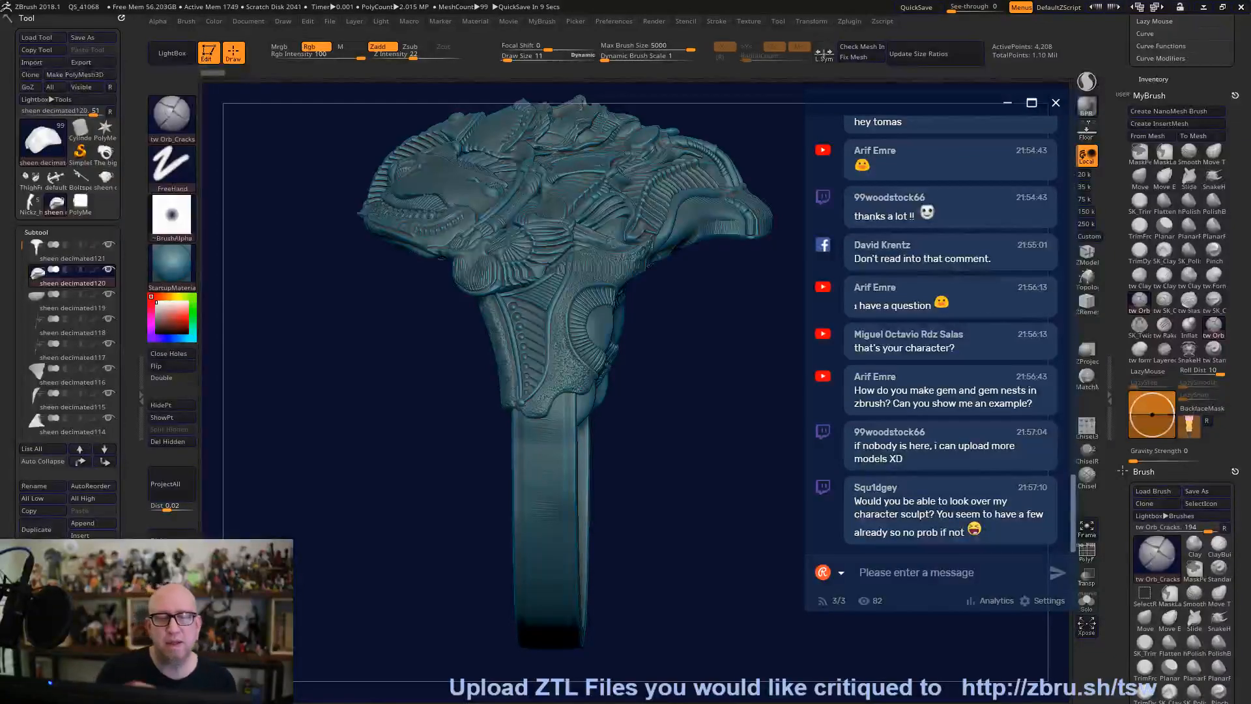
# Load the submitted DK-02 ZBrush tool from the Downloads folder.
pyautogui.click(47, 36)
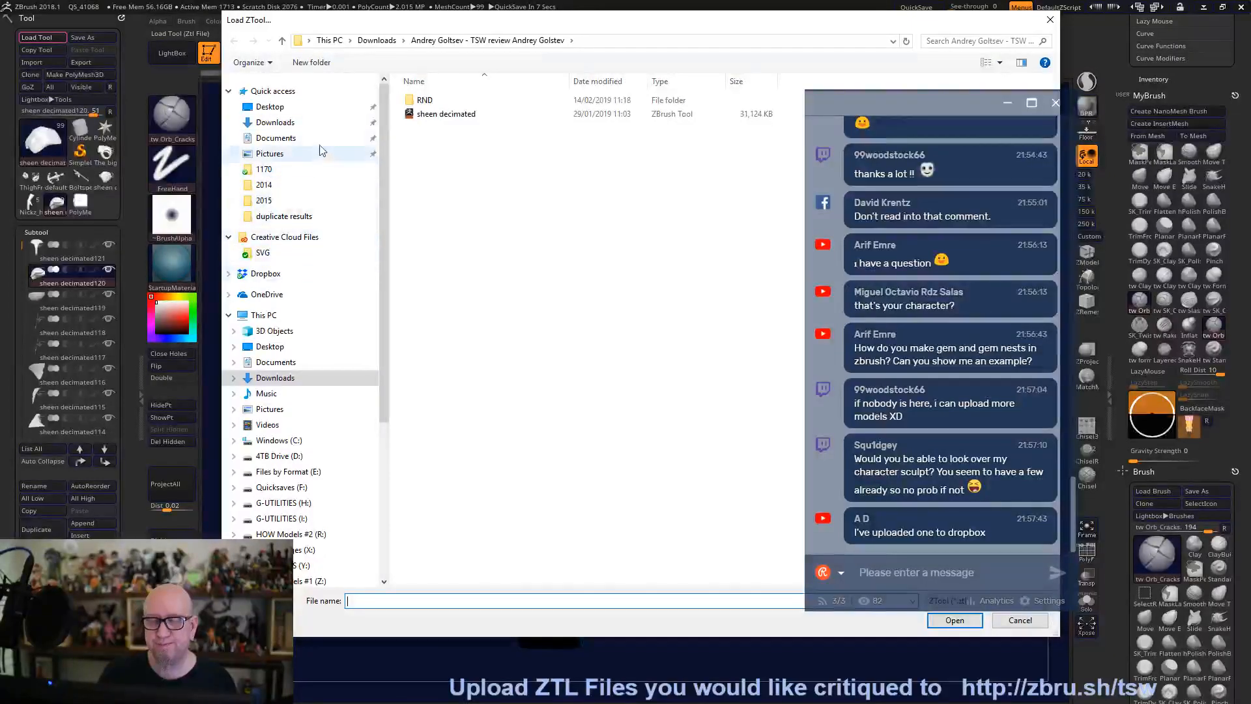
pyautogui.click(319, 125)
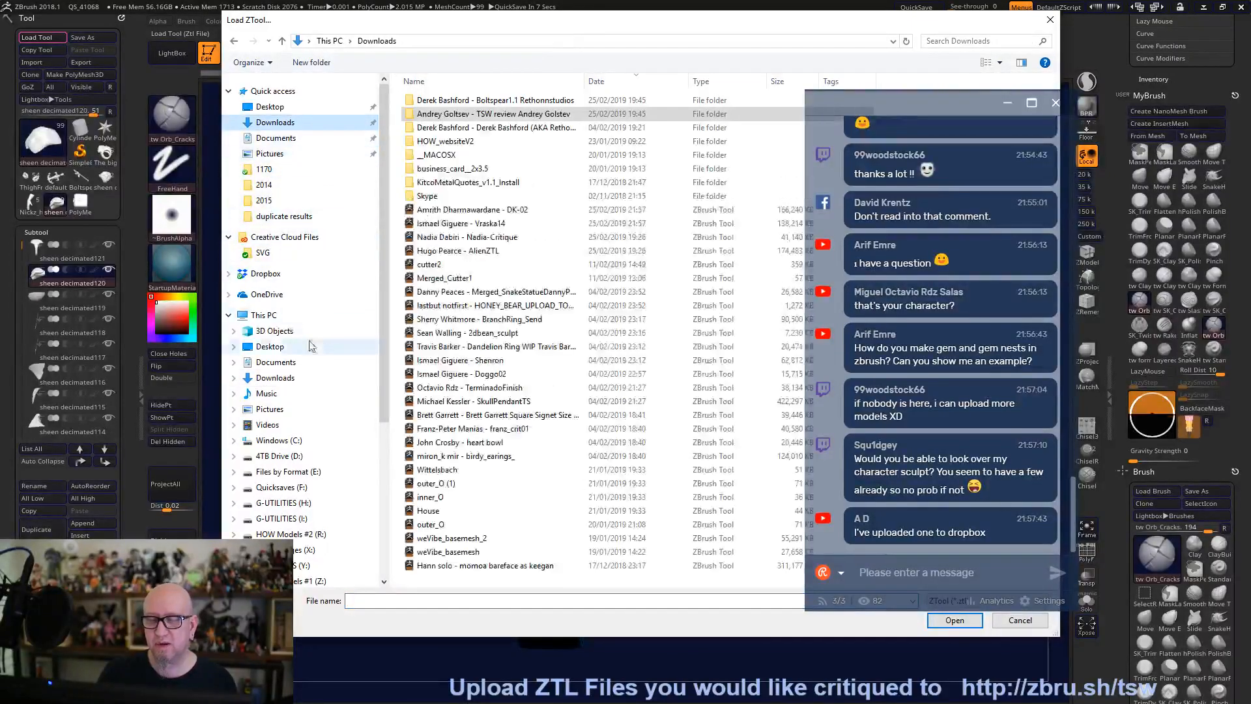
pyautogui.doubleClick(495, 212)
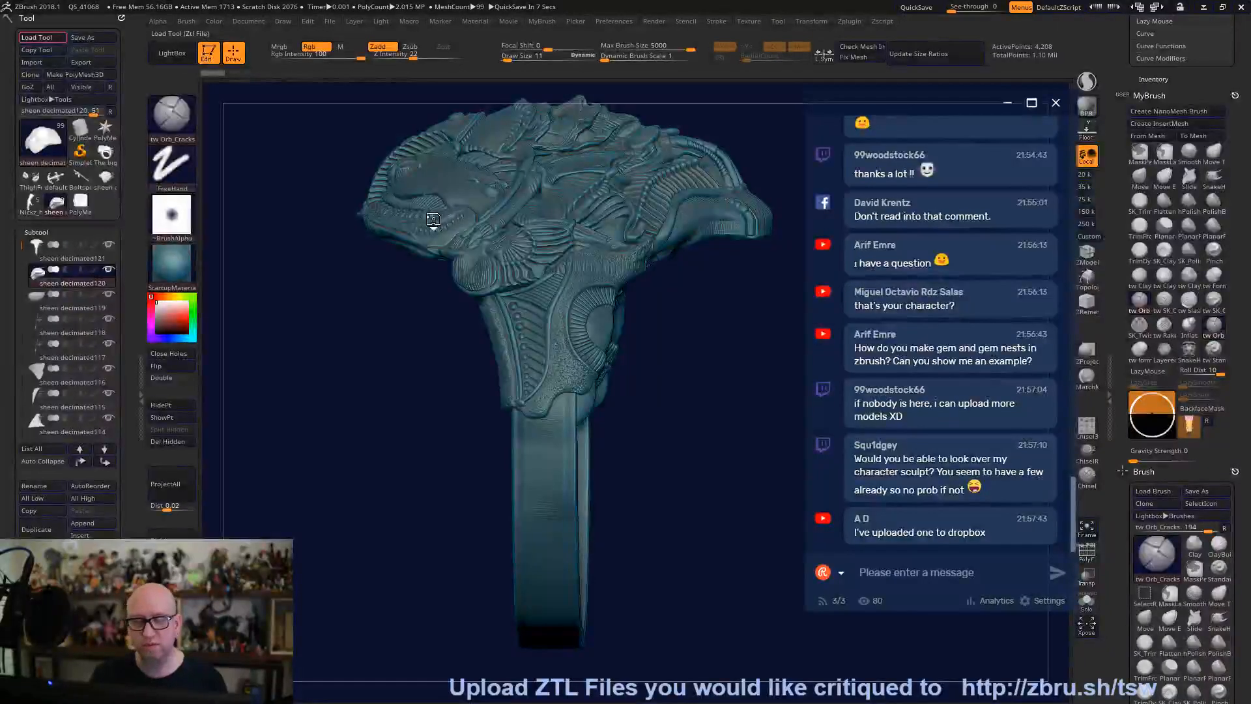
# Load the submitted Vraska14 tool from Downloads and show the tentacle-haired bust from the front, filling the view.
pyautogui.click(39, 37)
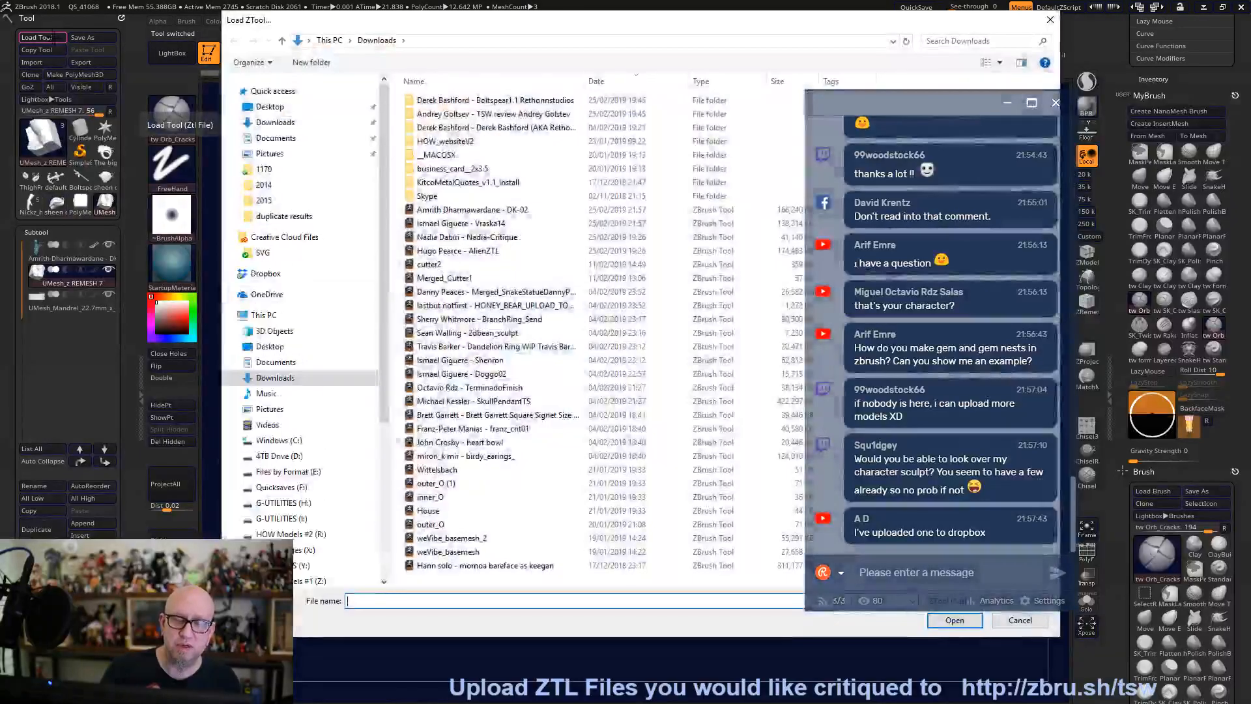
pyautogui.doubleClick(474, 226)
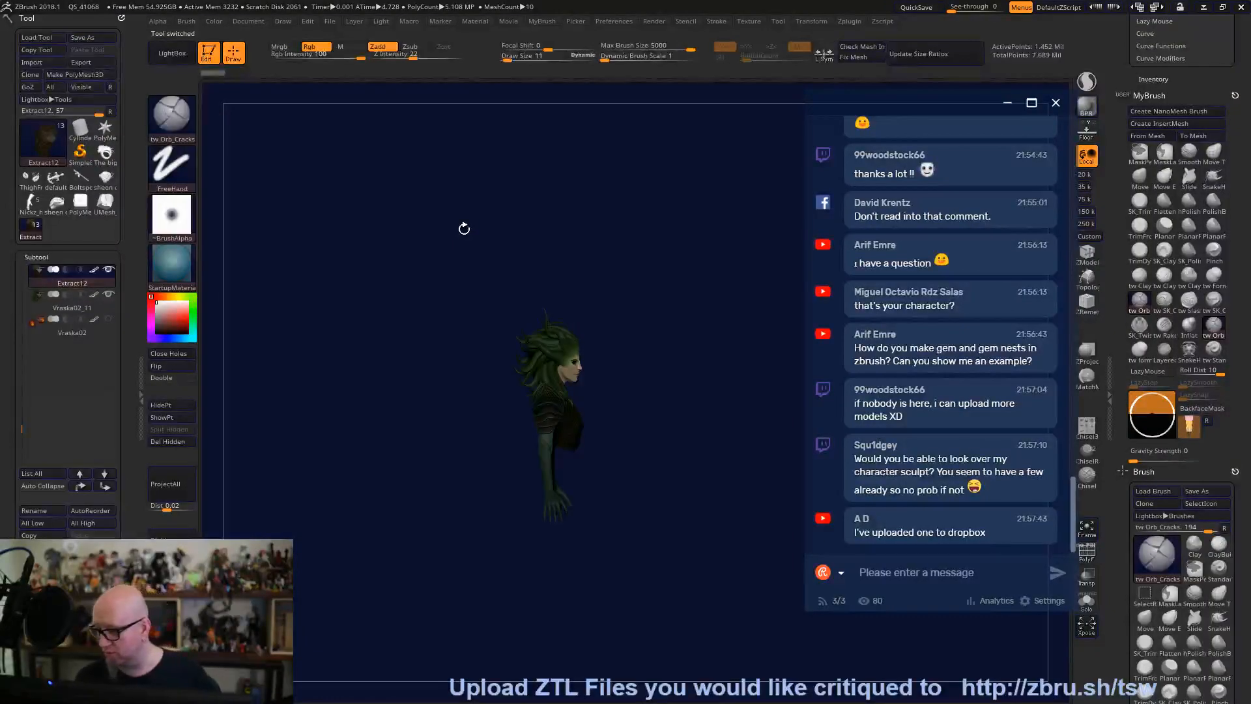
pyautogui.moveTo(464, 228); pyautogui.dragTo(259, 416)
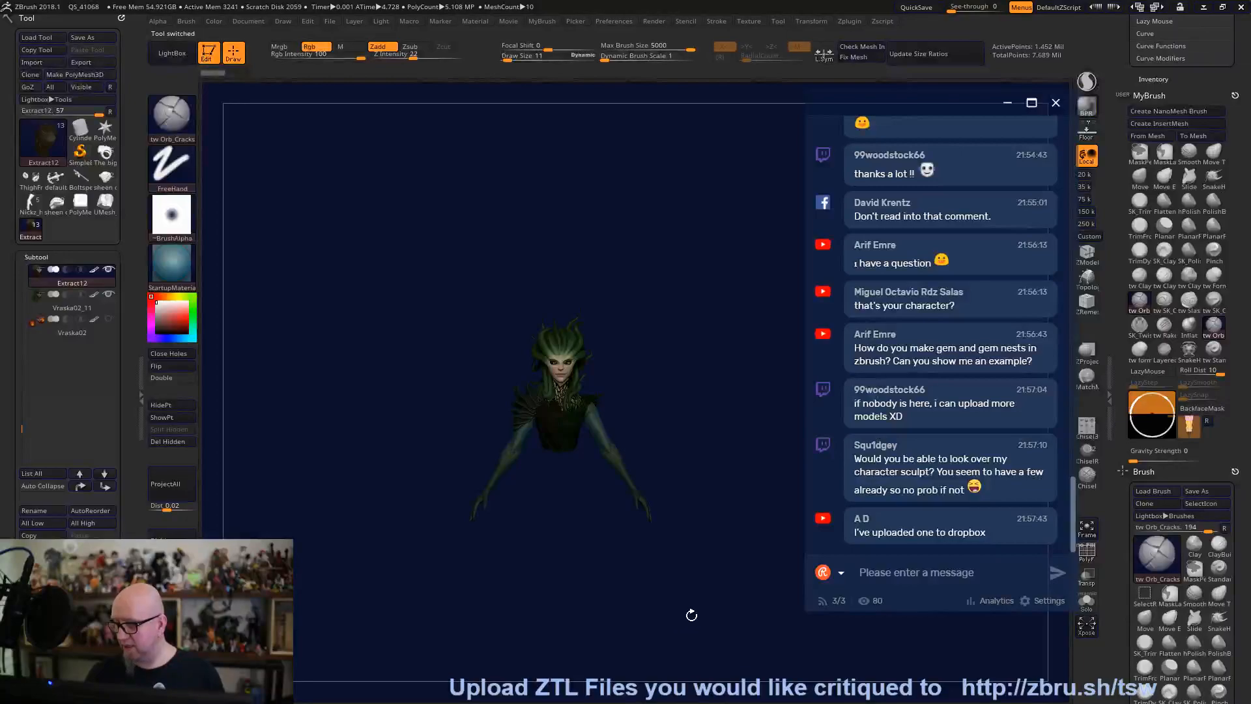
pyautogui.keyDown('alt'); pyautogui.moveTo(690, 615); pyautogui.dragTo(663, 613); pyautogui.keyUp('alt')
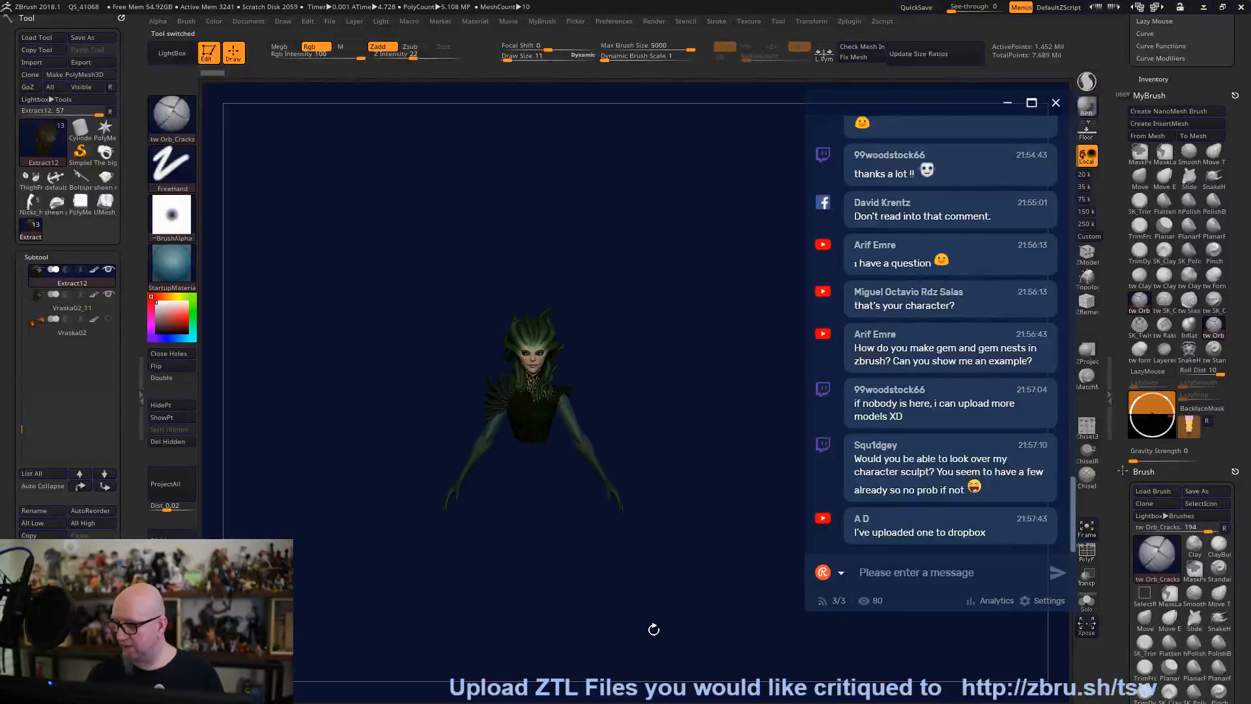
pyautogui.keyDown('alt'); pyautogui.moveTo(653, 629); pyautogui.dragTo(638, 614); pyautogui.keyUp('alt')
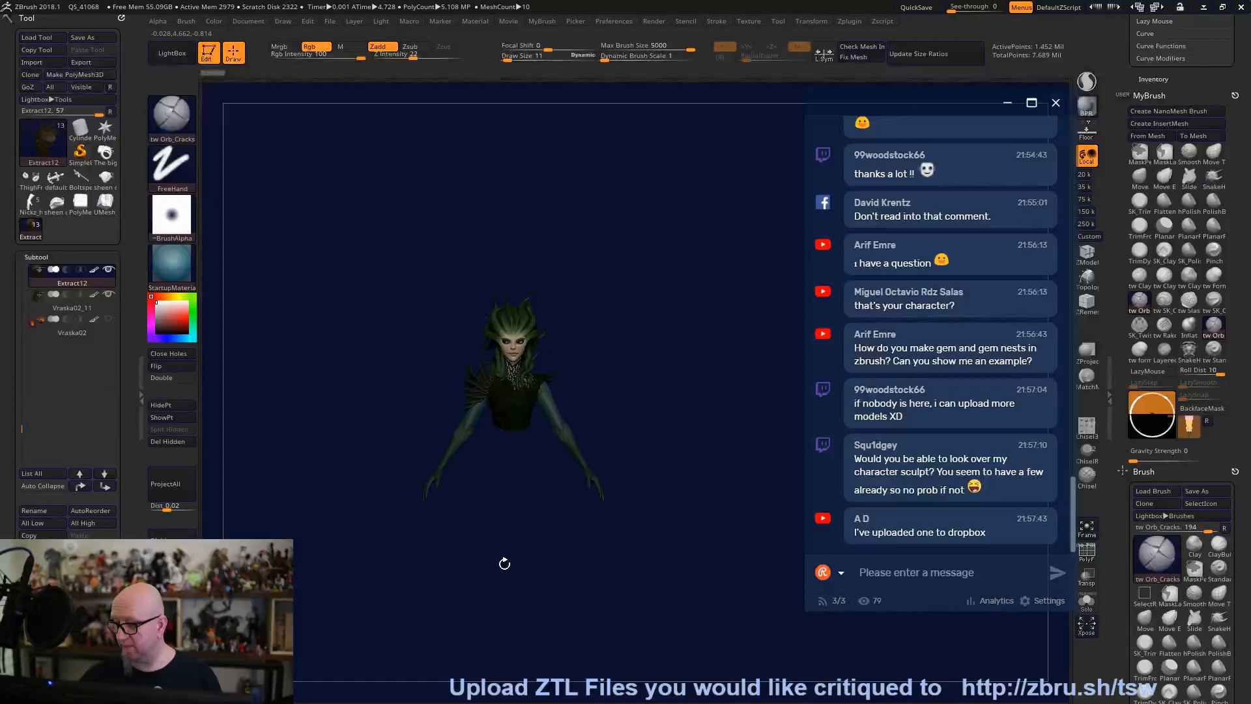
pyautogui.keyDown('ctrl'); pyautogui.moveTo(400, 408); pyautogui.dragTo(510, 510, button='right'); pyautogui.keyUp('ctrl')
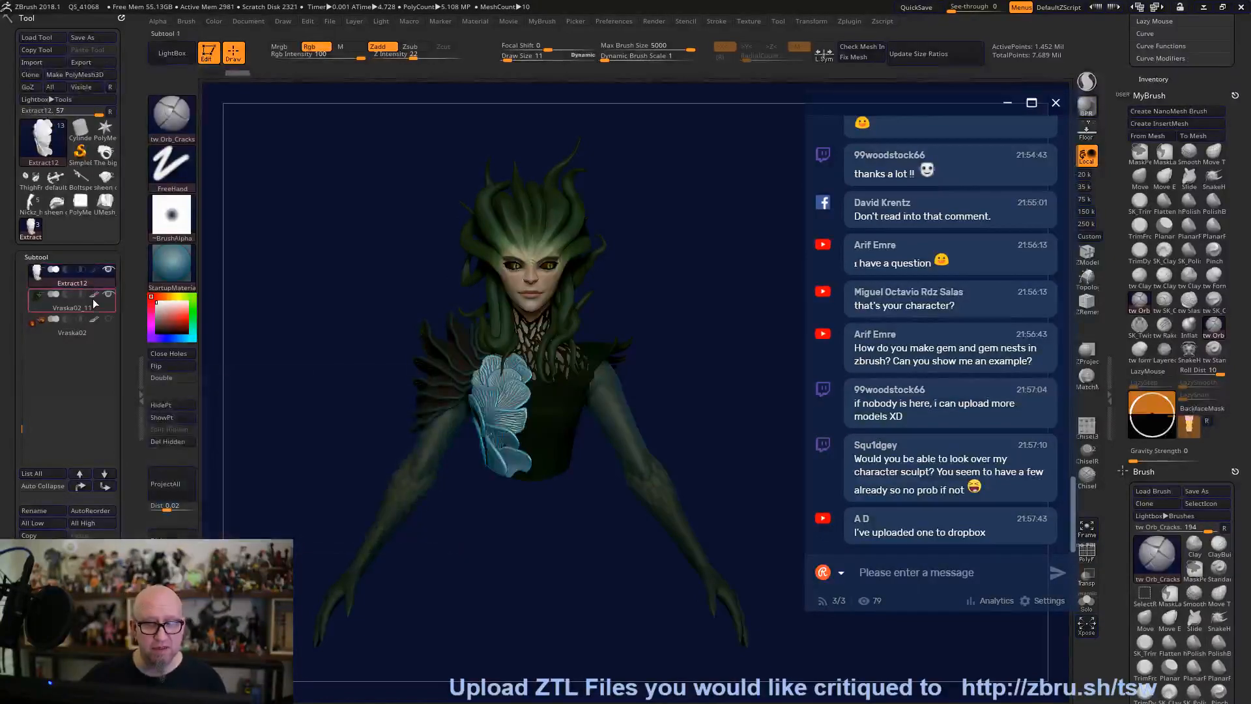
# Turn off polypaint on the Vraska02_11 and Vraska02 subtools and make the Vraska02 eyes visible.
pyautogui.click(97, 327)
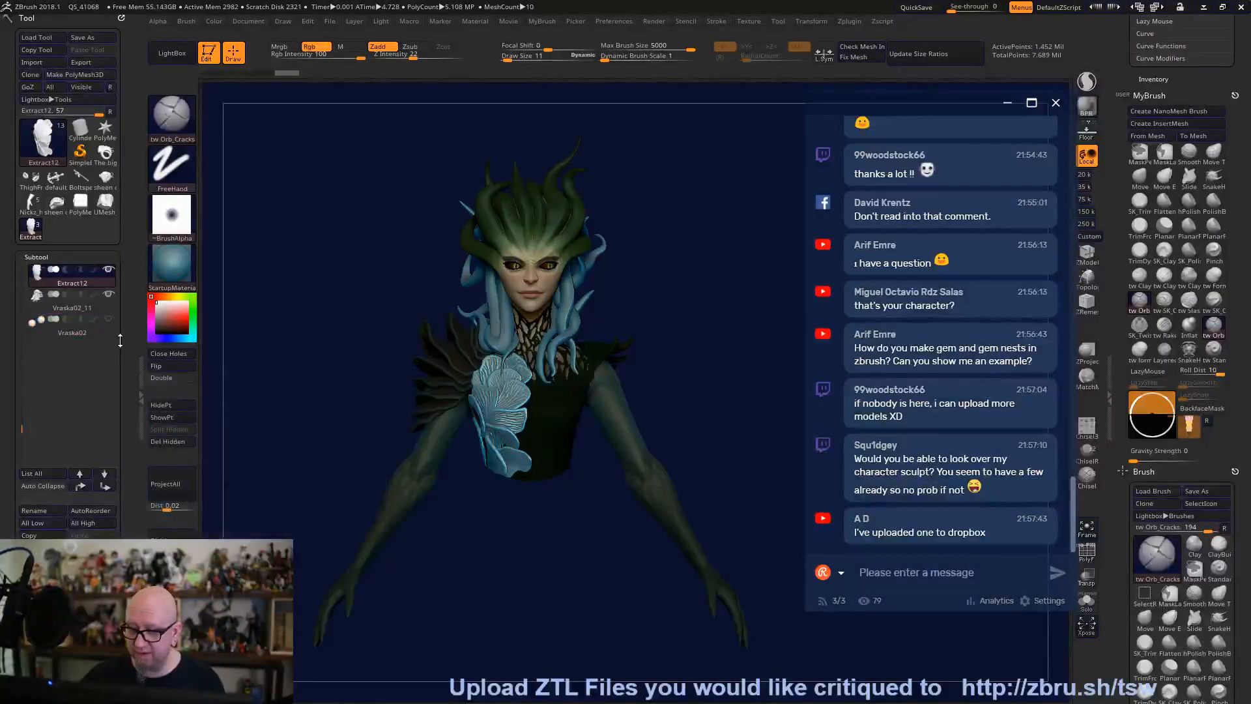
pyautogui.click(107, 320)
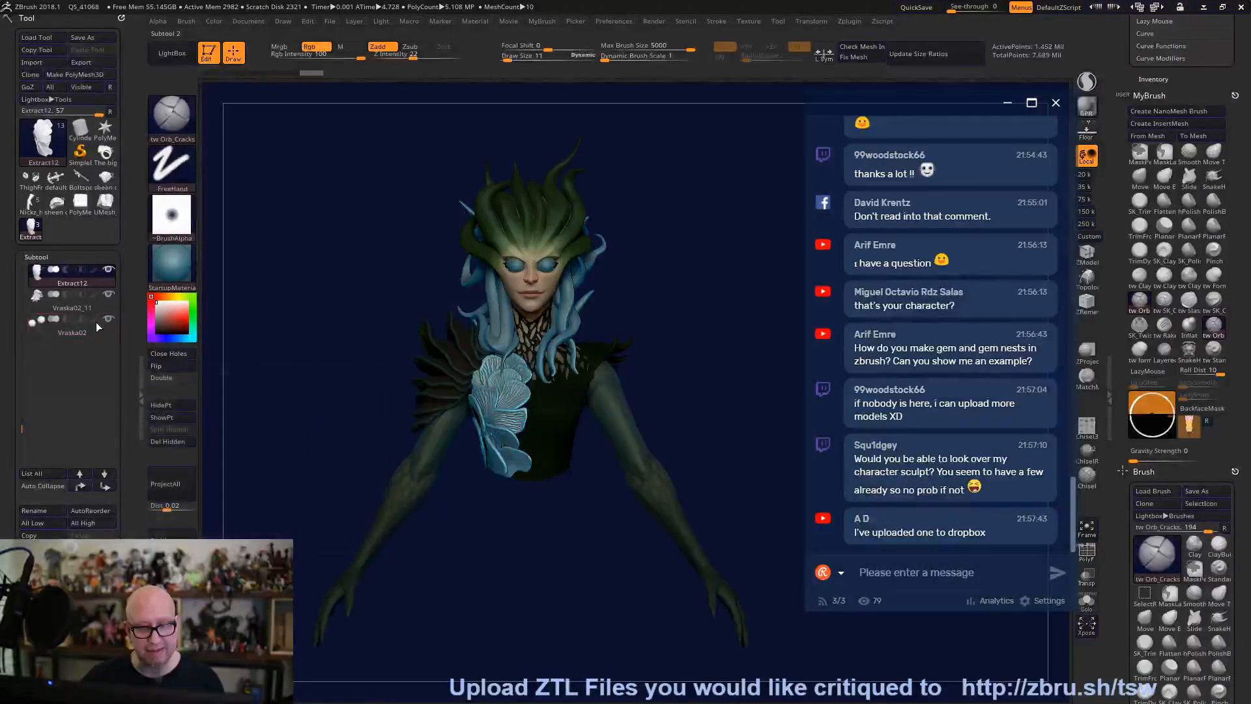
pyautogui.moveTo(290, 326); pyautogui.dragTo(329, 323)
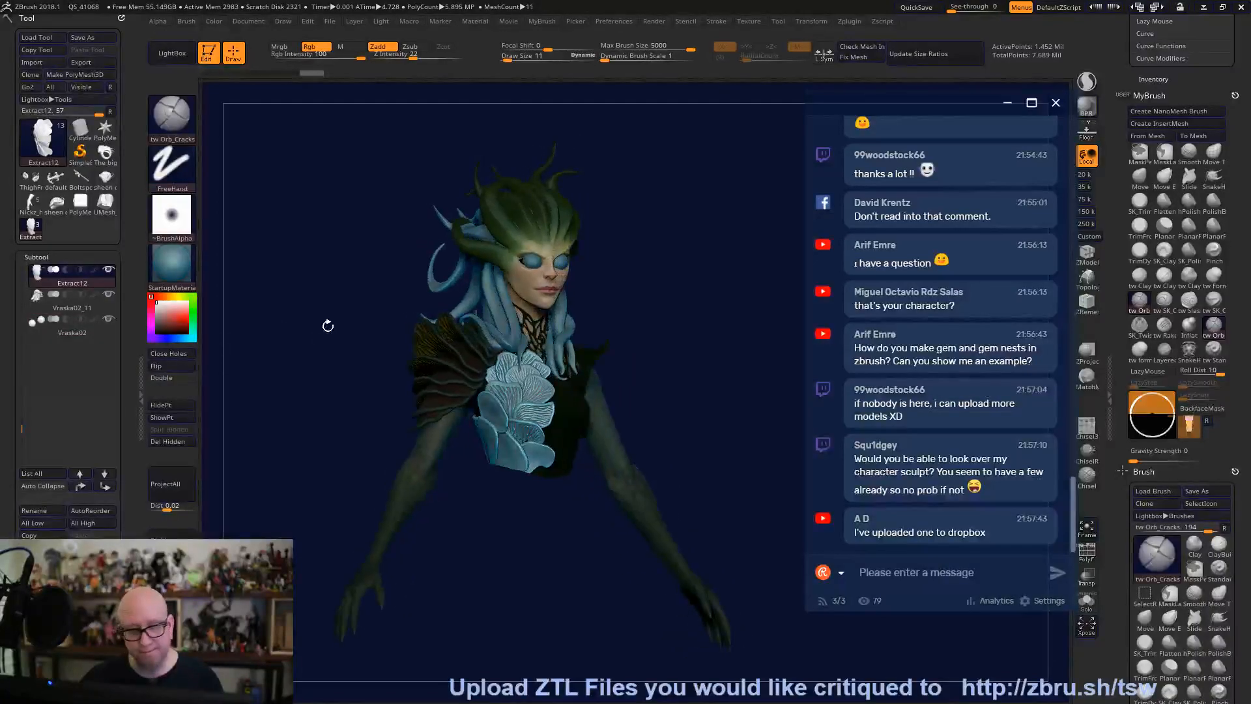
# Turn off polypaint on the upper subtools, including Vraska11, To_delet1, To_delet2_1 and To_delet2.
pyautogui.moveTo(23, 424); pyautogui.dragTo(21, 267)
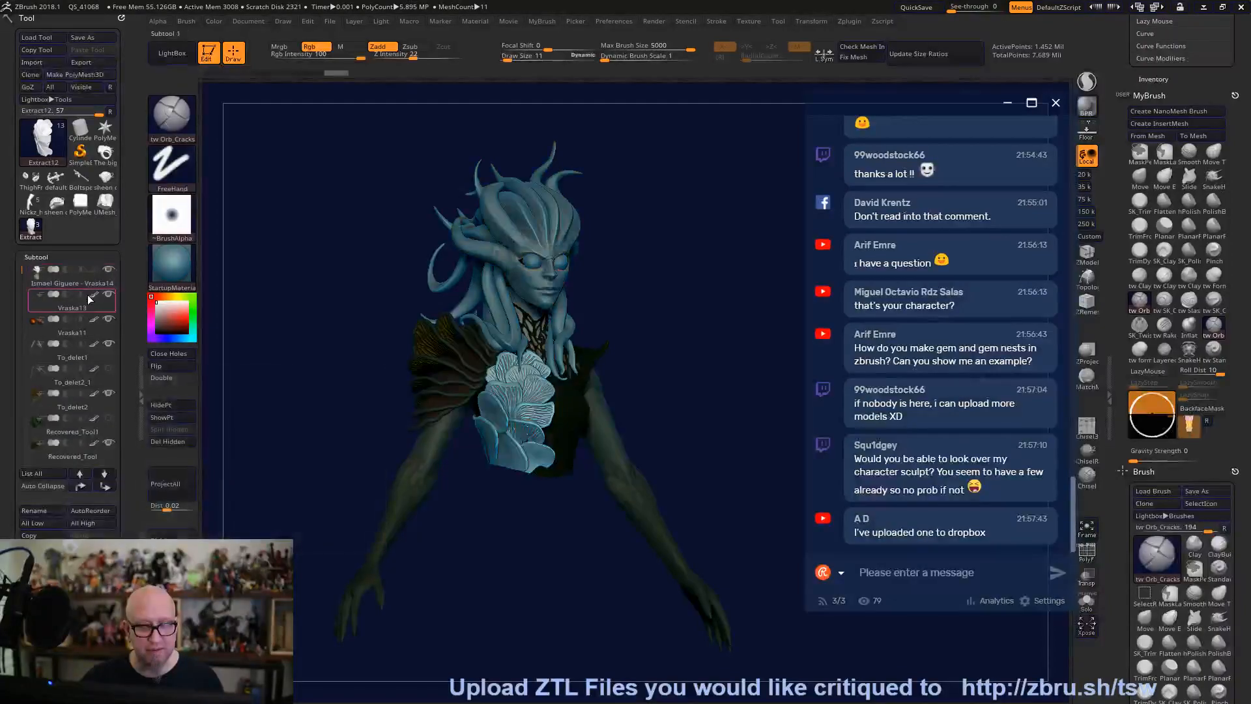
pyautogui.click(98, 320)
pyautogui.click(95, 345)
pyautogui.click(95, 369)
pyautogui.click(94, 394)
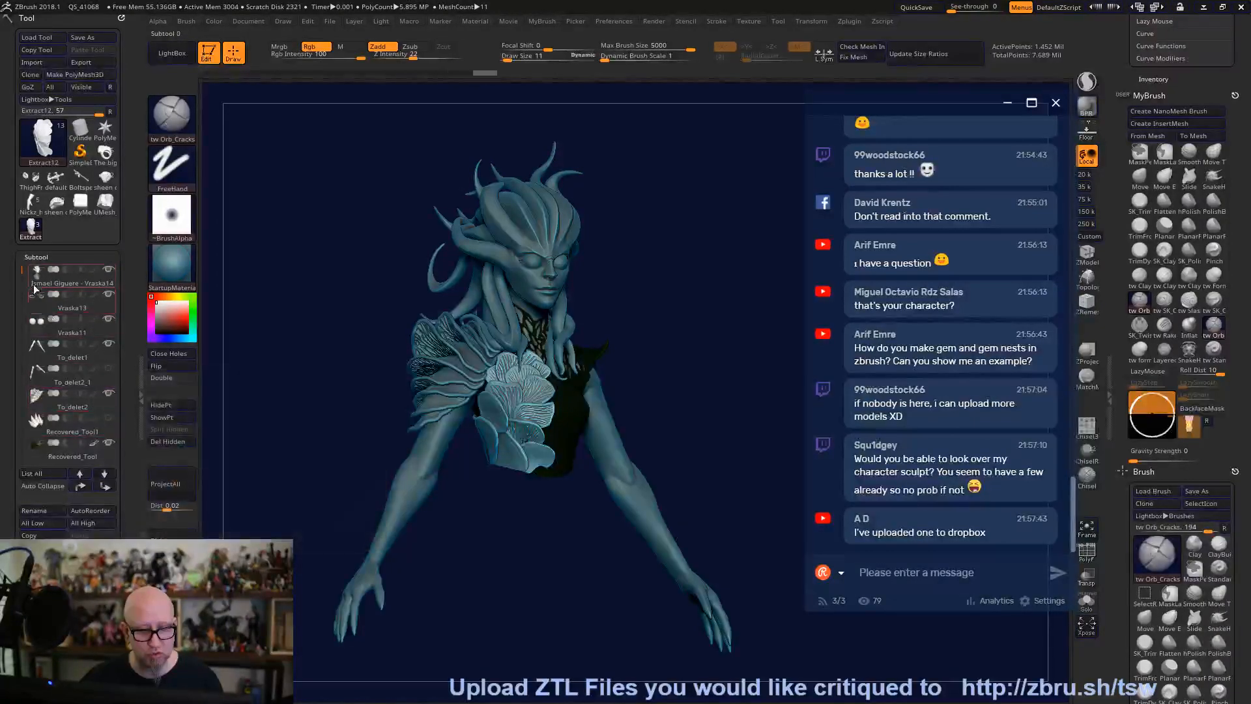
# Turn off polypaint on the Recovered_Tool, Vraska05_03 and Vraska05_05 subtools.
pyautogui.moveTo(21, 271); pyautogui.dragTo(20, 319)
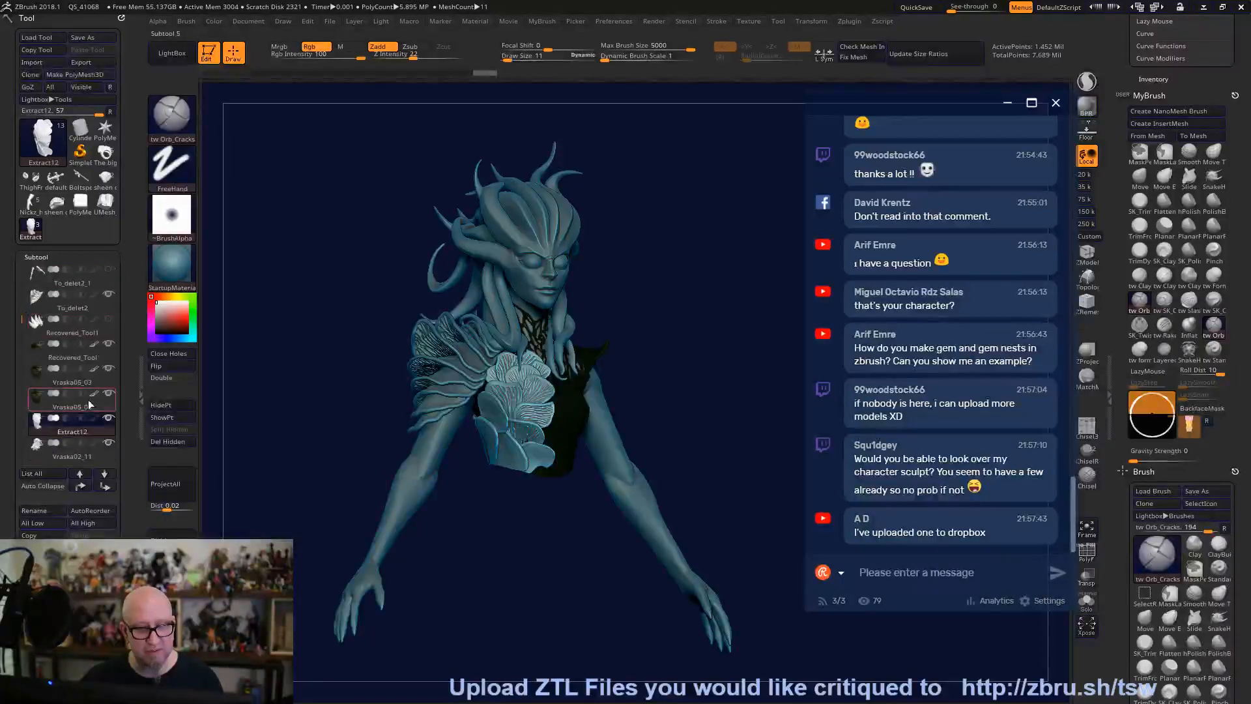
pyautogui.click(93, 345)
pyautogui.click(93, 369)
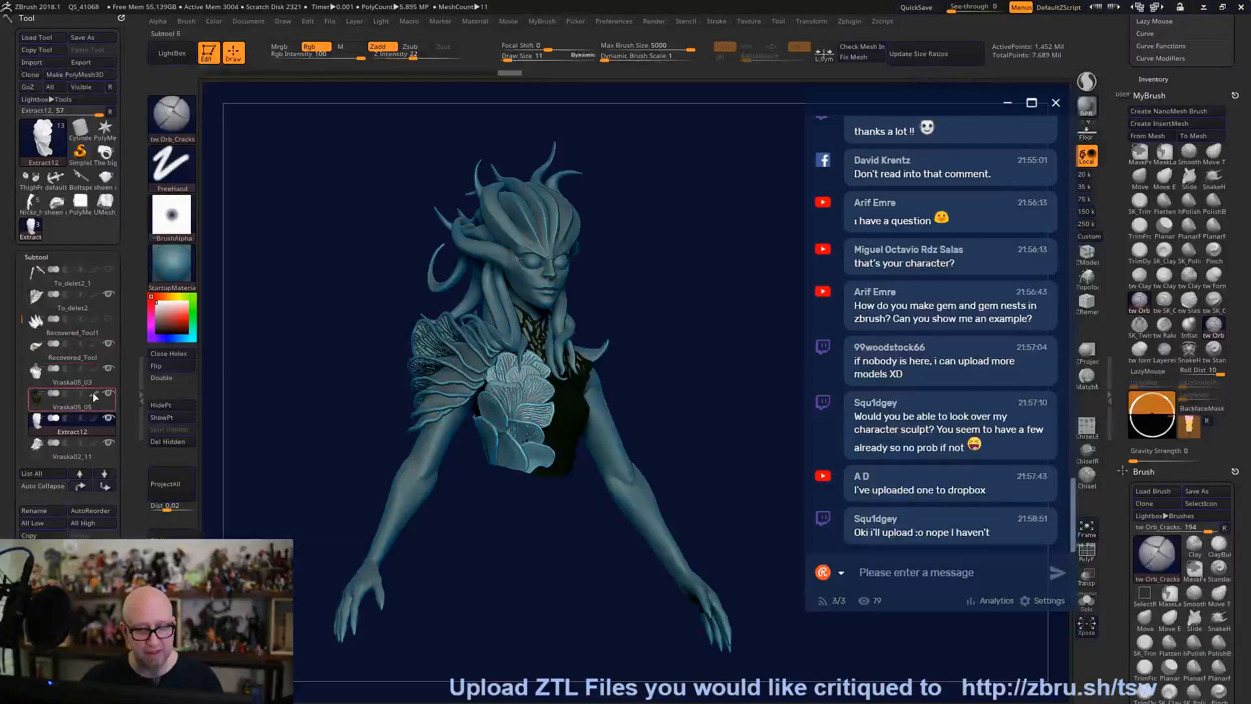
pyautogui.click(95, 394)
# Turn the bust to the front and make the Recovered_Tool1 fingernails subtool visible.
pyautogui.moveTo(383, 494); pyautogui.dragTo(524, 598)
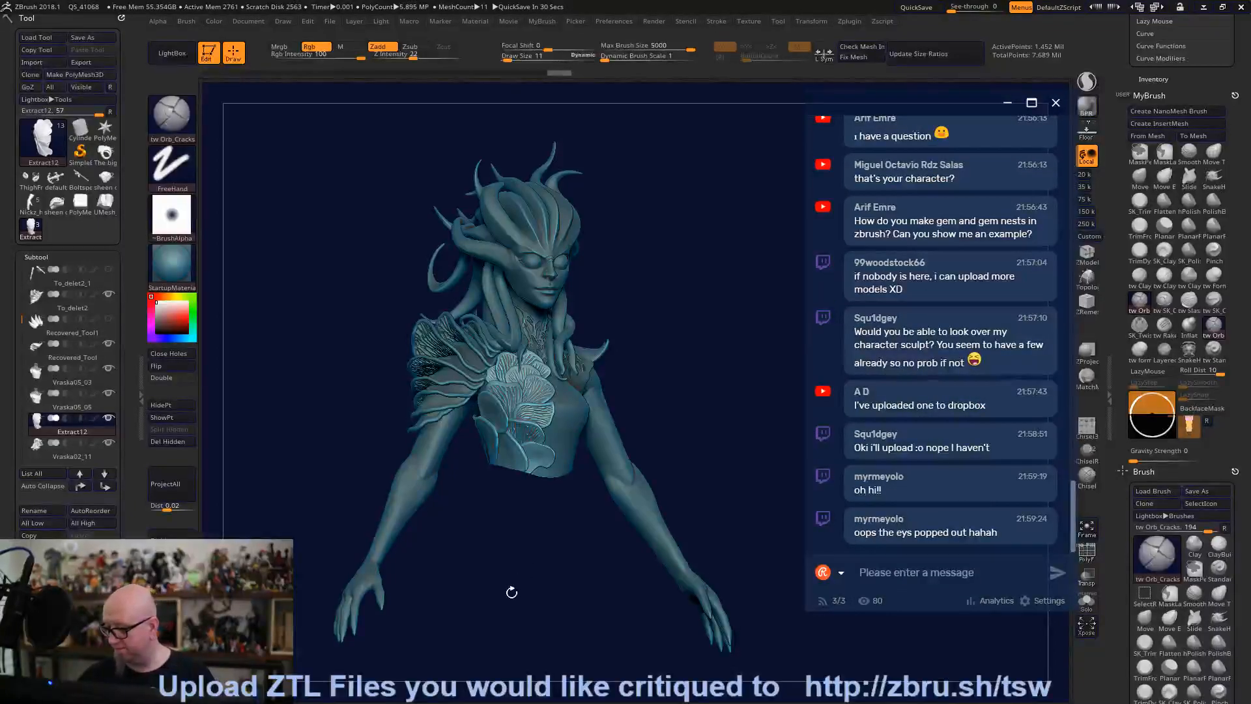
pyautogui.moveTo(503, 586)
pyautogui.mouseDown()
pyautogui.moveTo(529, 591)
pyautogui.moveTo(505, 598)
pyautogui.mouseUp()
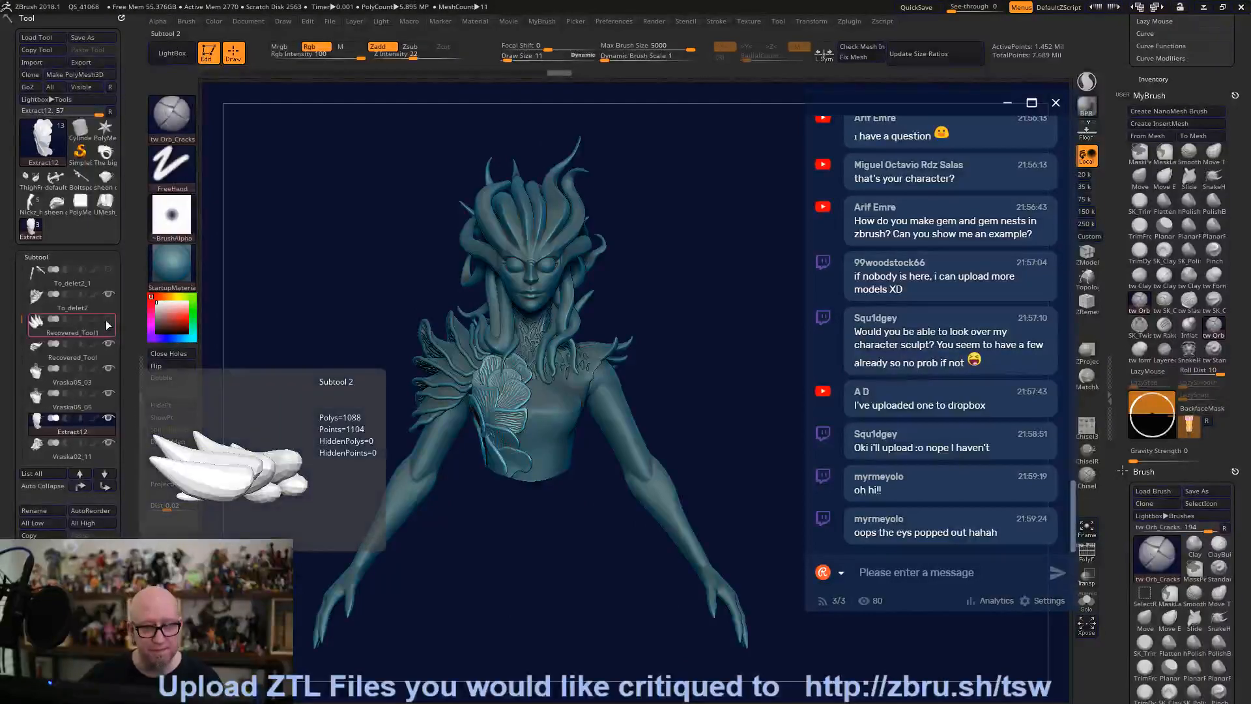
pyautogui.moveTo(345, 409); pyautogui.dragTo(362, 404)
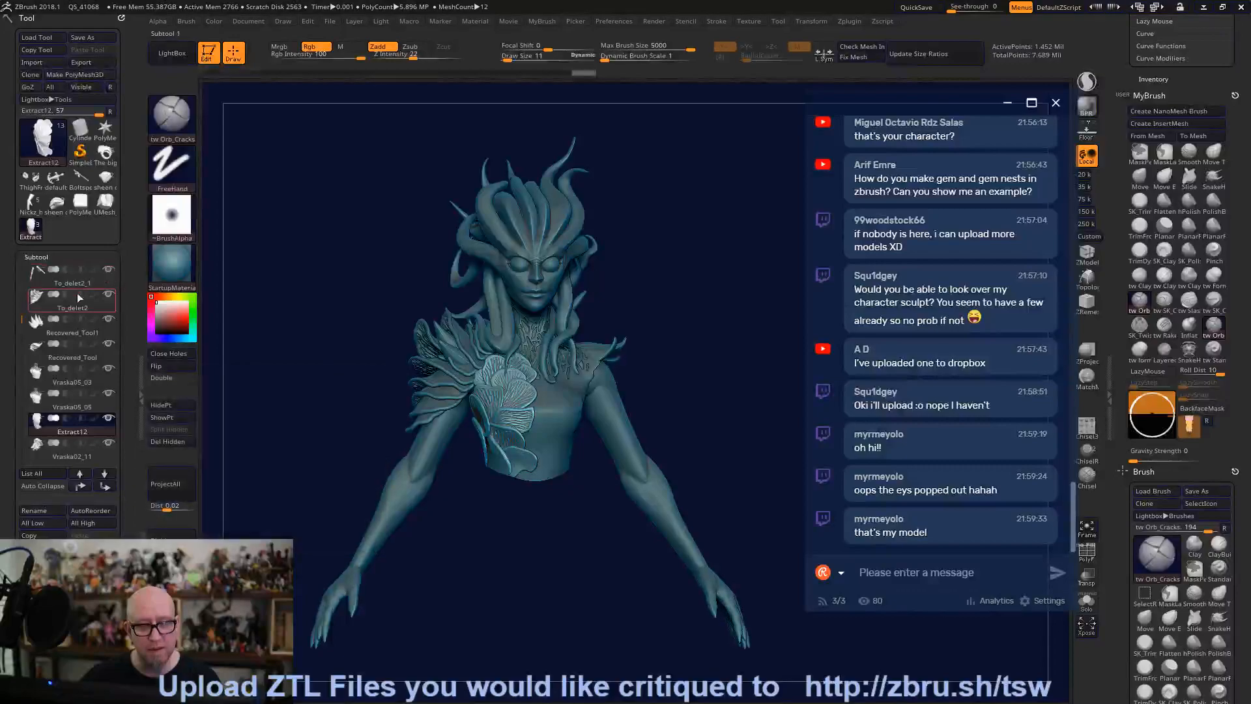
# Toggle the To_delet2_1 subtool's visibility on and off again and look through the subtool list.
pyautogui.click(108, 269)
pyautogui.click(110, 269)
pyautogui.moveTo(10, 320); pyautogui.dragTo(8, 272)
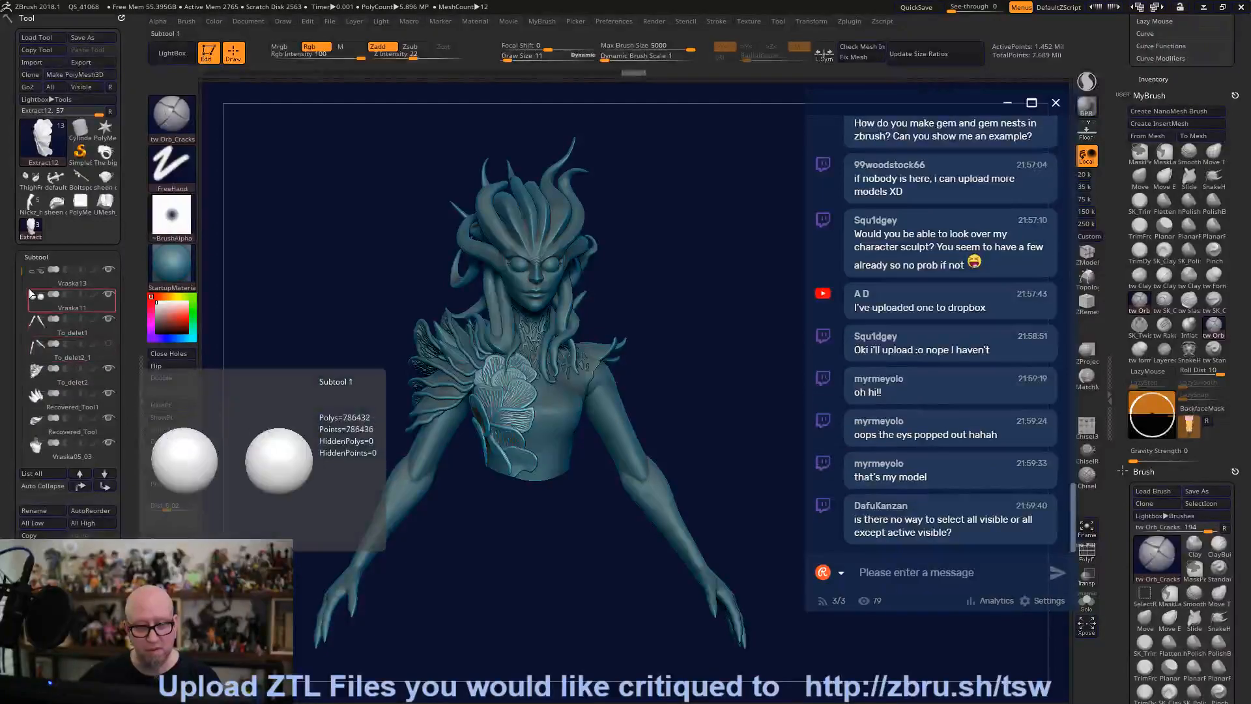
pyautogui.moveTo(20, 268); pyautogui.dragTo(38, 404)
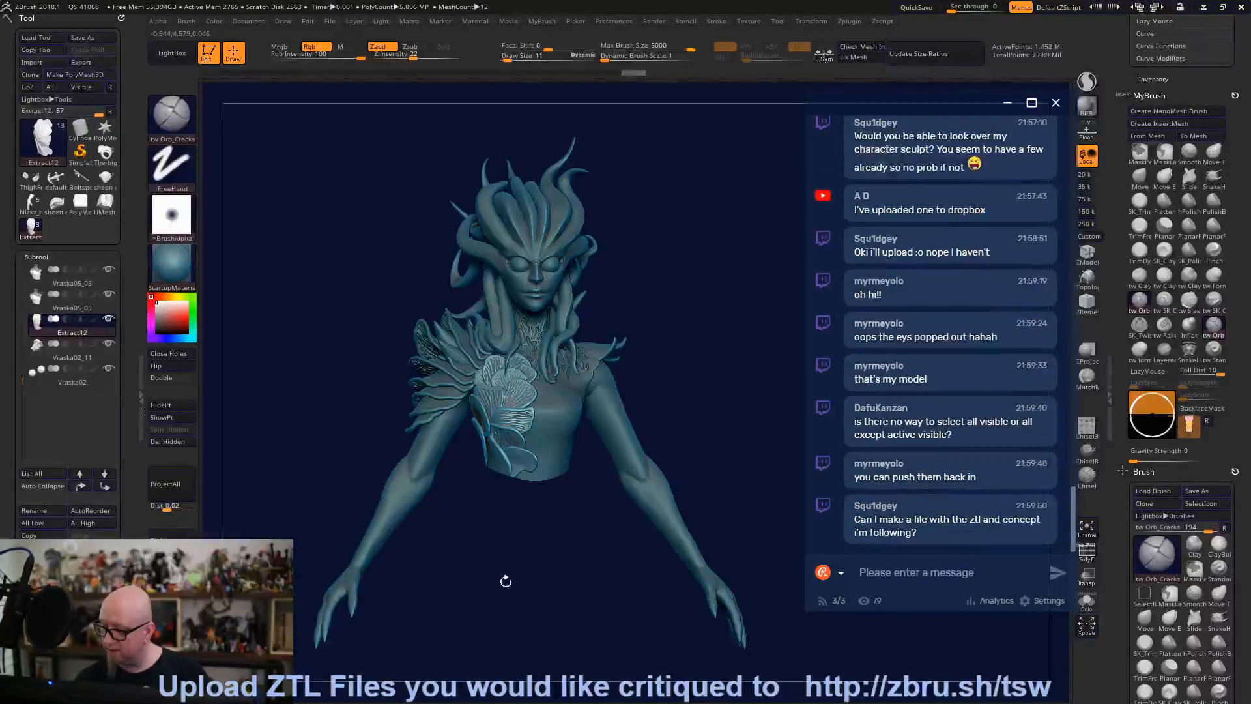
# Isolate the Extract12 chest ornament by hiding all other subtools.
pyautogui.keyDown('shift'); pyautogui.click(109, 319); pyautogui.keyUp('shift')
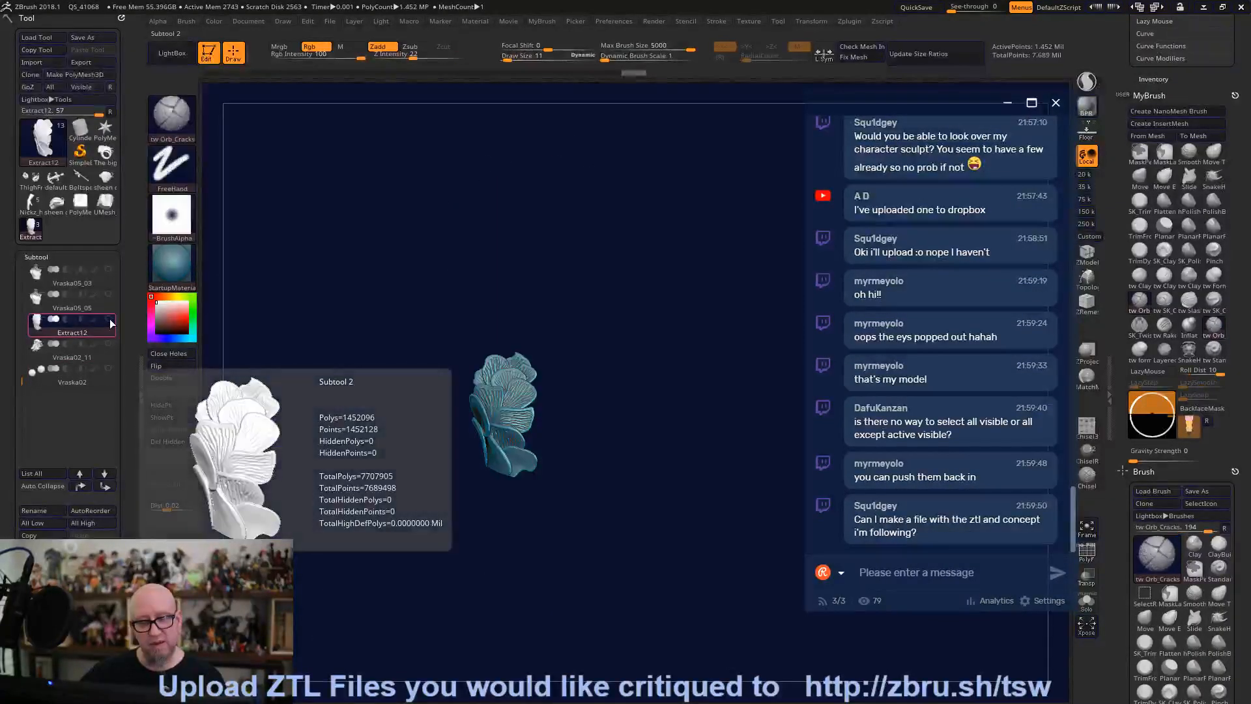
pyautogui.press('shift')
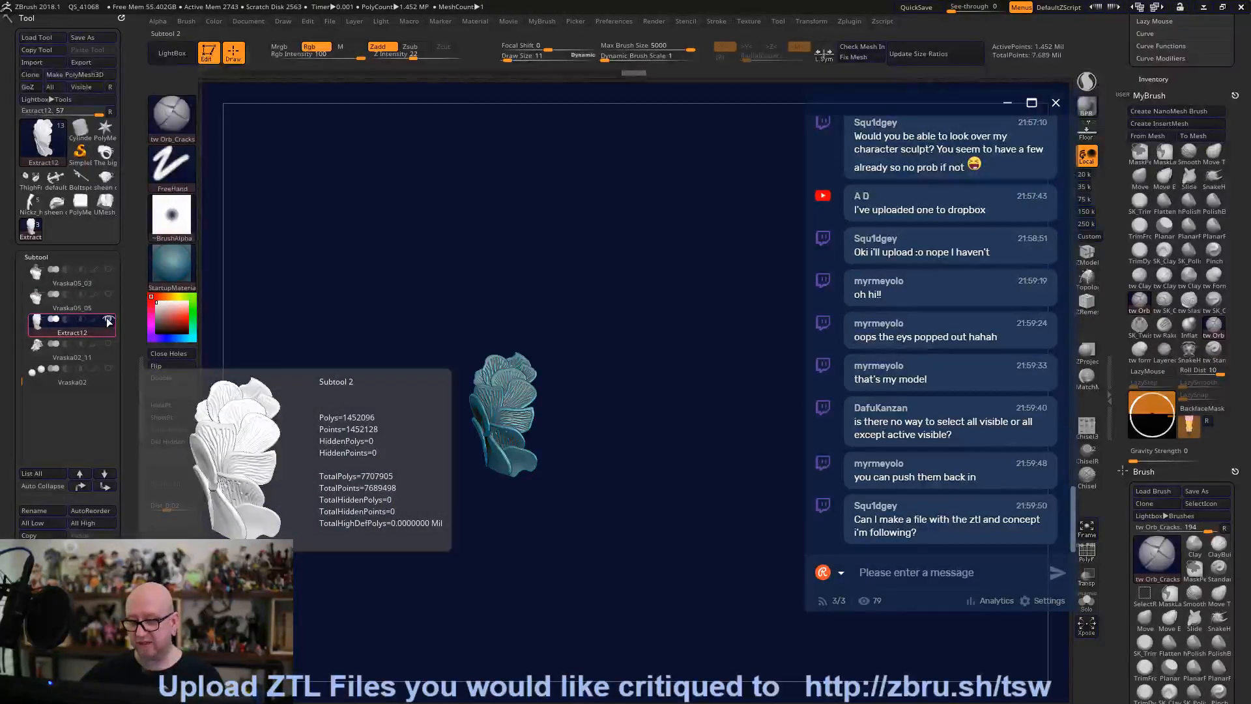
# Toggle the isolation of the Extract12 chest piece so that all subtools of the bust are shown.
pyautogui.press('shift')
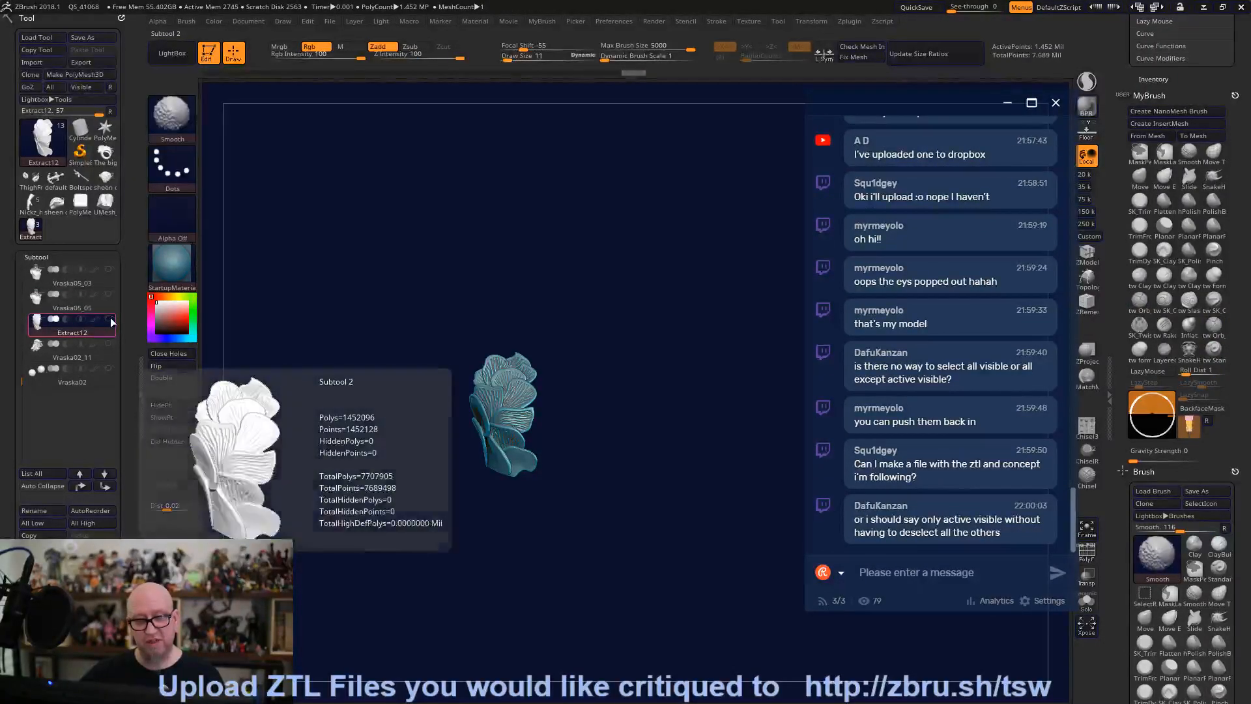
pyautogui.keyDown('shift'); pyautogui.click(111, 318); pyautogui.keyUp('shift')
pyautogui.keyDown('shift'); pyautogui.click(111, 317); pyautogui.keyUp('shift')
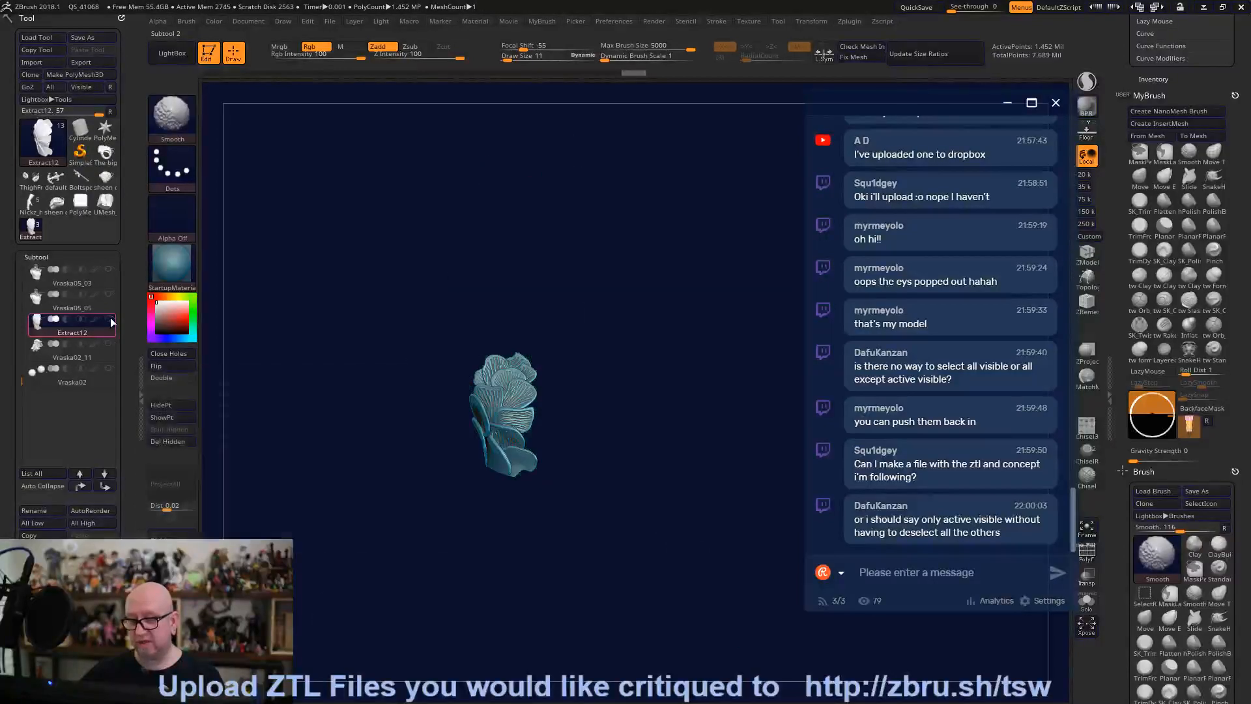
pyautogui.keyDown('shift'); pyautogui.click(111, 320); pyautogui.keyUp('shift')
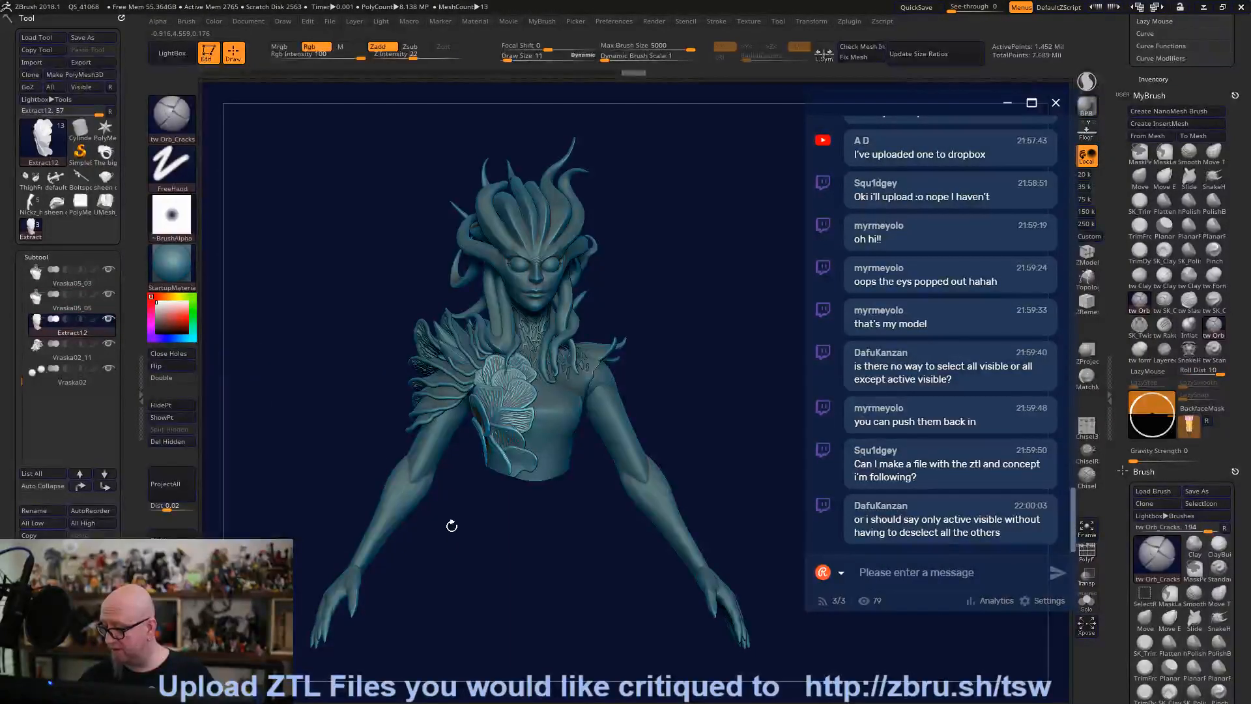
pyautogui.moveTo(477, 555)
pyautogui.mouseDown()
pyautogui.moveTo(455, 535)
pyautogui.moveTo(465, 546)
pyautogui.mouseUp()
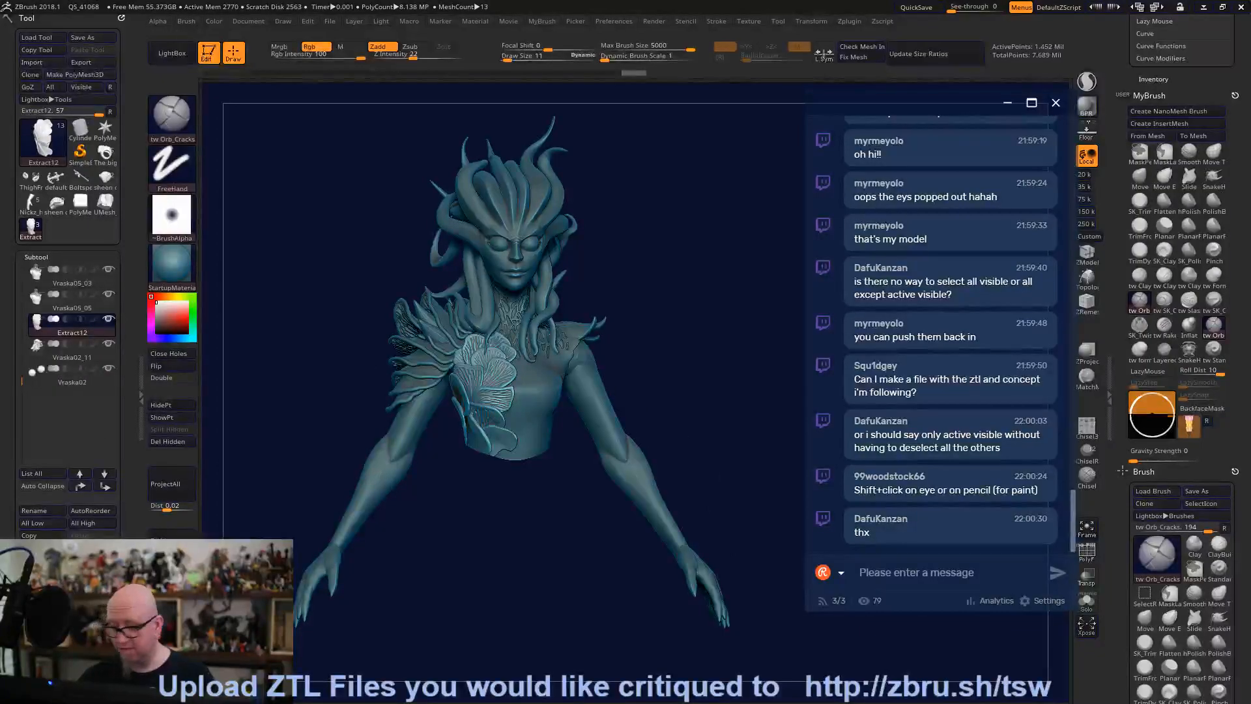
# Select the Vraska02 eyeballs subtool, isolate it, and show all the other subtools again.
pyautogui.click(69, 383)
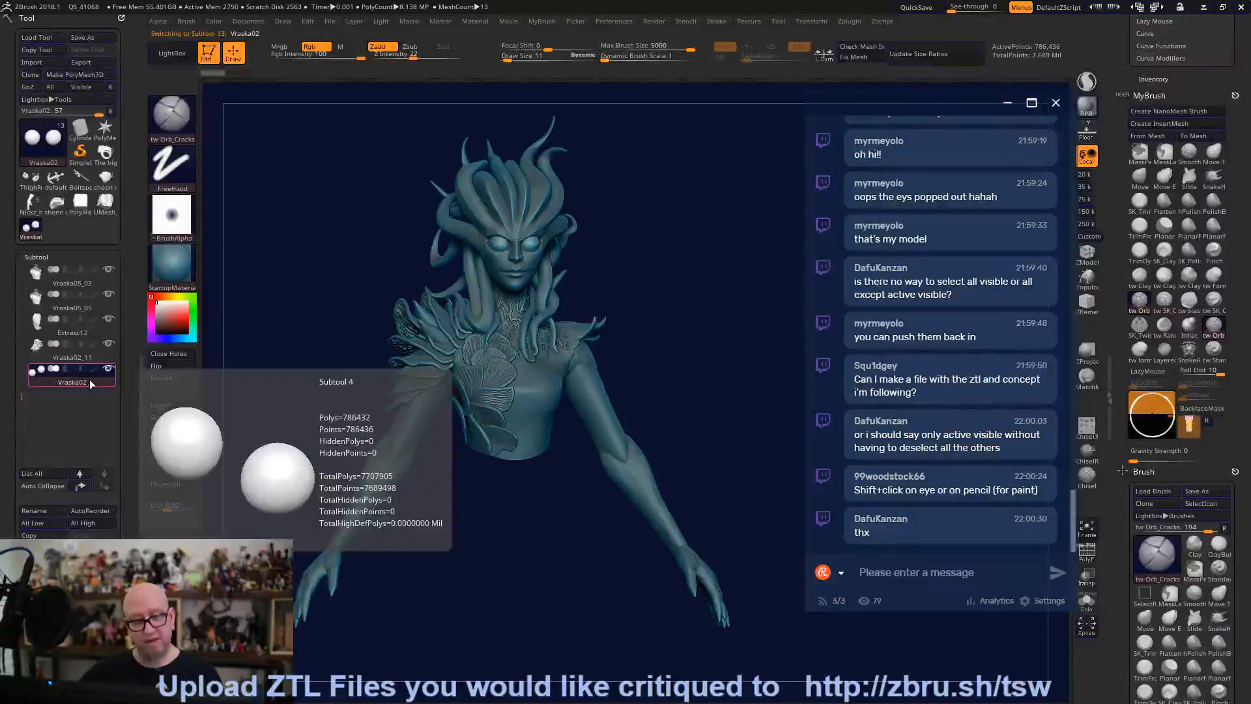
pyautogui.press('shift')
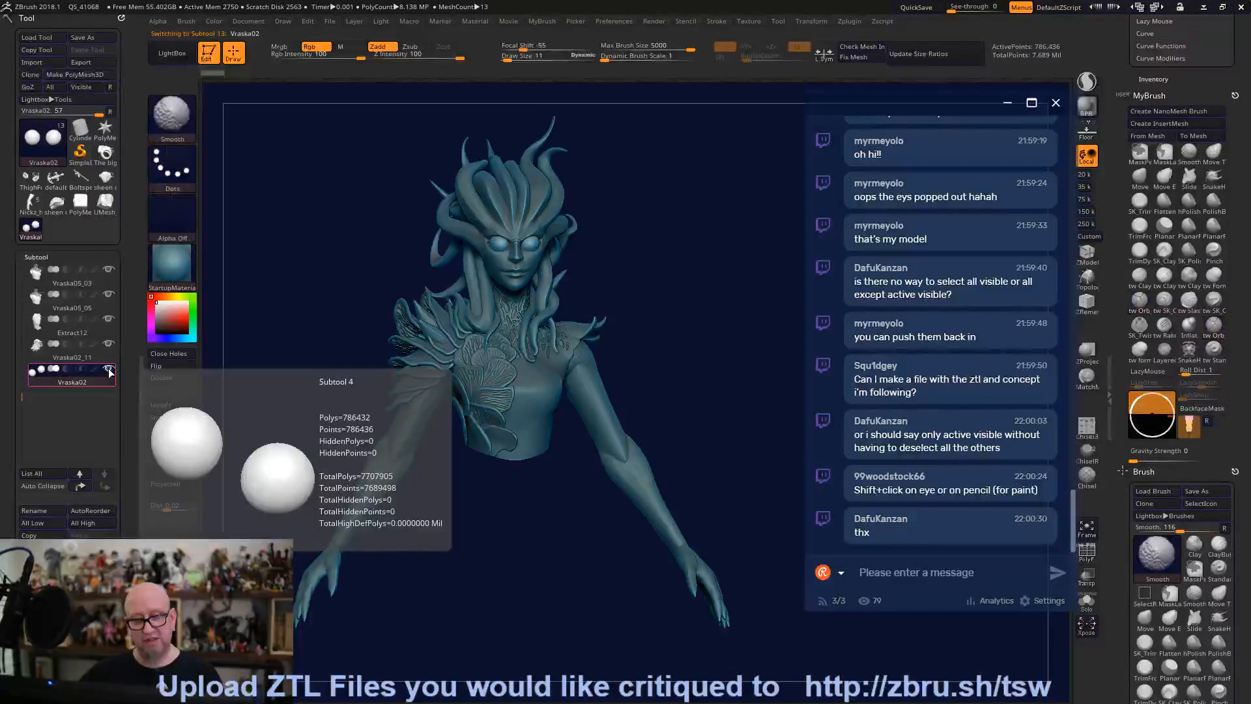
pyautogui.keyDown('shift'); pyautogui.click(108, 371); pyautogui.keyUp('shift')
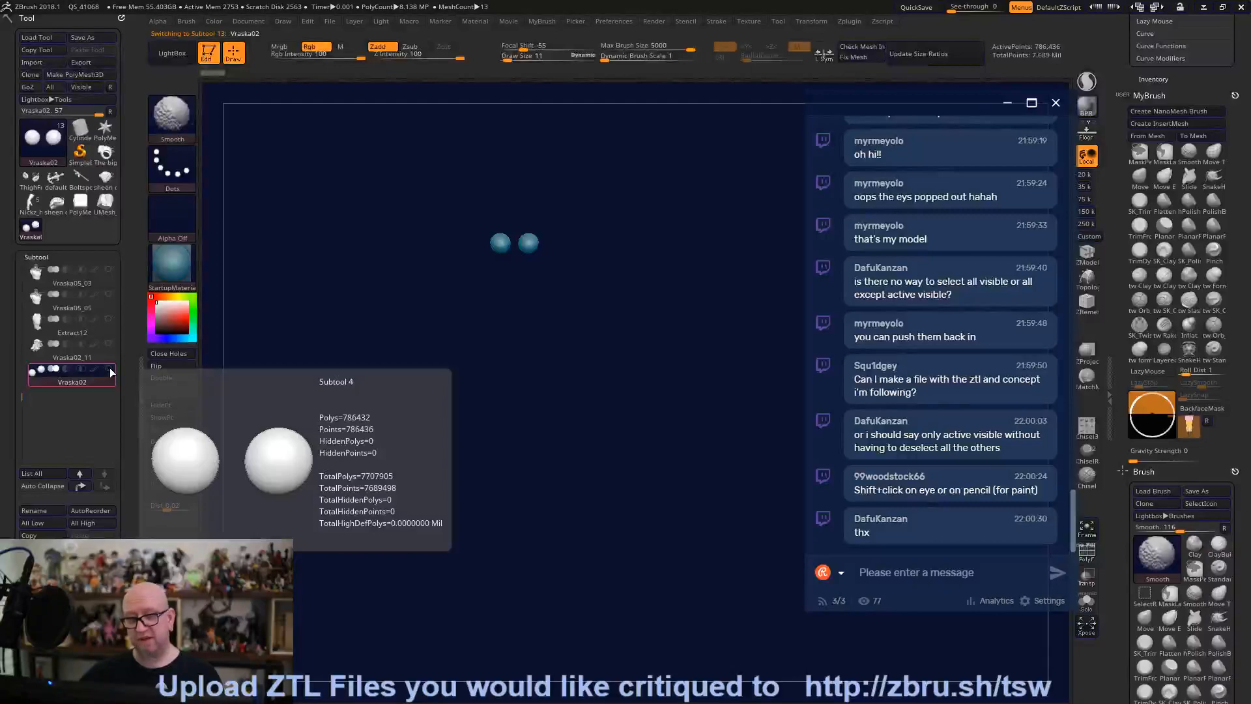
pyautogui.keyDown('shift'); pyautogui.click(108, 370); pyautogui.keyUp('shift')
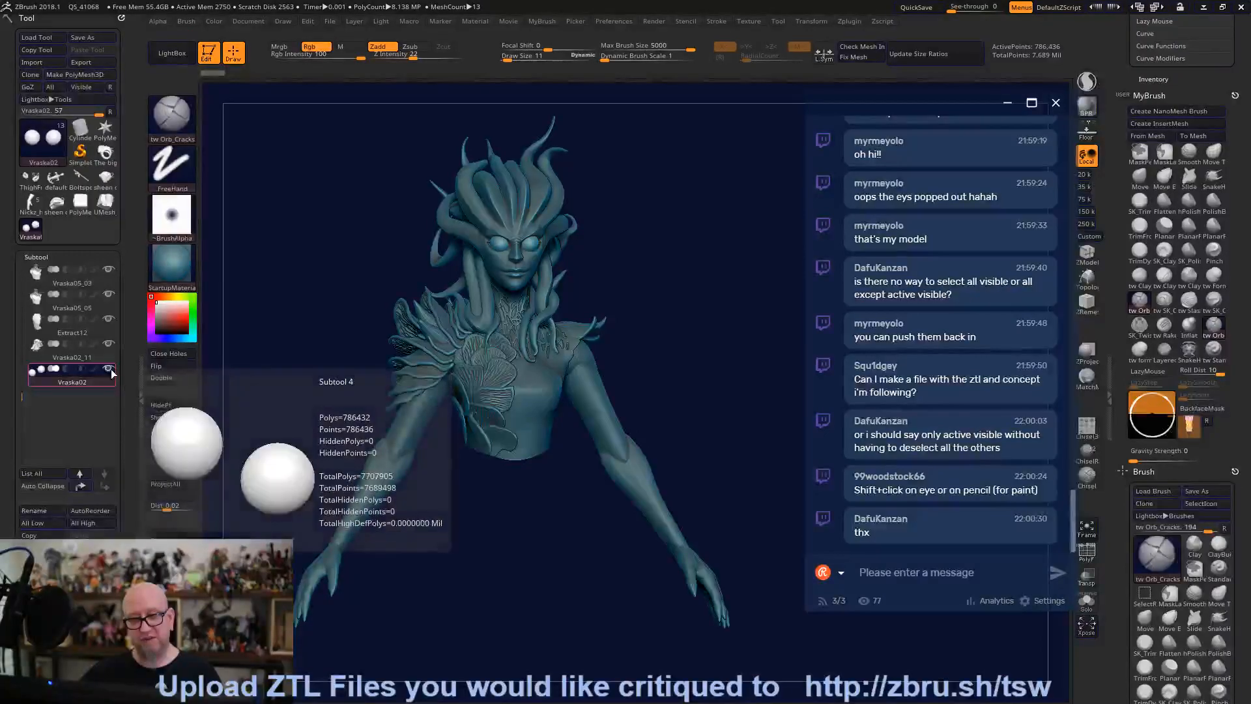
pyautogui.press('shift')
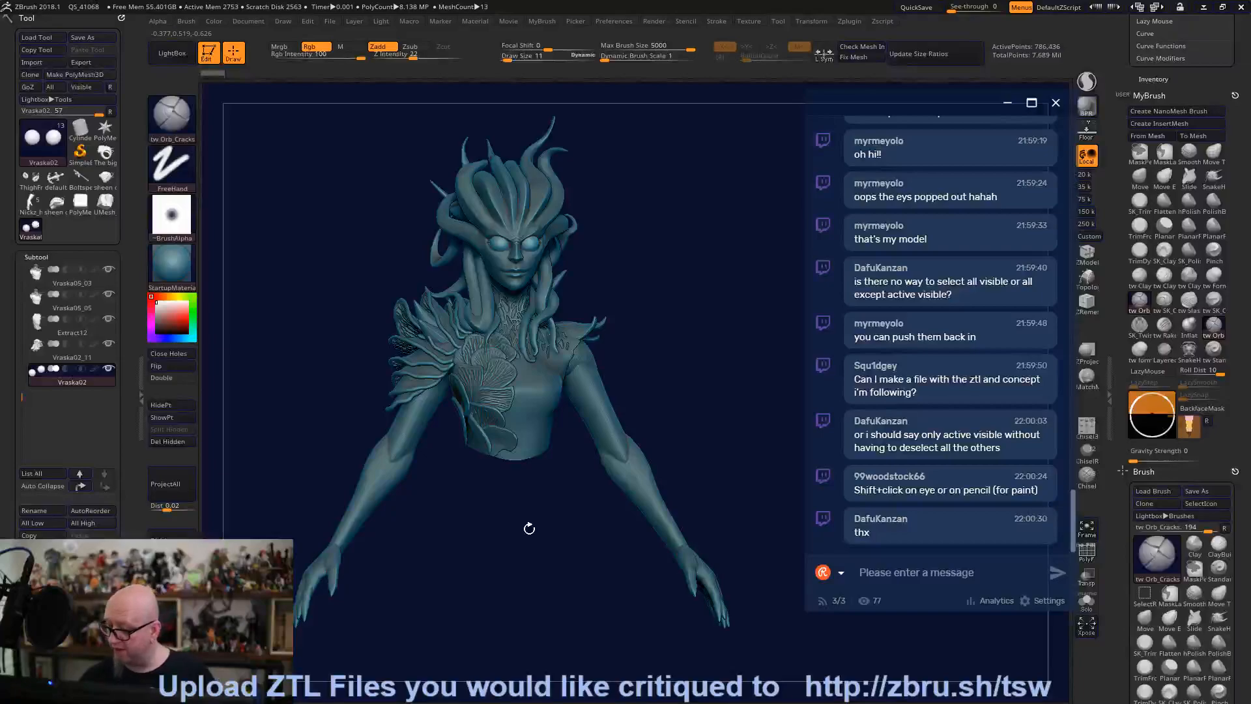
# Examine the bust from the front, in profile and in three-quarter view, focusing on the head, eyes and shoulder armor.
pyautogui.moveTo(588, 527); pyautogui.dragTo(499, 532)
pyautogui.moveTo(468, 536); pyautogui.dragTo(536, 542)
pyautogui.moveTo(729, 444); pyautogui.dragTo(601, 470)
pyautogui.moveTo(706, 424)
pyautogui.keyDown('alt'); pyautogui.mouseDown()
pyautogui.moveTo(687, 374)
pyautogui.moveTo(714, 420)
pyautogui.moveTo(701, 425)
pyautogui.moveTo(785, 439)
pyautogui.moveTo(765, 407)
pyautogui.mouseUp(); pyautogui.keyUp('alt')
pyautogui.moveTo(689, 315)
pyautogui.mouseDown()
pyautogui.moveTo(700, 522)
pyautogui.moveTo(697, 404)
pyautogui.moveTo(654, 428)
pyautogui.moveTo(732, 493)
pyautogui.moveTo(565, 479)
pyautogui.moveTo(720, 477)
pyautogui.mouseUp()
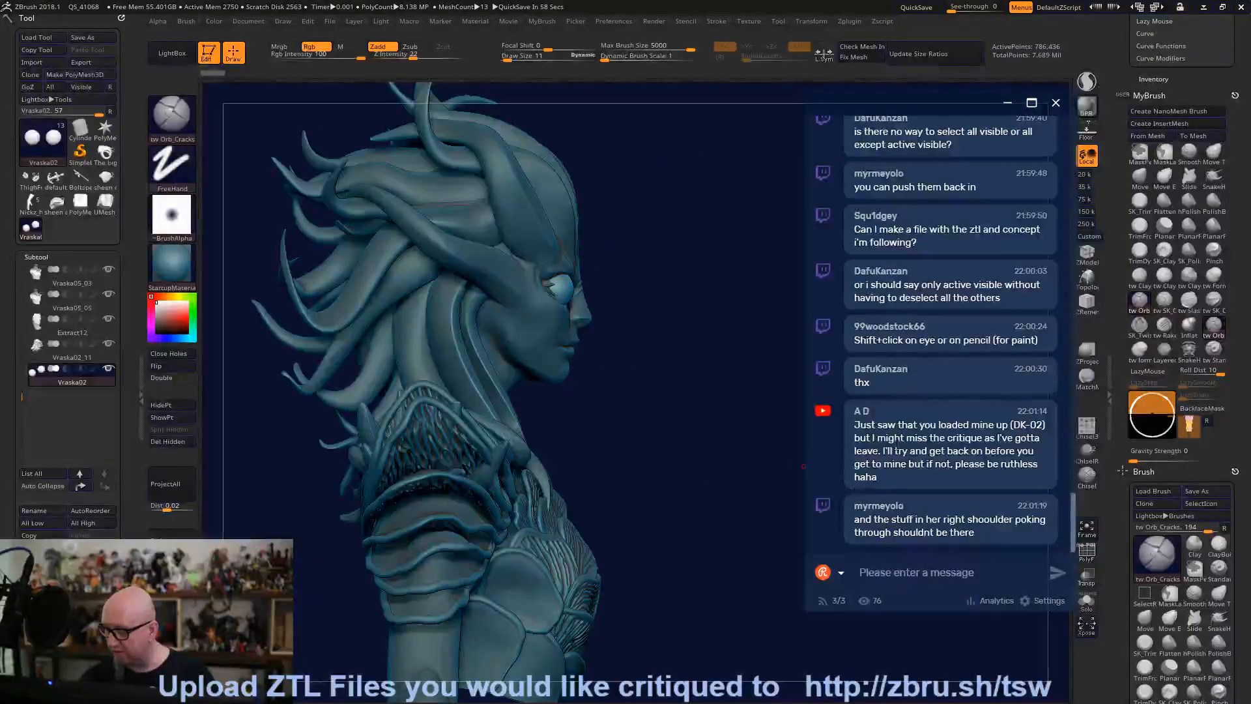
pyautogui.moveTo(728, 429); pyautogui.dragTo(696, 440)
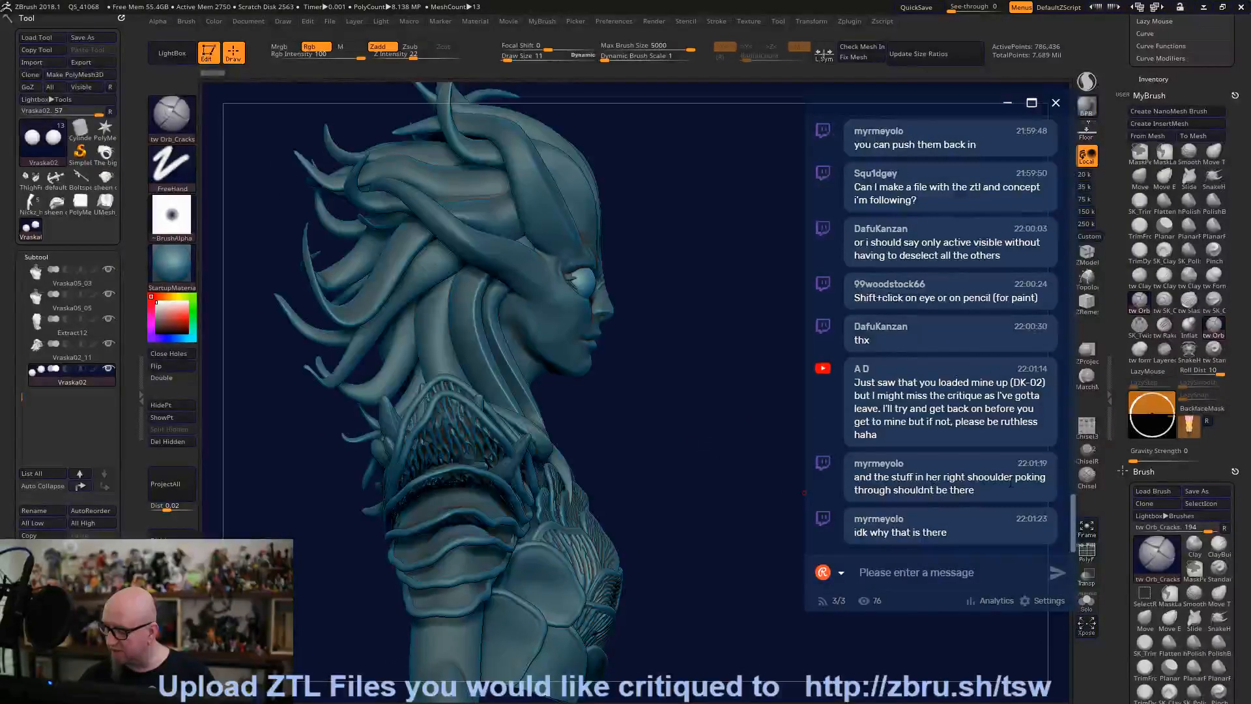
pyautogui.moveTo(720, 467); pyautogui.dragTo(622, 480)
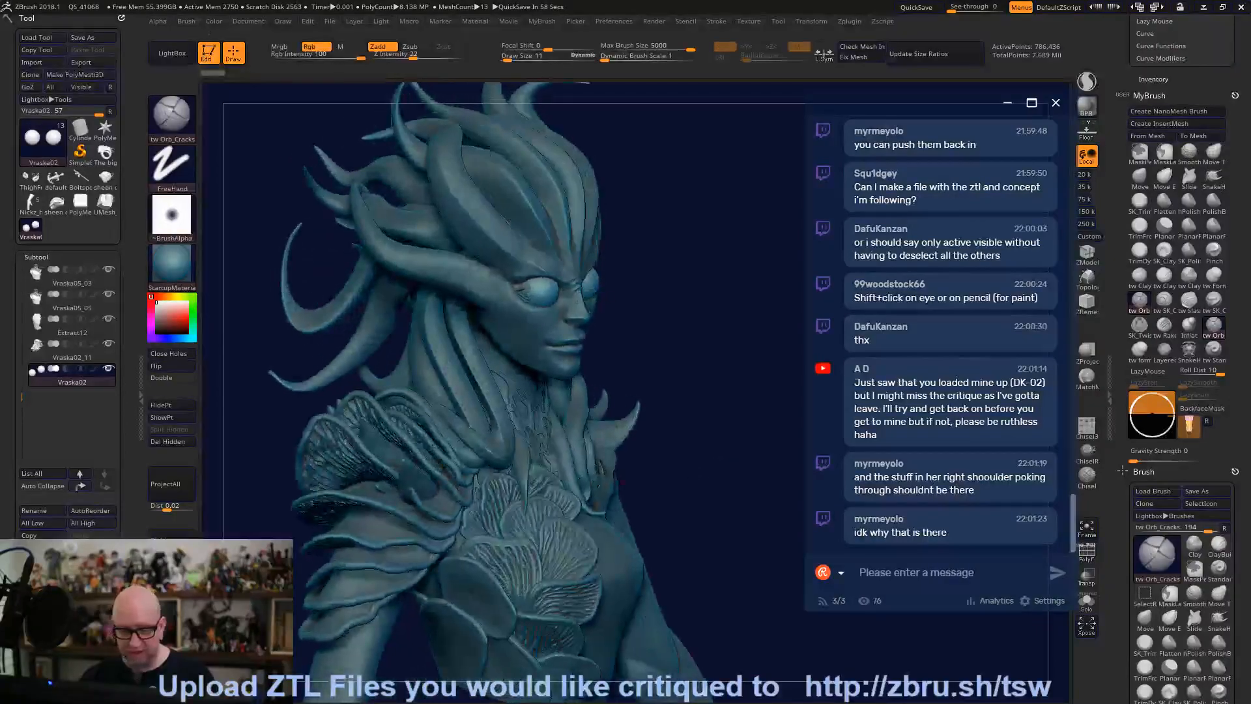
# Hide the stray Recovered_Tool1 pieces poking through the shoulder armor and make Recovered_Tool the active subtool.
pyautogui.keyDown('alt'); pyautogui.click(412, 480); pyautogui.keyUp('alt')
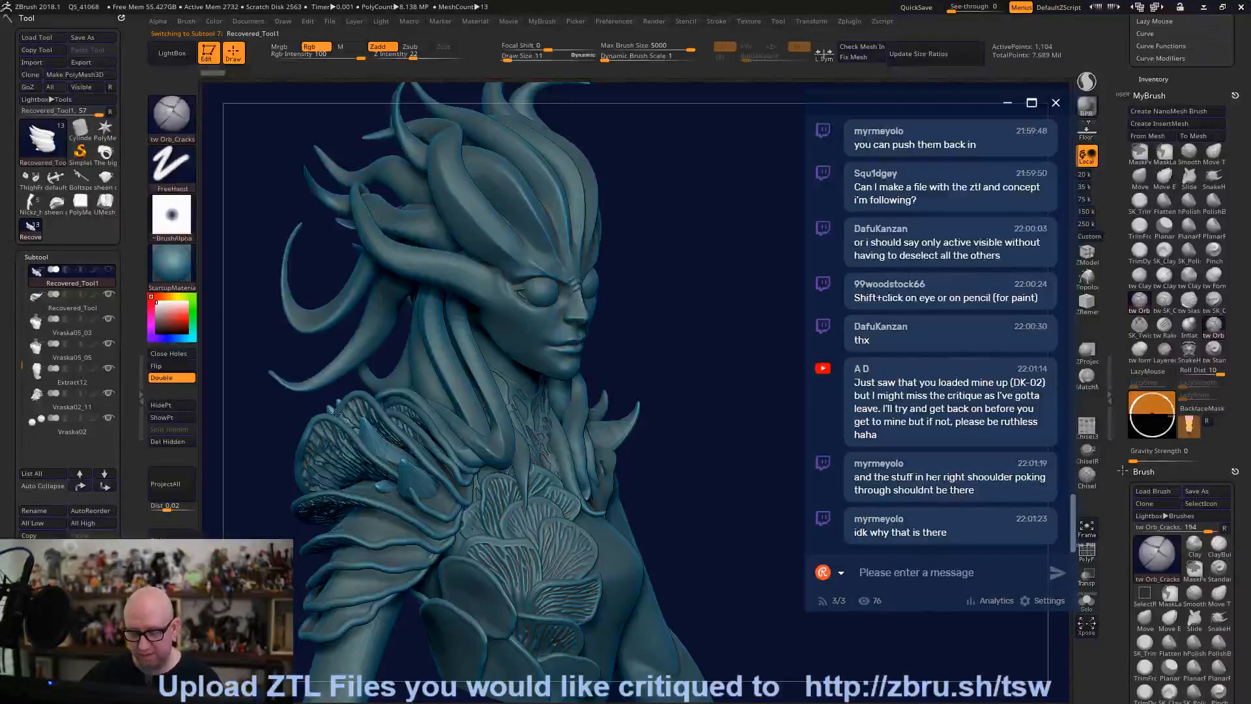
pyautogui.click(95, 311)
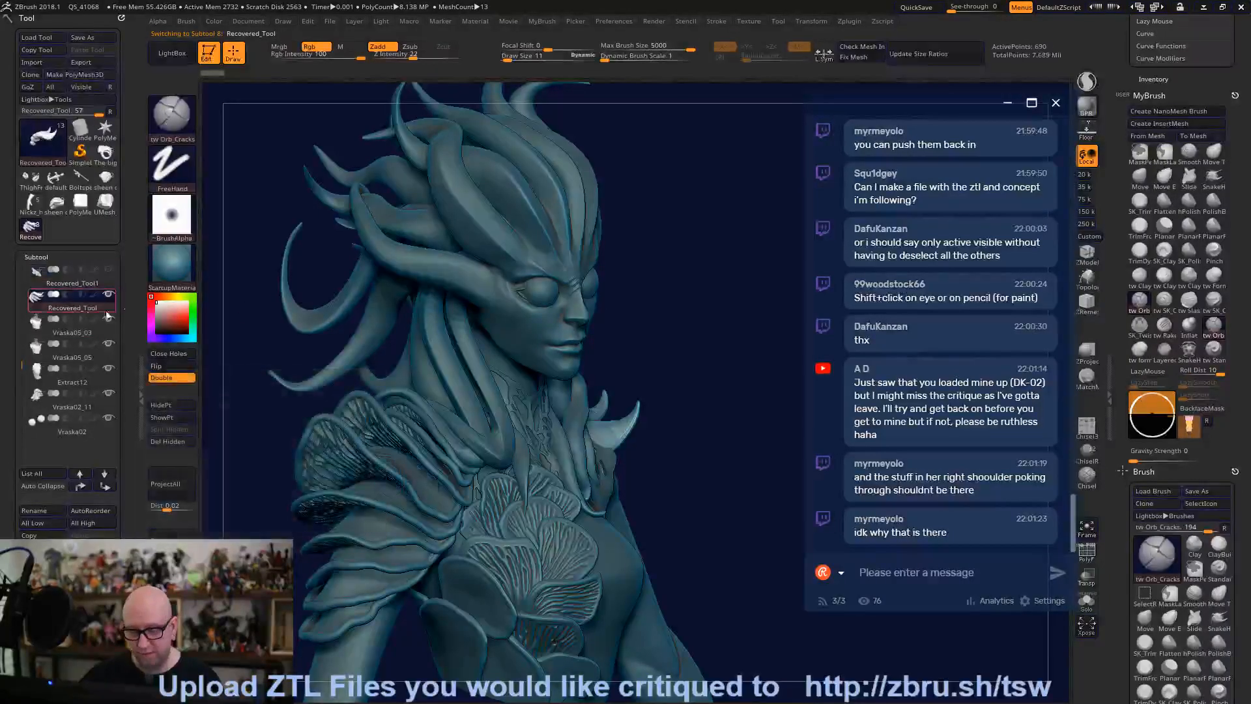
pyautogui.moveTo(757, 455); pyautogui.dragTo(713, 359)
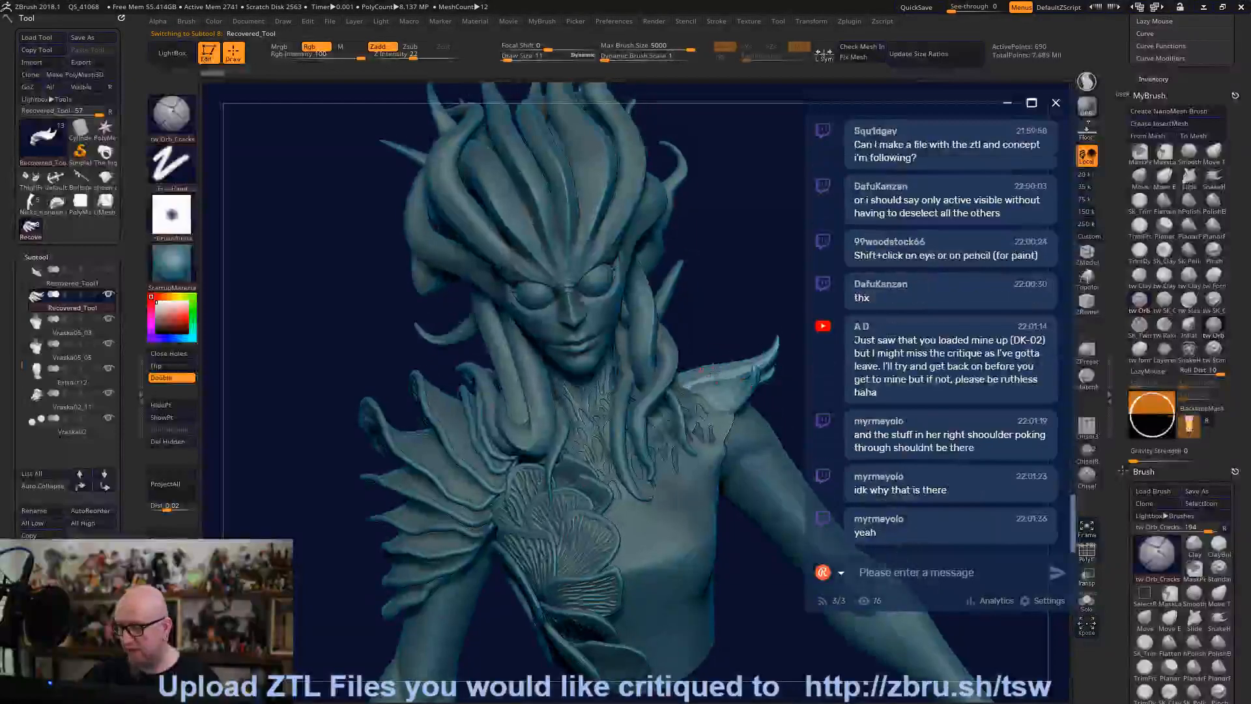
pyautogui.moveTo(279, 443); pyautogui.dragTo(283, 431)
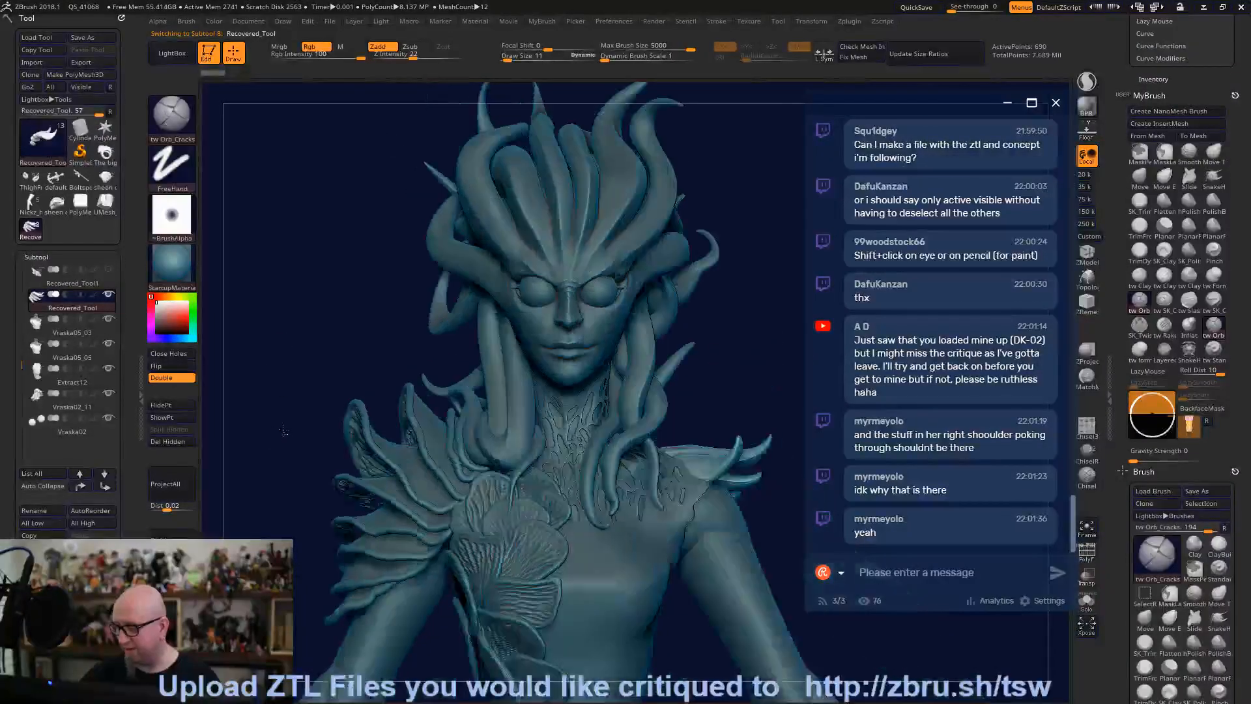
# Hide the Vraska02 eyeballs and make the Vraska02_11 tentacle hair the active subtool.
pyautogui.moveTo(692, 368); pyautogui.dragTo(715, 290)
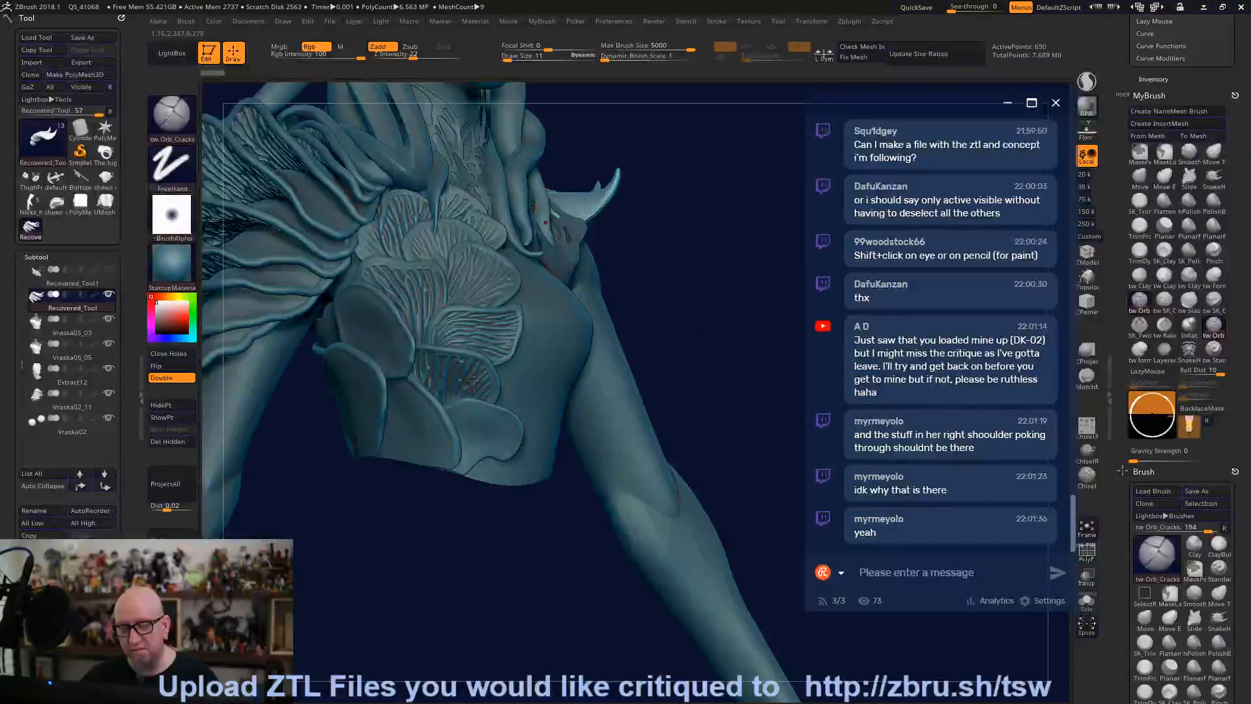
pyautogui.moveTo(715, 378); pyautogui.dragTo(659, 502)
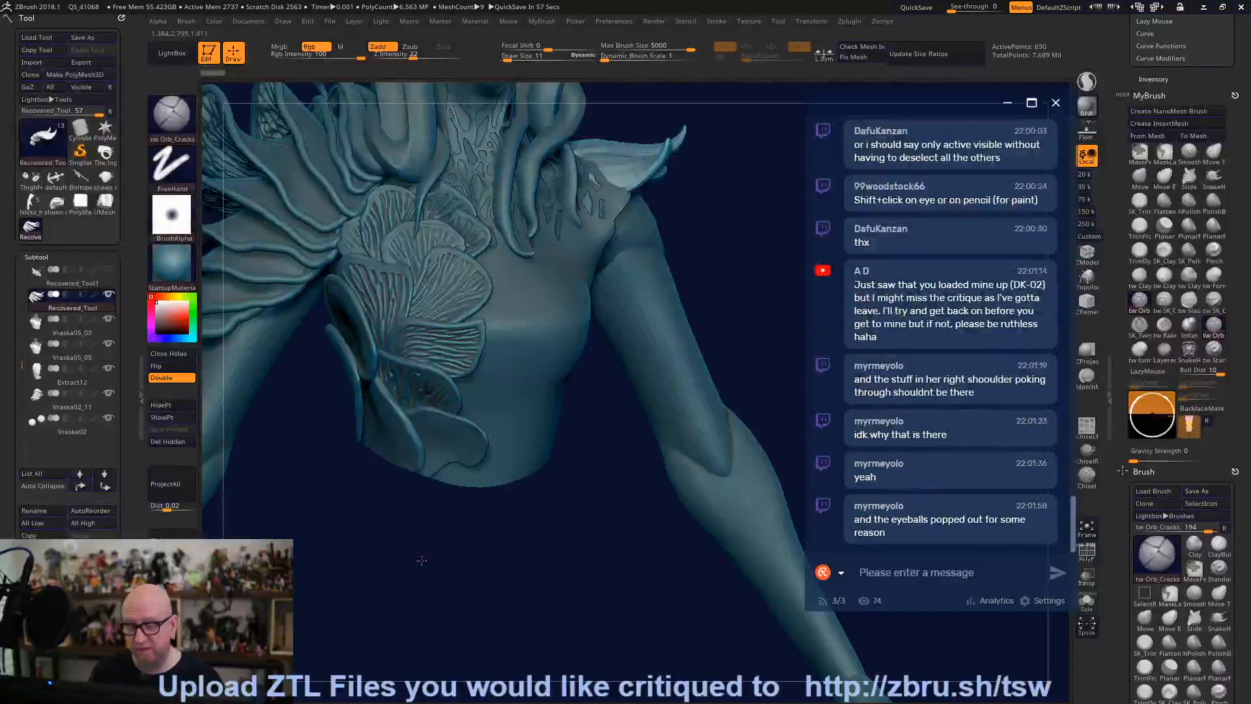
pyautogui.keyDown('alt'); pyautogui.moveTo(419, 556); pyautogui.dragTo(442, 573); pyautogui.keyUp('alt')
pyautogui.moveTo(427, 358); pyautogui.dragTo(540, 394, button='right')
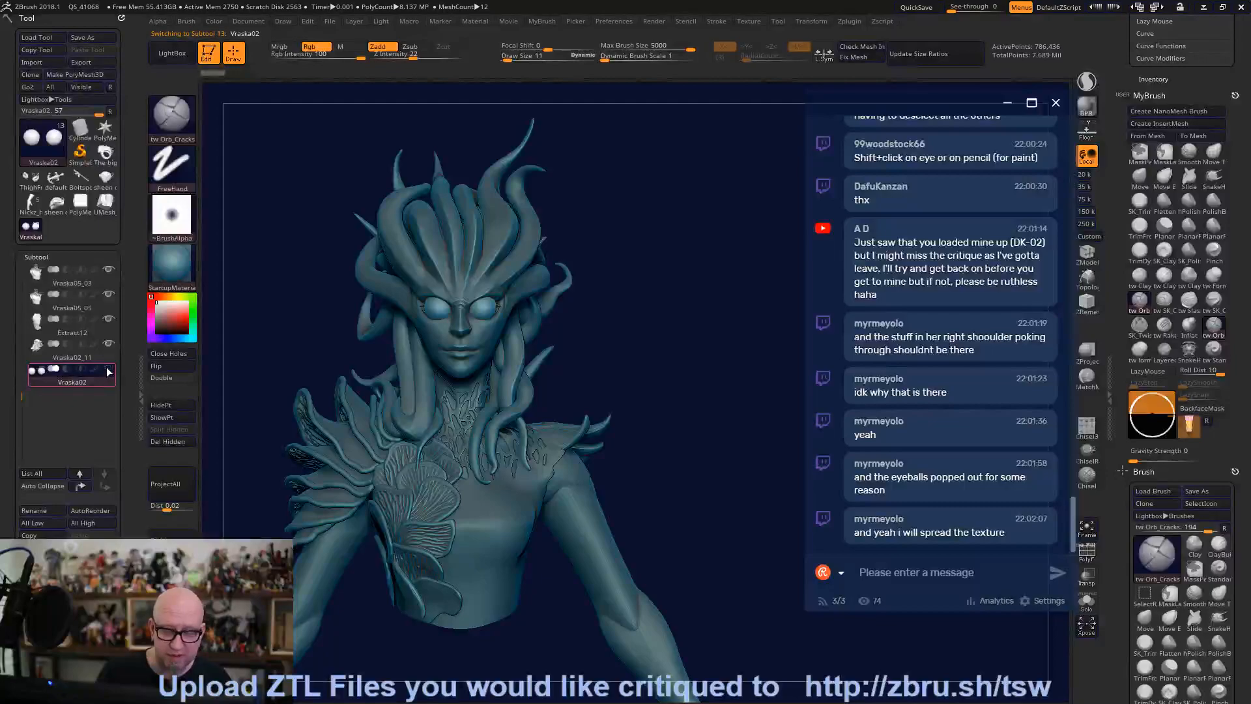
pyautogui.click(88, 348)
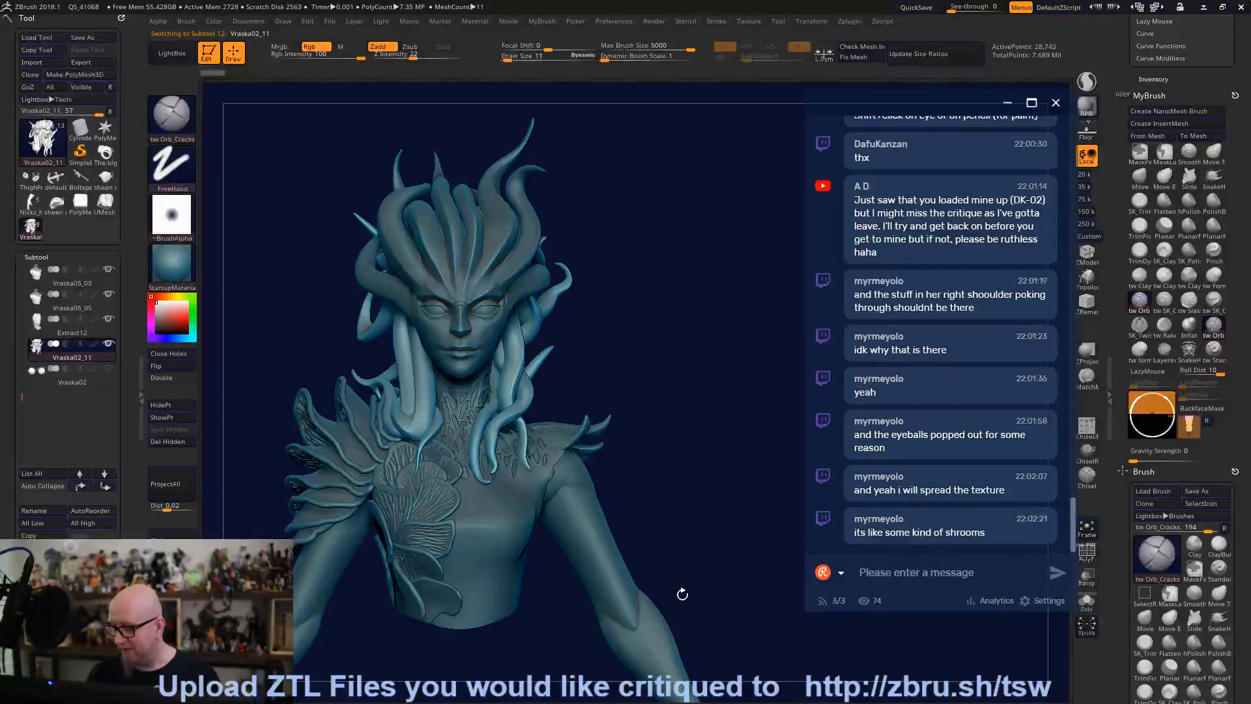
# Make the Extract12 mushroom chest piece the active subtool and choose the tw ClayTubes brush.
pyautogui.moveTo(682, 592)
pyautogui.mouseDown()
pyautogui.moveTo(712, 474)
pyautogui.moveTo(712, 494)
pyautogui.moveTo(678, 501)
pyautogui.moveTo(723, 340)
pyautogui.moveTo(663, 606)
pyautogui.moveTo(723, 593)
pyautogui.mouseUp()
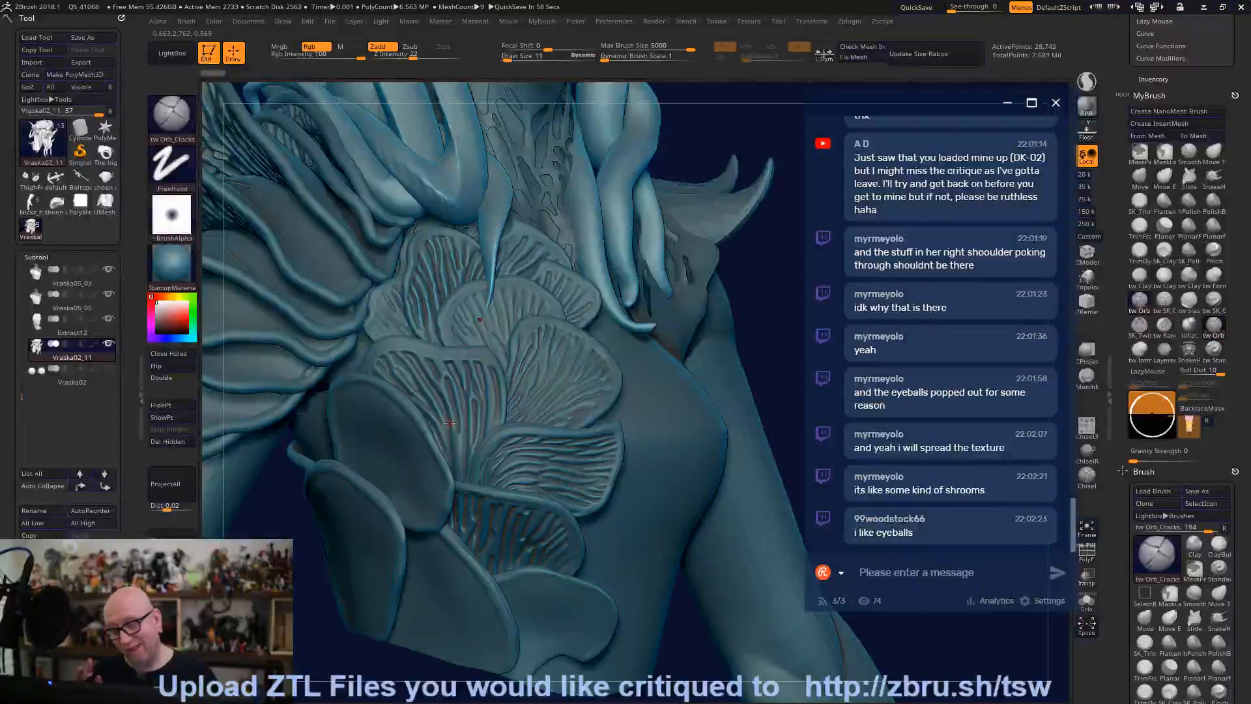
pyautogui.moveTo(767, 352); pyautogui.dragTo(561, 455)
pyautogui.keyDown('alt'); pyautogui.click(561, 454); pyautogui.keyUp('alt')
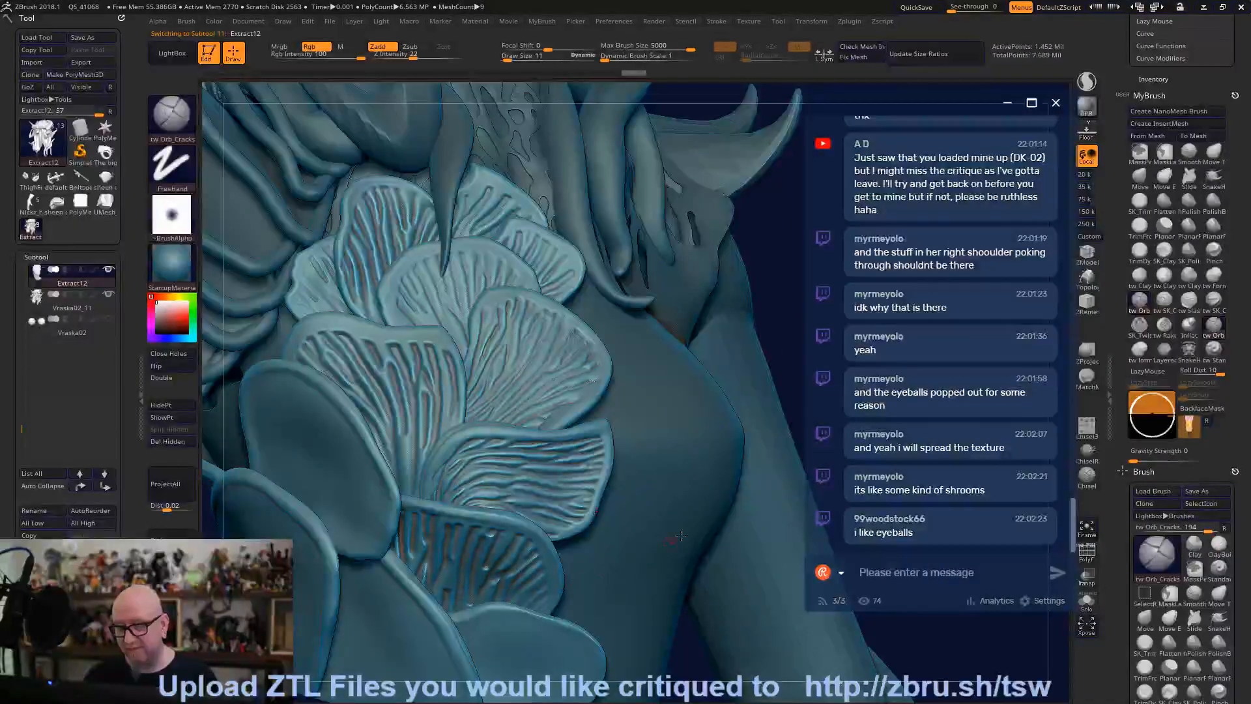
pyautogui.moveTo(715, 352)
pyautogui.mouseDown()
pyautogui.moveTo(720, 604)
pyautogui.moveTo(768, 521)
pyautogui.mouseUp()
pyautogui.click(1139, 274)
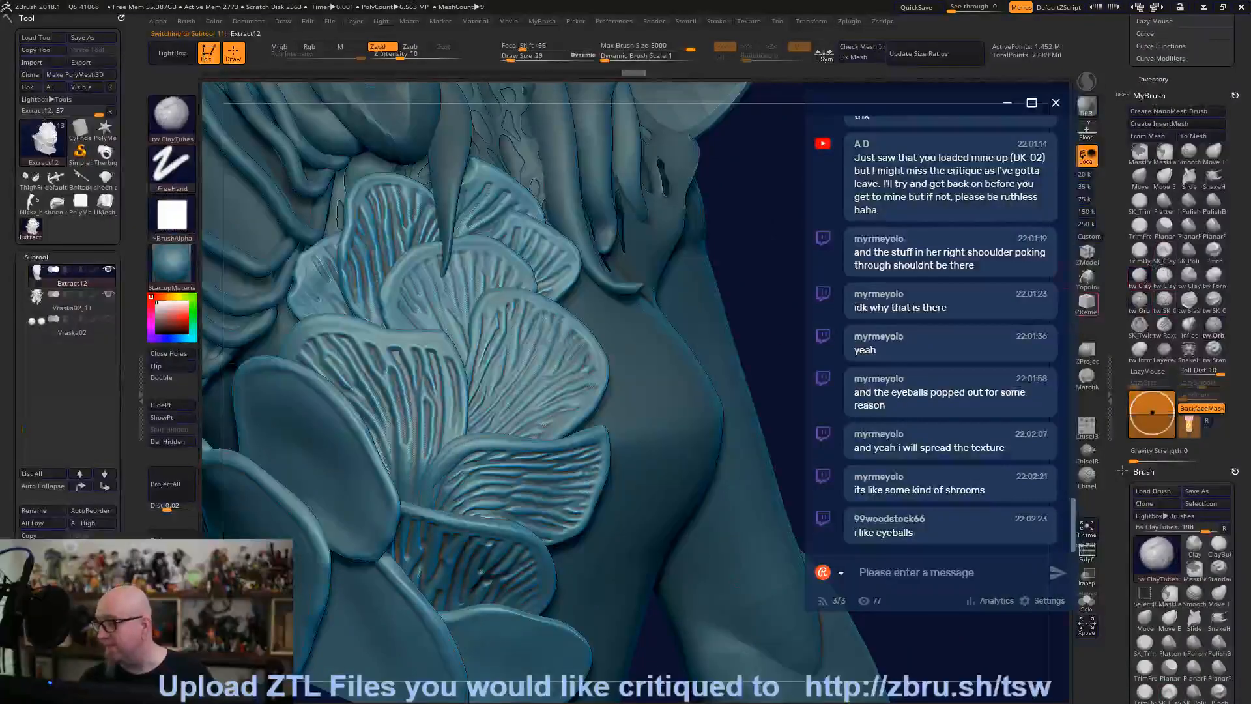
# Sculpt ClayTubes strokes over the gills of the central mushroom caps on the chest, undoing an unwanted stroke.
pyautogui.moveTo(383, 382); pyautogui.dragTo(387, 388)
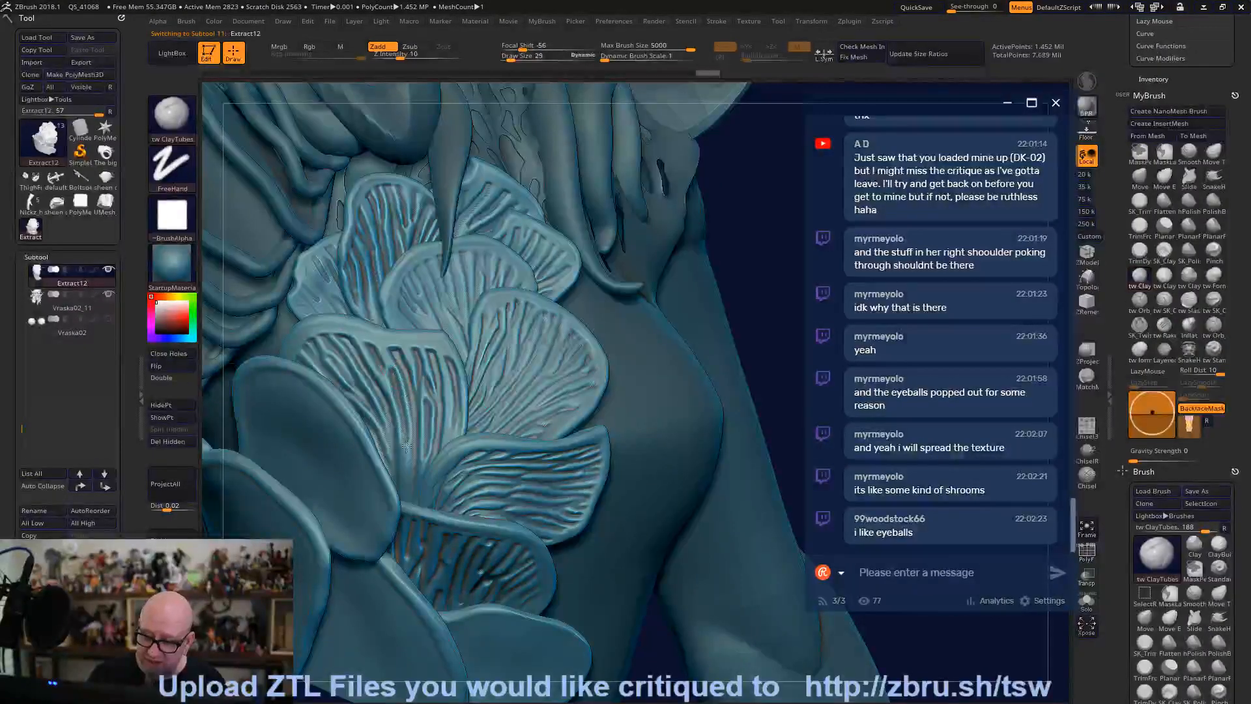
pyautogui.moveTo(417, 380); pyautogui.dragTo(413, 365)
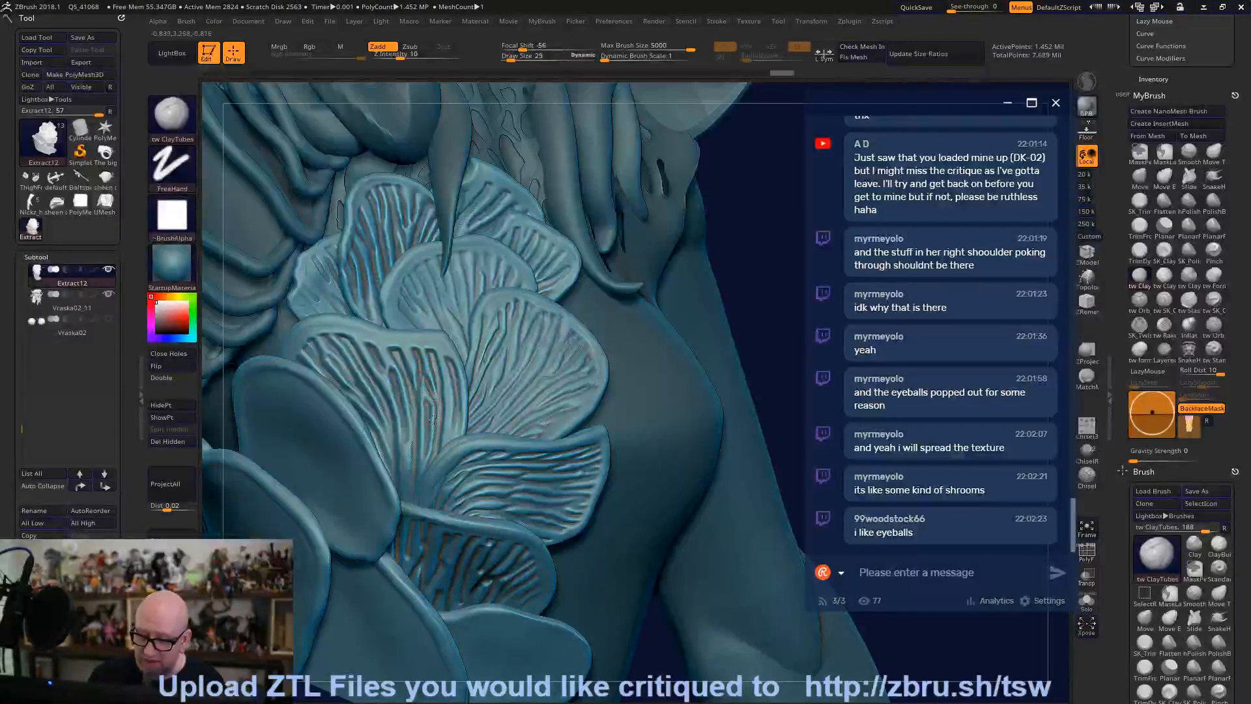
pyautogui.hotkey('ctrl', 'z')
pyautogui.moveTo(496, 379)
pyautogui.mouseDown()
pyautogui.moveTo(514, 399)
pyautogui.moveTo(586, 359)
pyautogui.moveTo(554, 362)
pyautogui.moveTo(469, 310)
pyautogui.moveTo(438, 326)
pyautogui.moveTo(427, 307)
pyautogui.mouseUp()
pyautogui.moveTo(366, 261)
pyautogui.mouseDown()
pyautogui.moveTo(335, 297)
pyautogui.moveTo(370, 412)
pyautogui.mouseUp()
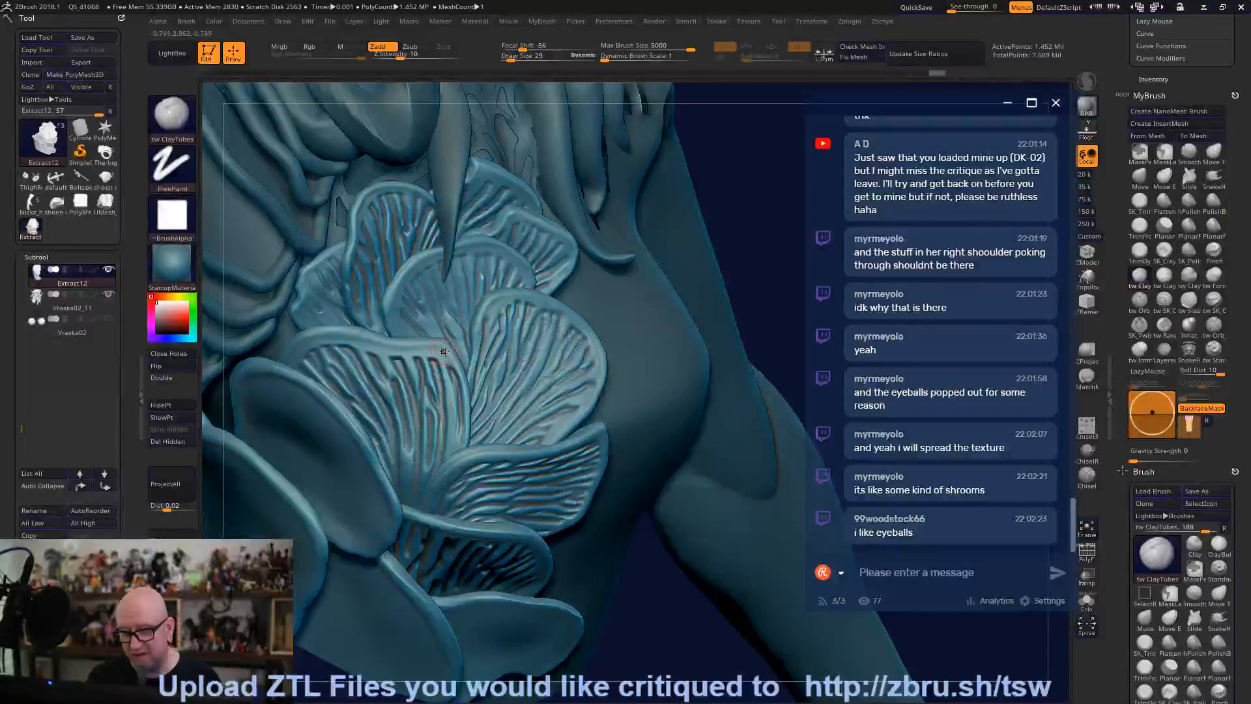
# Build up the rims and gills of the neighbouring and upper mushroom caps with ClayTubes strokes.
pyautogui.moveTo(375, 346); pyautogui.dragTo(300, 346)
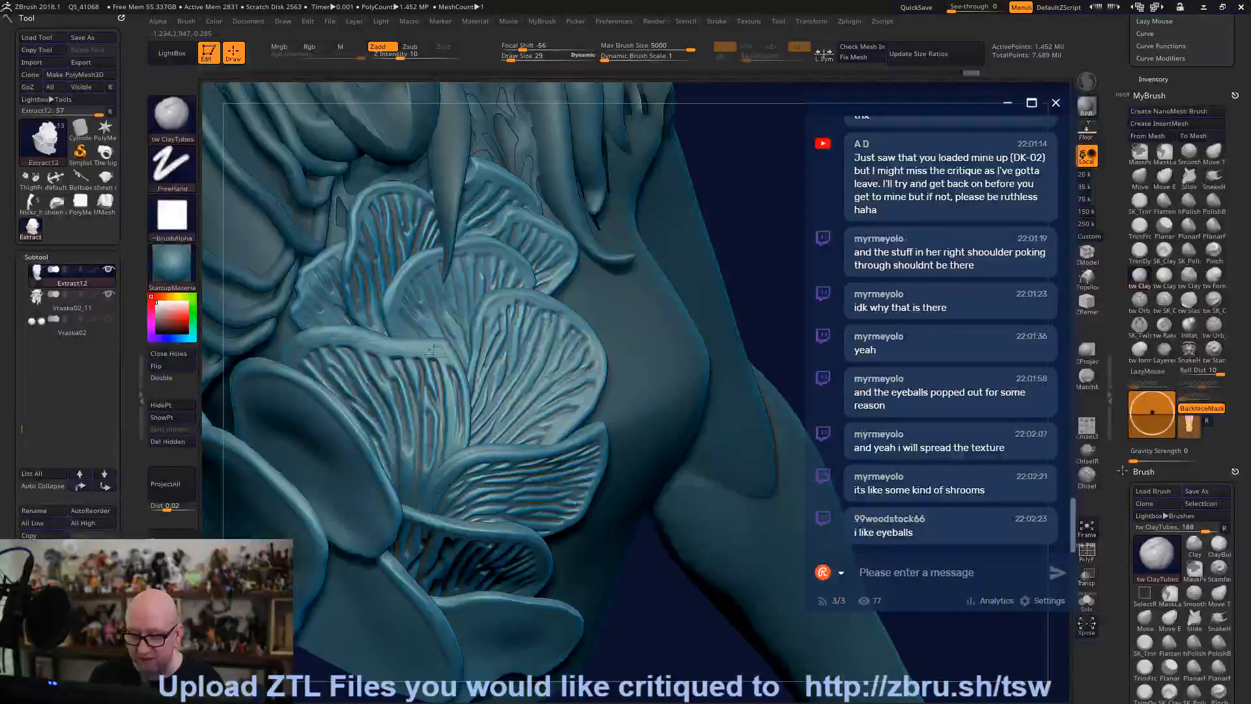
pyautogui.moveTo(451, 375); pyautogui.dragTo(493, 300)
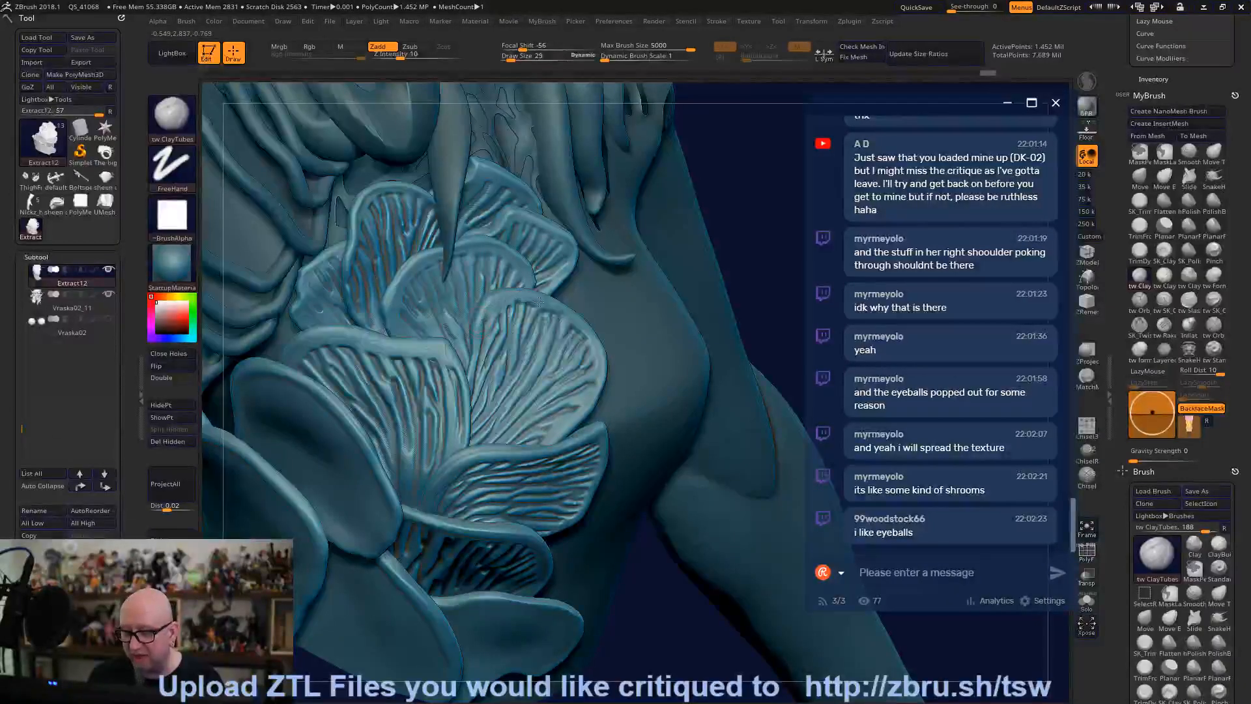
pyautogui.moveTo(518, 258)
pyautogui.mouseDown()
pyautogui.moveTo(542, 232)
pyautogui.moveTo(570, 263)
pyautogui.mouseUp()
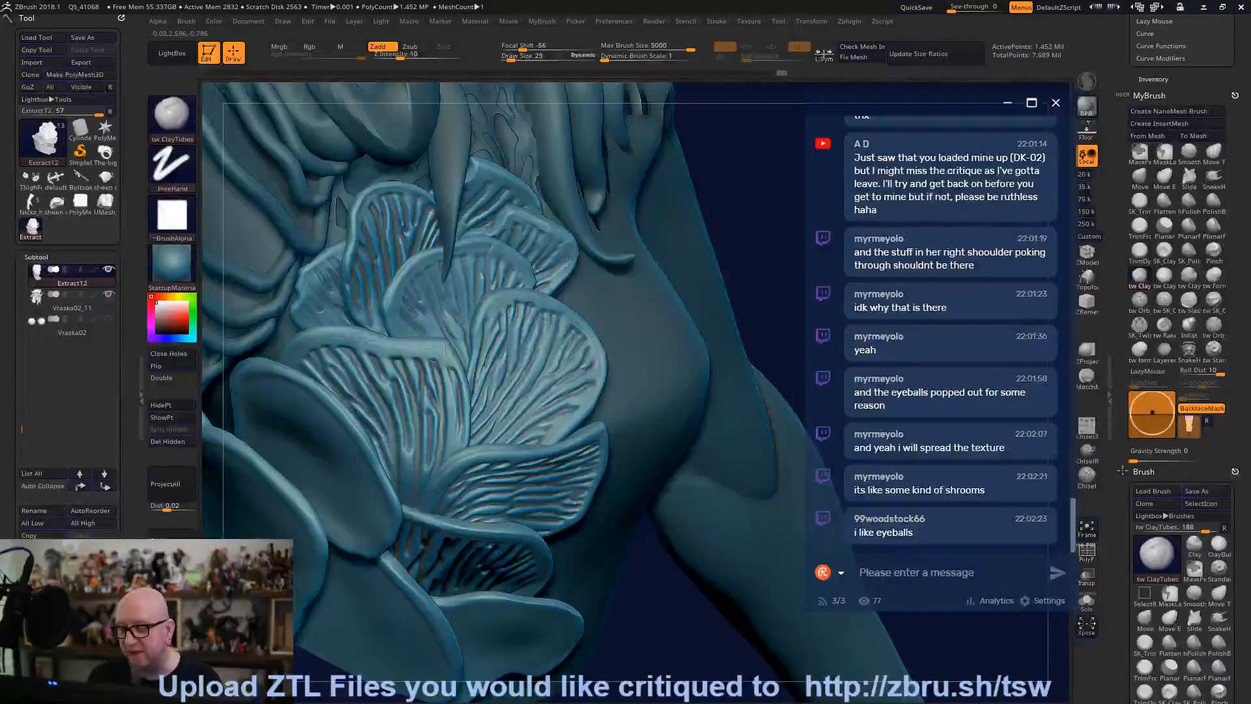
pyautogui.moveTo(396, 298); pyautogui.dragTo(416, 270)
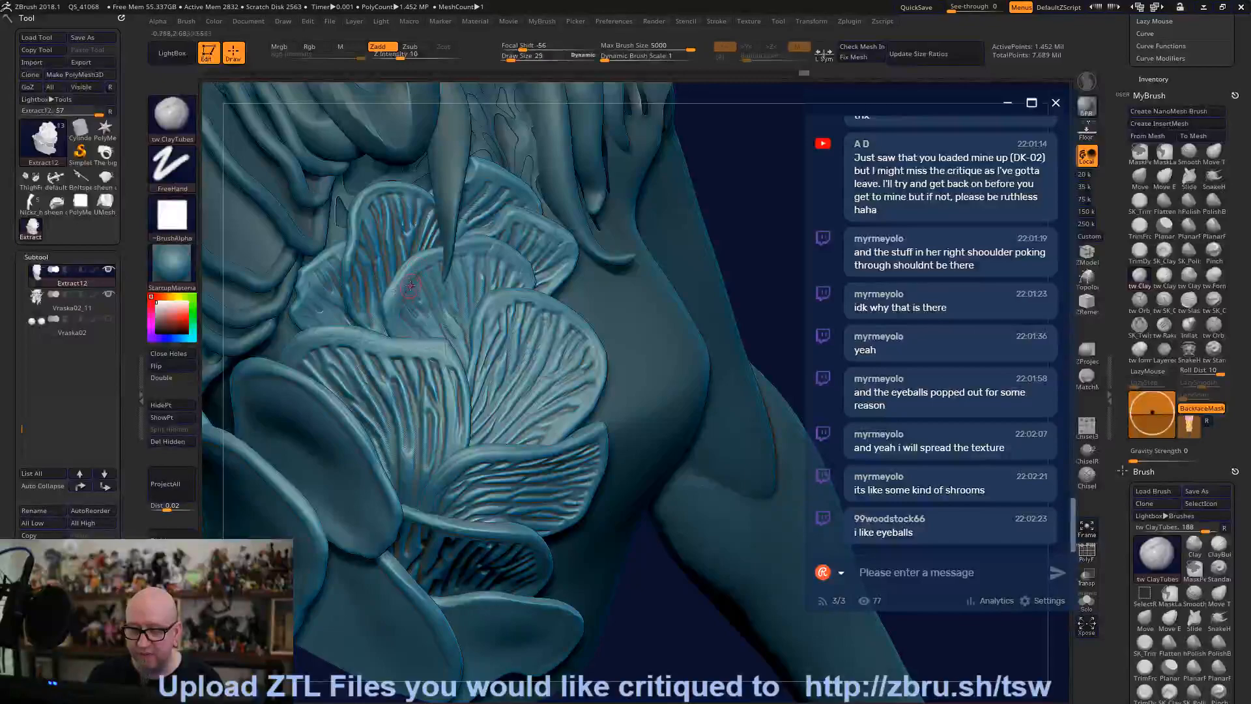
pyautogui.moveTo(761, 166); pyautogui.dragTo(531, 311)
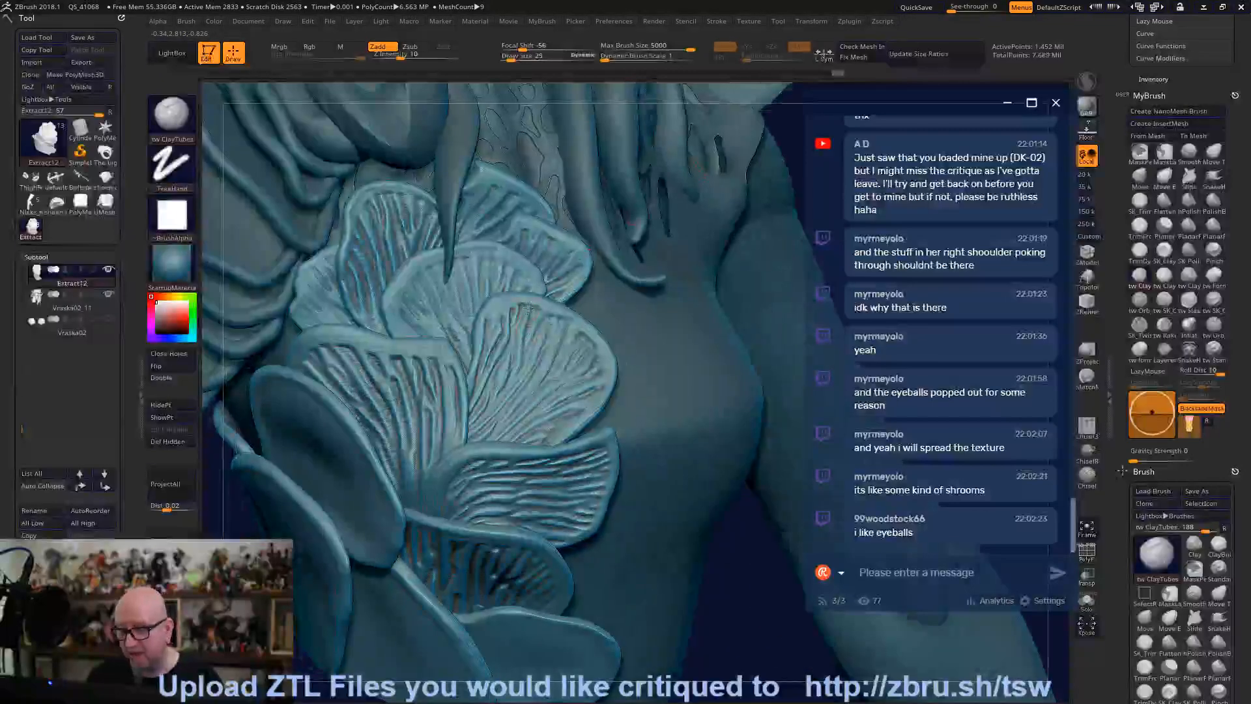
# Switch to the tw Standard brush for the mushroom gills and set its Z Intensity to 16.
pyautogui.press('shift')
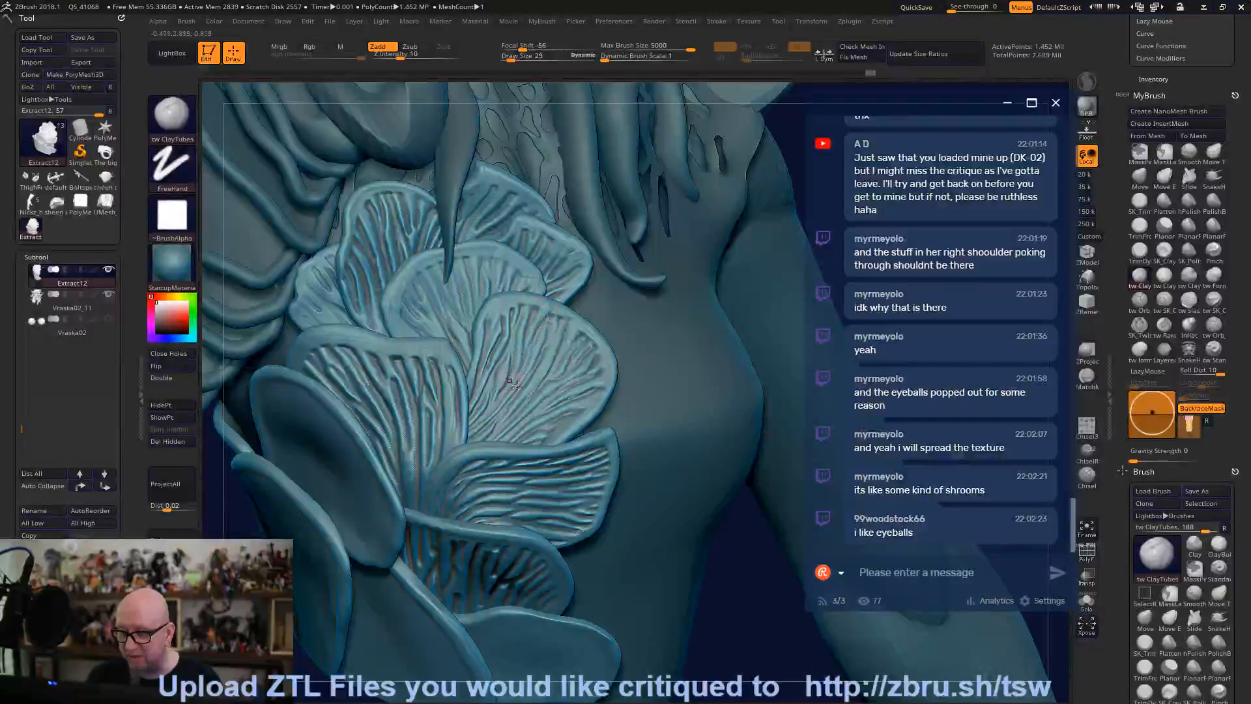
pyautogui.click(1212, 350)
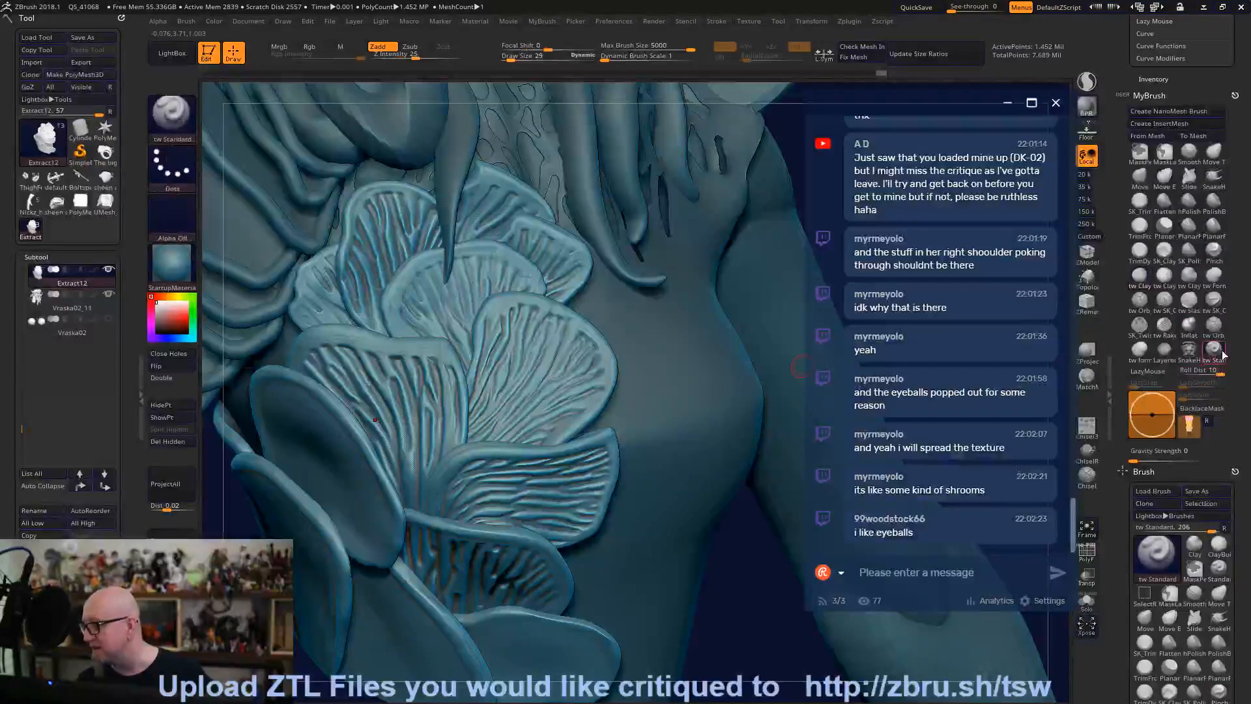
pyautogui.moveTo(543, 323); pyautogui.dragTo(534, 324)
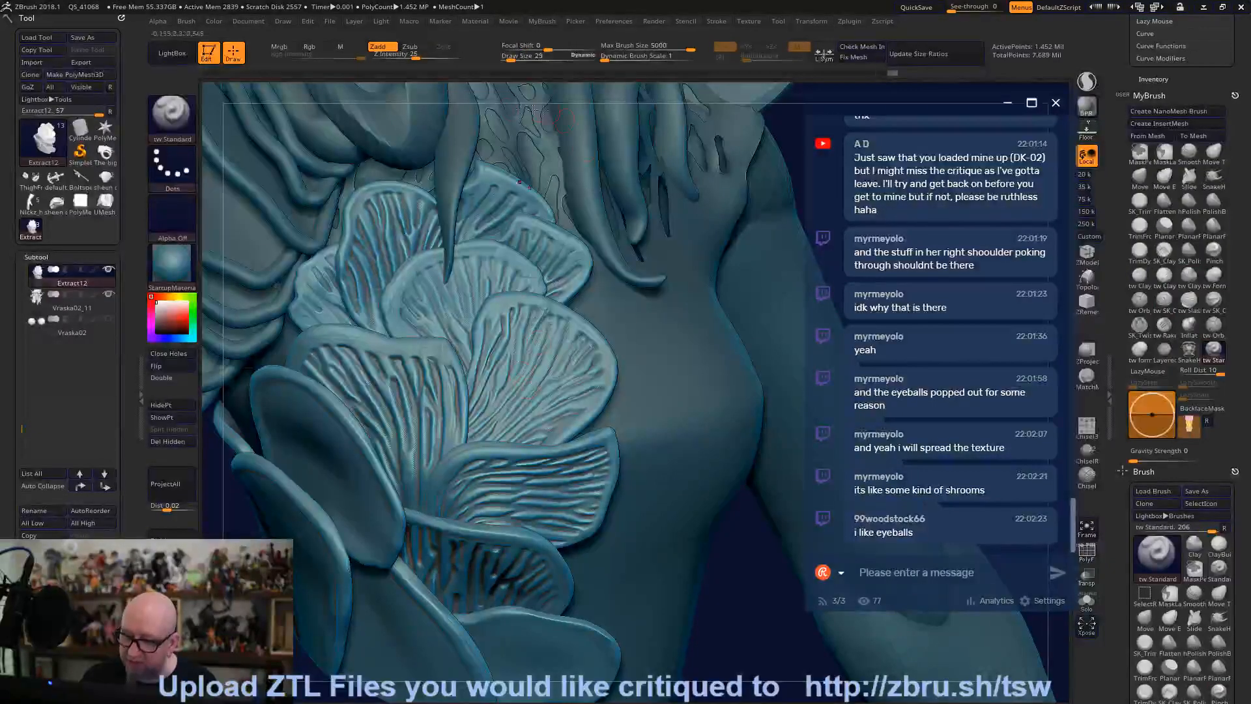
pyautogui.moveTo(416, 57); pyautogui.dragTo(403, 54)
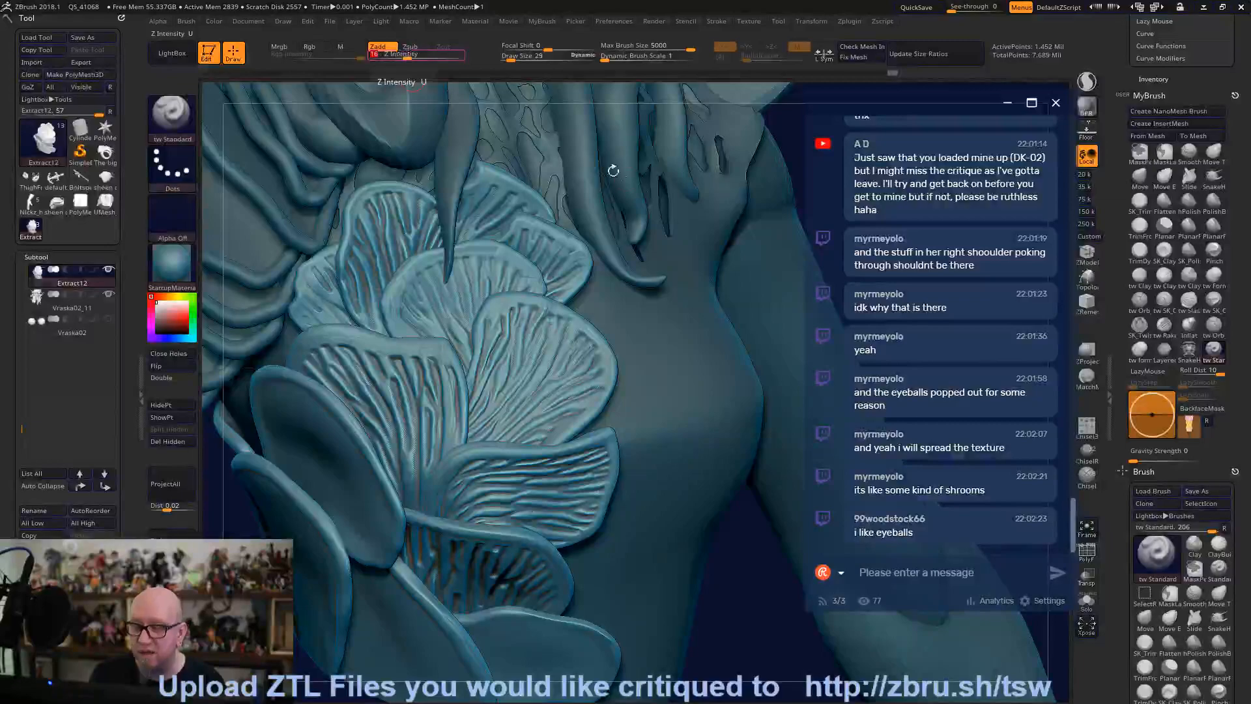
# Add tw Standard ridges to the gills of the large central mushroom cap and smooth them near its outer rim.
pyautogui.moveTo(550, 310); pyautogui.dragTo(585, 350)
pyautogui.press('shift')
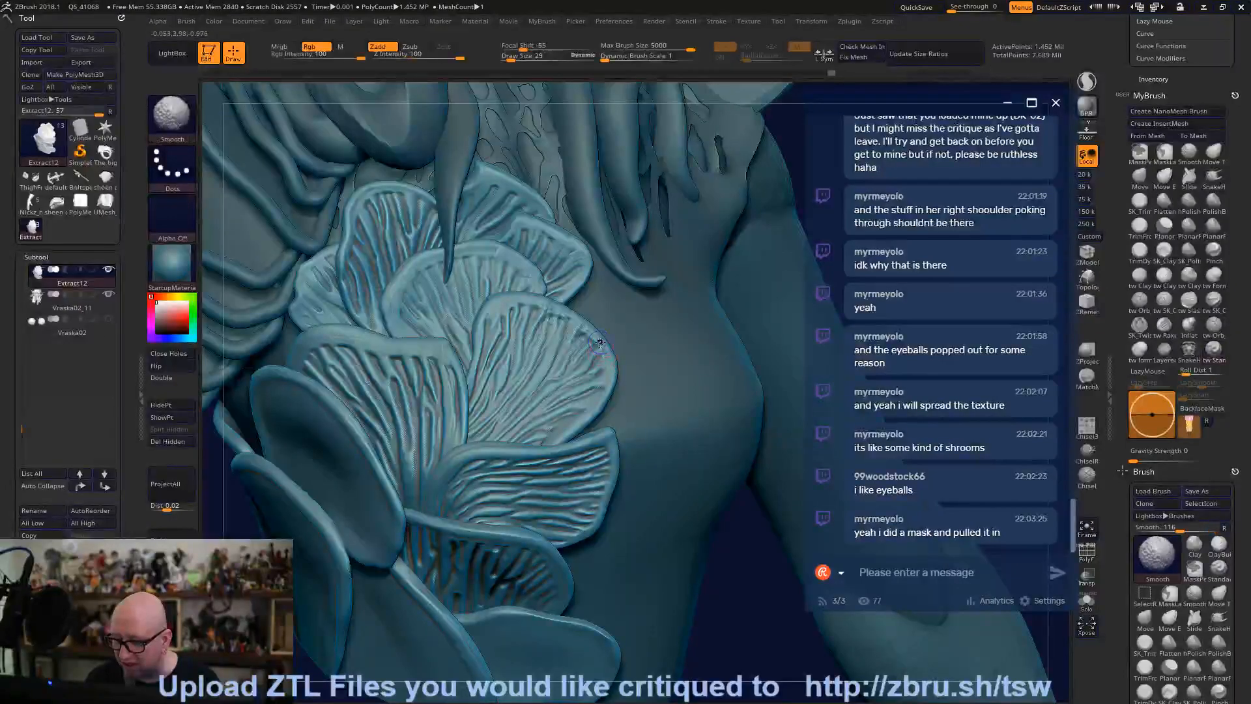
pyautogui.moveTo(596, 368); pyautogui.dragTo(596, 405)
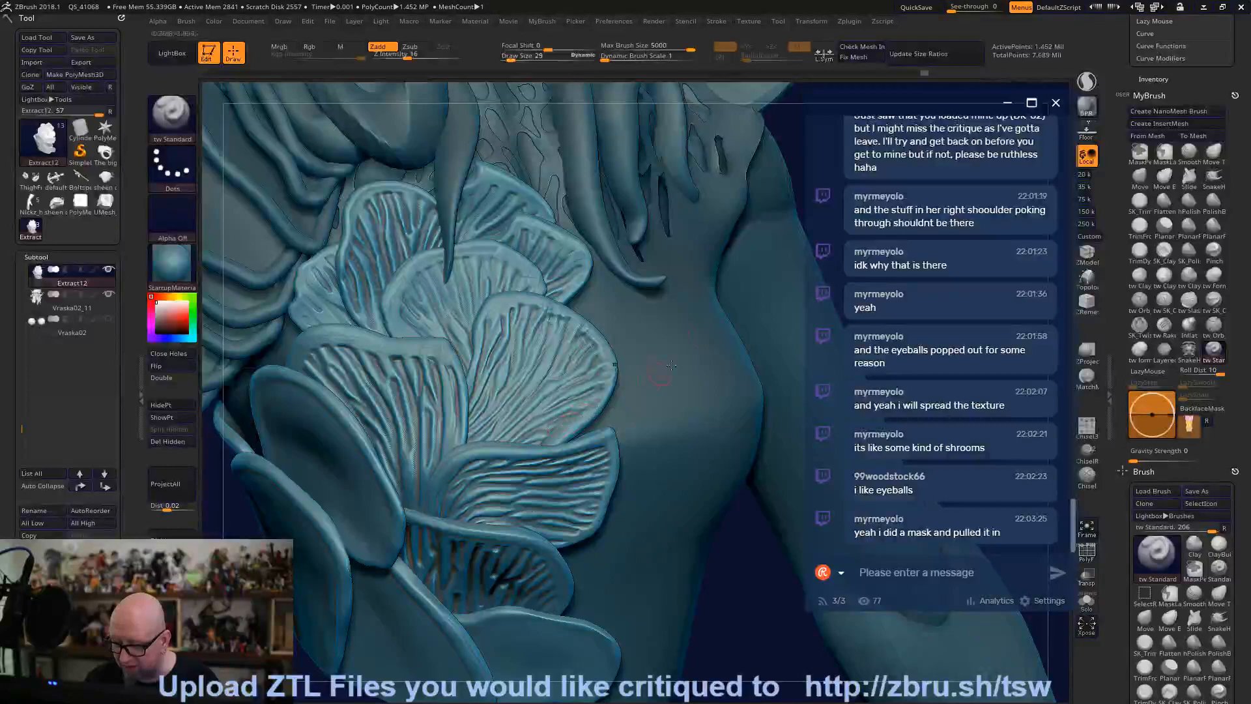
pyautogui.moveTo(1039, 154); pyautogui.dragTo(817, 168)
pyautogui.moveTo(731, 633)
pyautogui.mouseDown()
pyautogui.moveTo(628, 600)
pyautogui.moveTo(622, 554)
pyautogui.mouseUp()
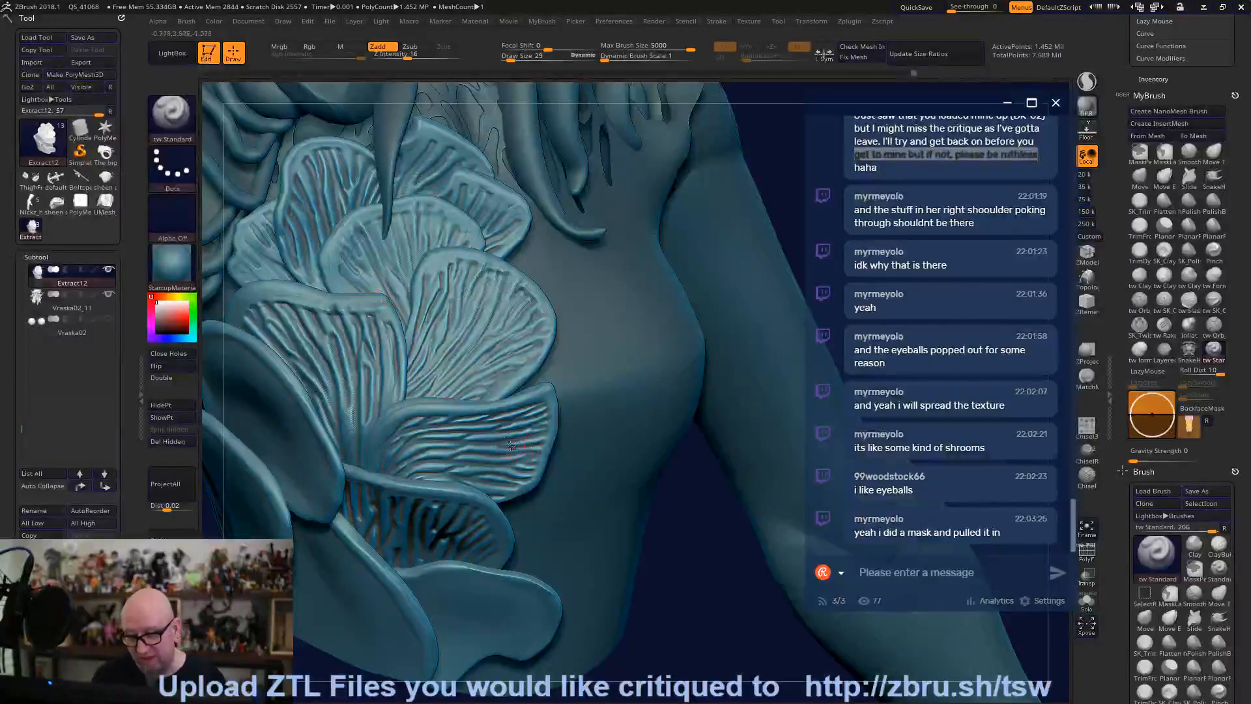
# Raise and carve thin branching gill ridges across the lower, middle and upper mushroom caps with tw Standard strokes.
pyautogui.moveTo(668, 534)
pyautogui.mouseDown()
pyautogui.moveTo(669, 654)
pyautogui.moveTo(603, 594)
pyautogui.moveTo(493, 595)
pyautogui.mouseUp()
pyautogui.moveTo(230, 295); pyautogui.dragTo(375, 295)
pyautogui.press('ctrl')
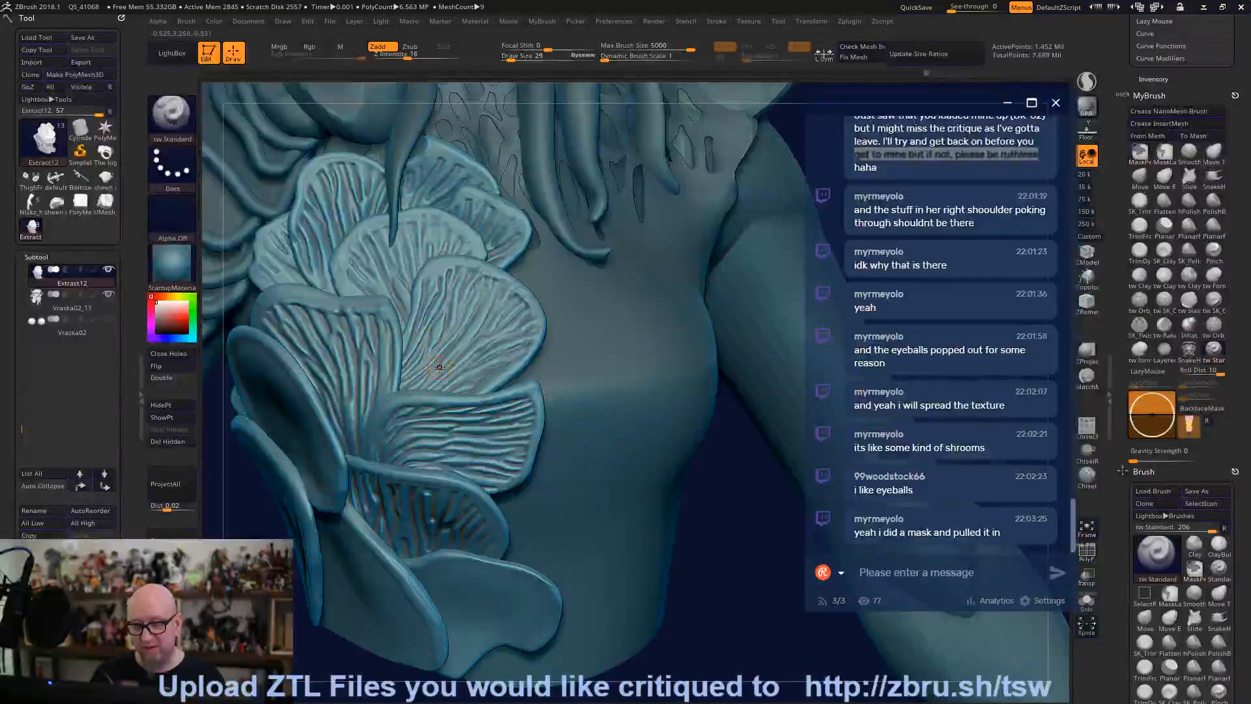
pyautogui.moveTo(439, 368); pyautogui.dragTo(533, 387)
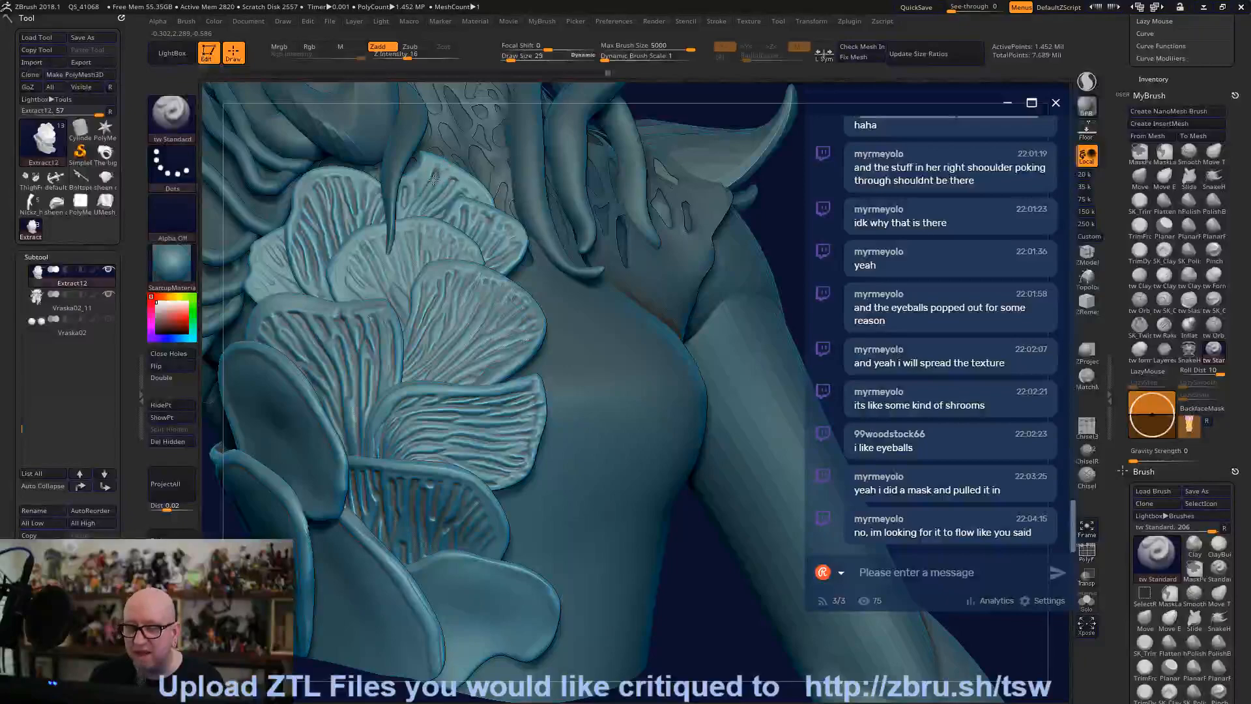
pyautogui.keyDown('alt'); pyautogui.moveTo(452, 171); pyautogui.dragTo(448, 183); pyautogui.keyUp('alt')
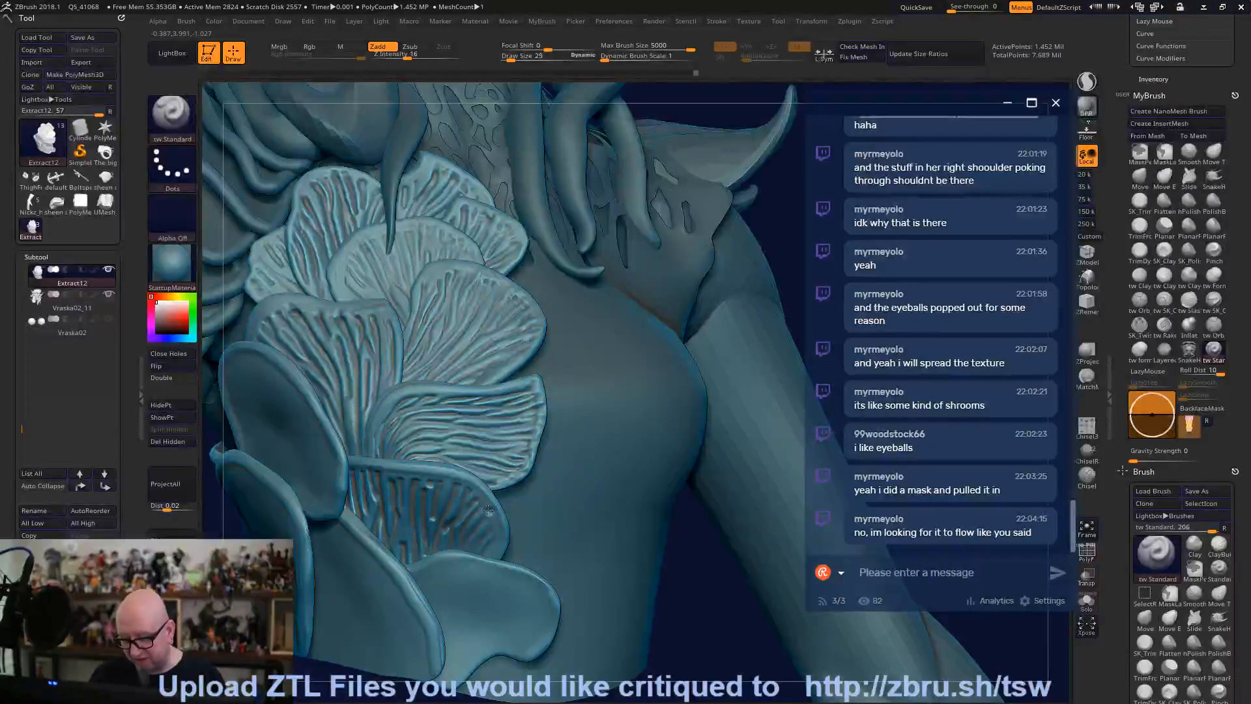
pyautogui.moveTo(672, 605); pyautogui.dragTo(476, 505, button='right')
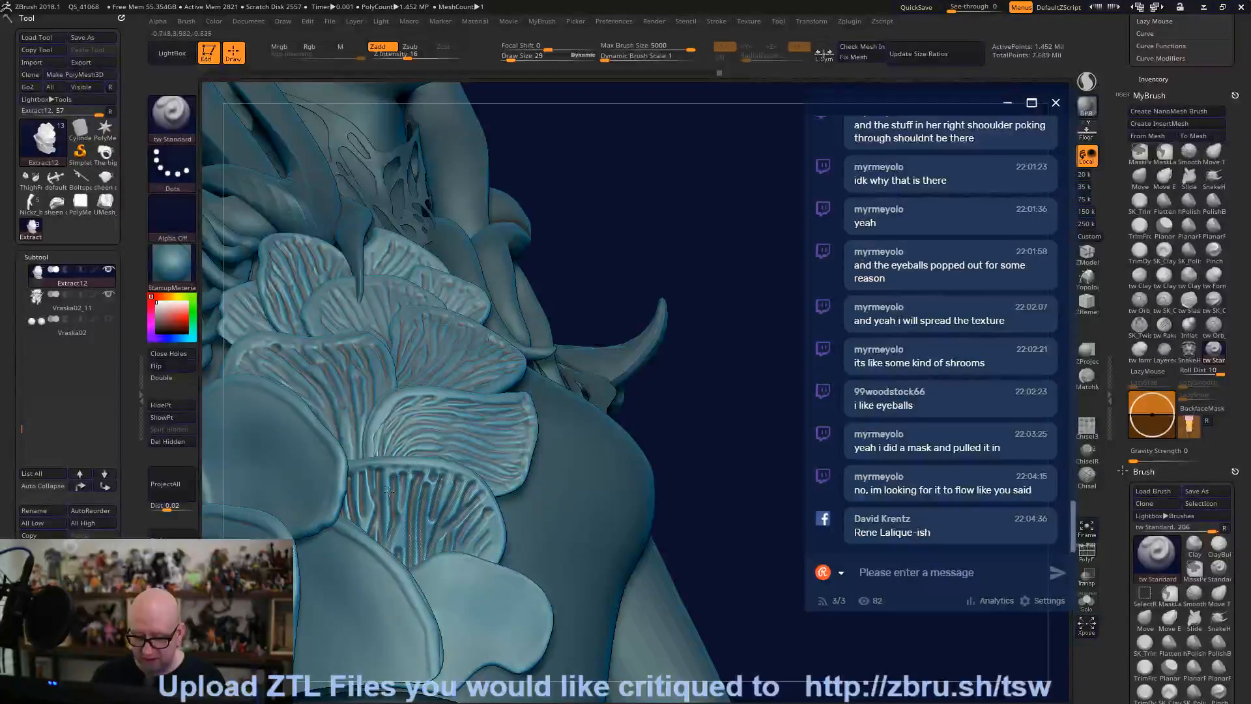
pyautogui.moveTo(389, 546)
pyautogui.mouseDown(button='right')
pyautogui.moveTo(514, 631)
pyautogui.moveTo(505, 593)
pyautogui.moveTo(513, 627)
pyautogui.moveTo(539, 552)
pyautogui.moveTo(343, 333)
pyautogui.mouseUp(button='right')
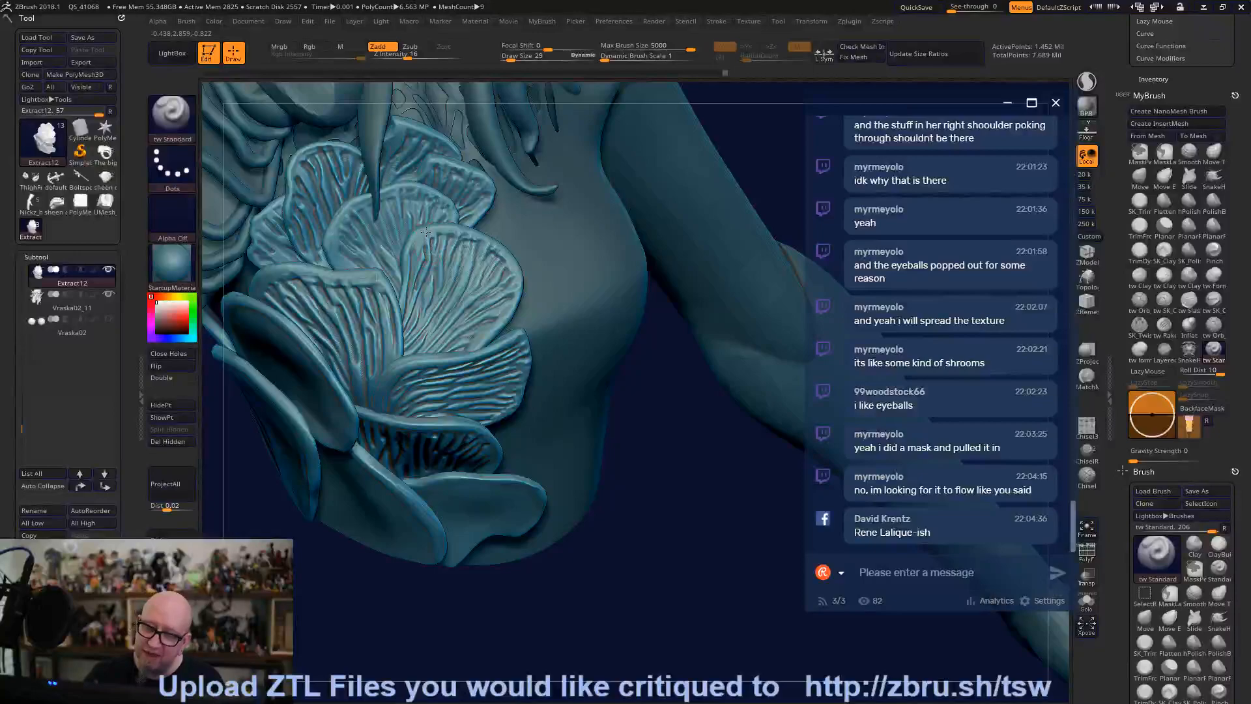
pyautogui.moveTo(446, 233); pyautogui.dragTo(467, 226)
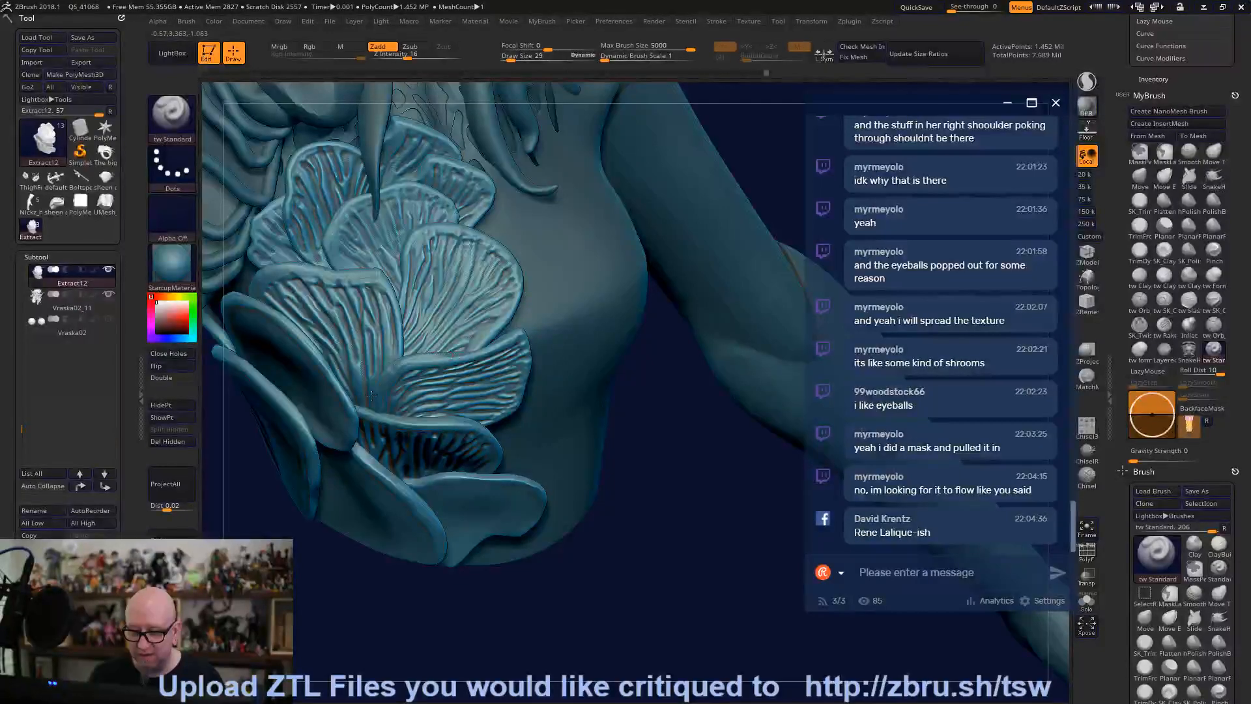
# Examine the mushroom chest armor and the shoulder plates on the whole bust from the side and from above.
pyautogui.keyDown('alt'); pyautogui.moveTo(618, 573); pyautogui.dragTo(590, 493); pyautogui.keyUp('alt')
pyautogui.moveTo(567, 586); pyautogui.dragTo(505, 470)
pyautogui.moveTo(485, 612); pyautogui.dragTo(435, 550)
pyautogui.moveTo(423, 592); pyautogui.dragTo(727, 507)
pyautogui.moveTo(725, 394); pyautogui.dragTo(384, 355)
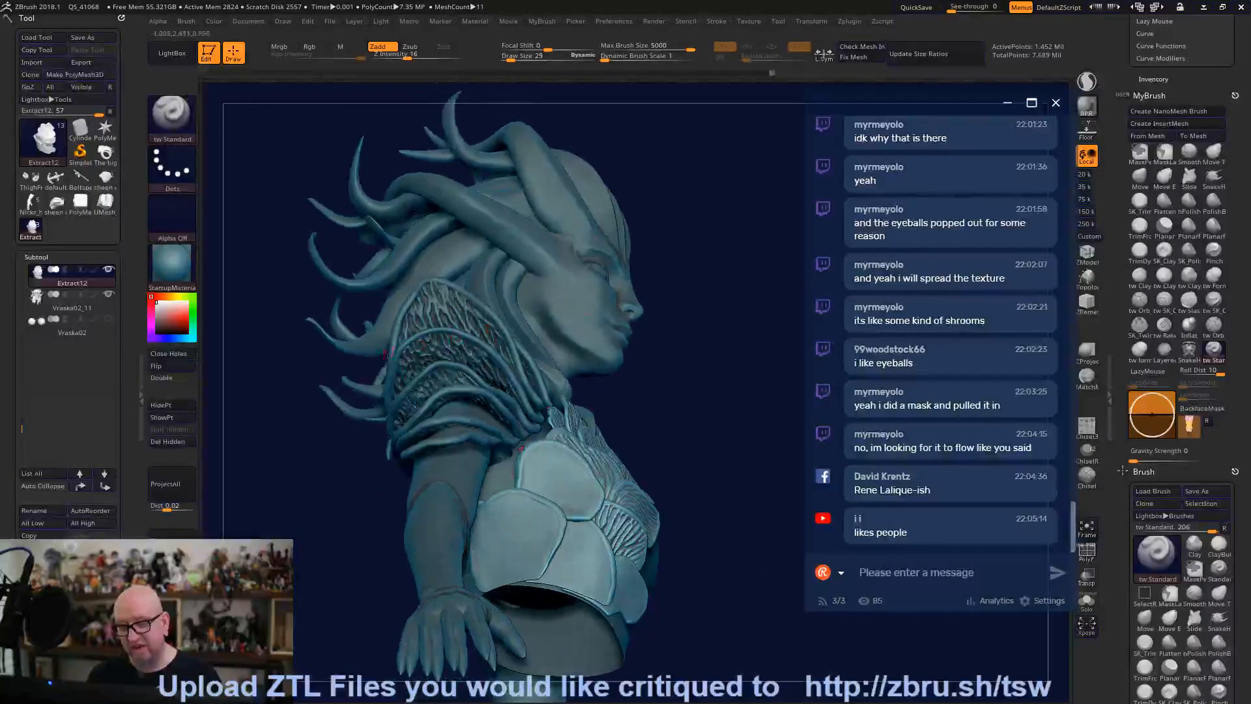
pyautogui.moveTo(679, 346); pyautogui.dragTo(518, 463)
pyautogui.keyDown('ctrl'); pyautogui.keyDown('shift'); pyautogui.click(518, 463); pyautogui.keyUp('shift'); pyautogui.keyUp('ctrl')
pyautogui.moveTo(519, 594); pyautogui.dragTo(516, 592)
pyautogui.keyDown('ctrl'); pyautogui.keyDown('shift'); pyautogui.click(516, 591); pyautogui.keyUp('shift'); pyautogui.keyUp('ctrl')
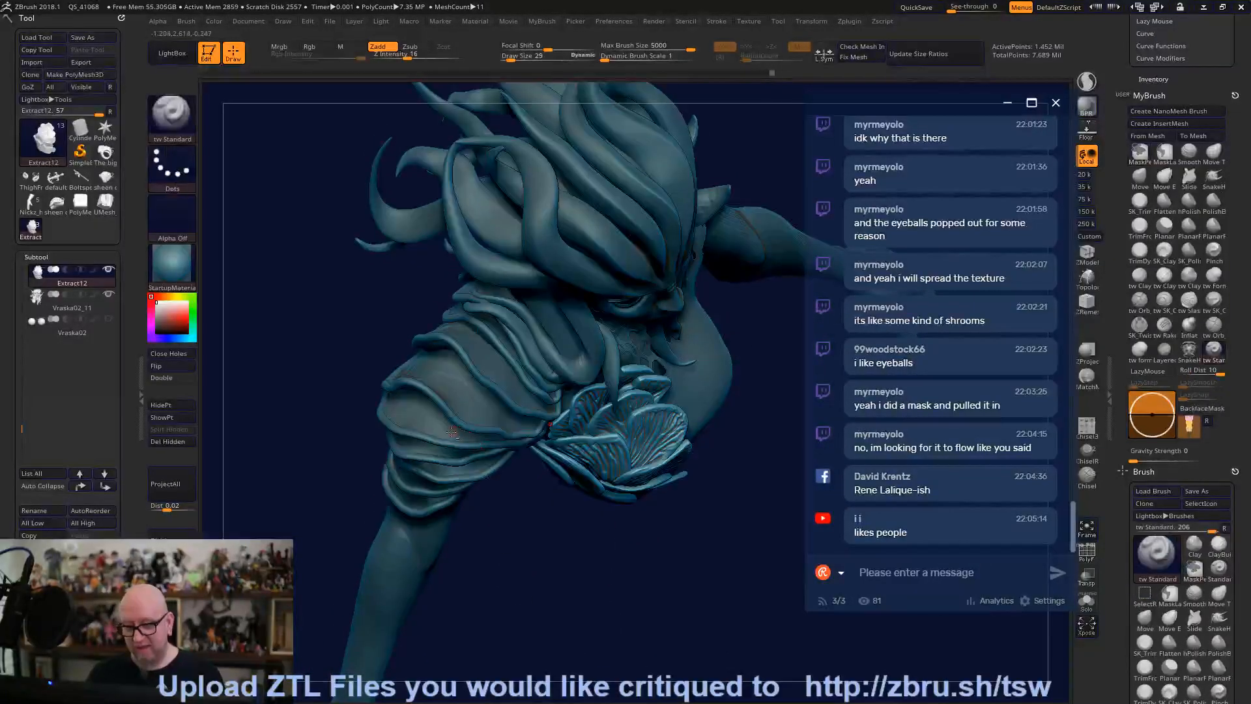
# Make the To_delet2 shoulder armor the active subtool and choose the tw ClayTubes brush with Draw Size 72.
pyautogui.keyDown('alt'); pyautogui.click(452, 431); pyautogui.keyUp('alt')
pyautogui.moveTo(507, 547)
pyautogui.mouseDown()
pyautogui.moveTo(529, 529)
pyautogui.moveTo(455, 388)
pyautogui.mouseUp()
pyautogui.click(1138, 275)
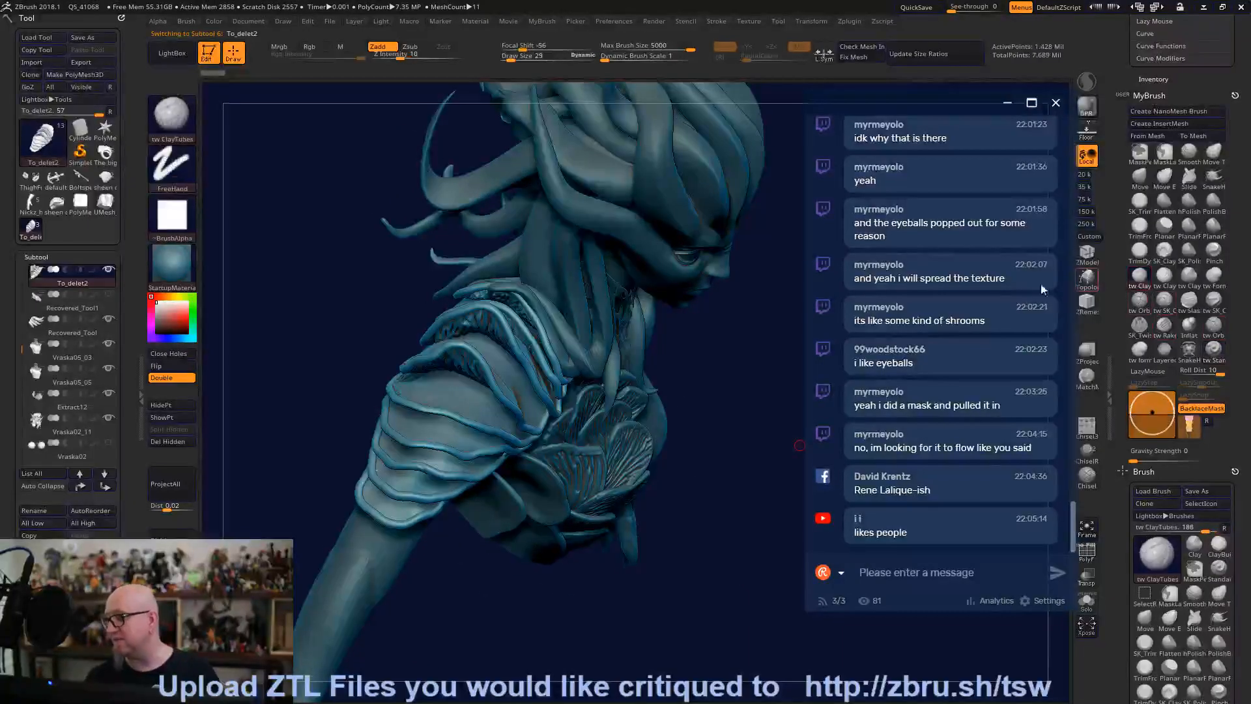
pyautogui.moveTo(499, 579); pyautogui.dragTo(458, 389)
pyautogui.press('space')
pyautogui.moveTo(456, 389)
pyautogui.mouseDown(button='right')
pyautogui.moveTo(425, 396)
pyautogui.moveTo(525, 462)
pyautogui.moveTo(632, 572)
pyautogui.moveTo(523, 478)
pyautogui.moveTo(508, 508)
pyautogui.moveTo(500, 644)
pyautogui.moveTo(538, 377)
pyautogui.mouseUp(button='right')
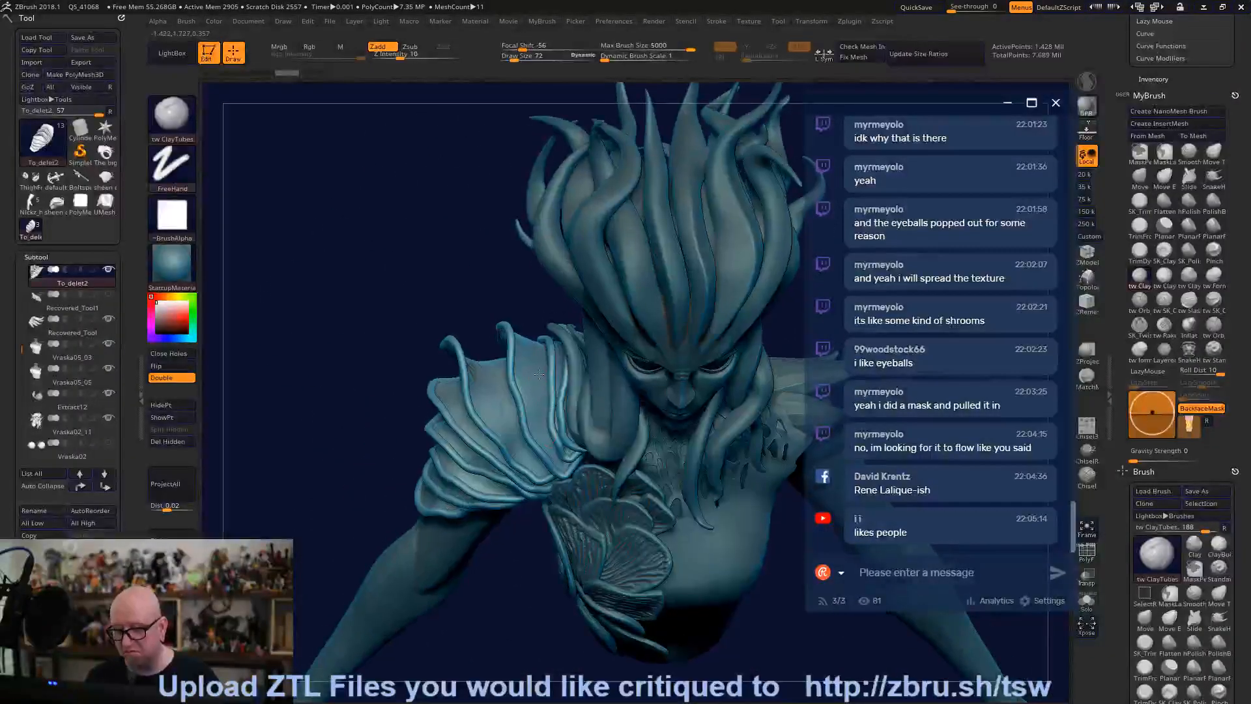
pyautogui.moveTo(515, 605)
pyautogui.mouseDown(button='right')
pyautogui.moveTo(552, 585)
pyautogui.moveTo(659, 609)
pyautogui.mouseUp(button='right')
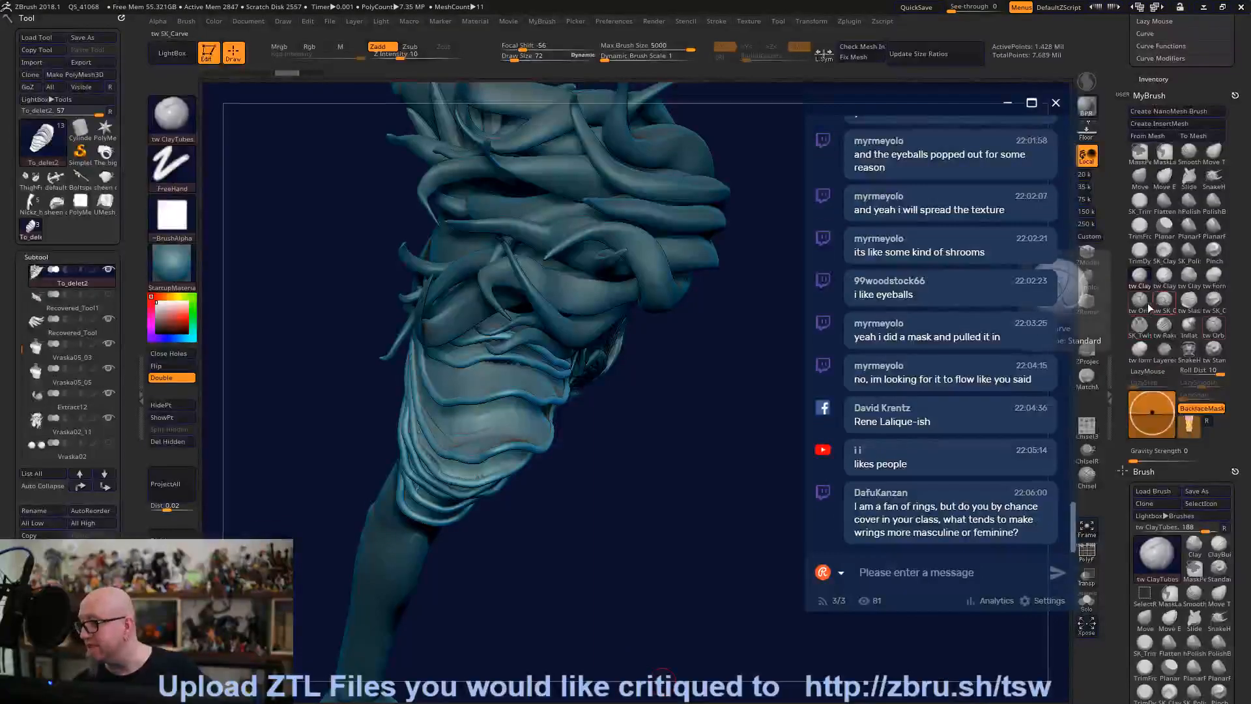
# Switch to the tw Standard brush and sculpt fine lengthwise striations across the broad front shoulder plates.
pyautogui.click(1213, 349)
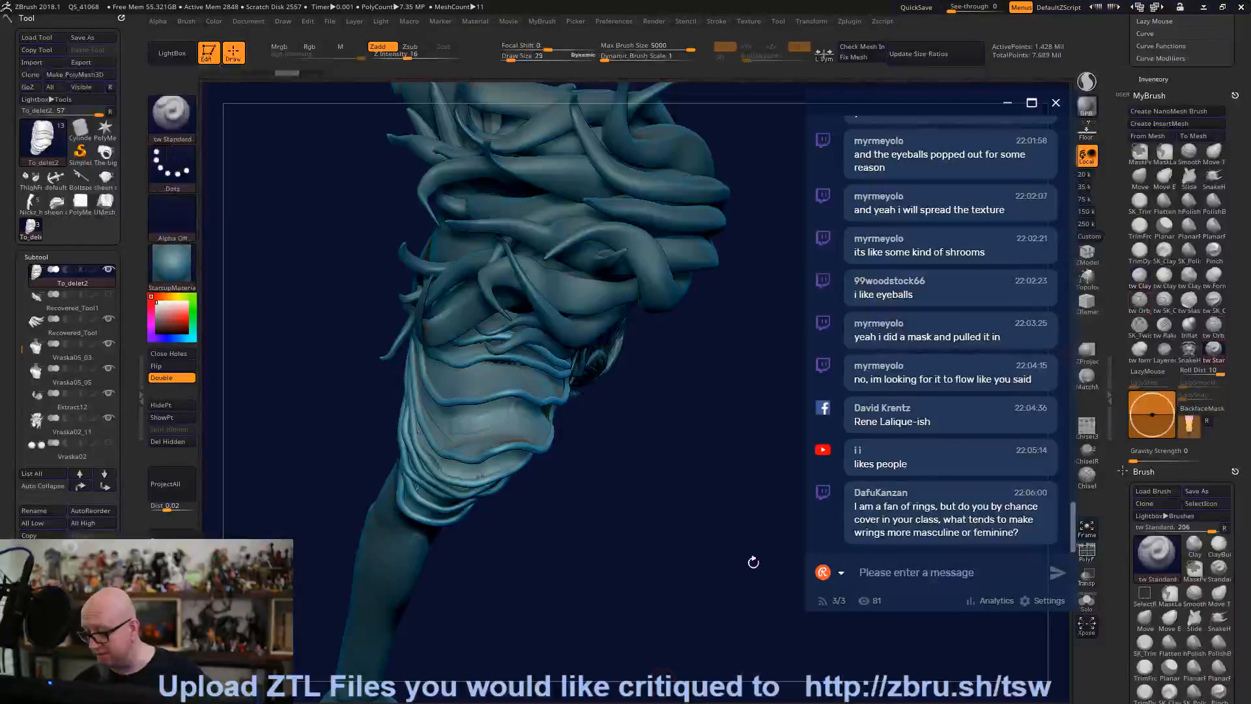
pyautogui.moveTo(601, 529); pyautogui.dragTo(601, 548, button='right')
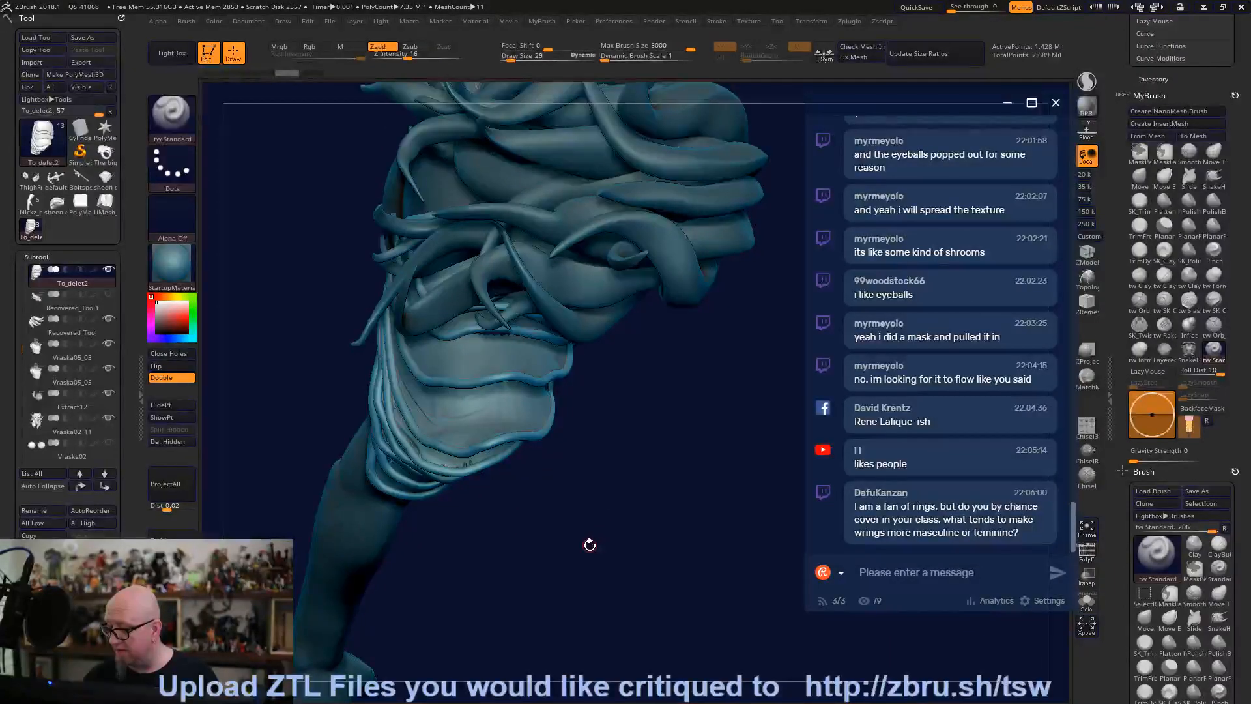
pyautogui.moveTo(455, 340)
pyautogui.mouseDown()
pyautogui.moveTo(459, 359)
pyautogui.moveTo(469, 341)
pyautogui.mouseUp()
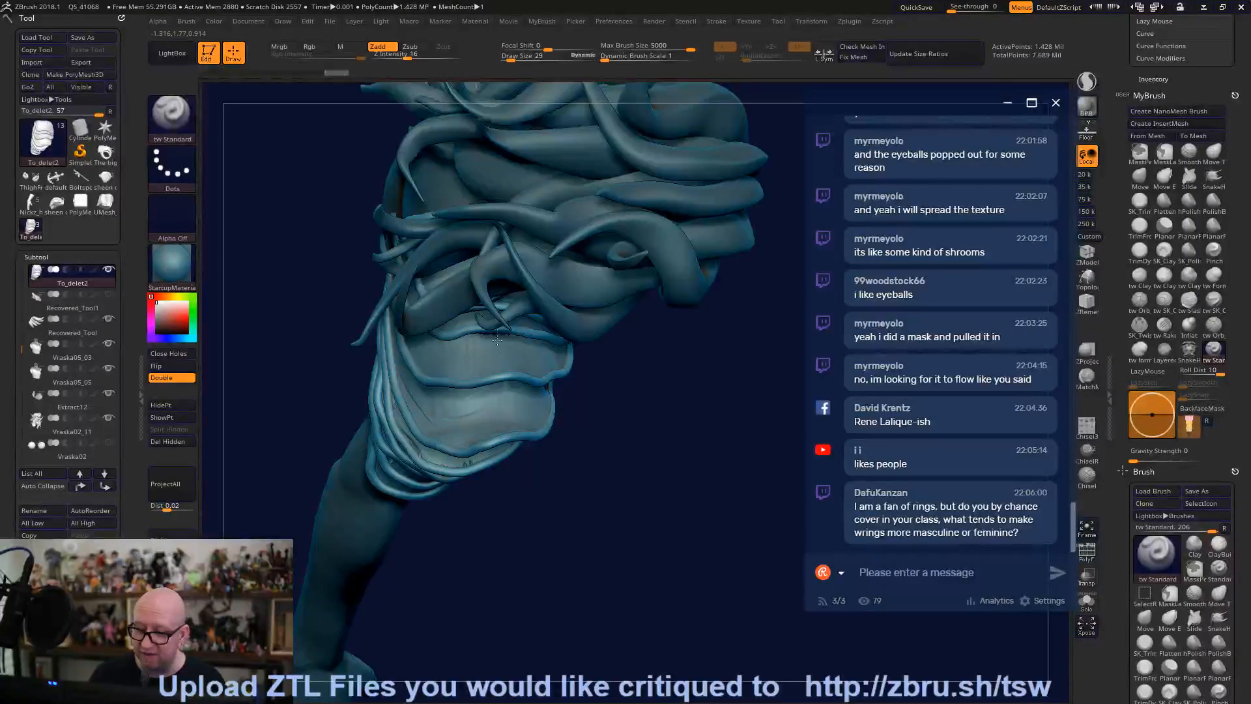
pyautogui.moveTo(569, 346); pyautogui.dragTo(462, 393)
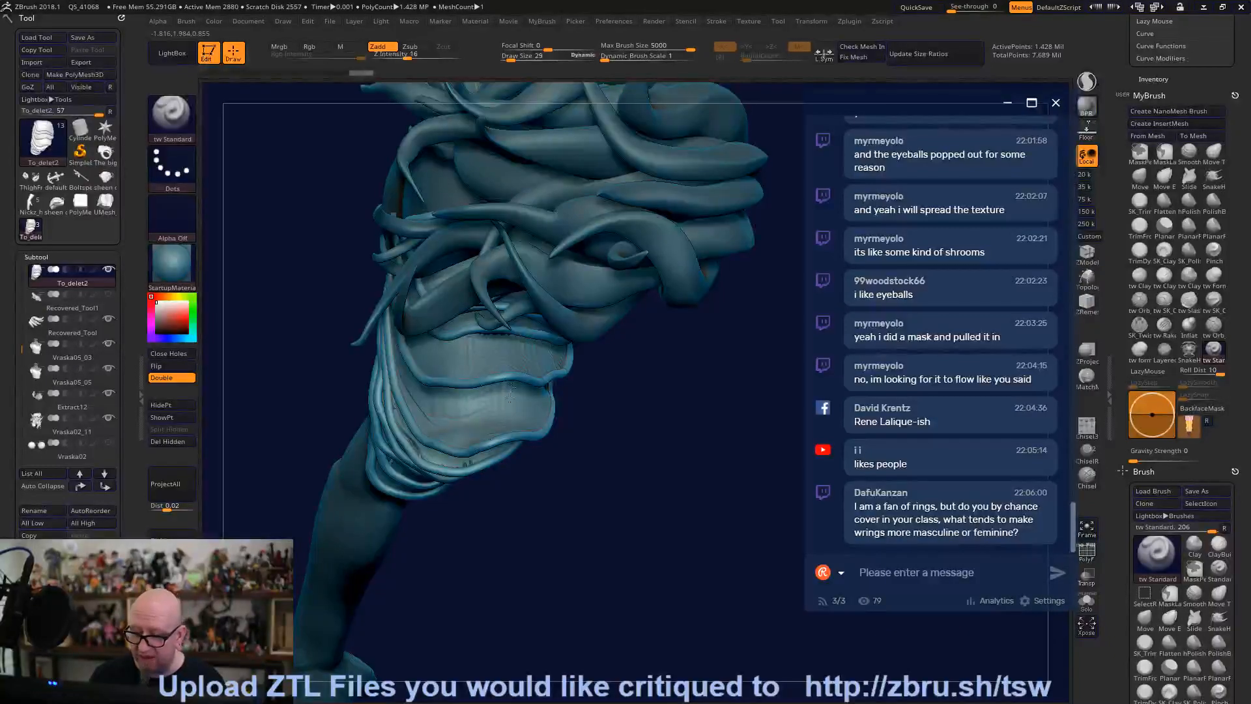
pyautogui.moveTo(546, 399)
pyautogui.mouseDown()
pyautogui.moveTo(395, 373)
pyautogui.moveTo(459, 436)
pyautogui.moveTo(392, 320)
pyautogui.mouseUp()
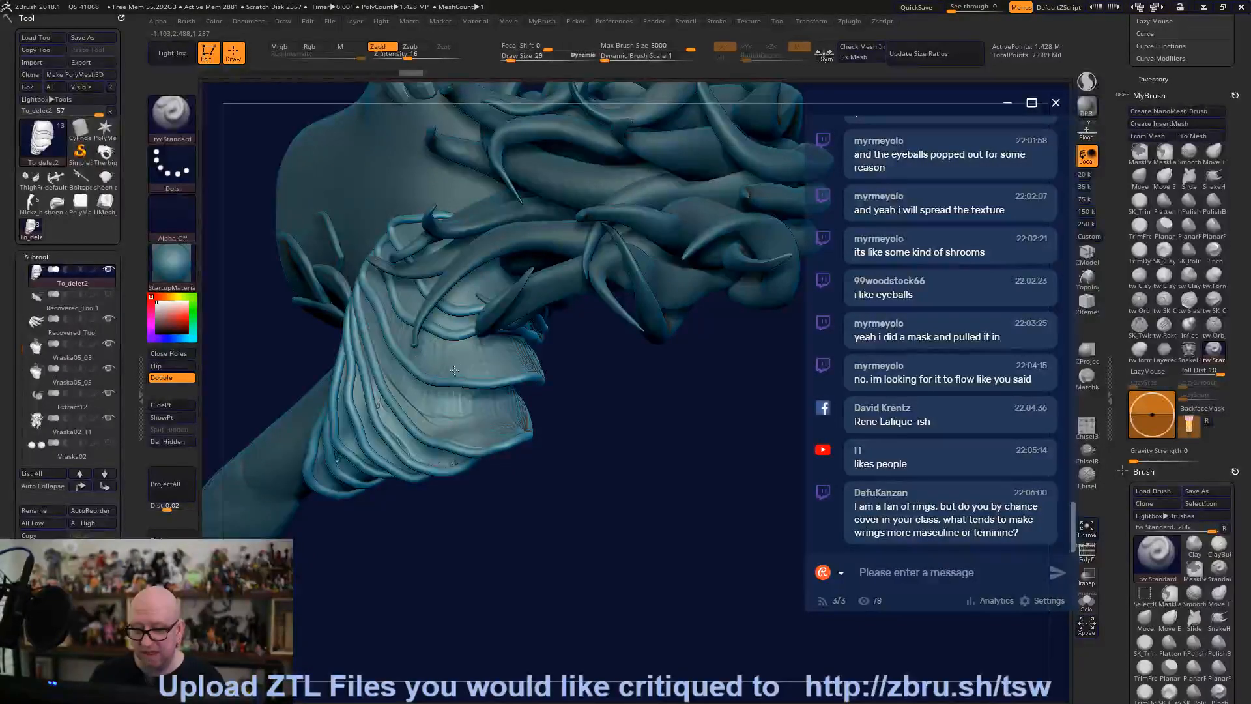
# Extend the fine tw Standard striations over the narrower overlapping plates on the back and outer side of the shoulder armor.
pyautogui.moveTo(490, 368)
pyautogui.mouseDown()
pyautogui.moveTo(404, 293)
pyautogui.moveTo(455, 327)
pyautogui.mouseUp()
pyautogui.moveTo(439, 284)
pyautogui.mouseDown()
pyautogui.moveTo(478, 308)
pyautogui.moveTo(384, 418)
pyautogui.mouseUp()
pyautogui.moveTo(486, 525); pyautogui.dragTo(347, 435)
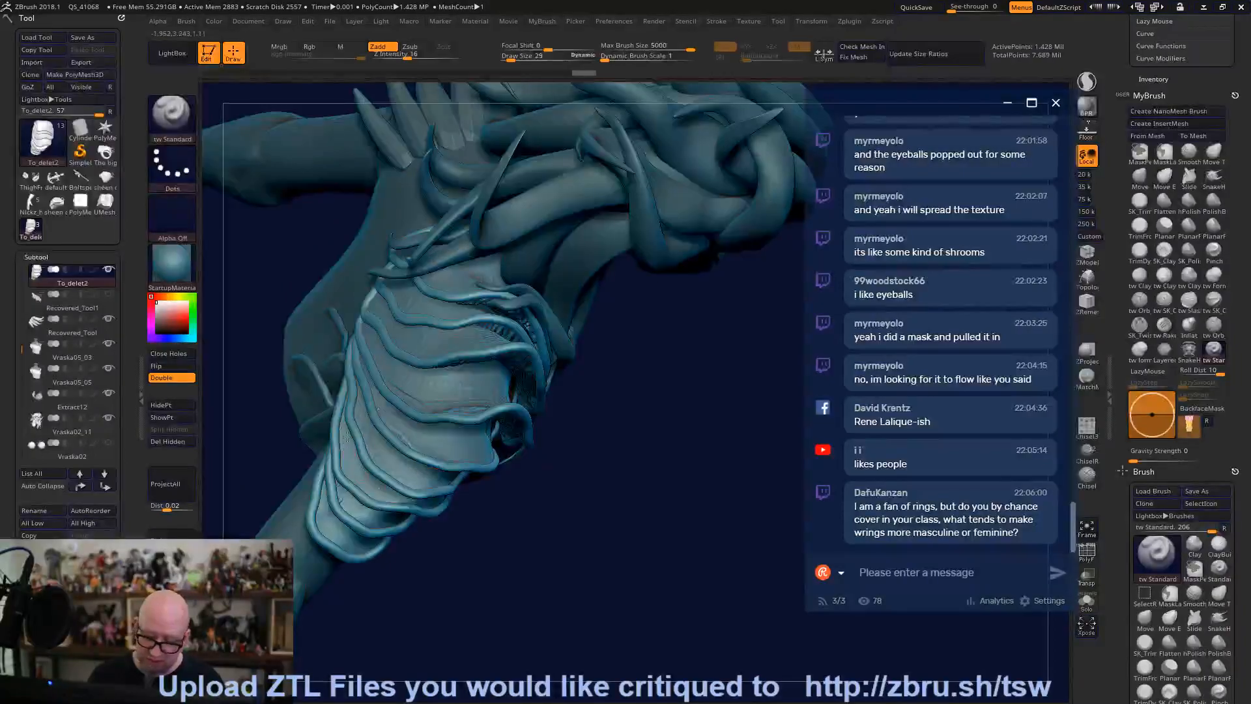
pyautogui.moveTo(471, 567); pyautogui.dragTo(516, 403)
pyautogui.moveTo(684, 410); pyautogui.dragTo(372, 457)
# Make the Vraska05_03 bodice with the webbed collar the active subtool and hide all other subtools.
pyautogui.moveTo(495, 606); pyautogui.dragTo(560, 602)
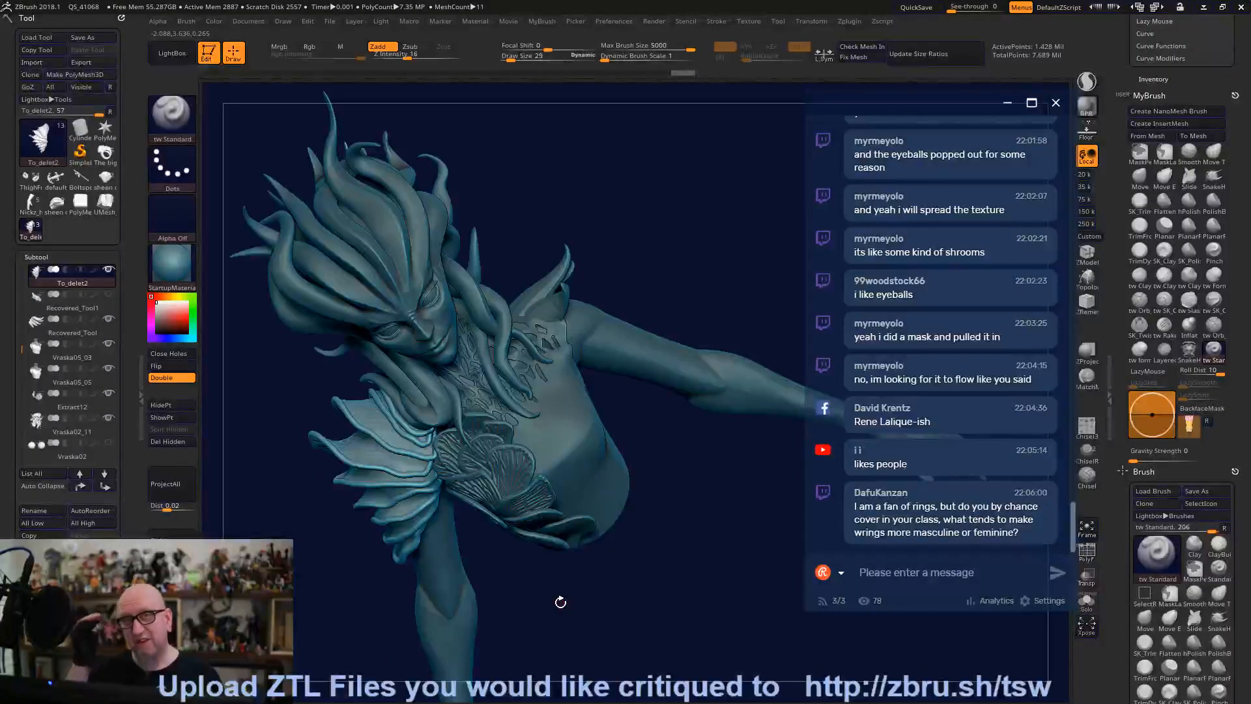
pyautogui.keyDown('shift'); pyautogui.moveTo(561, 602); pyautogui.dragTo(671, 627); pyautogui.keyUp('shift')
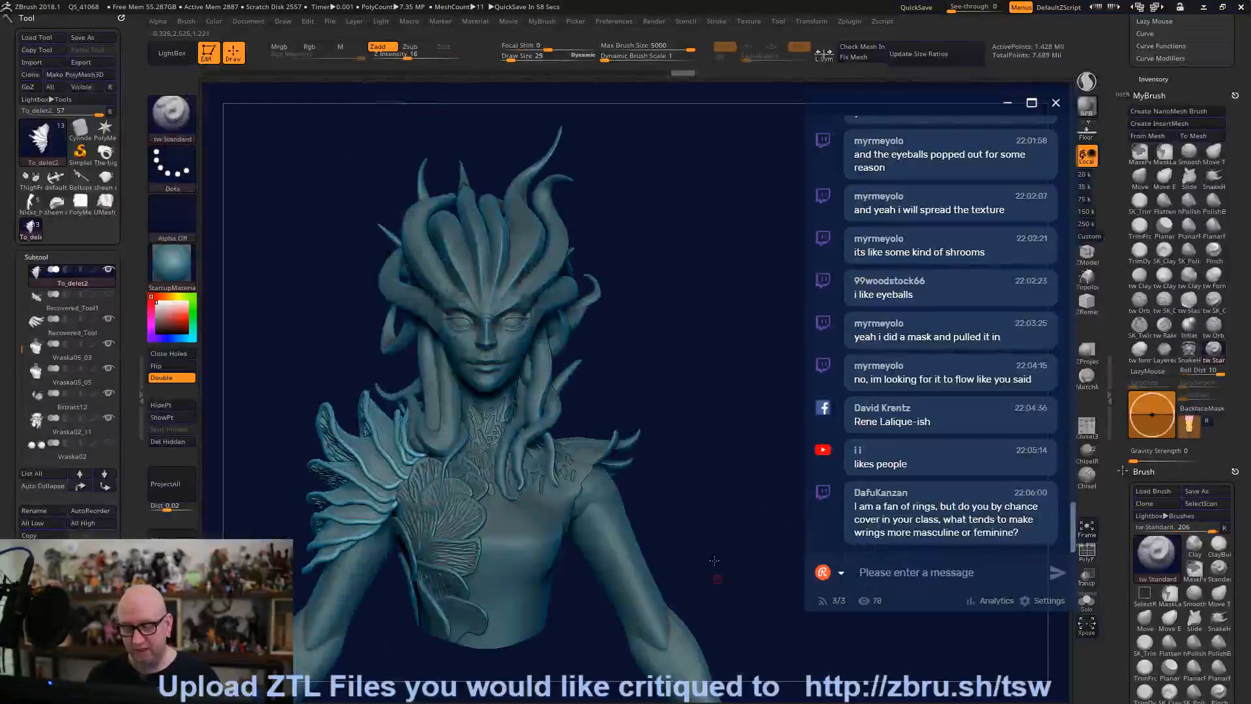
pyautogui.keyDown('alt'); pyautogui.moveTo(716, 573); pyautogui.dragTo(740, 346); pyautogui.keyUp('alt')
pyautogui.keyDown('alt'); pyautogui.moveTo(599, 548); pyautogui.dragTo(687, 237); pyautogui.keyUp('alt')
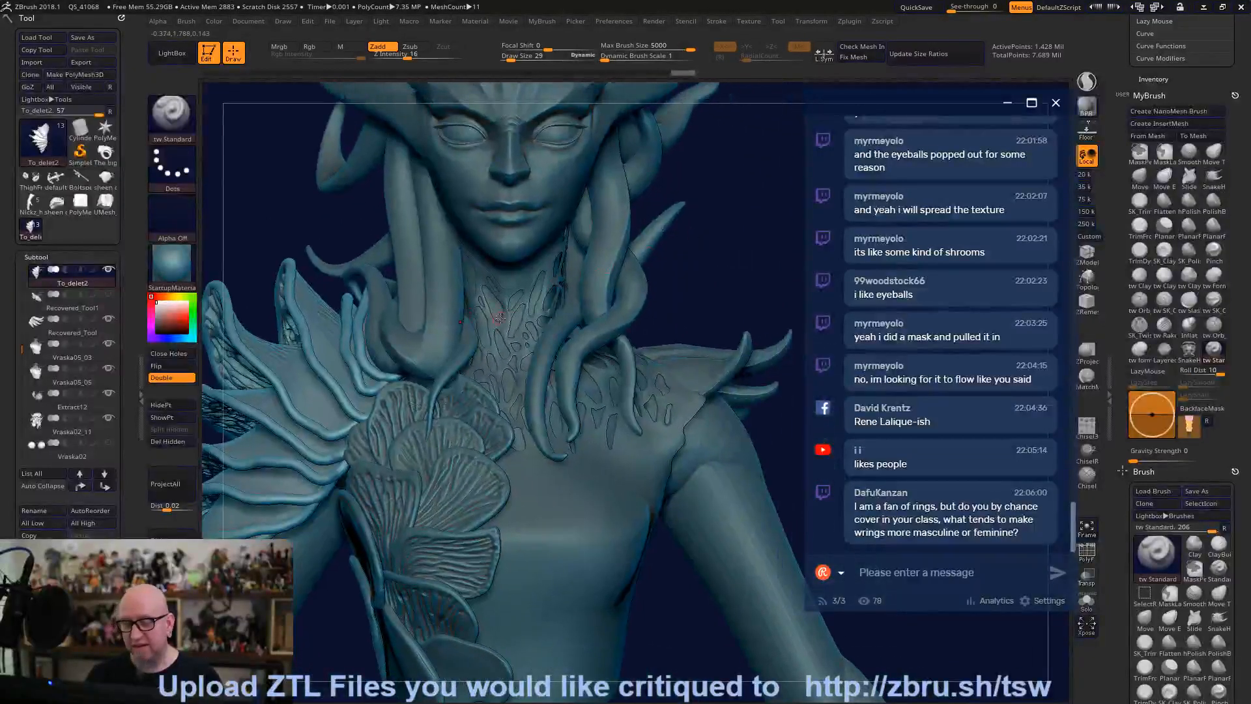
pyautogui.keyDown('alt'); pyautogui.click(580, 499); pyautogui.keyUp('alt')
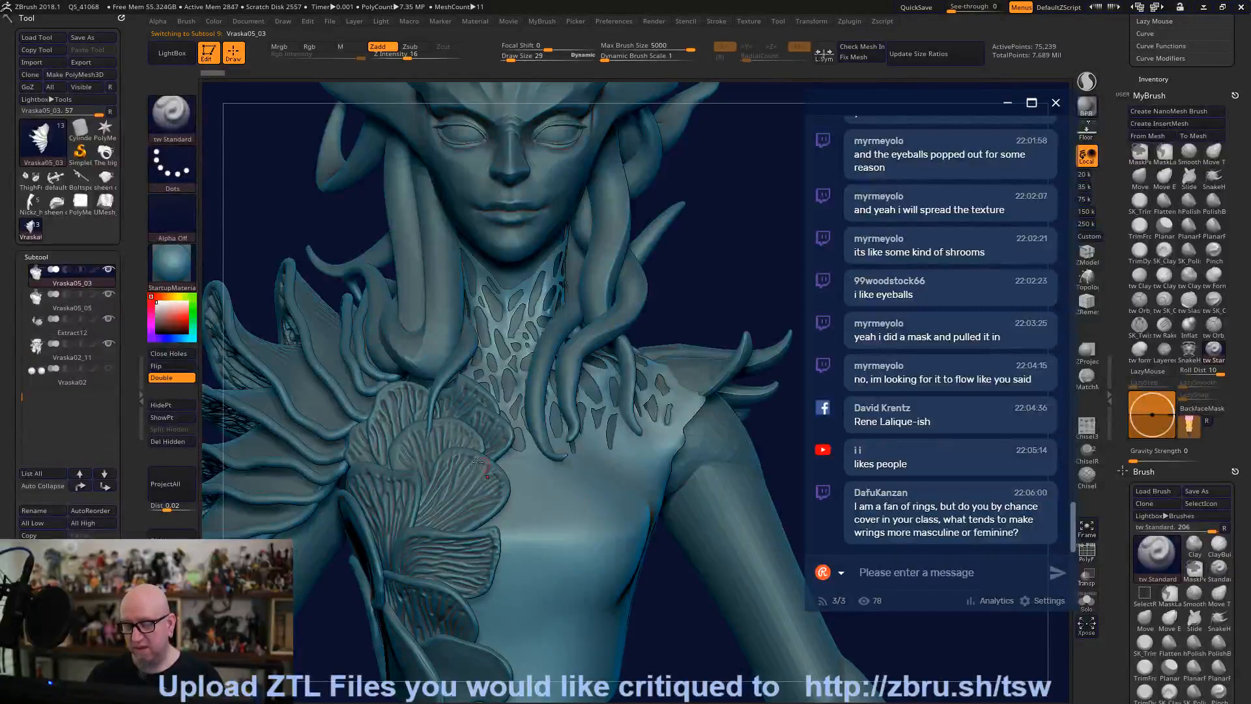
pyautogui.keyDown('shift'); pyautogui.click(109, 269); pyautogui.keyUp('shift')
pyautogui.moveTo(702, 575)
pyautogui.mouseDown()
pyautogui.moveTo(726, 568)
pyautogui.moveTo(712, 578)
pyautogui.moveTo(732, 608)
pyautogui.moveTo(761, 619)
pyautogui.moveTo(632, 467)
pyautogui.mouseUp()
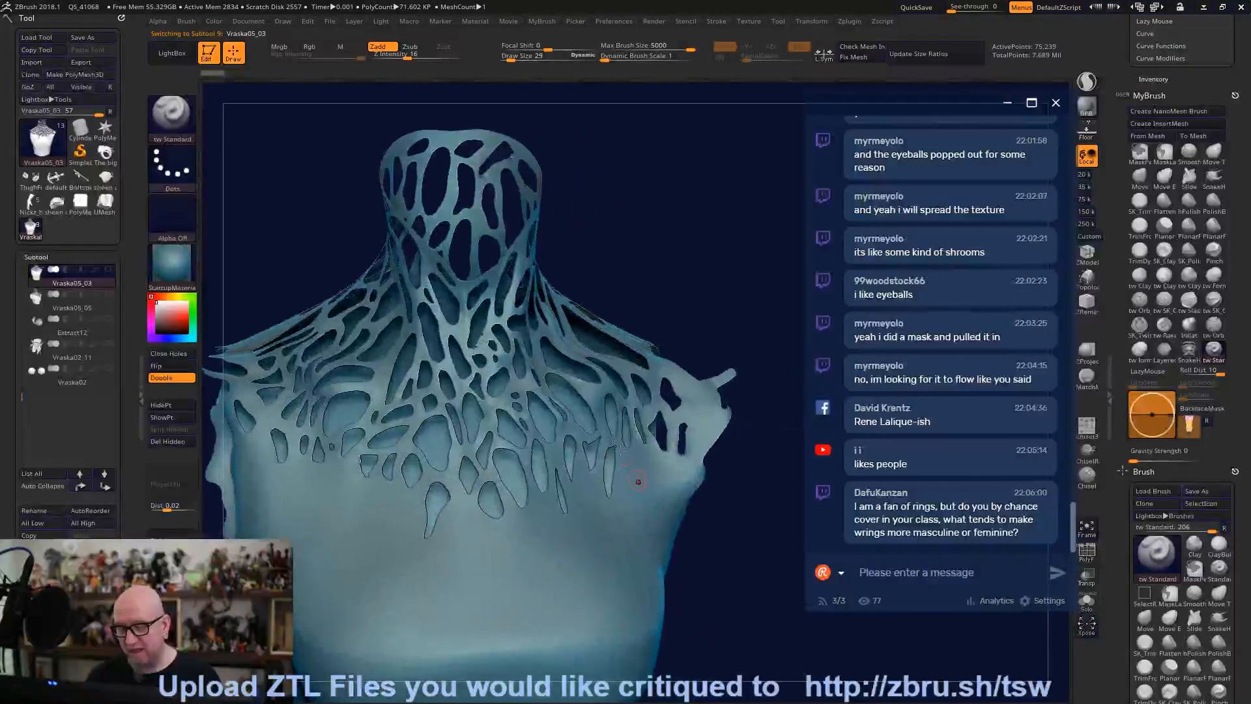
# Set the Draw Size to 41, sculpt a tw Standard stroke on the front neck webbing, and dismiss the error dialog.
pyautogui.press('space')
pyautogui.moveTo(490, 305); pyautogui.dragTo(493, 306)
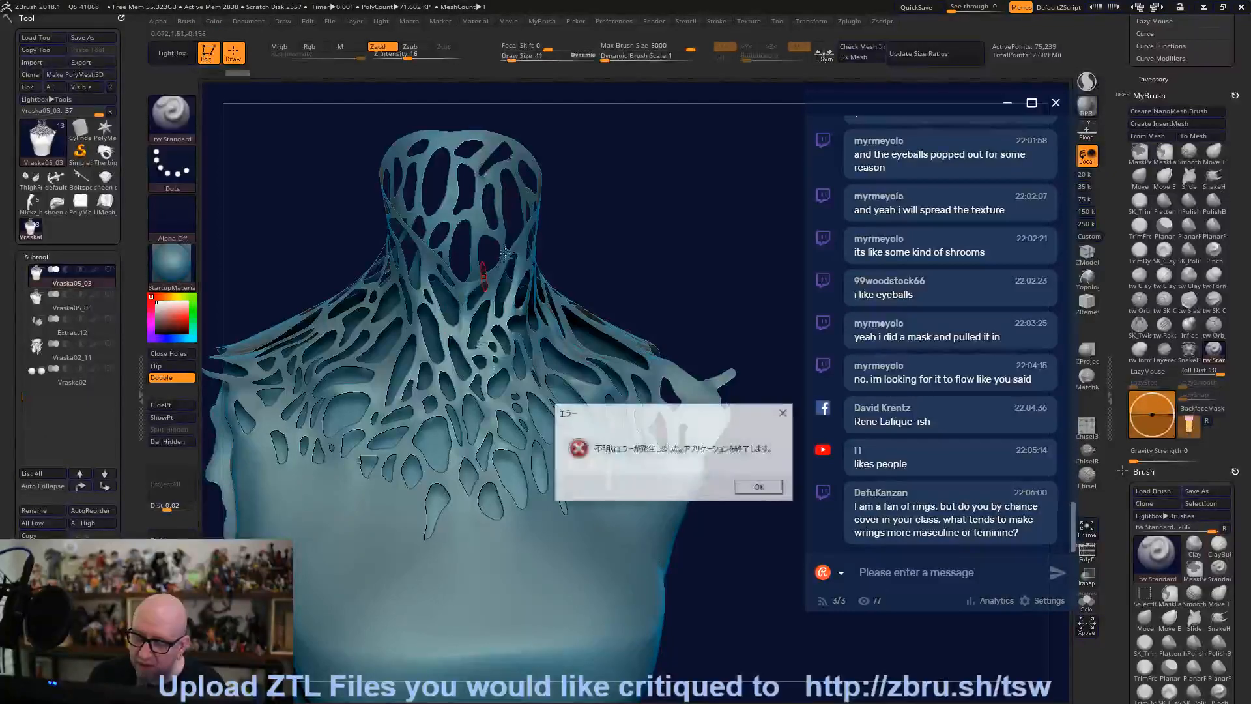
pyautogui.click(784, 412)
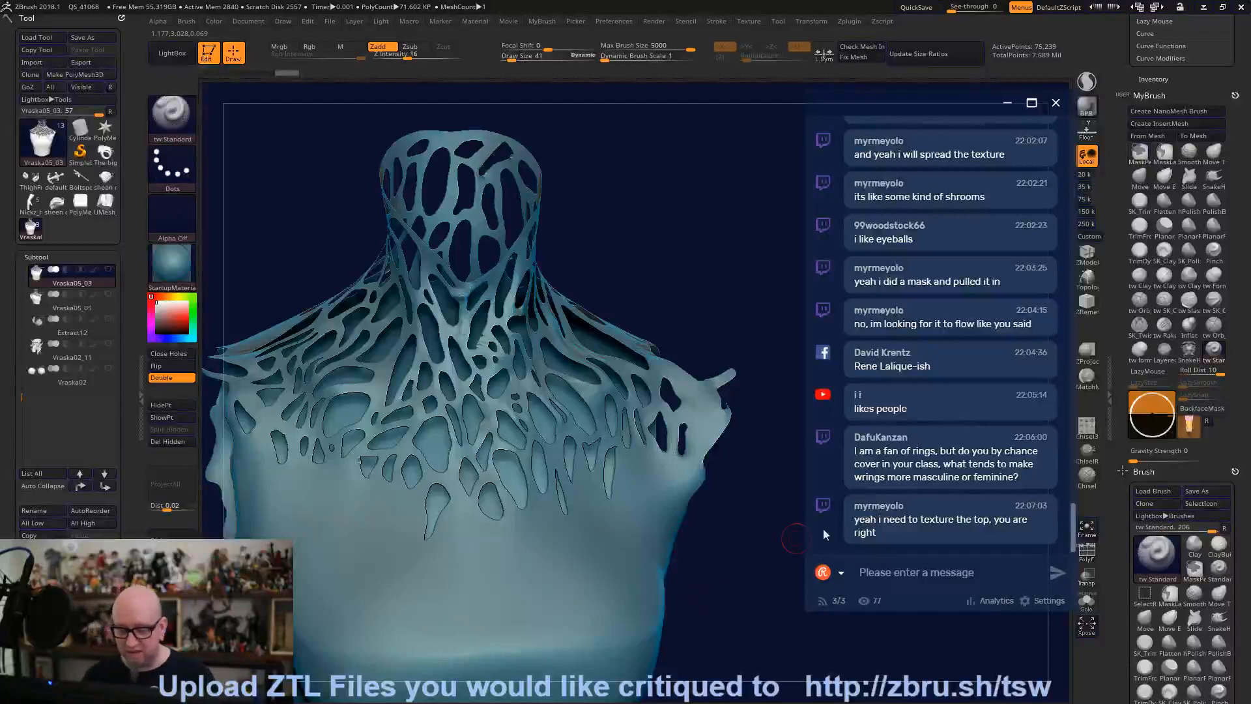
# Toggle the polyframe display to check the bodice's mesh density and subdivide the mesh by two levels.
pyautogui.click(1095, 557)
pyautogui.click(1094, 557)
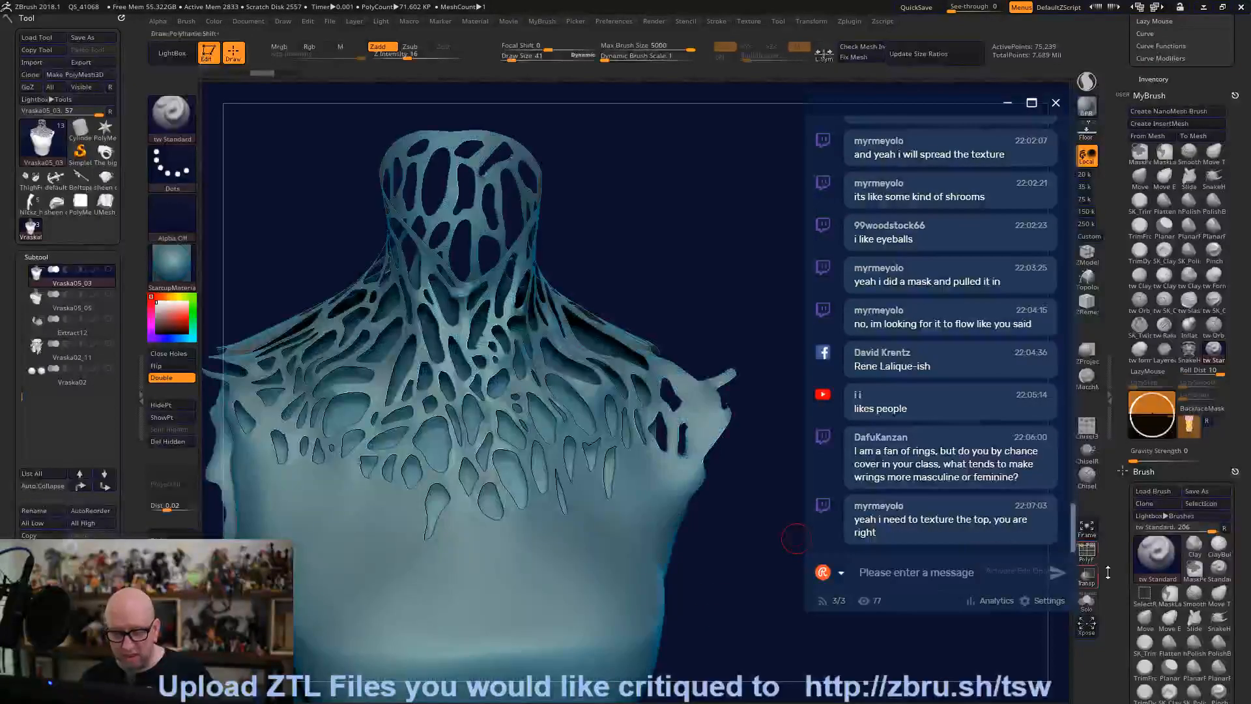
pyautogui.click(1088, 554)
pyautogui.click(1088, 554)
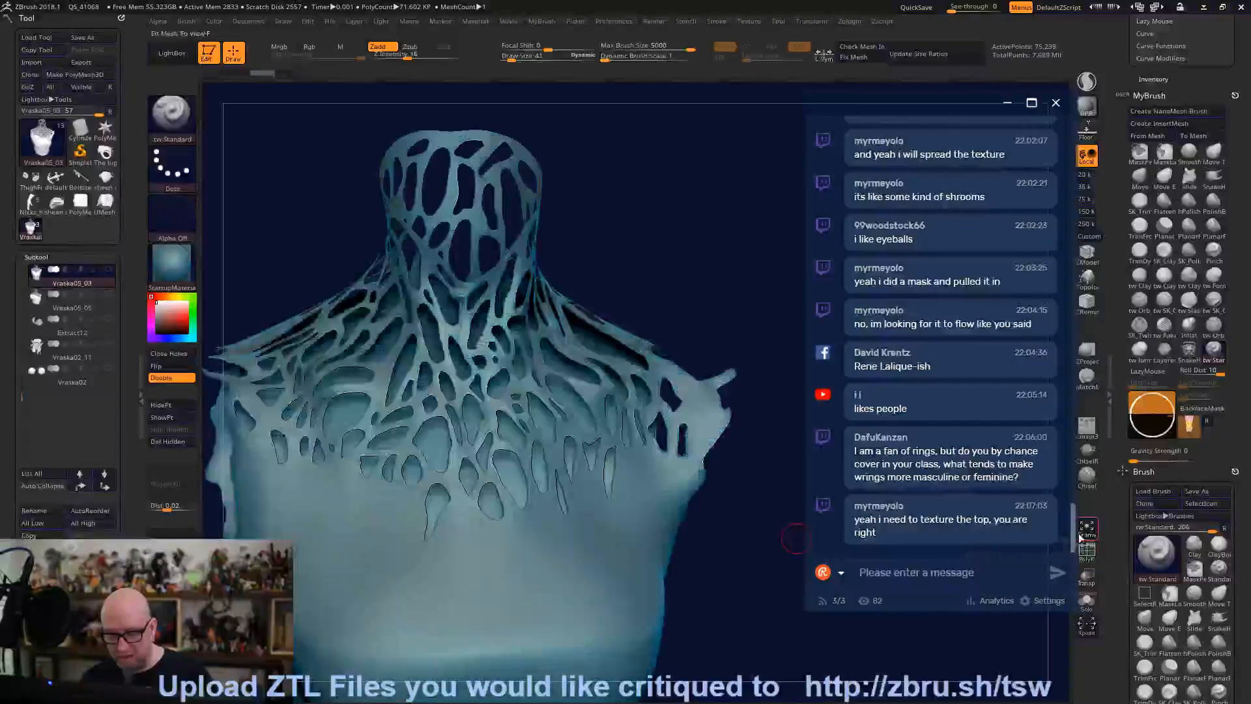
pyautogui.click(185, 532)
pyautogui.hotkey('ctrl', 'd')
# Try tw Standard strokes along the front neck webbing strands and turn on BackfaceMask for the brush.
pyautogui.keyDown('alt'); pyautogui.moveTo(631, 246); pyautogui.dragTo(670, 193); pyautogui.keyUp('alt')
pyautogui.moveTo(544, 277)
pyautogui.mouseDown()
pyautogui.moveTo(493, 322)
pyautogui.moveTo(492, 352)
pyautogui.moveTo(542, 311)
pyautogui.moveTo(569, 260)
pyautogui.mouseUp()
pyautogui.moveTo(530, 404); pyautogui.dragTo(576, 450)
pyautogui.moveTo(576, 390)
pyautogui.mouseDown()
pyautogui.moveTo(562, 364)
pyautogui.moveTo(578, 339)
pyautogui.mouseUp()
pyautogui.moveTo(506, 355); pyautogui.dragTo(480, 400)
pyautogui.moveTo(431, 351); pyautogui.dragTo(440, 335)
pyautogui.moveTo(499, 418); pyautogui.dragTo(501, 478)
pyautogui.moveTo(695, 332); pyautogui.dragTo(710, 328, button='right')
pyautogui.press('ctrl')
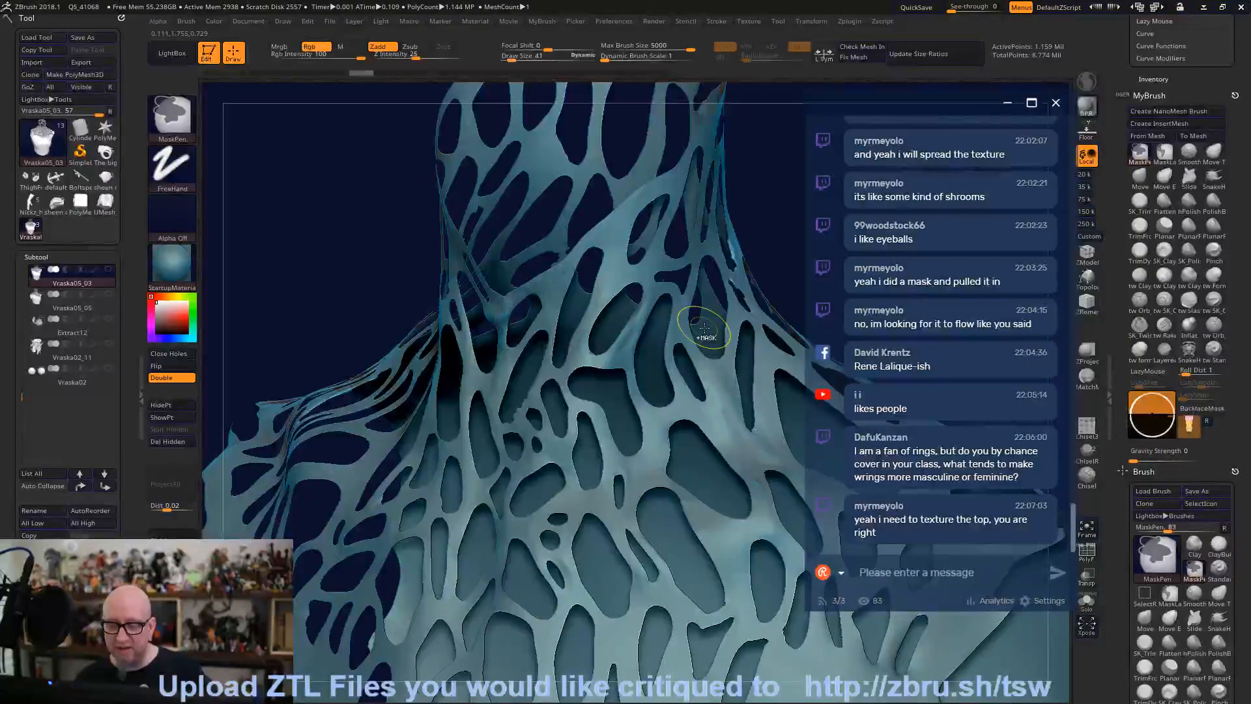
pyautogui.click(1202, 409)
# Build up rounded ridges along the neck webbing strands and continue them down into the upper chest.
pyautogui.moveTo(710, 195)
pyautogui.mouseDown()
pyautogui.moveTo(688, 194)
pyautogui.moveTo(677, 280)
pyautogui.moveTo(658, 178)
pyautogui.mouseUp()
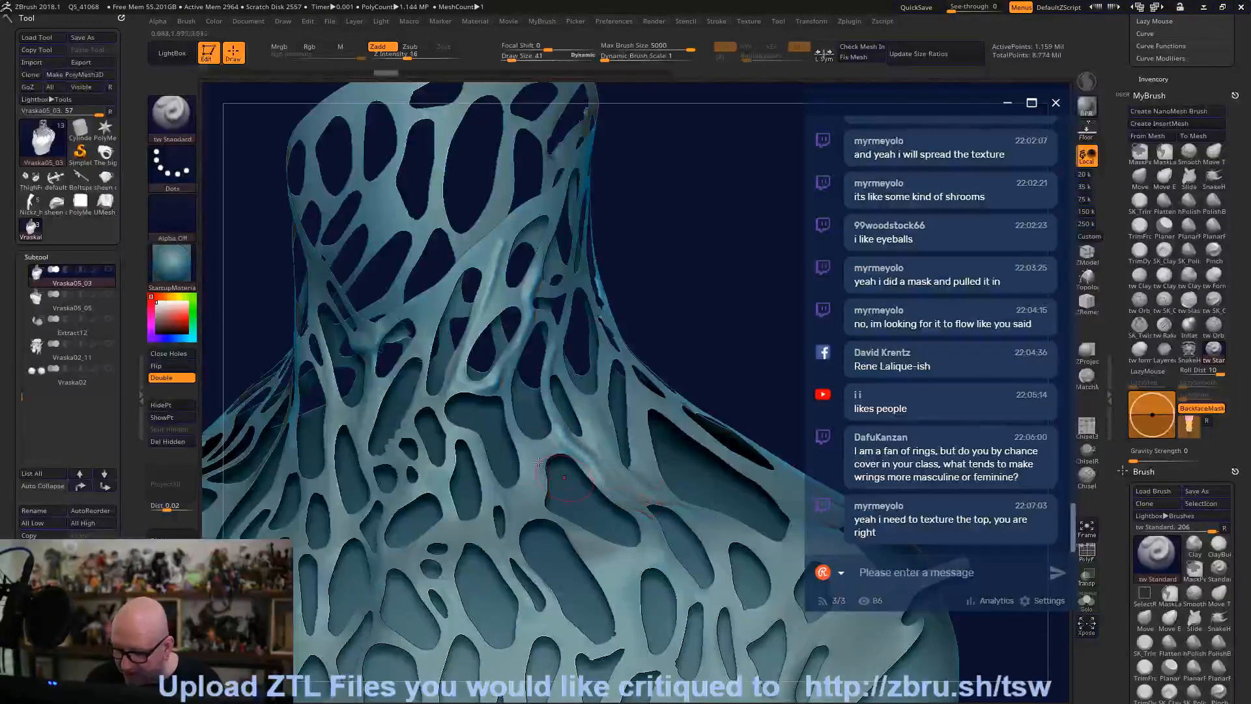
pyautogui.moveTo(502, 393)
pyautogui.mouseDown()
pyautogui.moveTo(534, 476)
pyautogui.moveTo(524, 557)
pyautogui.mouseUp()
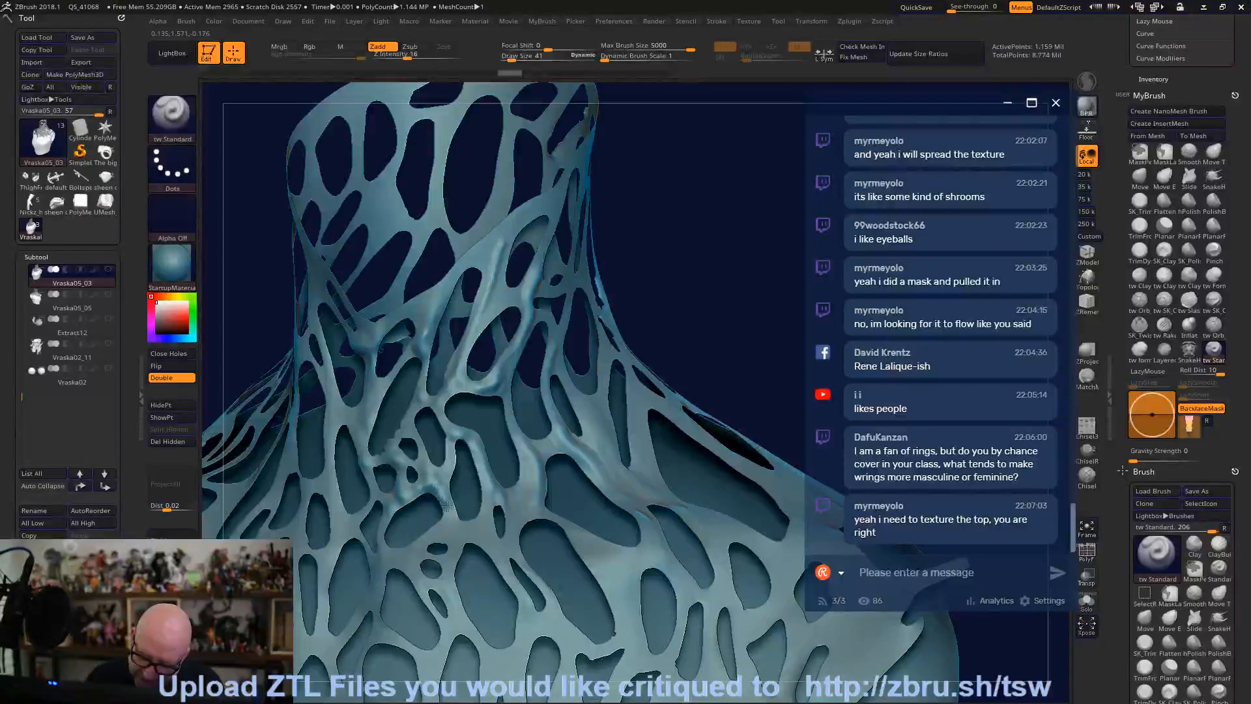
pyautogui.moveTo(445, 505); pyautogui.dragTo(380, 343, button='right')
pyautogui.moveTo(434, 325)
pyautogui.mouseDown()
pyautogui.moveTo(441, 295)
pyautogui.moveTo(404, 391)
pyautogui.moveTo(430, 423)
pyautogui.moveTo(439, 508)
pyautogui.mouseUp()
pyautogui.moveTo(468, 466)
pyautogui.mouseDown()
pyautogui.moveTo(484, 394)
pyautogui.moveTo(524, 450)
pyautogui.moveTo(486, 499)
pyautogui.mouseUp()
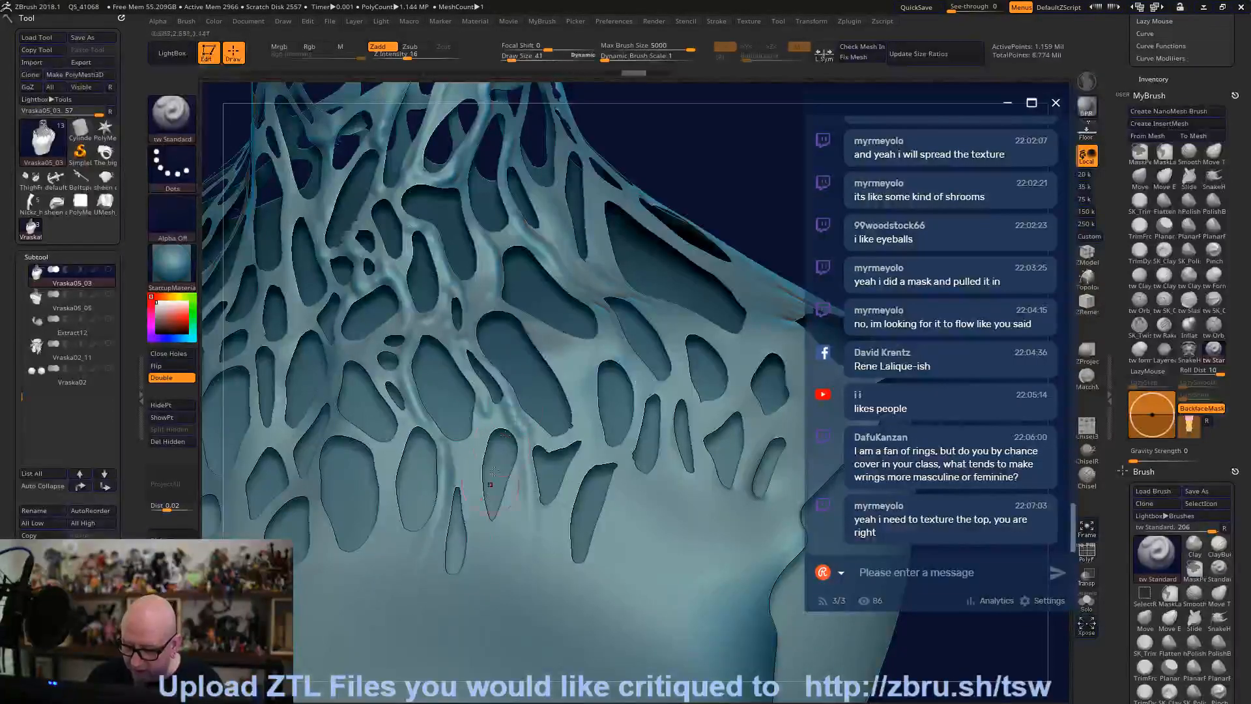
# Sculpt raised tw Standard ridges around the webbing holes between the collar and the shoulder, tapering them into the bodice.
pyautogui.moveTo(534, 332)
pyautogui.mouseDown()
pyautogui.moveTo(606, 456)
pyautogui.moveTo(628, 450)
pyautogui.mouseUp()
pyautogui.moveTo(643, 398)
pyautogui.mouseDown()
pyautogui.moveTo(586, 469)
pyautogui.moveTo(580, 430)
pyautogui.moveTo(541, 433)
pyautogui.mouseUp()
pyautogui.moveTo(740, 153); pyautogui.dragTo(667, 221)
pyautogui.moveTo(456, 362)
pyautogui.mouseDown()
pyautogui.moveTo(495, 399)
pyautogui.moveTo(611, 456)
pyautogui.moveTo(622, 515)
pyautogui.moveTo(645, 521)
pyautogui.mouseUp()
pyautogui.moveTo(632, 451); pyautogui.dragTo(629, 438)
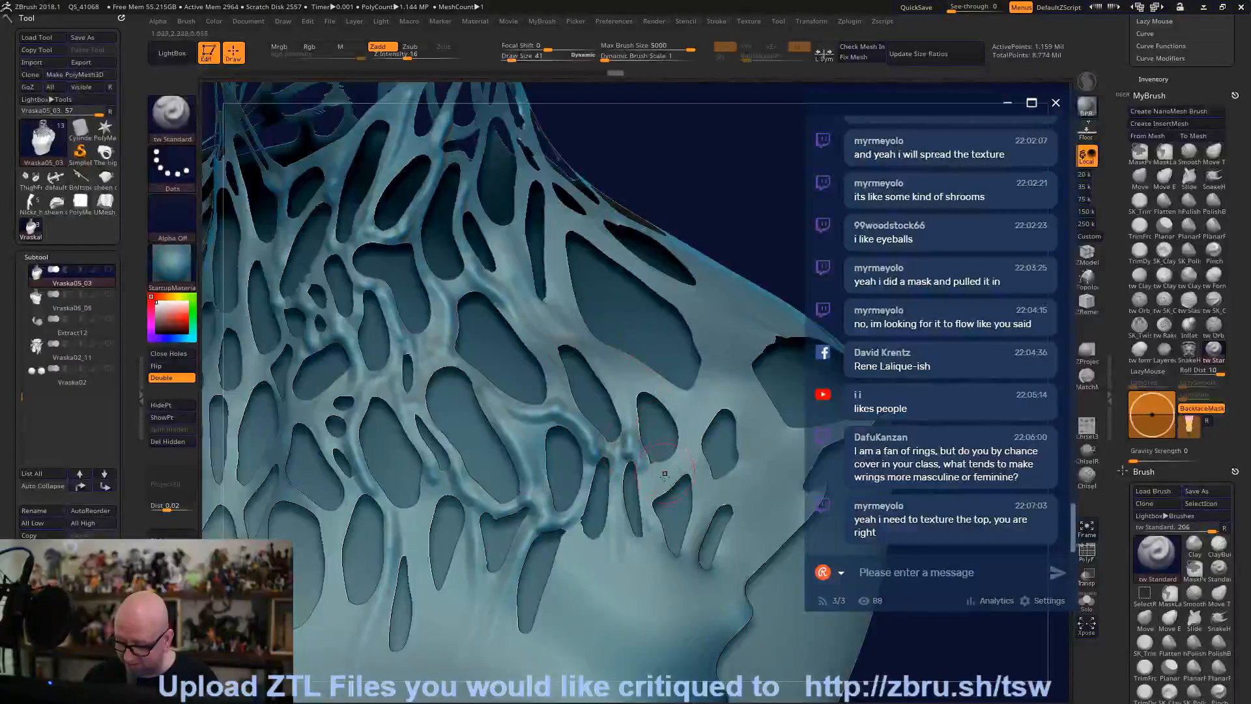
pyautogui.moveTo(650, 481); pyautogui.dragTo(654, 545)
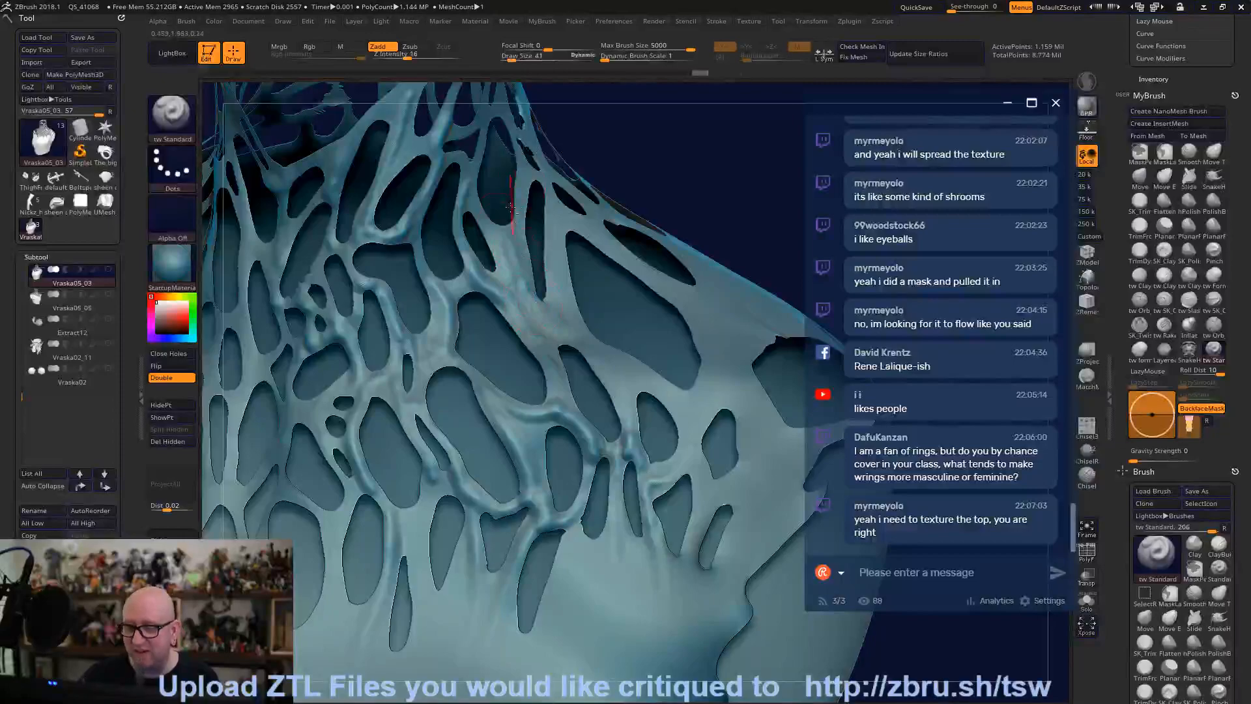
# Extend the raised tw Standard ridges down the webbing strands beside the large hole near the shoulder.
pyautogui.moveTo(505, 259); pyautogui.dragTo(510, 252)
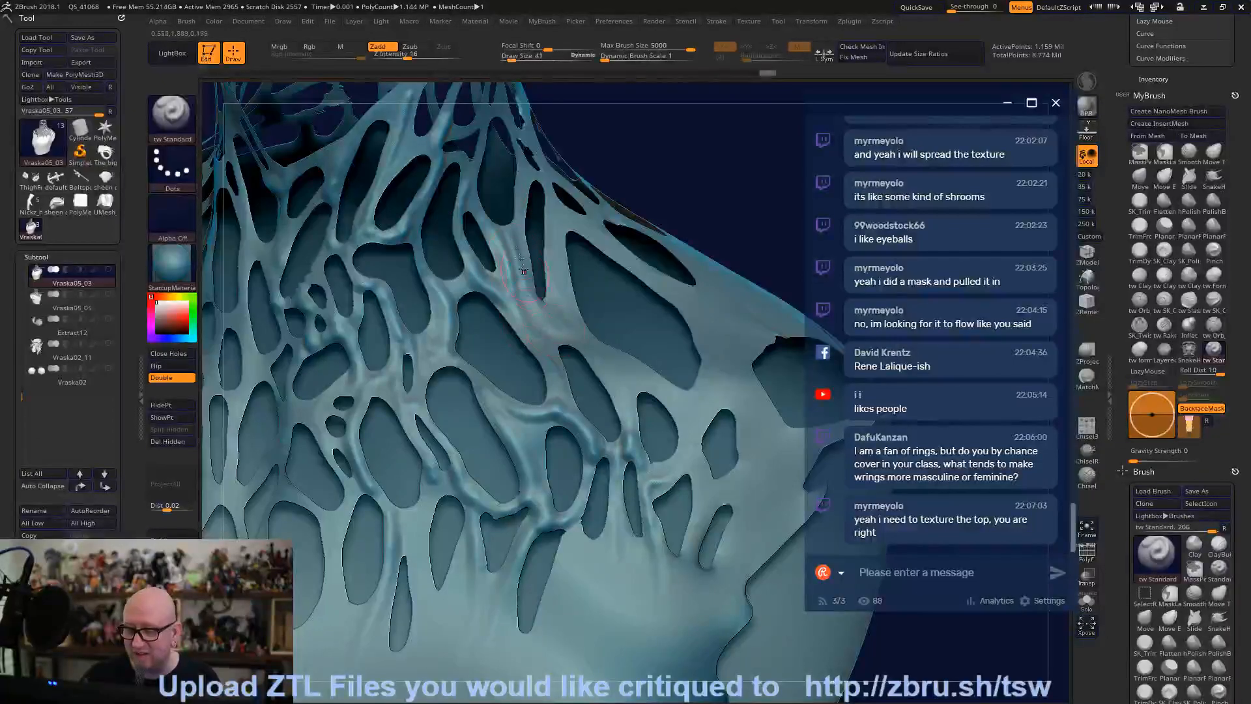
pyautogui.moveTo(534, 182); pyautogui.dragTo(557, 259)
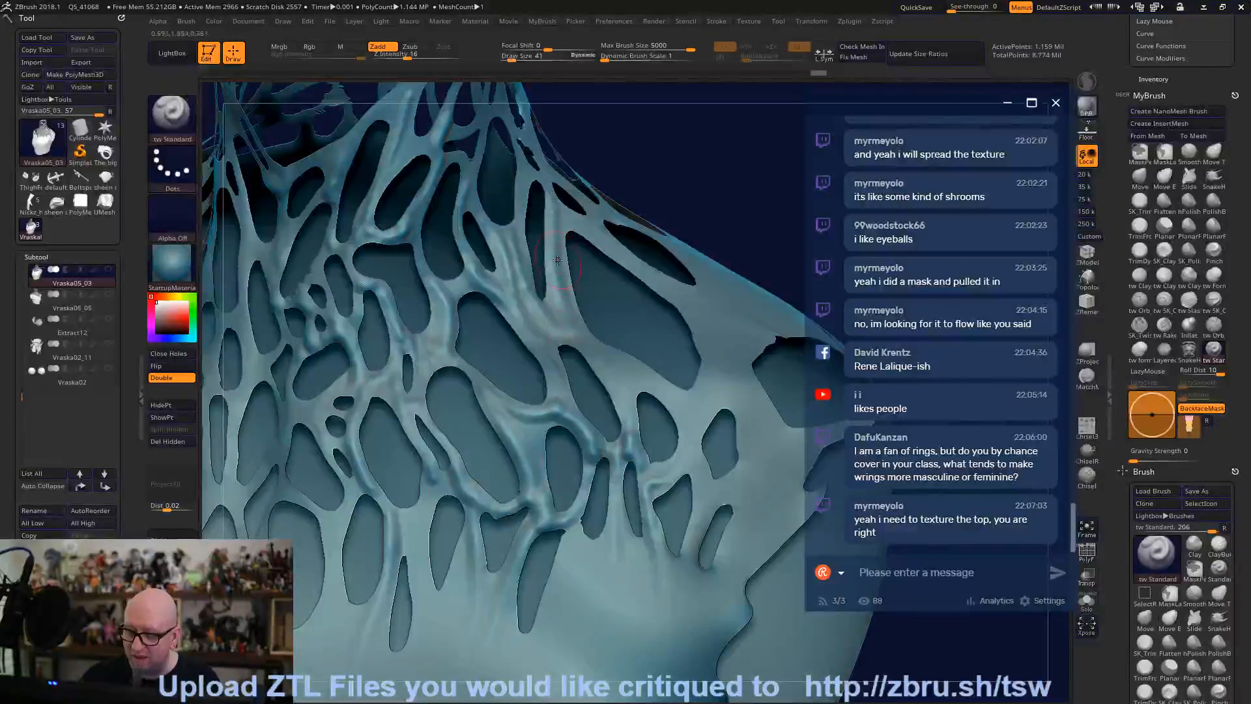
pyautogui.moveTo(630, 404); pyautogui.dragTo(632, 389)
pyautogui.keyDown('alt'); pyautogui.moveTo(729, 215); pyautogui.dragTo(577, 128); pyautogui.keyUp('alt')
pyautogui.moveTo(717, 461)
pyautogui.mouseDown()
pyautogui.moveTo(680, 551)
pyautogui.moveTo(703, 493)
pyautogui.mouseUp()
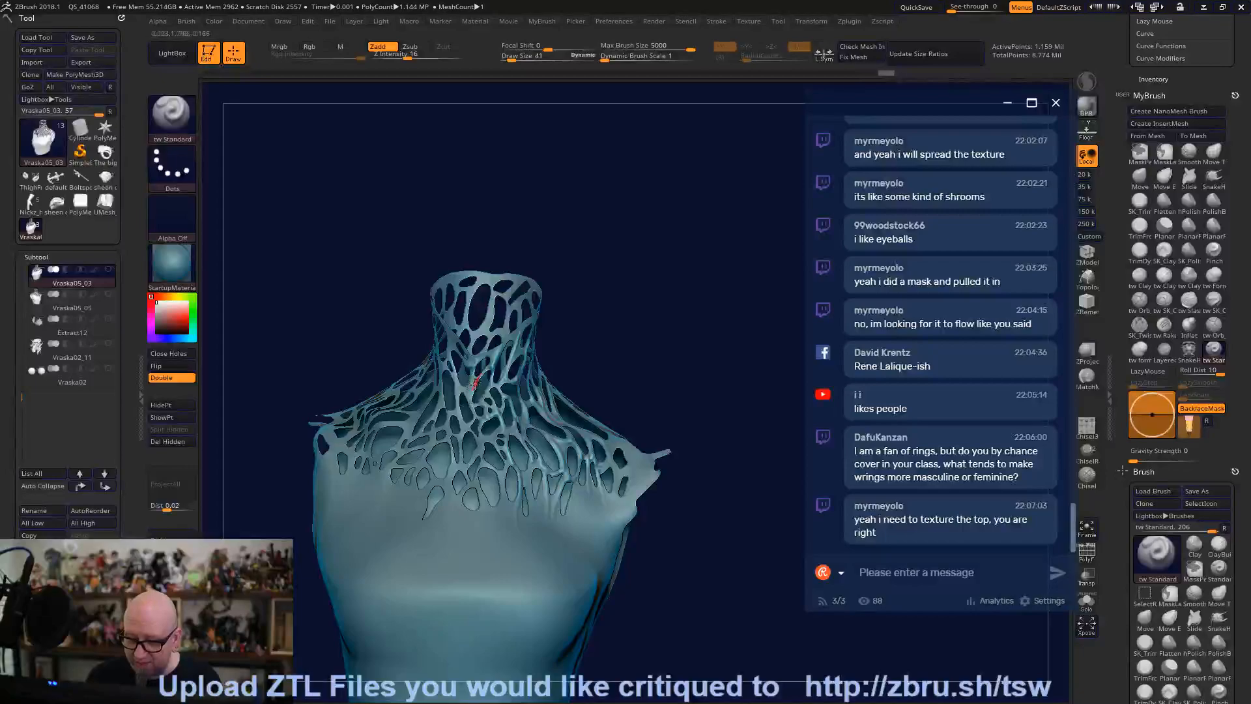
# Show the other subtools again with Recovered_Tool1 hidden, and review the whole figure.
pyautogui.press('f')
pyautogui.hotkey('ctrl', 'shift')
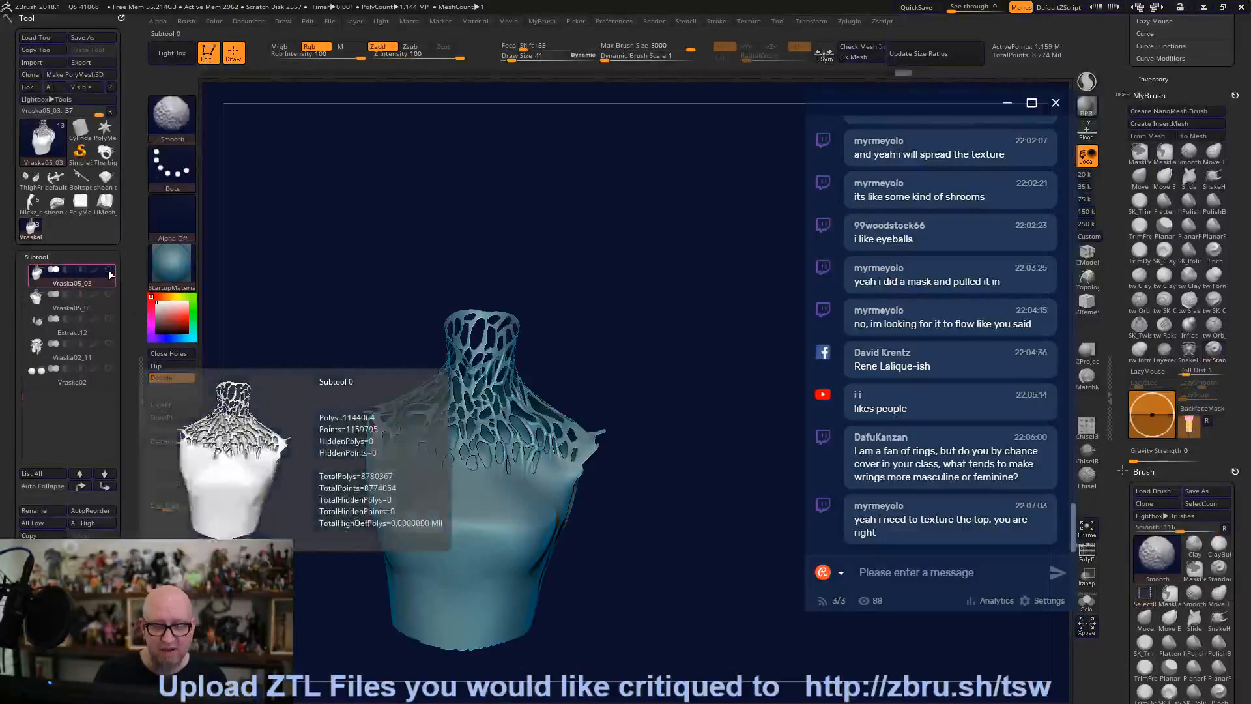
pyautogui.keyDown('shift'); pyautogui.click(108, 269); pyautogui.keyUp('shift')
pyautogui.moveTo(573, 674); pyautogui.dragTo(626, 667)
pyautogui.keyDown('alt'); pyautogui.click(327, 397); pyautogui.keyUp('alt')
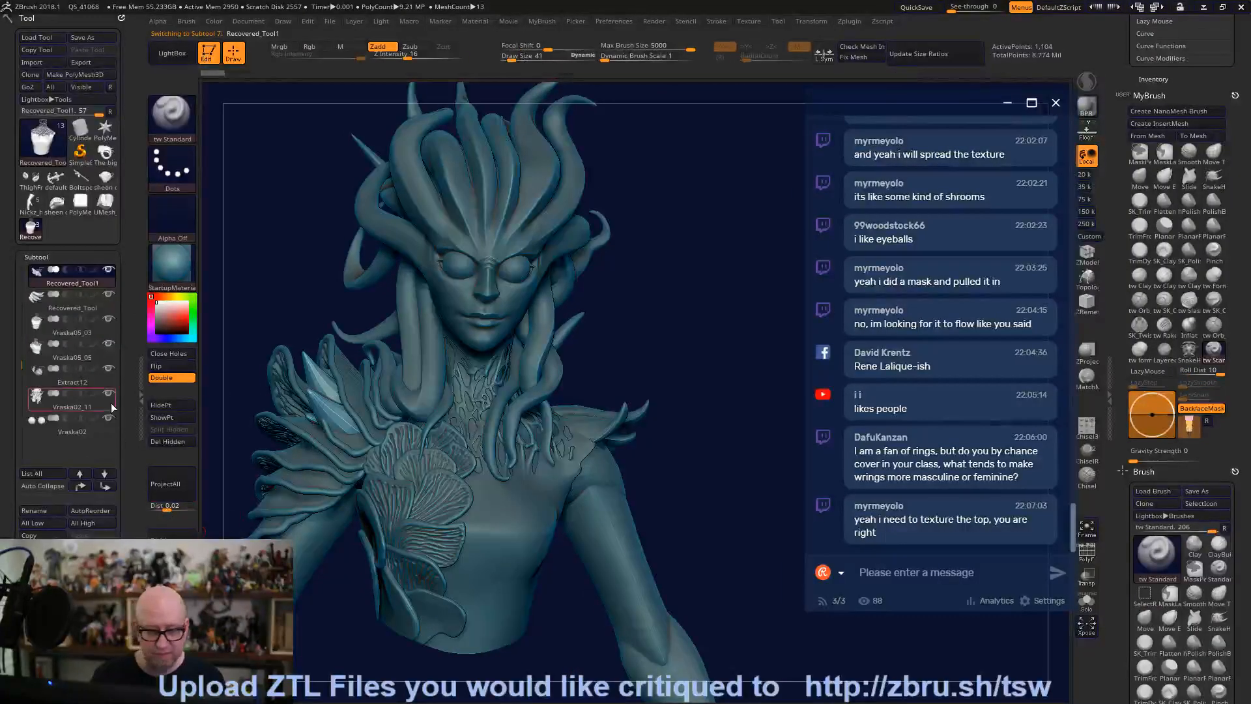
pyautogui.moveTo(108, 268)
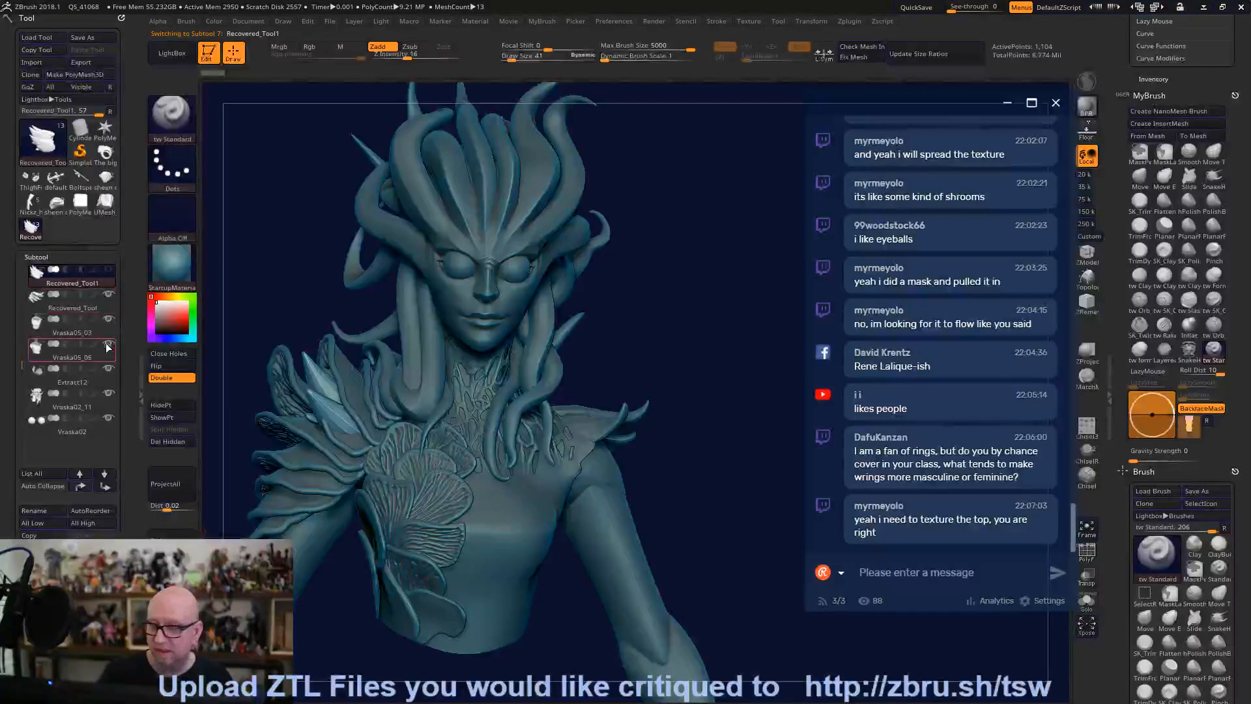
pyautogui.click(88, 429)
pyautogui.click(79, 474)
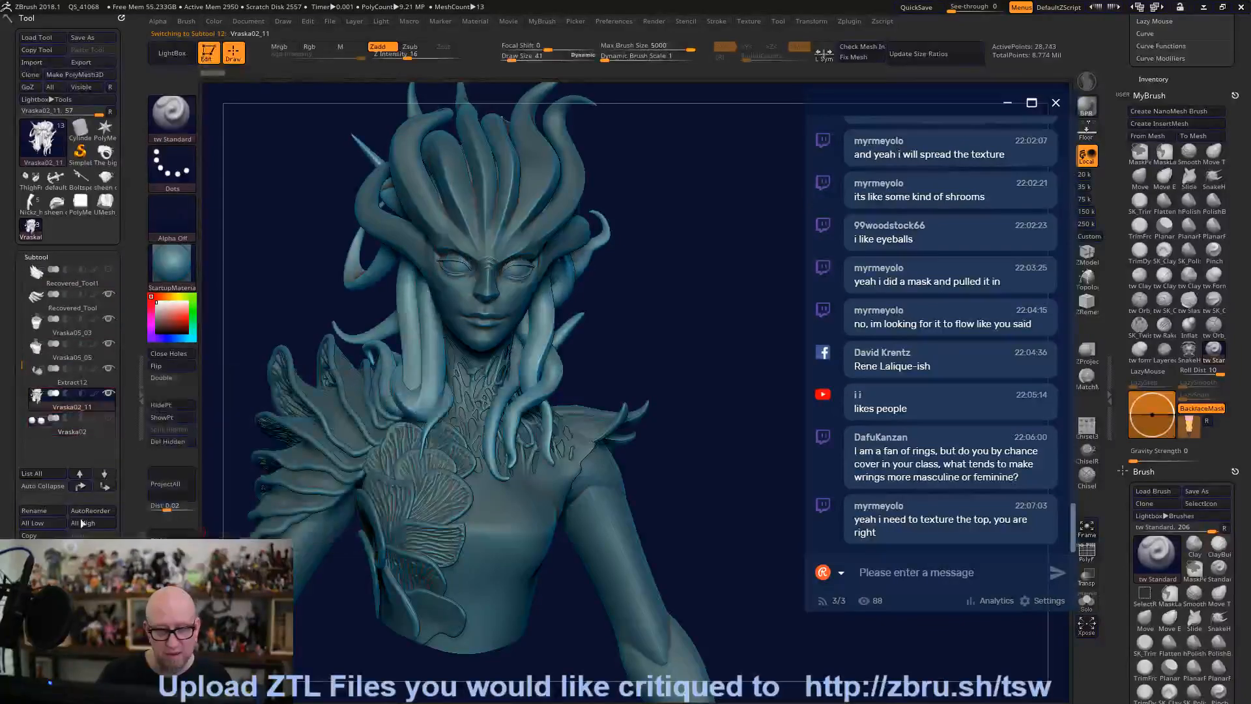
pyautogui.moveTo(700, 465); pyautogui.dragTo(628, 330)
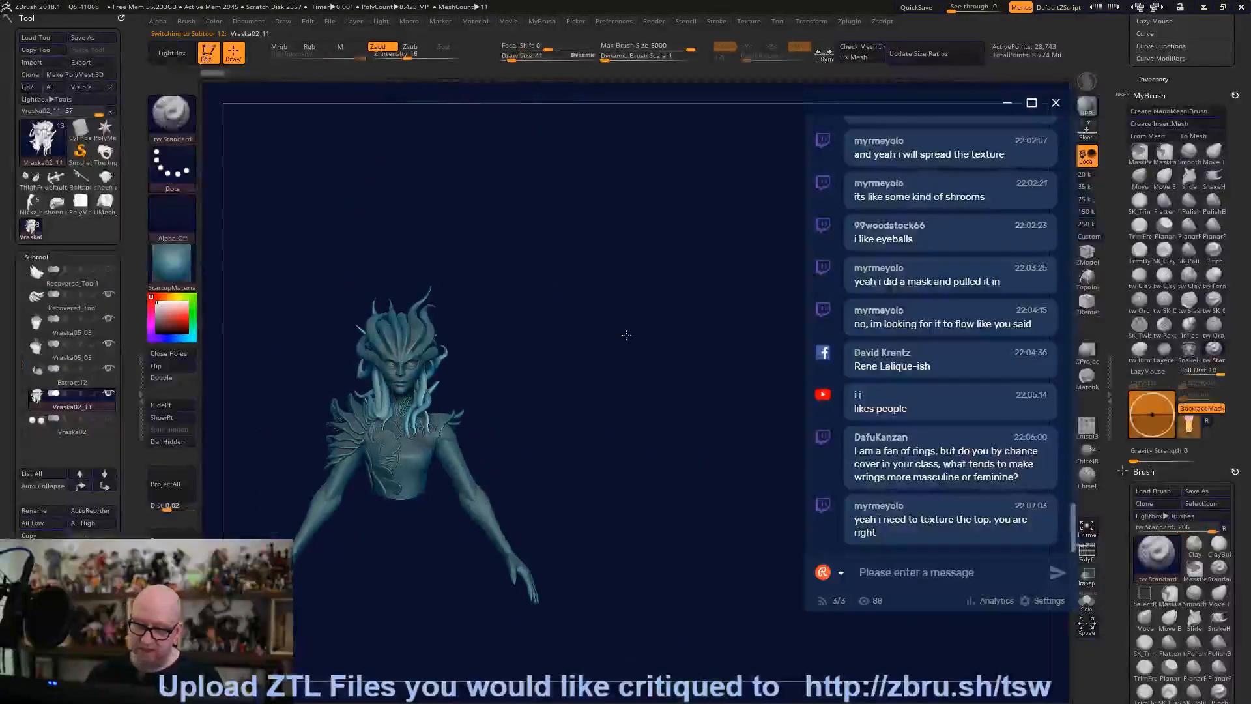
pyautogui.moveTo(600, 462); pyautogui.dragTo(410, 401)
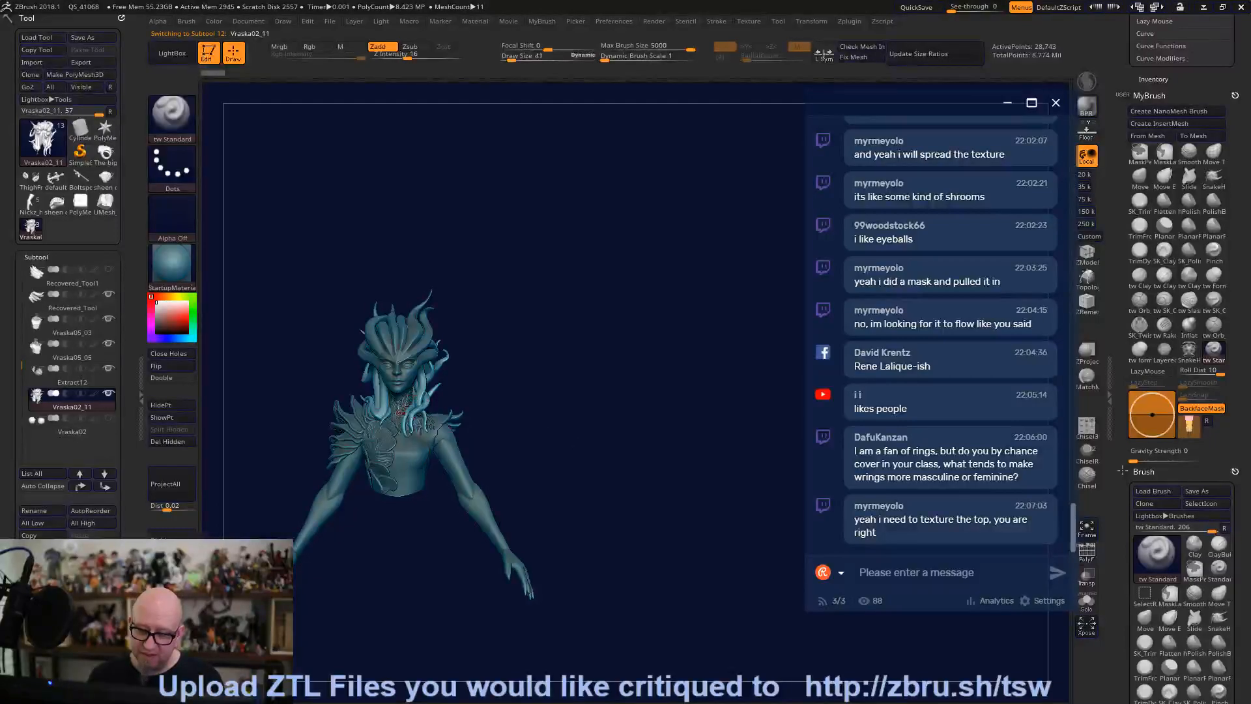
pyautogui.moveTo(592, 398); pyautogui.dragTo(409, 436)
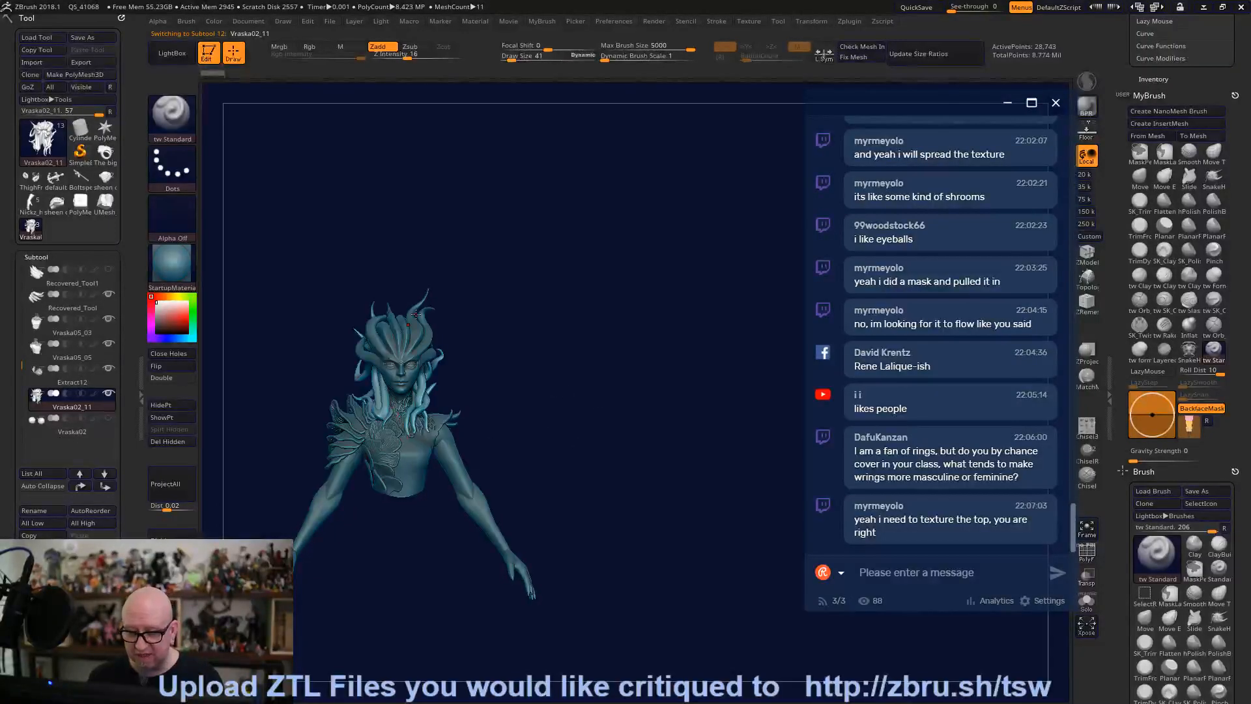
pyautogui.keyDown('alt'); pyautogui.moveTo(598, 564); pyautogui.dragTo(619, 610); pyautogui.keyUp('alt')
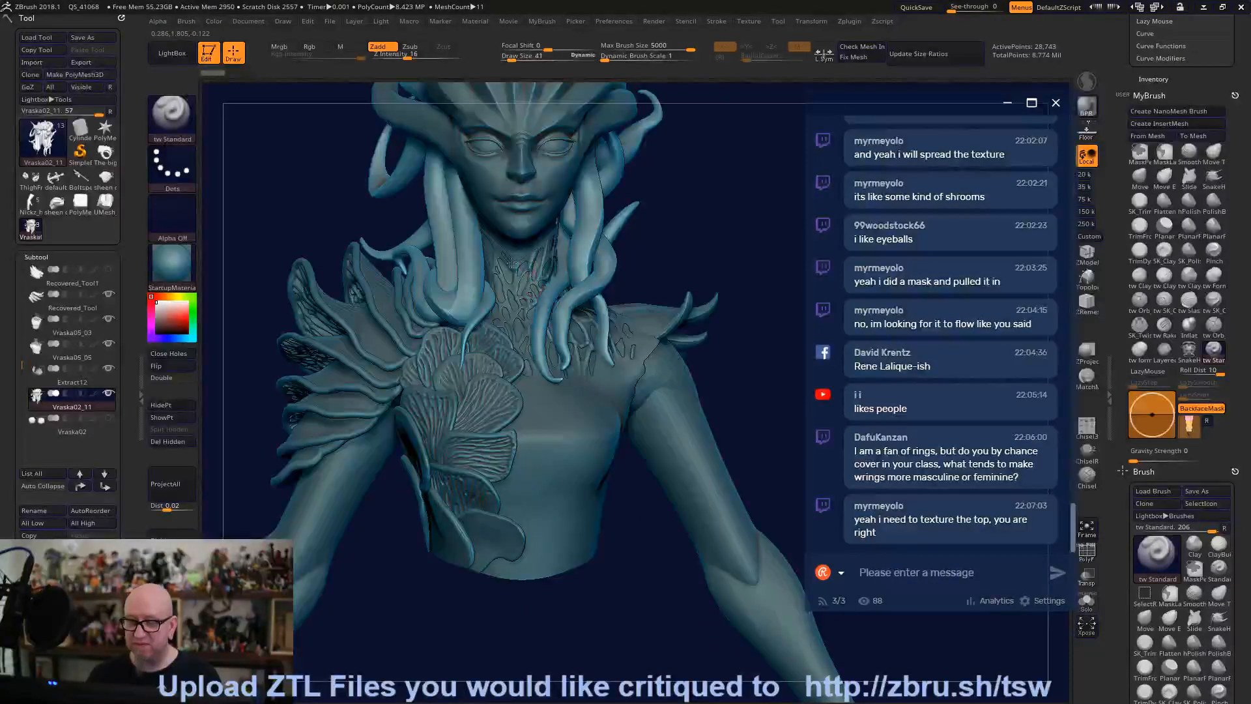
# Select the bodice subtool Vraska05_05, build up its front below the bust with tw Standard, and smooth it at draw size 124.
pyautogui.moveTo(555, 399); pyautogui.dragTo(610, 484)
pyautogui.rightClick(541, 401)
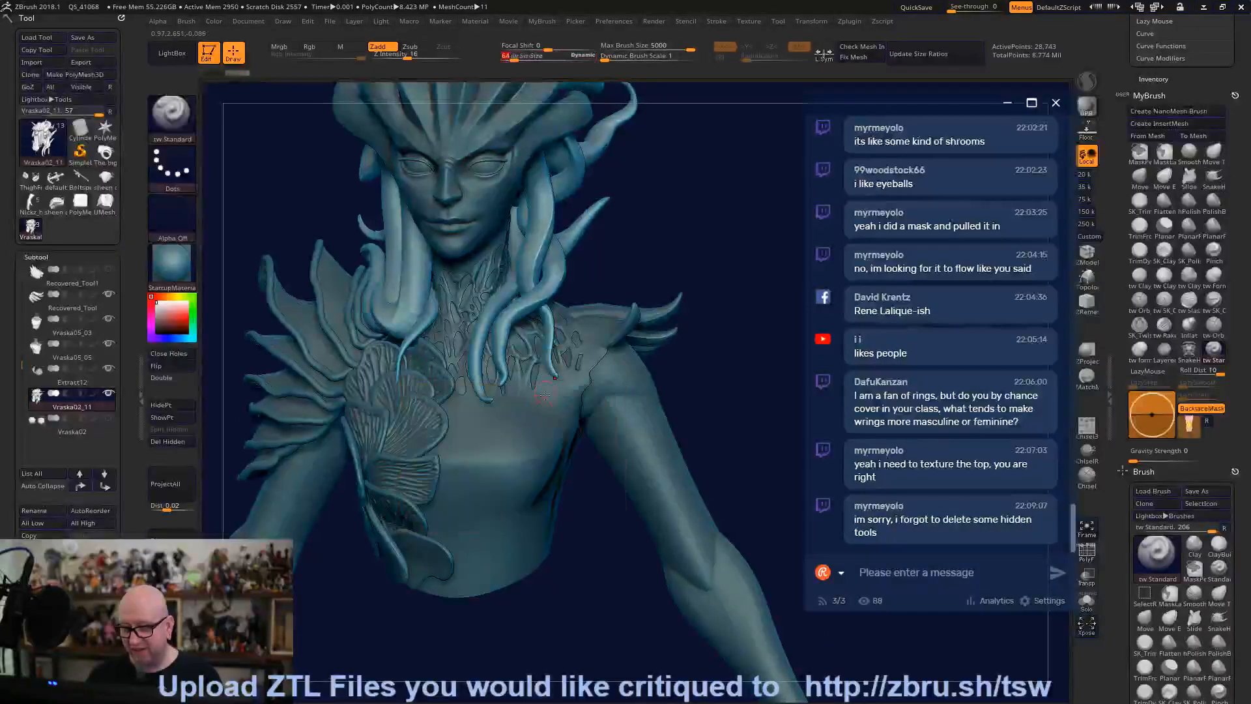
pyautogui.keyDown('alt'); pyautogui.click(529, 418); pyautogui.keyUp('alt')
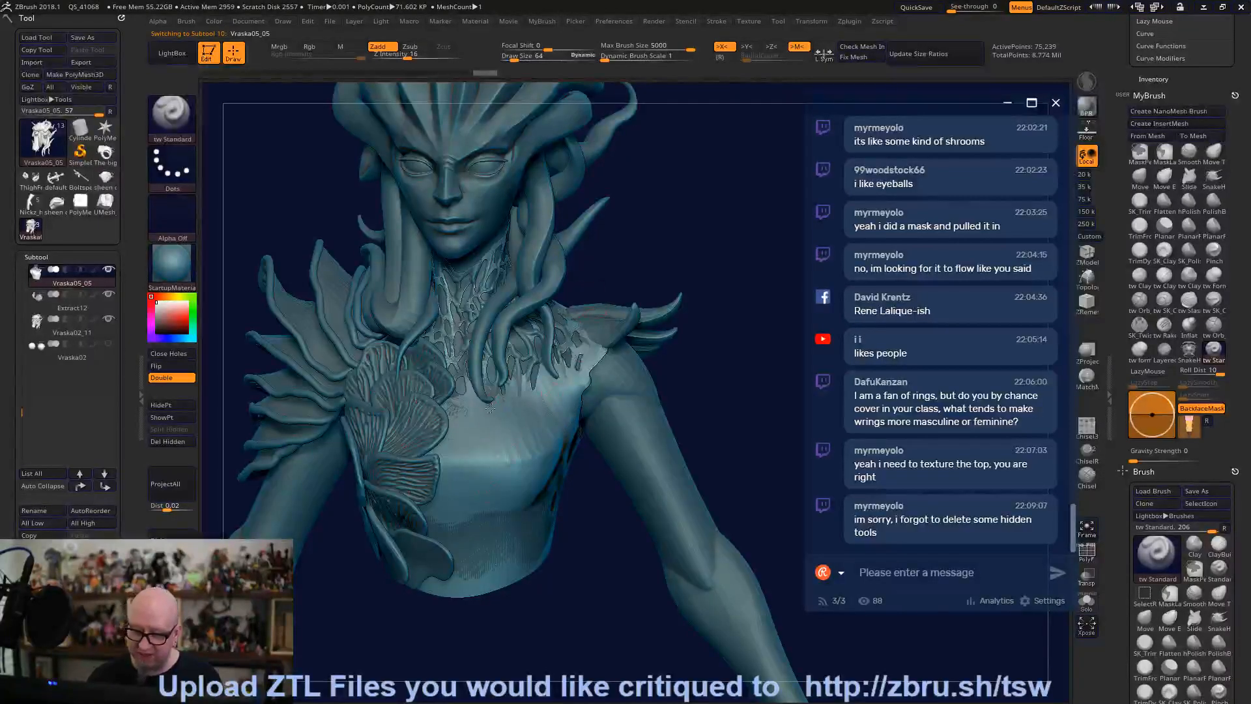
pyautogui.moveTo(453, 405); pyautogui.dragTo(442, 449, button='right')
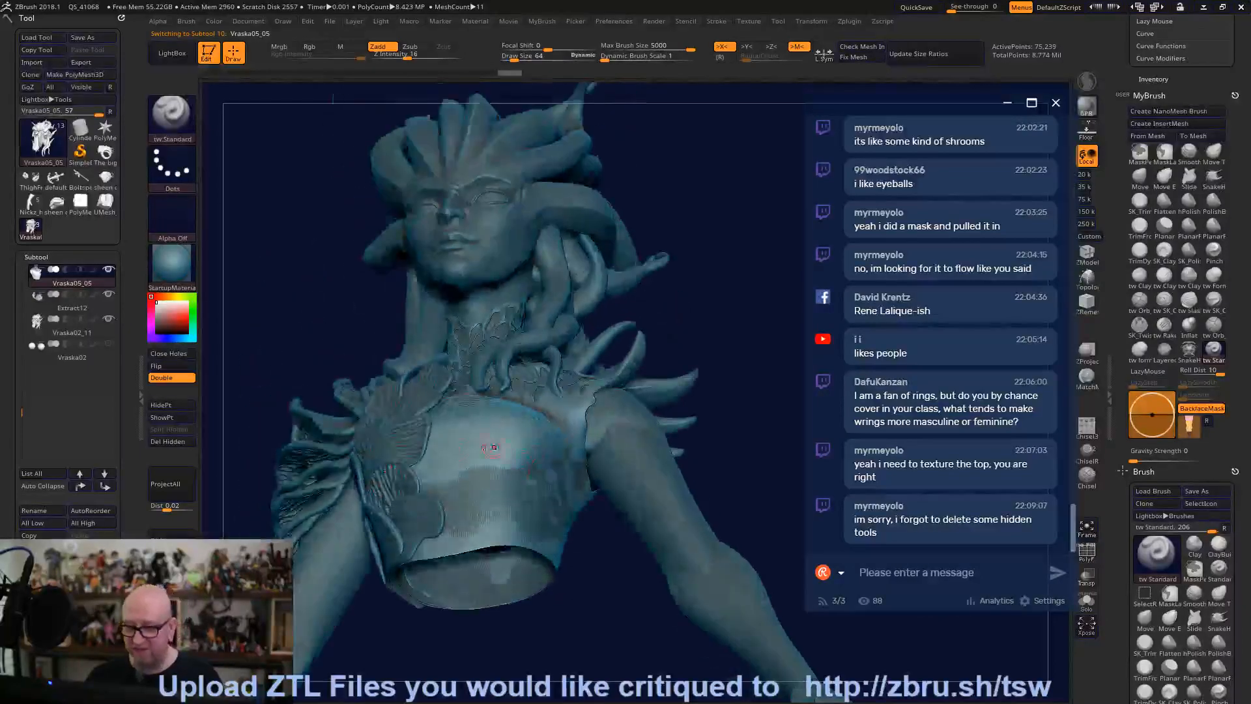
pyautogui.moveTo(439, 454); pyautogui.dragTo(559, 458)
pyautogui.moveTo(450, 518); pyautogui.dragTo(561, 474)
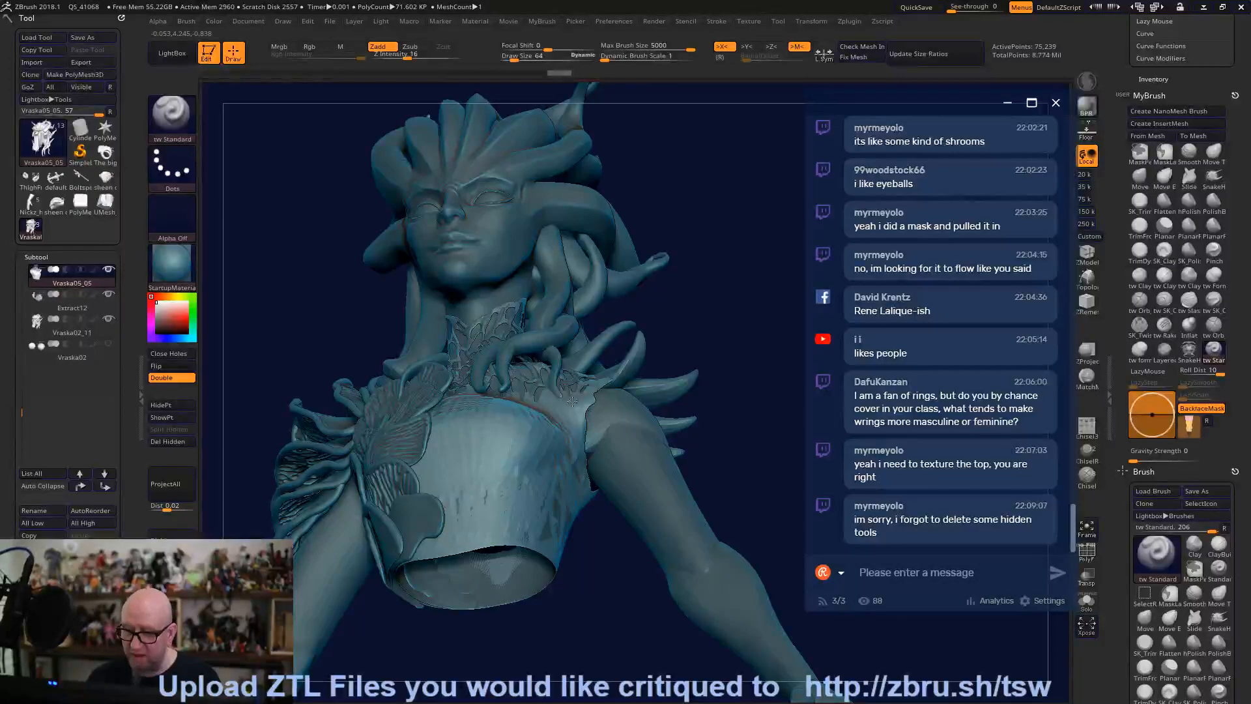
pyautogui.moveTo(707, 273)
pyautogui.mouseDown(button='right')
pyautogui.moveTo(709, 388)
pyautogui.moveTo(620, 406)
pyautogui.moveTo(490, 466)
pyautogui.moveTo(458, 435)
pyautogui.moveTo(585, 348)
pyautogui.moveTo(495, 417)
pyautogui.moveTo(456, 508)
pyautogui.mouseUp(button='right')
pyautogui.press('space')
pyautogui.press('shift')
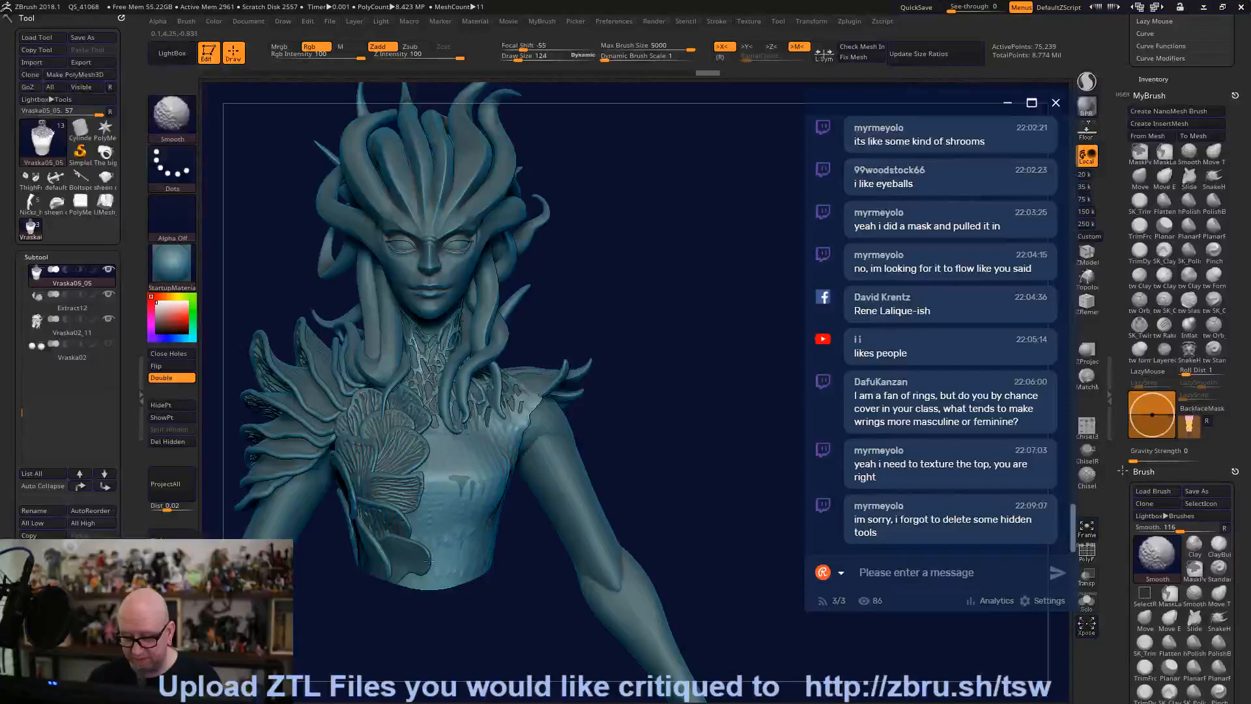
# Select the tentacle hair subtool Vraska02_11 and set tw Standard to draw size 56 and Z Intensity 44.
pyautogui.moveTo(673, 419)
pyautogui.mouseDown(button='right')
pyautogui.moveTo(677, 531)
pyautogui.moveTo(729, 641)
pyautogui.moveTo(720, 576)
pyautogui.moveTo(691, 560)
pyautogui.moveTo(656, 509)
pyautogui.moveTo(721, 578)
pyautogui.moveTo(726, 519)
pyautogui.moveTo(745, 510)
pyautogui.moveTo(720, 532)
pyautogui.moveTo(720, 599)
pyautogui.moveTo(681, 479)
pyautogui.mouseUp(button='right')
pyautogui.moveTo(477, 282); pyautogui.dragTo(592, 439, button='right')
pyautogui.moveTo(479, 304)
pyautogui.mouseDown(button='right')
pyautogui.moveTo(701, 501)
pyautogui.moveTo(674, 475)
pyautogui.moveTo(659, 413)
pyautogui.mouseUp(button='right')
pyautogui.keyDown('alt'); pyautogui.click(535, 374); pyautogui.keyUp('alt')
pyautogui.press('space')
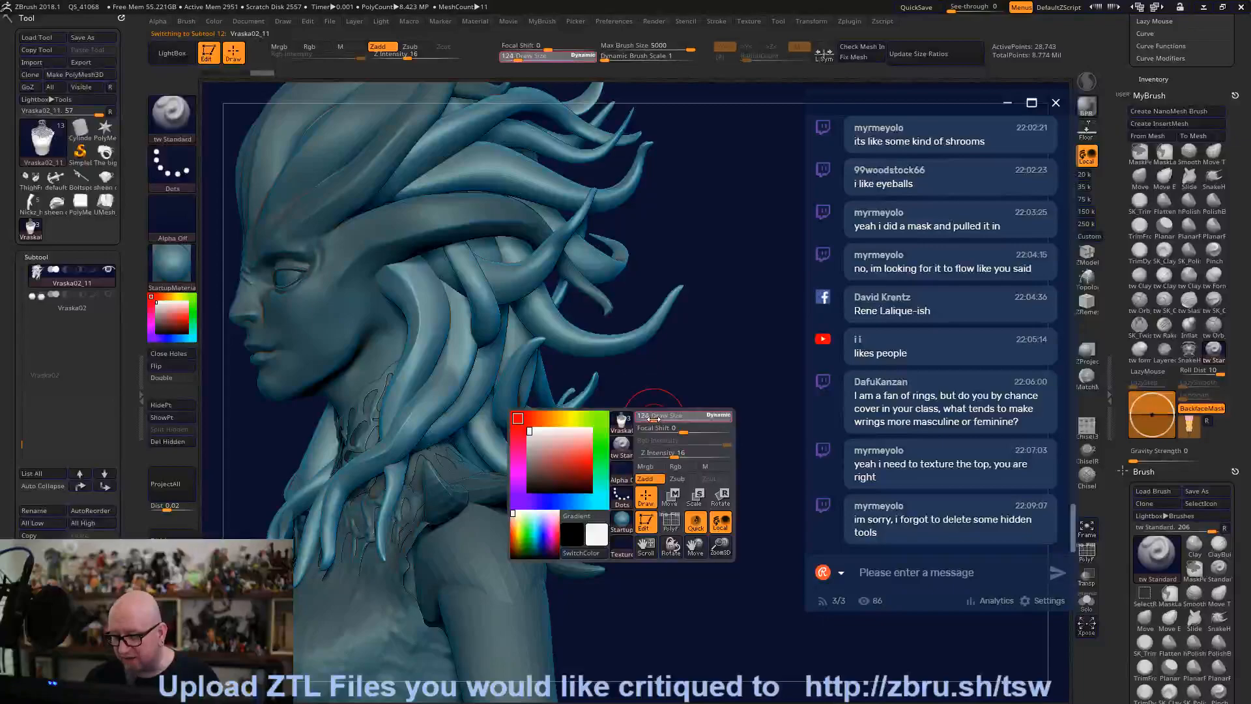
pyautogui.moveTo(649, 417); pyautogui.dragTo(489, 297)
pyautogui.moveTo(505, 310)
pyautogui.mouseDown(button='right')
pyautogui.moveTo(777, 416)
pyautogui.moveTo(695, 349)
pyautogui.moveTo(709, 354)
pyautogui.moveTo(586, 373)
pyautogui.mouseUp(button='right')
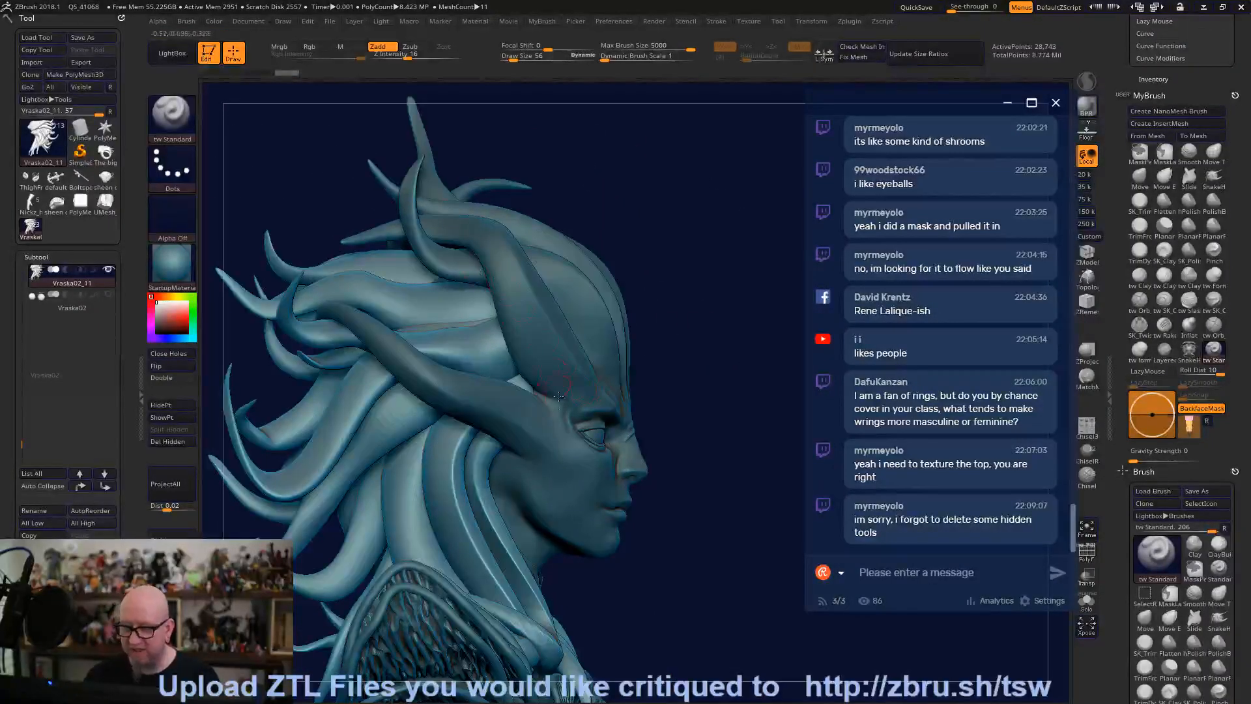
pyautogui.press('space')
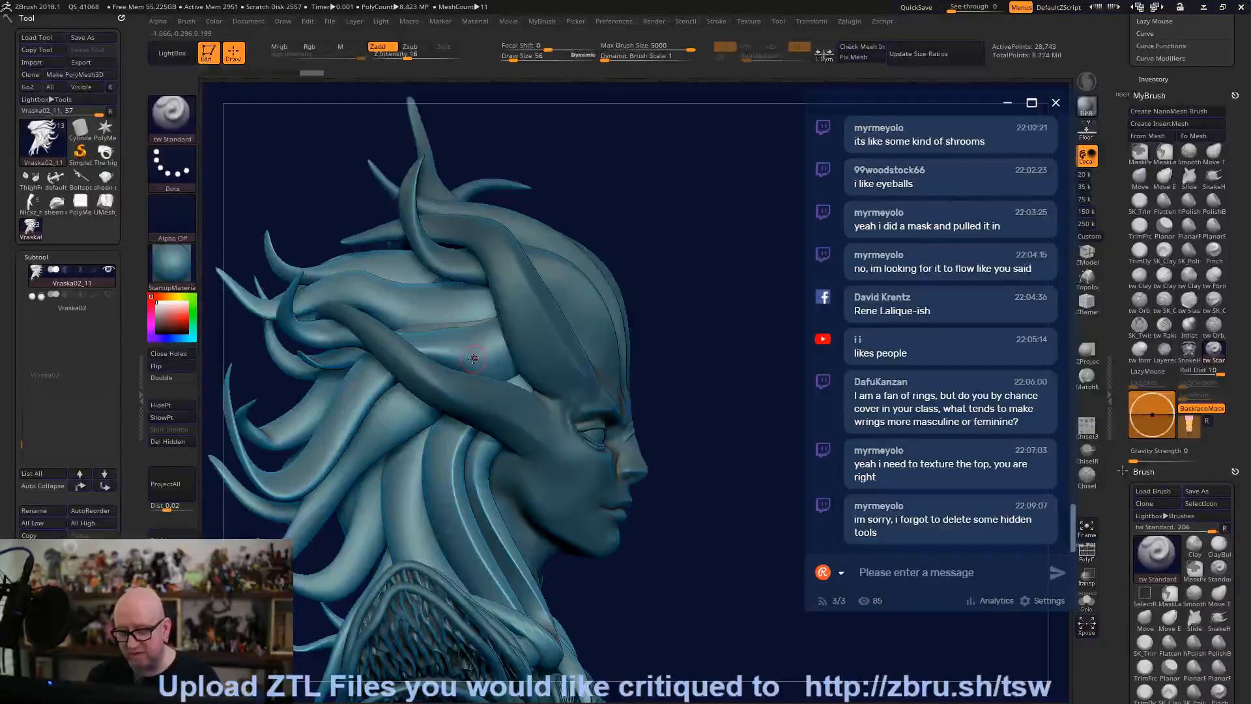
pyautogui.moveTo(407, 55); pyautogui.dragTo(432, 55)
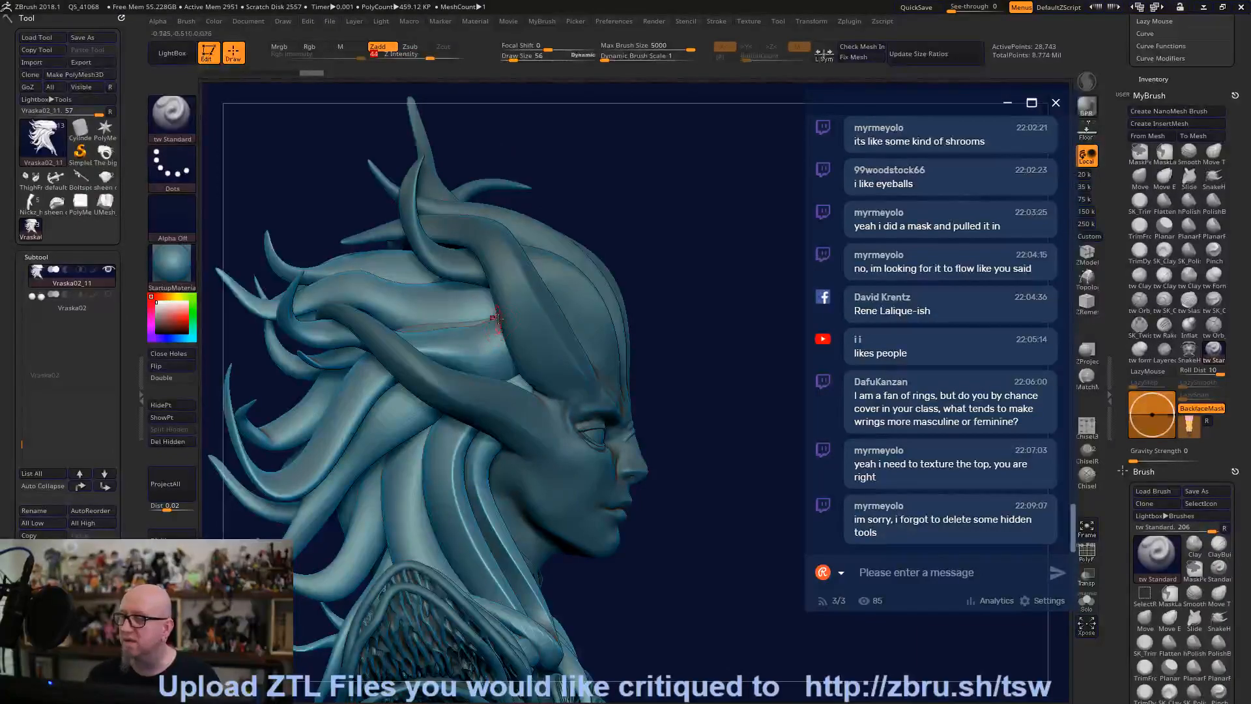
# Try subdividing the tentacle hair mesh by two levels for detail strokes, and undo the subdivisions.
pyautogui.click(171, 535)
pyautogui.click(172, 536)
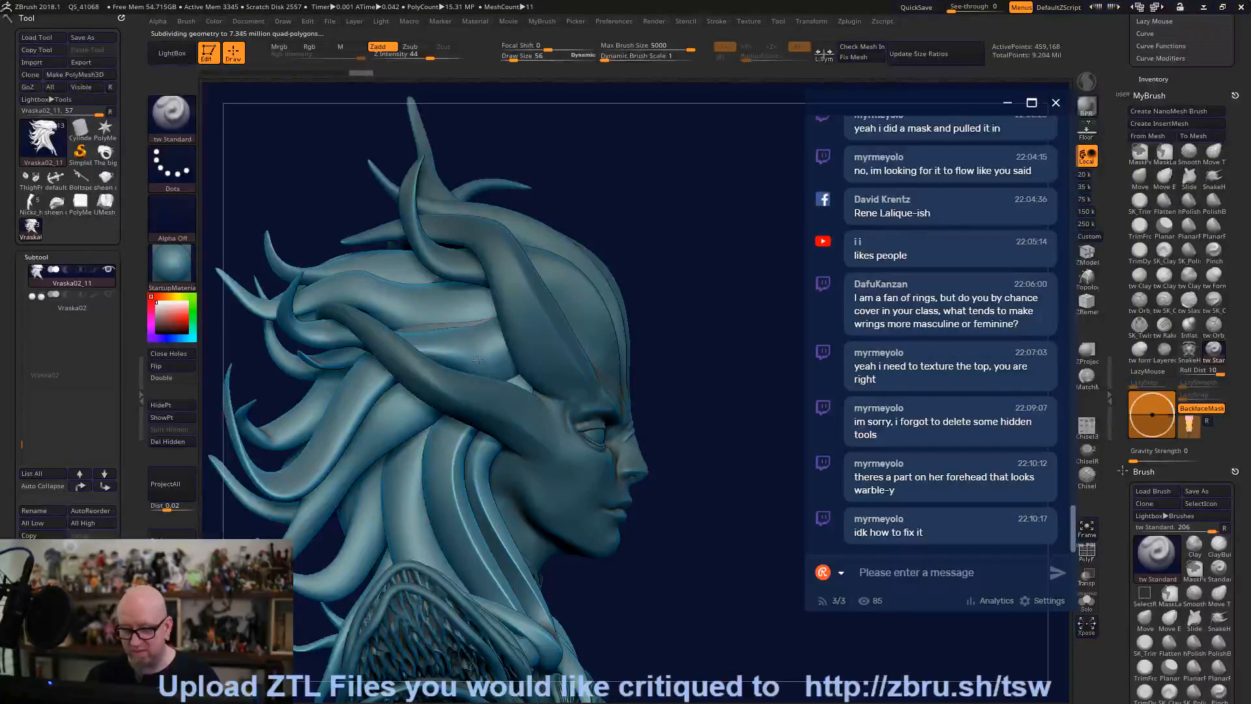
pyautogui.moveTo(690, 479); pyautogui.dragTo(691, 472)
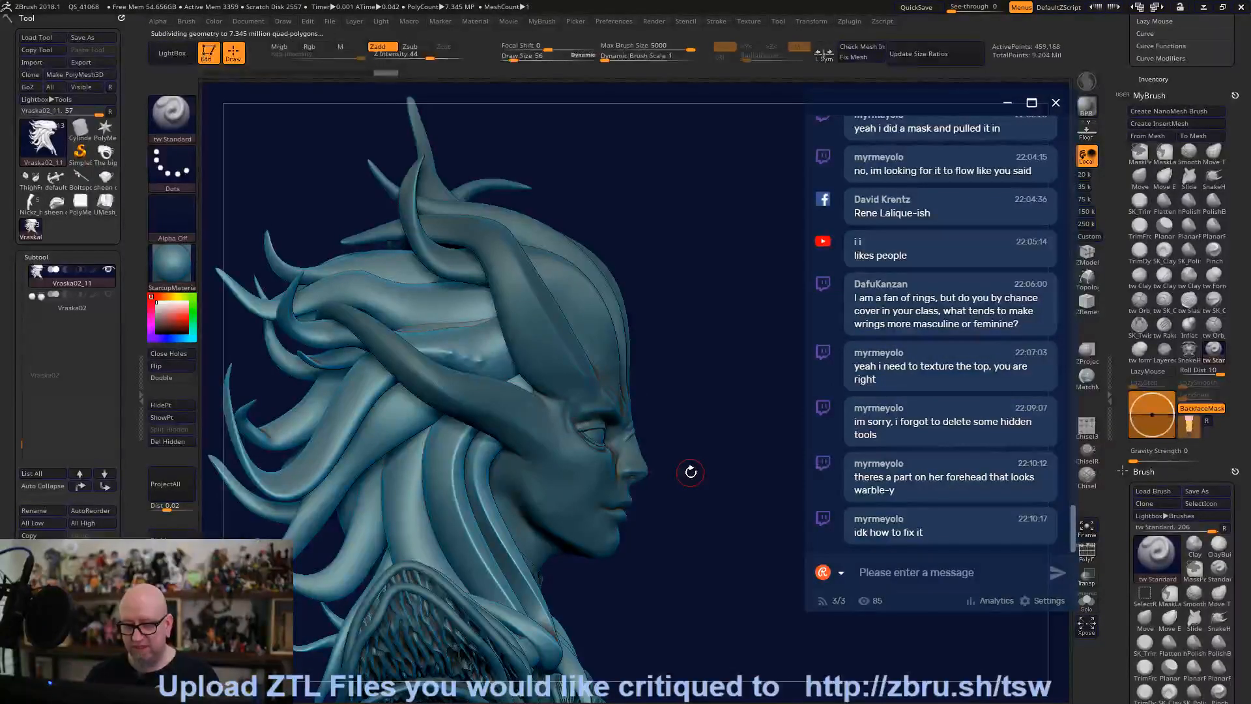
pyautogui.press('ctrl')
pyautogui.press('ctrl')
pyautogui.hotkey('shift', 'd')
pyautogui.press('ctrl')
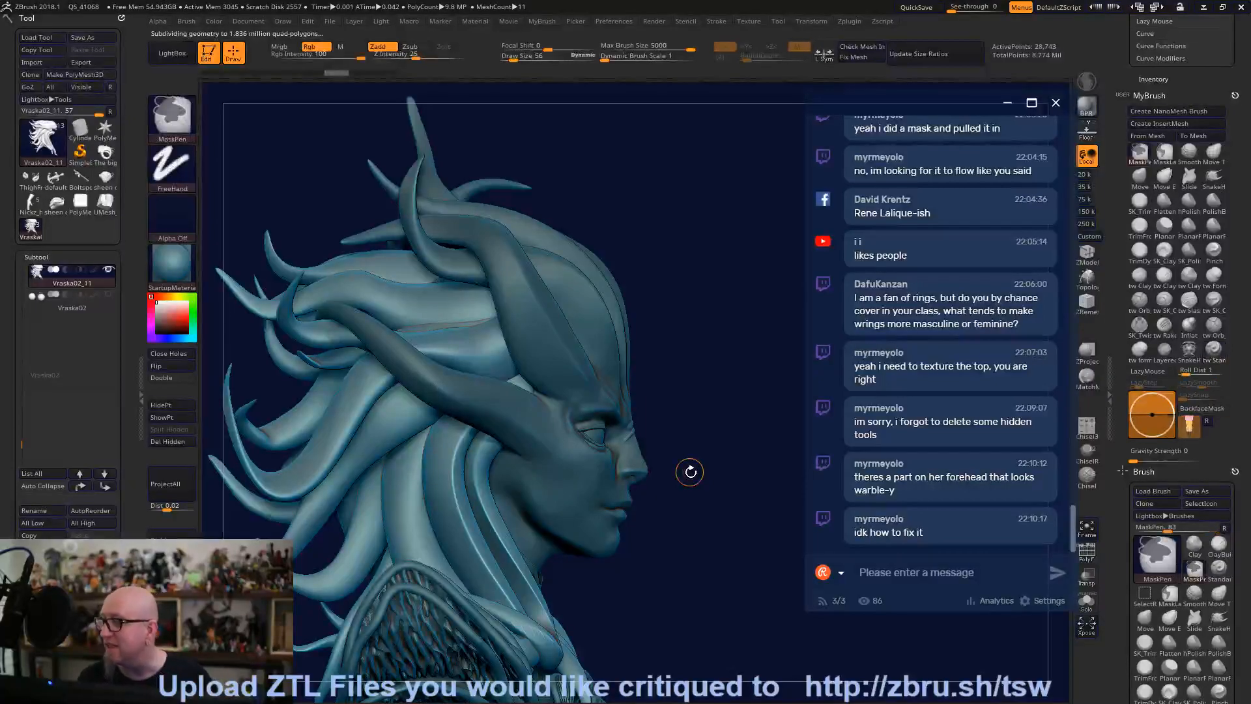
pyautogui.press('ctrl')
# Isolate the tentacle hair subtool Vraska02_11 and turn on its polyframe display.
pyautogui.moveTo(689, 471); pyautogui.dragTo(654, 526)
pyautogui.moveTo(723, 589); pyautogui.dragTo(703, 584)
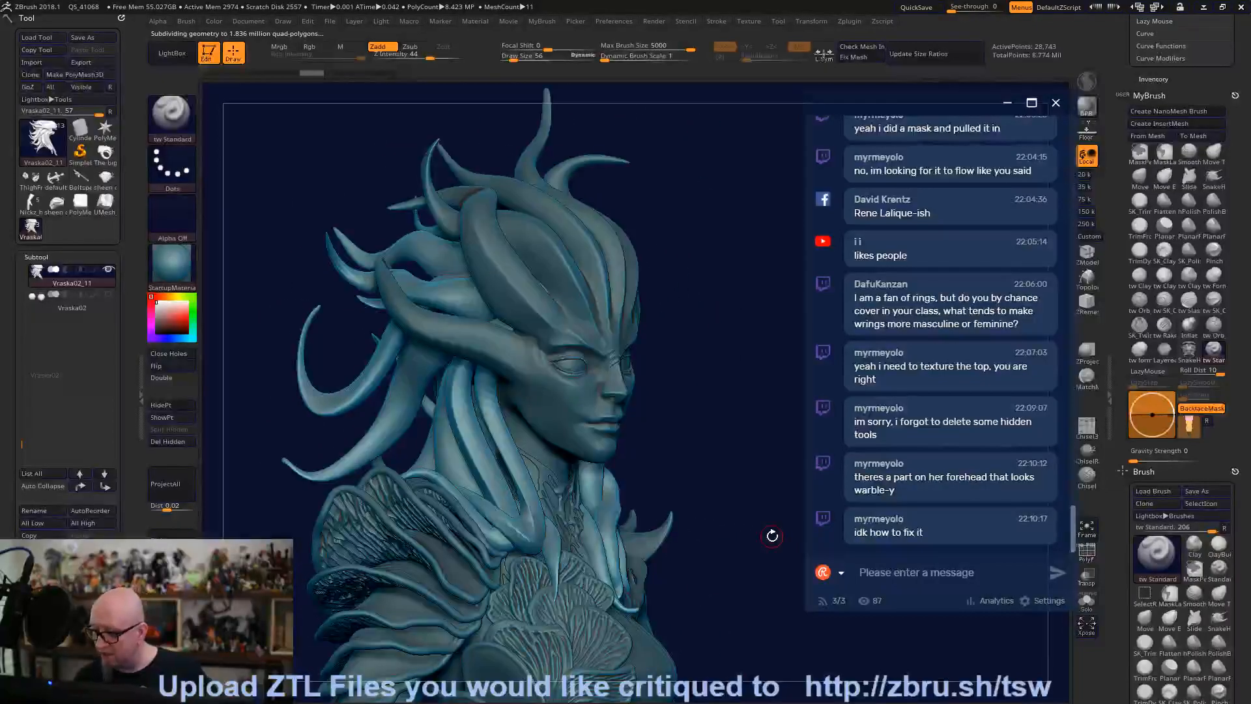
pyautogui.moveTo(712, 558)
pyautogui.mouseDown()
pyautogui.moveTo(722, 555)
pyautogui.moveTo(736, 587)
pyautogui.mouseUp()
pyautogui.moveTo(706, 436)
pyautogui.mouseDown()
pyautogui.moveTo(678, 388)
pyautogui.moveTo(495, 378)
pyautogui.mouseUp()
pyautogui.click(82, 301)
pyautogui.click(108, 294)
pyautogui.moveTo(456, 573); pyautogui.dragTo(523, 560)
pyautogui.press('f')
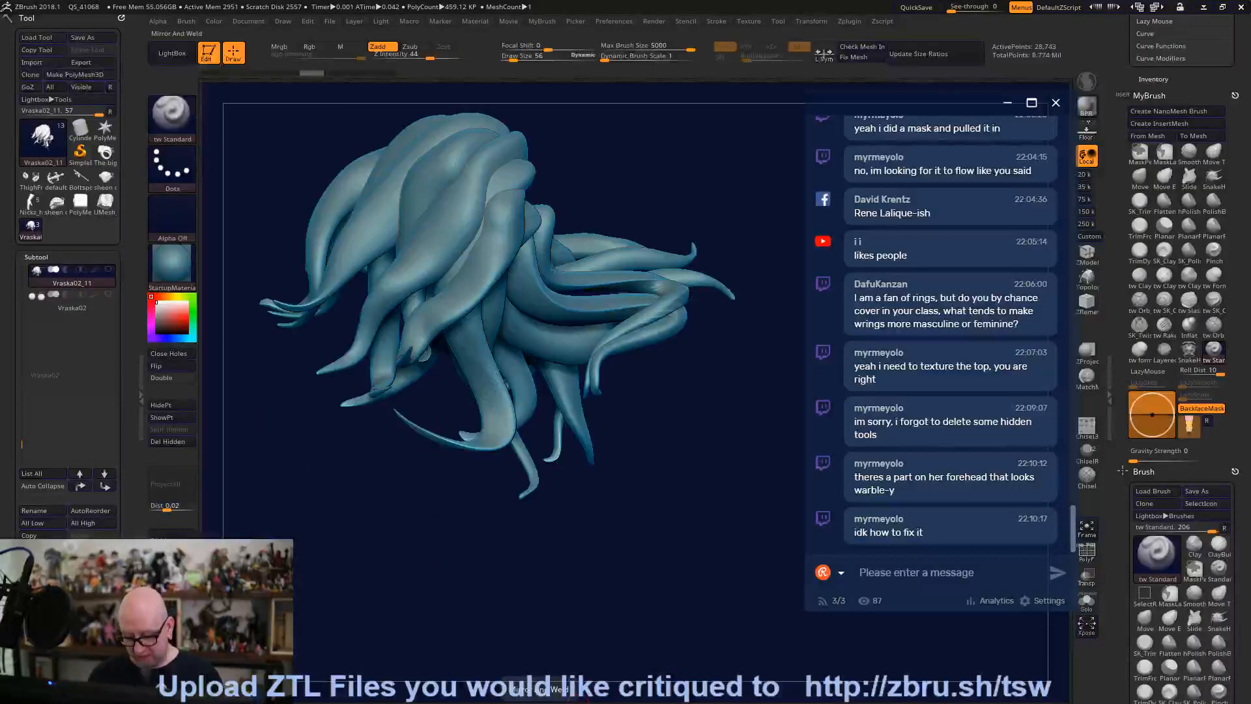
pyautogui.click(1088, 553)
pyautogui.moveTo(553, 608)
pyautogui.mouseDown()
pyautogui.moveTo(560, 483)
pyautogui.moveTo(632, 514)
pyautogui.moveTo(707, 509)
pyautogui.moveTo(677, 534)
pyautogui.moveTo(633, 435)
pyautogui.mouseUp()
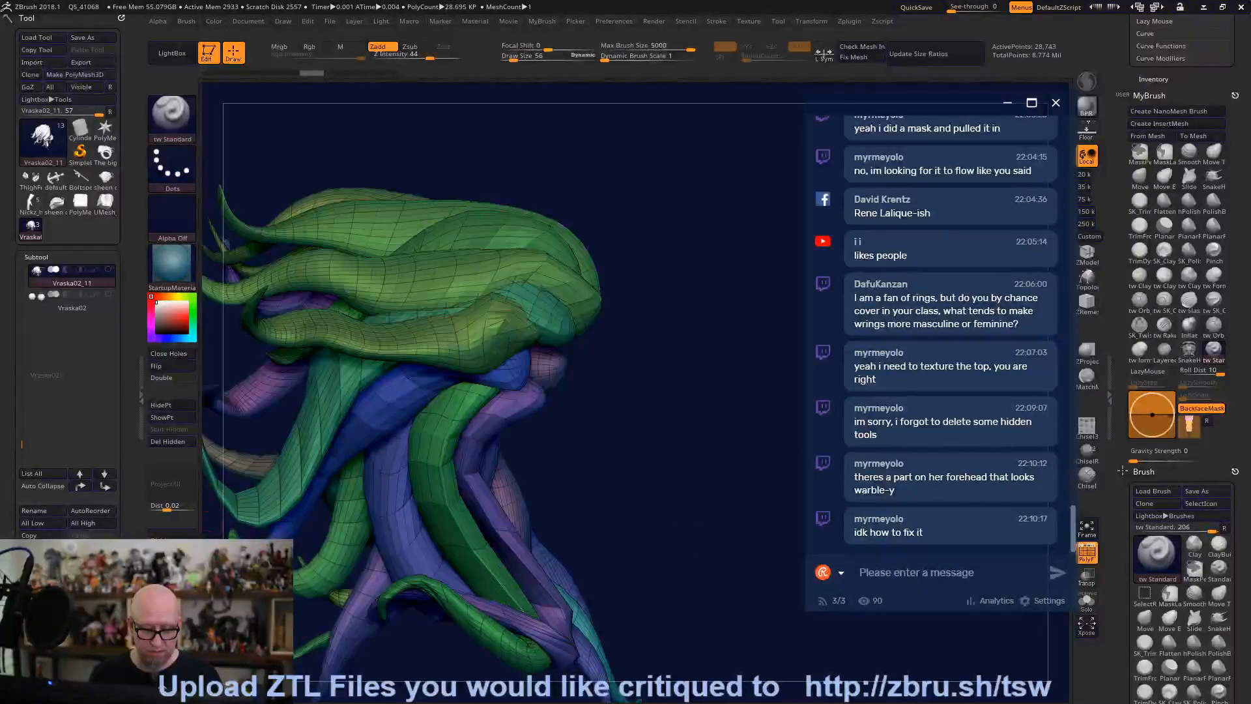
pyautogui.moveTo(654, 417); pyautogui.dragTo(685, 335)
# Reshape the root of the lower green side tentacle with Move Topological at draw size 189 and smooth its surface.
pyautogui.click(1214, 154)
pyautogui.press('space')
pyautogui.moveTo(549, 372); pyautogui.dragTo(559, 372)
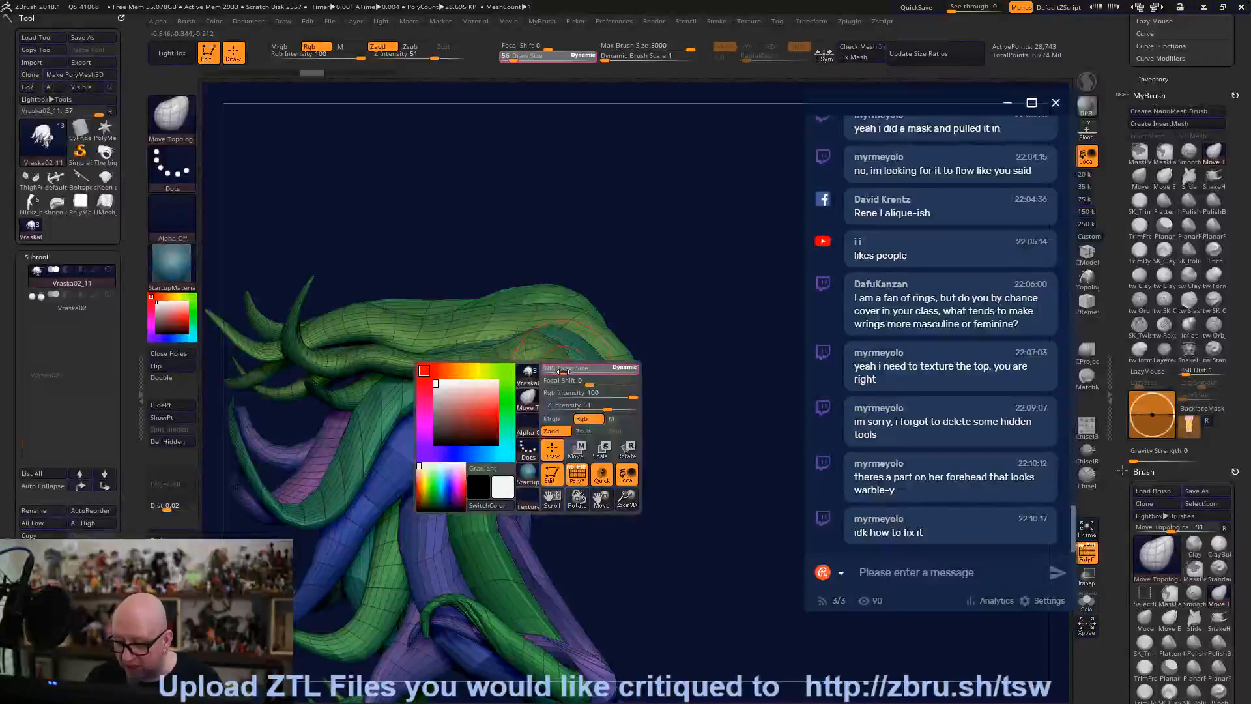
pyautogui.moveTo(680, 333)
pyautogui.mouseDown()
pyautogui.moveTo(693, 315)
pyautogui.moveTo(575, 378)
pyautogui.mouseUp()
pyautogui.press('space')
pyautogui.moveTo(576, 379); pyautogui.dragTo(518, 402)
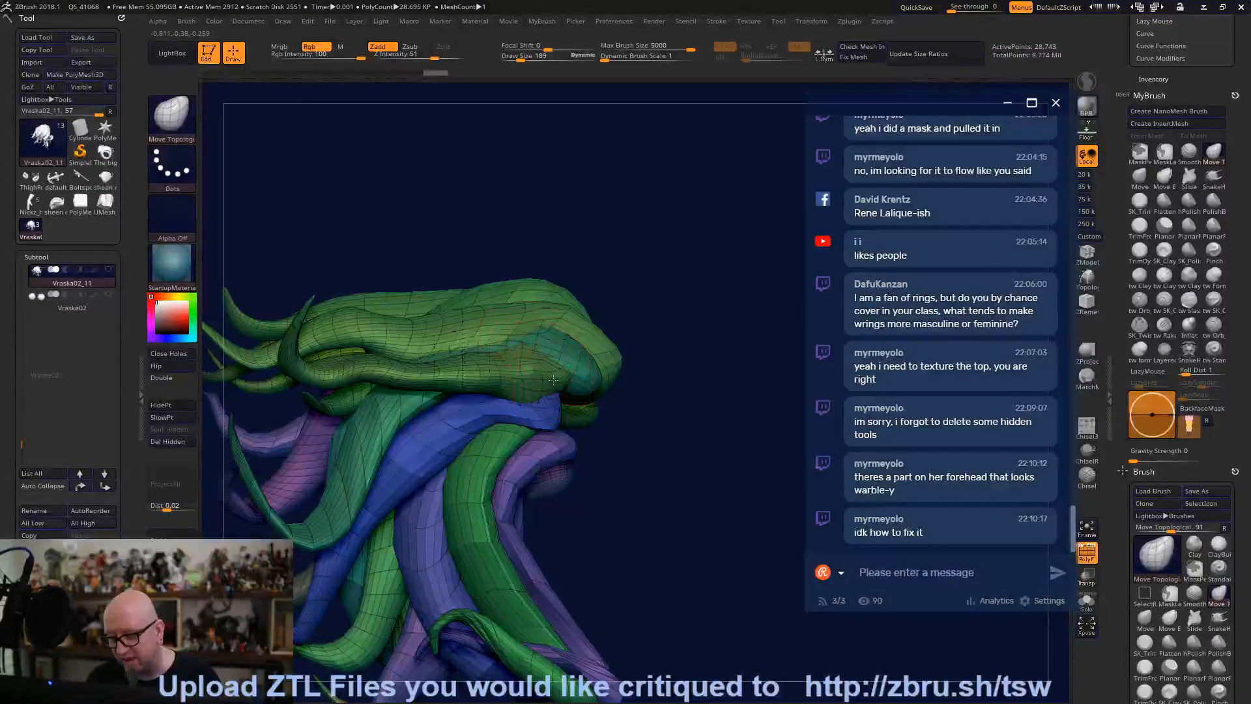
pyautogui.press('shift')
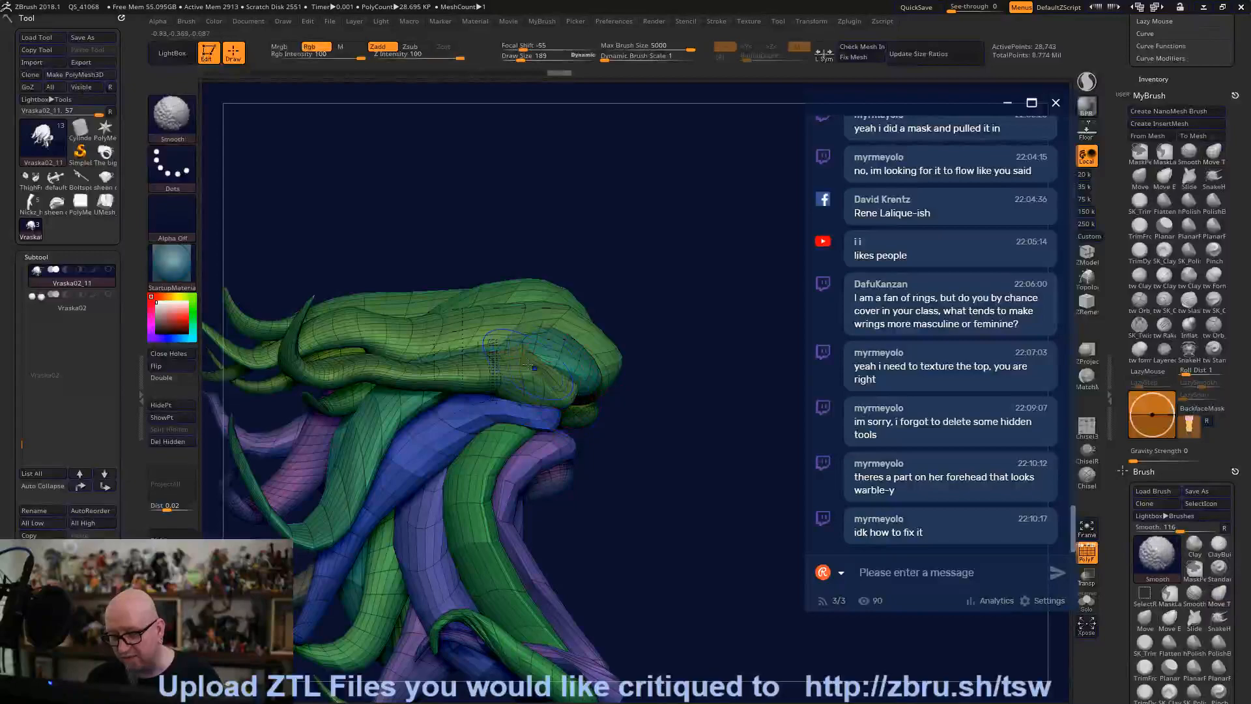
pyautogui.keyDown('shift'); pyautogui.moveTo(539, 371); pyautogui.dragTo(520, 367); pyautogui.keyUp('shift')
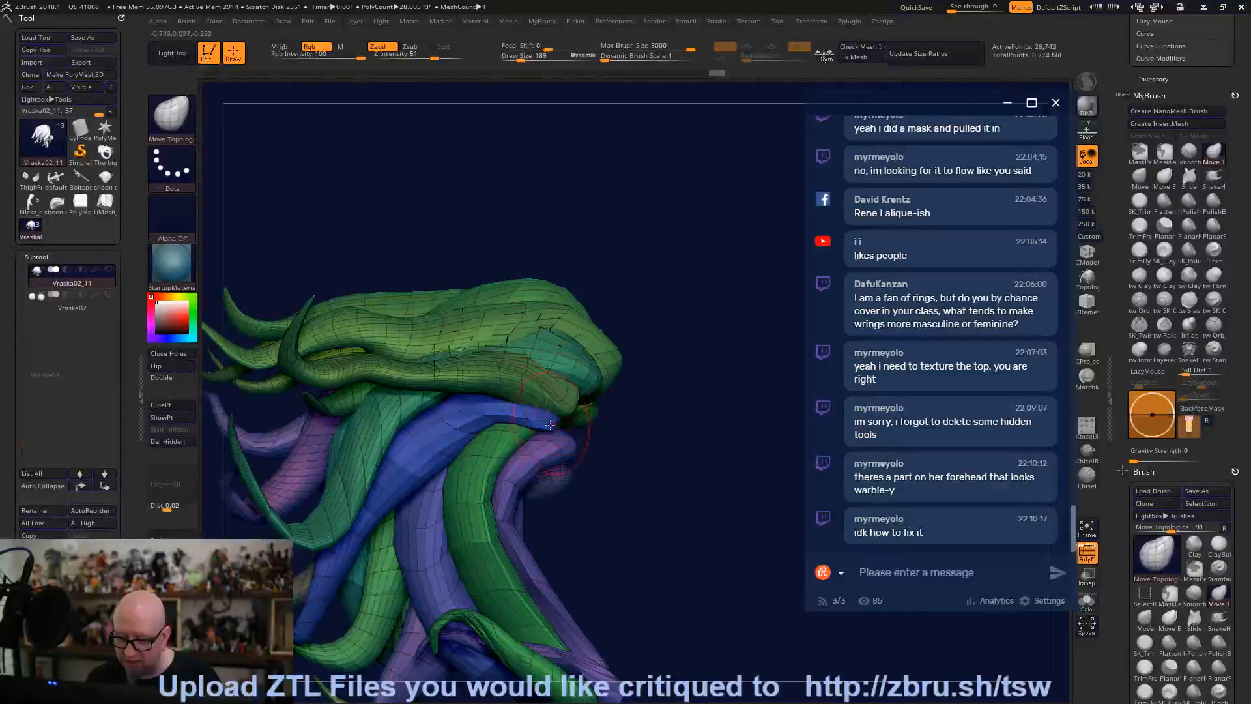
# Round out the front end of the lower green side tentacle and tuck it against the roots at the forehead.
pyautogui.moveTo(676, 392)
pyautogui.mouseDown()
pyautogui.moveTo(679, 340)
pyautogui.moveTo(695, 326)
pyautogui.moveTo(582, 442)
pyautogui.moveTo(571, 414)
pyautogui.mouseUp()
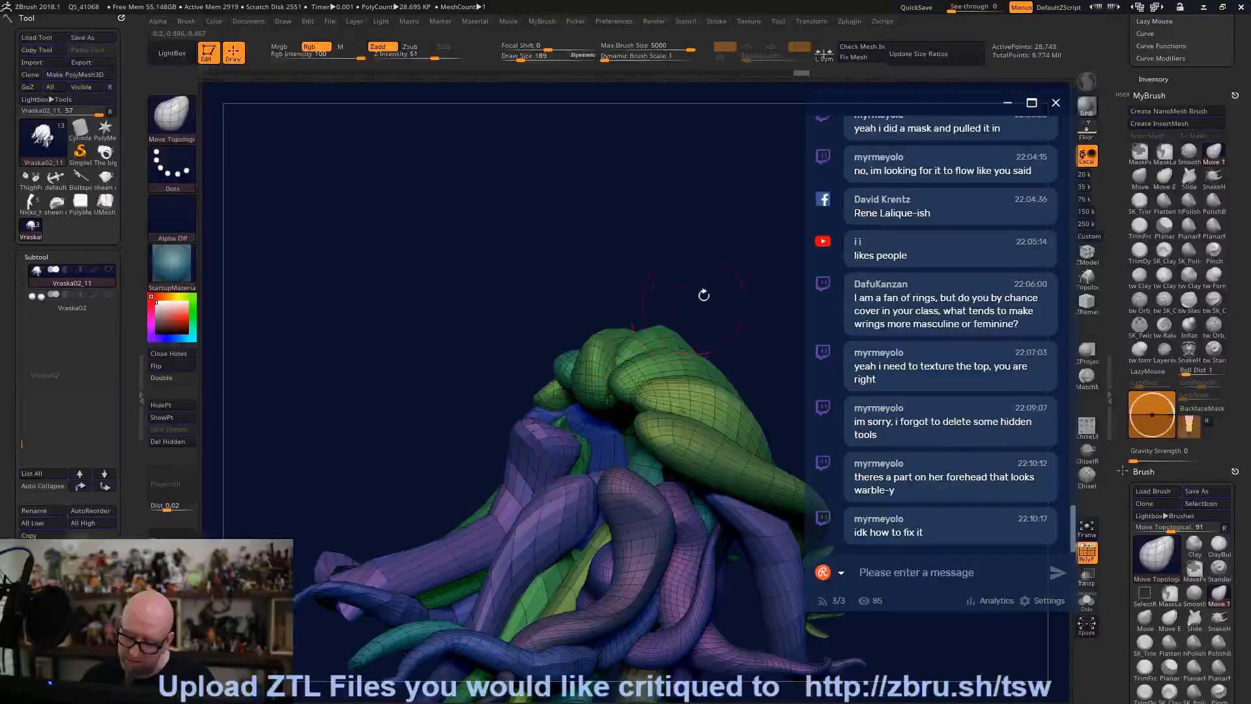
pyautogui.moveTo(694, 301); pyautogui.dragTo(606, 391)
pyautogui.moveTo(569, 431); pyautogui.dragTo(681, 372)
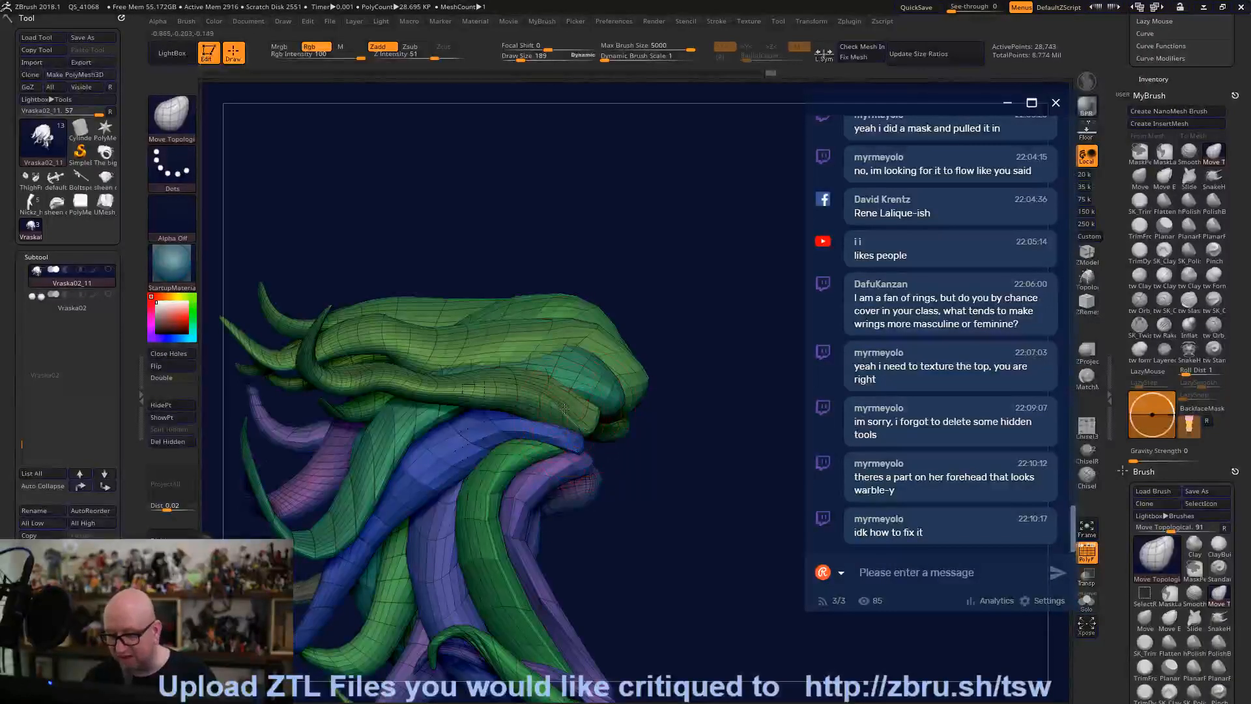
pyautogui.press('shift')
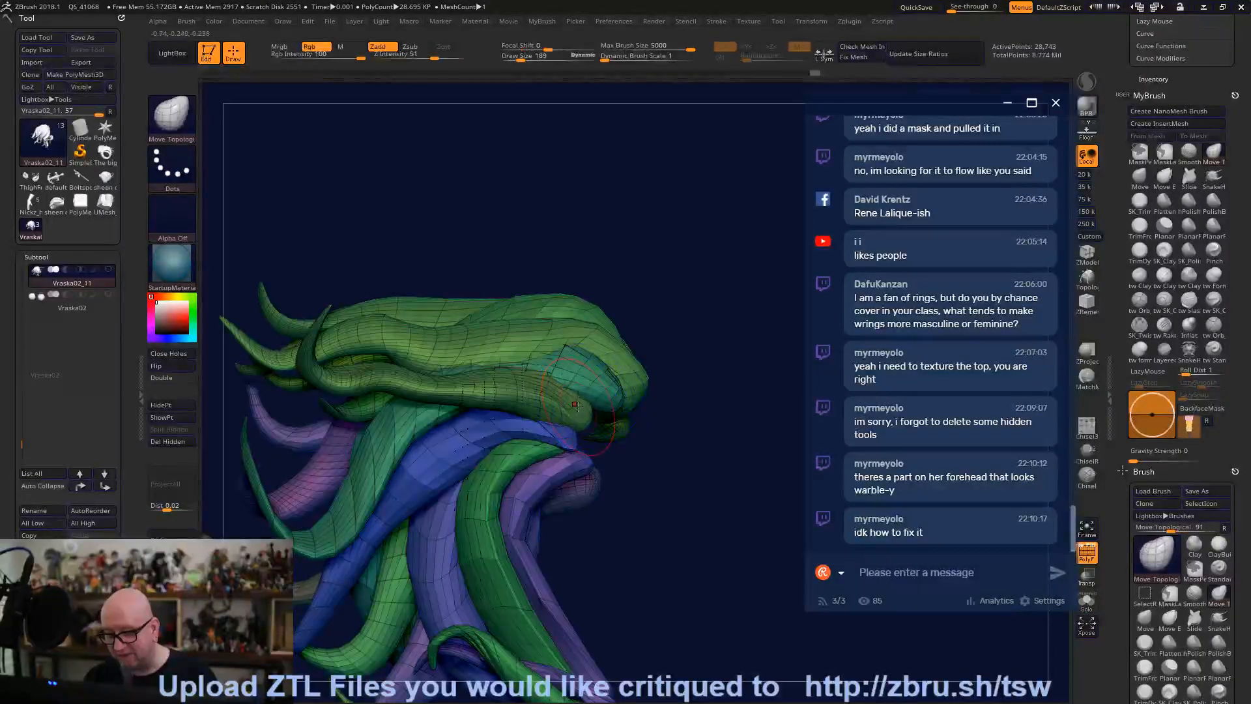
pyautogui.moveTo(620, 404)
pyautogui.mouseDown(button='right')
pyautogui.moveTo(658, 338)
pyautogui.moveTo(701, 308)
pyautogui.moveTo(541, 387)
pyautogui.mouseUp(button='right')
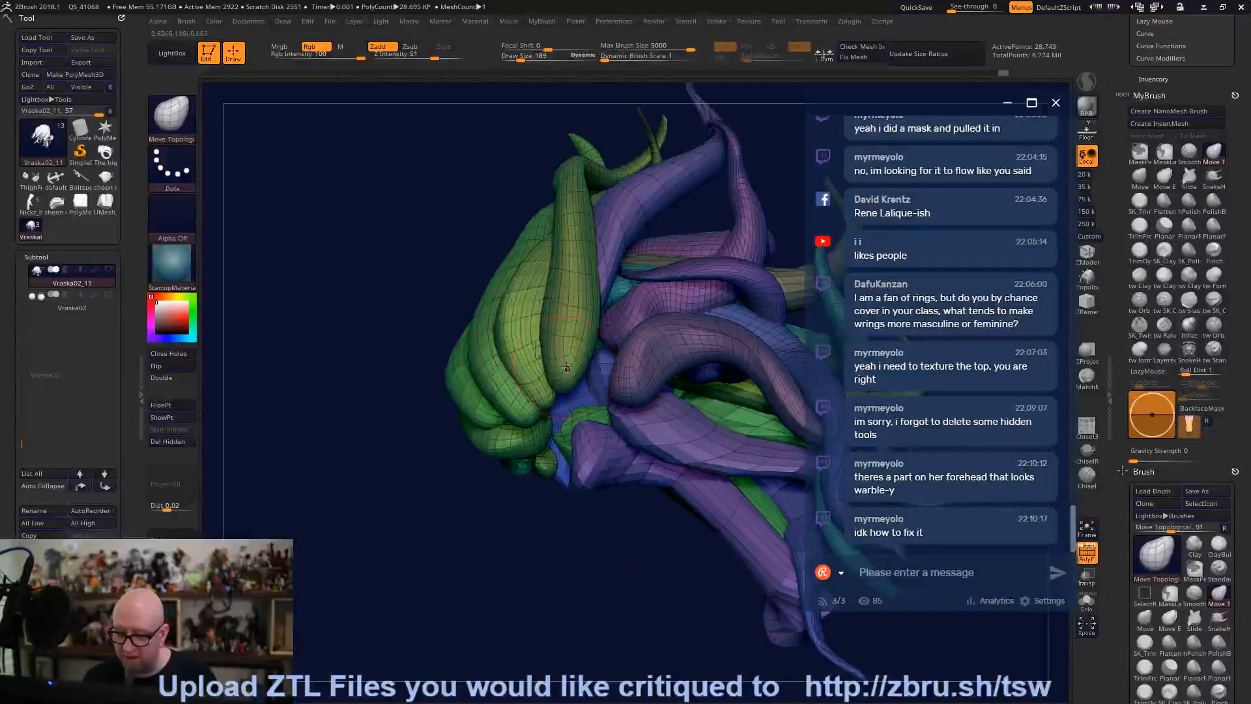
# Pull the root of the opposite green side tentacle down over the purple roots and smooth the tentacles beneath it.
pyautogui.moveTo(567, 528); pyautogui.dragTo(707, 514, button='right')
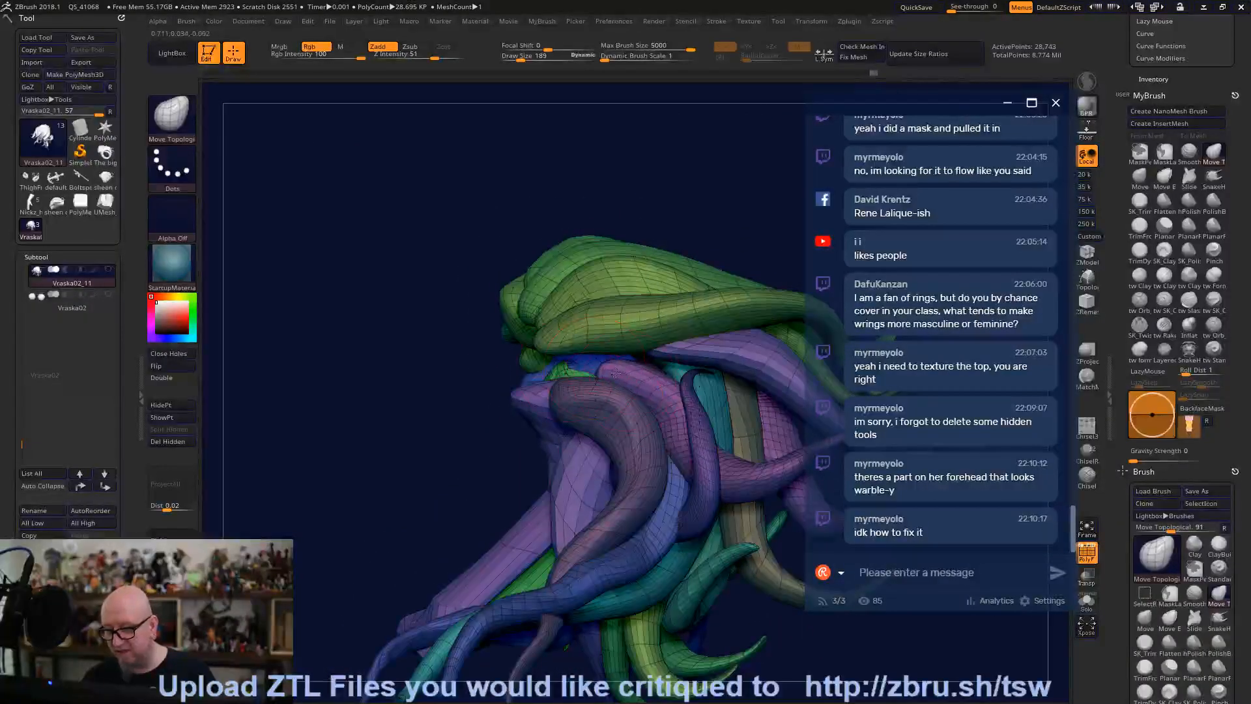
pyautogui.moveTo(413, 480); pyautogui.dragTo(420, 514, button='right')
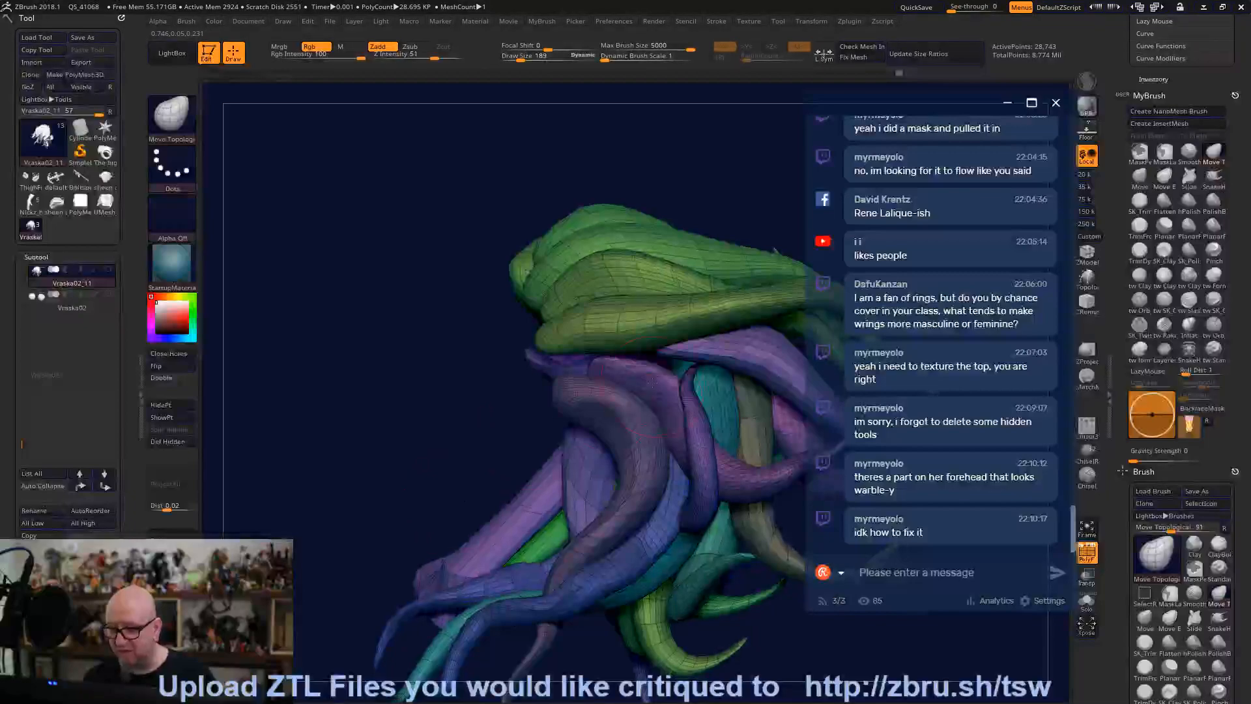
pyautogui.press('shift')
pyautogui.keyDown('shift'); pyautogui.moveTo(656, 376); pyautogui.dragTo(627, 373); pyautogui.keyUp('shift')
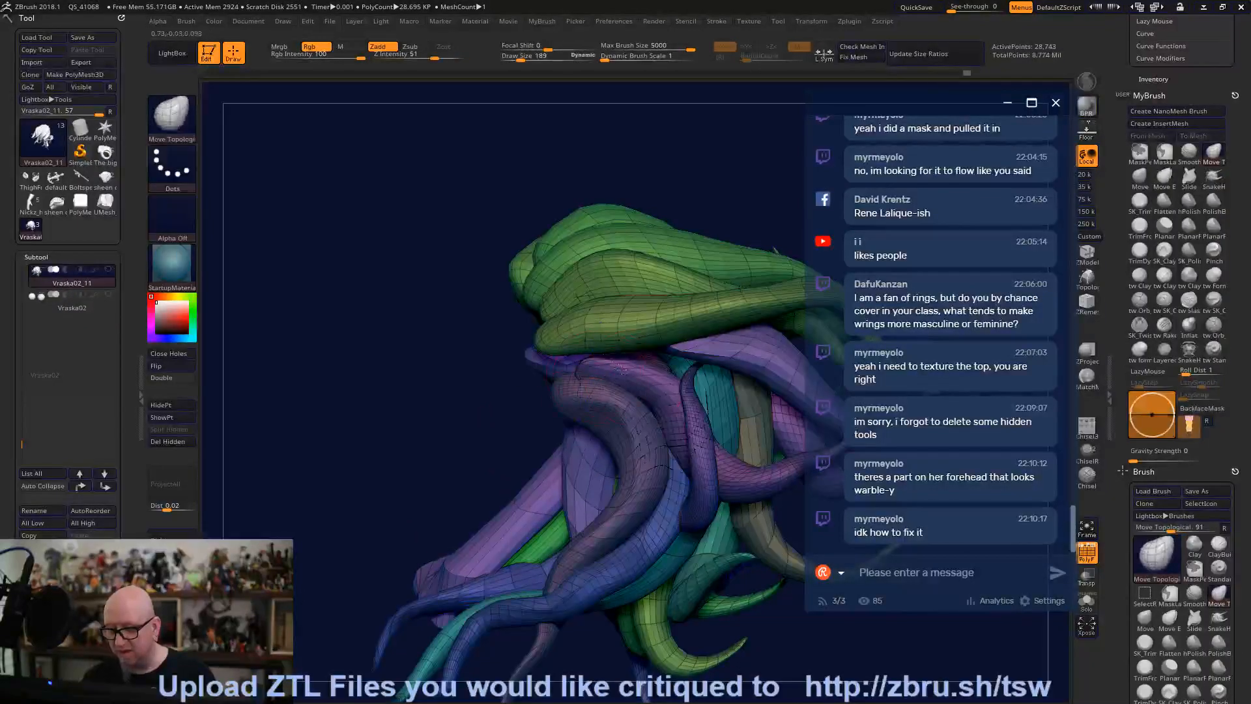
# Tuck the root of the upper purple side tentacle beneath the green one with Move Topological and smooth the transition.
pyautogui.moveTo(793, 299); pyautogui.dragTo(668, 208, button='right')
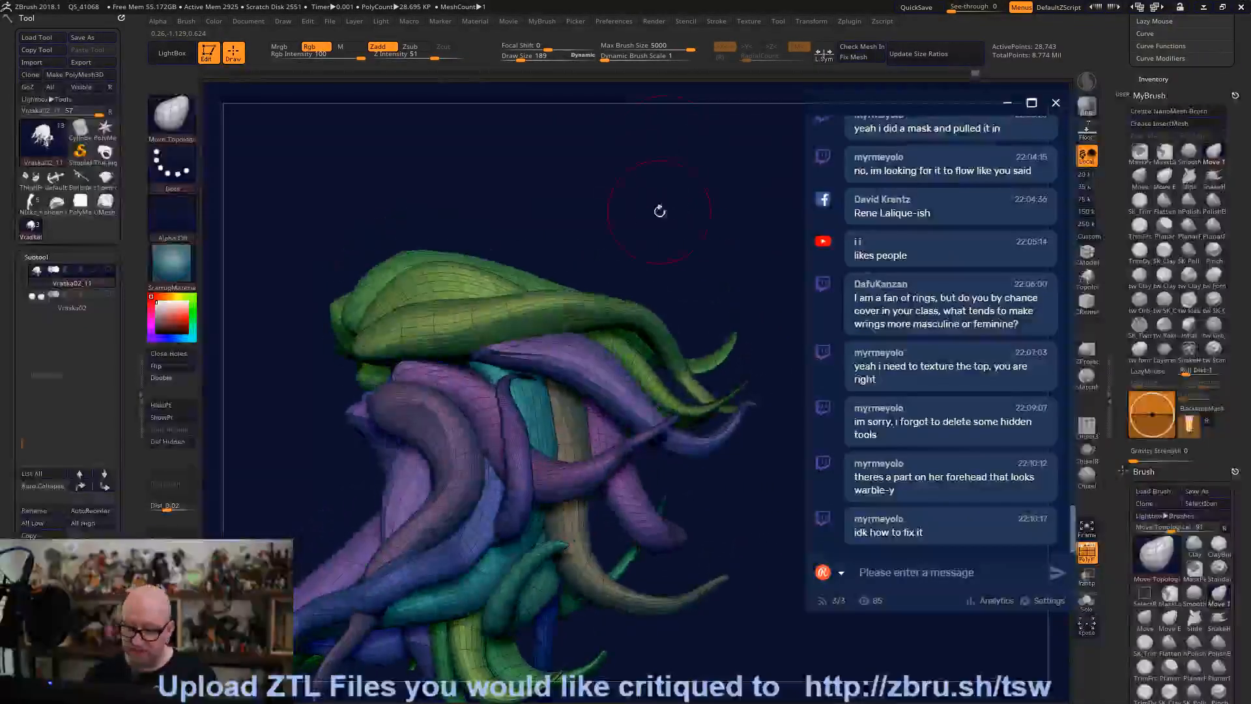
pyautogui.moveTo(476, 353); pyautogui.dragTo(469, 353, button='right')
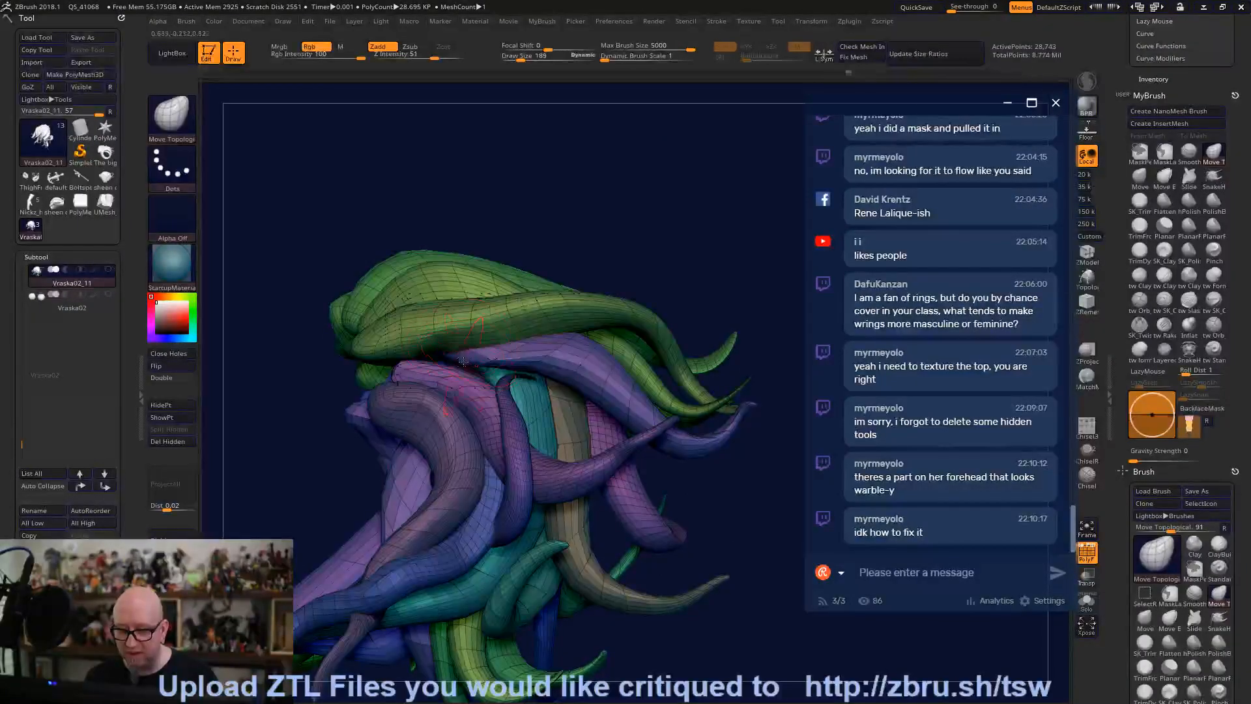
pyautogui.moveTo(459, 352)
pyautogui.mouseDown(button='right')
pyautogui.moveTo(698, 187)
pyautogui.moveTo(453, 350)
pyautogui.mouseUp(button='right')
pyautogui.press('shift')
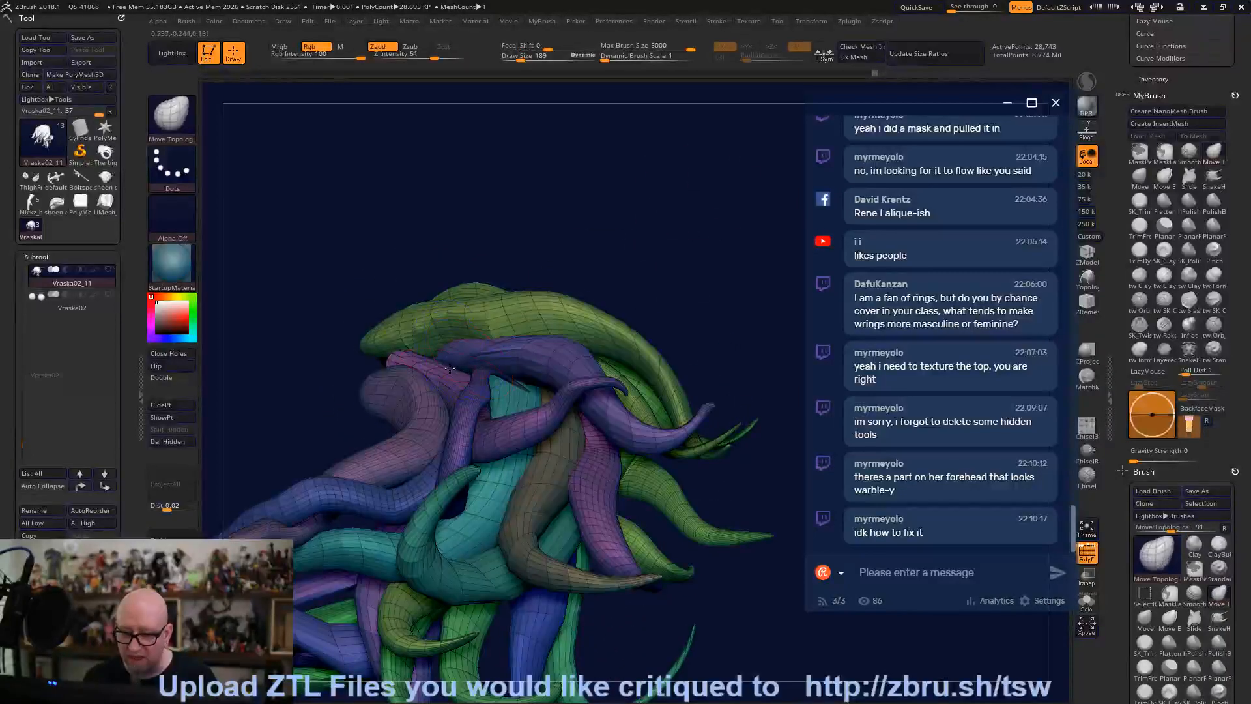
pyautogui.moveTo(703, 224); pyautogui.dragTo(436, 354, button='right')
pyautogui.press('shift')
pyautogui.moveTo(524, 345)
pyautogui.mouseDown(button='right')
pyautogui.moveTo(723, 212)
pyautogui.moveTo(662, 187)
pyautogui.mouseUp(button='right')
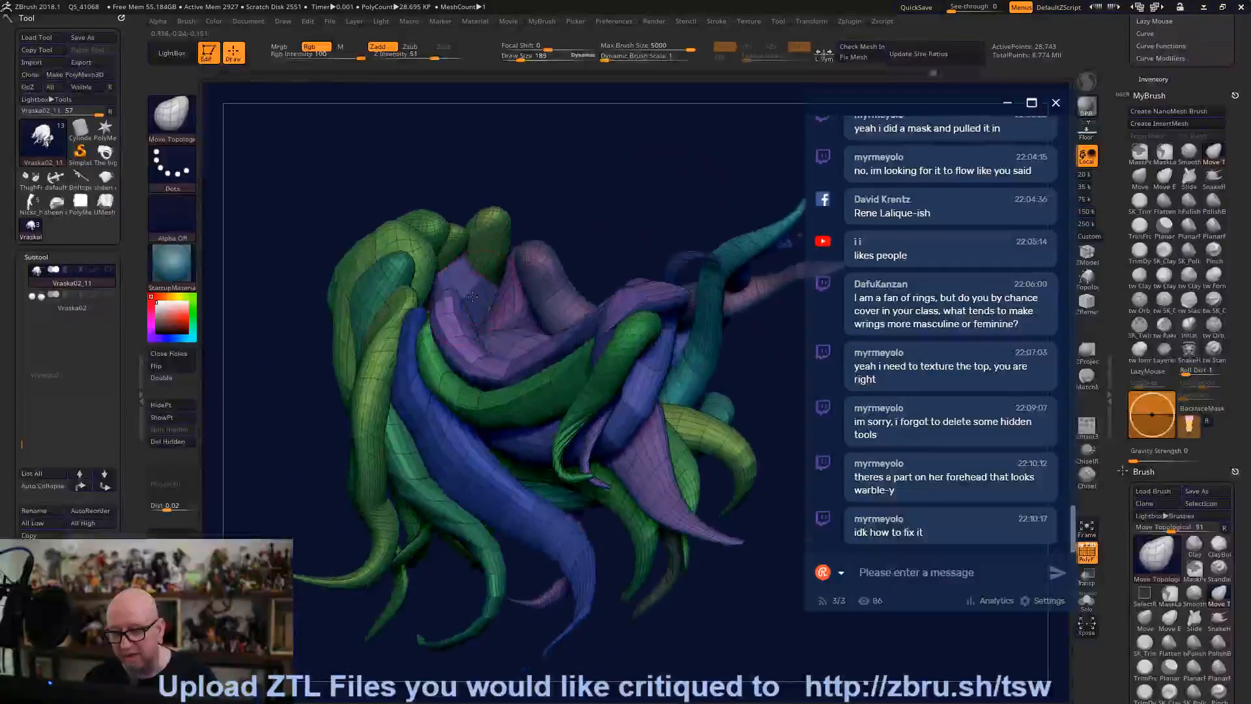
# Smooth the faceted purple tentacle roots above the forehead.
pyautogui.press('shift')
pyautogui.keyDown('shift'); pyautogui.moveTo(438, 289); pyautogui.dragTo(454, 277); pyautogui.keyUp('shift')
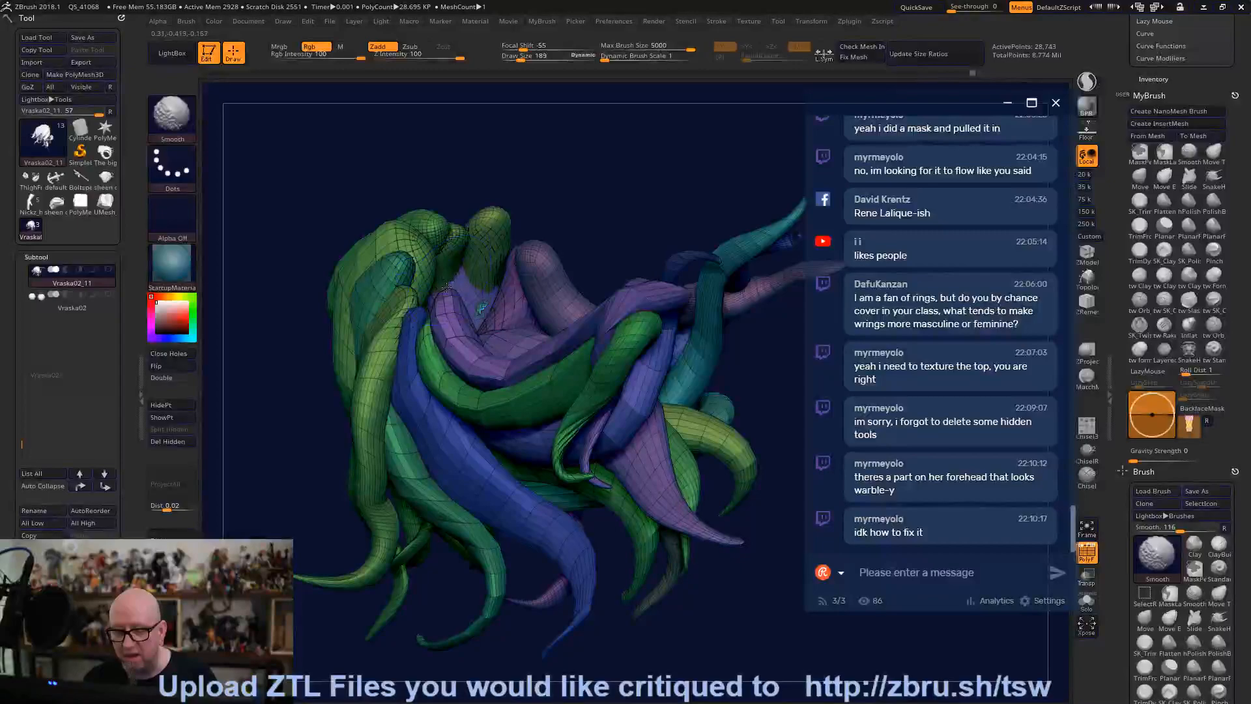
pyautogui.moveTo(454, 281)
pyautogui.mouseDown(button='right')
pyautogui.moveTo(680, 269)
pyautogui.moveTo(625, 228)
pyautogui.moveTo(567, 136)
pyautogui.moveTo(554, 157)
pyautogui.mouseUp(button='right')
# Isolate the purple side tentacle and reshape and smooth its root with Move Topological at draw size 304.
pyautogui.keyDown('ctrl'); pyautogui.keyDown('shift'); pyautogui.click(572, 325); pyautogui.keyUp('shift'); pyautogui.keyUp('ctrl')
pyautogui.press('space')
pyautogui.moveTo(538, 238); pyautogui.dragTo(549, 238)
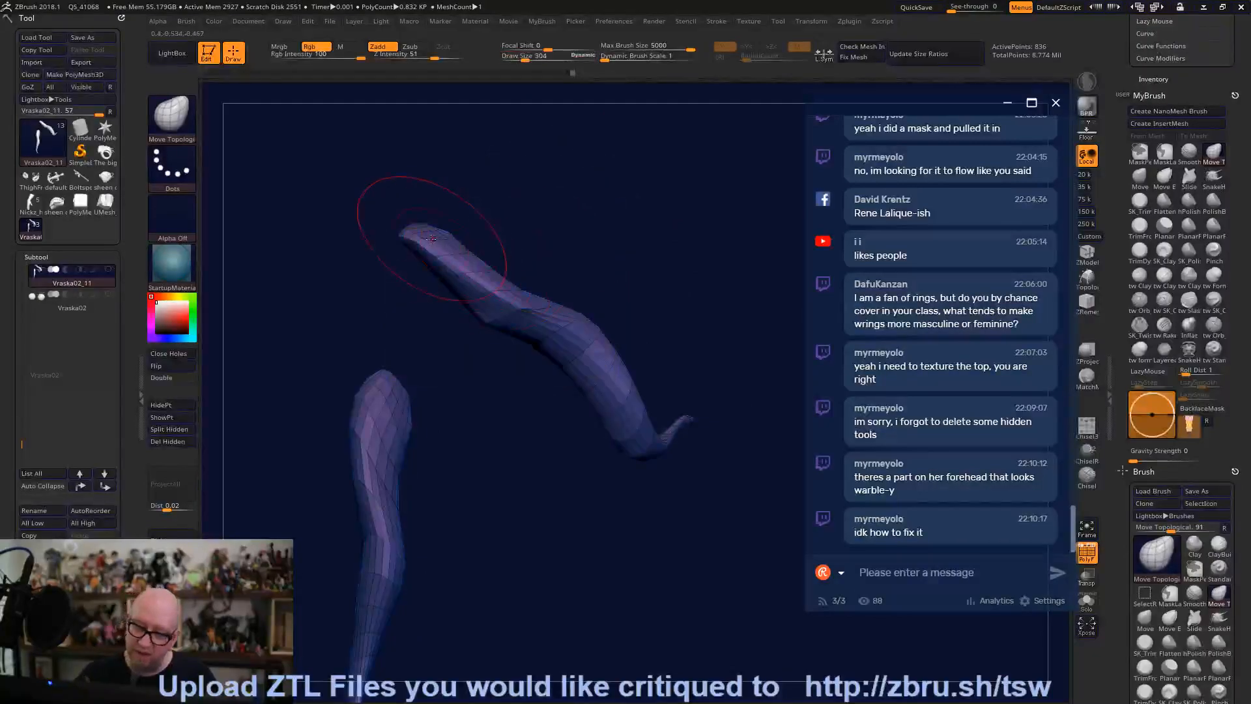
pyautogui.press('shift')
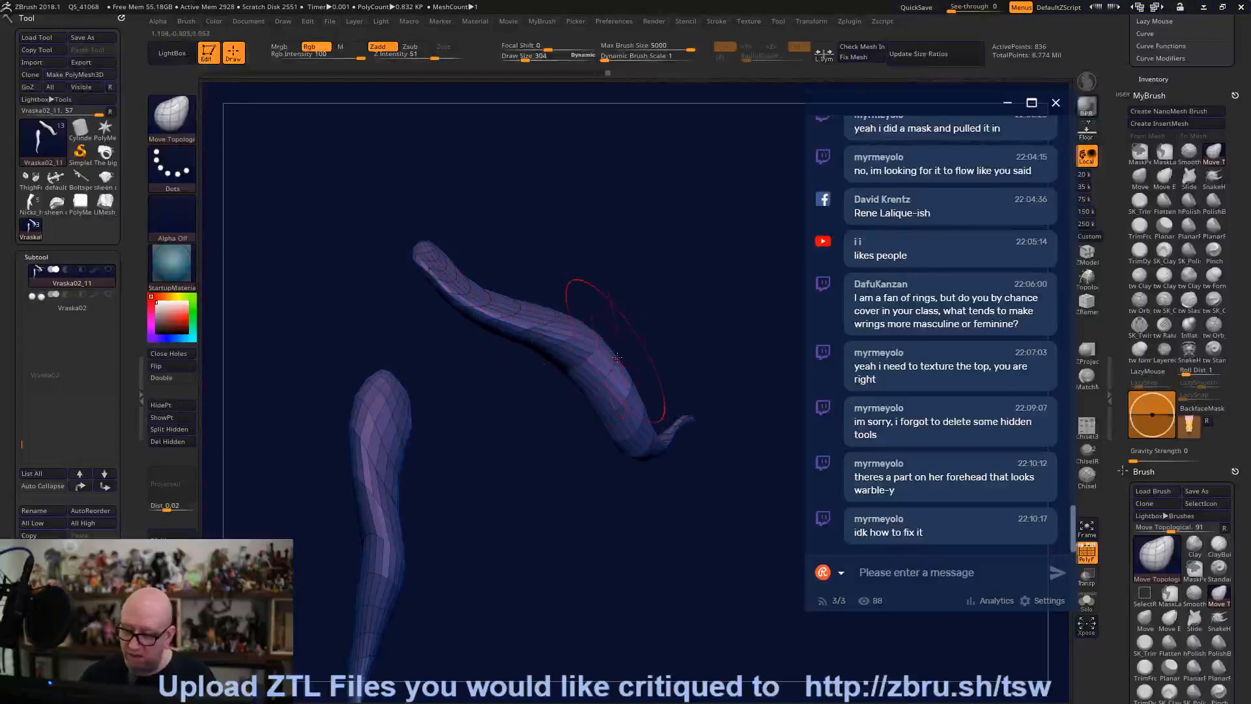
# Isolate the pink side tentacle, thicken its flattened root with the Inflat brush at Z Intensity 10, and show all tentacles again.
pyautogui.keyDown('ctrl'); pyautogui.keyDown('shift'); pyautogui.click(478, 432); pyautogui.keyUp('shift'); pyautogui.keyUp('ctrl')
pyautogui.moveTo(623, 536); pyautogui.dragTo(544, 524)
pyautogui.keyDown('ctrl'); pyautogui.keyDown('shift'); pyautogui.click(449, 361); pyautogui.keyUp('shift'); pyautogui.keyUp('ctrl')
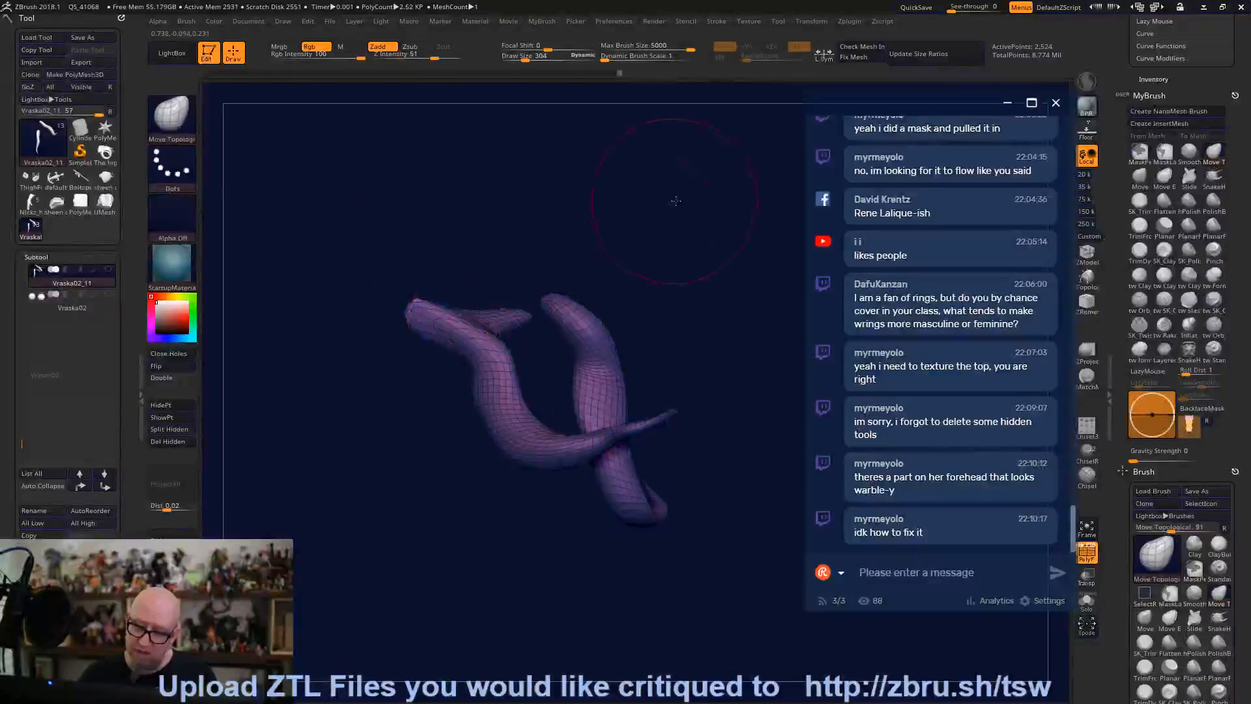
pyautogui.moveTo(673, 198); pyautogui.dragTo(576, 298)
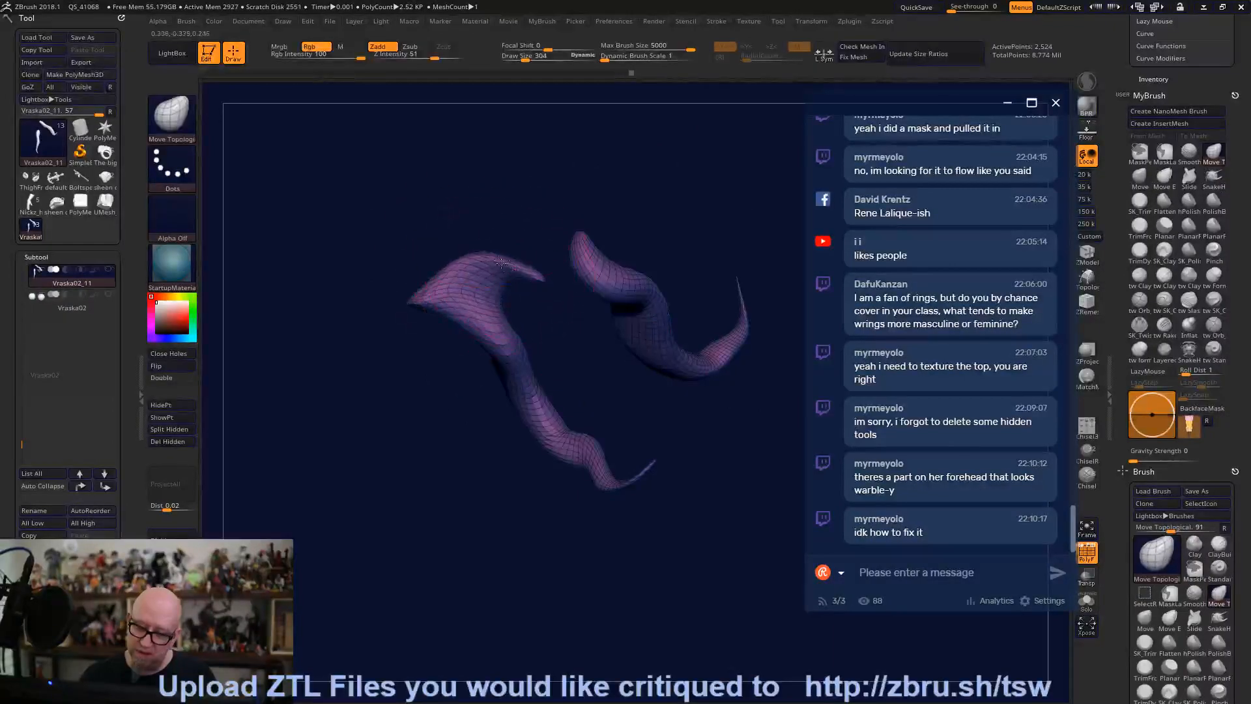
pyautogui.moveTo(587, 191); pyautogui.dragTo(715, 346)
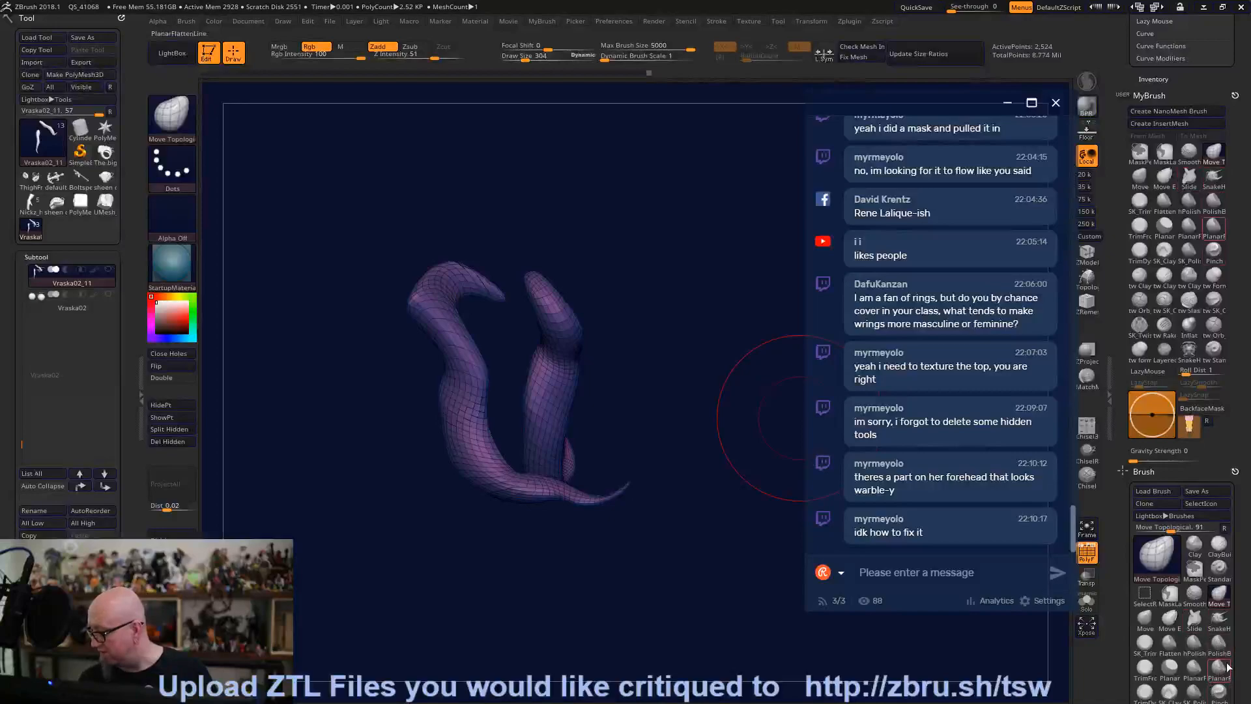
pyautogui.click(1187, 324)
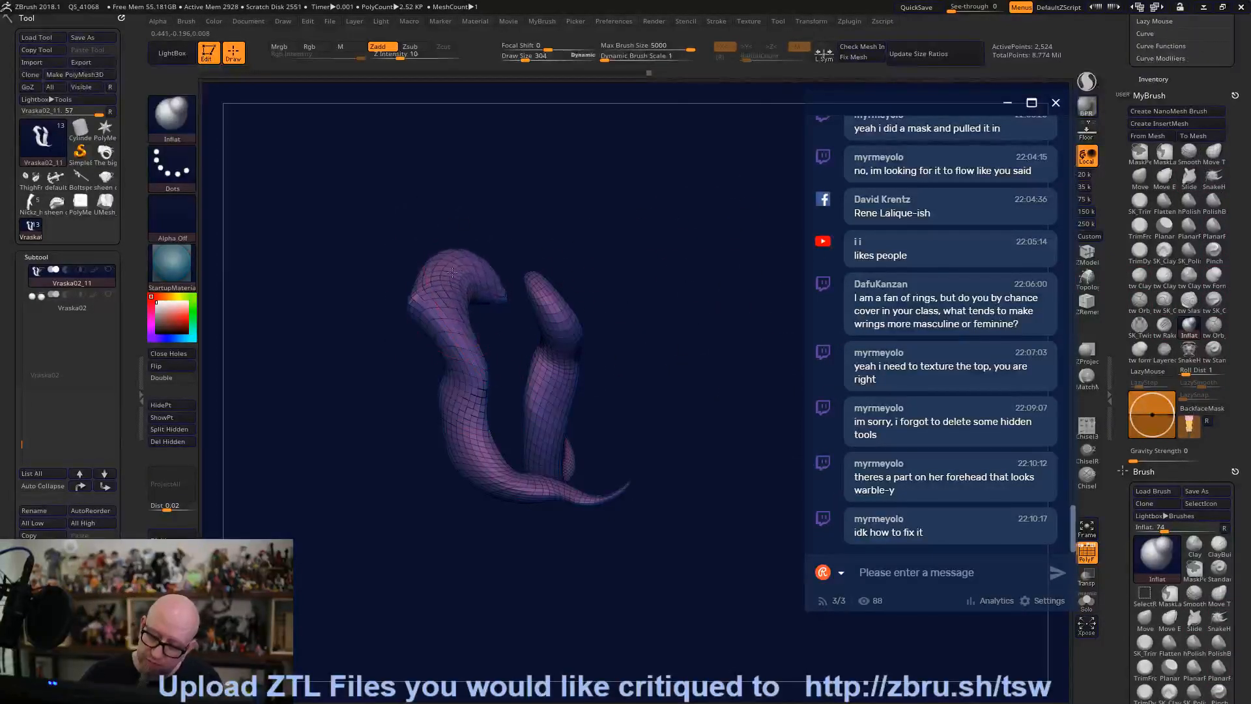
pyautogui.keyDown('ctrl'); pyautogui.keyDown('shift'); pyautogui.click(711, 313); pyautogui.keyUp('shift'); pyautogui.keyUp('ctrl')
# Isolate the curled purple-blue tentacle on the side and split the hidden tentacles into a separate subtool.
pyautogui.moveTo(712, 313); pyautogui.dragTo(606, 430)
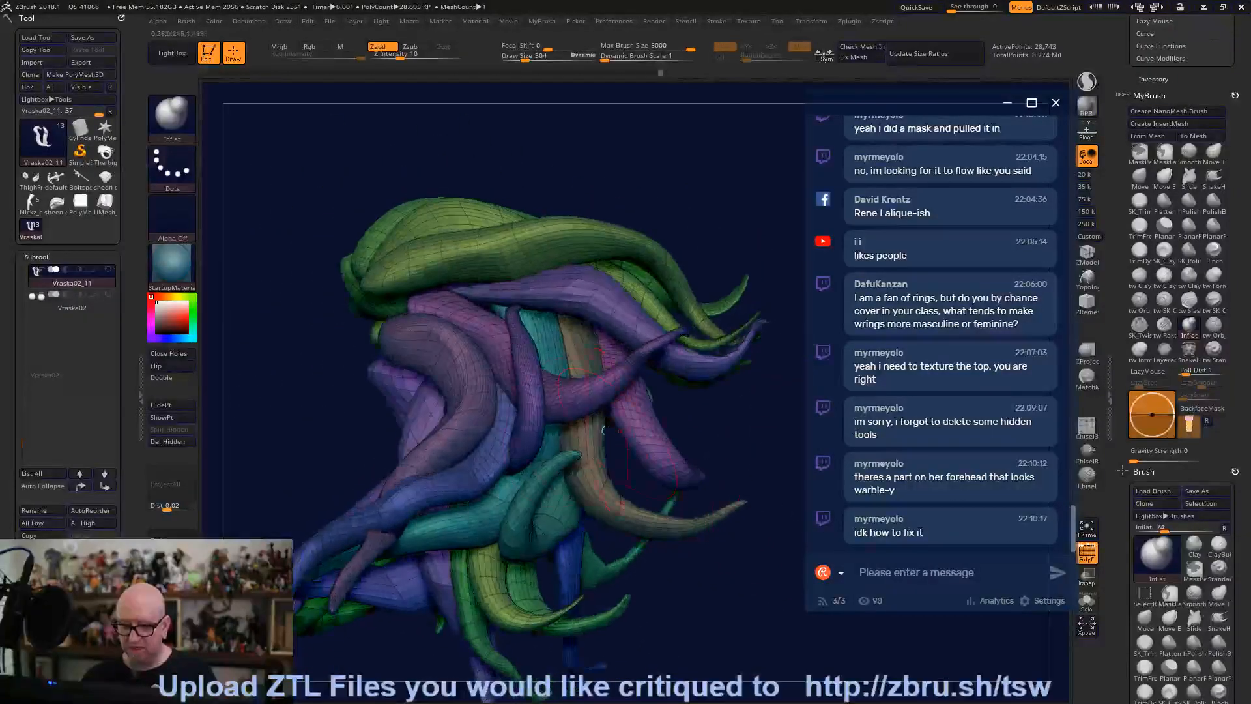
pyautogui.moveTo(662, 629)
pyautogui.mouseDown()
pyautogui.moveTo(651, 625)
pyautogui.moveTo(676, 628)
pyautogui.moveTo(555, 442)
pyautogui.mouseUp()
pyautogui.hotkey('ctrl', 'shift')
pyautogui.keyDown('ctrl'); pyautogui.keyDown('shift'); pyautogui.click(556, 442); pyautogui.keyUp('shift'); pyautogui.keyUp('ctrl')
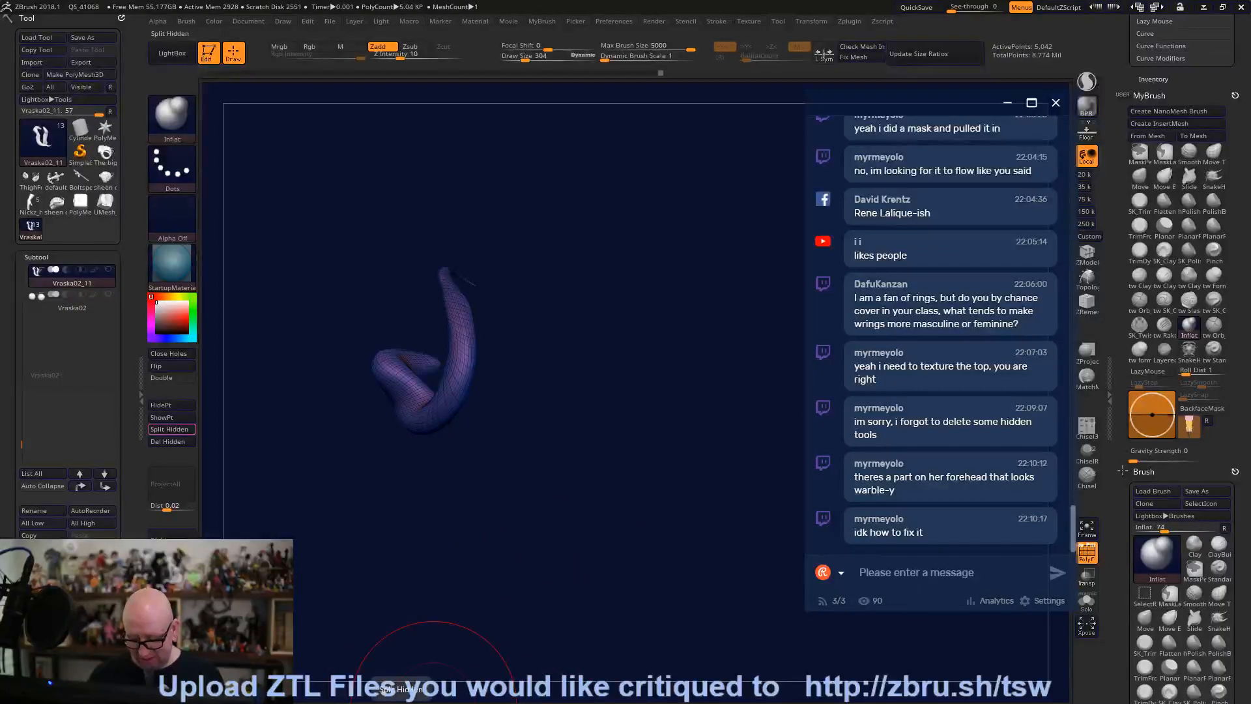
pyautogui.click(168, 429)
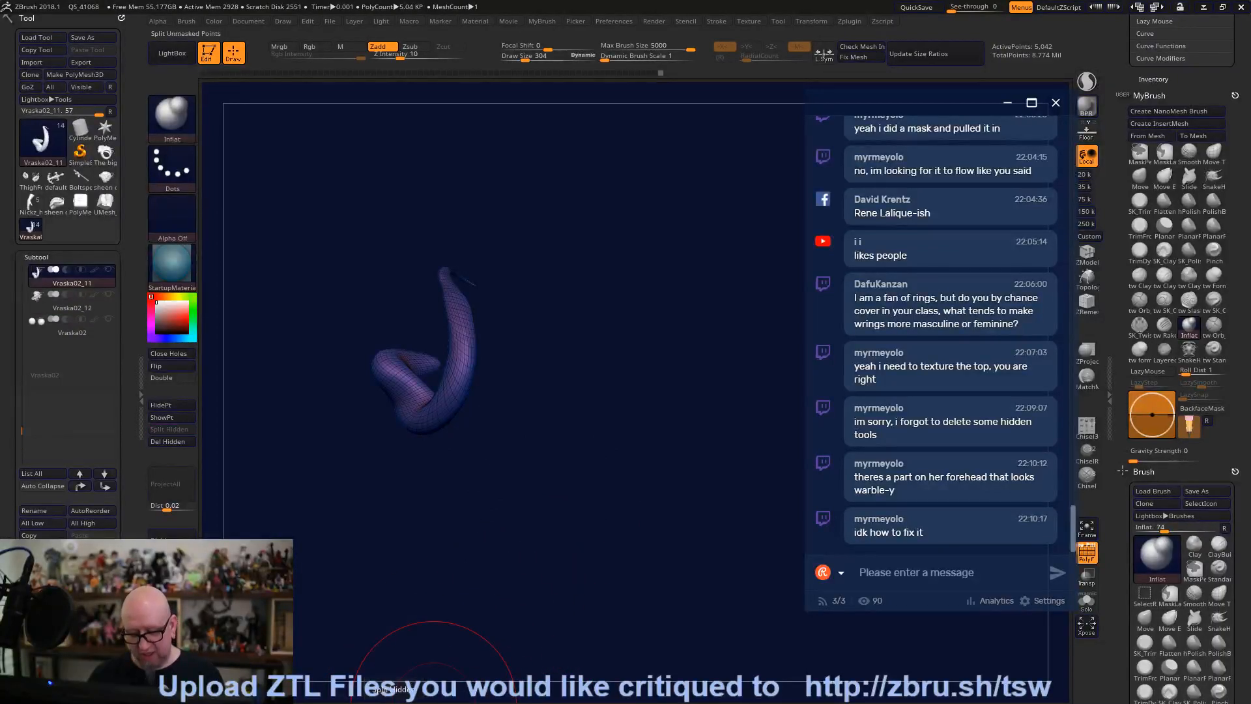
# Select the remaining hair subtool Vraska02_12 and reshape the pink side tentacle's sweep with Move Topological at draw size 304.
pyautogui.click(93, 305)
pyautogui.moveTo(652, 626); pyautogui.dragTo(611, 586)
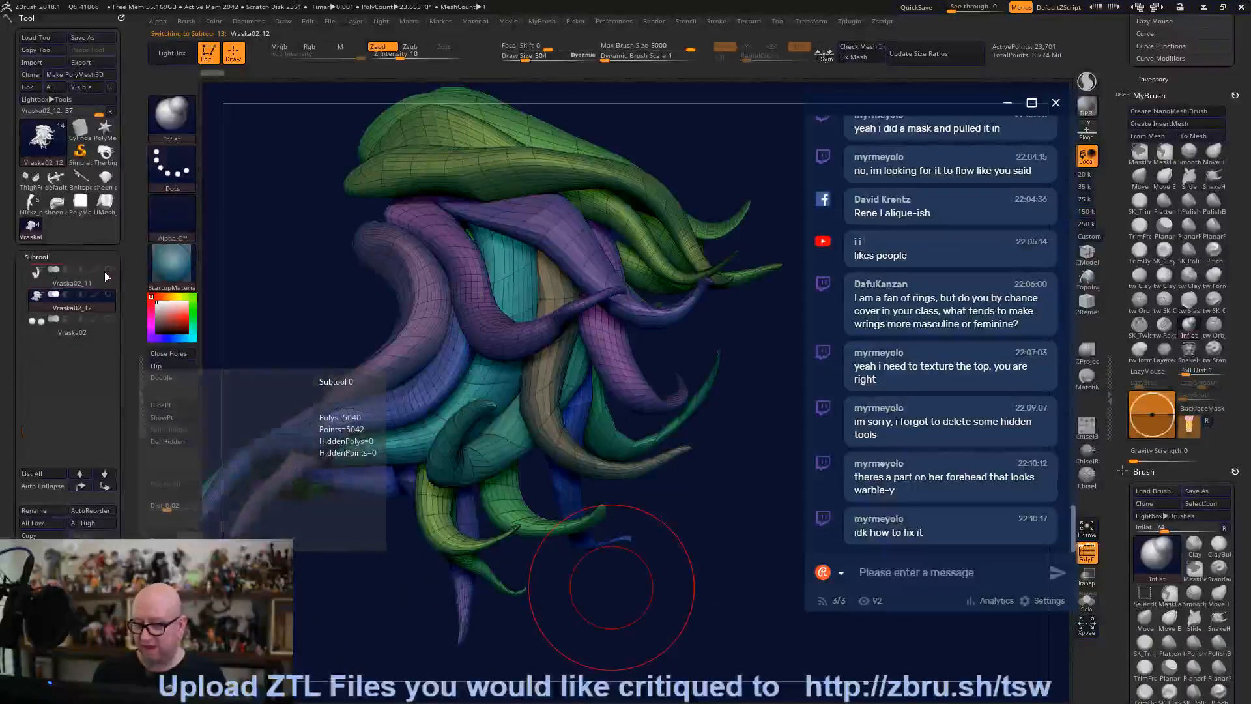
pyautogui.moveTo(691, 635); pyautogui.dragTo(646, 654)
pyautogui.moveTo(422, 348); pyautogui.dragTo(411, 339)
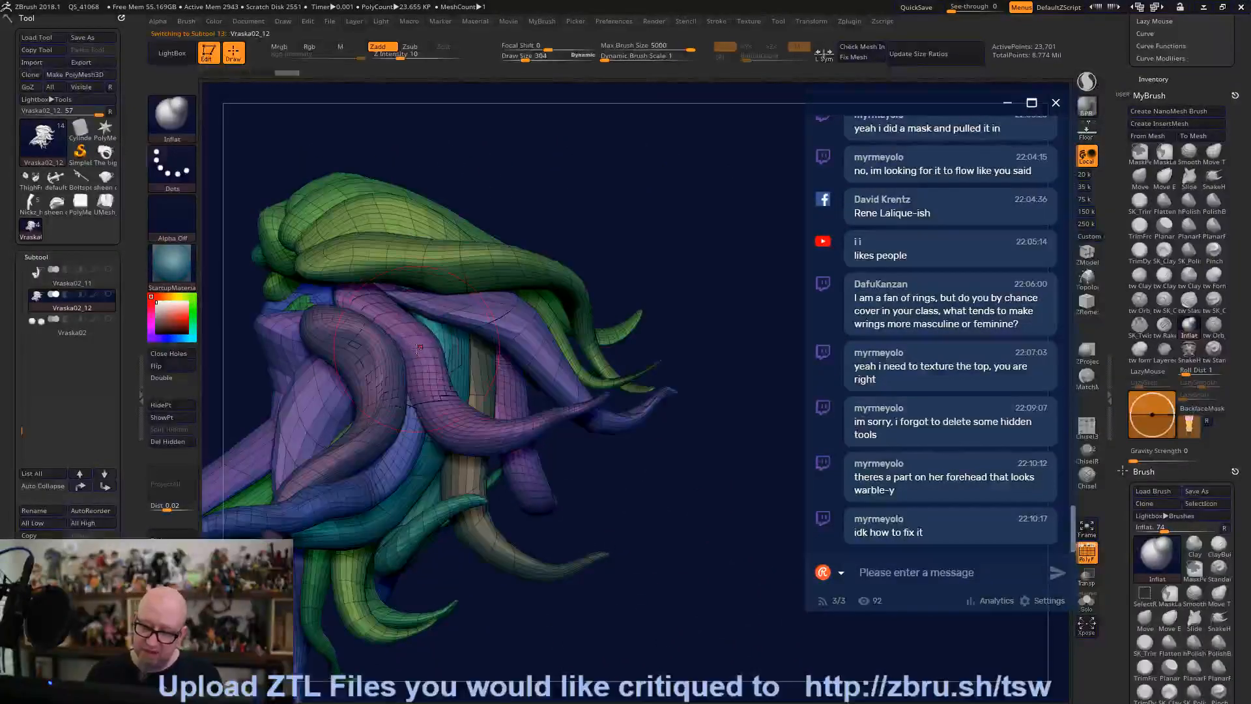
pyautogui.click(1212, 152)
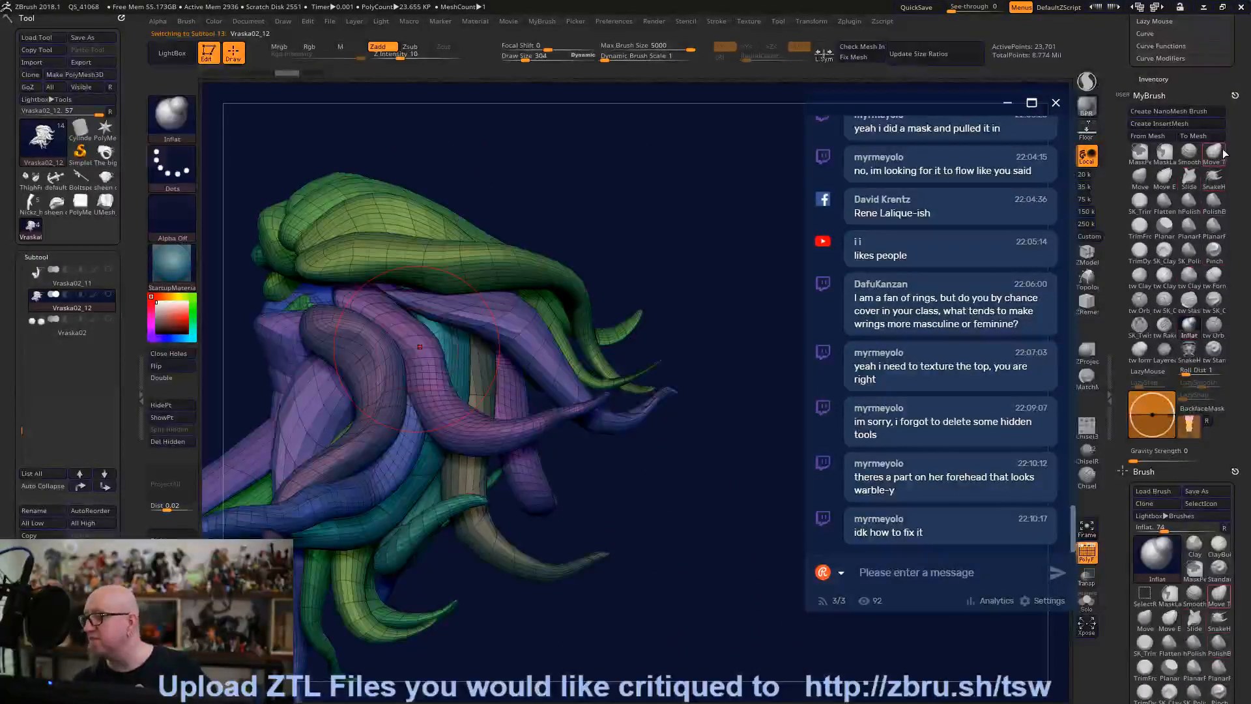
pyautogui.moveTo(527, 609)
pyautogui.mouseDown()
pyautogui.moveTo(636, 578)
pyautogui.moveTo(596, 519)
pyautogui.mouseUp()
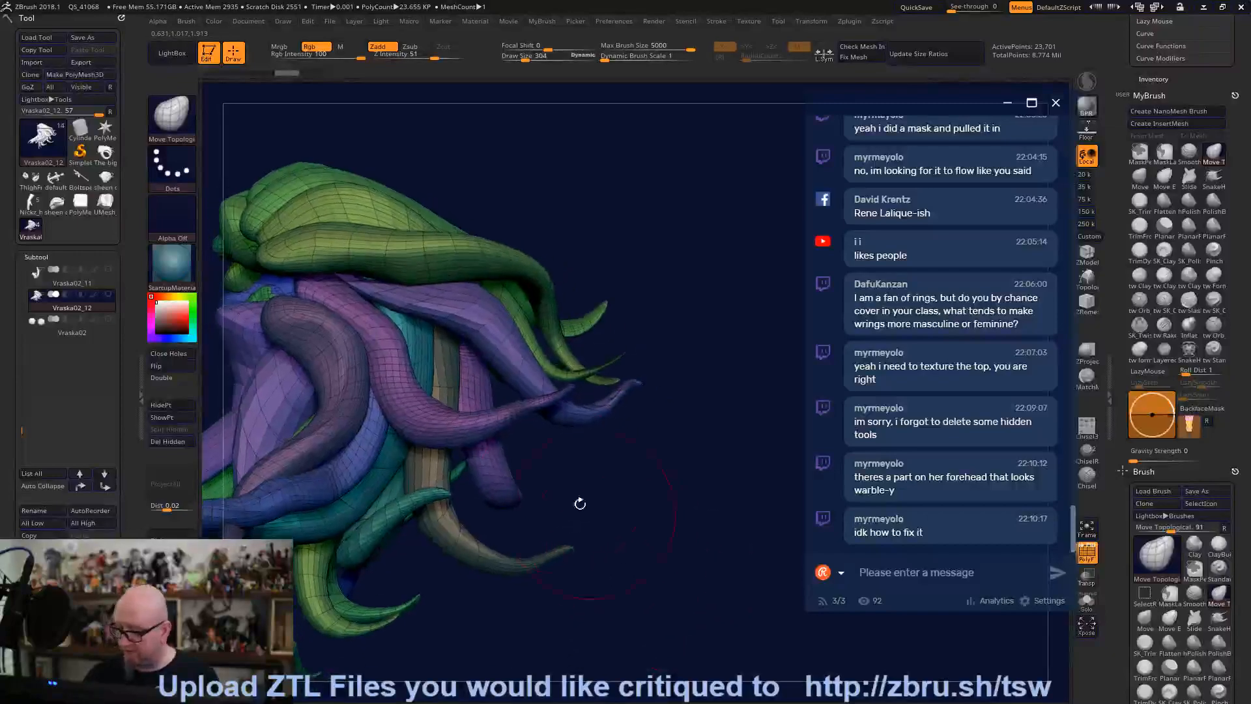
pyautogui.moveTo(344, 306); pyautogui.dragTo(387, 385)
pyautogui.moveTo(430, 440)
pyautogui.mouseDown()
pyautogui.moveTo(574, 495)
pyautogui.moveTo(639, 547)
pyautogui.moveTo(551, 635)
pyautogui.mouseUp()
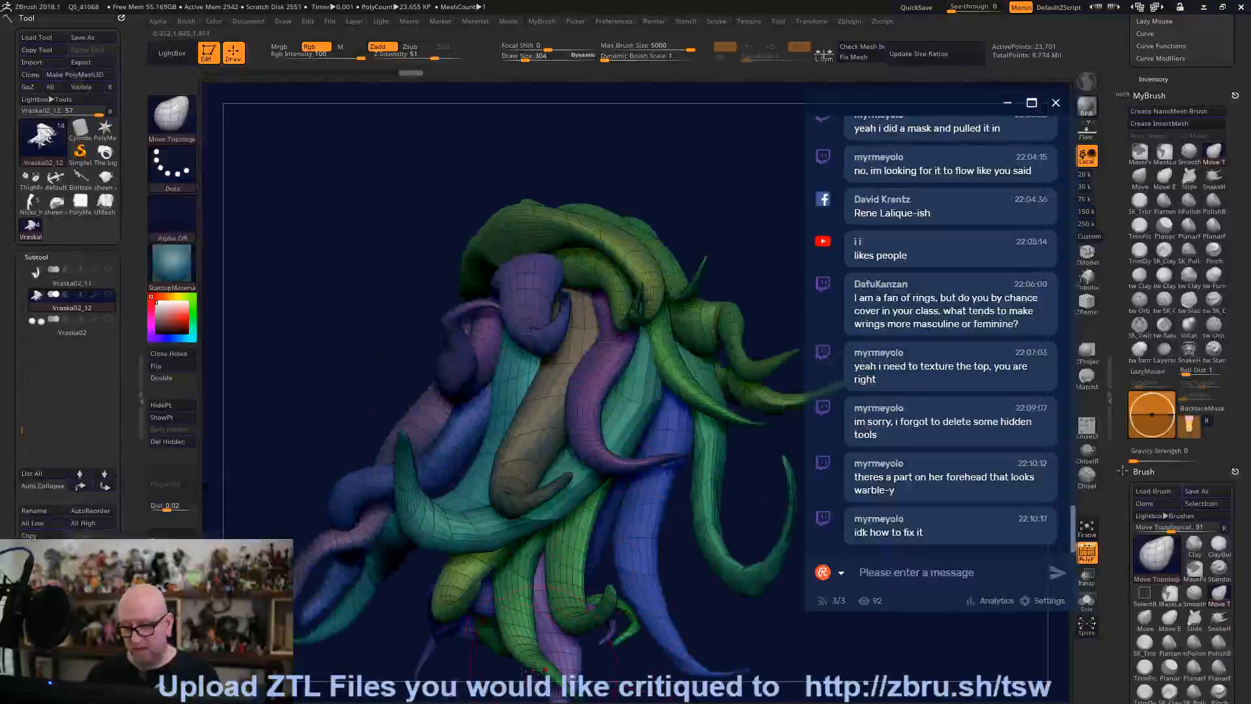
pyautogui.moveTo(279, 506); pyautogui.dragTo(691, 624)
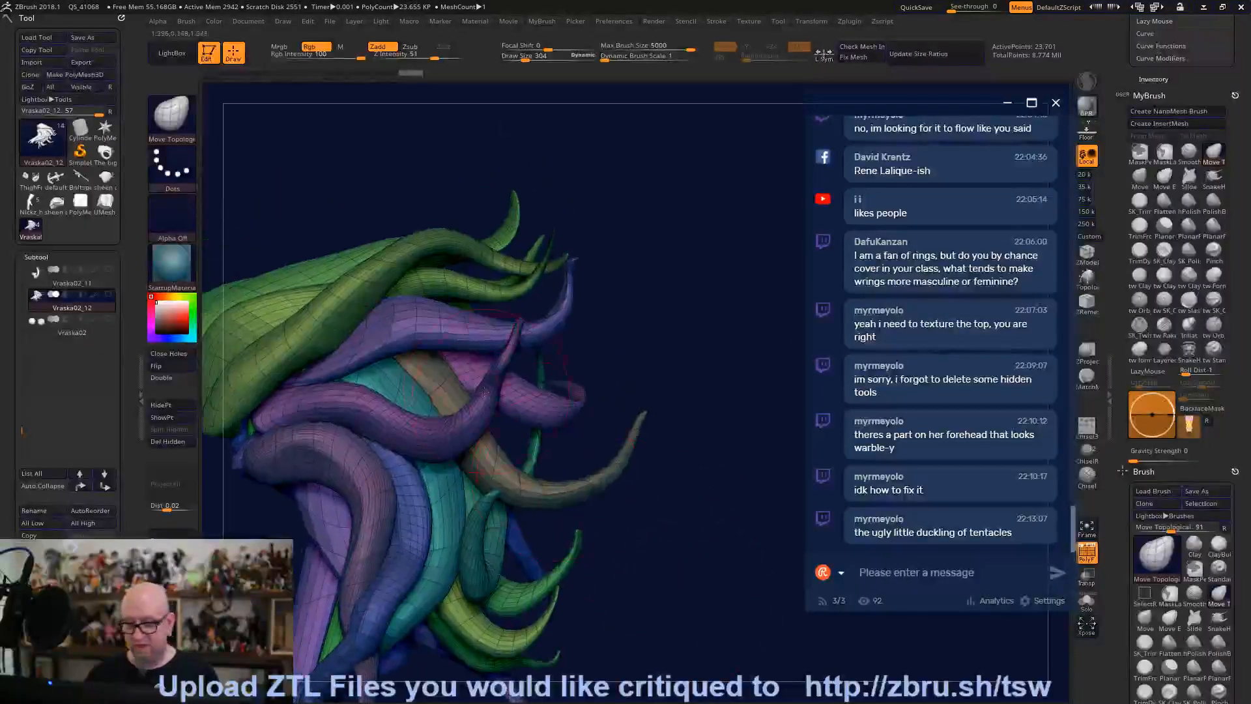
# Select the split-off tentacle Vraska02_11, move it to the back of the hair, and center the gizmo on it.
pyautogui.moveTo(645, 469)
pyautogui.mouseDown()
pyautogui.moveTo(654, 515)
pyautogui.moveTo(430, 497)
pyautogui.mouseUp()
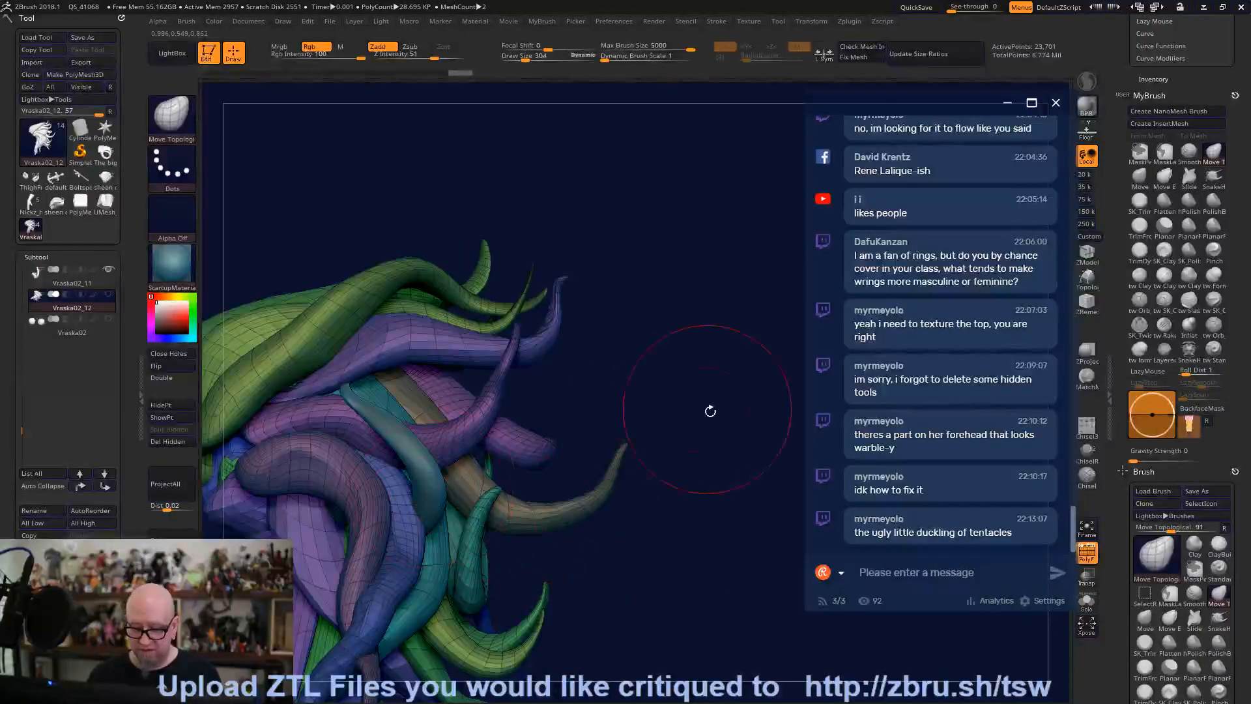
pyautogui.moveTo(707, 409); pyautogui.dragTo(420, 487)
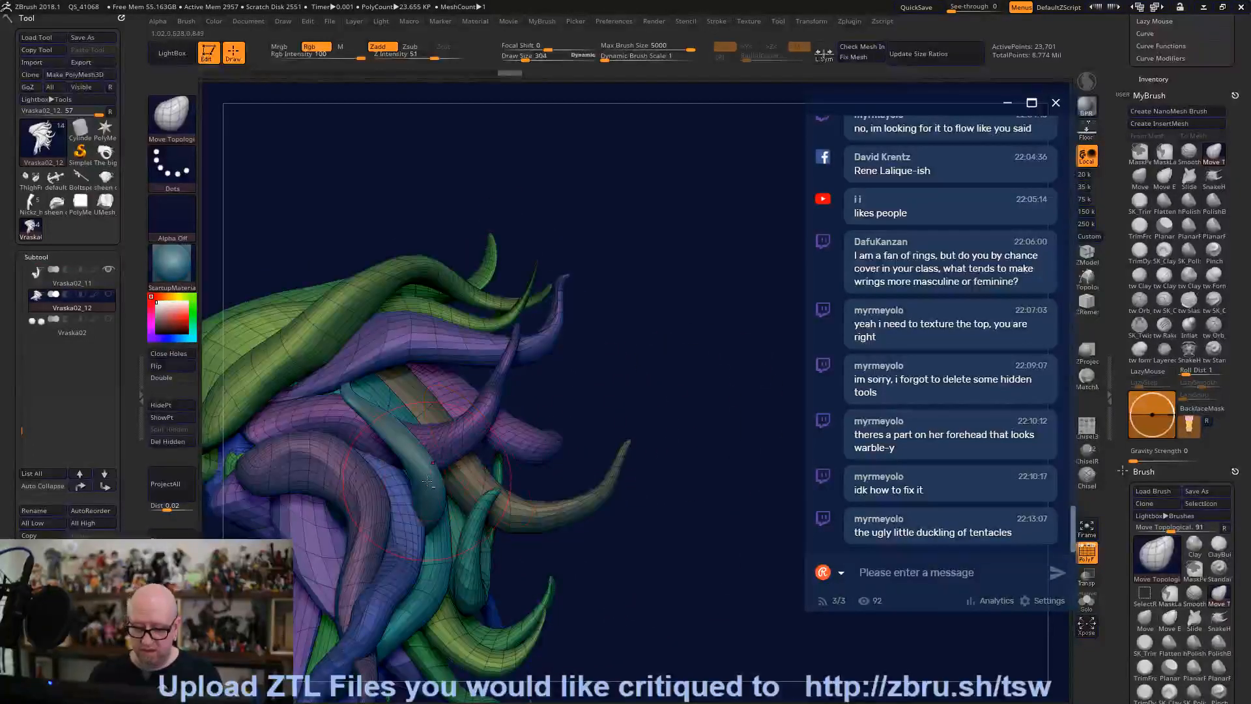
pyautogui.click(71, 284)
pyautogui.click(107, 295)
pyautogui.moveTo(603, 553)
pyautogui.mouseDown()
pyautogui.moveTo(706, 581)
pyautogui.moveTo(654, 591)
pyautogui.moveTo(631, 565)
pyautogui.moveTo(606, 564)
pyautogui.mouseUp()
pyautogui.press('w')
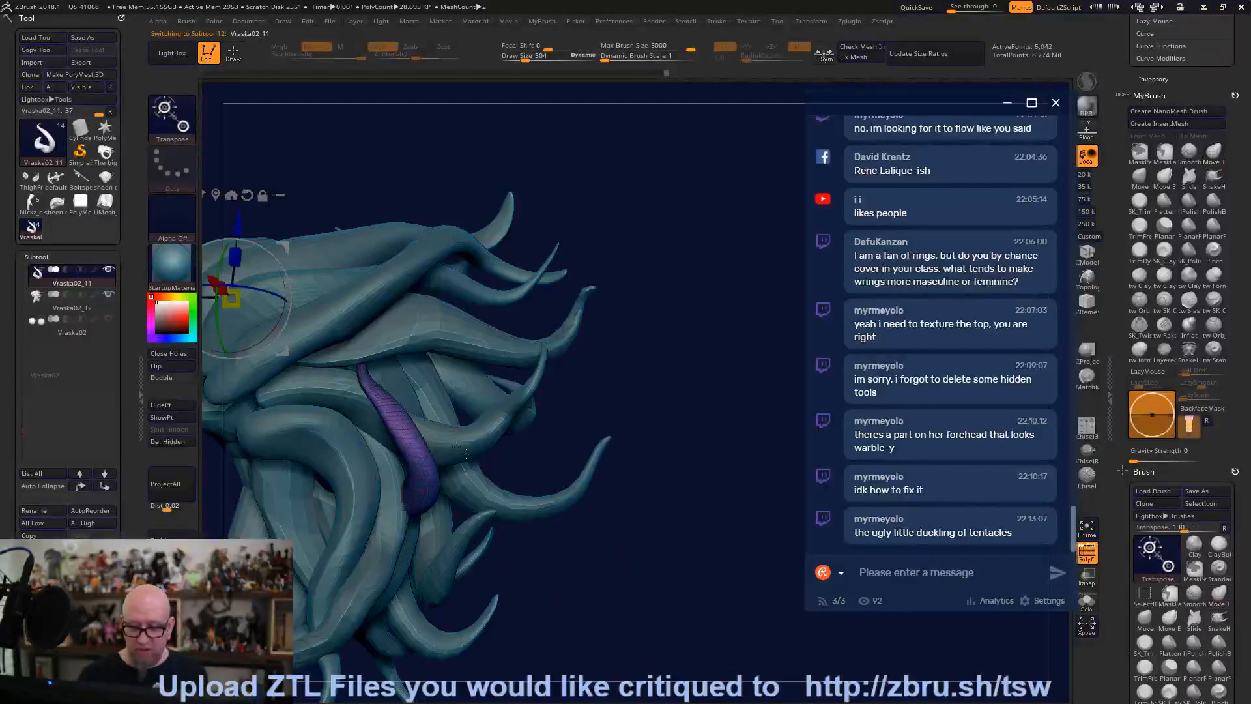
pyautogui.moveTo(367, 347); pyautogui.dragTo(495, 273)
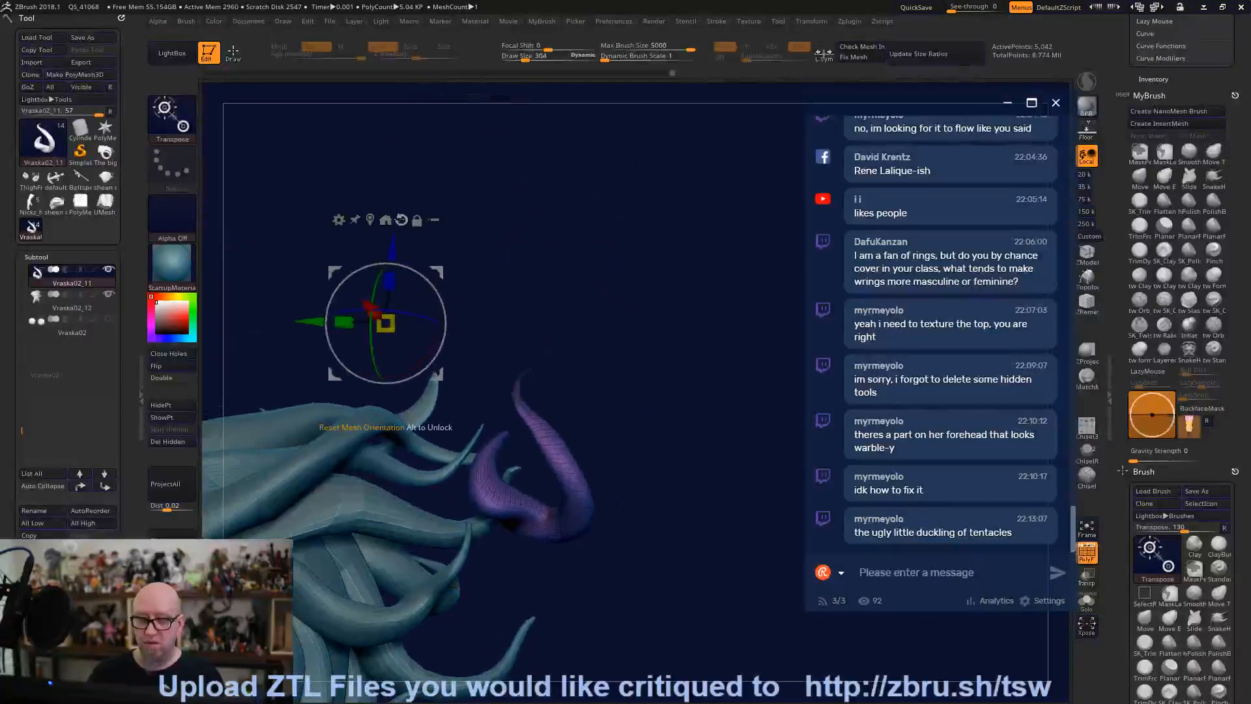
pyautogui.hotkey('ctrl', 'z')
pyautogui.click(370, 220)
# Move and rotate the split-off tentacle so it curls out among the tentacle tips at the back of the head.
pyautogui.keyDown('alt'); pyautogui.moveTo(680, 371); pyautogui.dragTo(733, 220); pyautogui.keyUp('alt')
pyautogui.moveTo(582, 365); pyautogui.dragTo(623, 356)
pyautogui.moveTo(671, 399); pyautogui.dragTo(755, 390)
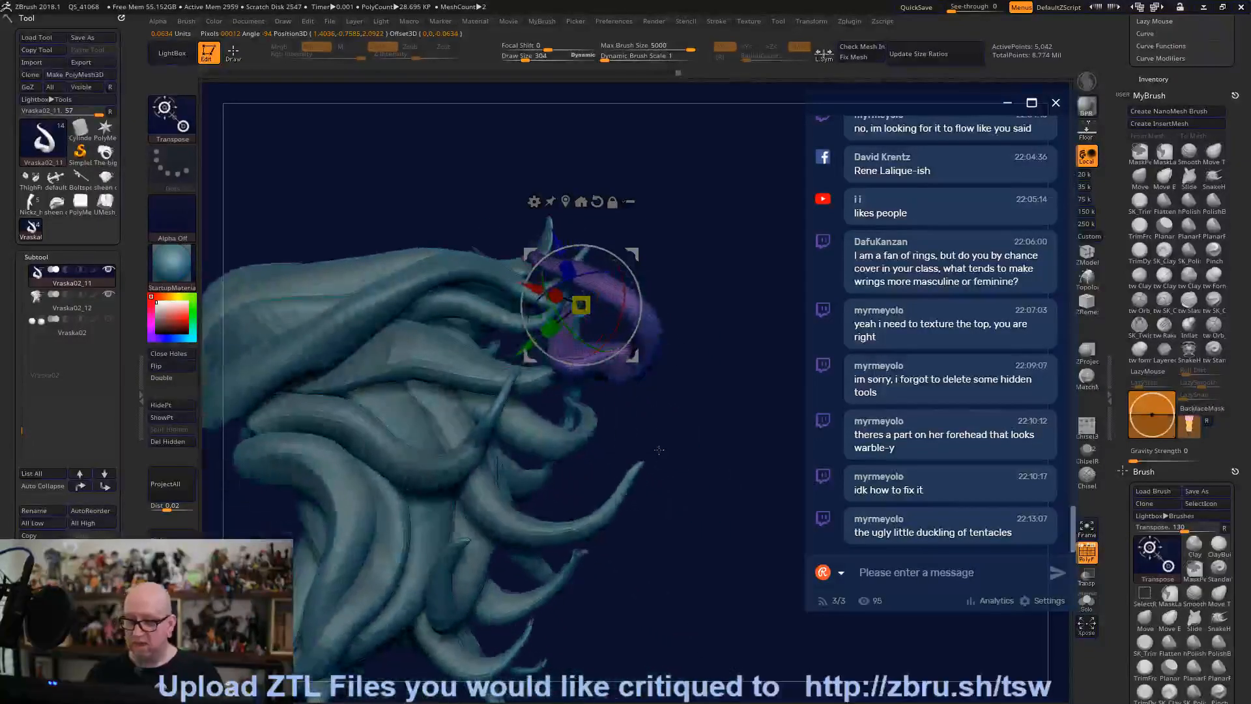
pyautogui.moveTo(562, 312); pyautogui.dragTo(548, 261)
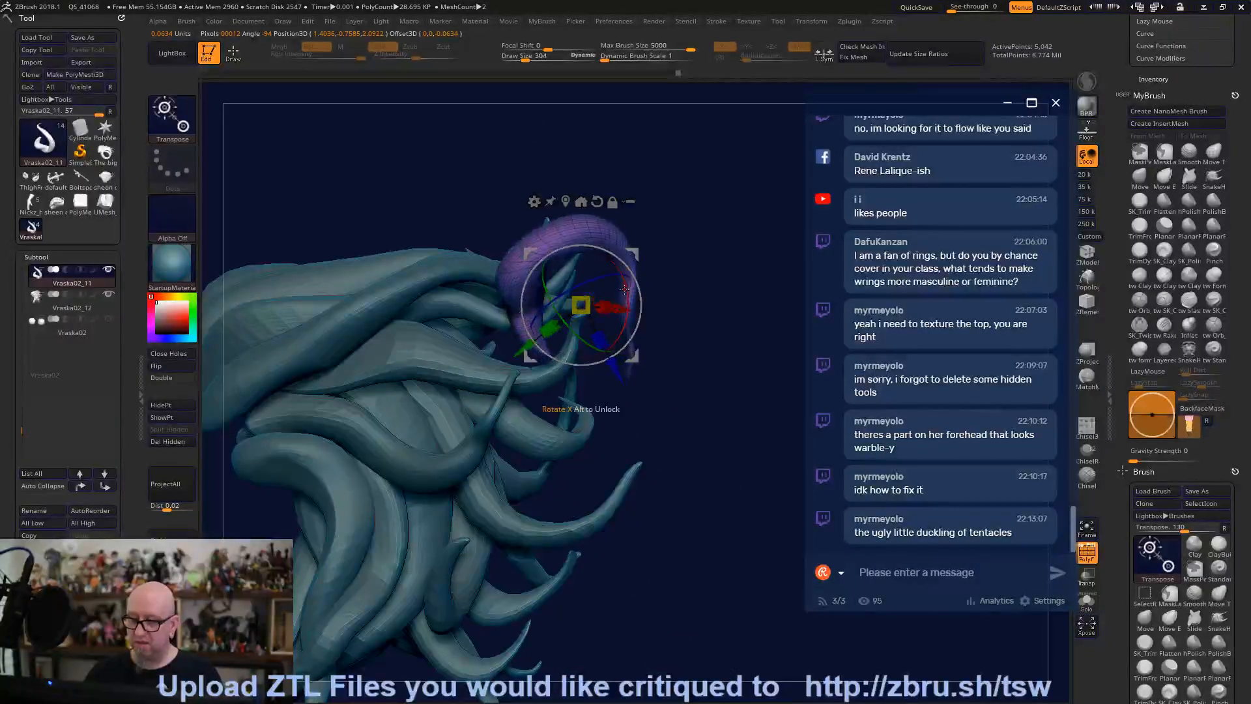
pyautogui.moveTo(681, 384); pyautogui.dragTo(671, 333)
pyautogui.moveTo(600, 317); pyautogui.dragTo(628, 277)
# Move and rotate the split-off tentacle Vraska02_11 forward so it emerges between the locks on the side of the hair.
pyautogui.keyDown('alt'); pyautogui.moveTo(697, 467); pyautogui.dragTo(728, 504); pyautogui.keyUp('alt')
pyautogui.click(1189, 324)
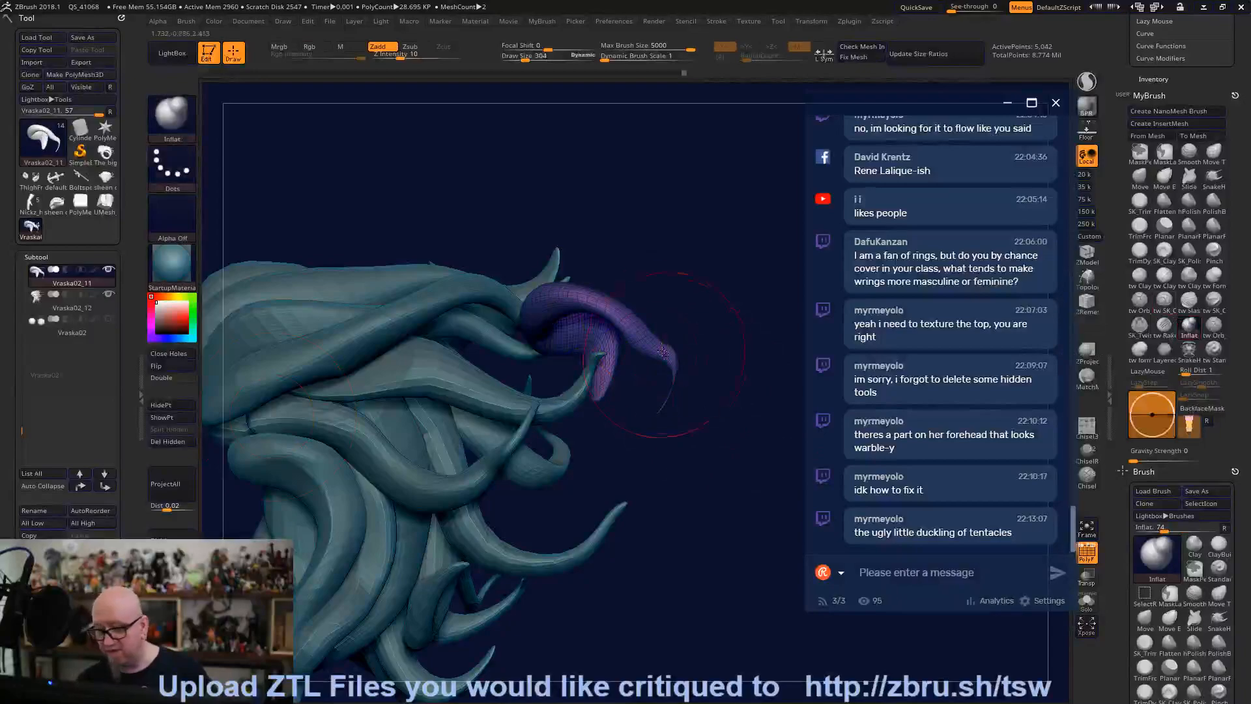
pyautogui.moveTo(742, 480)
pyautogui.mouseDown()
pyautogui.moveTo(716, 512)
pyautogui.moveTo(722, 524)
pyautogui.moveTo(678, 515)
pyautogui.moveTo(459, 376)
pyautogui.moveTo(401, 492)
pyautogui.moveTo(417, 521)
pyautogui.moveTo(633, 540)
pyautogui.moveTo(653, 564)
pyautogui.moveTo(475, 473)
pyautogui.mouseUp()
pyautogui.press('w')
pyautogui.keyDown('alt'); pyautogui.moveTo(398, 293); pyautogui.dragTo(684, 343); pyautogui.keyUp('alt')
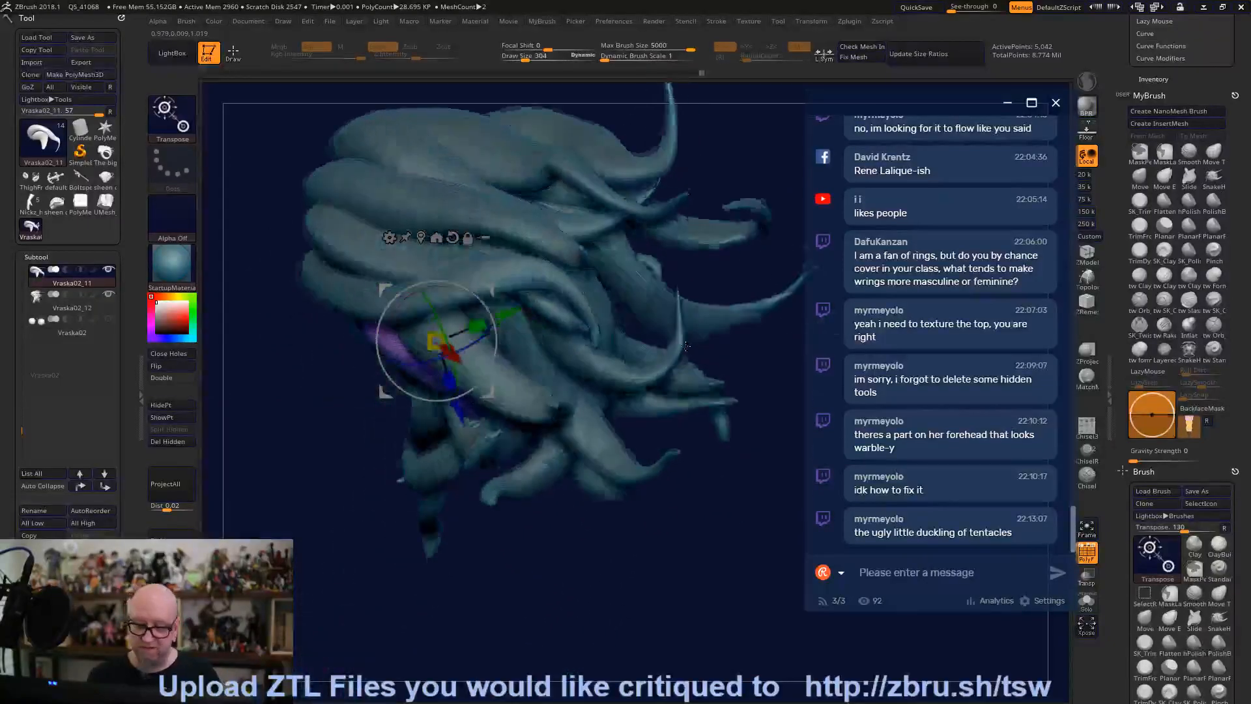
pyautogui.moveTo(652, 391); pyautogui.dragTo(565, 459)
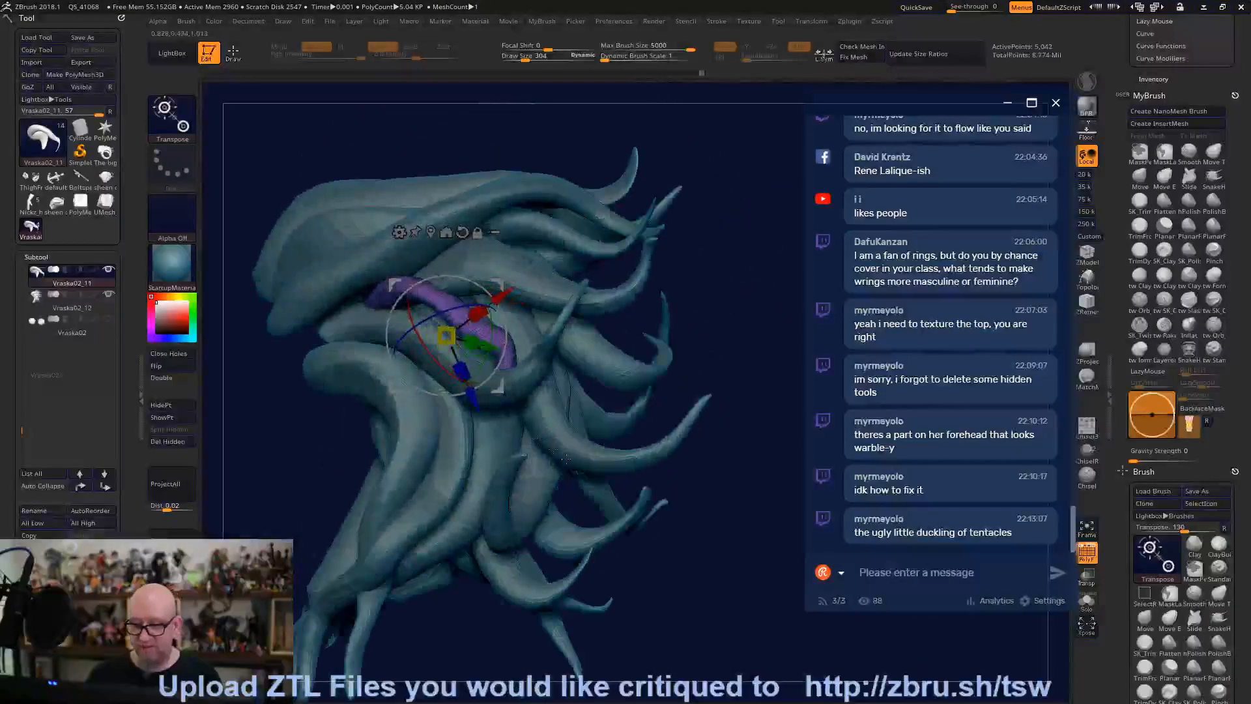
pyautogui.moveTo(497, 389); pyautogui.dragTo(486, 390)
# Pull the split-off tentacle's tip out between the side locks with SnakeHook, smooth it, and nudge the tip with Move Elastic.
pyautogui.click(1213, 176)
pyautogui.moveTo(476, 412); pyautogui.dragTo(571, 420)
pyautogui.press('shift')
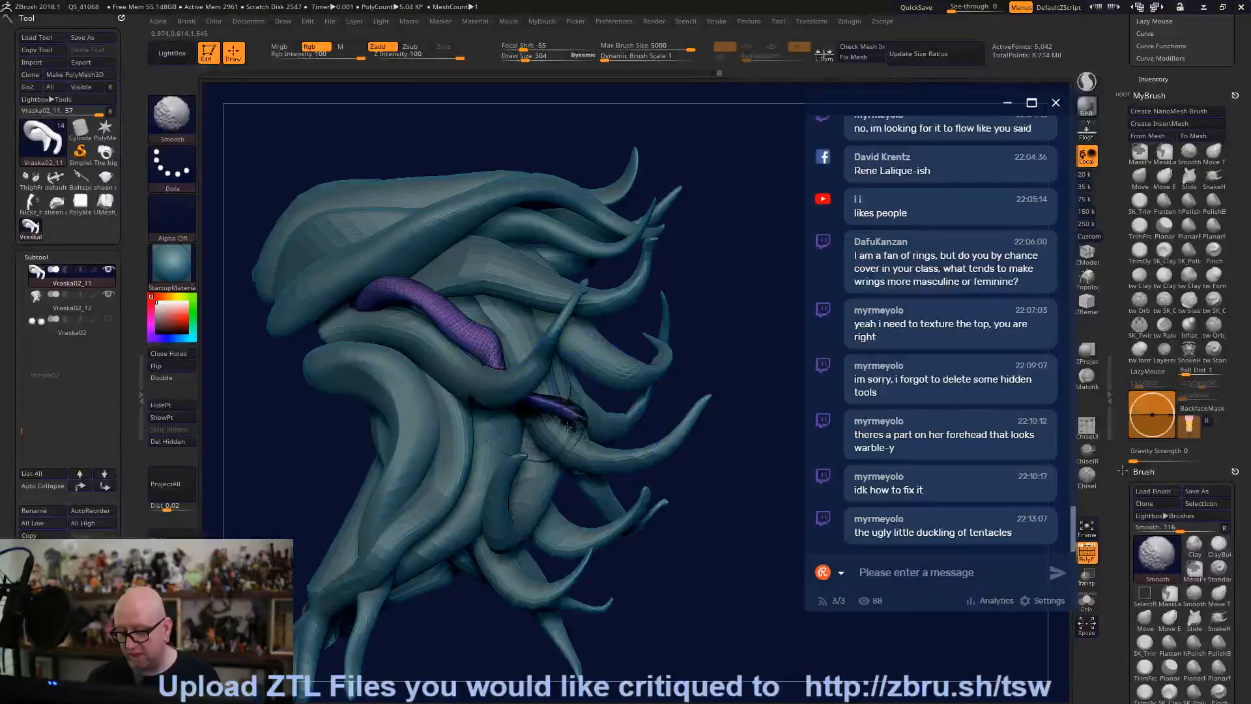
pyautogui.moveTo(622, 282)
pyautogui.mouseDown()
pyautogui.moveTo(591, 393)
pyautogui.moveTo(577, 383)
pyautogui.mouseUp()
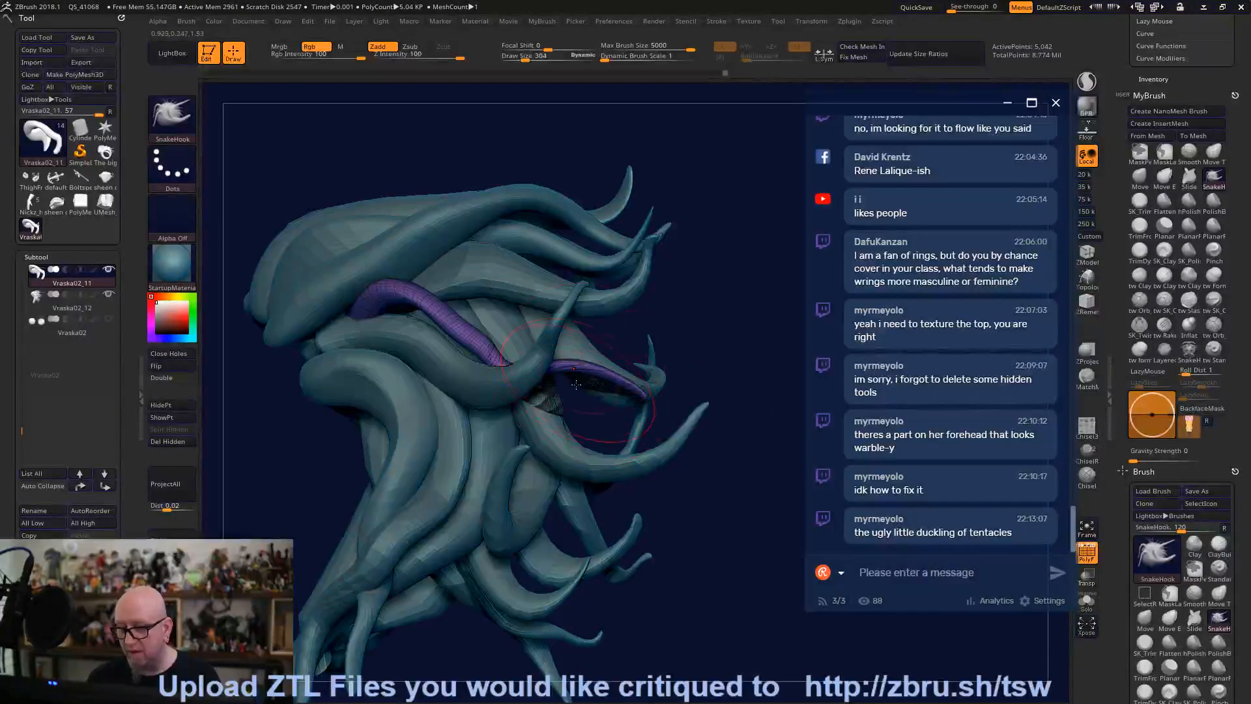
pyautogui.moveTo(771, 353)
pyautogui.mouseDown()
pyautogui.moveTo(684, 363)
pyautogui.moveTo(534, 345)
pyautogui.mouseUp()
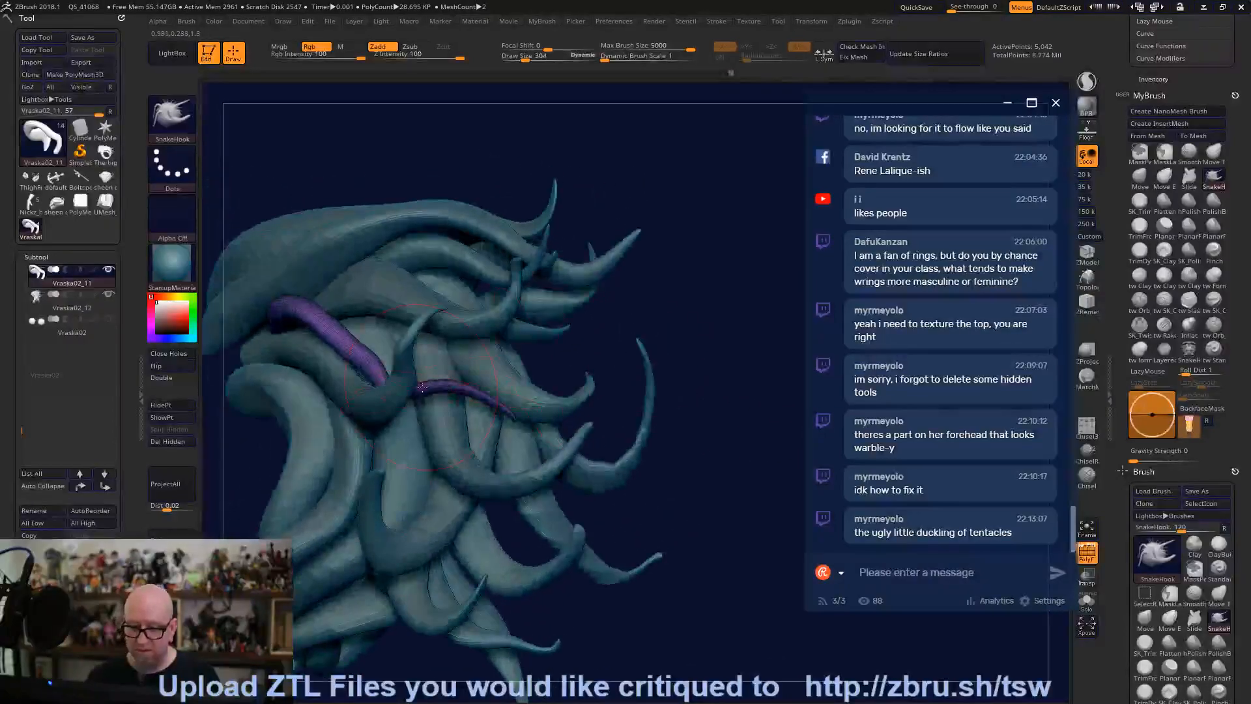
pyautogui.moveTo(377, 334); pyautogui.dragTo(389, 279)
pyautogui.moveTo(737, 325)
pyautogui.mouseDown()
pyautogui.moveTo(701, 340)
pyautogui.moveTo(695, 361)
pyautogui.mouseUp()
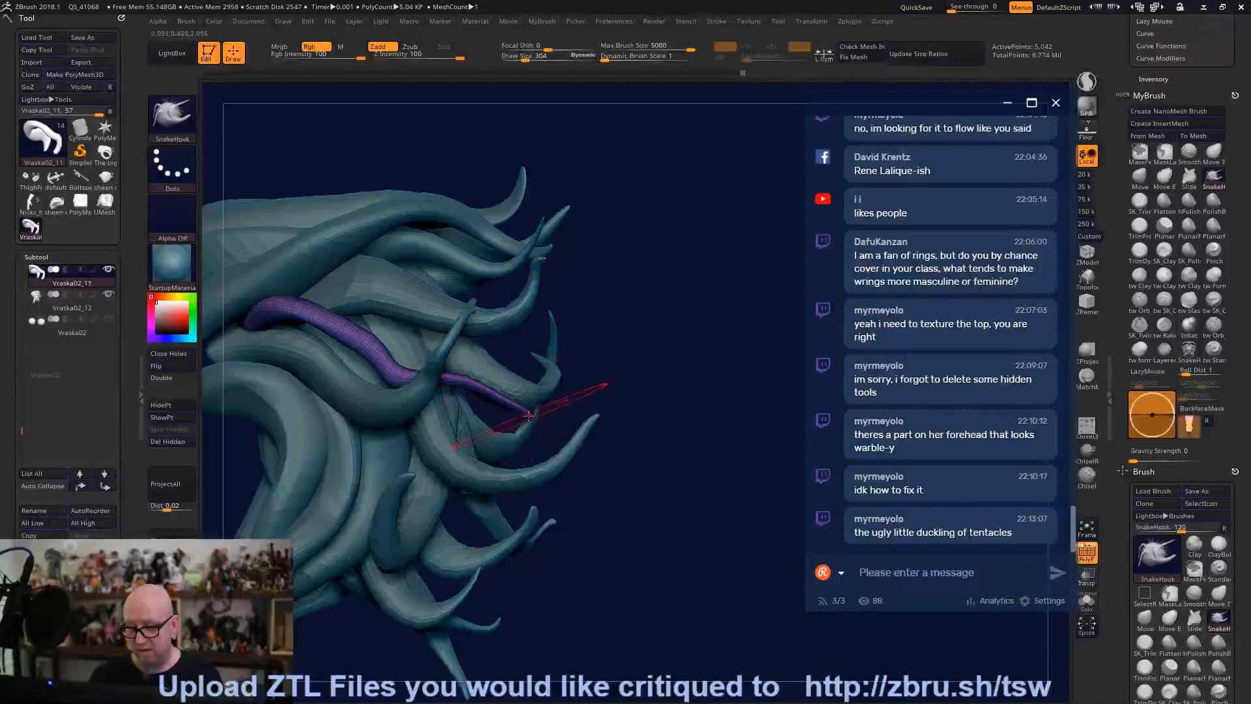
pyautogui.press('shift')
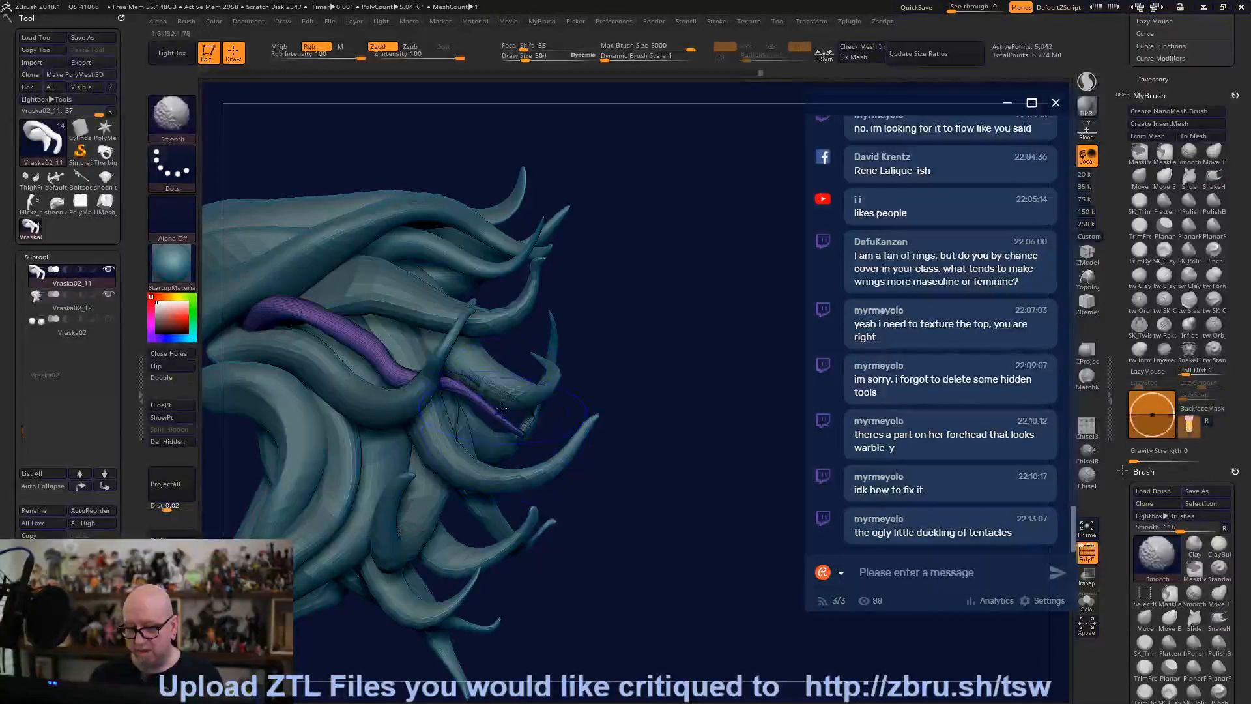
pyautogui.click(1164, 176)
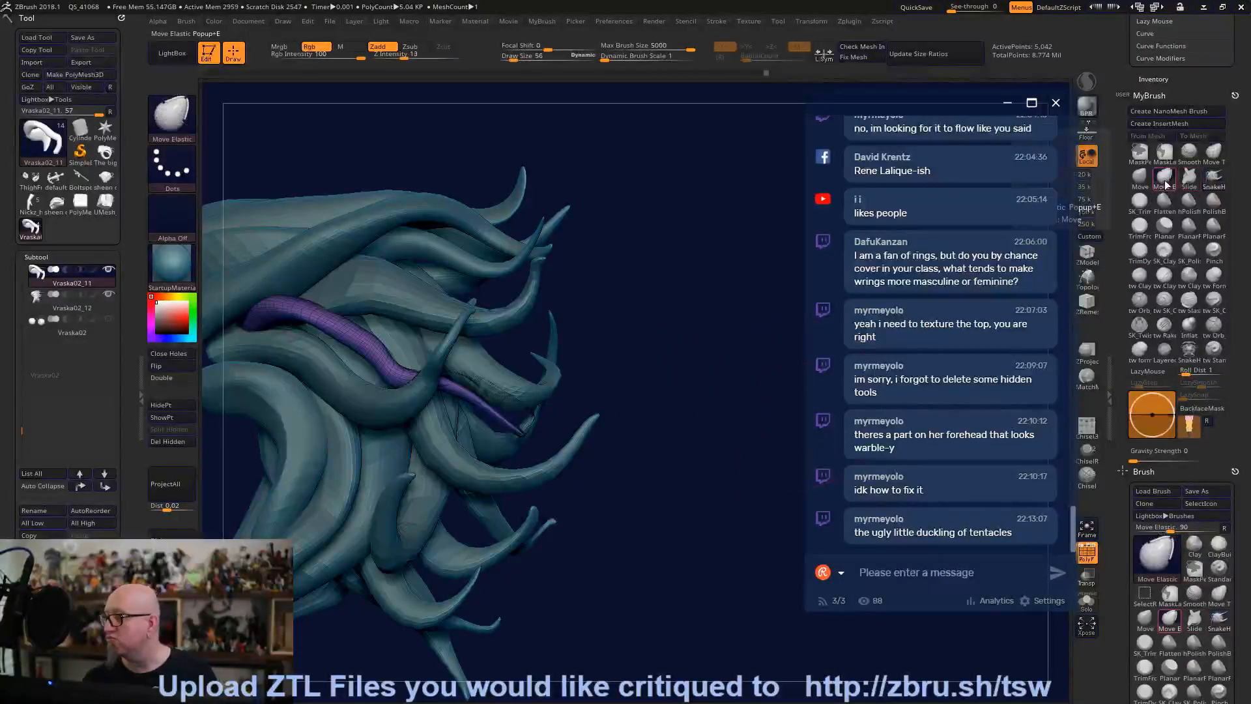
pyautogui.moveTo(521, 432); pyautogui.dragTo(507, 443)
pyautogui.keyDown('alt'); pyautogui.moveTo(574, 416); pyautogui.dragTo(589, 654); pyautogui.keyUp('alt')
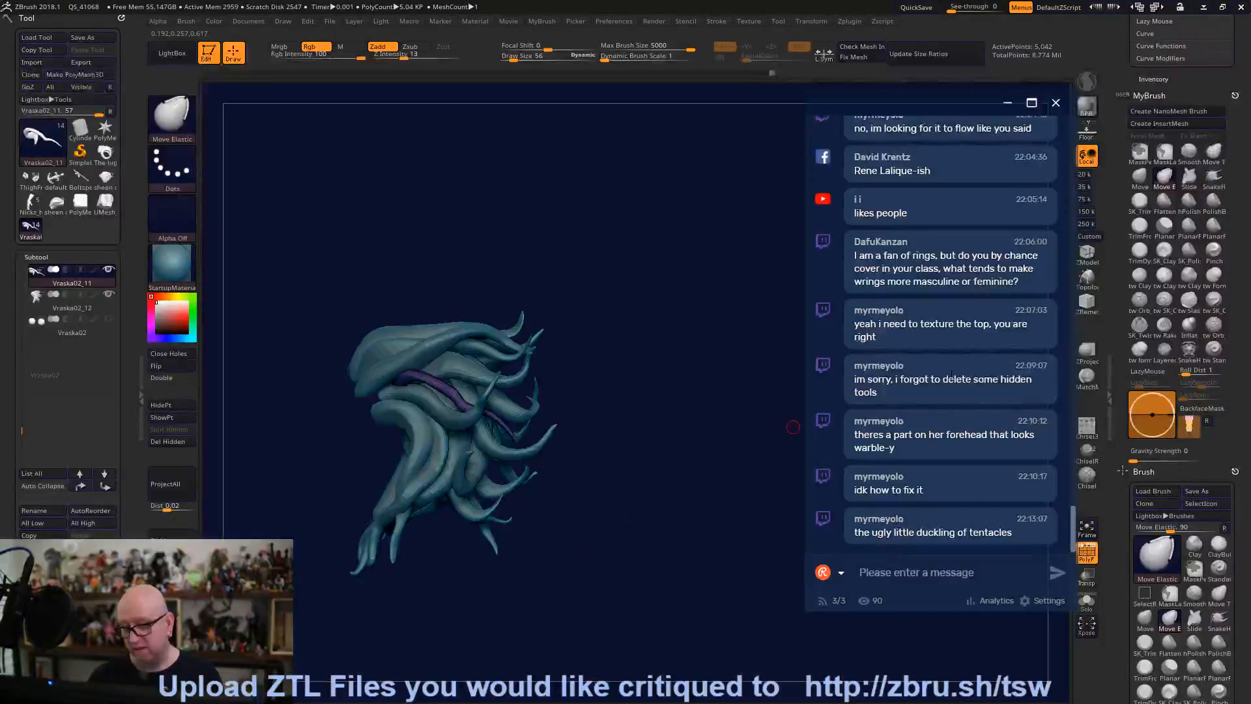
# Thicken the split-off tentacle along its length with the Inflat brush.
pyautogui.click(1189, 324)
pyautogui.moveTo(412, 376); pyautogui.dragTo(497, 428)
pyautogui.moveTo(606, 510)
pyautogui.mouseDown()
pyautogui.moveTo(509, 383)
pyautogui.moveTo(586, 383)
pyautogui.moveTo(643, 318)
pyautogui.mouseUp()
# Reshape the split-off tentacle's curve with Move Topological at draw size 362 so it follows the neighbouring side locks.
pyautogui.click(1164, 176)
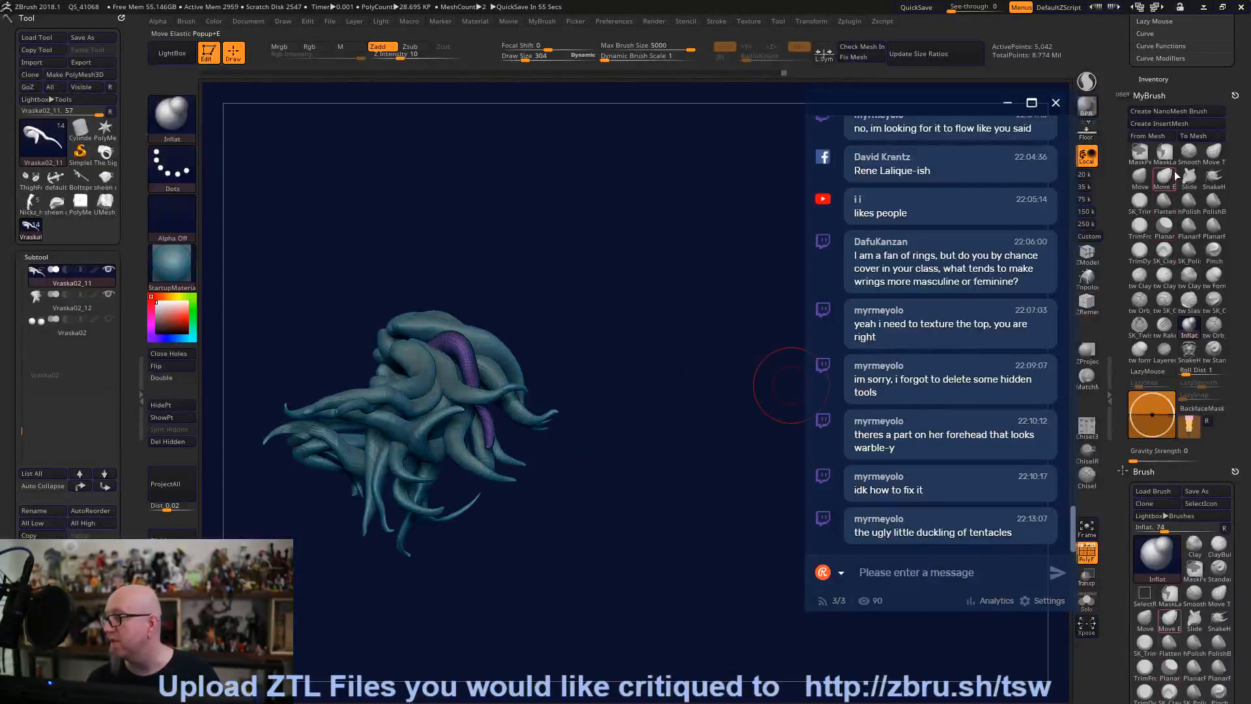
pyautogui.click(1214, 155)
pyautogui.press('space')
pyautogui.moveTo(534, 314); pyautogui.dragTo(560, 309)
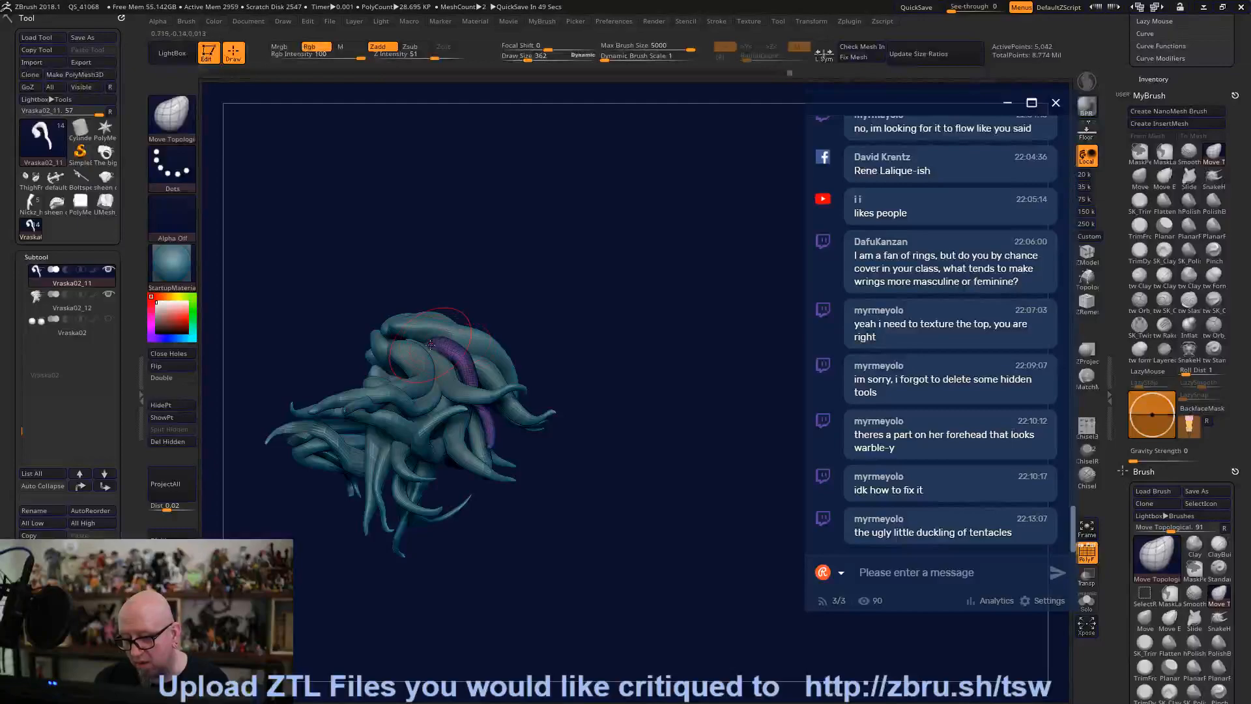
pyautogui.moveTo(628, 342); pyautogui.dragTo(537, 356)
pyautogui.moveTo(459, 362)
pyautogui.mouseDown()
pyautogui.moveTo(647, 299)
pyautogui.moveTo(481, 359)
pyautogui.mouseUp()
pyautogui.moveTo(544, 281); pyautogui.dragTo(528, 455)
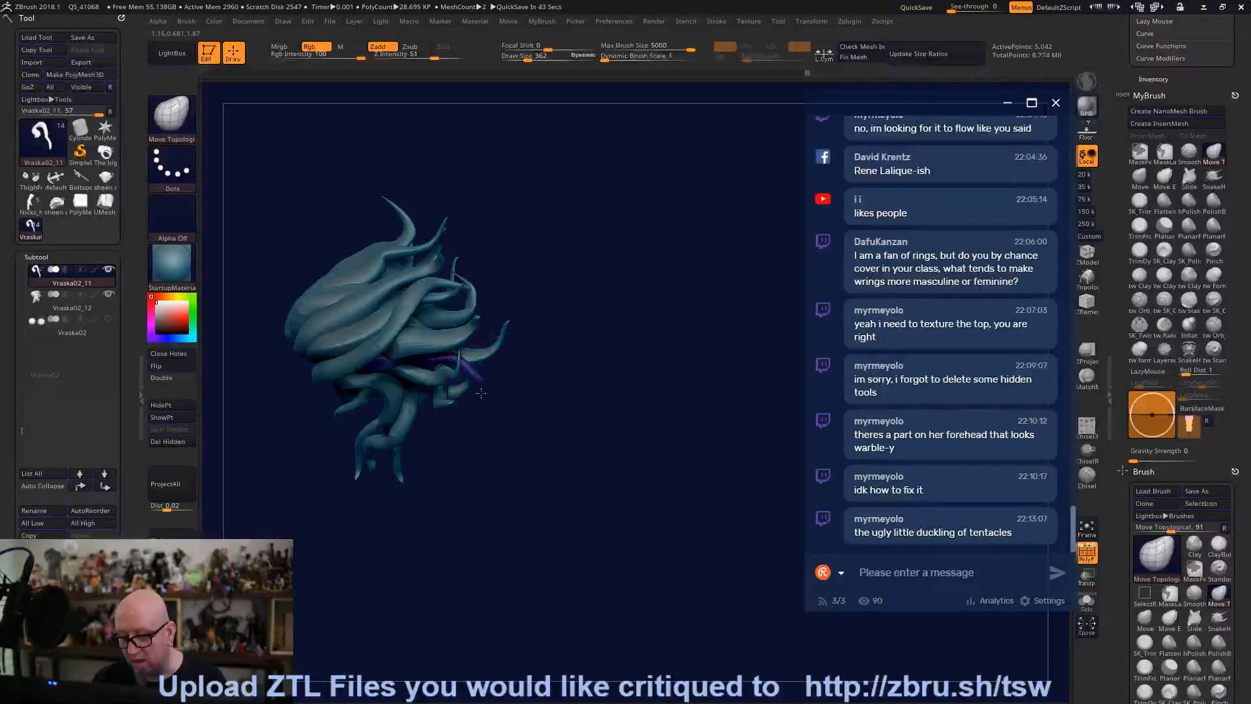
pyautogui.moveTo(515, 409); pyautogui.dragTo(595, 357)
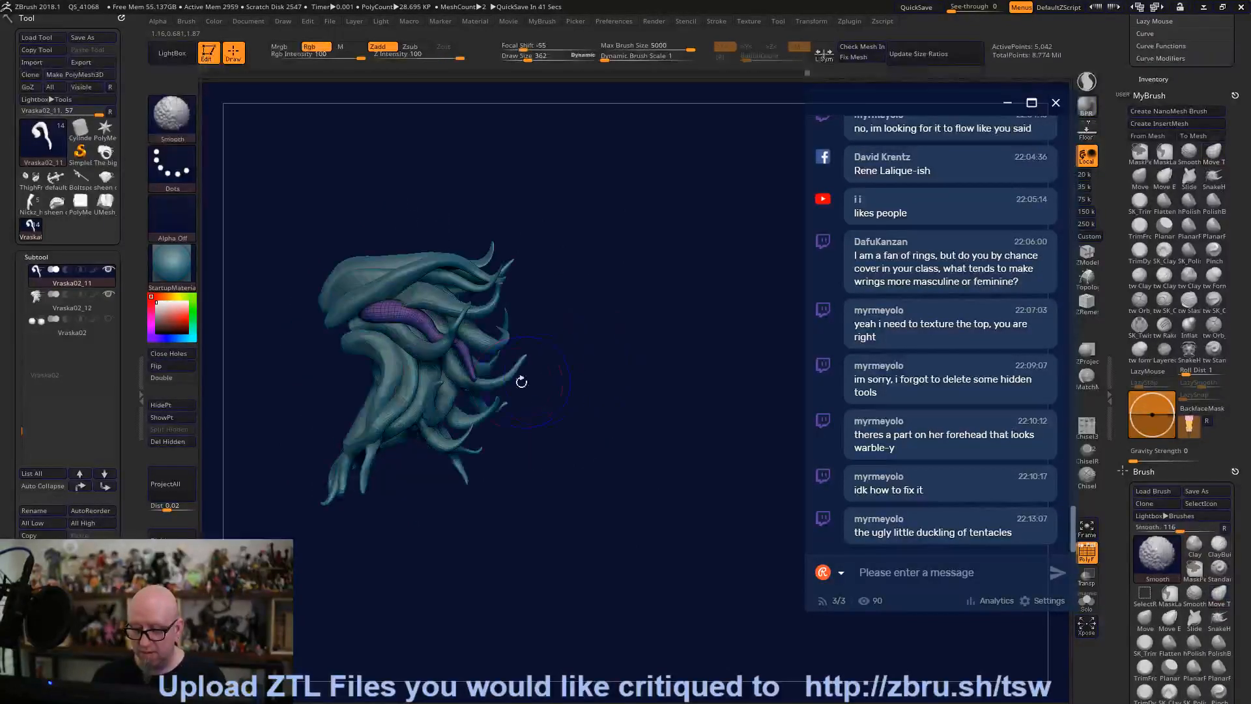
pyautogui.moveTo(472, 362); pyautogui.dragTo(465, 365)
pyautogui.moveTo(572, 380)
pyautogui.mouseDown()
pyautogui.moveTo(631, 413)
pyautogui.moveTo(612, 418)
pyautogui.mouseUp()
pyautogui.moveTo(490, 508); pyautogui.dragTo(443, 446)
# Select hair subtool Vraska02_12, isolate part of it by polygroup, reposition it with Move Topological at draw size 492, and unhide the rest.
pyautogui.keyDown('alt'); pyautogui.click(450, 436); pyautogui.keyUp('alt')
pyautogui.moveTo(574, 456); pyautogui.dragTo(598, 503)
pyautogui.keyDown('ctrl'); pyautogui.keyDown('shift'); pyautogui.click(365, 456); pyautogui.keyUp('shift'); pyautogui.keyUp('ctrl')
pyautogui.moveTo(486, 432); pyautogui.dragTo(435, 427)
pyautogui.press('space')
pyautogui.moveTo(434, 429)
pyautogui.mouseDown()
pyautogui.moveTo(513, 418)
pyautogui.moveTo(385, 371)
pyautogui.moveTo(371, 400)
pyautogui.mouseUp()
pyautogui.hotkey('ctrl', 'shift')
pyautogui.keyDown('ctrl'); pyautogui.keyDown('shift'); pyautogui.click(578, 443); pyautogui.keyUp('shift'); pyautogui.keyUp('ctrl')
# Adjust the tentacles of Vraska02_12 with broad Move Topological strokes from several angles.
pyautogui.moveTo(595, 482)
pyautogui.mouseDown()
pyautogui.moveTo(427, 439)
pyautogui.moveTo(441, 422)
pyautogui.moveTo(369, 417)
pyautogui.mouseUp()
pyautogui.moveTo(551, 376)
pyautogui.mouseDown()
pyautogui.moveTo(474, 396)
pyautogui.moveTo(442, 447)
pyautogui.moveTo(474, 573)
pyautogui.moveTo(435, 352)
pyautogui.mouseUp()
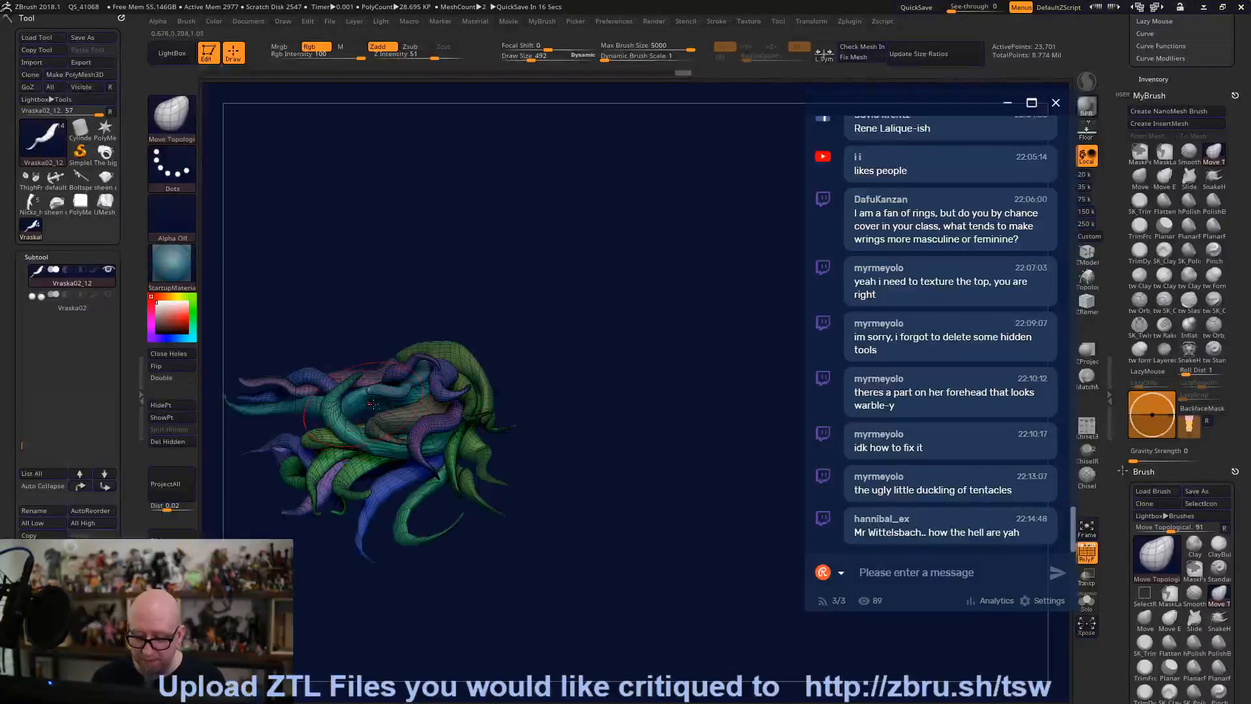
pyautogui.moveTo(575, 319); pyautogui.dragTo(405, 442)
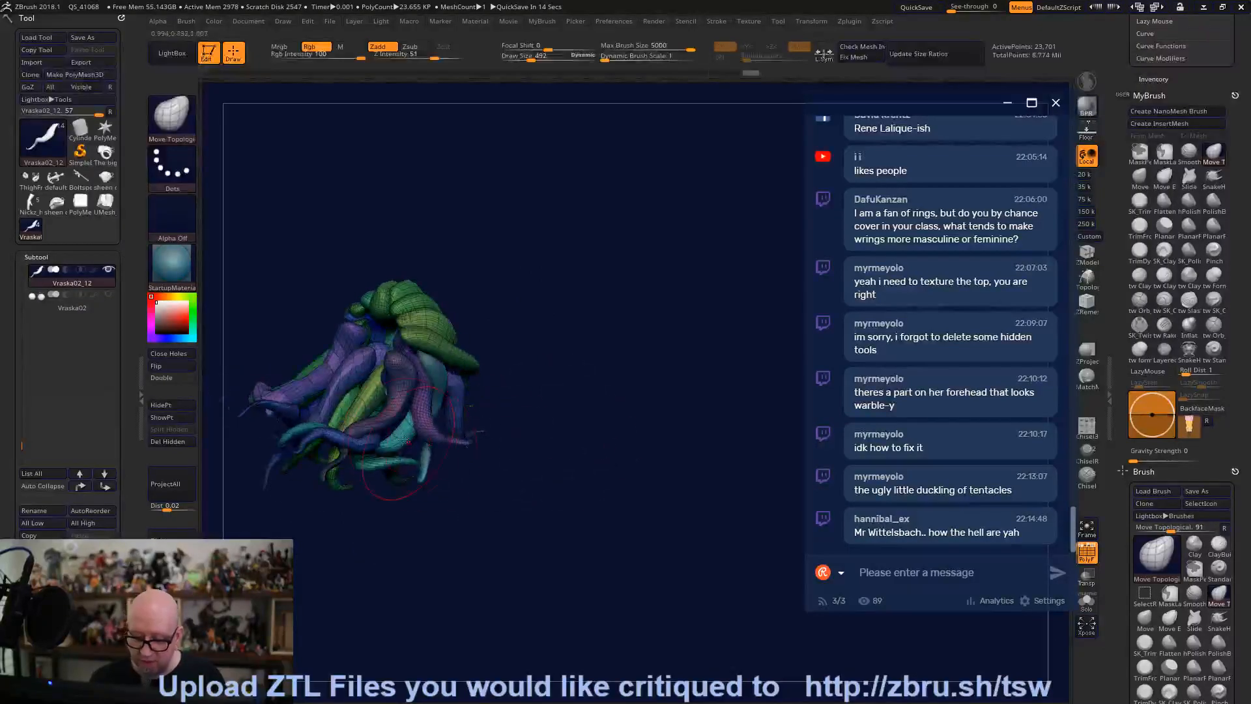
pyautogui.moveTo(575, 443)
pyautogui.mouseDown()
pyautogui.moveTo(558, 354)
pyautogui.moveTo(588, 418)
pyautogui.moveTo(477, 580)
pyautogui.moveTo(489, 627)
pyautogui.moveTo(584, 514)
pyautogui.moveTo(656, 525)
pyautogui.moveTo(508, 454)
pyautogui.moveTo(428, 450)
pyautogui.mouseUp()
# Smooth and reshape the green tentacles at the back of the hair with Move Topological at draw size 269.
pyautogui.press('space')
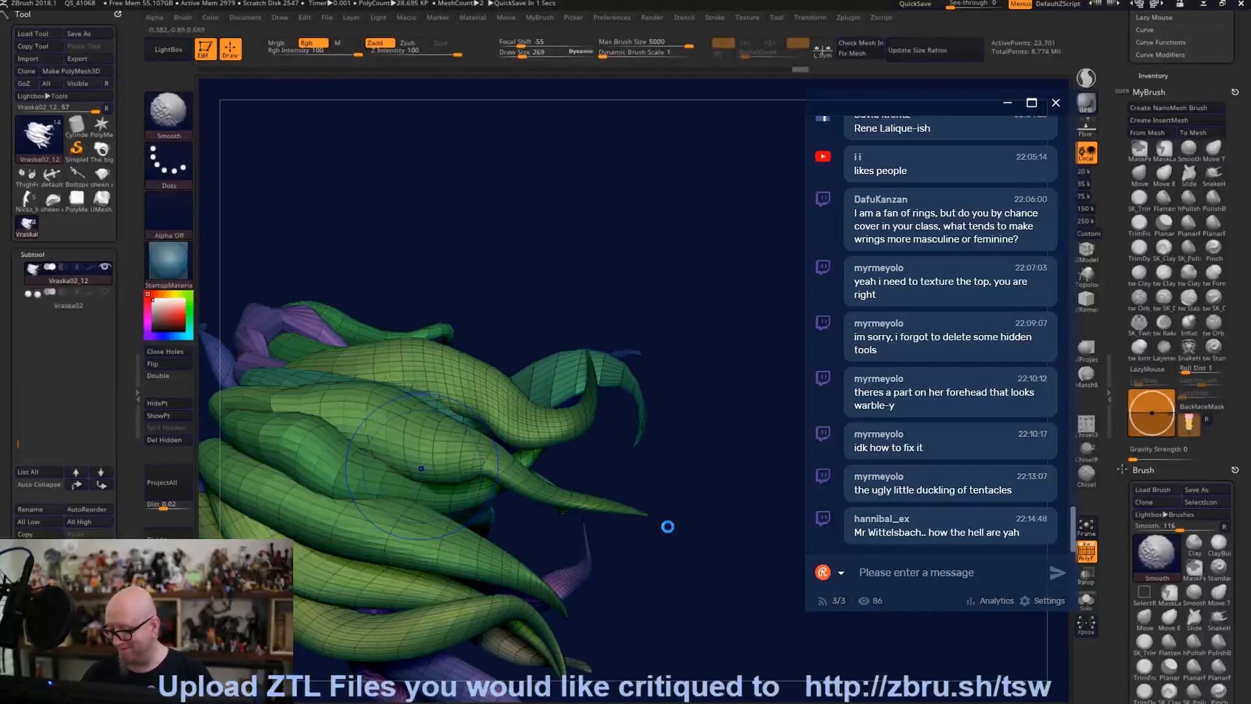
pyautogui.moveTo(668, 527)
pyautogui.mouseDown()
pyautogui.moveTo(440, 424)
pyautogui.moveTo(454, 403)
pyautogui.moveTo(435, 387)
pyautogui.mouseUp()
pyautogui.moveTo(405, 448); pyautogui.dragTo(391, 434)
pyautogui.moveTo(468, 458); pyautogui.dragTo(460, 446)
pyautogui.keyDown('ctrl'); pyautogui.moveTo(460, 445); pyautogui.dragTo(425, 423, button='right'); pyautogui.keyUp('ctrl')
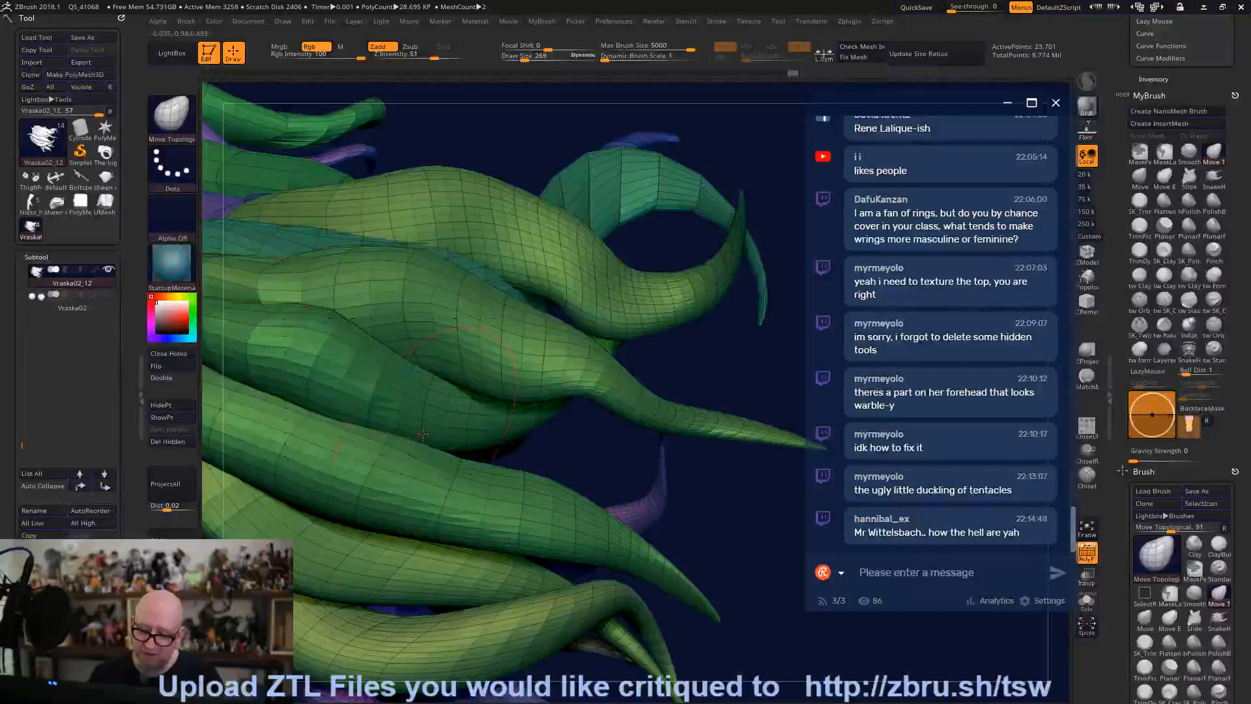
pyautogui.moveTo(592, 425); pyautogui.dragTo(505, 400)
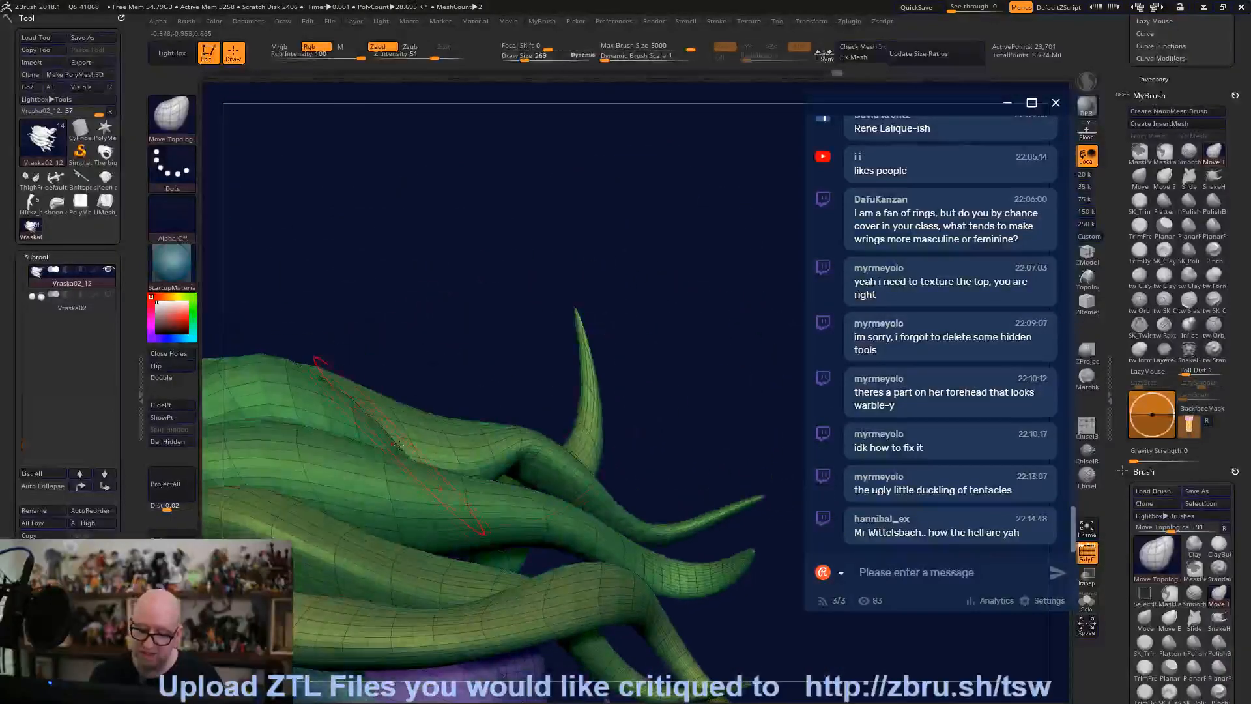
# Reposition the green and teal tentacle bases over the crown with Move Topological so they overlap more closely.
pyautogui.moveTo(533, 323); pyautogui.dragTo(363, 512)
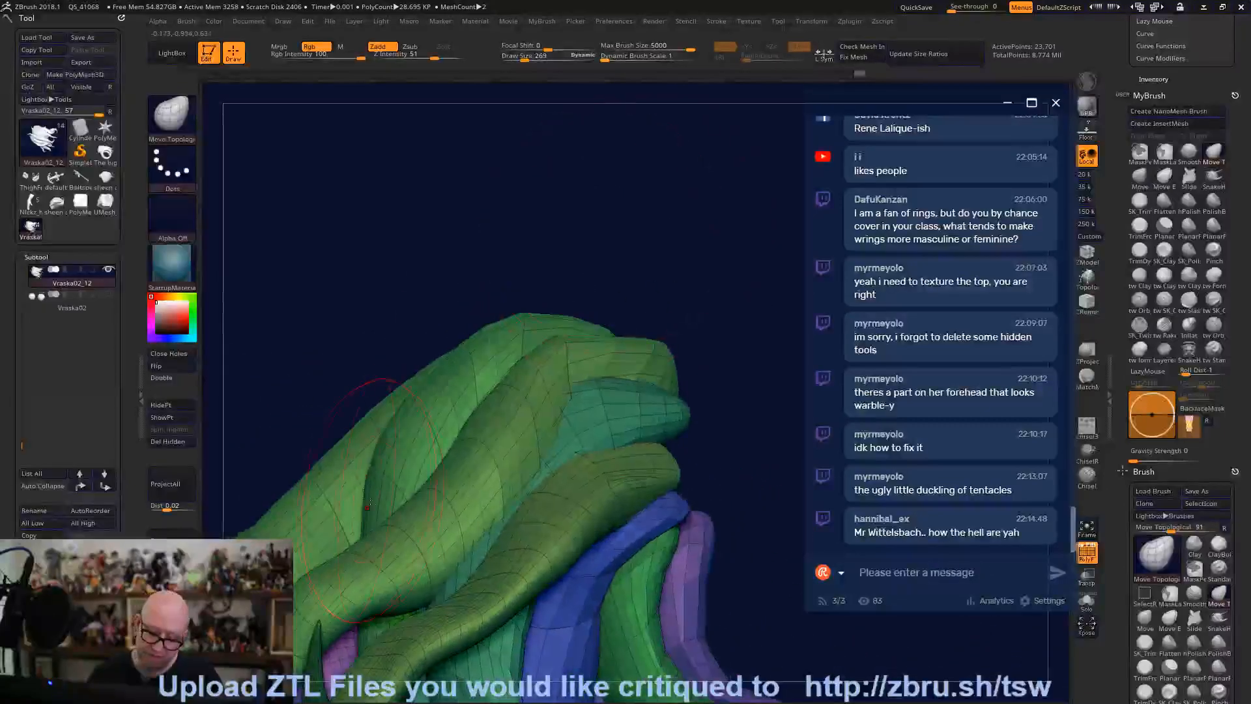
pyautogui.moveTo(479, 355); pyautogui.dragTo(619, 470)
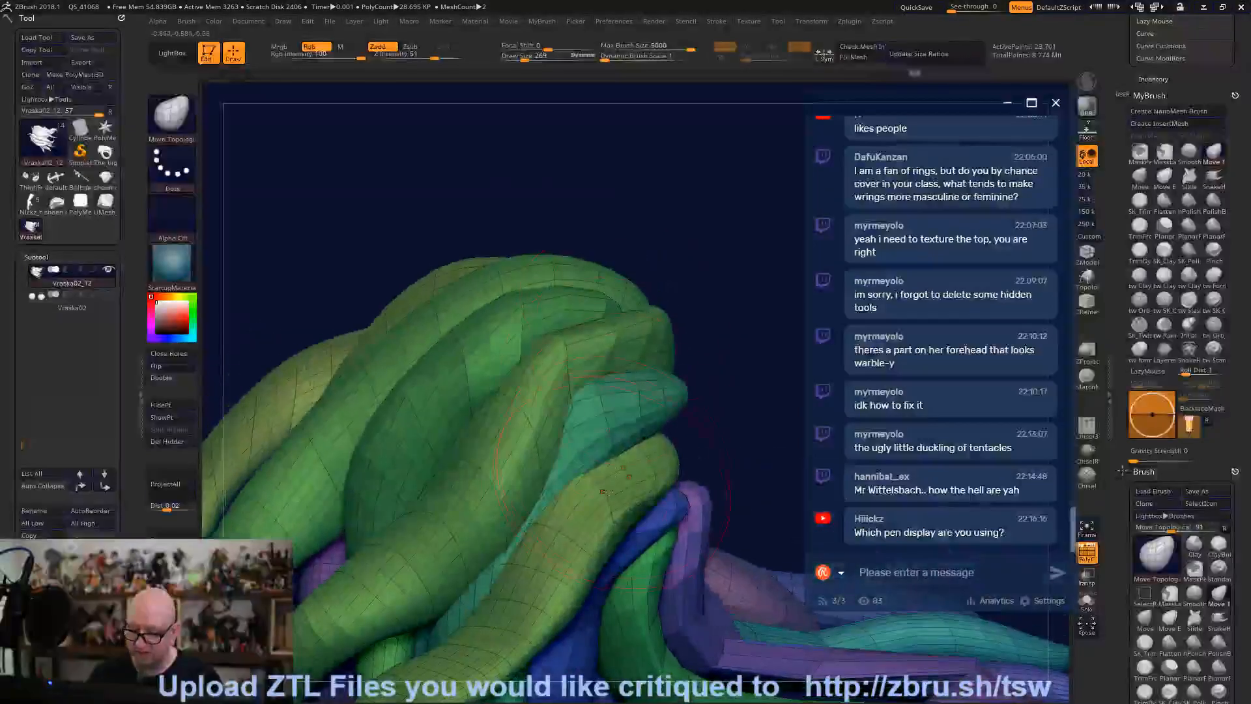
pyautogui.moveTo(553, 510); pyautogui.dragTo(531, 542)
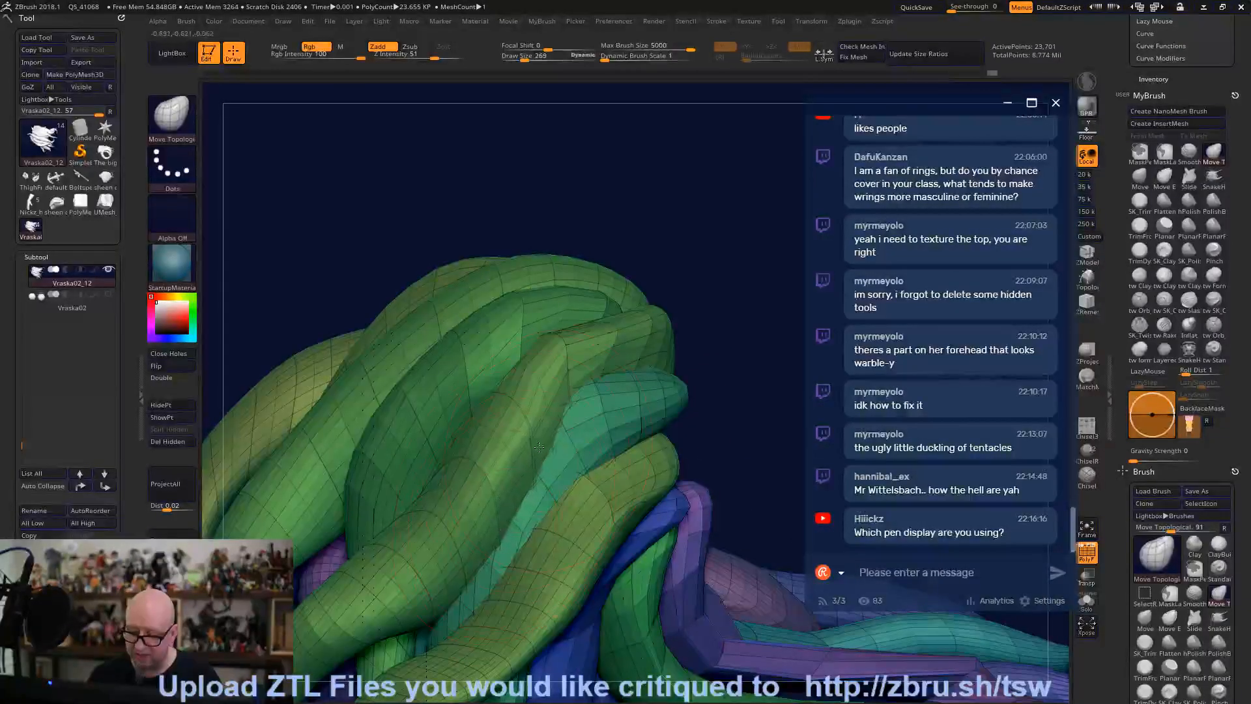
pyautogui.moveTo(704, 456)
pyautogui.mouseDown()
pyautogui.moveTo(727, 392)
pyautogui.moveTo(677, 449)
pyautogui.mouseUp()
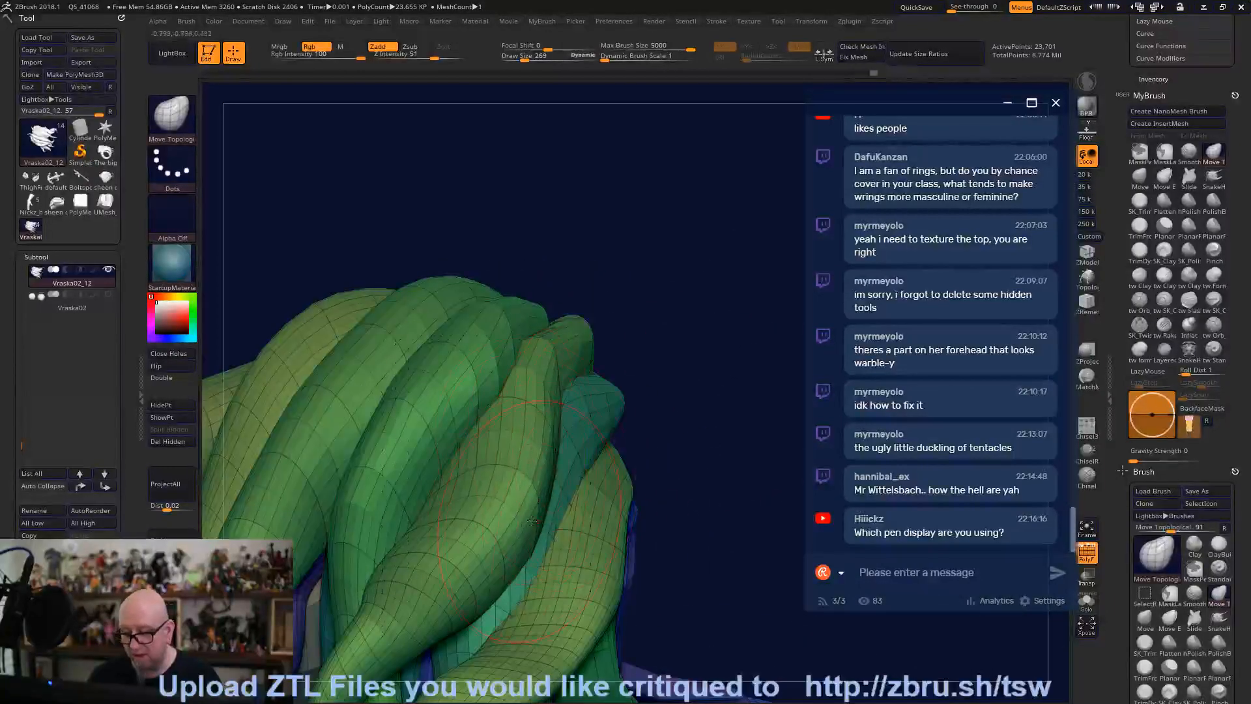
pyautogui.moveTo(677, 424); pyautogui.dragTo(615, 344)
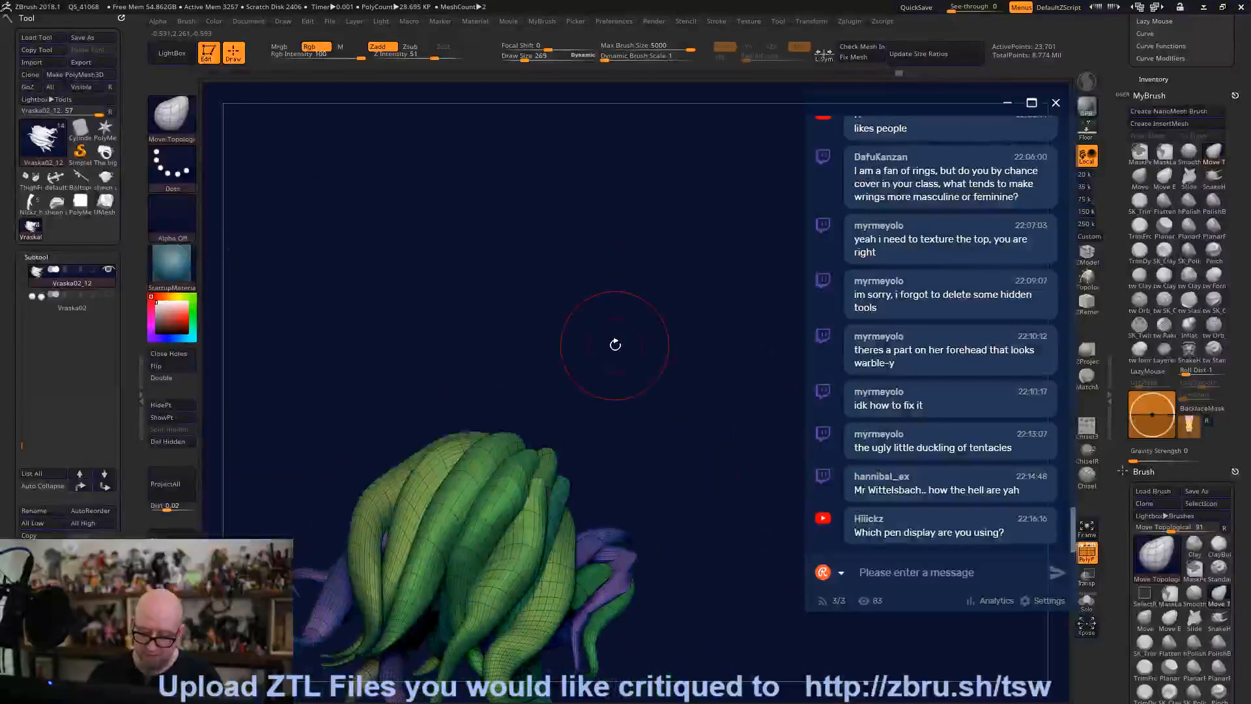
pyautogui.moveTo(589, 473); pyautogui.dragTo(679, 271)
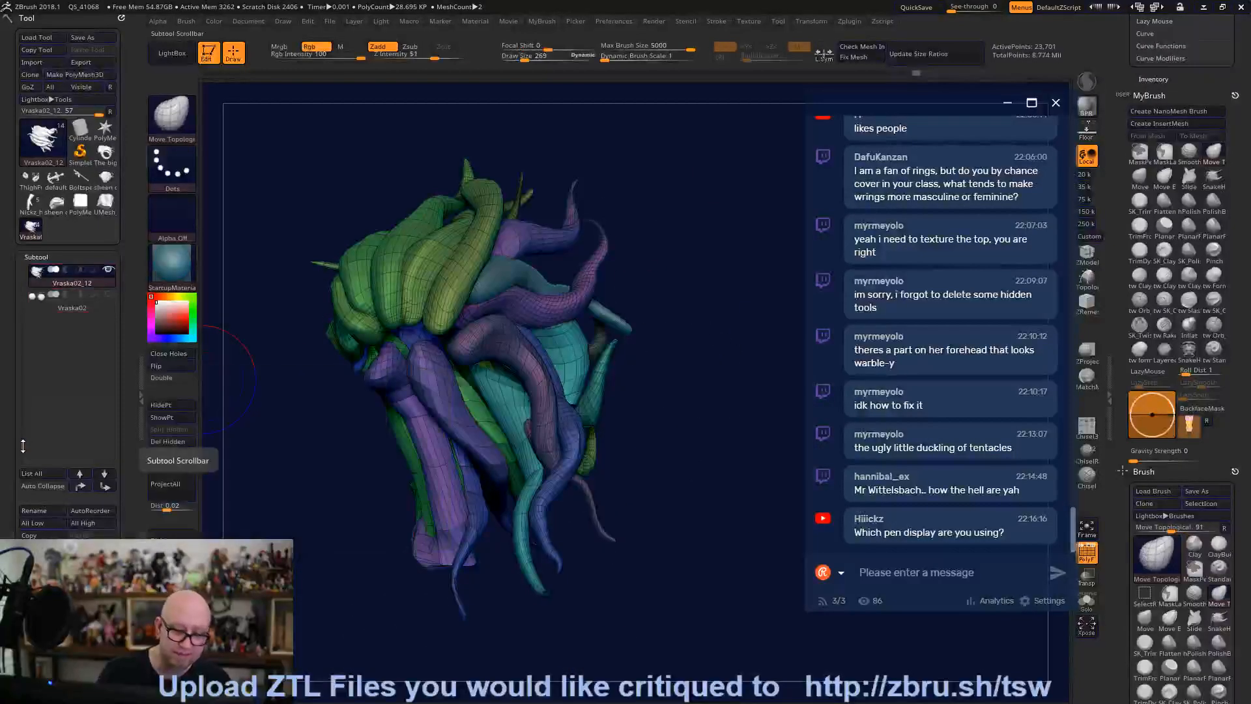
# Show all the subtools of the bust again around hair subtool Vraska02_12.
pyautogui.moveTo(22, 446); pyautogui.dragTo(23, 352)
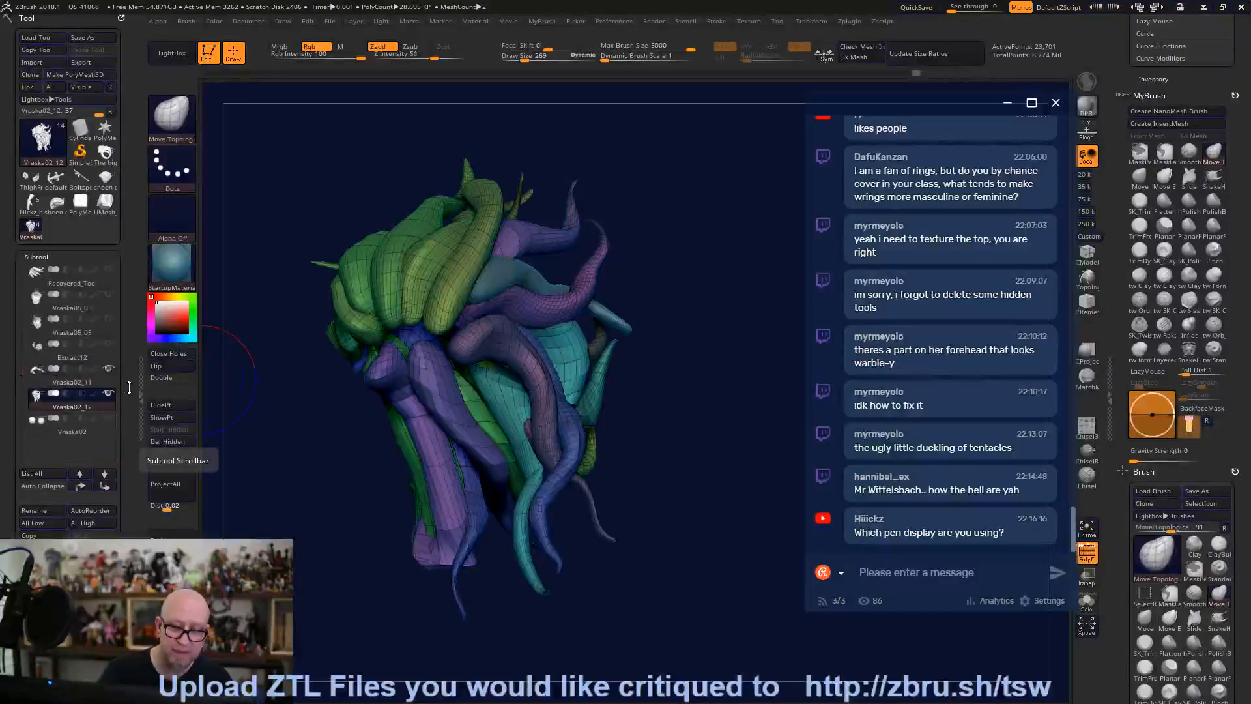
pyautogui.press('shift')
pyautogui.moveTo(112, 392)
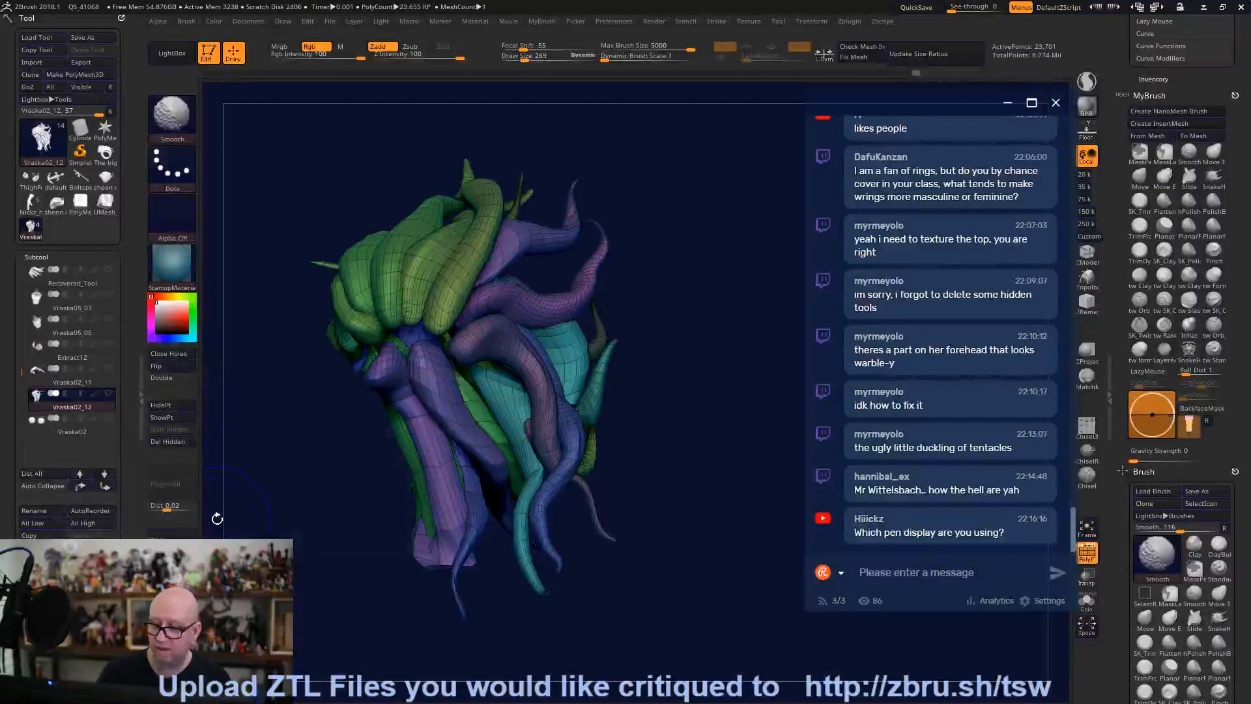
pyautogui.keyDown('shift'); pyautogui.click(109, 392); pyautogui.keyUp('shift')
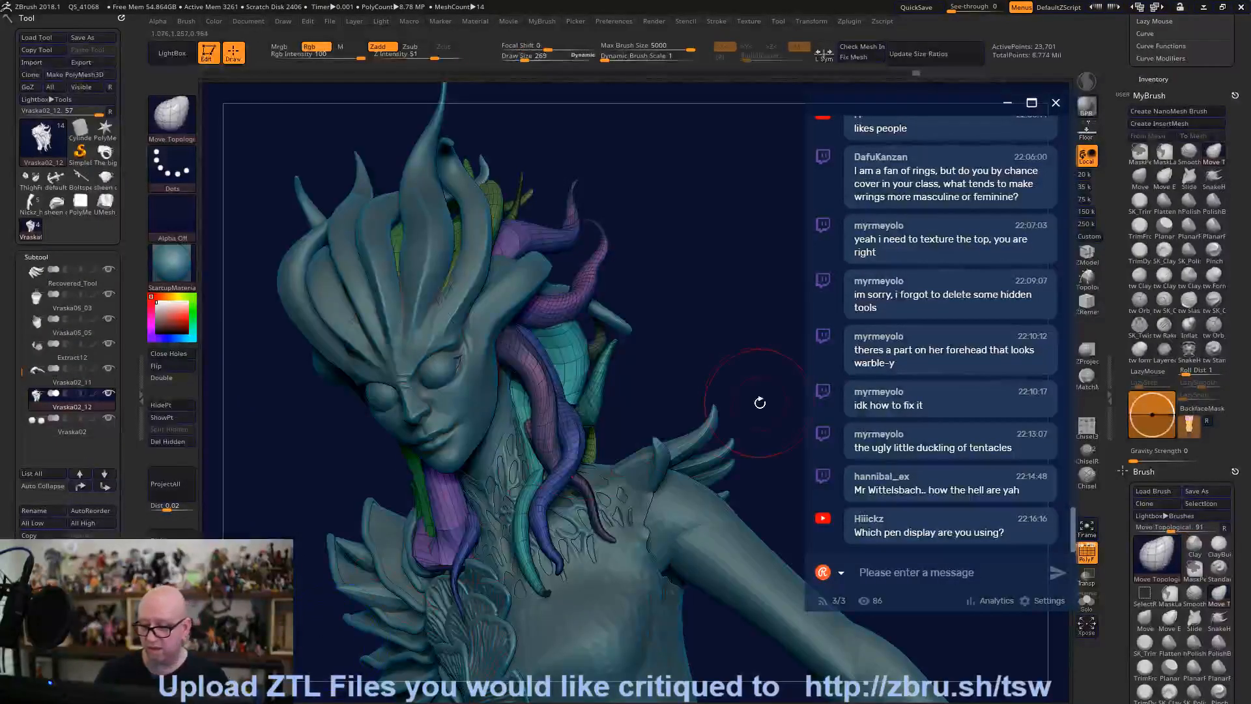
# Delete the leftover leaf subtool Recovered_Tool1 on the shoulder armor and the eye subtool Vraska02.
pyautogui.moveTo(792, 393); pyautogui.dragTo(373, 476)
pyautogui.keyDown('alt'); pyautogui.click(371, 474); pyautogui.keyUp('alt')
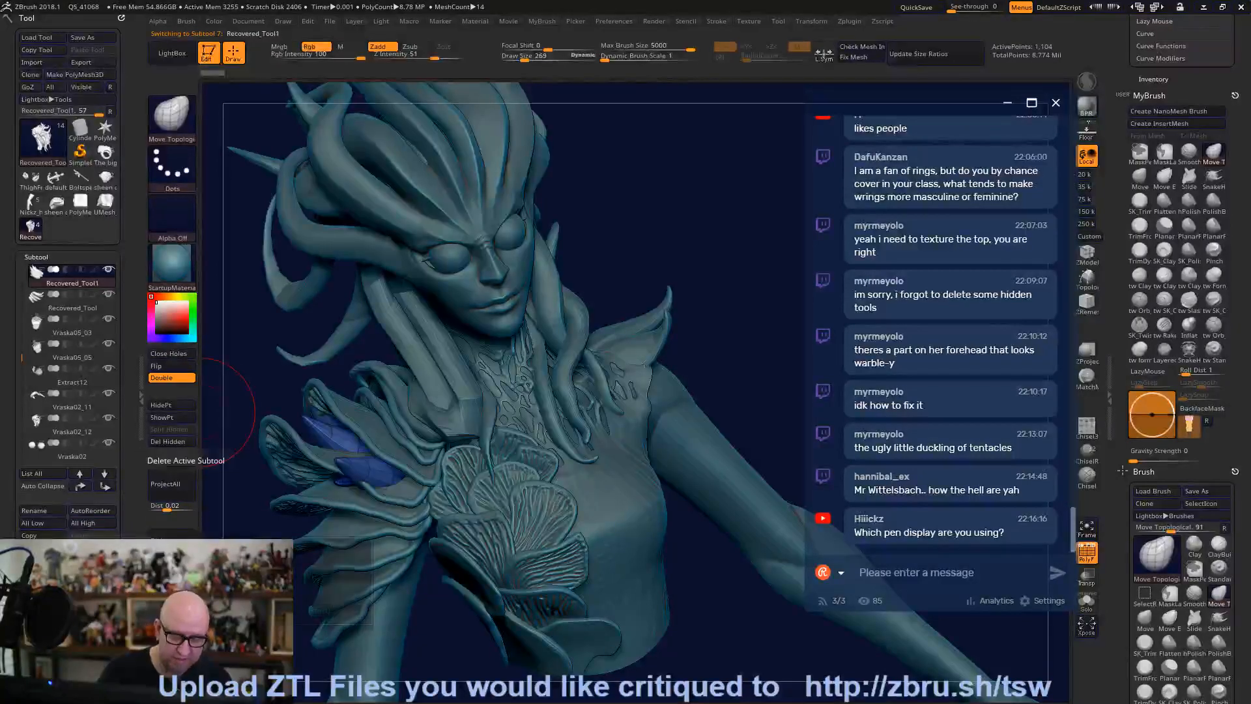
pyautogui.click(319, 611)
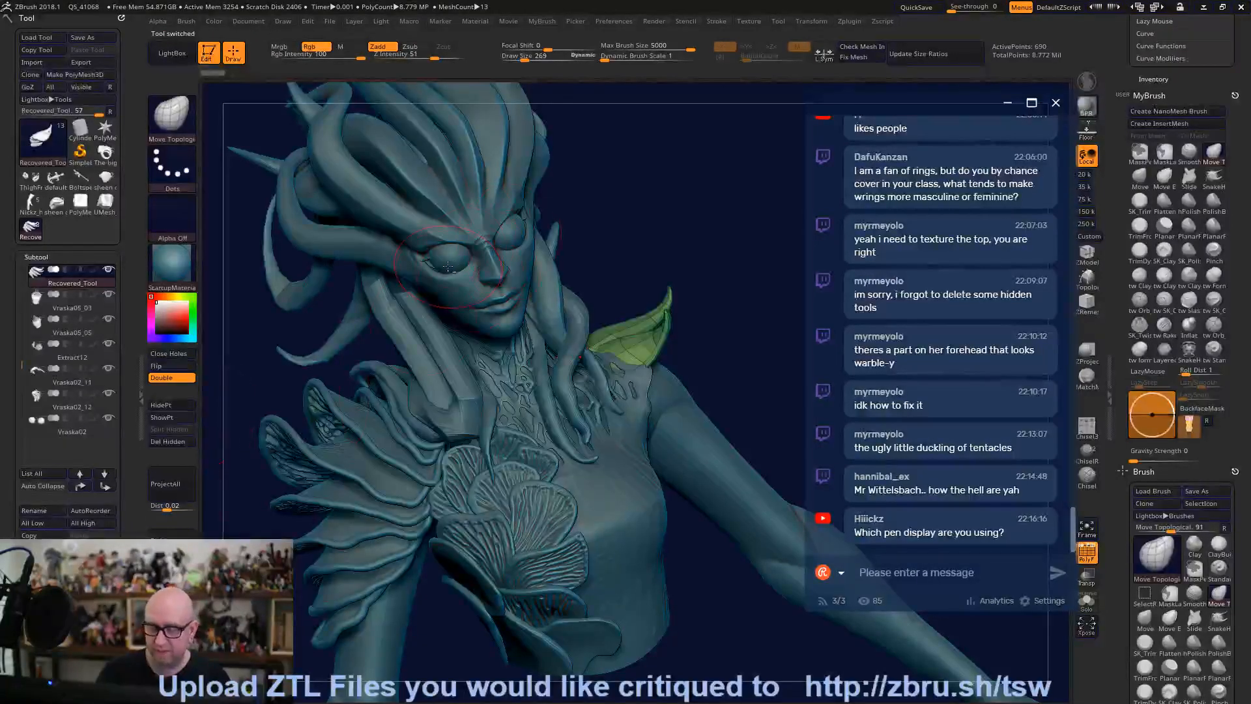
pyautogui.keyDown('alt'); pyautogui.click(341, 395); pyautogui.keyUp('alt')
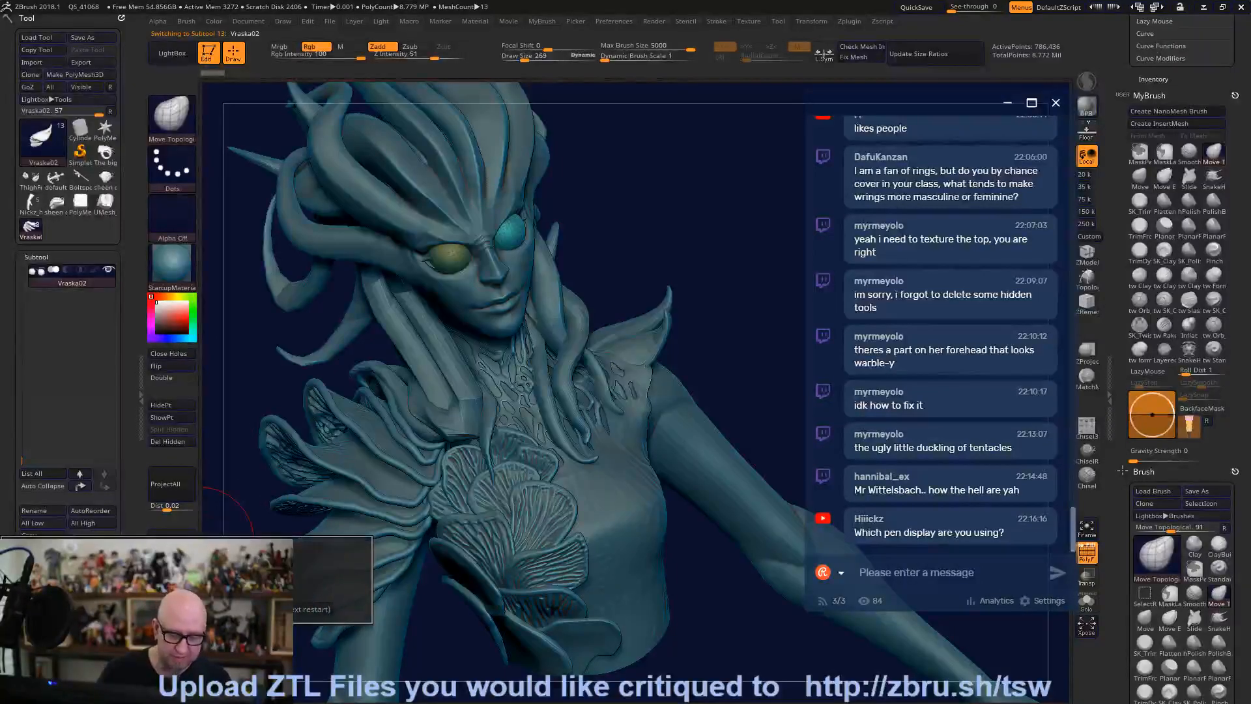
pyautogui.click(58, 609)
# Reshape the base of the purple side tentacle on Vraska02_12 with Move Topological so it tucks behind the head's side horn.
pyautogui.moveTo(671, 644)
pyautogui.mouseDown()
pyautogui.moveTo(747, 606)
pyautogui.moveTo(684, 664)
pyautogui.moveTo(687, 640)
pyautogui.mouseUp()
pyautogui.press('f')
pyautogui.moveTo(731, 421)
pyautogui.mouseDown()
pyautogui.moveTo(716, 442)
pyautogui.moveTo(728, 404)
pyautogui.moveTo(701, 533)
pyautogui.moveTo(625, 482)
pyautogui.mouseUp()
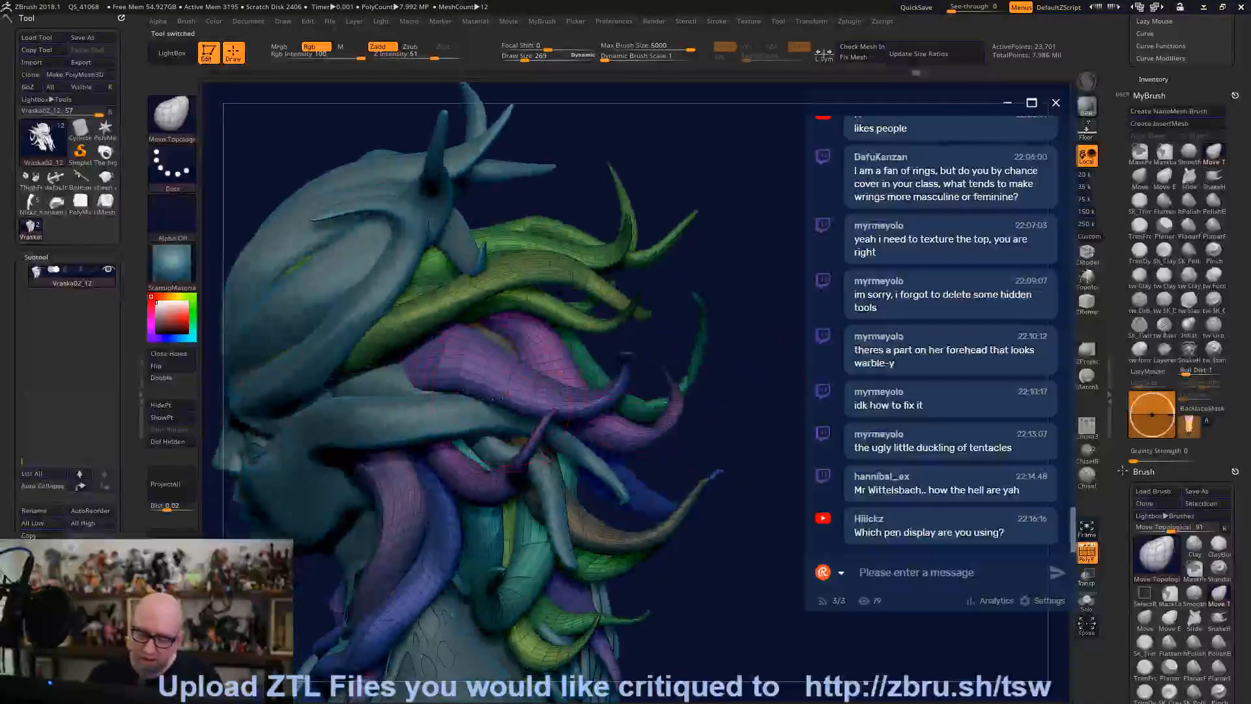
pyautogui.moveTo(425, 359)
pyautogui.mouseDown()
pyautogui.moveTo(407, 367)
pyautogui.moveTo(467, 372)
pyautogui.mouseUp()
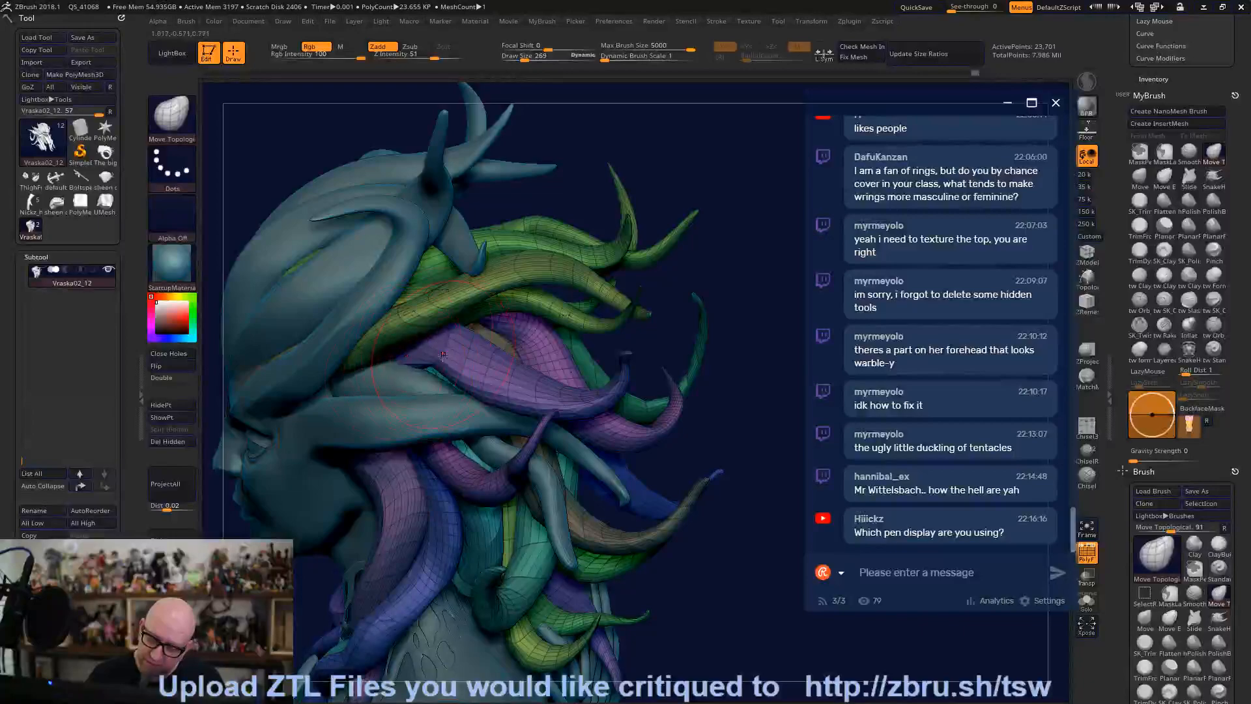
pyautogui.press('f')
pyautogui.moveTo(768, 486)
pyautogui.mouseDown()
pyautogui.moveTo(804, 526)
pyautogui.moveTo(785, 471)
pyautogui.moveTo(661, 433)
pyautogui.moveTo(479, 324)
pyautogui.mouseUp()
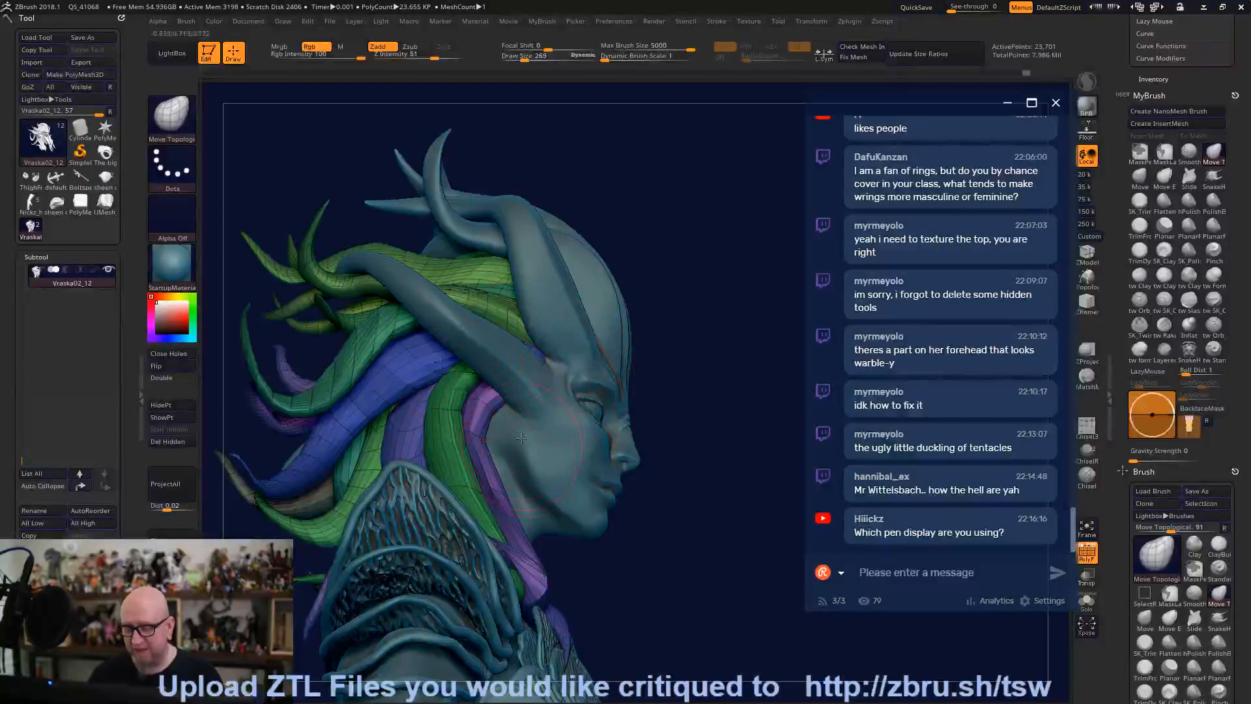
pyautogui.moveTo(561, 376)
pyautogui.mouseDown(button='right')
pyautogui.moveTo(525, 362)
pyautogui.moveTo(541, 363)
pyautogui.mouseUp(button='right')
pyautogui.moveTo(741, 226)
pyautogui.mouseDown(button='right')
pyautogui.moveTo(633, 342)
pyautogui.moveTo(754, 572)
pyautogui.moveTo(684, 538)
pyautogui.moveTo(723, 449)
pyautogui.mouseUp(button='right')
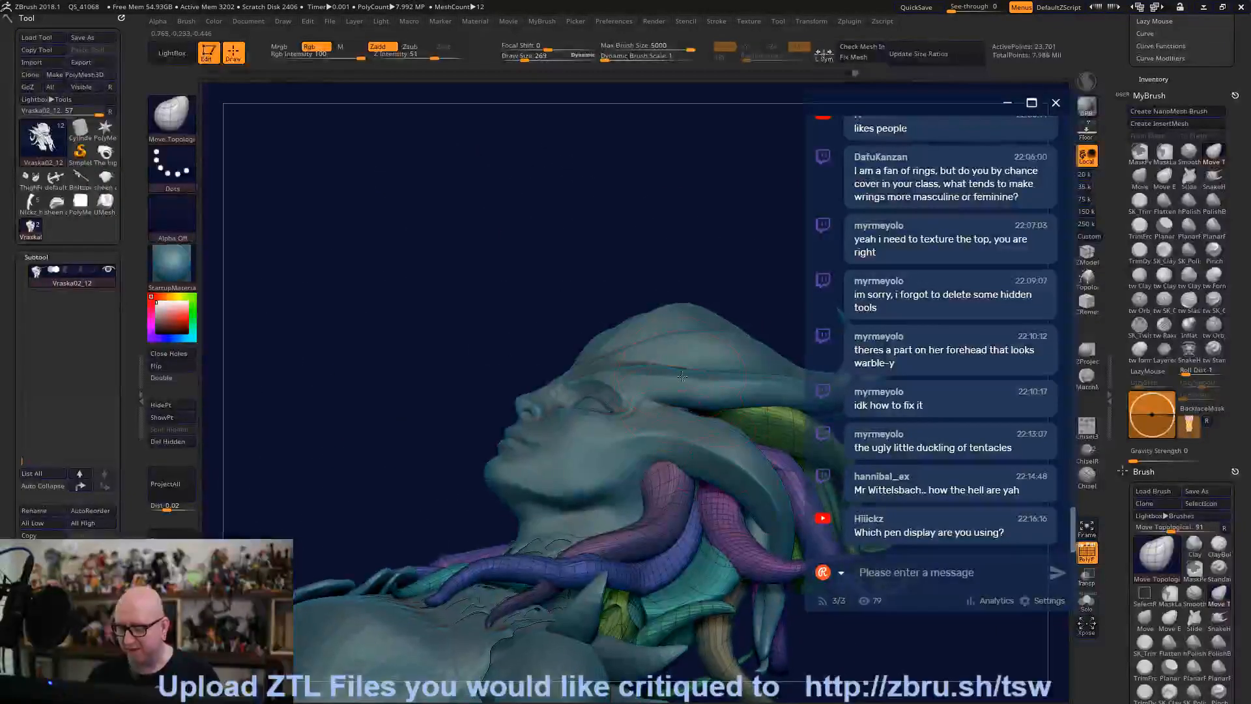
# Reshape and smooth the purple and teal tentacle bases beneath the side horn on Vraska02_12 with Move Topological and Smooth.
pyautogui.moveTo(745, 226)
pyautogui.mouseDown(button='right')
pyautogui.moveTo(553, 167)
pyautogui.moveTo(598, 277)
pyautogui.moveTo(731, 399)
pyautogui.moveTo(665, 370)
pyautogui.mouseUp(button='right')
pyautogui.moveTo(665, 369); pyautogui.dragTo(472, 453)
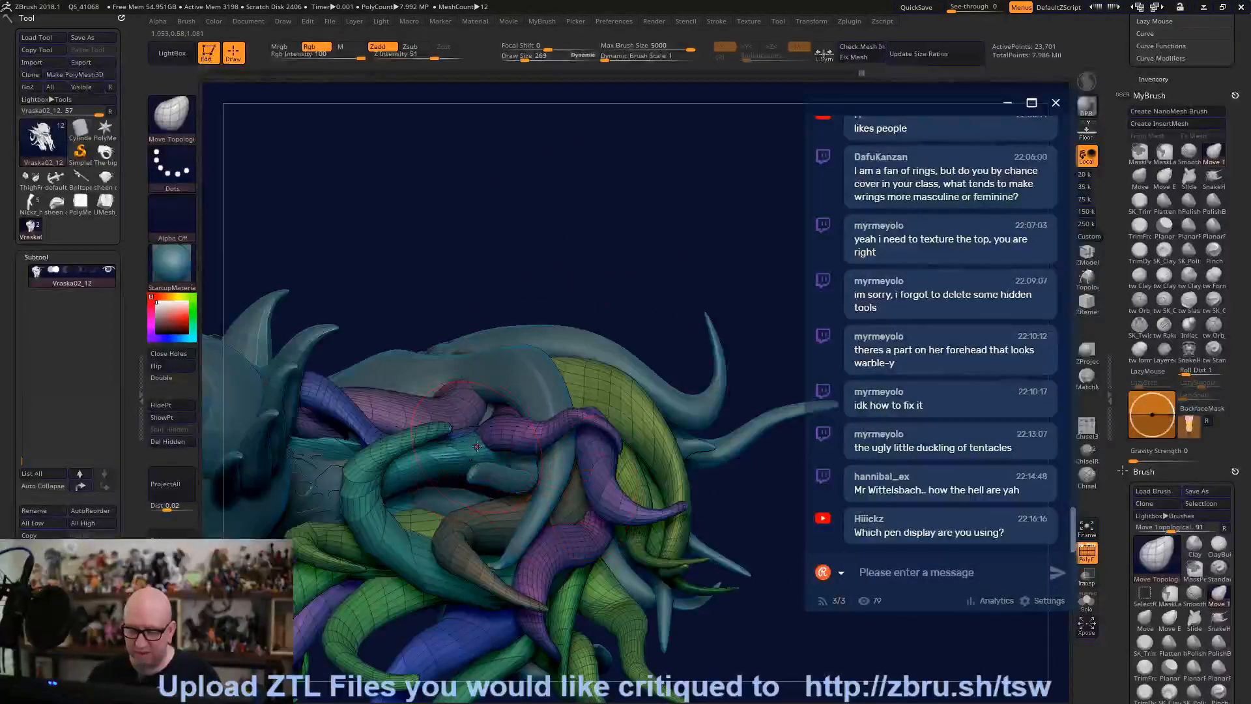
pyautogui.press('shift')
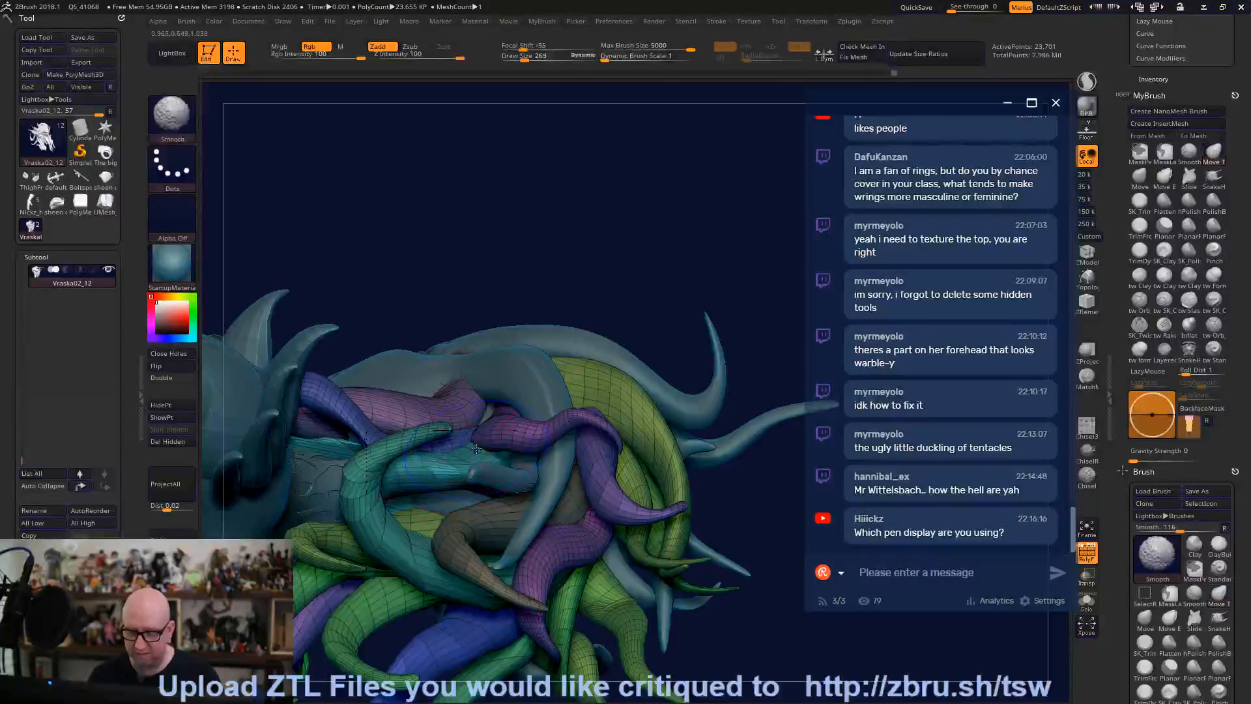
pyautogui.moveTo(495, 457)
pyautogui.mouseDown()
pyautogui.moveTo(726, 489)
pyautogui.moveTo(588, 536)
pyautogui.mouseUp()
pyautogui.moveTo(528, 649); pyautogui.dragTo(668, 408)
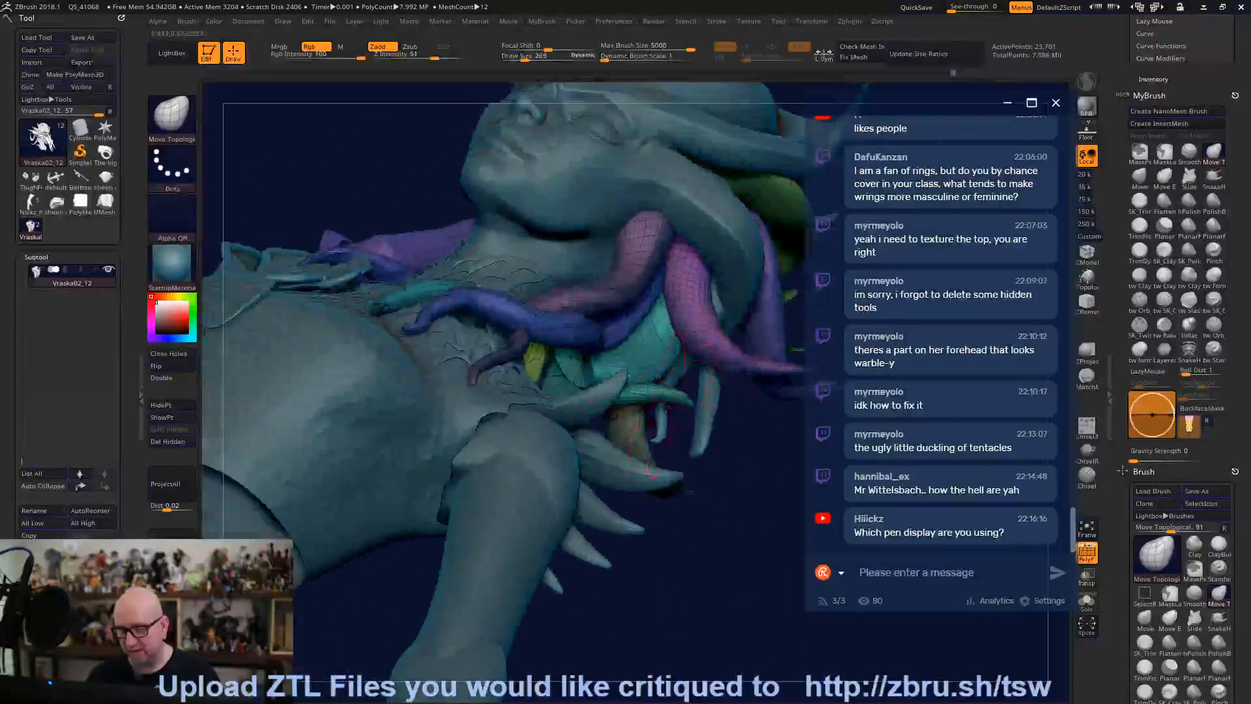
pyautogui.press('shift')
pyautogui.keyDown('shift'); pyautogui.moveTo(593, 366); pyautogui.dragTo(600, 344); pyautogui.keyUp('shift')
pyautogui.moveTo(703, 508)
pyautogui.mouseDown()
pyautogui.moveTo(626, 469)
pyautogui.moveTo(690, 560)
pyautogui.moveTo(740, 592)
pyautogui.moveTo(547, 355)
pyautogui.moveTo(703, 315)
pyautogui.moveTo(725, 268)
pyautogui.moveTo(596, 410)
pyautogui.mouseUp()
pyautogui.press('shift')
pyautogui.press('shift')
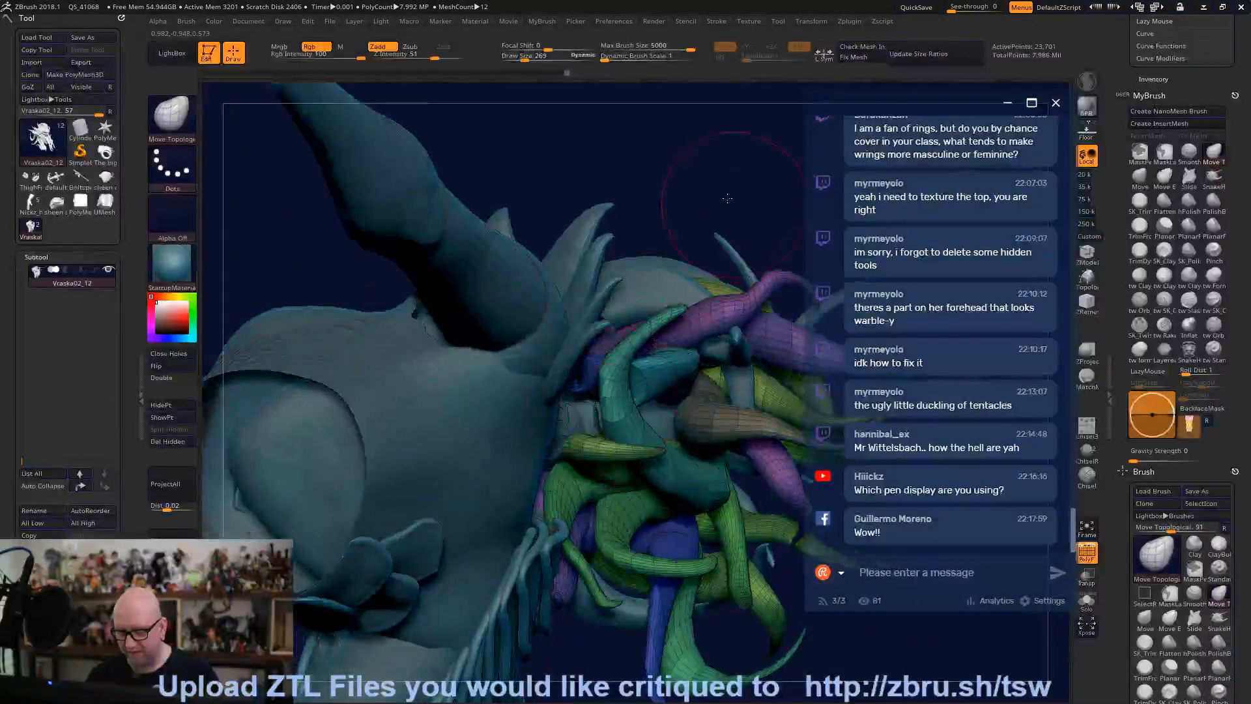
# Isolate the teal side tentacle, smooth and reshape it along the neck, and show all the tentacles again.
pyautogui.moveTo(730, 202); pyautogui.dragTo(691, 287)
pyautogui.keyDown('ctrl'); pyautogui.keyDown('shift'); pyautogui.click(674, 391); pyautogui.keyUp('shift'); pyautogui.keyUp('ctrl')
pyautogui.moveTo(613, 647); pyautogui.dragTo(660, 460)
pyautogui.press('shift')
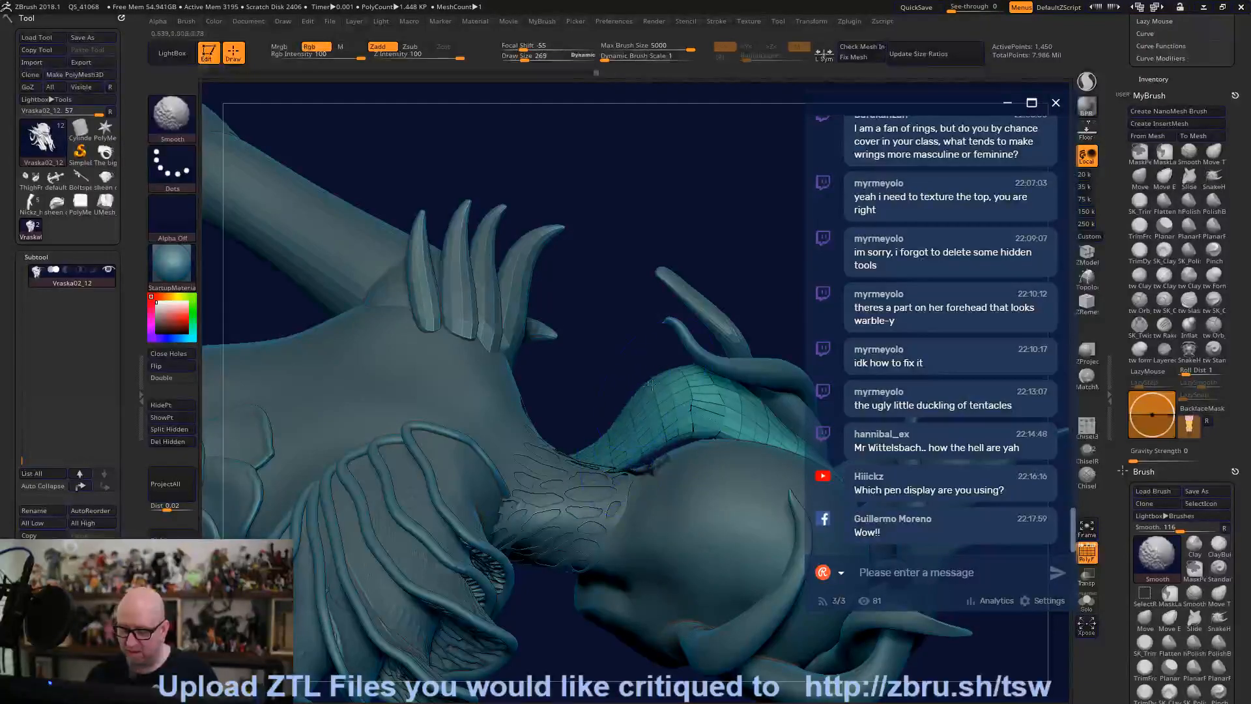
pyautogui.moveTo(648, 352); pyautogui.dragTo(710, 472)
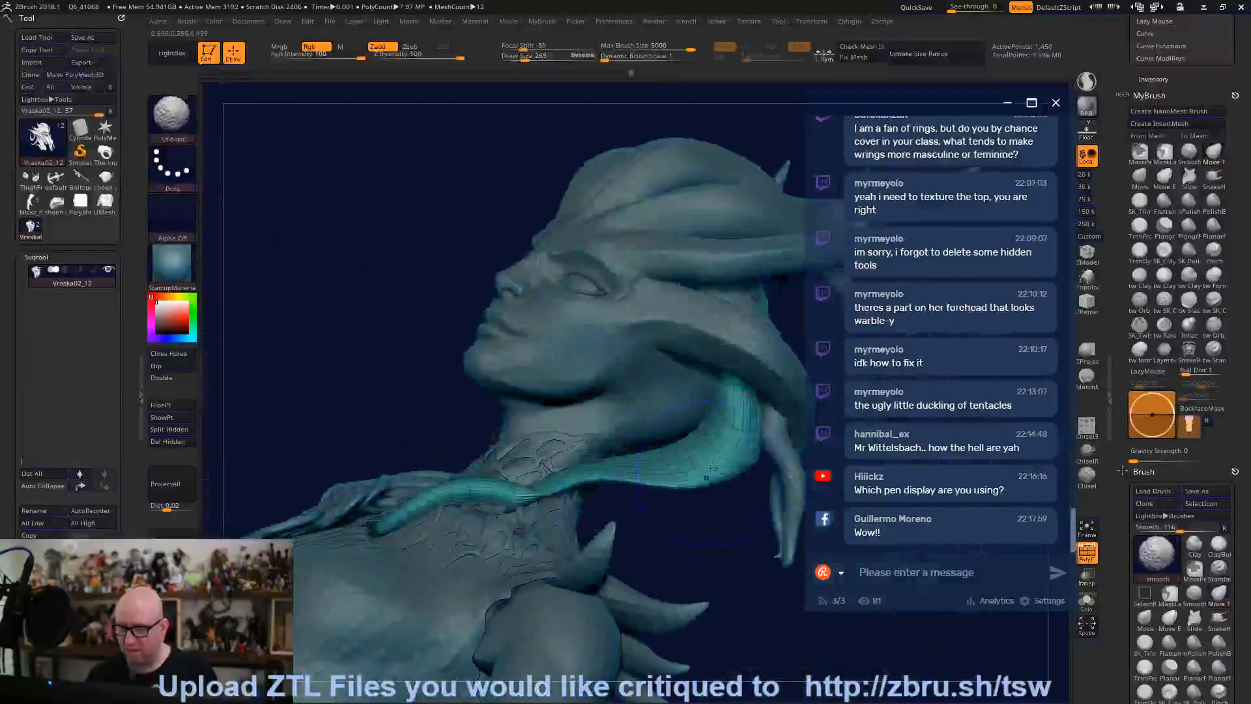
pyautogui.moveTo(684, 569)
pyautogui.mouseDown()
pyautogui.moveTo(754, 613)
pyautogui.moveTo(589, 516)
pyautogui.mouseUp()
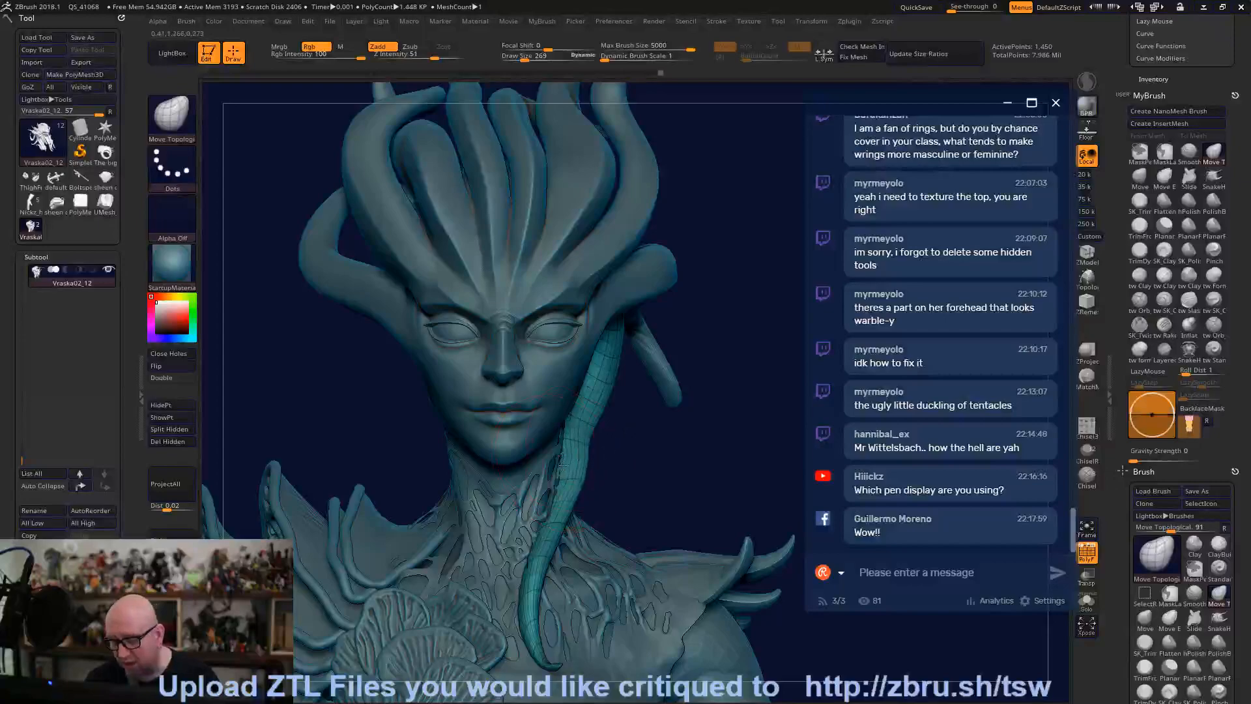
pyautogui.moveTo(592, 480); pyautogui.dragTo(595, 479)
pyautogui.moveTo(730, 456)
pyautogui.mouseDown()
pyautogui.moveTo(642, 450)
pyautogui.moveTo(622, 502)
pyautogui.moveTo(632, 426)
pyautogui.mouseUp()
pyautogui.moveTo(761, 561); pyautogui.dragTo(599, 474)
pyautogui.moveTo(553, 371); pyautogui.dragTo(712, 444)
pyautogui.keyDown('ctrl'); pyautogui.keyDown('shift'); pyautogui.click(761, 449); pyautogui.keyUp('shift'); pyautogui.keyUp('ctrl')
# With draw size 175, isolate the purple side tentacle beside the neck, smooth and adjust it, and unhide the other tentacles.
pyautogui.moveTo(778, 521); pyautogui.dragTo(533, 449)
pyautogui.moveTo(736, 496)
pyautogui.mouseDown()
pyautogui.moveTo(636, 418)
pyautogui.moveTo(539, 445)
pyautogui.mouseUp()
pyautogui.press('space')
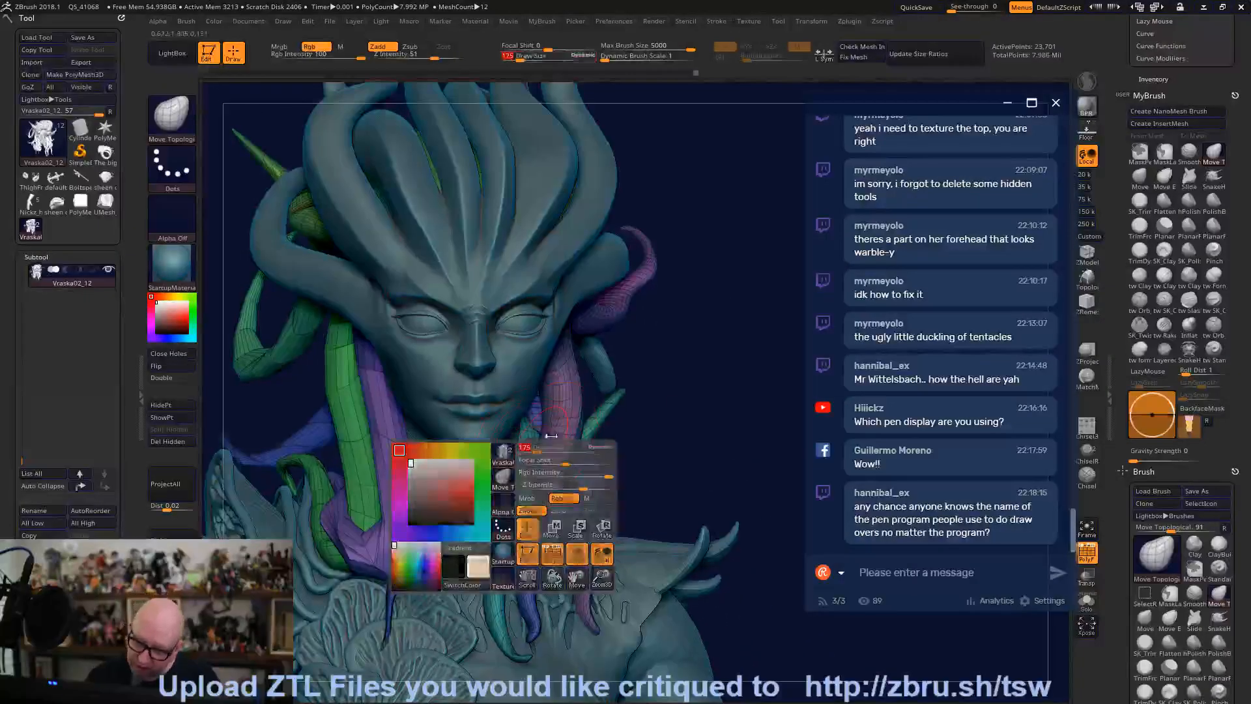
pyautogui.keyDown('ctrl'); pyautogui.keyDown('shift'); pyautogui.click(583, 420); pyautogui.keyUp('shift'); pyautogui.keyUp('ctrl')
pyautogui.moveTo(668, 443)
pyautogui.mouseDown()
pyautogui.moveTo(696, 428)
pyautogui.moveTo(533, 460)
pyautogui.mouseUp()
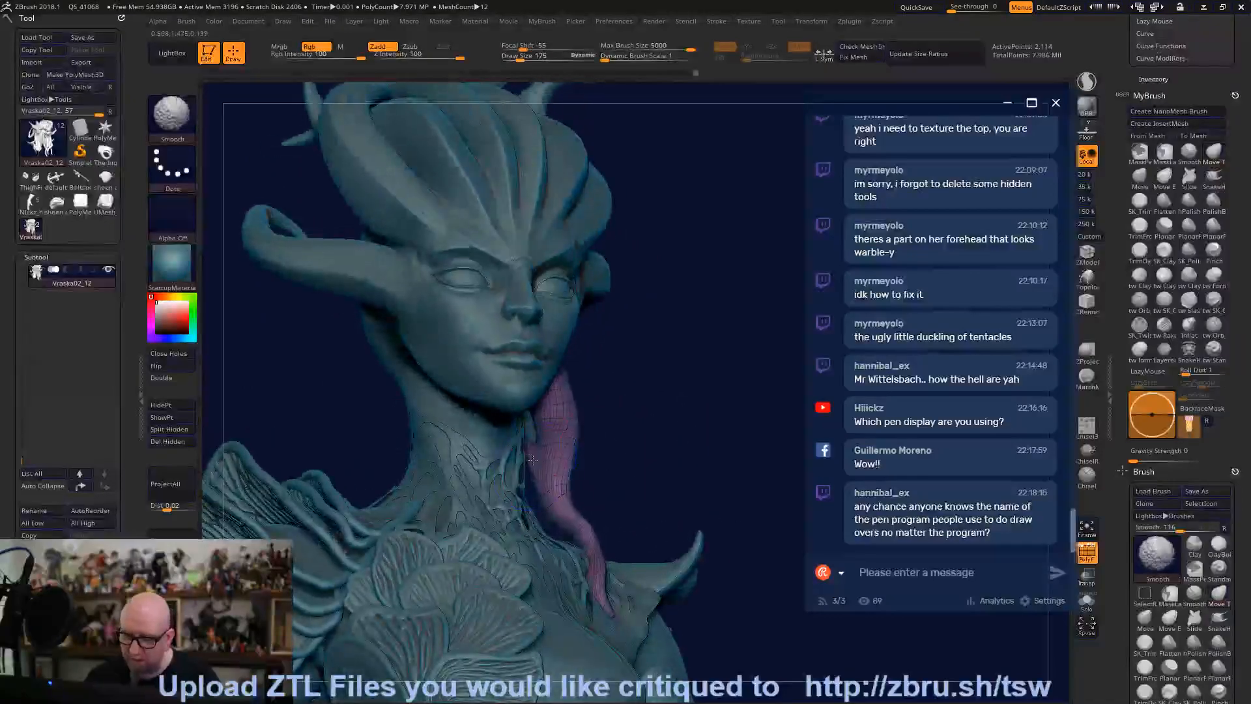
pyautogui.press('shift')
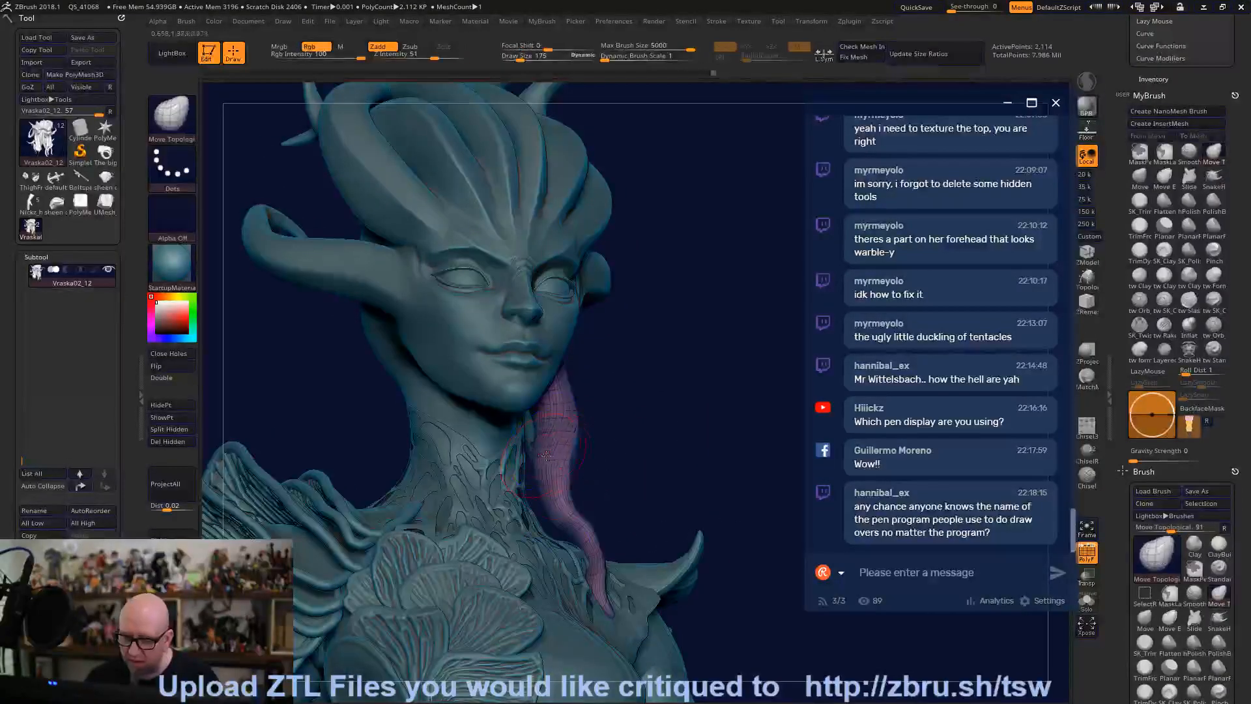
pyautogui.moveTo(659, 419); pyautogui.dragTo(703, 430)
pyautogui.keyDown('ctrl'); pyautogui.keyDown('shift'); pyautogui.click(744, 452); pyautogui.keyUp('shift'); pyautogui.keyUp('ctrl')
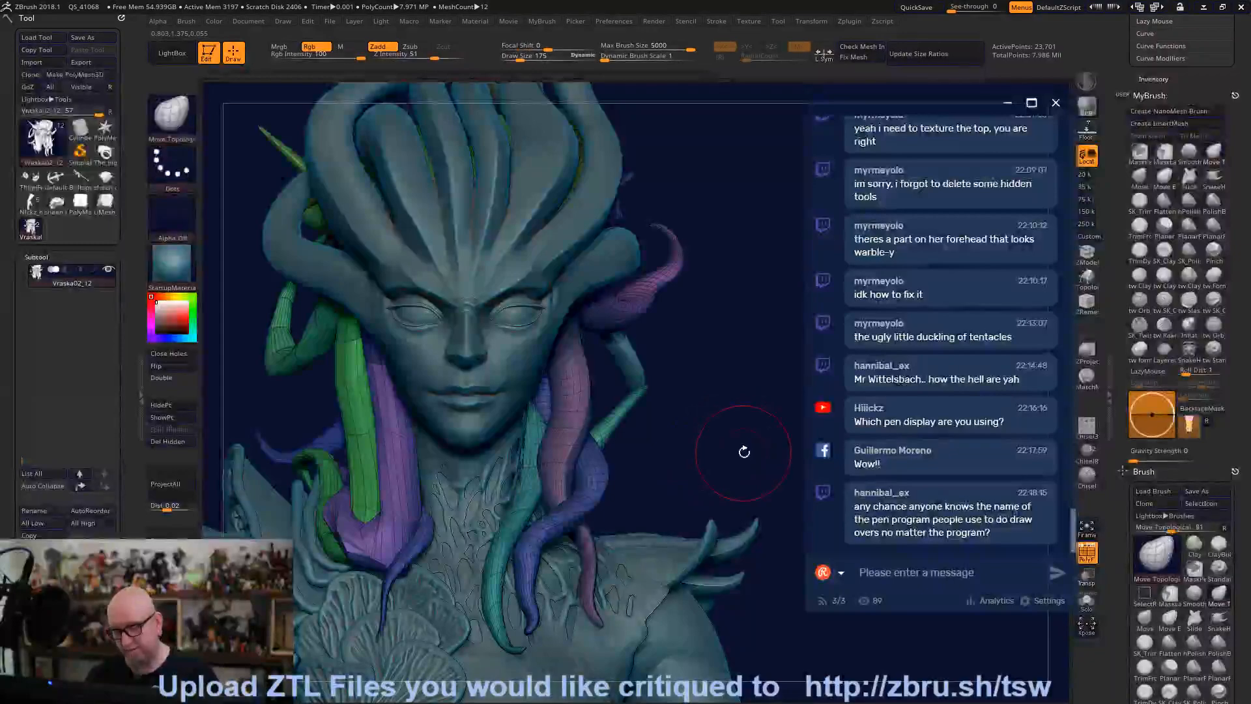
# Isolate the teal side tentacle from the rest of Vraska02_12 and reset the transform gizmo's orientation on it.
pyautogui.press('f')
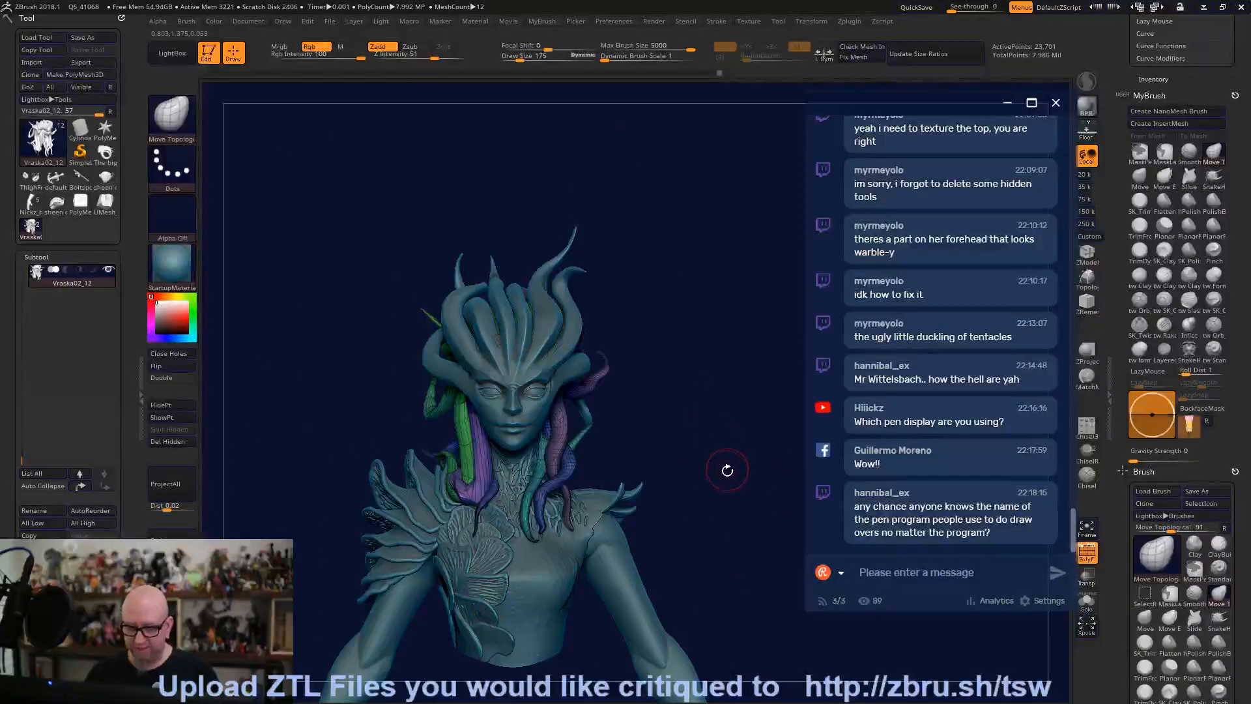
pyautogui.moveTo(736, 484)
pyautogui.mouseDown()
pyautogui.moveTo(644, 483)
pyautogui.moveTo(736, 495)
pyautogui.moveTo(789, 430)
pyautogui.moveTo(582, 406)
pyautogui.mouseUp()
pyautogui.moveTo(607, 521); pyautogui.dragTo(522, 424)
pyautogui.keyDown('ctrl'); pyautogui.keyDown('shift'); pyautogui.click(591, 430); pyautogui.keyUp('shift'); pyautogui.keyUp('ctrl')
pyautogui.keyDown('ctrl'); pyautogui.moveTo(664, 275); pyautogui.dragTo(363, 576); pyautogui.keyUp('ctrl')
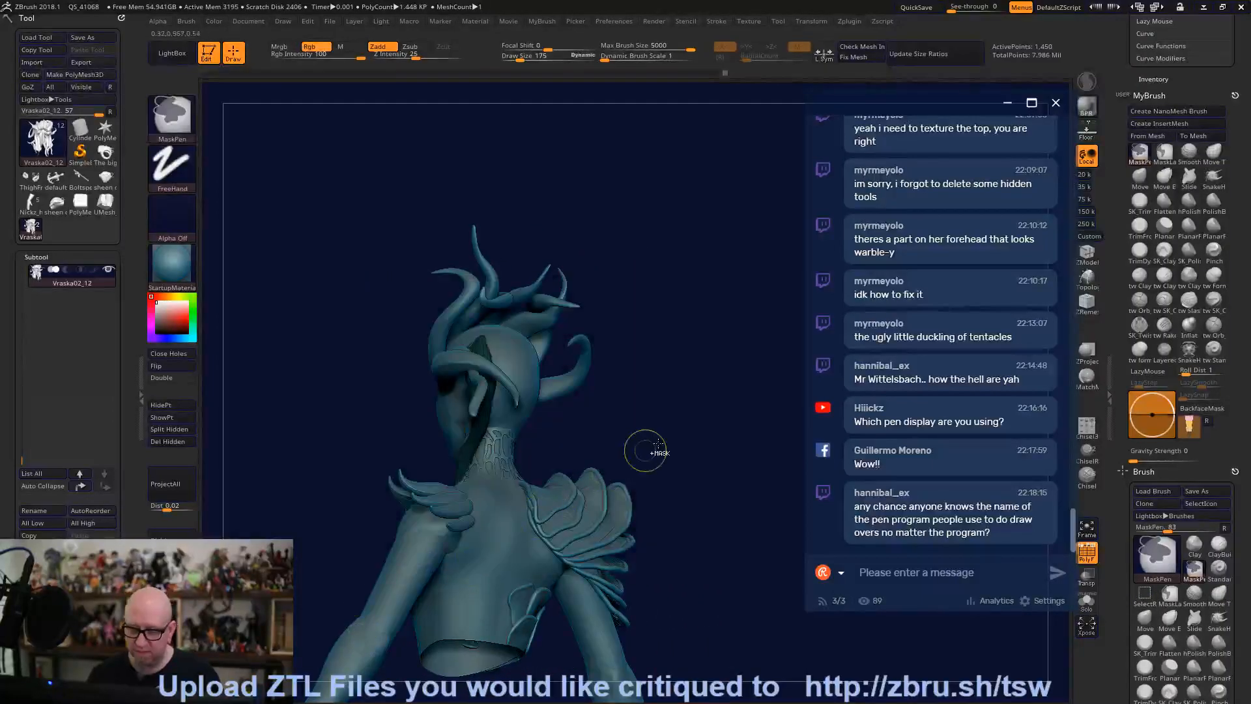
pyautogui.press('w')
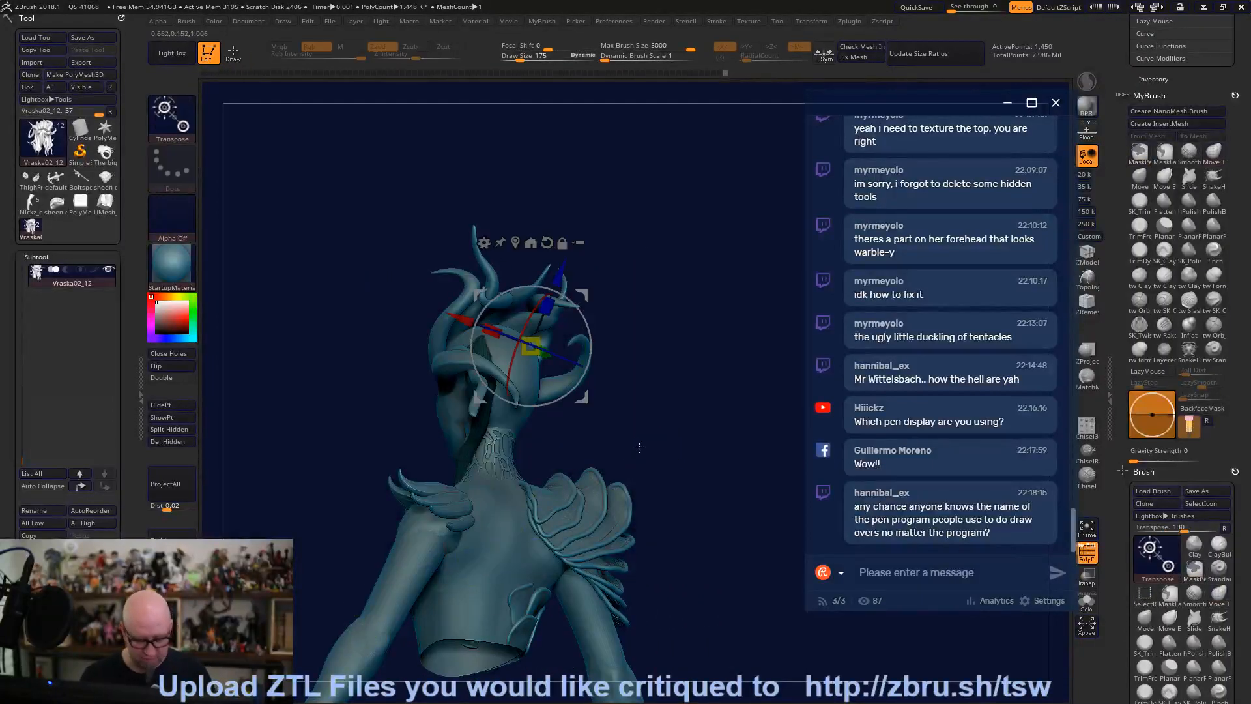
pyautogui.click(547, 243)
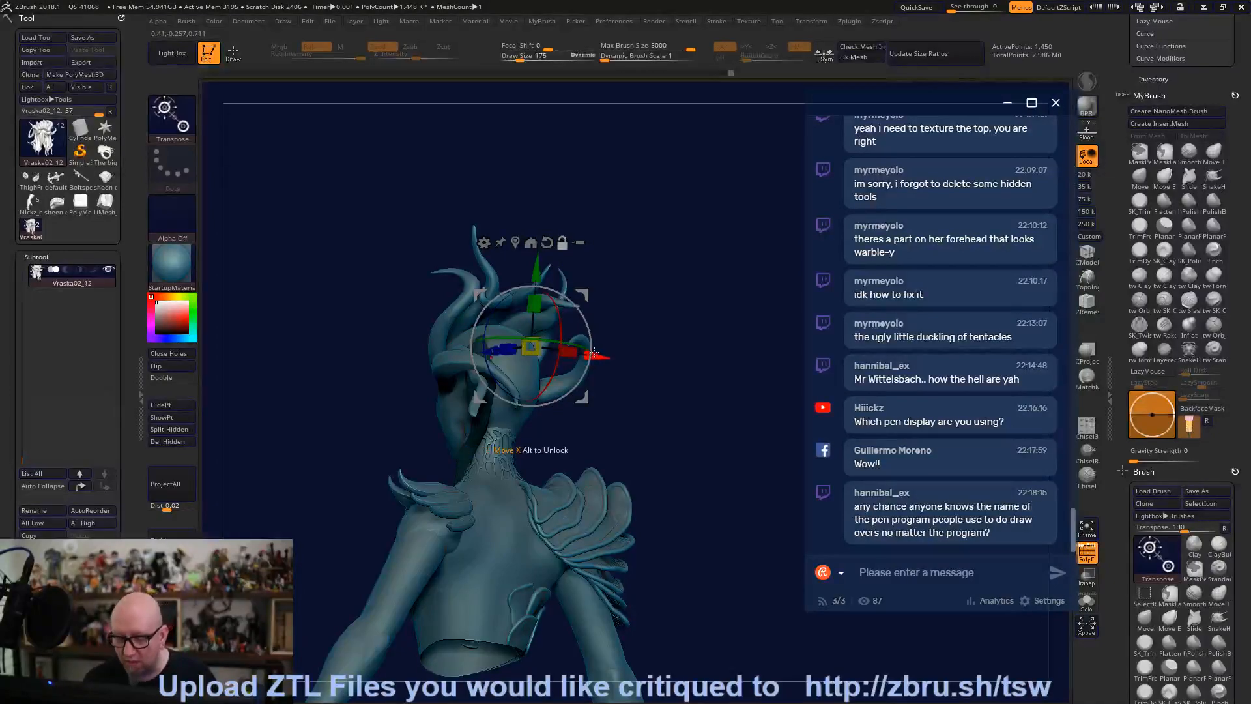
# Split the hidden tentacles off into their own subtool and show only the isolated teal tentacle.
pyautogui.press('ctrl')
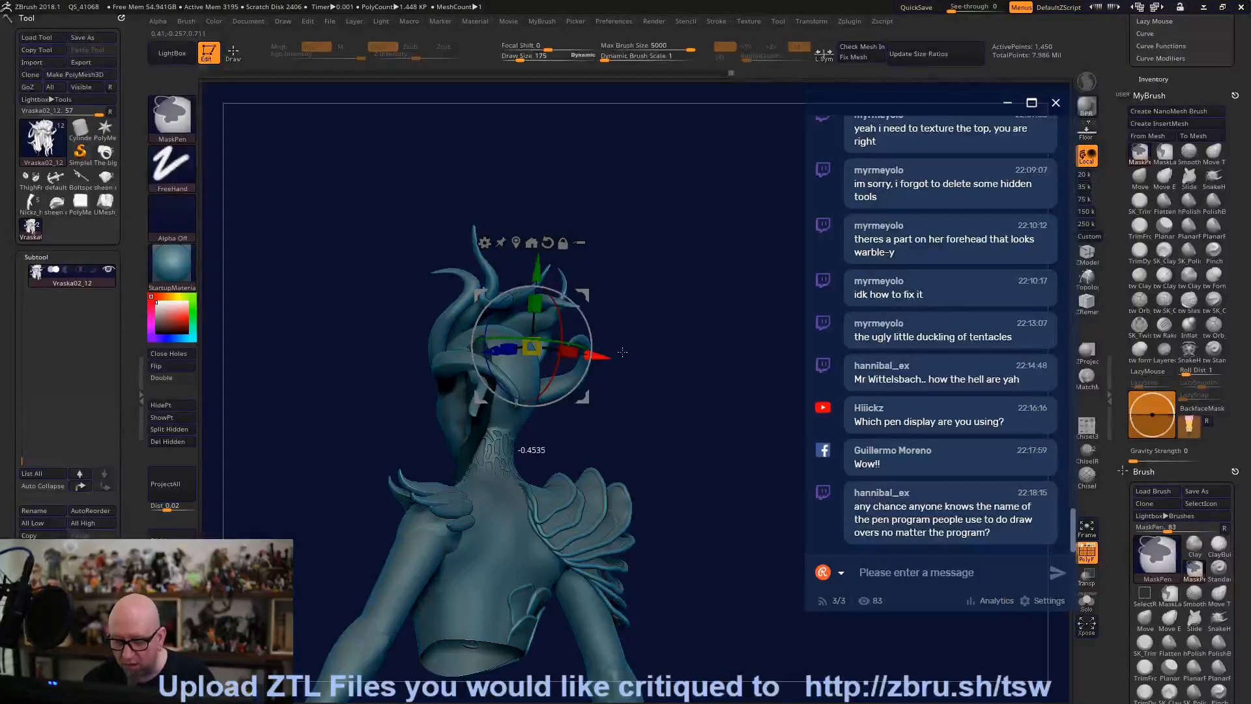
pyautogui.keyDown('ctrl'); pyautogui.click(604, 357); pyautogui.keyUp('ctrl')
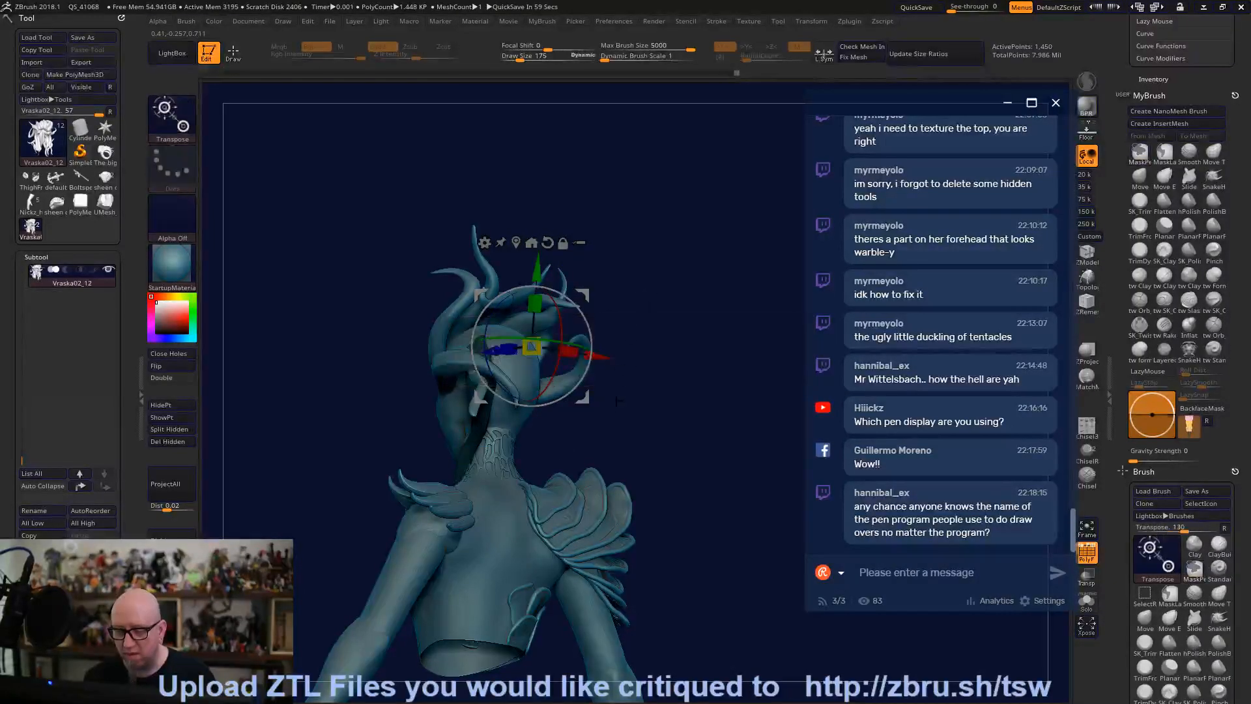
pyautogui.moveTo(559, 450); pyautogui.dragTo(505, 417)
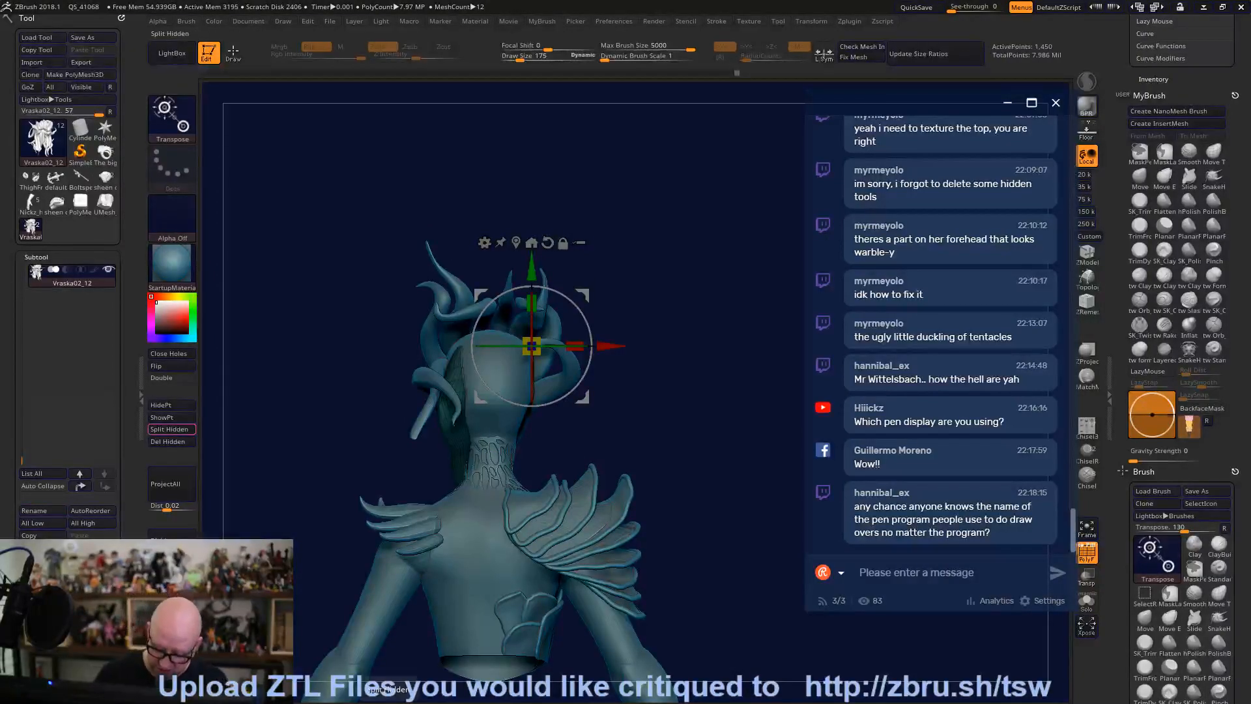
pyautogui.click(169, 429)
pyautogui.keyDown('ctrl'); pyautogui.moveTo(600, 349); pyautogui.dragTo(594, 346); pyautogui.keyUp('ctrl')
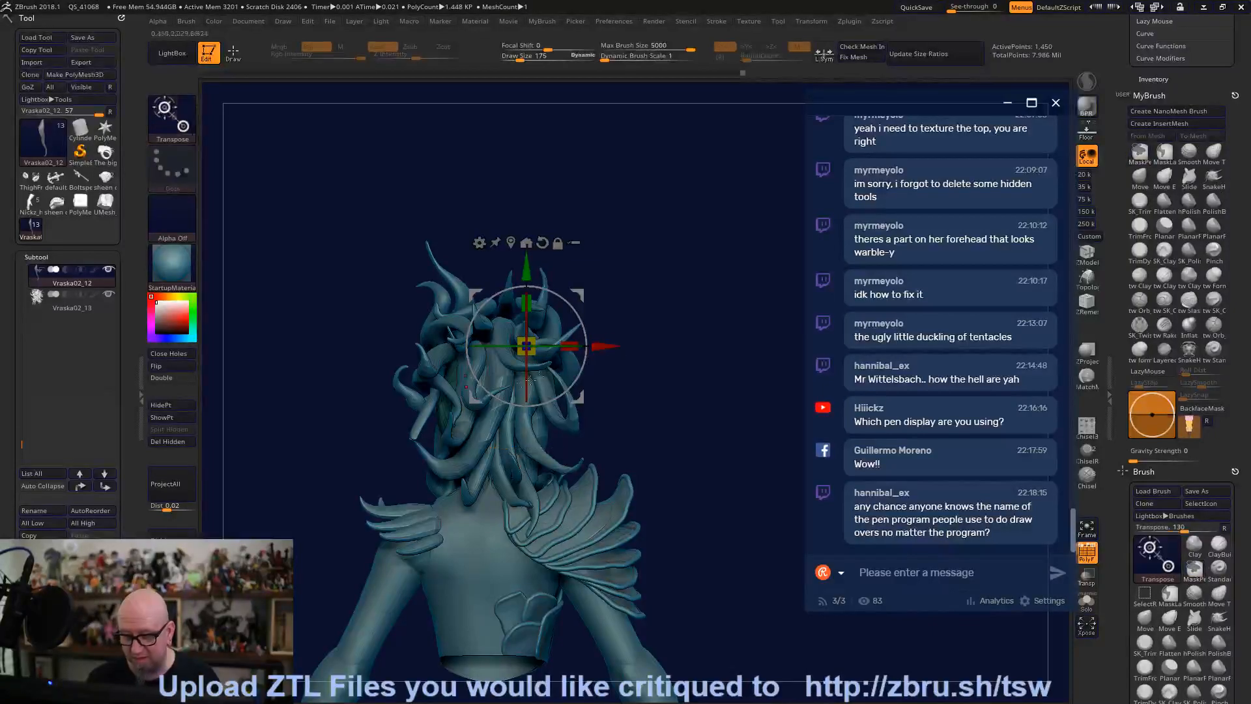
pyautogui.click(108, 270)
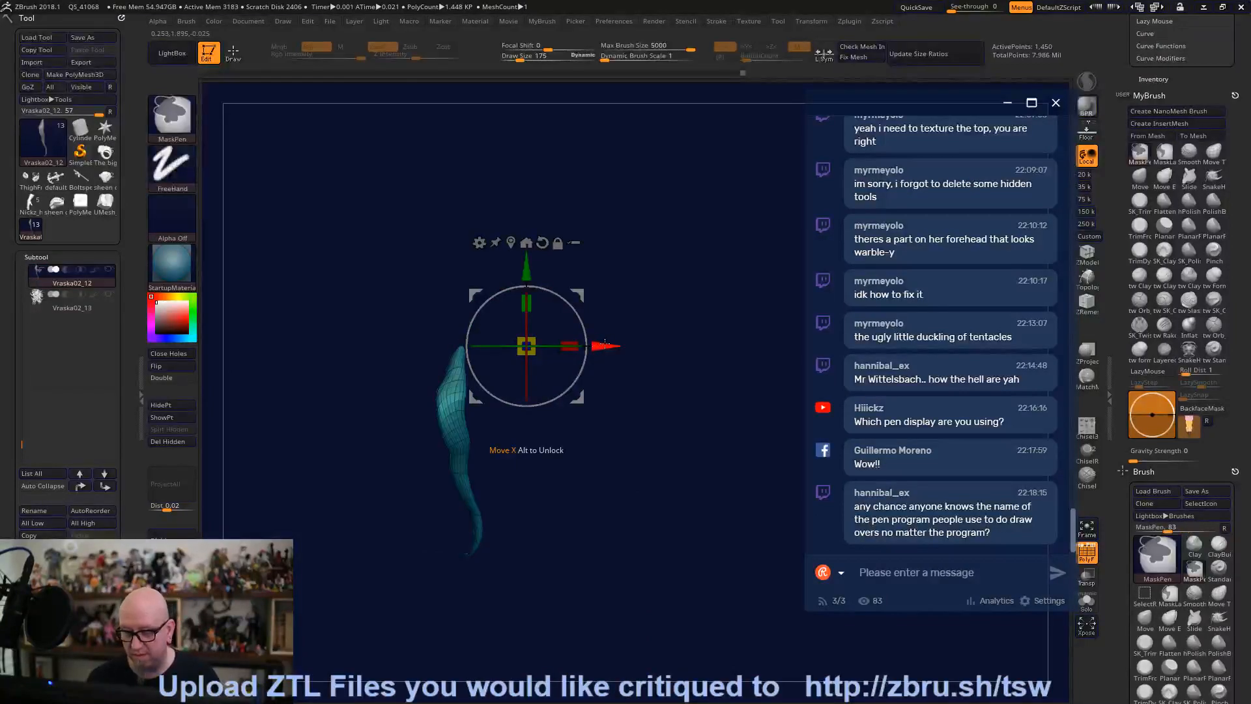
# Duplicate the teal tentacle as a new subtool, tilt and move the copy beside the original, and show all subtools.
pyautogui.keyDown('ctrl'); pyautogui.click(589, 502); pyautogui.keyUp('ctrl')
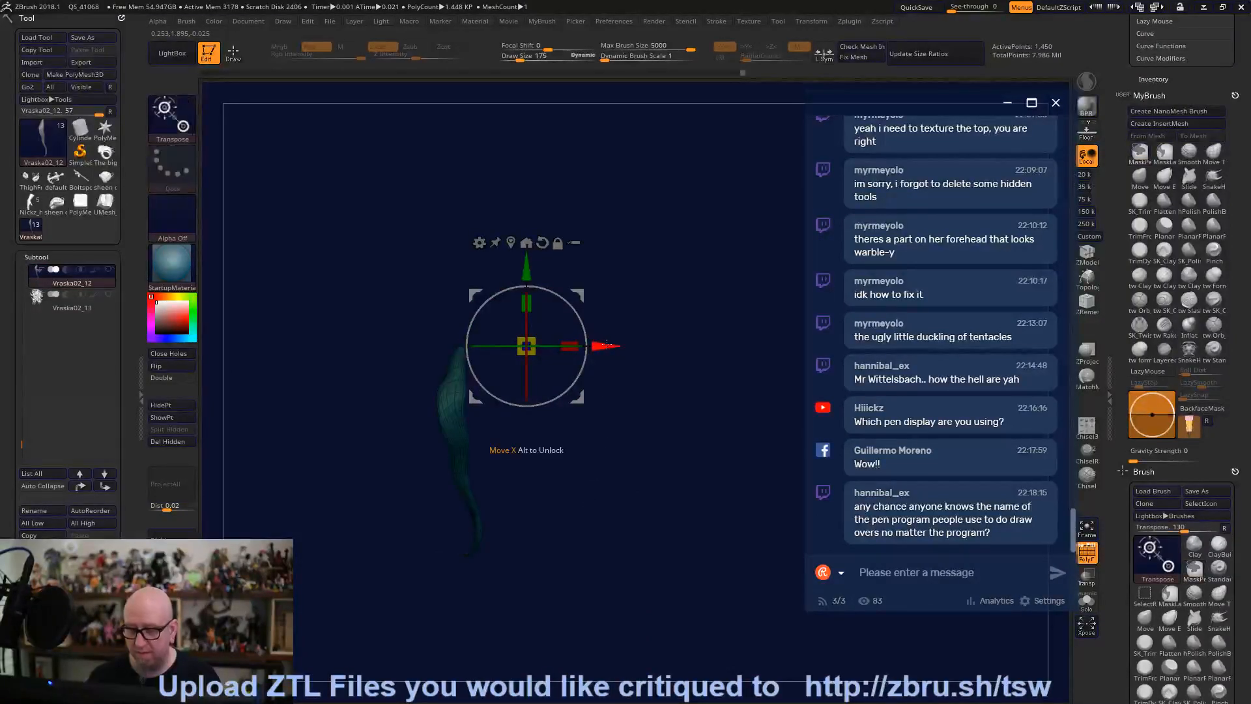
pyautogui.moveTo(605, 345)
pyautogui.keyDown('ctrl'); pyautogui.mouseDown()
pyautogui.moveTo(645, 346)
pyautogui.moveTo(566, 350)
pyautogui.moveTo(676, 345)
pyautogui.moveTo(566, 349)
pyautogui.moveTo(678, 325)
pyautogui.moveTo(577, 346)
pyautogui.moveTo(625, 347)
pyautogui.moveTo(577, 336)
pyautogui.mouseUp(); pyautogui.keyUp('ctrl')
pyautogui.click(110, 271)
pyautogui.moveTo(574, 397); pyautogui.dragTo(563, 386)
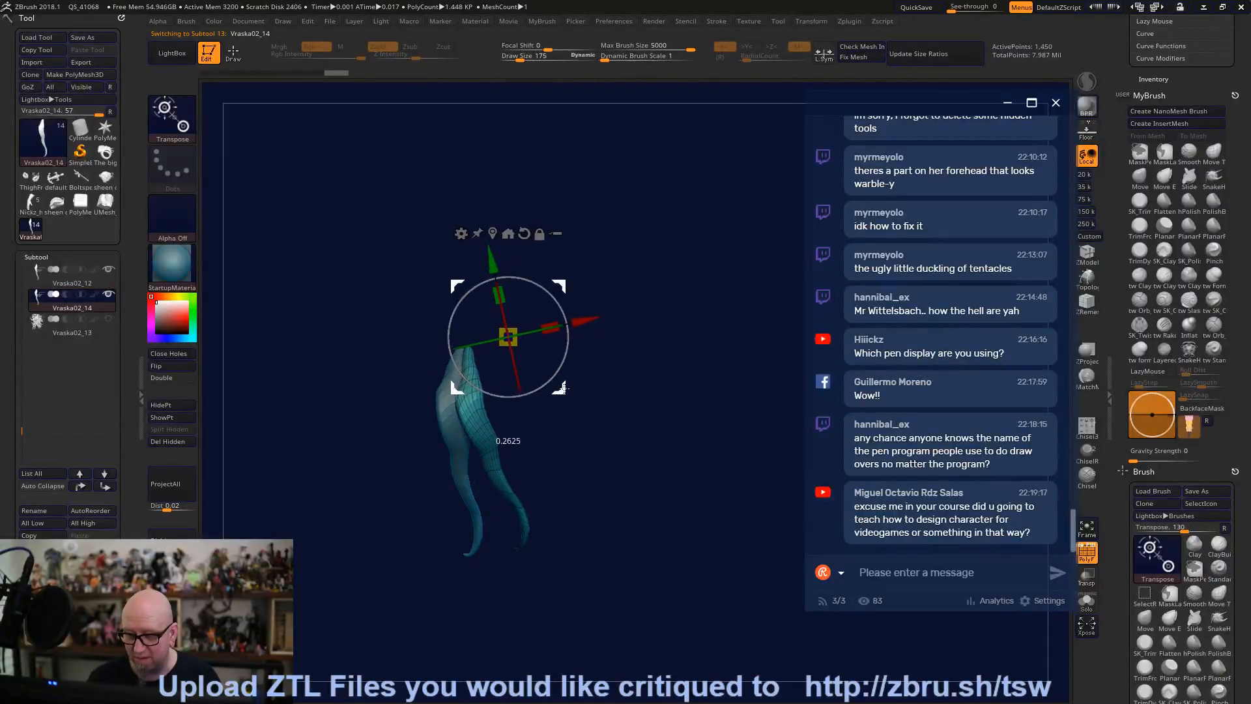
pyautogui.click(109, 296)
pyautogui.click(108, 296)
# Position the duplicated tentacle among the hair at the back of the head with the gizmo and return to Draw mode.
pyautogui.moveTo(365, 531); pyautogui.dragTo(493, 346)
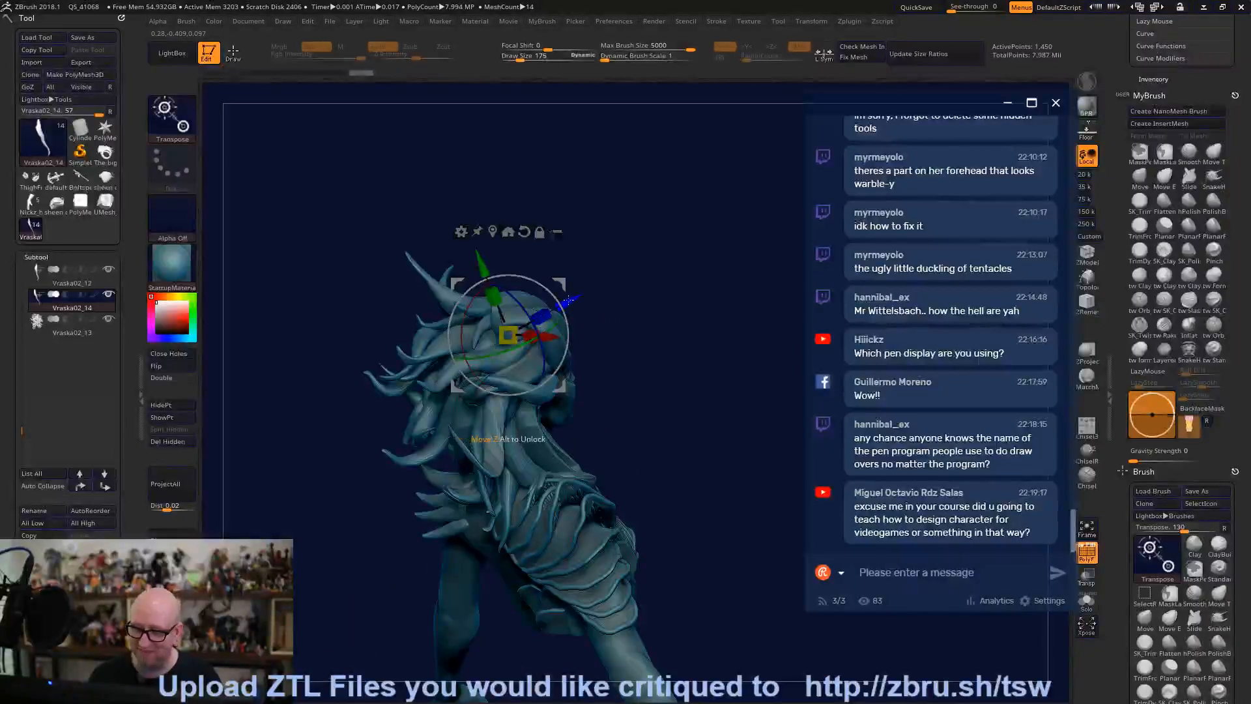
pyautogui.moveTo(619, 280); pyautogui.dragTo(538, 306)
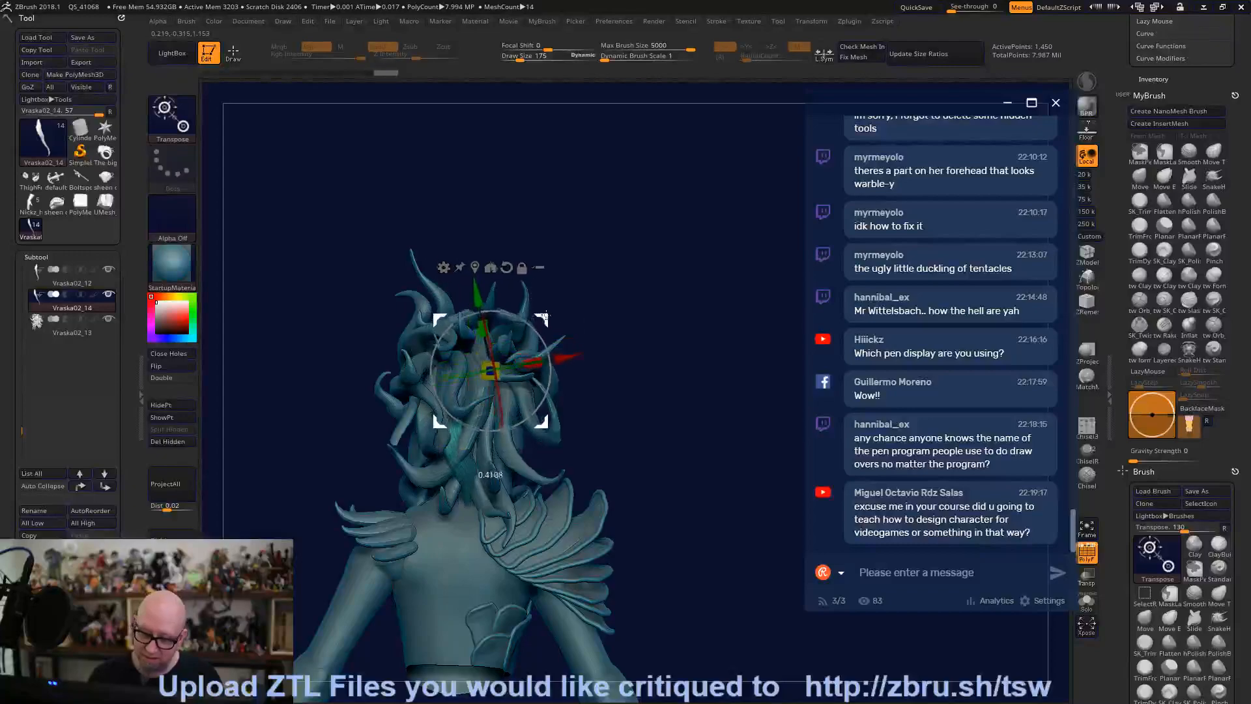
pyautogui.moveTo(654, 293); pyautogui.dragTo(671, 199)
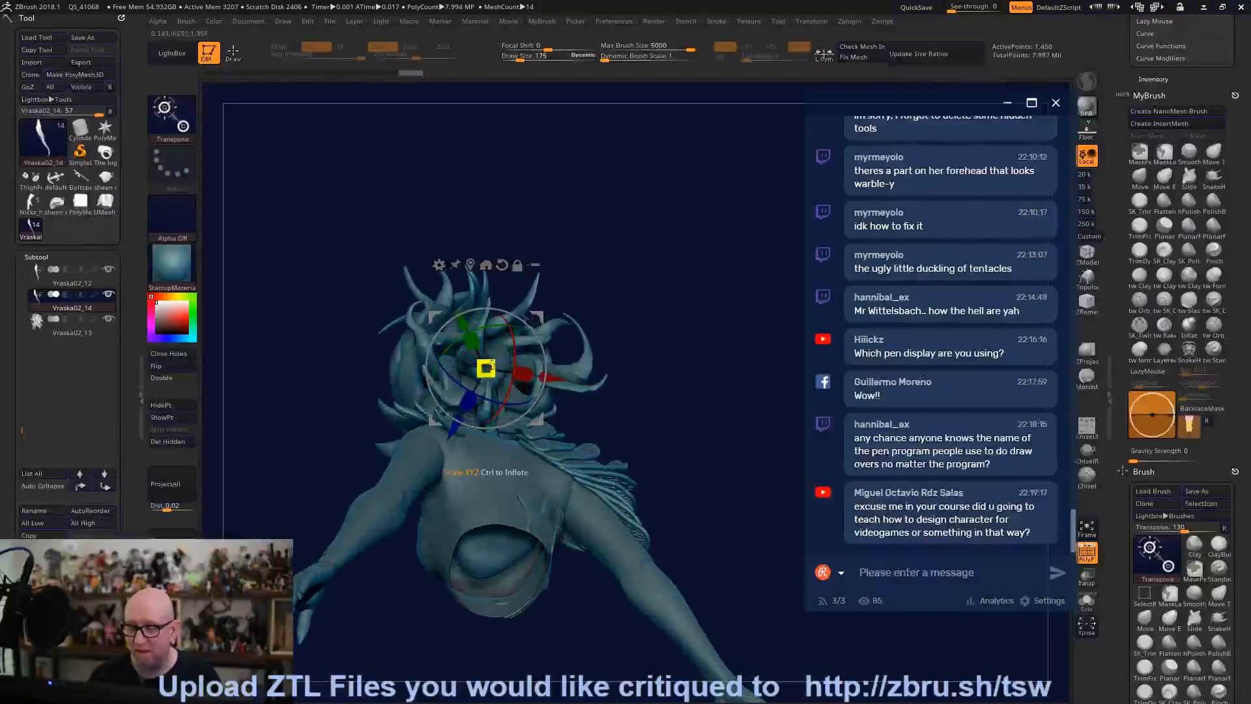
pyautogui.moveTo(691, 383); pyautogui.dragTo(522, 400)
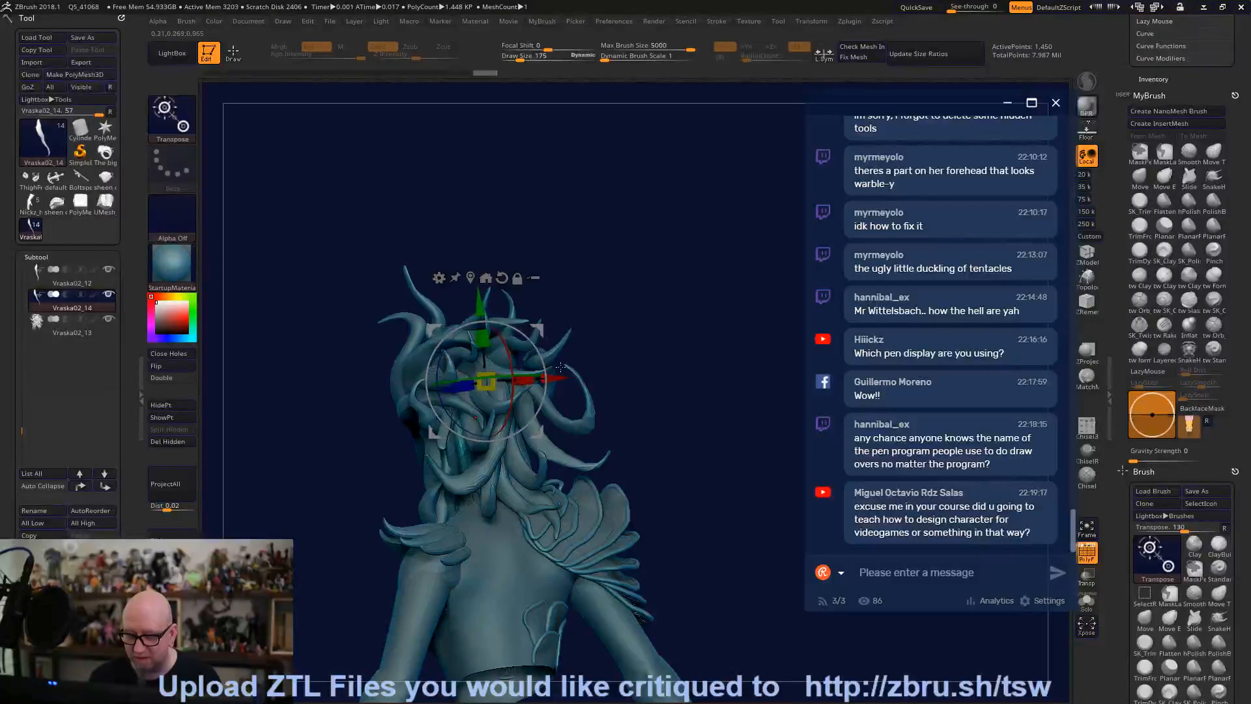
pyautogui.keyDown('alt'); pyautogui.moveTo(724, 472); pyautogui.dragTo(687, 373); pyautogui.keyUp('alt')
pyautogui.moveTo(645, 652); pyautogui.dragTo(763, 626)
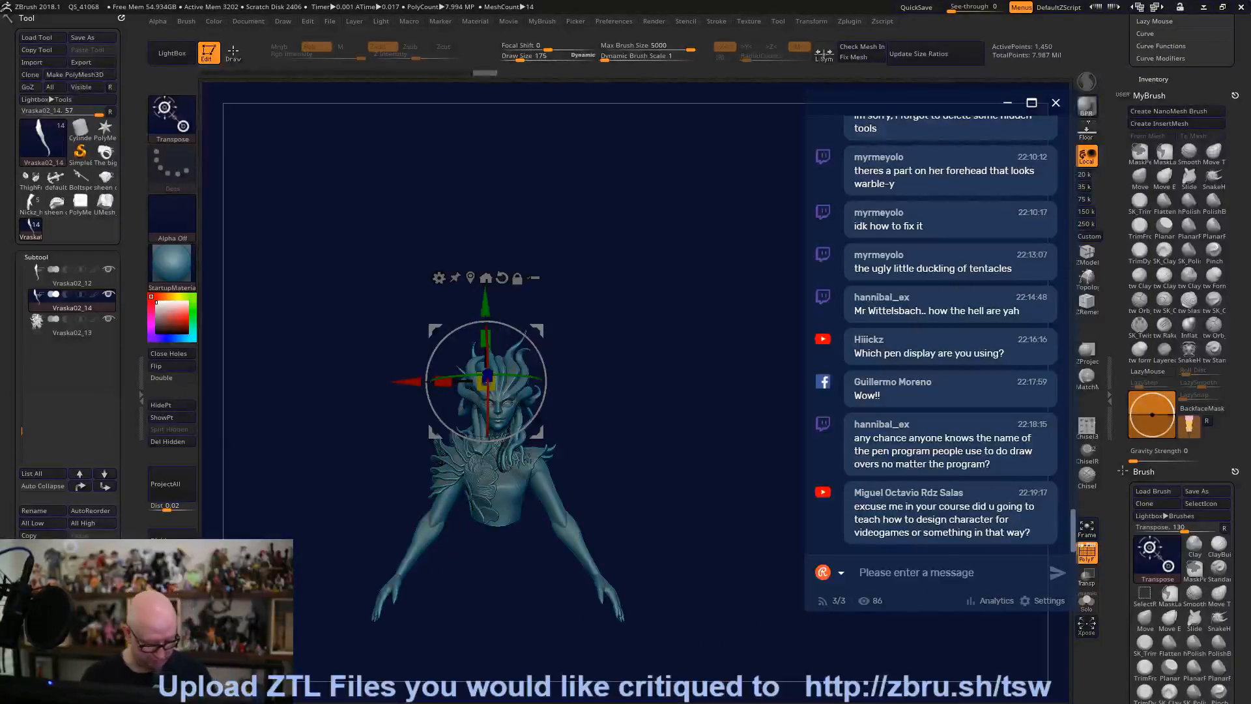
pyautogui.press('q')
pyautogui.moveTo(643, 592); pyautogui.dragTo(585, 405)
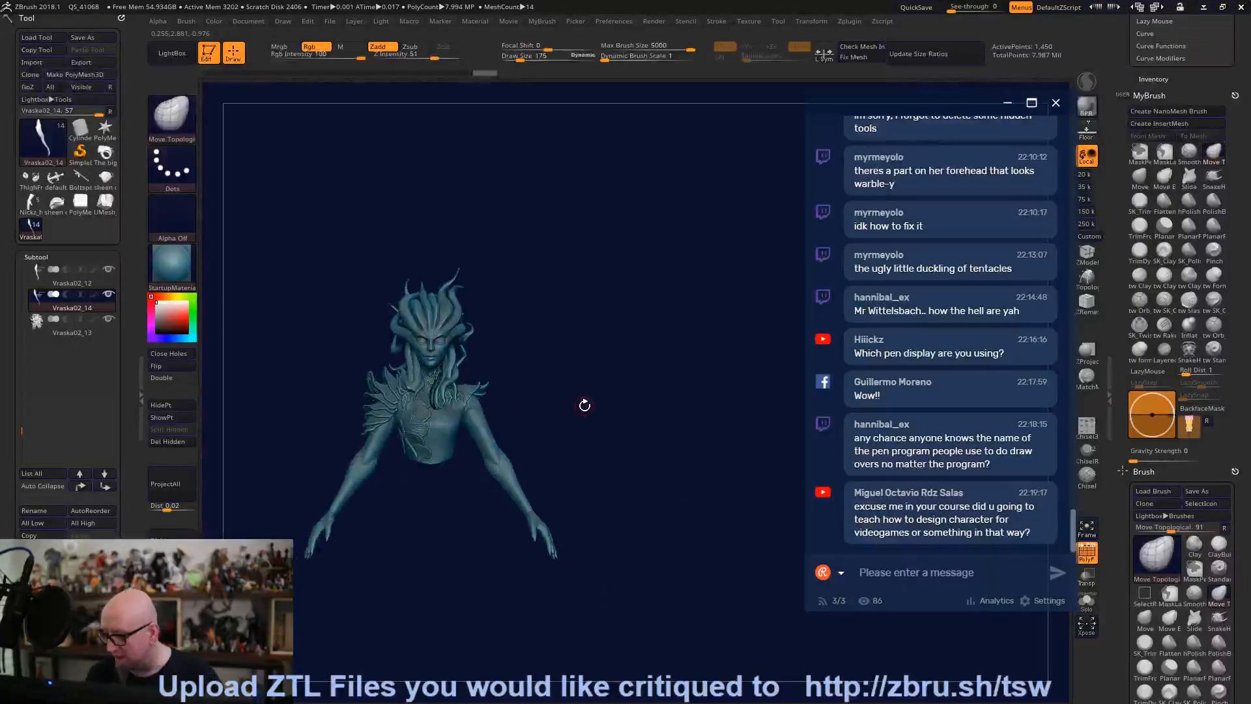
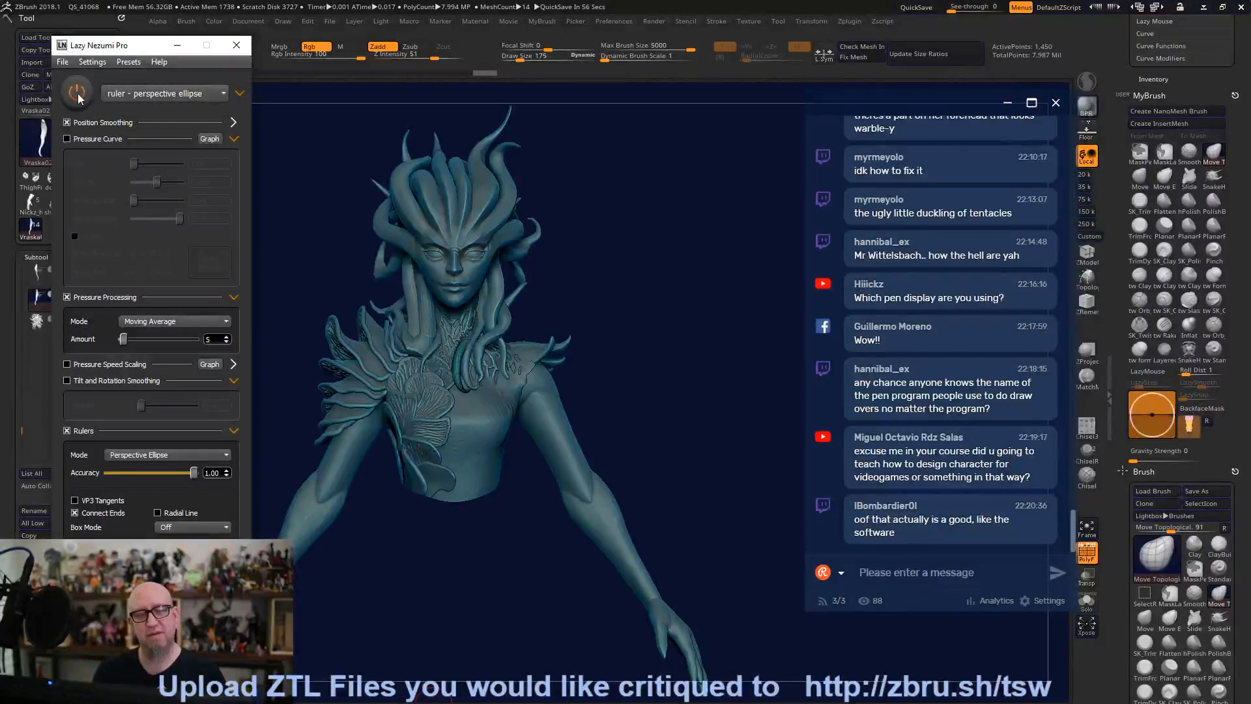
# Hook Lazy Nezumi Pro to the ZBrush window.
pyautogui.click(62, 62)
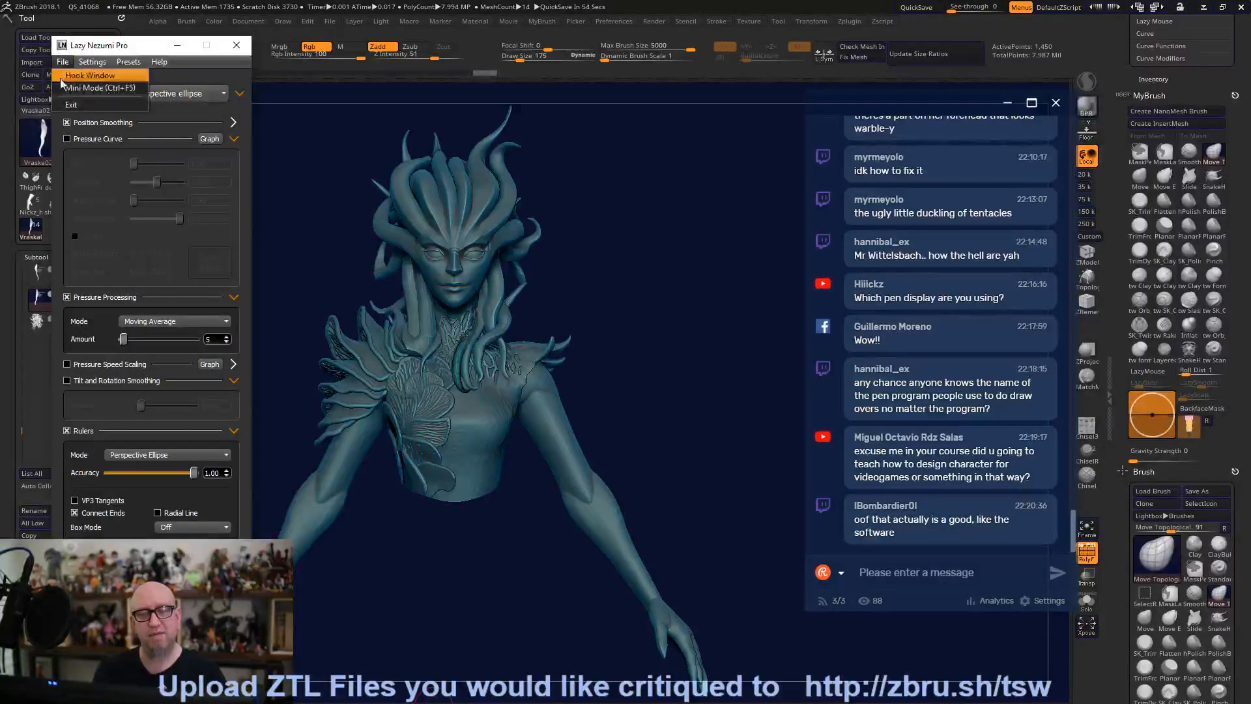
pyautogui.click(85, 83)
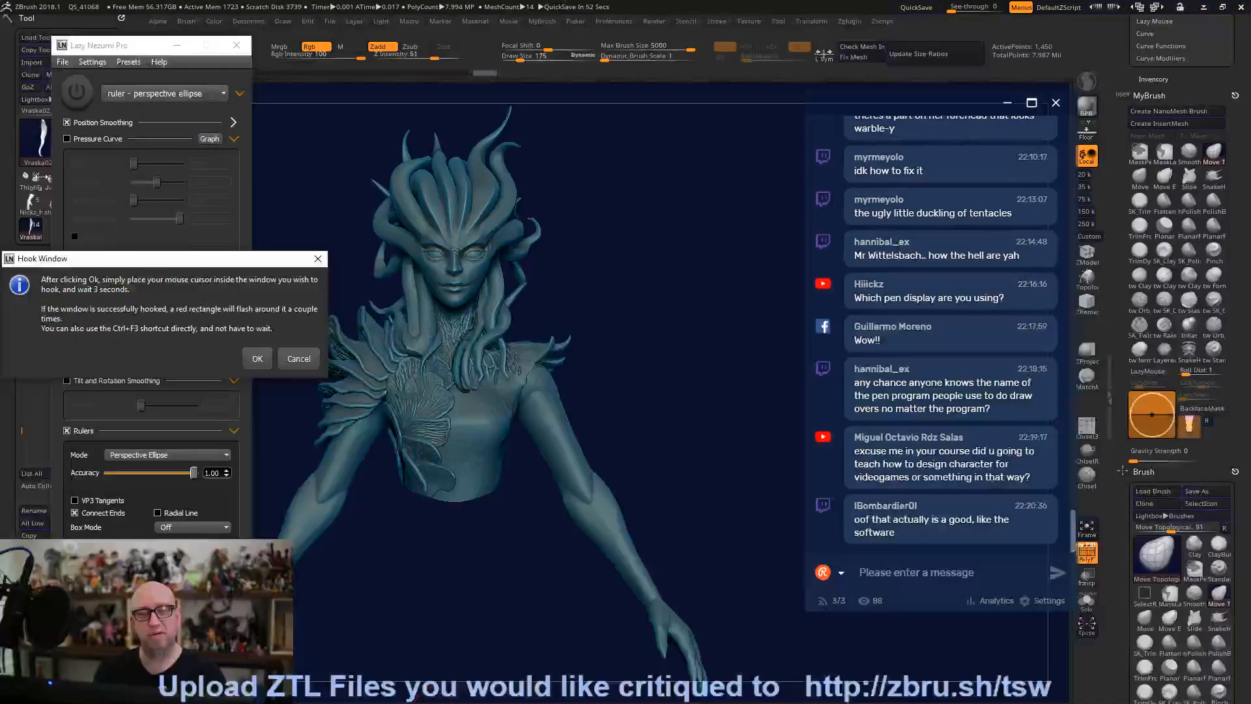
pyautogui.click(257, 358)
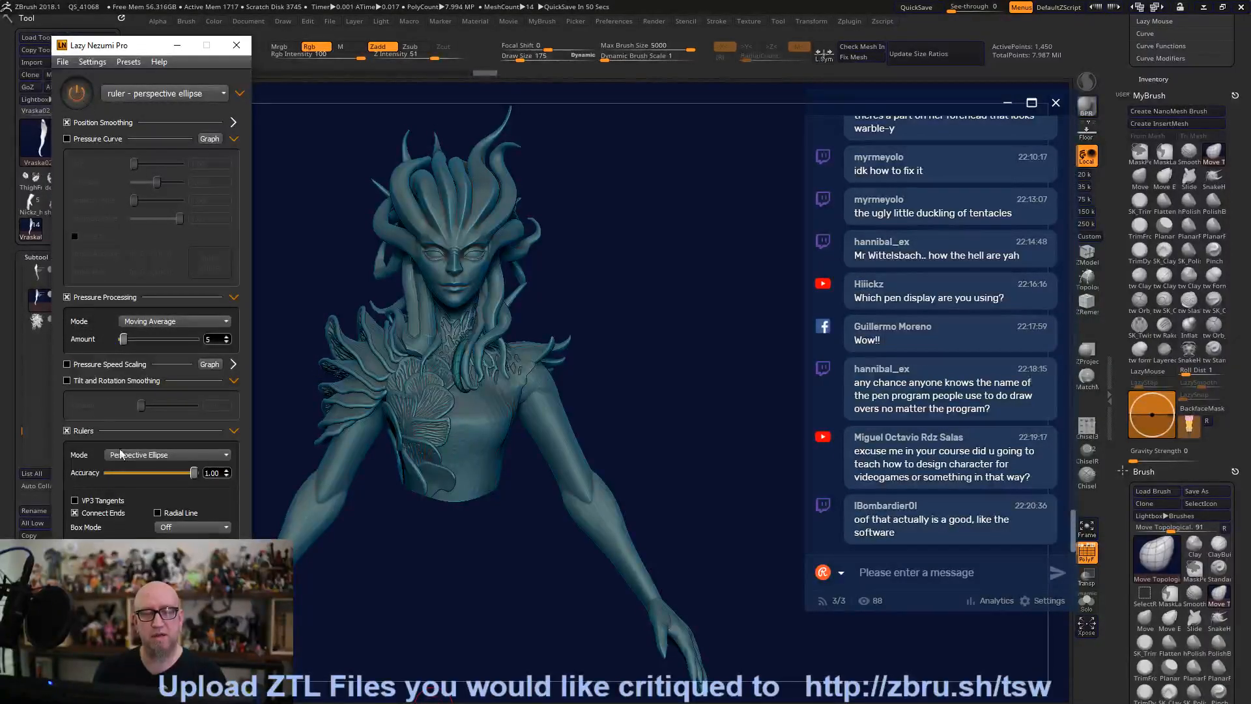
pyautogui.click(501, 584)
# Make the bodice subtool active and load the "ruler - ellipse" preset in Lazy Nezumi Pro.
pyautogui.keyDown('alt'); pyautogui.moveTo(506, 550); pyautogui.dragTo(507, 574); pyautogui.keyUp('alt')
pyautogui.keyDown('alt'); pyautogui.click(506, 574); pyautogui.keyUp('alt')
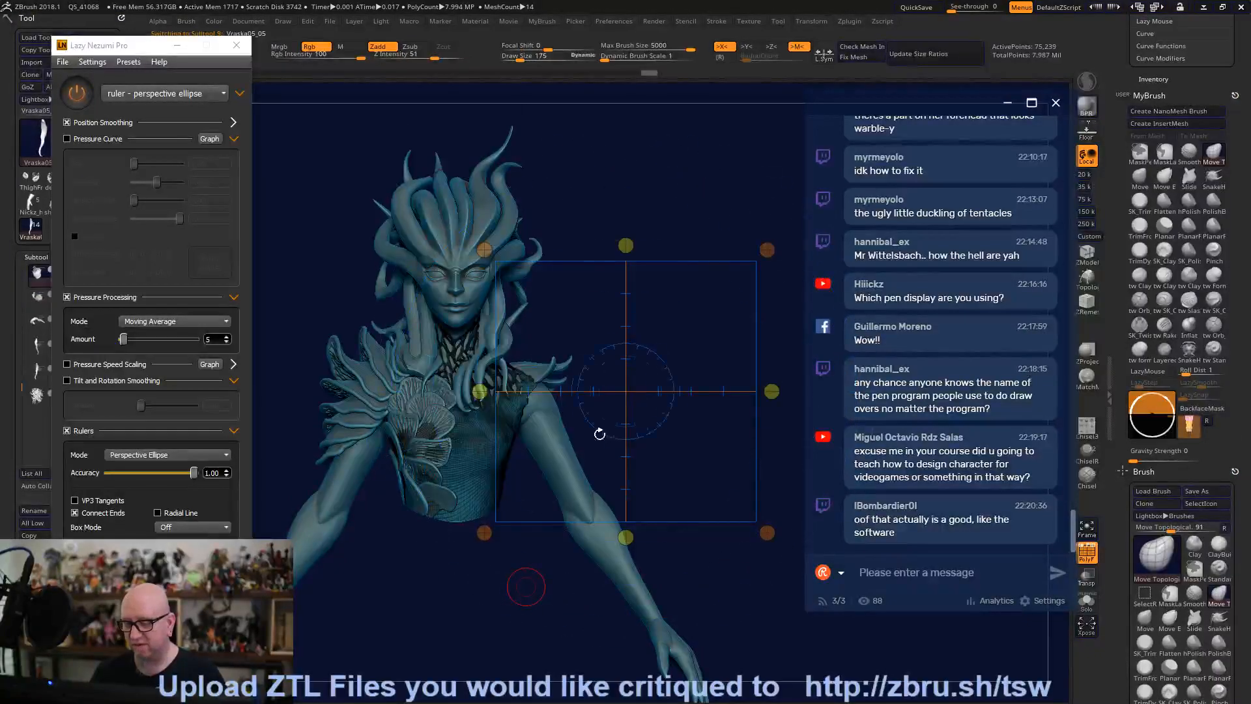
pyautogui.click(195, 95)
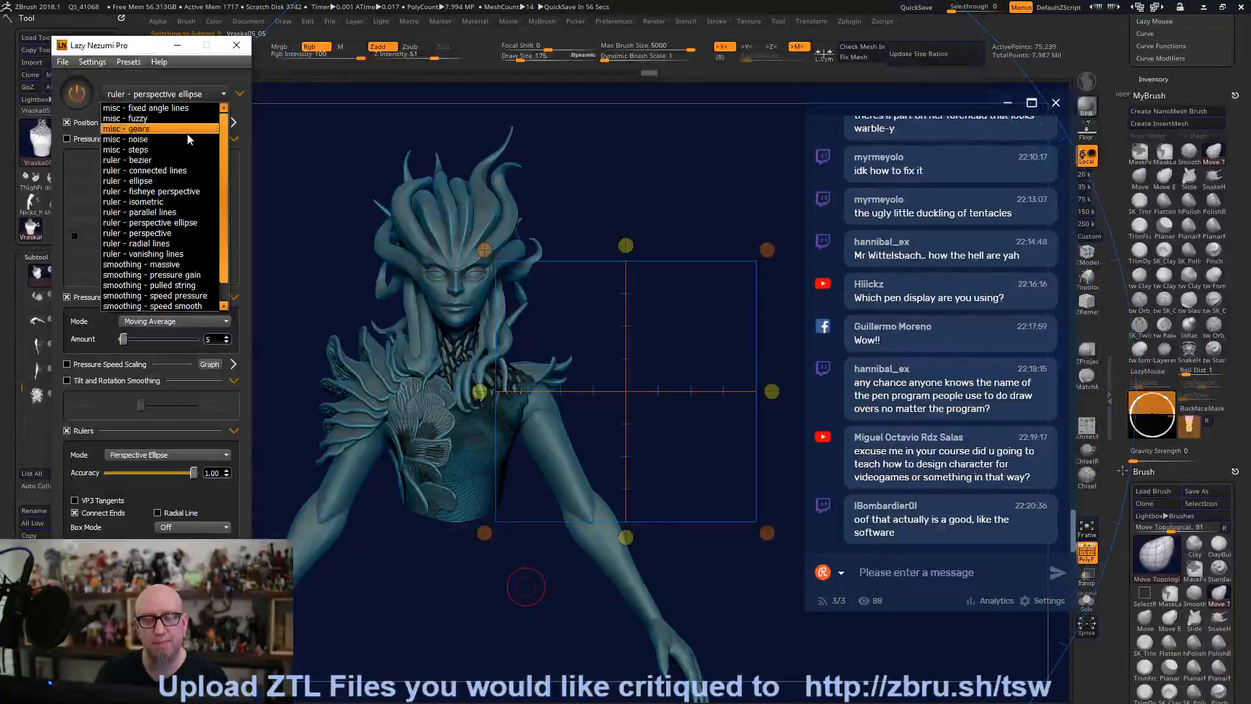
pyautogui.click(189, 181)
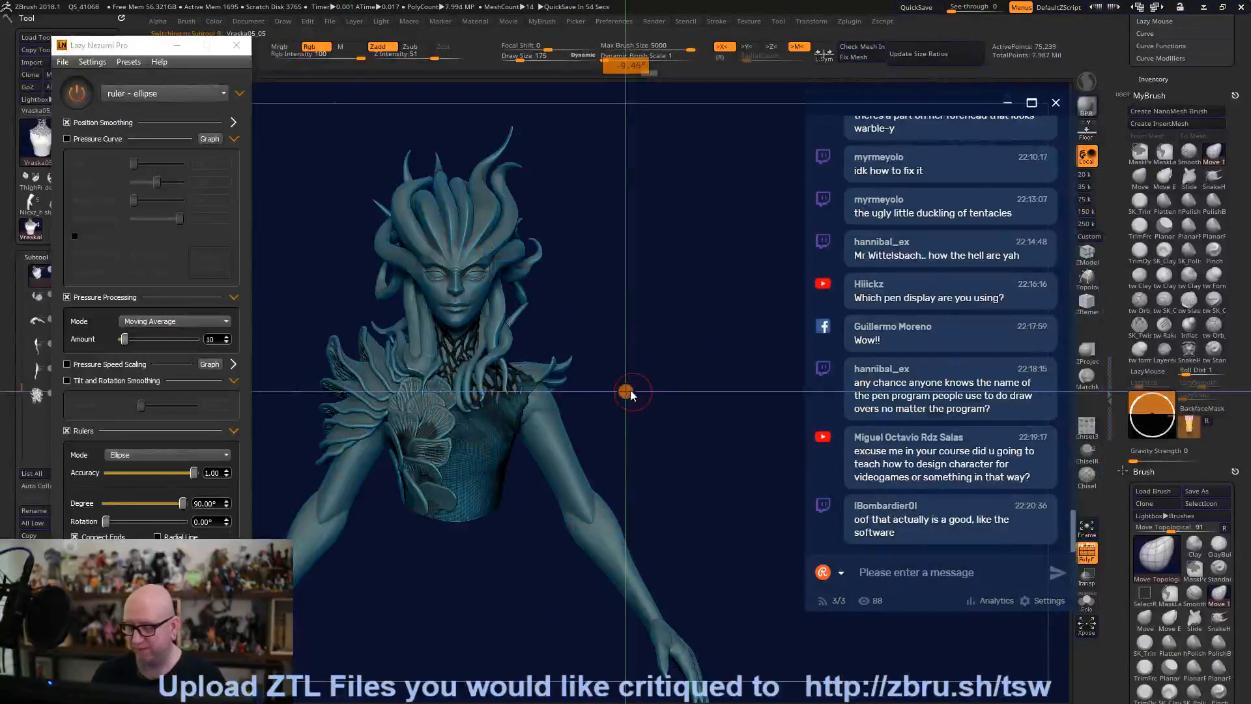
# Center the ellipse ruler on the bodice and choose the tw Standard brush with polyframe display turned off.
pyautogui.moveTo(626, 391); pyautogui.dragTo(476, 450)
pyautogui.click(1094, 554)
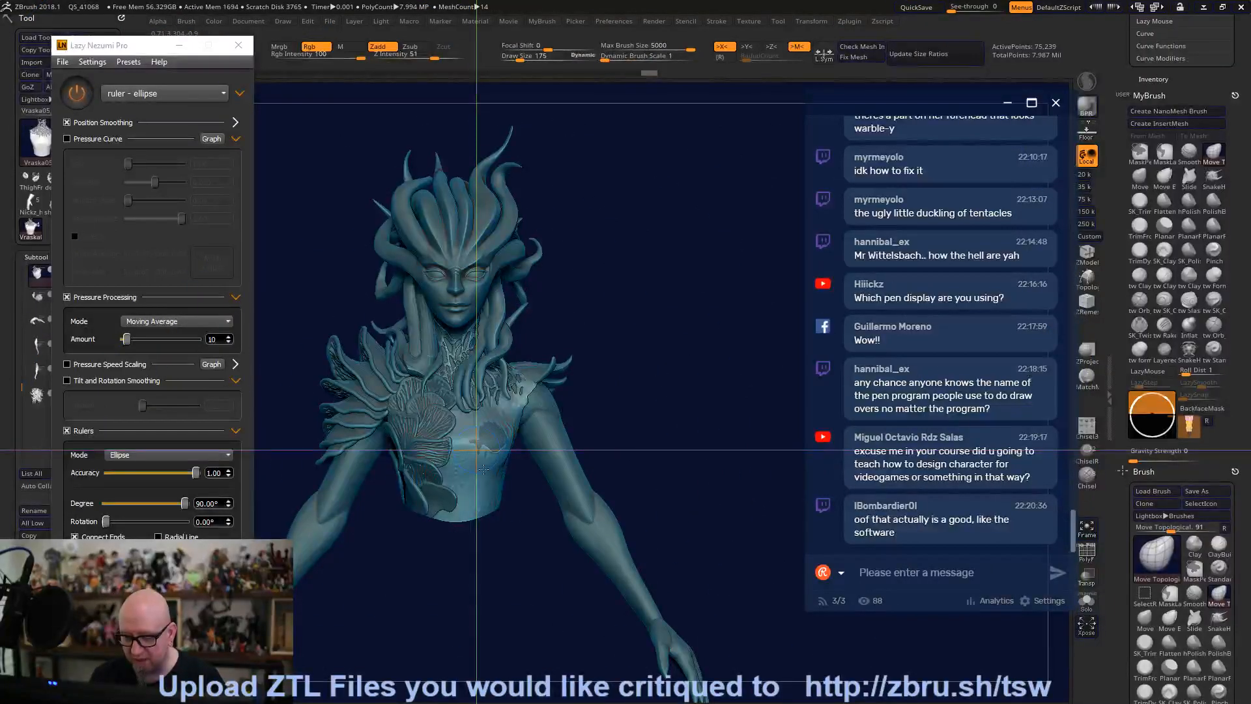
pyautogui.click(1213, 350)
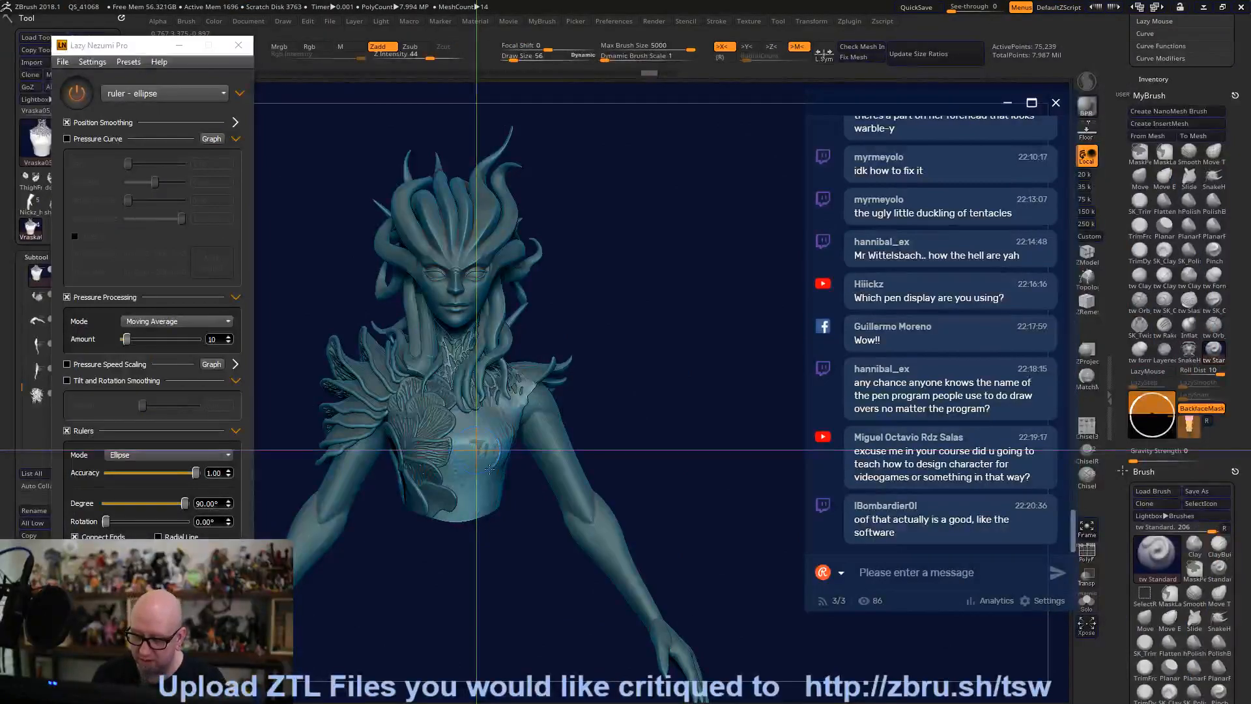
# Try a circular sculpting stroke on the bodice along the ellipse ruler, undo it, and switch Lazy Nezumi Pro off.
pyautogui.moveTo(495, 450)
pyautogui.mouseDown()
pyautogui.moveTo(544, 562)
pyautogui.moveTo(496, 465)
pyautogui.mouseUp()
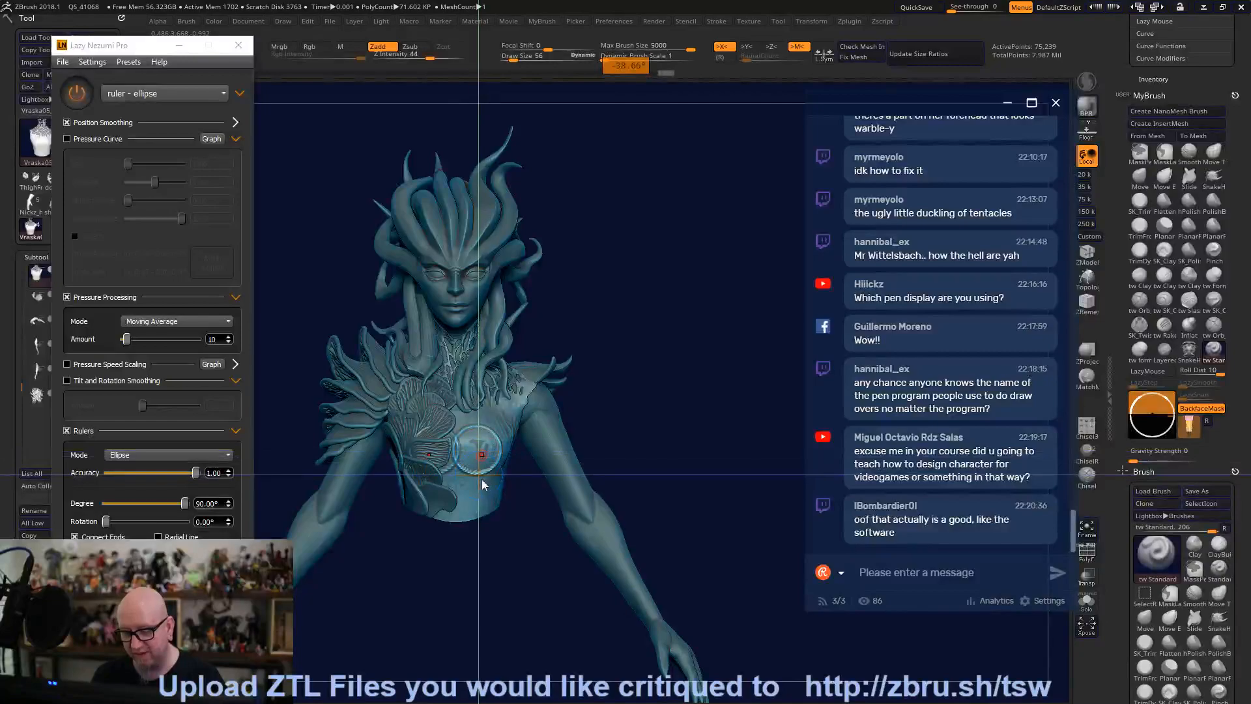
pyautogui.moveTo(484, 462)
pyautogui.mouseDown()
pyautogui.moveTo(490, 483)
pyautogui.moveTo(469, 466)
pyautogui.moveTo(501, 521)
pyautogui.moveTo(583, 617)
pyautogui.moveTo(549, 590)
pyautogui.mouseUp()
pyautogui.press('ctrl')
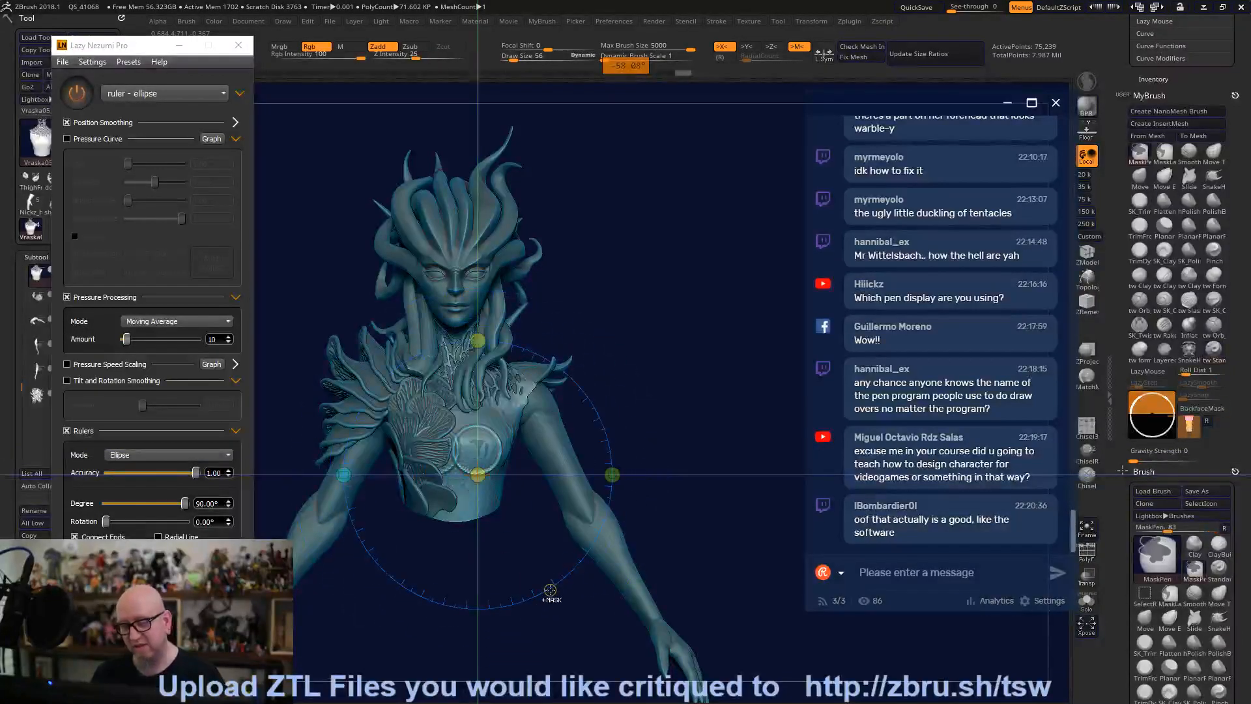
pyautogui.press('ctrl')
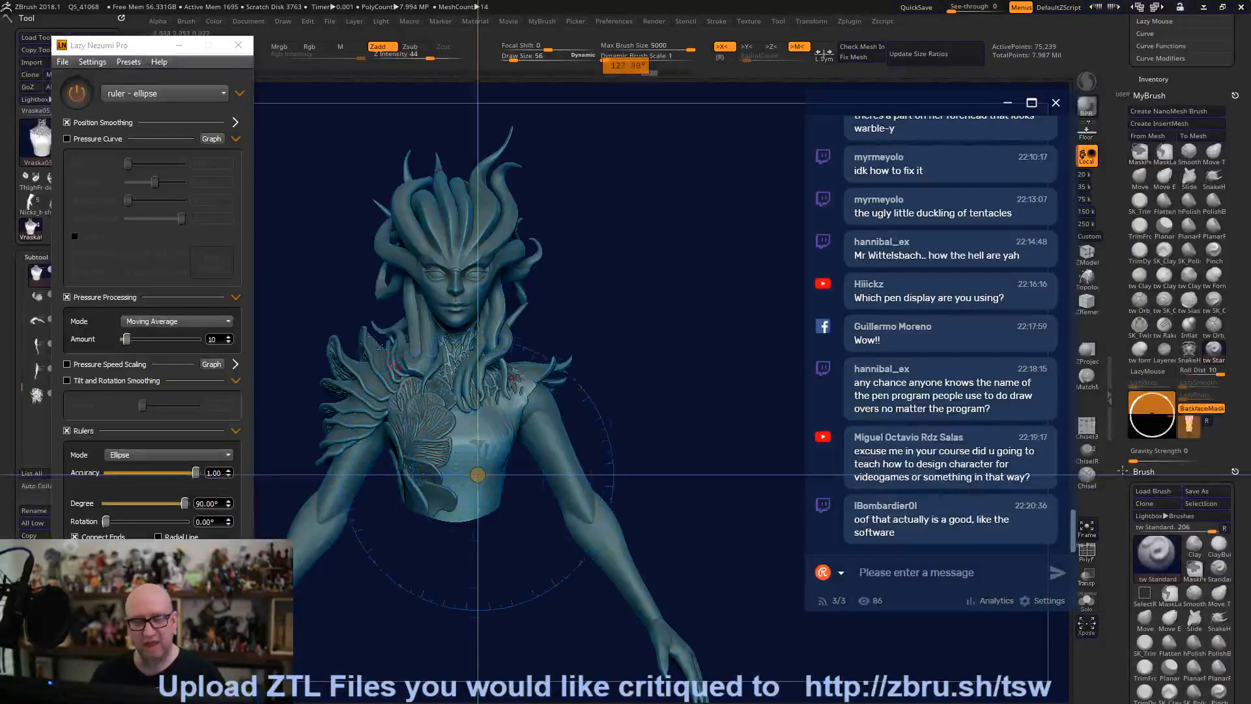
pyautogui.click(76, 93)
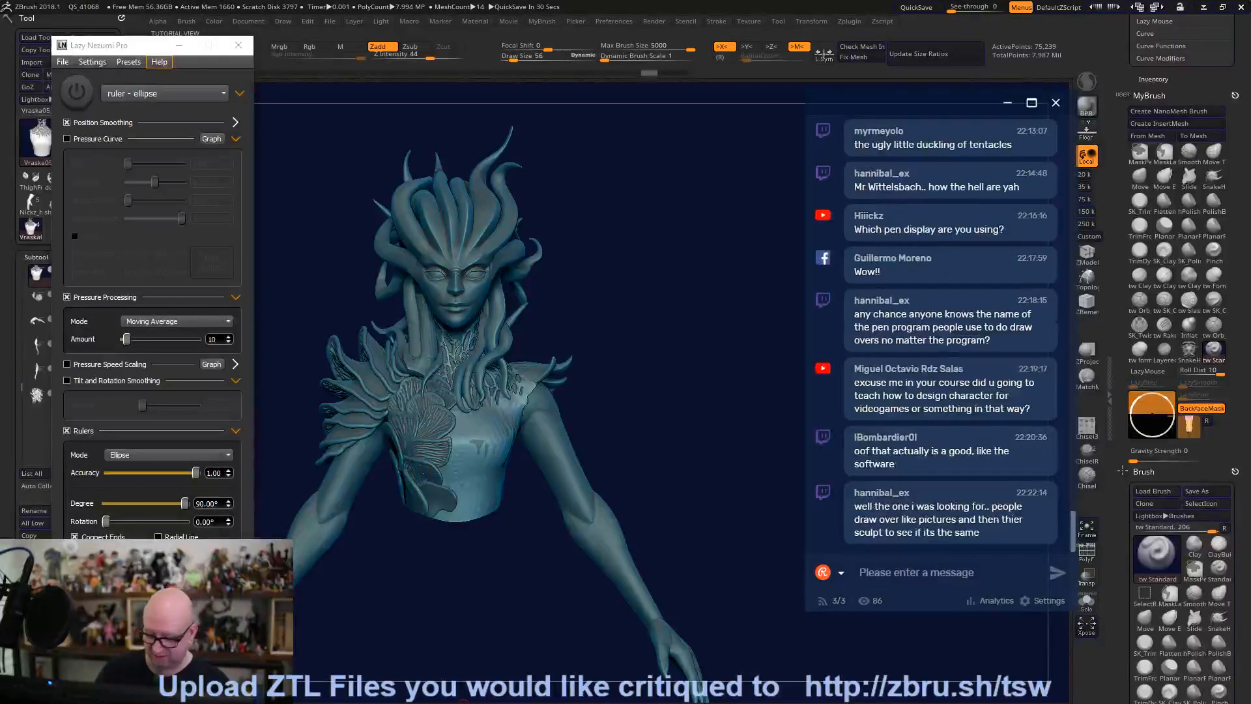
# Switch to Mischief and hook Lazy Nezumi Pro to its window.
pyautogui.press('super')
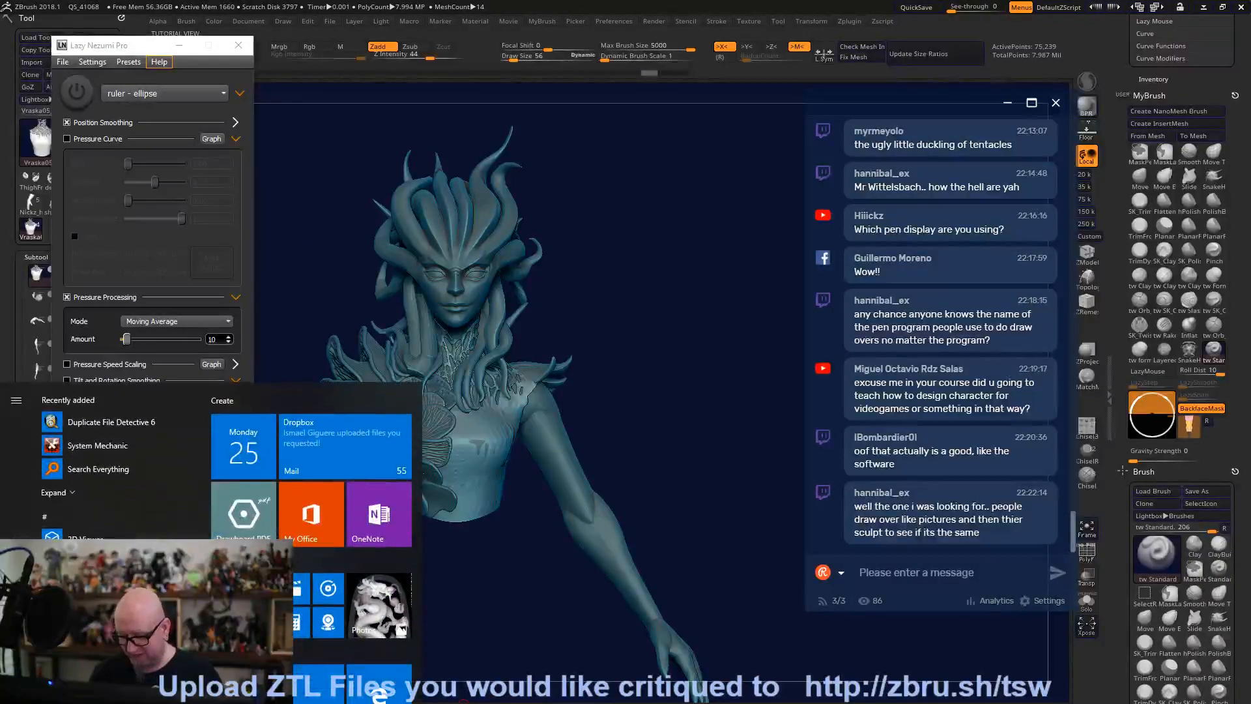
pyautogui.press('super')
pyautogui.hotkey('alt', 'Tab')
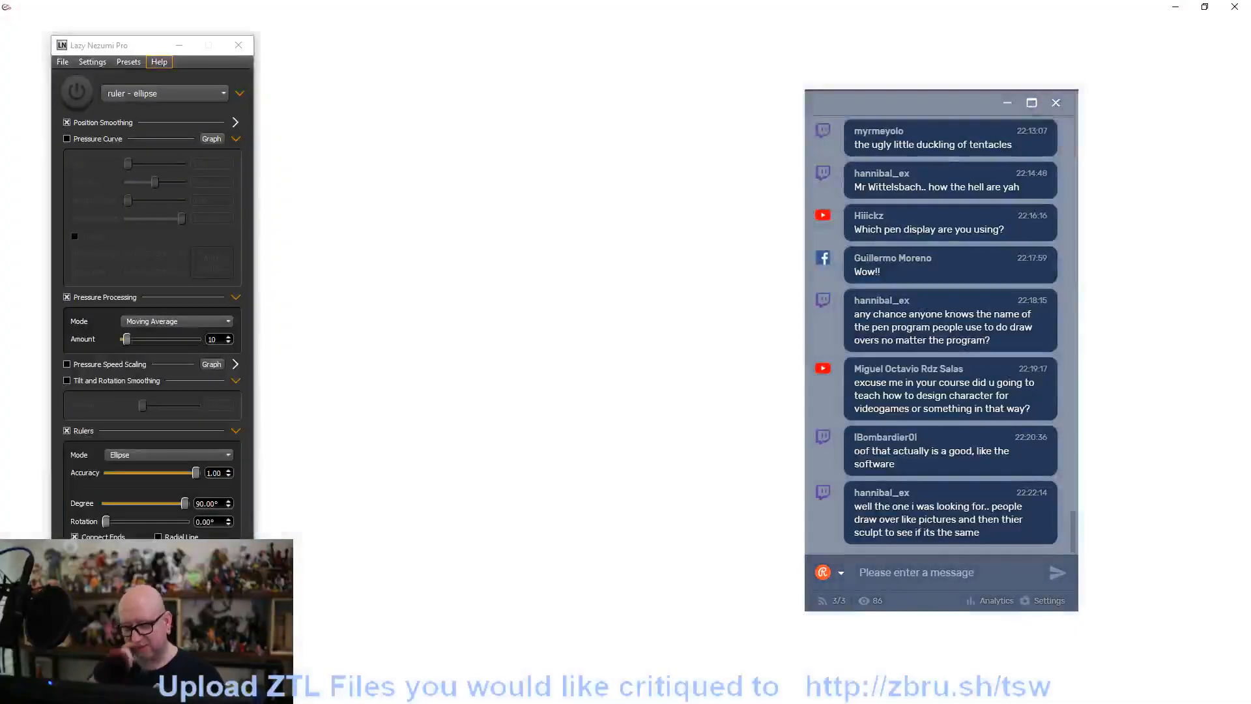
pyautogui.click(63, 61)
pyautogui.click(88, 76)
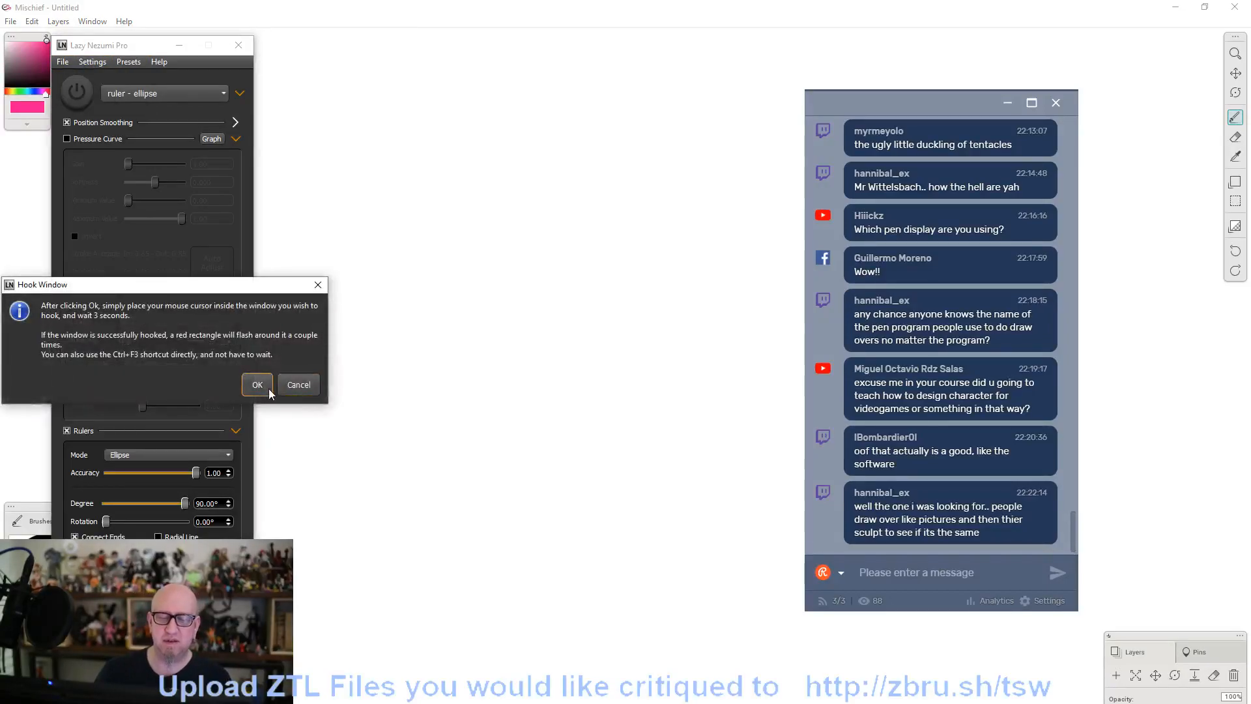
pyautogui.click(266, 390)
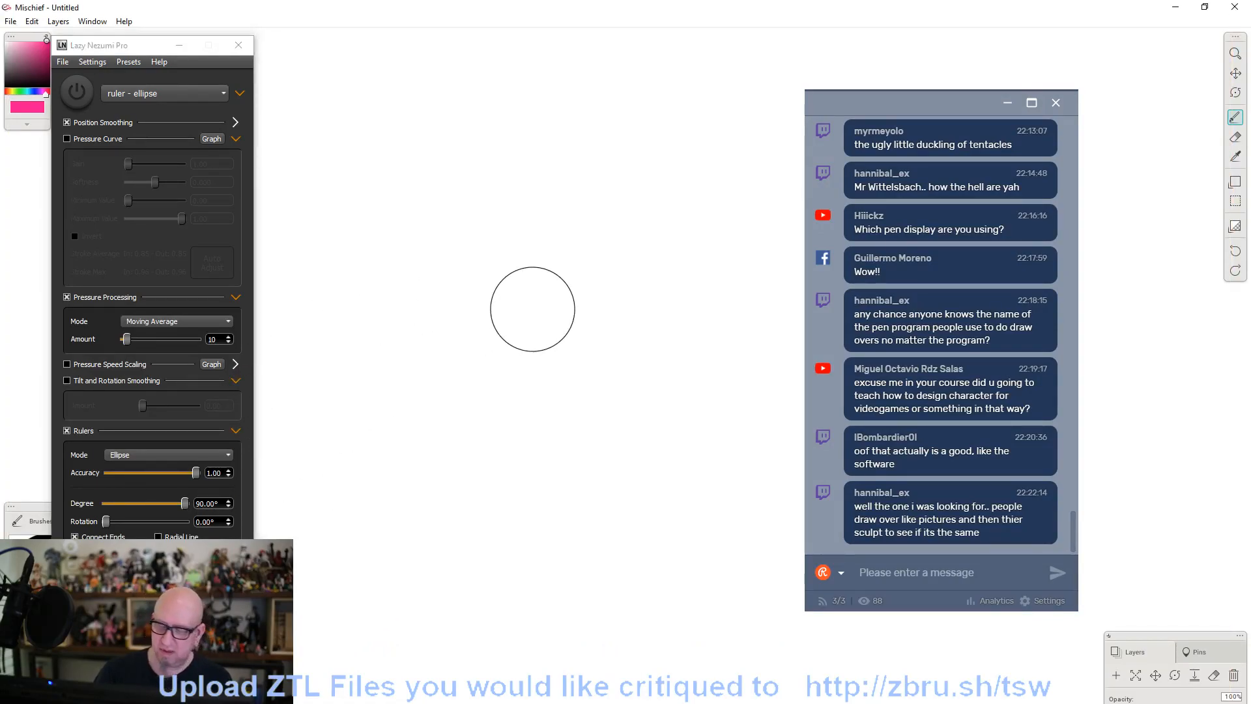
# Enable Lazy Nezumi Pro and paint three concentric pink circles of increasing size around the ellipse ruler's center.
pyautogui.click(77, 93)
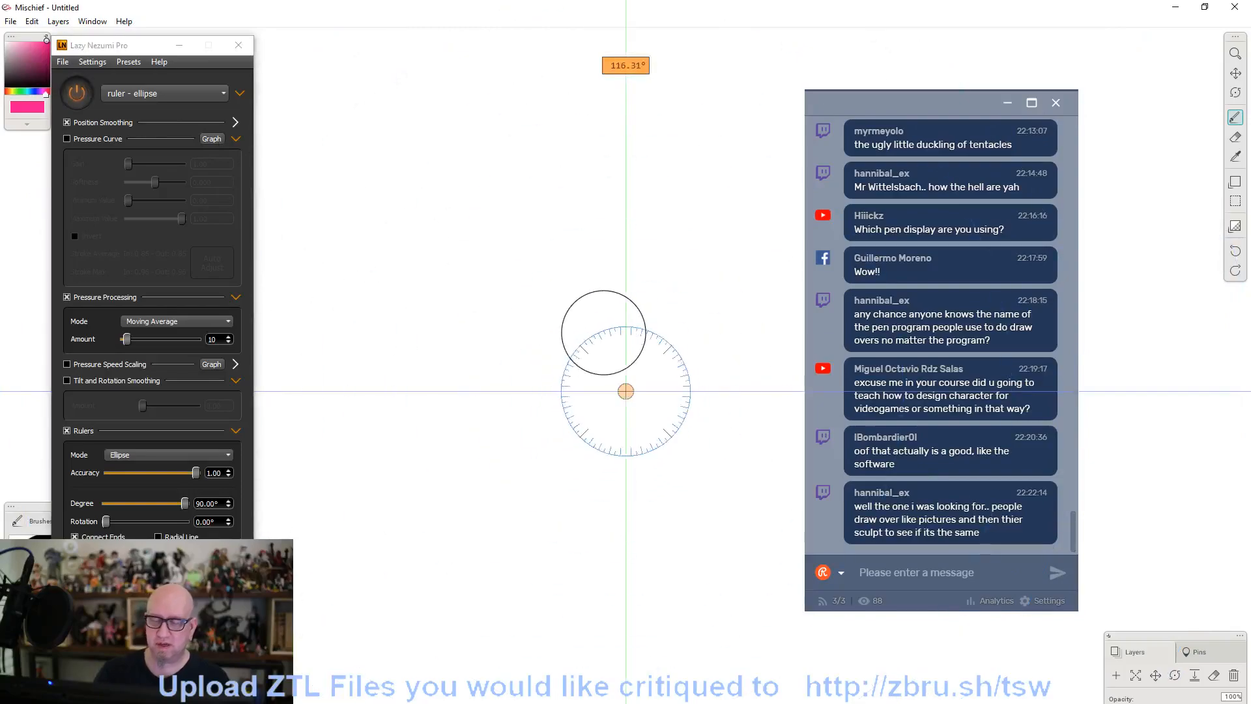
pyautogui.moveTo(616, 315)
pyautogui.mouseDown()
pyautogui.moveTo(539, 383)
pyautogui.moveTo(725, 409)
pyautogui.moveTo(531, 405)
pyautogui.mouseUp()
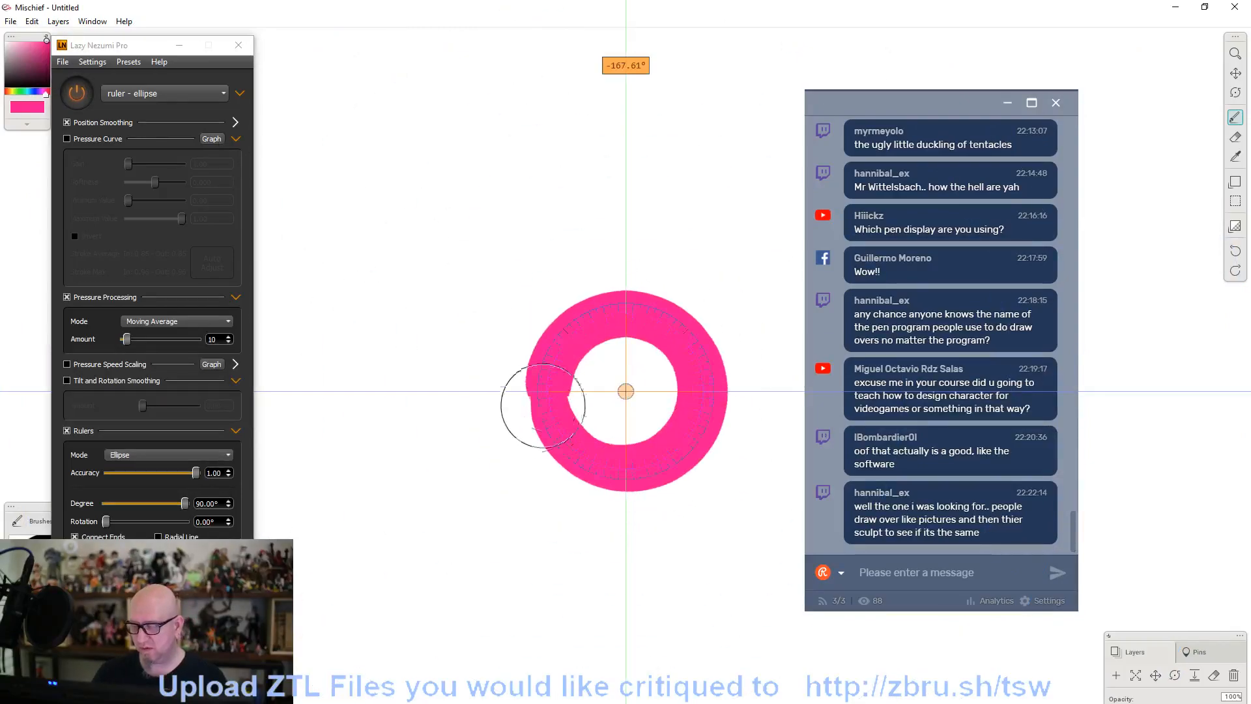
pyautogui.moveTo(476, 248)
pyautogui.mouseDown()
pyautogui.moveTo(449, 522)
pyautogui.moveTo(744, 215)
pyautogui.moveTo(483, 247)
pyautogui.mouseUp()
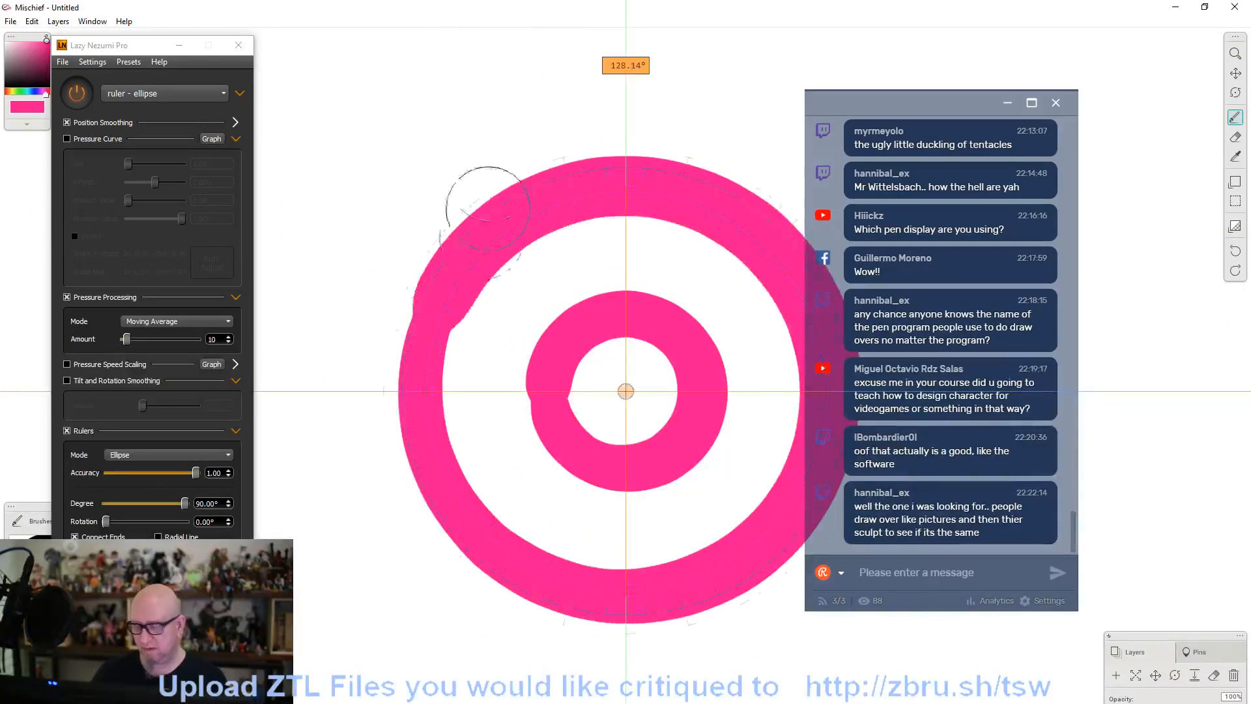
pyautogui.moveTo(352, 138)
pyautogui.mouseDown()
pyautogui.moveTo(322, 245)
pyautogui.moveTo(944, 658)
pyautogui.moveTo(460, 101)
pyautogui.moveTo(362, 134)
pyautogui.mouseUp()
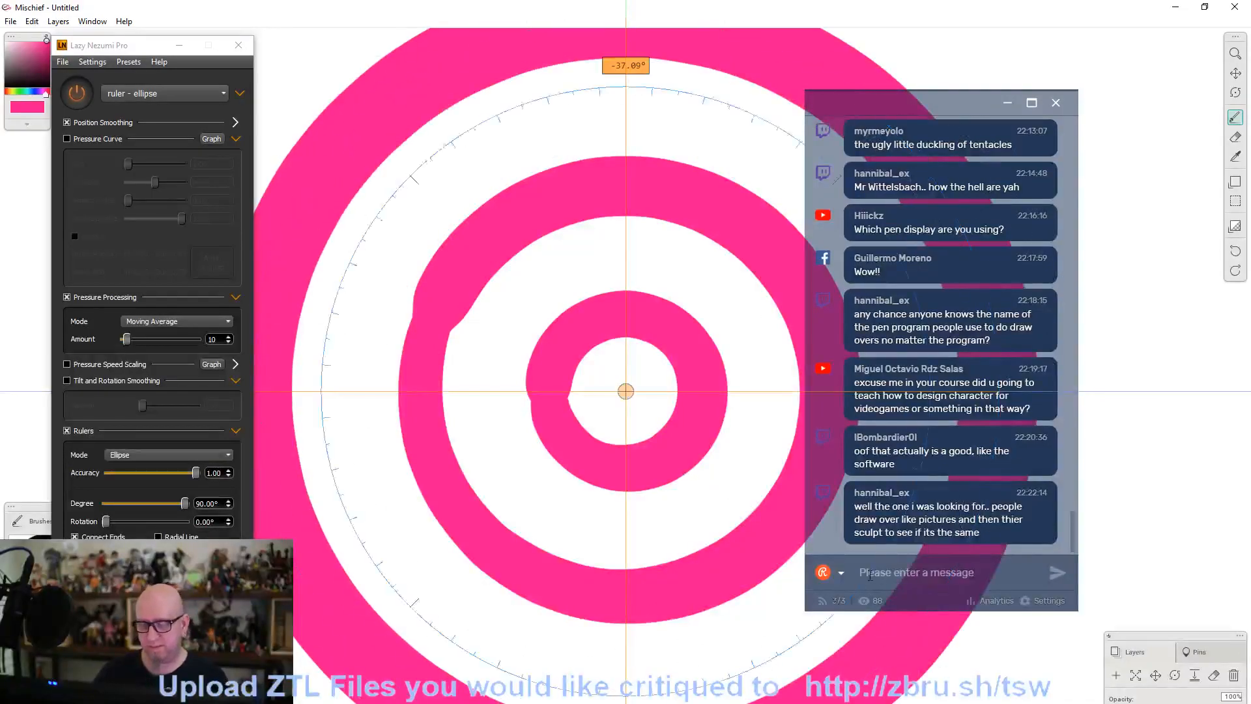
# Disable Lazy Nezumi Pro, return to ZBrush by minimizing Mischief, and minimize the Lazy Nezumi Pro window.
pyautogui.click(77, 95)
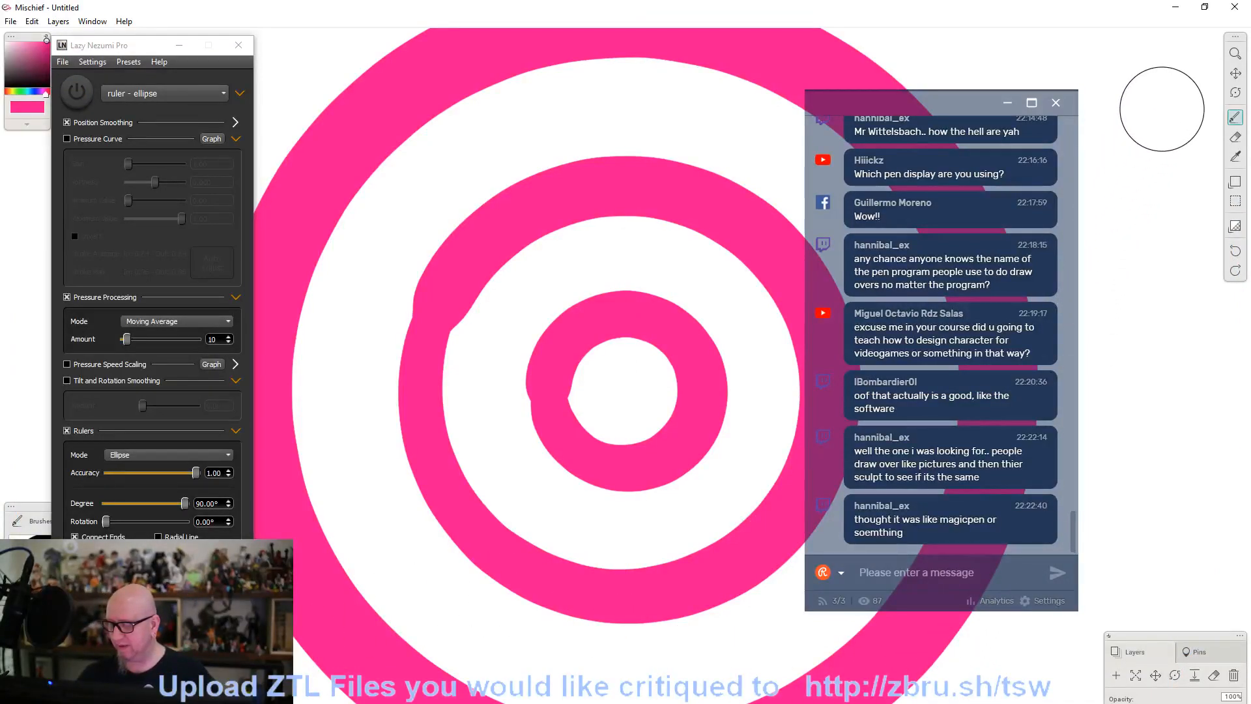
pyautogui.click(1175, 7)
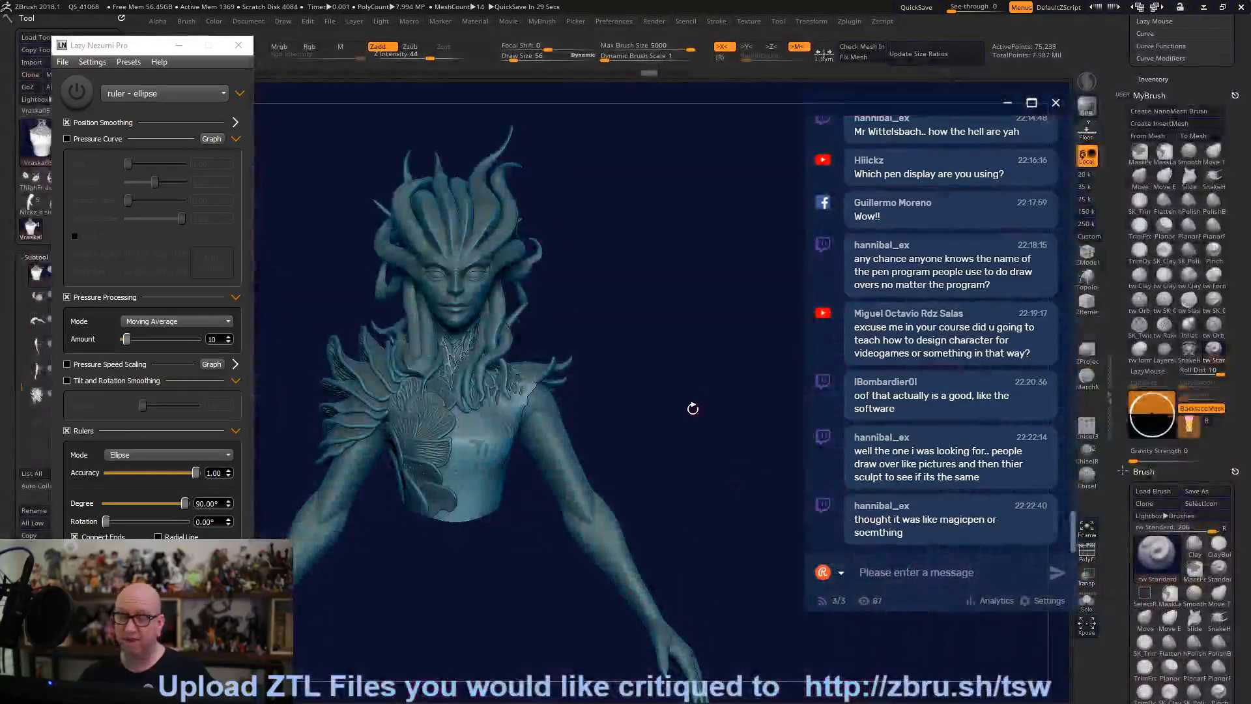
pyautogui.moveTo(662, 397); pyautogui.dragTo(665, 386)
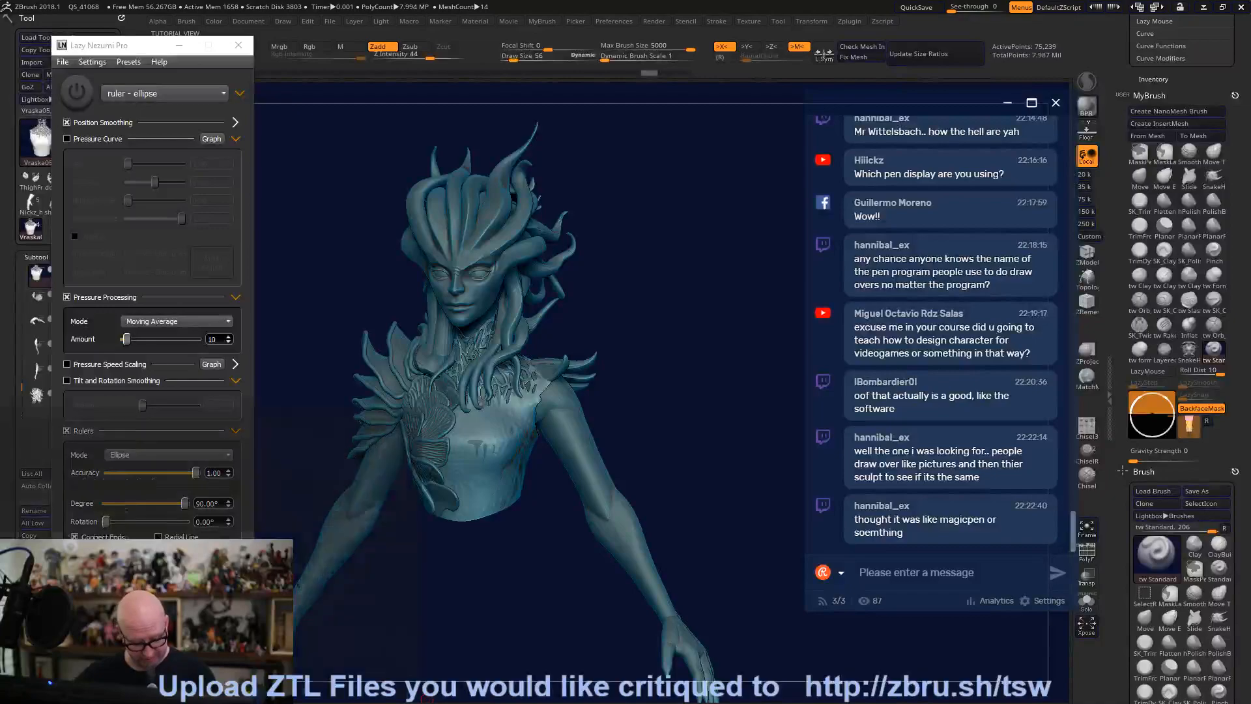
pyautogui.press('super')
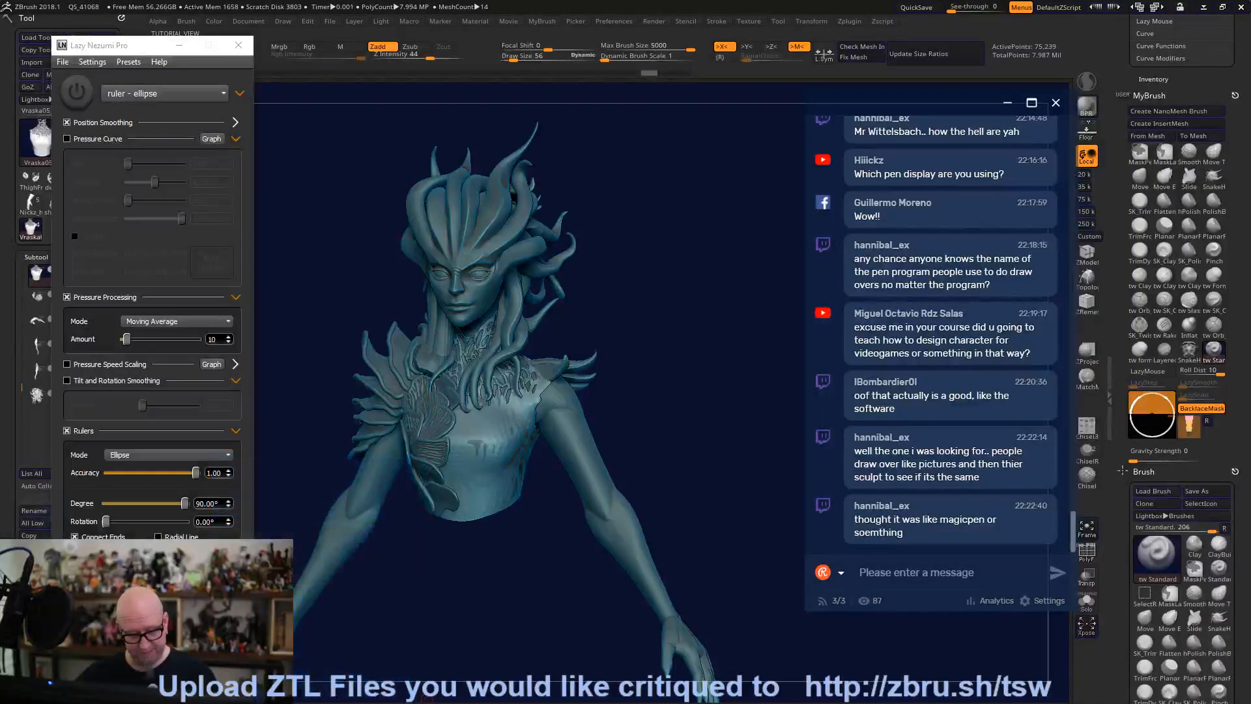
pyautogui.press('Escape')
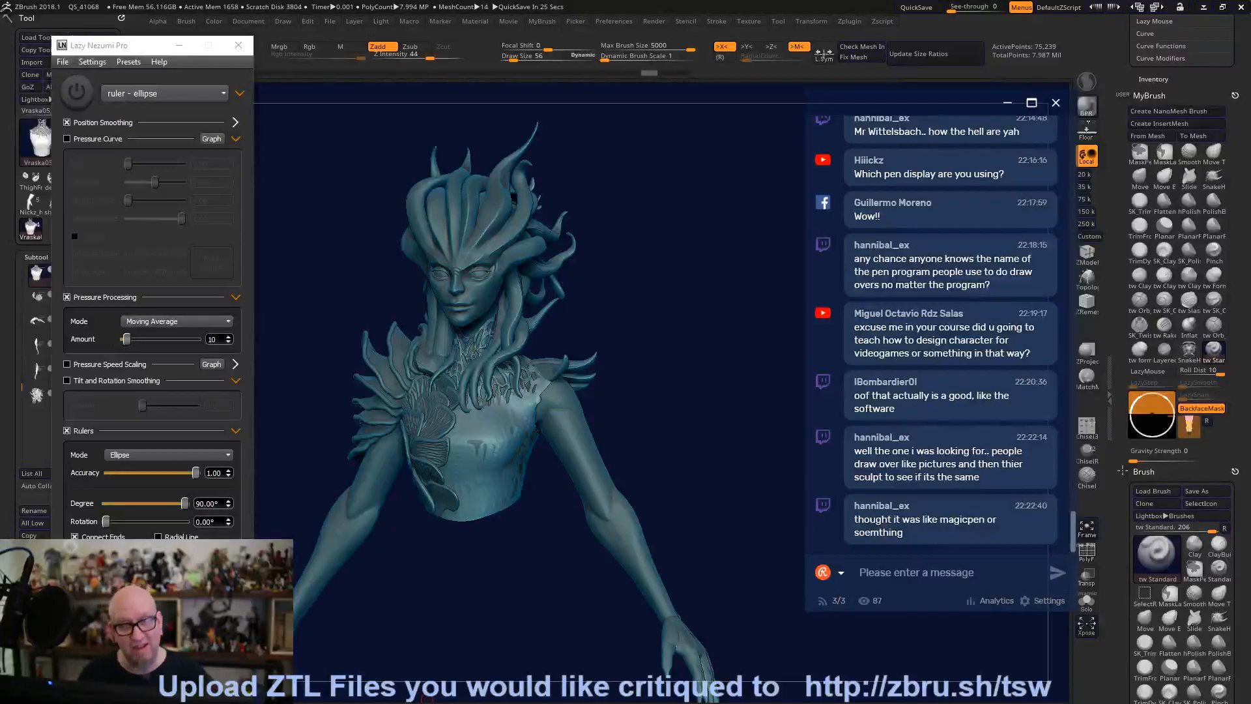
pyautogui.click(179, 45)
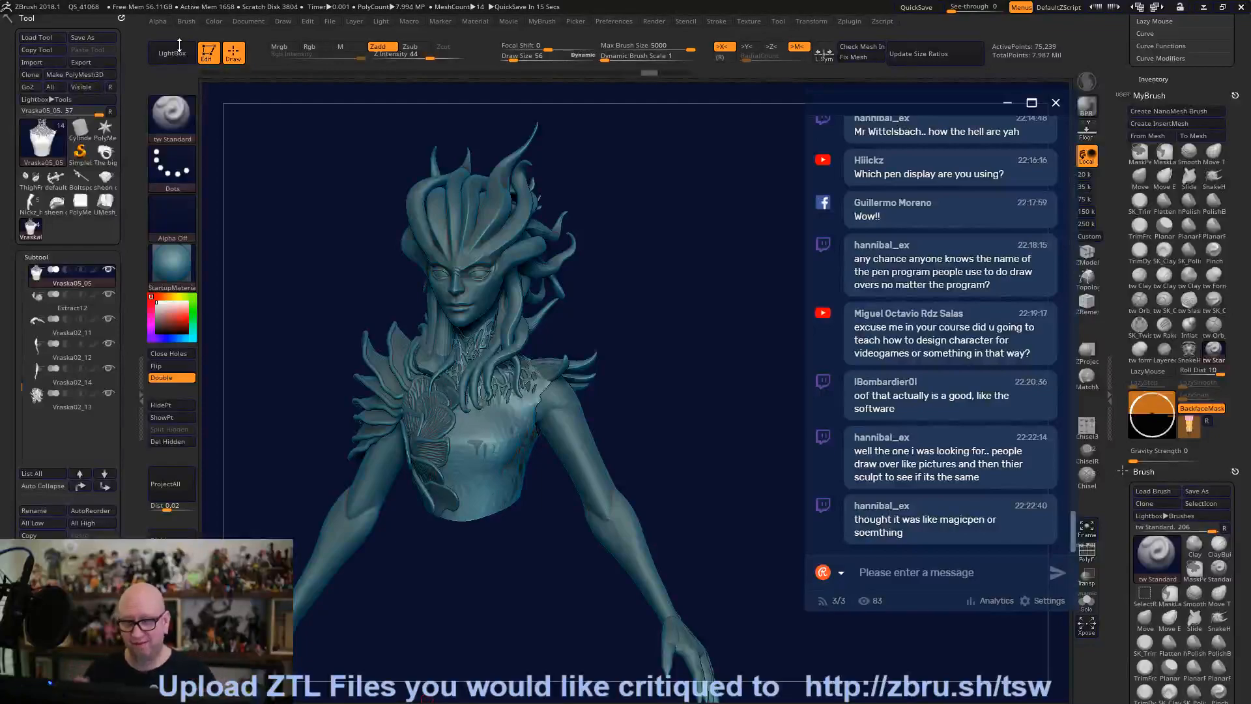
# Turn on the floor grid for the bust and expand its Front-Back reference image settings.
pyautogui.moveTo(681, 457)
pyautogui.mouseDown()
pyautogui.moveTo(712, 447)
pyautogui.moveTo(695, 455)
pyautogui.moveTo(695, 374)
pyautogui.moveTo(716, 420)
pyautogui.moveTo(598, 597)
pyautogui.moveTo(658, 650)
pyautogui.mouseUp()
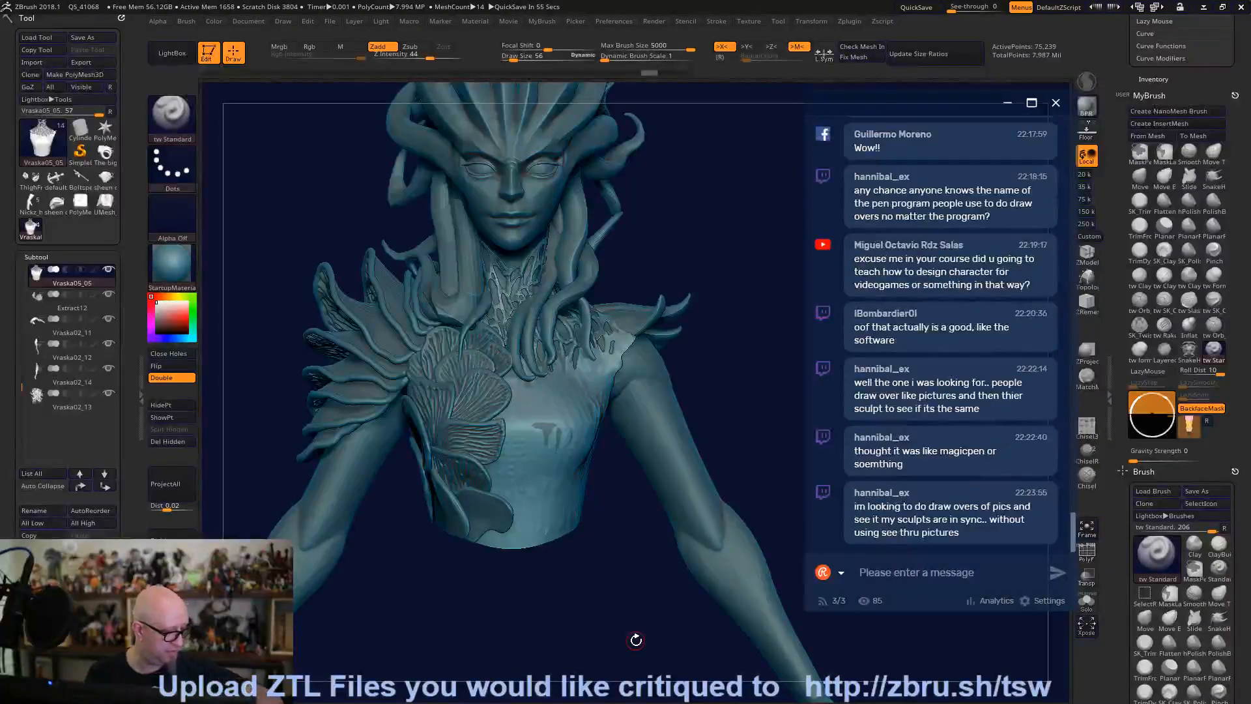
pyautogui.moveTo(637, 640); pyautogui.dragTo(656, 645)
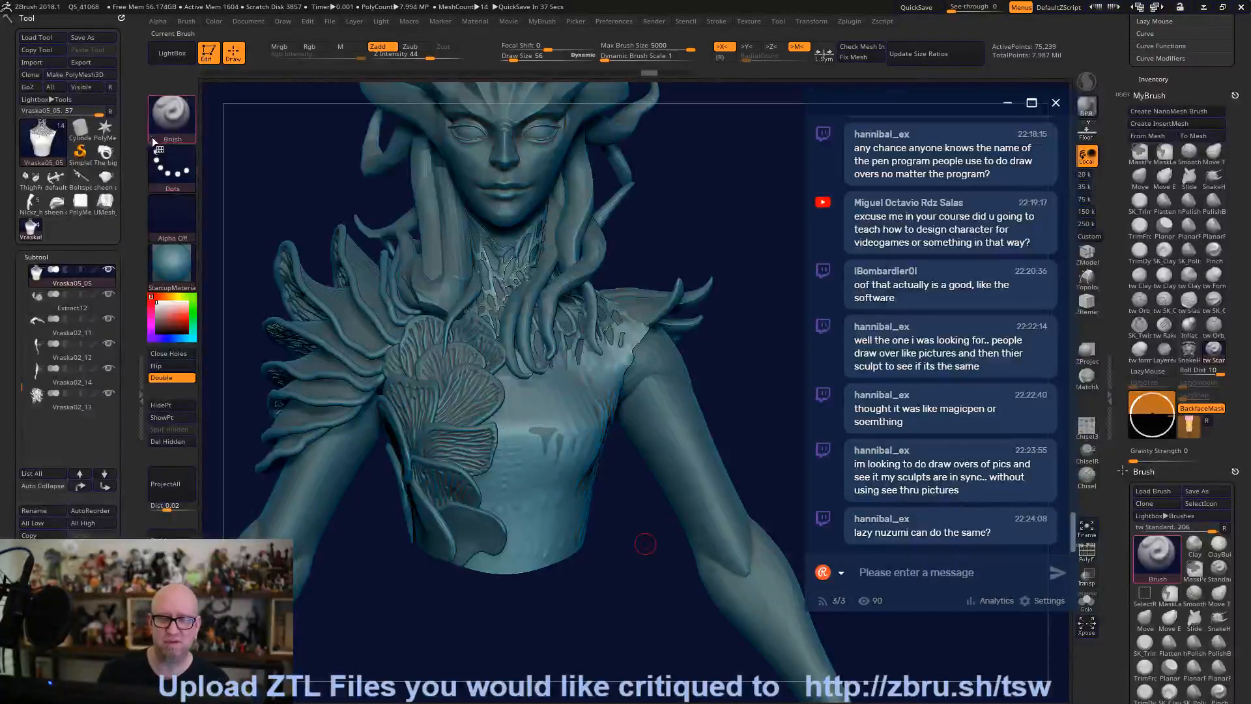
pyautogui.click(284, 22)
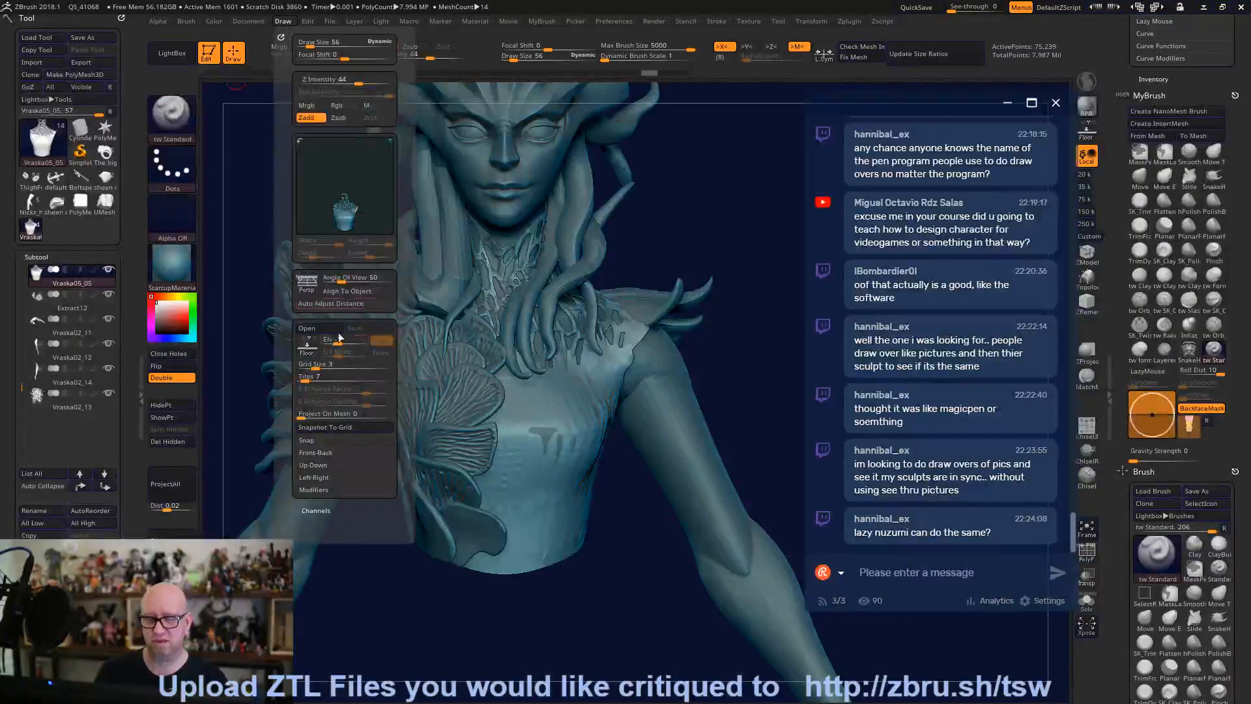
pyautogui.click(1087, 134)
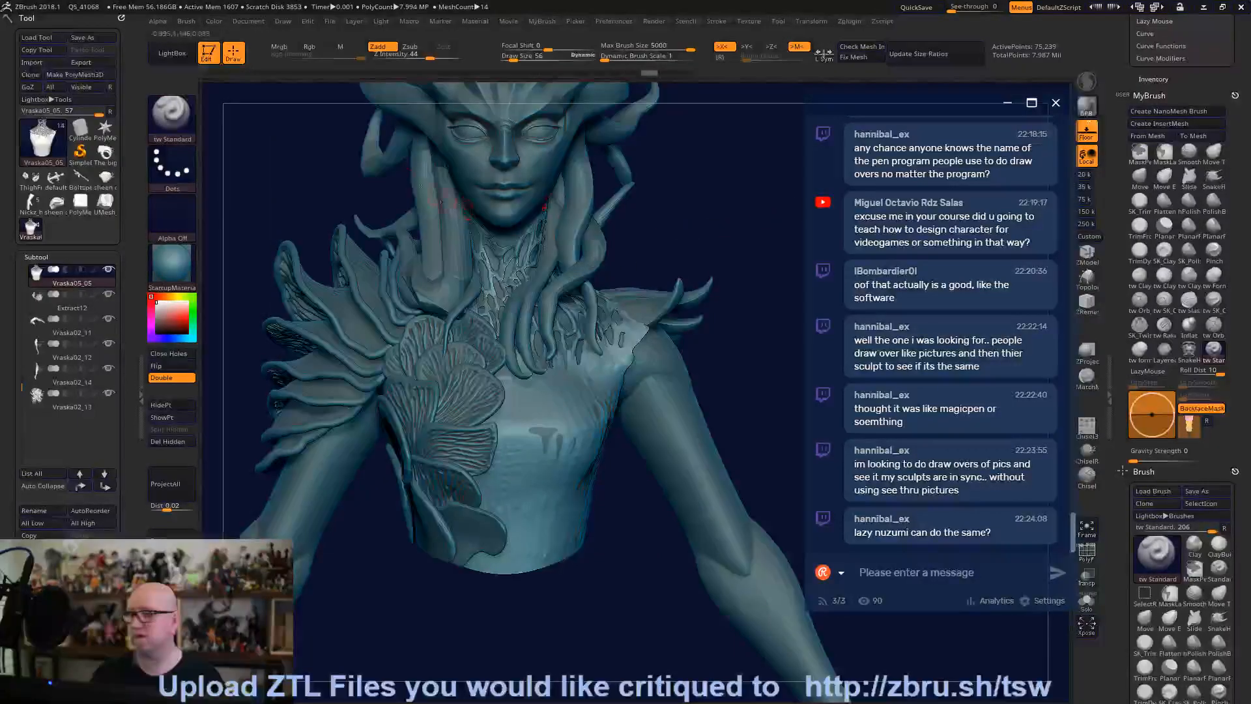
pyautogui.click(280, 20)
pyautogui.click(318, 453)
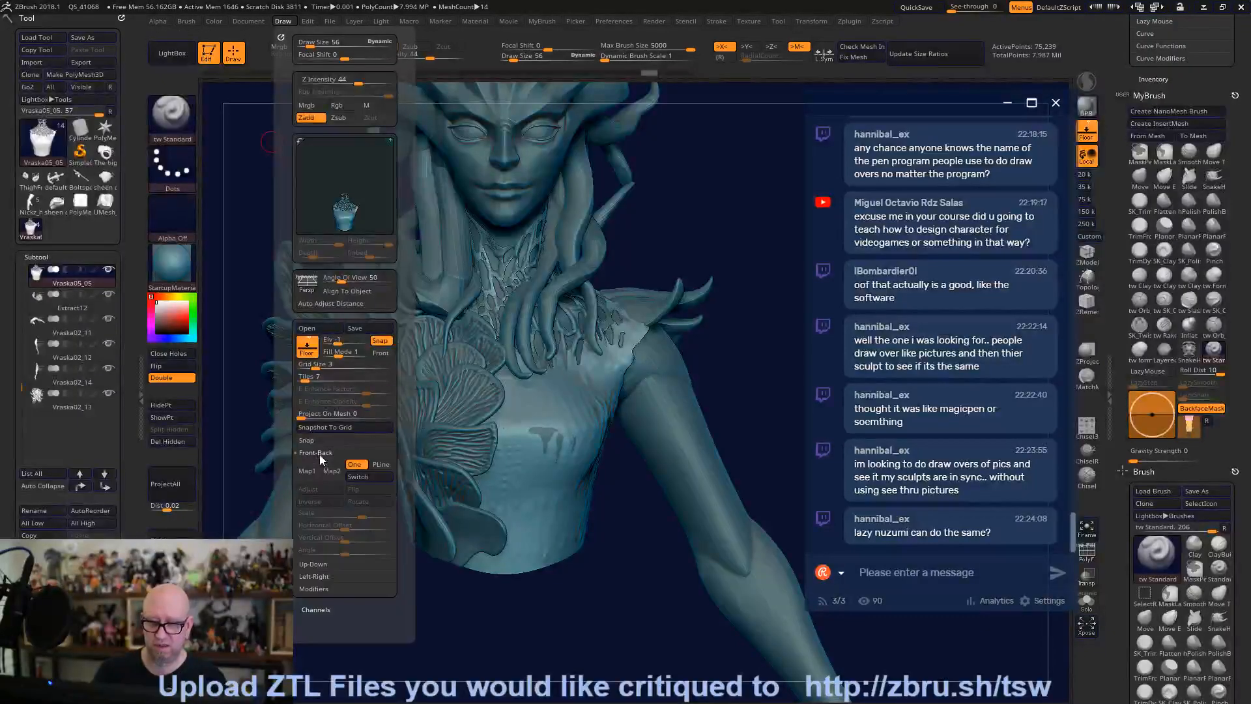
# Import horse image 41 from the Pictures folder as the Front-Back grid's Map1 and view it behind the whole bust.
pyautogui.click(306, 470)
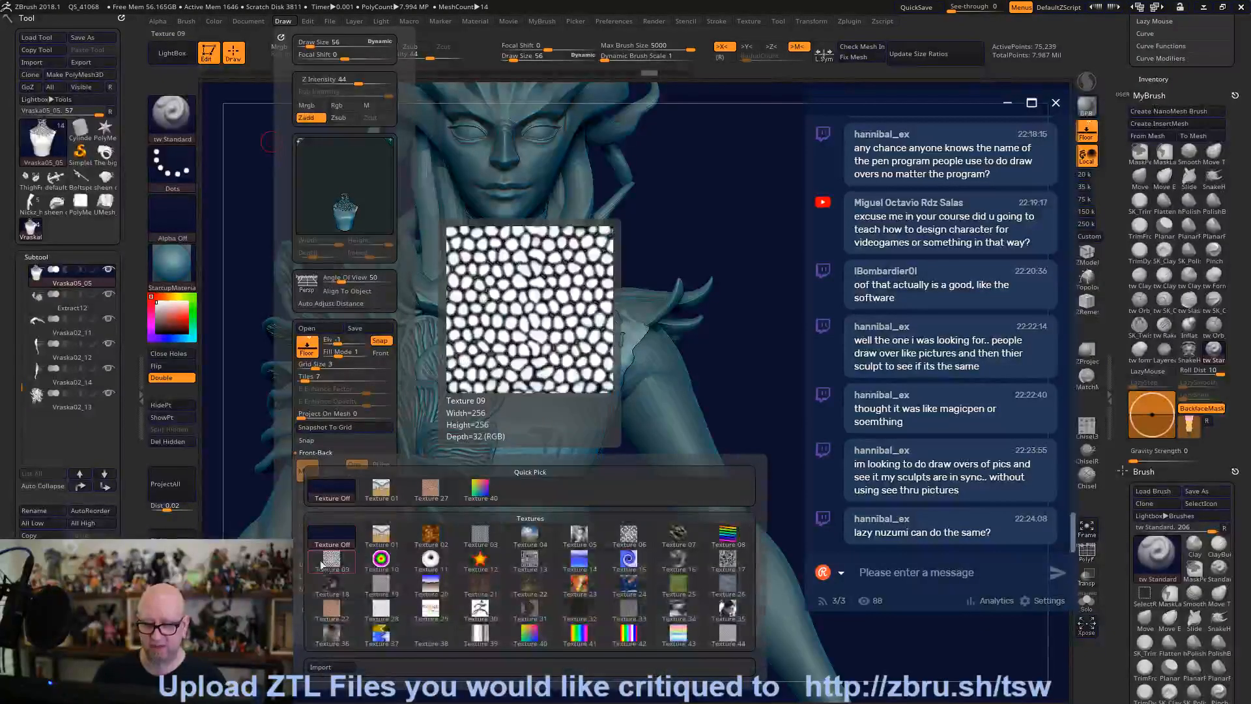
pyautogui.click(322, 667)
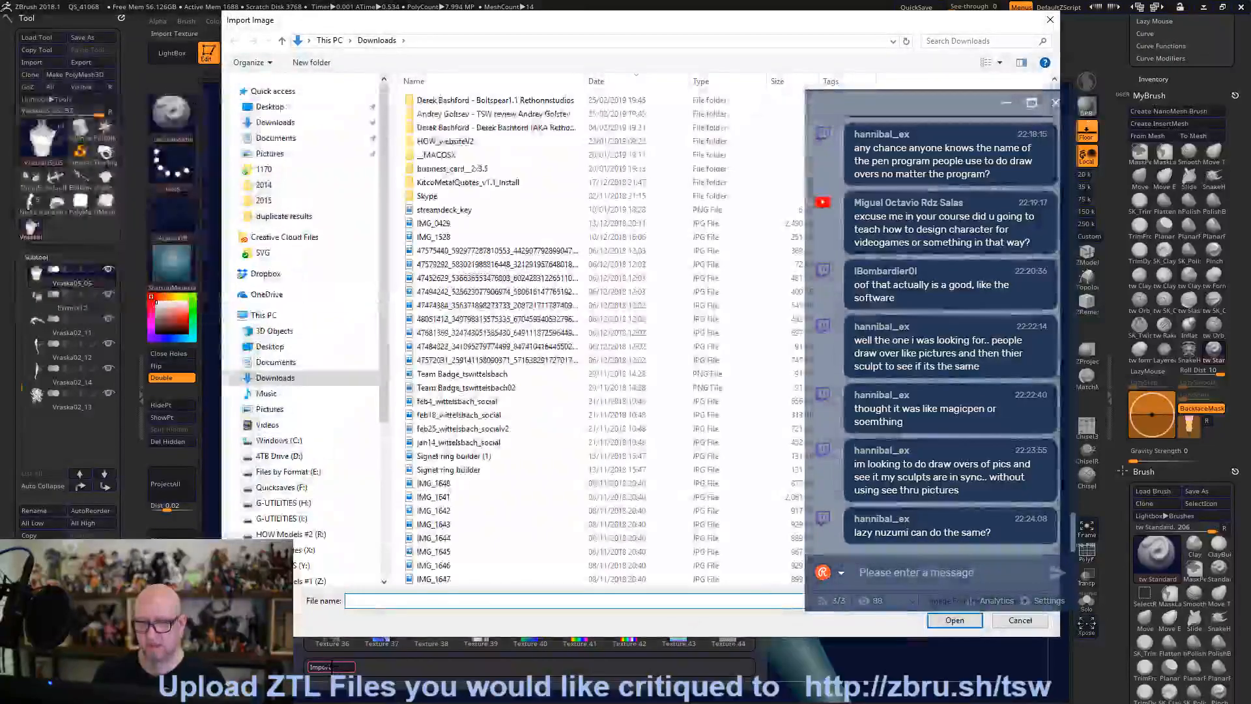
pyautogui.click(294, 154)
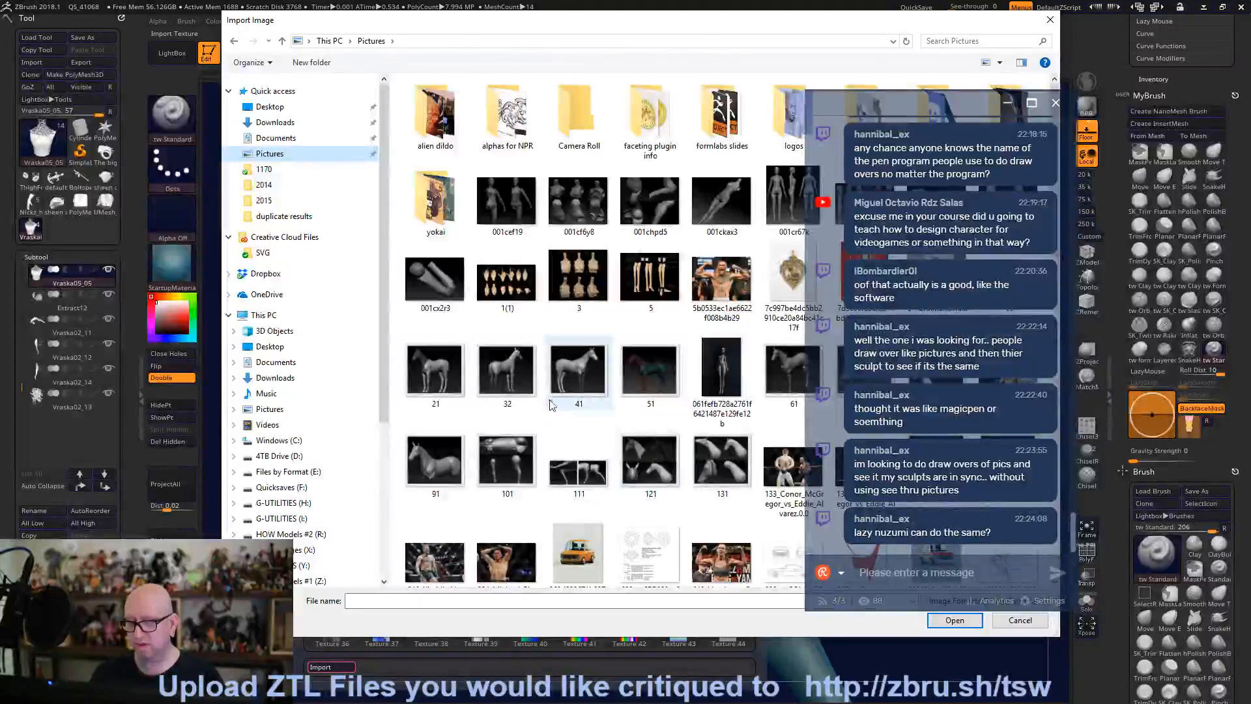
pyautogui.doubleClick(573, 370)
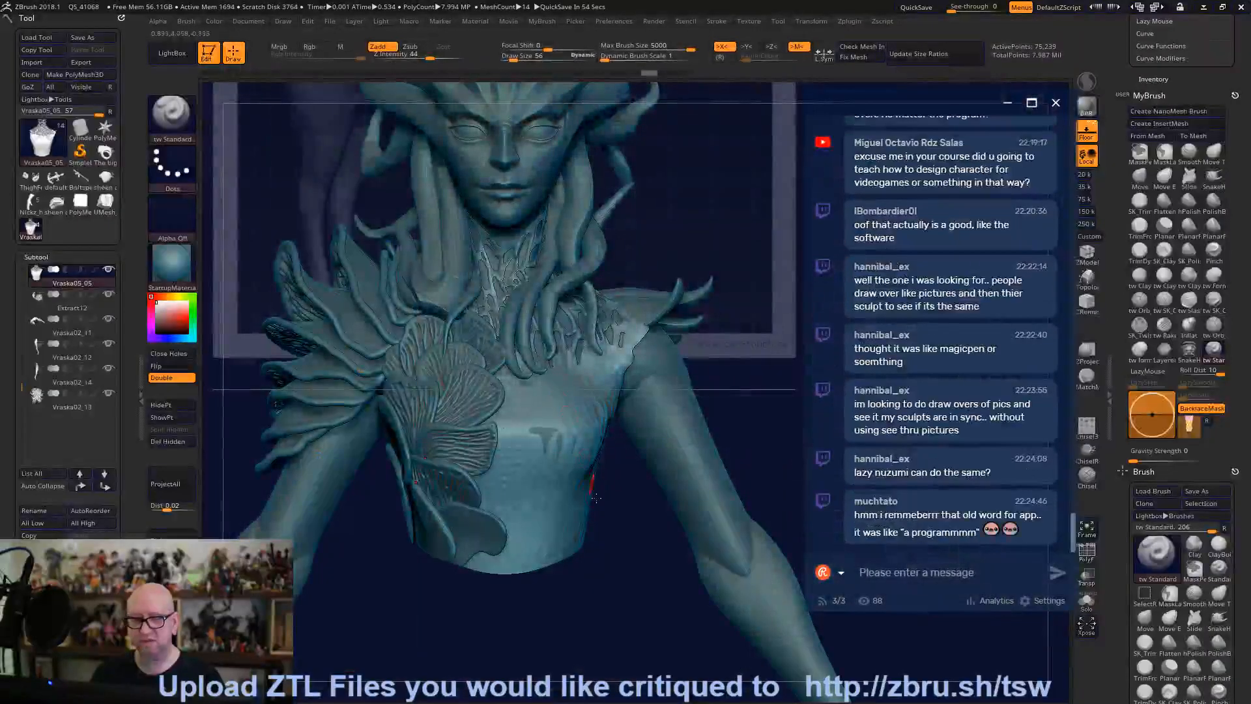
pyautogui.moveTo(661, 588)
pyautogui.mouseDown()
pyautogui.moveTo(623, 620)
pyautogui.moveTo(516, 619)
pyautogui.mouseUp()
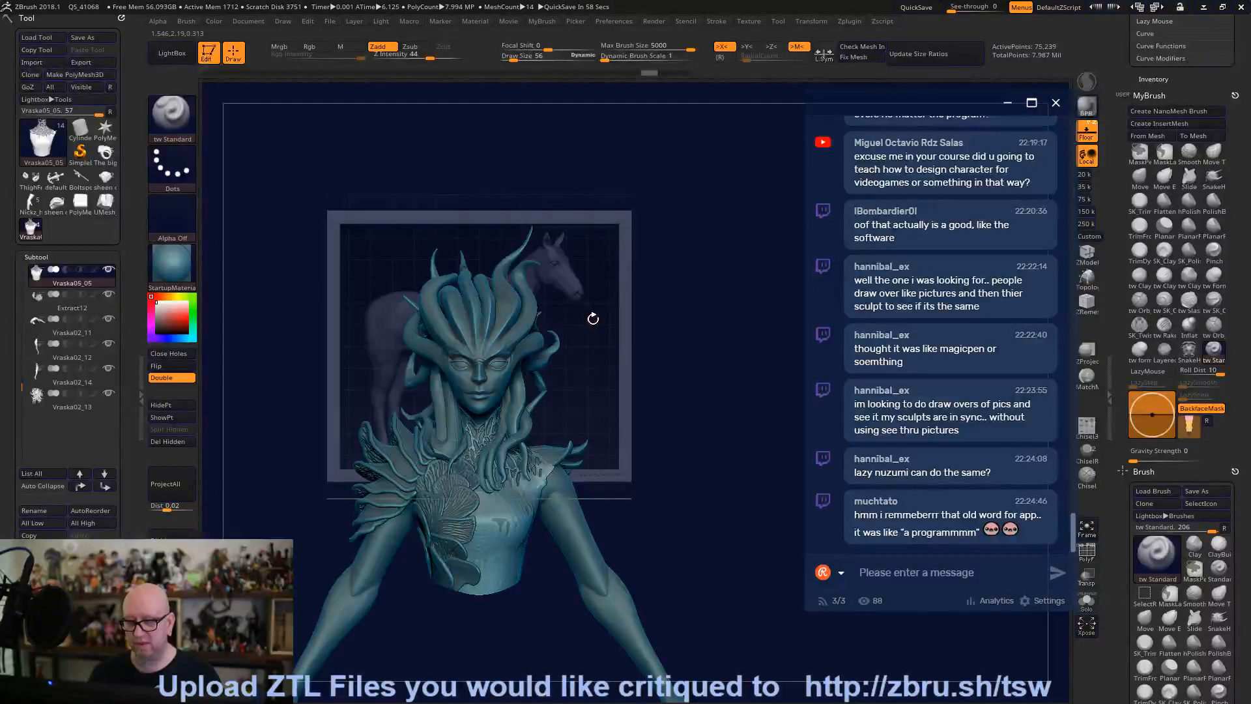
pyautogui.moveTo(666, 429)
pyautogui.mouseDown()
pyautogui.moveTo(684, 447)
pyautogui.moveTo(684, 425)
pyautogui.mouseUp()
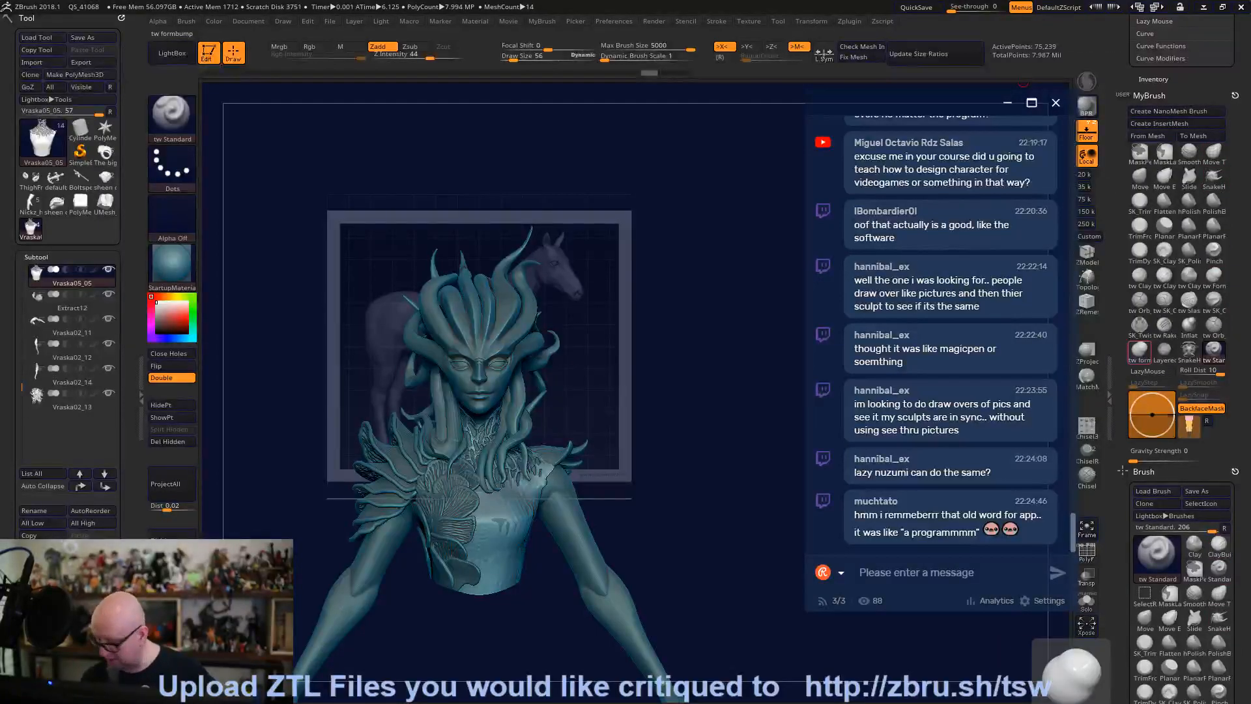
# Switch to the Windows desktop and dismiss the stacked error dialogs.
pyautogui.press('super')
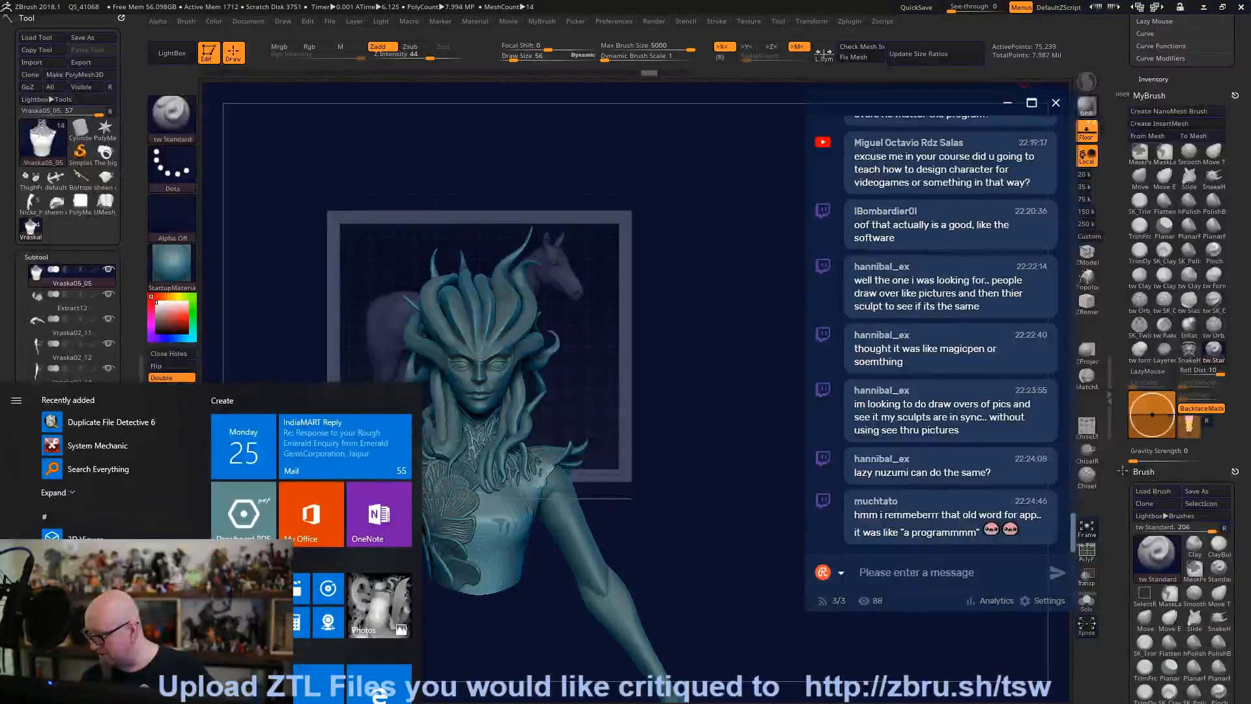
pyautogui.press('super+a')
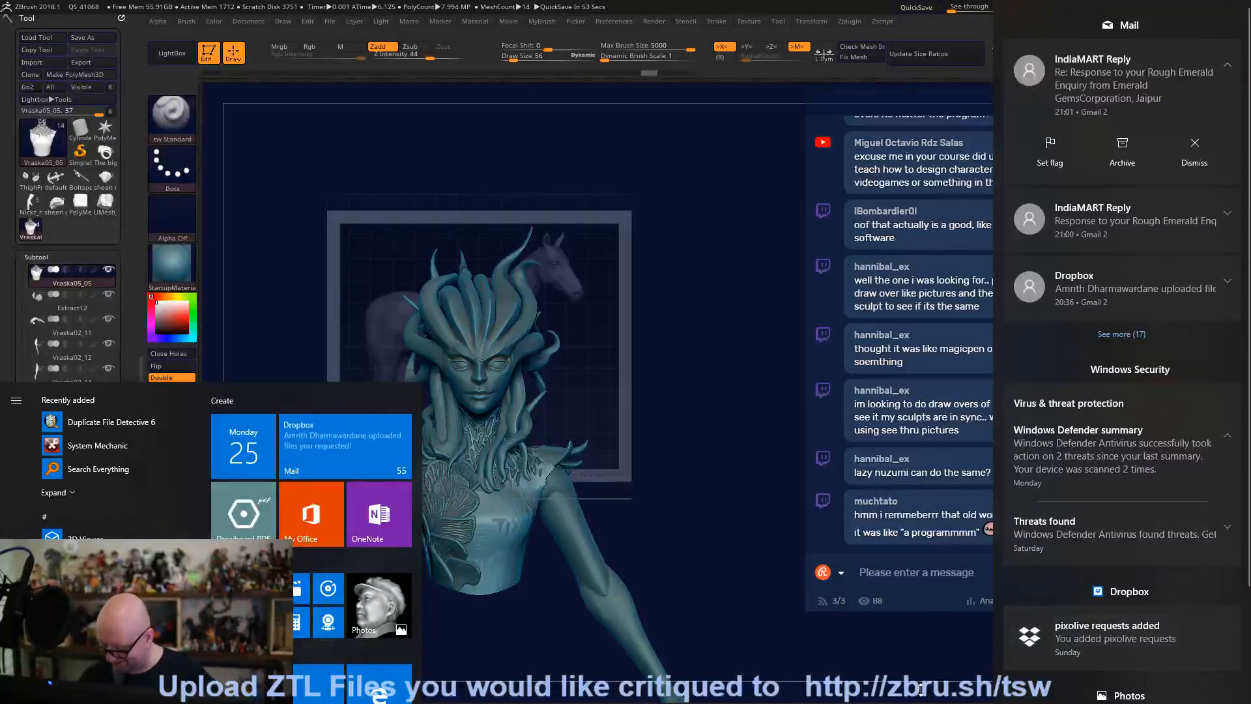
pyautogui.click(893, 665)
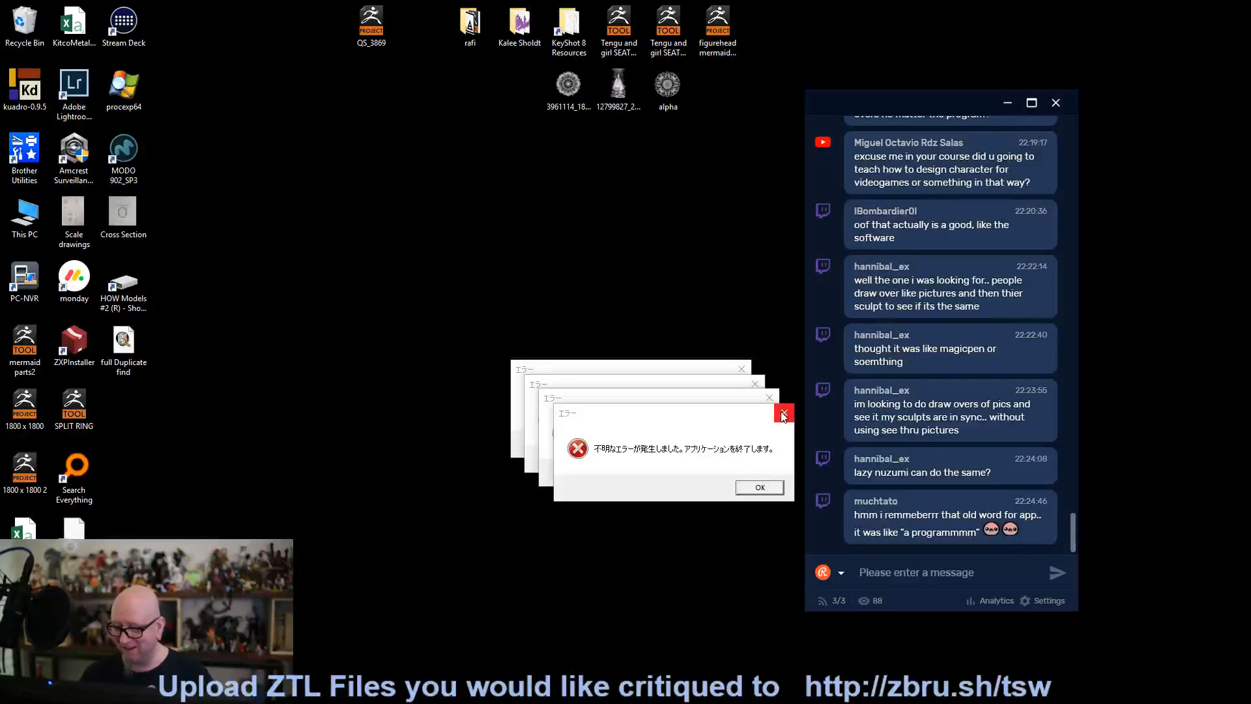
pyautogui.press('Return')
pyautogui.press('Return')
pyautogui.press('Return')
pyautogui.press('Return')
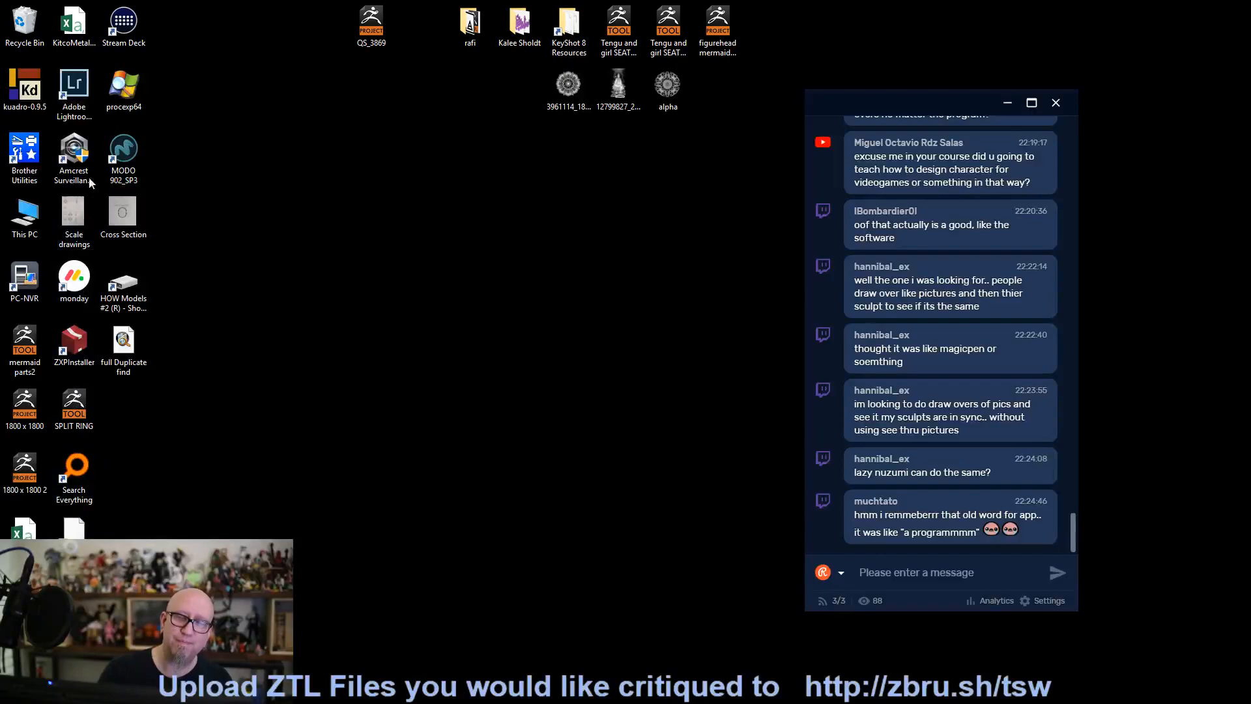
# Select the kuadro-0.9.5 reference viewer on the Windows desktop, and switch back to ZBrush.
pyautogui.click(37, 92)
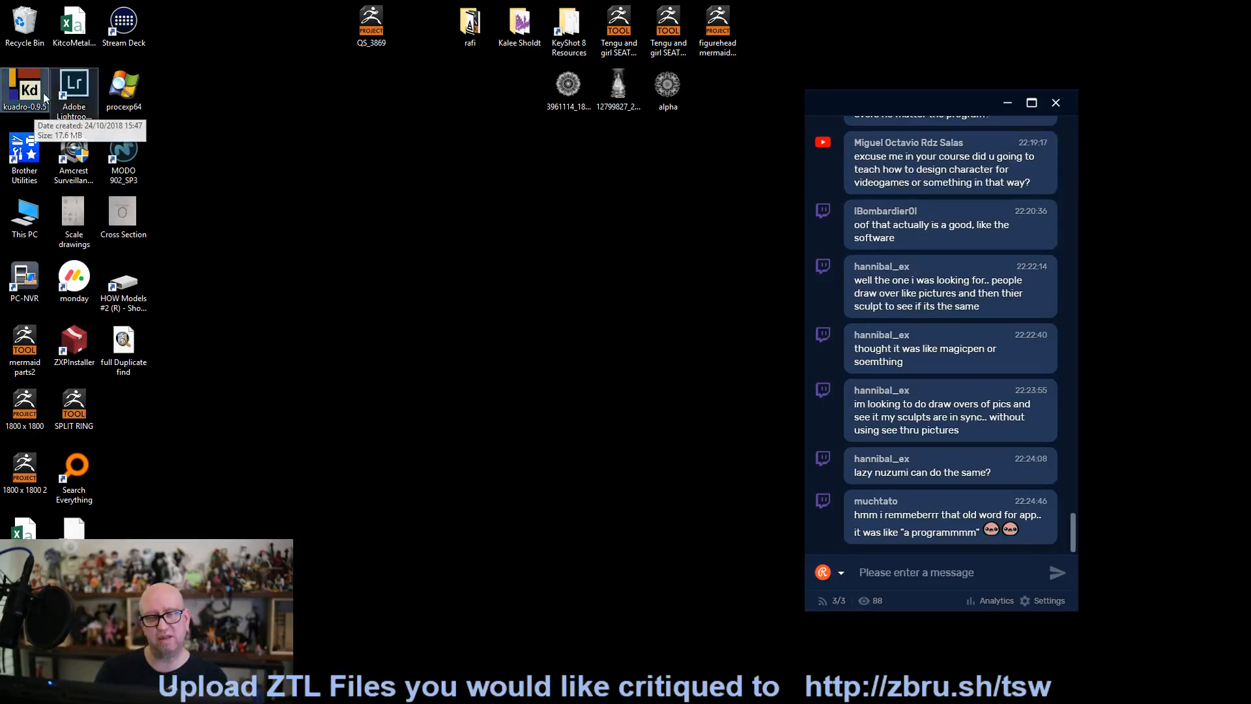
pyautogui.click(466, 334)
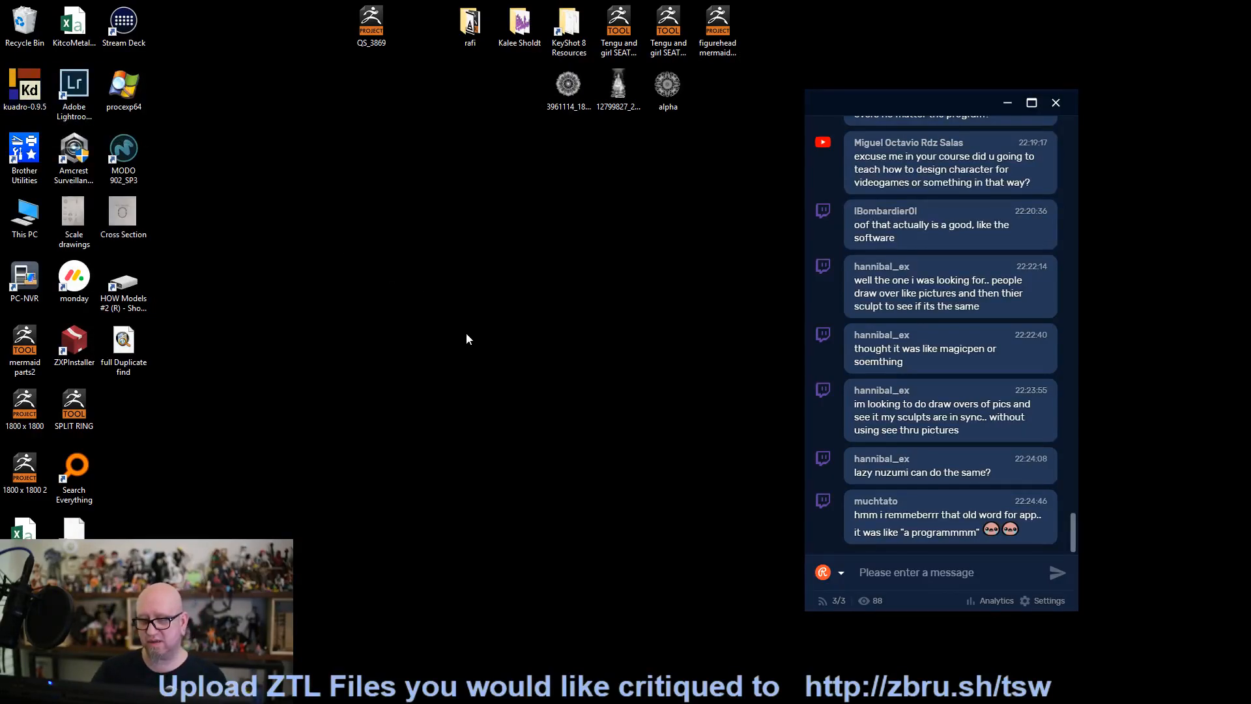
pyautogui.click(35, 97)
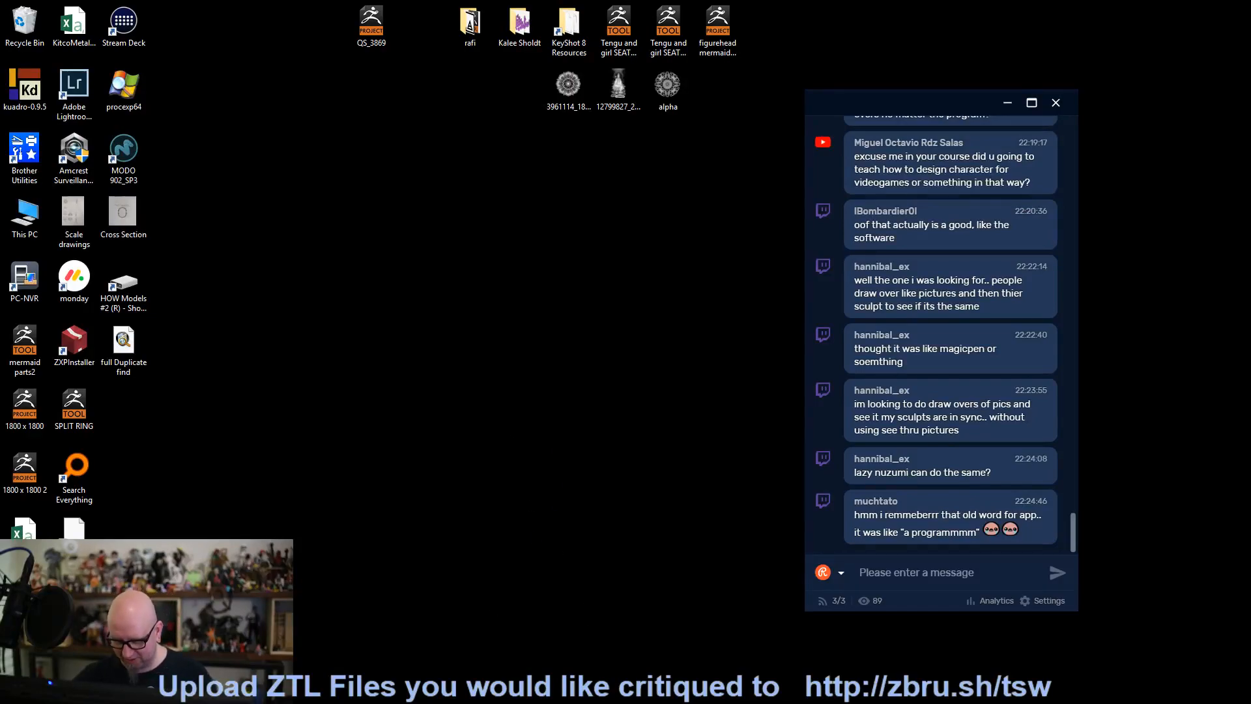
pyautogui.hotkey('alt', 'Tab')
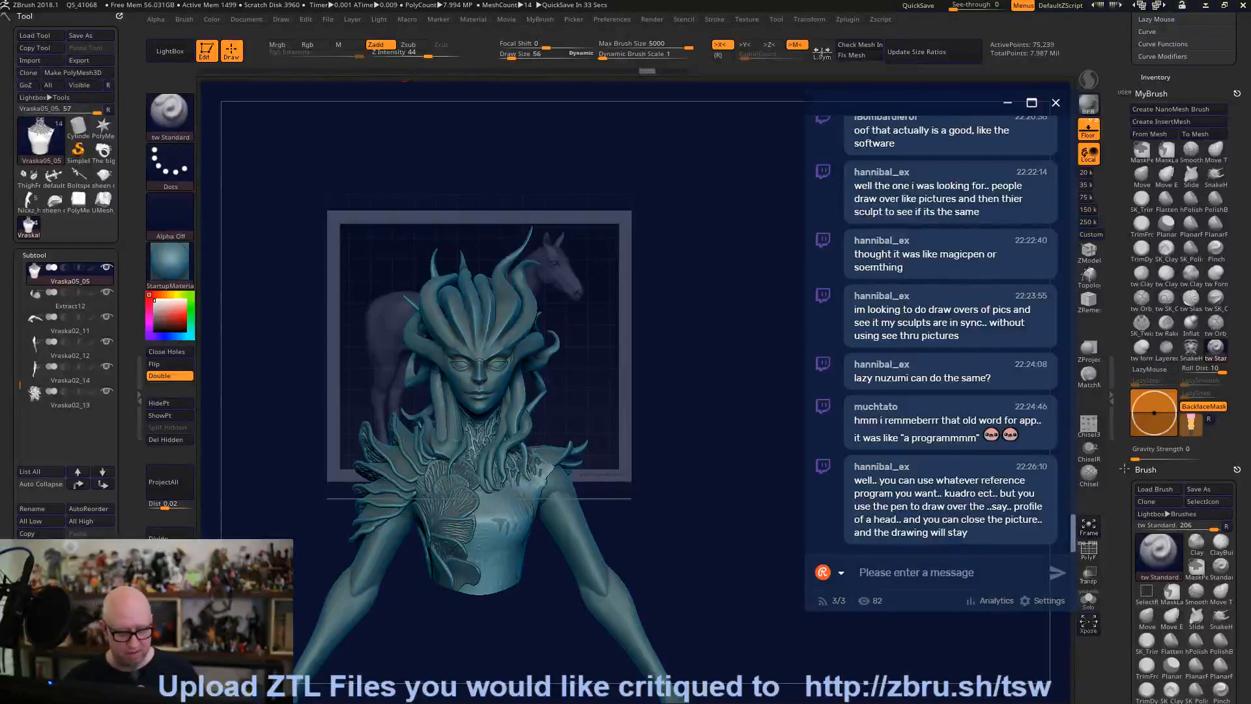
pyautogui.press('super')
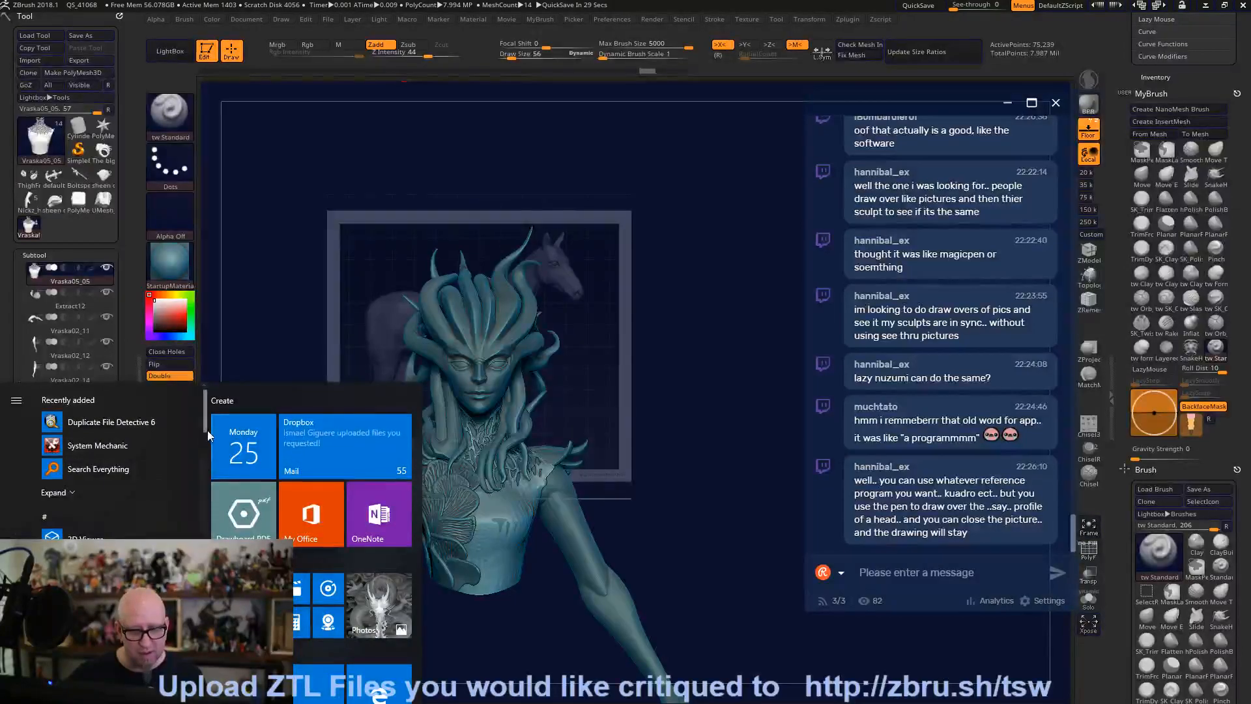
pyautogui.moveTo(207, 430); pyautogui.dragTo(205, 537)
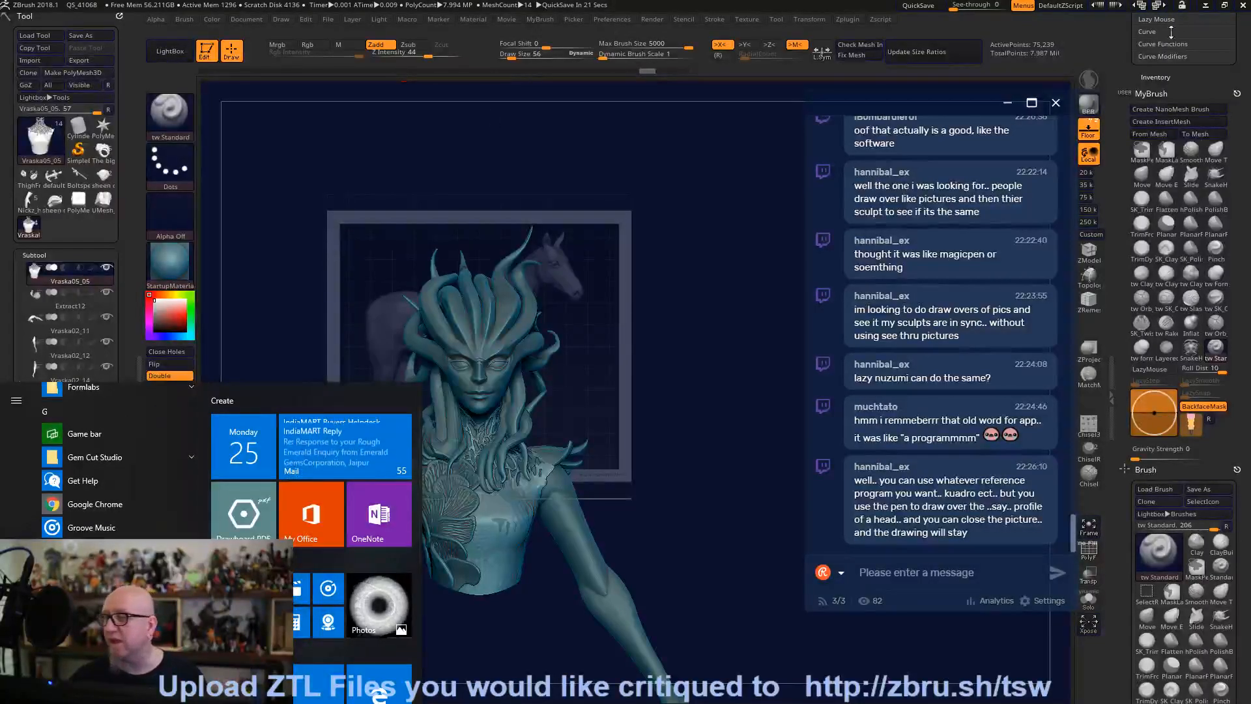
pyautogui.press('Escape')
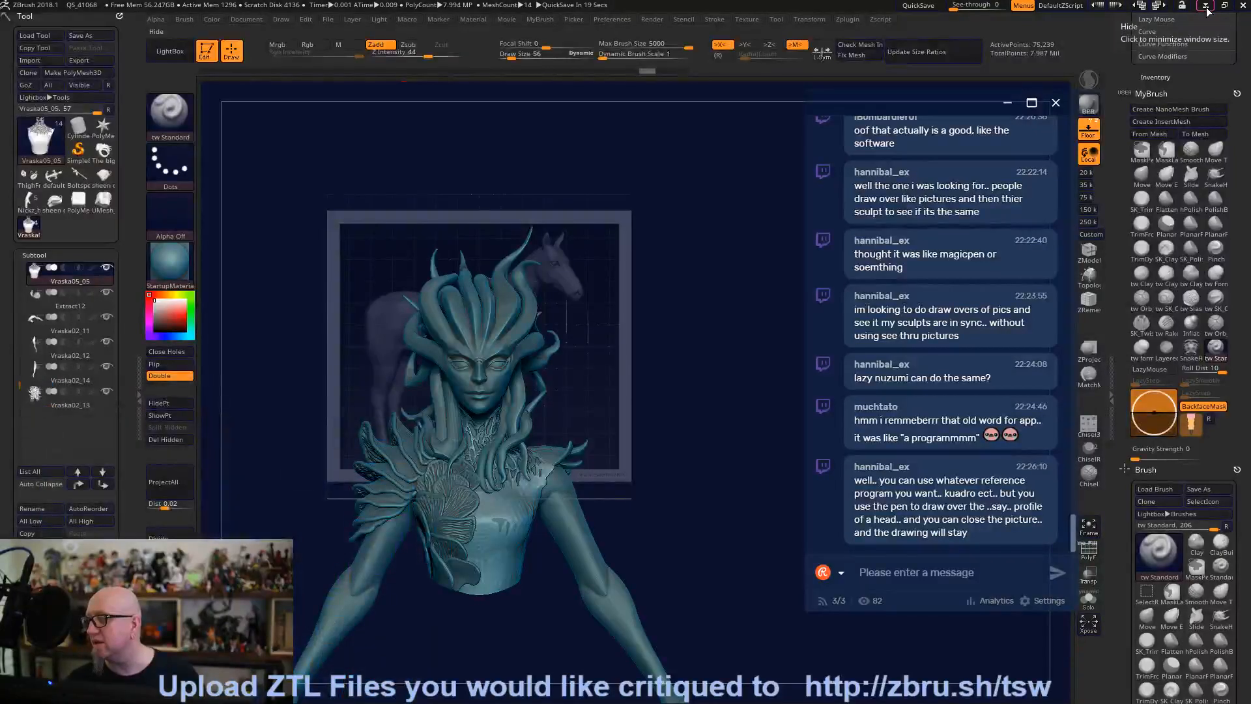
pyautogui.click(1206, 9)
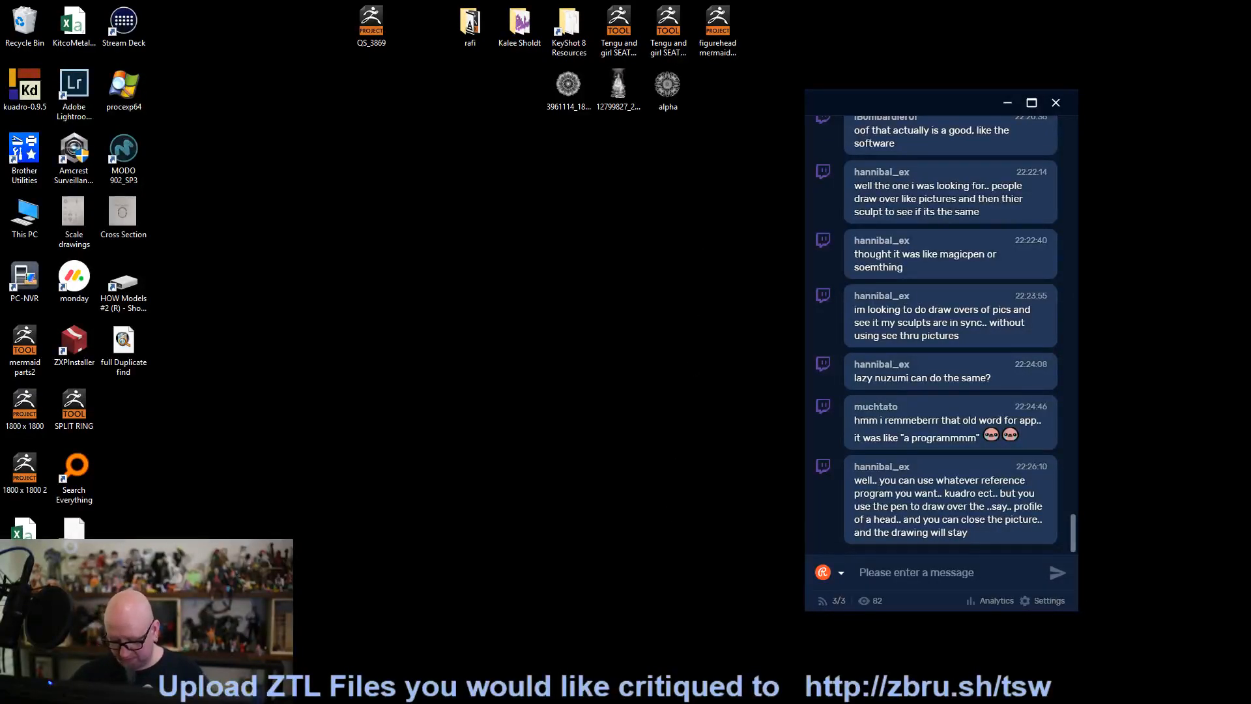
pyautogui.hotkey('alt', 'Tab')
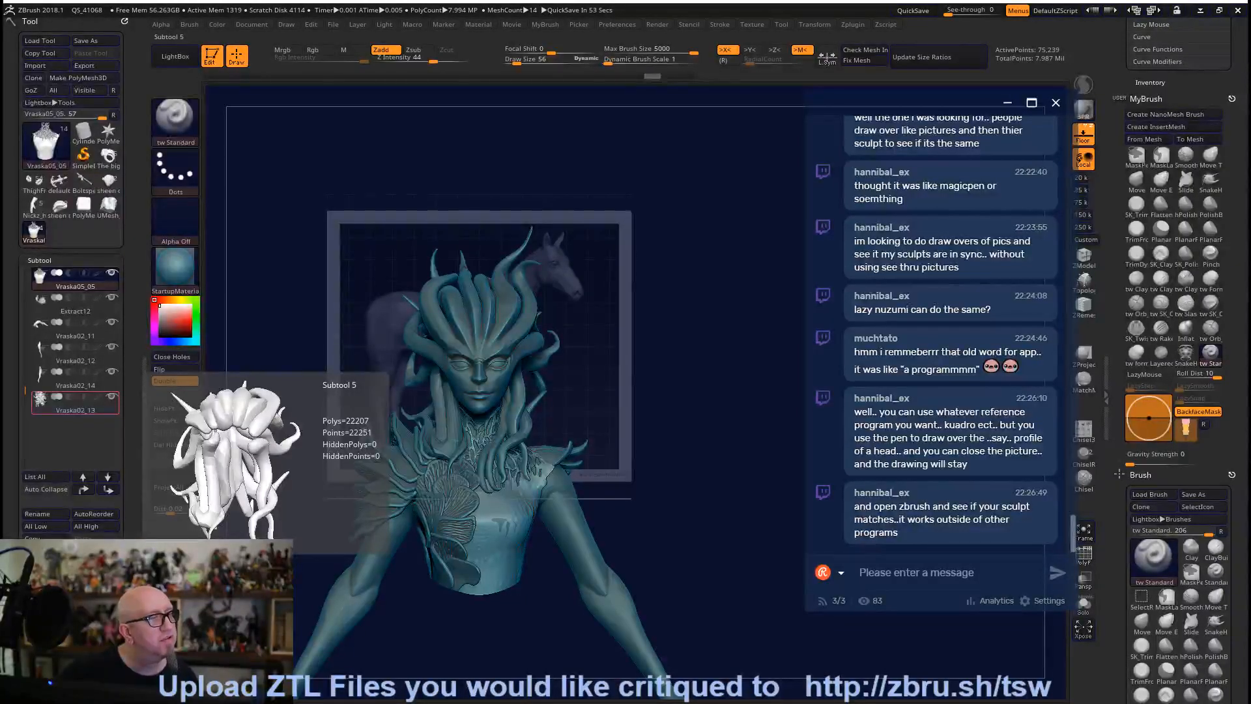
# Switch to Chrome, dismiss the error dialog, and read the Polycount thread "Kuadro - Free Reference View Tool" from the search results.
pyautogui.hotkey('alt', 'Tab')
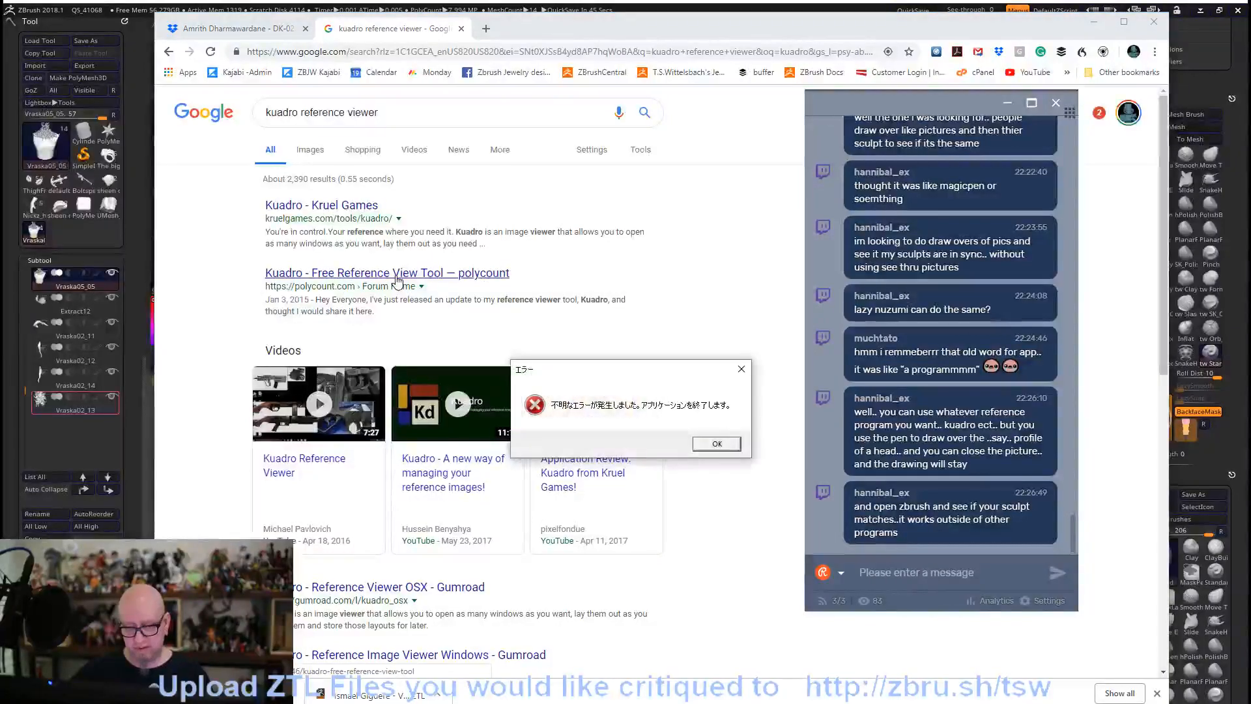
pyautogui.click(749, 378)
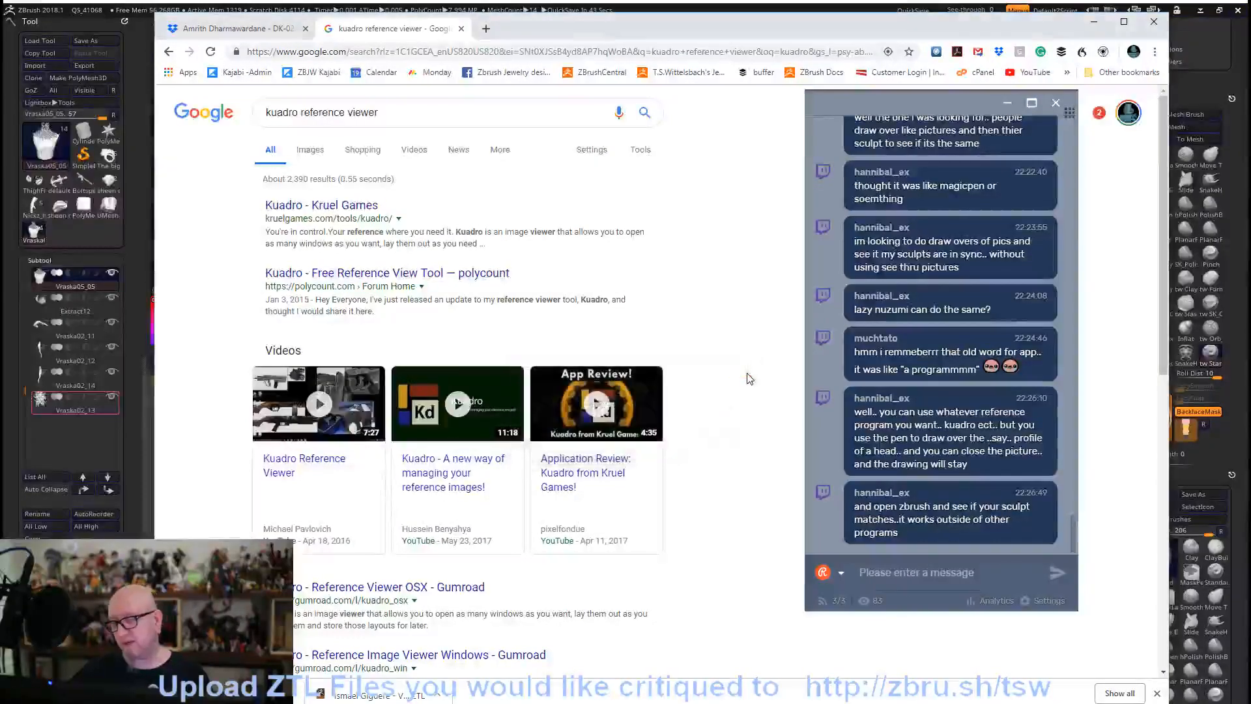
pyautogui.click(318, 278)
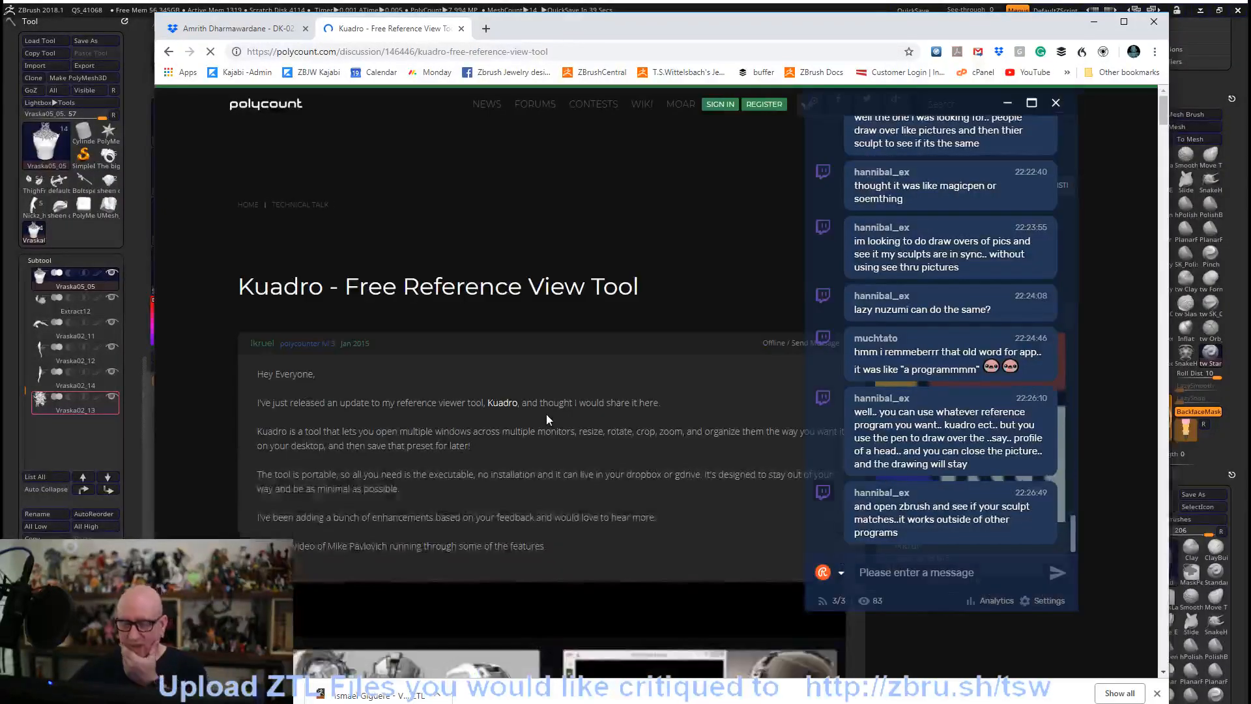
pyautogui.scroll(-6, 579, 264)
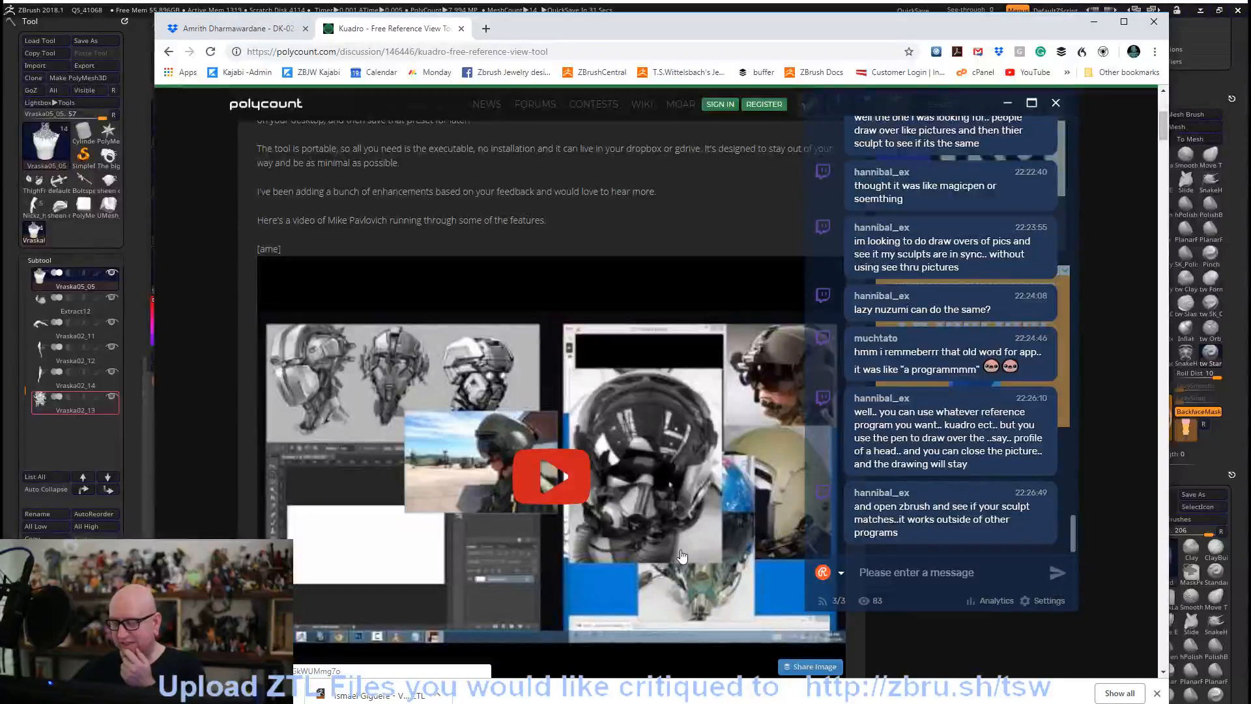
pyautogui.scroll(-7, 684, 544)
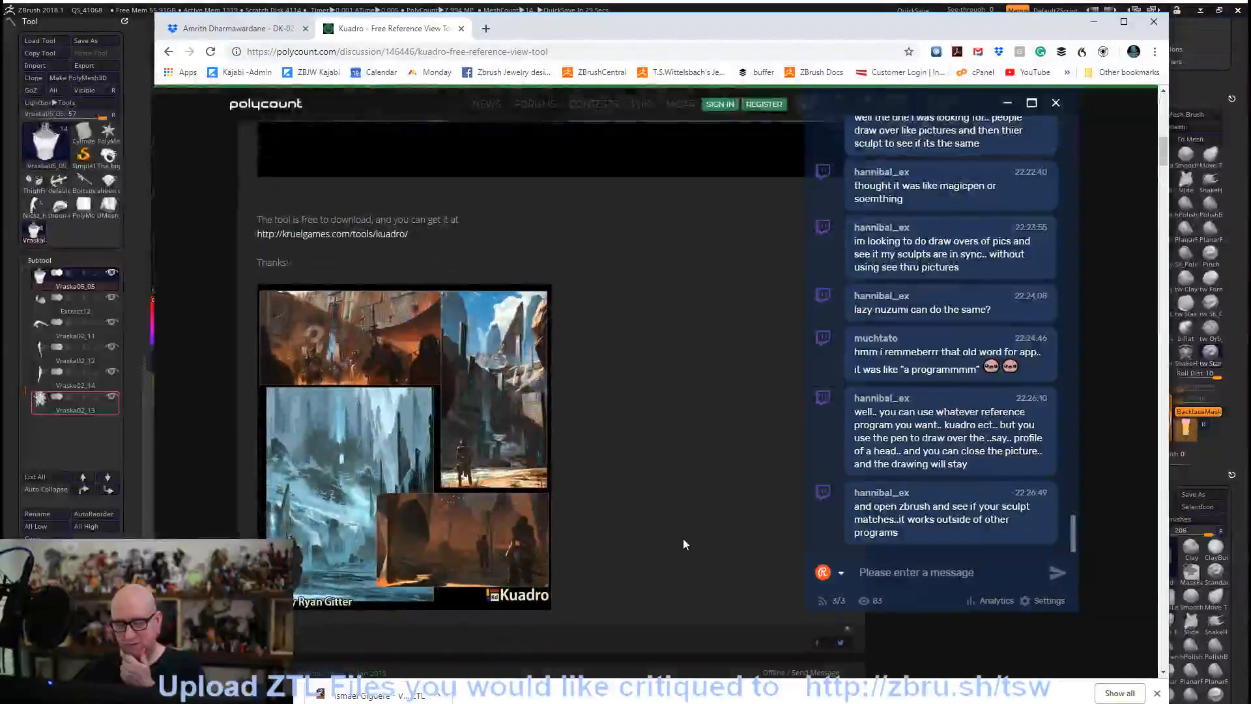
pyautogui.scroll(-5, 683, 538)
pyautogui.scroll(4, 678, 530)
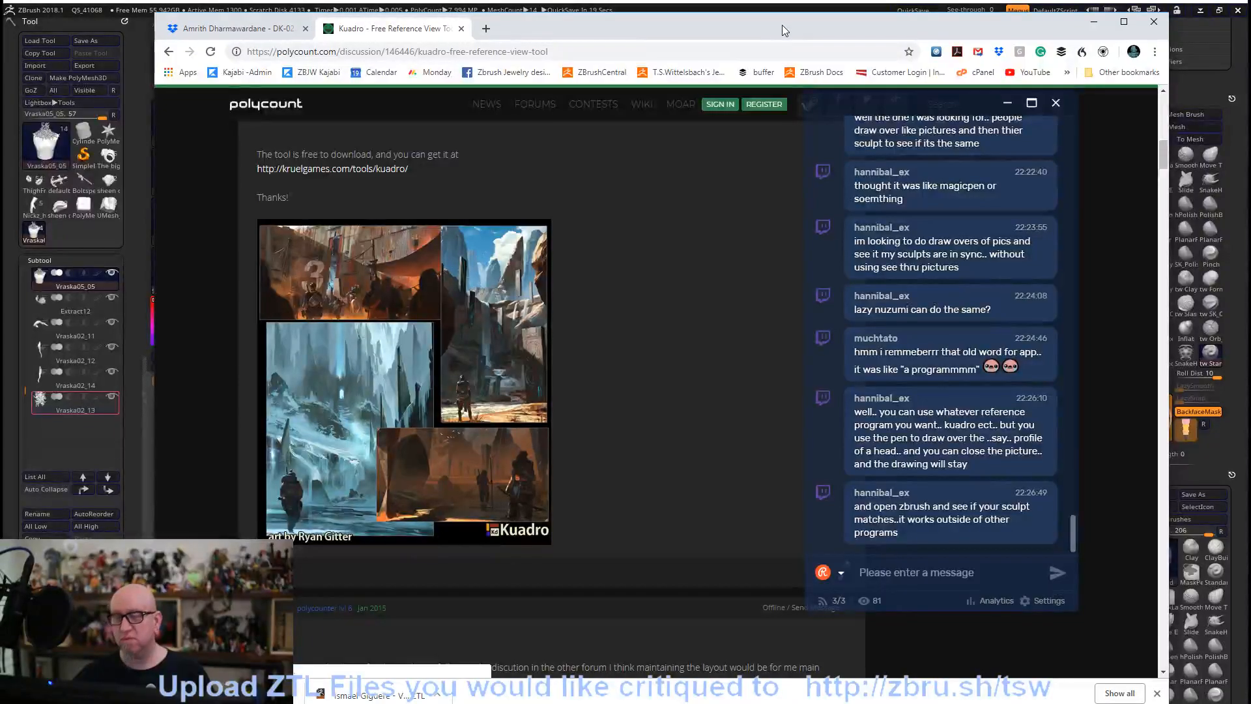
# Return to ZBrush, turn off the floor grid, and view the bust's face and neck up close.
pyautogui.hotkey('alt', 'Tab')
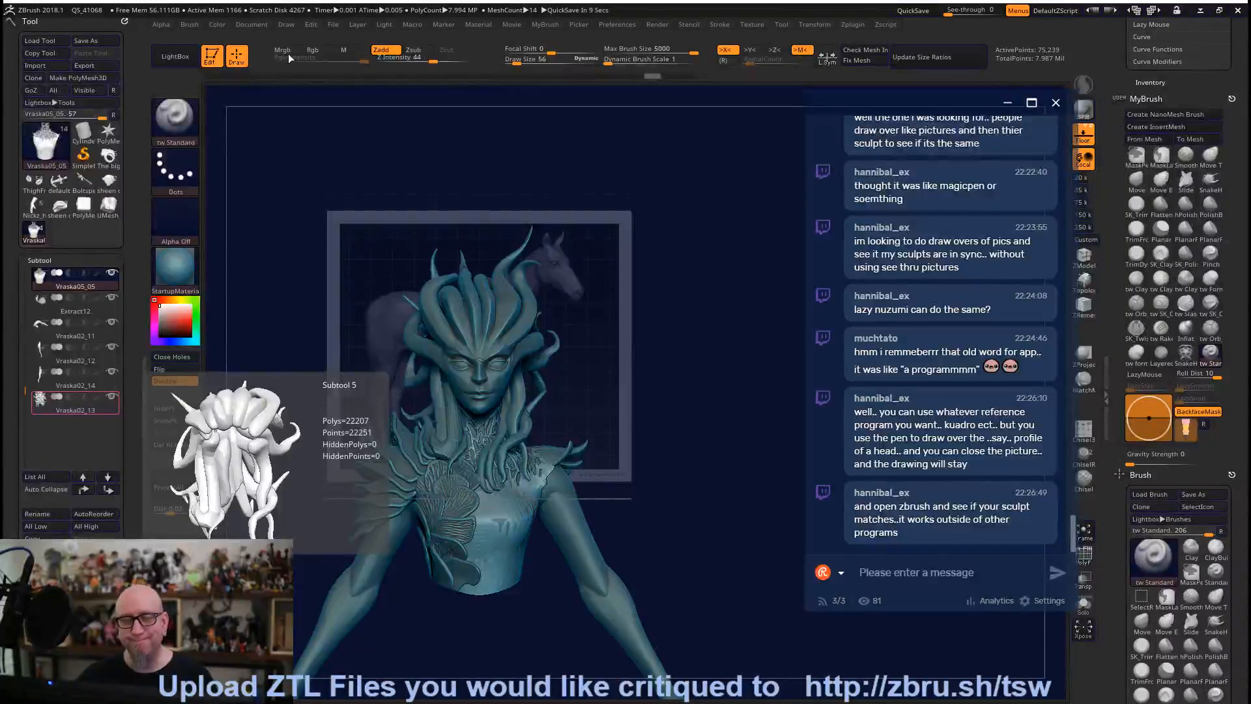
pyautogui.click(1084, 140)
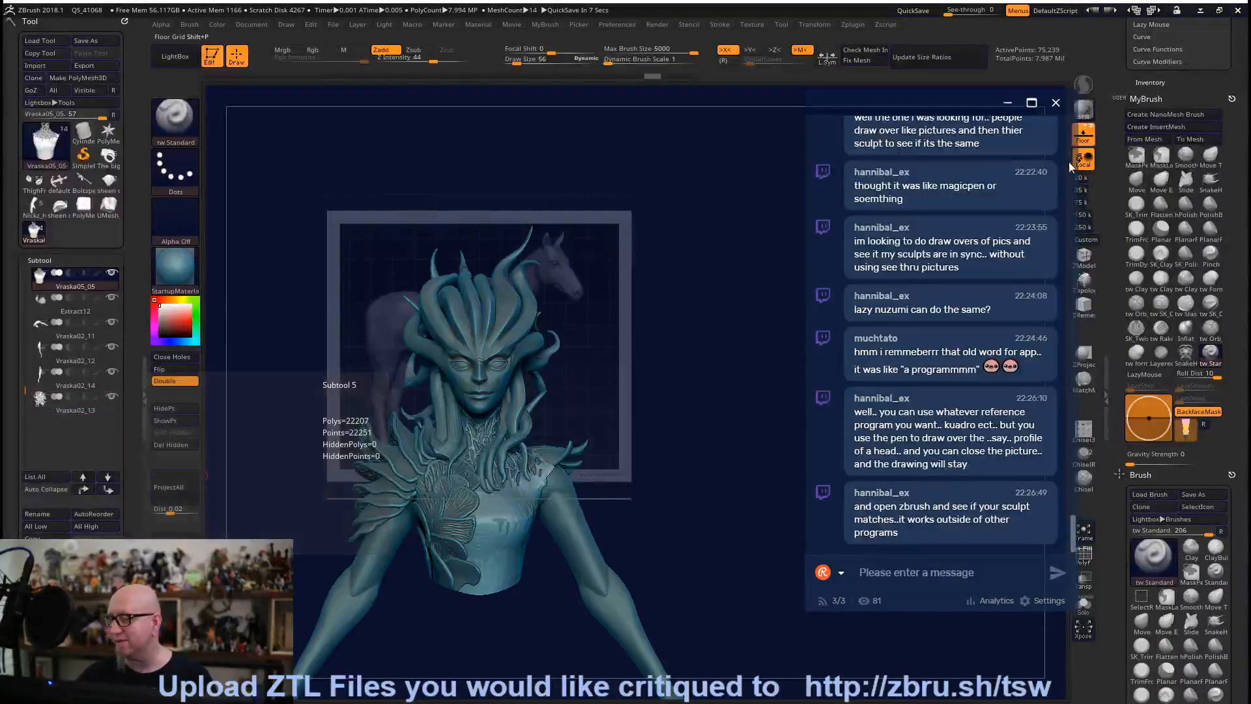
pyautogui.moveTo(721, 464)
pyautogui.mouseDown()
pyautogui.moveTo(744, 446)
pyautogui.moveTo(698, 495)
pyautogui.moveTo(727, 370)
pyautogui.moveTo(701, 313)
pyautogui.moveTo(766, 597)
pyautogui.mouseUp()
pyautogui.keyDown('alt'); pyautogui.moveTo(751, 187); pyautogui.dragTo(705, 510); pyautogui.keyUp('alt')
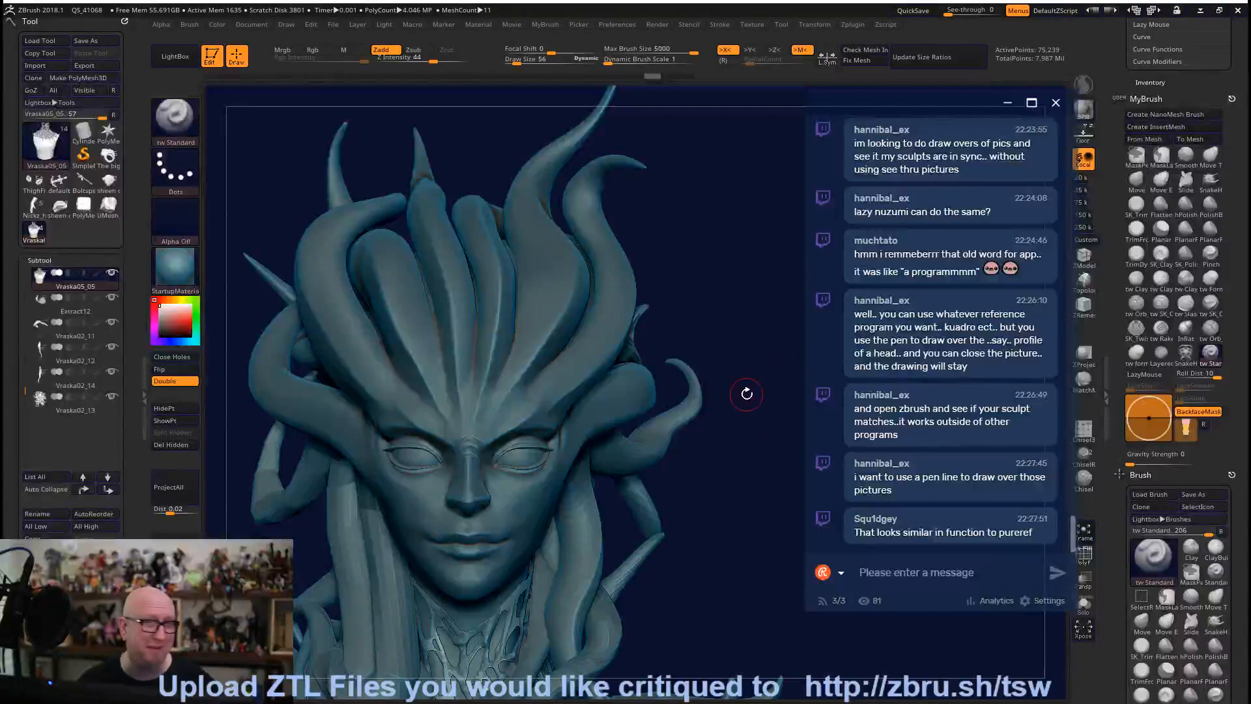
pyautogui.moveTo(710, 575)
pyautogui.mouseDown()
pyautogui.moveTo(721, 570)
pyautogui.moveTo(731, 646)
pyautogui.mouseUp()
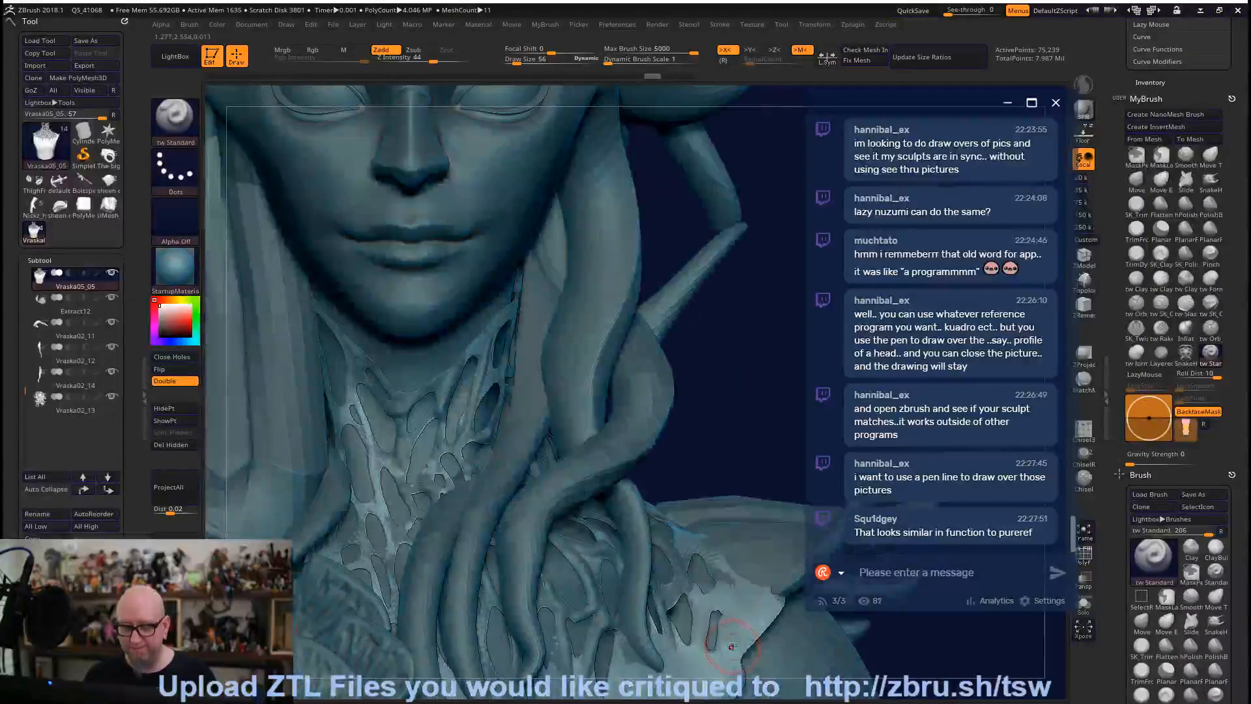
pyautogui.moveTo(753, 349); pyautogui.dragTo(773, 606)
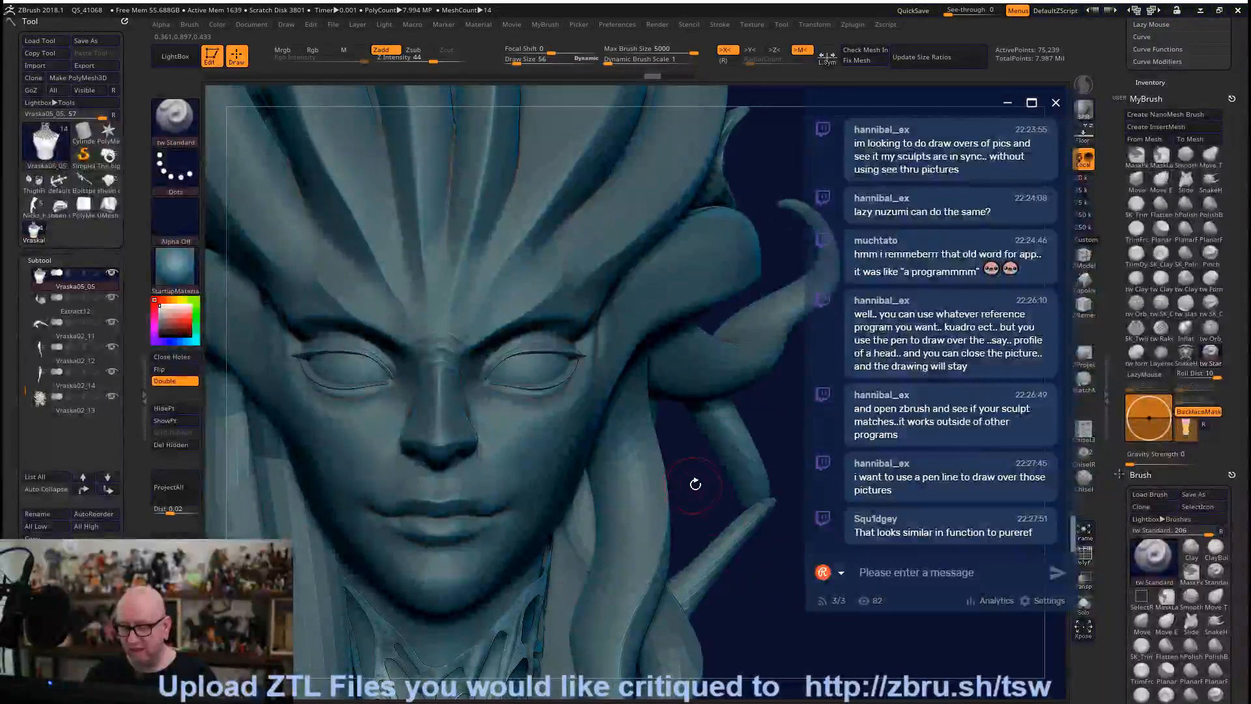
pyautogui.moveTo(695, 480)
pyautogui.mouseDown()
pyautogui.moveTo(717, 363)
pyautogui.moveTo(752, 503)
pyautogui.moveTo(703, 499)
pyautogui.moveTo(745, 475)
pyautogui.mouseUp()
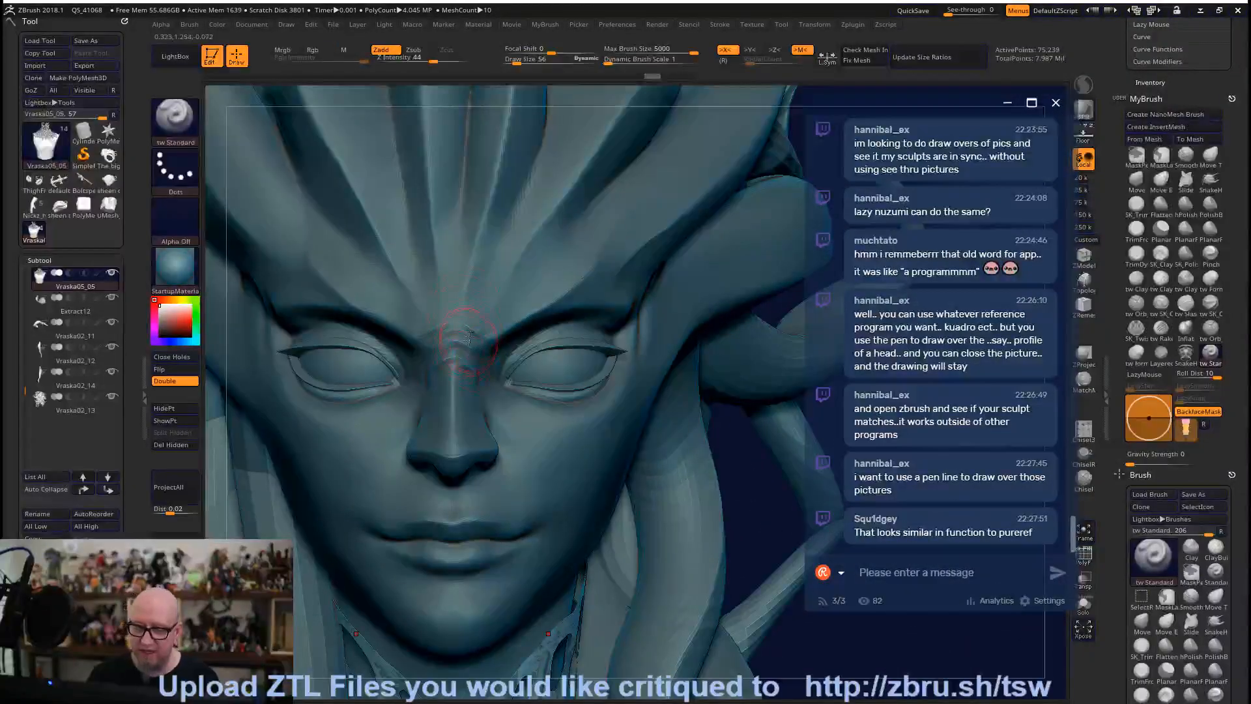
# Make the head the active subtool and check the mesh and polygroups around its nose bridge with PolyFrame.
pyautogui.press('shift')
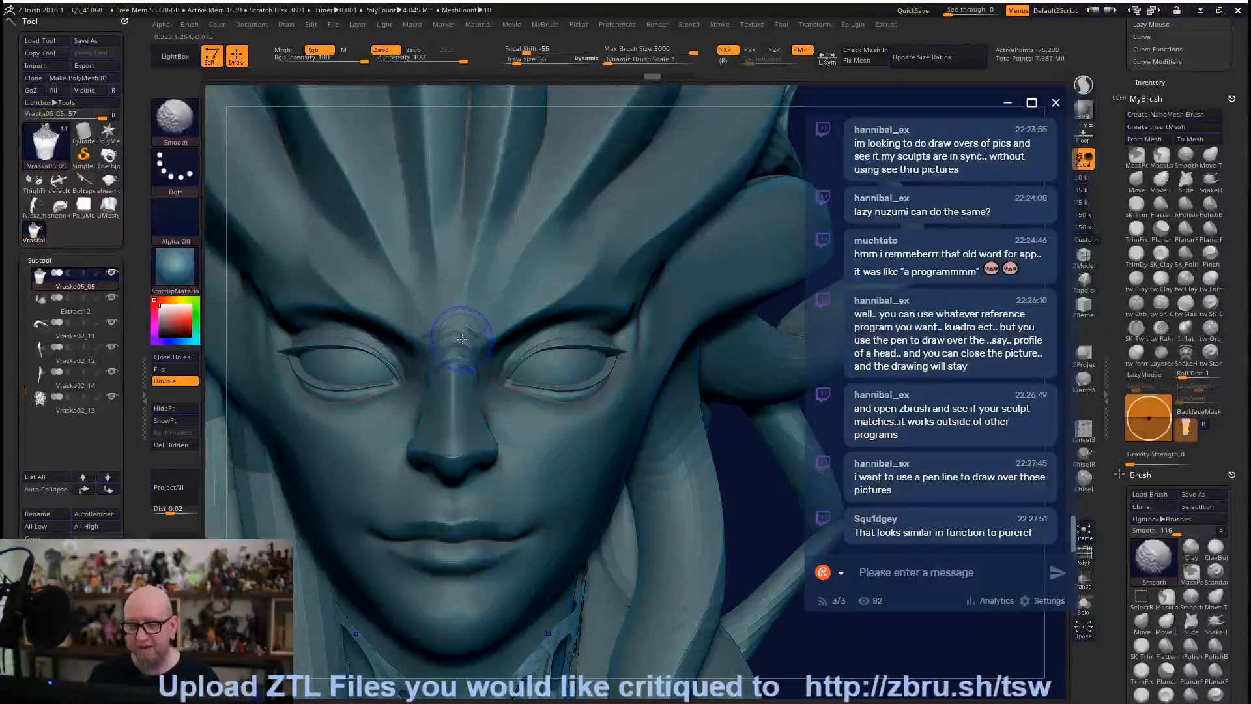
pyautogui.click(1086, 555)
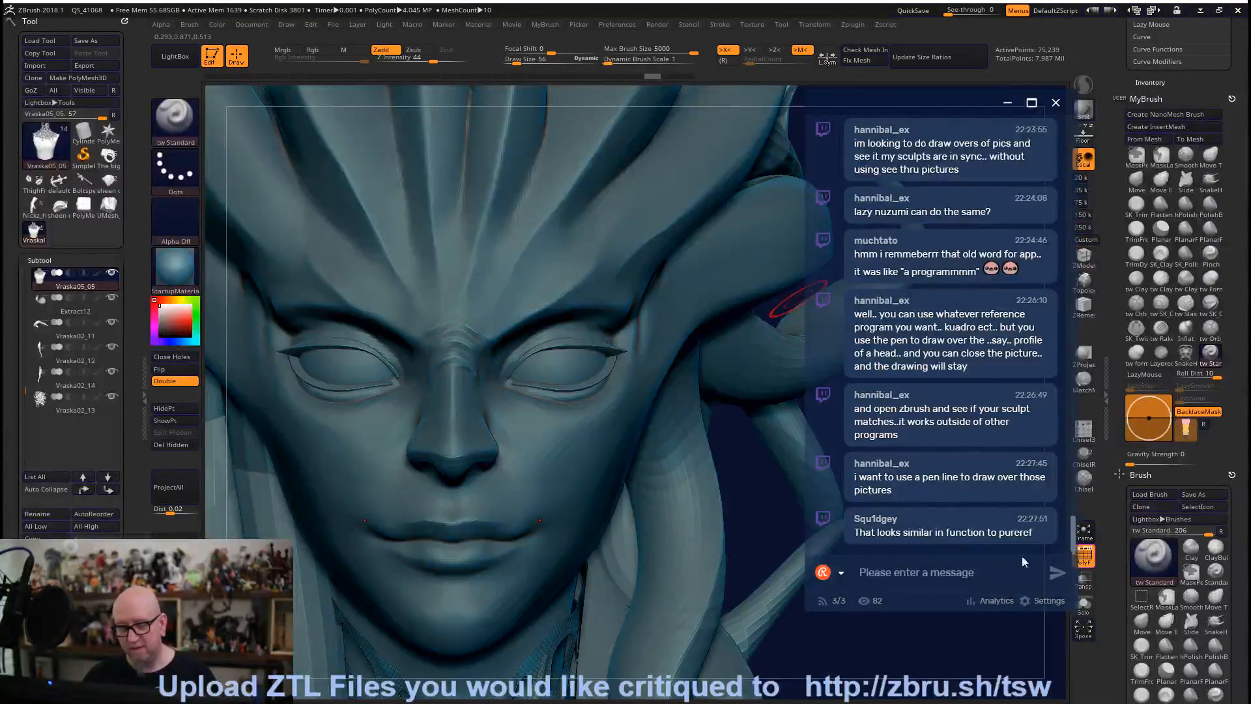
pyautogui.keyDown('alt'); pyautogui.click(568, 449); pyautogui.keyUp('alt')
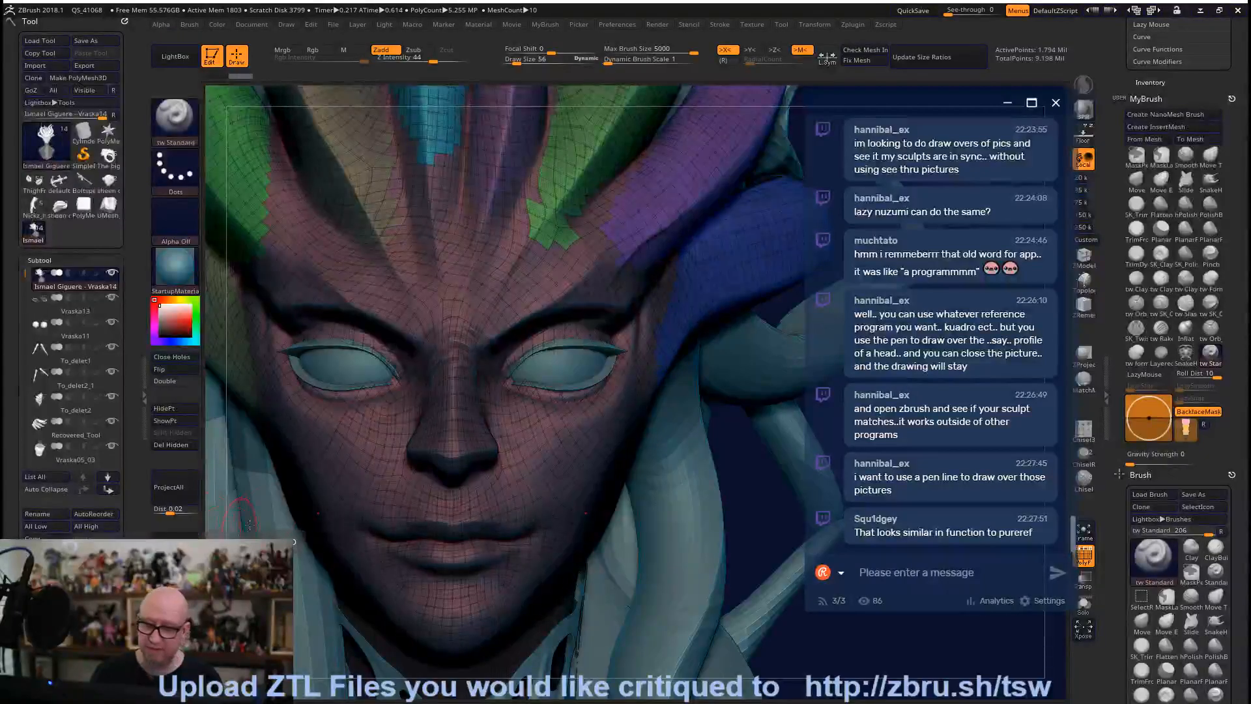
pyautogui.moveTo(743, 469)
pyautogui.mouseDown()
pyautogui.moveTo(746, 412)
pyautogui.moveTo(794, 306)
pyautogui.mouseUp()
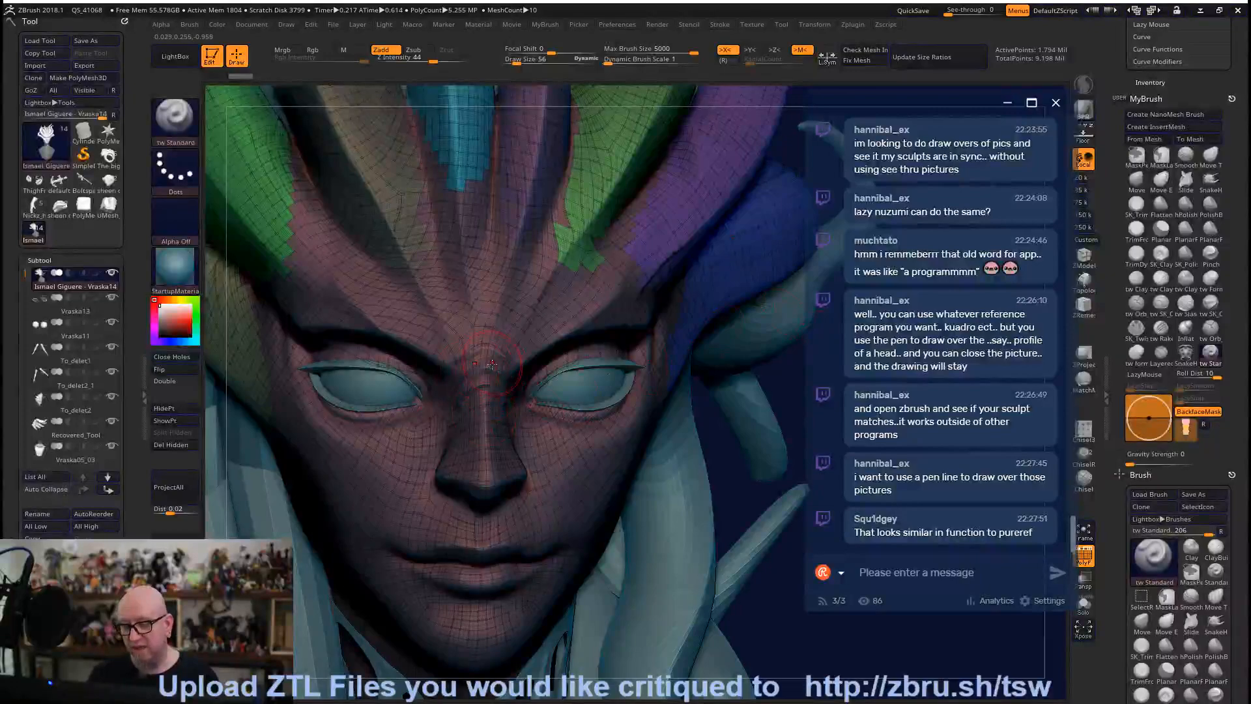
pyautogui.click(1084, 554)
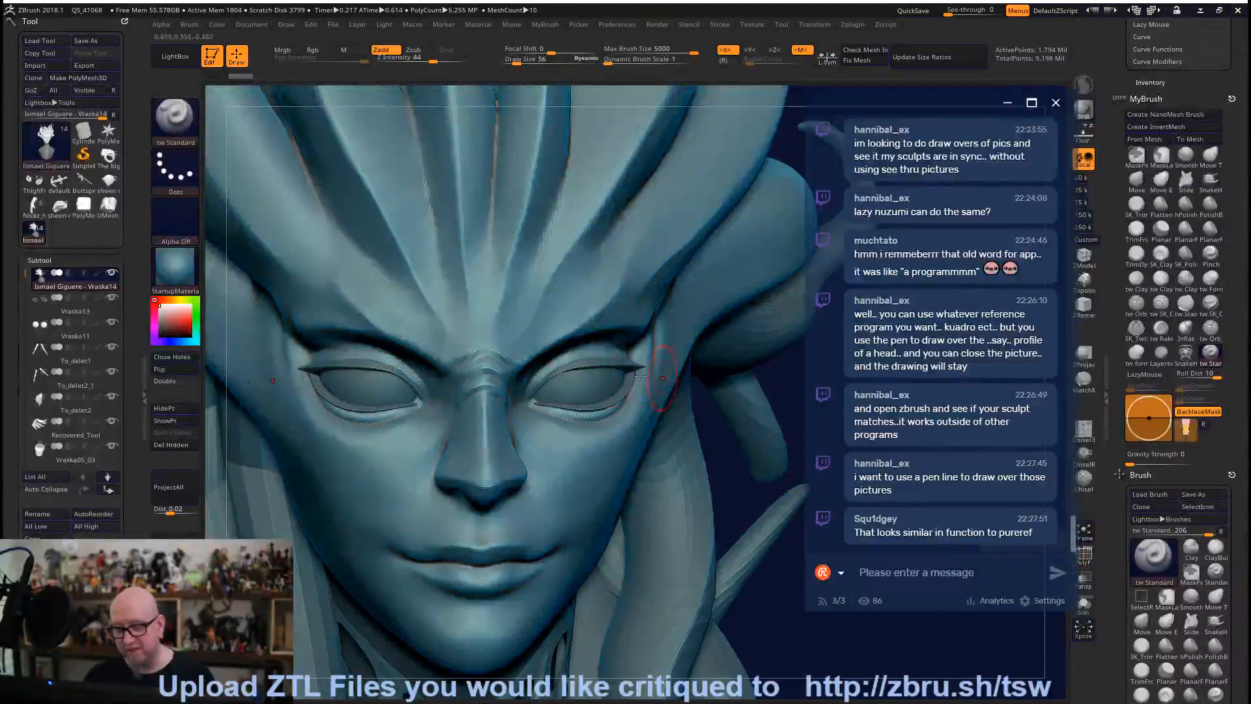
# Set the brush's draw size to 24 and smooth the wrinkles on the nose bridge.
pyautogui.press('space')
pyautogui.moveTo(501, 342); pyautogui.dragTo(482, 343)
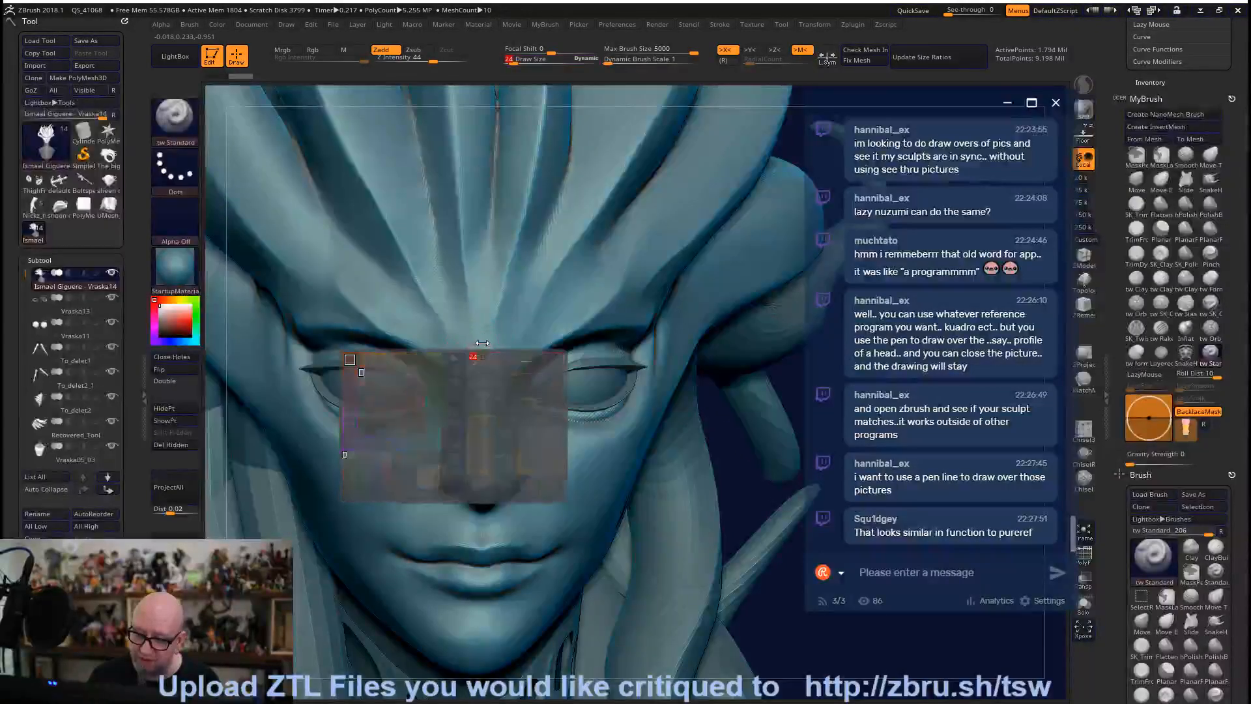
pyautogui.press('shift')
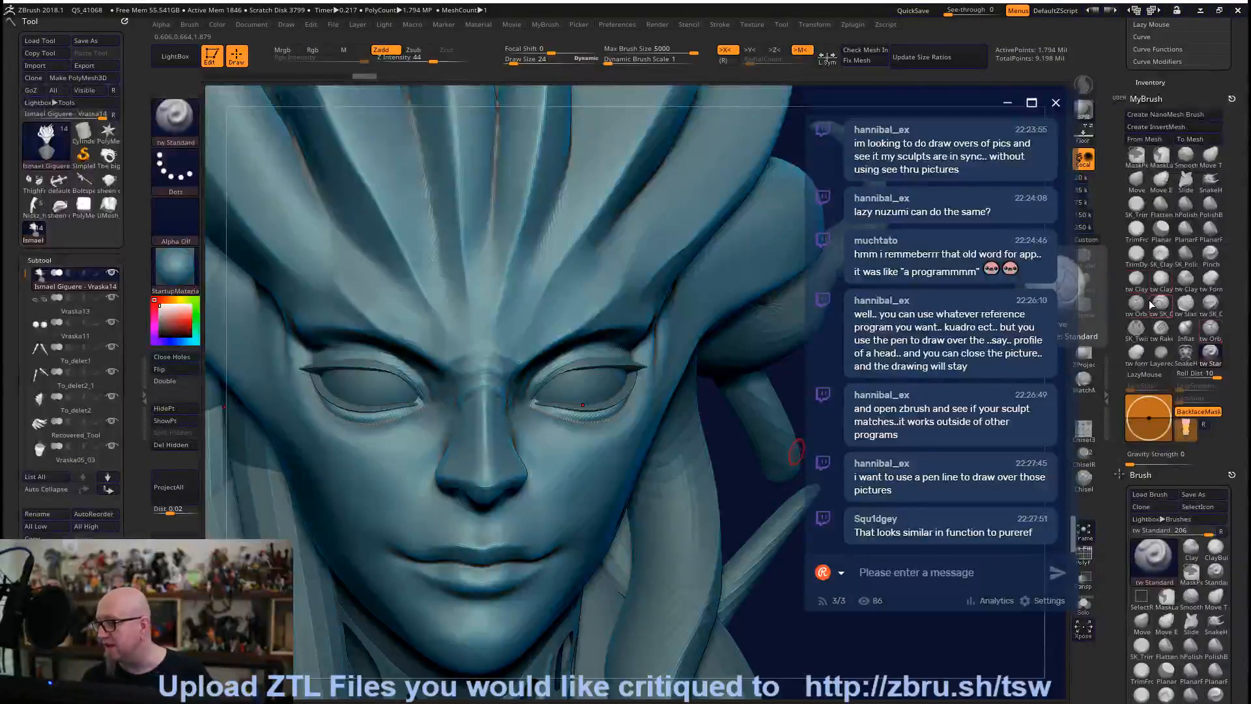
# Rework the creases across the nose bridge with the SK_Twist brush, smoothing between strokes.
pyautogui.click(1134, 327)
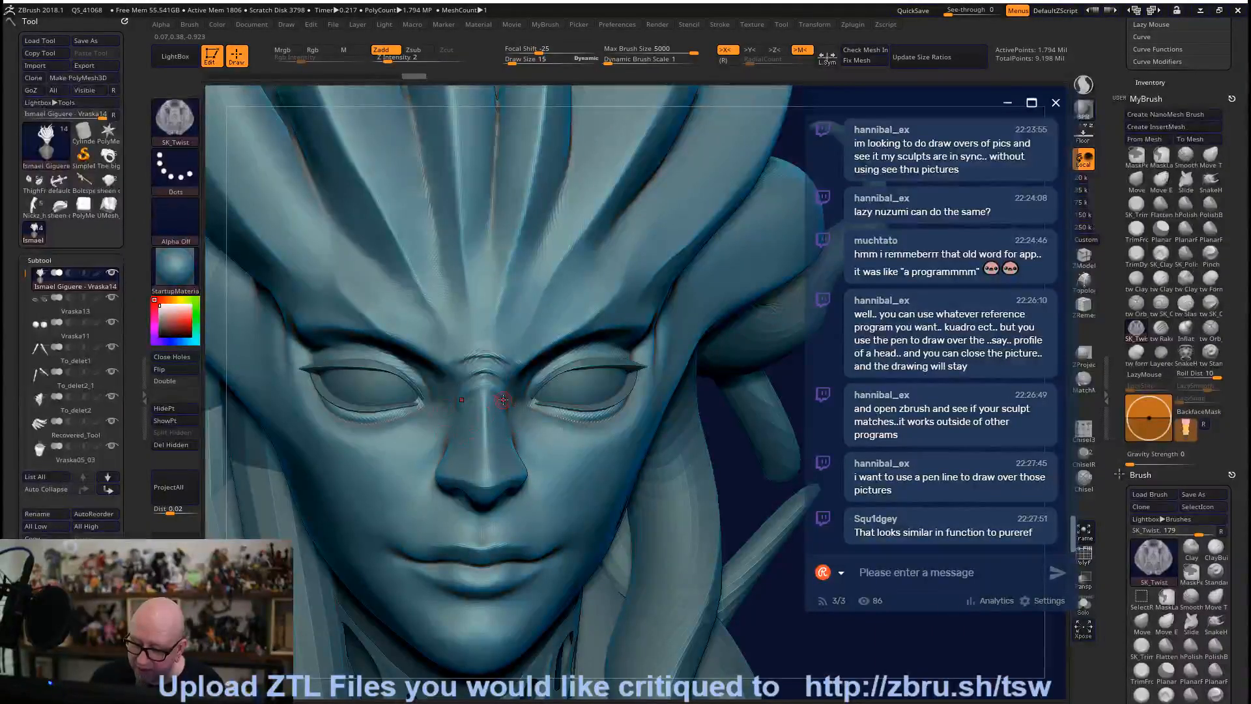
pyautogui.moveTo(751, 632)
pyautogui.keyDown('alt'); pyautogui.mouseDown()
pyautogui.moveTo(757, 584)
pyautogui.moveTo(723, 522)
pyautogui.mouseUp(); pyautogui.keyUp('alt')
pyautogui.keyDown('shift'); pyautogui.moveTo(488, 398); pyautogui.dragTo(492, 399); pyautogui.keyUp('shift')
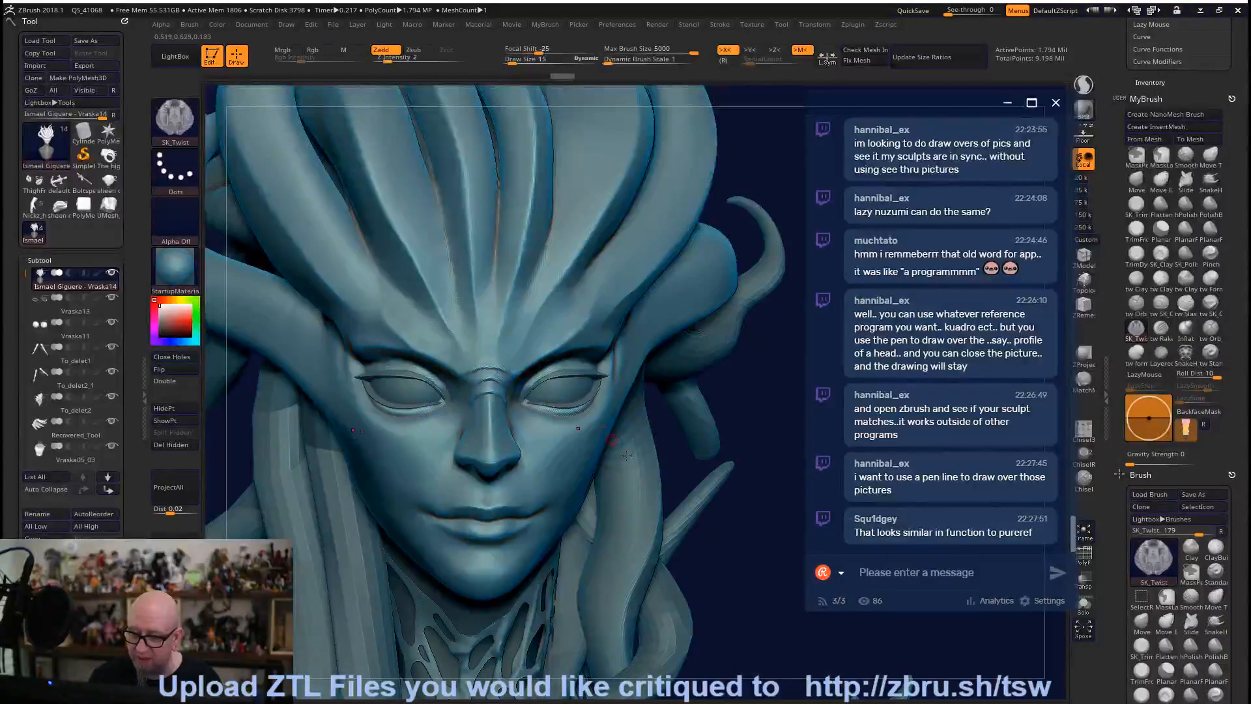
pyautogui.moveTo(757, 603)
pyautogui.mouseDown()
pyautogui.moveTo(674, 602)
pyautogui.moveTo(665, 590)
pyautogui.mouseUp()
pyautogui.moveTo(257, 550)
pyautogui.mouseDown()
pyautogui.moveTo(281, 535)
pyautogui.moveTo(264, 549)
pyautogui.mouseUp()
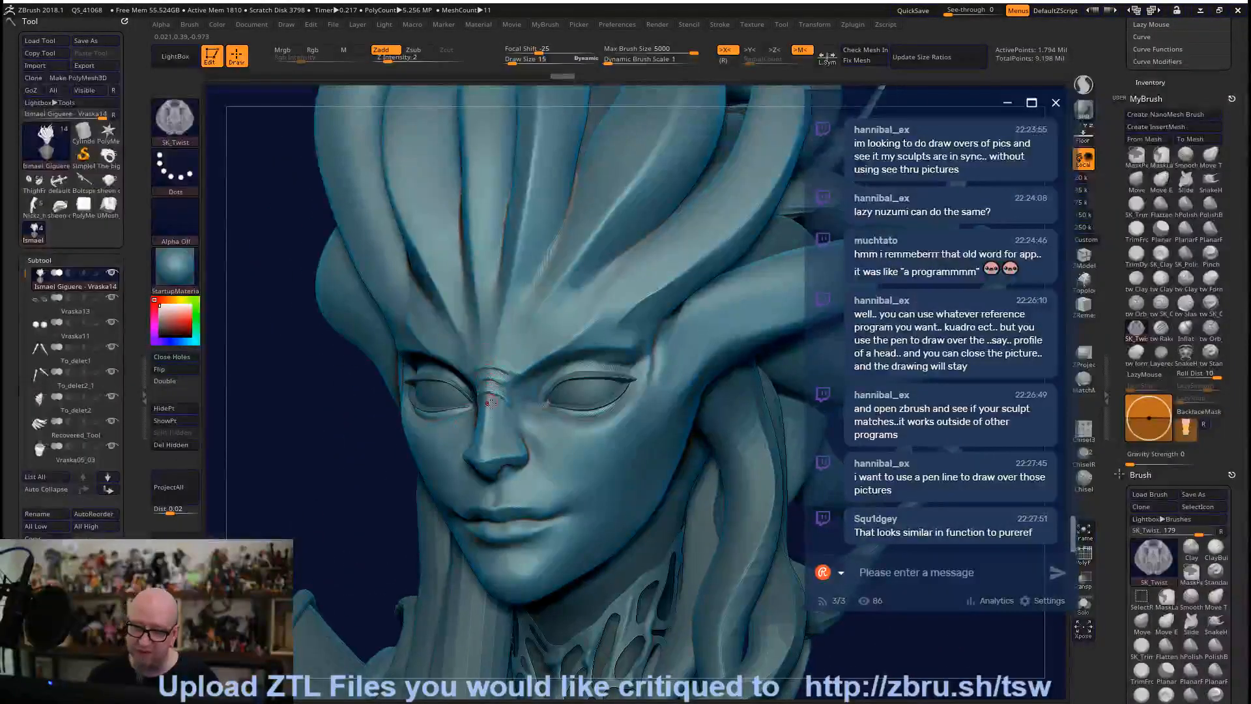
# Undo the last change to the head and refine the nose-bridge creases from several angles with the SK_Twist brush.
pyautogui.press('ctrl')
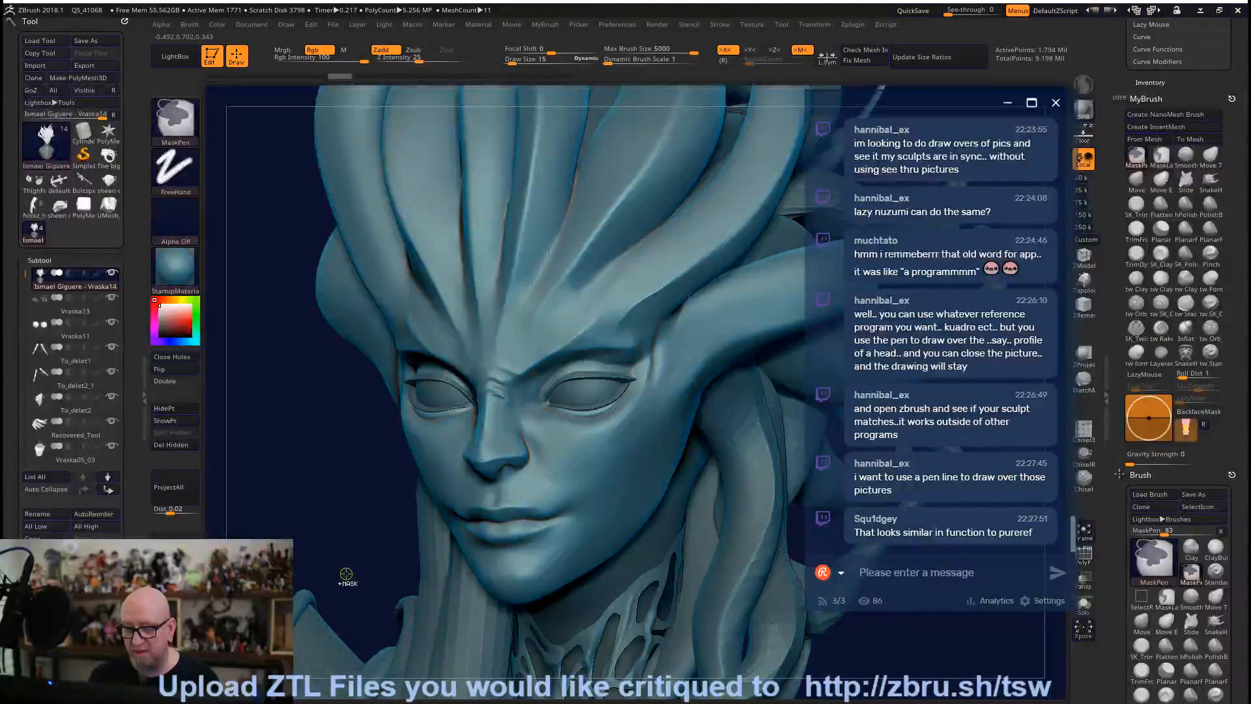
pyautogui.hotkey('ctrl', 'z')
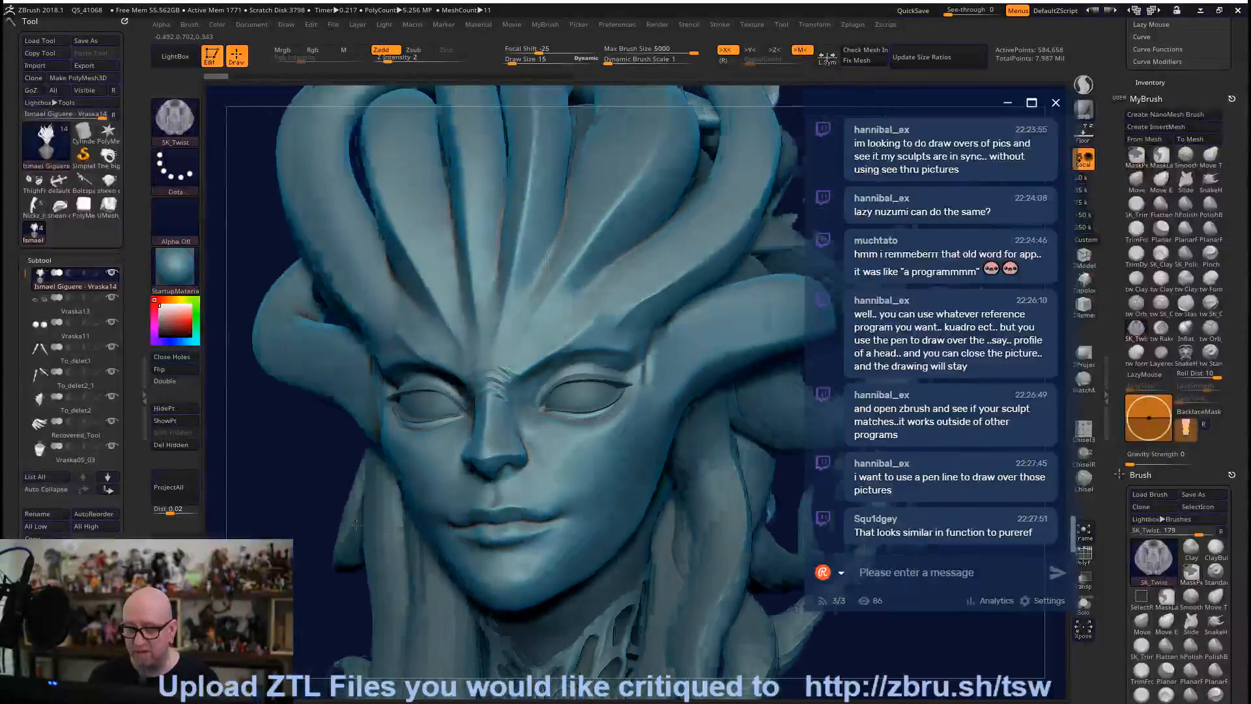
pyautogui.moveTo(357, 525)
pyautogui.mouseDown(button='right')
pyautogui.moveTo(633, 380)
pyautogui.moveTo(639, 467)
pyautogui.moveTo(718, 330)
pyautogui.moveTo(728, 305)
pyautogui.moveTo(717, 298)
pyautogui.mouseUp(button='right')
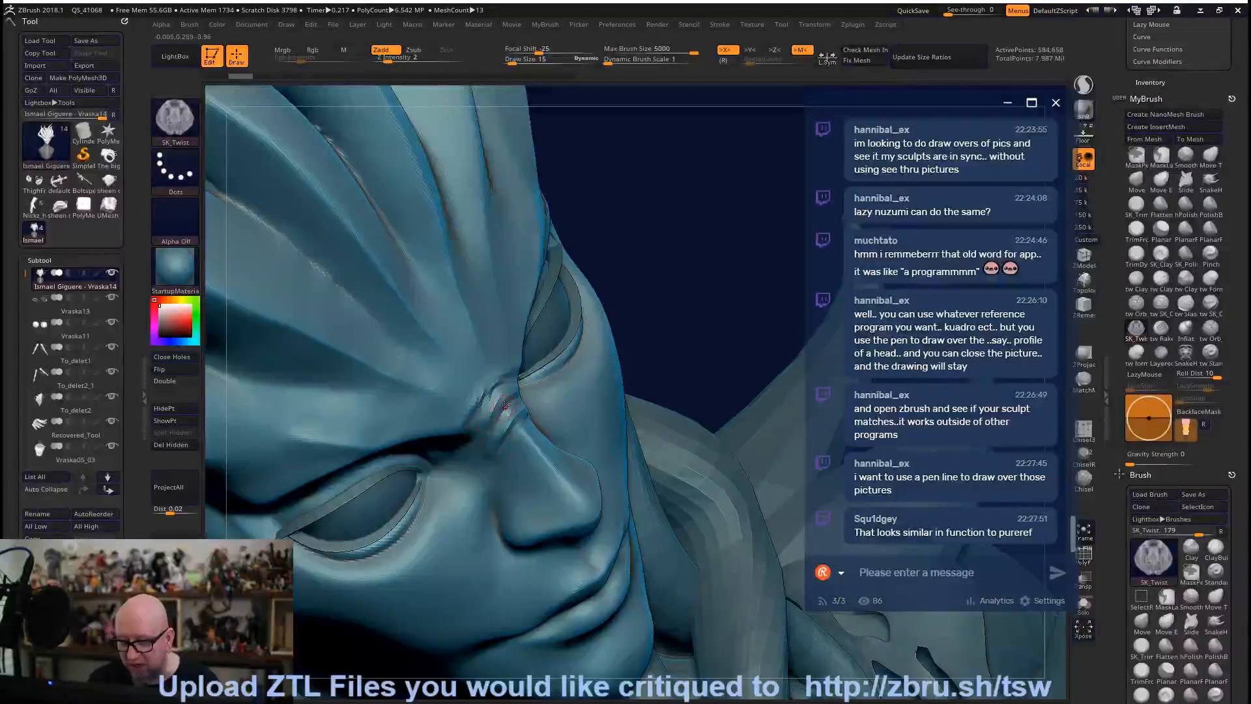
pyautogui.moveTo(690, 341); pyautogui.dragTo(515, 427, button='right')
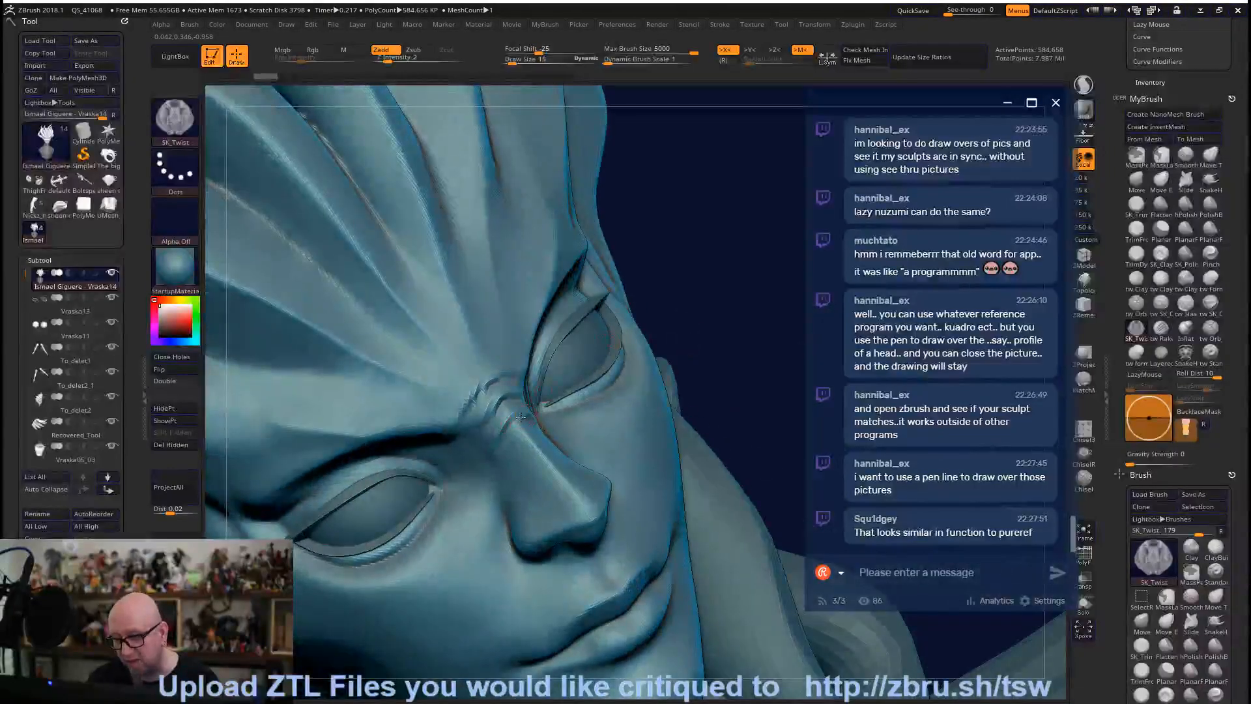
pyautogui.moveTo(740, 352)
pyautogui.mouseDown(button='right')
pyautogui.moveTo(795, 240)
pyautogui.moveTo(698, 187)
pyautogui.moveTo(677, 532)
pyautogui.moveTo(695, 508)
pyautogui.moveTo(661, 527)
pyautogui.mouseUp(button='right')
# Build up the forms of the upper tentacle hair above the forehead with the tw ClayTubes brush at draw size 72.
pyautogui.press('ctrl')
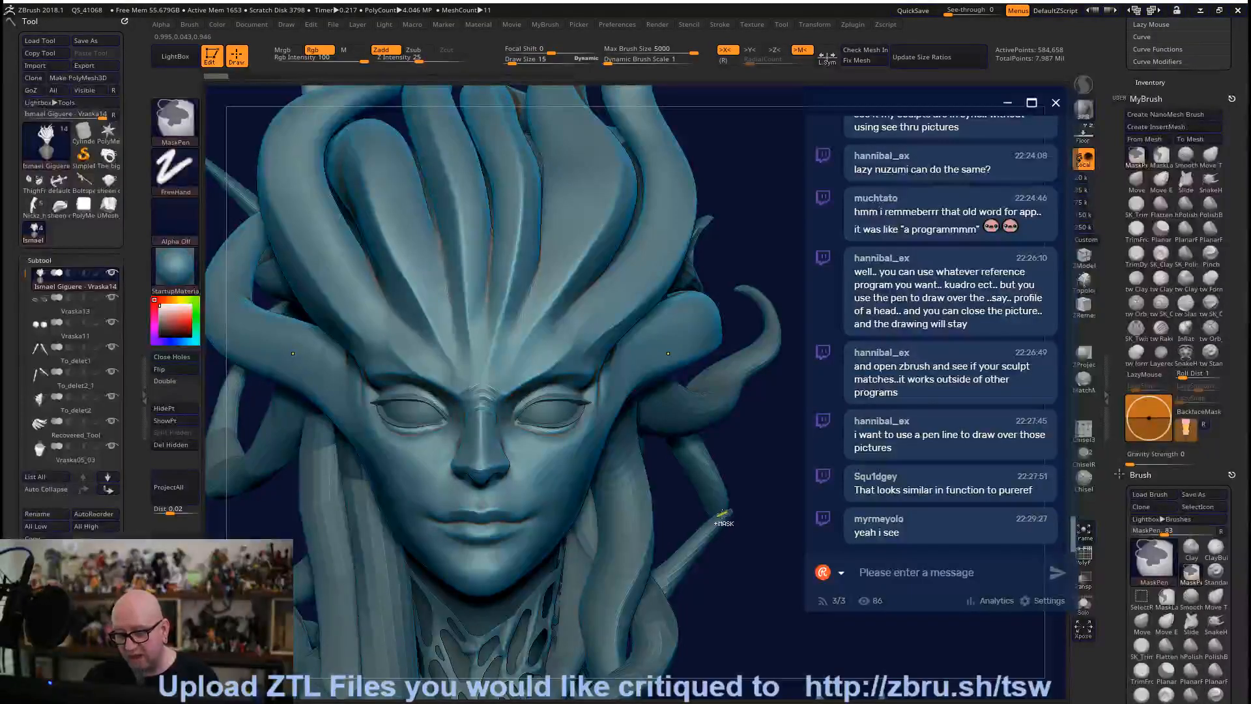
pyautogui.moveTo(740, 539)
pyautogui.mouseDown(button='right')
pyautogui.moveTo(740, 596)
pyautogui.moveTo(690, 586)
pyautogui.moveTo(736, 579)
pyautogui.moveTo(736, 613)
pyautogui.mouseUp(button='right')
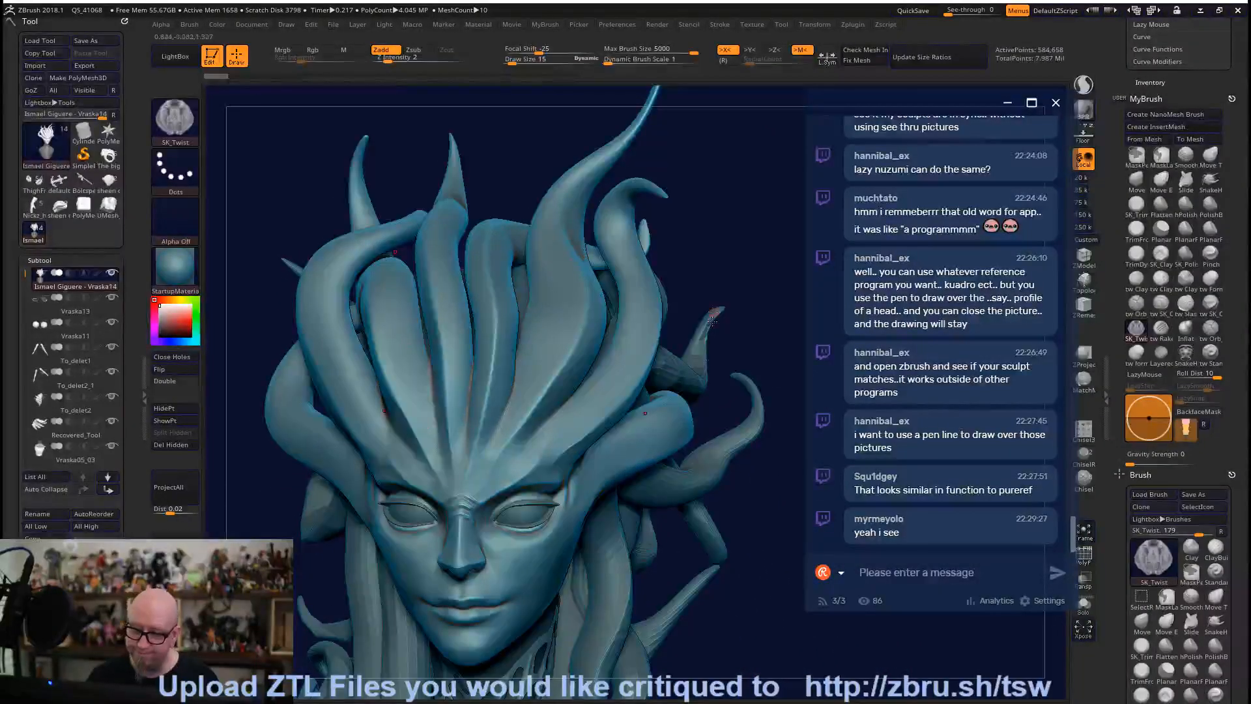
pyautogui.moveTo(754, 511)
pyautogui.mouseDown(button='right')
pyautogui.moveTo(713, 518)
pyautogui.moveTo(782, 485)
pyautogui.moveTo(759, 507)
pyautogui.moveTo(1043, 339)
pyautogui.mouseUp(button='right')
pyautogui.click(1136, 279)
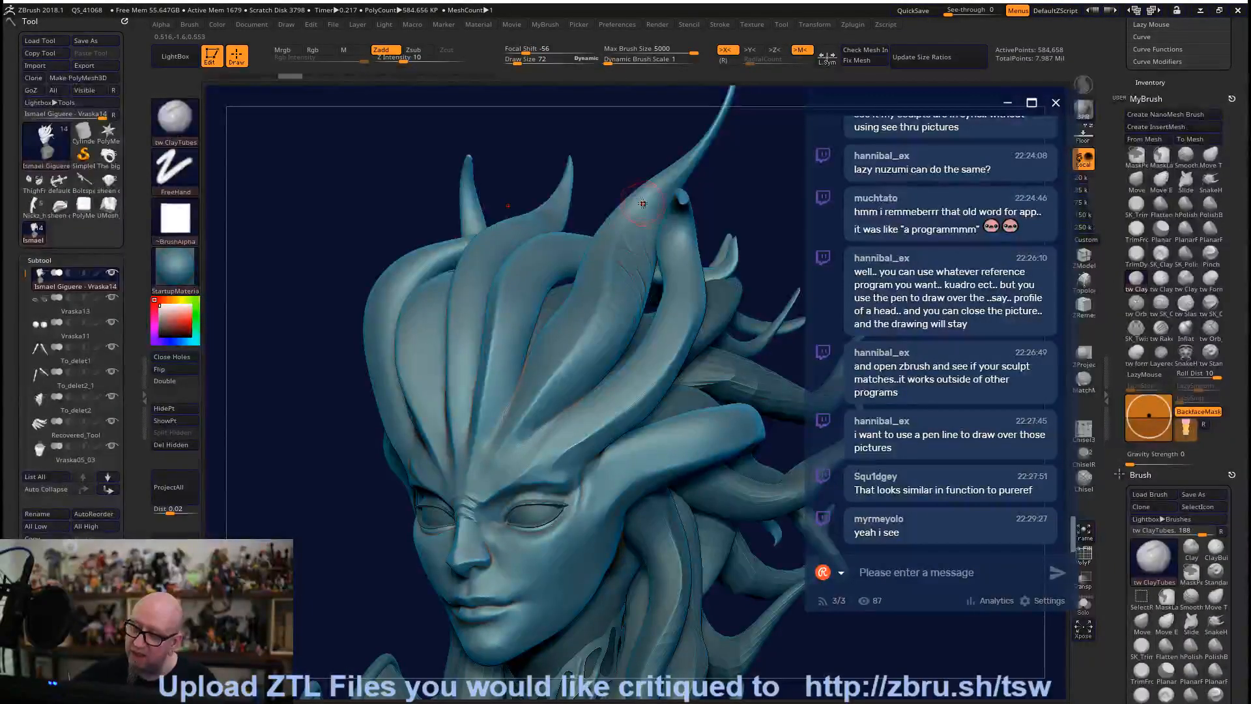
pyautogui.moveTo(796, 352); pyautogui.dragTo(584, 448)
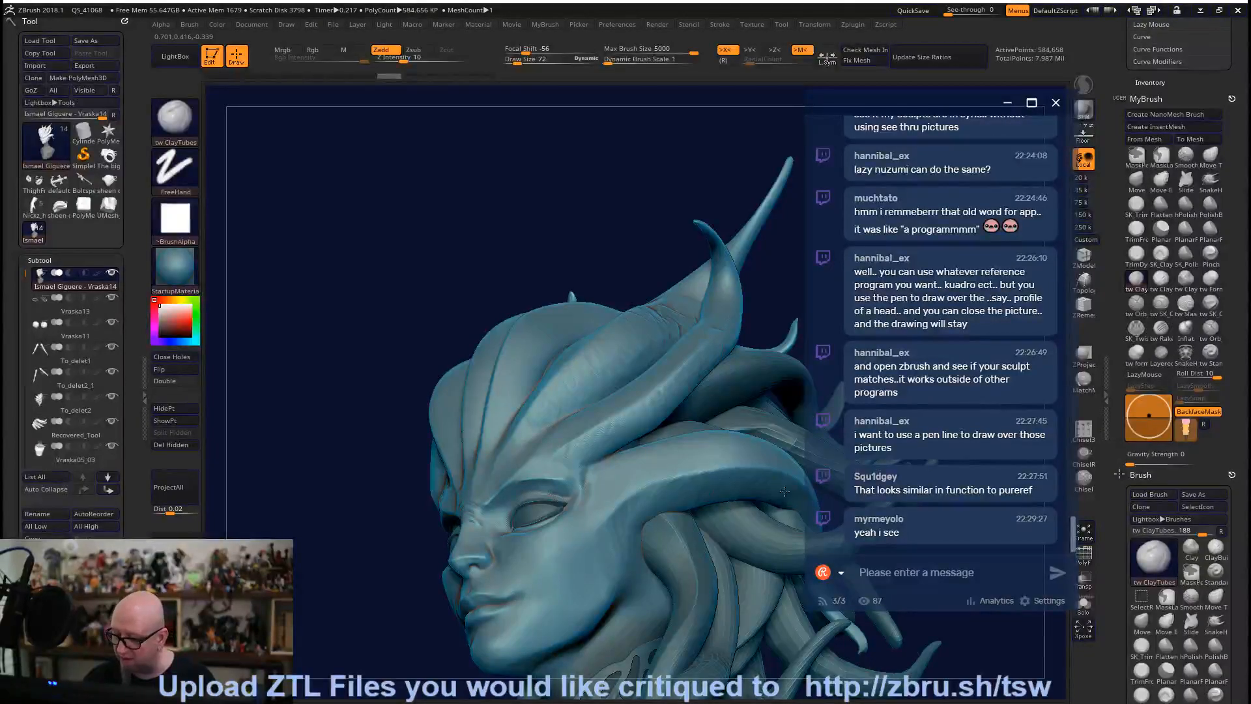
pyautogui.moveTo(790, 279); pyautogui.dragTo(774, 308)
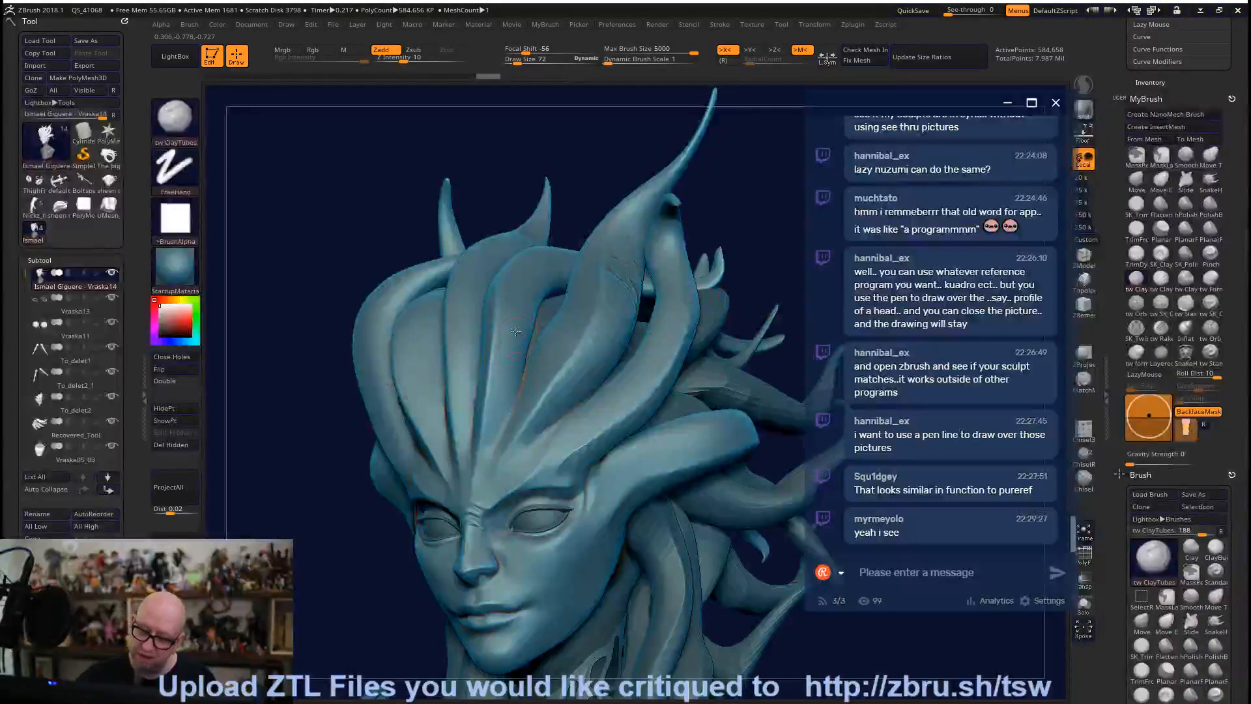
pyautogui.moveTo(587, 316)
pyautogui.mouseDown()
pyautogui.moveTo(692, 305)
pyautogui.moveTo(684, 404)
pyautogui.mouseUp()
# Turn off X symmetry and layer tw ClayTubes strokes along the tentacles sweeping back from the crown on one side.
pyautogui.press('ctrl')
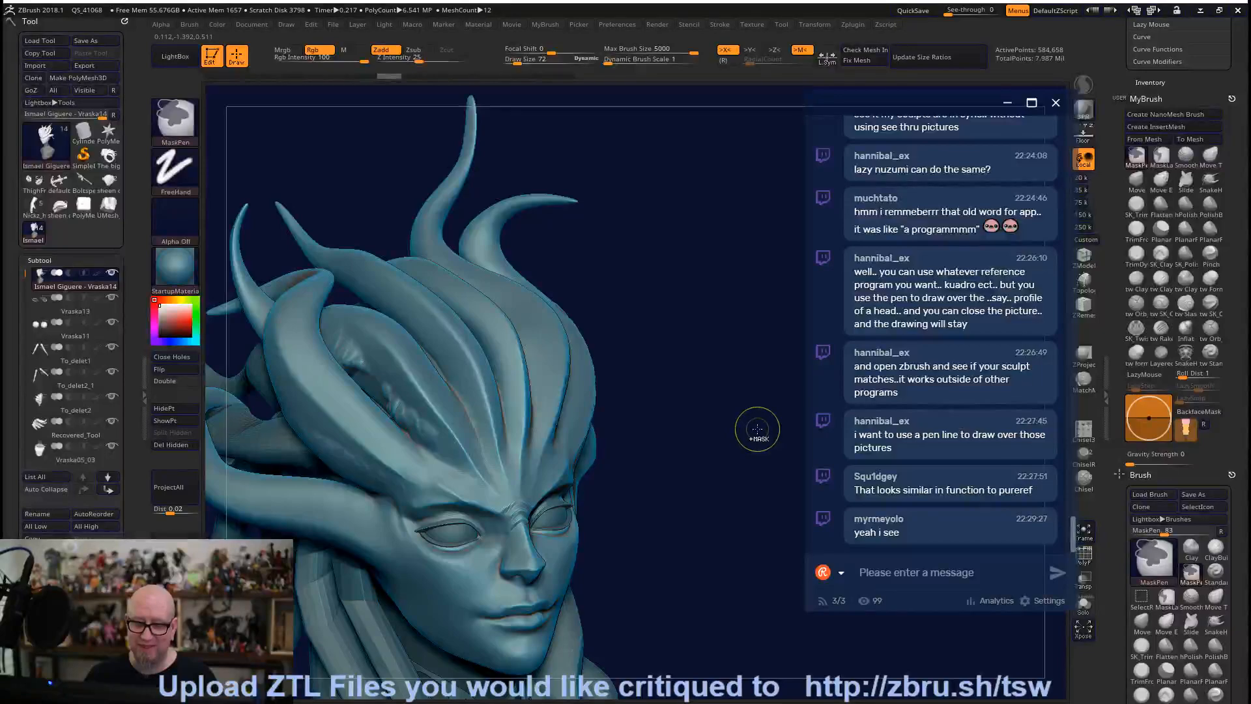
pyautogui.moveTo(754, 427)
pyautogui.mouseDown()
pyautogui.moveTo(747, 106)
pyautogui.moveTo(568, 515)
pyautogui.mouseUp()
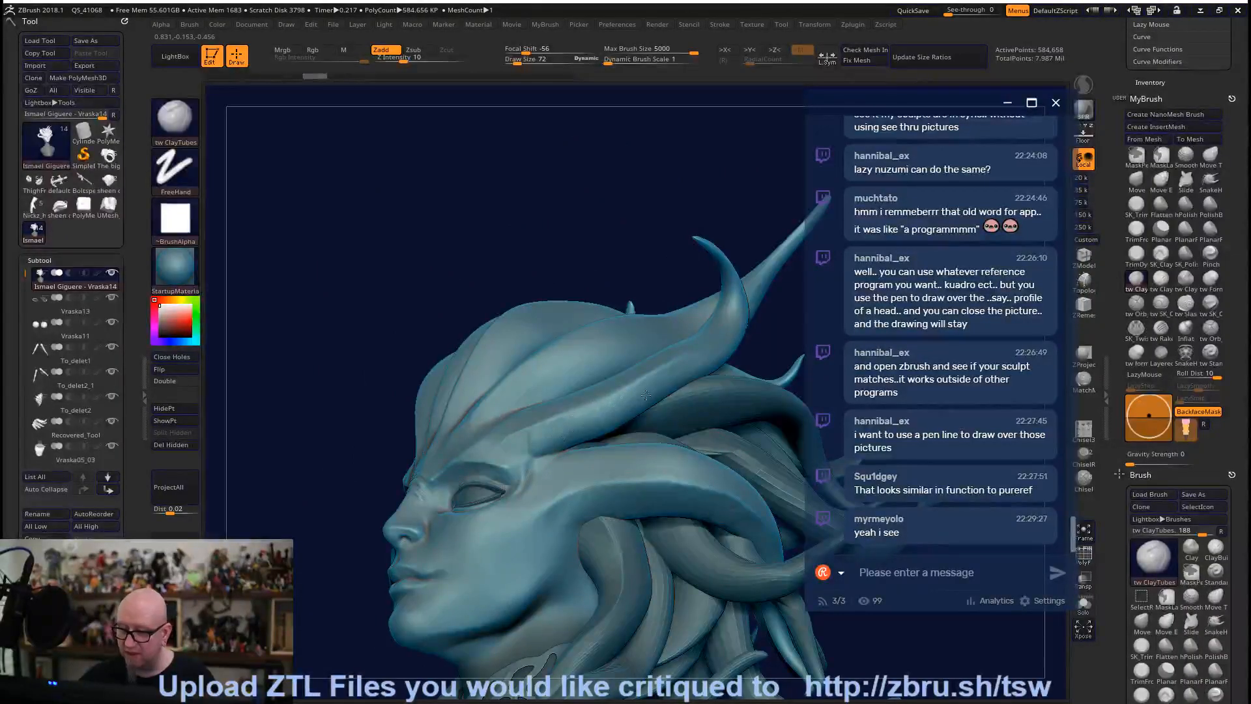
pyautogui.moveTo(780, 315); pyautogui.dragTo(570, 402)
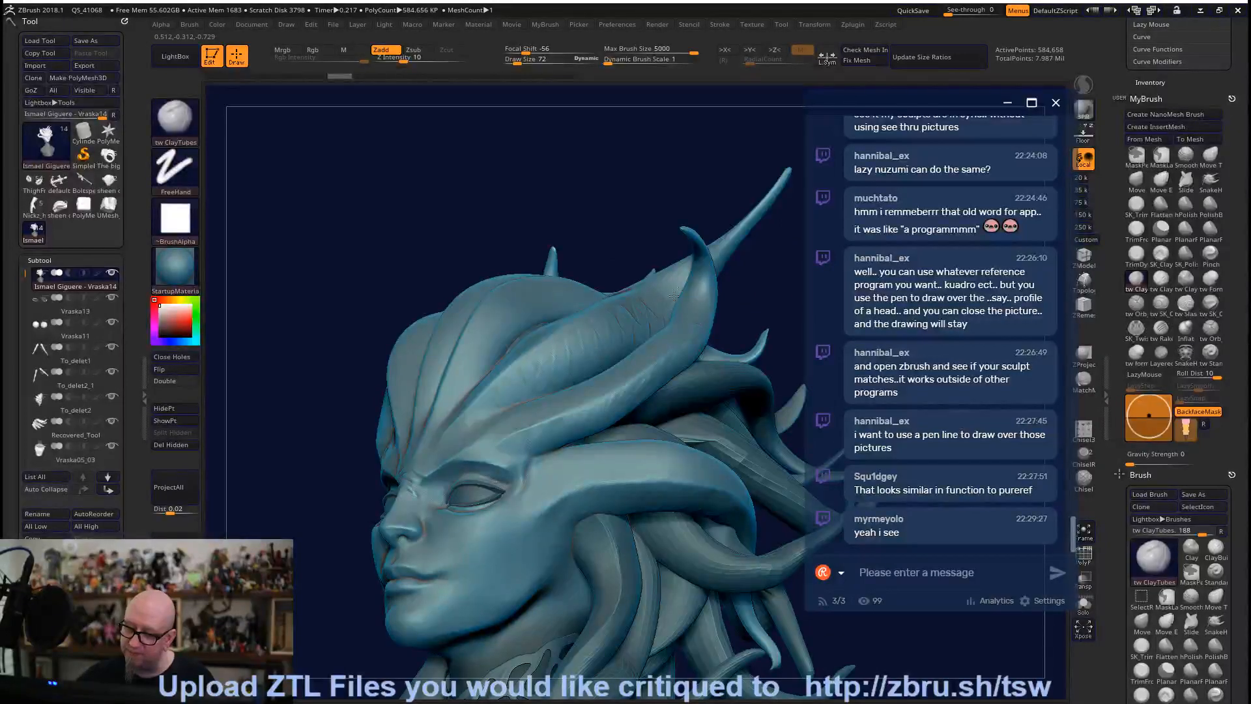
pyautogui.moveTo(674, 294)
pyautogui.mouseDown()
pyautogui.moveTo(706, 392)
pyautogui.moveTo(658, 427)
pyautogui.mouseUp()
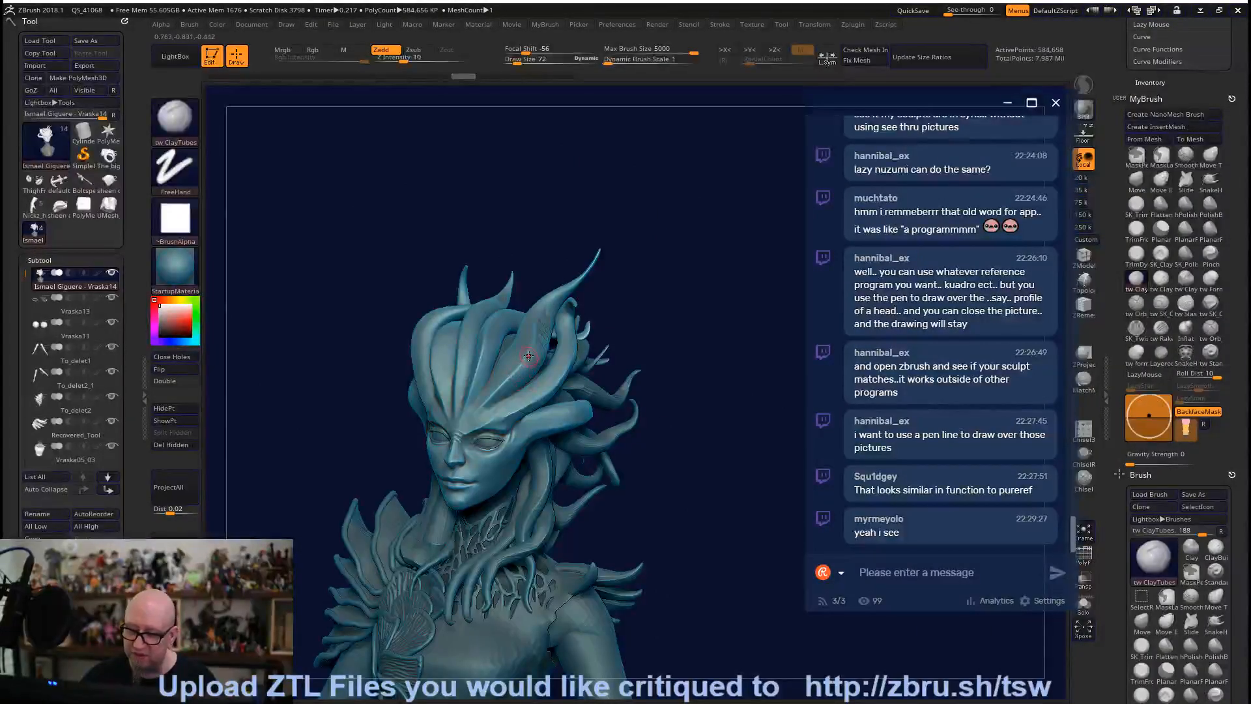
pyautogui.moveTo(528, 356)
pyautogui.mouseDown()
pyautogui.moveTo(549, 307)
pyautogui.moveTo(537, 359)
pyautogui.moveTo(502, 390)
pyautogui.moveTo(482, 373)
pyautogui.moveTo(661, 229)
pyautogui.moveTo(645, 195)
pyautogui.mouseUp()
pyautogui.moveTo(650, 280); pyautogui.dragTo(671, 352)
pyautogui.keyDown('alt'); pyautogui.moveTo(690, 274); pyautogui.dragTo(700, 390); pyautogui.keyUp('alt')
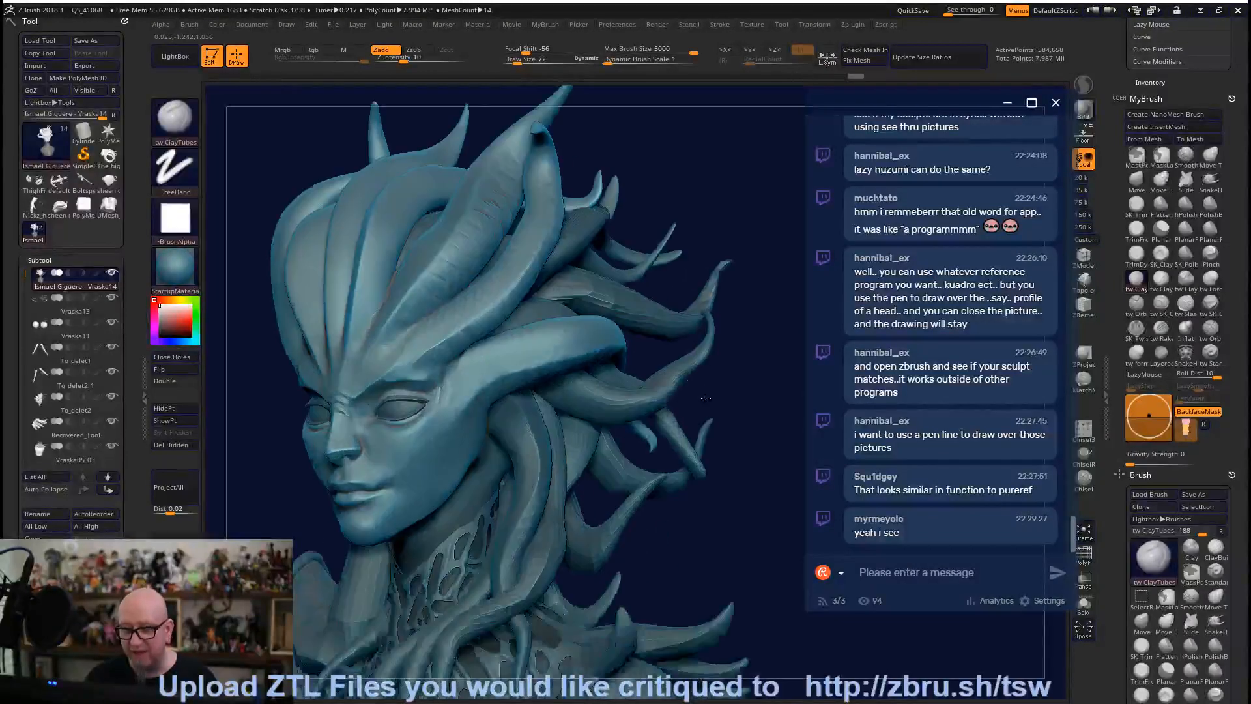
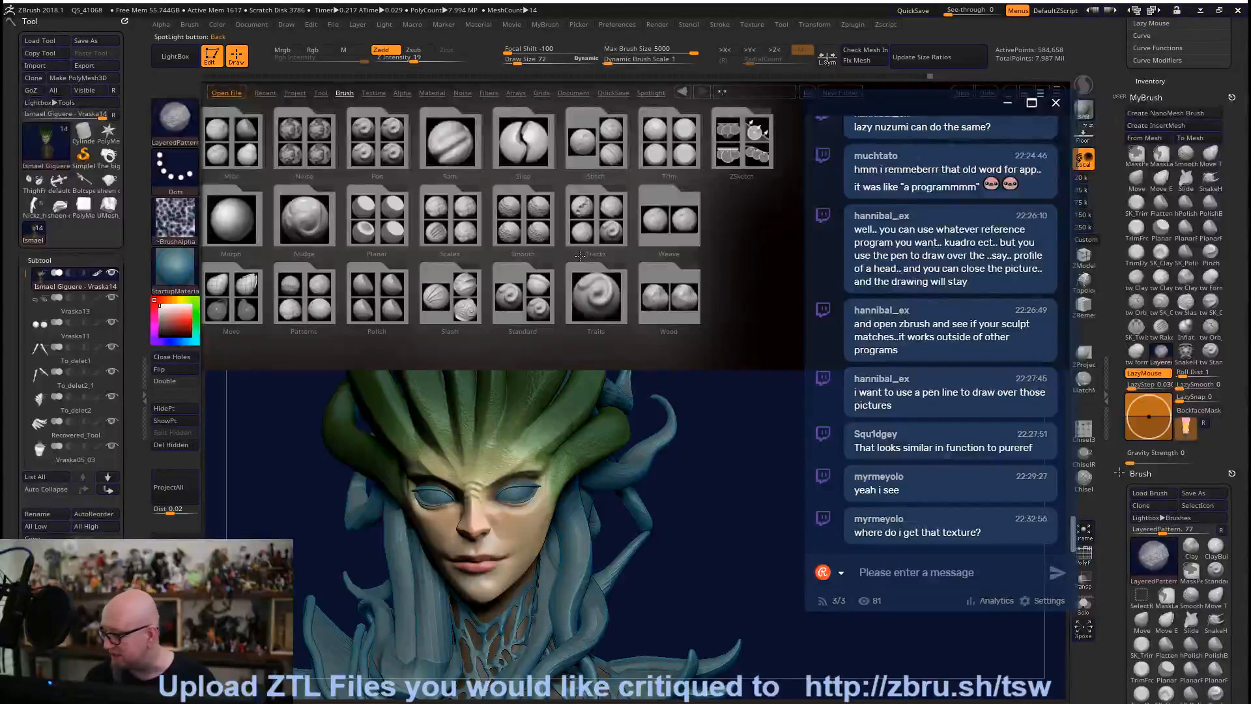
# Load the Rope1 brush from the Patterns brush folder in LightBox.
pyautogui.click(326, 294)
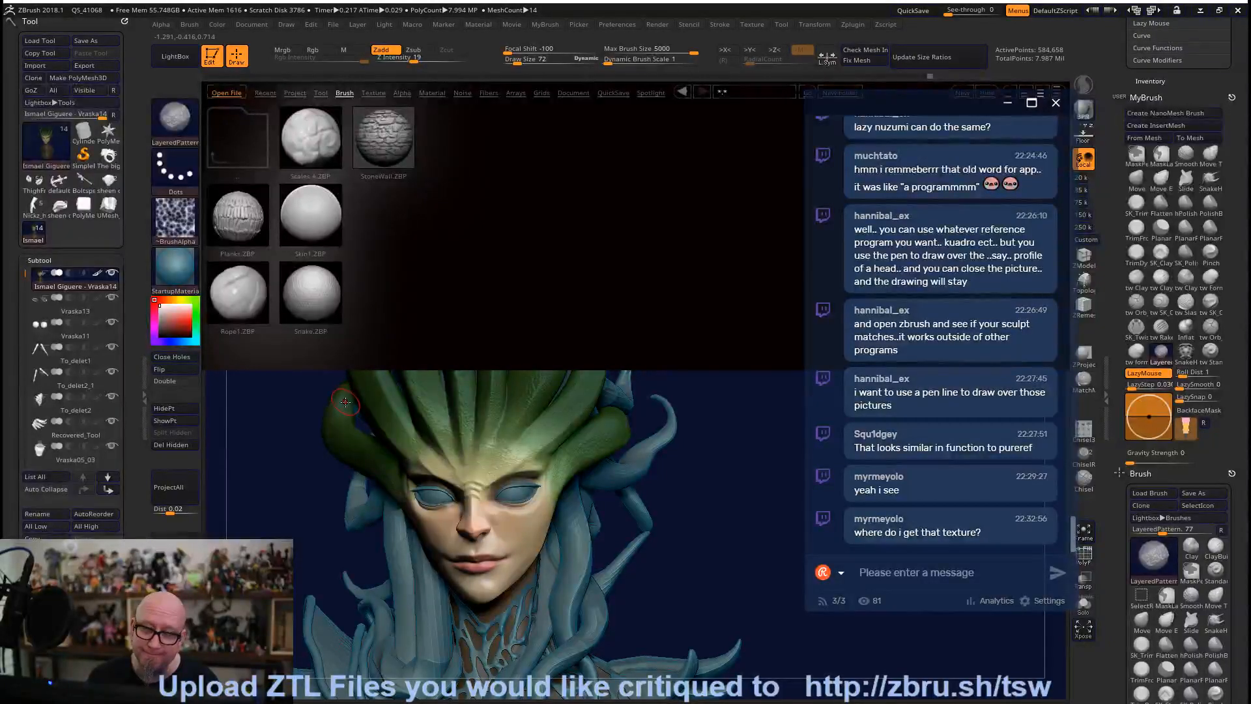
pyautogui.doubleClick(248, 306)
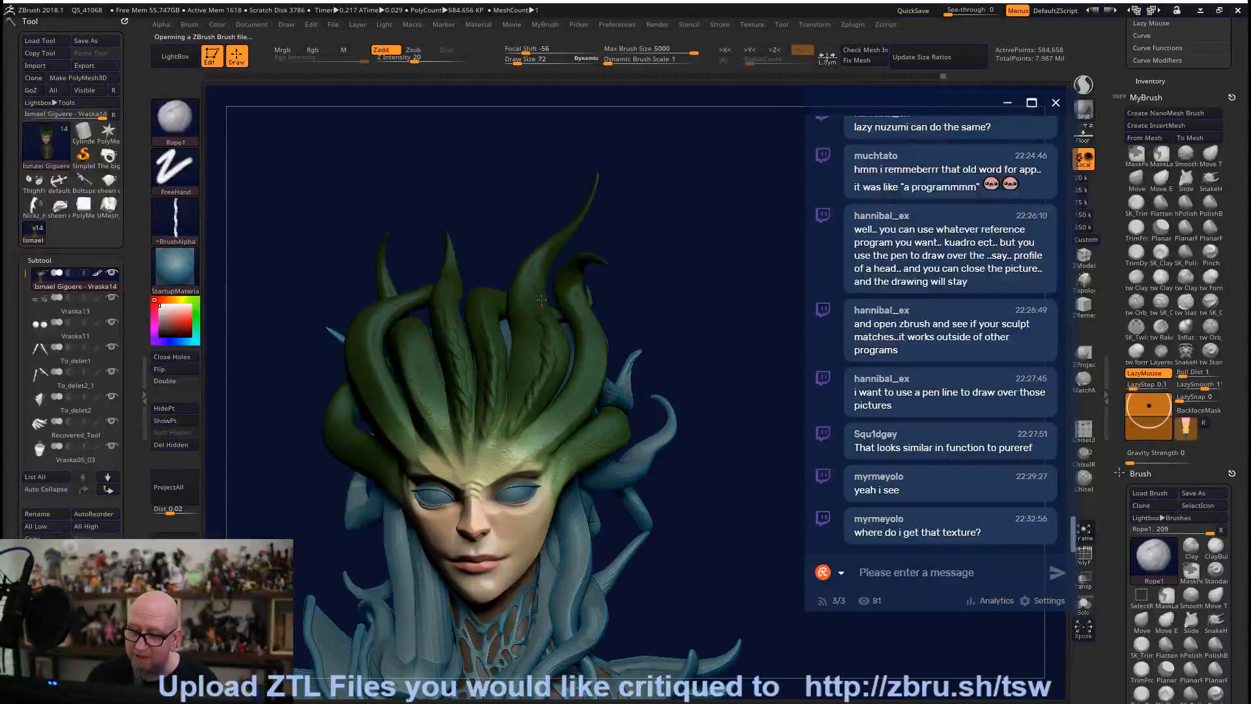
pyautogui.keyDown('alt'); pyautogui.moveTo(732, 365); pyautogui.dragTo(712, 378); pyautogui.keyUp('alt')
pyautogui.moveTo(722, 443); pyautogui.dragTo(730, 460)
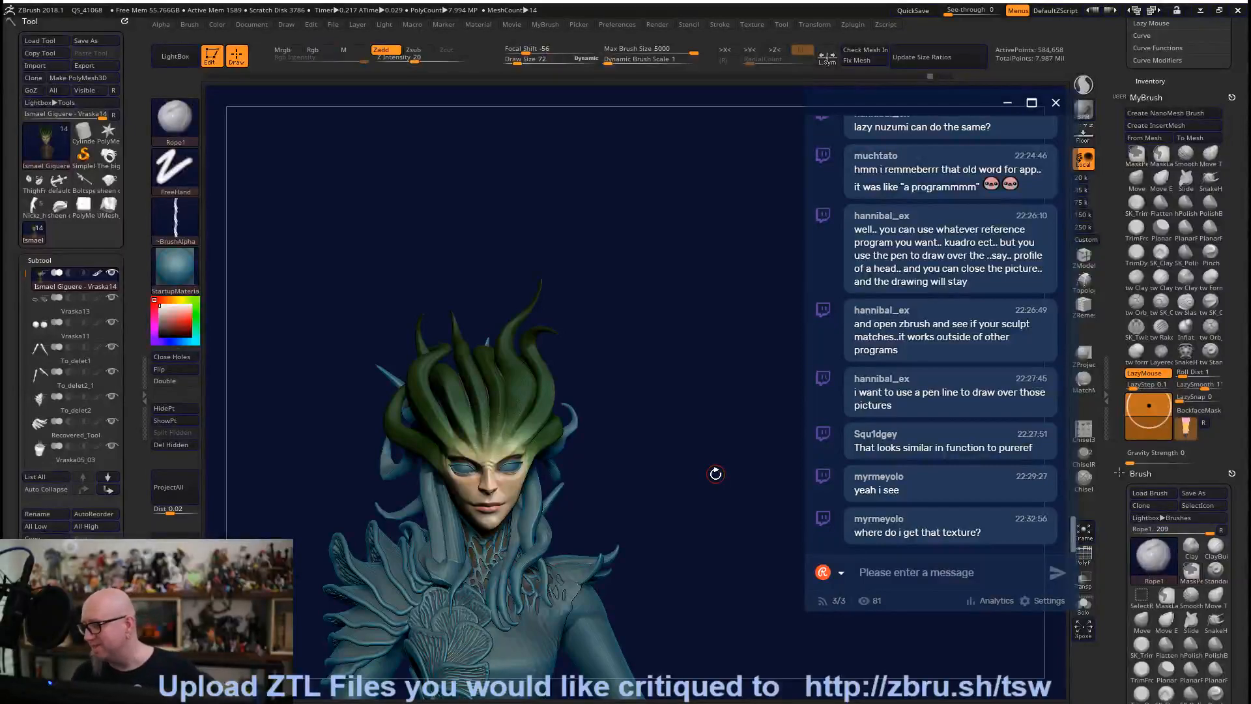
# Switch to the LayeredPattern brush and pick its cell-patterned ~BrushAlpha from the alpha library.
pyautogui.click(1164, 357)
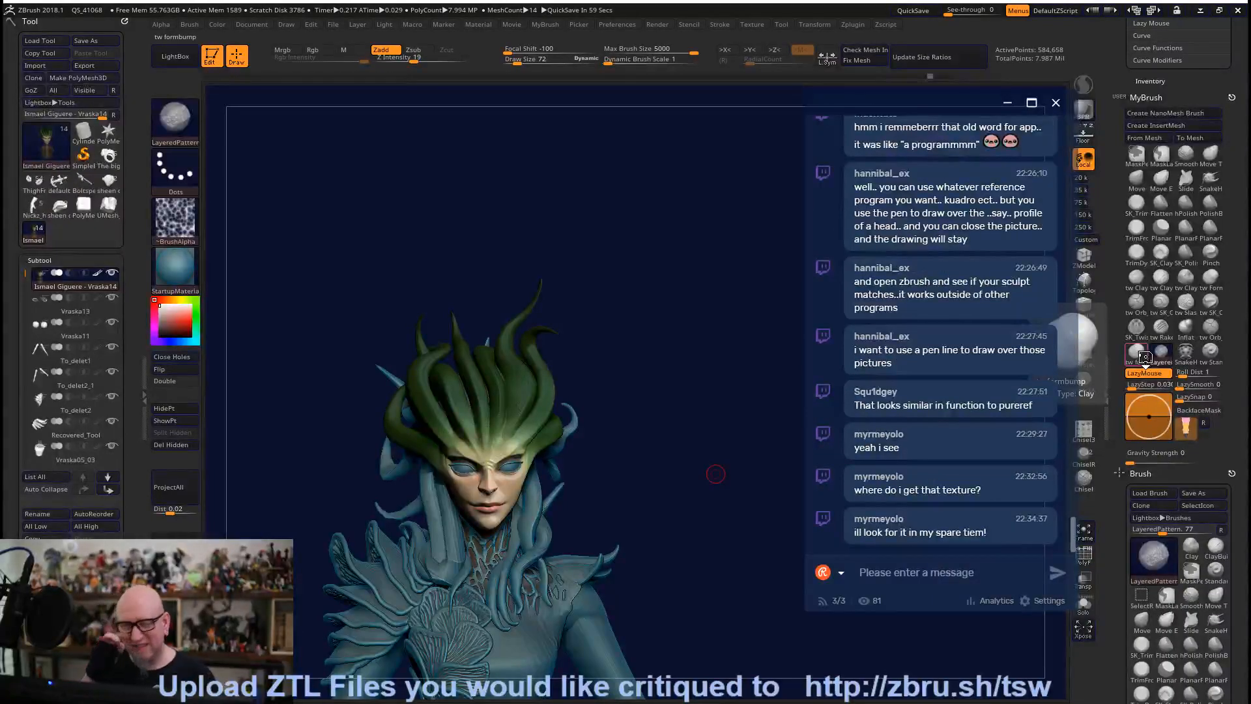
pyautogui.moveTo(181, 221)
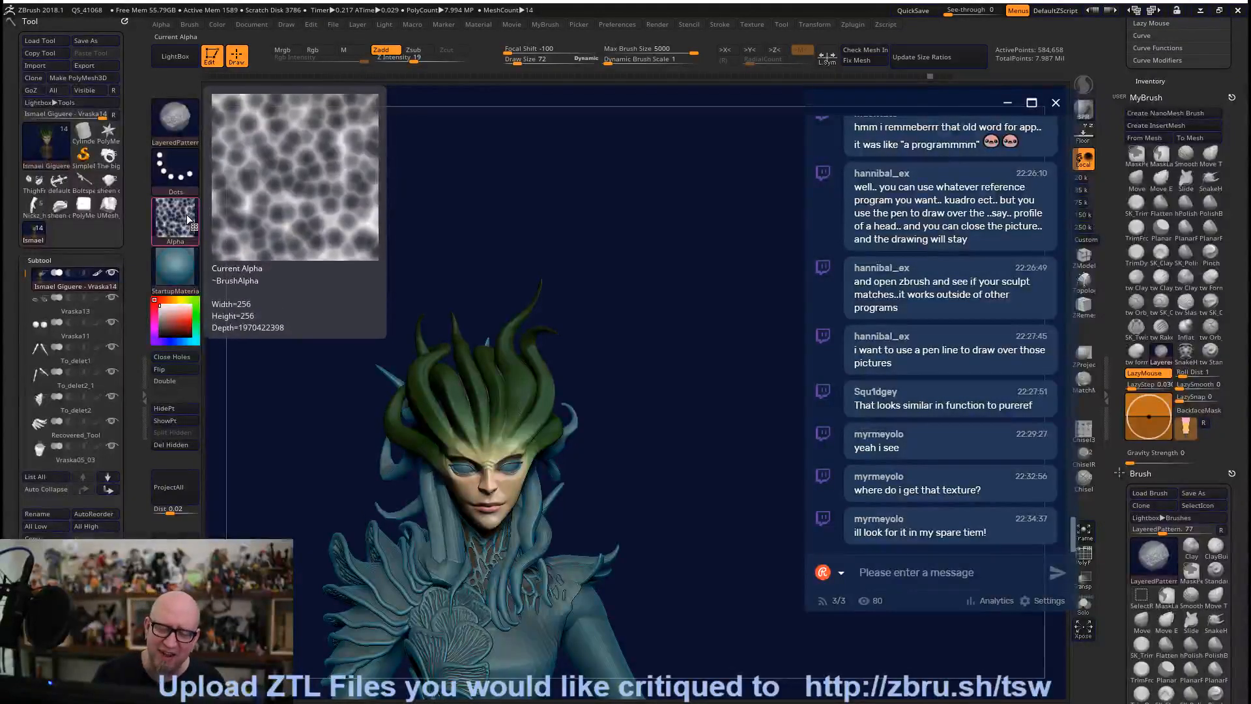
pyautogui.moveTo(191, 273)
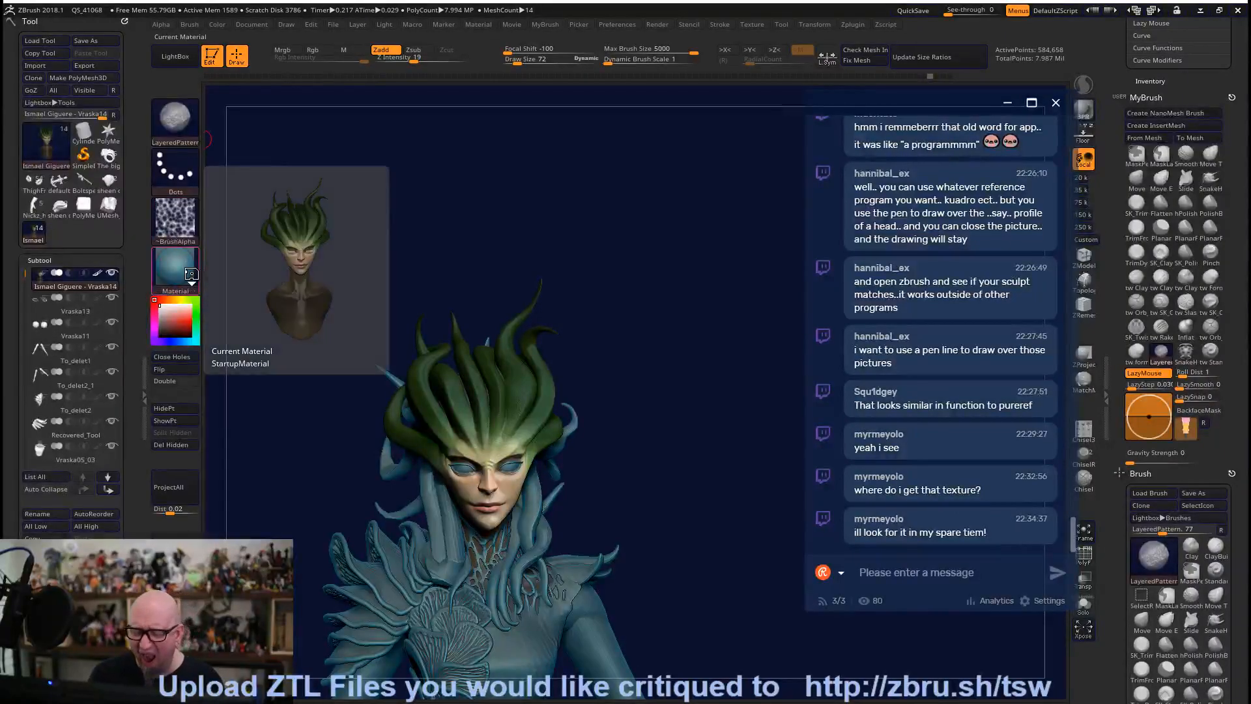
pyautogui.click(180, 220)
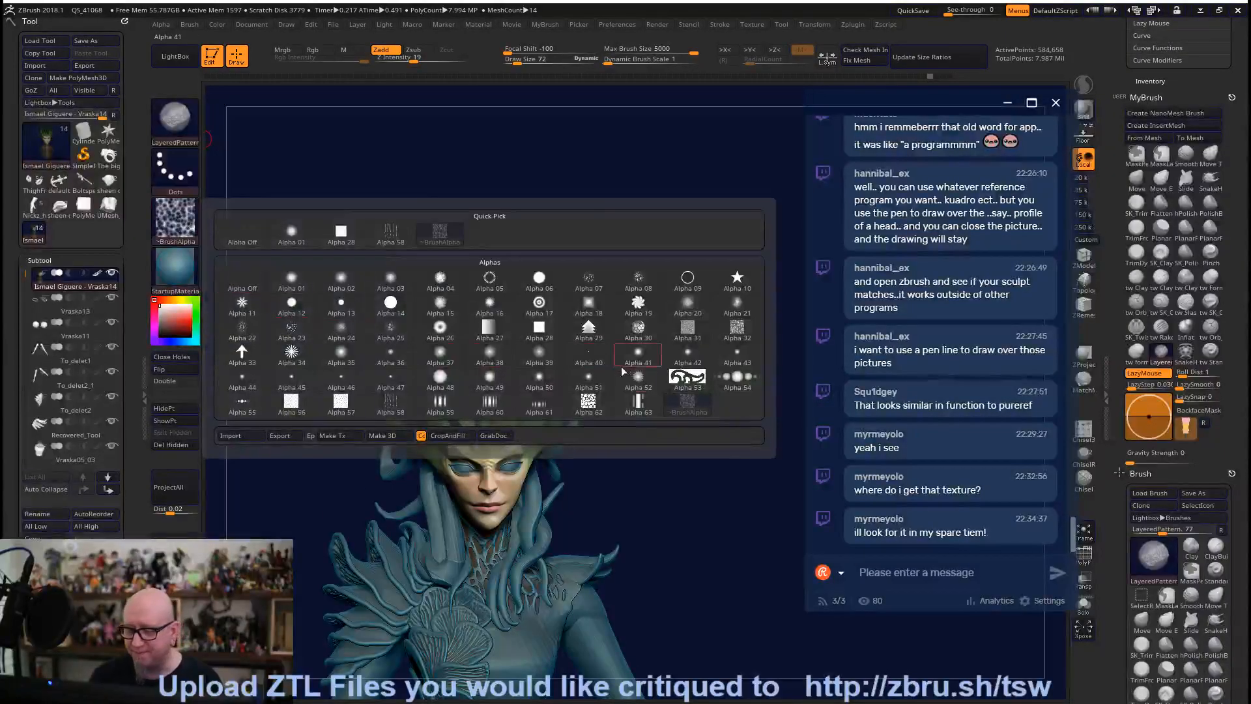
pyautogui.moveTo(687, 339)
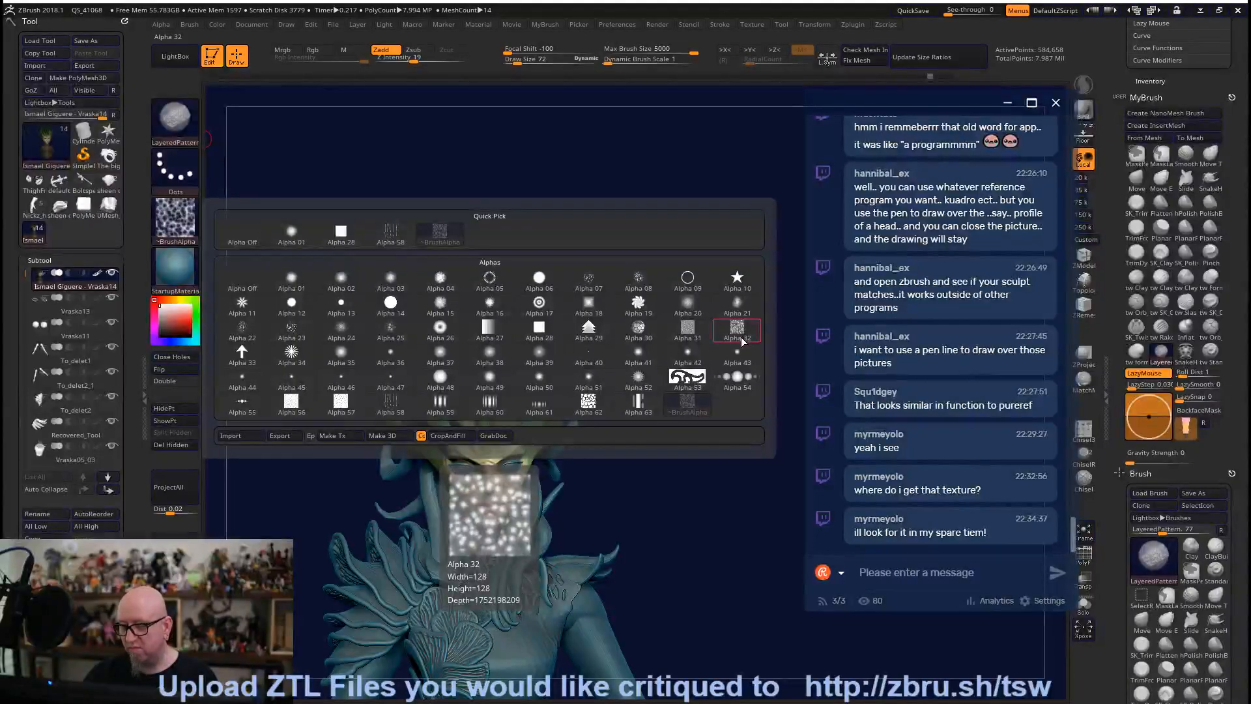
pyautogui.click(689, 405)
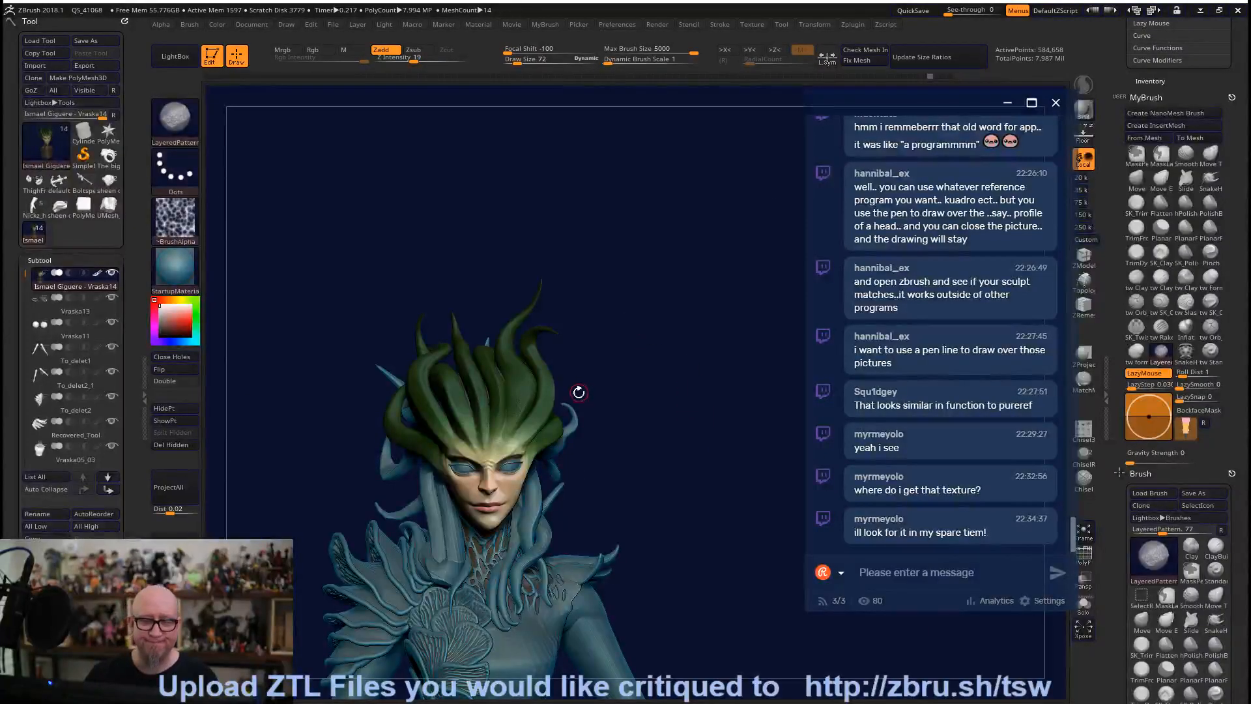
# Brush the LayeredPattern scaly texture over the green tentacles above the forehead, working from several angles.
pyautogui.moveTo(626, 470)
pyautogui.keyDown('alt'); pyautogui.mouseDown()
pyautogui.moveTo(647, 325)
pyautogui.moveTo(675, 428)
pyautogui.moveTo(671, 455)
pyautogui.moveTo(711, 501)
pyautogui.mouseUp(); pyautogui.keyUp('alt')
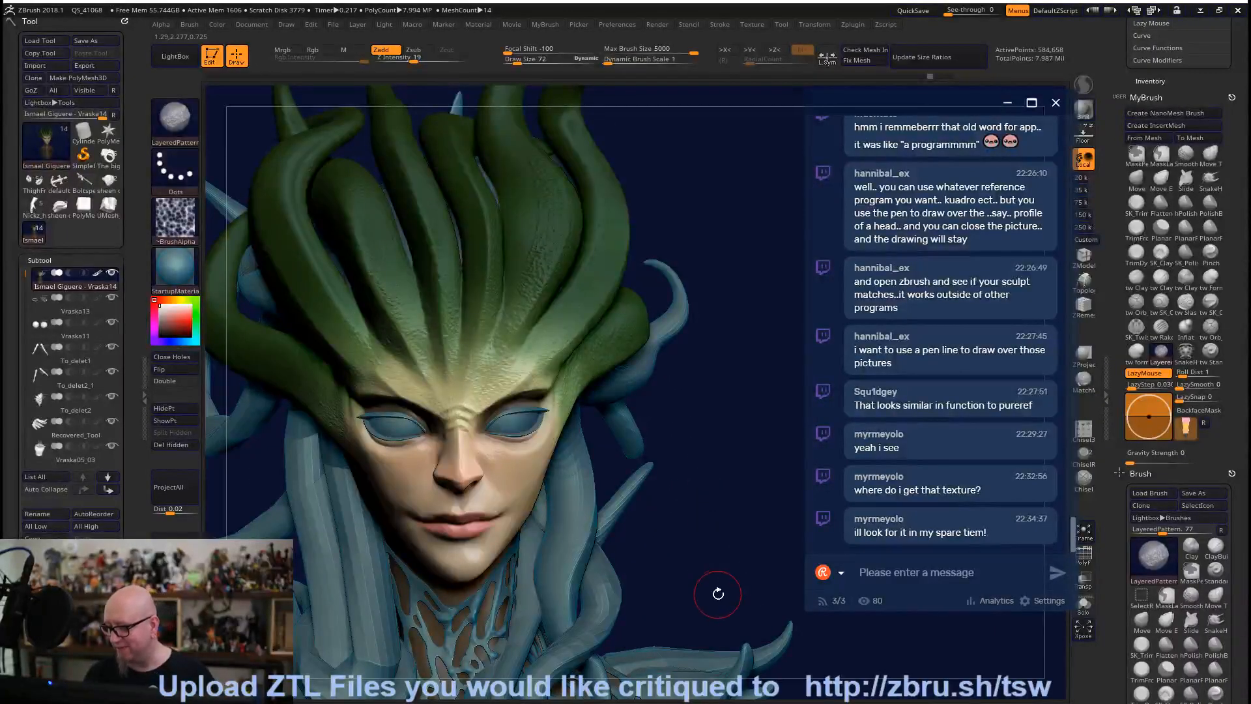
pyautogui.moveTo(718, 590)
pyautogui.mouseDown()
pyautogui.moveTo(706, 519)
pyautogui.moveTo(559, 381)
pyautogui.mouseUp()
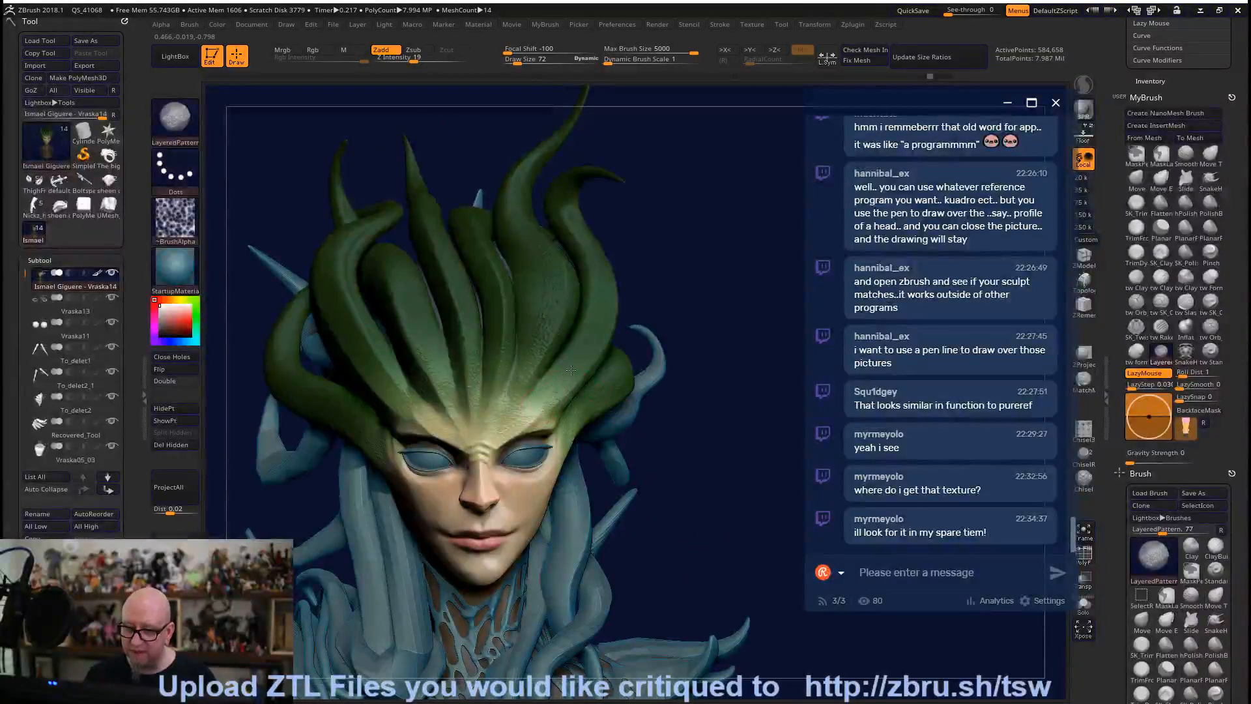
pyautogui.moveTo(697, 332); pyautogui.dragTo(735, 382)
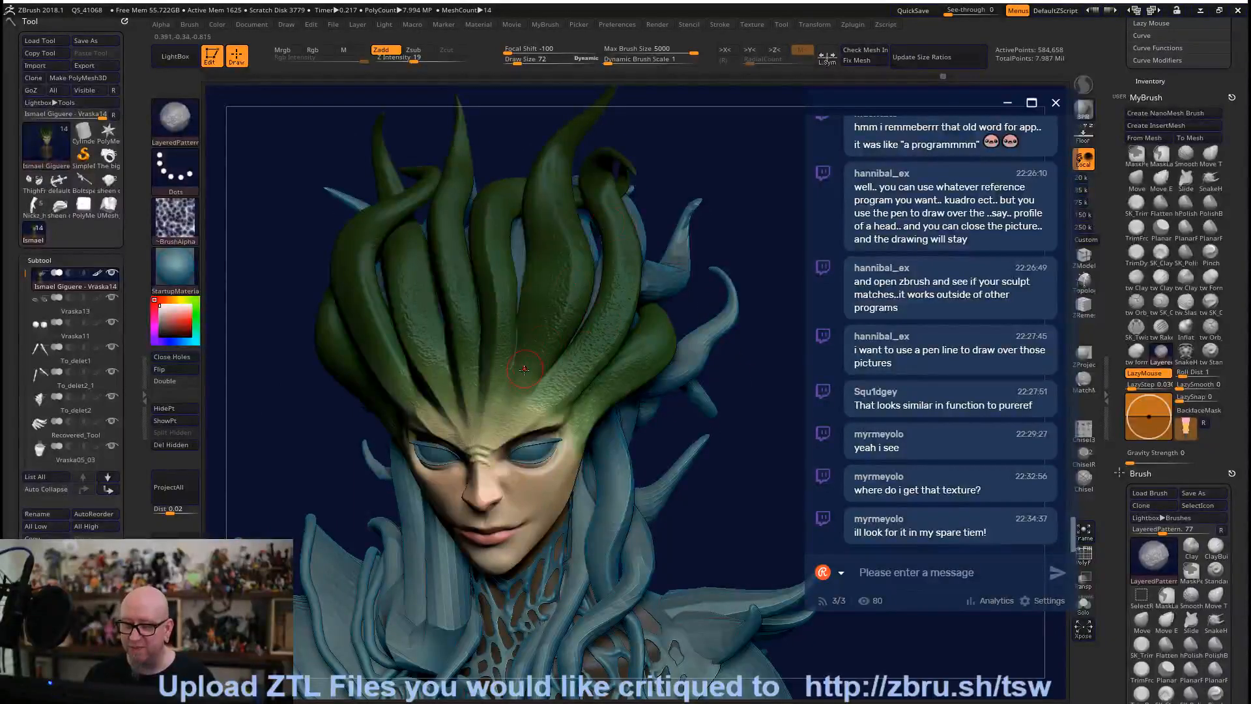
pyautogui.moveTo(785, 341); pyautogui.dragTo(734, 447)
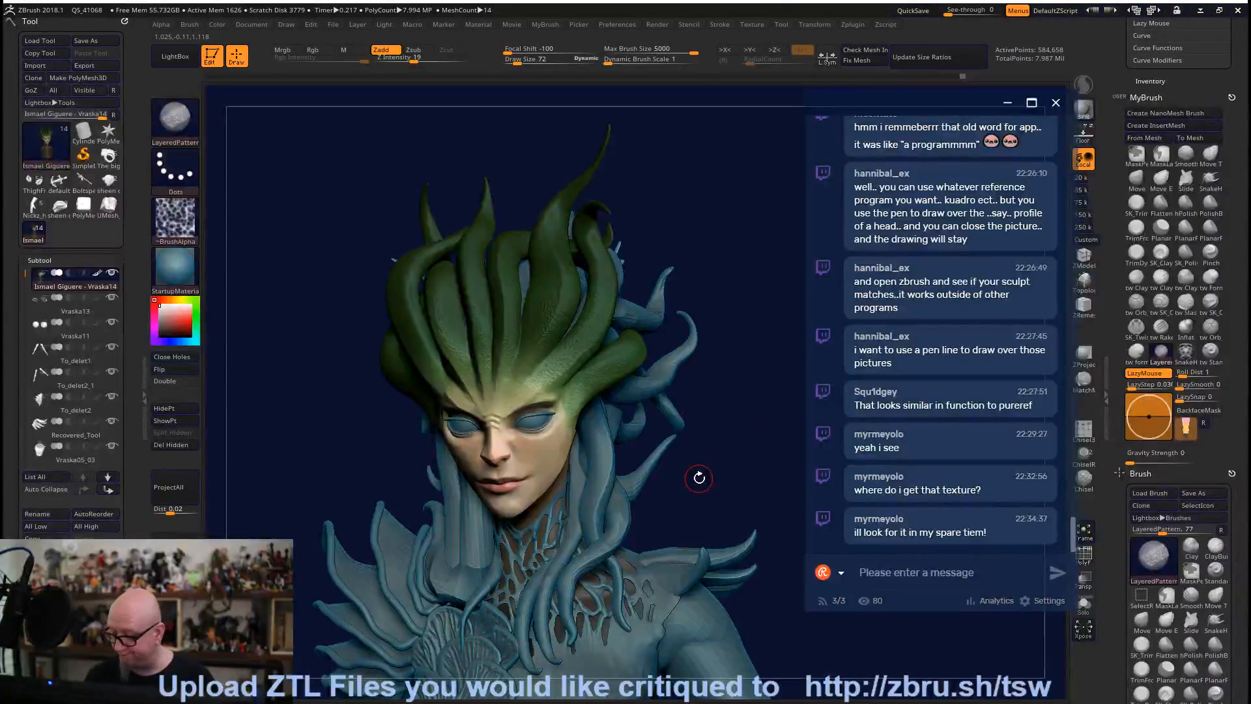
pyautogui.moveTo(729, 489); pyautogui.dragTo(746, 438)
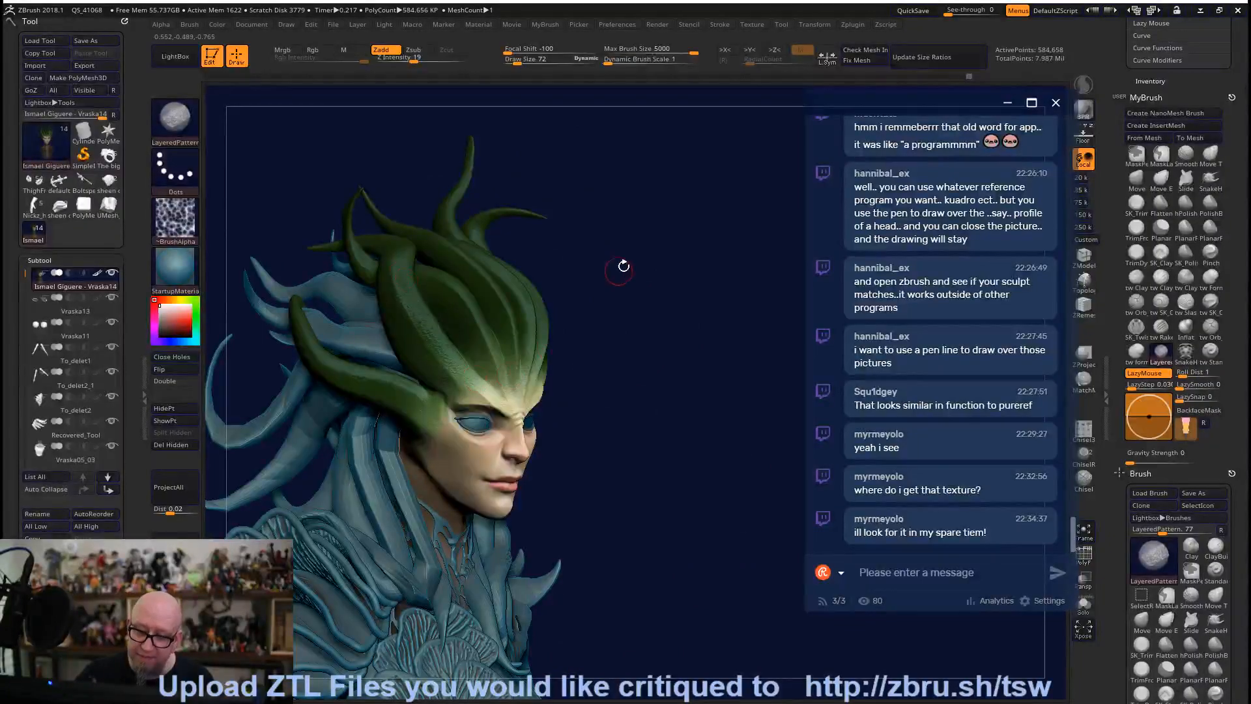
pyautogui.moveTo(623, 265); pyautogui.dragTo(596, 269)
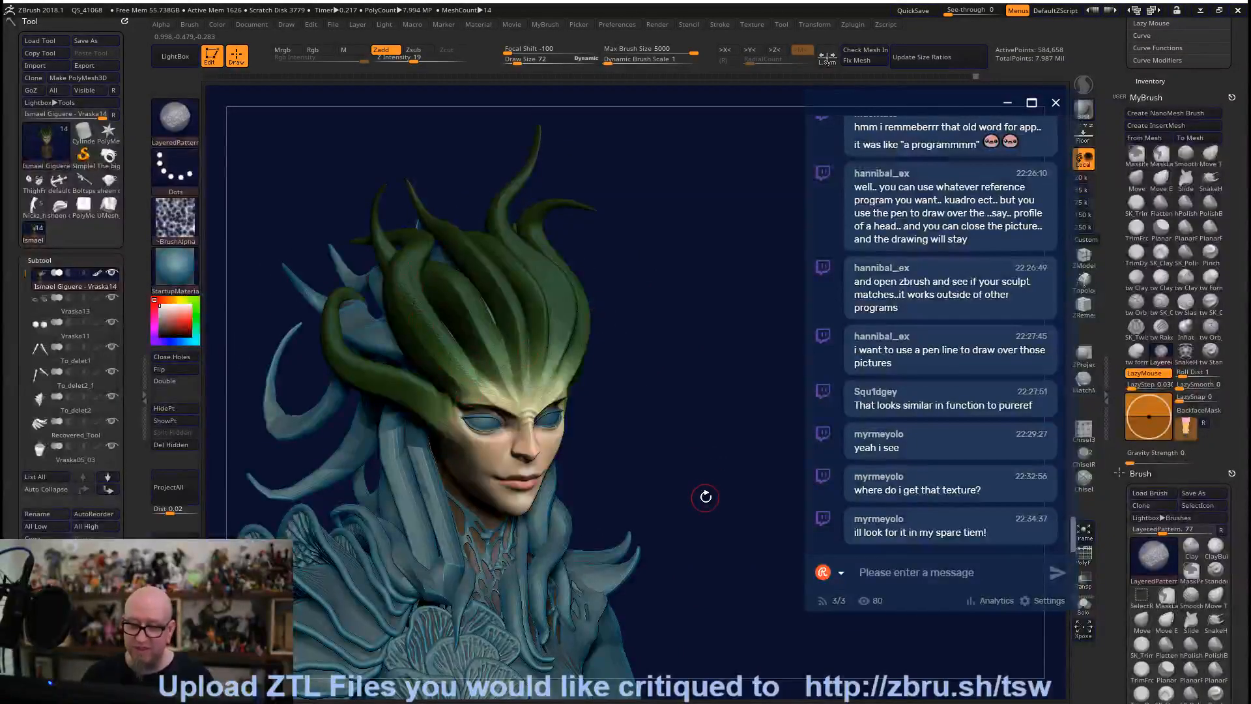
pyautogui.press('shift')
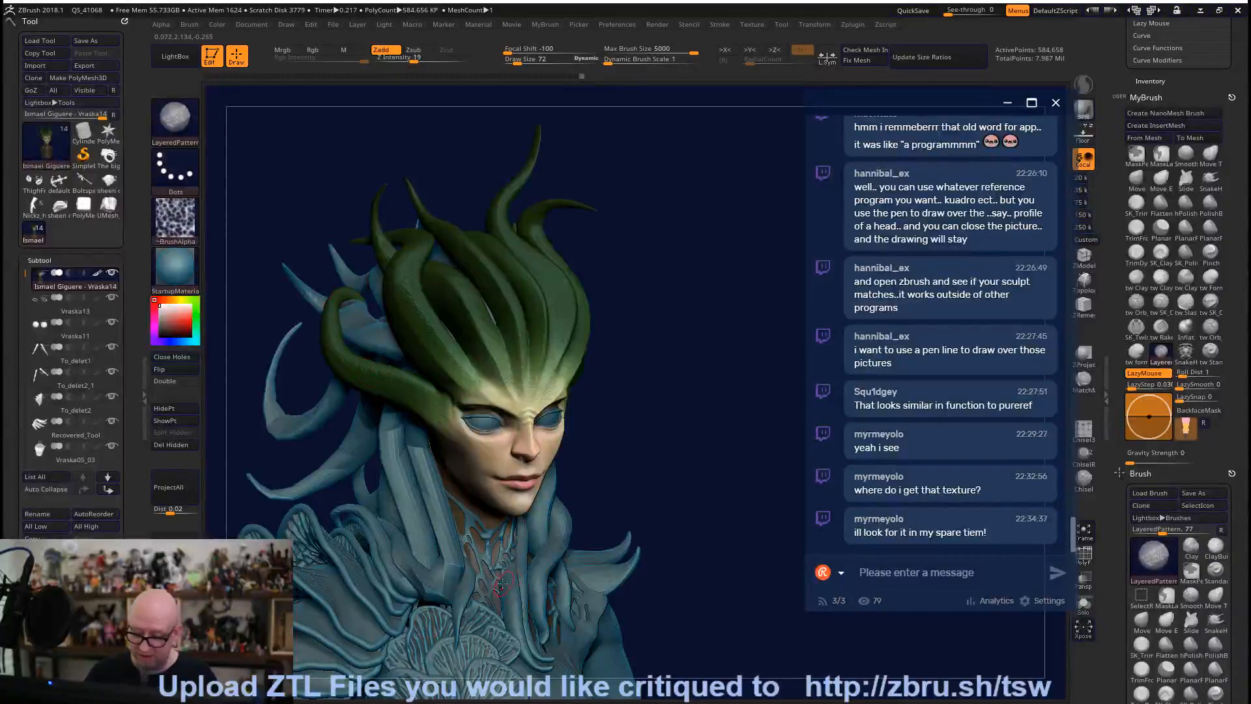
# Examine the textured head tentacles, hair, armor and arms of the bust from front, side and three-quarter views.
pyautogui.moveTo(670, 452); pyautogui.dragTo(605, 426)
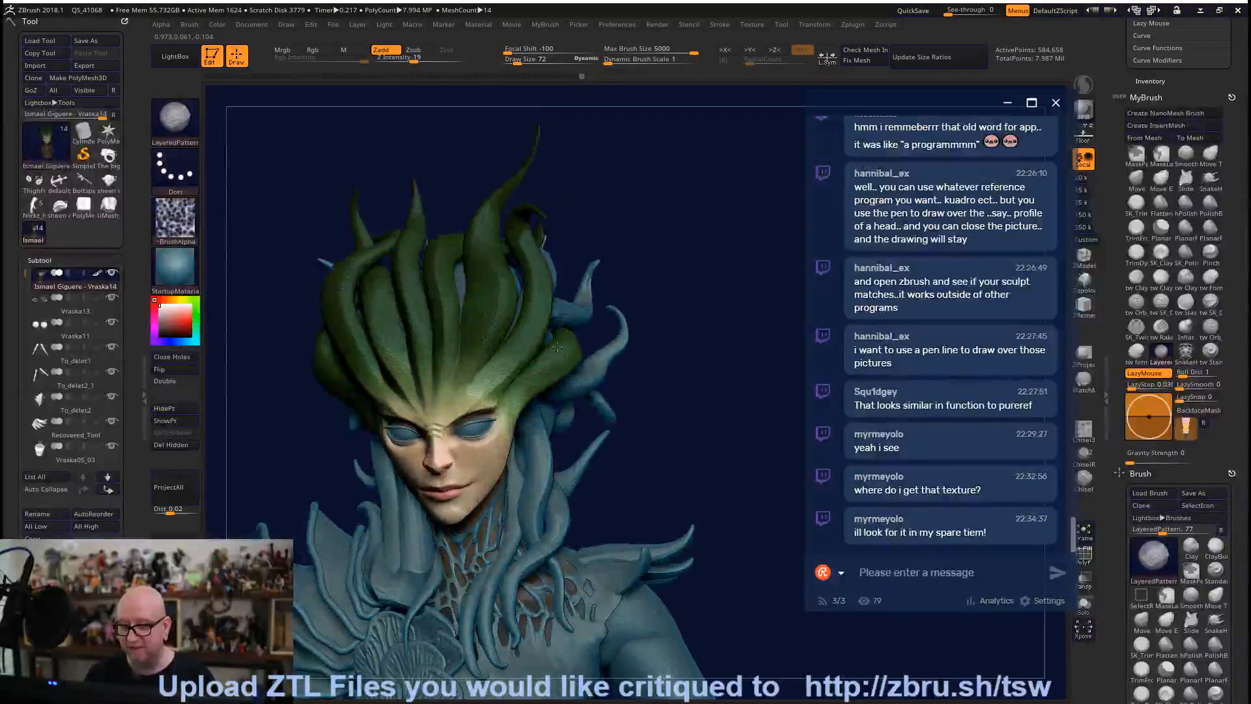
pyautogui.moveTo(737, 447); pyautogui.dragTo(756, 469)
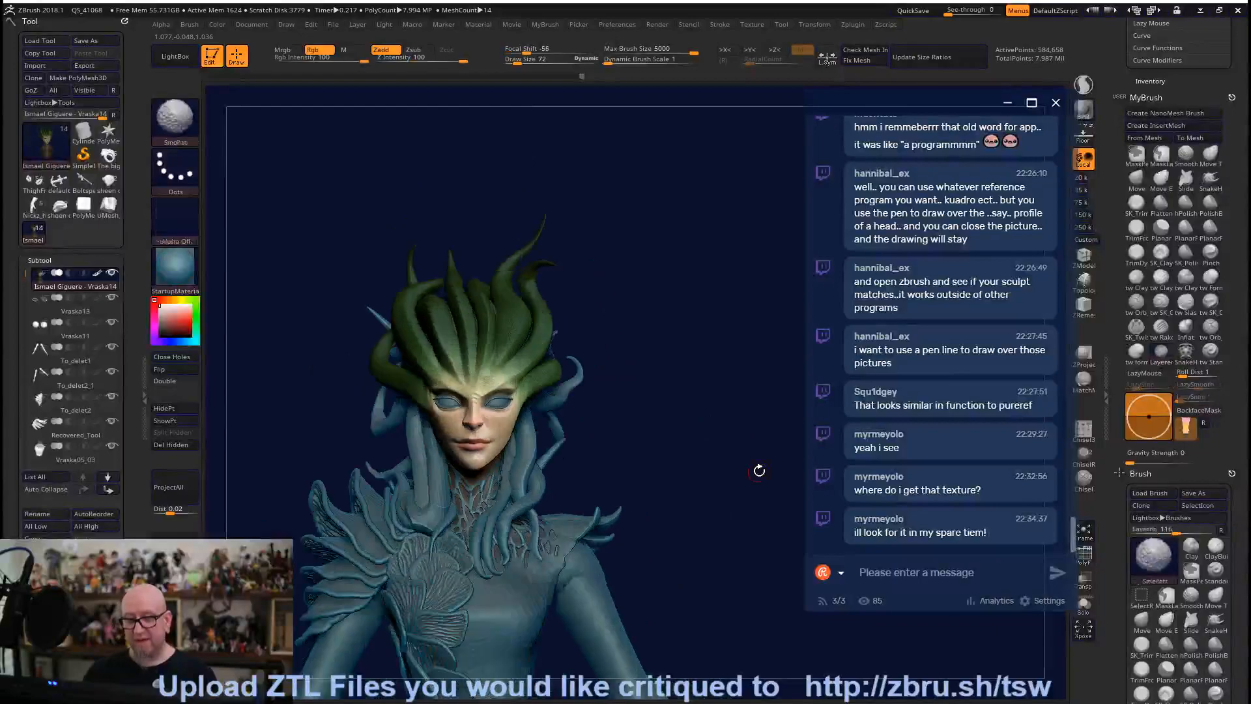
pyautogui.keyDown('alt'); pyautogui.moveTo(695, 564); pyautogui.dragTo(725, 618); pyautogui.keyUp('alt')
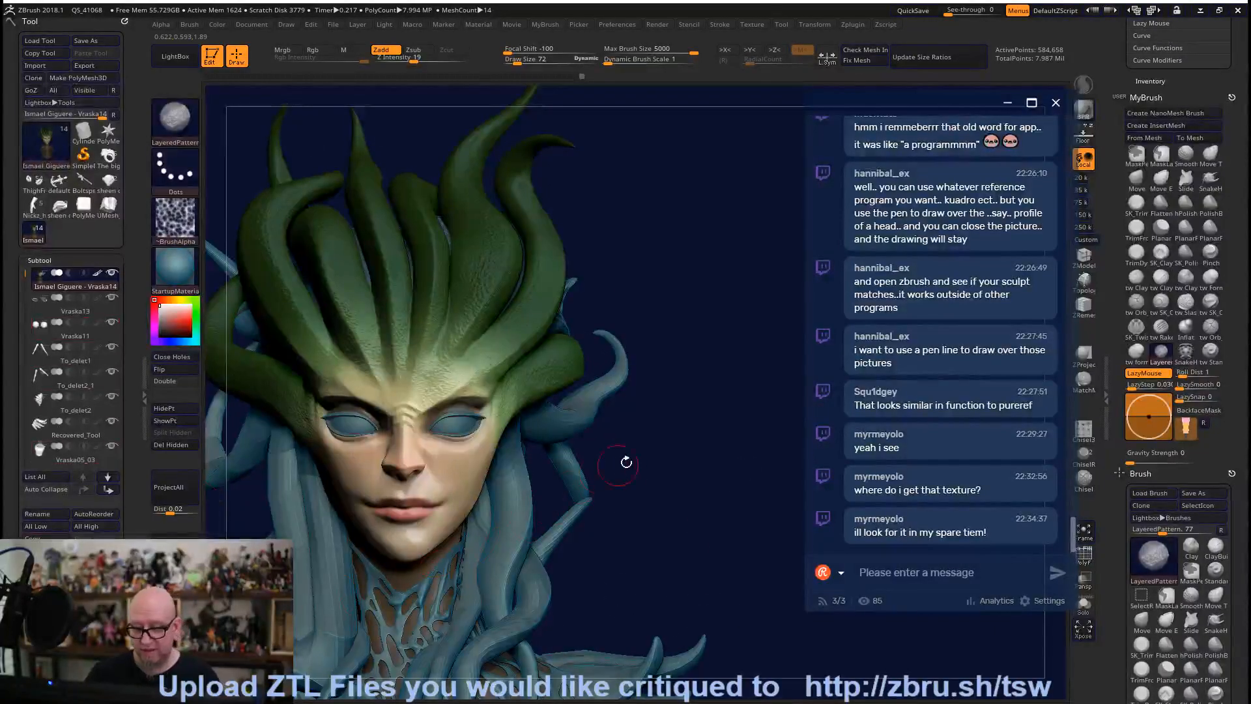
pyautogui.moveTo(626, 462)
pyautogui.mouseDown()
pyautogui.moveTo(643, 480)
pyautogui.moveTo(768, 469)
pyautogui.moveTo(732, 489)
pyautogui.moveTo(675, 480)
pyautogui.moveTo(632, 340)
pyautogui.mouseUp()
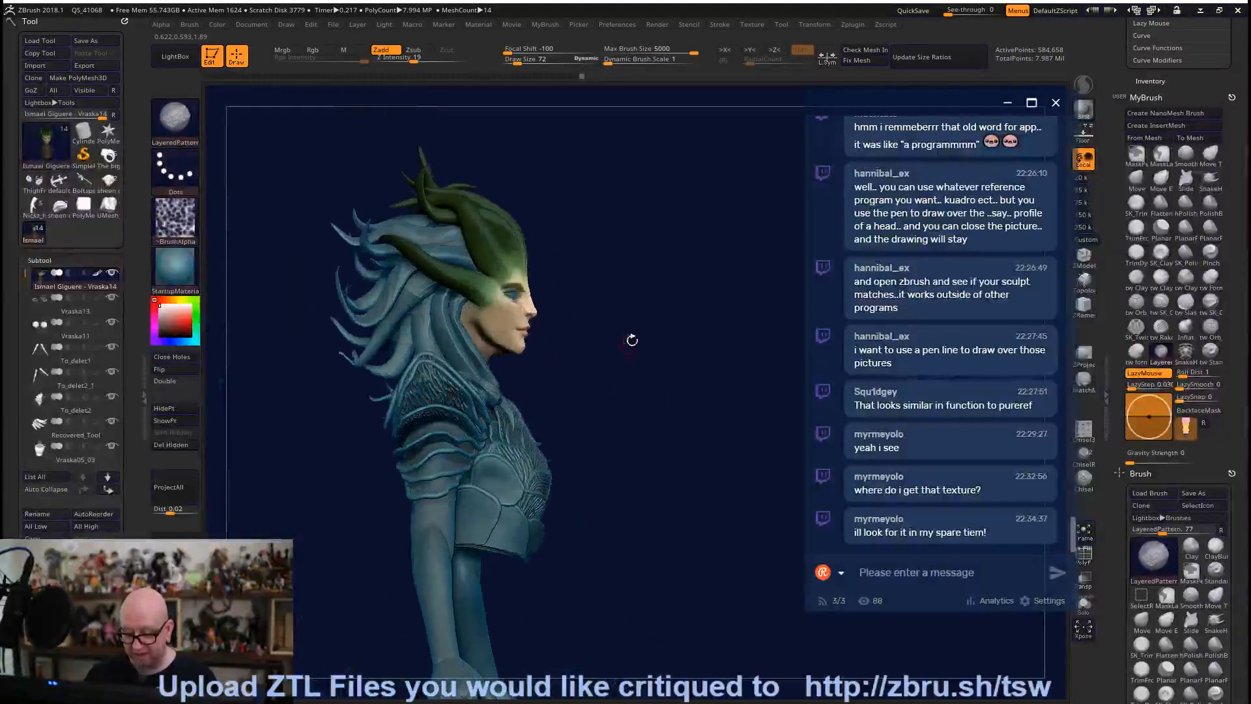
pyautogui.moveTo(693, 456); pyautogui.dragTo(620, 507)
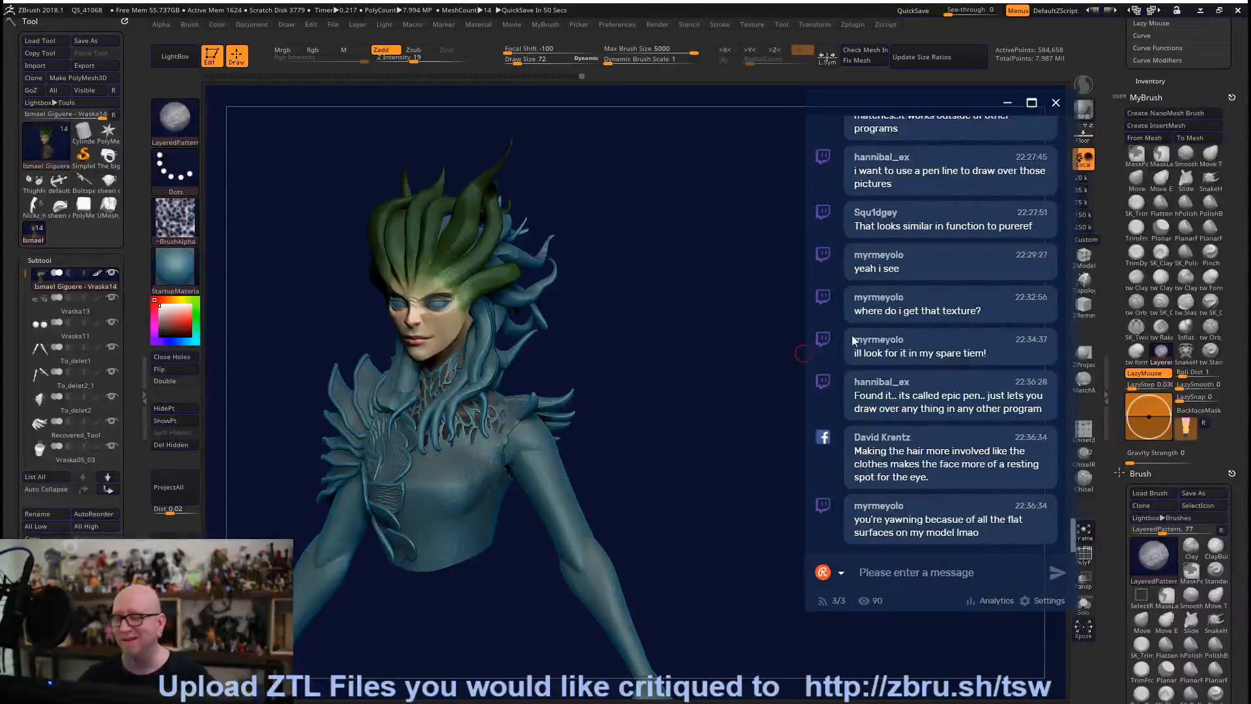
pyautogui.moveTo(721, 594)
pyautogui.mouseDown()
pyautogui.moveTo(685, 545)
pyautogui.moveTo(668, 599)
pyautogui.mouseUp()
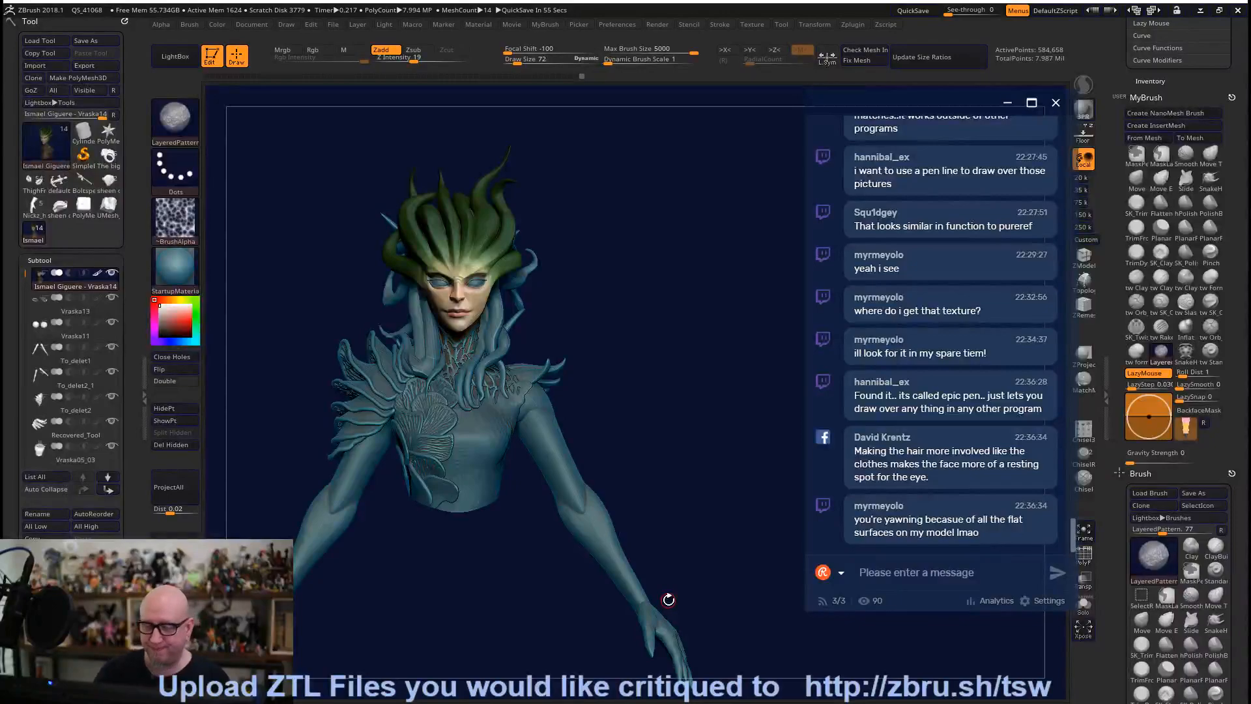
pyautogui.moveTo(518, 627)
pyautogui.mouseDown()
pyautogui.moveTo(537, 615)
pyautogui.moveTo(533, 553)
pyautogui.moveTo(734, 560)
pyautogui.moveTo(673, 572)
pyautogui.mouseUp()
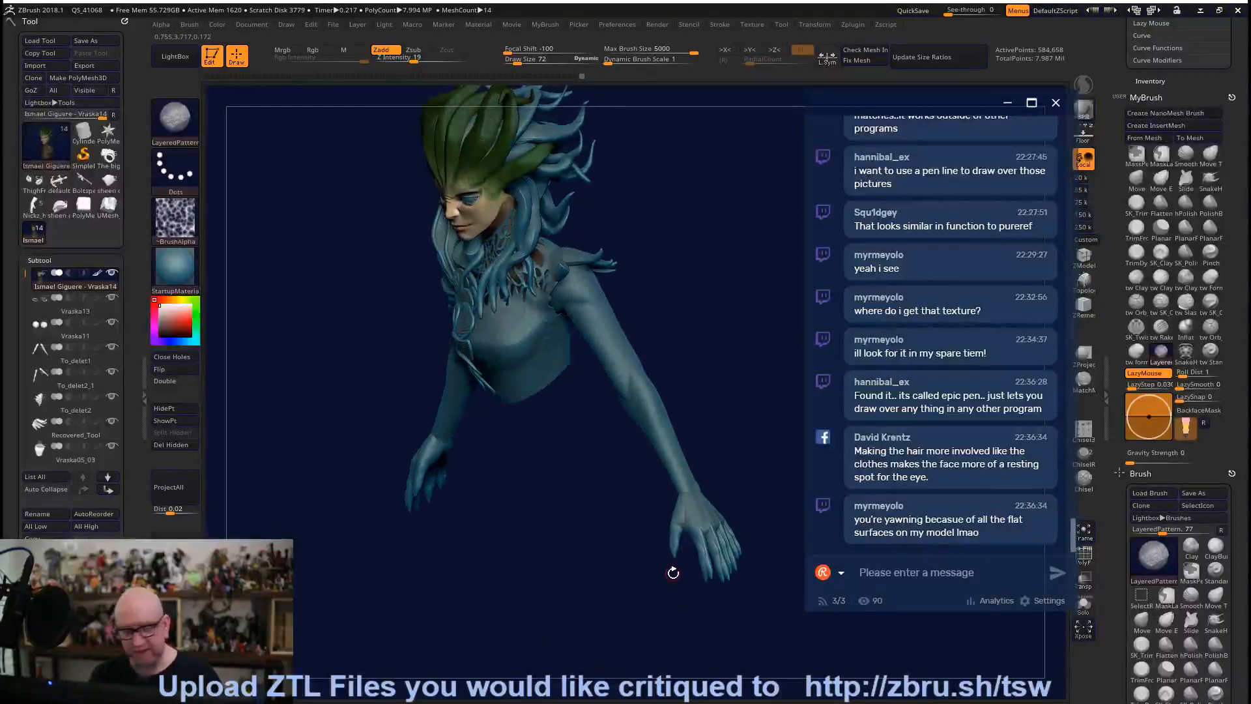
# Hide the To_delet2_1 subtool and dismiss the error message.
pyautogui.click(112, 372)
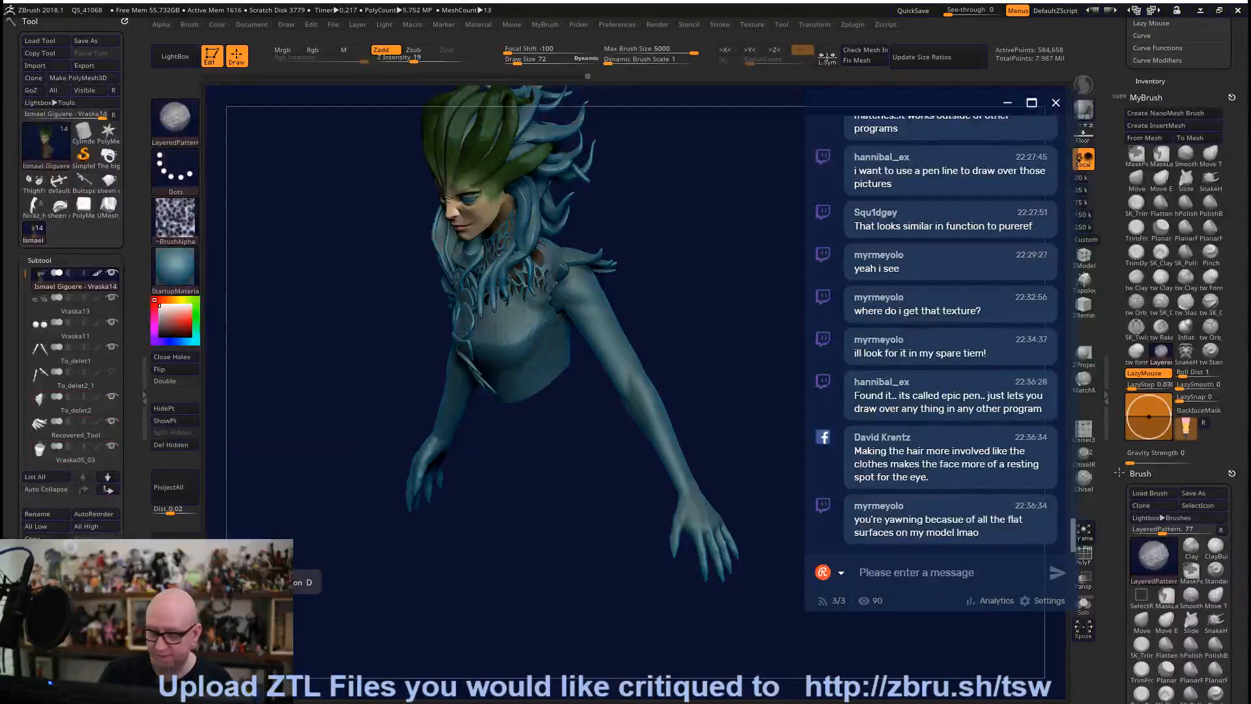
pyautogui.moveTo(458, 615)
pyautogui.mouseDown()
pyautogui.moveTo(504, 625)
pyautogui.moveTo(595, 496)
pyautogui.moveTo(609, 539)
pyautogui.mouseUp()
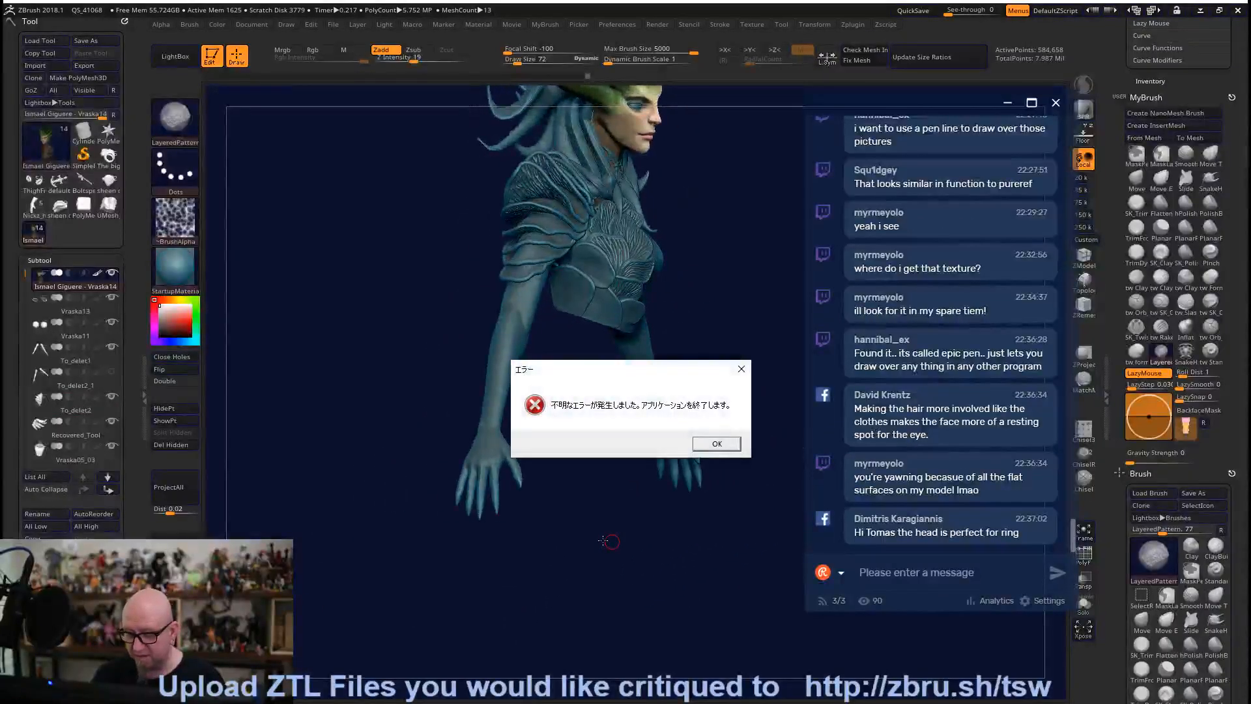
pyautogui.click(741, 368)
pyautogui.moveTo(645, 499); pyautogui.dragTo(606, 596)
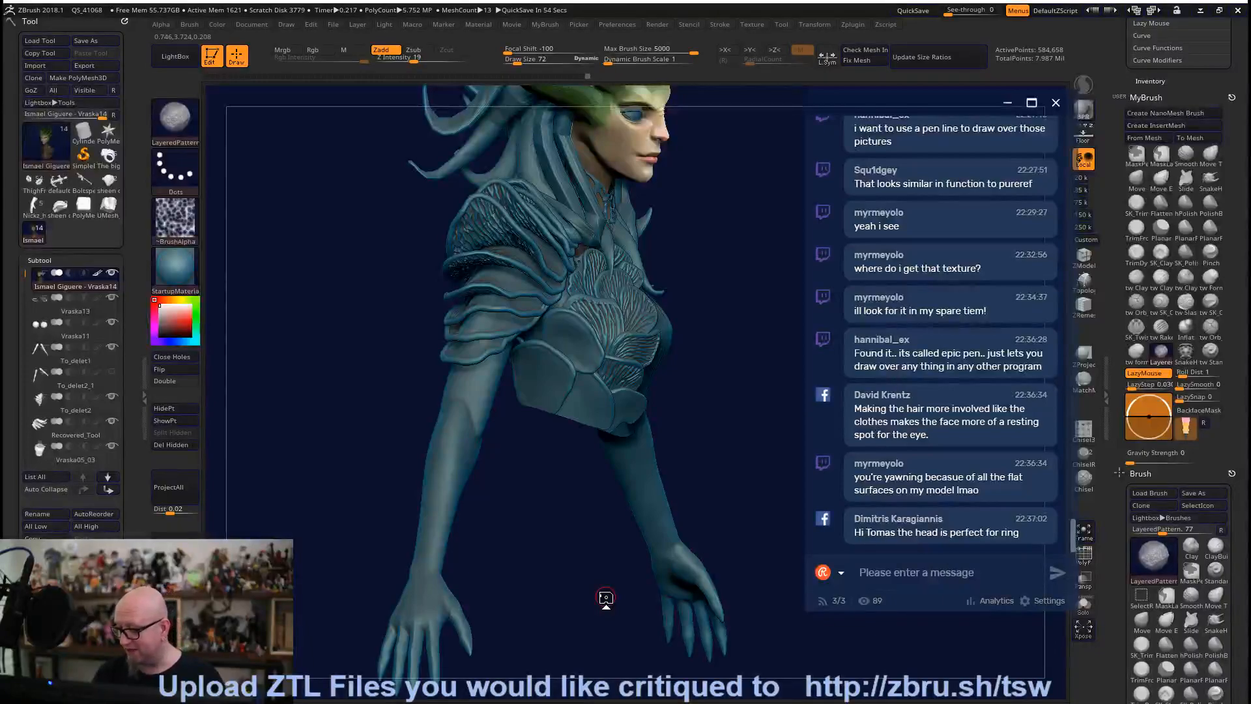
pyautogui.moveTo(606, 597)
pyautogui.mouseDown()
pyautogui.moveTo(519, 601)
pyautogui.moveTo(519, 626)
pyautogui.moveTo(500, 616)
pyautogui.moveTo(508, 597)
pyautogui.moveTo(511, 625)
pyautogui.moveTo(514, 597)
pyautogui.moveTo(532, 628)
pyautogui.moveTo(441, 620)
pyautogui.moveTo(730, 555)
pyautogui.moveTo(704, 480)
pyautogui.mouseUp()
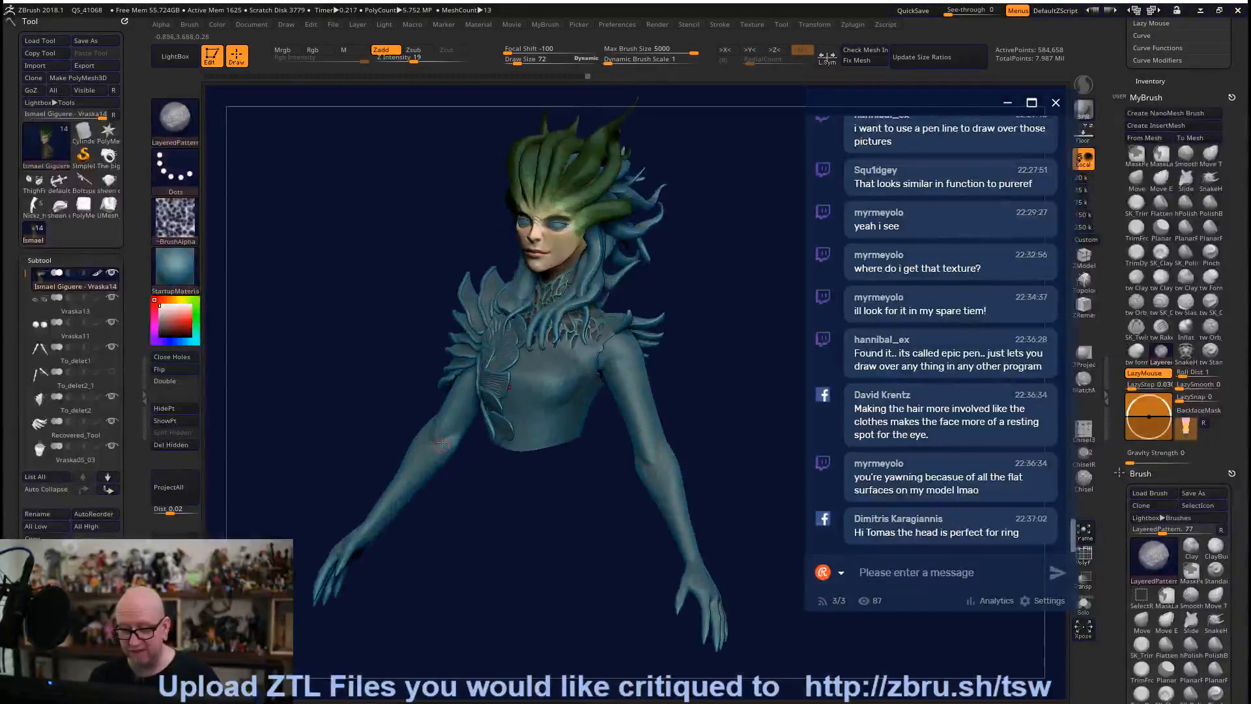
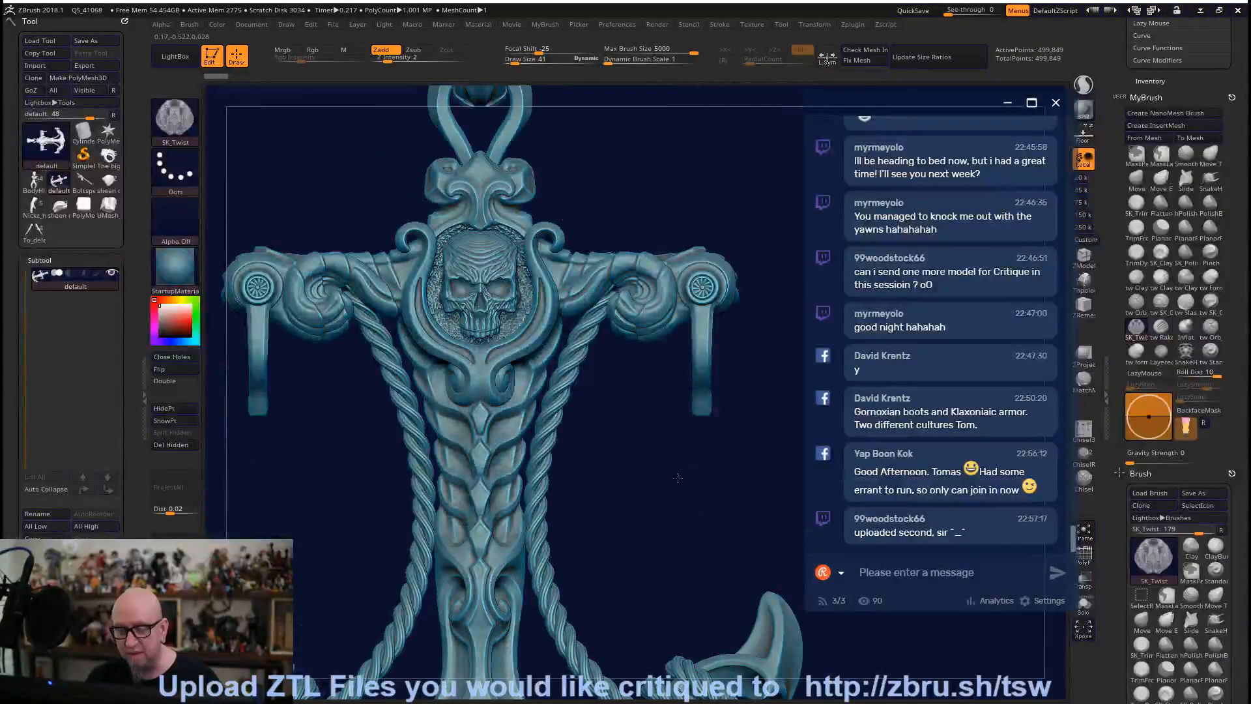
pyautogui.moveTo(684, 487)
pyautogui.keyDown('alt'); pyautogui.mouseDown()
pyautogui.moveTo(706, 461)
pyautogui.moveTo(719, 515)
pyautogui.moveTo(715, 330)
pyautogui.moveTo(754, 383)
pyautogui.moveTo(701, 404)
pyautogui.moveTo(740, 374)
pyautogui.moveTo(766, 391)
pyautogui.moveTo(733, 372)
pyautogui.mouseUp(); pyautogui.keyUp('alt')
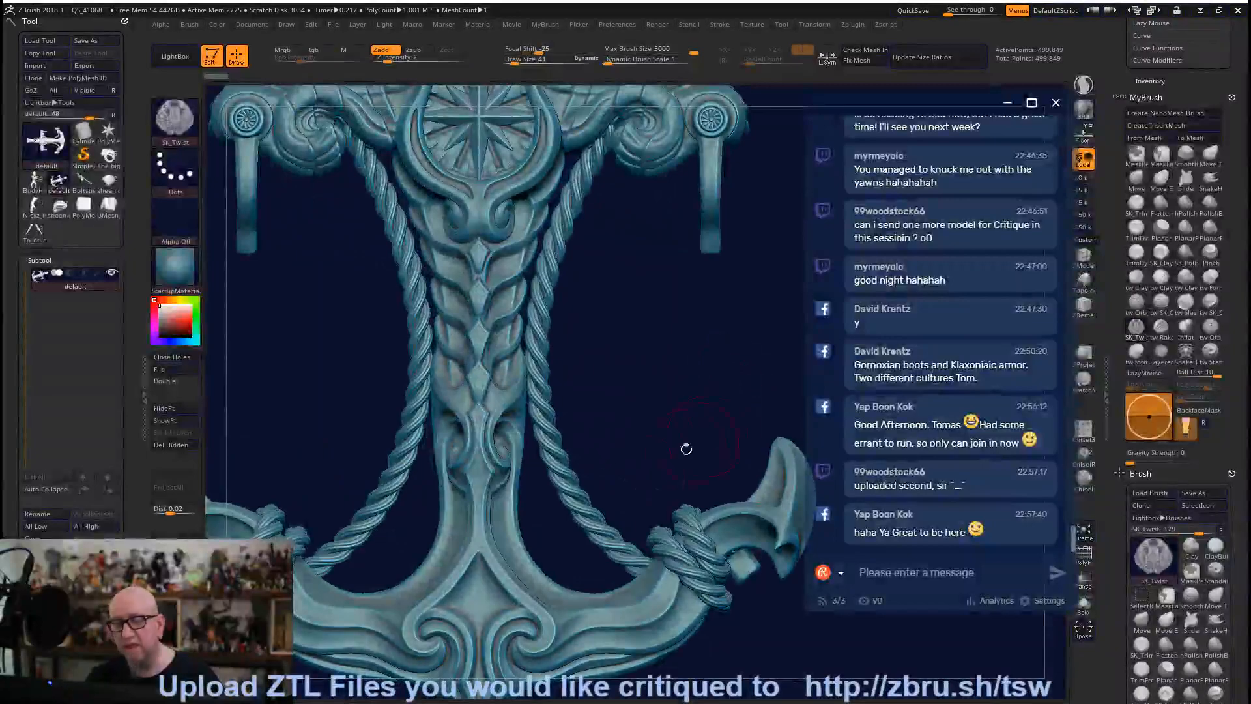
pyautogui.moveTo(550, 481)
pyautogui.keyDown('alt'); pyautogui.mouseDown()
pyautogui.moveTo(631, 464)
pyautogui.moveTo(634, 477)
pyautogui.moveTo(630, 455)
pyautogui.mouseUp(); pyautogui.keyUp('alt')
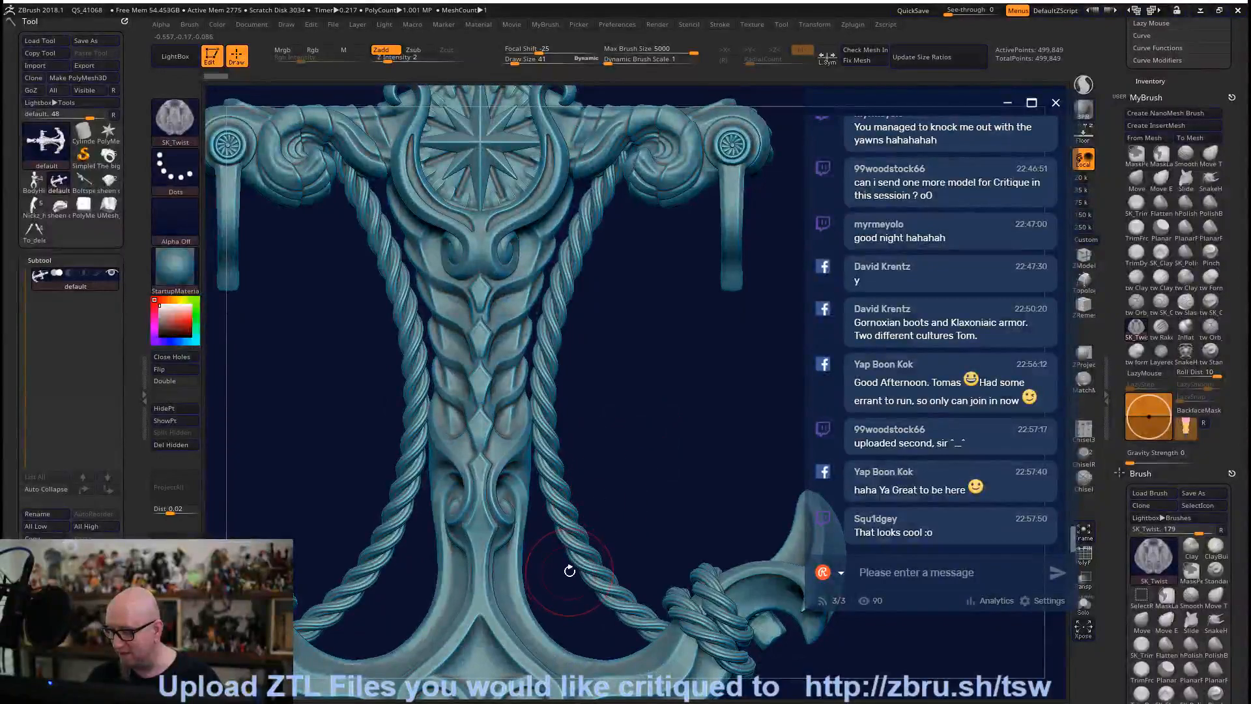
pyautogui.moveTo(570, 571); pyautogui.dragTo(675, 360)
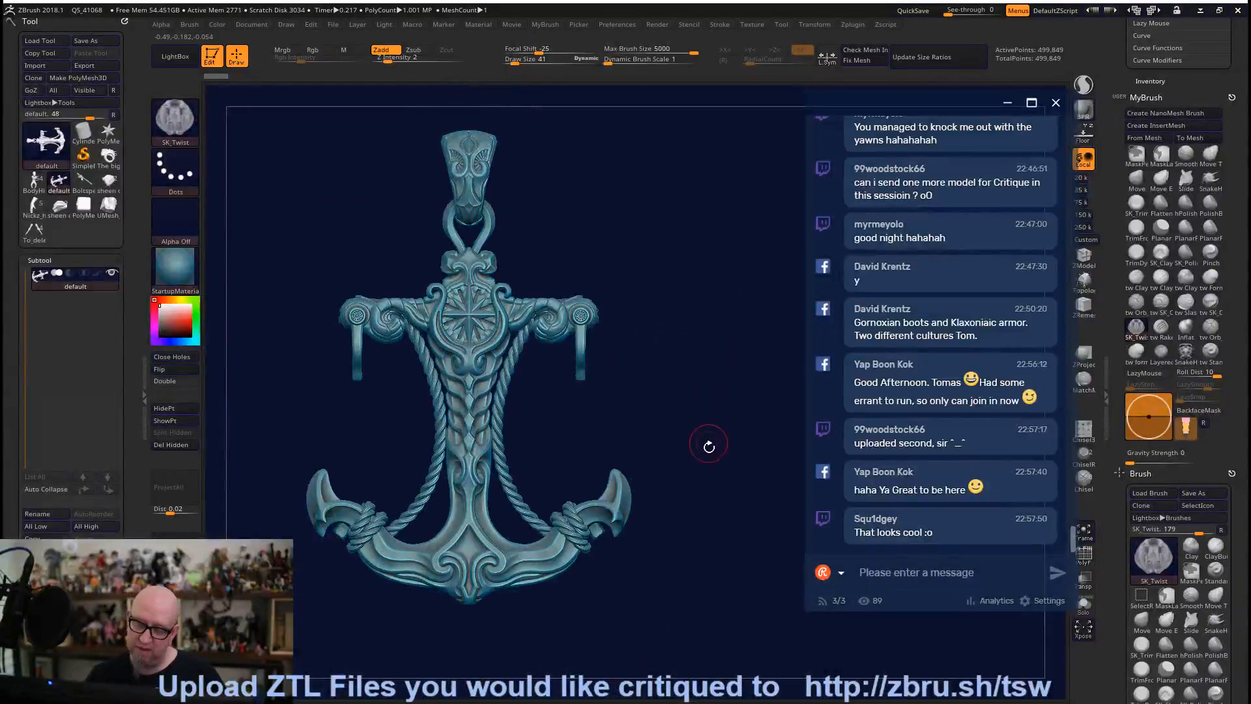
pyautogui.keyDown('alt'); pyautogui.moveTo(708, 446); pyautogui.dragTo(709, 419); pyautogui.keyUp('alt')
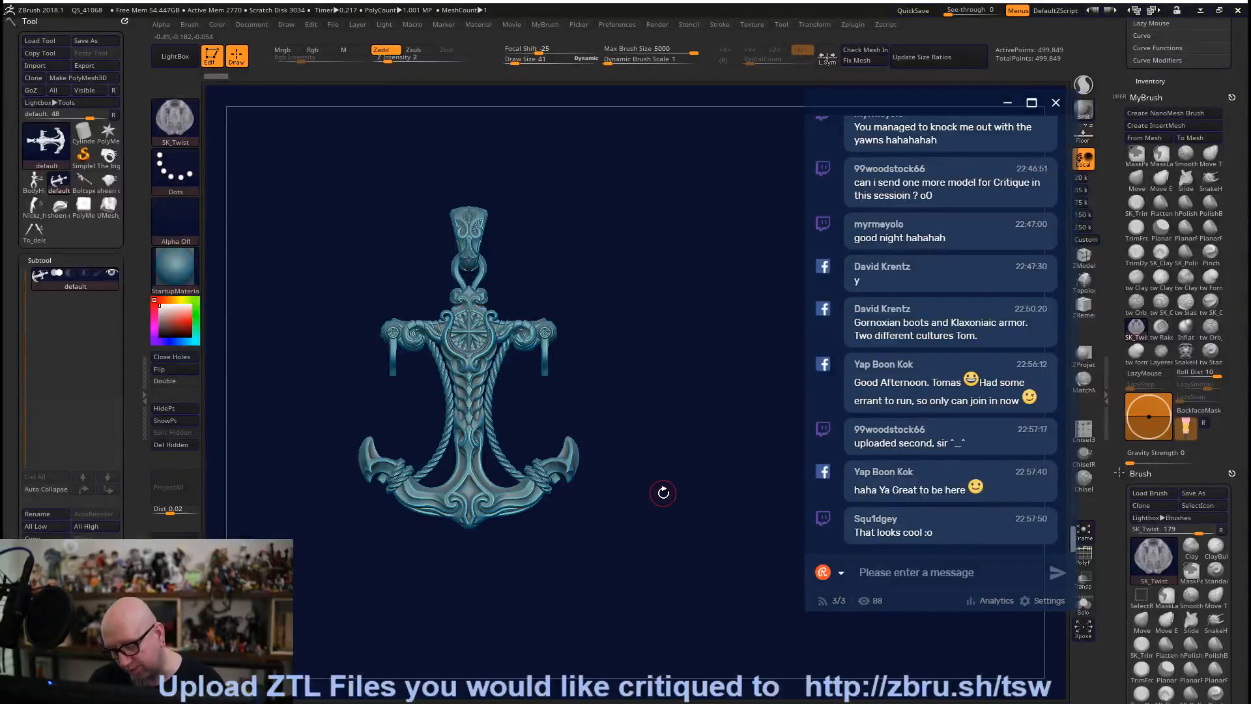
# Switch to the SK_ClayFill brush with a draw size of 19 for the skull in the anchor's medallion.
pyautogui.keyDown('alt'); pyautogui.moveTo(658, 476); pyautogui.dragTo(639, 612); pyautogui.keyUp('alt')
pyautogui.moveTo(668, 488); pyautogui.dragTo(558, 514)
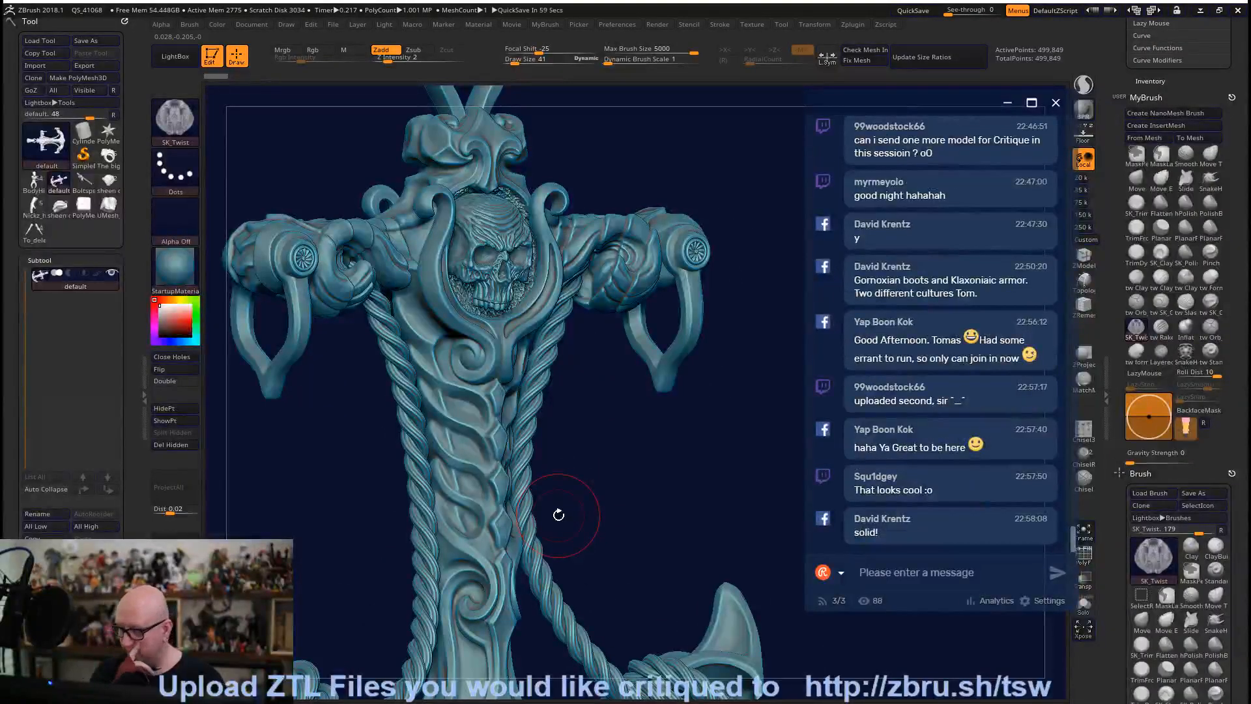
pyautogui.keyDown('shift'); pyautogui.moveTo(645, 494); pyautogui.dragTo(631, 388); pyautogui.keyUp('shift')
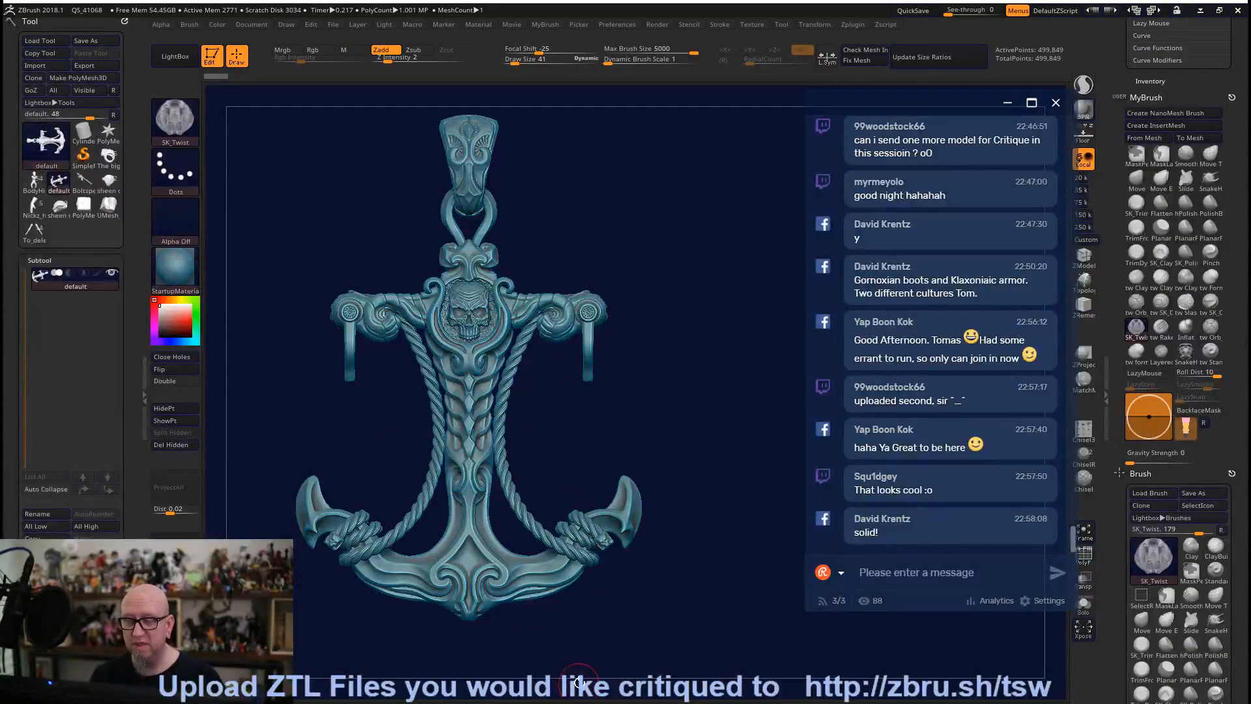
pyautogui.moveTo(595, 595)
pyautogui.keyDown('alt'); pyautogui.mouseDown()
pyautogui.moveTo(703, 655)
pyautogui.moveTo(523, 348)
pyautogui.mouseUp(); pyautogui.keyUp('alt')
pyautogui.press('space')
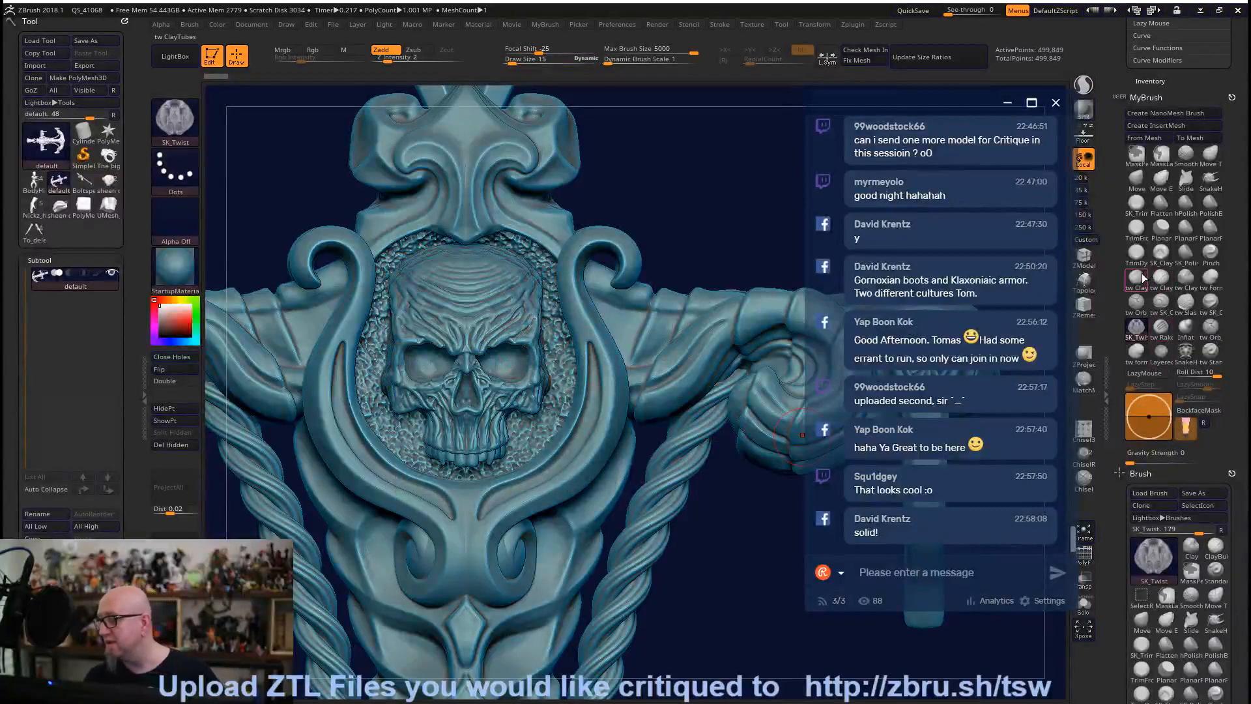
pyautogui.click(1160, 252)
pyautogui.press('space')
pyautogui.moveTo(468, 295); pyautogui.dragTo(463, 292)
pyautogui.press('space')
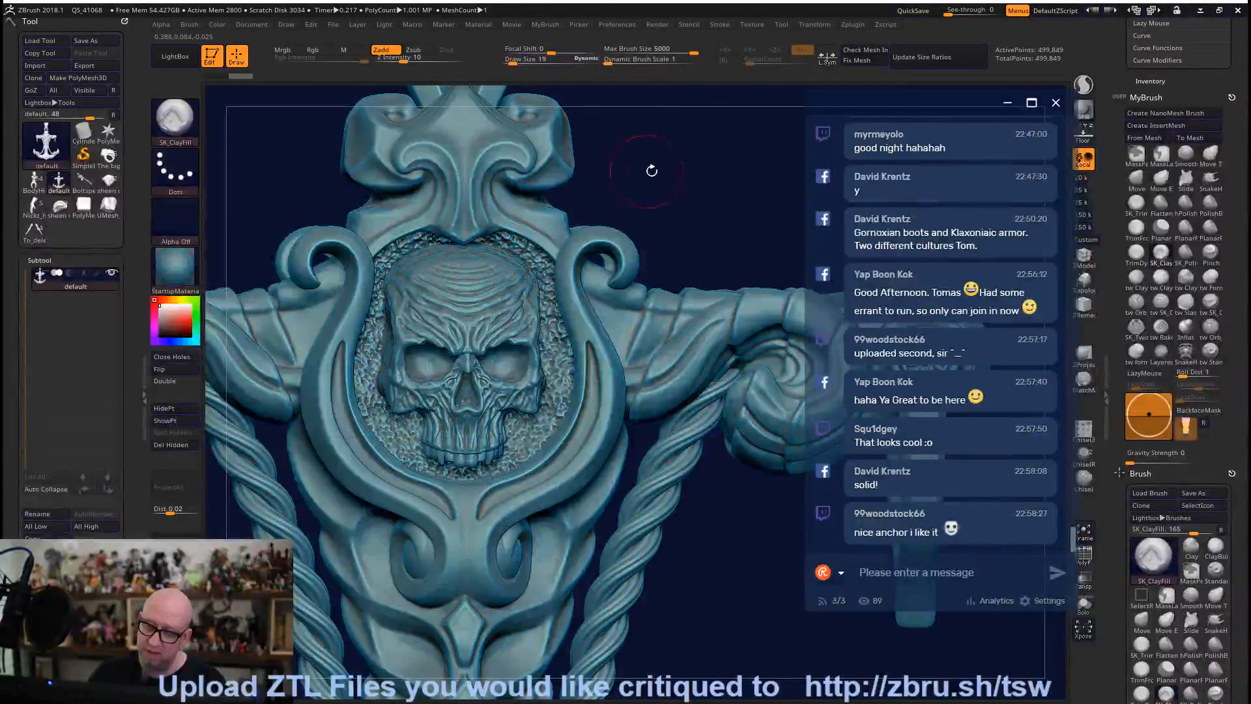
# Fill in the wrinkles on the skull's forehead with the SK_ClayFill brush for a smoother surface.
pyautogui.press('f')
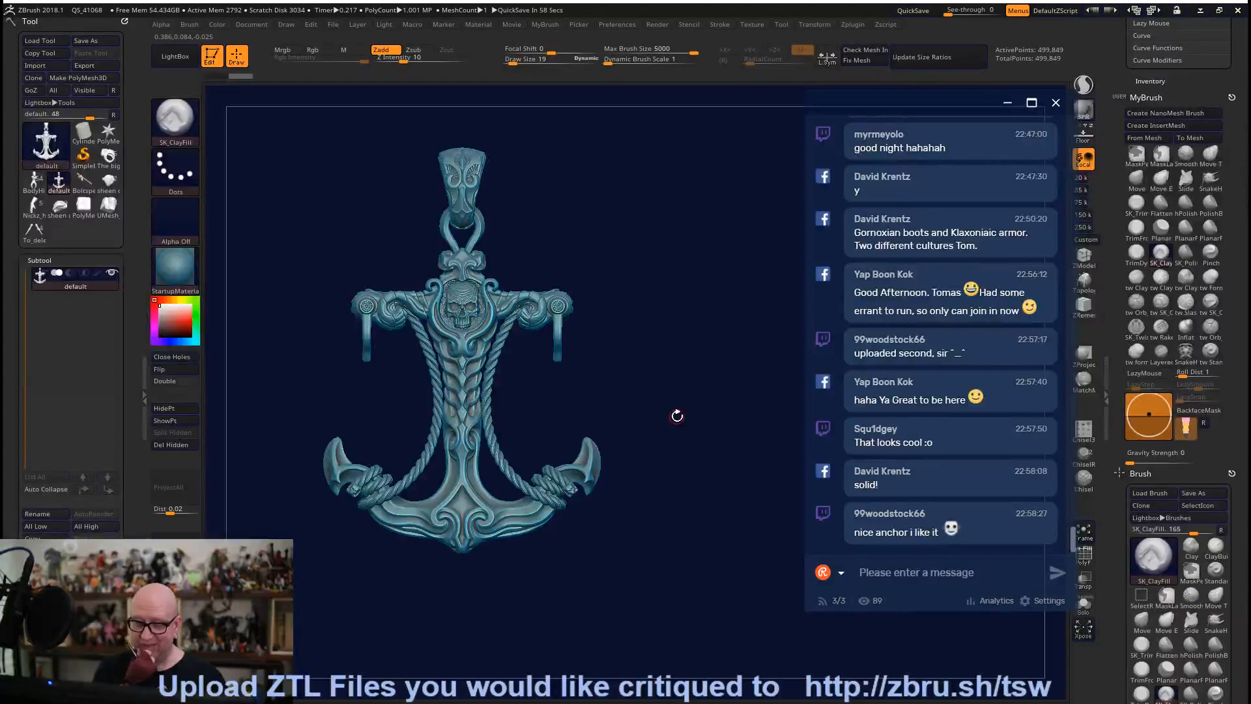
pyautogui.moveTo(677, 415); pyautogui.dragTo(622, 589)
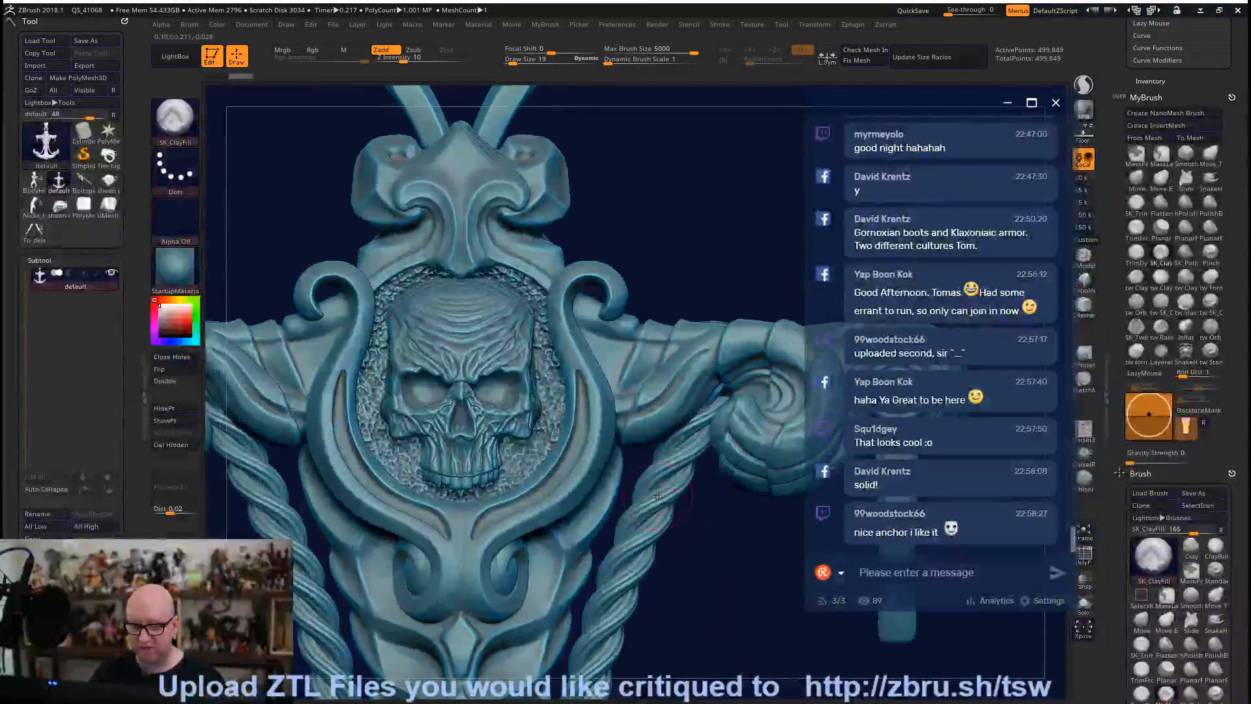
pyautogui.moveTo(433, 310)
pyautogui.mouseDown()
pyautogui.moveTo(459, 329)
pyautogui.moveTo(487, 322)
pyautogui.mouseUp()
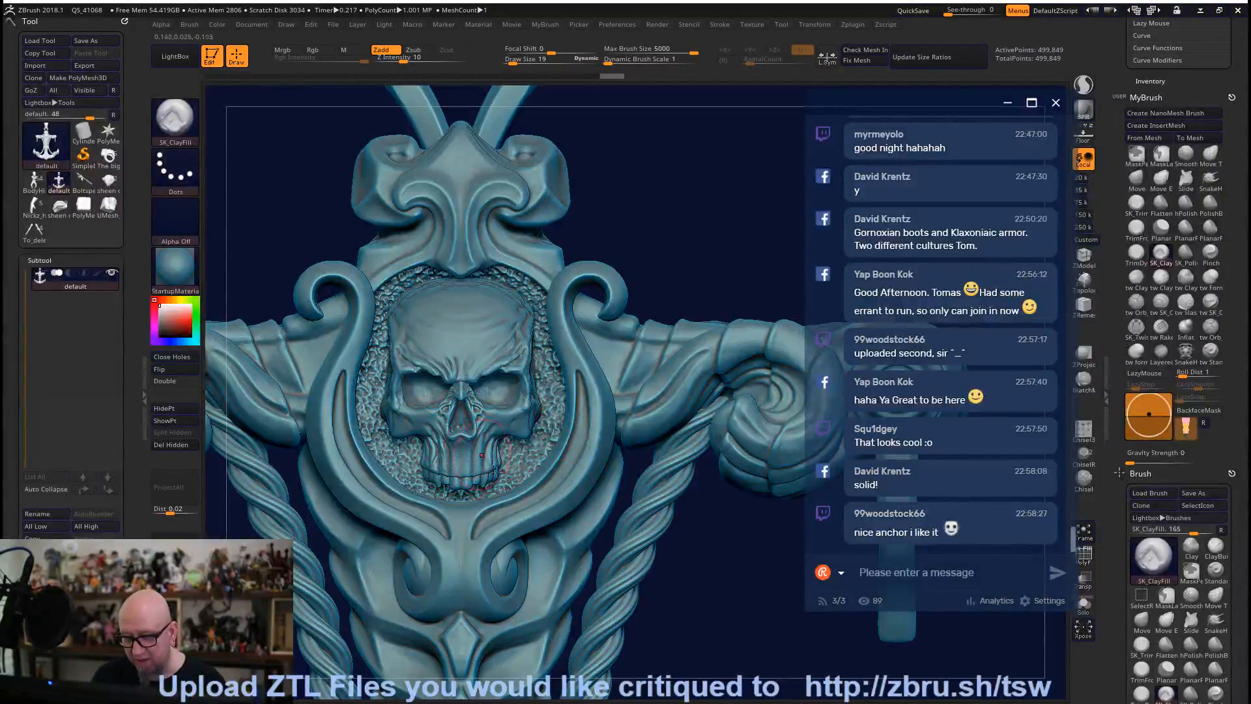
# Undo and redo the skull smoothing to compare the original and simplified versions at full-pendant and close-up distance.
pyautogui.keyDown('alt'); pyautogui.moveTo(665, 437); pyautogui.dragTo(658, 554); pyautogui.keyUp('alt')
pyautogui.moveTo(673, 601)
pyautogui.keyDown('alt'); pyautogui.mouseDown()
pyautogui.moveTo(690, 483)
pyautogui.moveTo(686, 594)
pyautogui.mouseUp(); pyautogui.keyUp('alt')
pyautogui.keyDown('alt'); pyautogui.moveTo(678, 650); pyautogui.dragTo(695, 631); pyautogui.keyUp('alt')
pyautogui.press('ctrl')
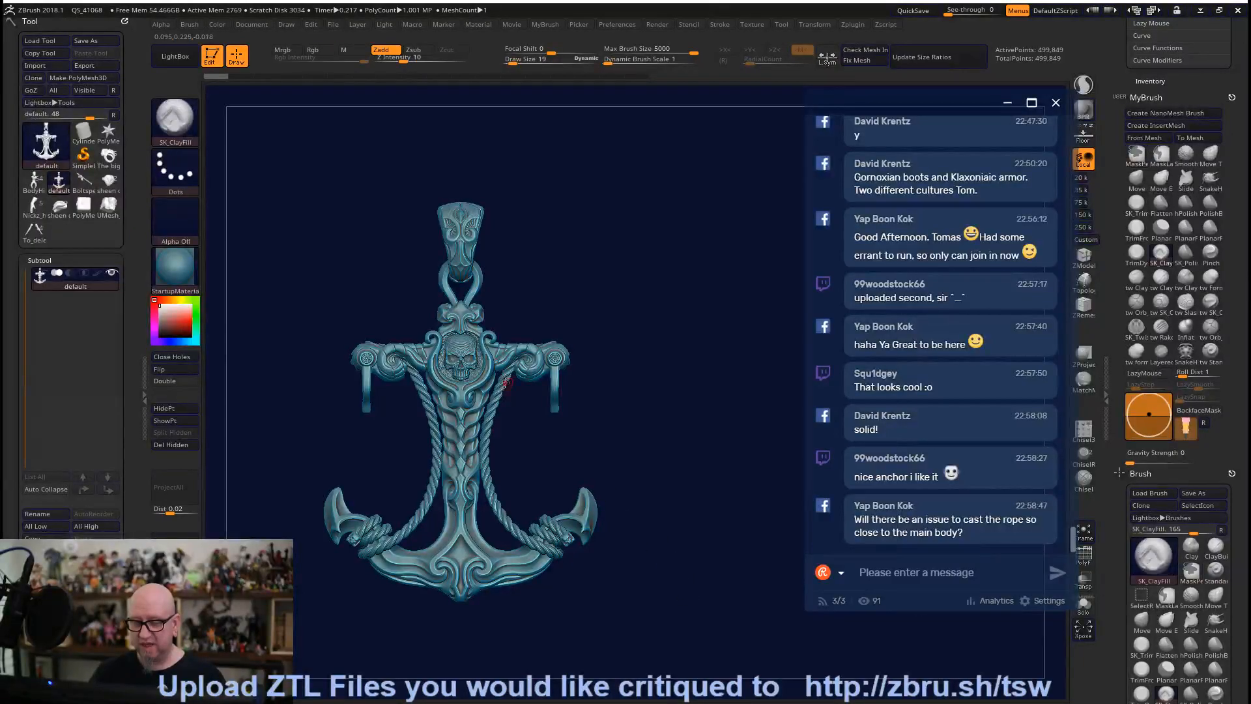
pyautogui.keyDown('alt'); pyautogui.moveTo(461, 228); pyautogui.dragTo(458, 413, button='right'); pyautogui.keyUp('alt')
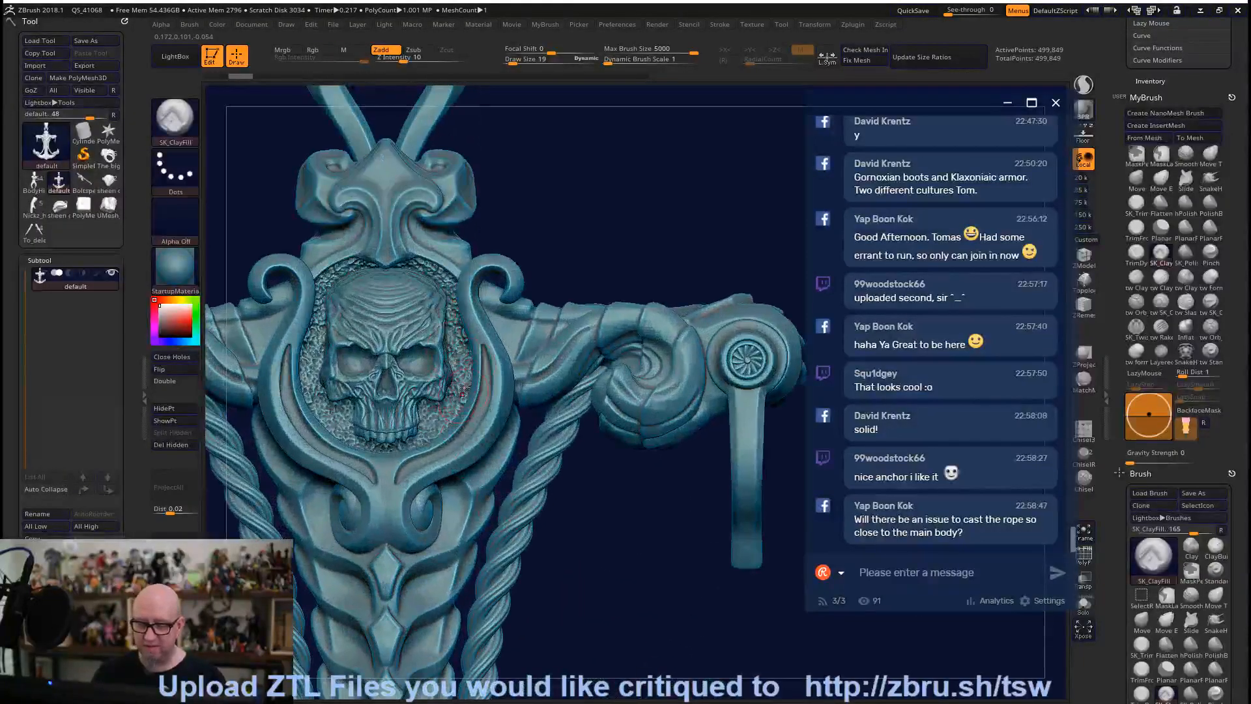
pyautogui.moveTo(618, 605)
pyautogui.keyDown('alt'); pyautogui.mouseDown(button='right')
pyautogui.moveTo(595, 581)
pyautogui.moveTo(585, 391)
pyautogui.moveTo(666, 486)
pyautogui.mouseUp(button='right'); pyautogui.keyUp('alt')
pyautogui.hotkey('ctrl', 'shift')
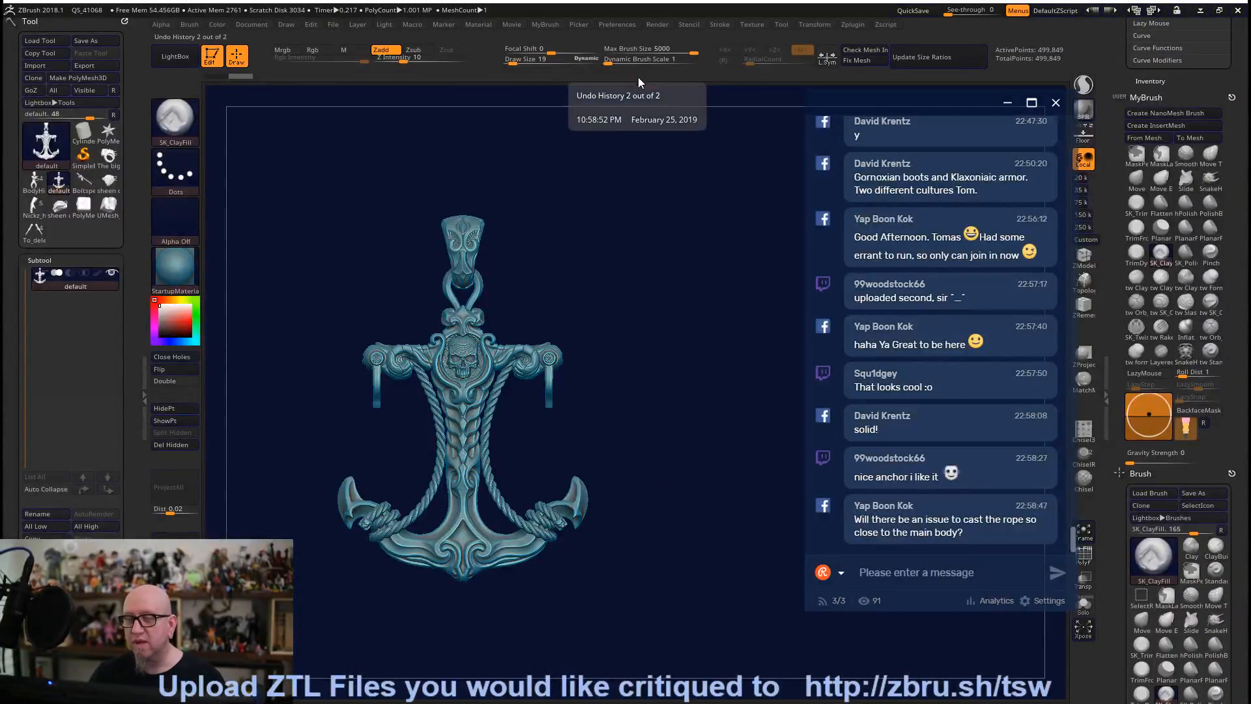
# Fill and soften more of the fine detail on the skull's forehead, cheekbones and nose area.
pyautogui.moveTo(609, 344)
pyautogui.keyDown('ctrl'); pyautogui.mouseDown(button='right')
pyautogui.moveTo(659, 558)
pyautogui.moveTo(675, 539)
pyautogui.moveTo(664, 492)
pyautogui.mouseUp(button='right'); pyautogui.keyUp('ctrl')
pyautogui.press('shift')
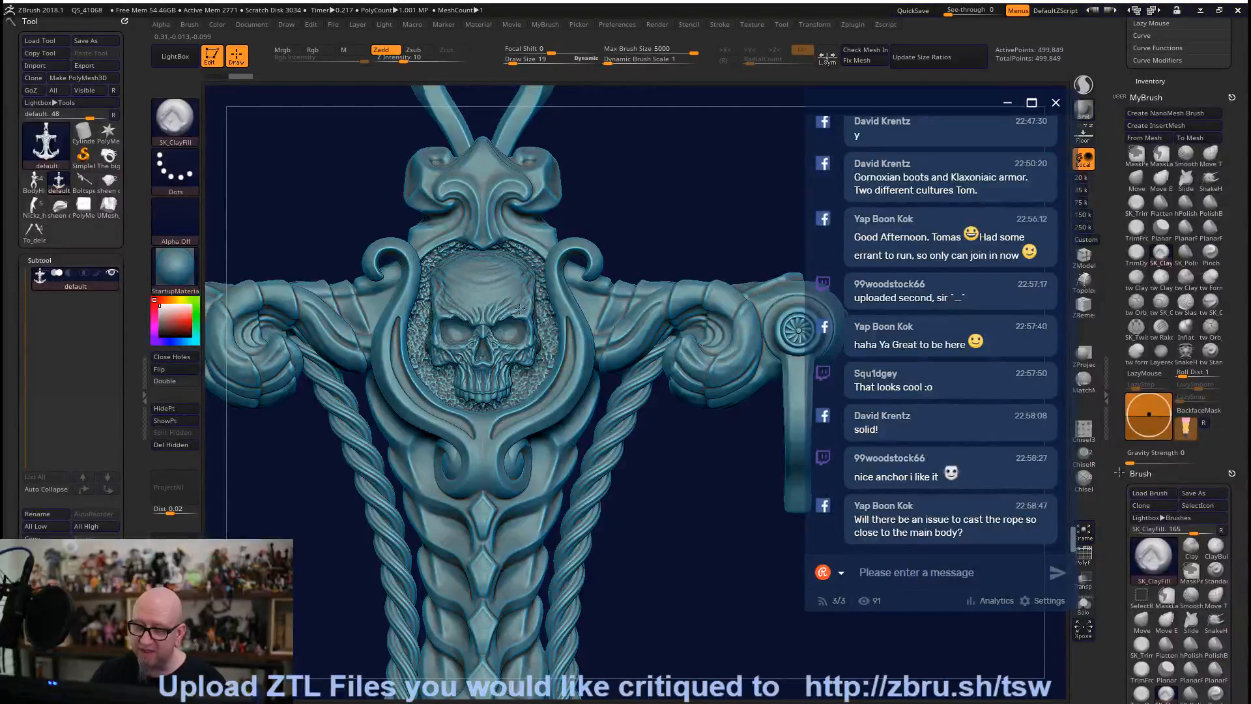
pyautogui.moveTo(445, 272)
pyautogui.mouseDown()
pyautogui.moveTo(439, 284)
pyautogui.moveTo(505, 284)
pyautogui.mouseUp()
pyautogui.moveTo(511, 357); pyautogui.dragTo(527, 358)
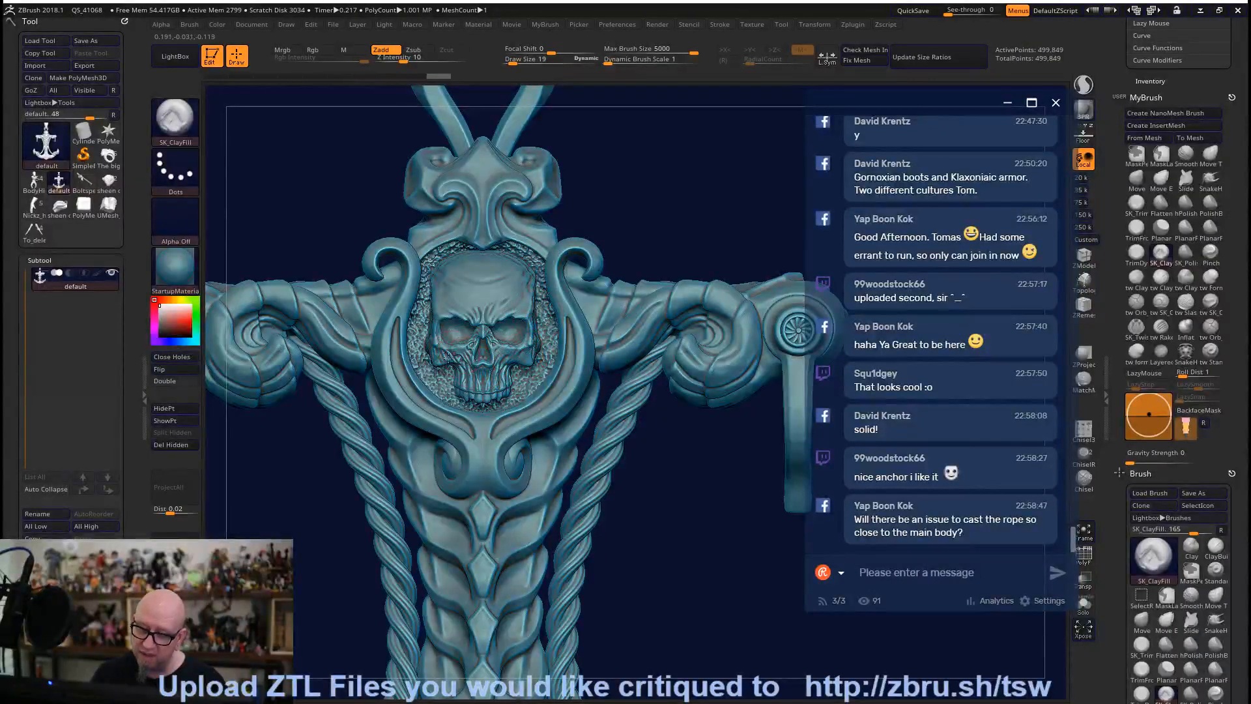
pyautogui.moveTo(448, 356); pyautogui.dragTo(500, 360)
pyautogui.keyDown('alt'); pyautogui.moveTo(635, 391); pyautogui.dragTo(641, 254); pyautogui.keyUp('alt')
pyautogui.moveTo(654, 602)
pyautogui.keyDown('alt'); pyautogui.mouseDown()
pyautogui.moveTo(672, 576)
pyautogui.moveTo(670, 593)
pyautogui.mouseUp(); pyautogui.keyUp('alt')
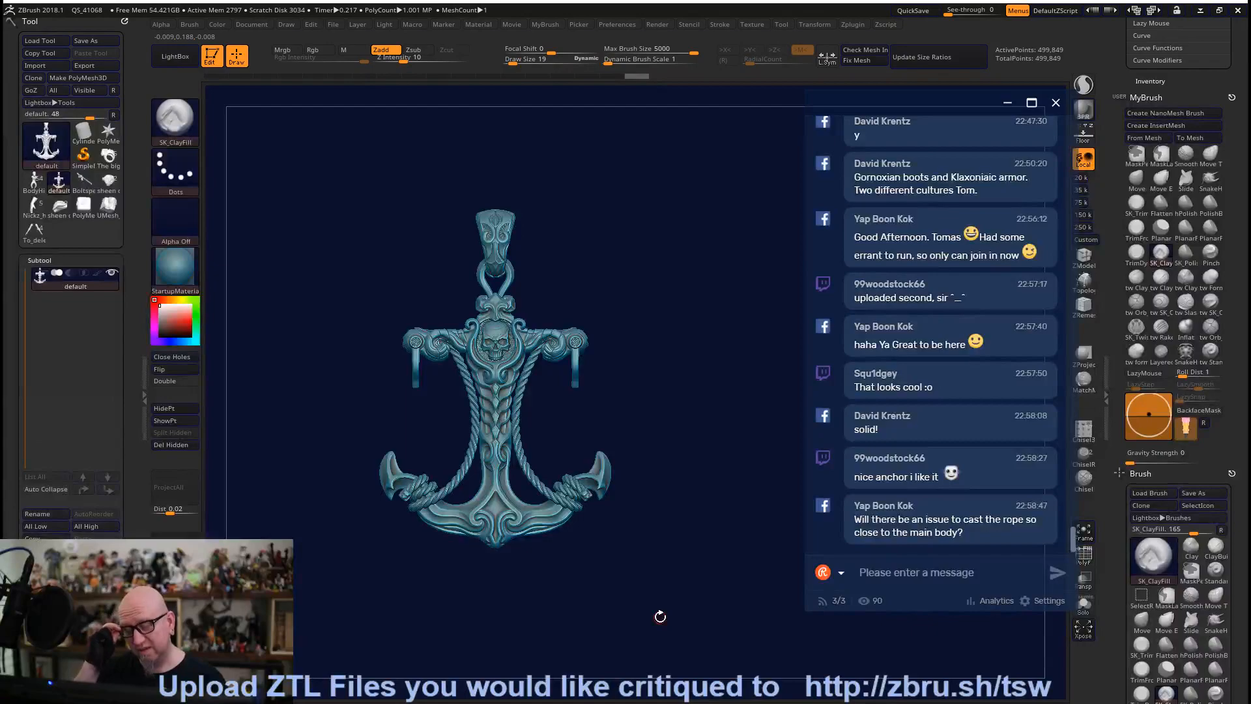
pyautogui.keyDown('alt'); pyautogui.moveTo(570, 619); pyautogui.dragTo(627, 621); pyautogui.keyUp('alt')
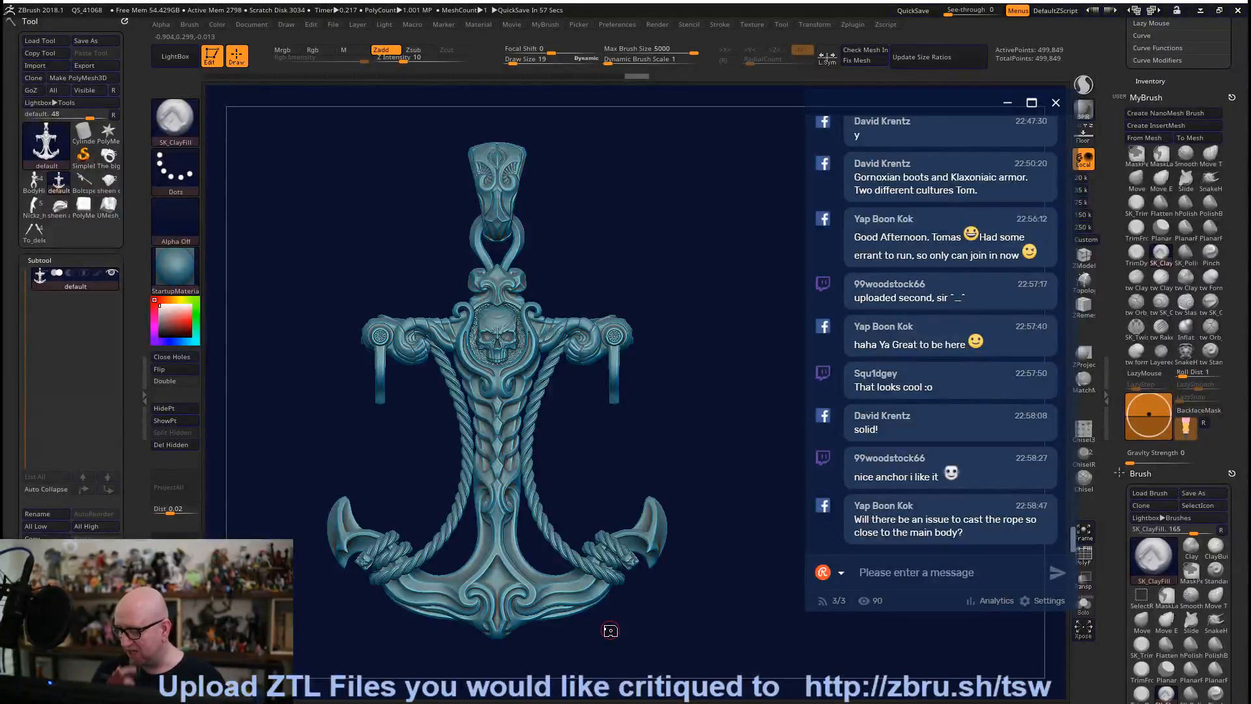
# Examine the ropes, shaft and compass medallion on the anchor's reverse, and compare the compass side with the skull side.
pyautogui.keyDown('alt'); pyautogui.moveTo(610, 630); pyautogui.dragTo(646, 340); pyautogui.keyUp('alt')
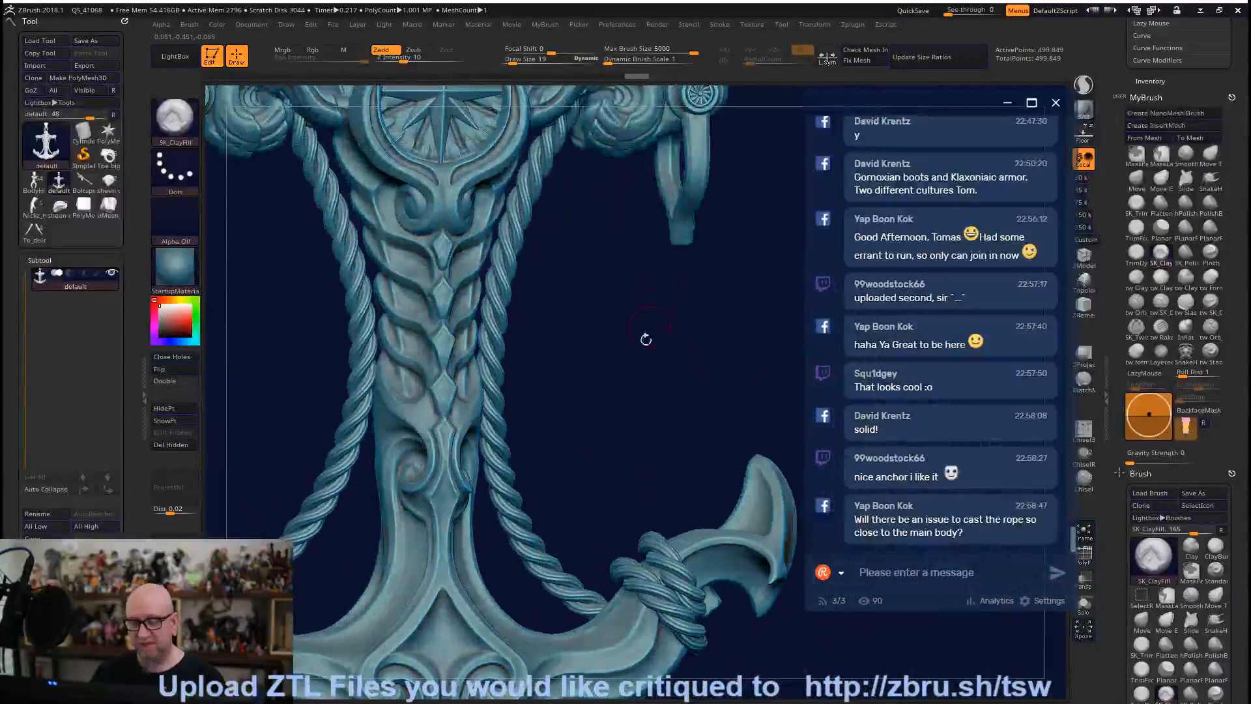
pyautogui.moveTo(656, 400); pyautogui.dragTo(641, 519)
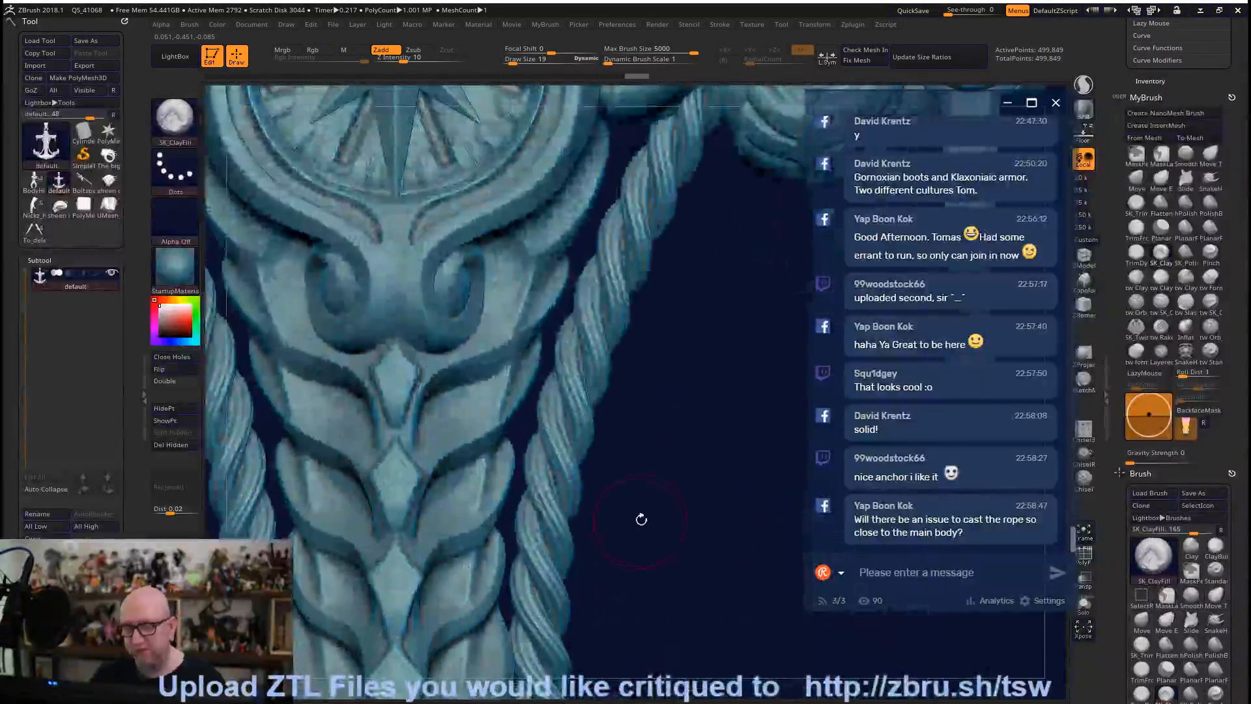
pyautogui.moveTo(689, 441); pyautogui.dragTo(669, 528)
pyautogui.press('f')
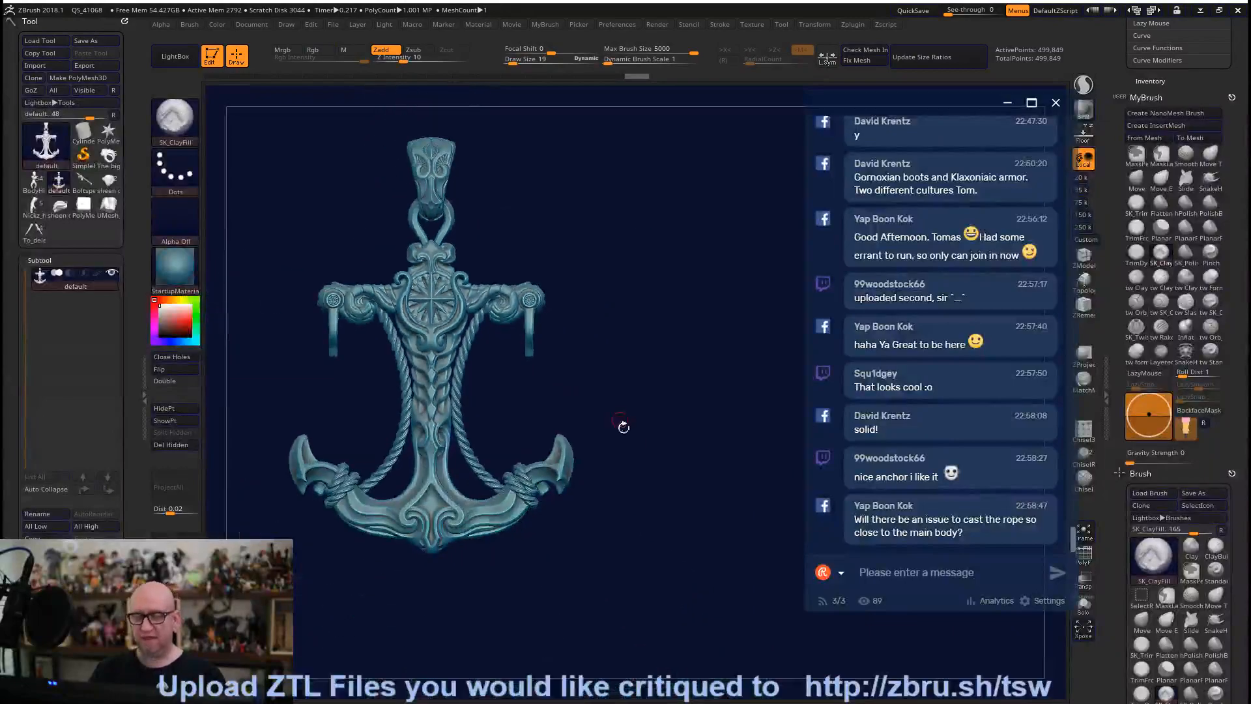
pyautogui.keyDown('alt'); pyautogui.moveTo(643, 460); pyautogui.dragTo(725, 531); pyautogui.keyUp('alt')
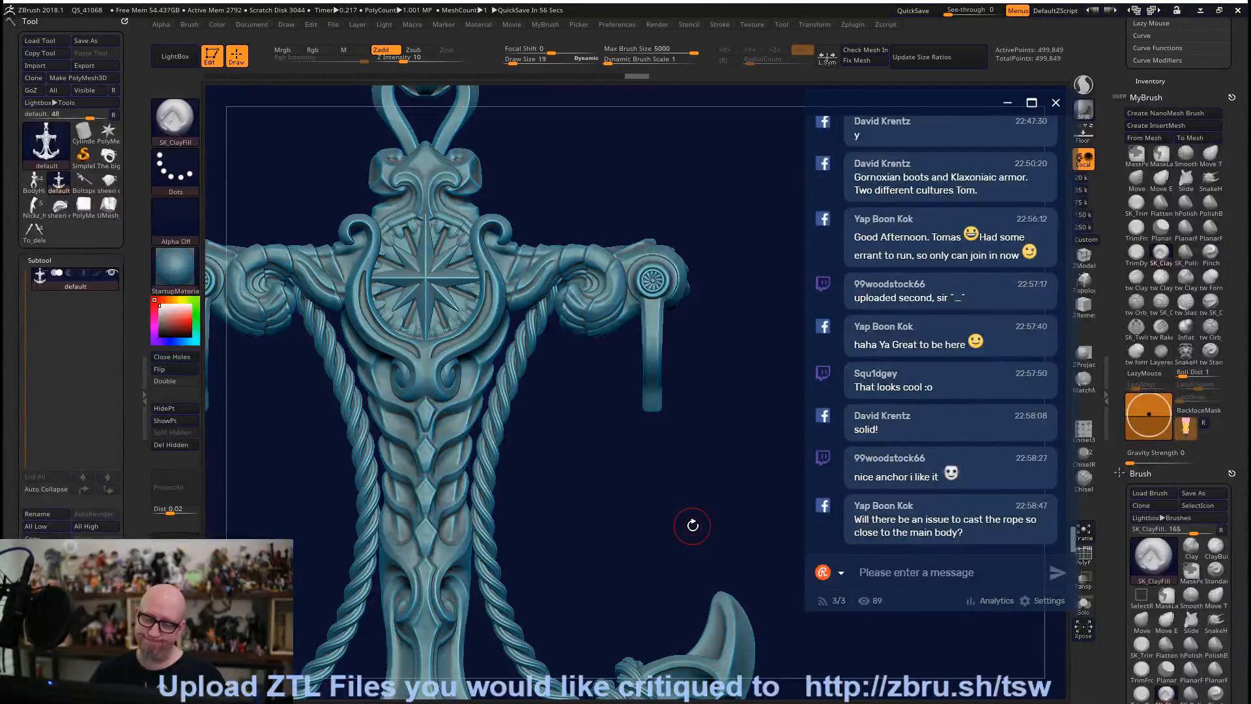
pyautogui.press('f')
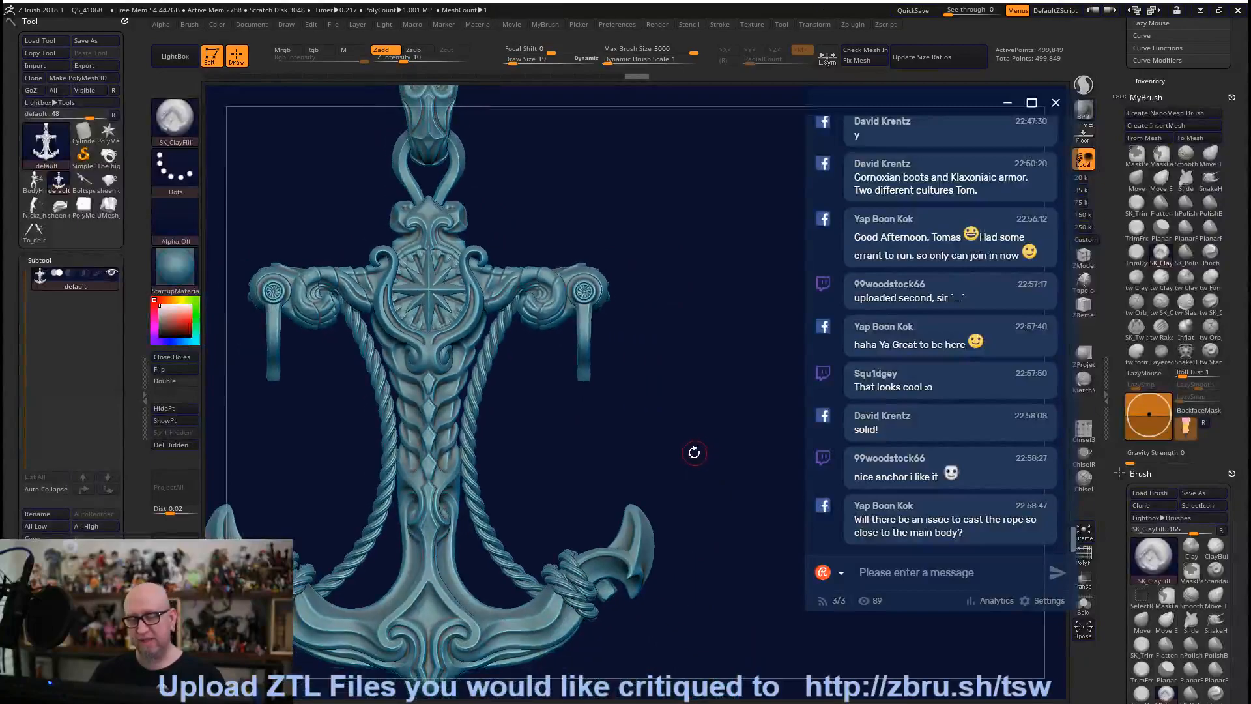
pyautogui.moveTo(739, 478); pyautogui.dragTo(607, 496)
pyautogui.keyDown('ctrl'); pyautogui.moveTo(688, 490); pyautogui.dragTo(661, 410, button='right'); pyautogui.keyUp('ctrl')
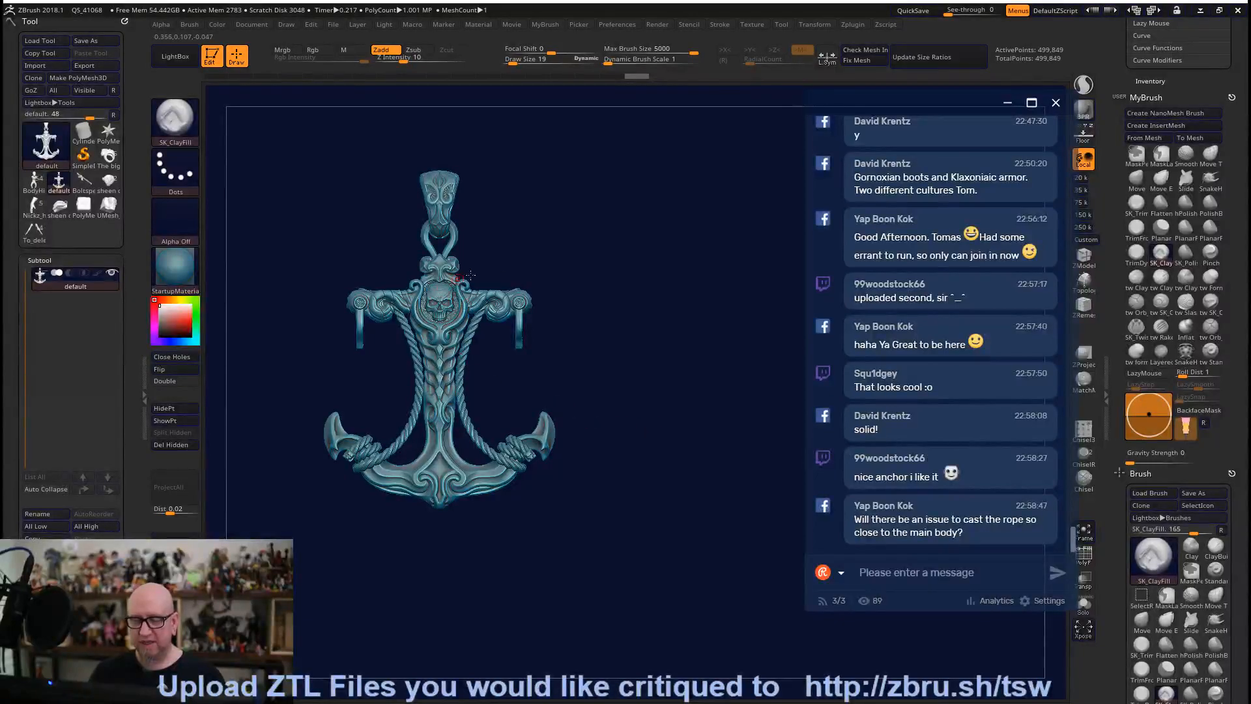
pyautogui.moveTo(710, 565); pyautogui.dragTo(575, 531)
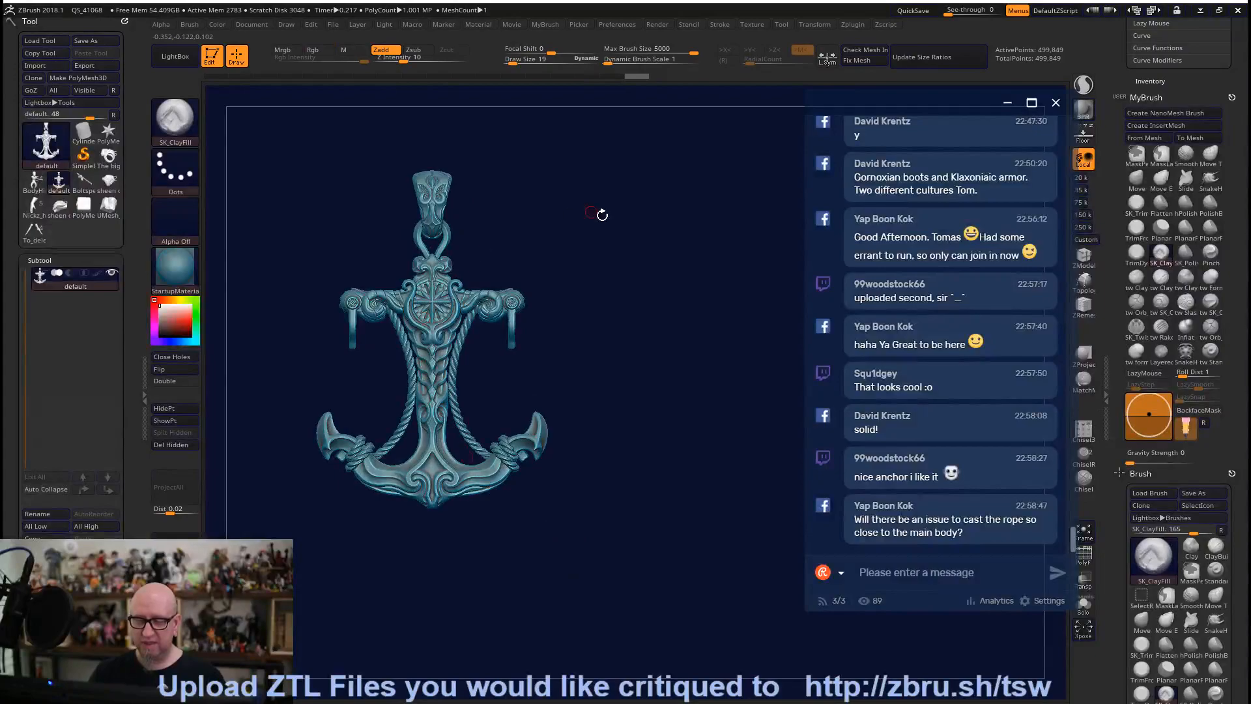
pyautogui.keyDown('ctrl'); pyautogui.moveTo(602, 215); pyautogui.dragTo(701, 592, button='right'); pyautogui.keyUp('ctrl')
pyautogui.moveTo(701, 592); pyautogui.dragTo(653, 572)
pyautogui.keyDown('alt'); pyautogui.moveTo(653, 573); pyautogui.dragTo(710, 523, button='right'); pyautogui.keyUp('alt')
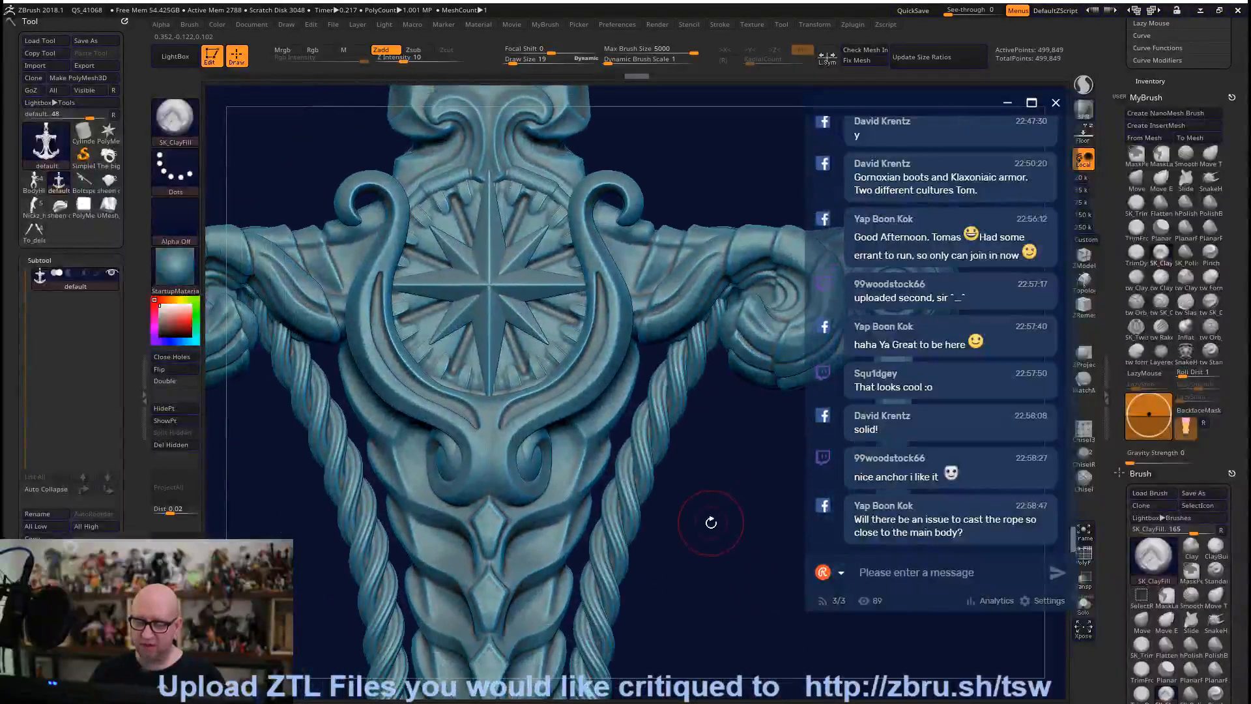
pyautogui.moveTo(710, 523); pyautogui.dragTo(653, 502)
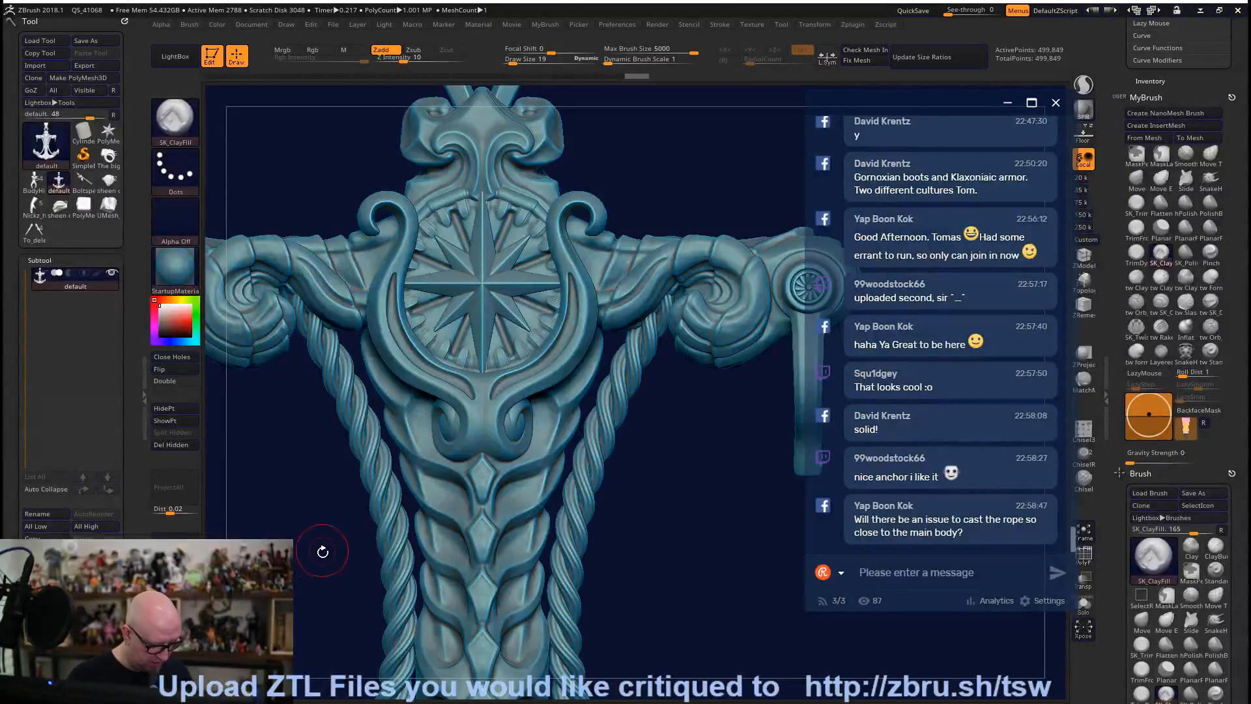
# Switch to Lazy Nezumi Pro, load the "ruler - ellipse" preset, enable it and centre the ruler on the compass star.
pyautogui.press('super')
pyautogui.click(327, 565)
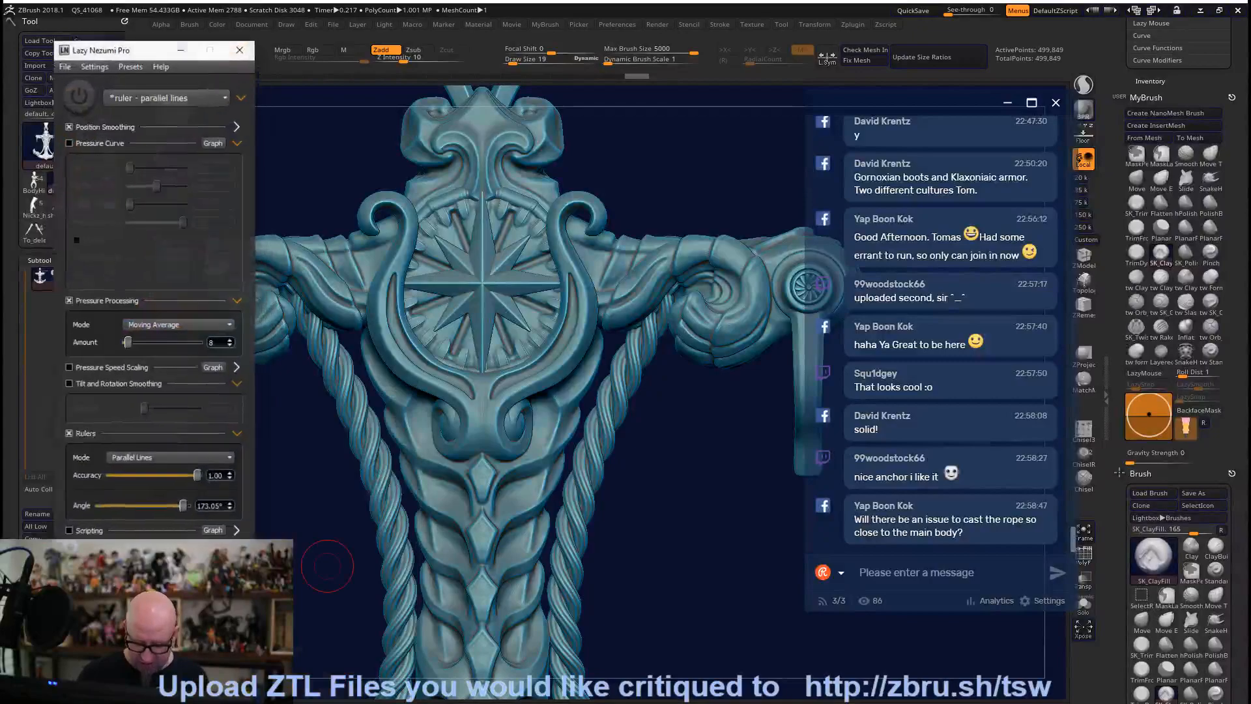
pyautogui.click(163, 94)
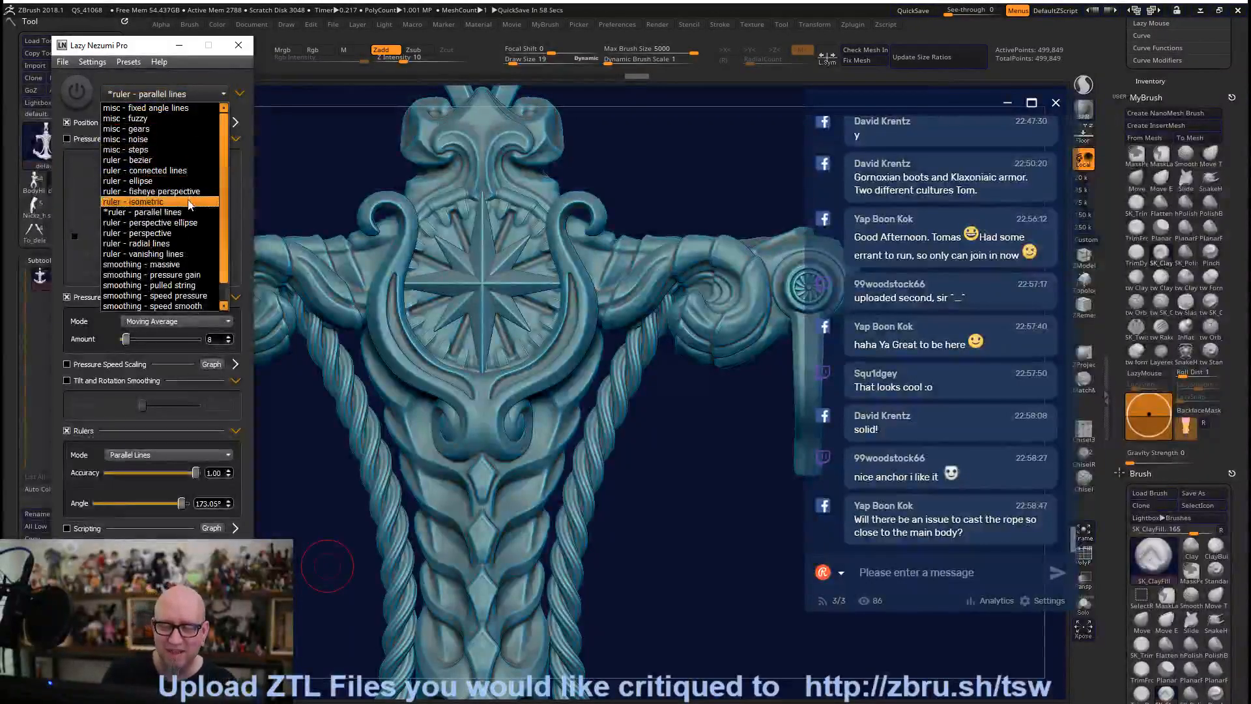
pyautogui.click(150, 180)
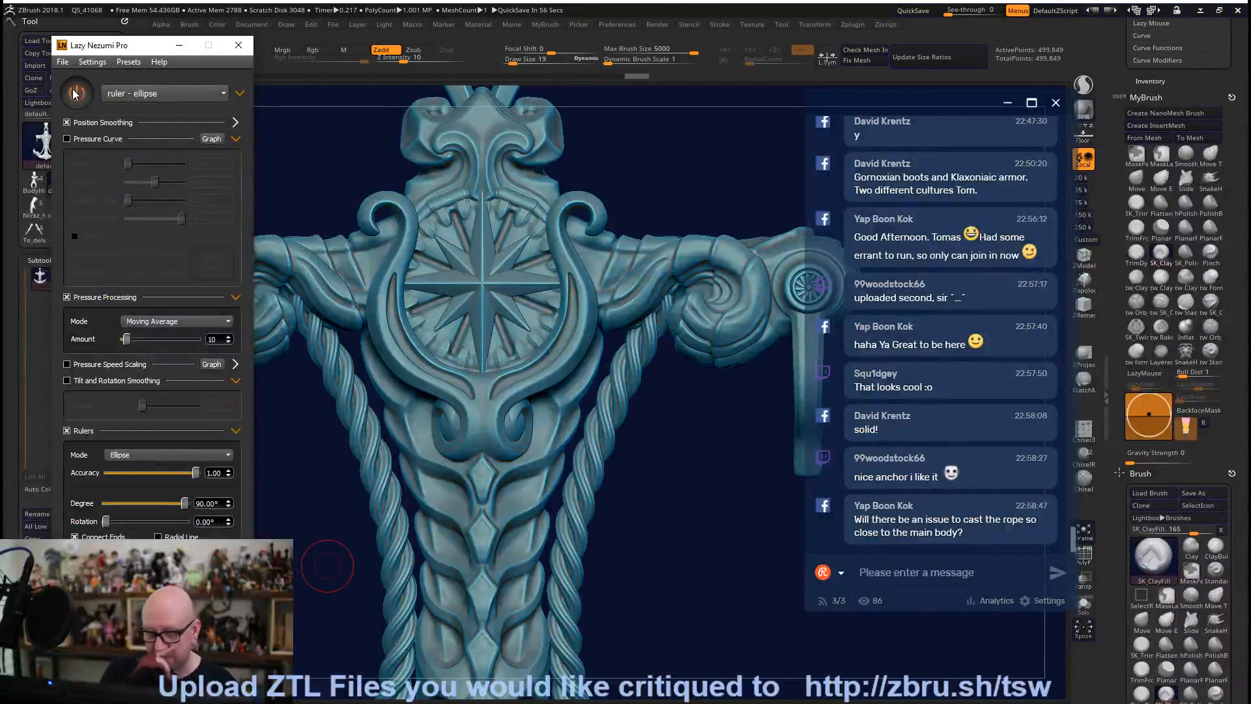
pyautogui.click(74, 90)
pyautogui.moveTo(482, 472); pyautogui.dragTo(812, 345)
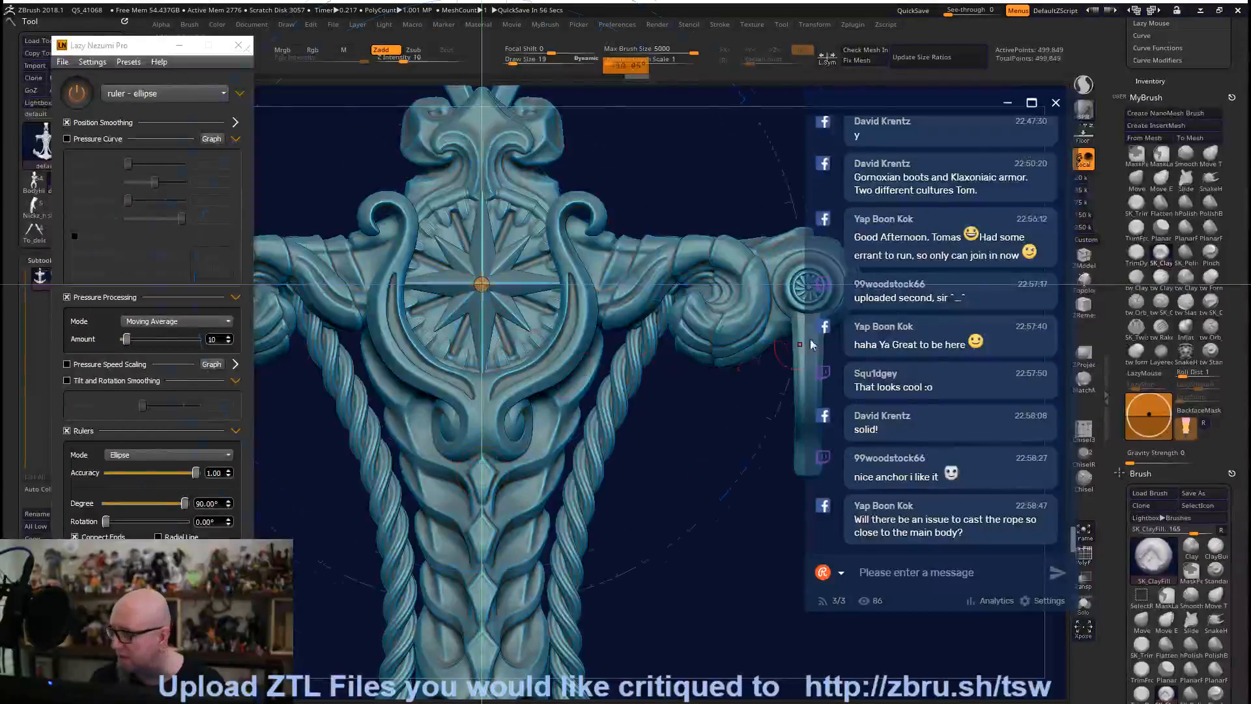
# Switch to the tw Orb_Cracks brush and try a curved groove along the upper compass rim.
pyautogui.click(1135, 301)
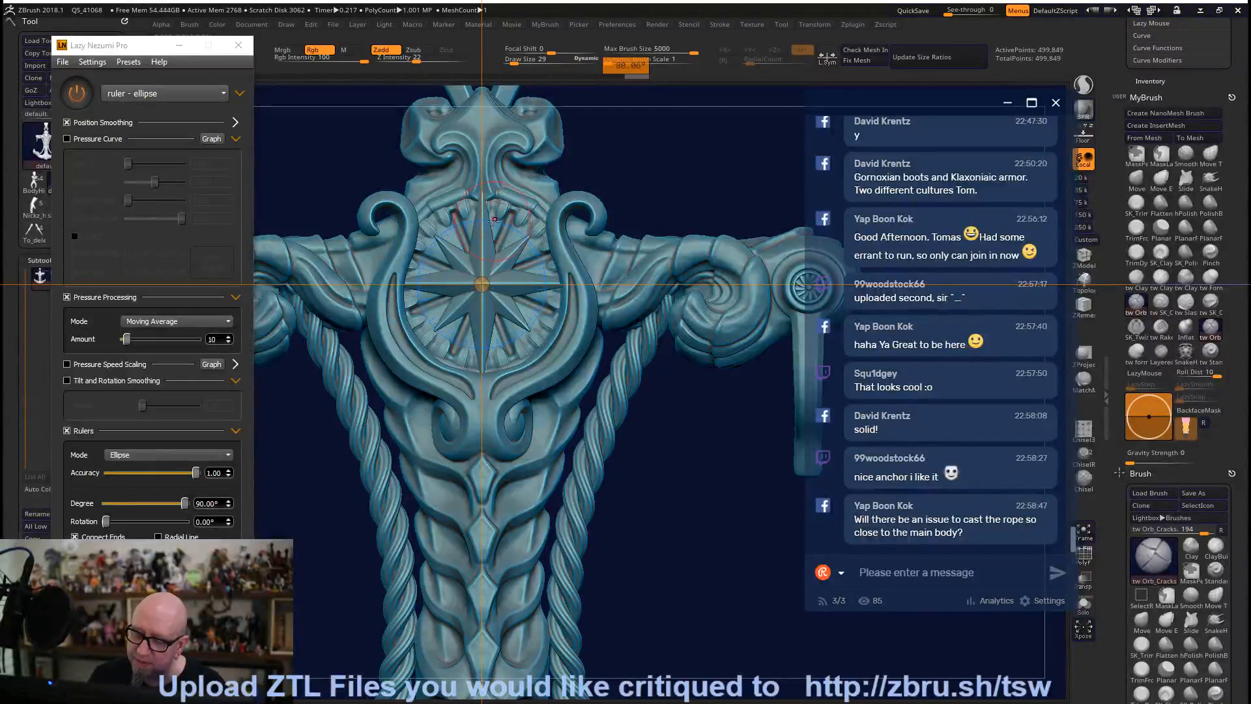
pyautogui.moveTo(494, 220); pyautogui.dragTo(517, 228)
pyautogui.hotkey('ctrl', 'z')
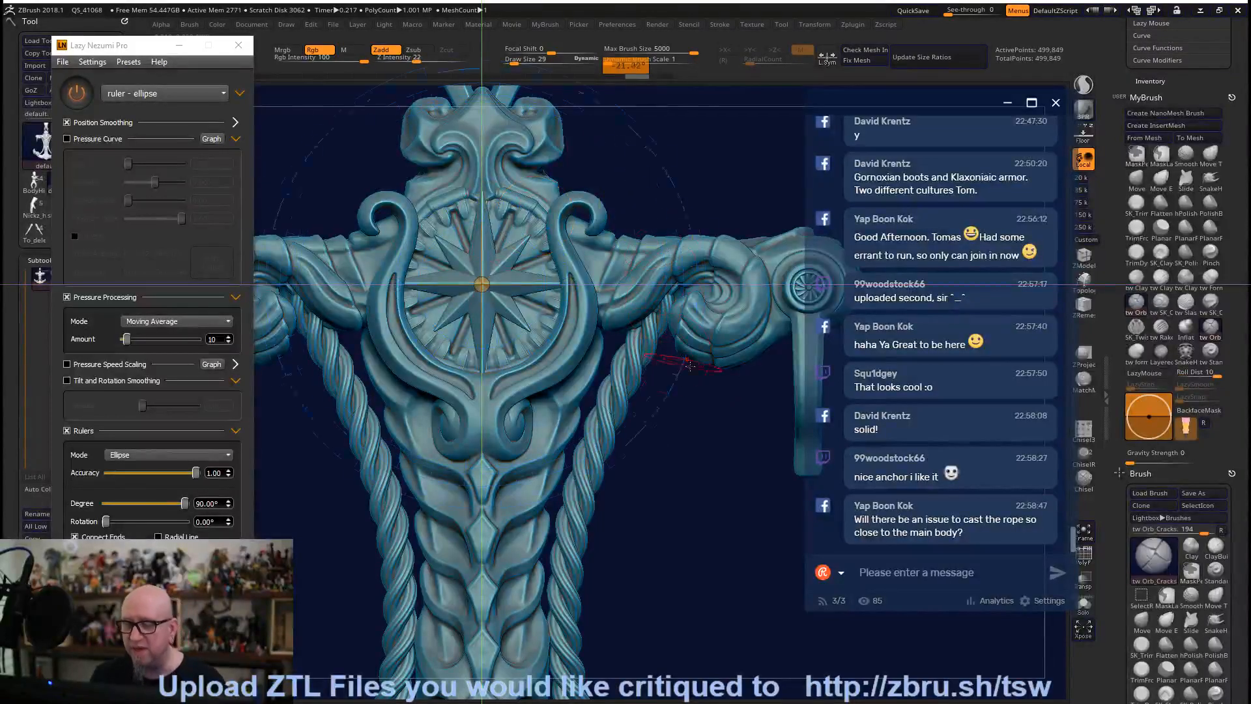
# Show the polyframe, enable Sculptris Pro and carve a circular groove around the compass star at Z Intensity 21 and Draw Size 4.
pyautogui.click(1084, 553)
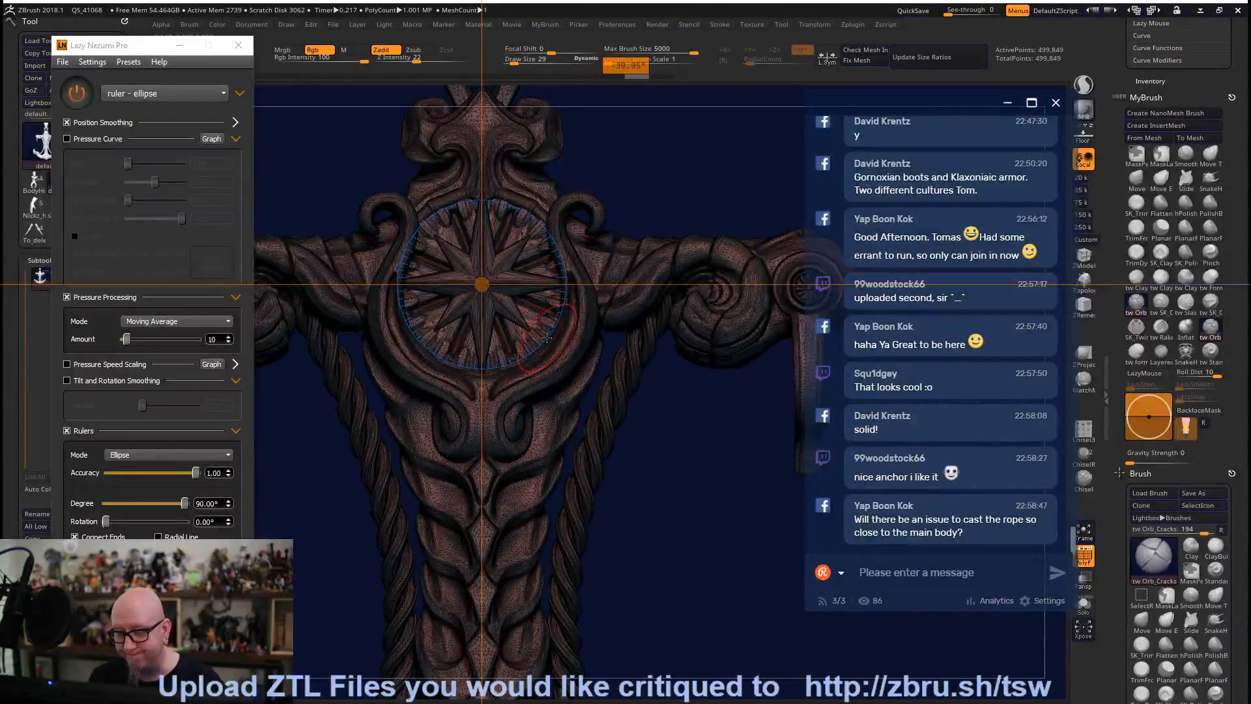
pyautogui.click(1083, 83)
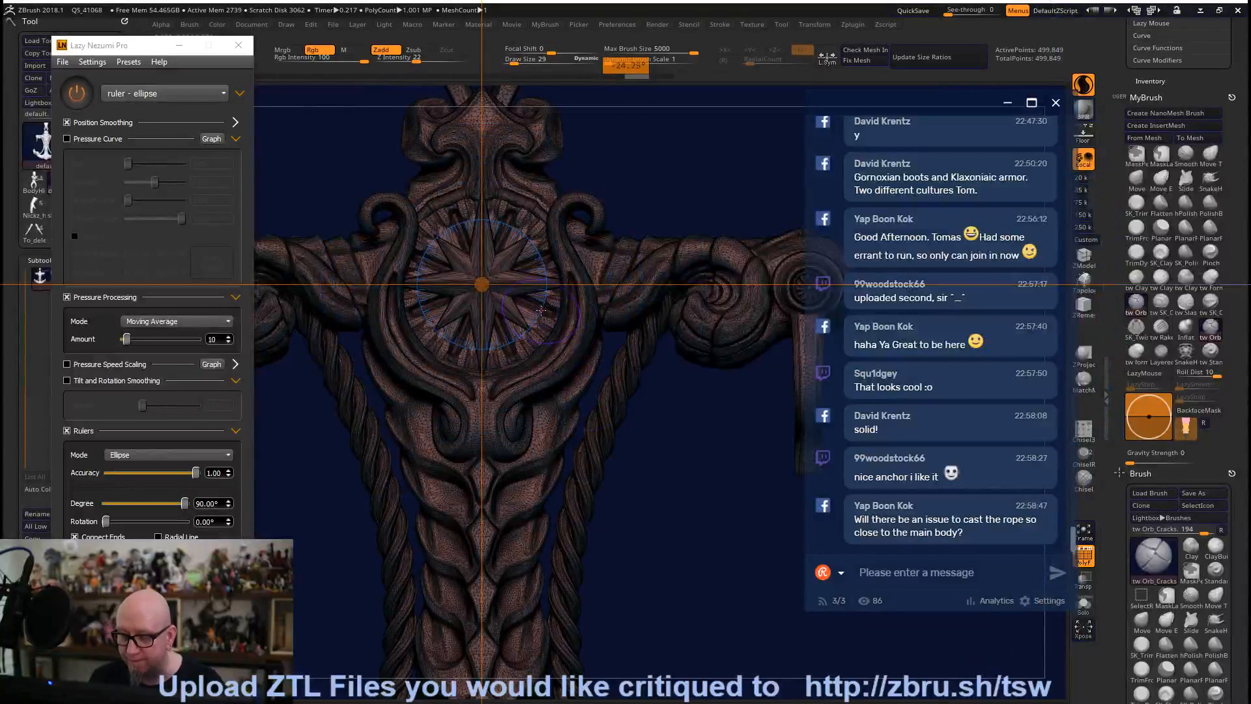
pyautogui.click(417, 59)
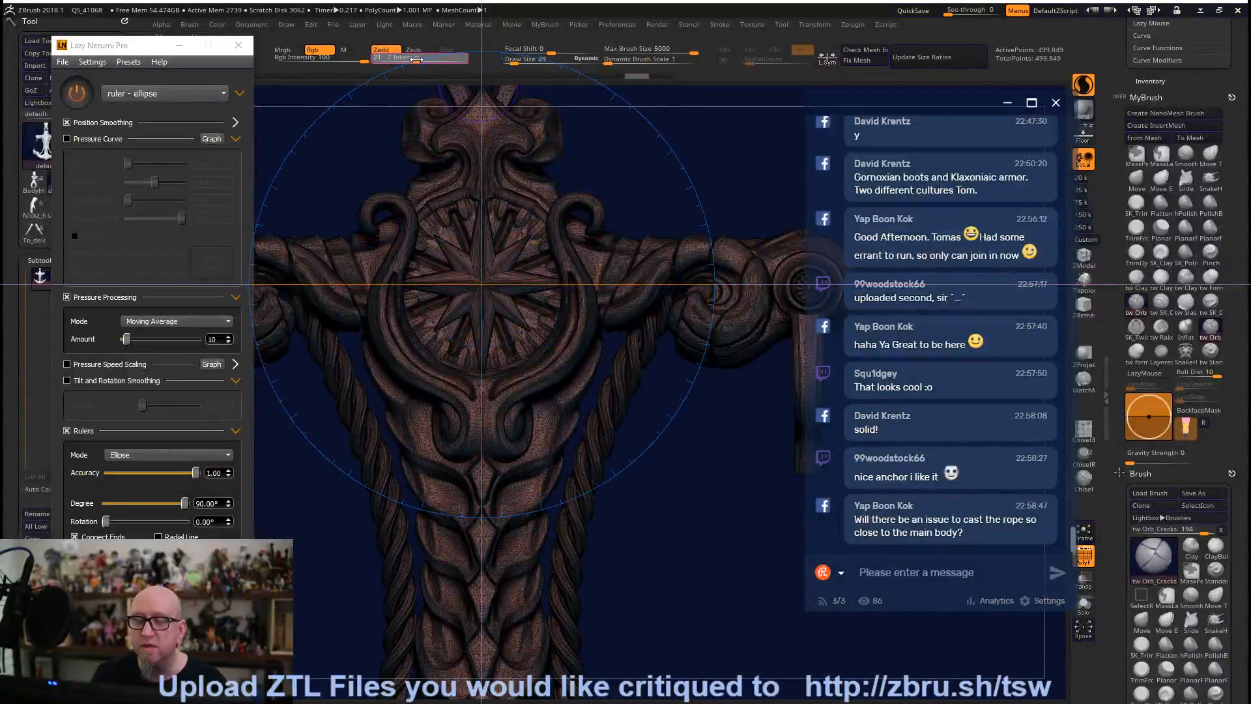
pyautogui.click(503, 60)
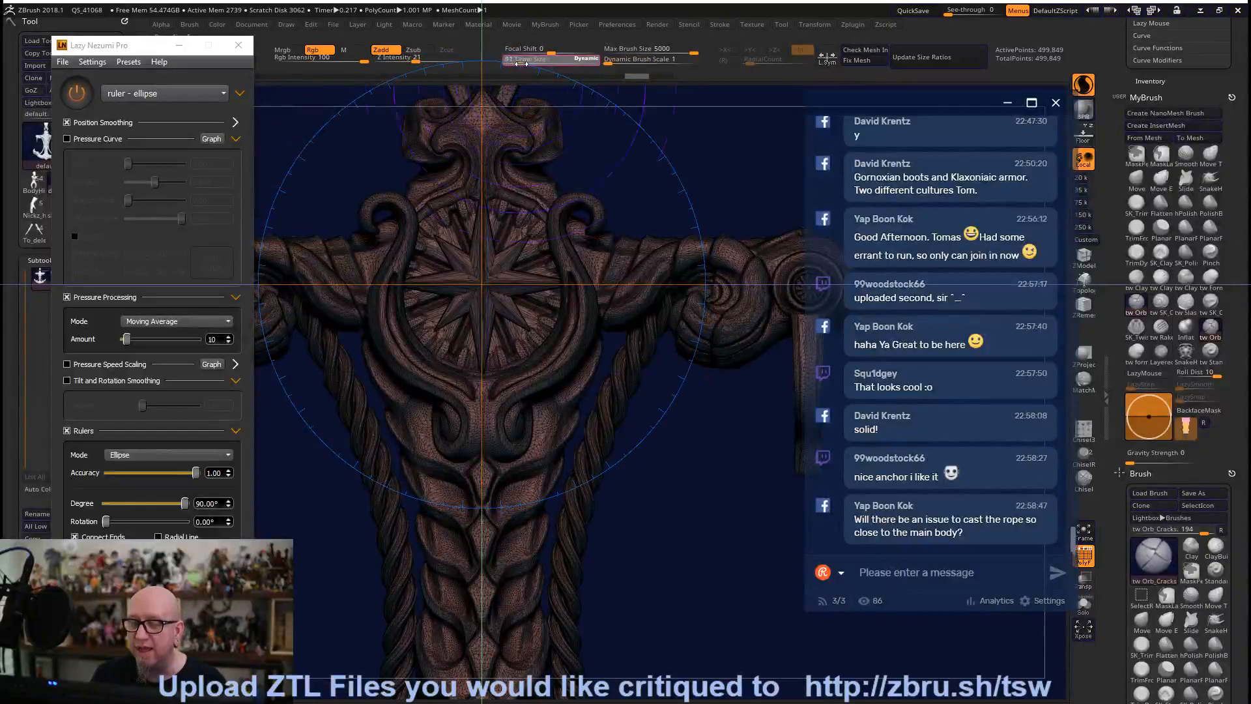
pyautogui.moveTo(521, 63); pyautogui.dragTo(506, 62)
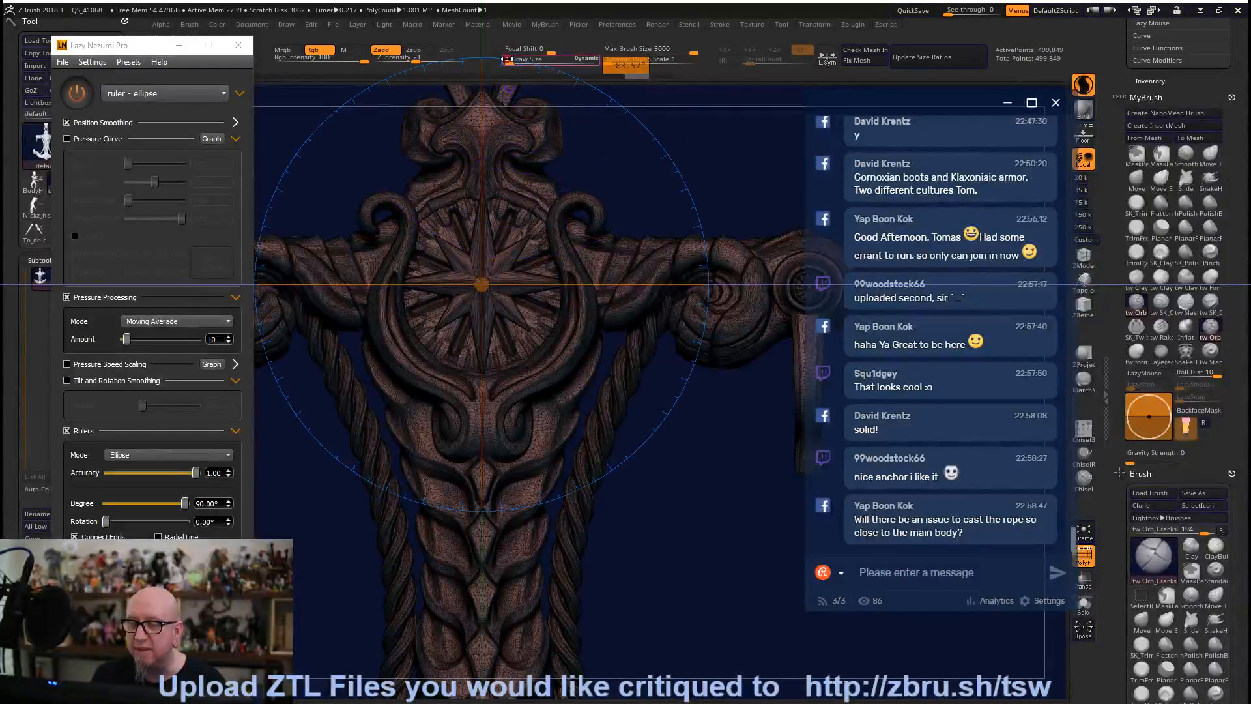
pyautogui.moveTo(547, 272)
pyautogui.mouseDown()
pyautogui.moveTo(523, 226)
pyautogui.moveTo(467, 217)
pyautogui.moveTo(430, 243)
pyautogui.moveTo(422, 312)
pyautogui.moveTo(489, 353)
pyautogui.moveTo(525, 336)
pyautogui.moveTo(558, 273)
pyautogui.mouseUp()
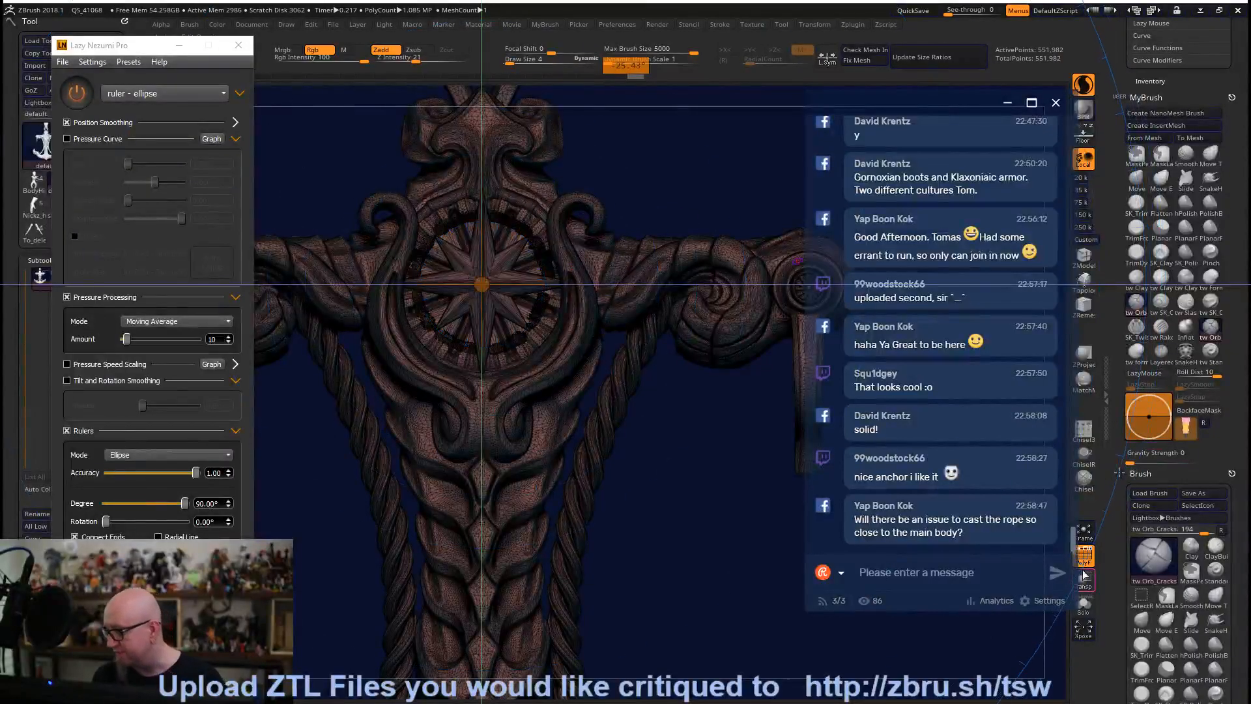
# Hide the polyframe and deepen the circular groove around the compass star at Z Intensity 33 and Draw Size 6.
pyautogui.click(1083, 554)
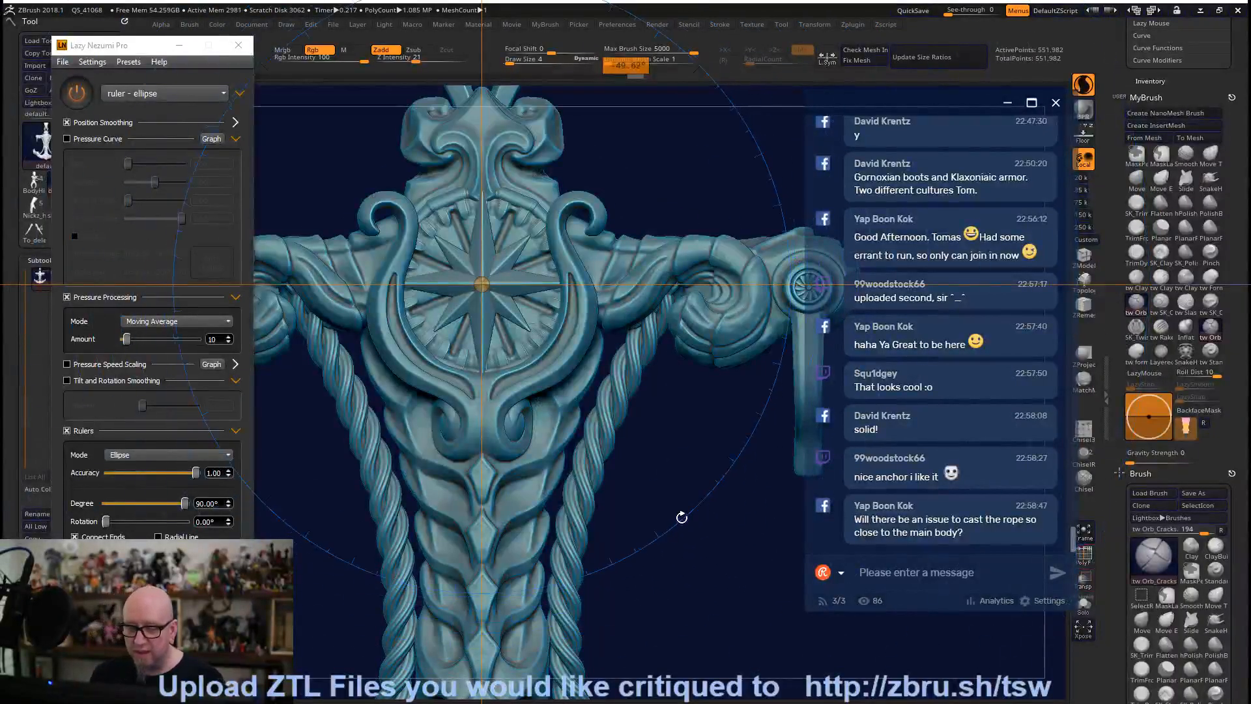
pyautogui.click(546, 293)
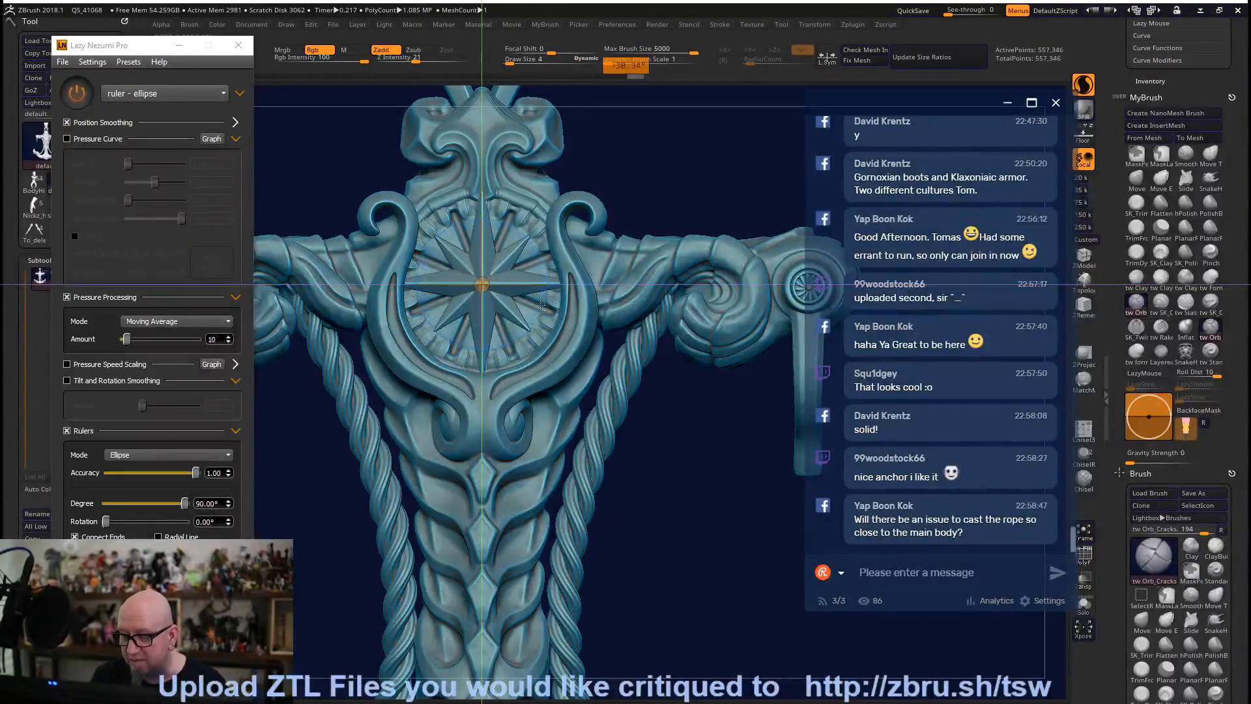
pyautogui.moveTo(420, 59); pyautogui.dragTo(426, 59)
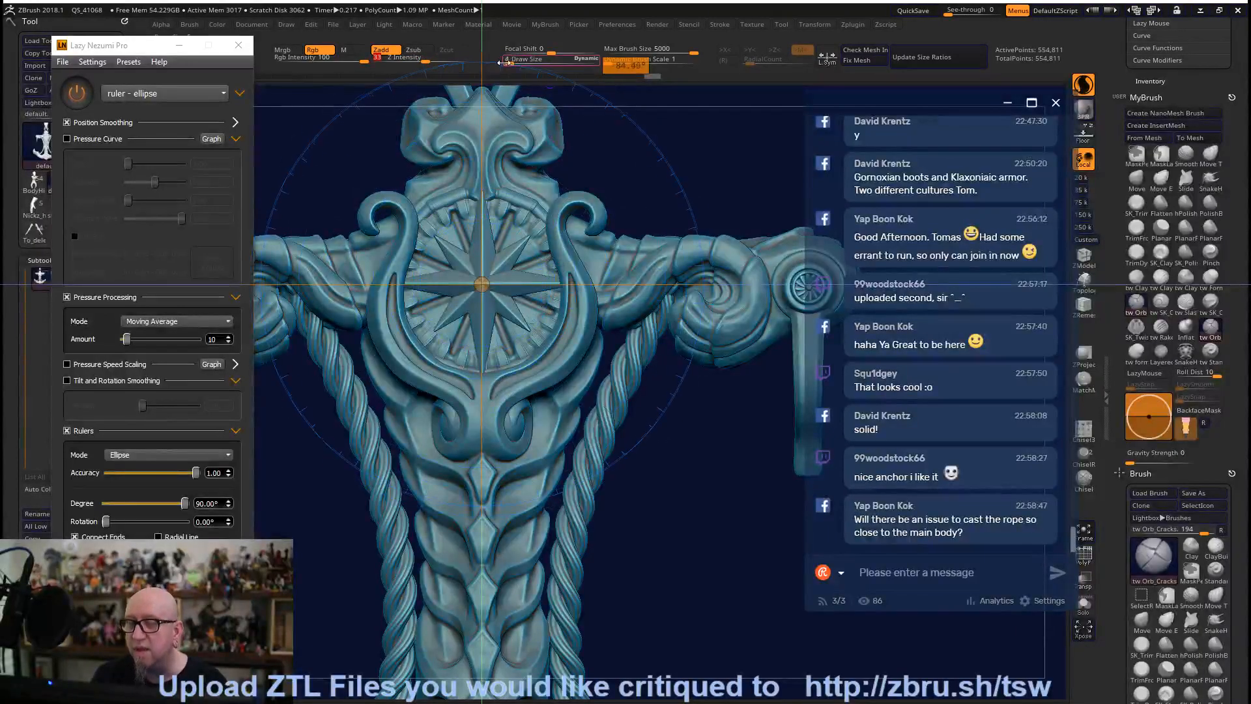
pyautogui.moveTo(500, 62); pyautogui.dragTo(506, 60)
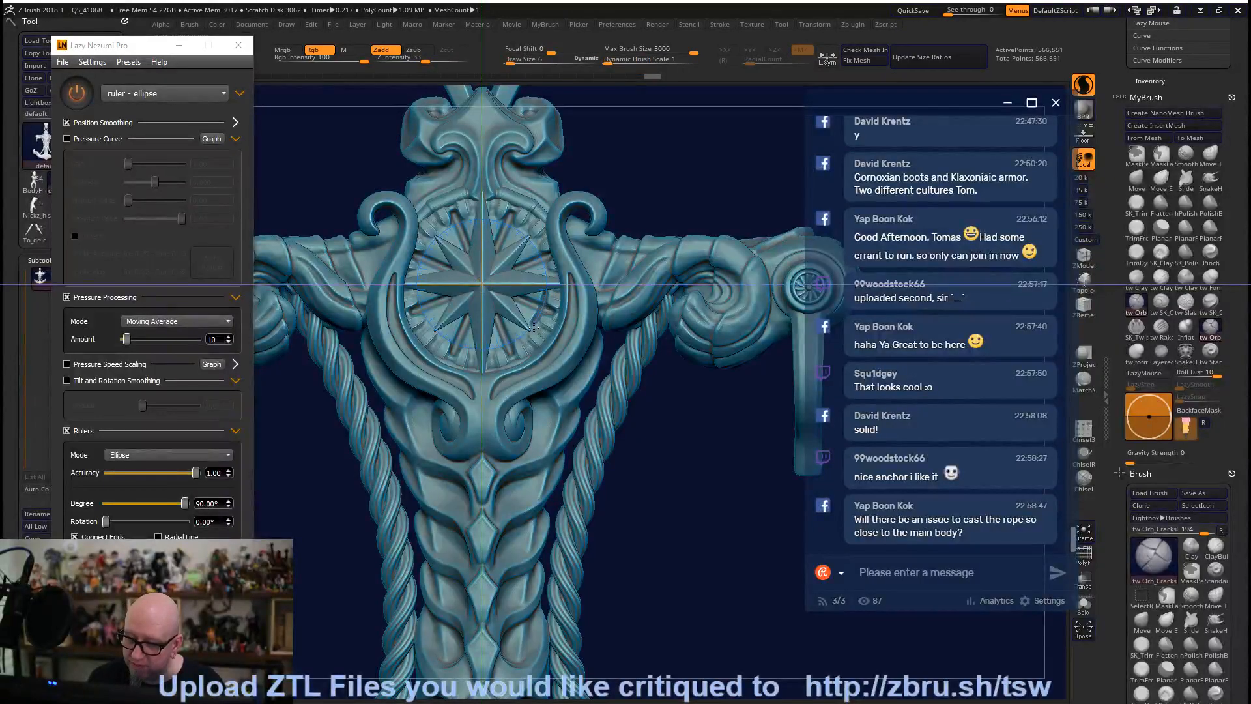
pyautogui.moveTo(533, 328)
pyautogui.mouseDown()
pyautogui.moveTo(468, 352)
pyautogui.moveTo(429, 325)
pyautogui.moveTo(420, 262)
pyautogui.moveTo(417, 275)
pyautogui.moveTo(437, 235)
pyautogui.moveTo(488, 220)
pyautogui.moveTo(537, 251)
pyautogui.moveTo(544, 239)
pyautogui.moveTo(529, 243)
pyautogui.moveTo(551, 332)
pyautogui.mouseUp()
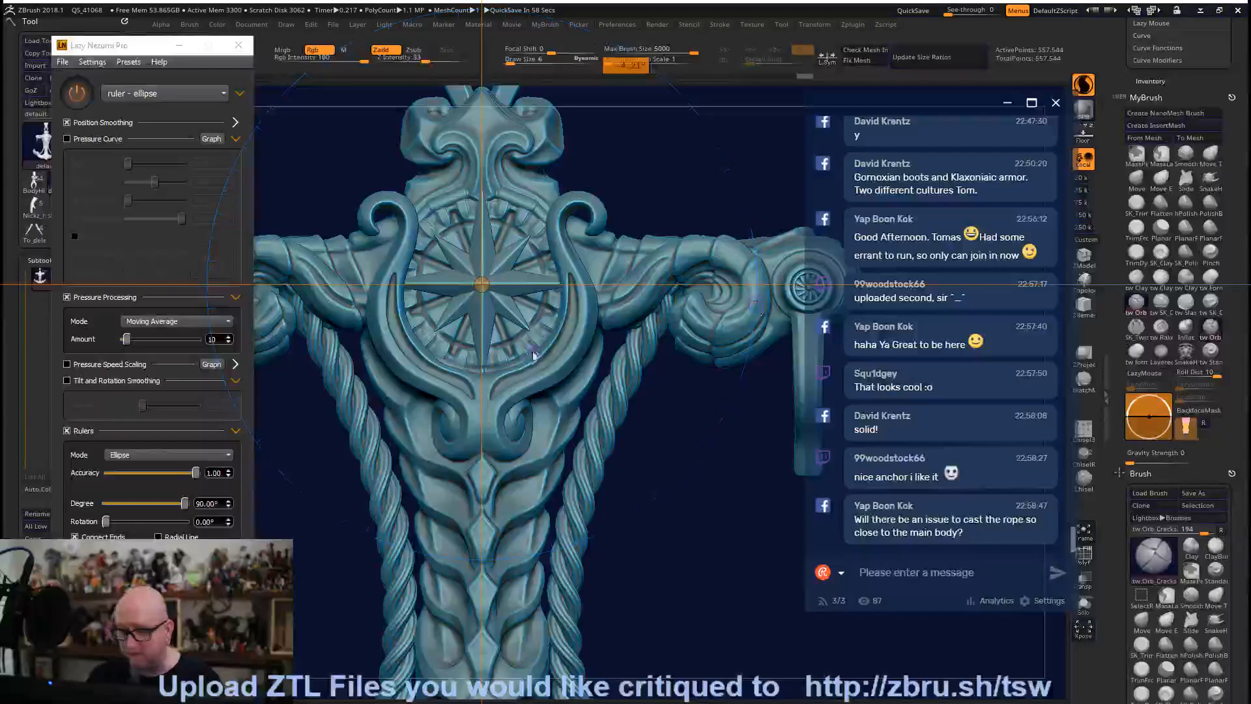
pyautogui.moveTo(540, 347); pyautogui.dragTo(536, 350)
pyautogui.moveTo(449, 364); pyautogui.dragTo(419, 333)
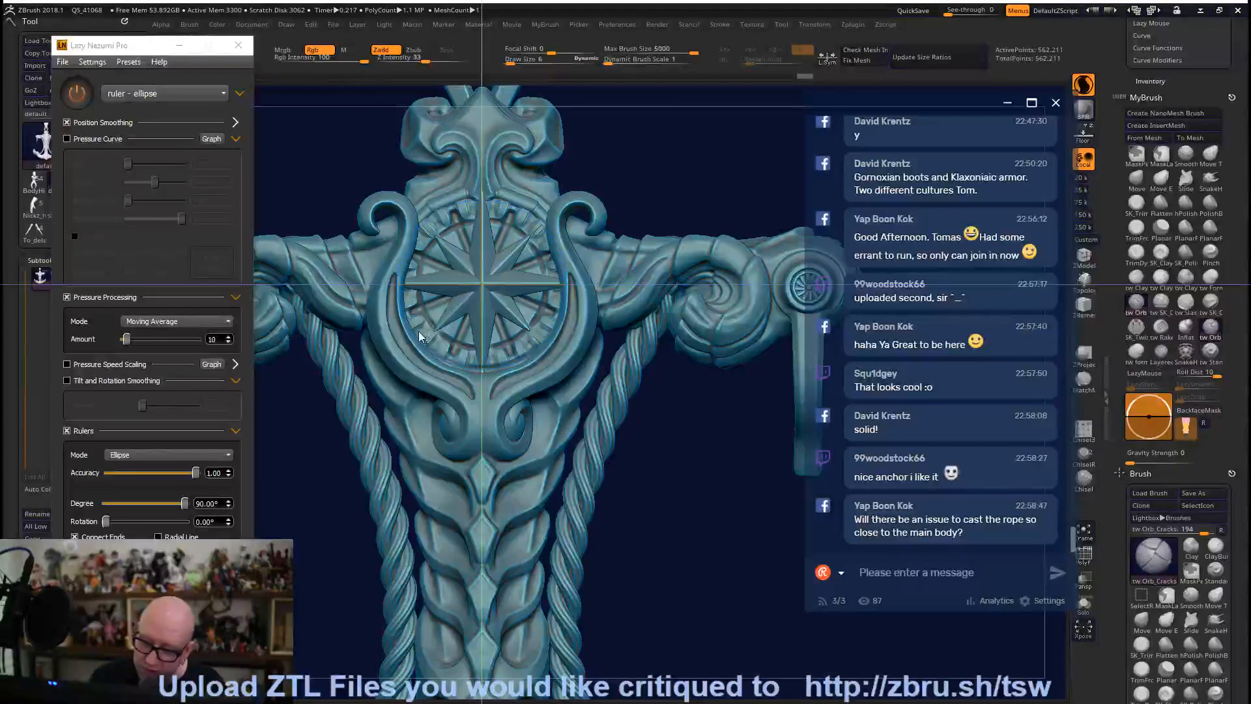
pyautogui.moveTo(507, 362); pyautogui.dragTo(561, 304)
pyautogui.hotkey('ctrl', 'z')
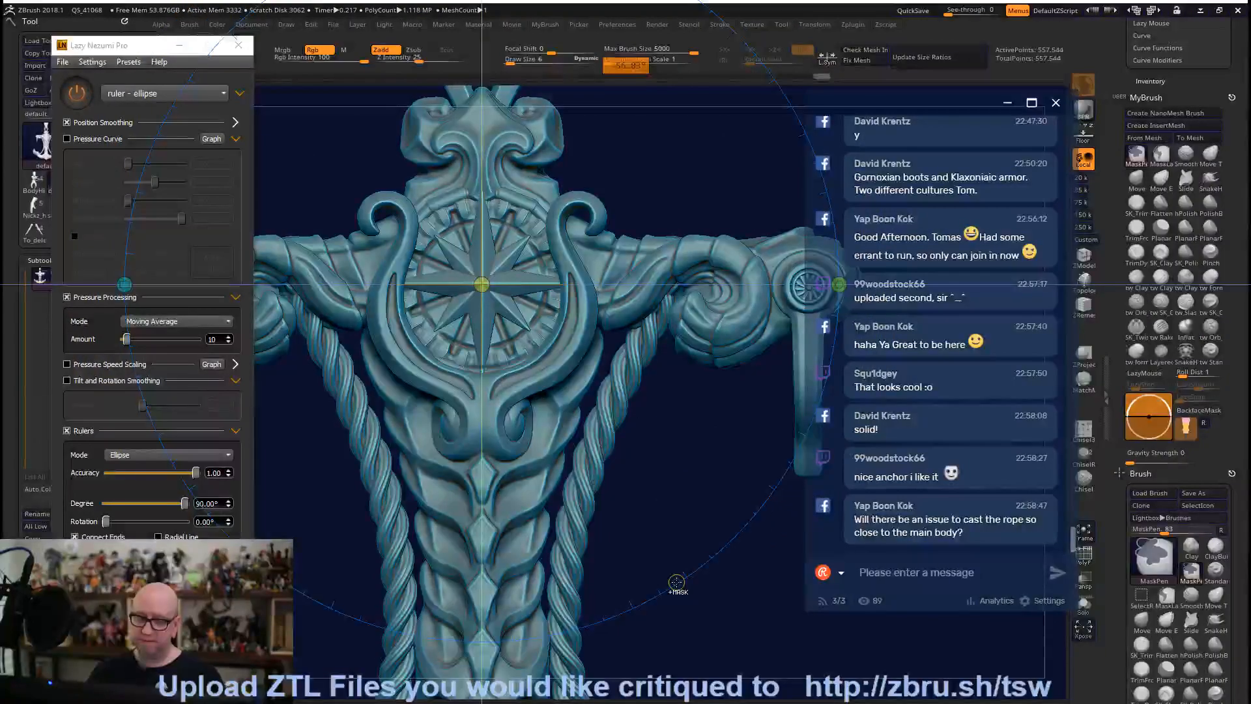
# Carve the circular groove around the compass's spokes along the ellipse ruler, and switch the ruler off.
pyautogui.moveTo(623, 483); pyautogui.dragTo(558, 334)
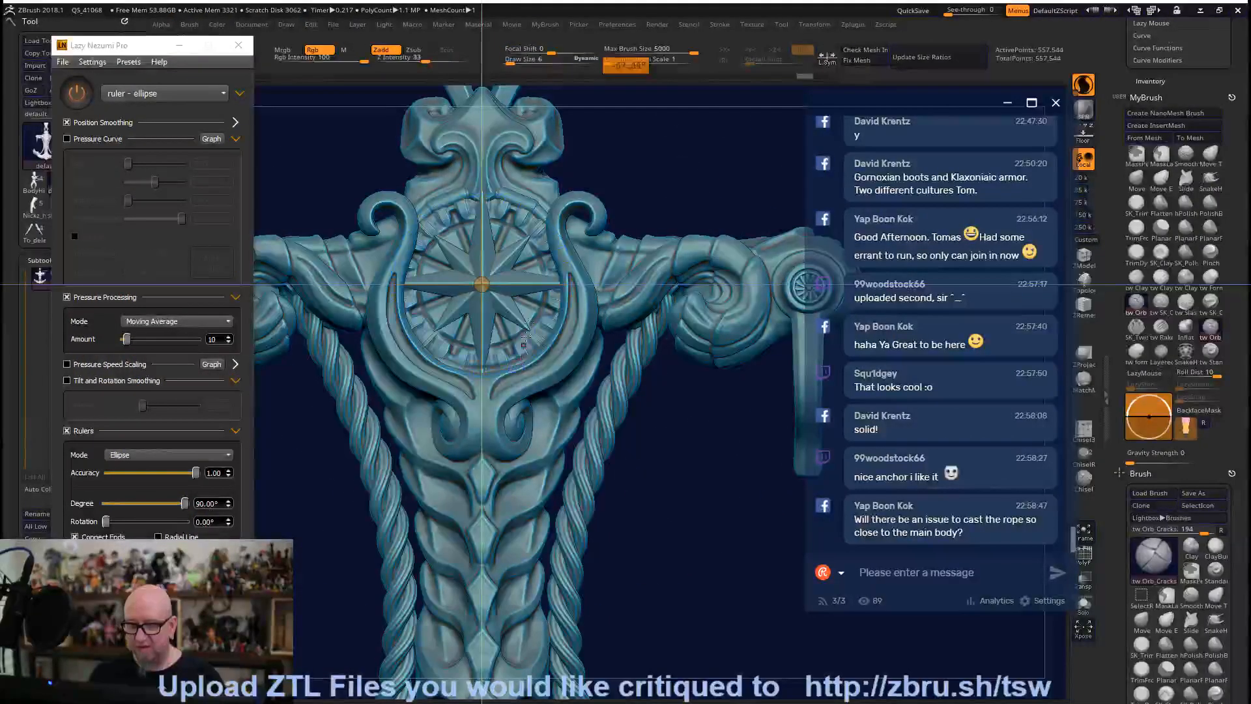
pyautogui.moveTo(529, 298)
pyautogui.mouseDown()
pyautogui.moveTo(495, 334)
pyautogui.moveTo(439, 314)
pyautogui.moveTo(436, 272)
pyautogui.moveTo(371, 195)
pyautogui.moveTo(599, 580)
pyautogui.moveTo(584, 557)
pyautogui.moveTo(560, 362)
pyautogui.mouseUp()
pyautogui.moveTo(441, 211)
pyautogui.mouseDown()
pyautogui.moveTo(473, 197)
pyautogui.moveTo(523, 207)
pyautogui.moveTo(547, 229)
pyautogui.mouseUp()
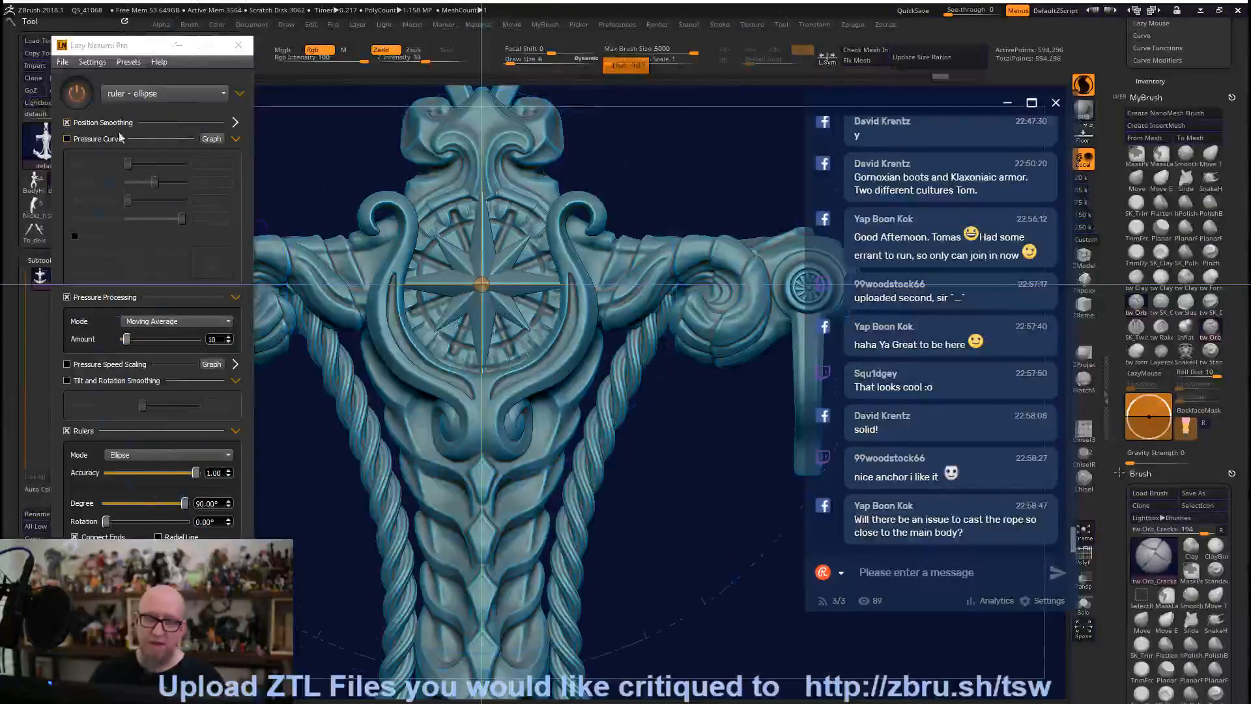
pyautogui.click(77, 93)
# Frame the whole anchor and compare the compass before and after the new grooves using the undo history.
pyautogui.press('f')
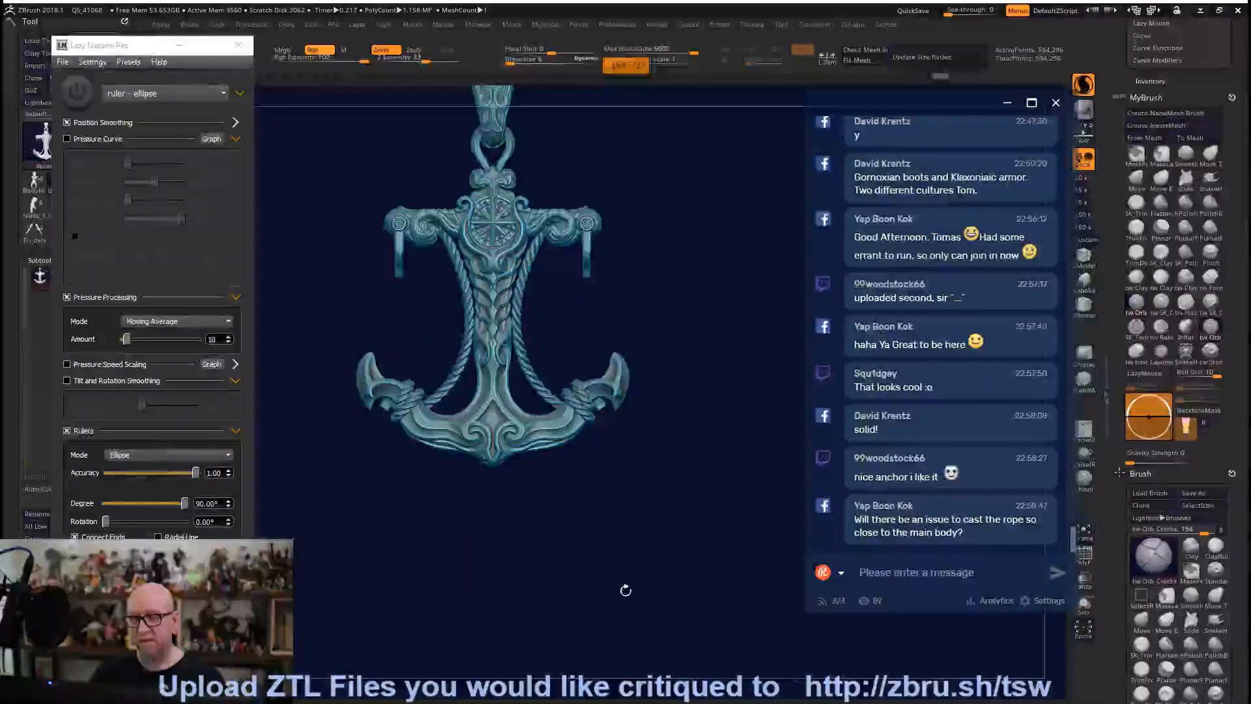
pyautogui.moveTo(626, 588)
pyautogui.mouseDown()
pyautogui.moveTo(589, 631)
pyautogui.moveTo(603, 644)
pyautogui.moveTo(628, 576)
pyautogui.moveTo(625, 619)
pyautogui.moveTo(624, 607)
pyautogui.mouseUp()
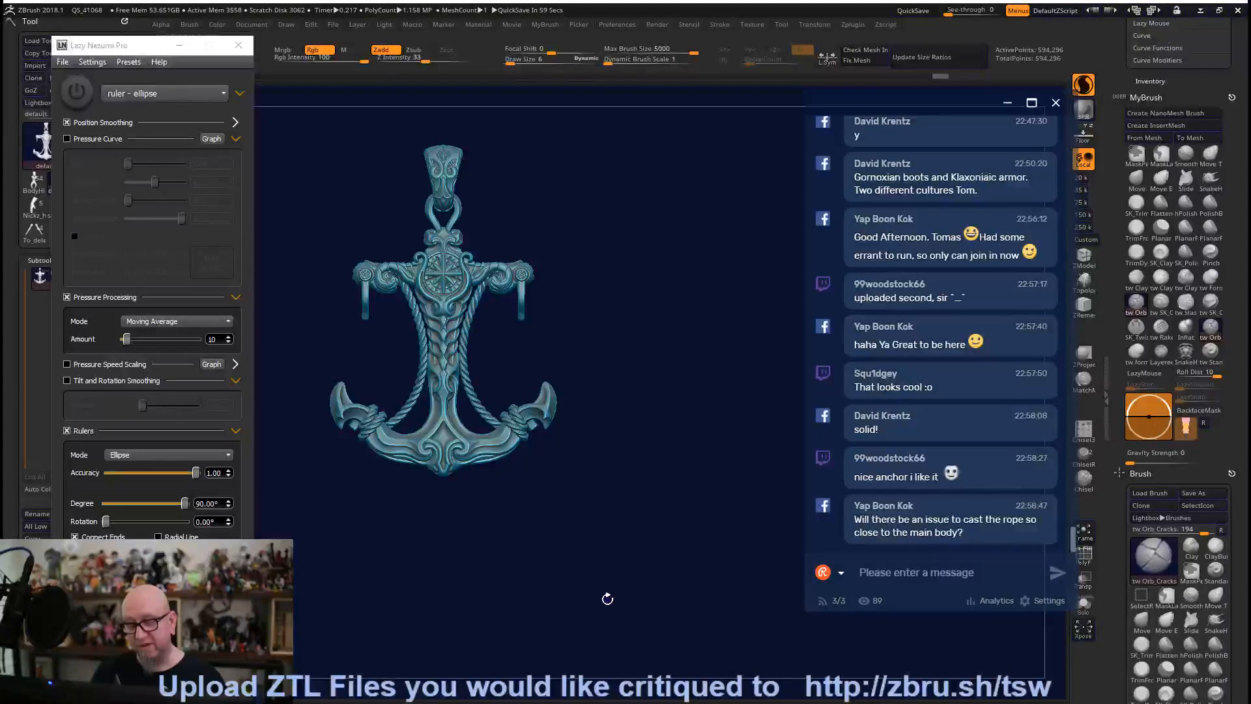
pyautogui.moveTo(607, 598); pyautogui.dragTo(724, 492)
pyautogui.press('ctrl')
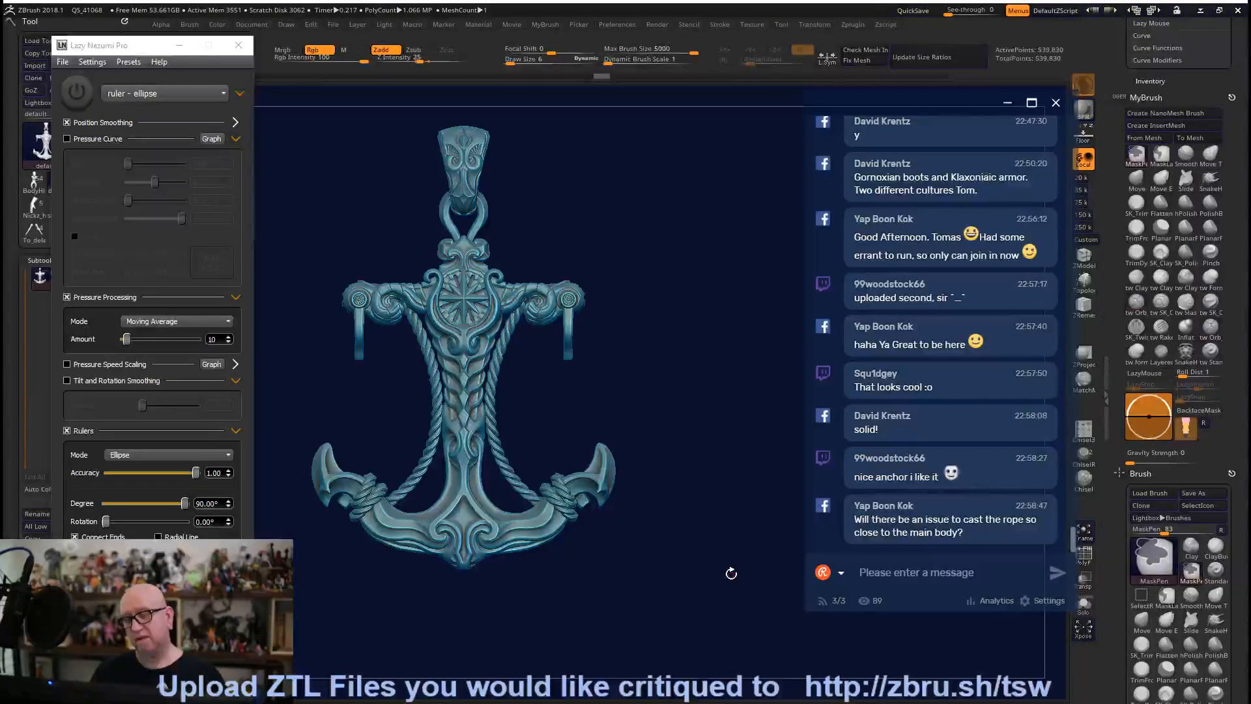
pyautogui.press('ctrl')
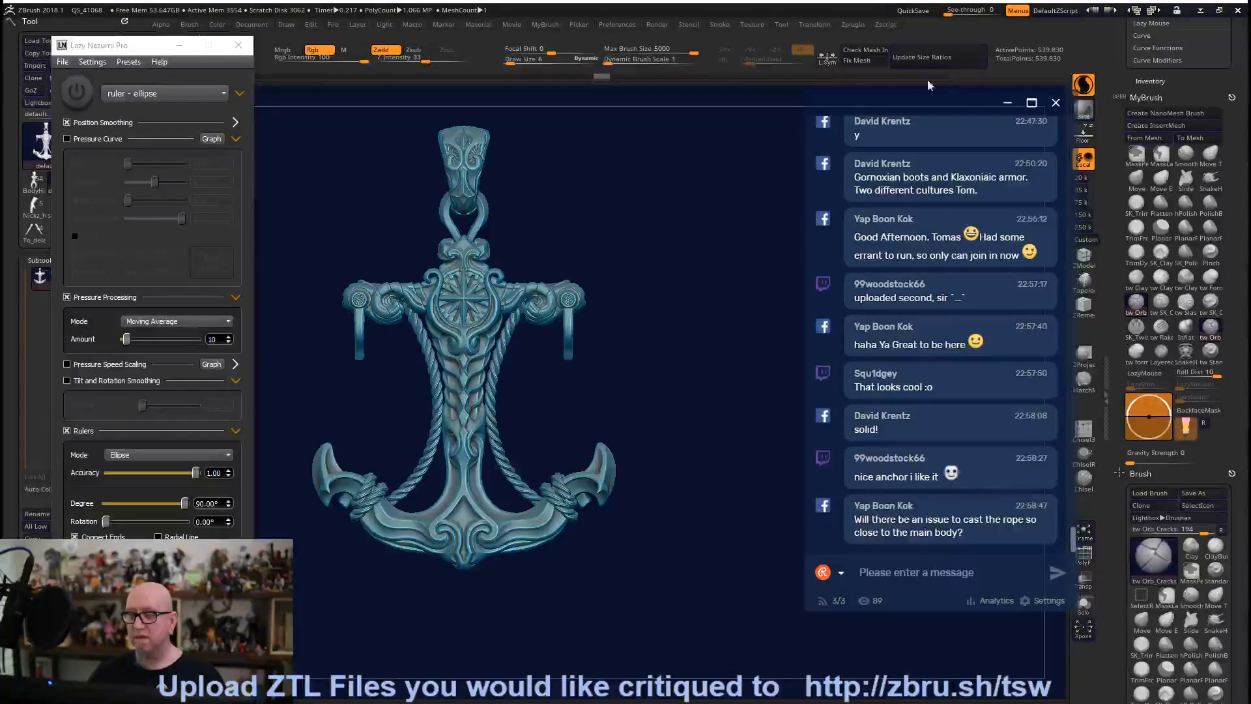
pyautogui.click(947, 76)
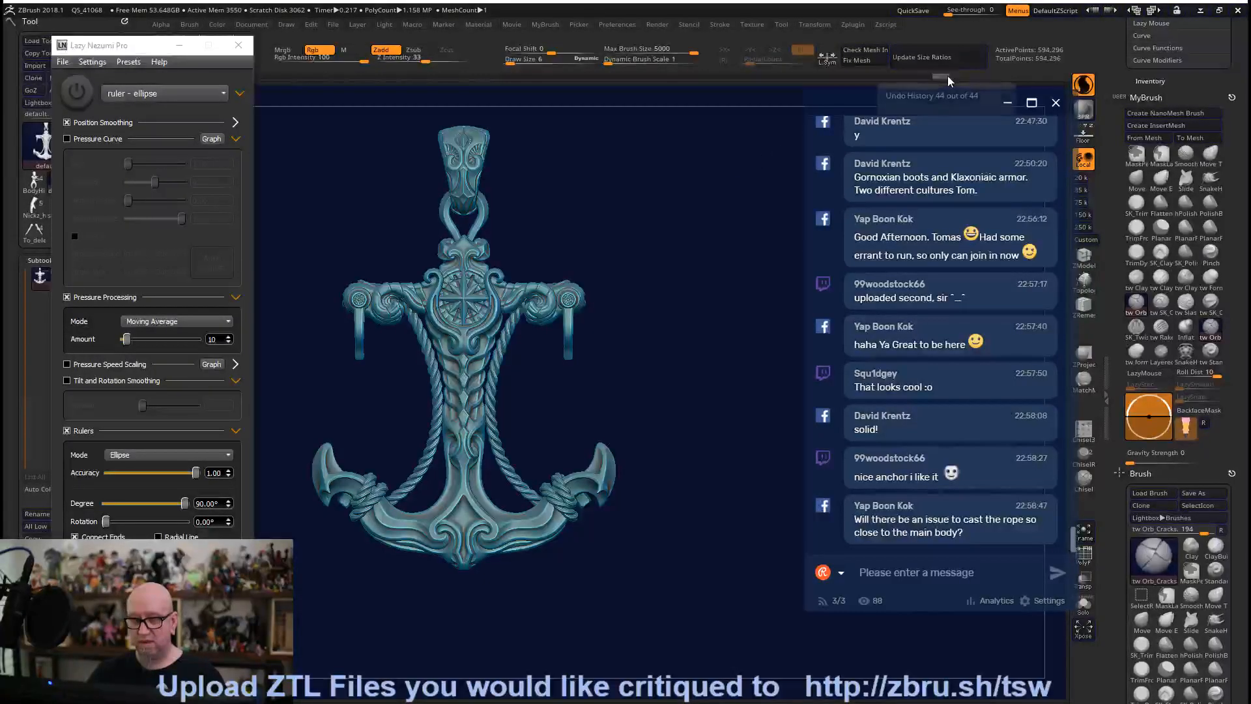
pyautogui.moveTo(947, 76); pyautogui.dragTo(653, 77)
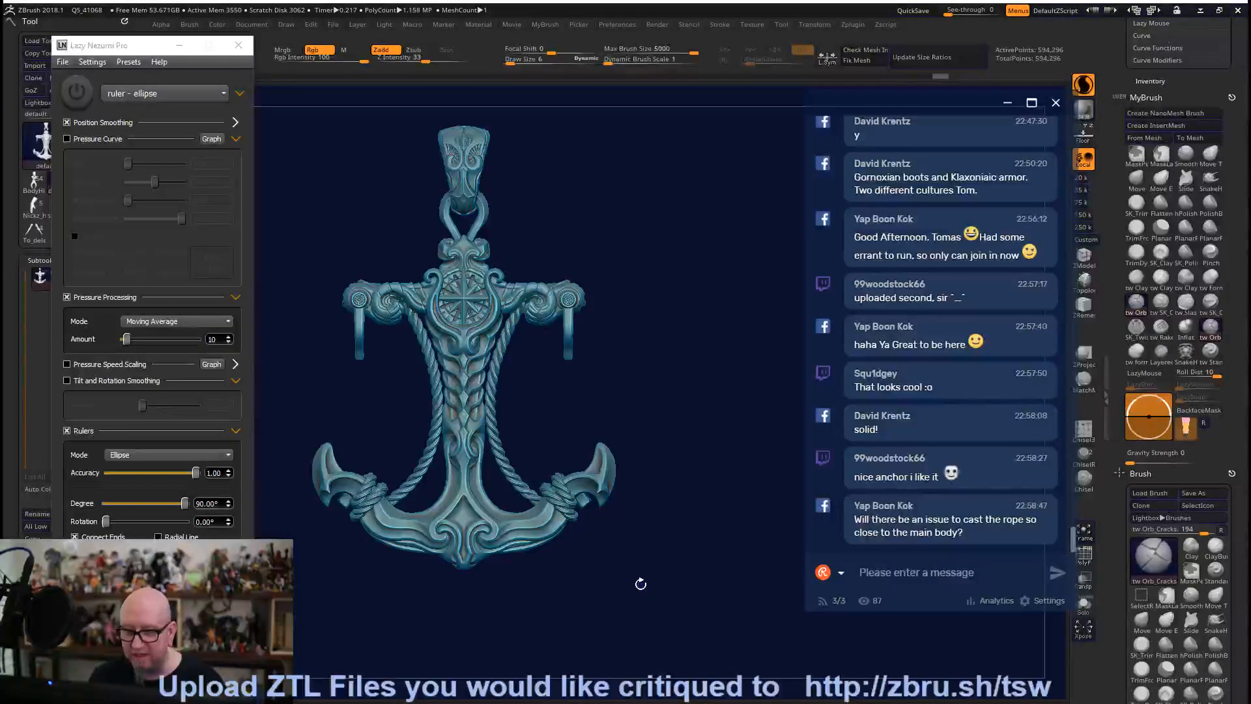
# Examine the anchor at several sizes from the compass side and the skull side, including the crossbar's banded end cap.
pyautogui.moveTo(652, 586); pyautogui.dragTo(644, 624)
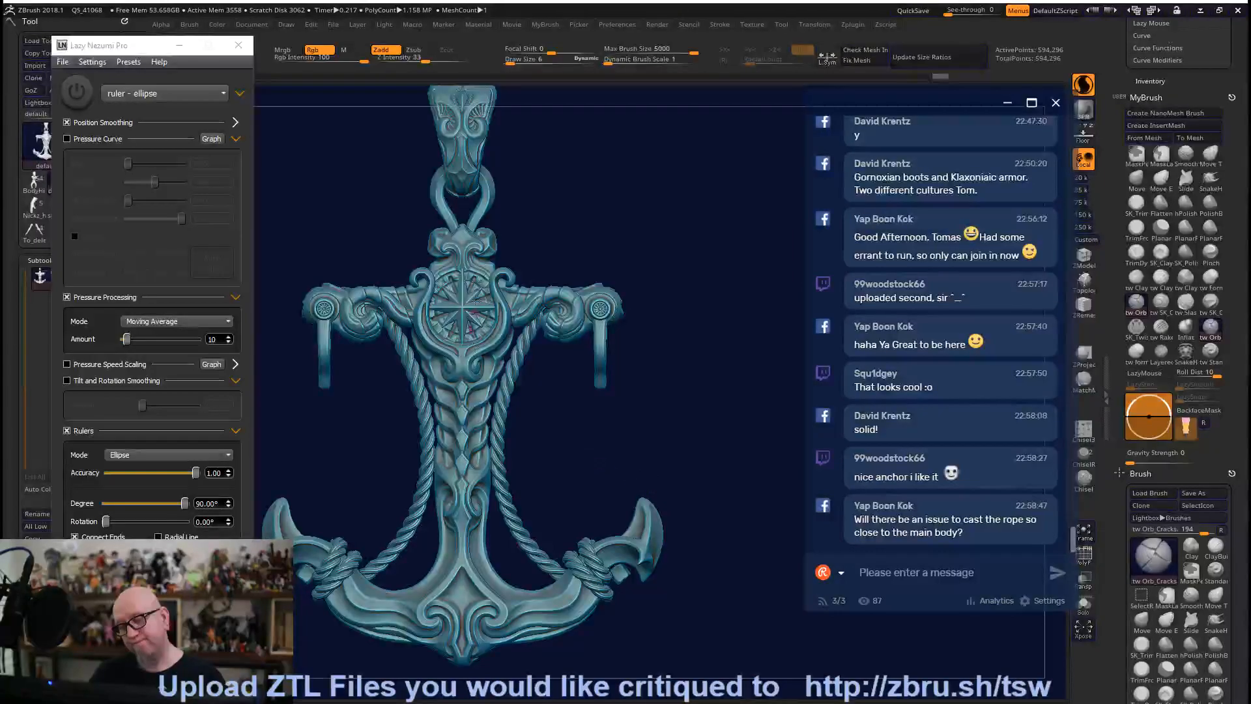
pyautogui.keyDown('alt'); pyautogui.moveTo(641, 462); pyautogui.dragTo(664, 345); pyautogui.keyUp('alt')
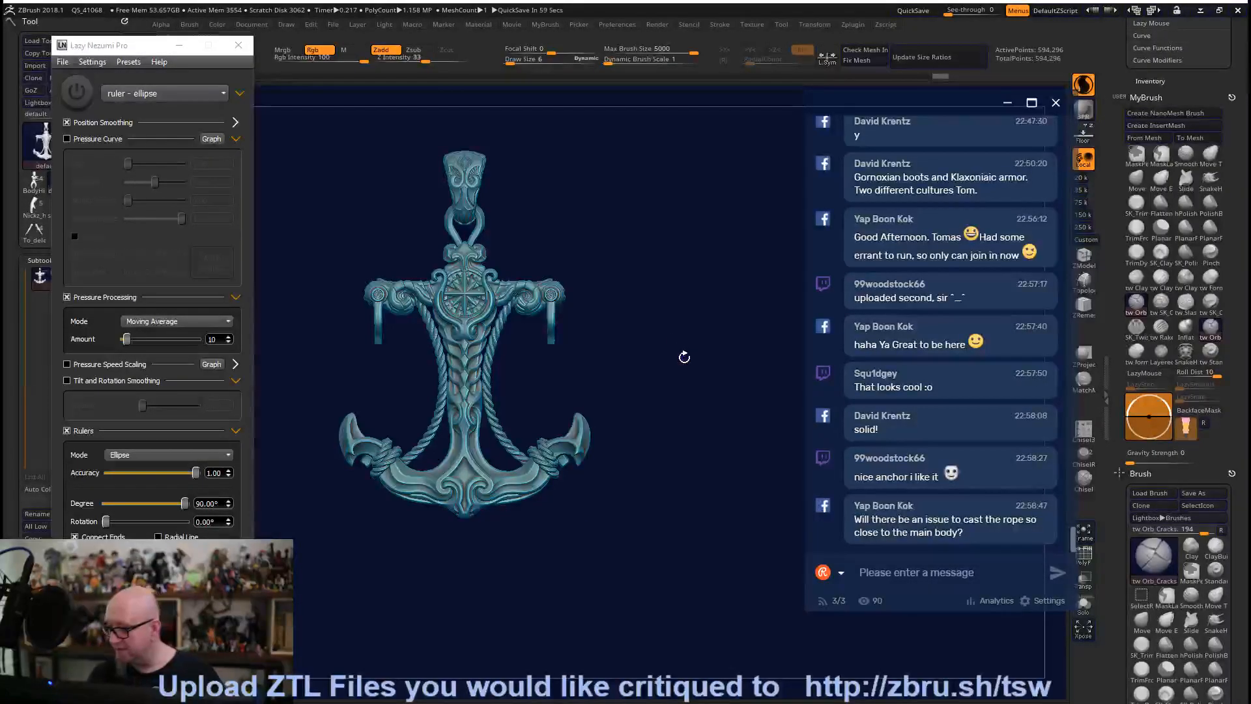
pyautogui.keyDown('alt'); pyautogui.moveTo(561, 591); pyautogui.dragTo(608, 586); pyautogui.keyUp('alt')
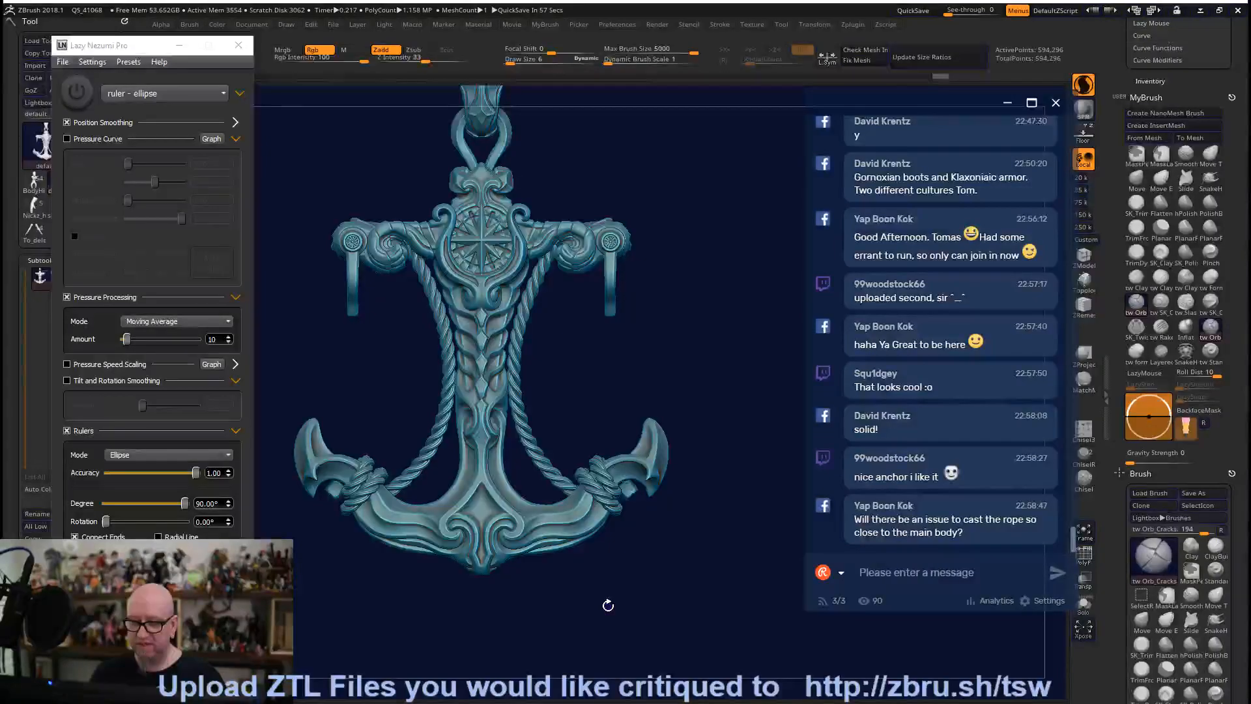
pyautogui.keyDown('alt'); pyautogui.moveTo(589, 590); pyautogui.dragTo(625, 678); pyautogui.keyUp('alt')
pyautogui.moveTo(642, 614); pyautogui.dragTo(636, 648)
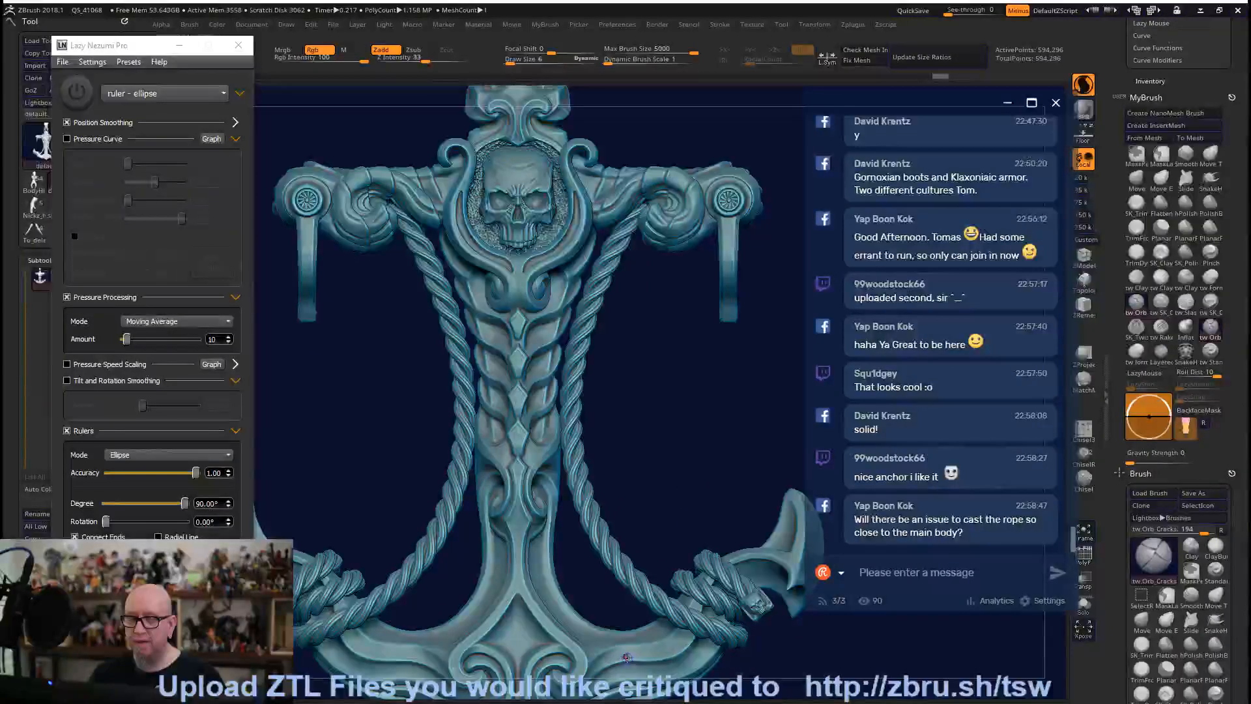
pyautogui.moveTo(720, 452)
pyautogui.mouseDown()
pyautogui.moveTo(703, 567)
pyautogui.moveTo(705, 531)
pyautogui.moveTo(723, 566)
pyautogui.moveTo(754, 587)
pyautogui.moveTo(721, 398)
pyautogui.moveTo(698, 565)
pyautogui.moveTo(643, 501)
pyautogui.moveTo(572, 578)
pyautogui.moveTo(671, 490)
pyautogui.moveTo(618, 512)
pyautogui.mouseUp()
pyautogui.moveTo(639, 571)
pyautogui.mouseDown()
pyautogui.moveTo(655, 583)
pyautogui.moveTo(779, 522)
pyautogui.moveTo(713, 573)
pyautogui.moveTo(730, 583)
pyautogui.moveTo(771, 566)
pyautogui.moveTo(706, 581)
pyautogui.moveTo(652, 455)
pyautogui.moveTo(644, 513)
pyautogui.moveTo(667, 564)
pyautogui.mouseUp()
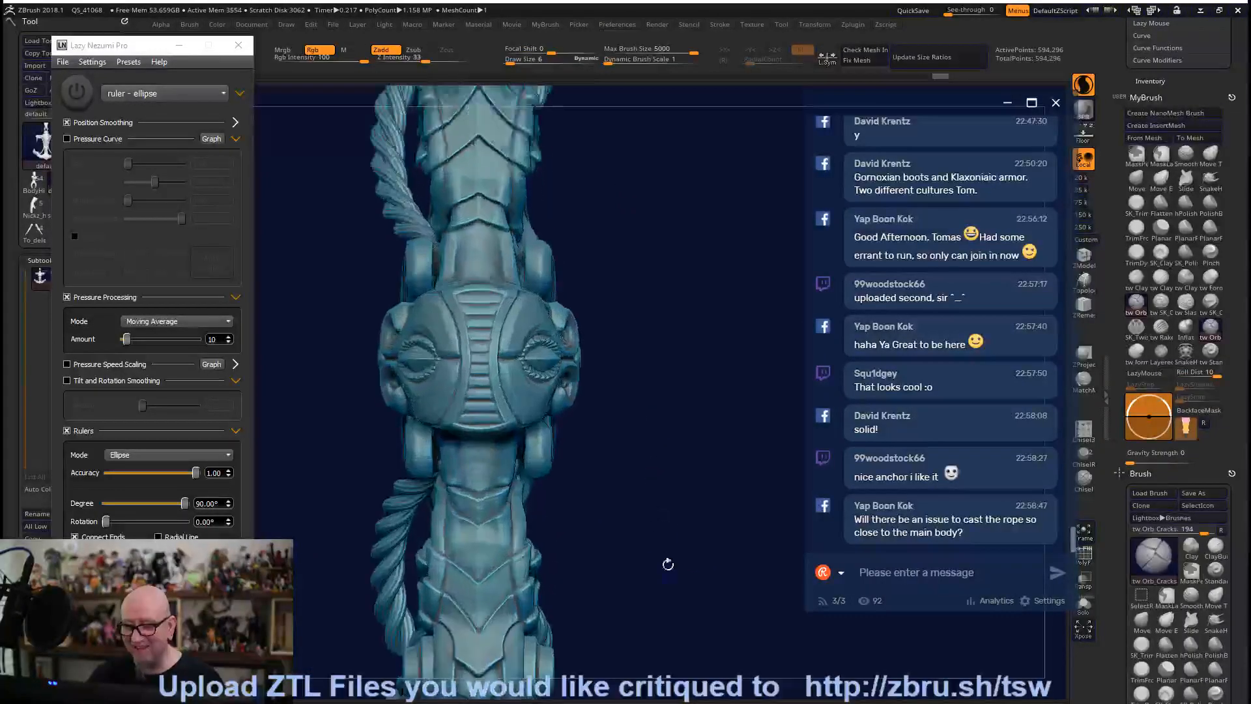
# Switch to a tw Clay brush with Sculptris Pro off, and move the chat window clear of the brush palette.
pyautogui.keyDown('alt'); pyautogui.moveTo(674, 496); pyautogui.dragTo(685, 558); pyautogui.keyUp('alt')
pyautogui.click(1134, 276)
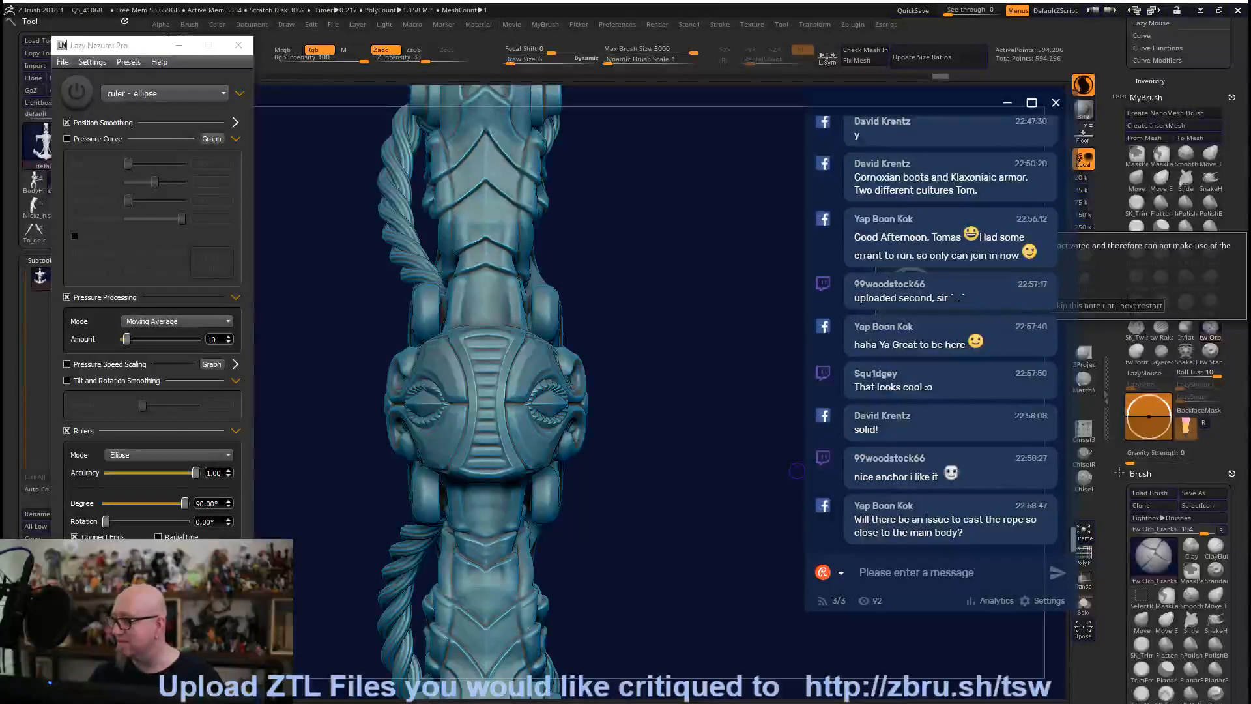
pyautogui.moveTo(947, 102); pyautogui.dragTo(701, 256)
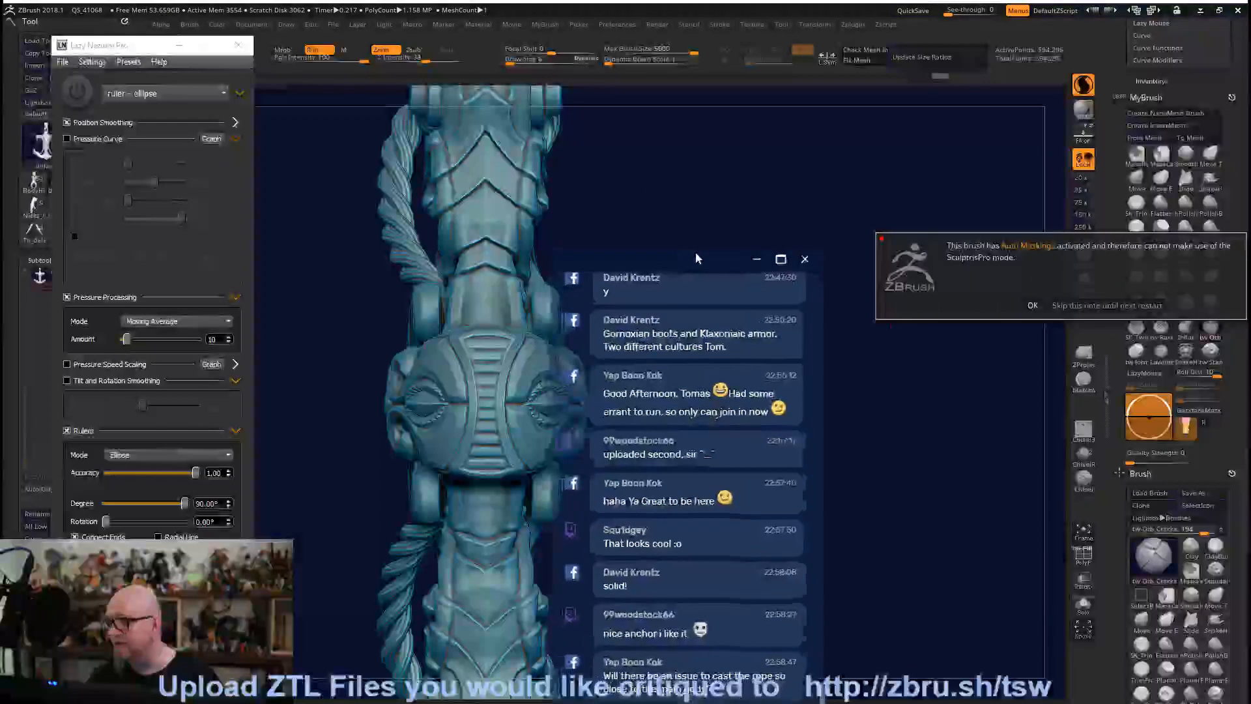
pyautogui.press('Return')
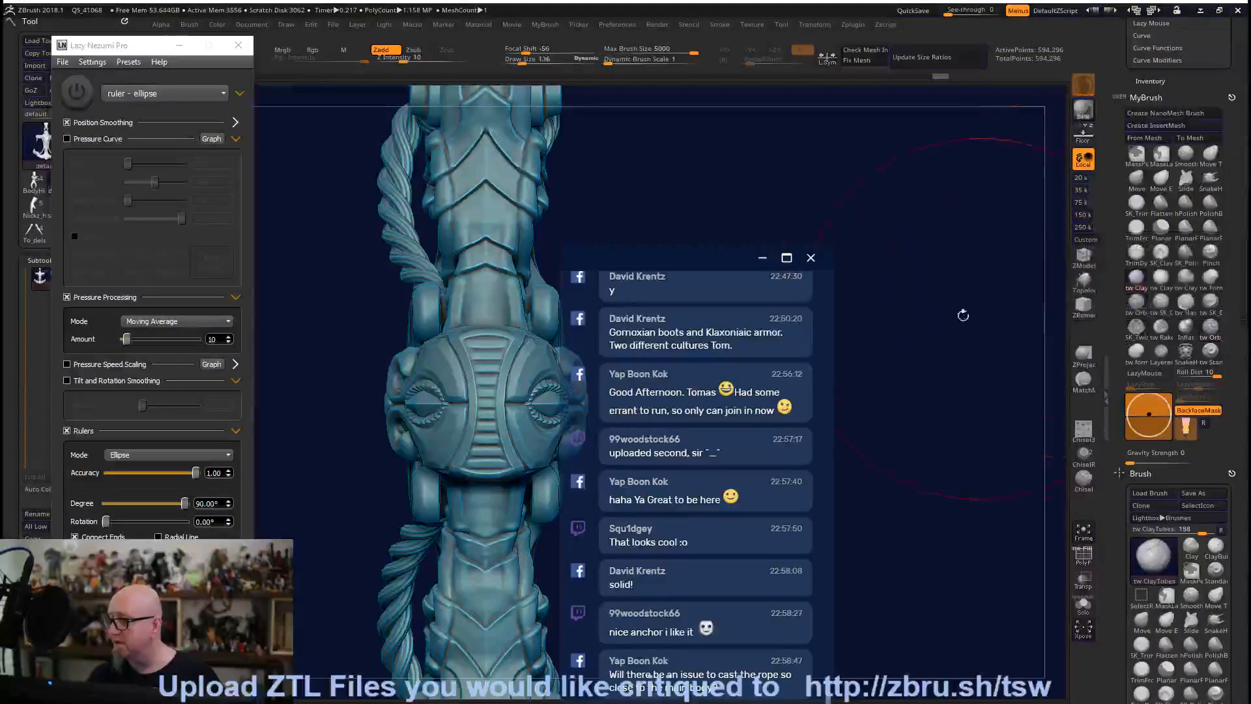
pyautogui.moveTo(723, 264); pyautogui.dragTo(864, 134)
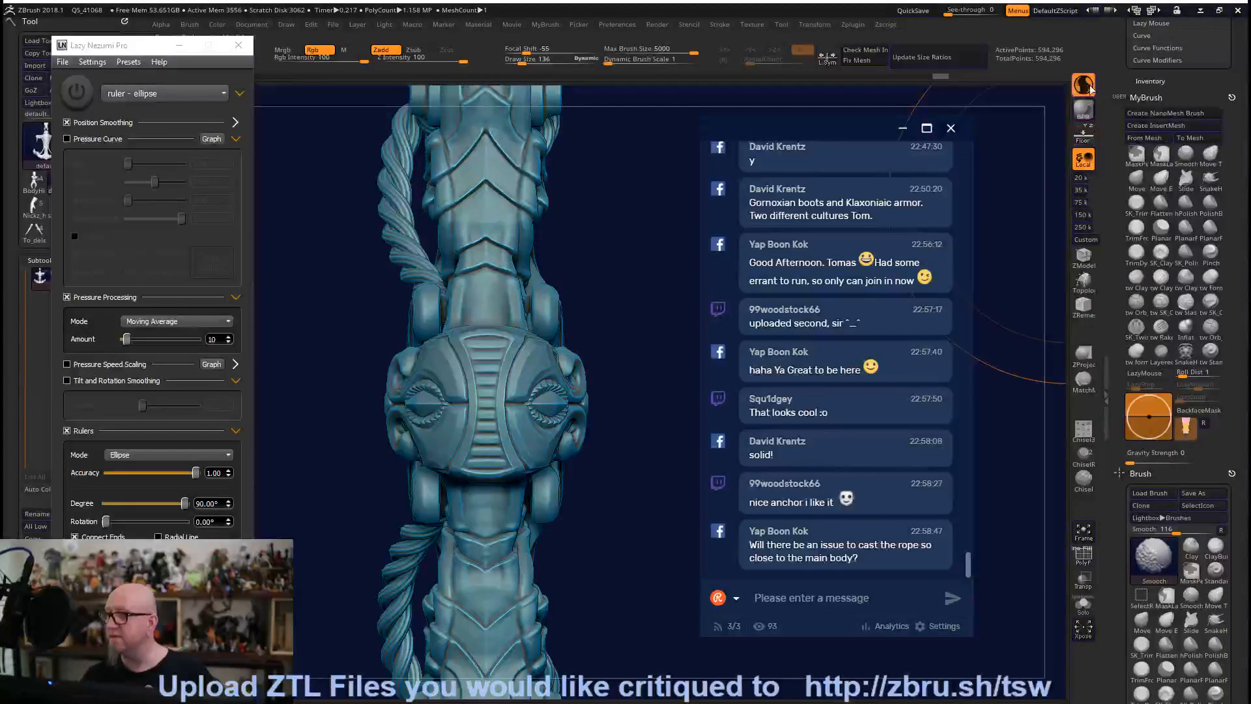
pyautogui.moveTo(840, 138); pyautogui.dragTo(932, 111)
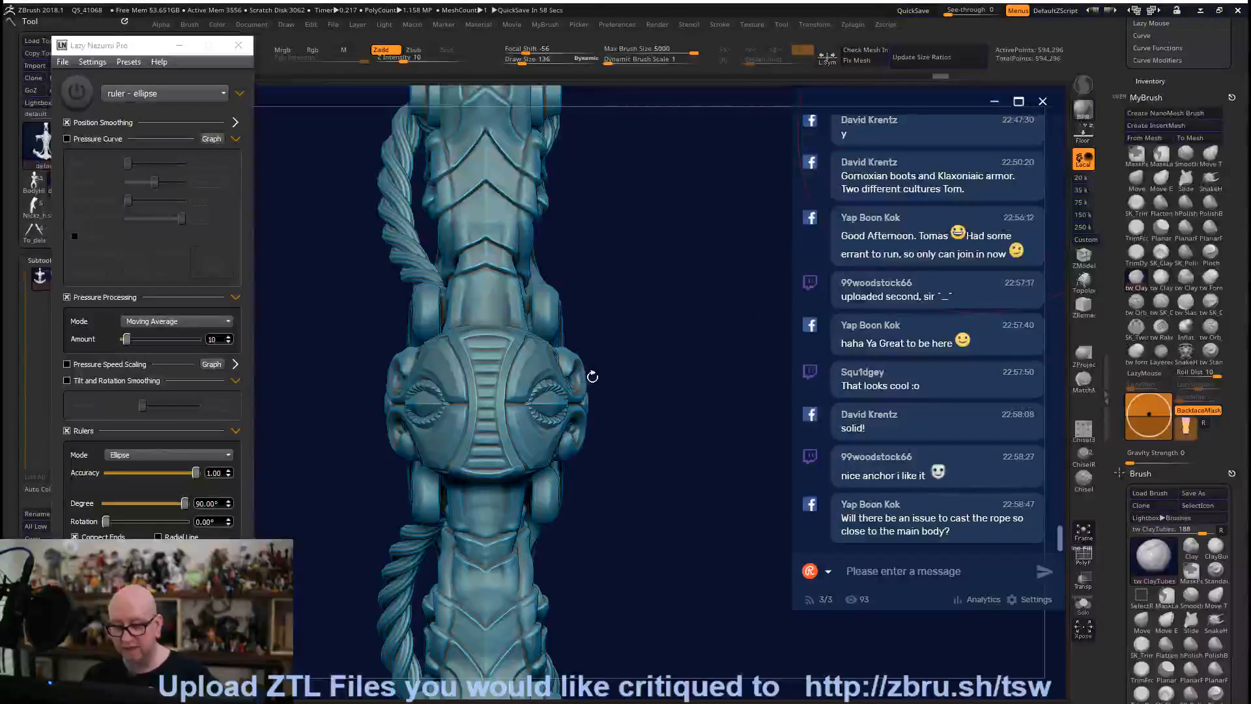
# Fill the ridges in the middle of the end cap's band with the SK_ClayFill brush at Draw Size 19.
pyautogui.moveTo(594, 374); pyautogui.dragTo(585, 368)
pyautogui.press('space')
pyautogui.moveTo(642, 339); pyautogui.dragTo(700, 324)
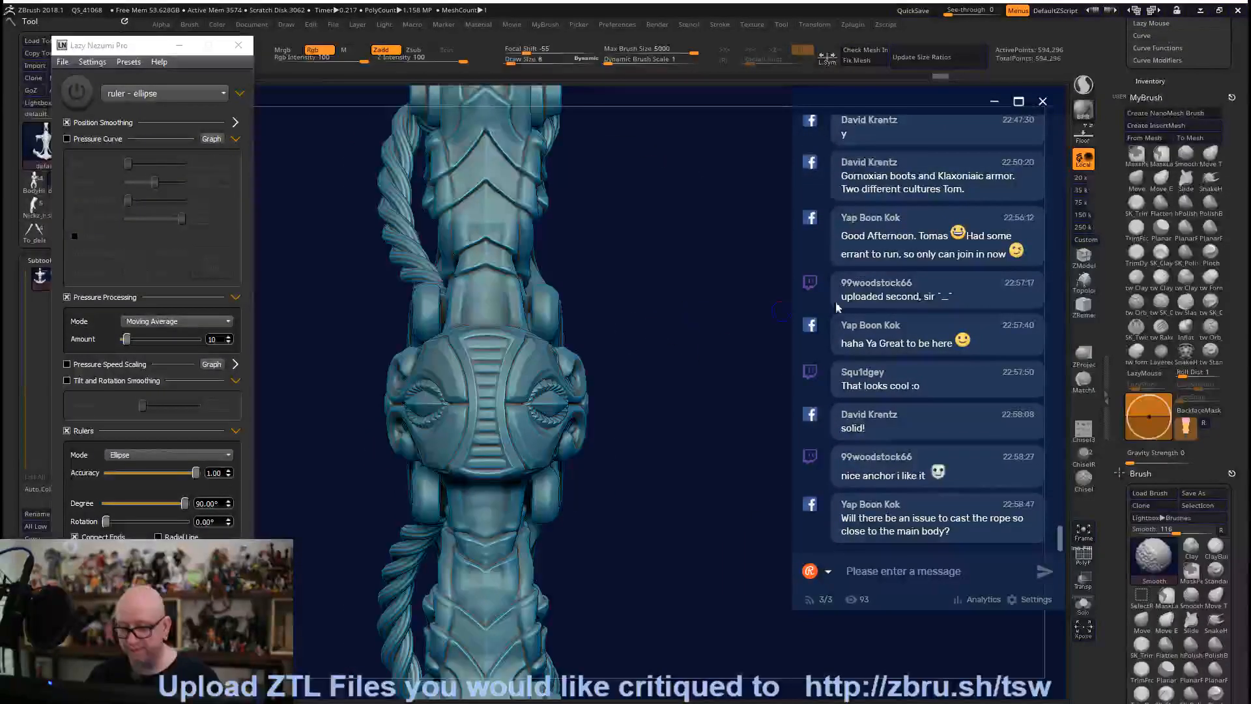
pyautogui.click(1161, 252)
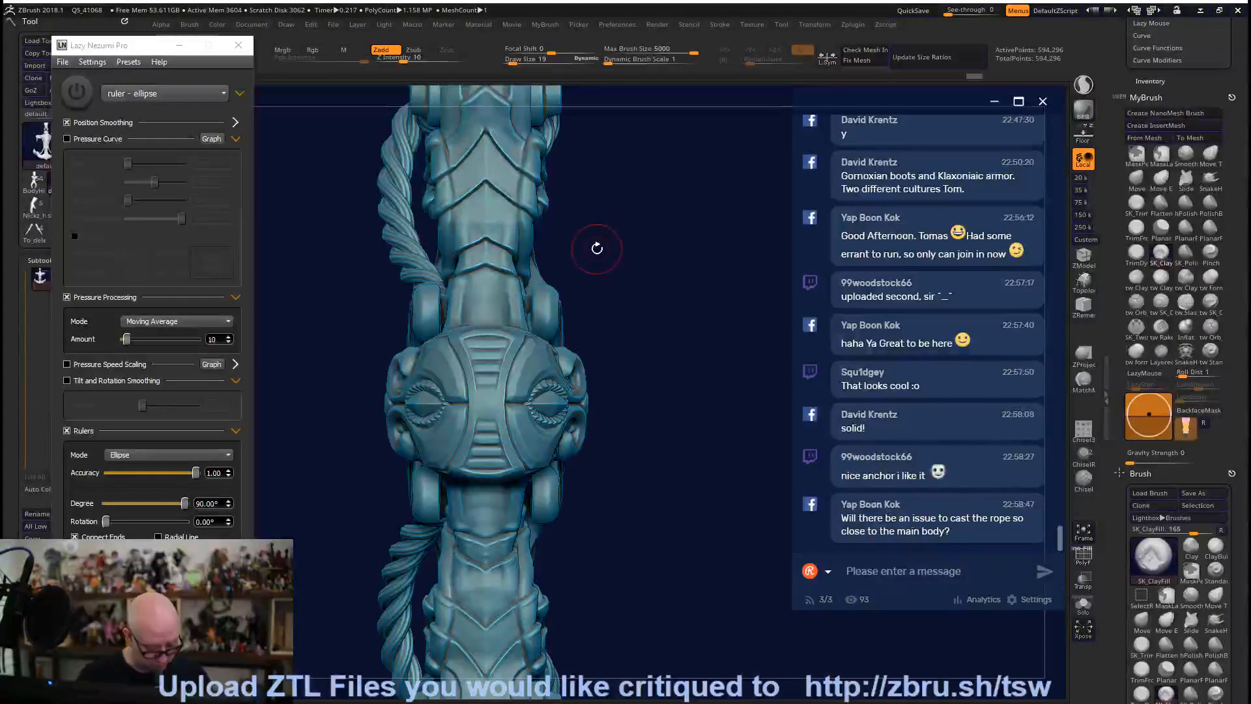
# Try X and Z symmetry while flattening the middle of the end cap's band, and turn symmetry off.
pyautogui.press('x')
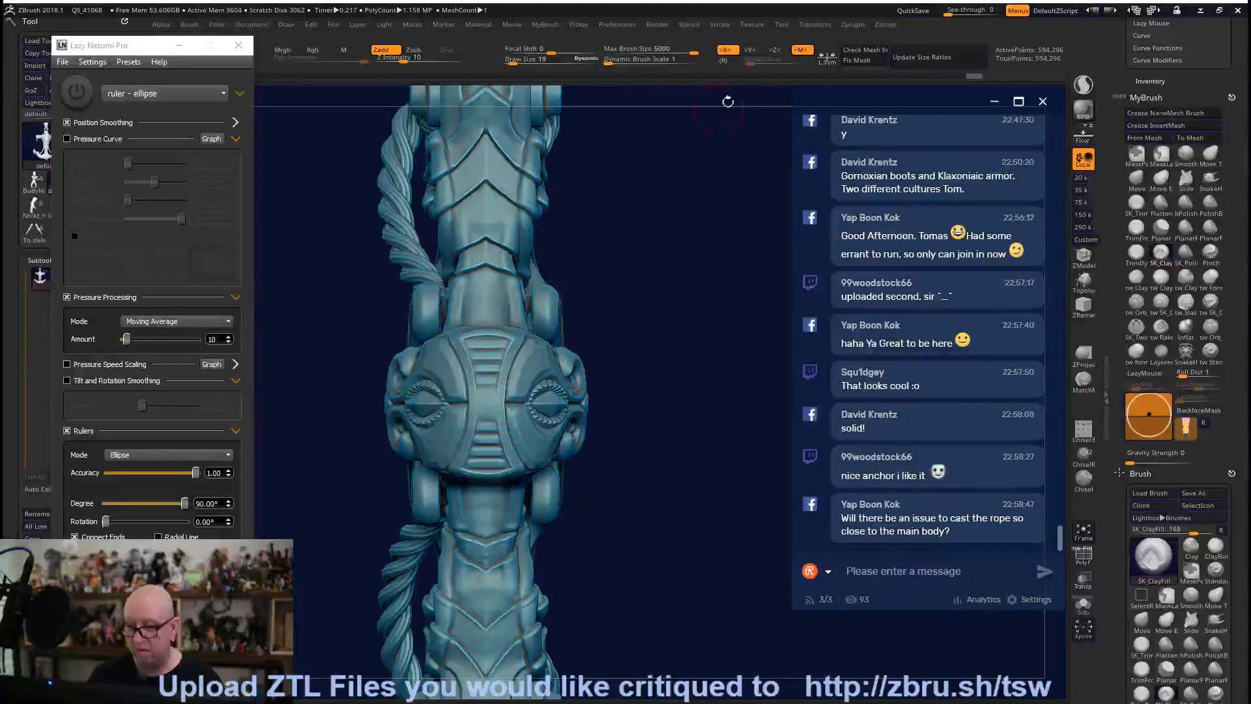
pyautogui.click(728, 50)
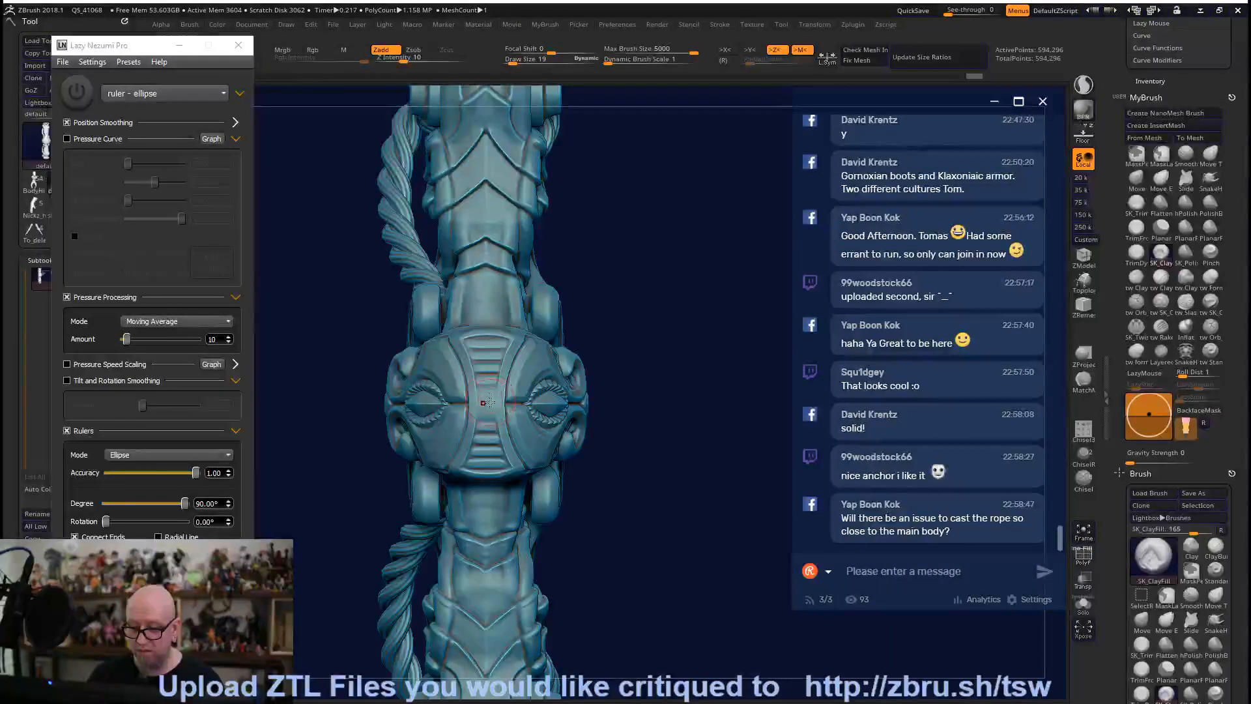
pyautogui.click(725, 50)
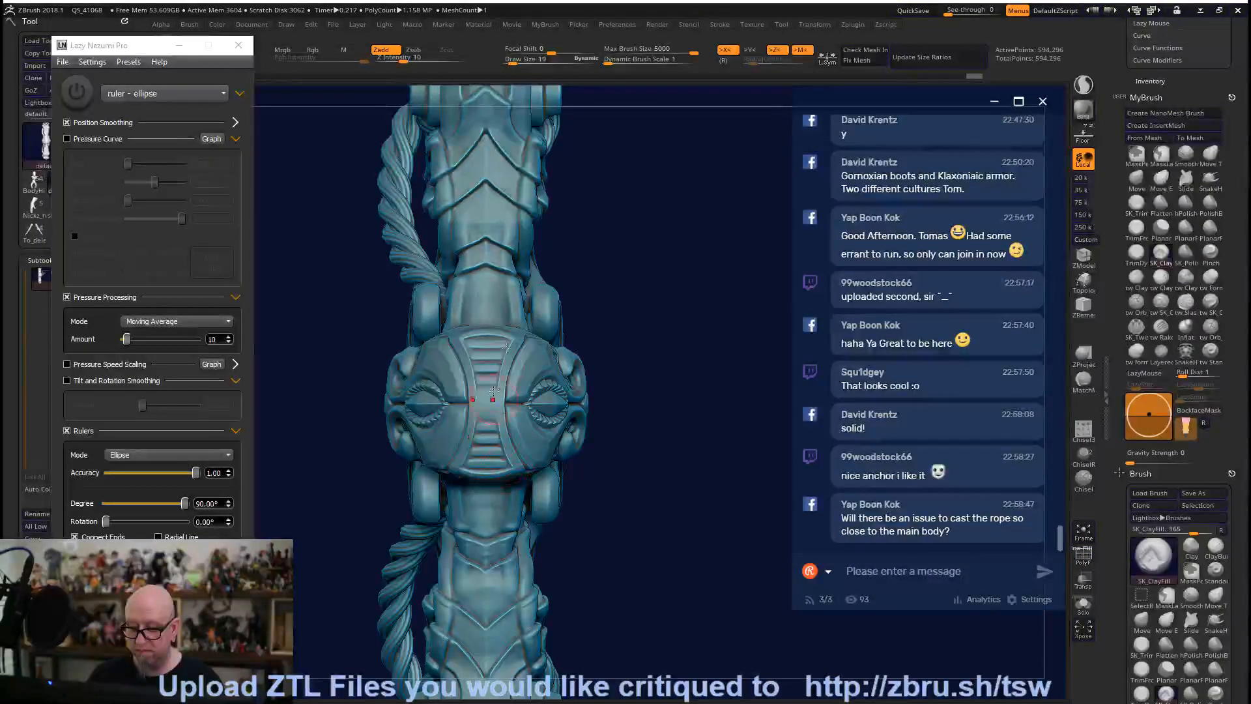
pyautogui.click(775, 50)
pyautogui.click(725, 50)
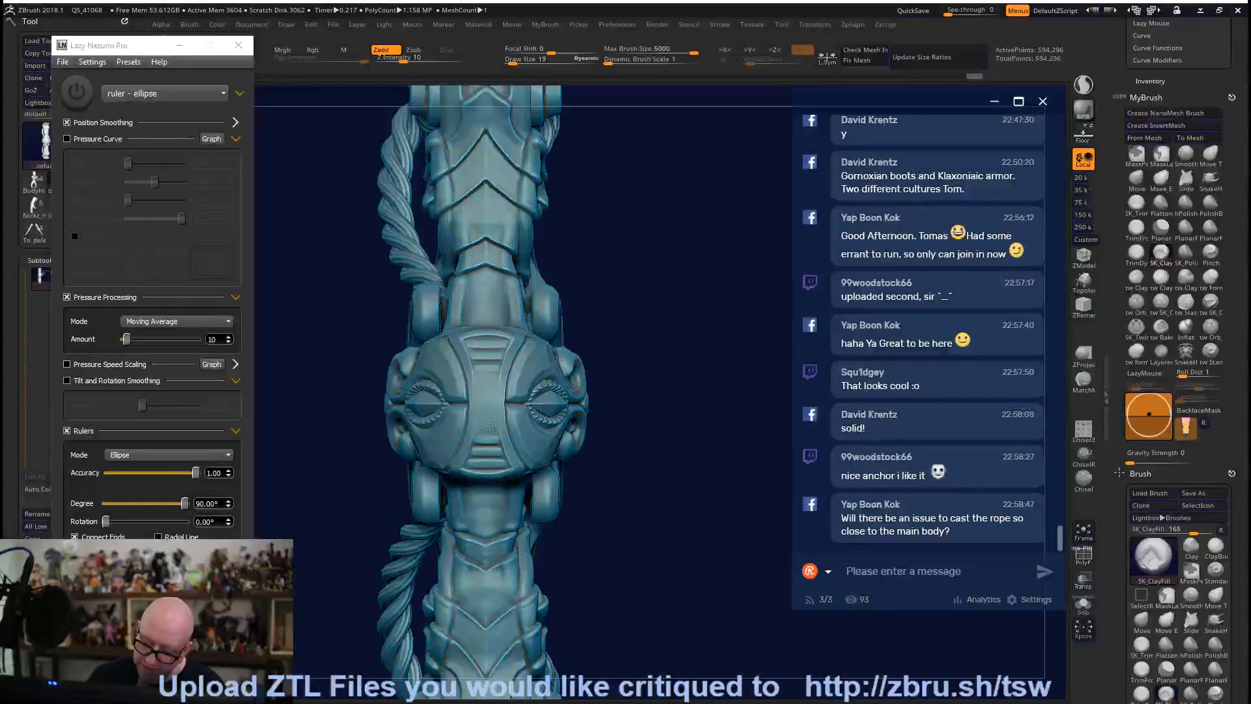
# Add a small round detail at the centre of the end cap's band with the SK_Twist brush at Draw Size 8.
pyautogui.click(1139, 324)
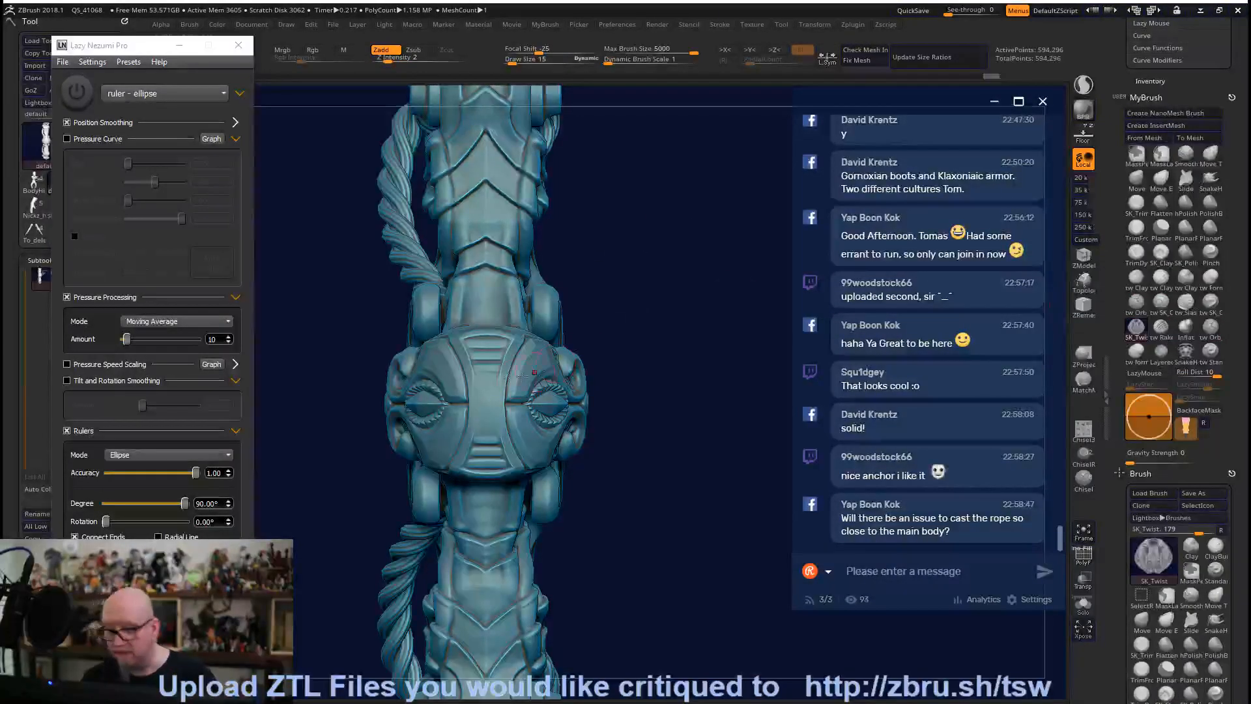
pyautogui.press('space')
pyautogui.moveTo(476, 373); pyautogui.dragTo(471, 373)
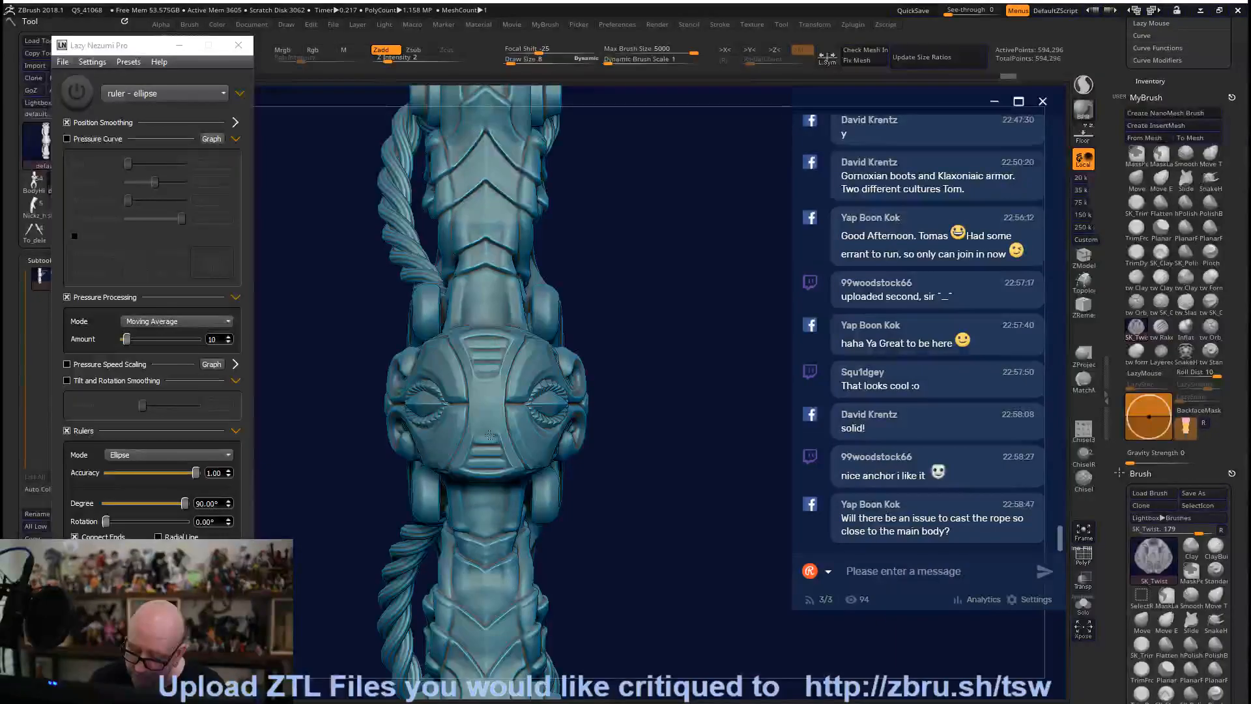
pyautogui.moveTo(678, 426); pyautogui.dragTo(482, 397)
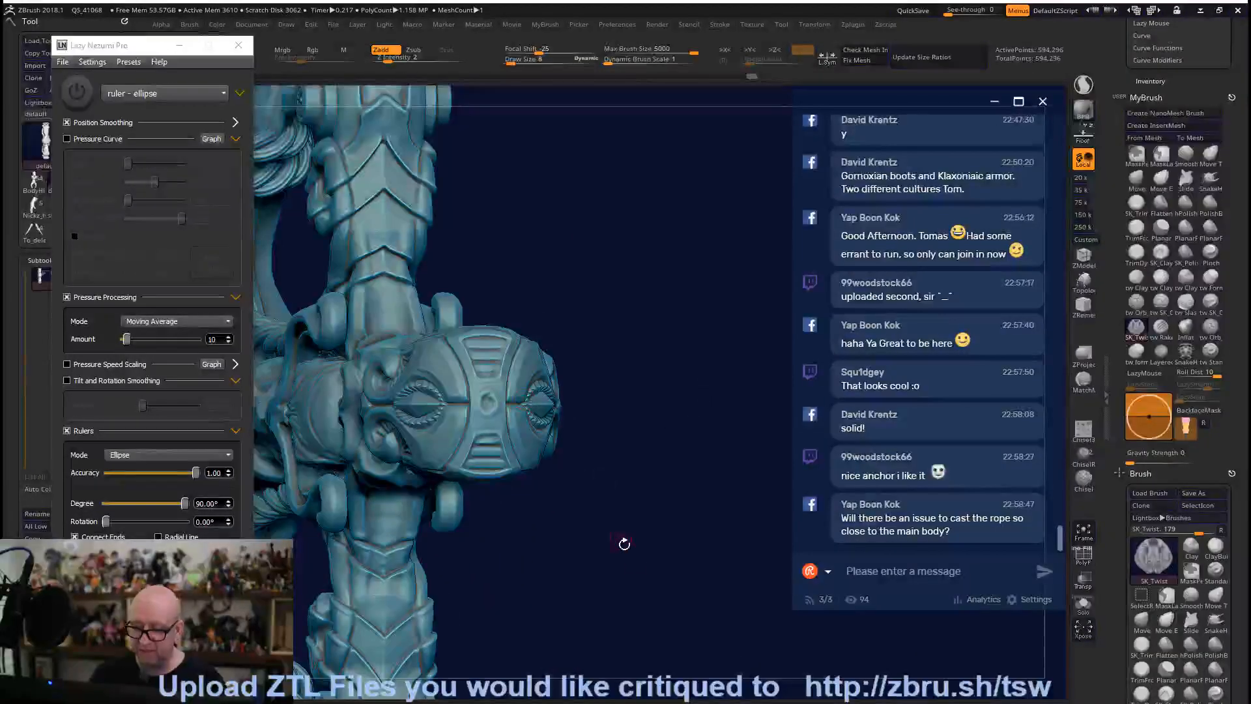
pyautogui.press('f')
pyautogui.moveTo(592, 570)
pyautogui.mouseDown()
pyautogui.moveTo(711, 543)
pyautogui.moveTo(666, 507)
pyautogui.moveTo(645, 535)
pyautogui.moveTo(660, 519)
pyautogui.moveTo(650, 500)
pyautogui.moveTo(568, 440)
pyautogui.moveTo(721, 329)
pyautogui.moveTo(737, 510)
pyautogui.moveTo(721, 589)
pyautogui.moveTo(654, 558)
pyautogui.moveTo(816, 605)
pyautogui.mouseUp()
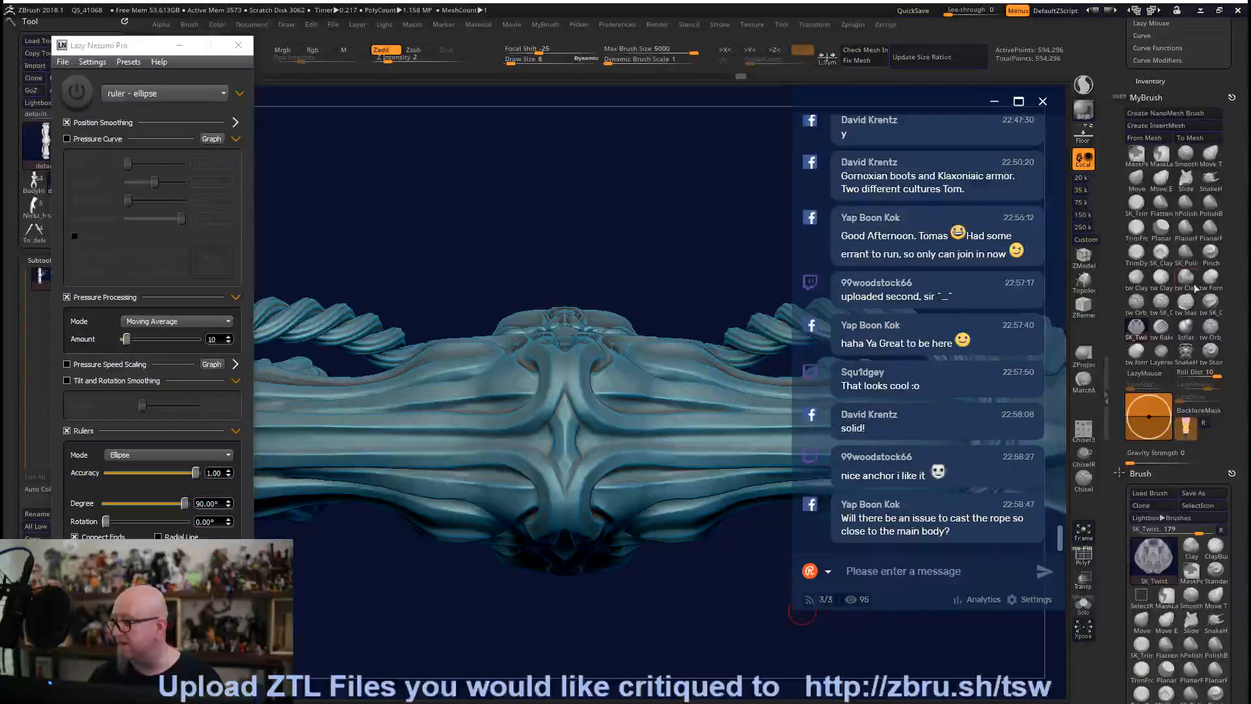
# Build up a raised diamond at the centre of the end cap's band with the tw ClayTubes brush at Draw Size 15.
pyautogui.click(1135, 276)
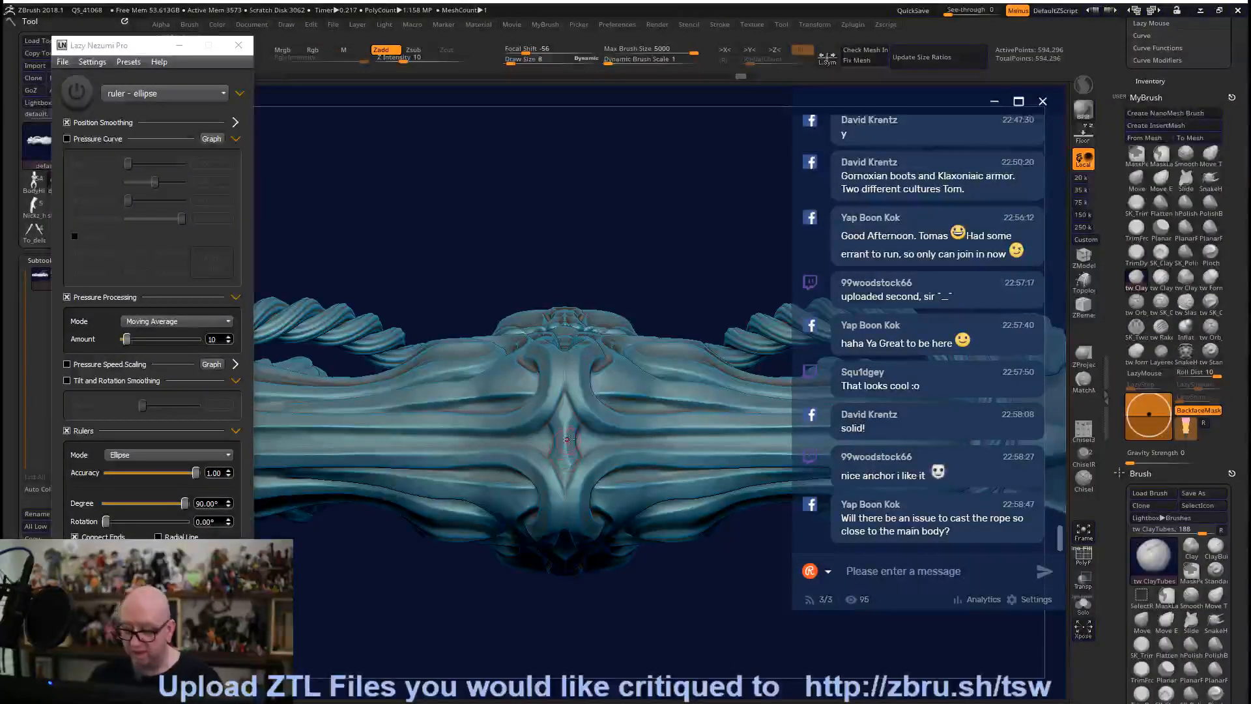
pyautogui.press('space')
pyautogui.moveTo(579, 435)
pyautogui.mouseDown()
pyautogui.moveTo(548, 440)
pyautogui.moveTo(560, 424)
pyautogui.moveTo(568, 449)
pyautogui.moveTo(558, 423)
pyautogui.moveTo(556, 458)
pyautogui.mouseUp()
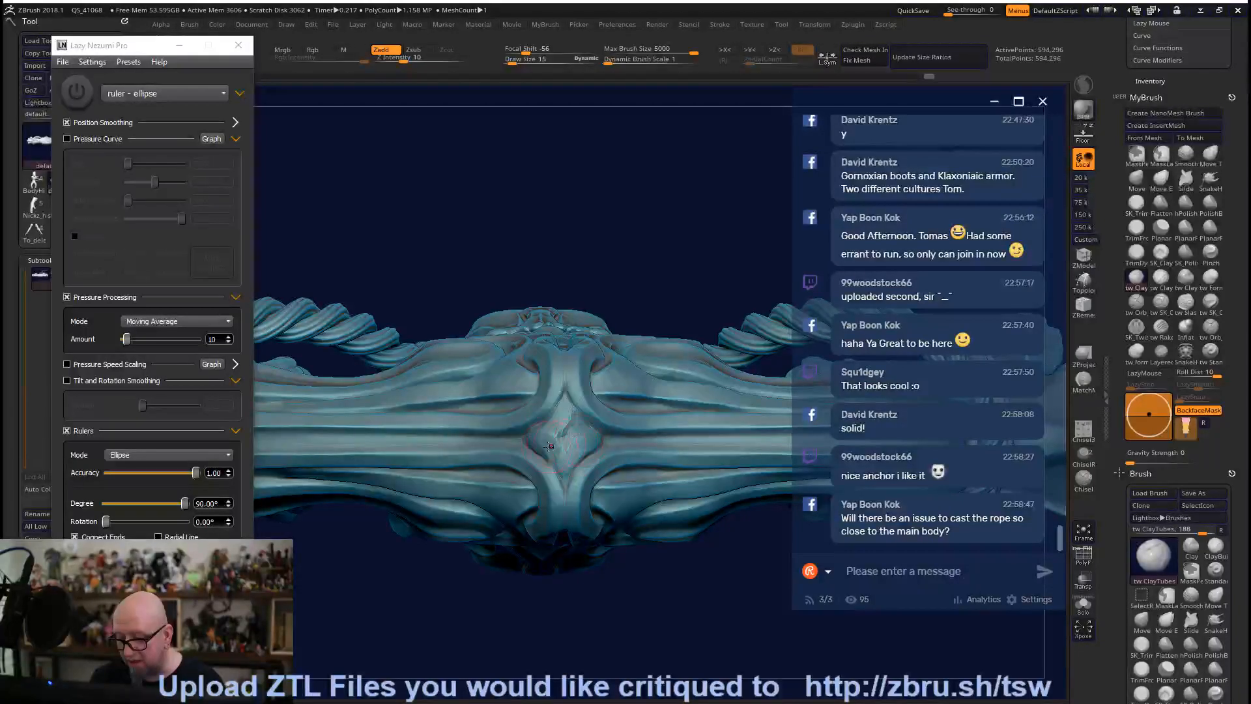
pyautogui.moveTo(584, 436); pyautogui.dragTo(564, 457)
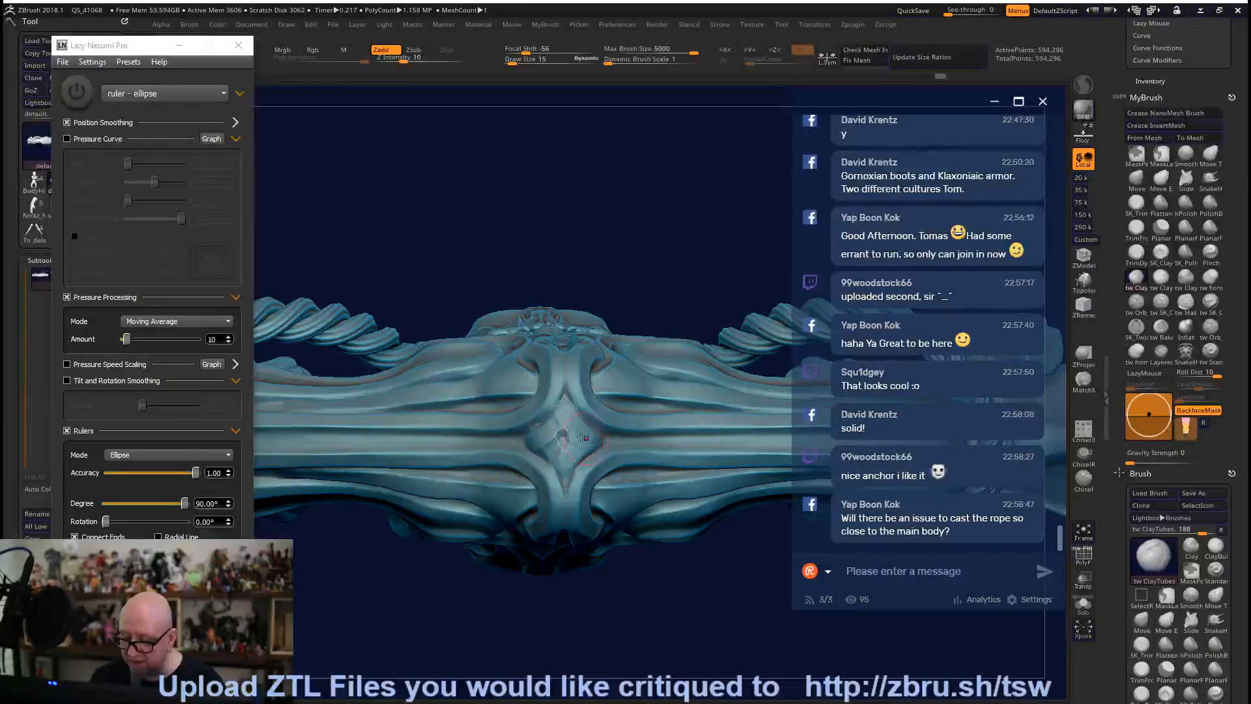
pyautogui.moveTo(578, 618)
pyautogui.mouseDown()
pyautogui.moveTo(576, 515)
pyautogui.moveTo(651, 514)
pyautogui.moveTo(611, 624)
pyautogui.moveTo(603, 615)
pyautogui.mouseUp()
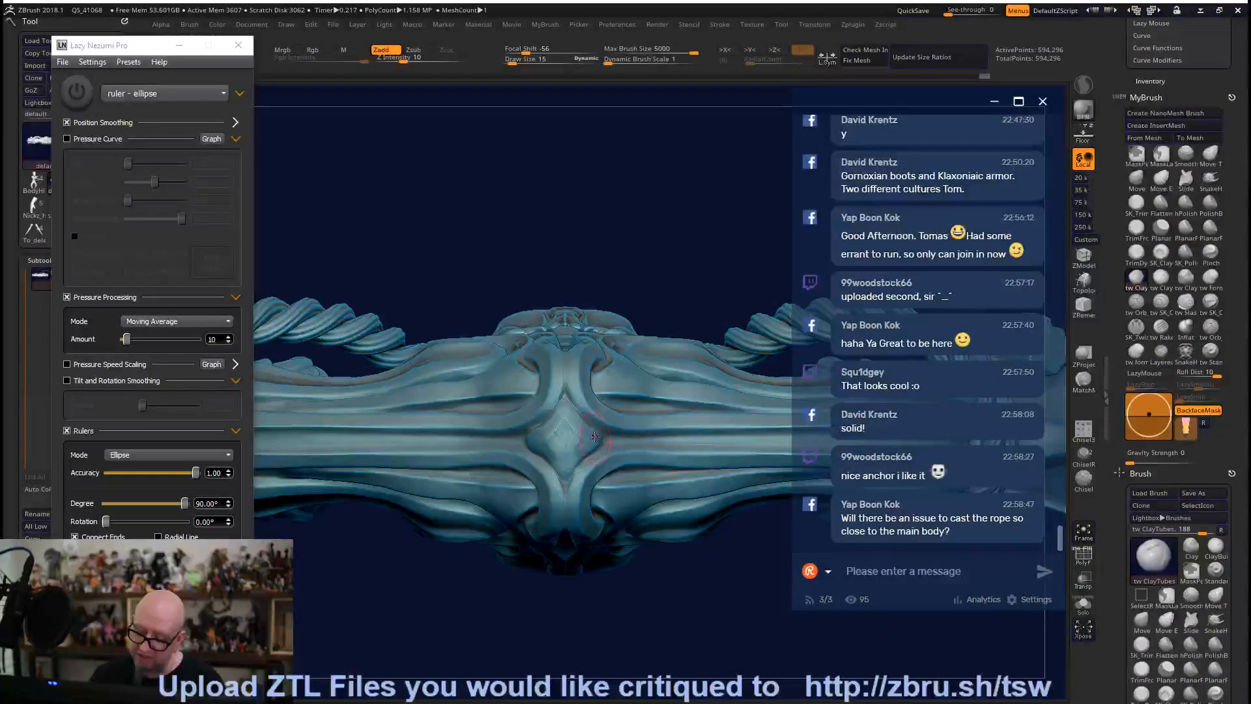
pyautogui.moveTo(556, 425)
pyautogui.mouseDown()
pyautogui.moveTo(573, 448)
pyautogui.moveTo(554, 448)
pyautogui.moveTo(566, 430)
pyautogui.mouseUp()
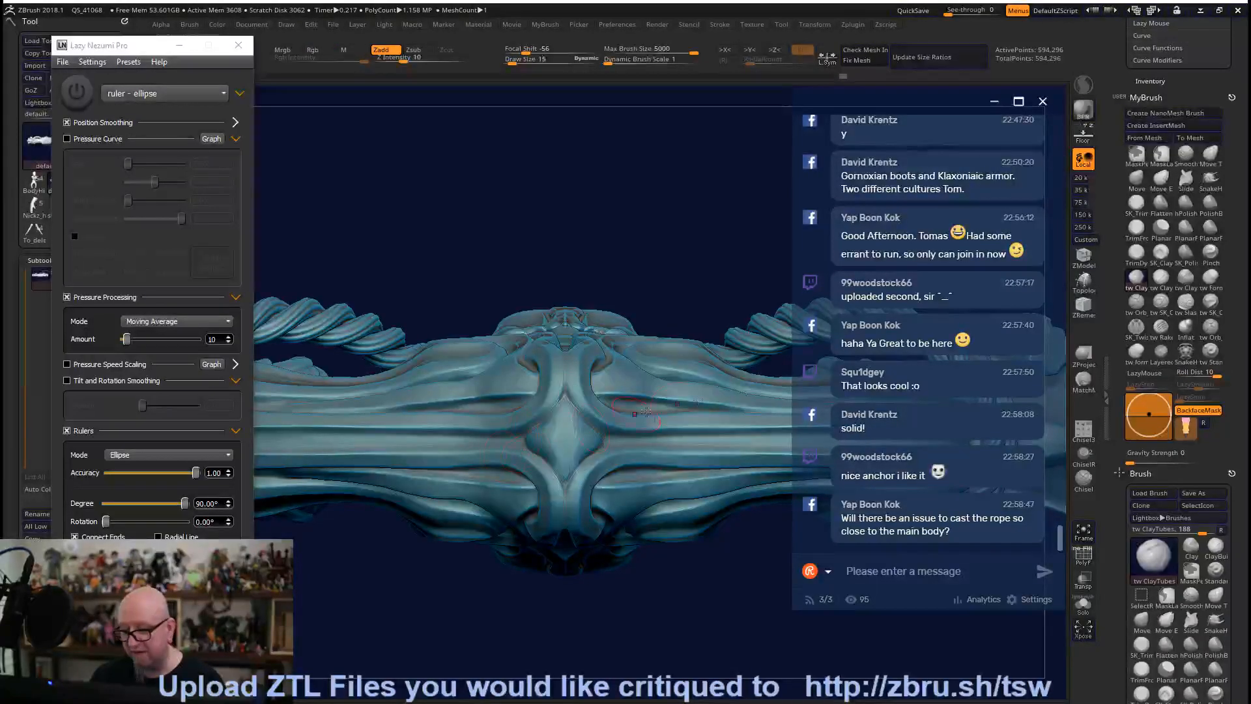
pyautogui.click(1136, 301)
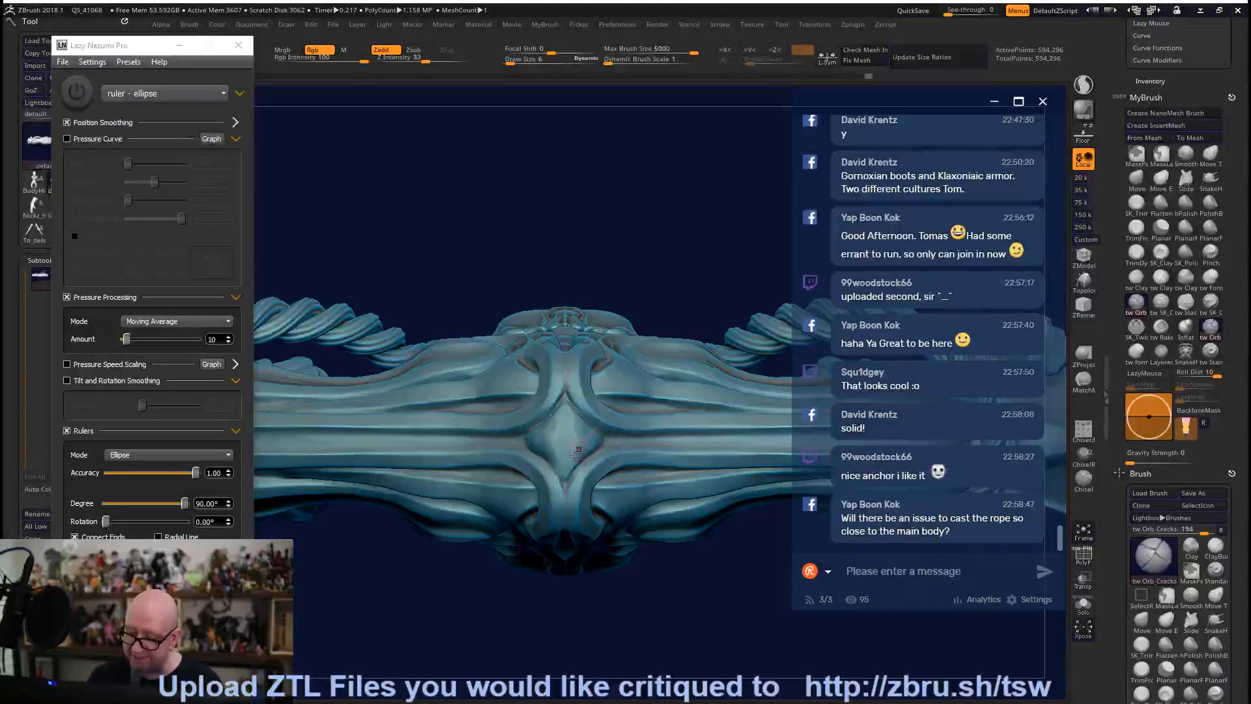
# Frame the whole anchor pendant and examine its overall shape from the underside, front and back.
pyautogui.press('f')
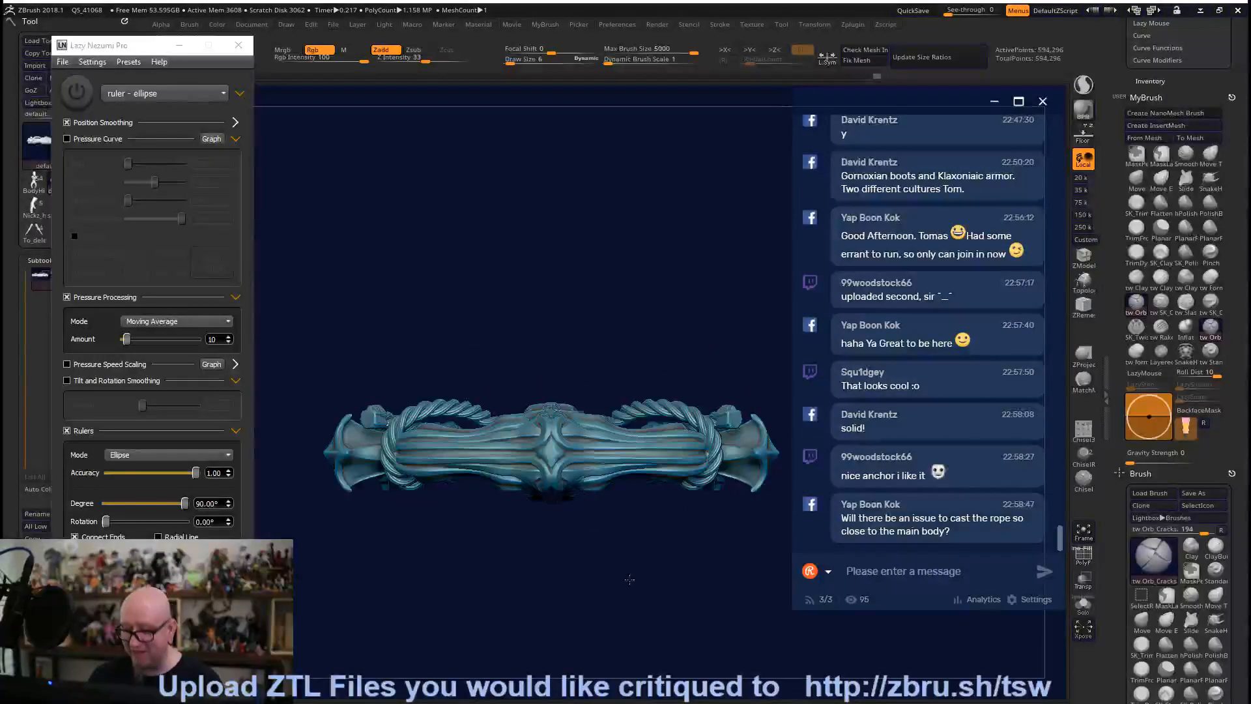
pyautogui.moveTo(638, 574)
pyautogui.mouseDown()
pyautogui.moveTo(678, 615)
pyautogui.moveTo(671, 589)
pyautogui.moveTo(708, 569)
pyautogui.moveTo(704, 645)
pyautogui.moveTo(658, 611)
pyautogui.mouseUp()
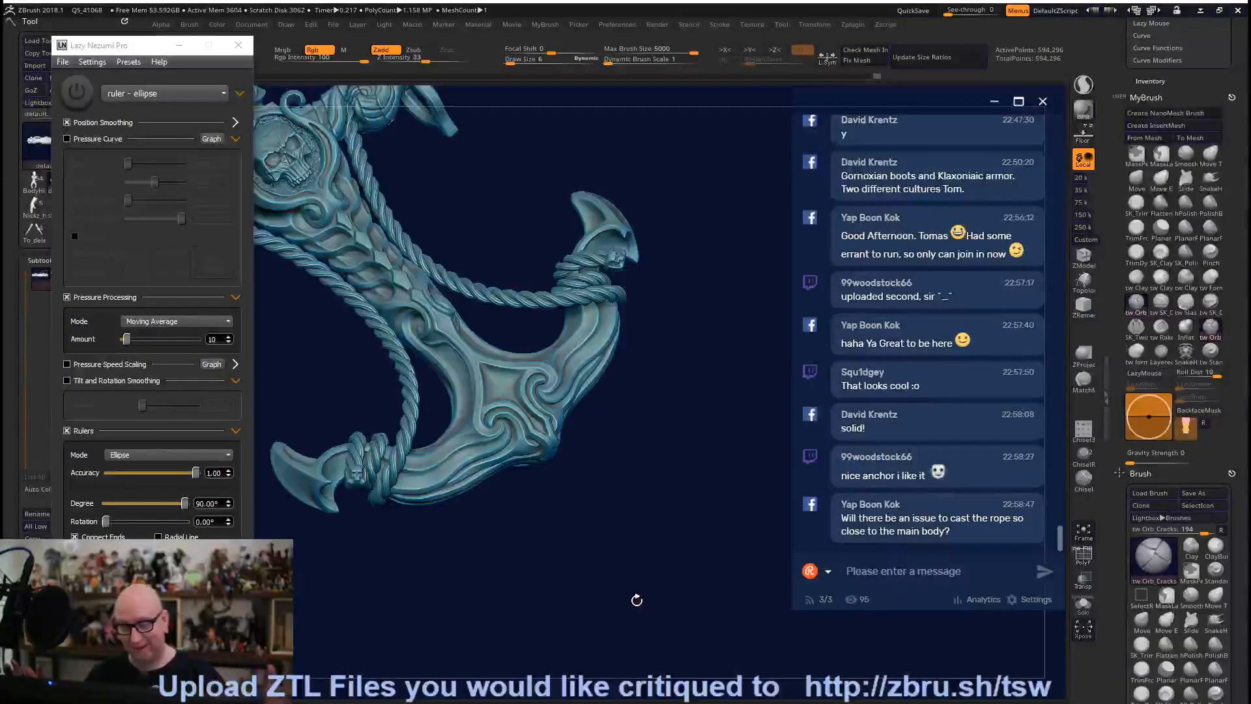
pyautogui.moveTo(564, 561)
pyautogui.keyDown('alt'); pyautogui.mouseDown()
pyautogui.moveTo(674, 479)
pyautogui.moveTo(662, 385)
pyautogui.mouseUp(); pyautogui.keyUp('alt')
pyautogui.moveTo(498, 400)
pyautogui.mouseDown()
pyautogui.moveTo(554, 515)
pyautogui.moveTo(518, 538)
pyautogui.moveTo(527, 558)
pyautogui.moveTo(574, 554)
pyautogui.moveTo(619, 475)
pyautogui.moveTo(516, 489)
pyautogui.moveTo(734, 534)
pyautogui.moveTo(480, 429)
pyautogui.mouseUp()
pyautogui.moveTo(736, 298); pyautogui.dragTo(618, 448)
pyautogui.moveTo(531, 535)
pyautogui.mouseDown()
pyautogui.moveTo(511, 584)
pyautogui.moveTo(636, 611)
pyautogui.moveTo(712, 513)
pyautogui.moveTo(682, 508)
pyautogui.moveTo(697, 606)
pyautogui.moveTo(596, 619)
pyautogui.moveTo(553, 597)
pyautogui.moveTo(554, 376)
pyautogui.mouseUp()
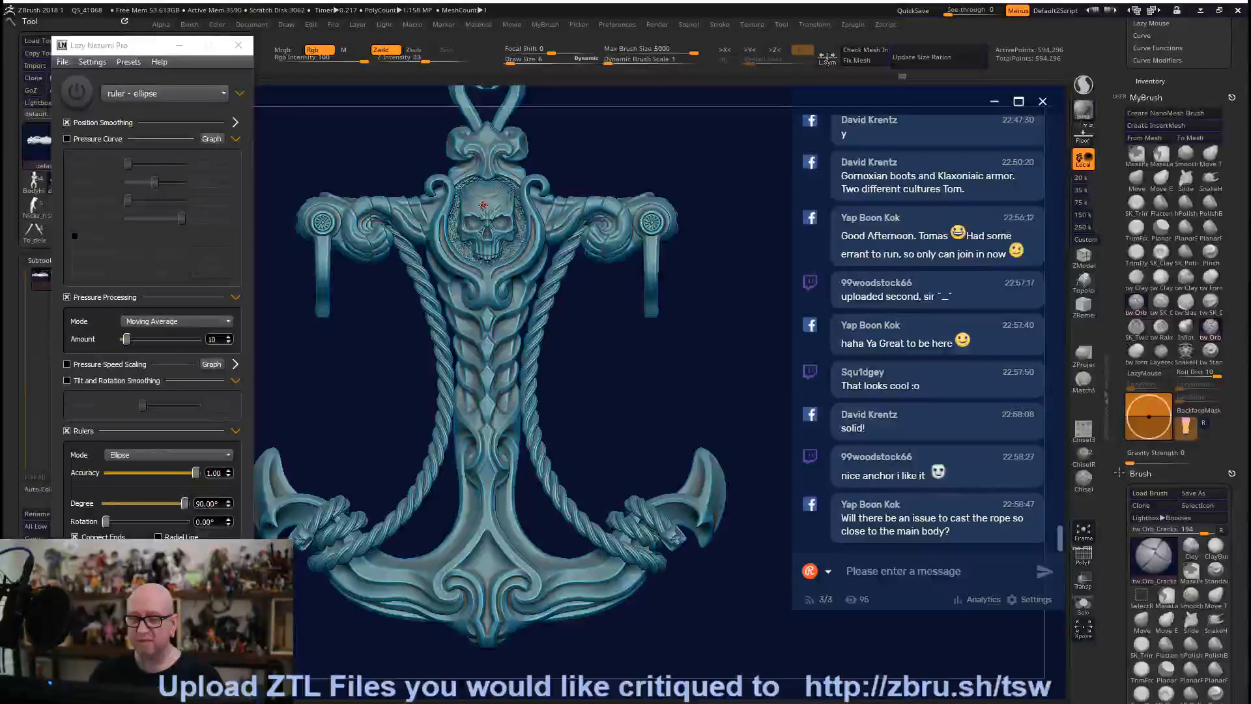
pyautogui.moveTo(517, 661)
pyautogui.keyDown('alt'); pyautogui.mouseDown()
pyautogui.moveTo(554, 601)
pyautogui.moveTo(489, 608)
pyautogui.moveTo(509, 606)
pyautogui.moveTo(508, 626)
pyautogui.mouseUp(); pyautogui.keyUp('alt')
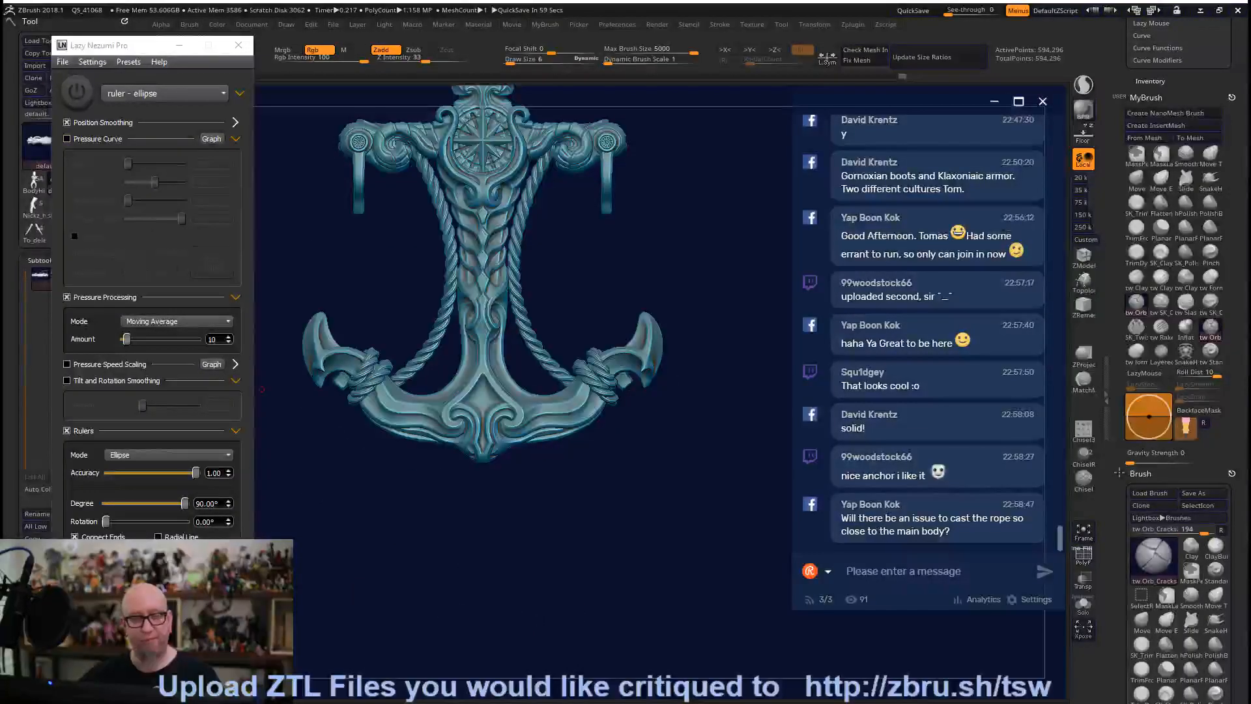
# Minimise the Lazy Nezumi Pro window and dismiss the error dialog.
pyautogui.click(179, 50)
pyautogui.moveTo(385, 567); pyautogui.dragTo(377, 603)
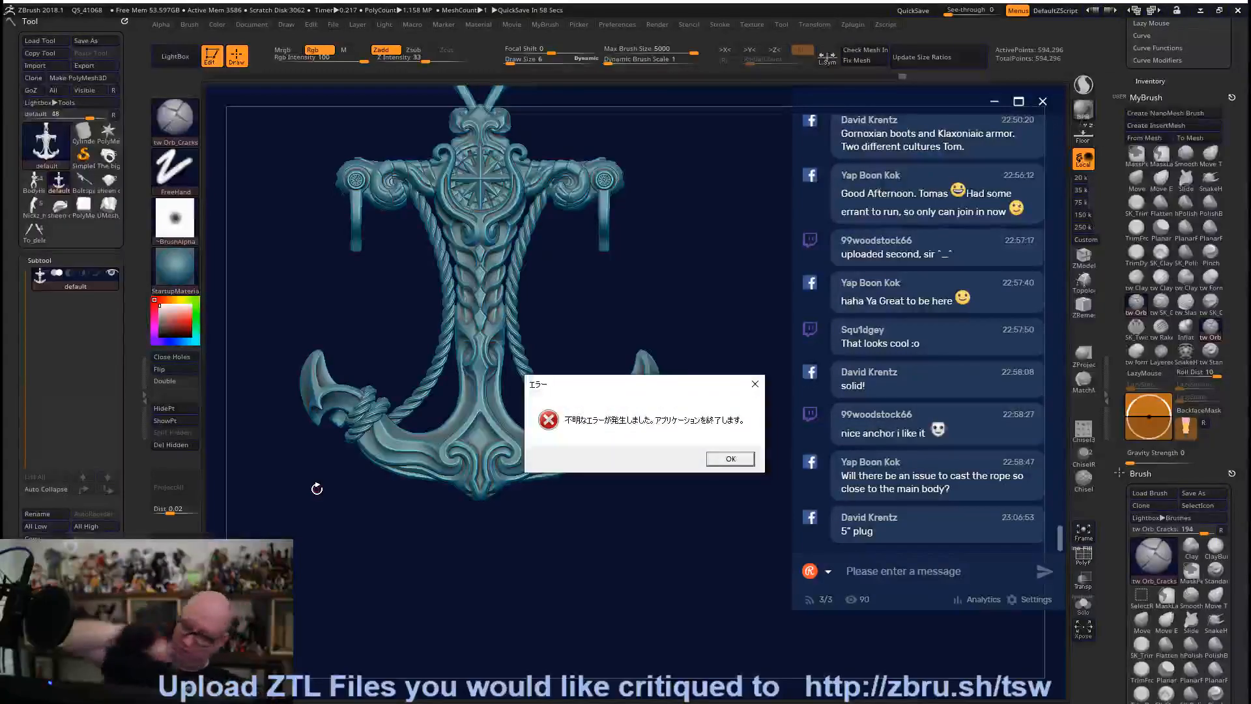
pyautogui.click(754, 385)
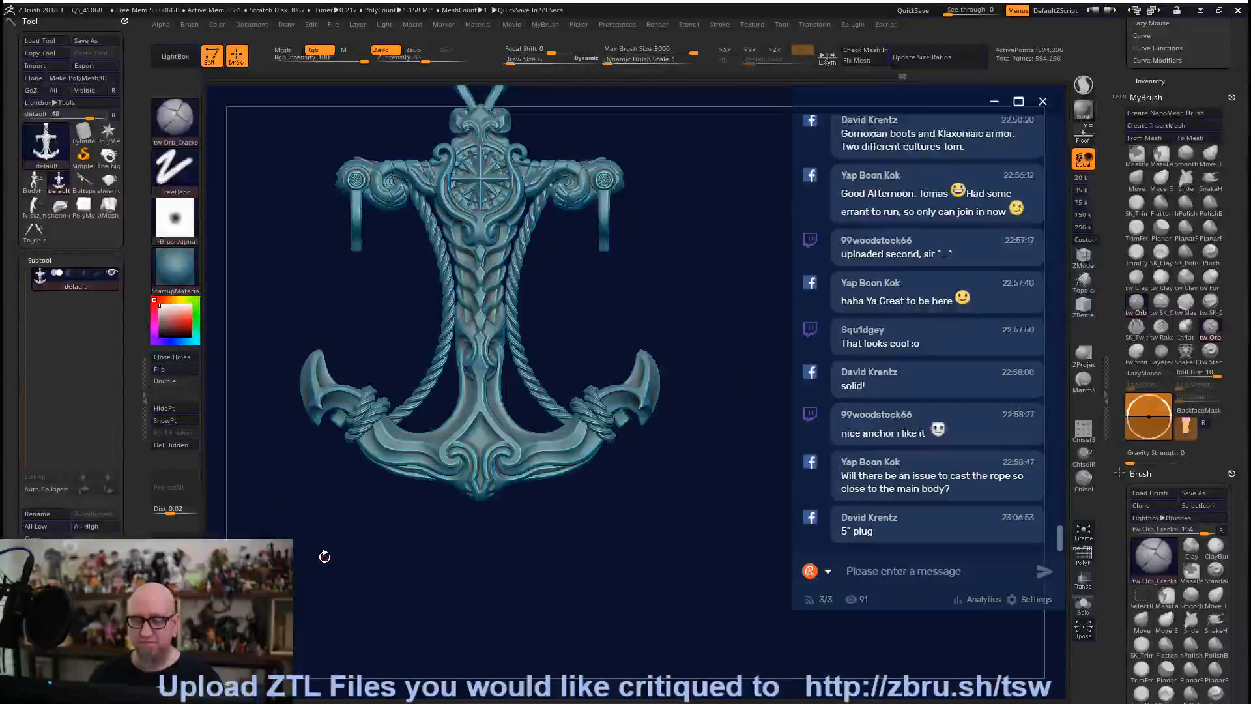
# Try strokes along the scale edges and lower shaft of the anchor with the tw SK_Cloth brush at Draw Size 15.
pyautogui.moveTo(646, 536); pyautogui.dragTo(609, 578)
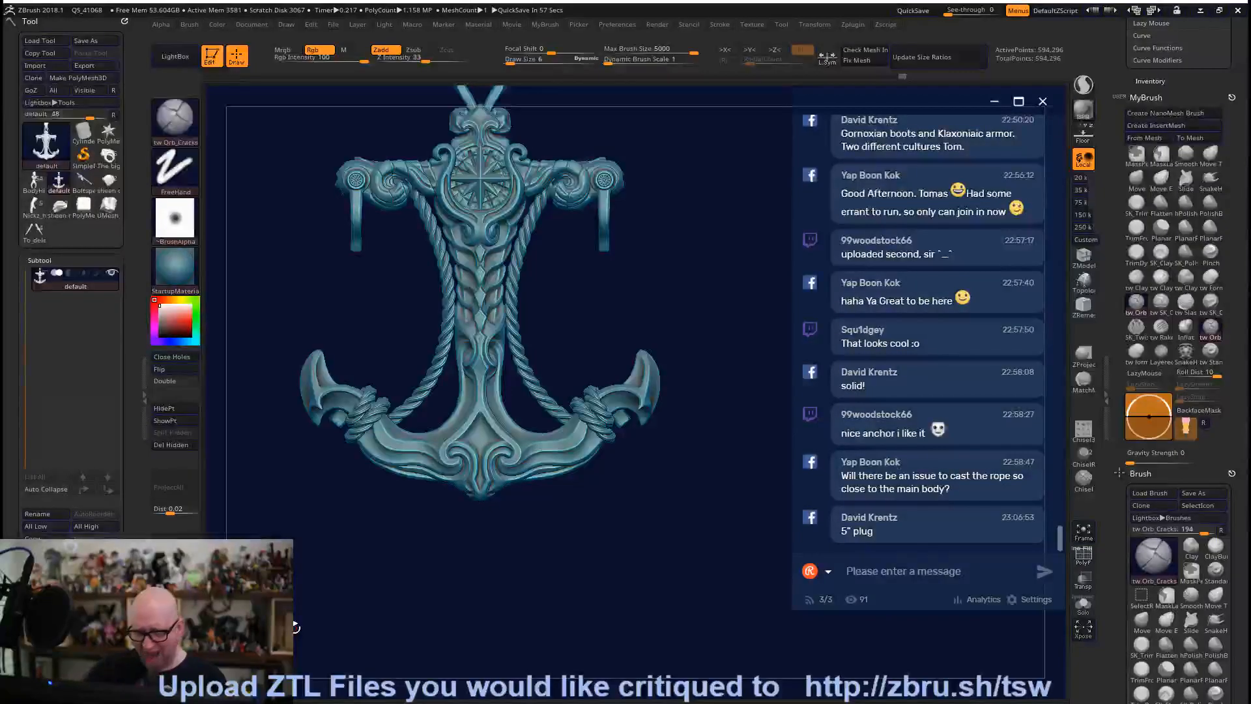
pyautogui.moveTo(338, 606); pyautogui.dragTo(631, 284)
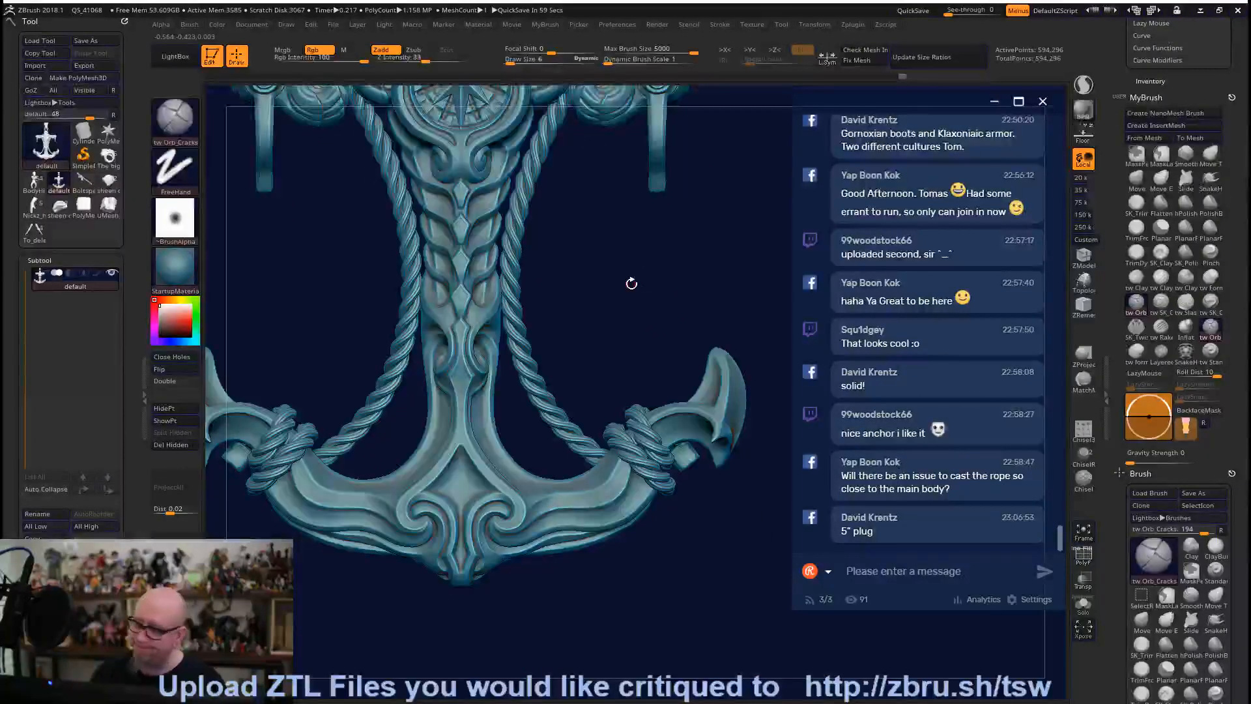
pyautogui.click(1210, 302)
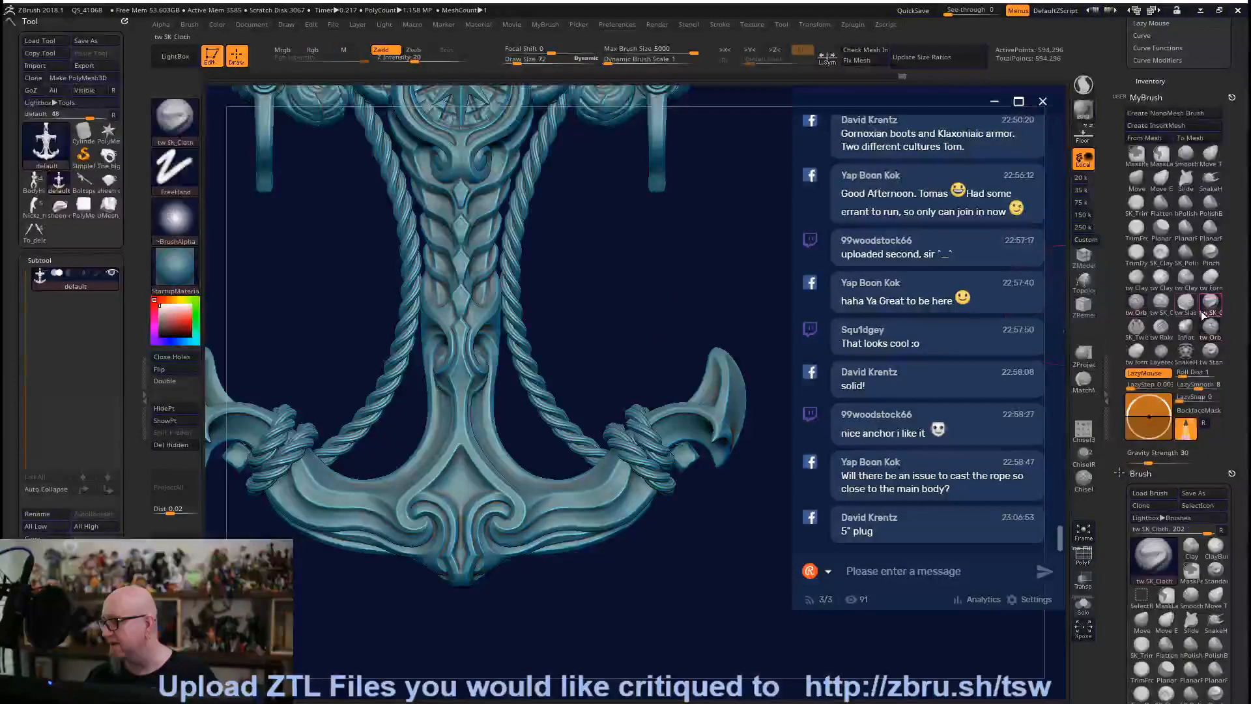
pyautogui.press('space')
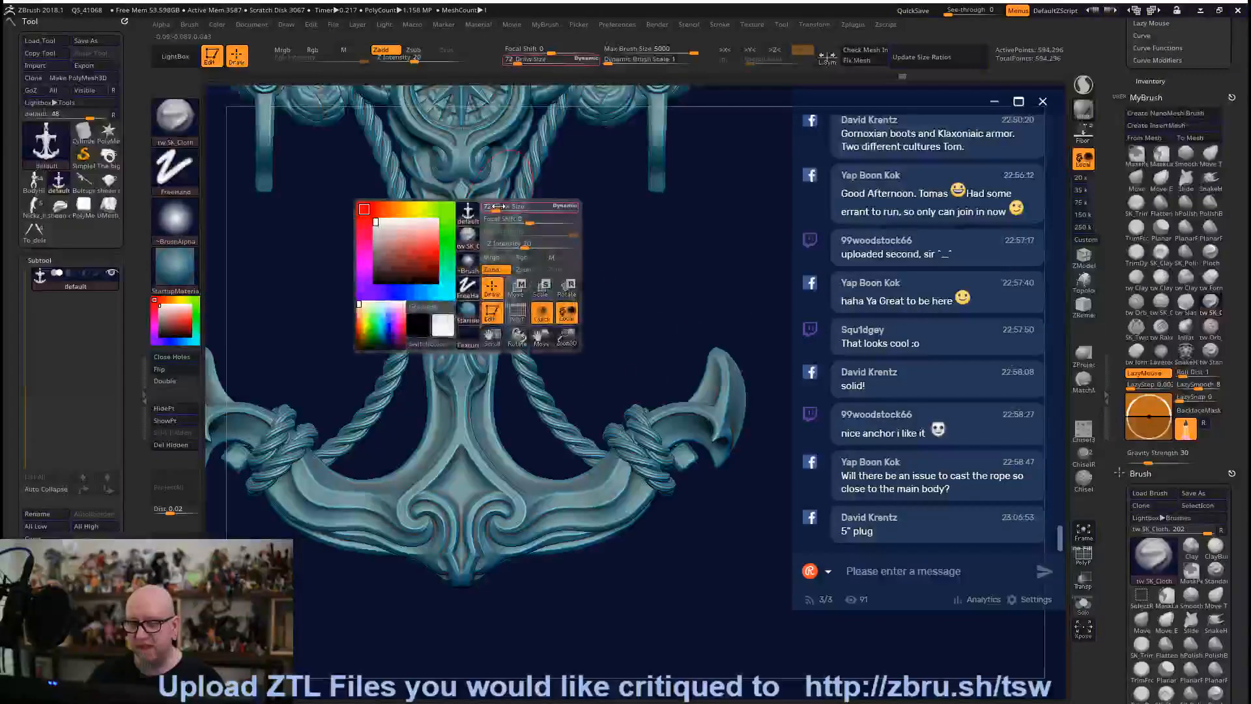
pyautogui.moveTo(495, 207)
pyautogui.mouseDown()
pyautogui.moveTo(484, 207)
pyautogui.moveTo(586, 212)
pyautogui.moveTo(573, 216)
pyautogui.mouseUp()
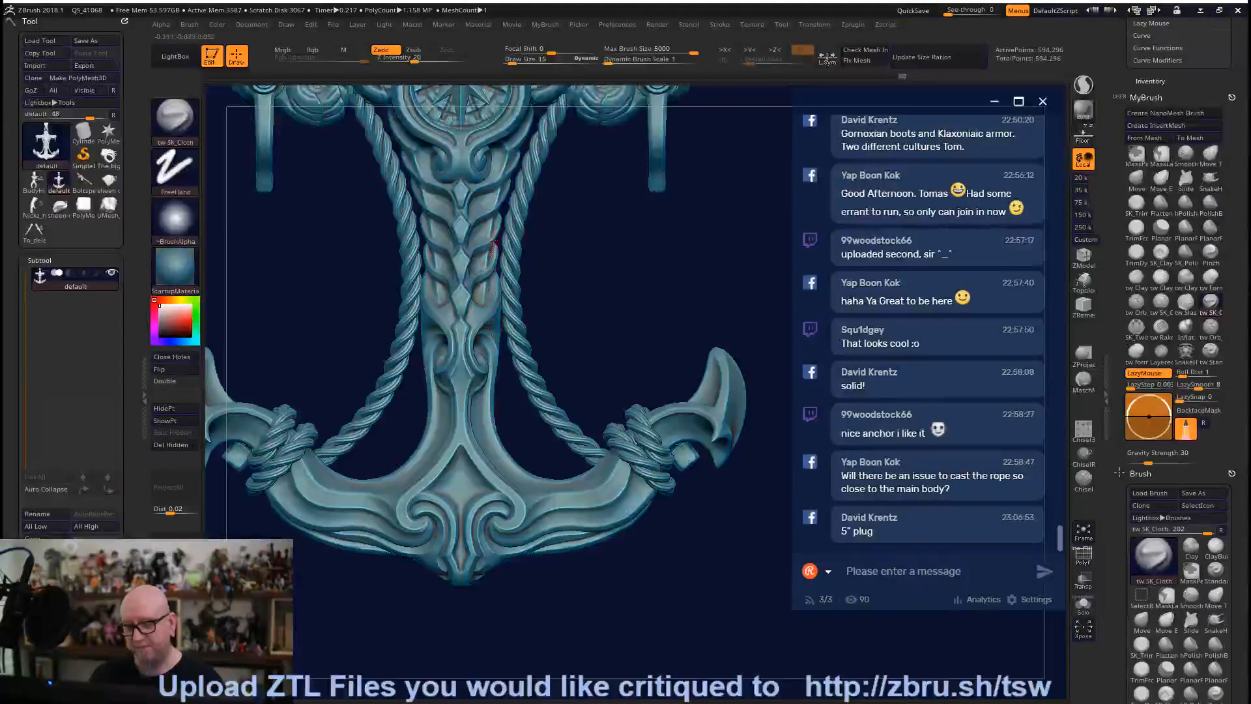
pyautogui.moveTo(488, 237); pyautogui.dragTo(486, 242)
pyautogui.moveTo(489, 252); pyautogui.dragTo(485, 271)
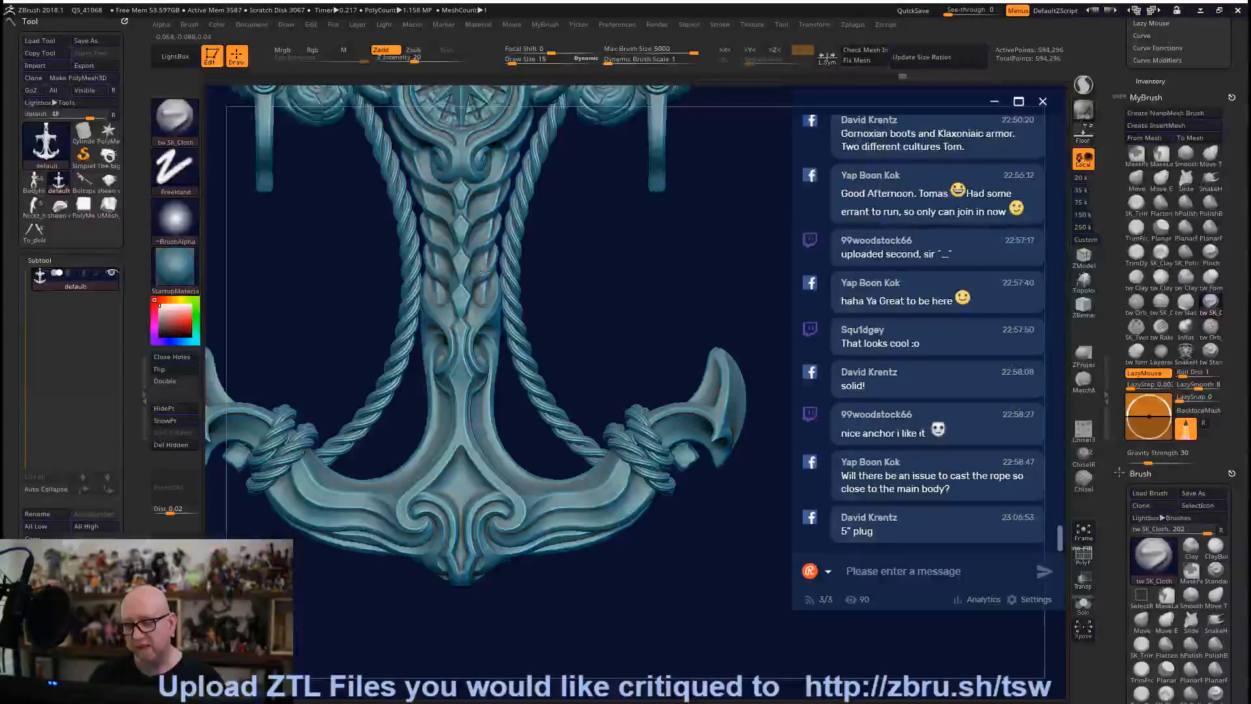
pyautogui.moveTo(484, 398); pyautogui.dragTo(501, 465)
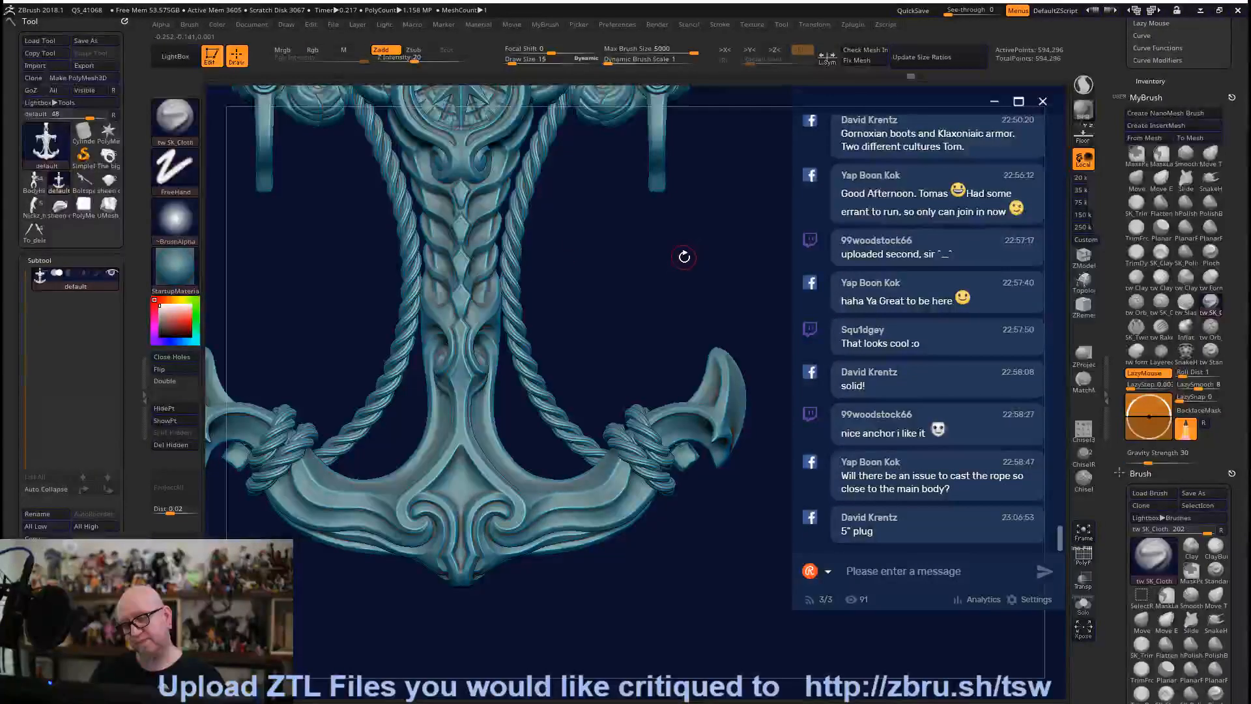
# Check the anchor's shaft from an angle and undo the trial strokes on it.
pyautogui.moveTo(681, 254); pyautogui.dragTo(546, 320)
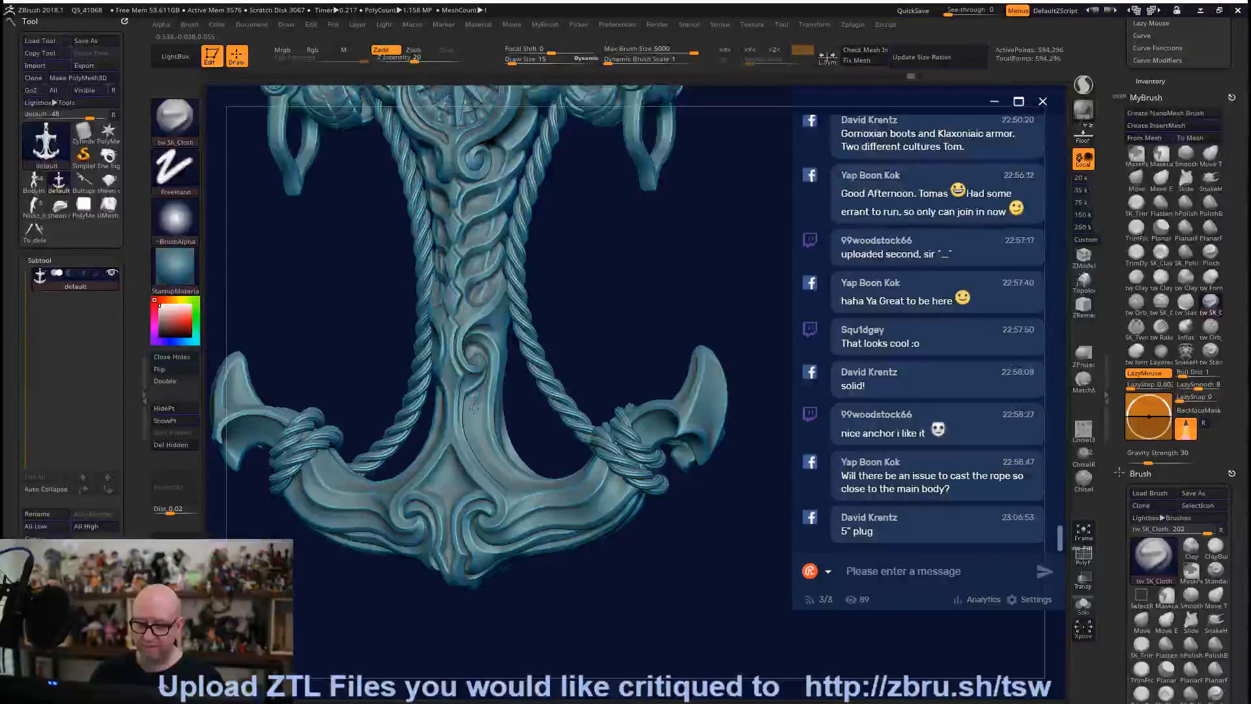
pyautogui.keyDown('shift'); pyautogui.moveTo(625, 313); pyautogui.dragTo(715, 265); pyautogui.keyUp('shift')
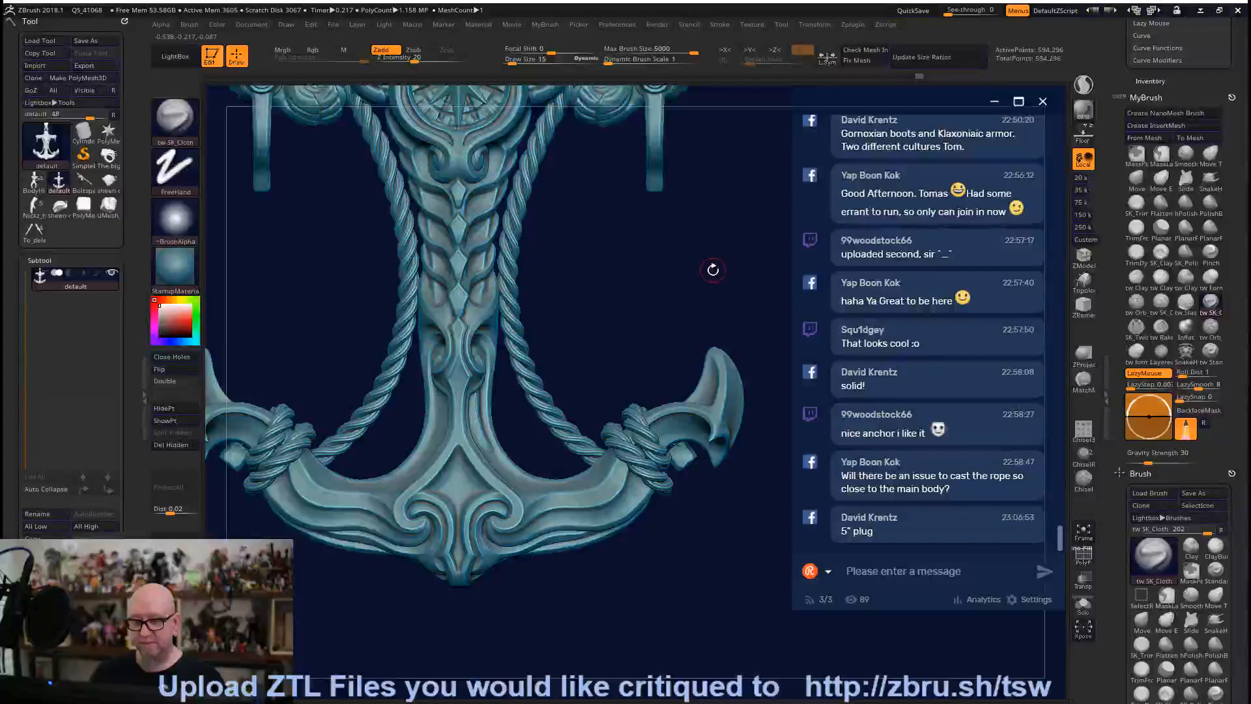
pyautogui.press('ctrl')
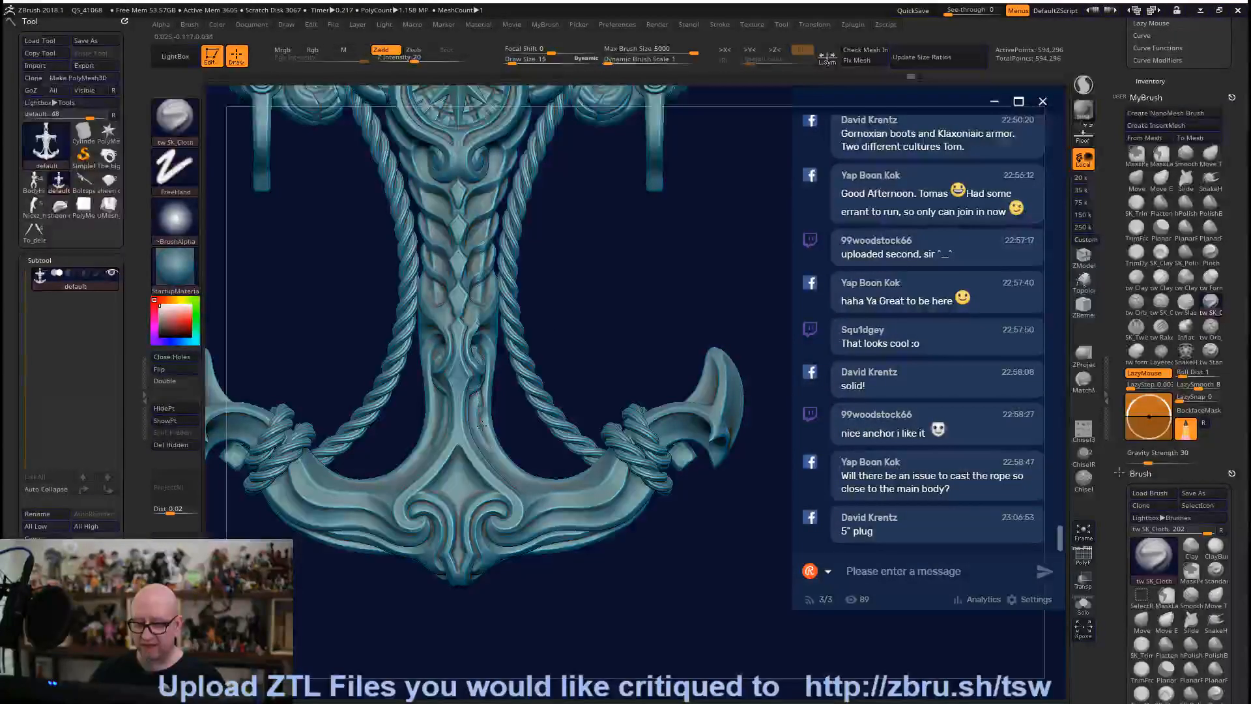
pyautogui.keyDown('alt'); pyautogui.moveTo(616, 645); pyautogui.dragTo(586, 651); pyautogui.keyUp('alt')
pyautogui.press('ctrl')
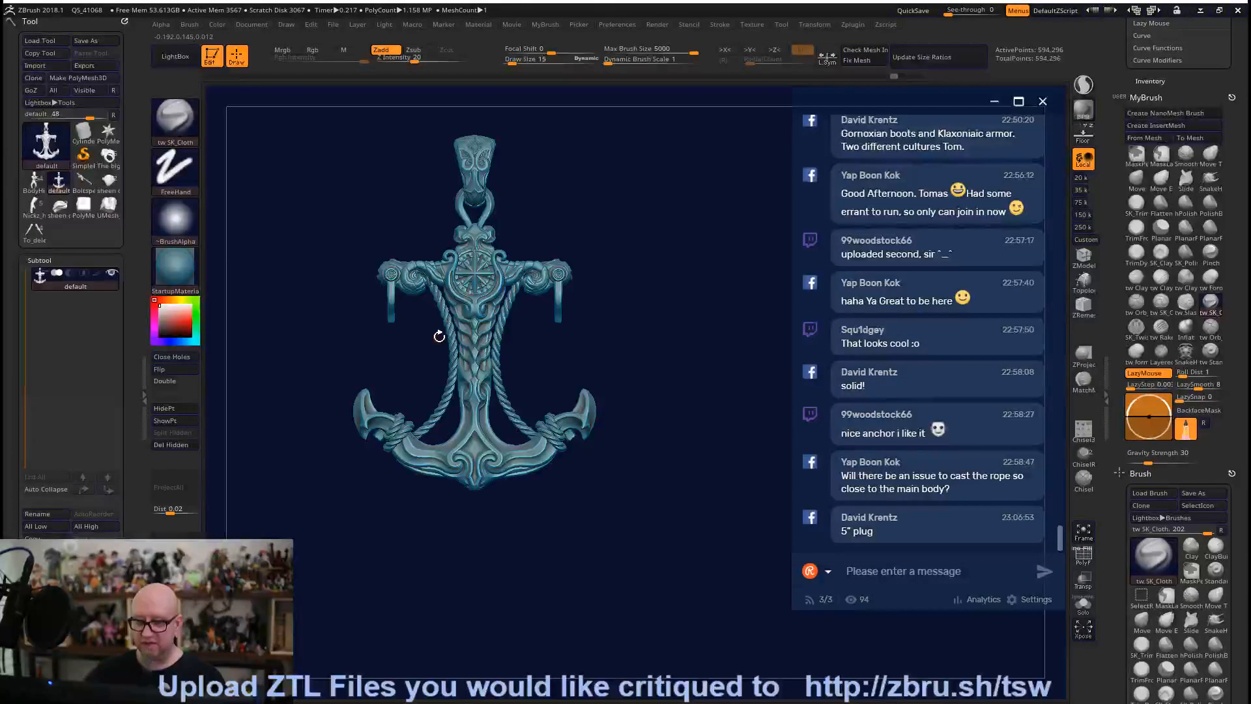
# Isolate the upper half of the anchor pendant to examine its skull and compass faces, and unhide the rest.
pyautogui.moveTo(281, 583)
pyautogui.keyDown('ctrl'); pyautogui.keyDown('shift'); pyautogui.mouseDown()
pyautogui.moveTo(580, 467)
pyautogui.moveTo(671, 382)
pyautogui.mouseUp(); pyautogui.keyUp('shift'); pyautogui.keyUp('ctrl')
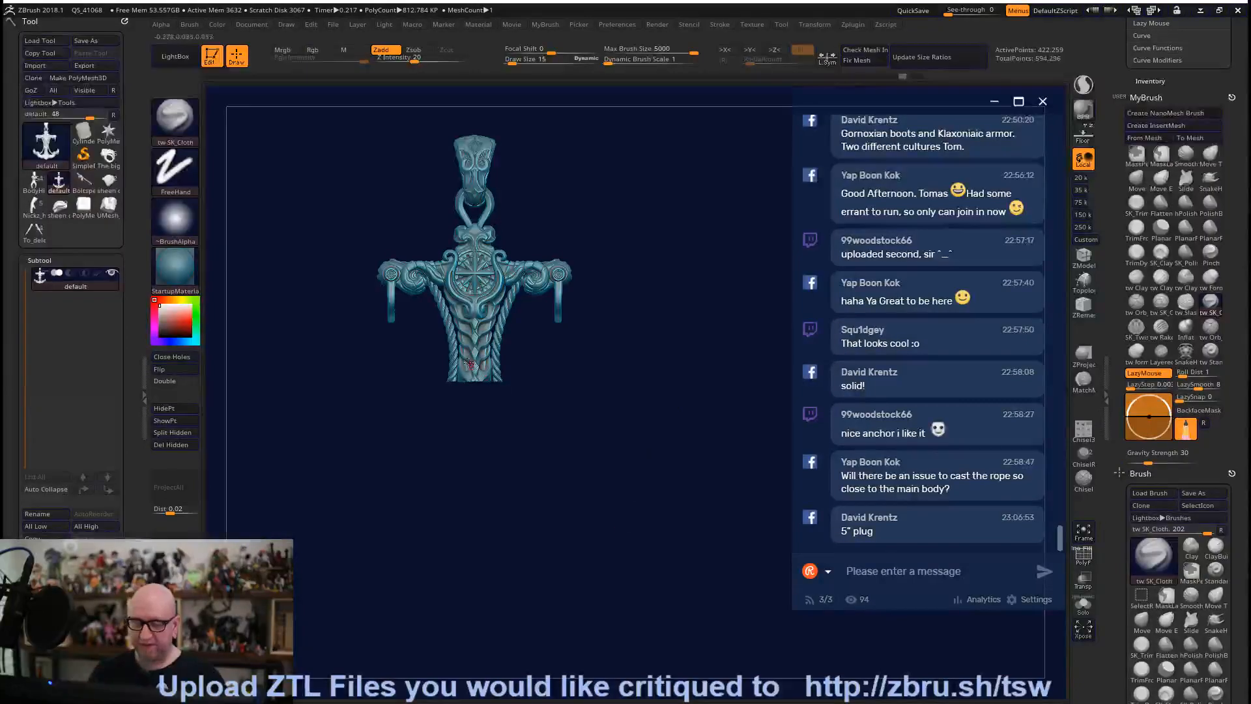
pyautogui.moveTo(579, 552)
pyautogui.keyDown('alt'); pyautogui.mouseDown()
pyautogui.moveTo(684, 516)
pyautogui.moveTo(564, 539)
pyautogui.mouseUp(); pyautogui.keyUp('alt')
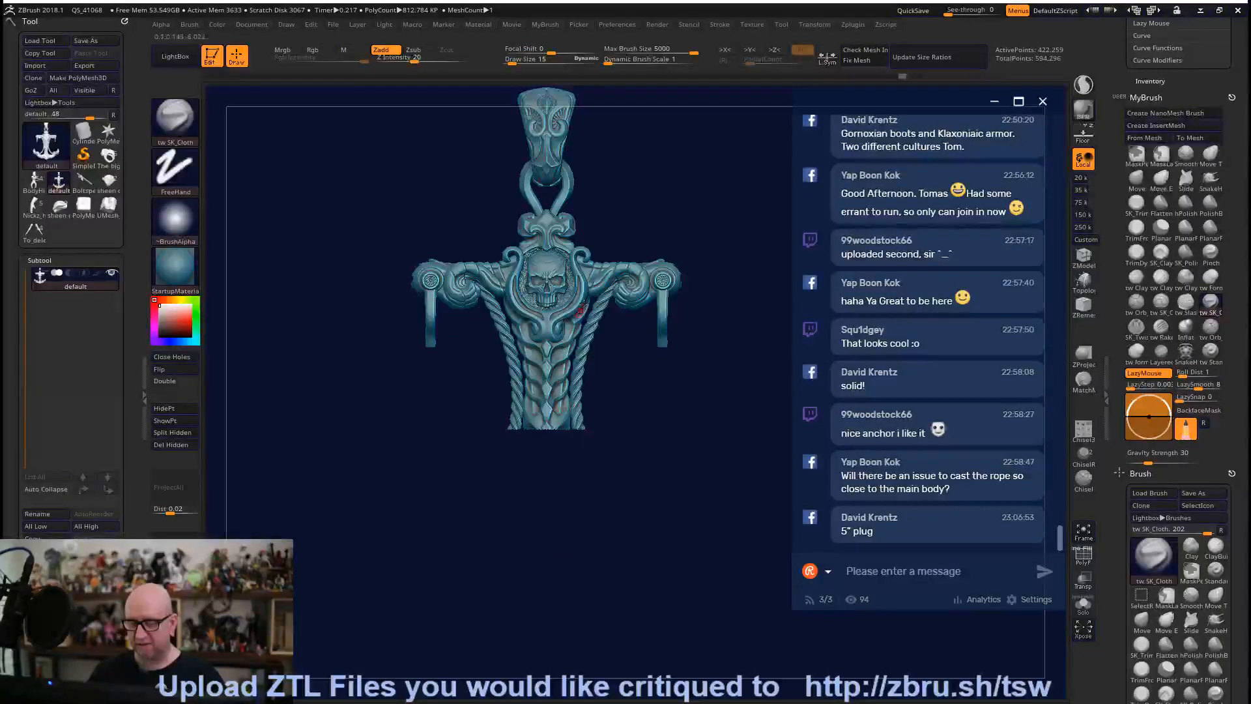
pyautogui.moveTo(577, 530); pyautogui.dragTo(678, 536)
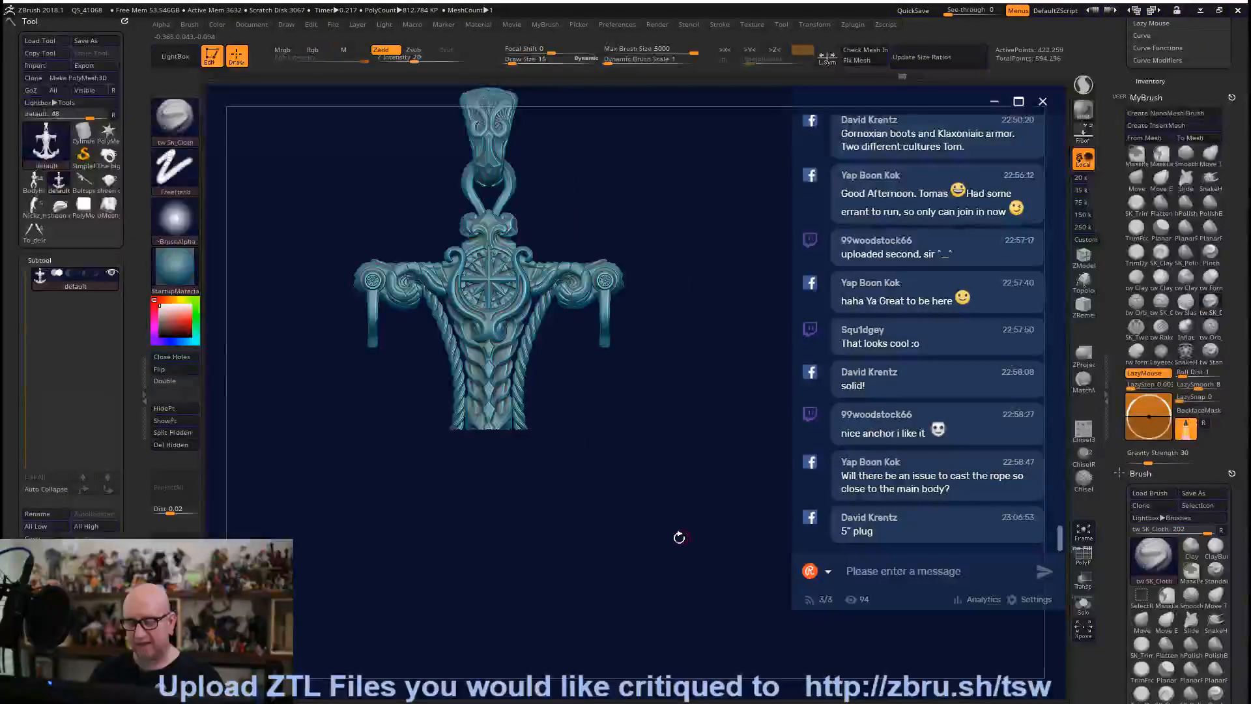
pyautogui.keyDown('ctrl'); pyautogui.click(700, 508); pyautogui.keyUp('ctrl')
pyautogui.keyDown('ctrl'); pyautogui.click(711, 508); pyautogui.keyUp('ctrl')
pyautogui.keyDown('ctrl'); pyautogui.keyDown('shift'); pyautogui.click(717, 510); pyautogui.keyUp('shift'); pyautogui.keyUp('ctrl')
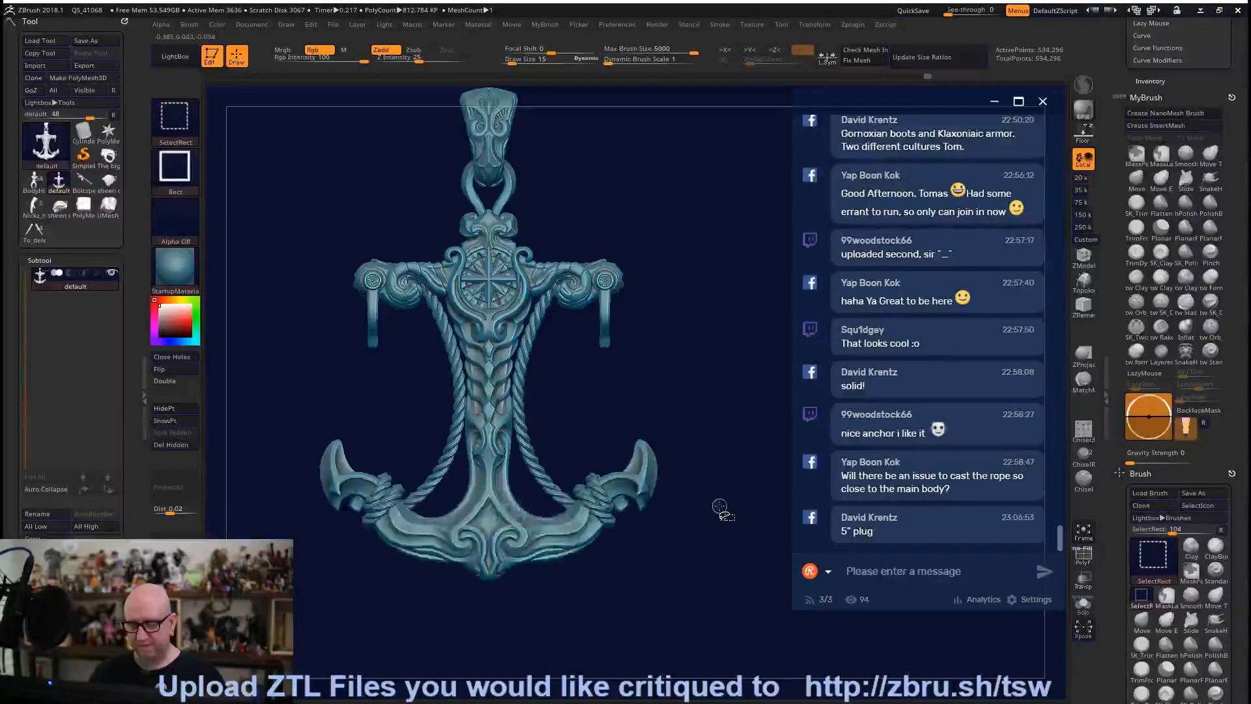
# Mask the upper part of the pendant down to the middle of the shaft, leaving the anchor's arms unmasked.
pyautogui.moveTo(497, 601); pyautogui.dragTo(486, 615)
pyautogui.keyDown('alt'); pyautogui.moveTo(652, 335); pyautogui.dragTo(632, 378); pyautogui.keyUp('alt')
pyautogui.keyDown('ctrl'); pyautogui.moveTo(586, 127); pyautogui.dragTo(338, 456); pyautogui.keyUp('ctrl')
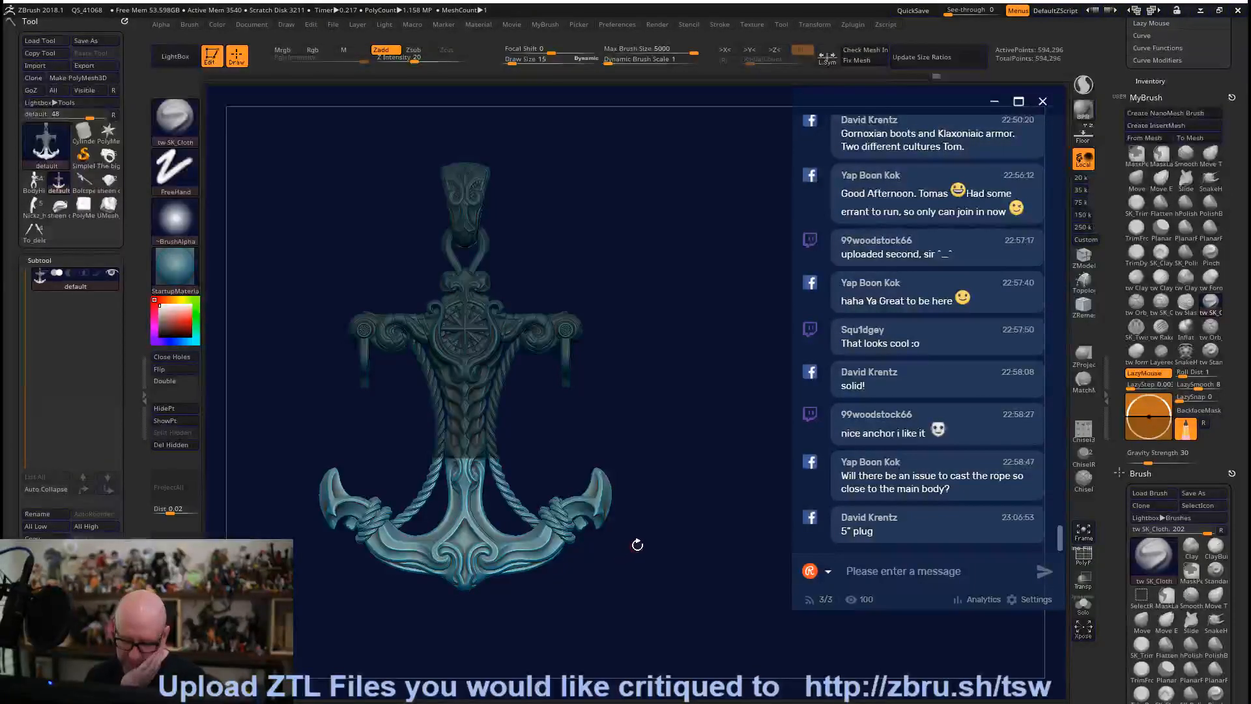
pyautogui.press('shift')
pyautogui.keyDown('alt'); pyautogui.moveTo(679, 517); pyautogui.dragTo(650, 480); pyautogui.keyUp('alt')
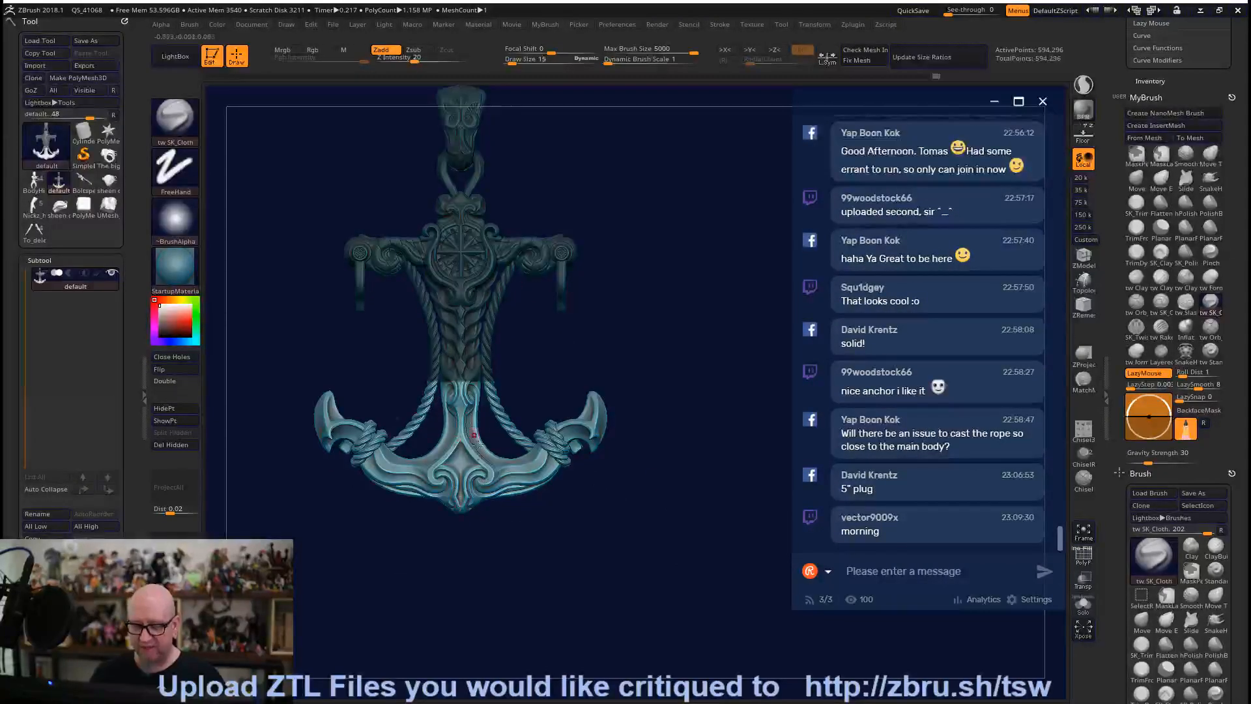
pyautogui.keyDown('alt'); pyautogui.moveTo(475, 560); pyautogui.dragTo(474, 568); pyautogui.keyUp('alt')
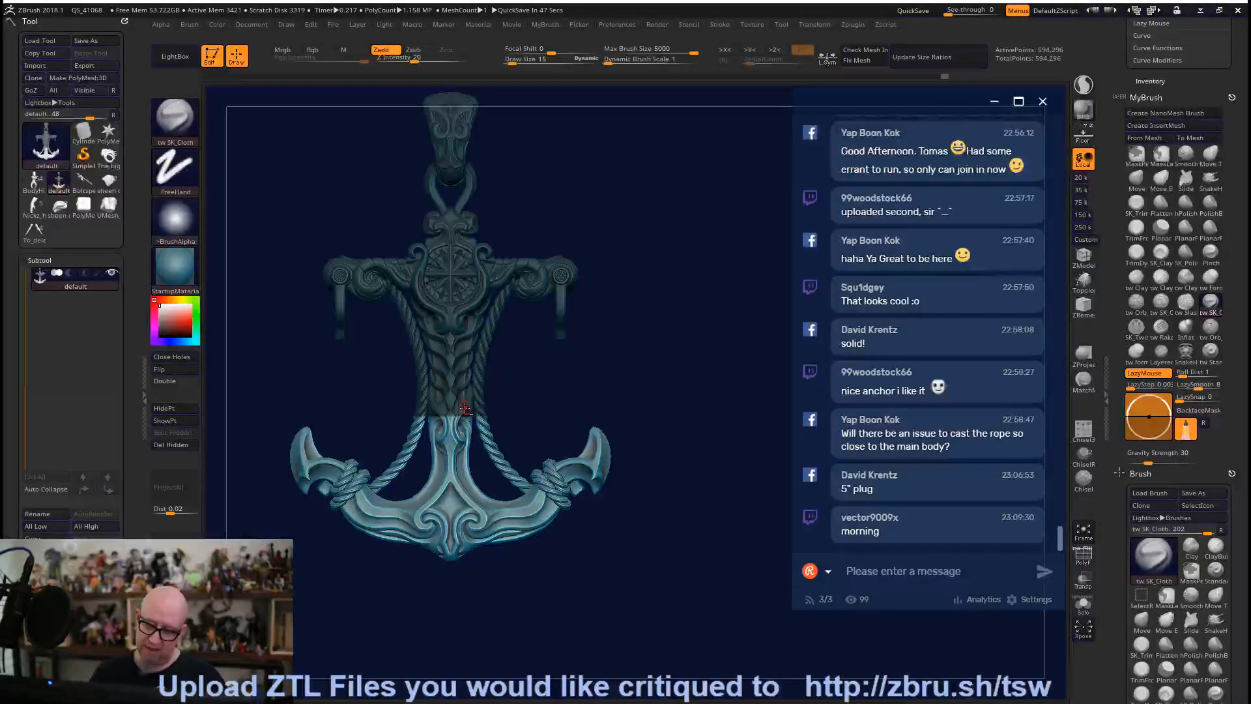
pyautogui.keyDown('alt'); pyautogui.moveTo(443, 567); pyautogui.dragTo(437, 592); pyautogui.keyUp('alt')
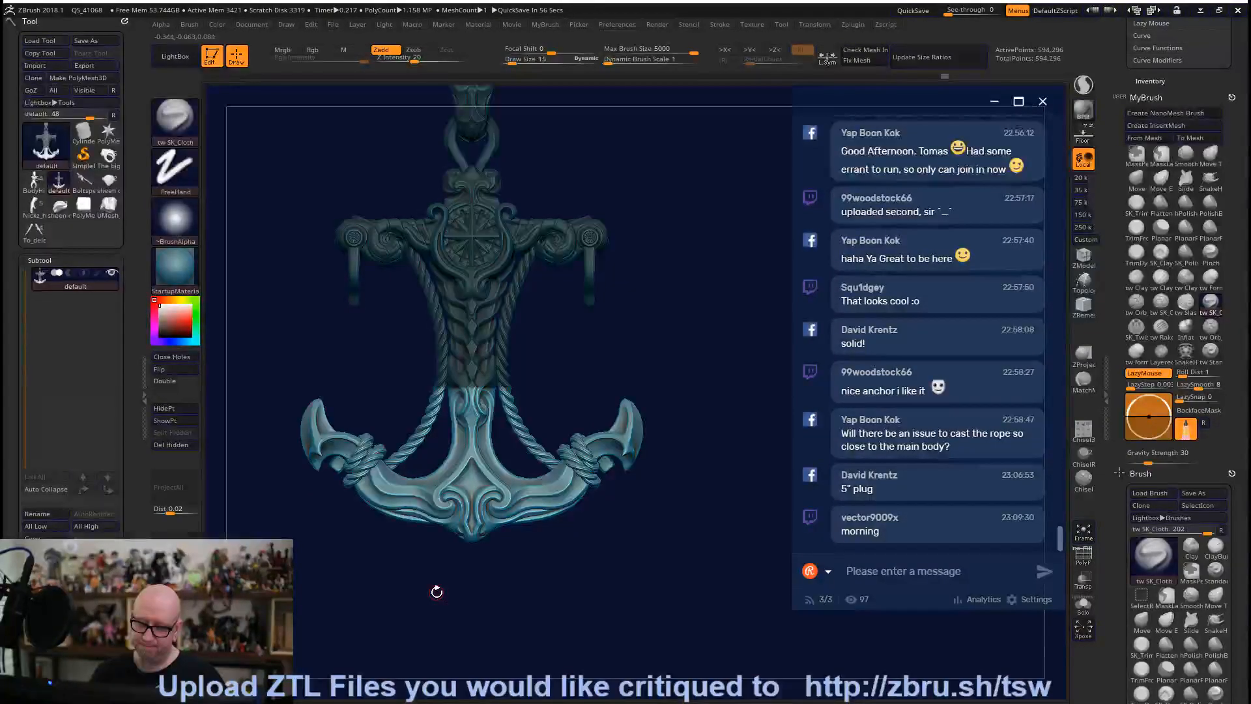
# Activate Sculptris Pro mode for the tw ClayTubes brush and check the anchor pendant's polyframe.
pyautogui.click(1136, 276)
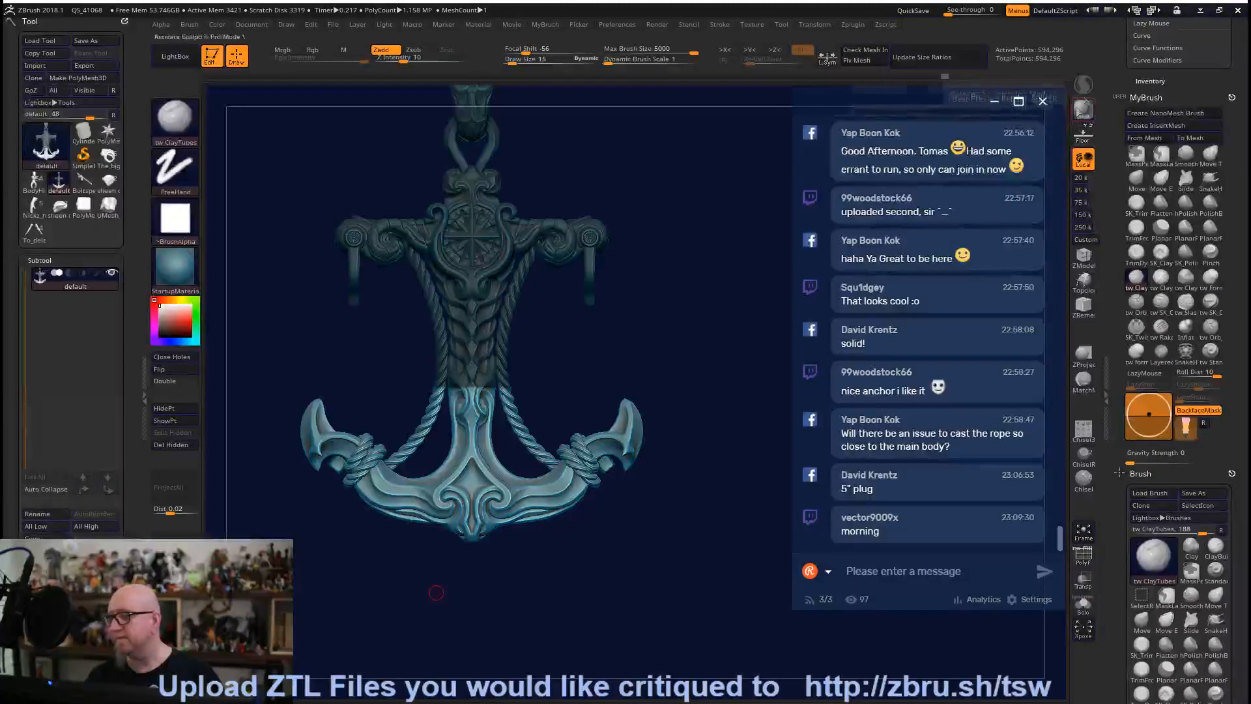
pyautogui.click(1087, 559)
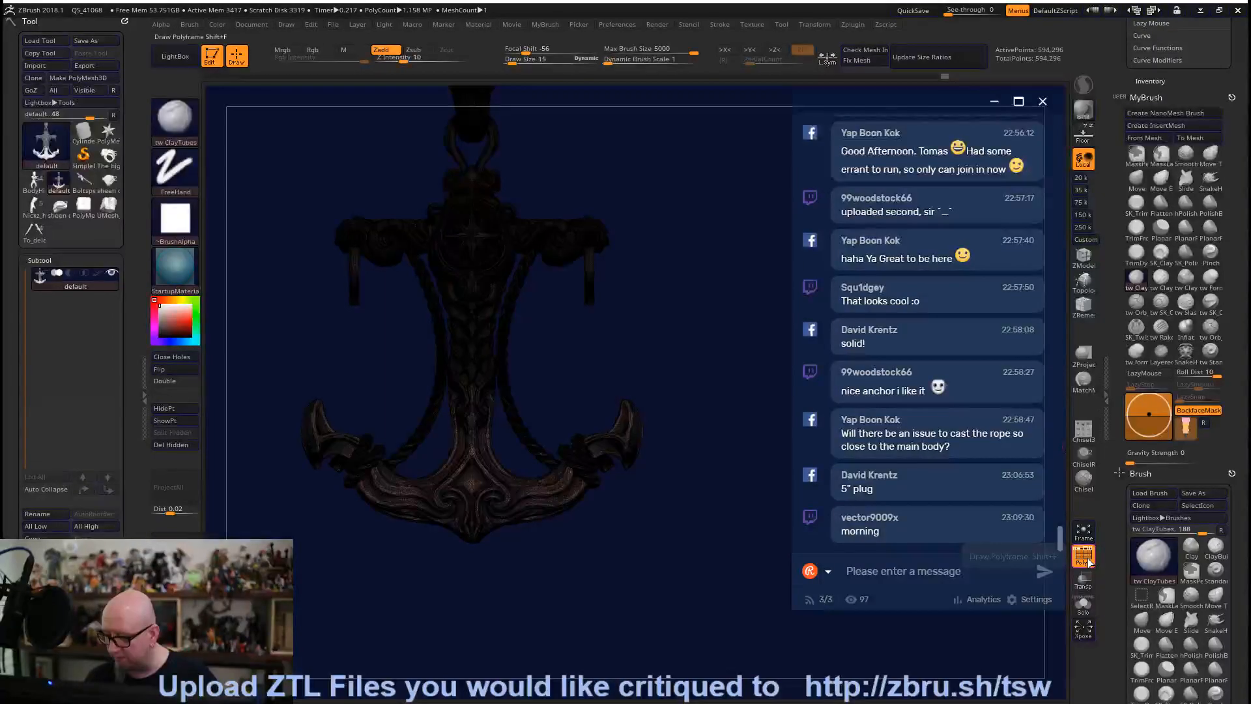
pyautogui.click(1084, 556)
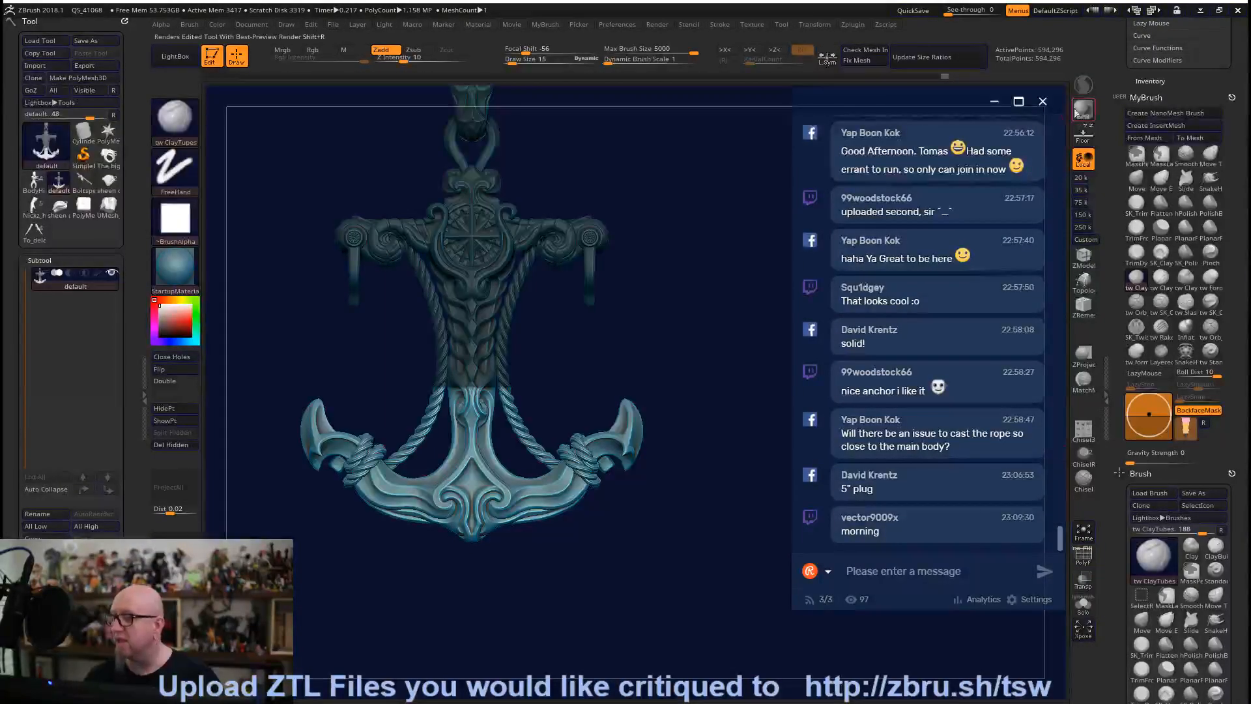
pyautogui.click(1084, 84)
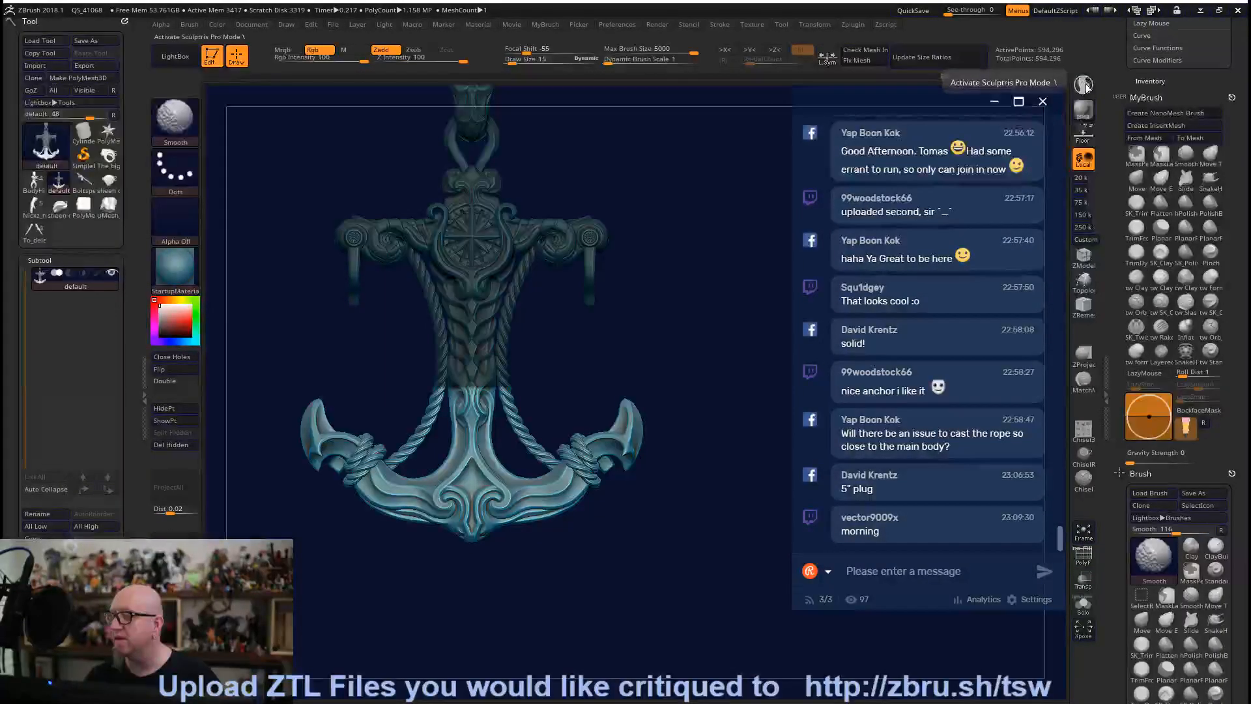
# Smooth away the scroll ornament at the centre of the anchor's base on the compass side with Draw Size 41.
pyautogui.moveTo(487, 538)
pyautogui.keyDown('alt'); pyautogui.mouseDown(button='right')
pyautogui.moveTo(508, 521)
pyautogui.moveTo(462, 483)
pyautogui.mouseUp(button='right'); pyautogui.keyUp('alt')
pyautogui.press('space')
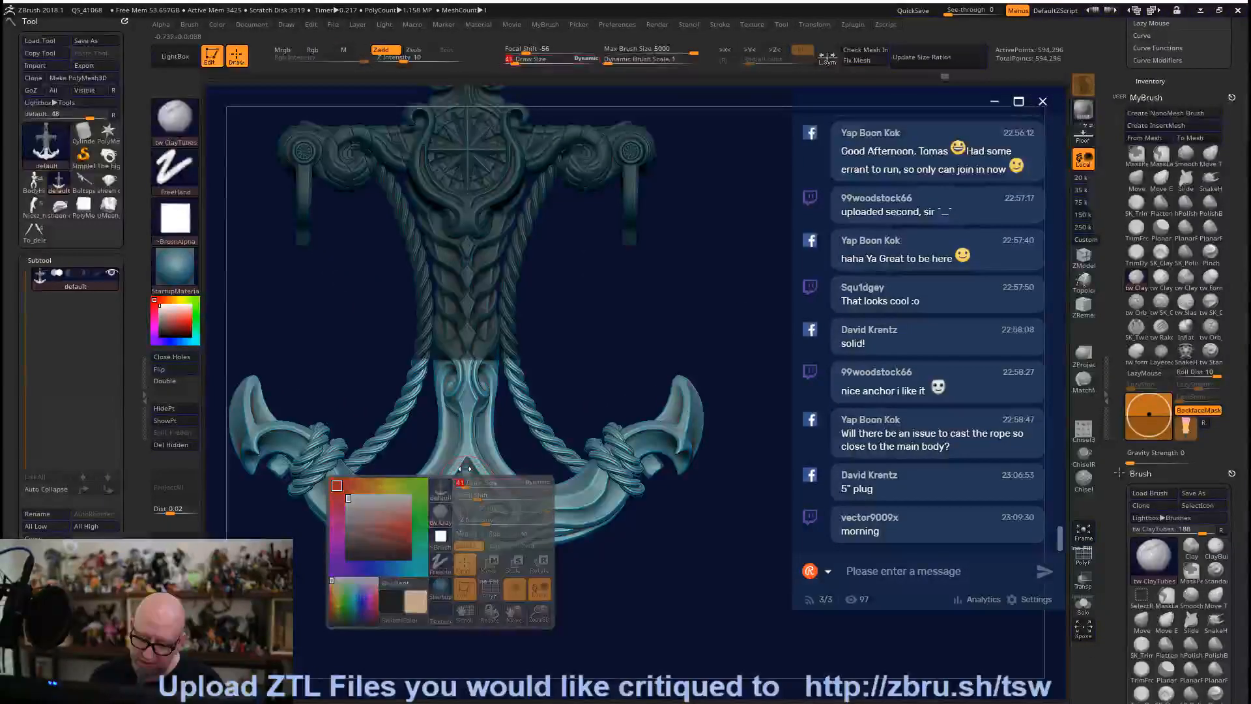
pyautogui.press('shift')
pyautogui.moveTo(479, 586)
pyautogui.mouseDown()
pyautogui.moveTo(597, 600)
pyautogui.moveTo(679, 593)
pyautogui.moveTo(485, 583)
pyautogui.mouseUp()
pyautogui.press('shift')
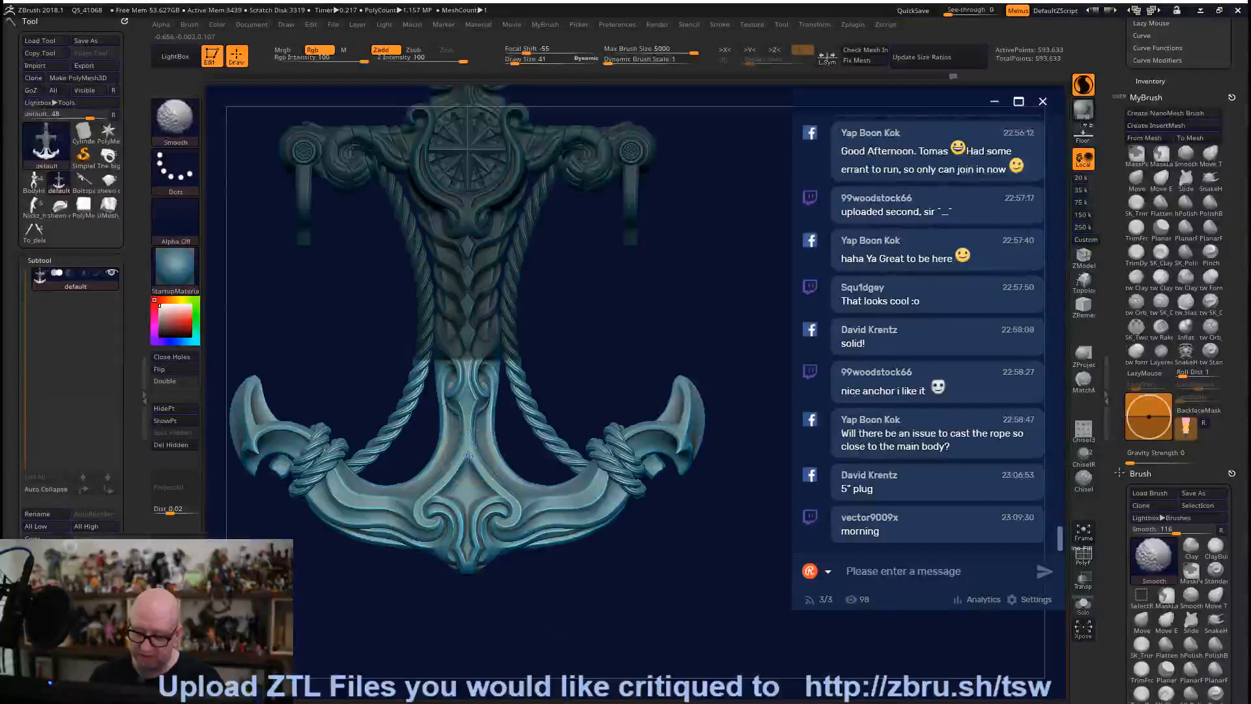
pyautogui.moveTo(466, 474)
pyautogui.keyDown('shift'); pyautogui.mouseDown()
pyautogui.moveTo(427, 521)
pyautogui.moveTo(446, 512)
pyautogui.moveTo(509, 522)
pyautogui.moveTo(449, 546)
pyautogui.mouseUp(); pyautogui.keyUp('shift')
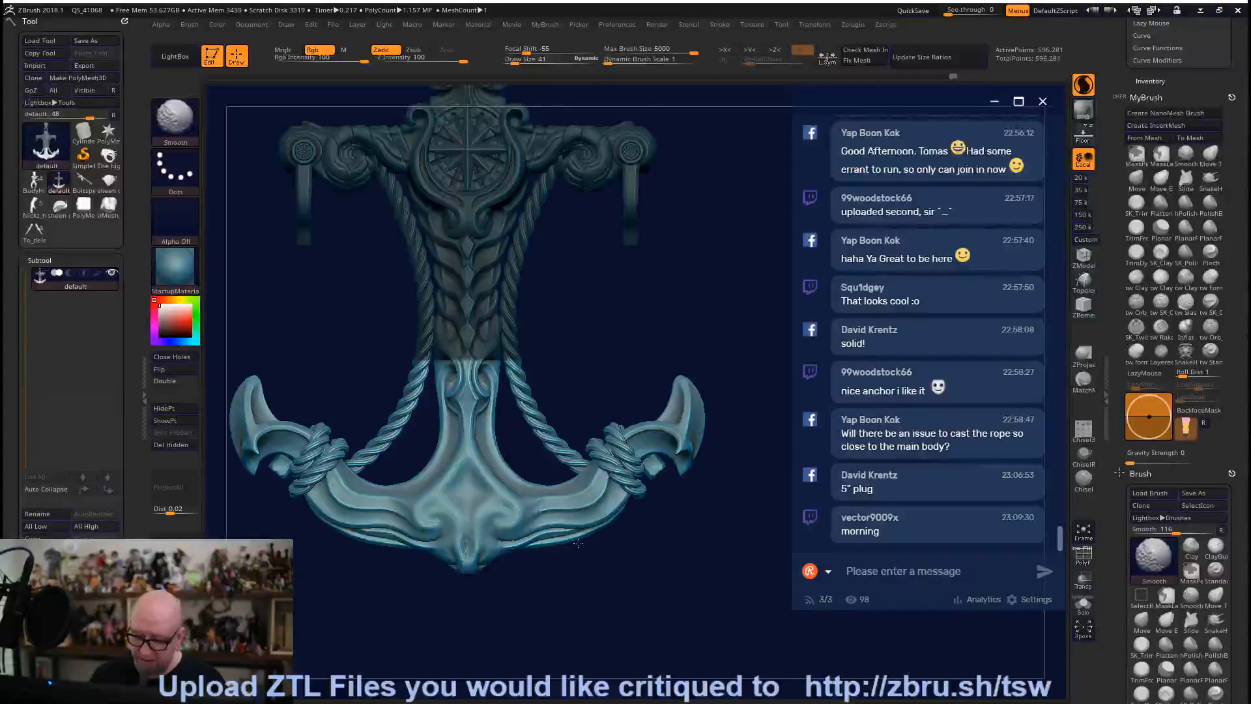
# Smooth and fill the remaining ornament where the shaft meets the arms, leaving a plain surface for new forms.
pyautogui.keyDown('alt'); pyautogui.moveTo(516, 523); pyautogui.dragTo(523, 451, button='right'); pyautogui.keyUp('alt')
pyautogui.keyDown('shift'); pyautogui.moveTo(473, 422); pyautogui.dragTo(471, 420); pyautogui.keyUp('shift')
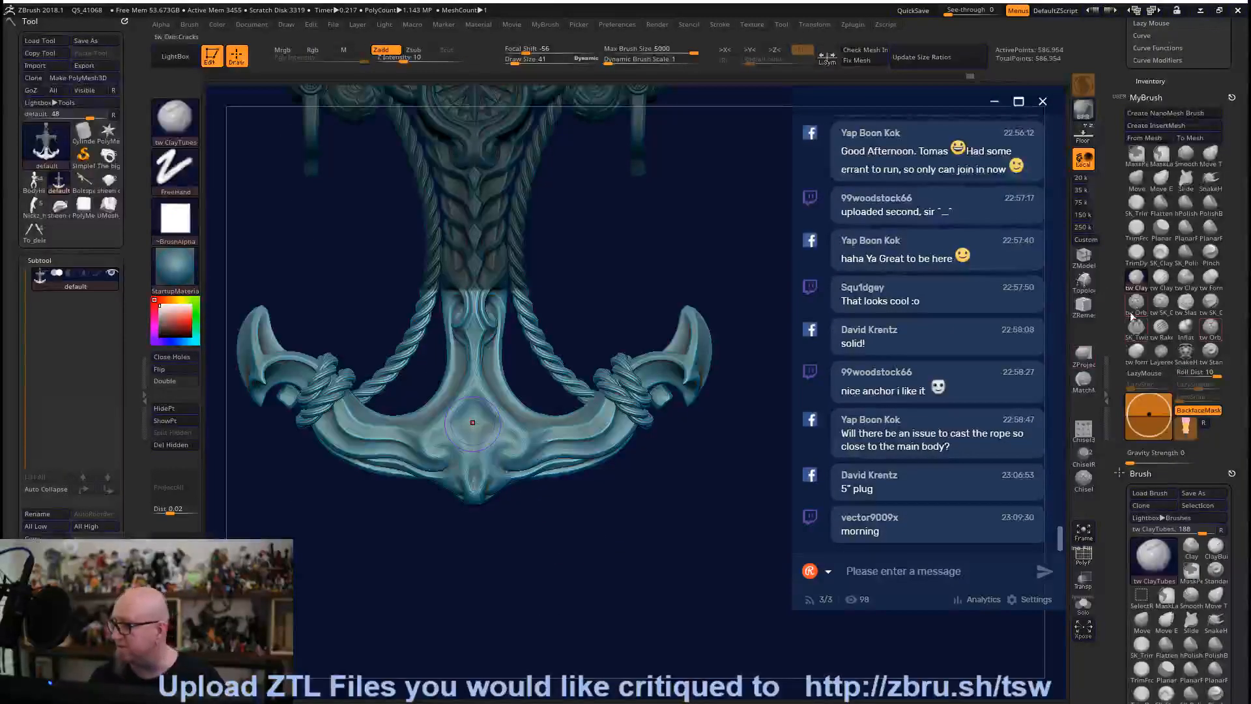
pyautogui.press('b')
pyautogui.press('Escape')
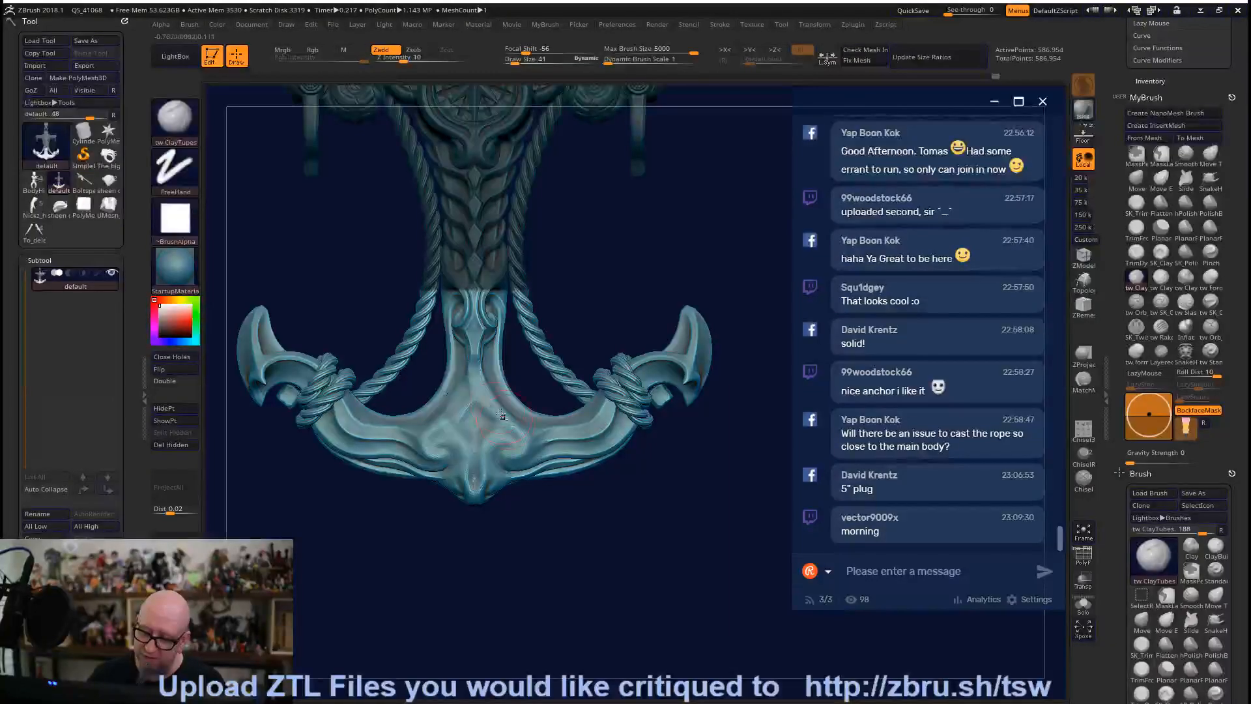
pyautogui.press('shift')
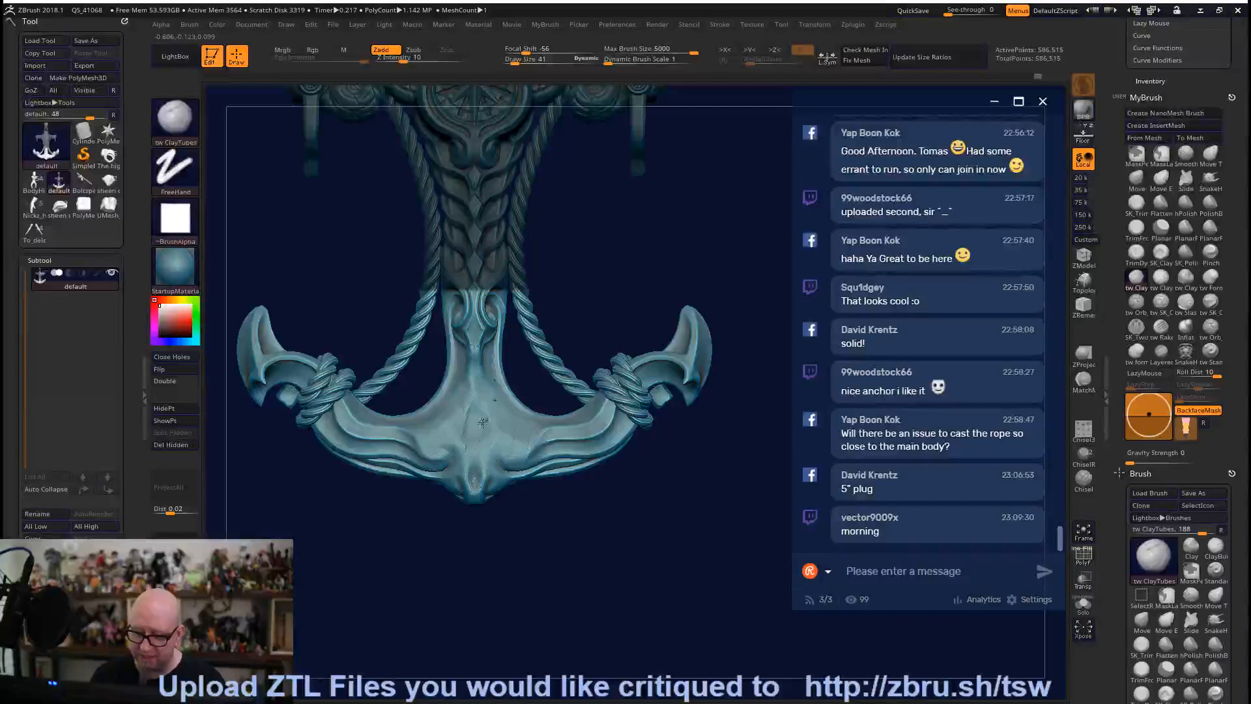
pyautogui.moveTo(491, 530); pyautogui.dragTo(489, 521)
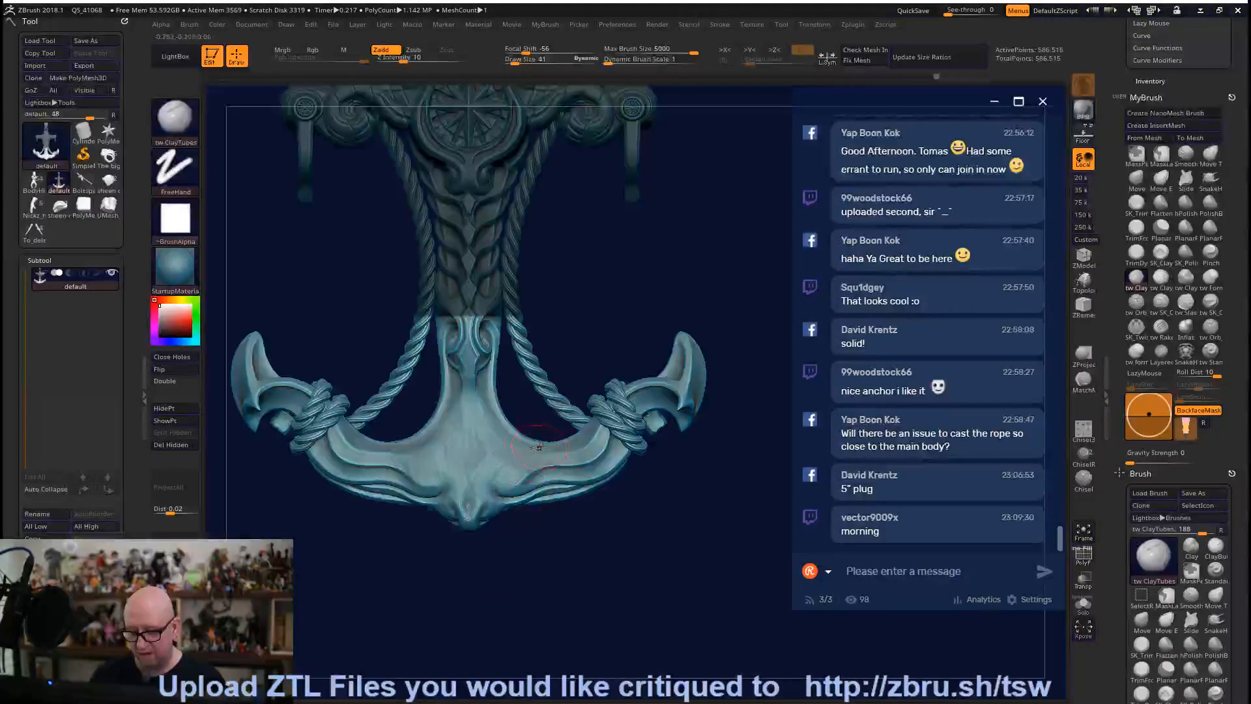
# Compare the smoothed base on the compass side with the original scrollwork on the skull side.
pyautogui.moveTo(516, 558); pyautogui.dragTo(394, 567)
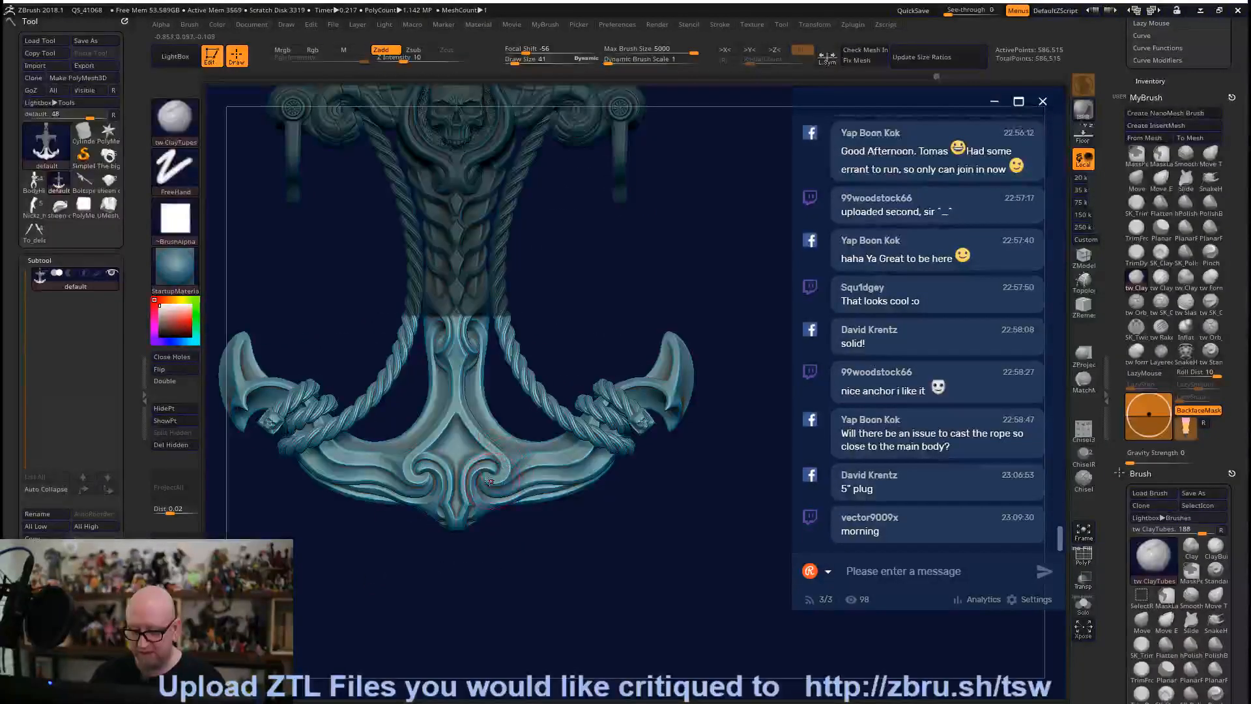
pyautogui.moveTo(497, 553); pyautogui.dragTo(474, 534)
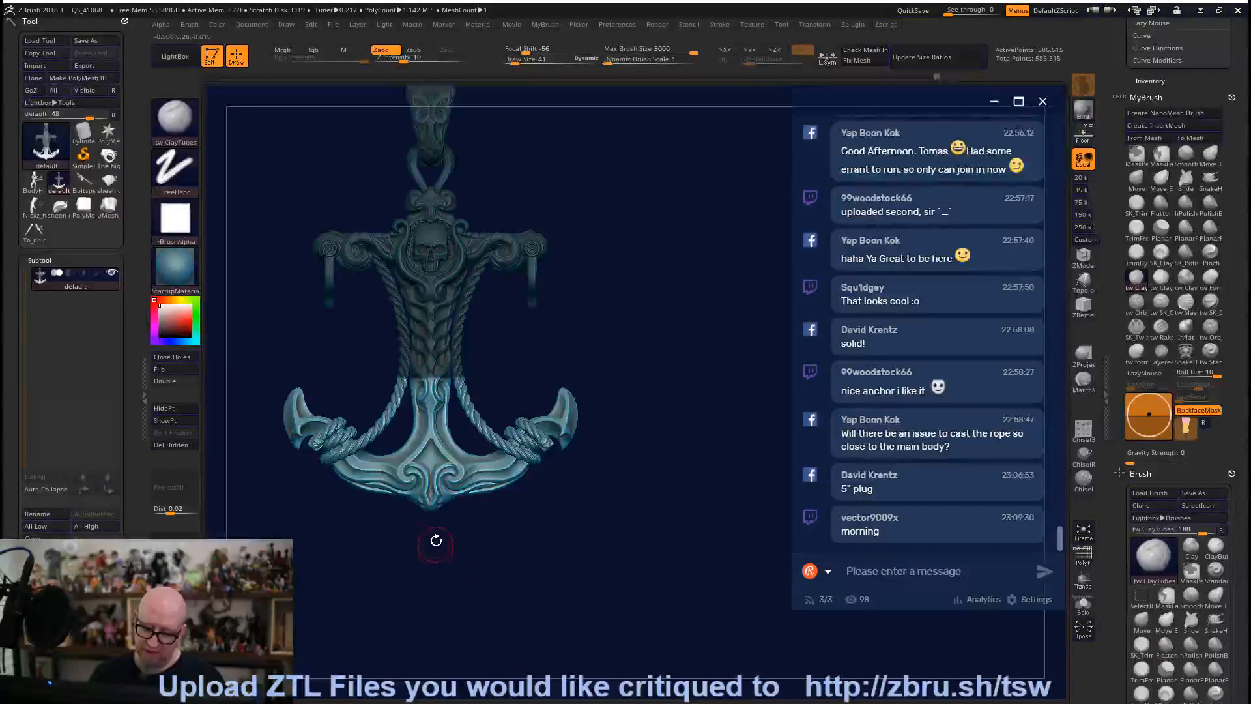
pyautogui.moveTo(433, 539); pyautogui.dragTo(431, 484)
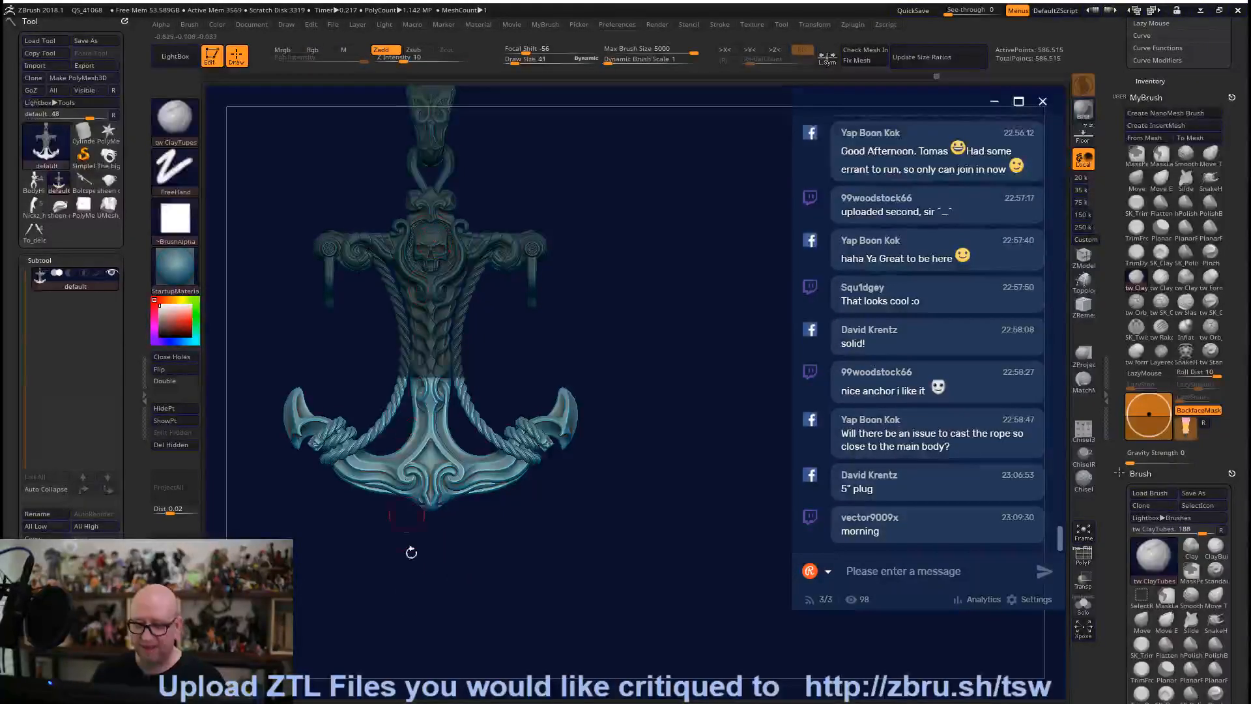
pyautogui.moveTo(444, 559)
pyautogui.keyDown('shift'); pyautogui.mouseDown()
pyautogui.moveTo(558, 533)
pyautogui.moveTo(544, 561)
pyautogui.mouseUp(); pyautogui.keyUp('shift')
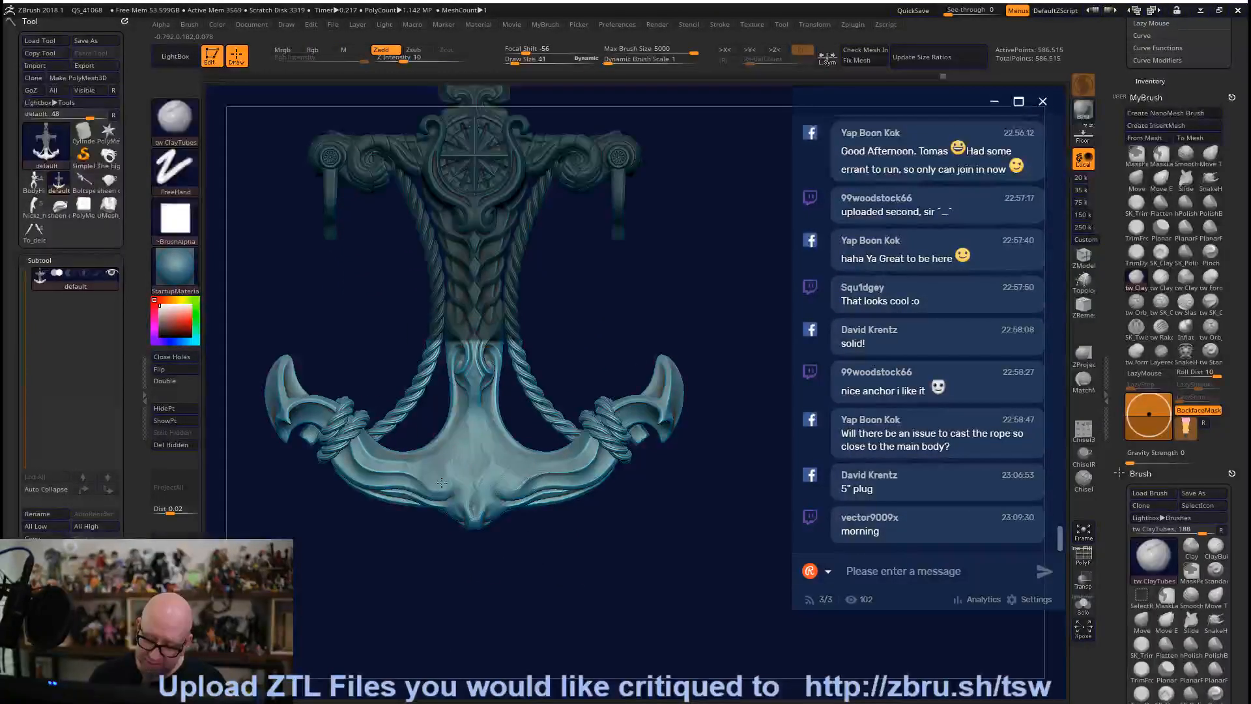
# Build up clay over the shaft's base and anchor tip with tw ClayTubes, undoing the last diagonal trial strokes.
pyautogui.moveTo(469, 441); pyautogui.dragTo(480, 404)
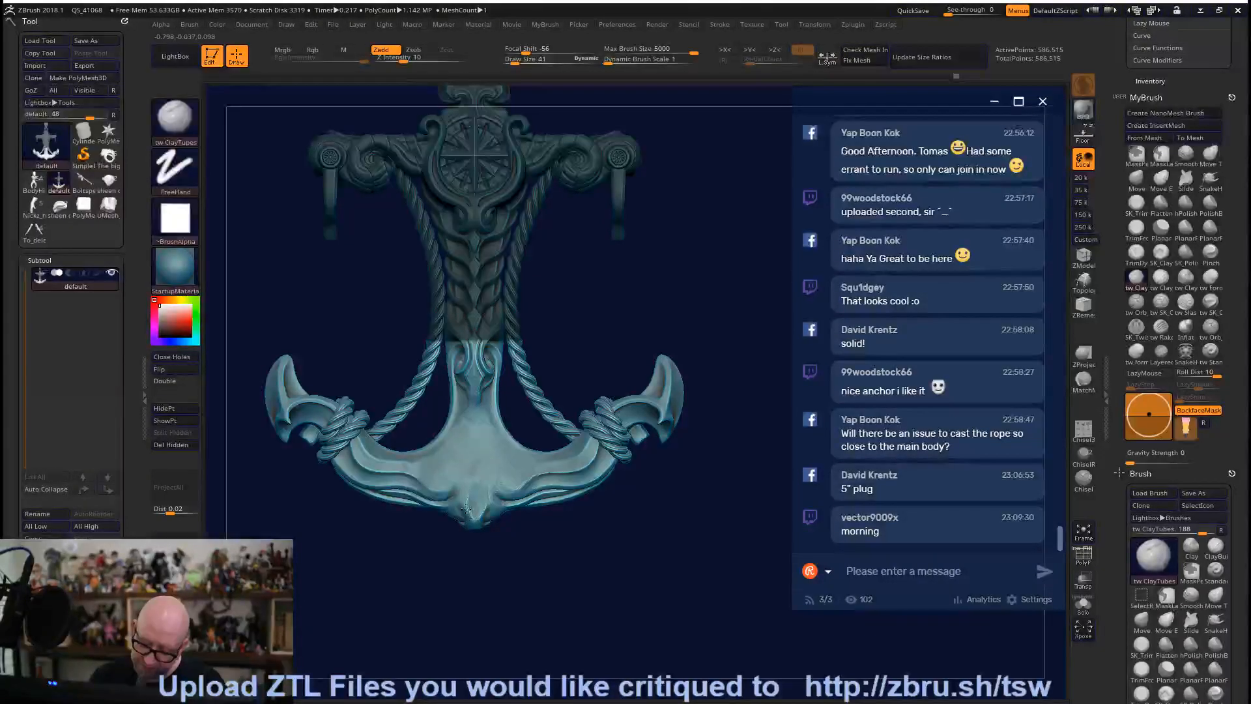
pyautogui.moveTo(478, 503); pyautogui.dragTo(465, 512)
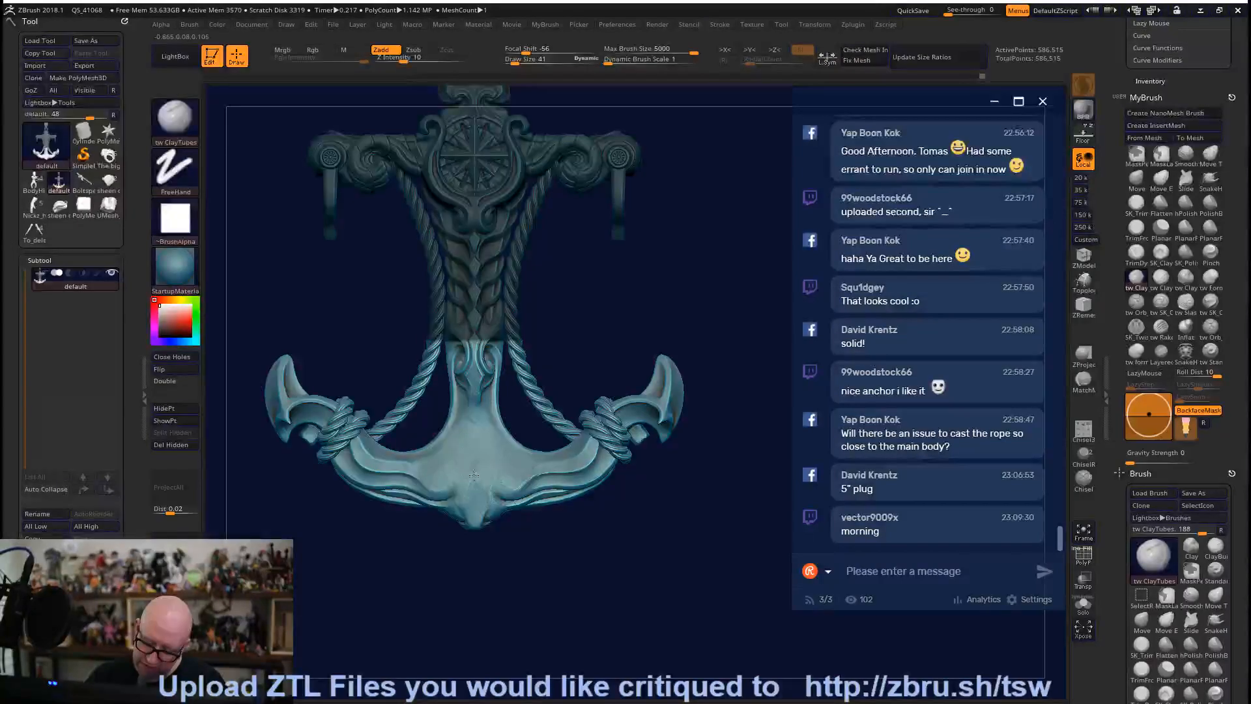
pyautogui.moveTo(495, 433); pyautogui.dragTo(474, 519)
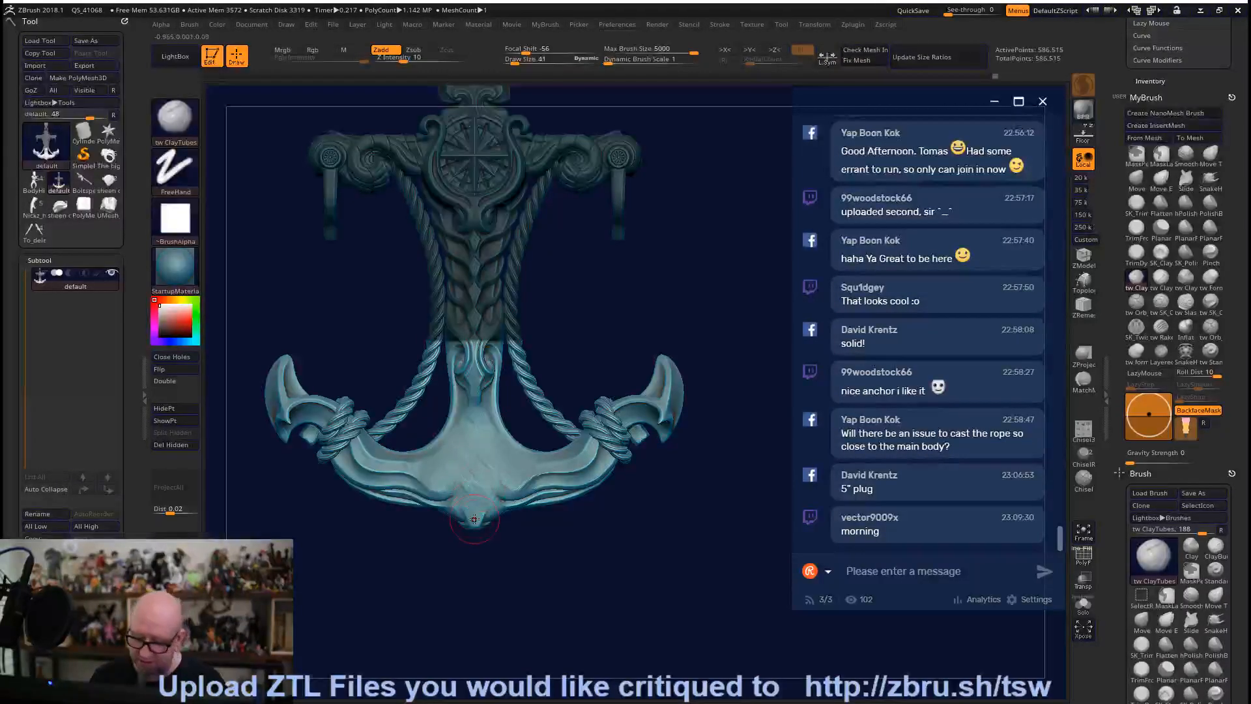
pyautogui.hotkey('ctrl', 'z')
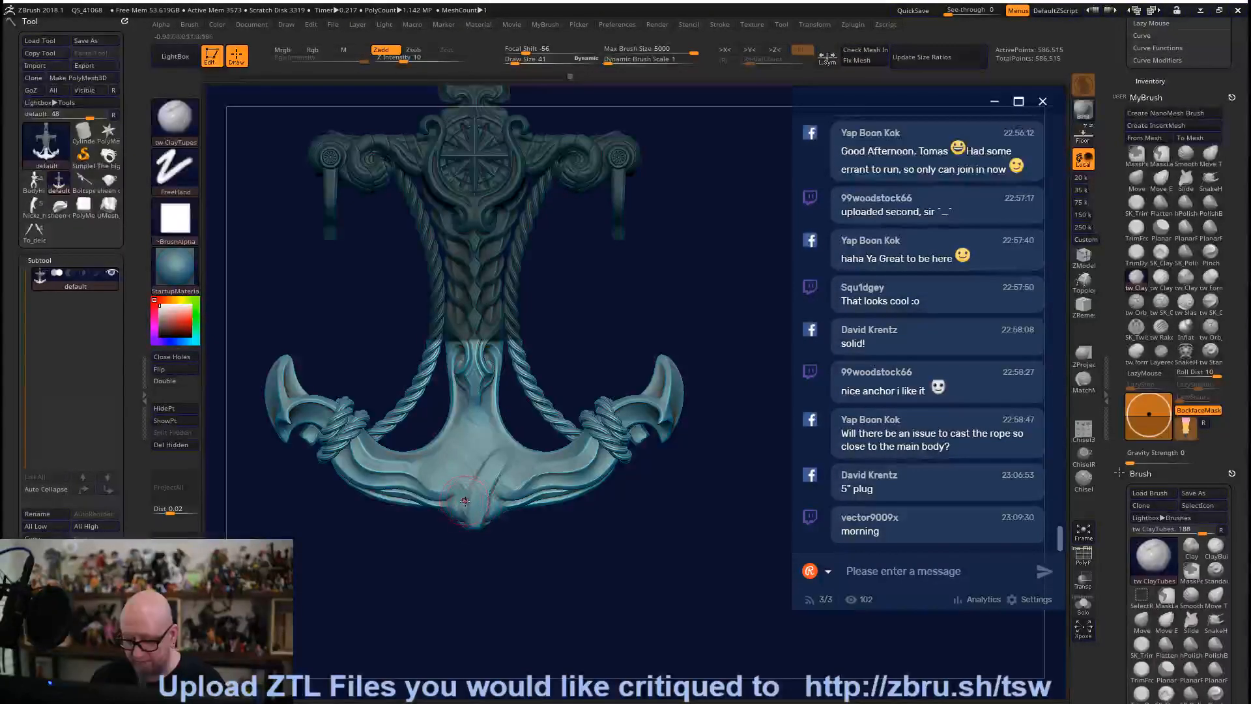
pyautogui.hotkey('ctrl', 'z')
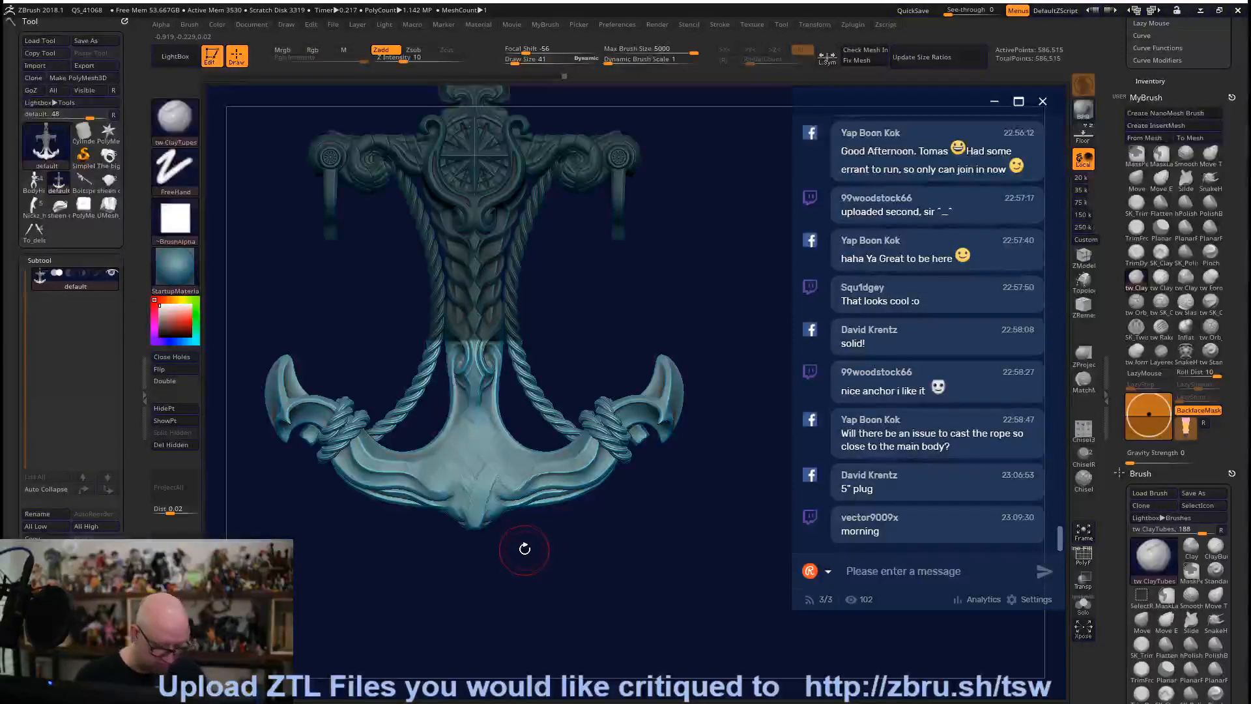
# Turn on X symmetry and rough in a mirrored pair of curling scrolls at the centre of the anchor's base.
pyautogui.press('x')
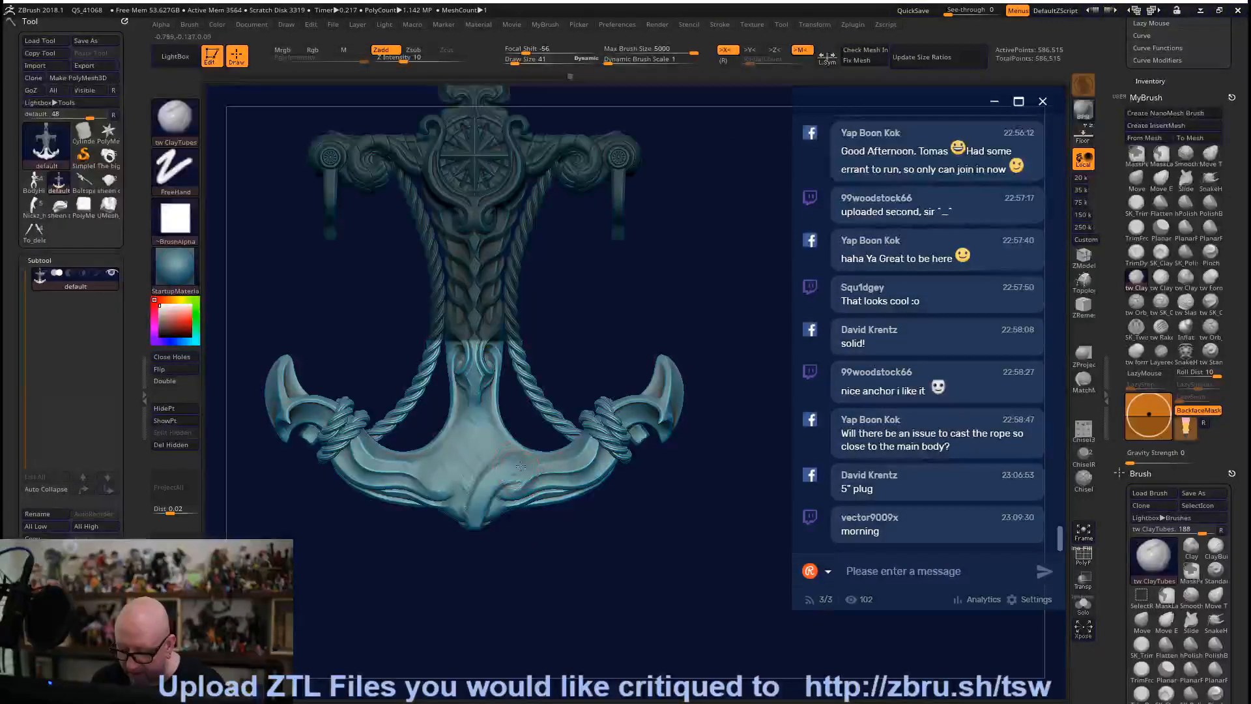
pyautogui.hotkey('ctrl', 'z')
pyautogui.hotkey('ctrl', 'shift', 'z')
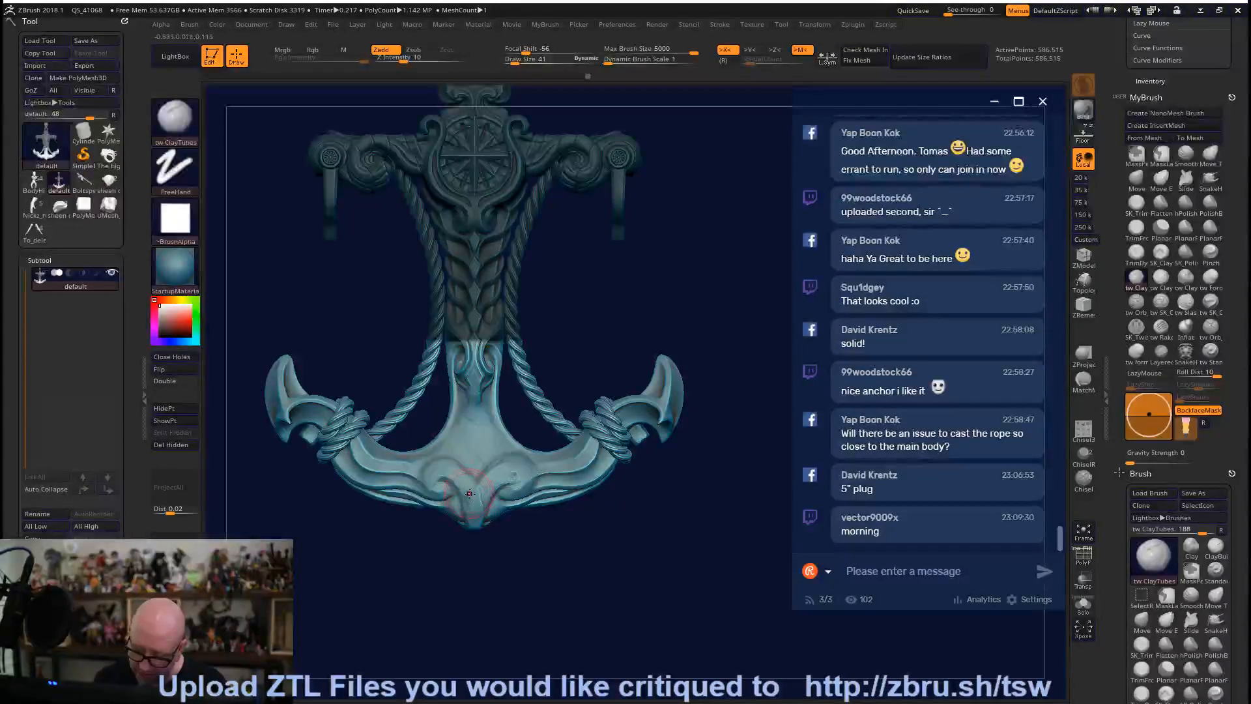
pyautogui.hotkey('ctrl', 'shift', 'z')
pyautogui.hotkey('ctrl', 'shift', 'z')
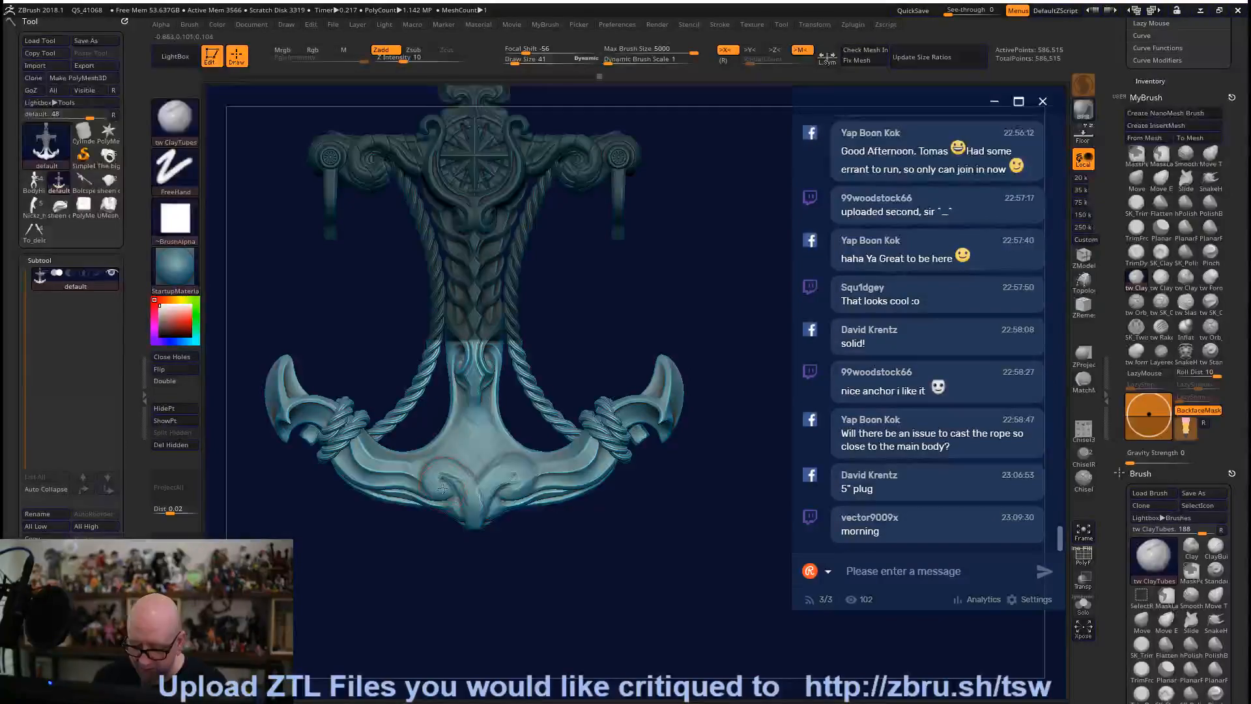
pyautogui.hotkey('ctrl', 'shift', 'z')
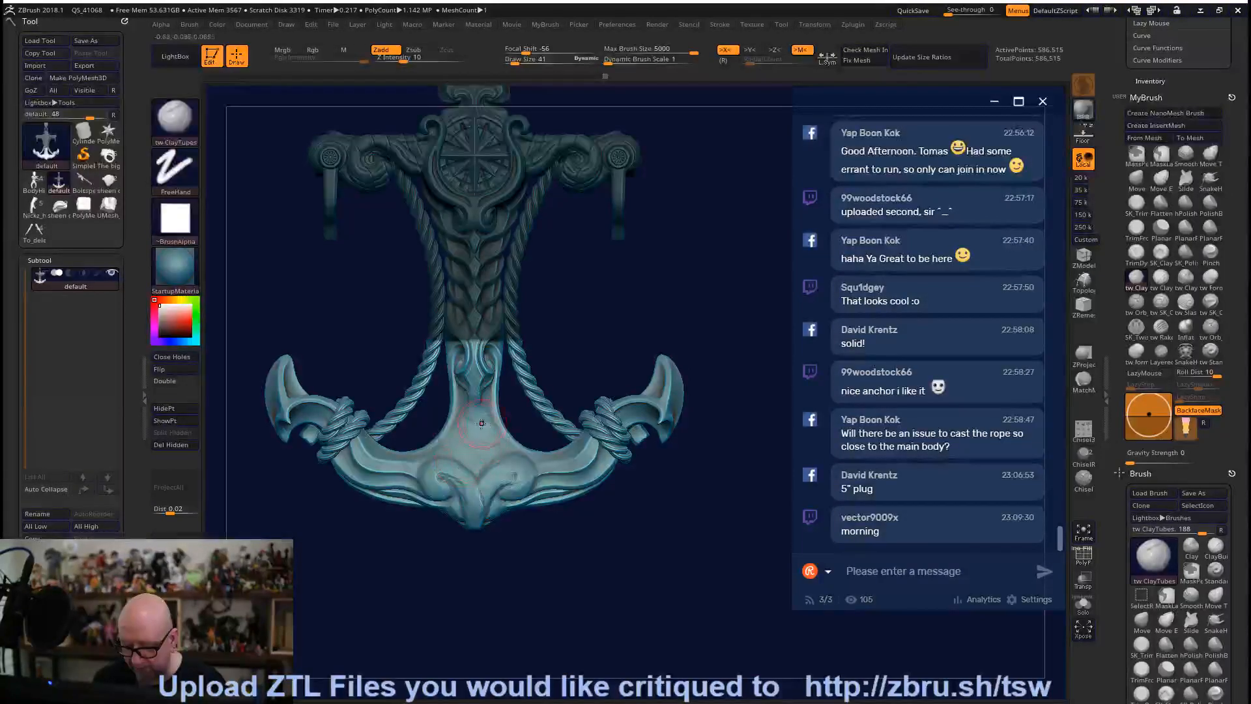
# Build up mirrored clay strokes along the lower shaft so it flows down into the new scrolls.
pyautogui.hotkey('ctrl', 'shift', 'z')
pyautogui.hotkey('ctrl', 'shift', 'z')
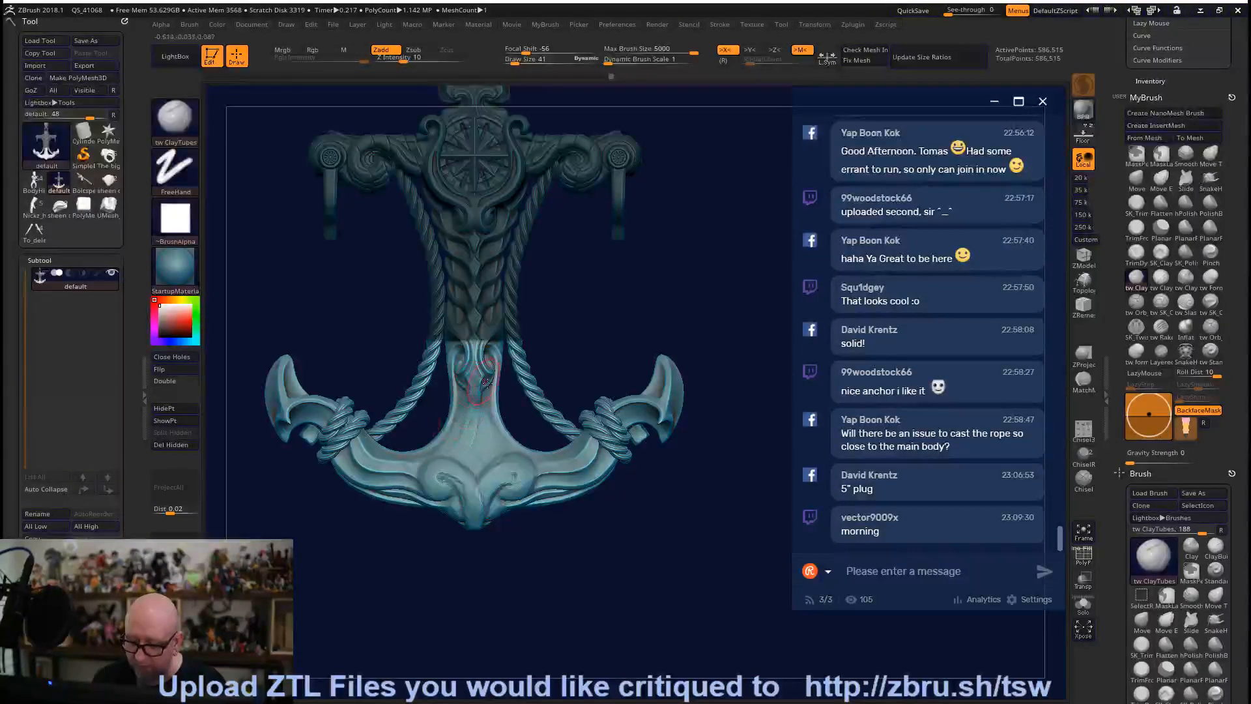
pyautogui.hotkey('ctrl', 'shift', 'z')
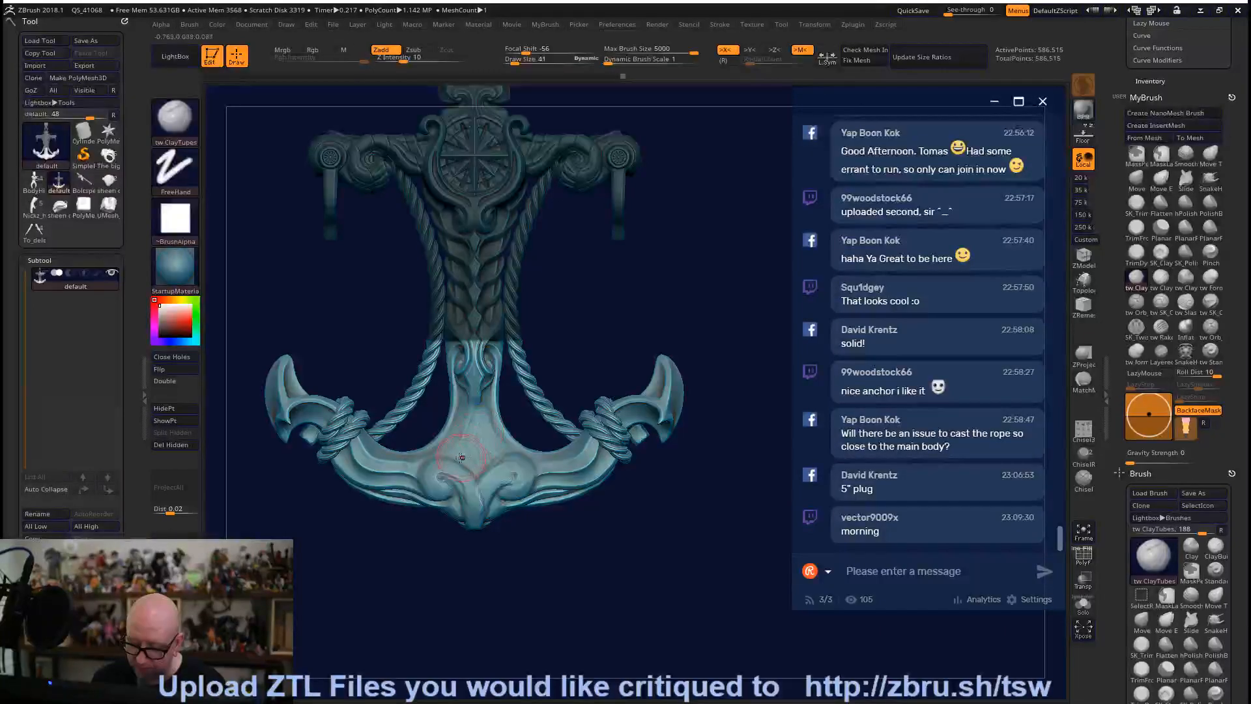
pyautogui.hotkey('ctrl', 'shift', 'z')
pyautogui.hotkey('ctrl', 'shift', 'z')
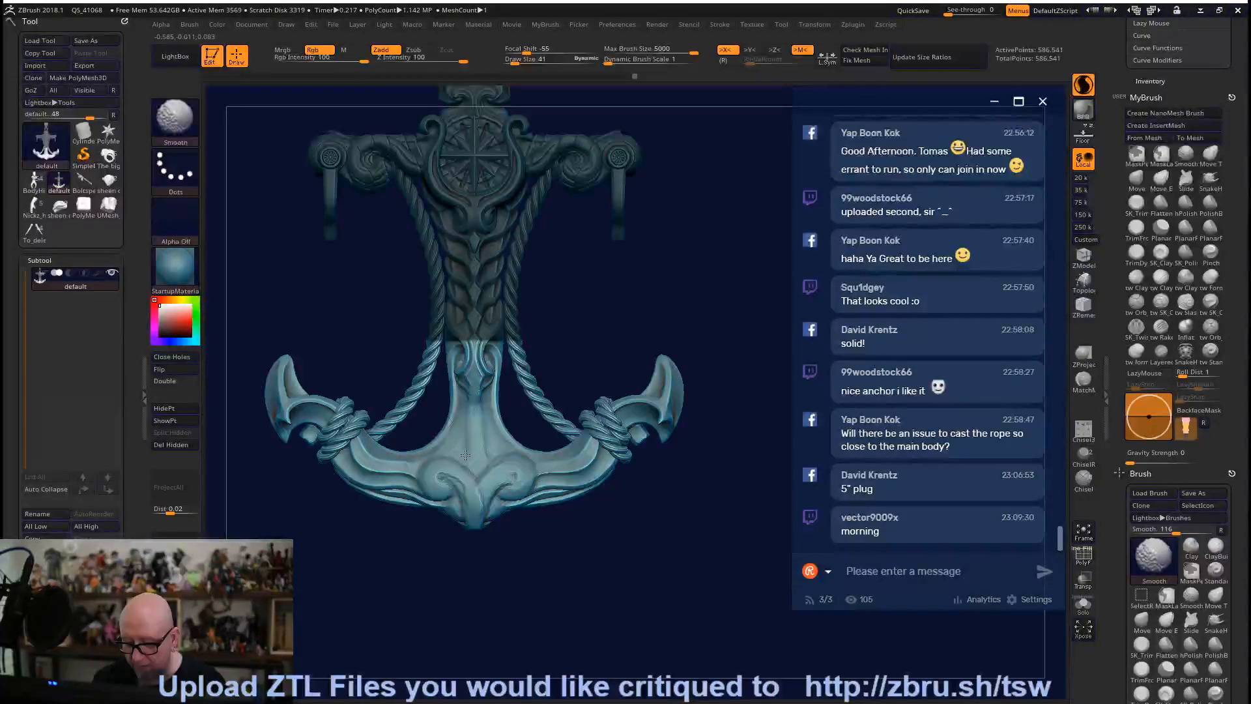
# Smooth the new scrolls into broad rounded volumes at the anchor's base and check them from the side.
pyautogui.click(554, 553)
pyautogui.moveTo(553, 553); pyautogui.dragTo(519, 466)
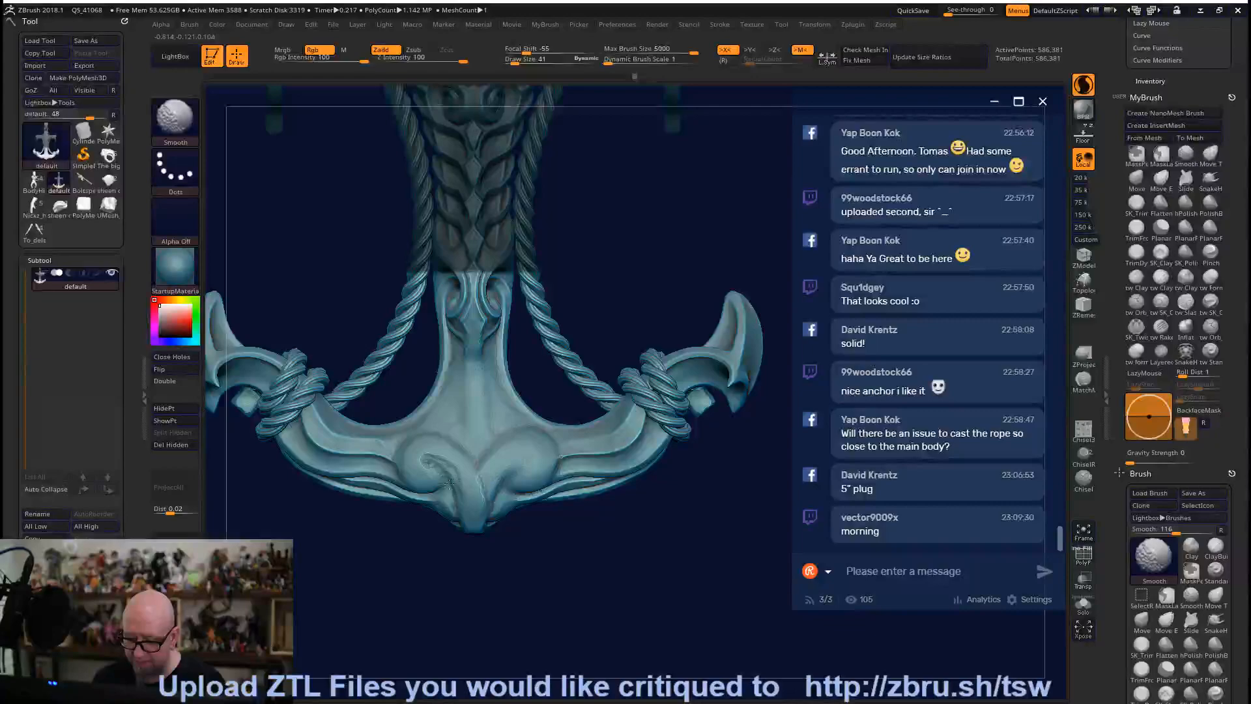
pyautogui.keyDown('shift'); pyautogui.moveTo(419, 460); pyautogui.dragTo(394, 470); pyautogui.keyUp('shift')
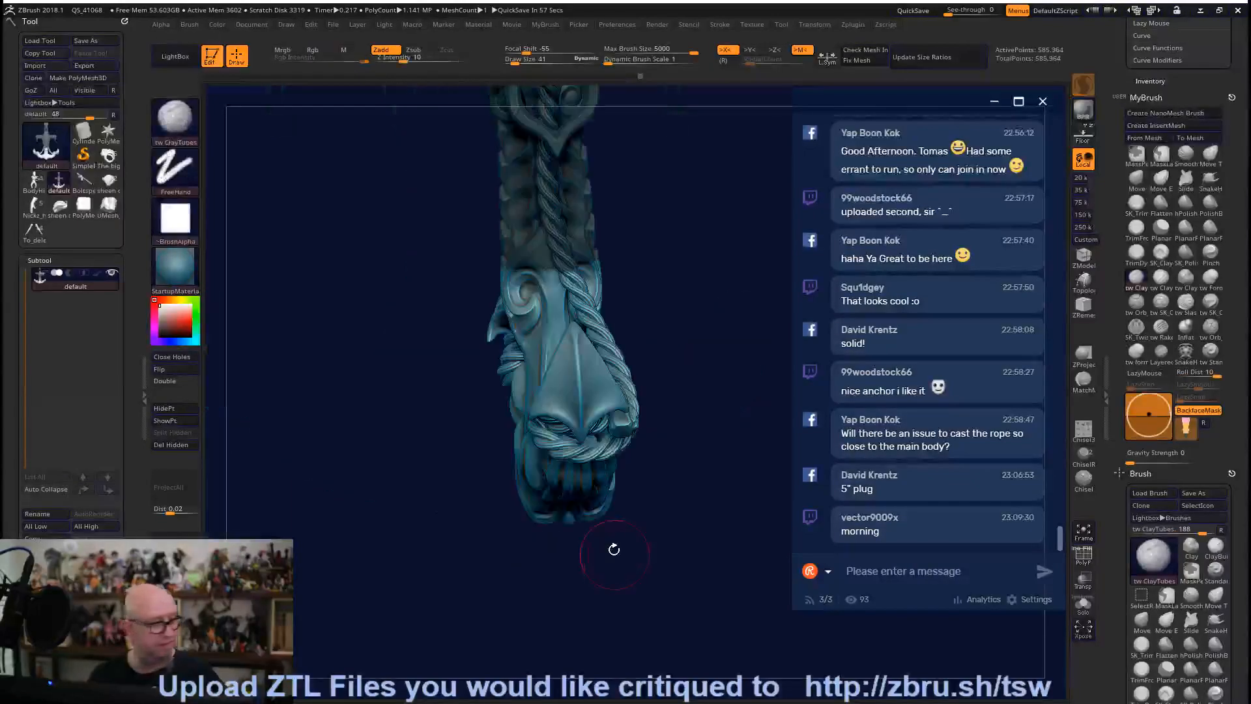
pyautogui.moveTo(611, 544); pyautogui.dragTo(688, 586)
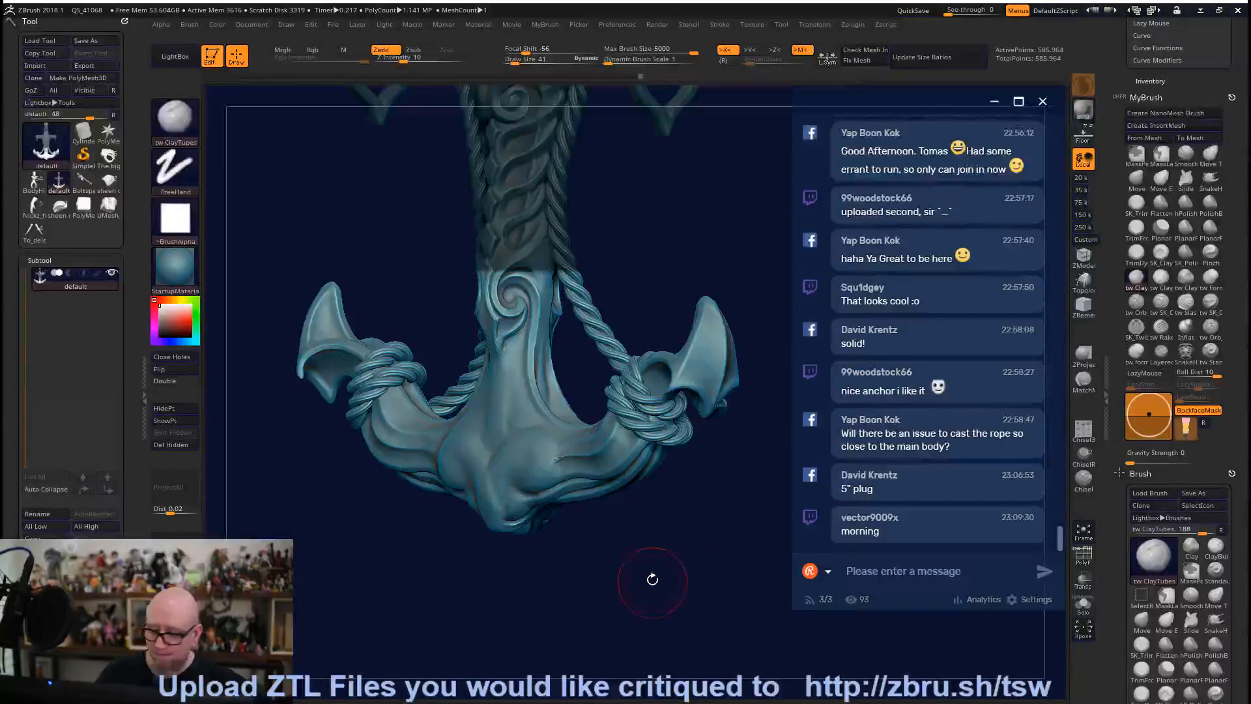
pyautogui.moveTo(650, 578)
pyautogui.mouseDown()
pyautogui.moveTo(634, 573)
pyautogui.moveTo(636, 637)
pyautogui.mouseUp()
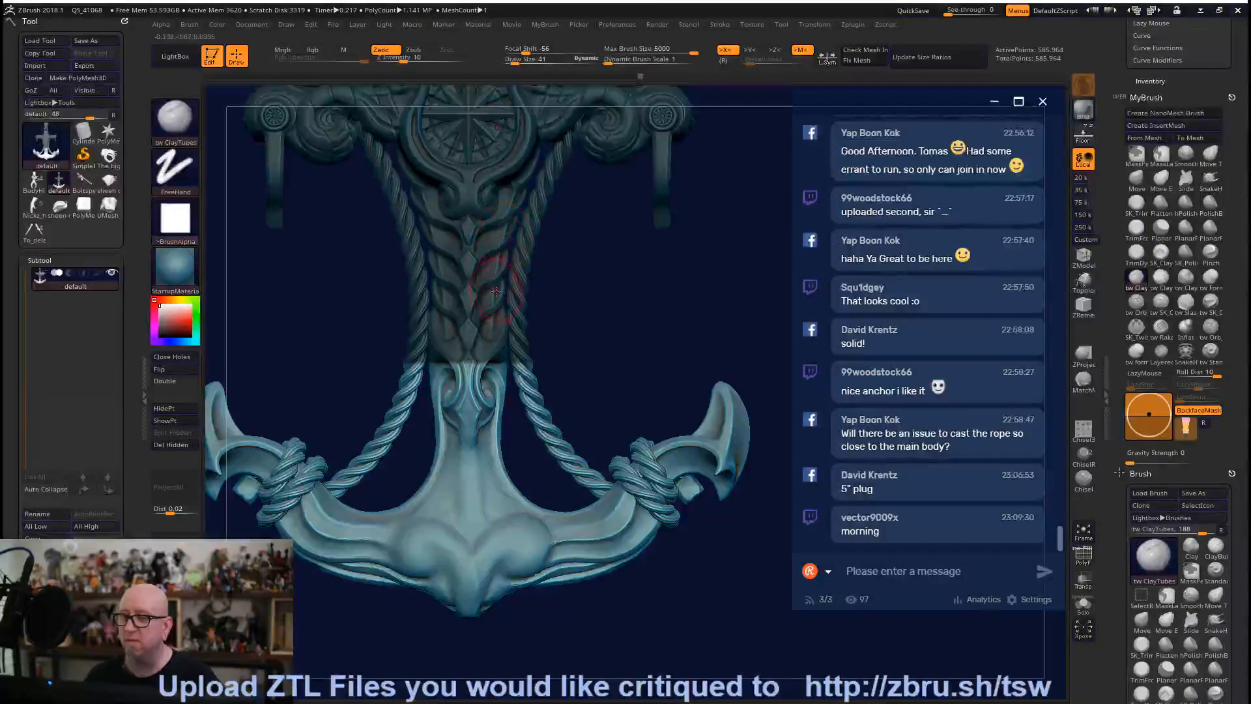
# Switch the symmetry axis from X to Y and set the Draw Size to 15 for work on the arms.
pyautogui.click(725, 50)
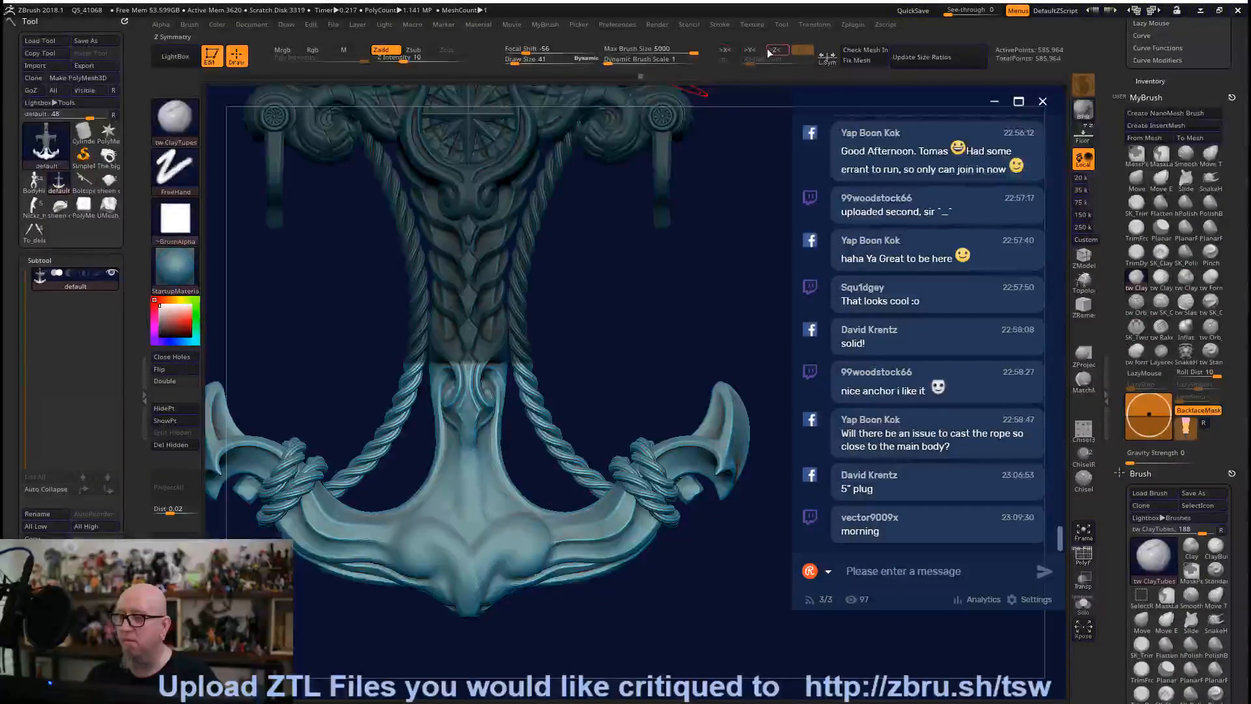
pyautogui.click(750, 51)
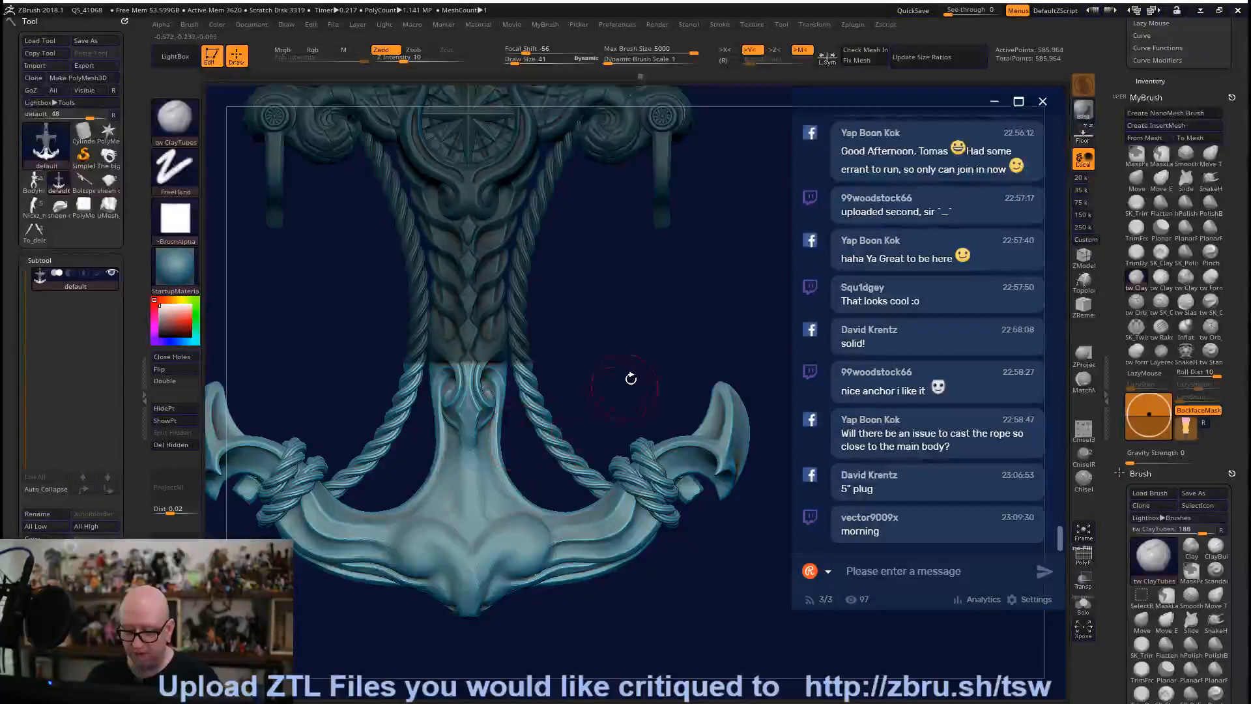
pyautogui.keyDown('alt'); pyautogui.moveTo(630, 377); pyautogui.dragTo(657, 325); pyautogui.keyUp('alt')
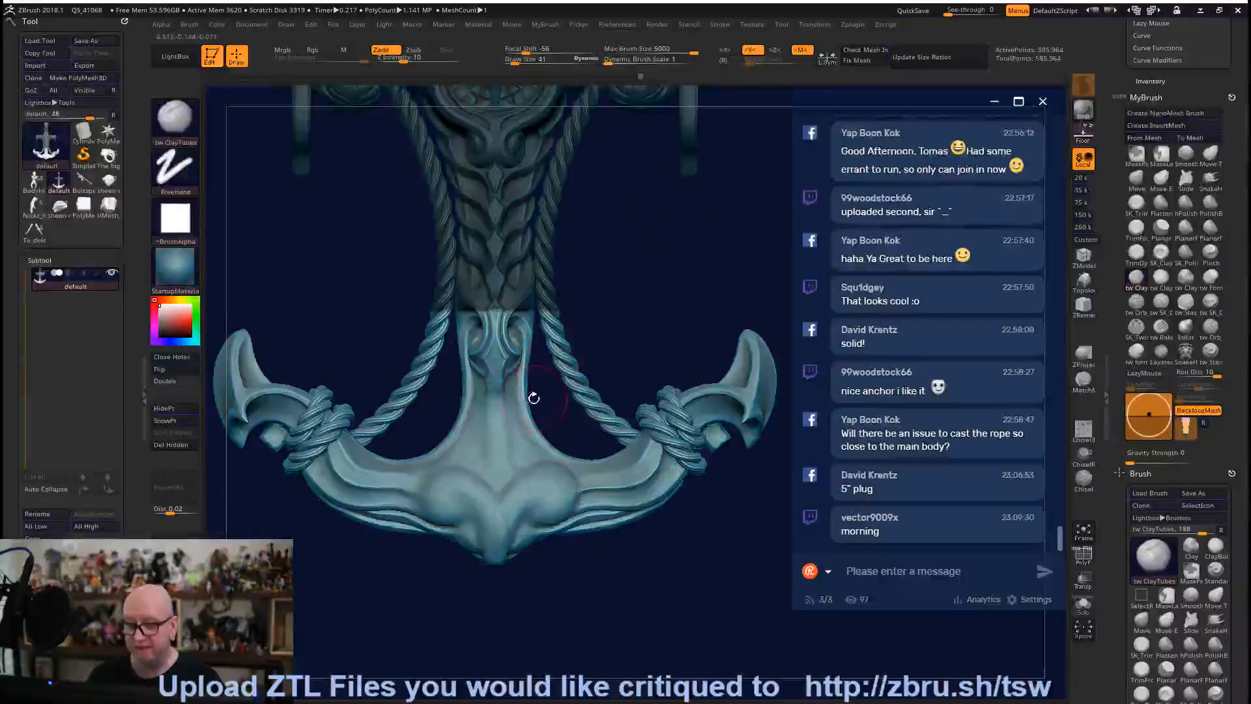
pyautogui.press('space')
pyautogui.moveTo(537, 394); pyautogui.dragTo(528, 394)
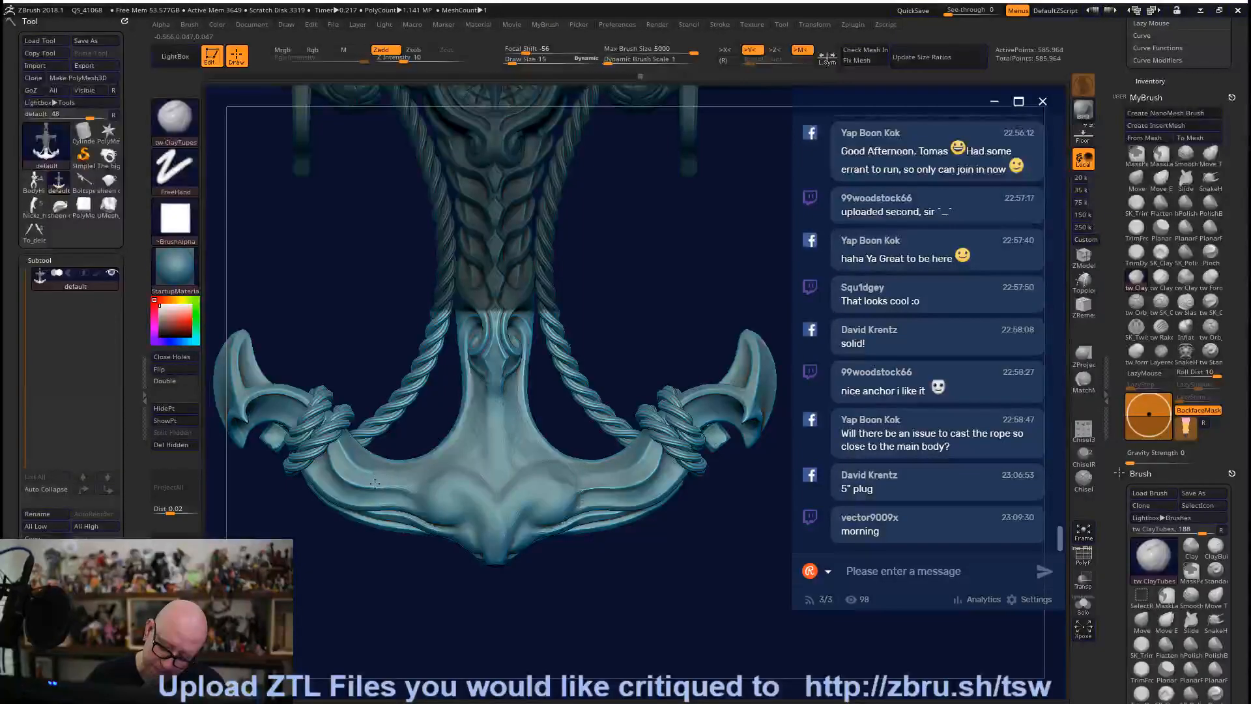
# Select the tw SK_Cloth brush for reworking the scrollwork on the lower shaft.
pyautogui.keyDown('alt'); pyautogui.moveTo(553, 581); pyautogui.dragTo(535, 600); pyautogui.keyUp('alt')
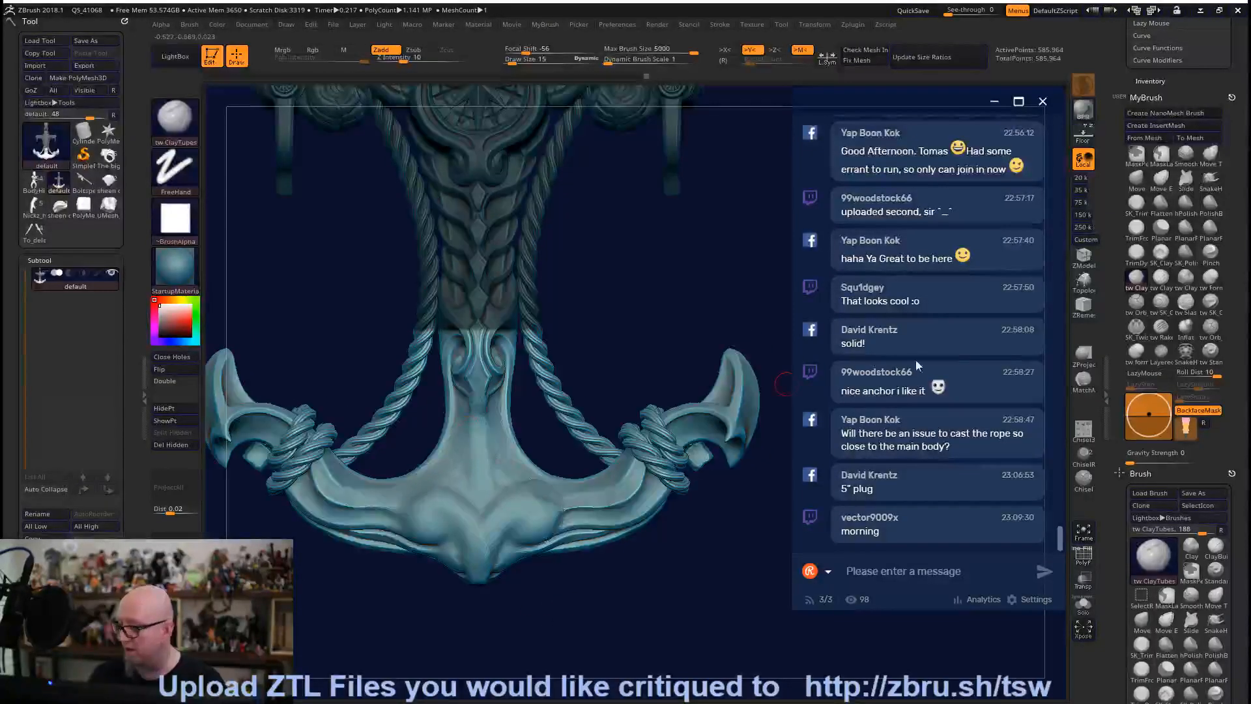
pyautogui.click(1209, 305)
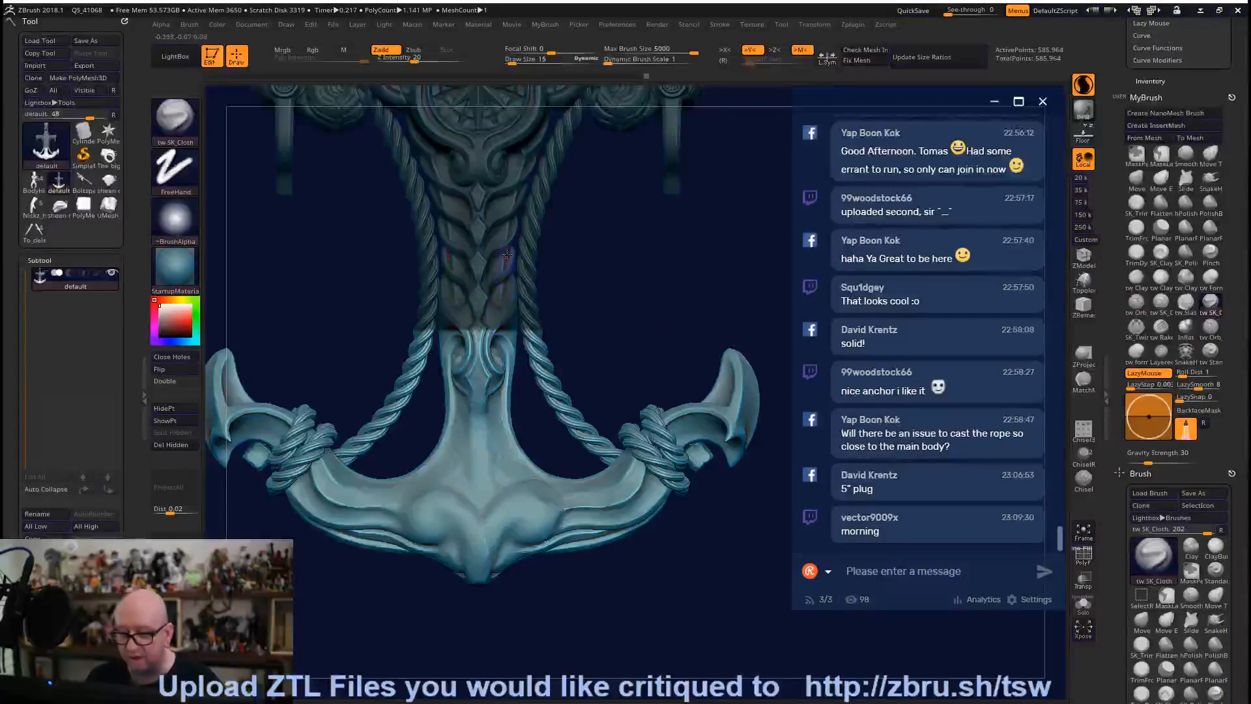
# Try mirrored tw SK_Cloth strokes from the shaft scrollwork down towards the base, and undo them.
pyautogui.moveTo(498, 334); pyautogui.dragTo(493, 373)
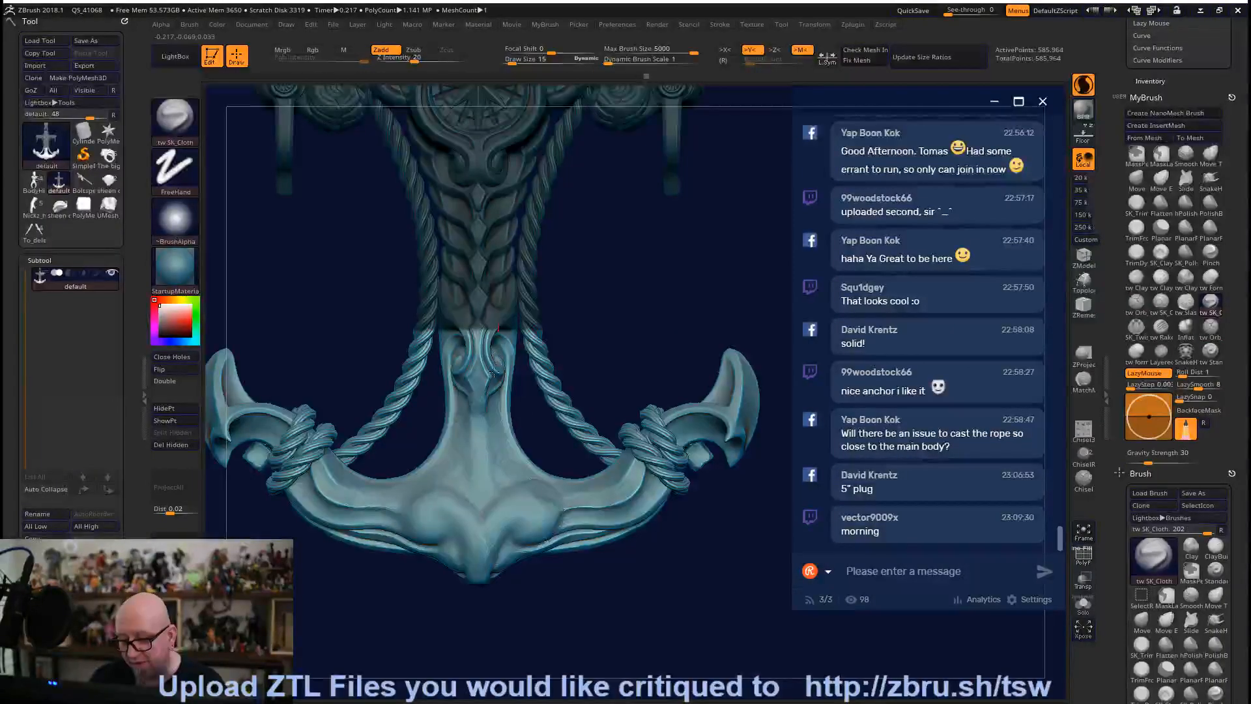
pyautogui.moveTo(500, 427)
pyautogui.mouseDown()
pyautogui.moveTo(524, 476)
pyautogui.moveTo(547, 486)
pyautogui.mouseUp()
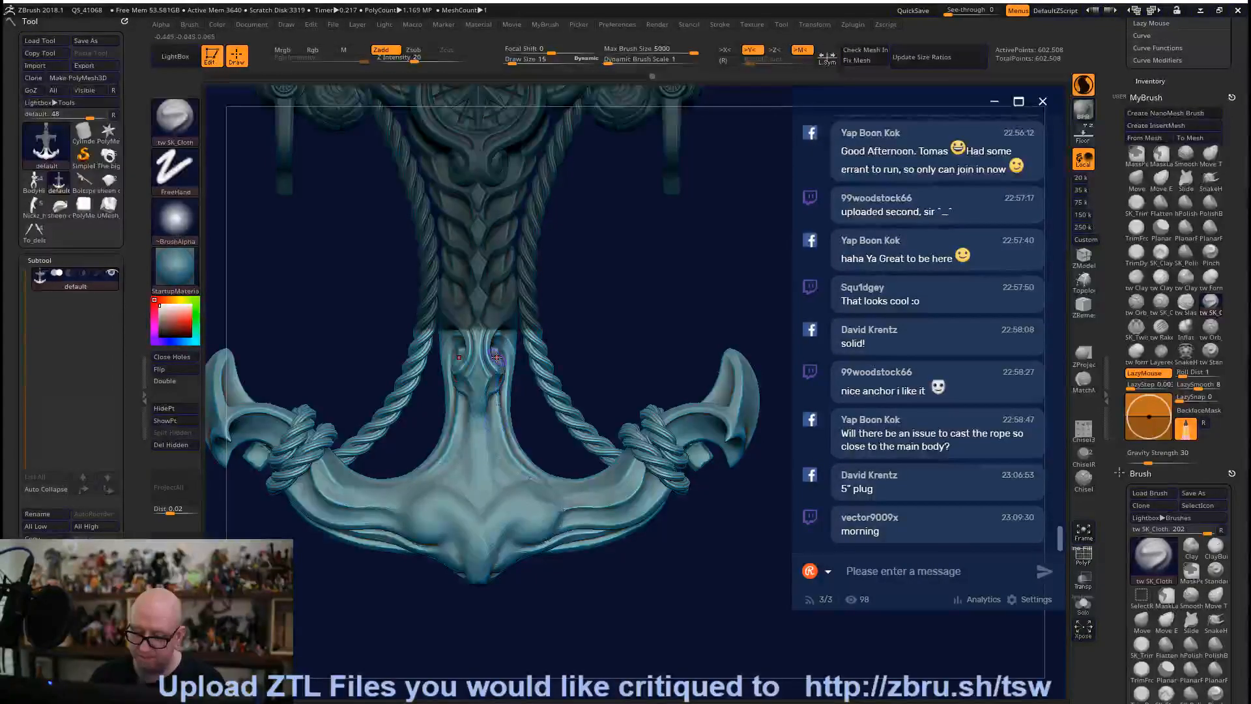
pyautogui.hotkey('ctrl', 'z')
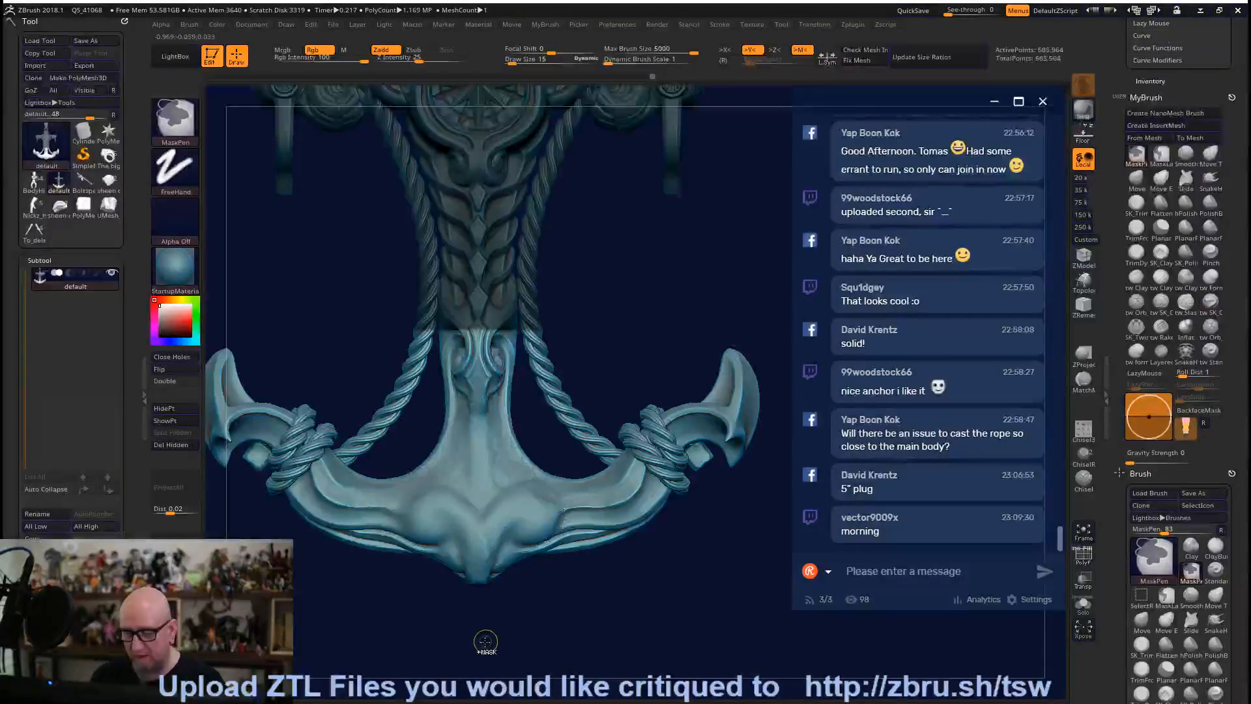
pyautogui.hotkey('ctrl', 'z')
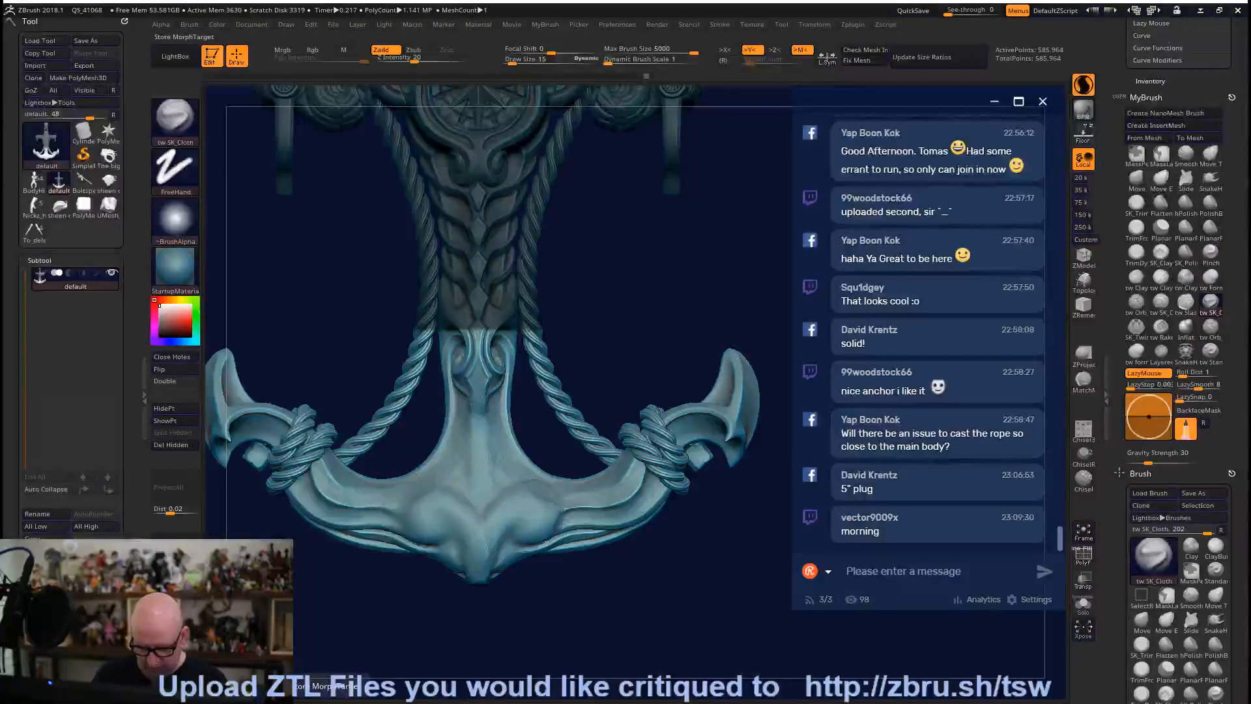
pyautogui.click(504, 302)
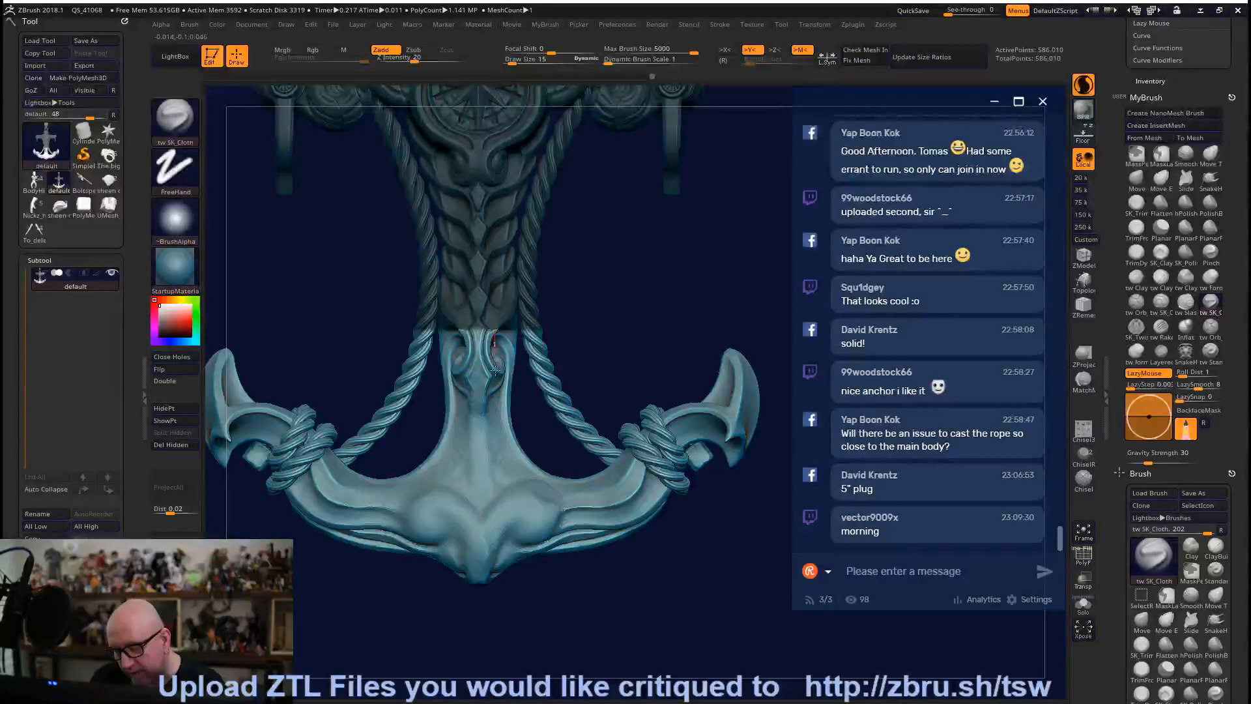
pyautogui.moveTo(495, 369)
pyautogui.mouseDown()
pyautogui.moveTo(506, 458)
pyautogui.moveTo(539, 458)
pyautogui.mouseUp()
# With LazyMouse off, Roll Dist at 10 and Draw Size at 10, stroke mirrored tw SK_Cloth detail along the lower shaft.
pyautogui.click(1153, 373)
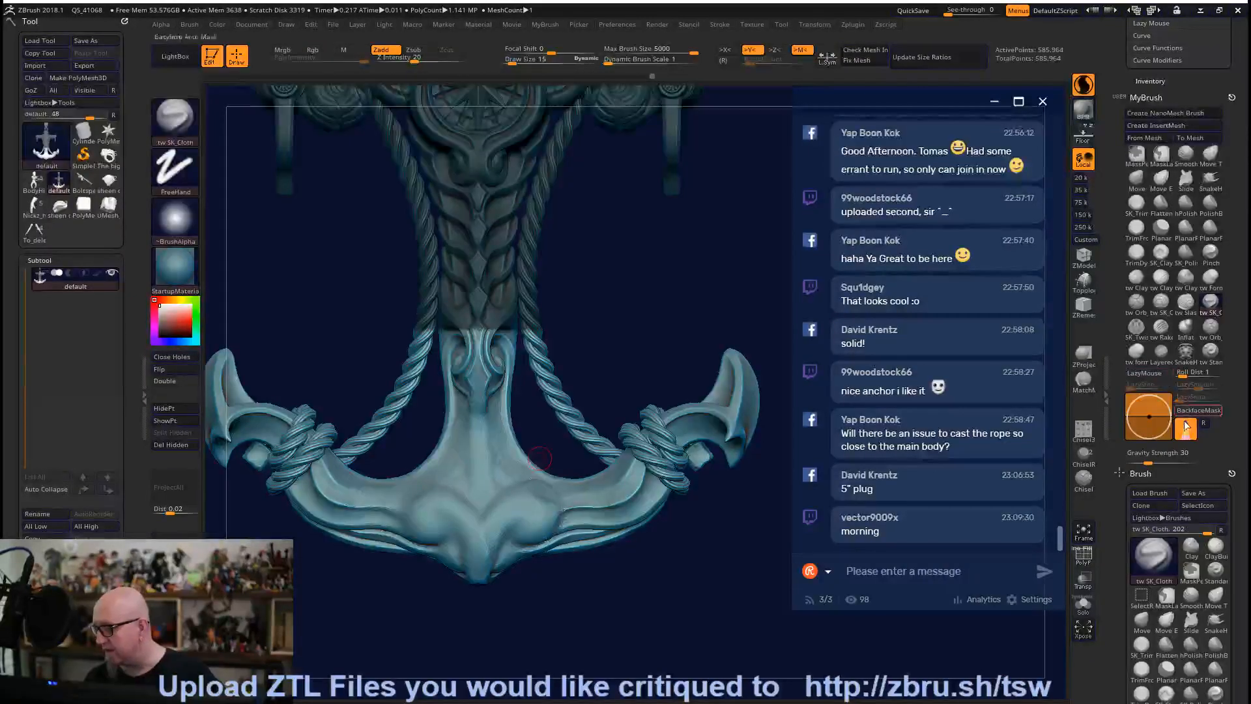
pyautogui.moveTo(1182, 376); pyautogui.dragTo(1217, 376)
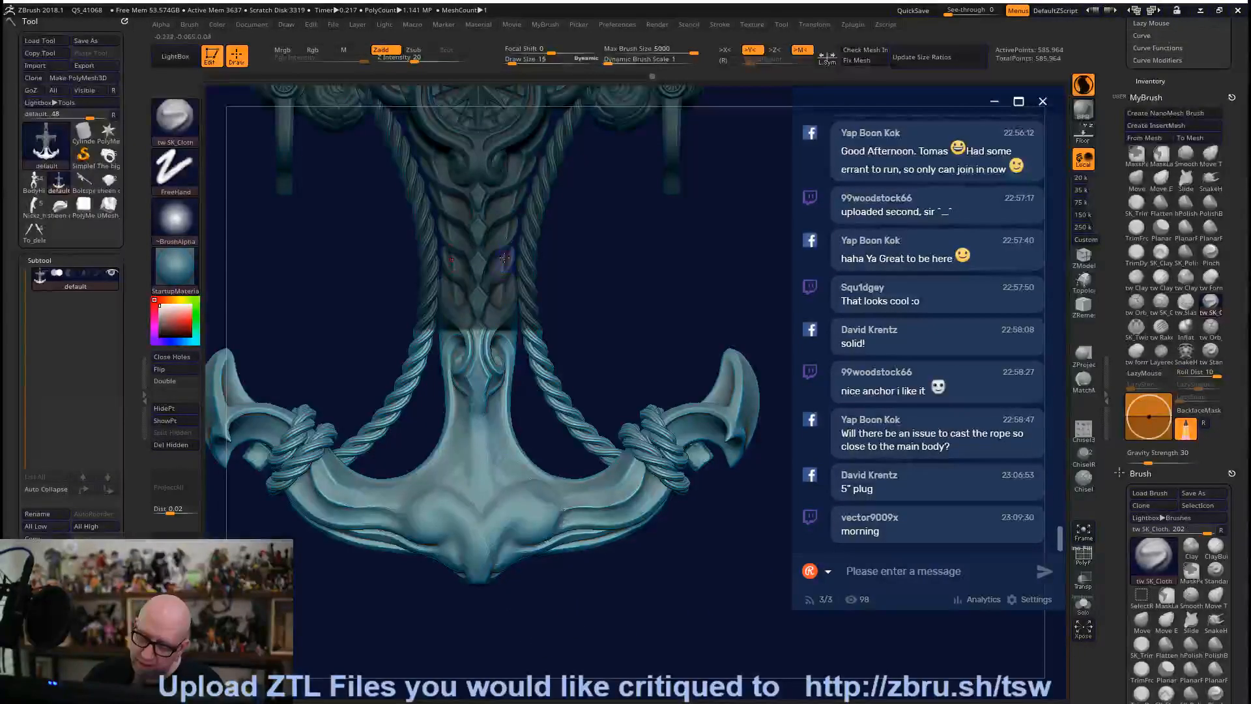
pyautogui.moveTo(518, 58); pyautogui.dragTo(510, 59)
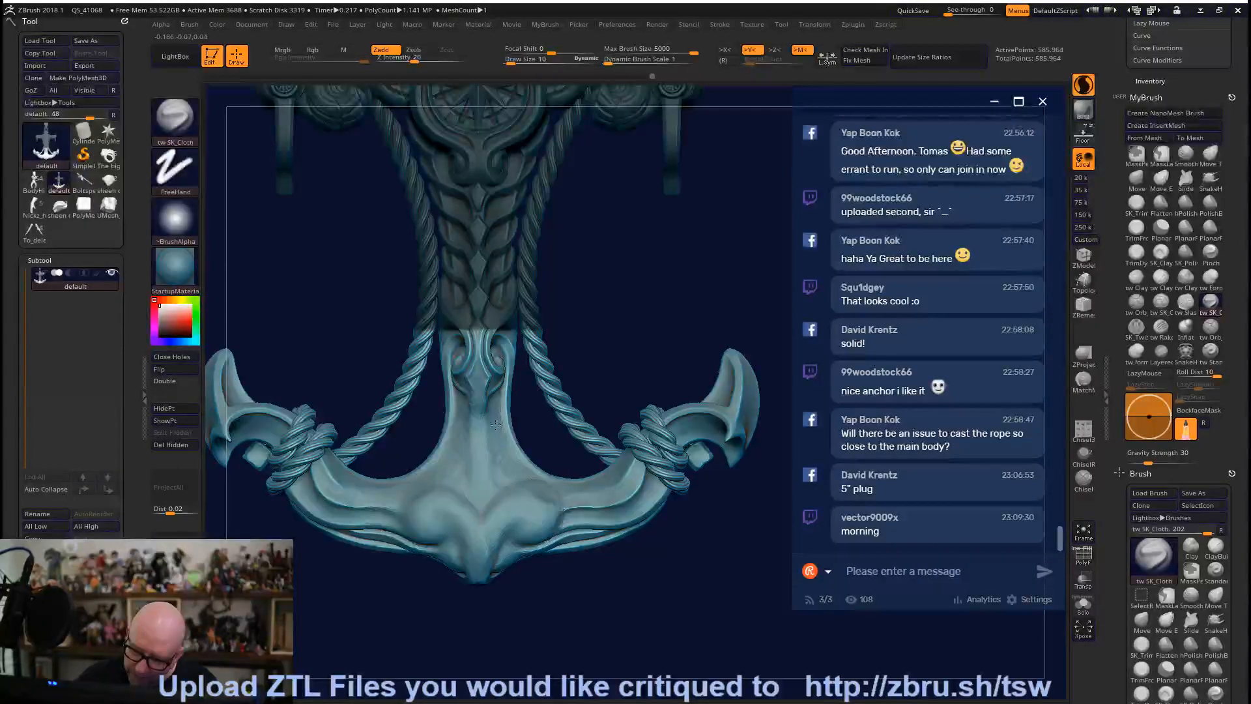
pyautogui.moveTo(504, 455); pyautogui.dragTo(491, 418)
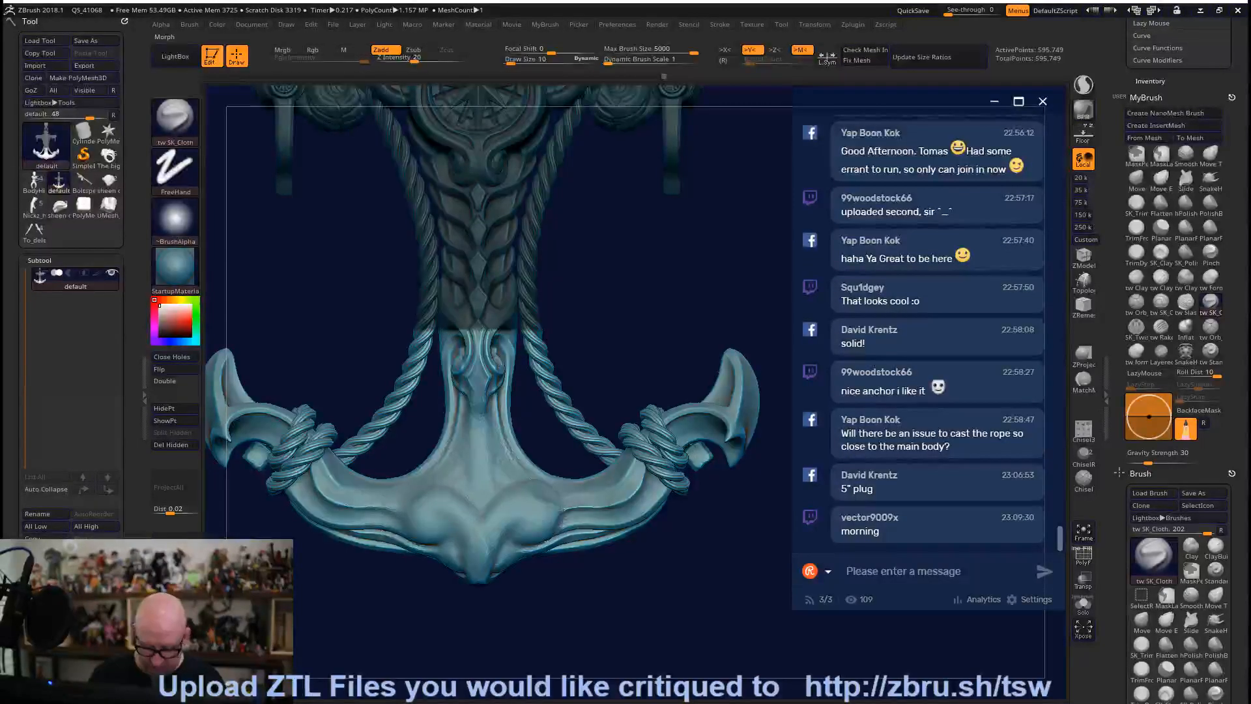
# Try to restore part of the shaft scrollwork with the Morph brush.
pyautogui.press('b')
pyautogui.press('m')
pyautogui.press('o')
pyautogui.click(460, 378)
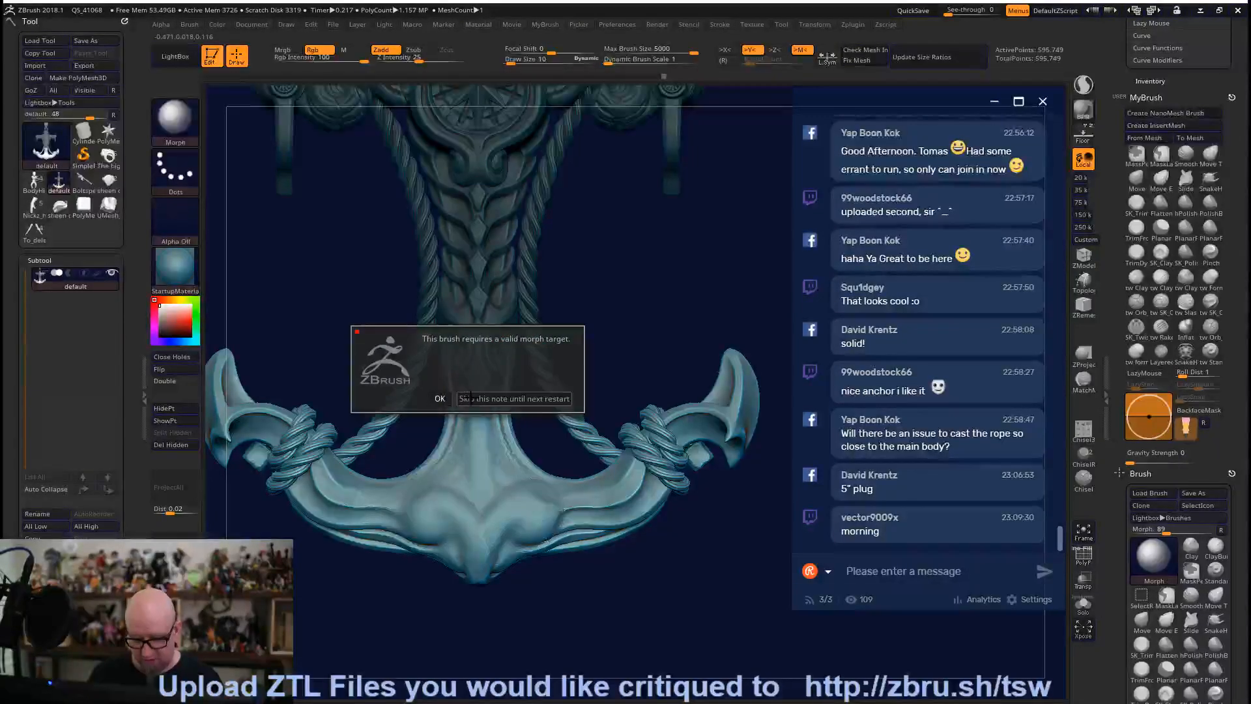
pyautogui.click(440, 398)
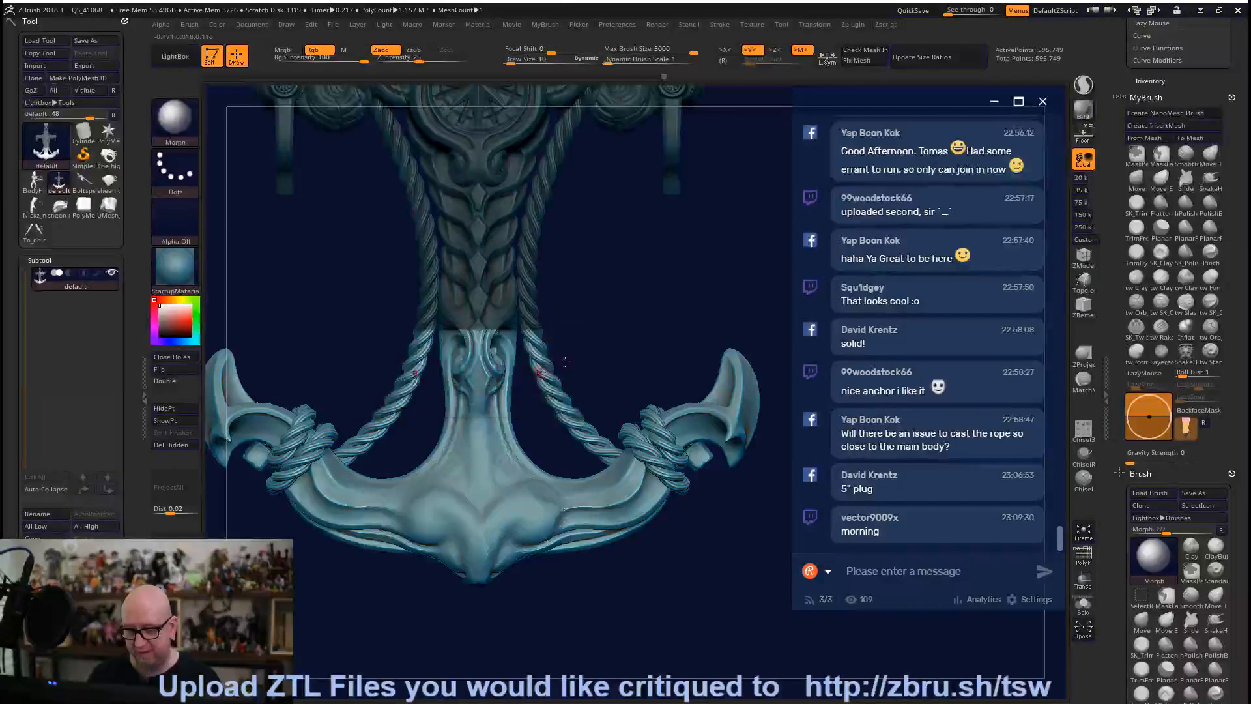
# Smooth the area just below the small scrolls on the lower shaft.
pyautogui.press('shift')
pyautogui.keyDown('shift'); pyautogui.moveTo(458, 377); pyautogui.dragTo(459, 384); pyautogui.keyUp('shift')
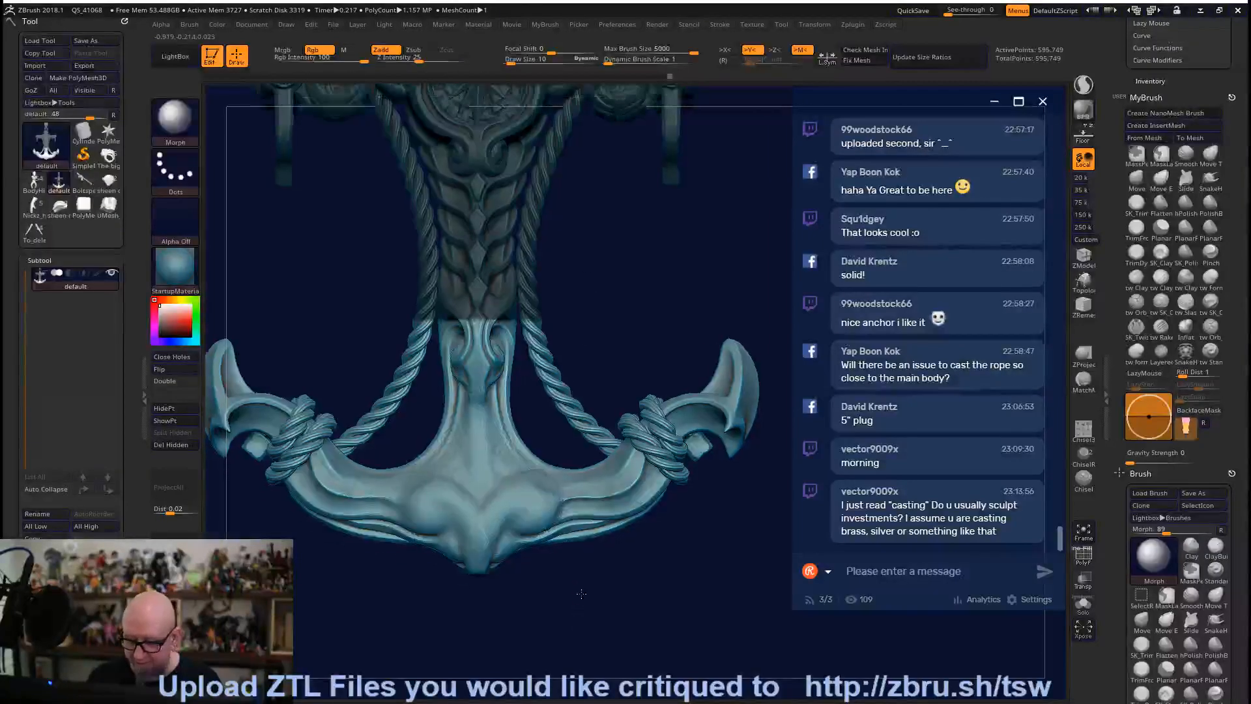
pyautogui.click(546, 458)
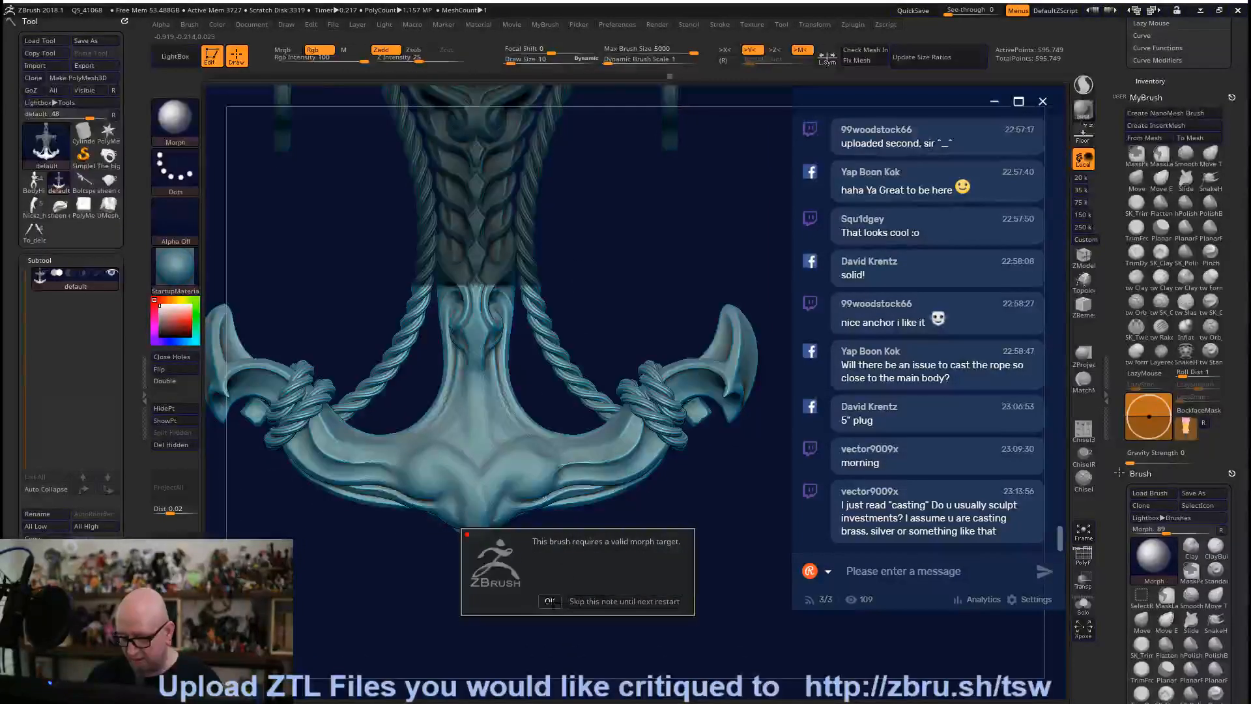
pyautogui.click(550, 600)
pyautogui.moveTo(551, 599); pyautogui.dragTo(549, 594)
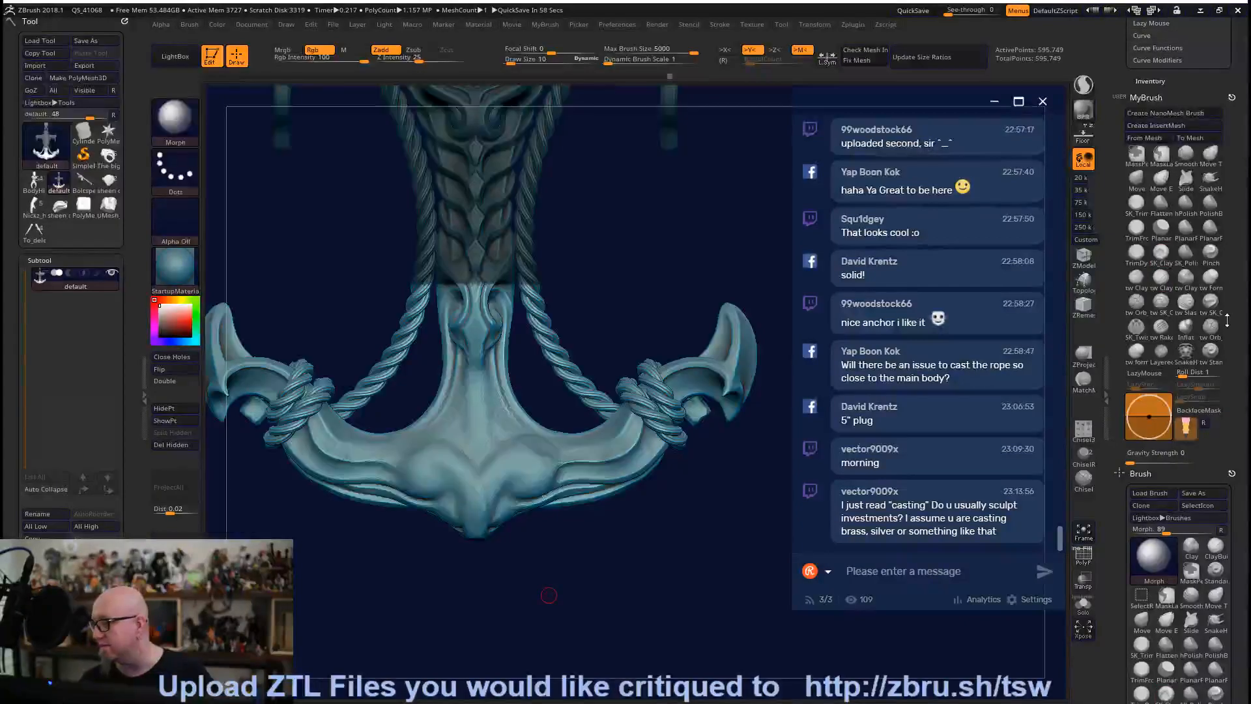
# Build small curling spirals into the two base scrolls with tw ClayTubes and smooth the transition up to the shaft.
pyautogui.click(1141, 279)
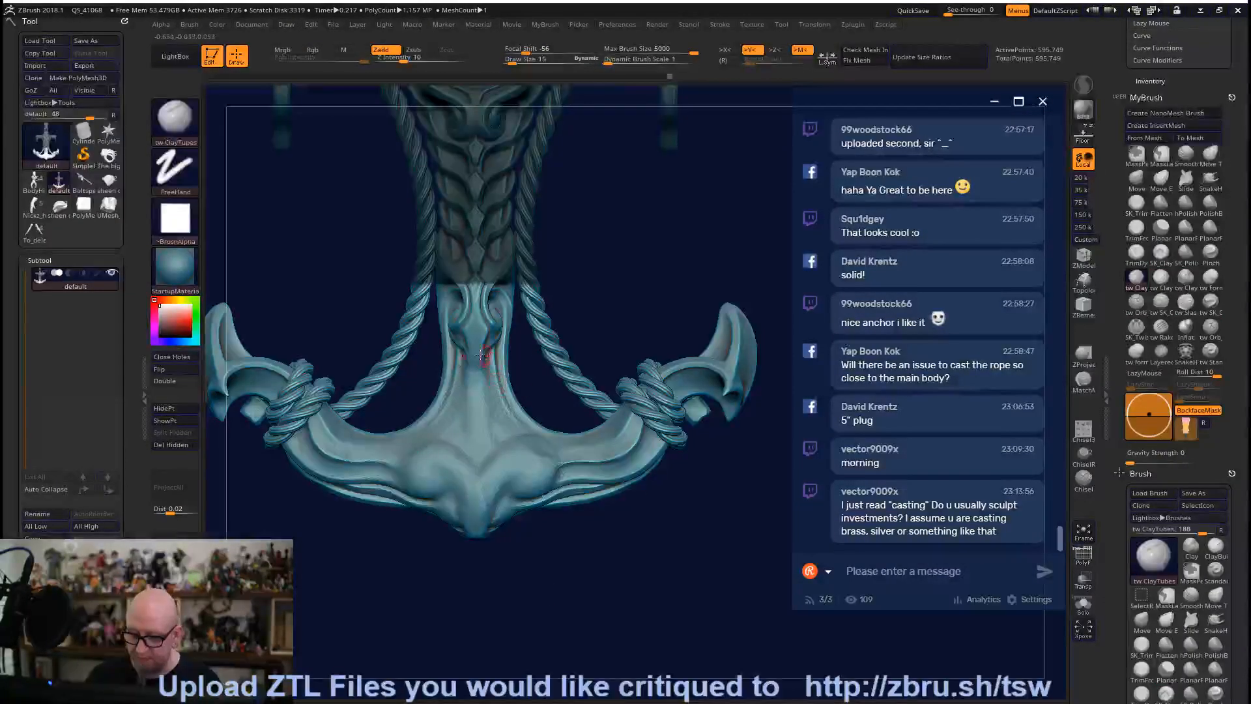
pyautogui.press('space')
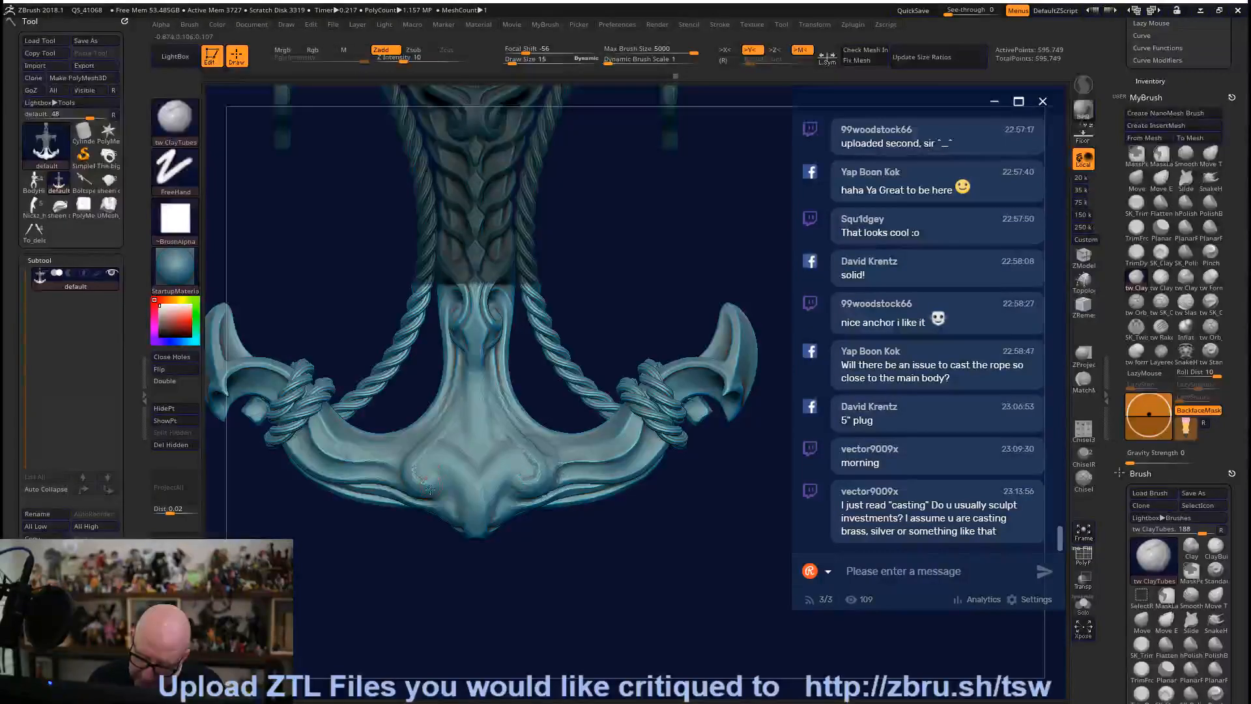
pyautogui.moveTo(410, 481); pyautogui.dragTo(436, 473)
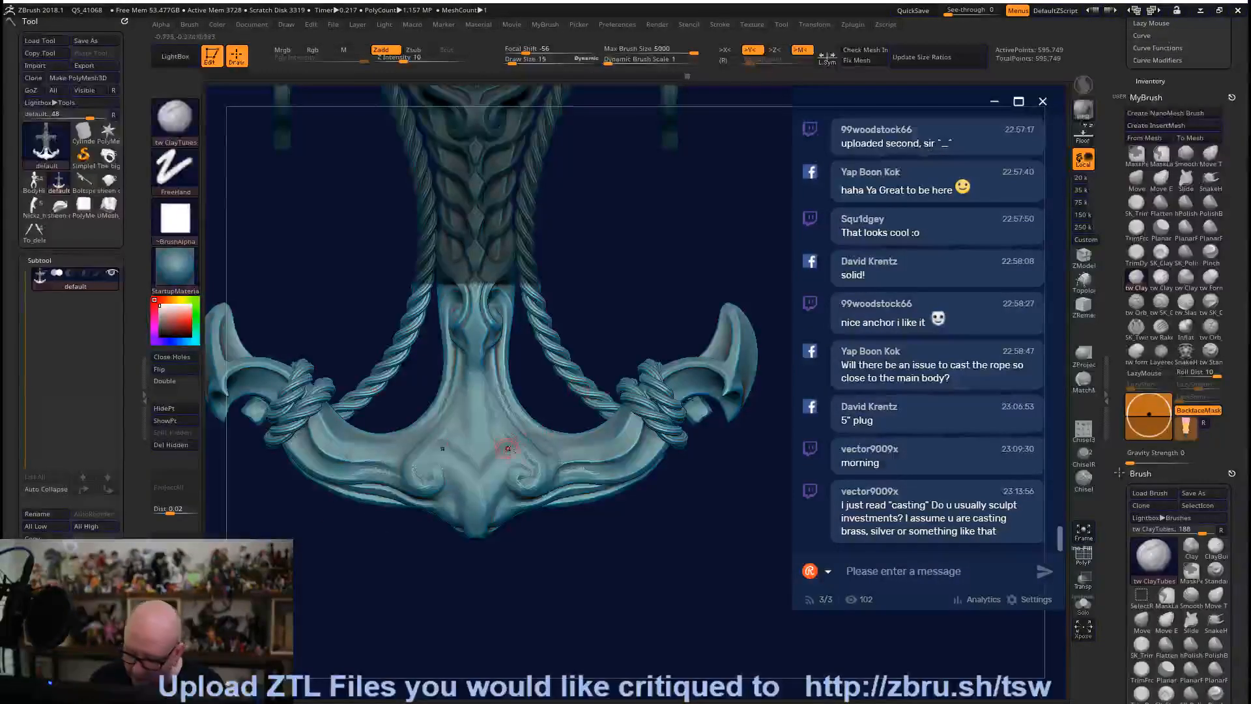
pyautogui.moveTo(529, 467)
pyautogui.mouseDown()
pyautogui.moveTo(521, 481)
pyautogui.moveTo(539, 457)
pyautogui.mouseUp()
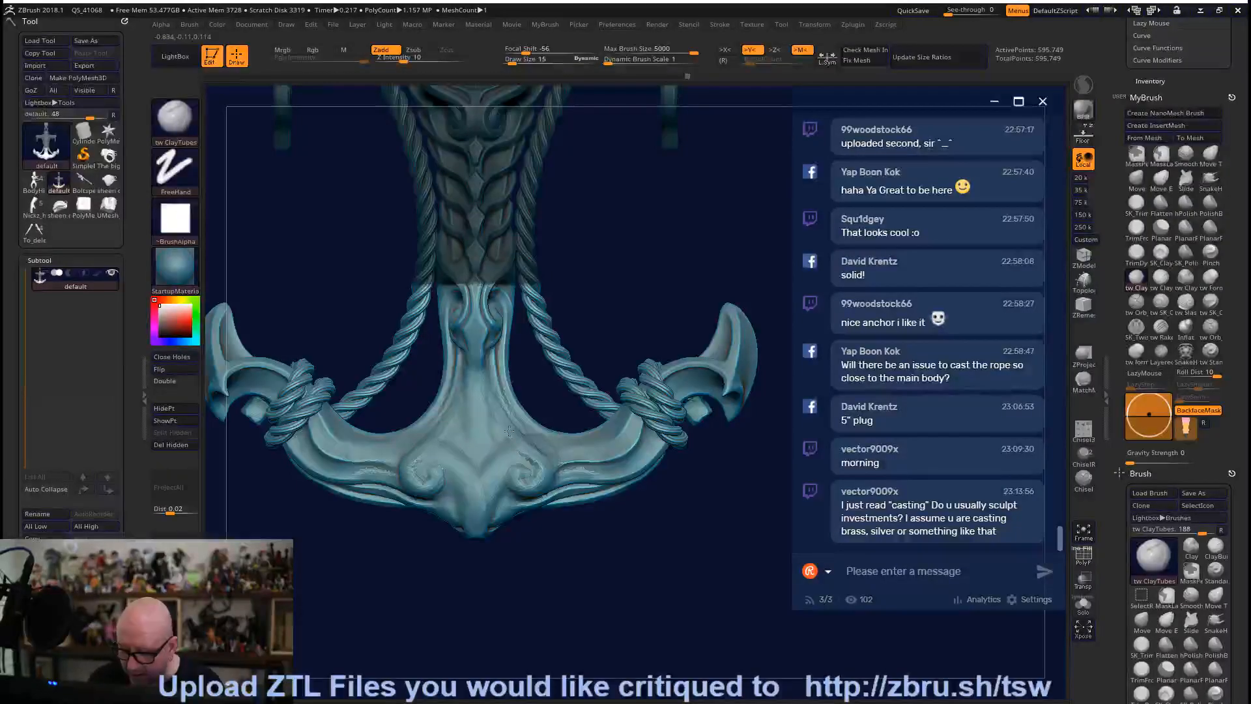
pyautogui.keyDown('shift'); pyautogui.moveTo(463, 400); pyautogui.dragTo(443, 433); pyautogui.keyUp('shift')
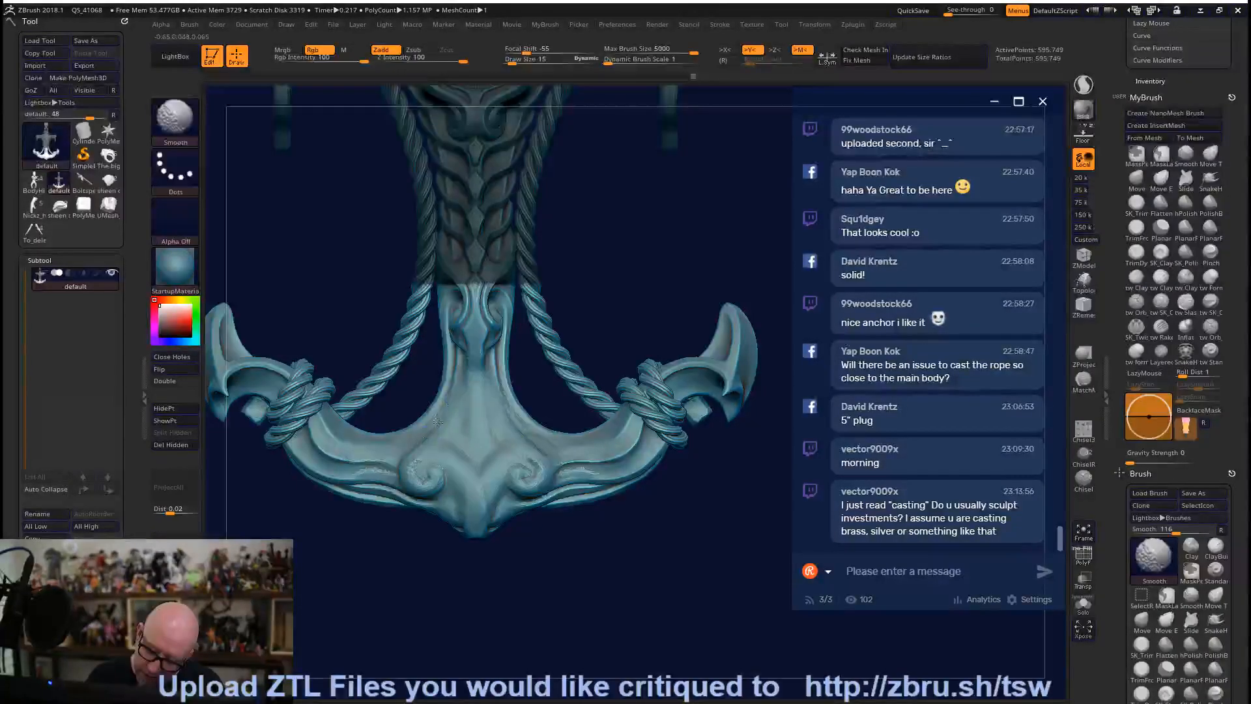
# Add clay strokes down the centre of the lower shaft and around the rims of the base scrolls.
pyautogui.moveTo(477, 363); pyautogui.dragTo(485, 431)
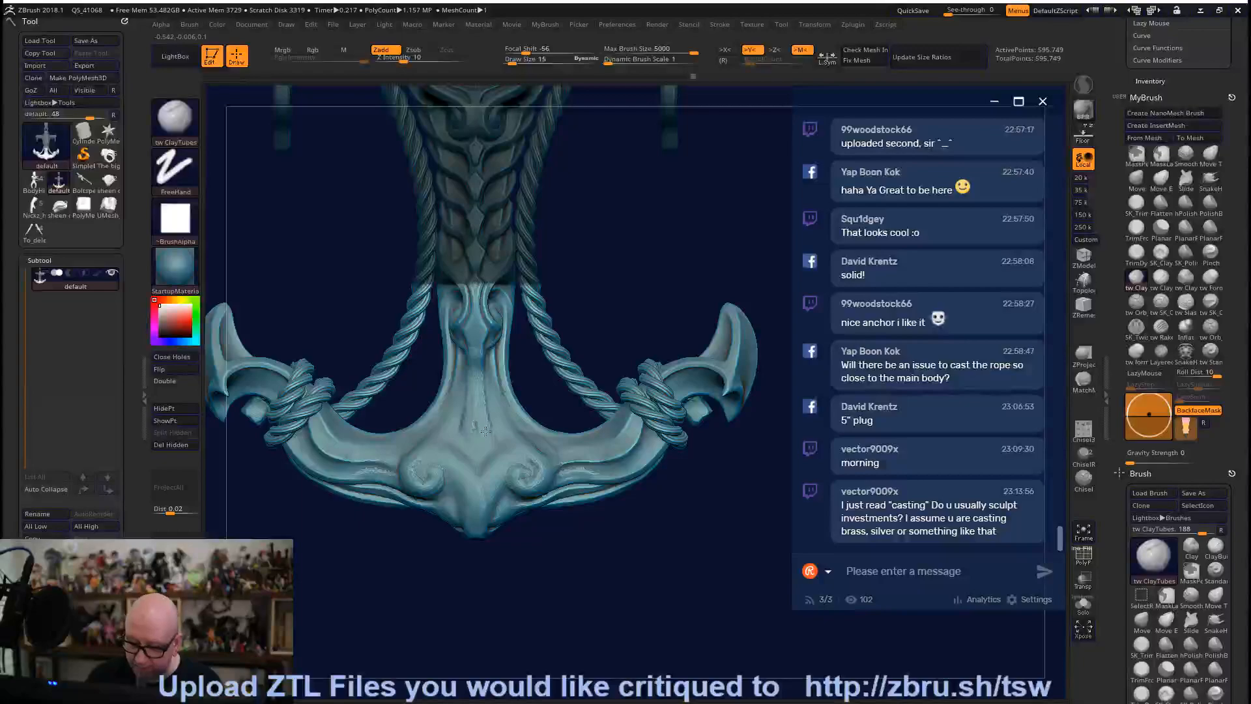
pyautogui.moveTo(486, 363); pyautogui.dragTo(480, 446)
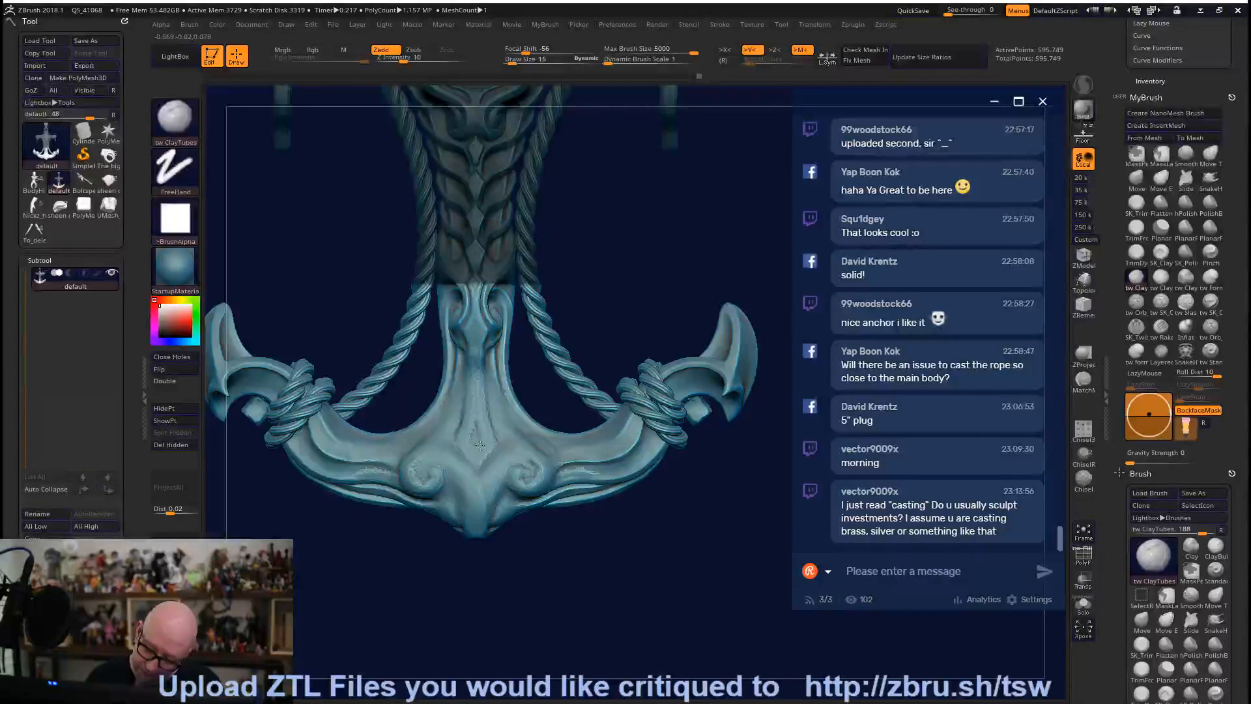
pyautogui.moveTo(474, 513)
pyautogui.mouseDown()
pyautogui.moveTo(479, 531)
pyautogui.moveTo(493, 479)
pyautogui.moveTo(522, 456)
pyautogui.moveTo(501, 464)
pyautogui.moveTo(487, 499)
pyautogui.moveTo(528, 461)
pyautogui.mouseUp()
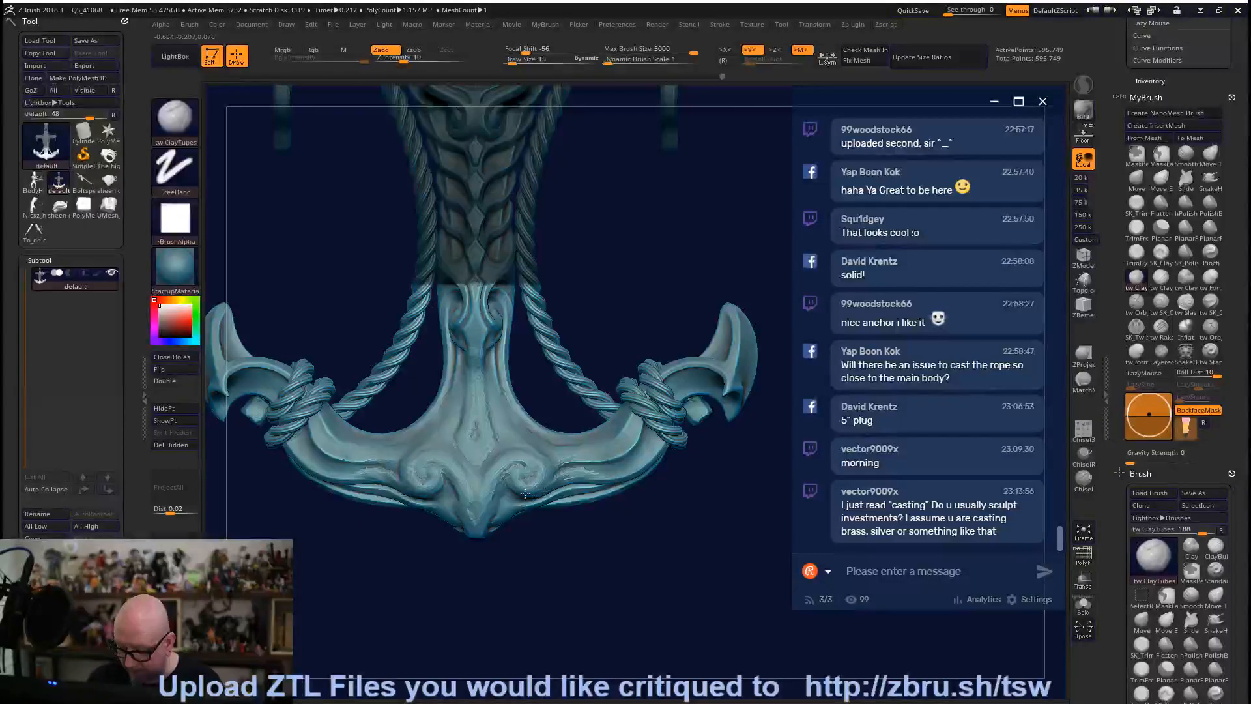
# Clear the mask covering the anchor's upper shaft, crossbar and bail.
pyautogui.moveTo(615, 603); pyautogui.dragTo(575, 624)
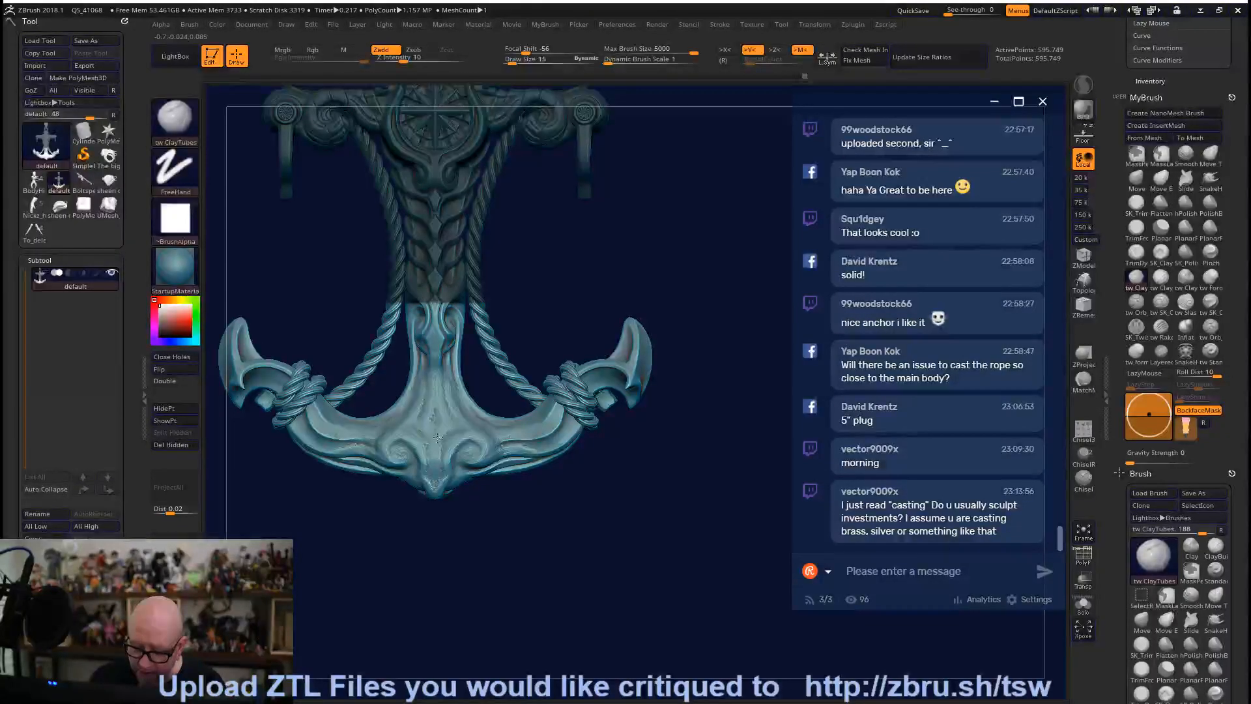
pyautogui.press('f')
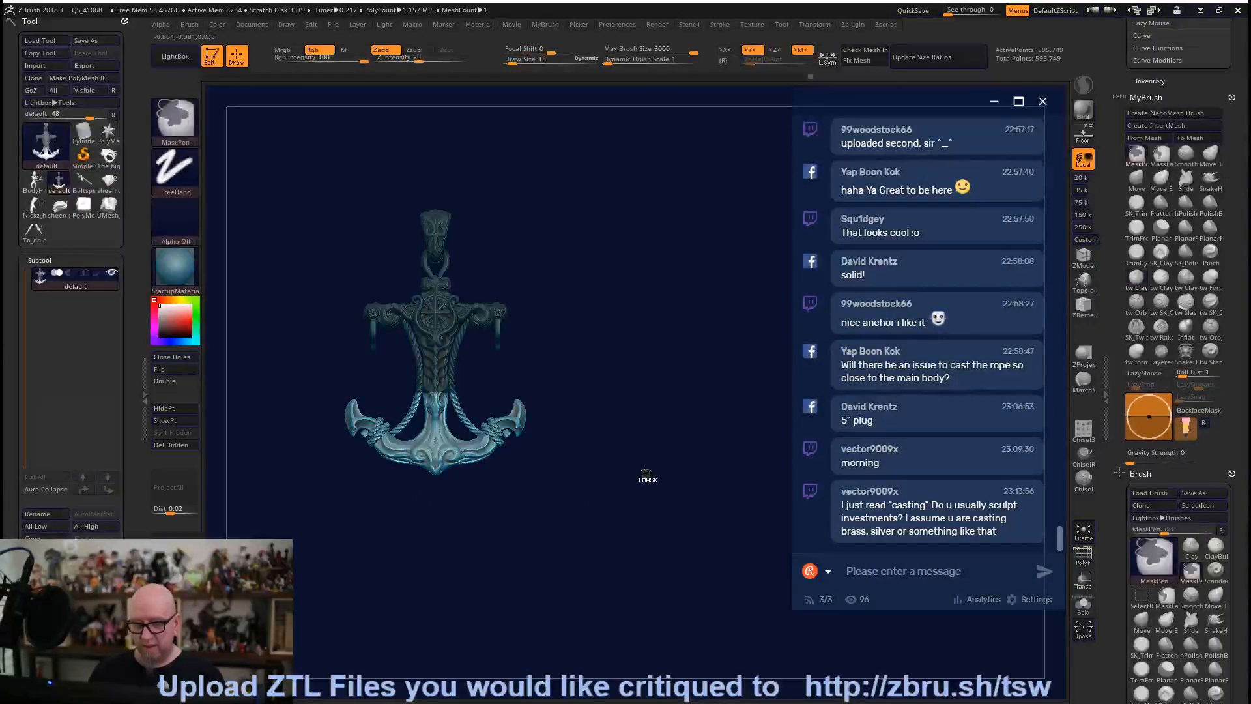
pyautogui.moveTo(648, 475); pyautogui.dragTo(504, 345)
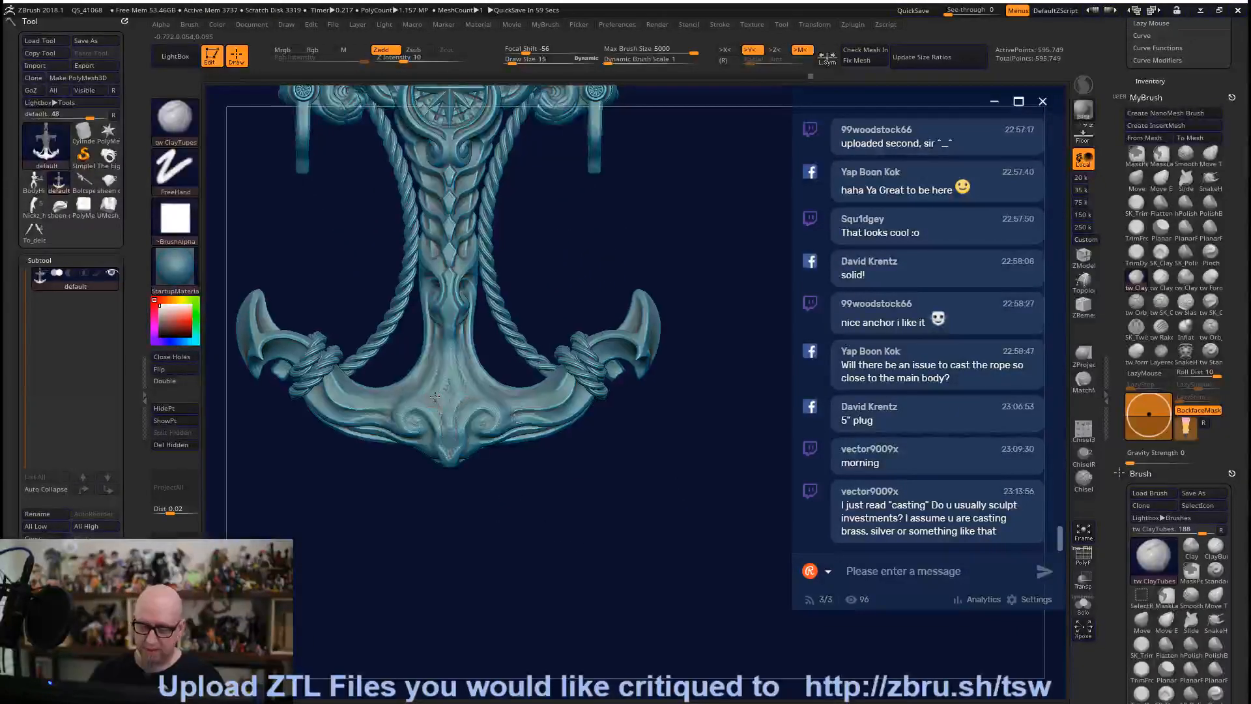
# Set the Draw Size to 48 and cover the base scrolls with broad mirrored clay strokes.
pyautogui.press('space')
pyautogui.moveTo(428, 394); pyautogui.dragTo(428, 432)
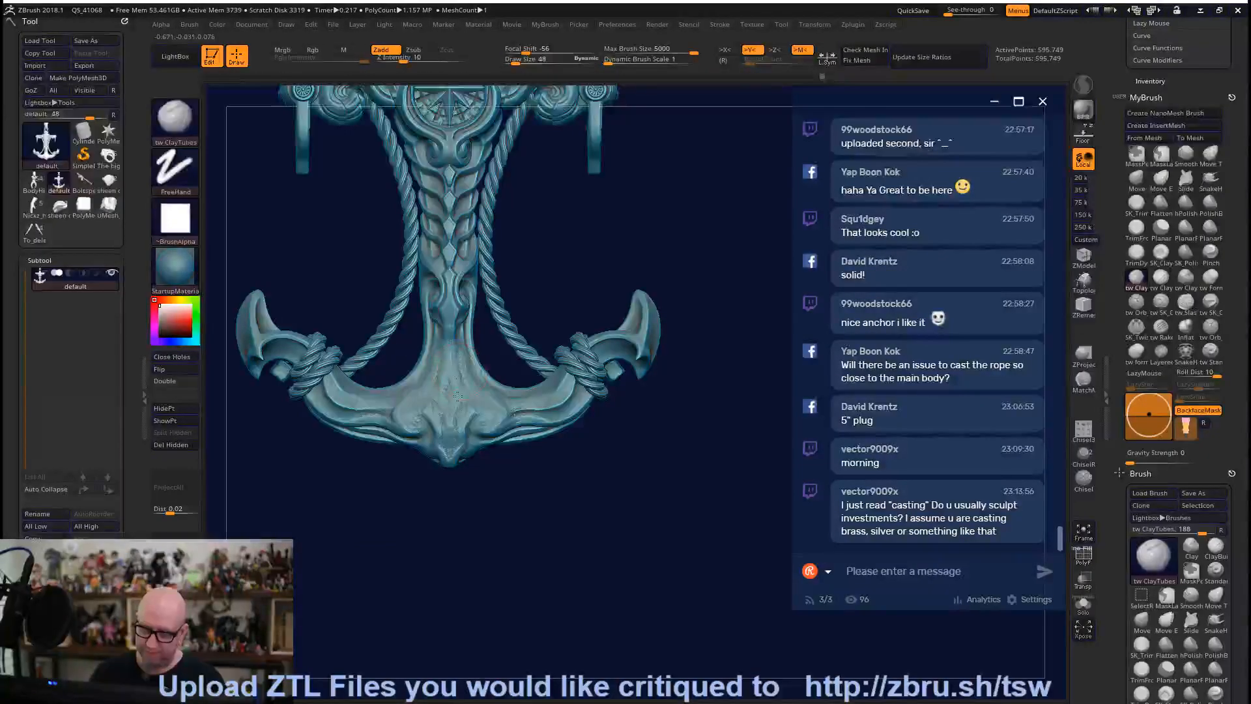
pyautogui.moveTo(431, 426)
pyautogui.mouseDown()
pyautogui.moveTo(401, 416)
pyautogui.moveTo(433, 403)
pyautogui.moveTo(449, 363)
pyautogui.moveTo(462, 409)
pyautogui.moveTo(452, 441)
pyautogui.moveTo(512, 418)
pyautogui.mouseUp()
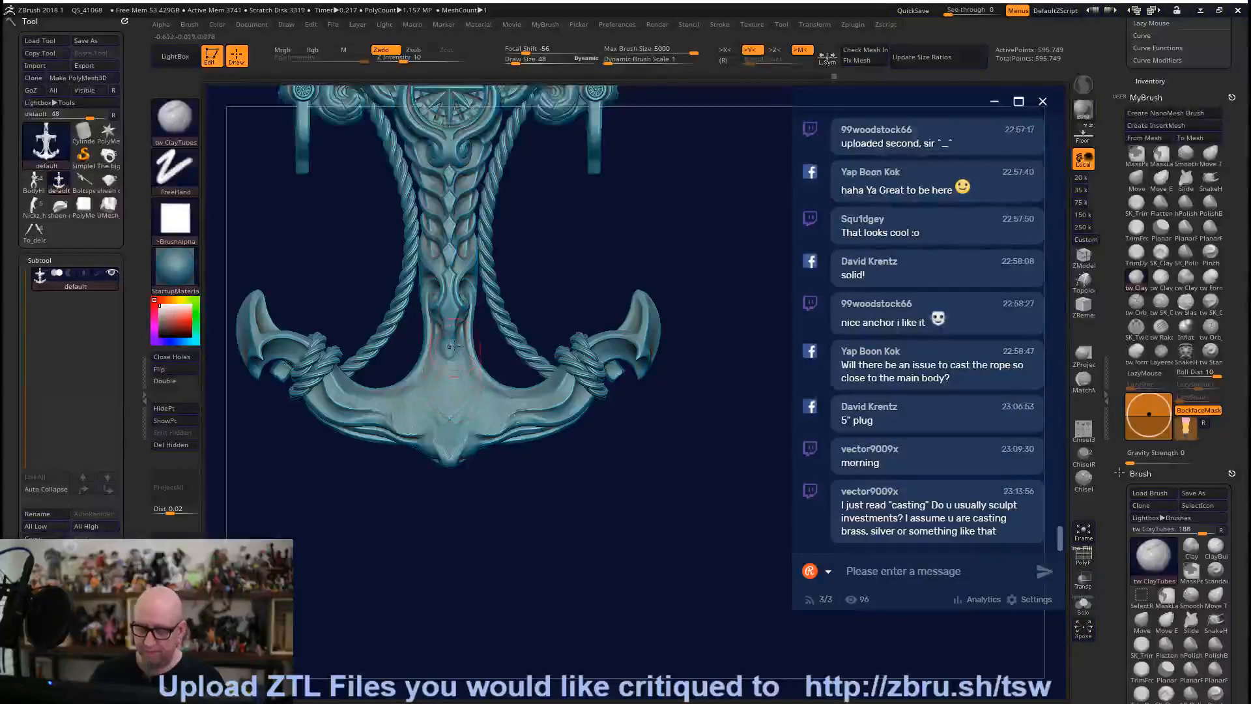
# Build broad mirrored forms flowing from the lower shaft into the arms, and check them against the whole pendant.
pyautogui.moveTo(461, 379)
pyautogui.mouseDown()
pyautogui.moveTo(484, 426)
pyautogui.moveTo(456, 446)
pyautogui.mouseUp()
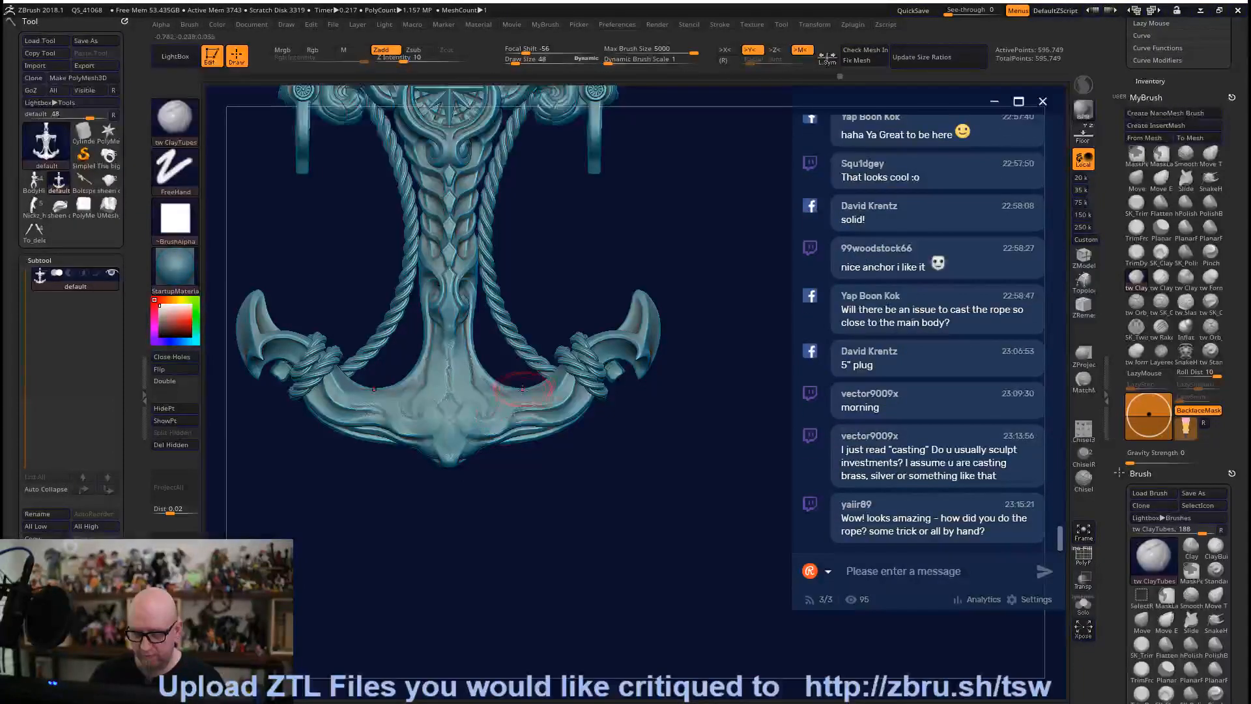
pyautogui.moveTo(465, 409); pyautogui.dragTo(457, 435)
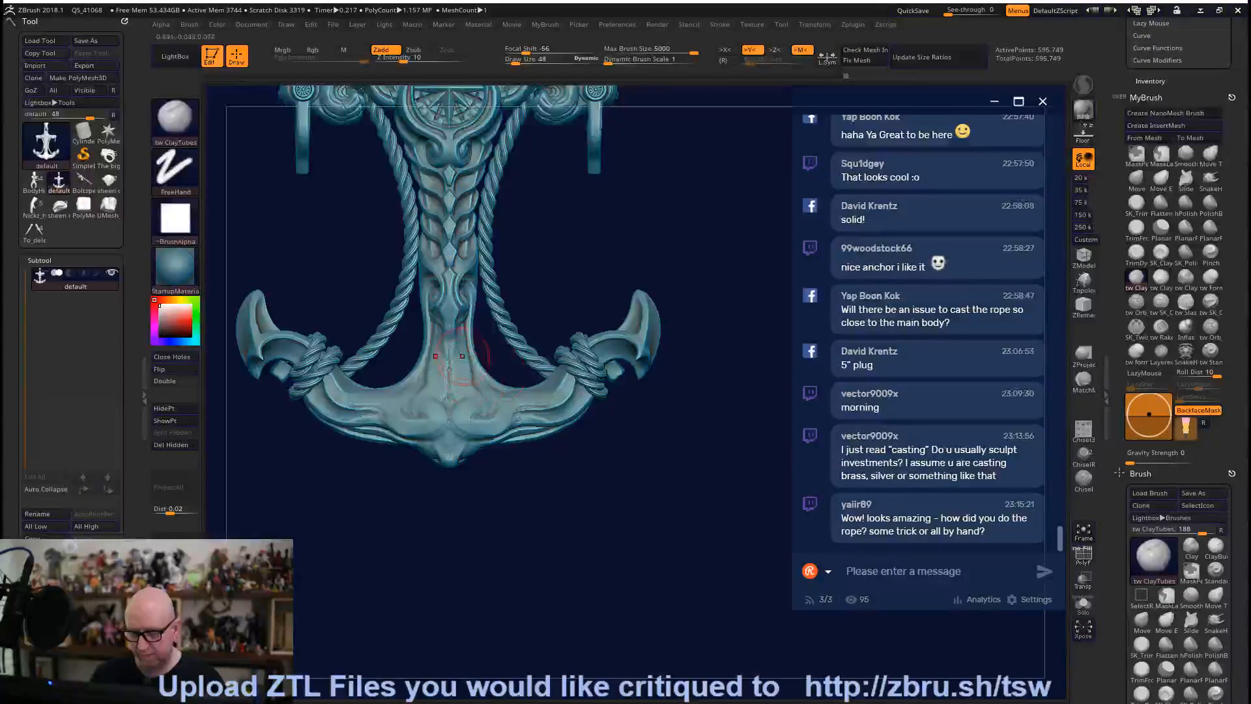
pyautogui.moveTo(476, 357); pyautogui.dragTo(472, 387)
pyautogui.keyDown('alt'); pyautogui.moveTo(543, 516); pyautogui.dragTo(522, 600); pyautogui.keyUp('alt')
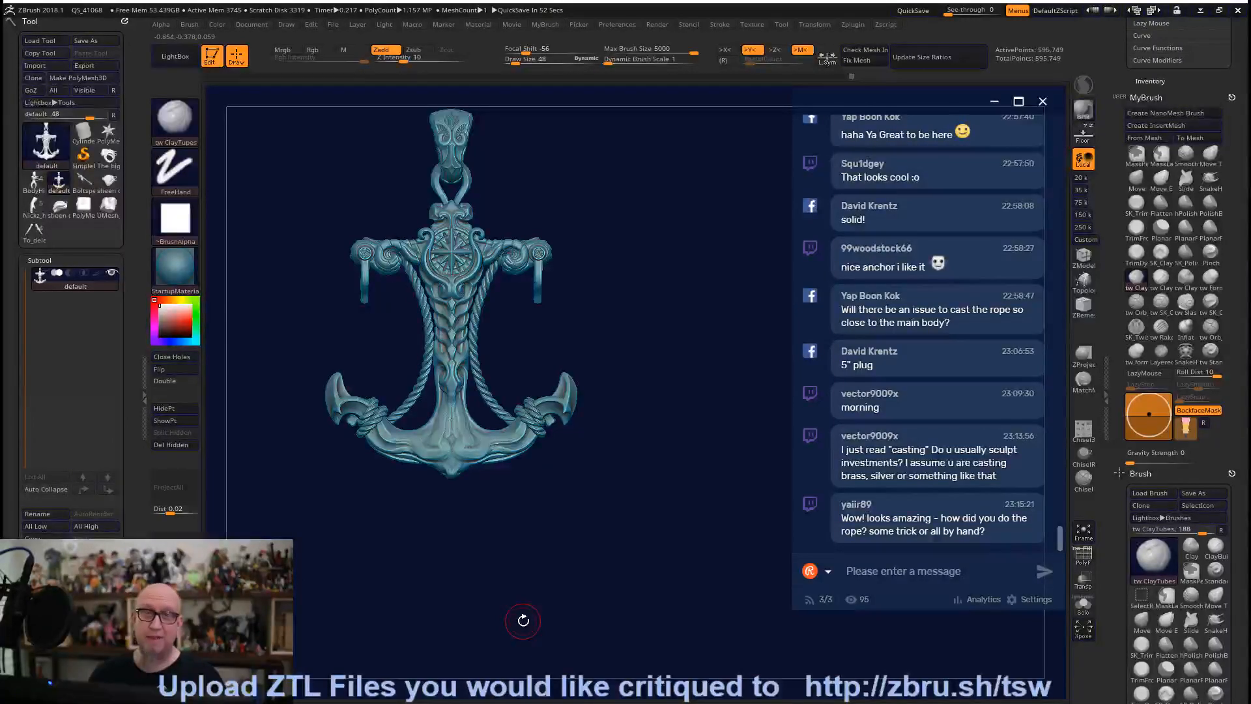
pyautogui.keyDown('alt'); pyautogui.moveTo(537, 553); pyautogui.dragTo(577, 648); pyautogui.keyUp('alt')
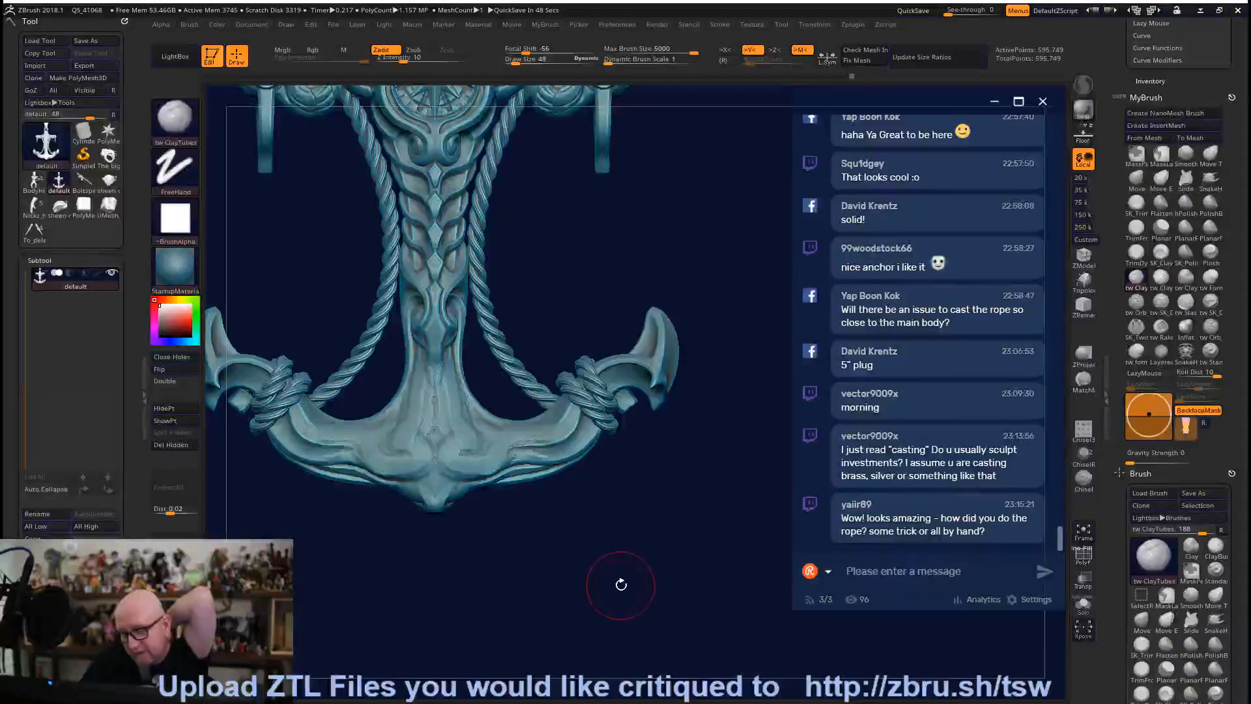
pyautogui.moveTo(666, 537)
pyautogui.mouseDown()
pyautogui.moveTo(586, 469)
pyautogui.moveTo(625, 449)
pyautogui.moveTo(534, 417)
pyautogui.moveTo(632, 450)
pyautogui.moveTo(656, 488)
pyautogui.moveTo(701, 475)
pyautogui.moveTo(662, 635)
pyautogui.moveTo(648, 530)
pyautogui.mouseUp()
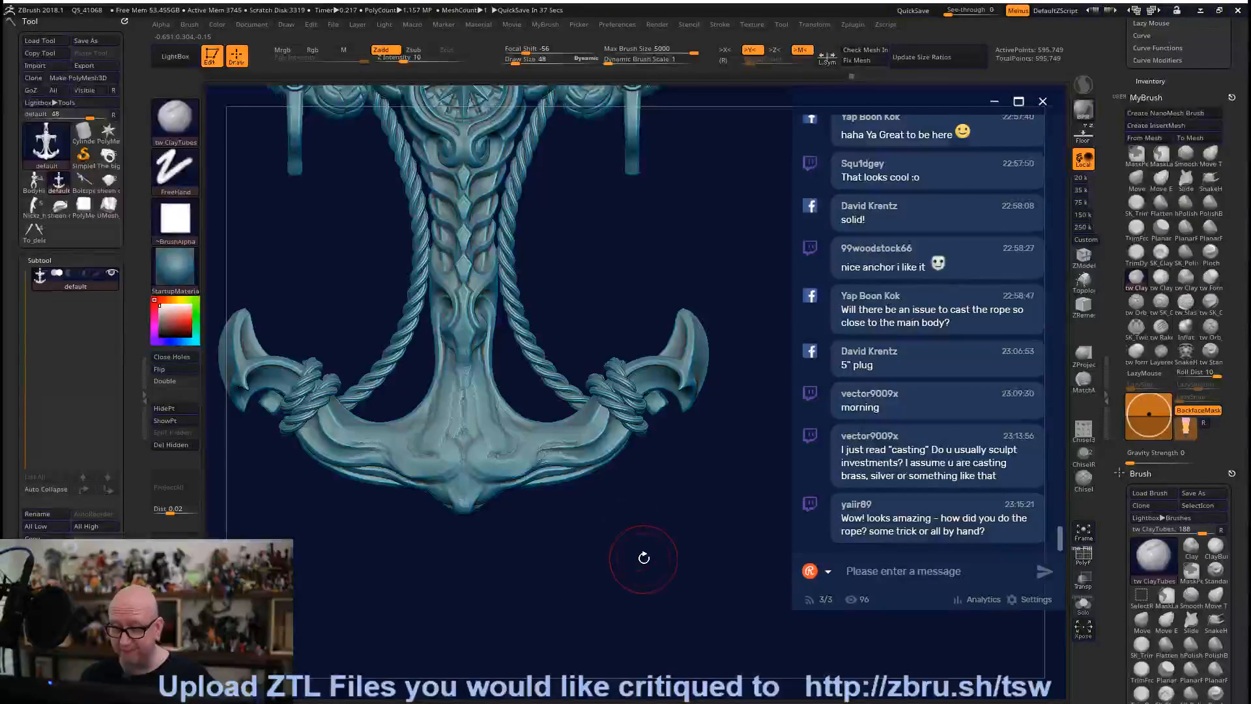
pyautogui.keyDown('alt'); pyautogui.moveTo(642, 558); pyautogui.dragTo(598, 477); pyautogui.keyUp('alt')
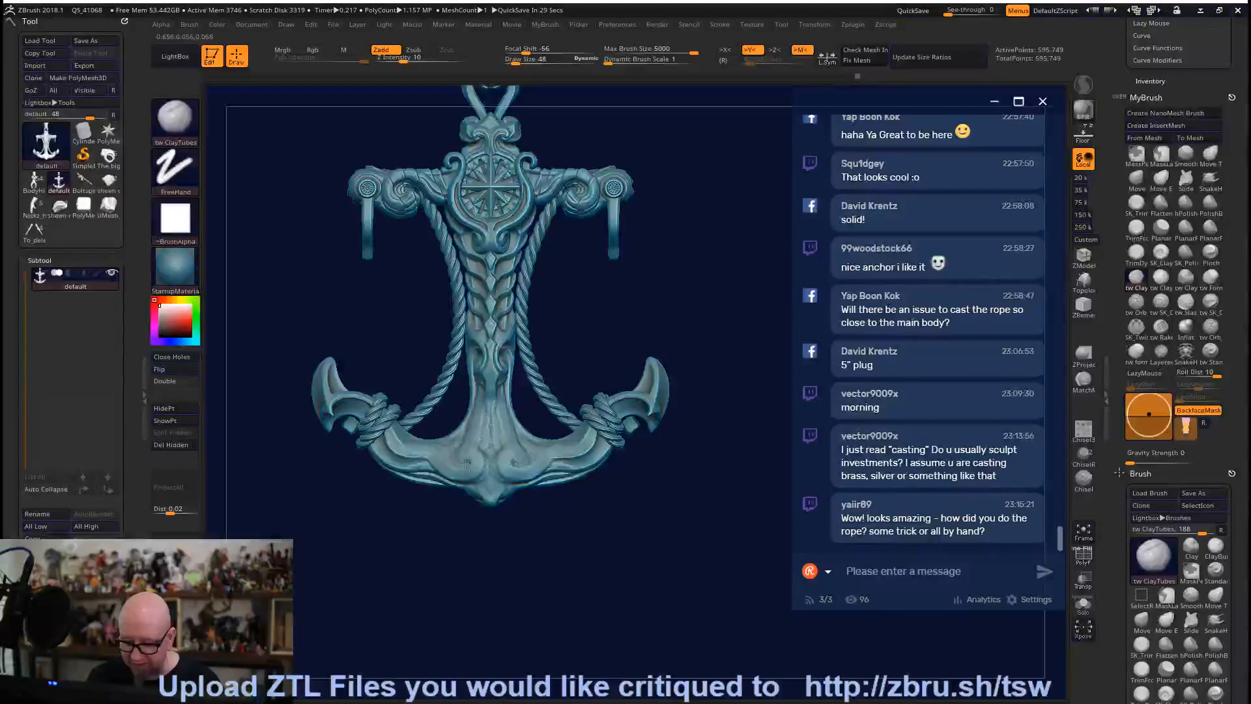
# Refine the broad mirrored forms where the lower shaft meets the base, and check them against the whole pendant.
pyautogui.moveTo(520, 455)
pyautogui.mouseDown()
pyautogui.moveTo(497, 497)
pyautogui.moveTo(485, 483)
pyautogui.moveTo(503, 474)
pyautogui.moveTo(479, 461)
pyautogui.moveTo(497, 493)
pyautogui.moveTo(448, 468)
pyautogui.moveTo(464, 444)
pyautogui.mouseUp()
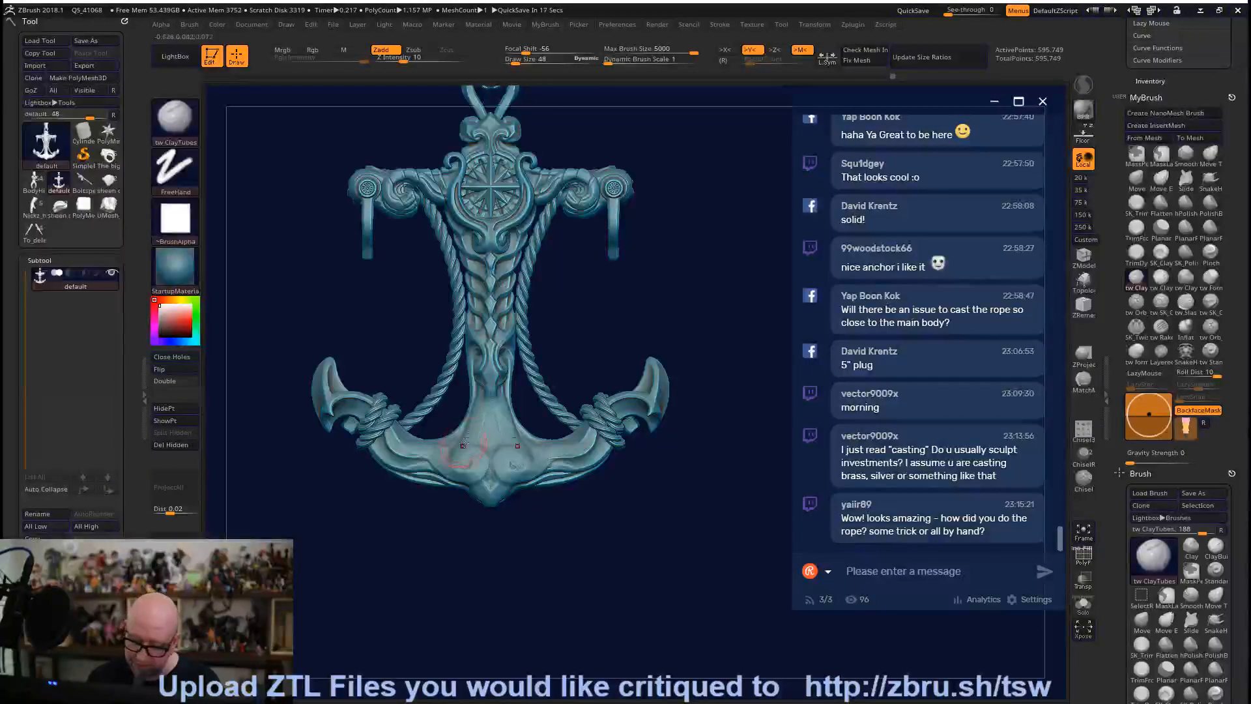
pyautogui.keyDown('alt'); pyautogui.moveTo(511, 544); pyautogui.dragTo(553, 517); pyautogui.keyUp('alt')
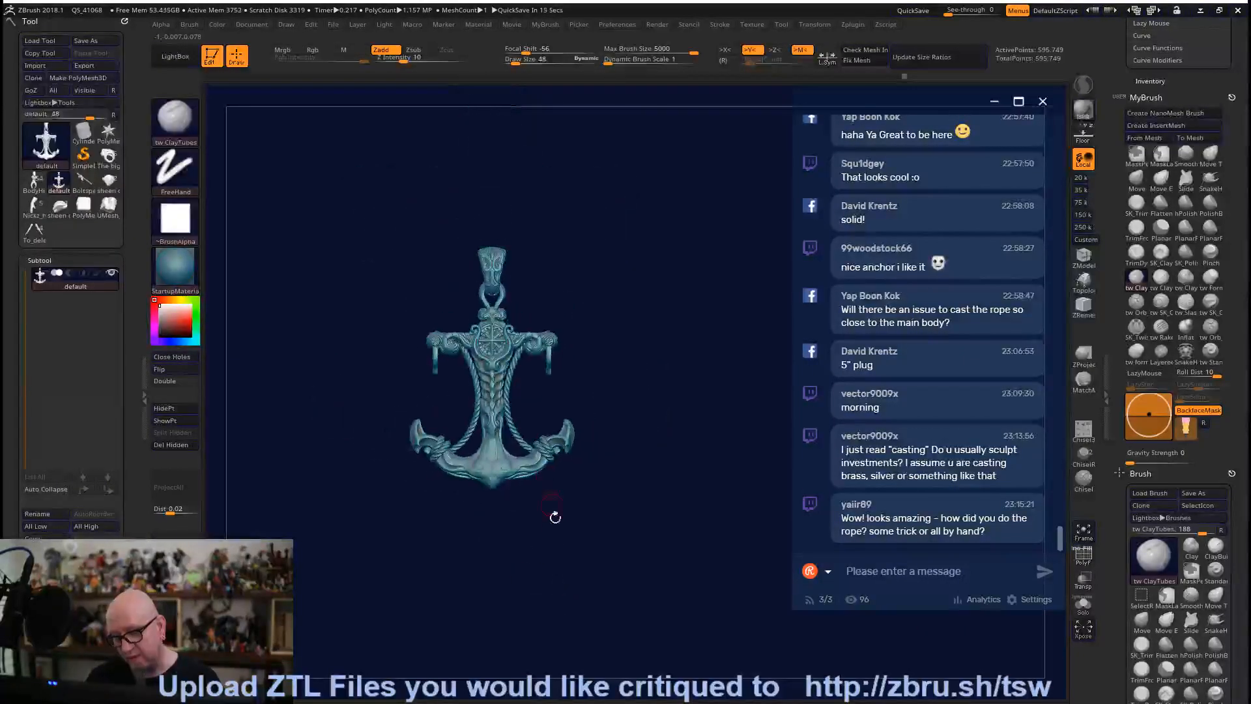
pyautogui.keyDown('alt'); pyautogui.moveTo(565, 594); pyautogui.dragTo(521, 456); pyautogui.keyUp('alt')
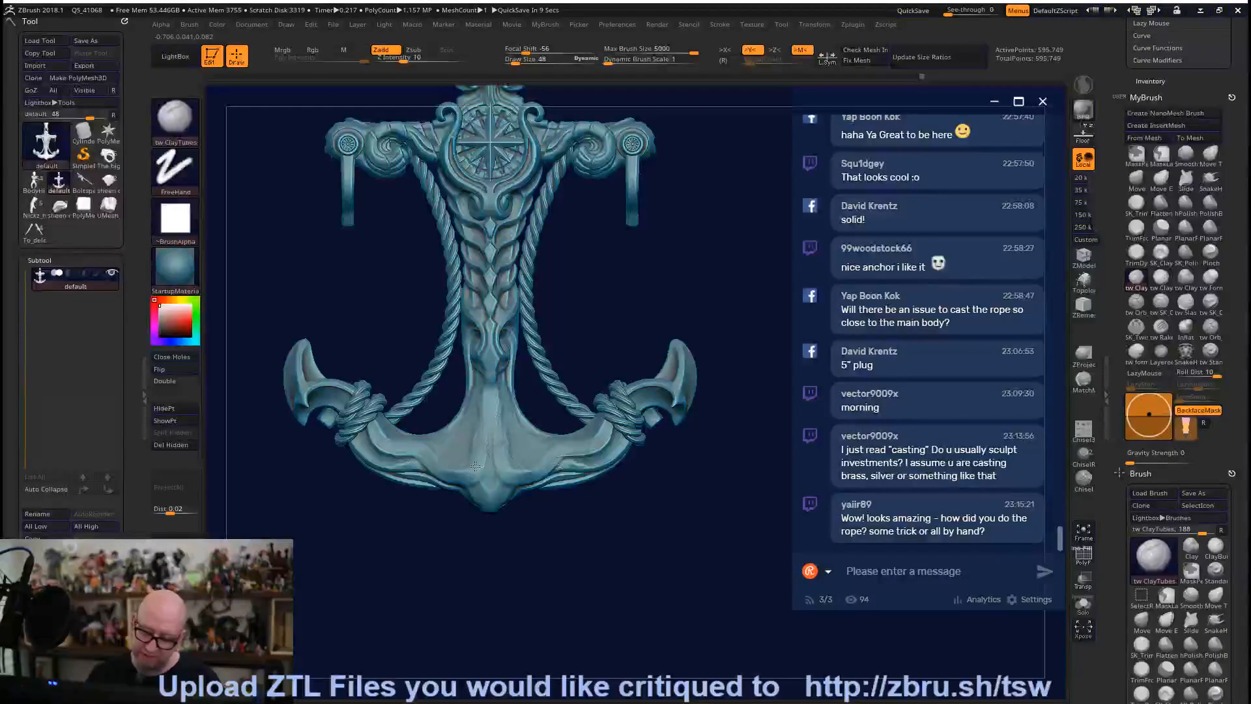
pyautogui.keyDown('alt'); pyautogui.moveTo(523, 442); pyautogui.dragTo(562, 556); pyautogui.keyUp('alt')
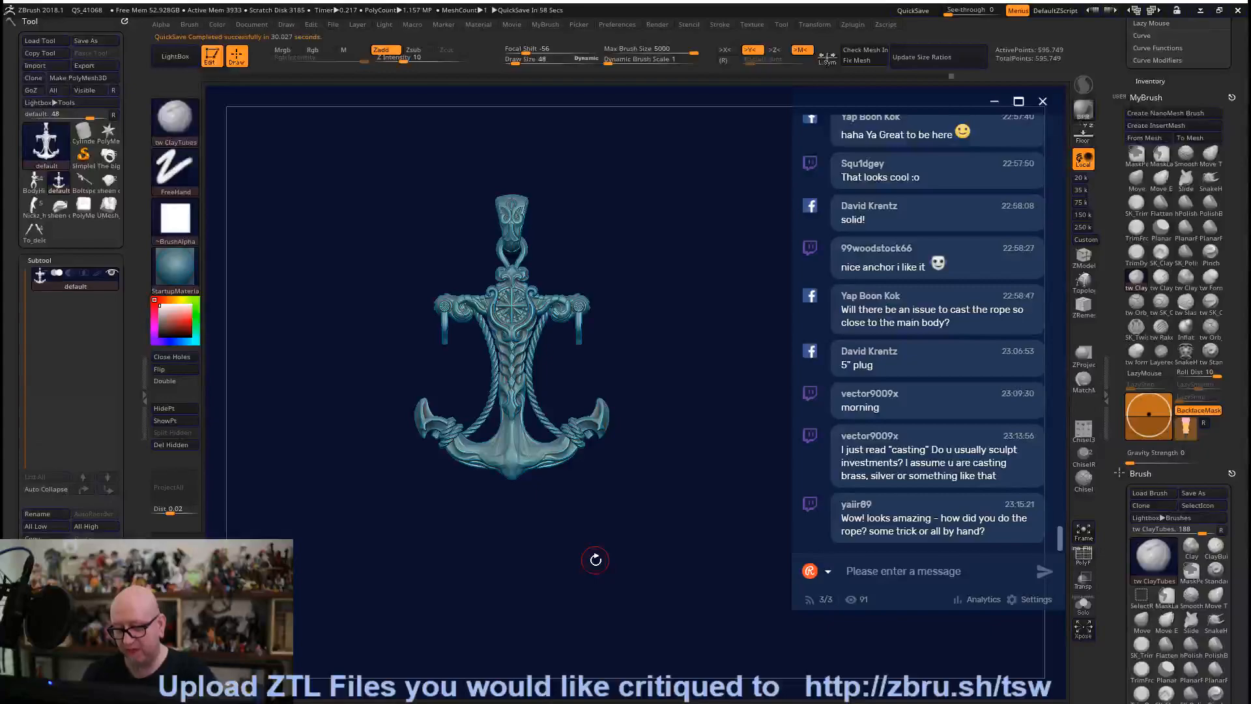
# Examine the skull side of the pendant in full and close up, dismissing the error message along the way.
pyautogui.moveTo(595, 559); pyautogui.dragTo(553, 587)
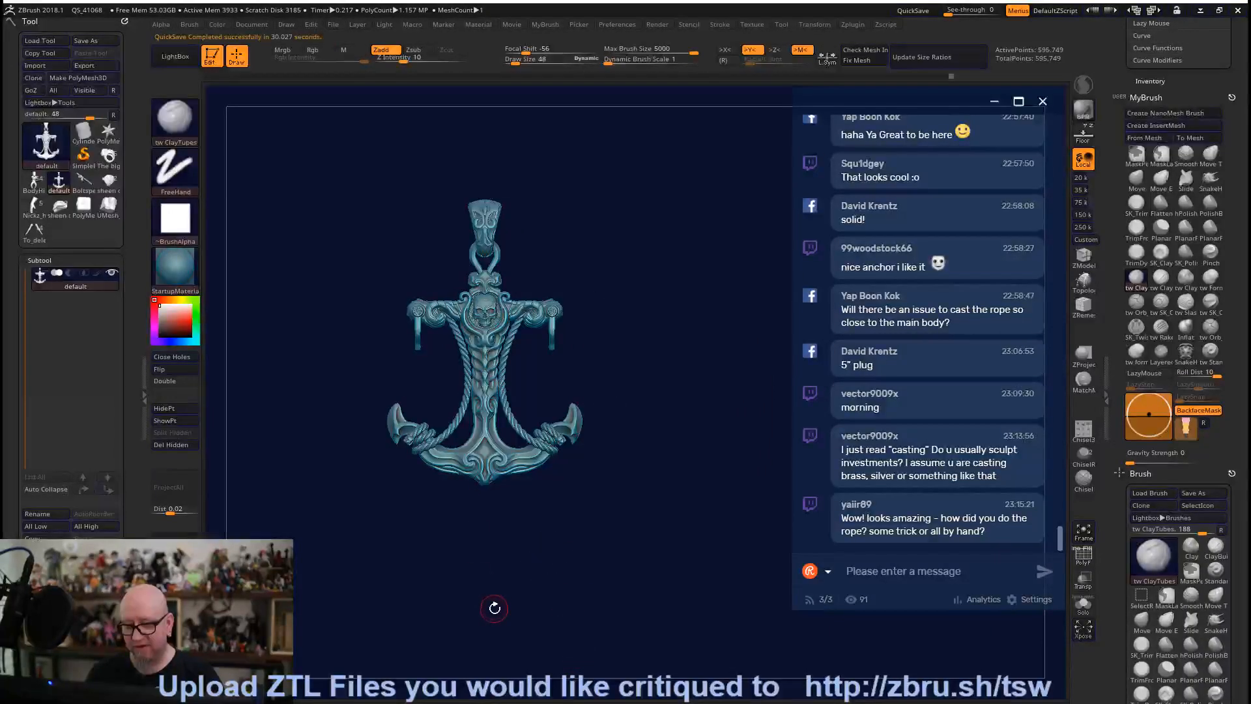
pyautogui.moveTo(491, 603)
pyautogui.mouseDown()
pyautogui.moveTo(502, 566)
pyautogui.moveTo(505, 592)
pyautogui.mouseUp()
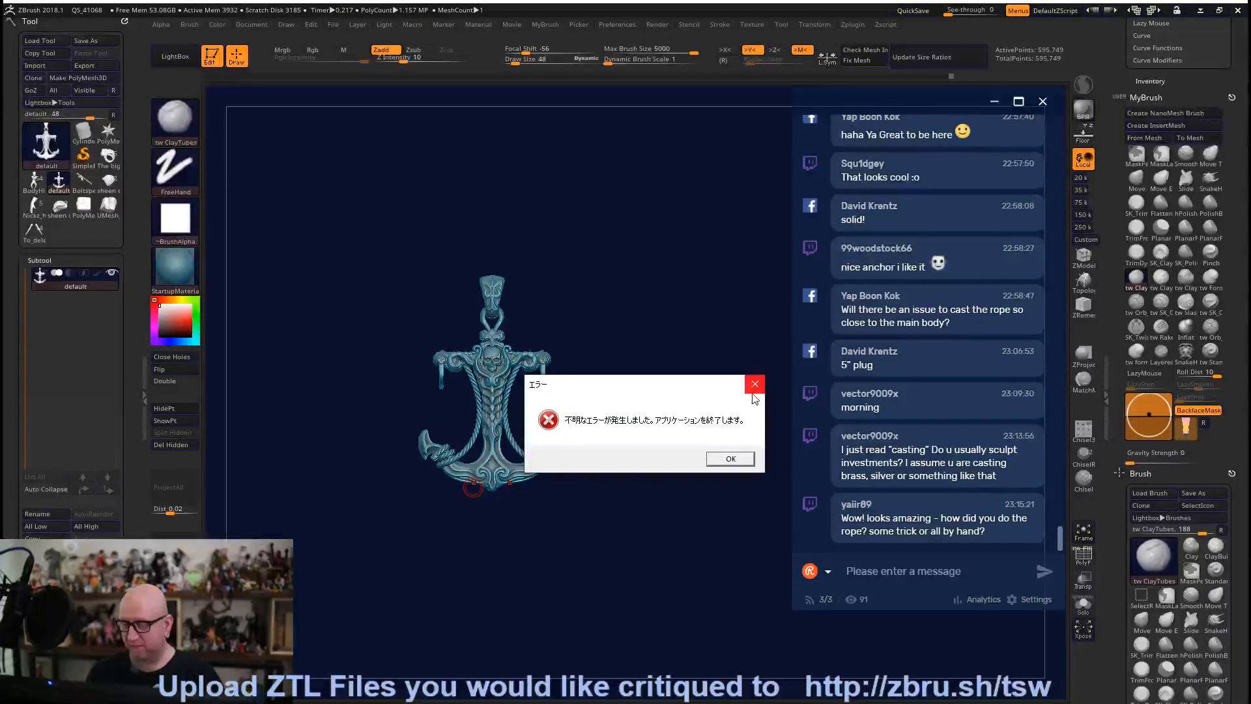
pyautogui.click(756, 383)
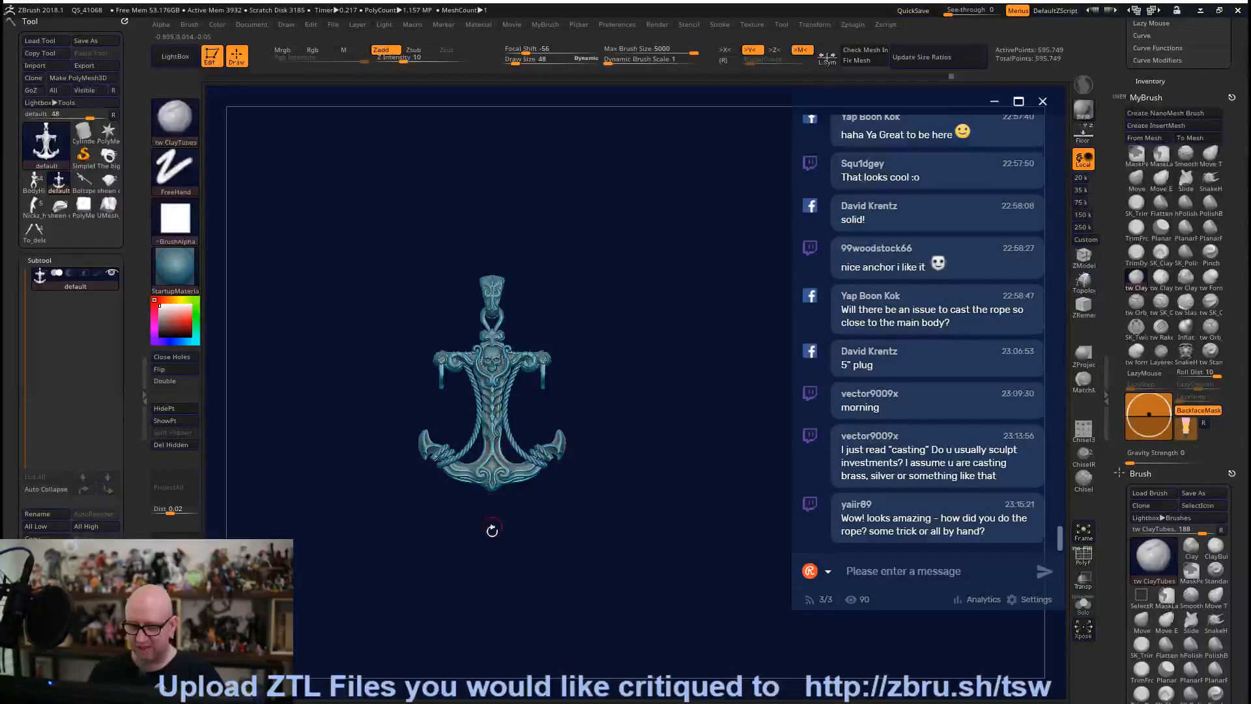
pyautogui.press('super')
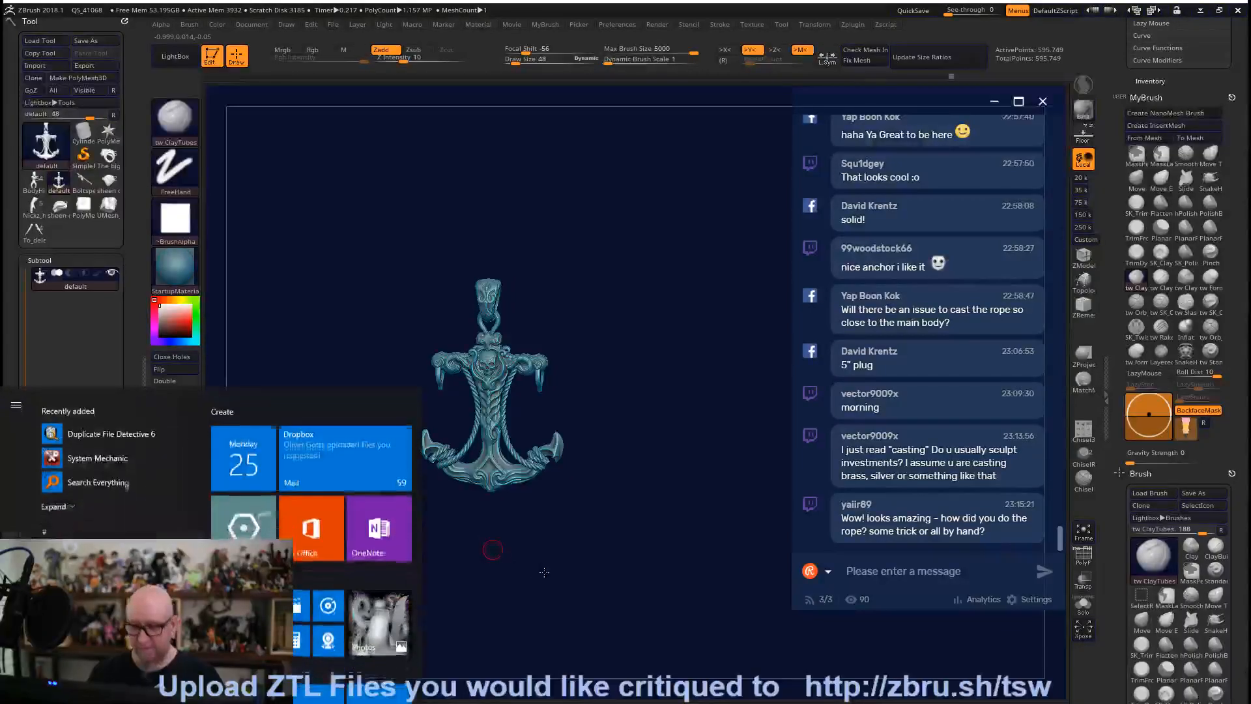
pyautogui.press('super')
pyautogui.keyDown('alt'); pyautogui.moveTo(604, 494); pyautogui.dragTo(664, 608); pyautogui.keyUp('alt')
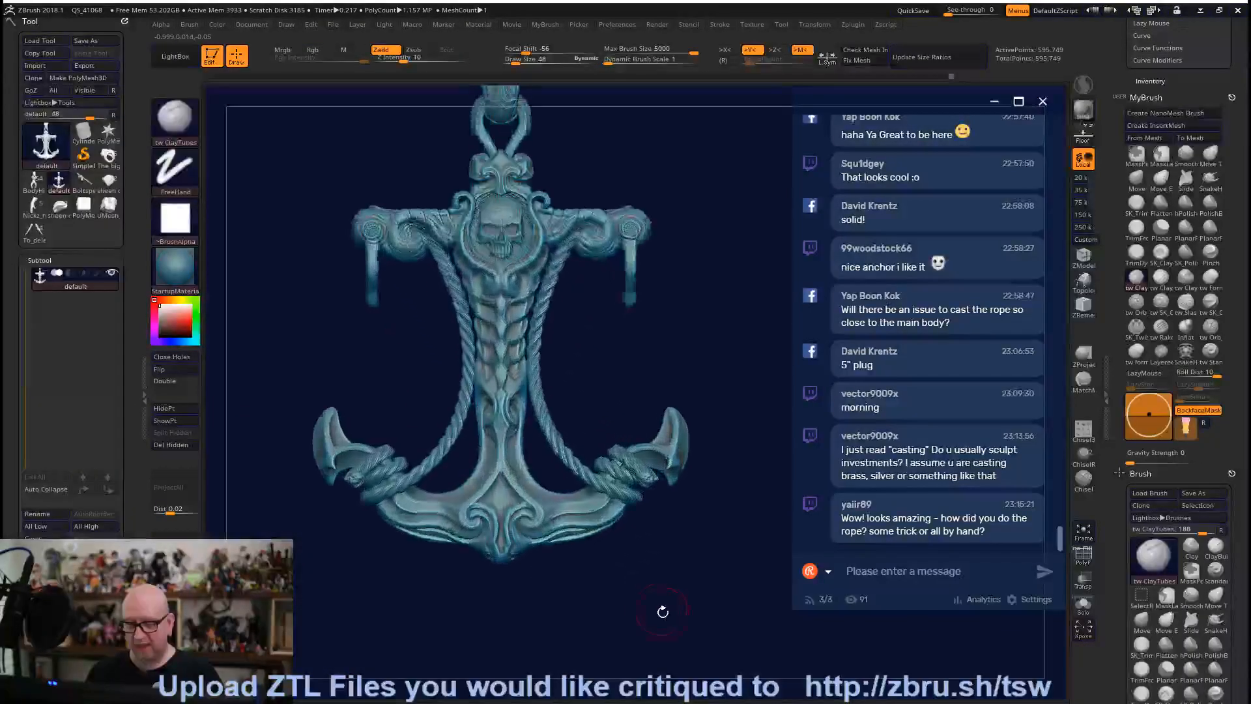
pyautogui.moveTo(524, 593); pyautogui.dragTo(523, 607)
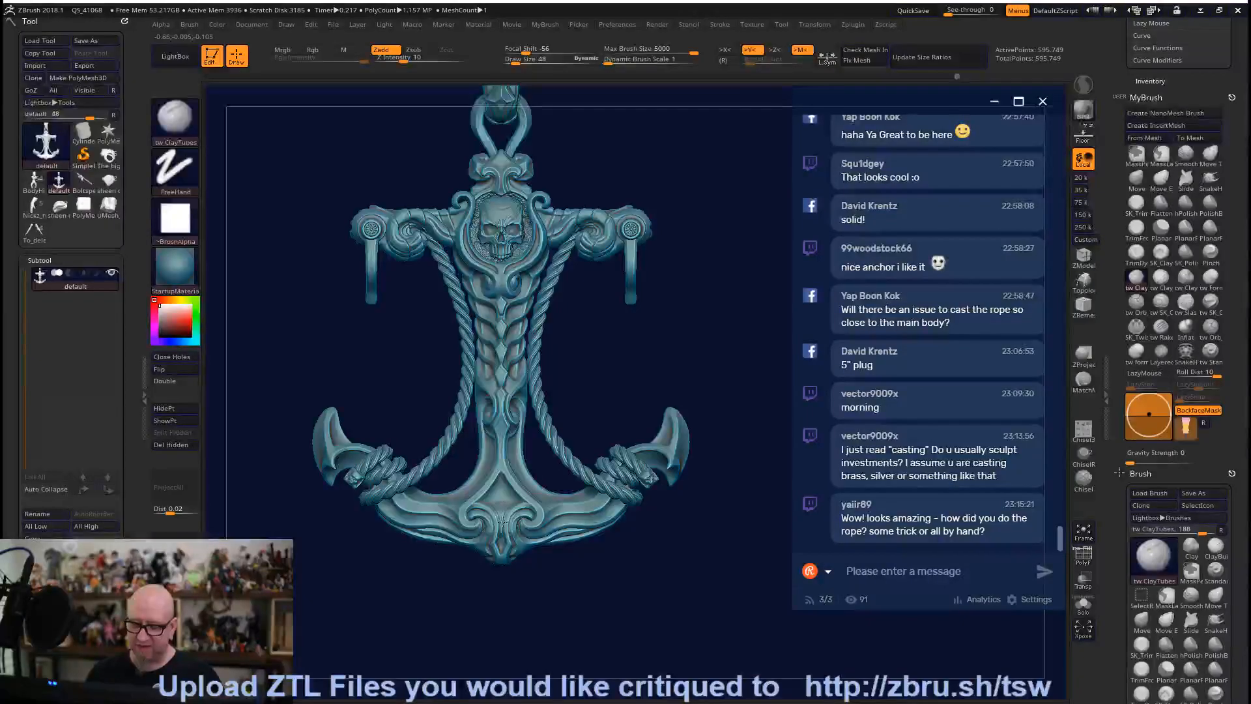
pyautogui.moveTo(521, 567)
pyautogui.keyDown('shift'); pyautogui.mouseDown()
pyautogui.moveTo(573, 568)
pyautogui.moveTo(531, 568)
pyautogui.mouseUp(); pyautogui.keyUp('shift')
# Build a rounded mirrored form down the lower shaft below the braided detail and blend it into the base.
pyautogui.moveTo(515, 410)
pyautogui.mouseDown()
pyautogui.moveTo(500, 441)
pyautogui.moveTo(526, 493)
pyautogui.moveTo(503, 537)
pyautogui.moveTo(513, 515)
pyautogui.mouseUp()
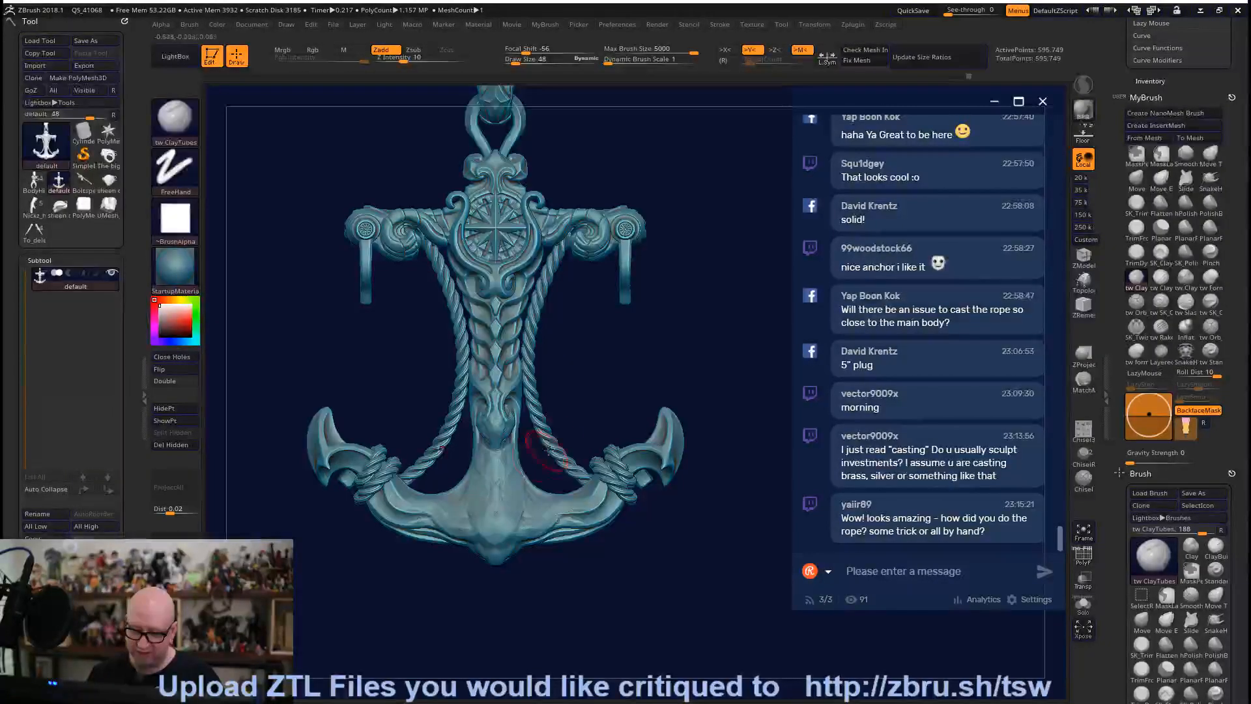
pyautogui.moveTo(508, 420); pyautogui.dragTo(500, 431)
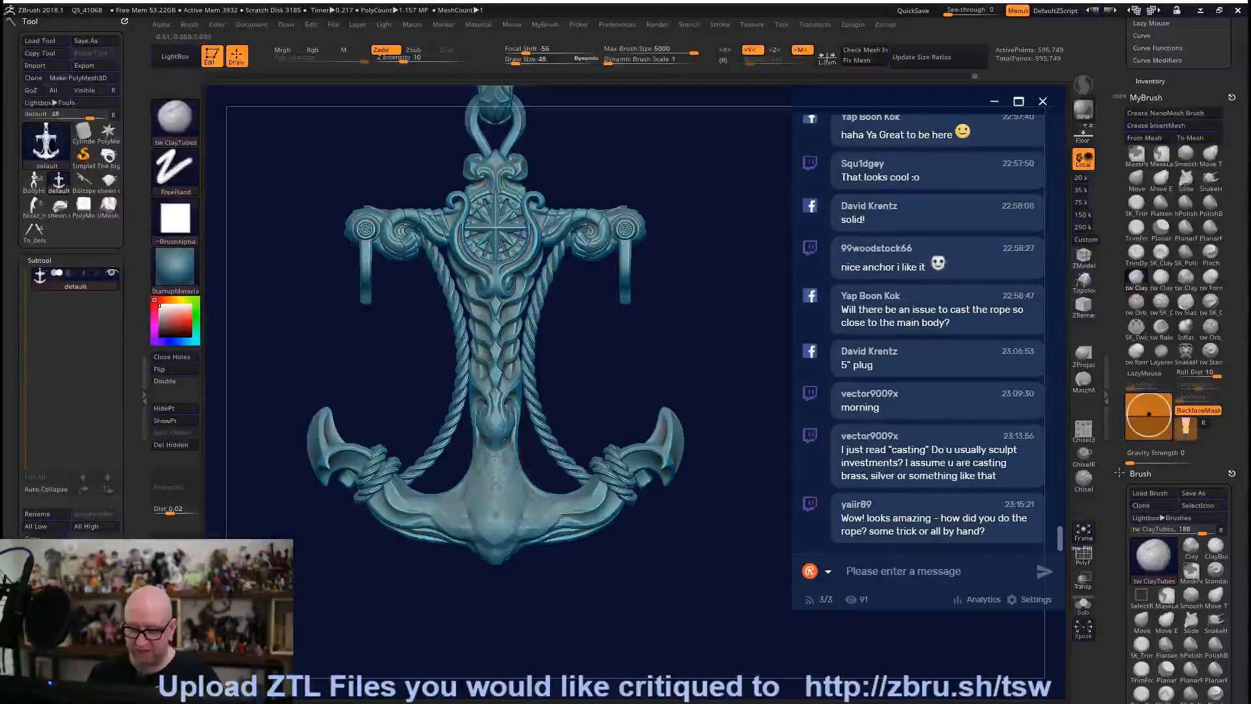
pyautogui.moveTo(508, 478)
pyautogui.mouseDown()
pyautogui.moveTo(497, 446)
pyautogui.moveTo(512, 455)
pyautogui.moveTo(495, 541)
pyautogui.moveTo(543, 486)
pyautogui.moveTo(505, 544)
pyautogui.moveTo(551, 511)
pyautogui.mouseUp()
pyautogui.press('shift')
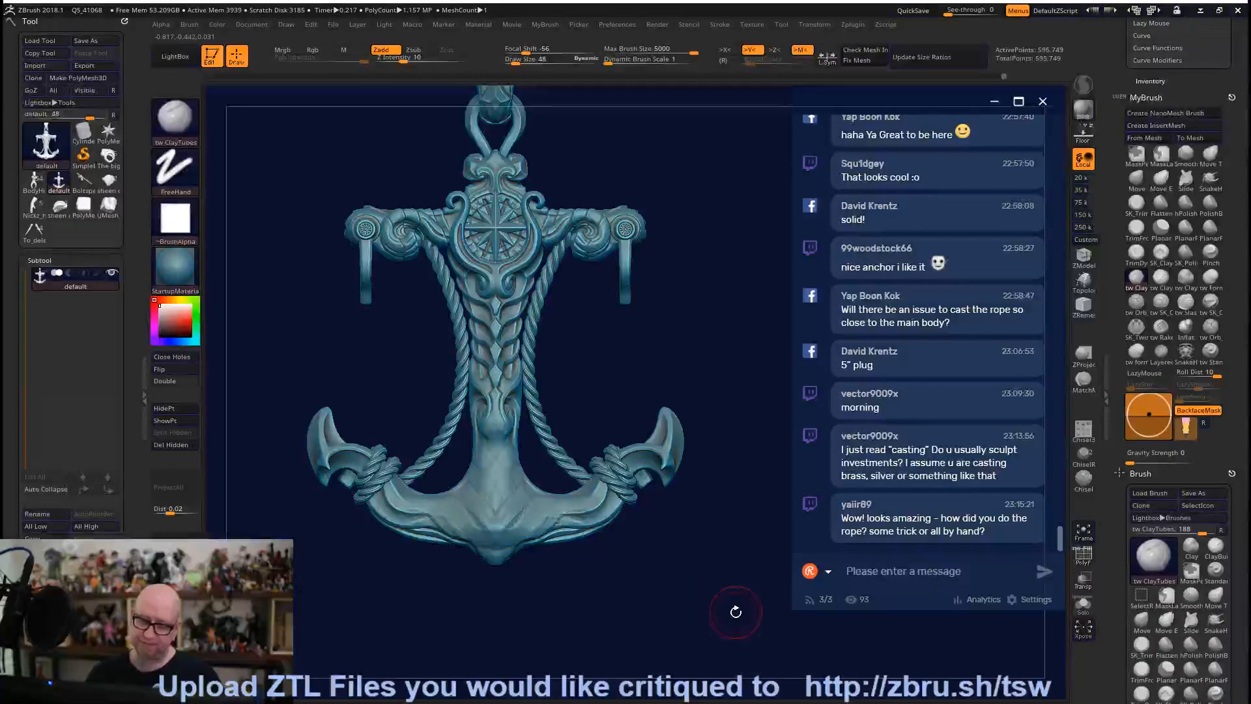
# Compare the detailed skull side with the simplified compass side of the whole pendant.
pyautogui.moveTo(734, 611)
pyautogui.keyDown('shift'); pyautogui.mouseDown()
pyautogui.moveTo(588, 619)
pyautogui.moveTo(608, 608)
pyautogui.mouseUp(); pyautogui.keyUp('shift')
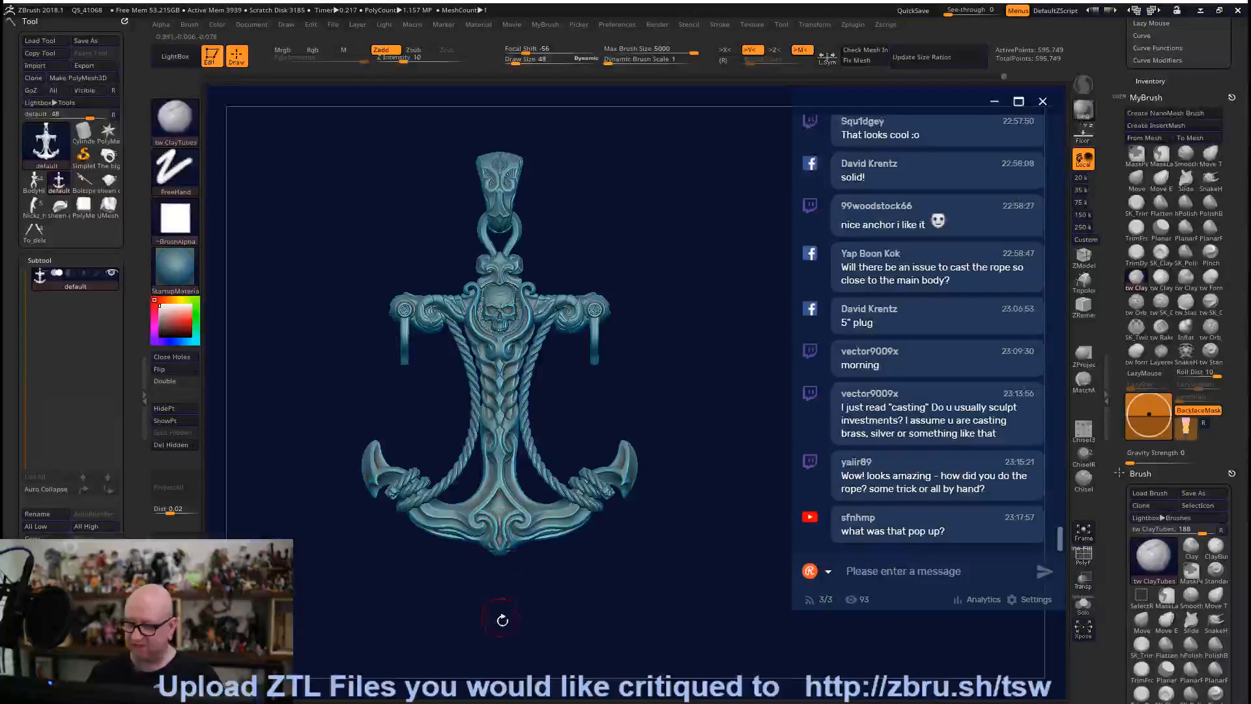
pyautogui.moveTo(516, 643)
pyautogui.keyDown('alt'); pyautogui.mouseDown()
pyautogui.moveTo(510, 621)
pyautogui.moveTo(515, 644)
pyautogui.mouseUp(); pyautogui.keyUp('alt')
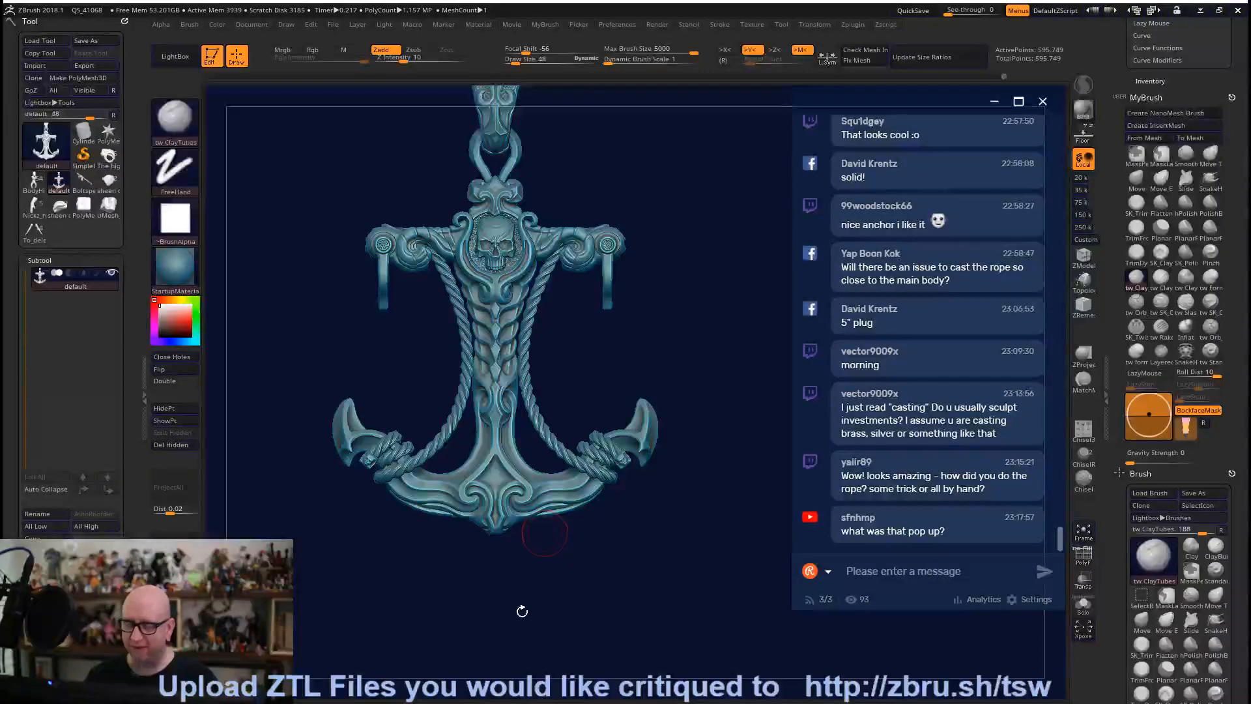
pyautogui.keyDown('alt'); pyautogui.moveTo(519, 606); pyautogui.dragTo(507, 687); pyautogui.keyUp('alt')
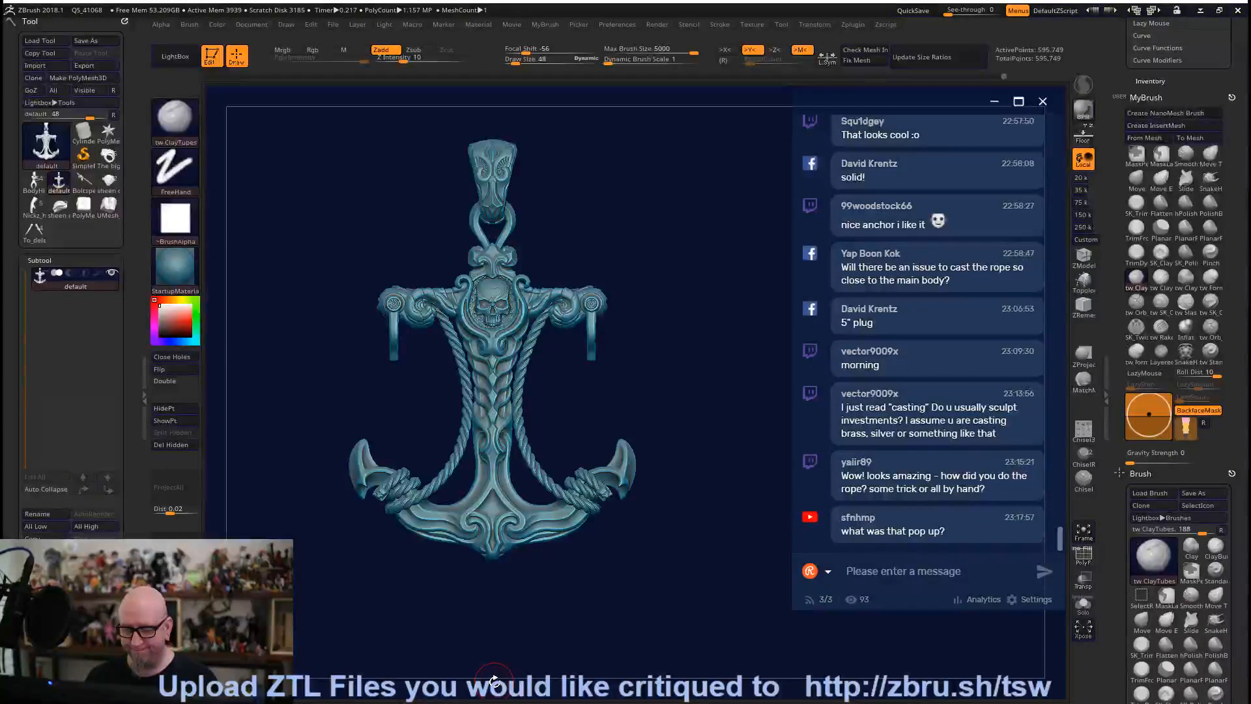
pyautogui.keyDown('alt'); pyautogui.moveTo(512, 636); pyautogui.dragTo(463, 511); pyautogui.keyUp('alt')
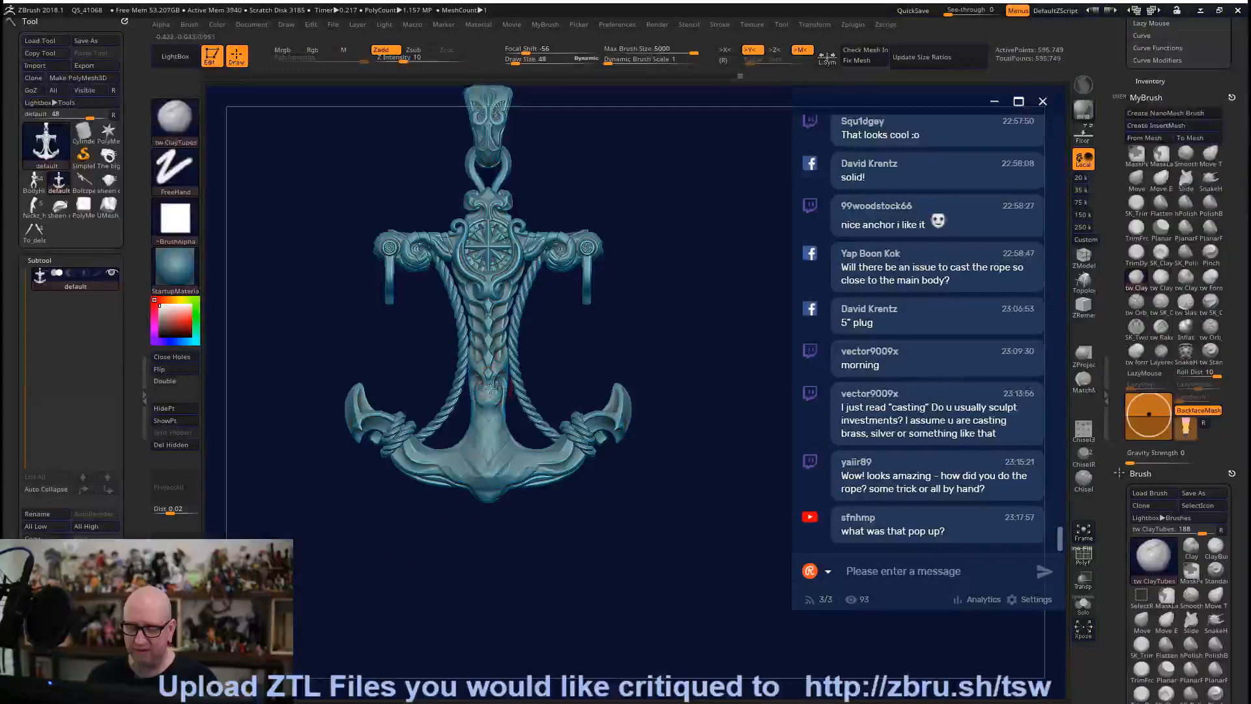
pyautogui.press('shift')
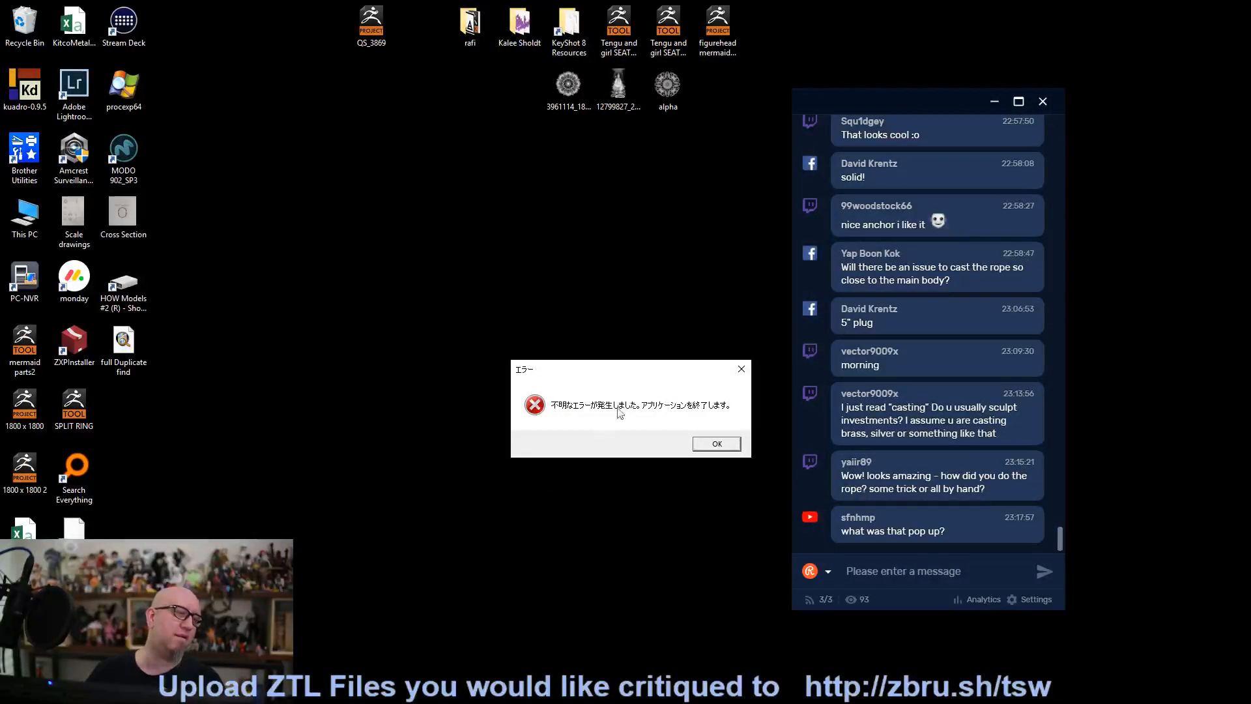
# Dismiss the crash error, wait for ZBrush to restart, and close its home page and abnormal-termination note.
pyautogui.click(741, 370)
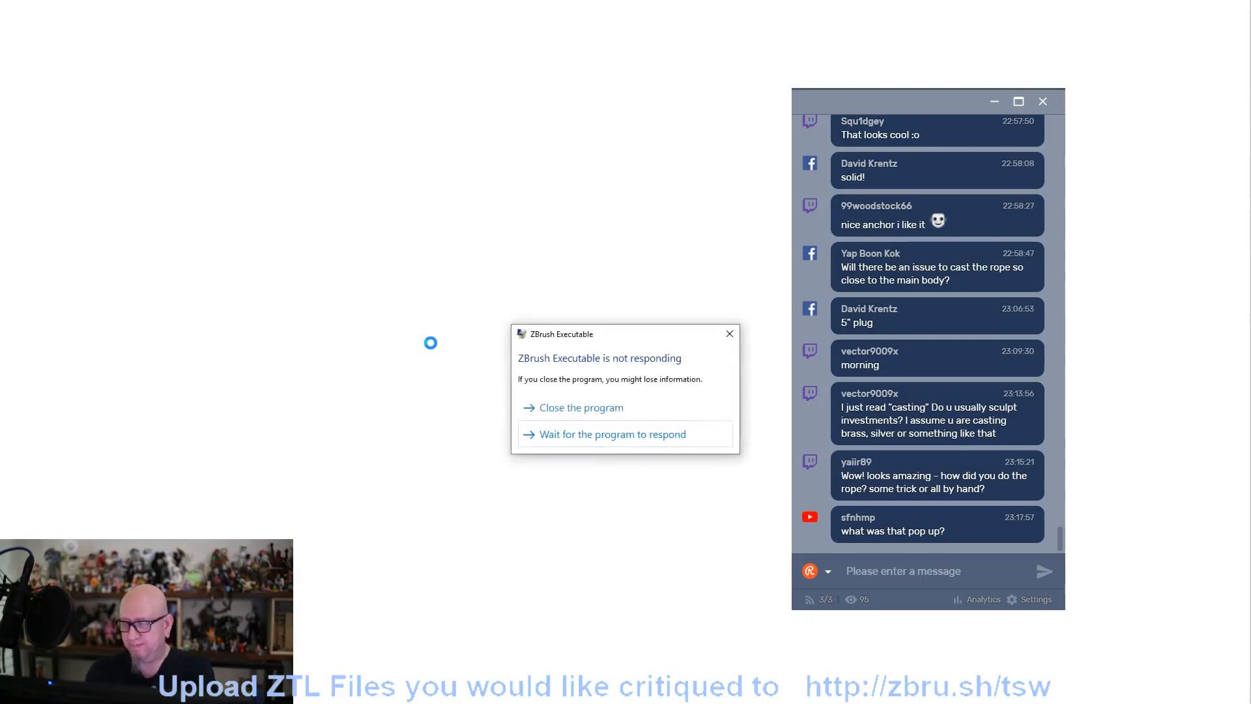
pyautogui.click(603, 439)
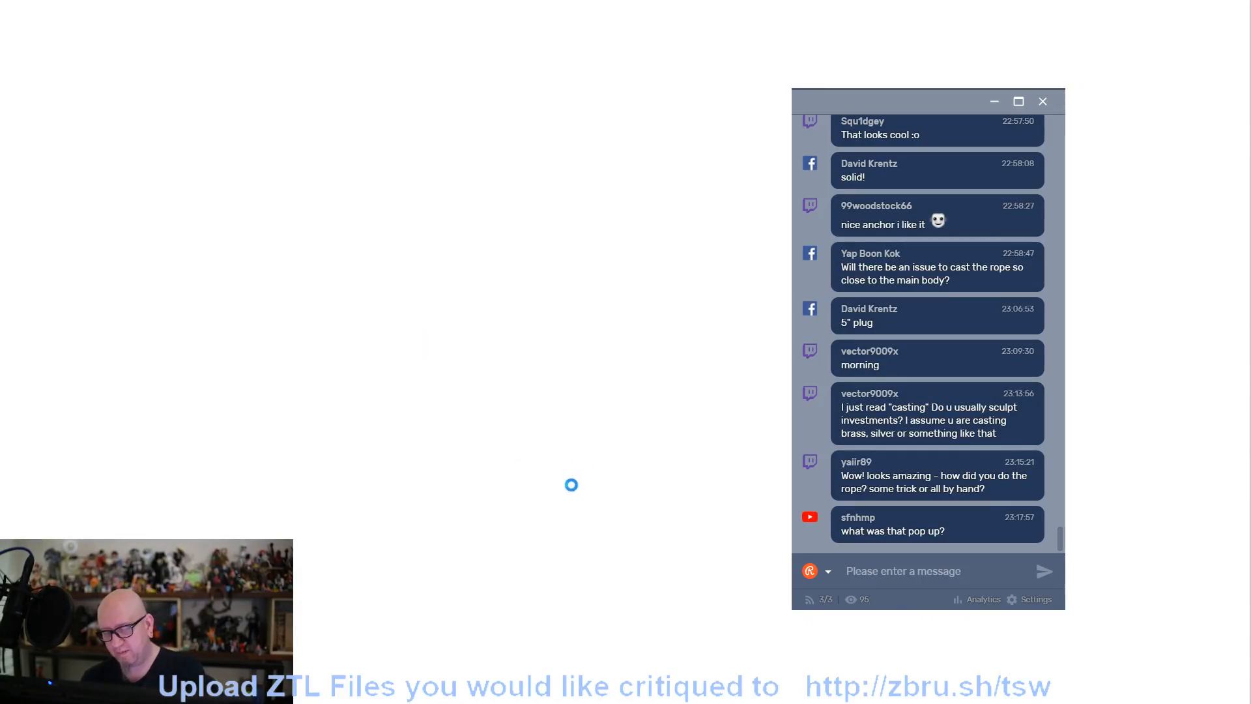
pyautogui.click(602, 437)
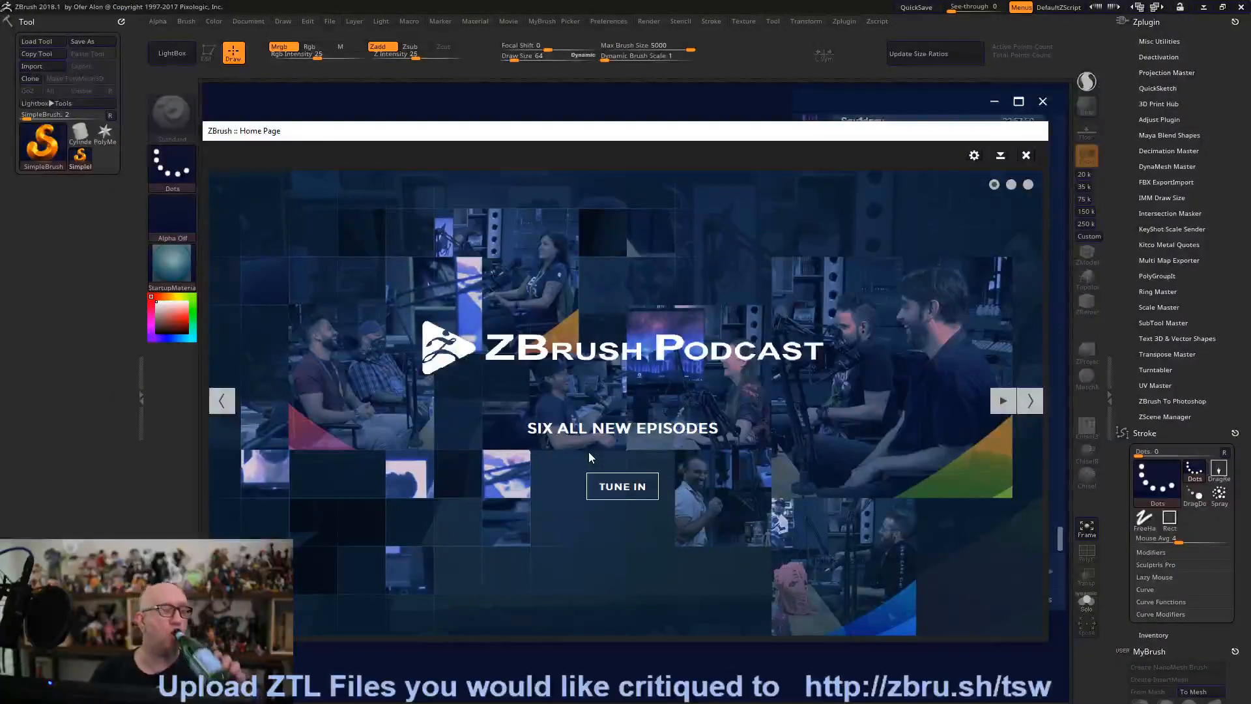
pyautogui.click(1026, 155)
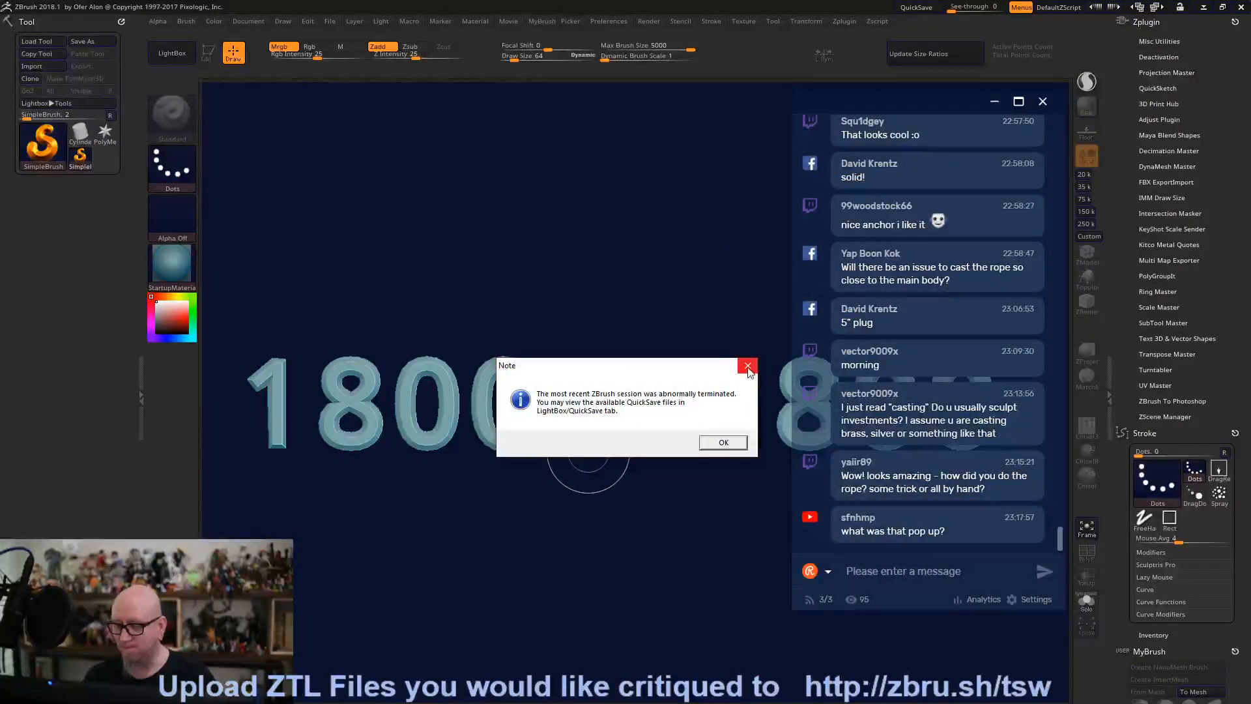
pyautogui.click(727, 441)
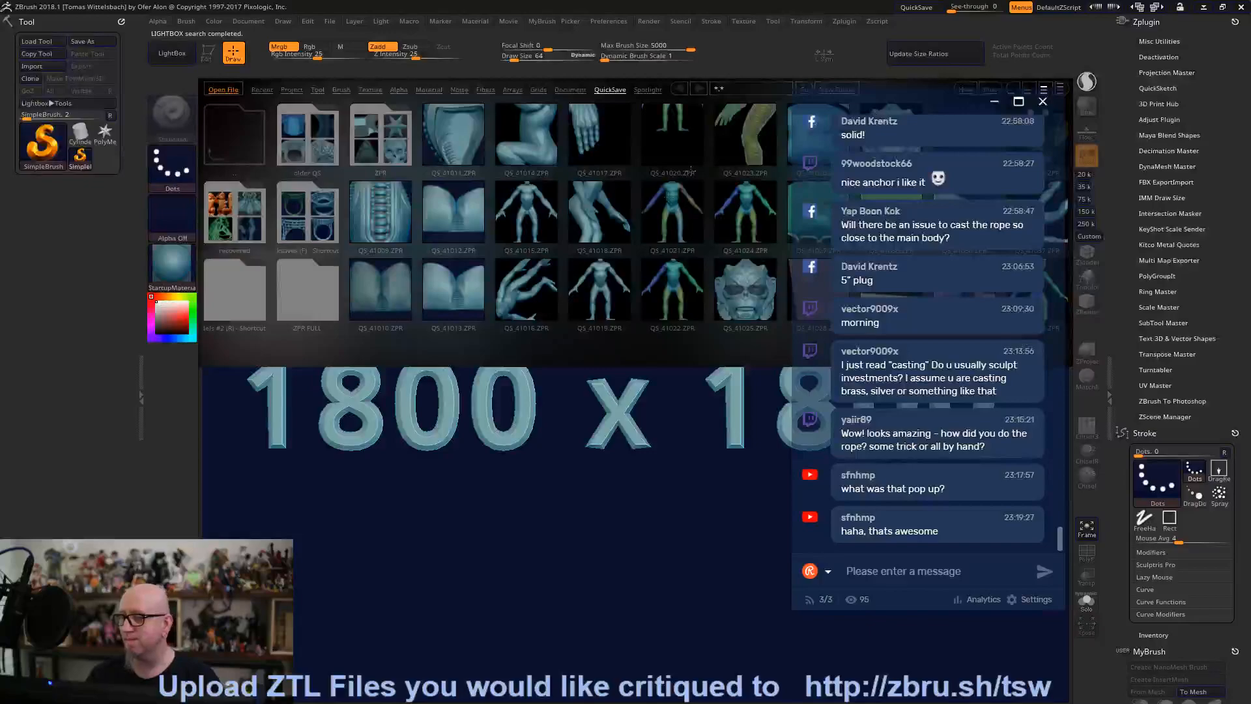
# Restore the anchor pendant from the QuickSave file QS_41072 and wait for the project to load.
pyautogui.moveTo(769, 340); pyautogui.dragTo(218, 353)
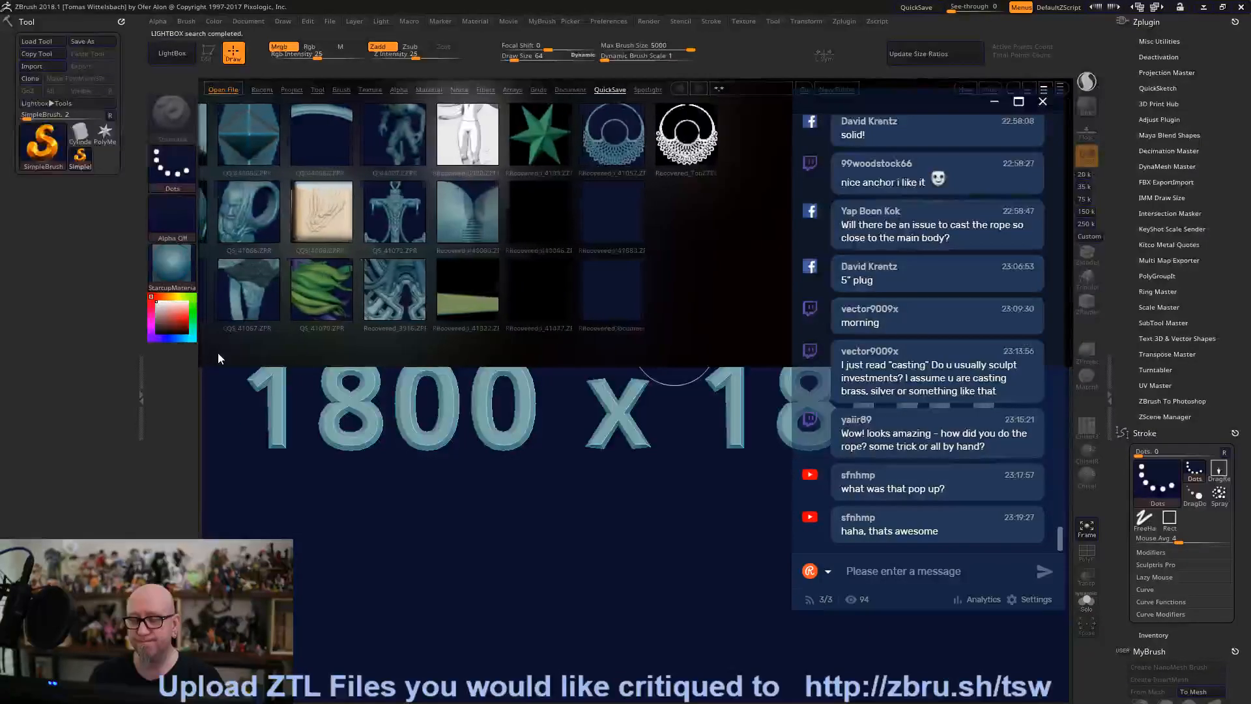
pyautogui.doubleClick(428, 218)
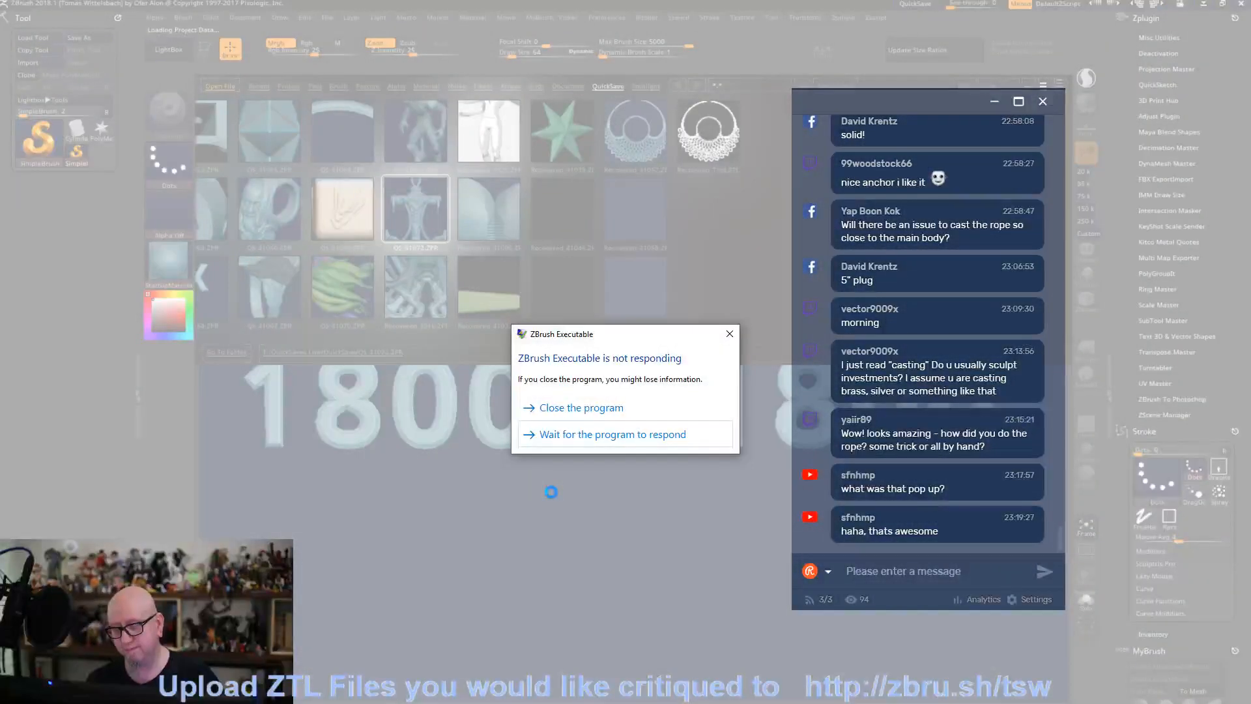
pyautogui.click(680, 432)
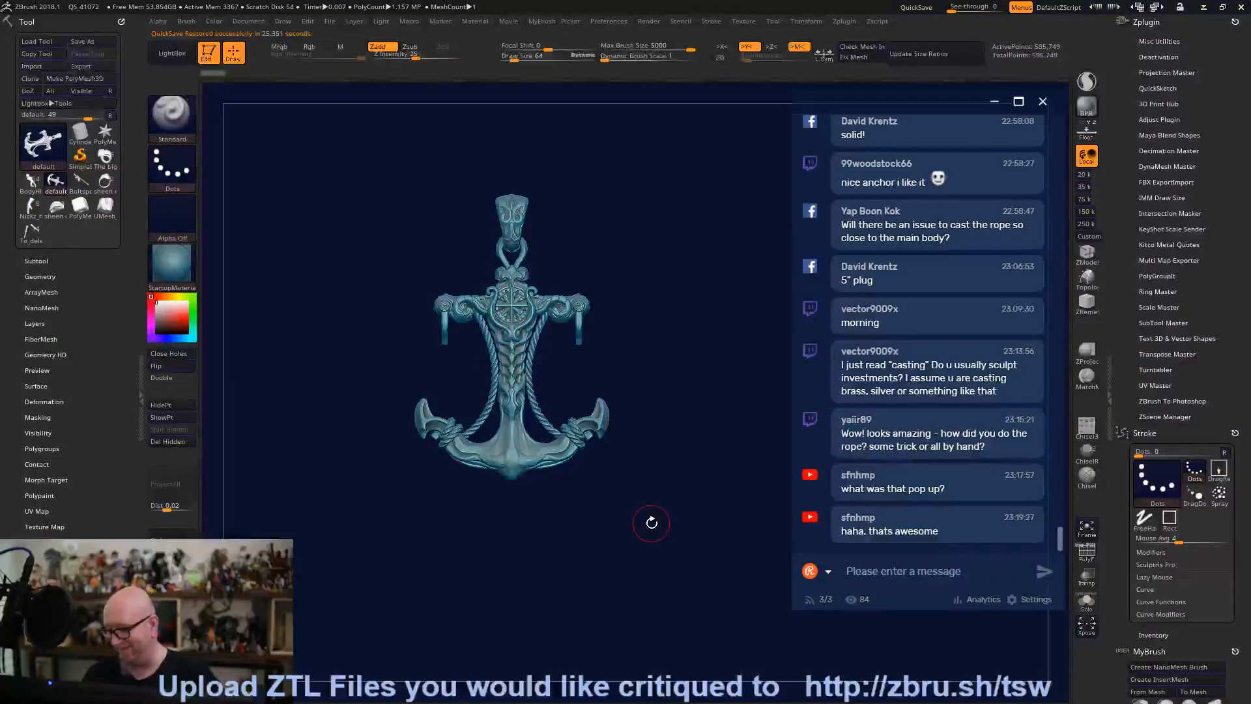
# Smooth the sides of the lower shaft beside and below the braided detail.
pyautogui.scroll(5, 567, 540)
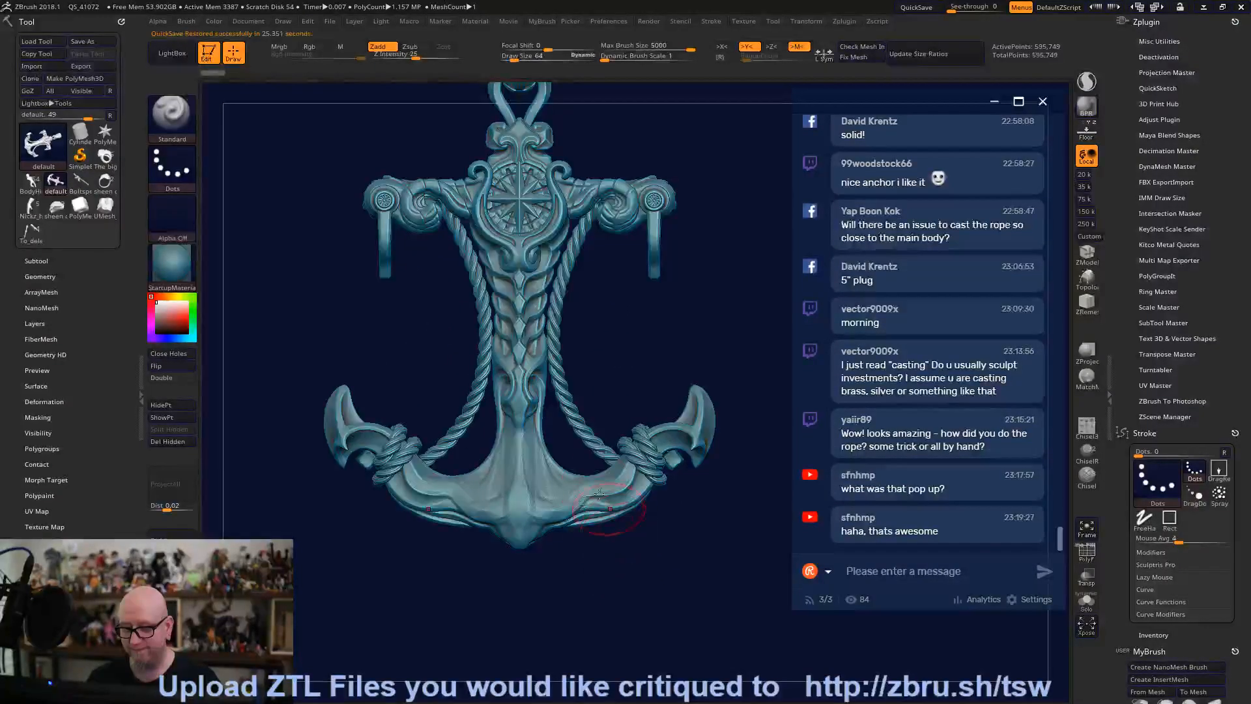
pyautogui.press('shift')
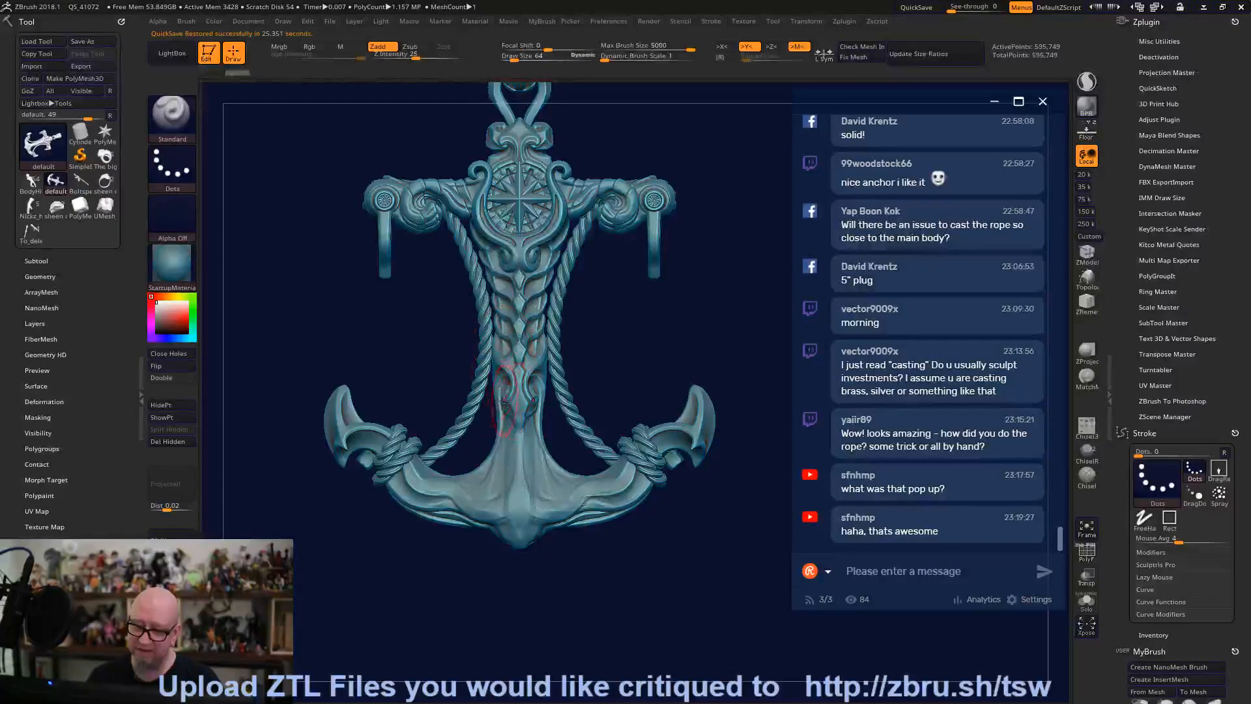
pyautogui.moveTo(502, 407); pyautogui.dragTo(497, 462)
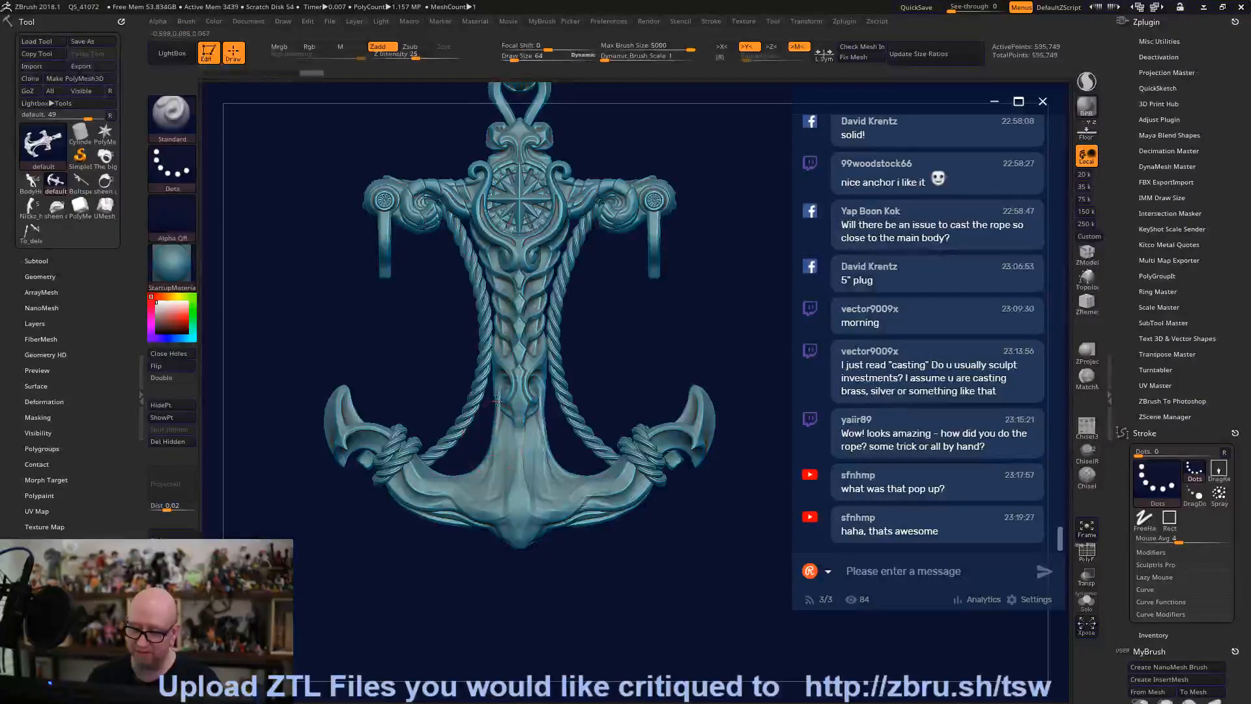
pyautogui.click(488, 507)
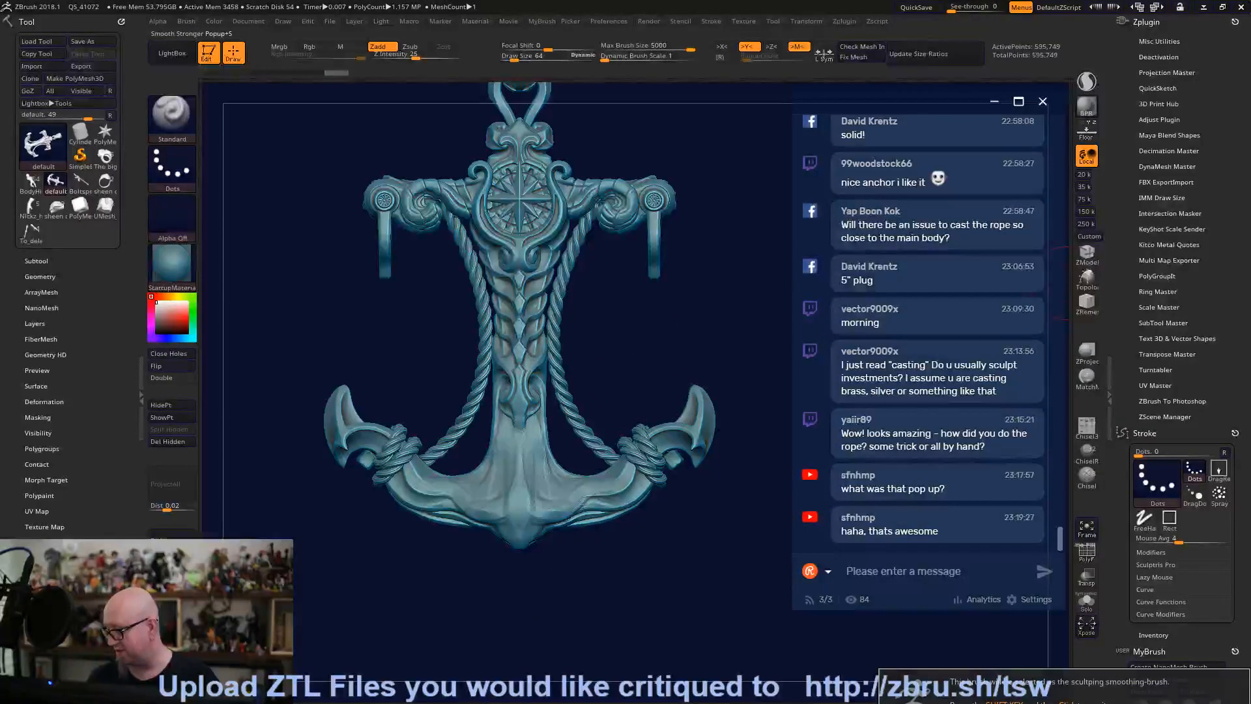
# Reshape the outline of the lower shaft symmetrically with the Move brush at Draw Size 124.
pyautogui.click(1140, 701)
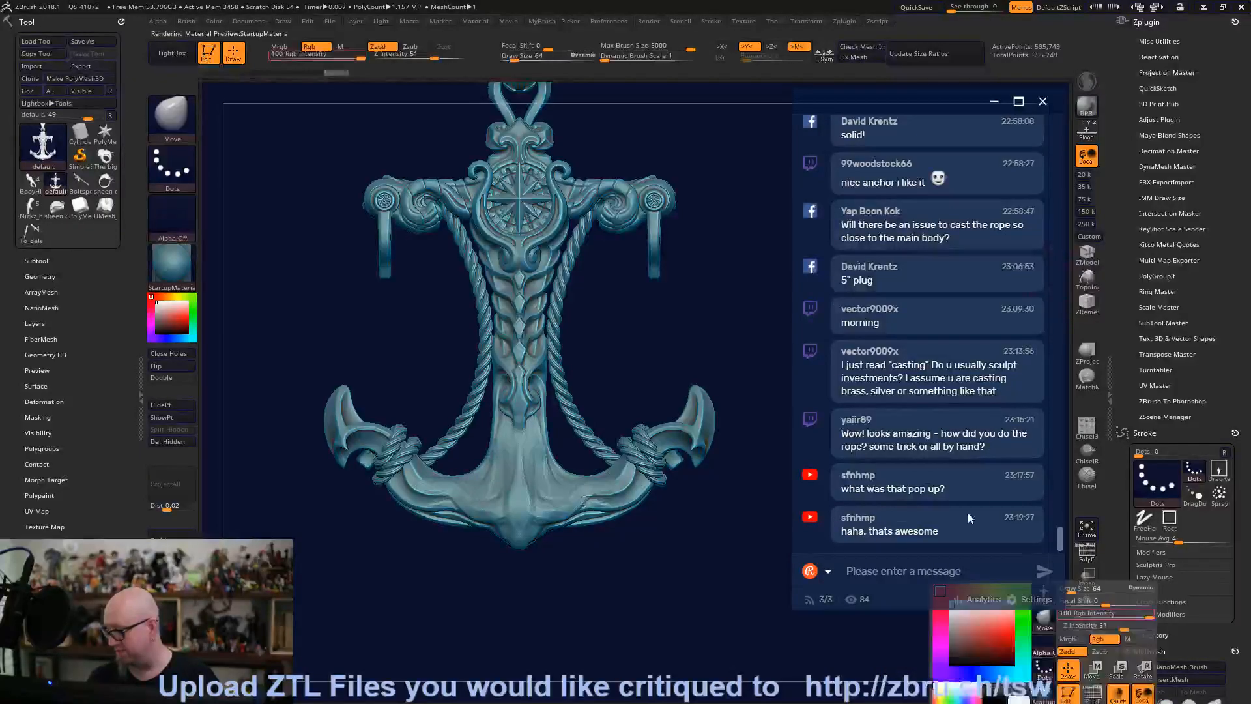
pyautogui.press('space')
pyautogui.moveTo(521, 324); pyautogui.dragTo(567, 324)
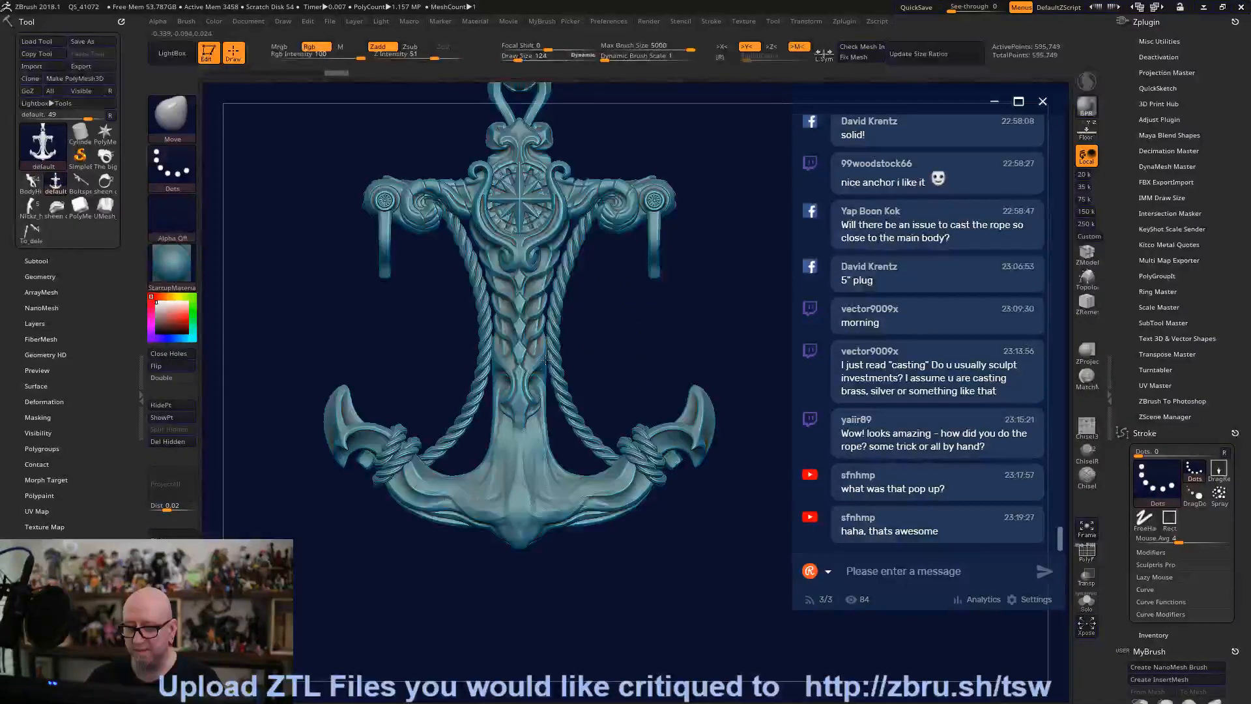
pyautogui.moveTo(543, 355); pyautogui.dragTo(541, 430)
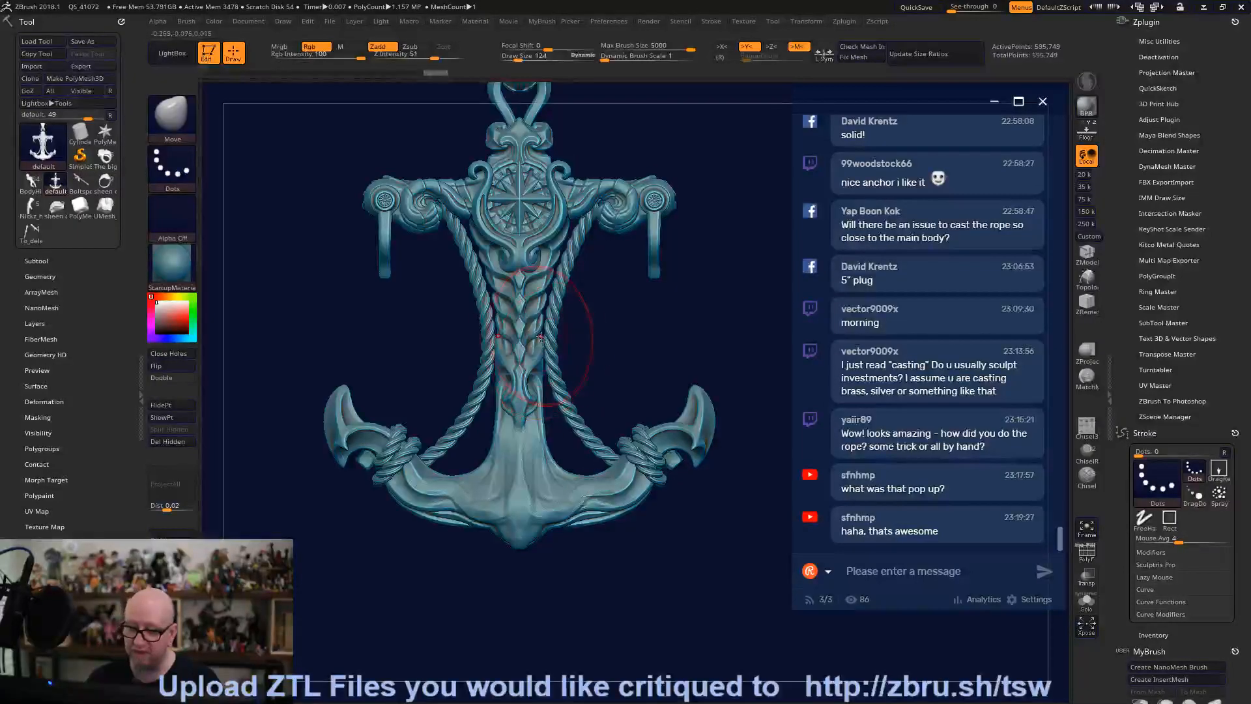
pyautogui.moveTo(542, 347); pyautogui.dragTo(542, 338)
pyautogui.moveTo(541, 438); pyautogui.dragTo(547, 437)
# Reshape the shaft edges beside the lower end of the braid with the Move brush at Draw Size 48.
pyautogui.press('space')
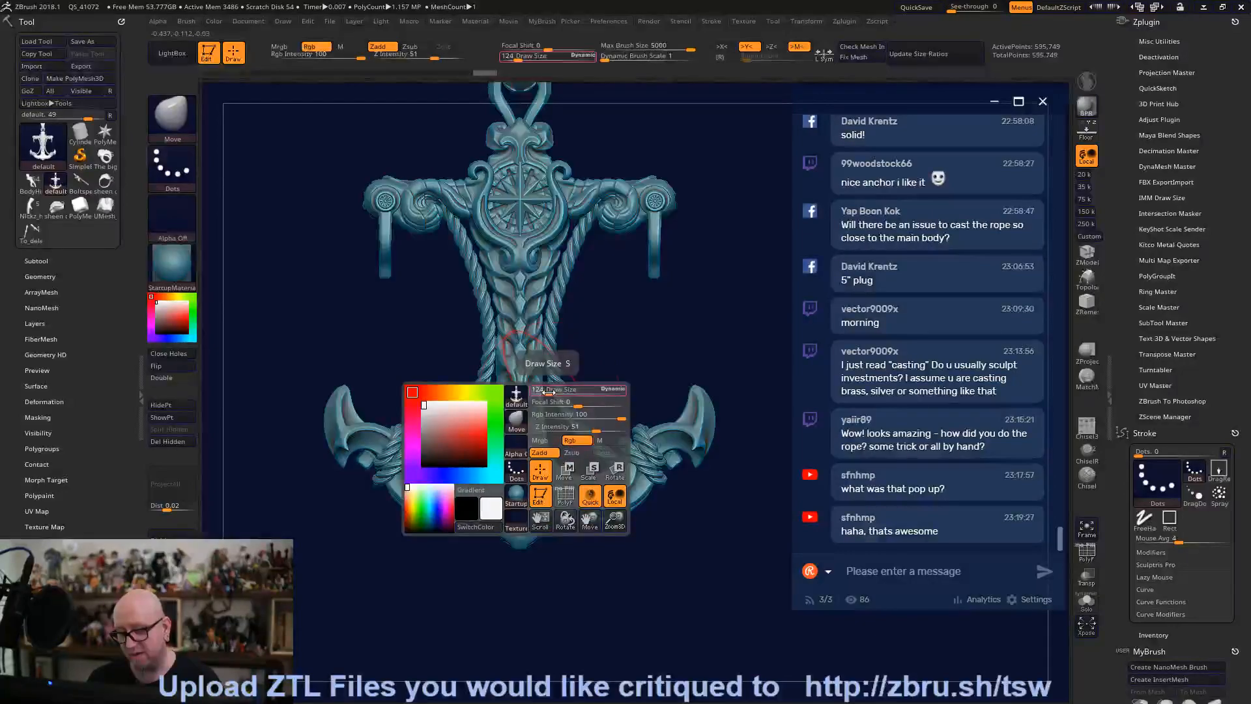
pyautogui.moveTo(613, 390); pyautogui.dragTo(577, 391)
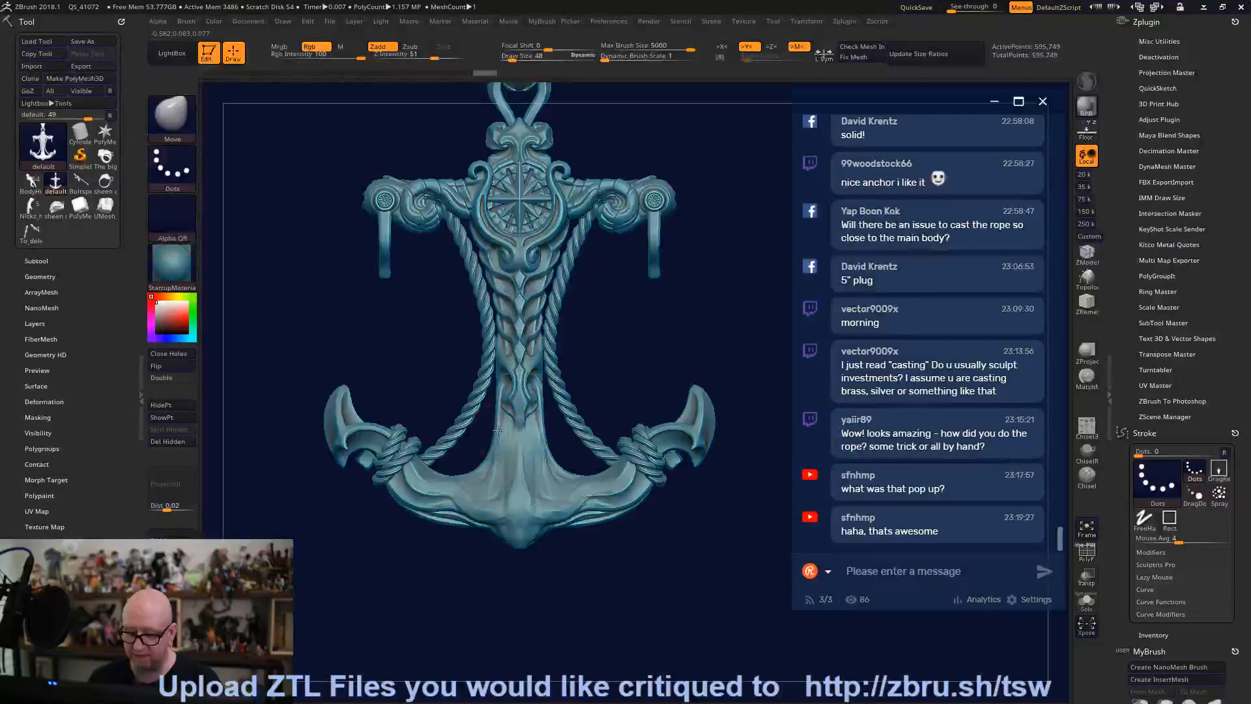
pyautogui.moveTo(496, 442); pyautogui.dragTo(498, 399)
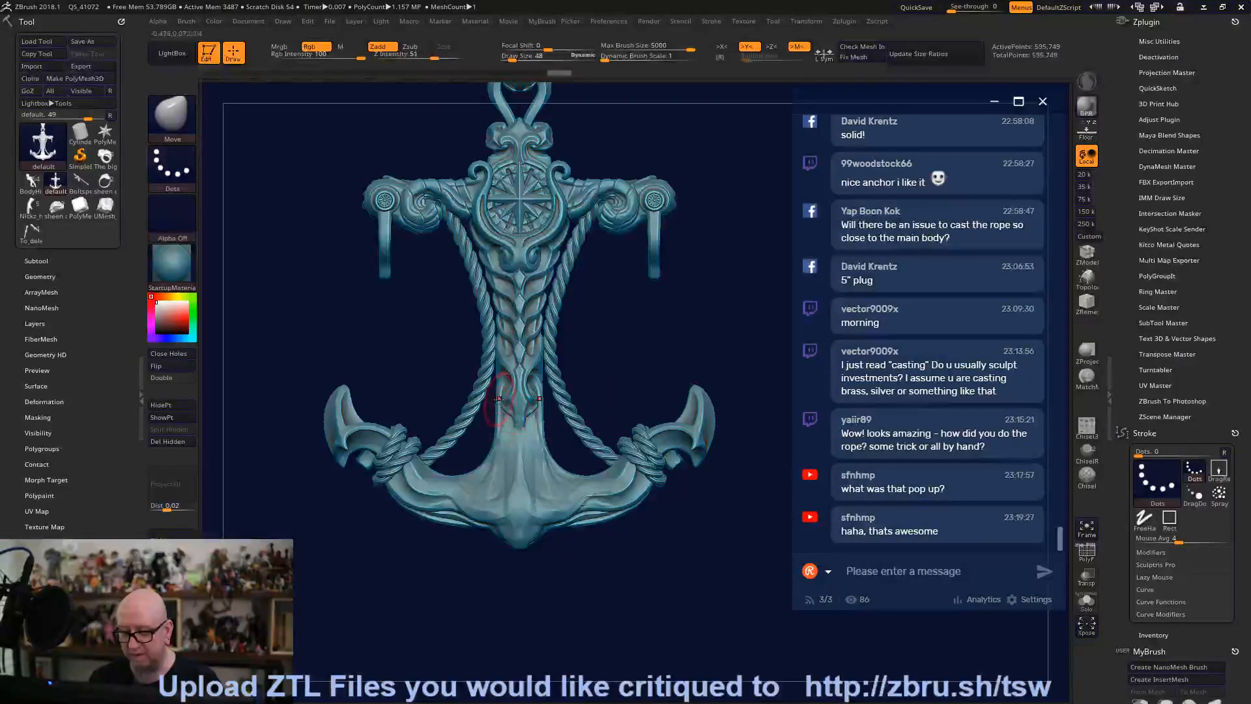
pyautogui.keyDown('alt'); pyautogui.moveTo(617, 578); pyautogui.dragTo(628, 436); pyautogui.keyUp('alt')
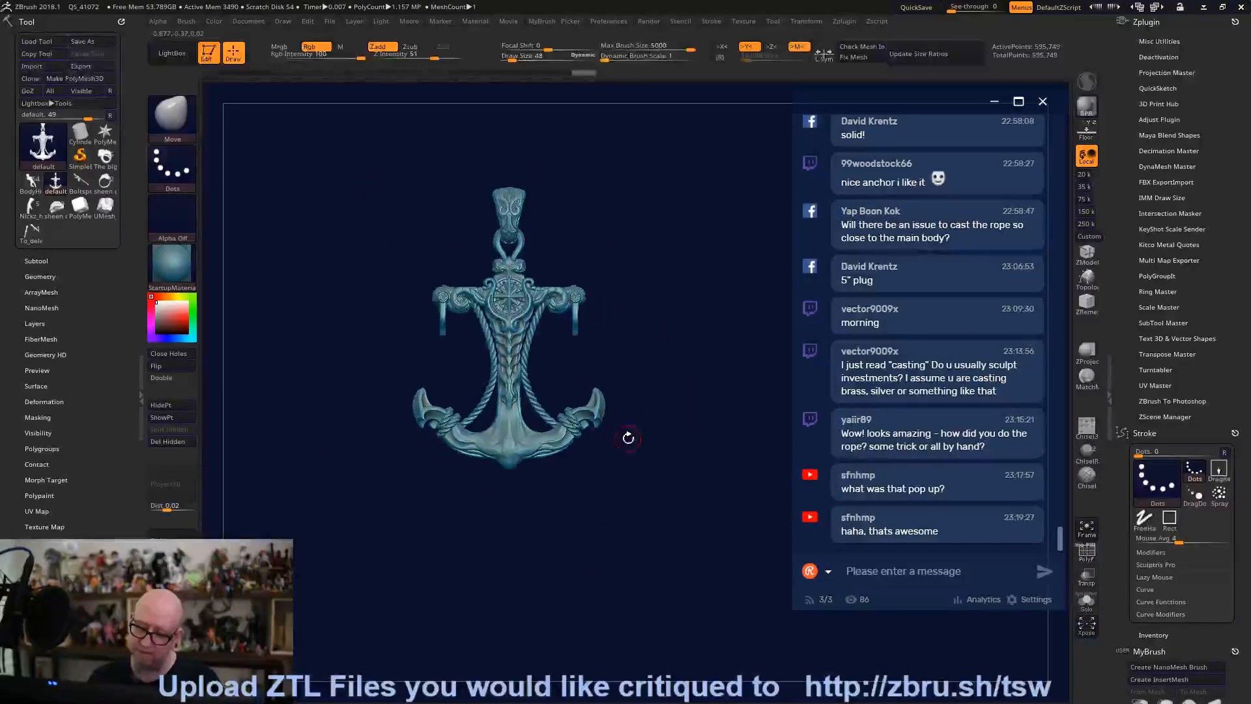
pyautogui.keyDown('alt'); pyautogui.moveTo(639, 493); pyautogui.dragTo(625, 615); pyautogui.keyUp('alt')
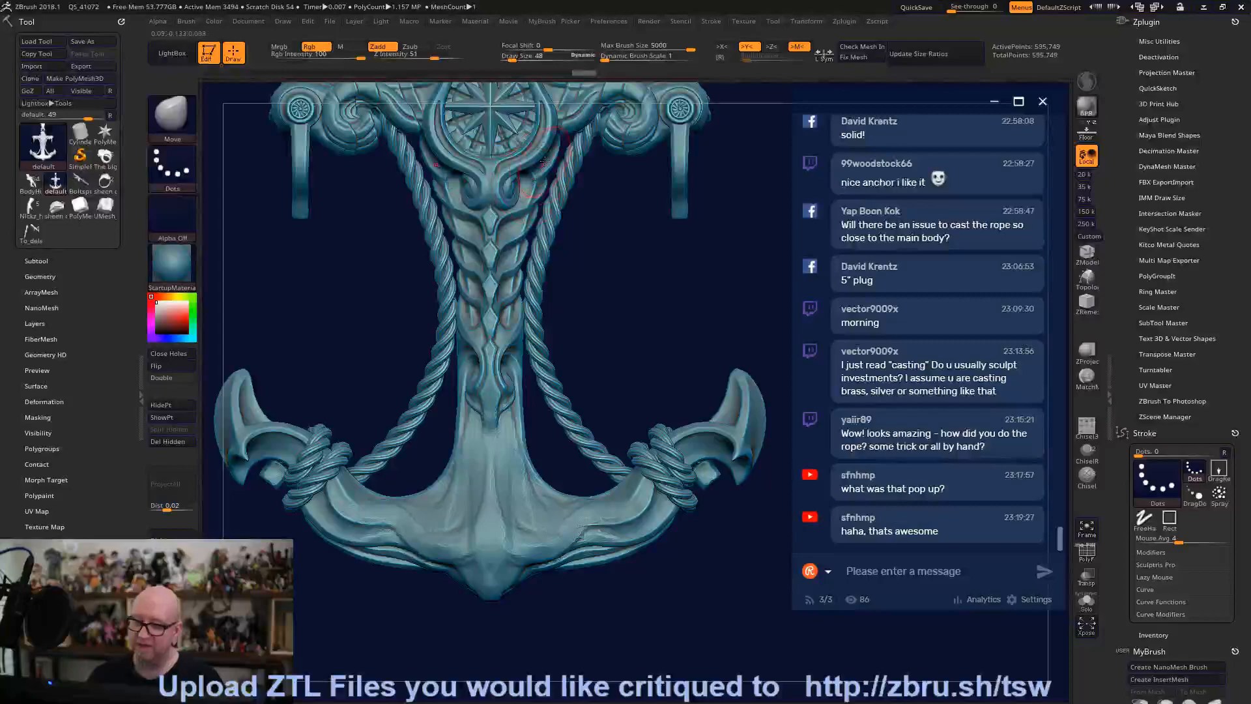
# Smooth the middle of the lower shaft down into the centre of the anchor's base.
pyautogui.keyDown('alt'); pyautogui.moveTo(531, 642); pyautogui.dragTo(531, 597); pyautogui.keyUp('alt')
pyautogui.press('shift')
pyautogui.keyDown('shift'); pyautogui.moveTo(481, 412); pyautogui.dragTo(471, 514); pyautogui.keyUp('shift')
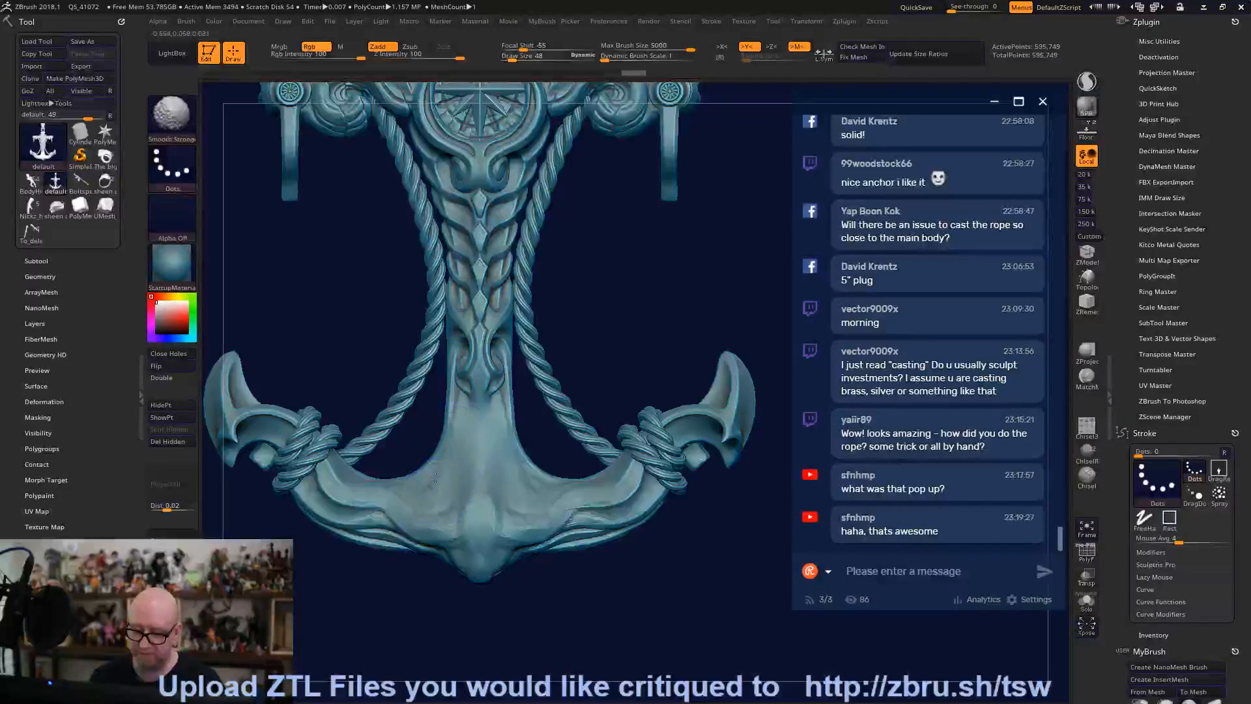
pyautogui.moveTo(463, 456)
pyautogui.keyDown('shift'); pyautogui.mouseDown()
pyautogui.moveTo(496, 407)
pyautogui.moveTo(477, 518)
pyautogui.mouseUp(); pyautogui.keyUp('shift')
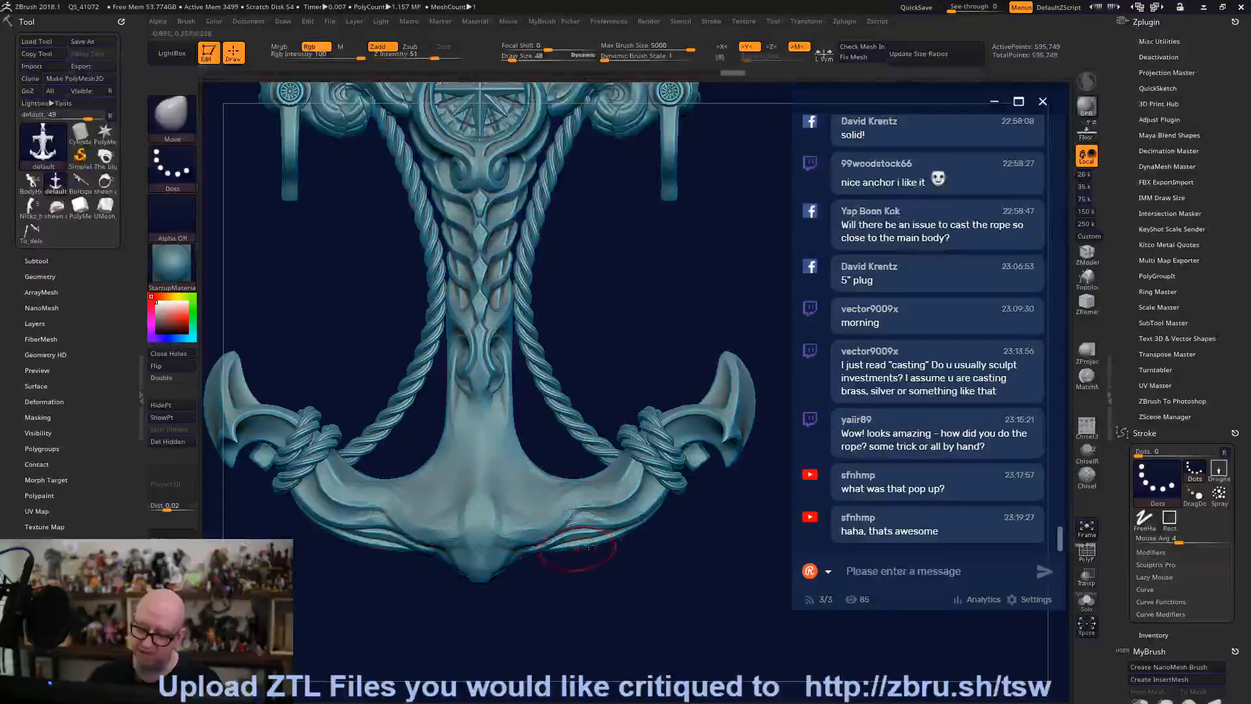
# Draw mirrored lines down the lower shaft flaring into the base with the tw SK_Cloth brush at Draw Size 11 and Z Intensity 38.
pyautogui.moveTo(1244, 692); pyautogui.dragTo(1245, 529)
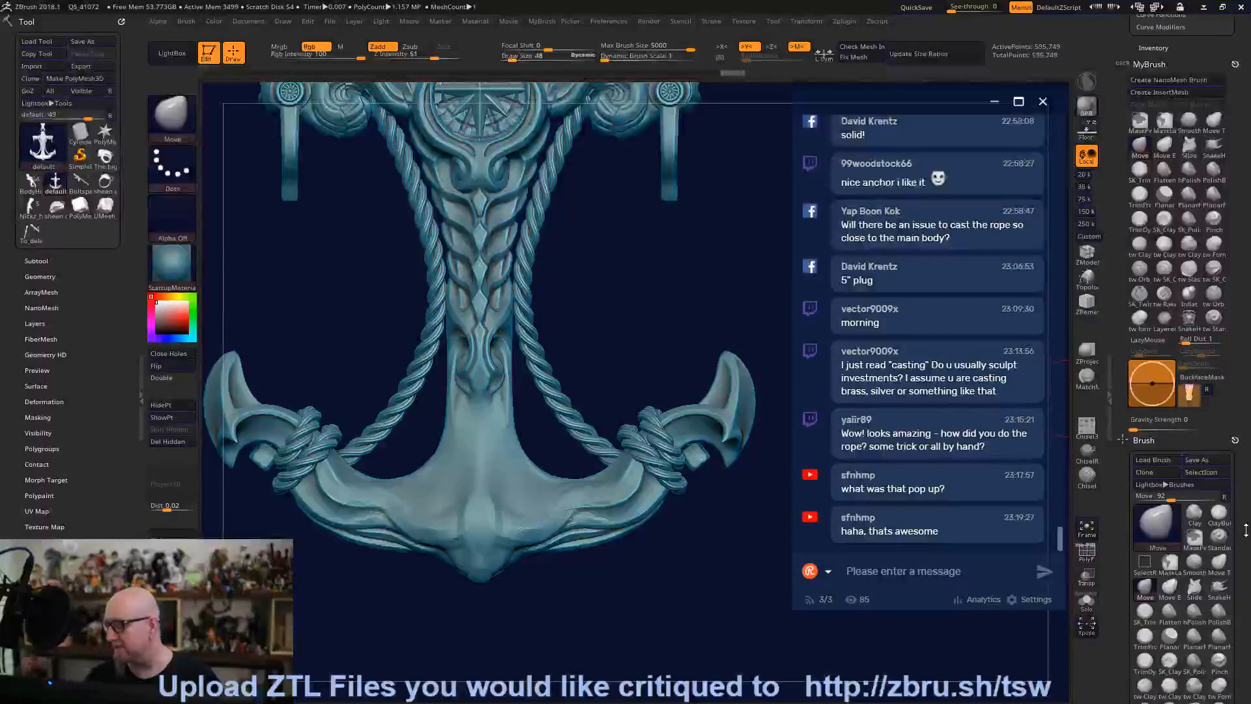
pyautogui.click(1213, 267)
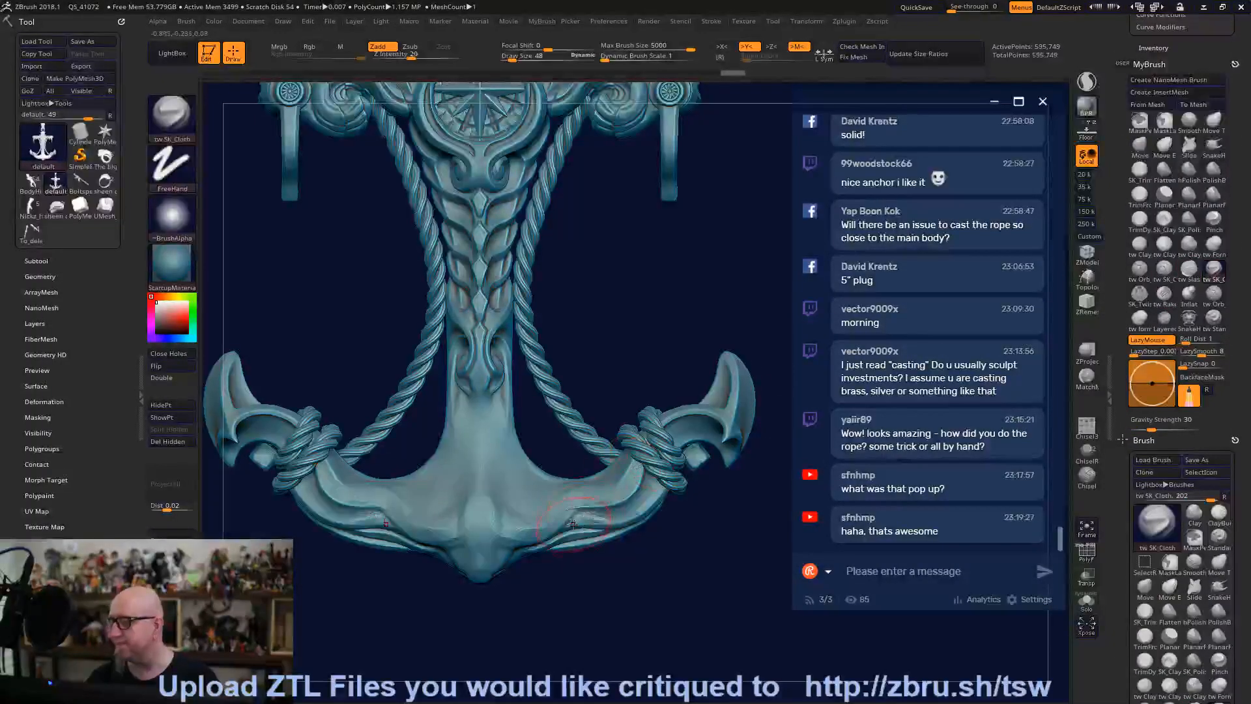
pyautogui.press('space')
pyautogui.moveTo(549, 363); pyautogui.dragTo(538, 362)
pyautogui.moveTo(502, 276); pyautogui.dragTo(498, 295)
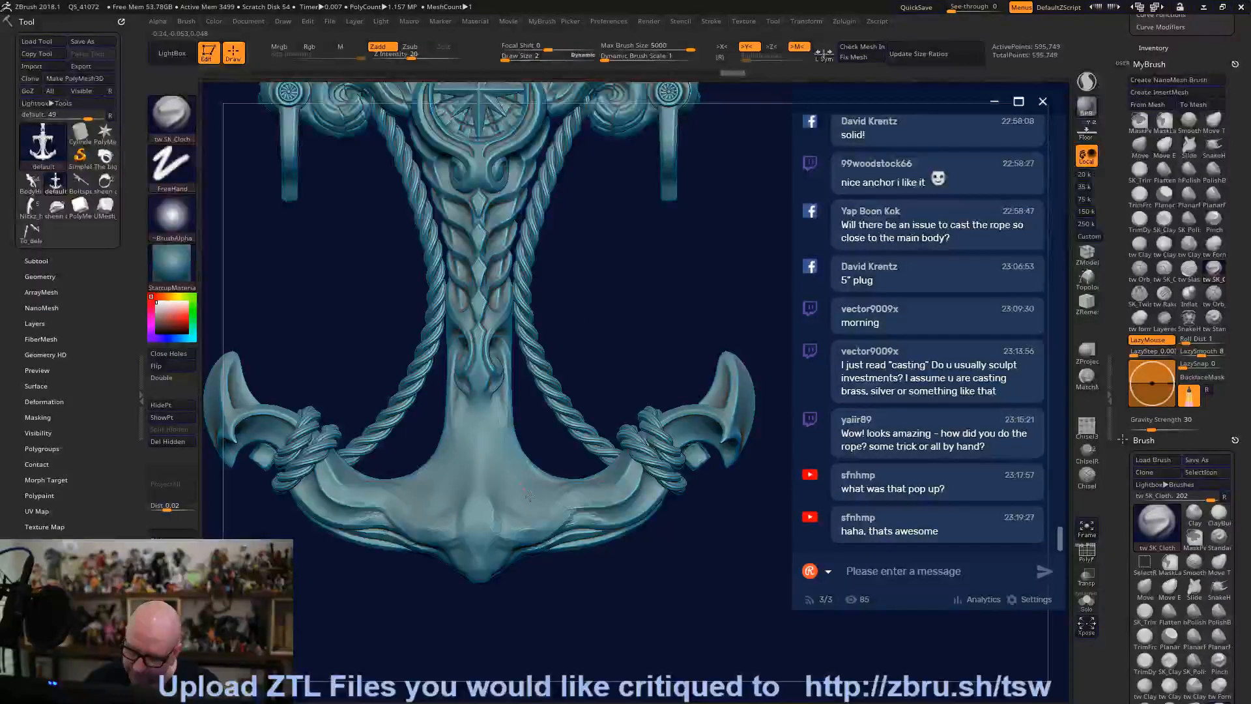
pyautogui.click(412, 54)
pyautogui.moveTo(412, 54); pyautogui.dragTo(427, 54)
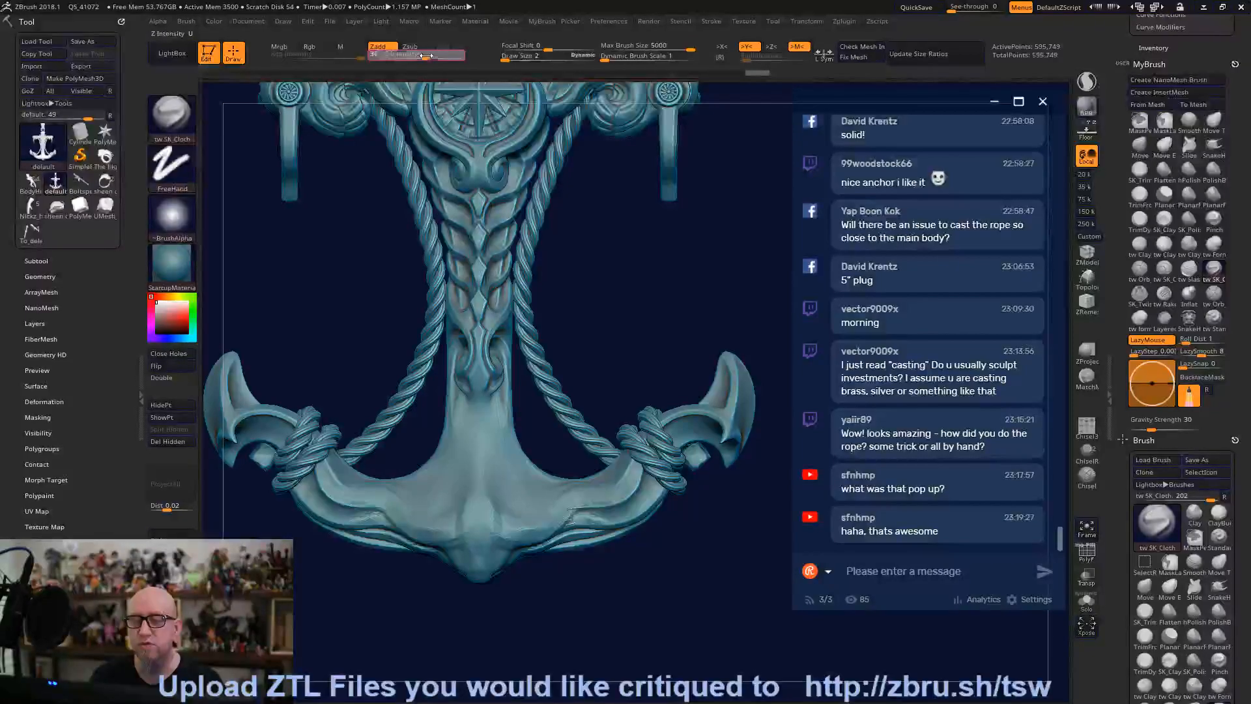
pyautogui.hotkey('ctrl', 'w')
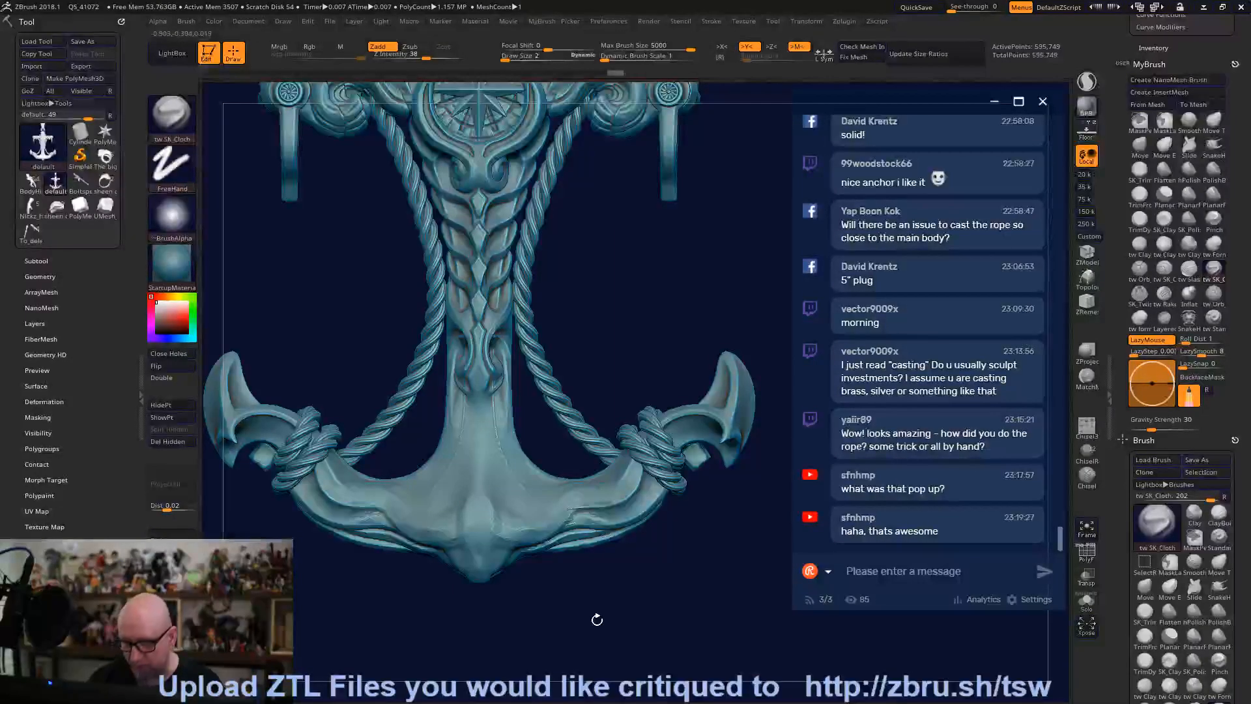
pyautogui.moveTo(592, 617); pyautogui.dragTo(582, 589)
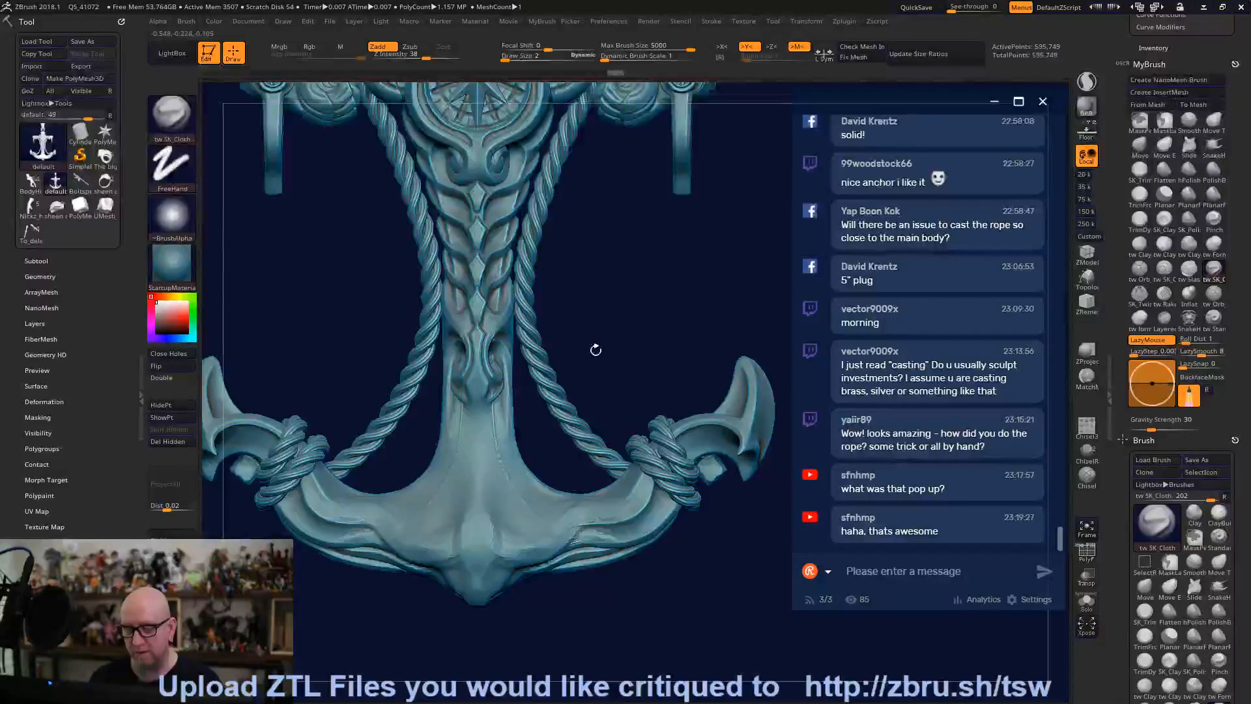
pyautogui.rightClick(599, 332)
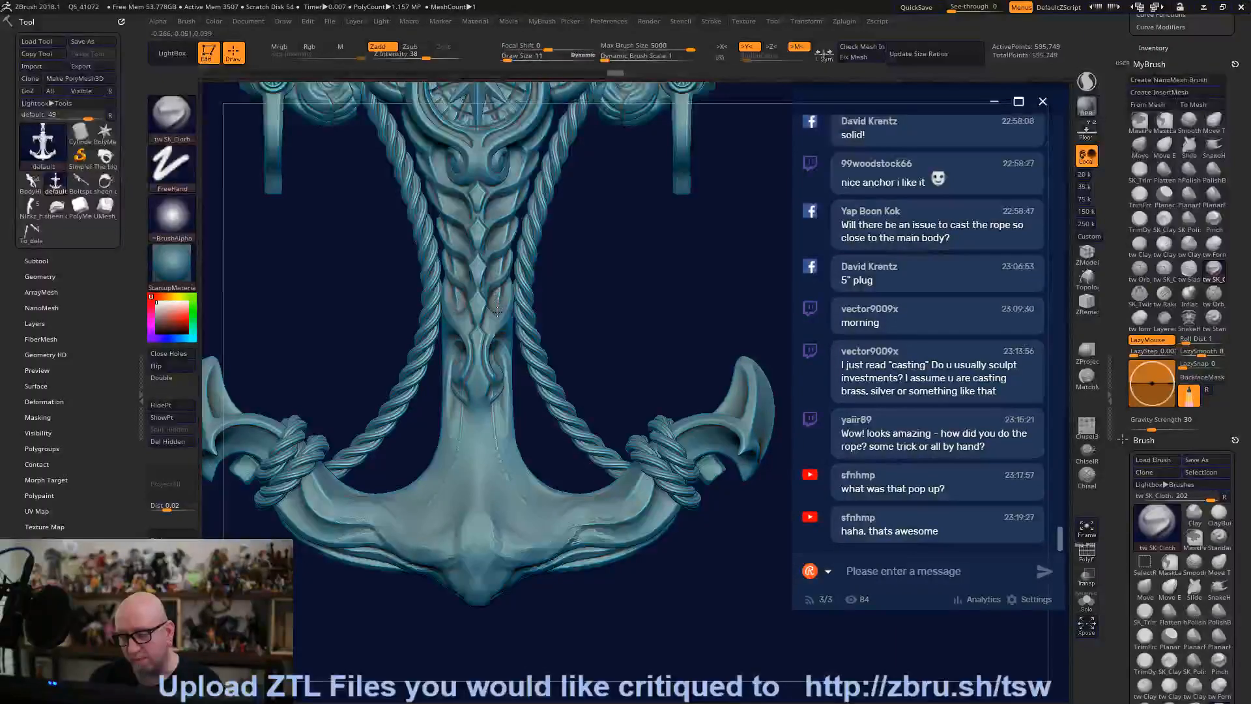
pyautogui.moveTo(493, 385)
pyautogui.mouseDown()
pyautogui.moveTo(515, 479)
pyautogui.moveTo(564, 532)
pyautogui.mouseUp()
# Brush over the flared lines between the lower shaft and base with the Morph brush at Draw Size 11.
pyautogui.press('b')
pyautogui.press('m')
pyautogui.press('o')
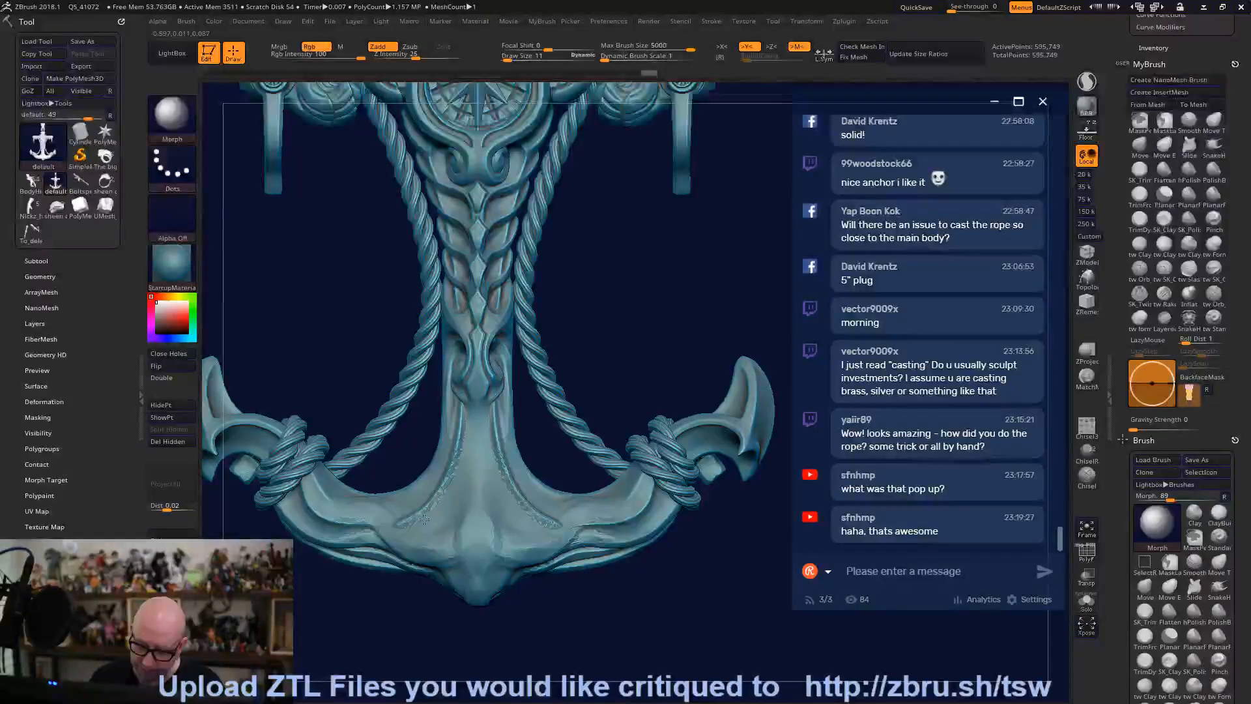
pyautogui.moveTo(424, 514)
pyautogui.mouseDown()
pyautogui.moveTo(409, 519)
pyautogui.moveTo(467, 437)
pyautogui.mouseUp()
pyautogui.moveTo(417, 586)
pyautogui.keyDown('alt'); pyautogui.mouseDown()
pyautogui.moveTo(508, 564)
pyautogui.moveTo(522, 609)
pyautogui.mouseUp(); pyautogui.keyUp('alt')
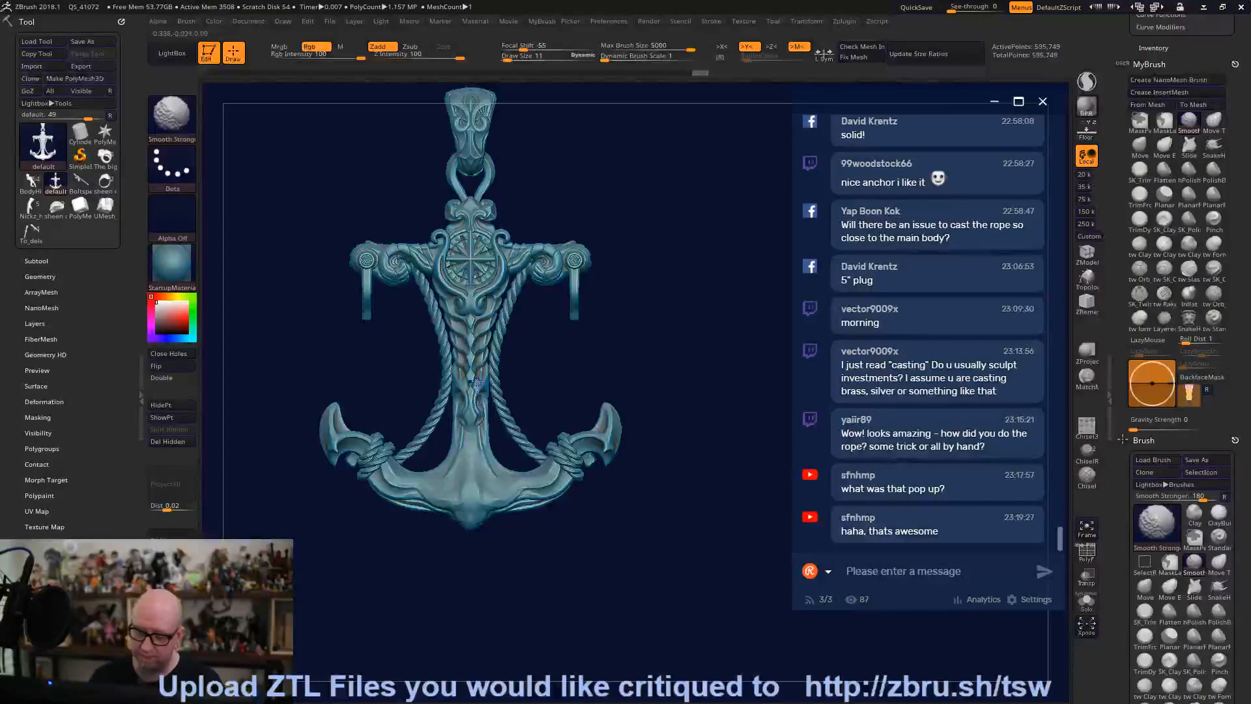
# Set the Draw Size to 29 and smooth the area around the lower end of the braided detail.
pyautogui.moveTo(596, 514)
pyautogui.mouseDown()
pyautogui.moveTo(612, 589)
pyautogui.moveTo(651, 579)
pyautogui.moveTo(617, 592)
pyautogui.moveTo(623, 619)
pyautogui.mouseUp()
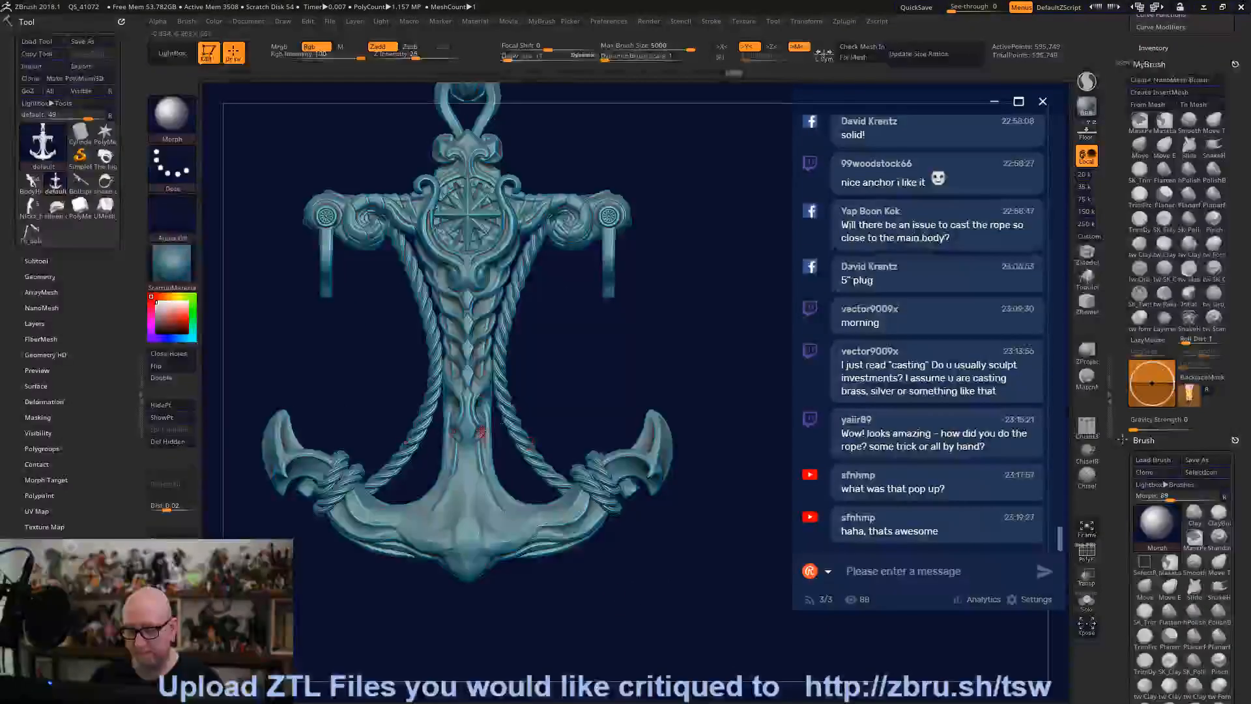
pyautogui.press('space')
pyautogui.moveTo(475, 431); pyautogui.dragTo(480, 431)
pyautogui.press('shift')
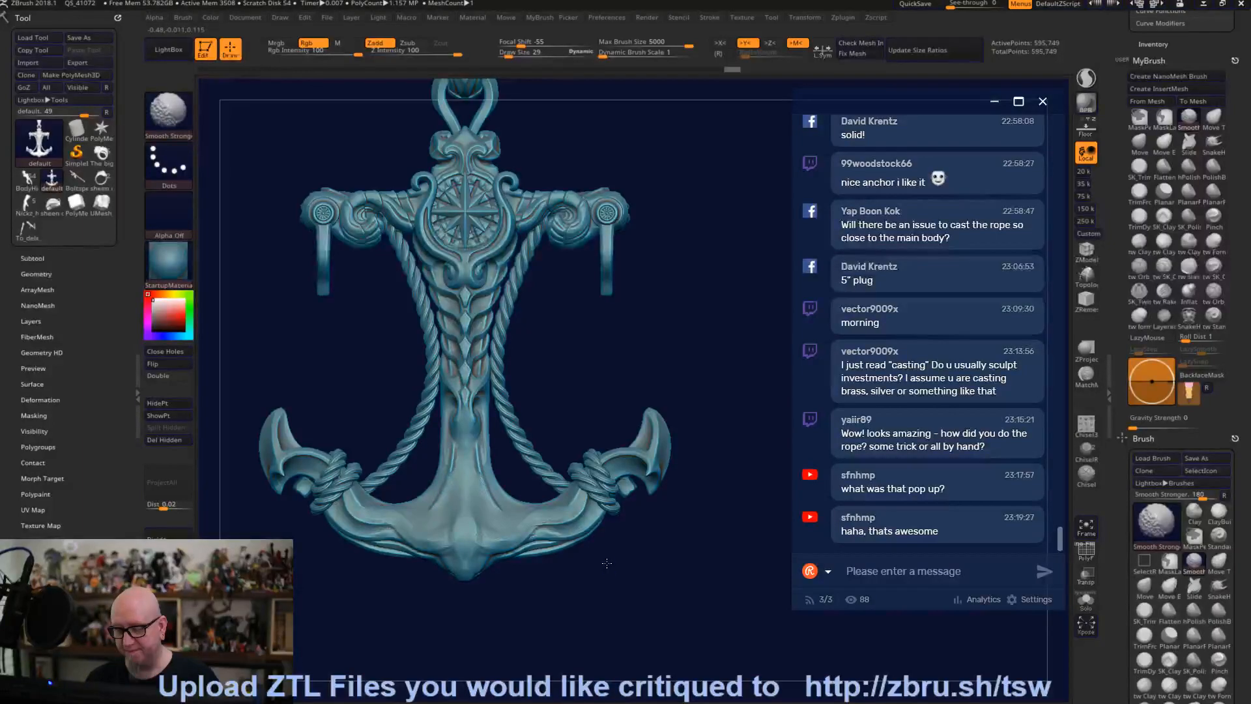
pyautogui.press('shift')
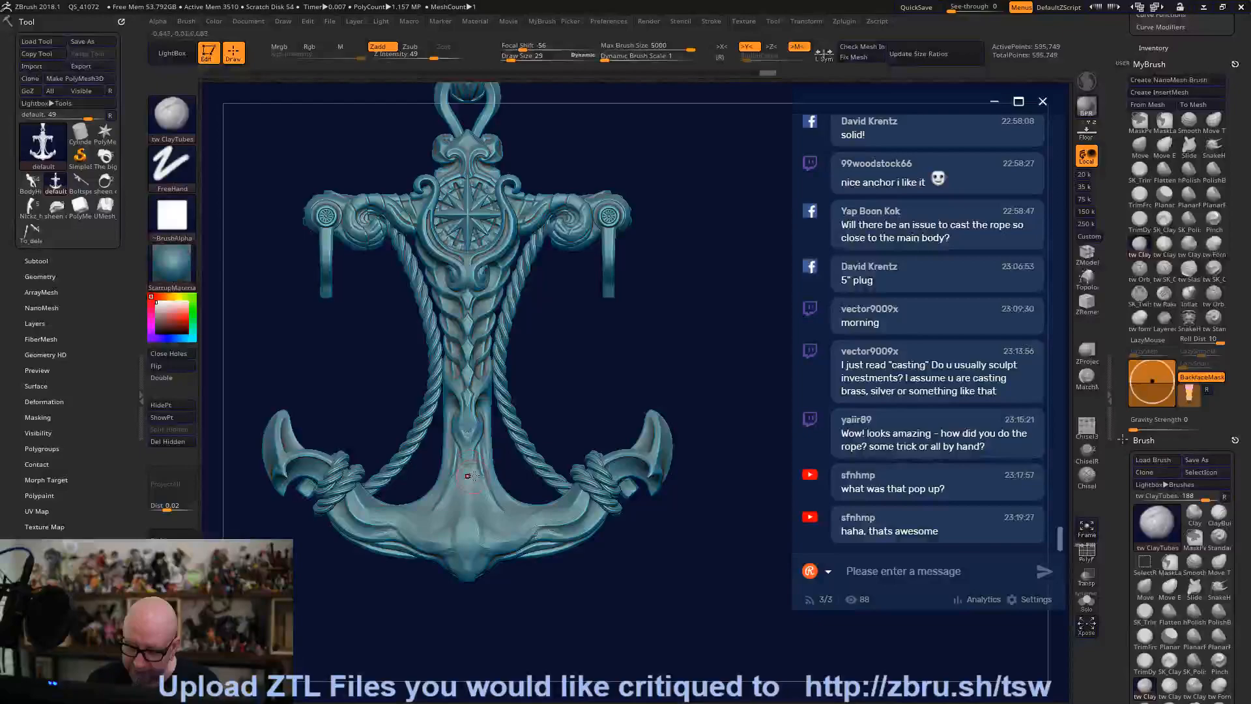
# Rough in mirrored ornamental forms on the lower shaft and base with the tw ClayTubes brush at Draw Size 29 and Z Intensity 49.
pyautogui.moveTo(484, 448)
pyautogui.mouseDown()
pyautogui.moveTo(481, 494)
pyautogui.moveTo(494, 514)
pyautogui.moveTo(498, 505)
pyautogui.moveTo(459, 531)
pyautogui.moveTo(486, 570)
pyautogui.moveTo(466, 527)
pyautogui.moveTo(475, 564)
pyautogui.mouseUp()
pyautogui.moveTo(539, 490)
pyautogui.mouseDown()
pyautogui.moveTo(557, 510)
pyautogui.moveTo(518, 541)
pyautogui.moveTo(490, 524)
pyautogui.moveTo(512, 509)
pyautogui.mouseUp()
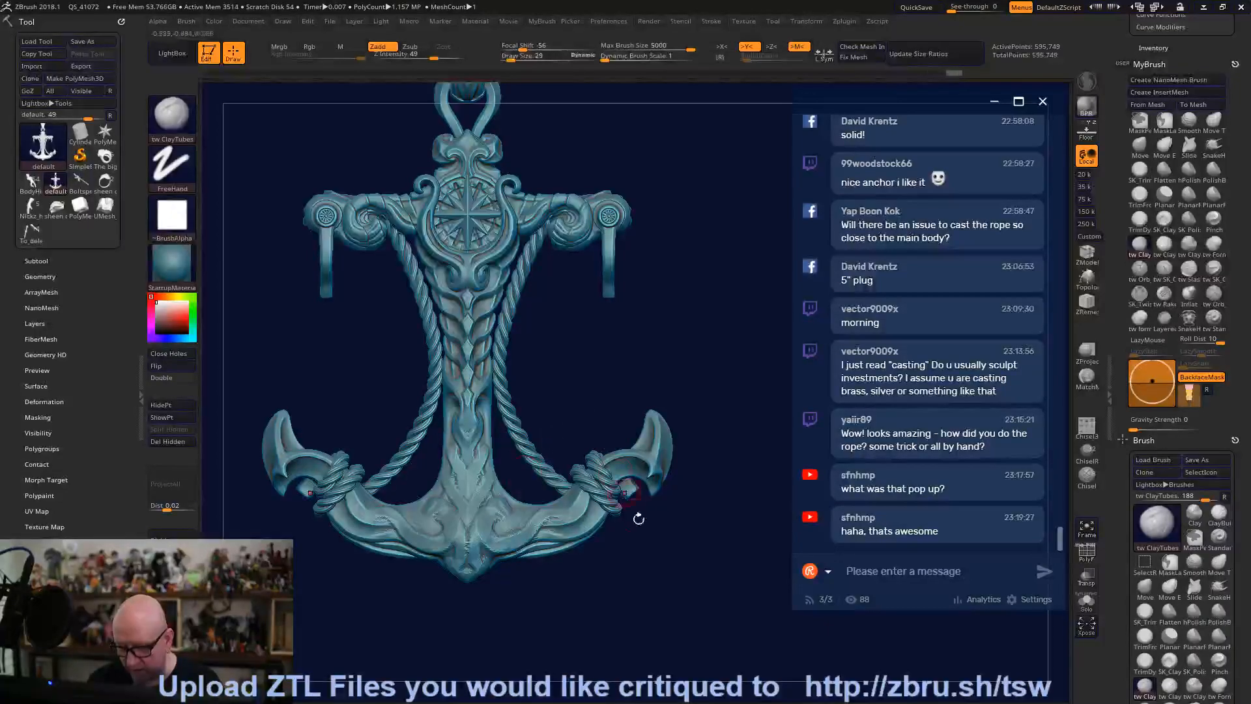
pyautogui.moveTo(636, 516); pyautogui.dragTo(598, 481)
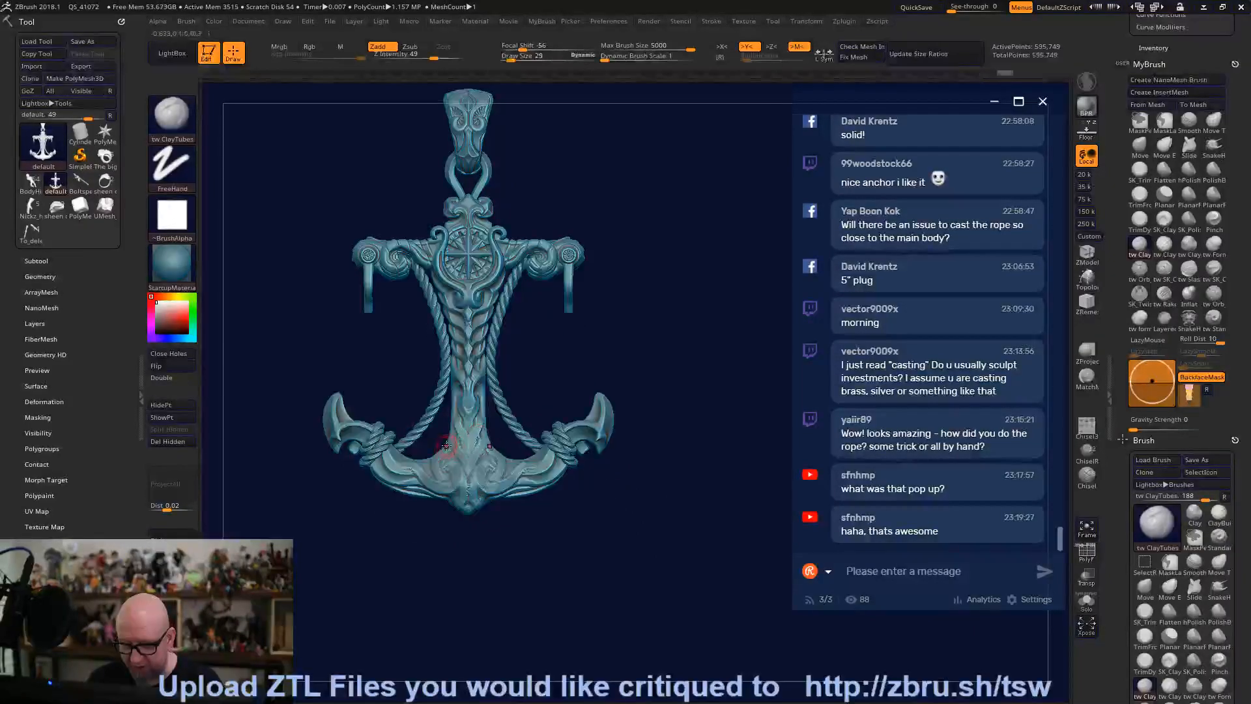
pyautogui.moveTo(434, 462)
pyautogui.mouseDown()
pyautogui.moveTo(438, 481)
pyautogui.moveTo(502, 465)
pyautogui.moveTo(473, 500)
pyautogui.mouseUp()
# Compare the pendant's compass side and skull side from near and far, examining the detail on the base, shaft and bail.
pyautogui.keyDown('alt'); pyautogui.moveTo(498, 561); pyautogui.dragTo(525, 454); pyautogui.keyUp('alt')
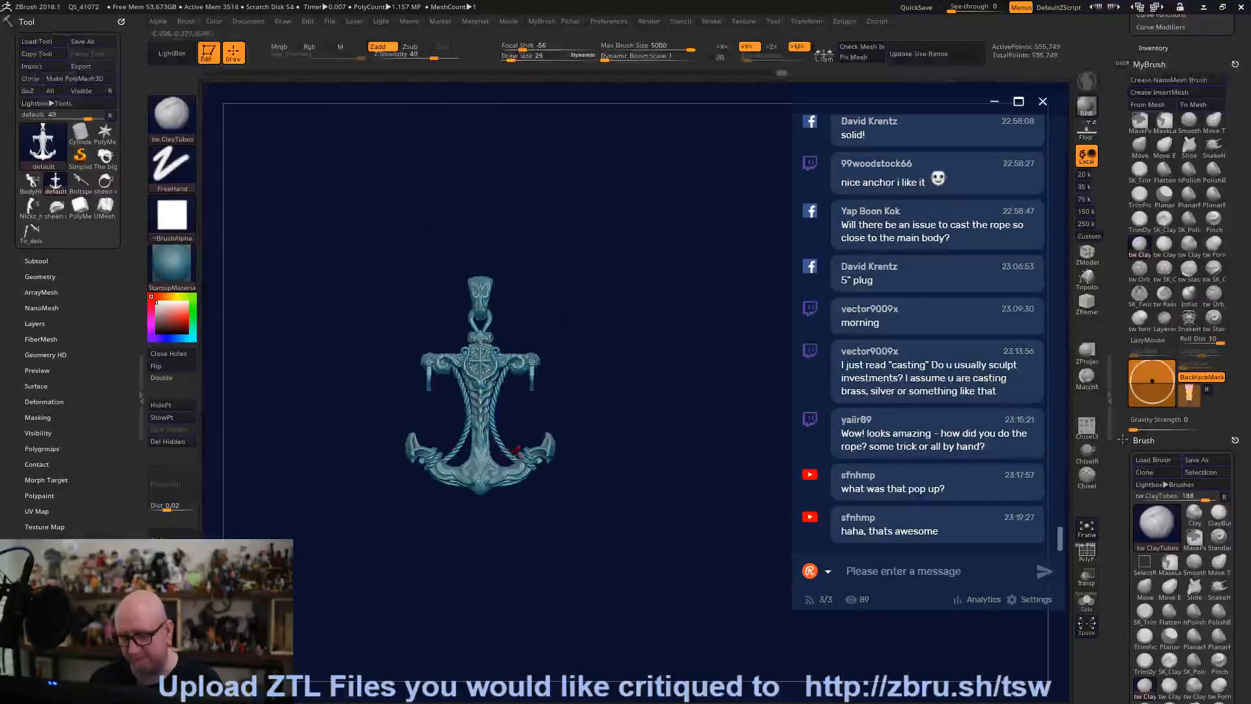
pyautogui.keyDown('alt'); pyautogui.moveTo(526, 619); pyautogui.dragTo(404, 536); pyautogui.keyUp('alt')
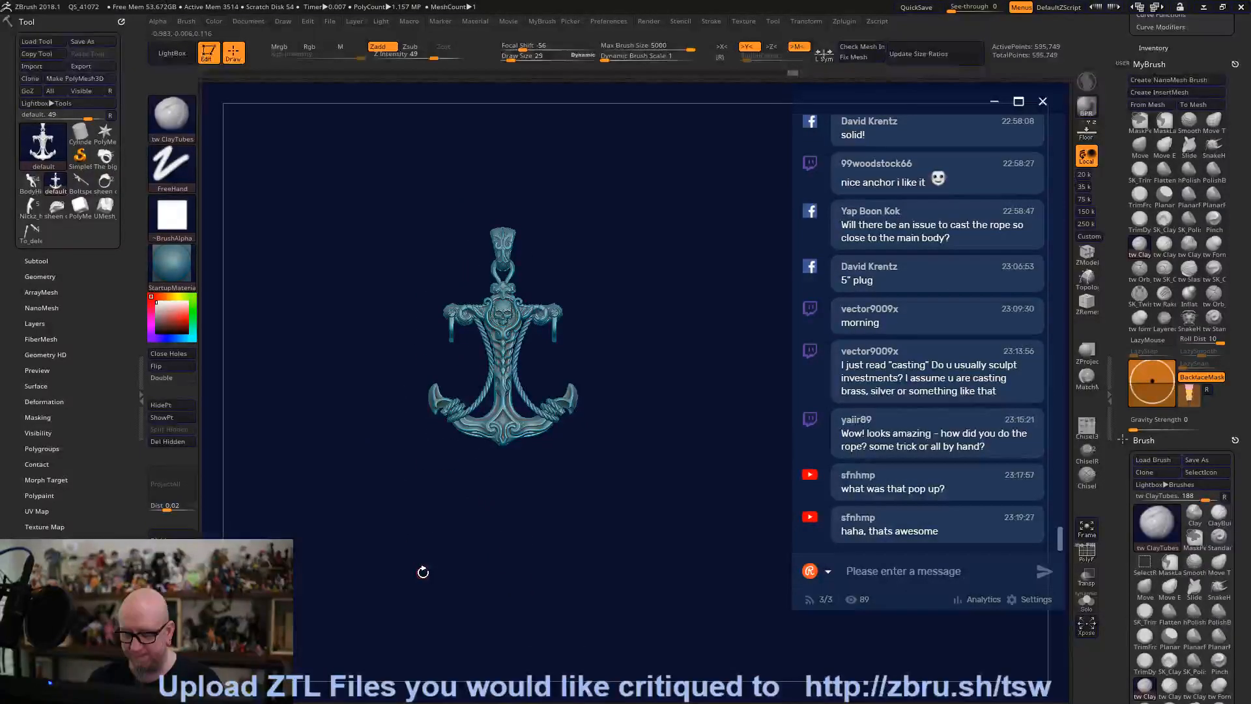
pyautogui.moveTo(422, 571); pyautogui.dragTo(534, 520)
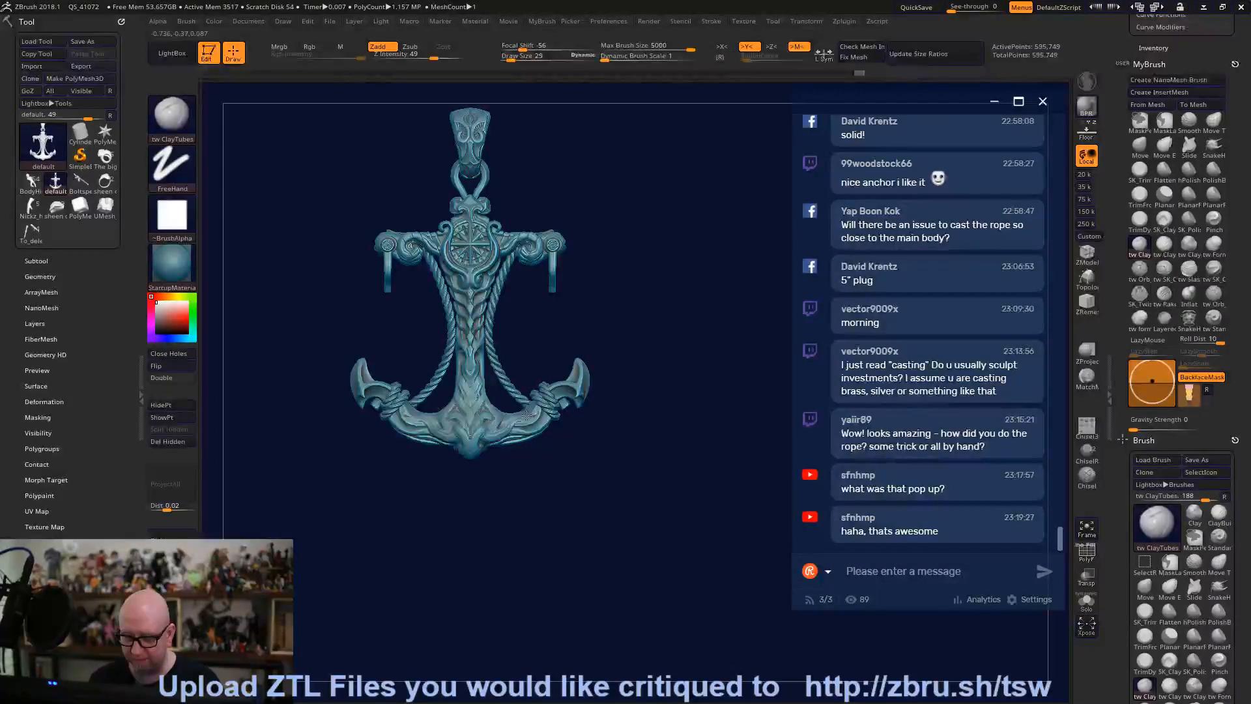
pyautogui.keyDown('alt'); pyautogui.moveTo(567, 463); pyautogui.dragTo(549, 391); pyautogui.keyUp('alt')
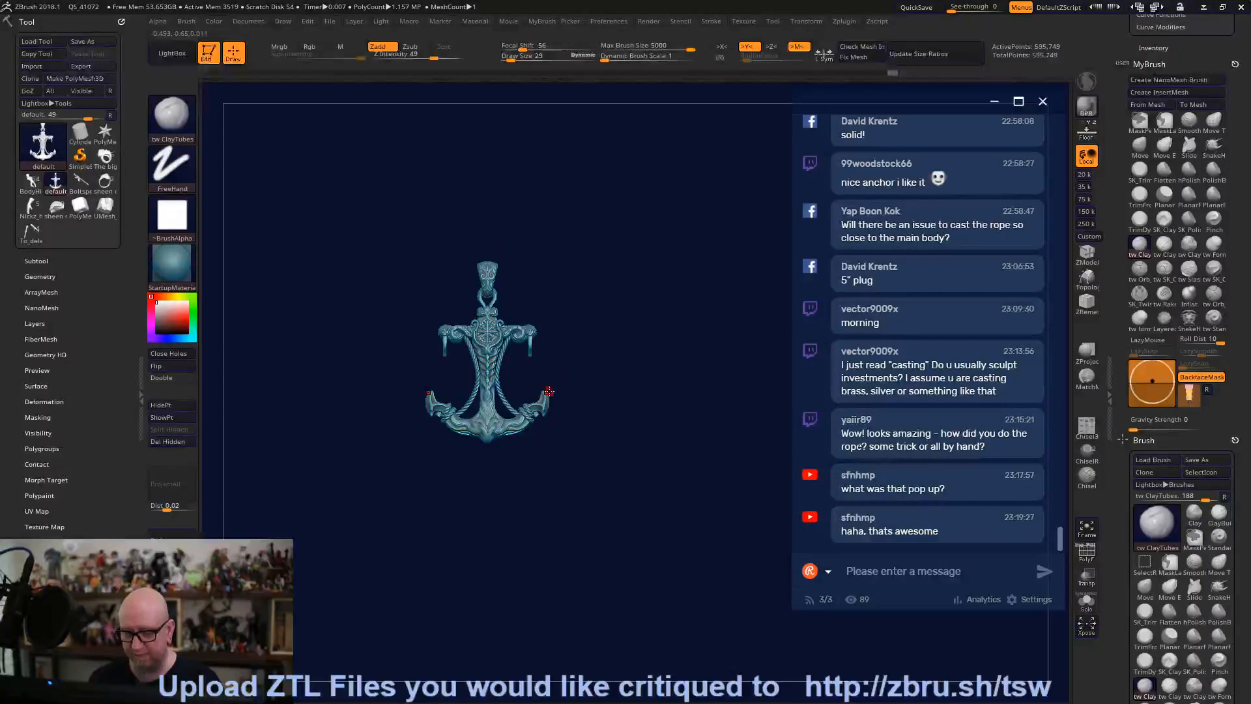
pyautogui.keyDown('alt'); pyautogui.moveTo(558, 469); pyautogui.dragTo(569, 550); pyautogui.keyUp('alt')
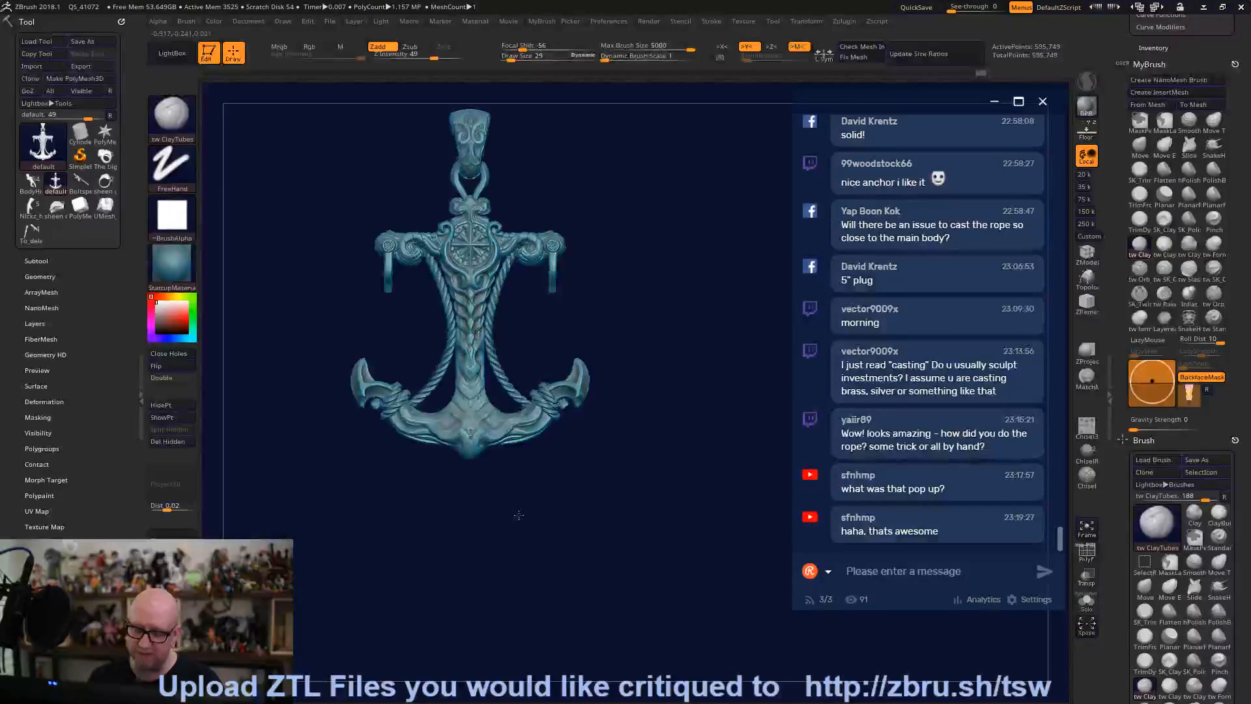
pyautogui.moveTo(492, 500); pyautogui.dragTo(408, 511)
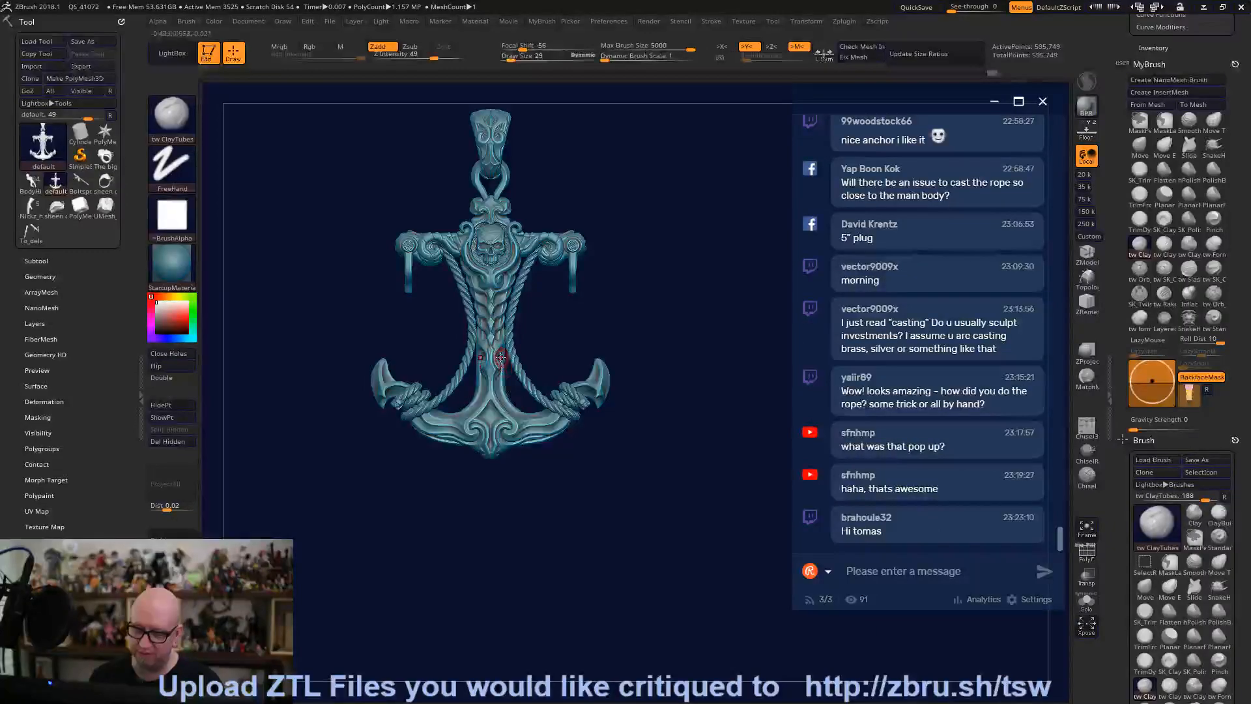
pyautogui.moveTo(497, 460); pyautogui.dragTo(512, 527)
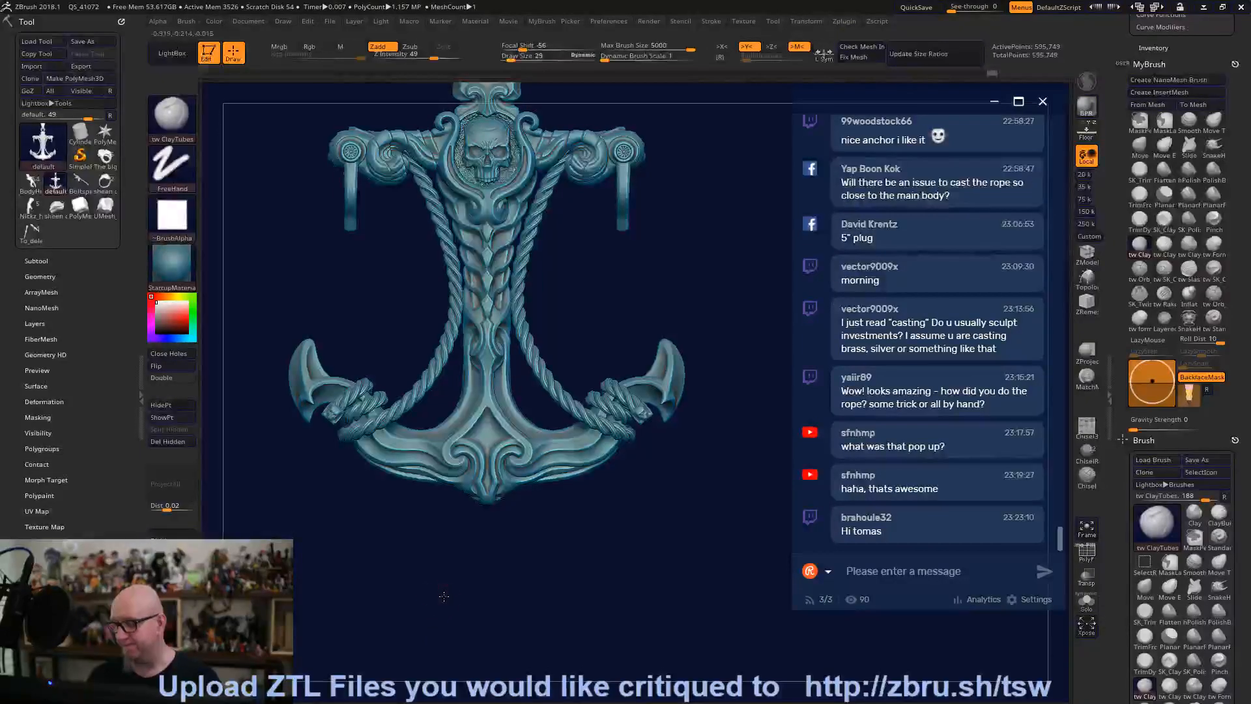
pyautogui.moveTo(438, 614); pyautogui.dragTo(519, 489)
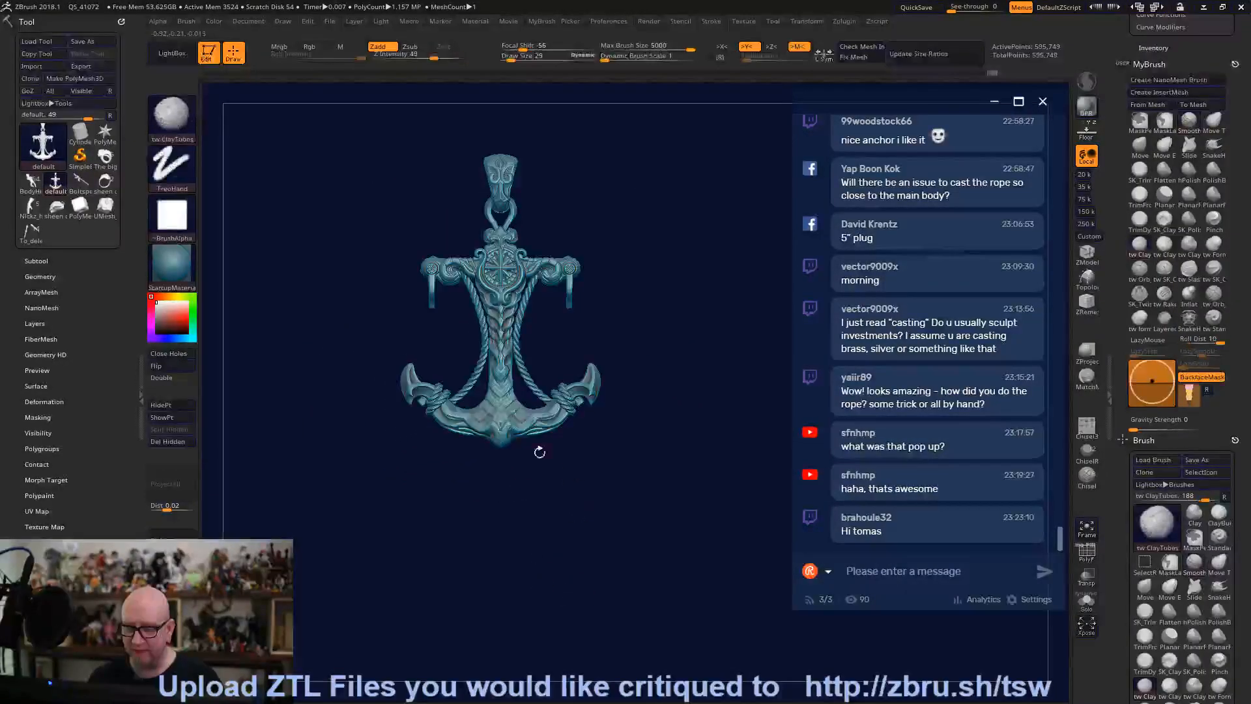
pyautogui.moveTo(522, 456); pyautogui.dragTo(466, 511)
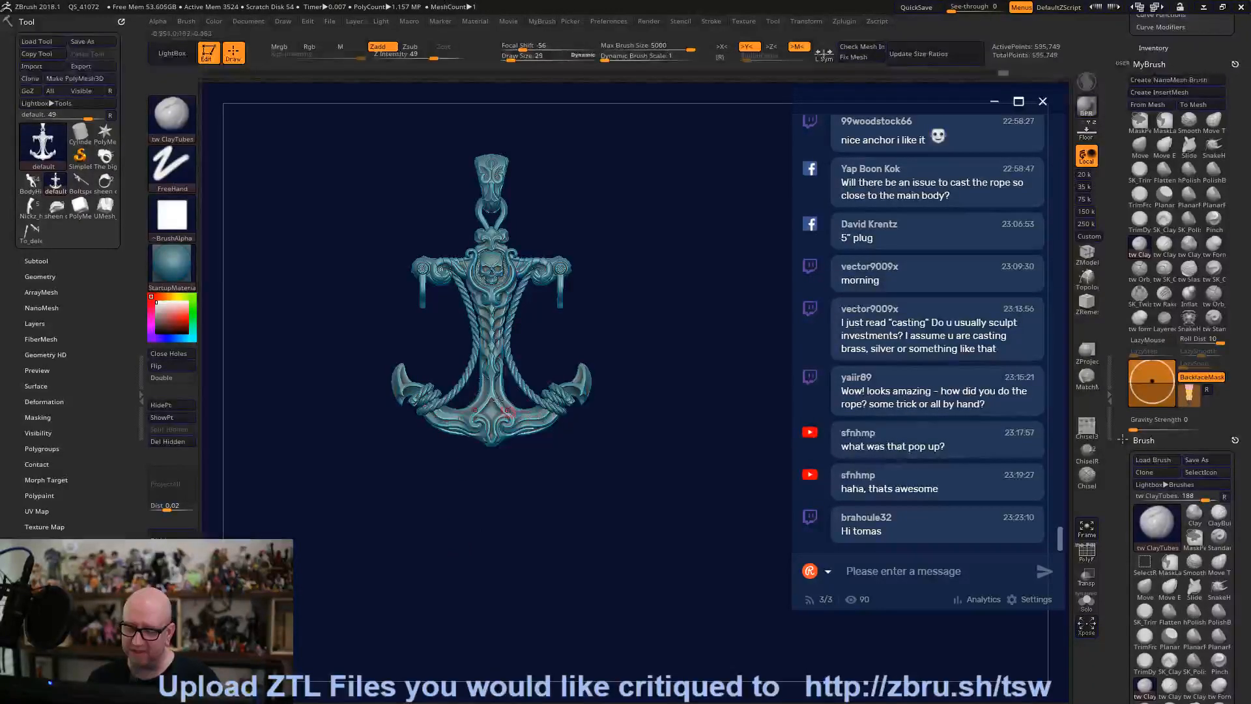
pyautogui.keyDown('alt'); pyautogui.moveTo(491, 532); pyautogui.dragTo(490, 550); pyautogui.keyUp('alt')
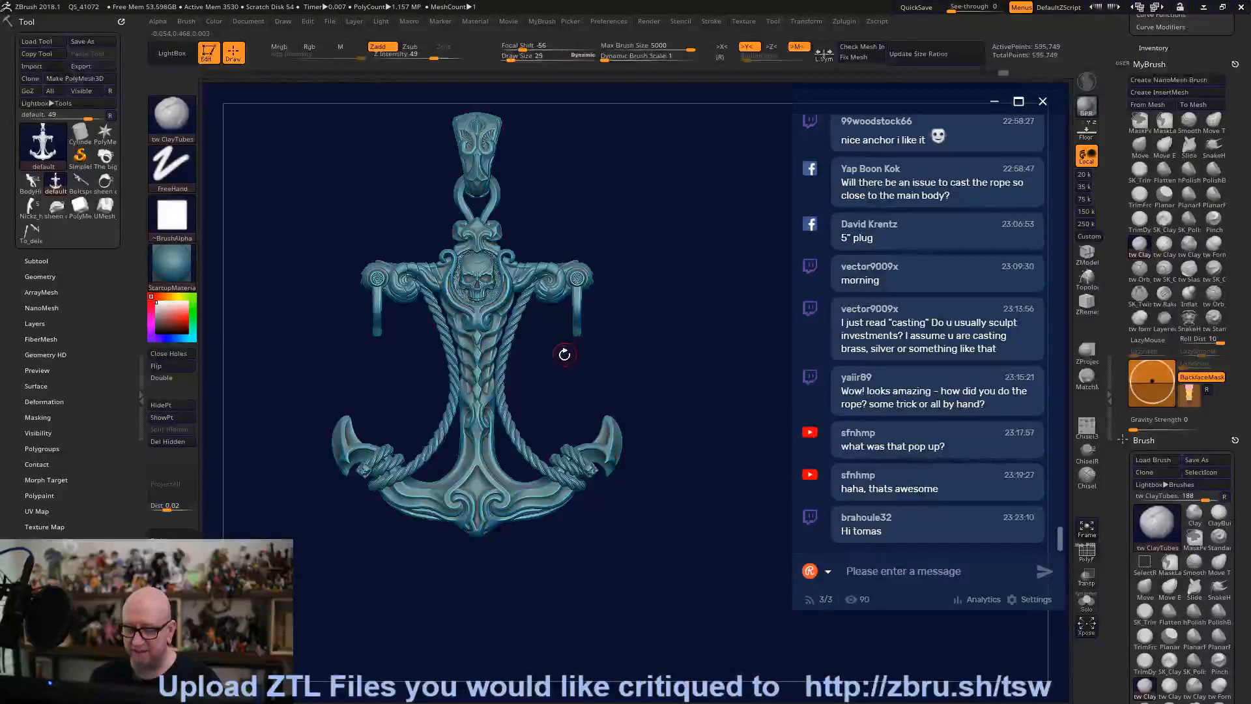
pyautogui.keyDown('alt'); pyautogui.moveTo(564, 351); pyautogui.dragTo(631, 482); pyautogui.keyUp('alt')
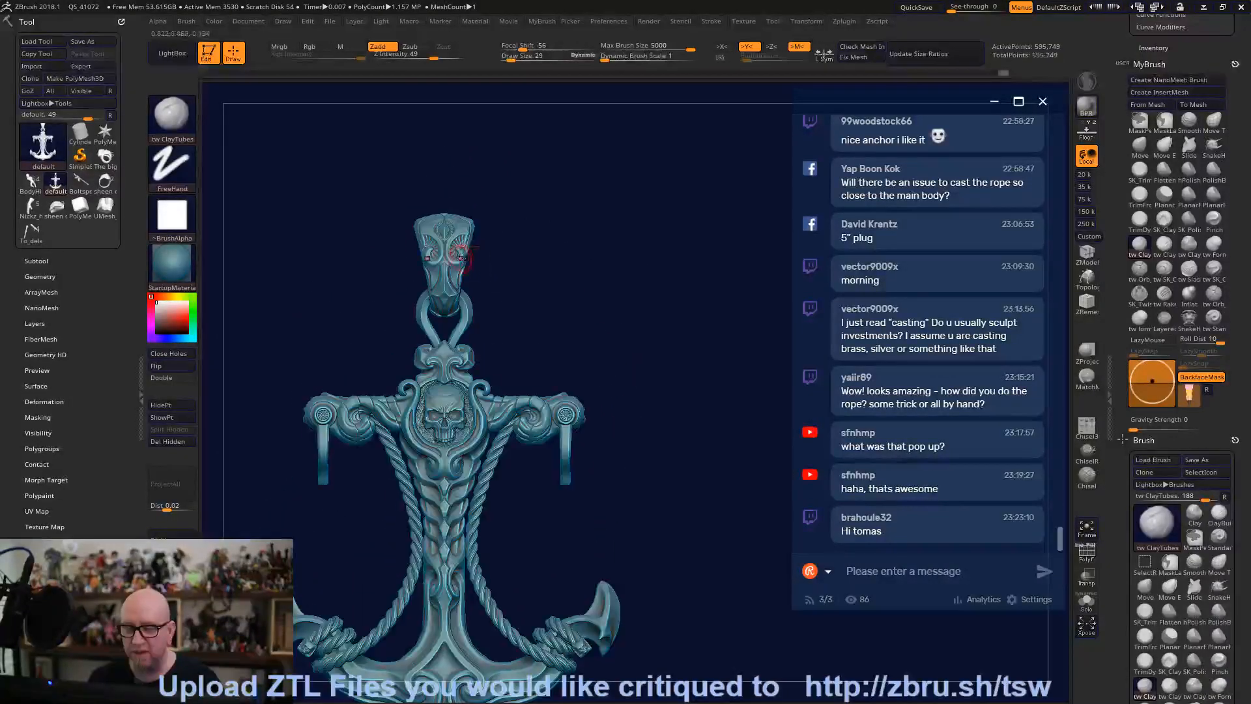
pyautogui.moveTo(464, 238); pyautogui.dragTo(495, 271)
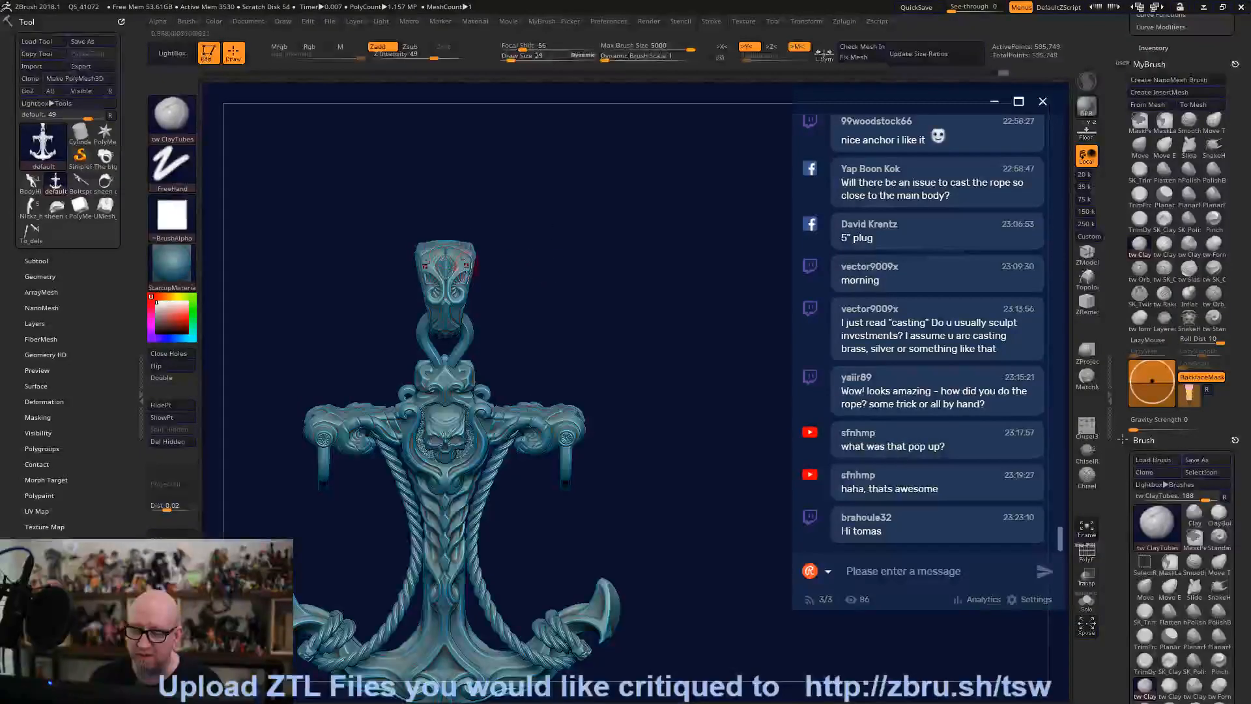
# Choose the tw Orb_Cracks brush and set its Draw Size to 11 for the anchor pendant.
pyautogui.keyDown('alt'); pyautogui.moveTo(569, 309); pyautogui.dragTo(592, 341); pyautogui.keyUp('alt')
pyautogui.press('b')
pyautogui.press('o')
pyautogui.press('c')
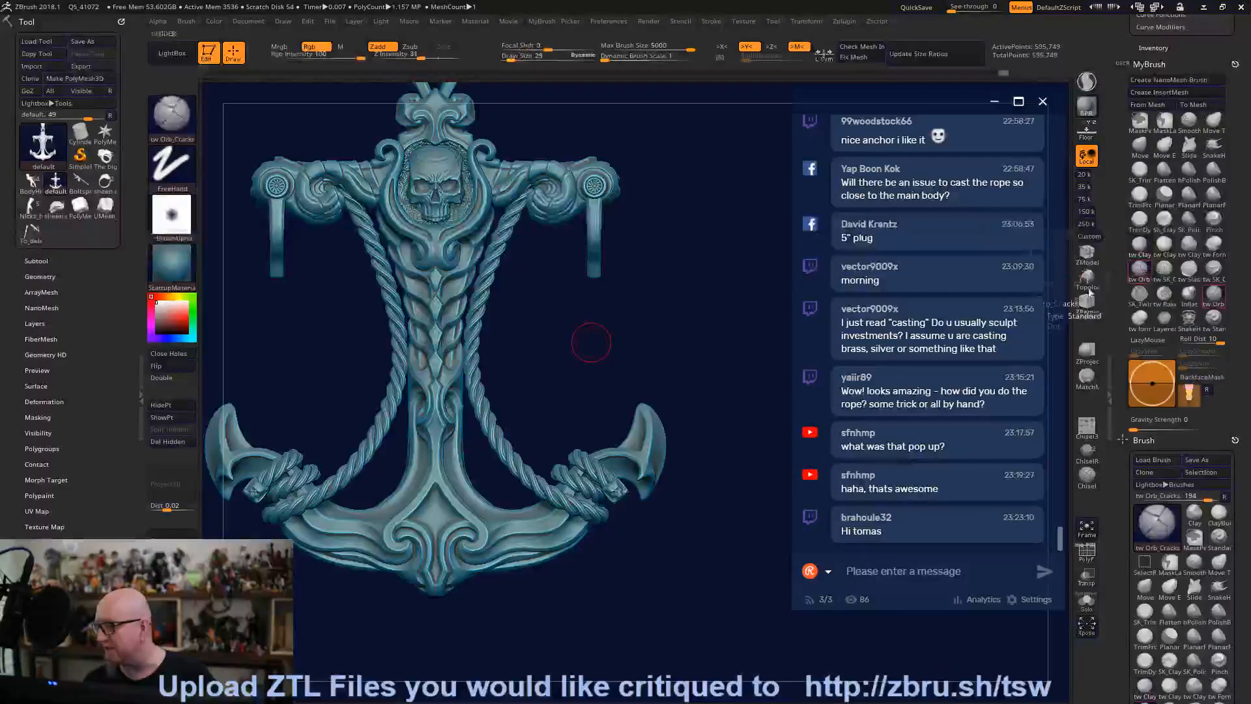
pyautogui.keyDown('alt'); pyautogui.moveTo(502, 589); pyautogui.dragTo(519, 547); pyautogui.keyUp('alt')
pyautogui.press('space')
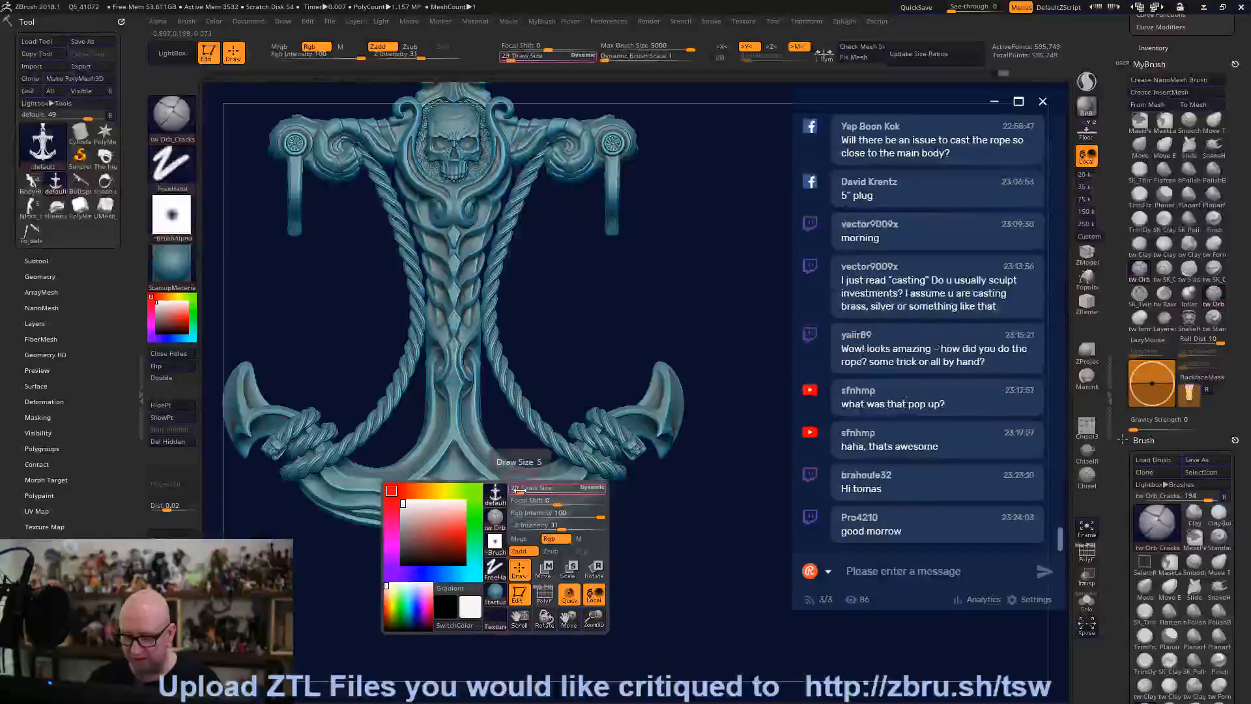
pyautogui.moveTo(516, 488); pyautogui.dragTo(503, 489)
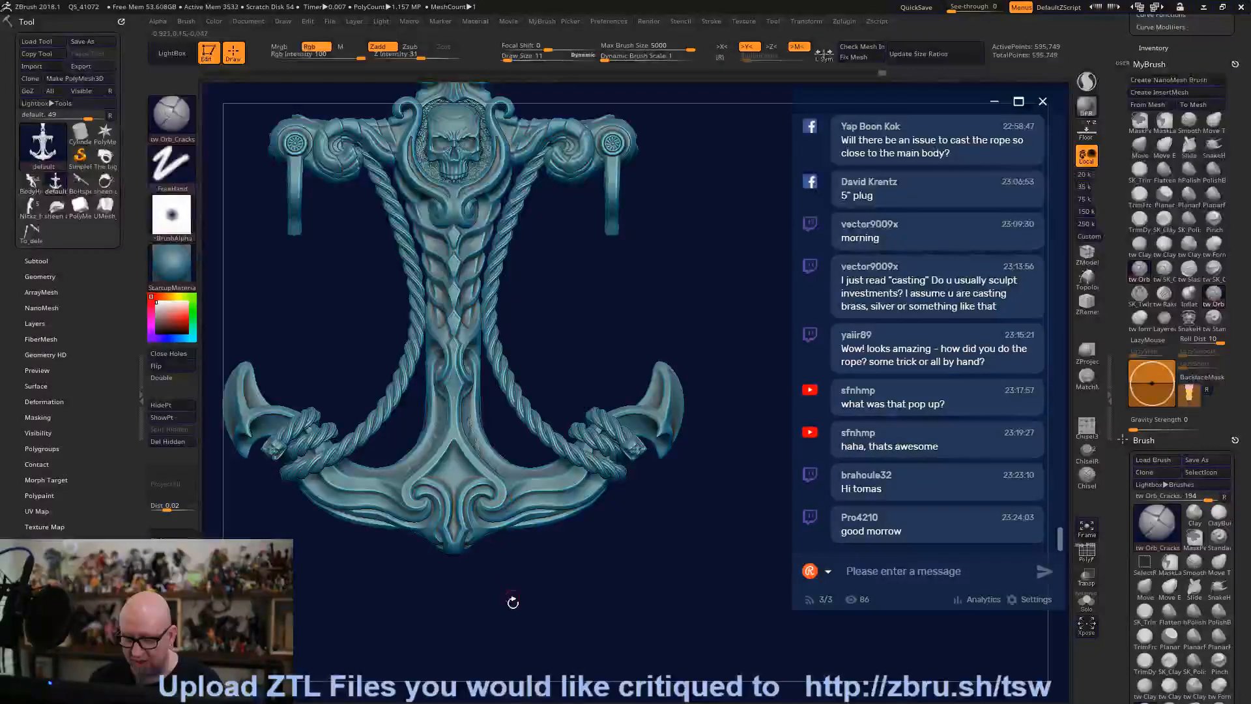
# Compare the whole anchor pendant's skull side and compass side, checking the balance of the shaft and base ornament.
pyautogui.moveTo(510, 597); pyautogui.dragTo(502, 262)
pyautogui.moveTo(529, 473); pyautogui.dragTo(643, 396)
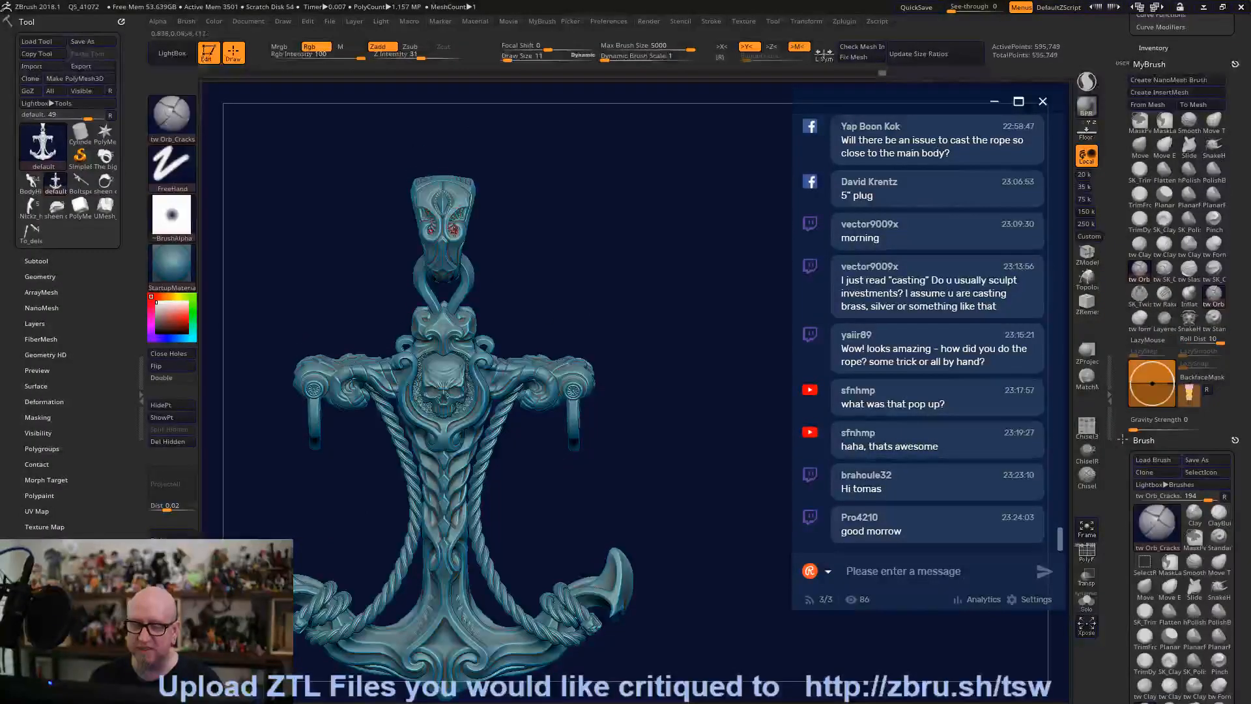
pyautogui.keyDown('alt'); pyautogui.moveTo(658, 372); pyautogui.dragTo(651, 286); pyautogui.keyUp('alt')
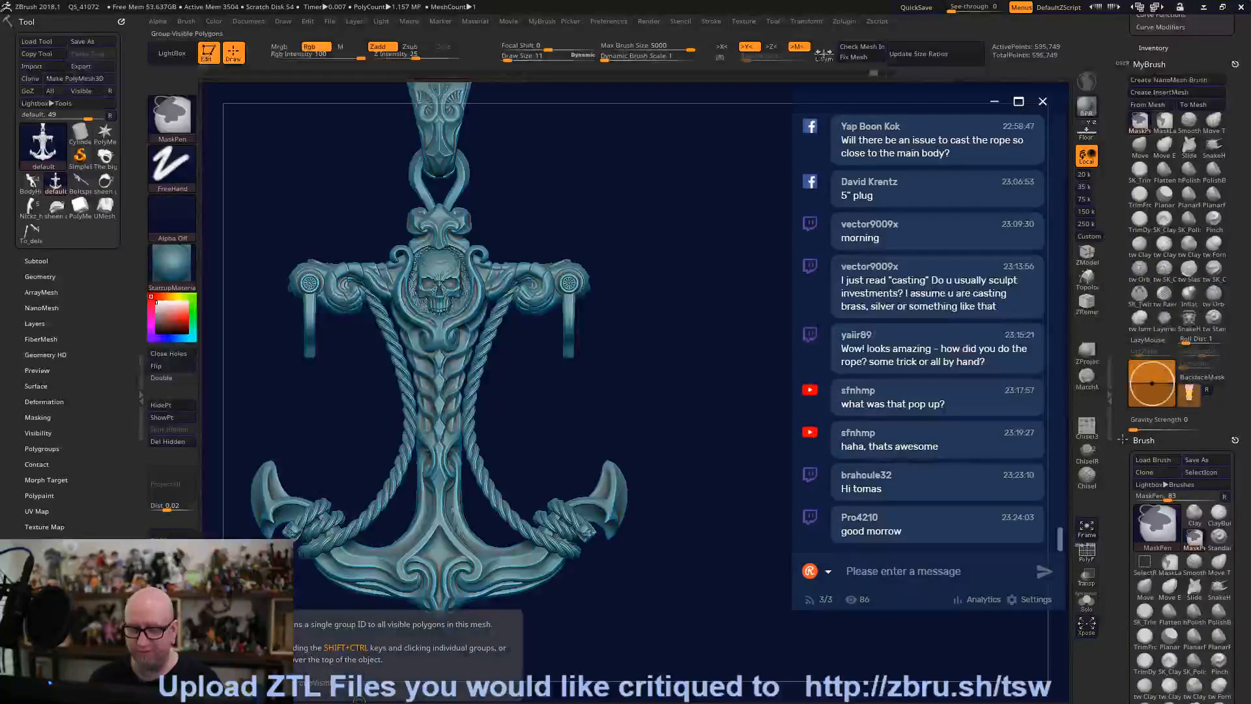
pyautogui.keyDown('alt'); pyautogui.moveTo(578, 554); pyautogui.dragTo(544, 589); pyautogui.keyUp('alt')
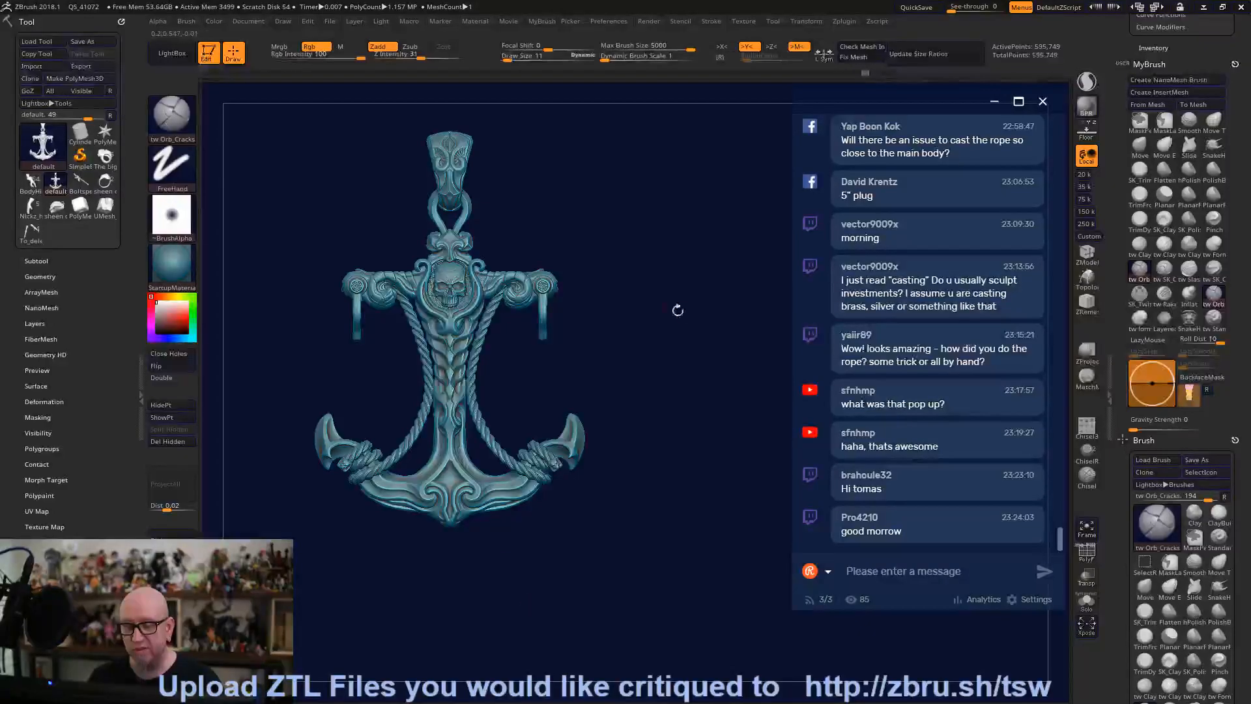
pyautogui.moveTo(678, 311); pyautogui.dragTo(723, 311)
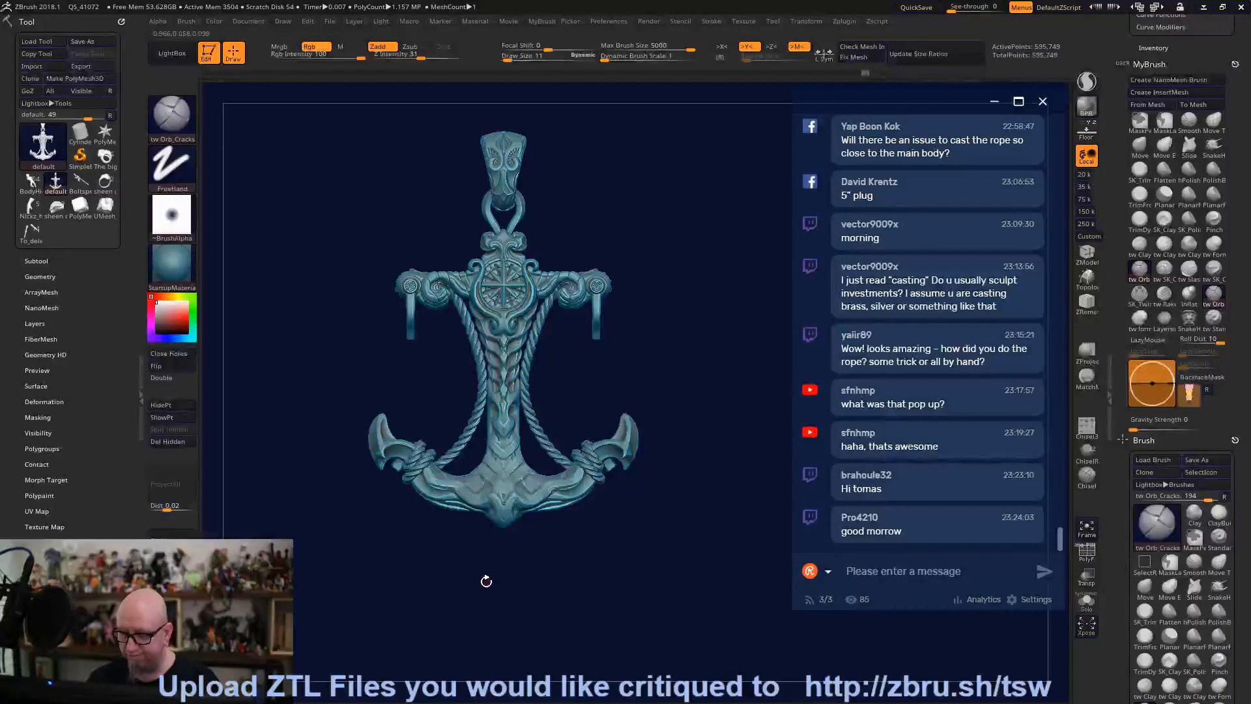
pyautogui.moveTo(486, 581); pyautogui.dragTo(366, 645)
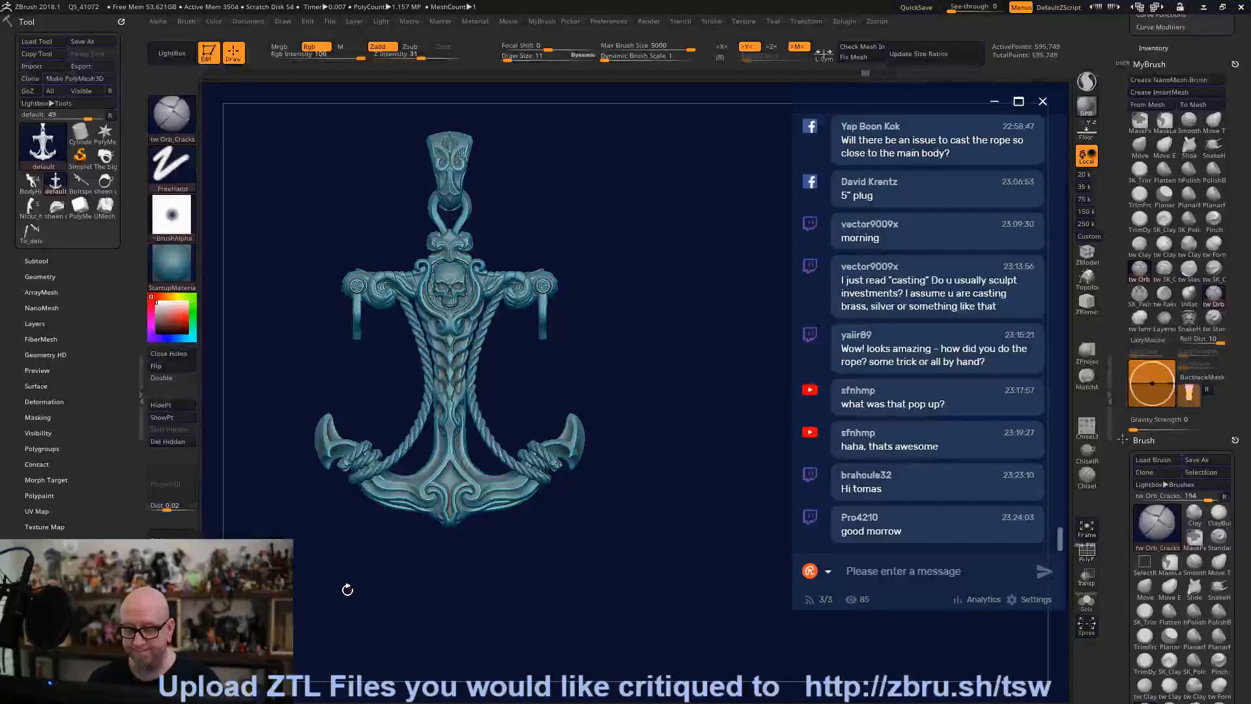
# Switch from the anchor pendant to the submitted Boltspear sculpt.
pyautogui.click(78, 188)
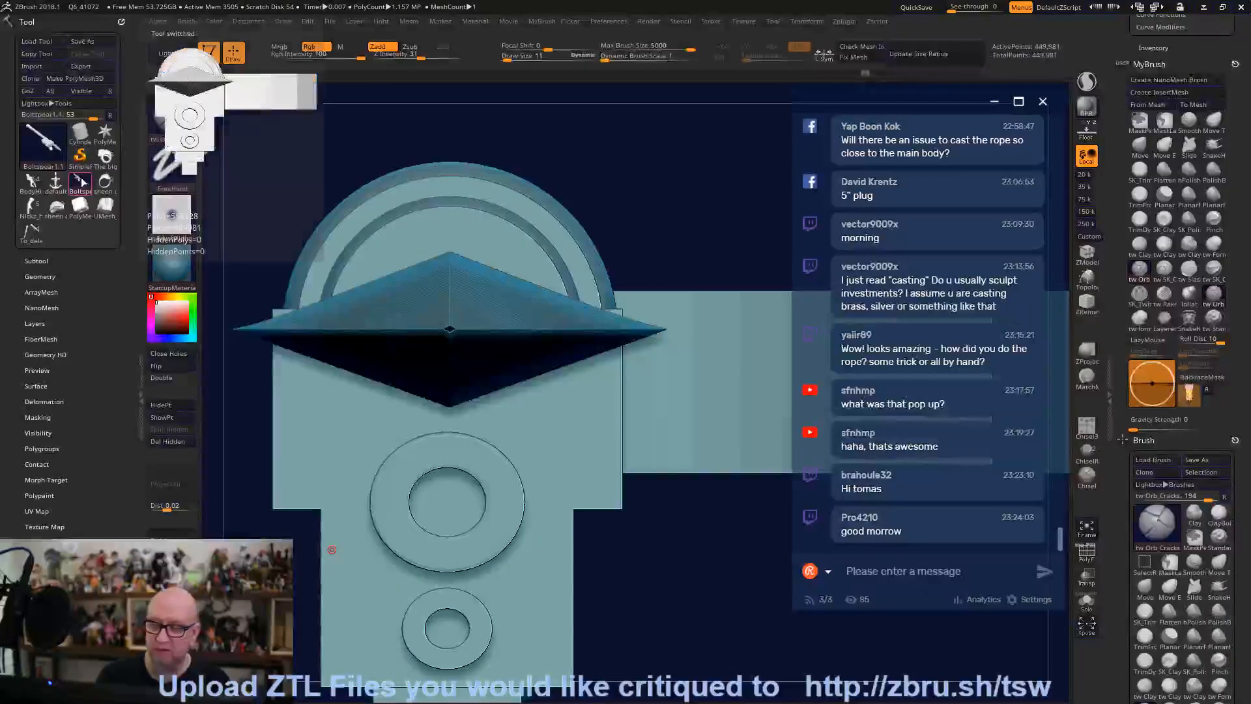